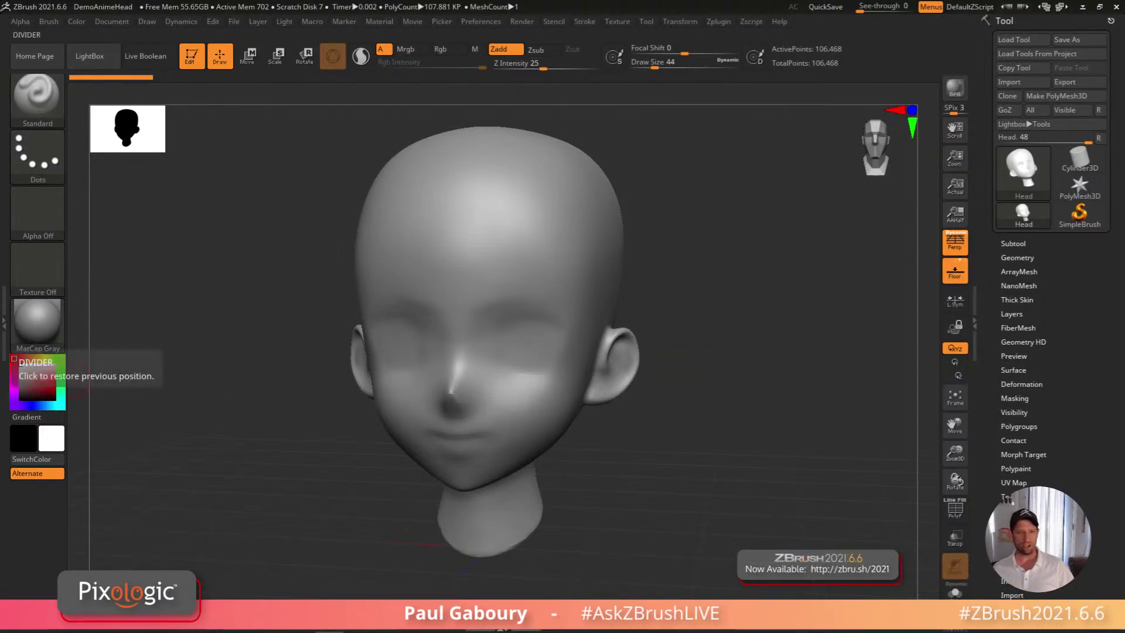
pyautogui.click(67, 375)
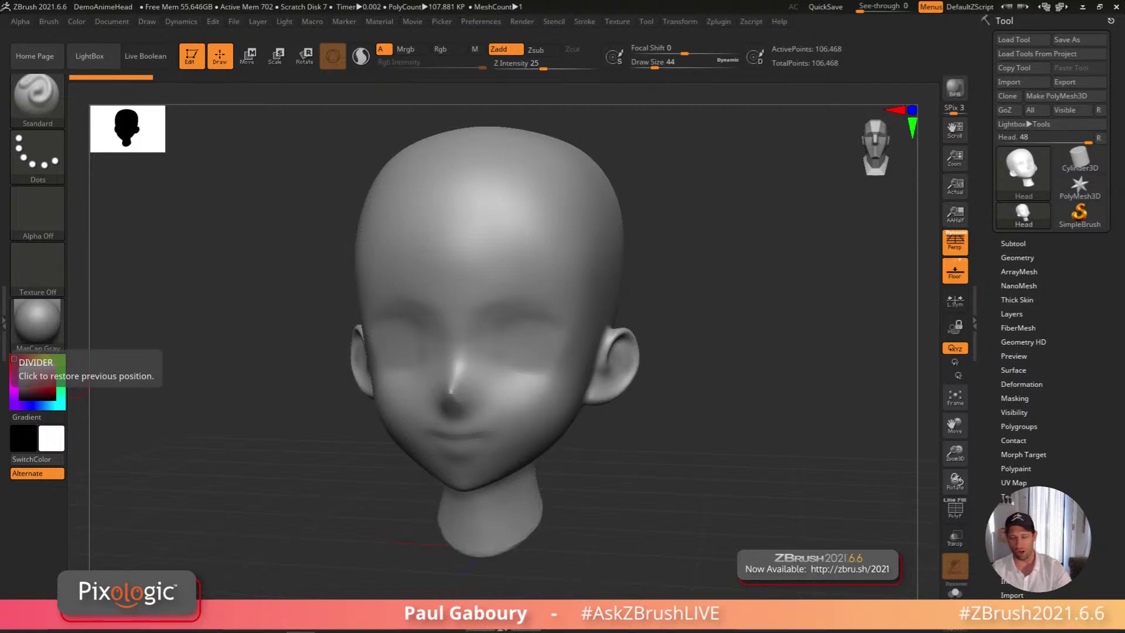
pyautogui.moveTo(695, 402)
pyautogui.mouseDown(button='right')
pyautogui.moveTo(691, 382)
pyautogui.moveTo(693, 392)
pyautogui.mouseUp(button='right')
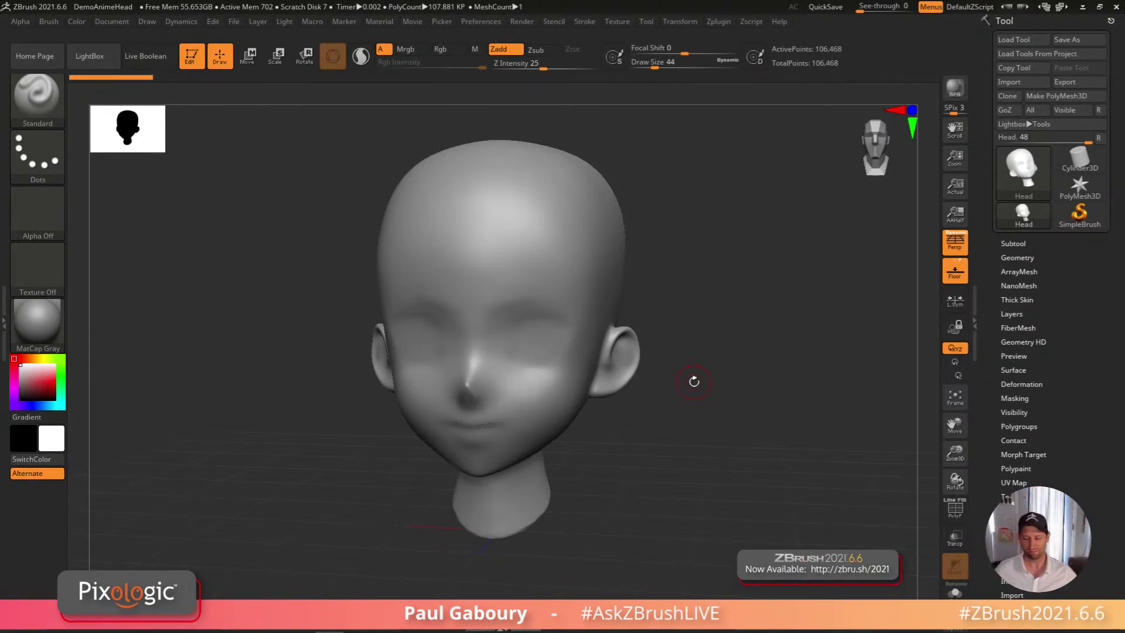
pyautogui.moveTo(662, 442)
pyautogui.mouseDown(button='right')
pyautogui.moveTo(658, 455)
pyautogui.moveTo(670, 447)
pyautogui.moveTo(660, 430)
pyautogui.mouseUp(button='right')
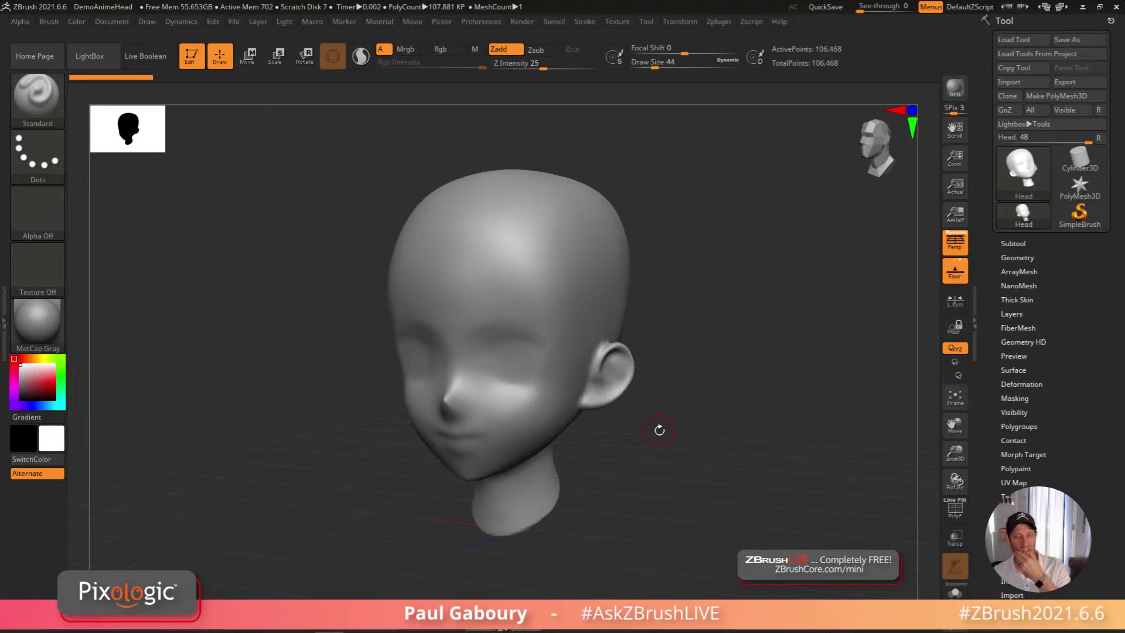
pyautogui.moveTo(657, 427); pyautogui.dragTo(670, 402)
pyautogui.moveTo(678, 410)
pyautogui.mouseDown(button='right')
pyautogui.moveTo(666, 425)
pyautogui.moveTo(640, 396)
pyautogui.moveTo(638, 408)
pyautogui.mouseUp(button='right')
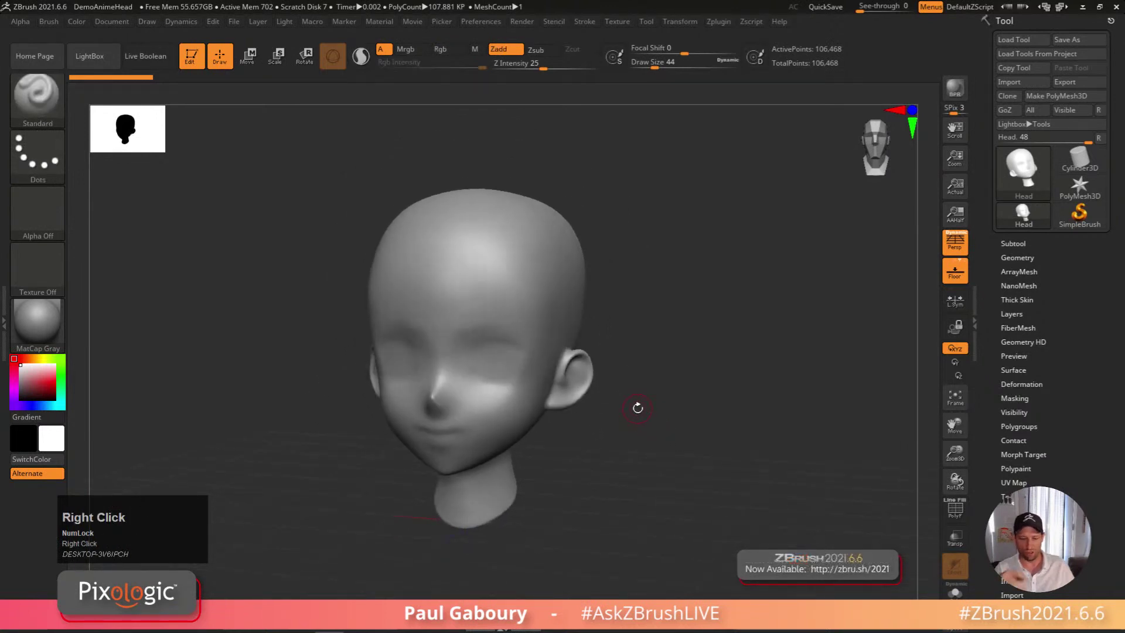
# Choose the Chisel3D brush for stamping 3D face shapes
pyautogui.press('b')
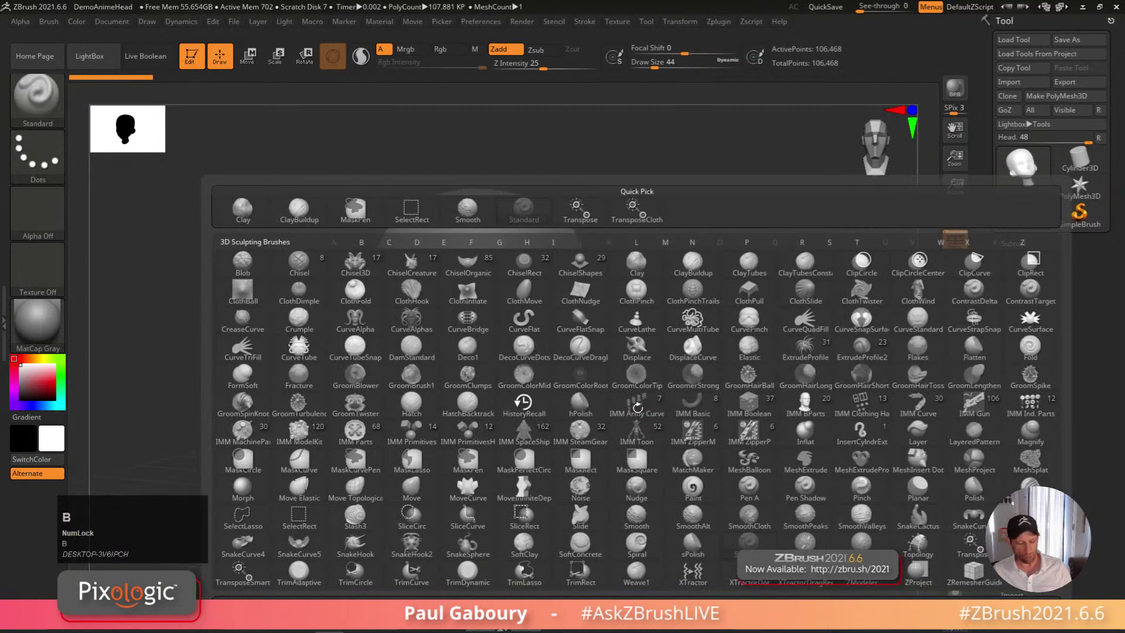
pyautogui.press('c')
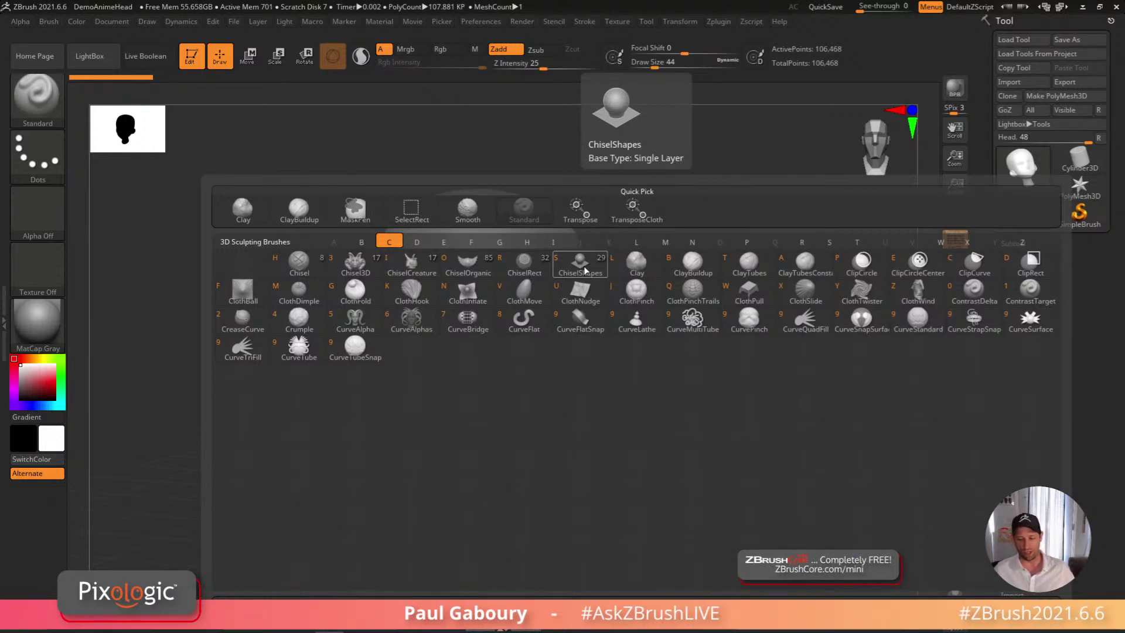
pyautogui.click(356, 264)
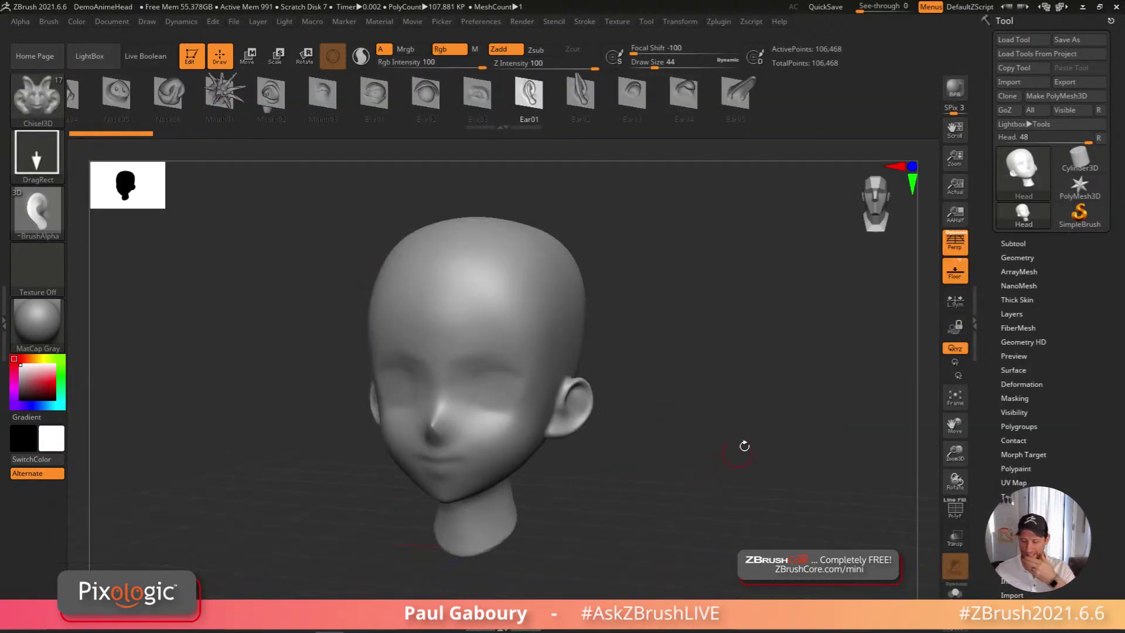
# Replace the active head with a Sphere3D polymesh and subdivide it to level 3
pyautogui.click(1022, 170)
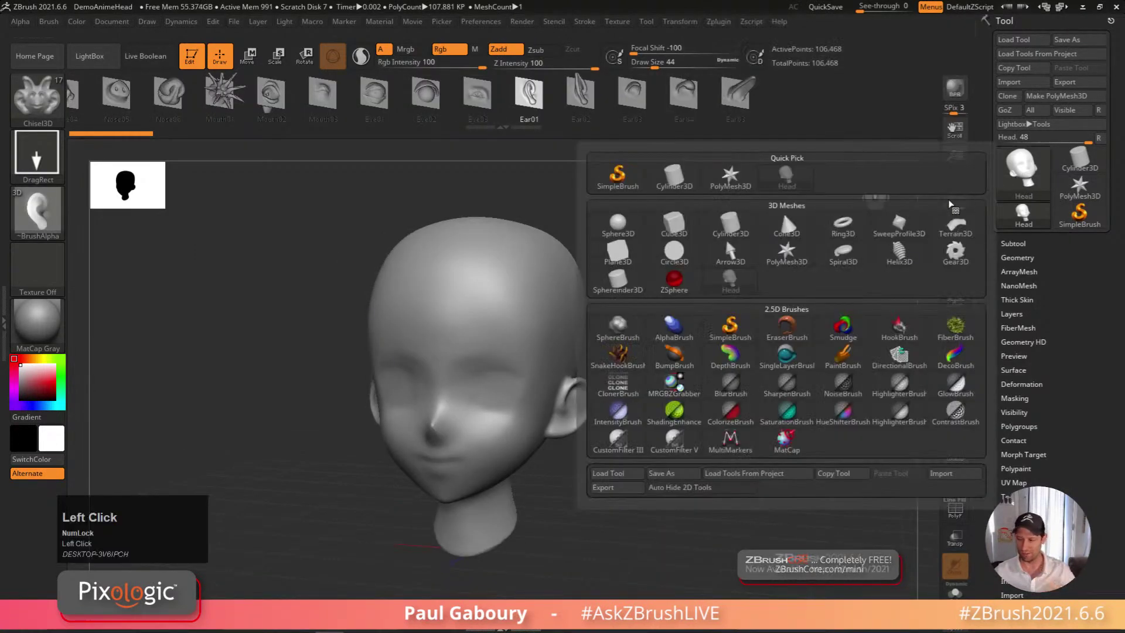
pyautogui.click(619, 228)
pyautogui.rightClick(683, 447)
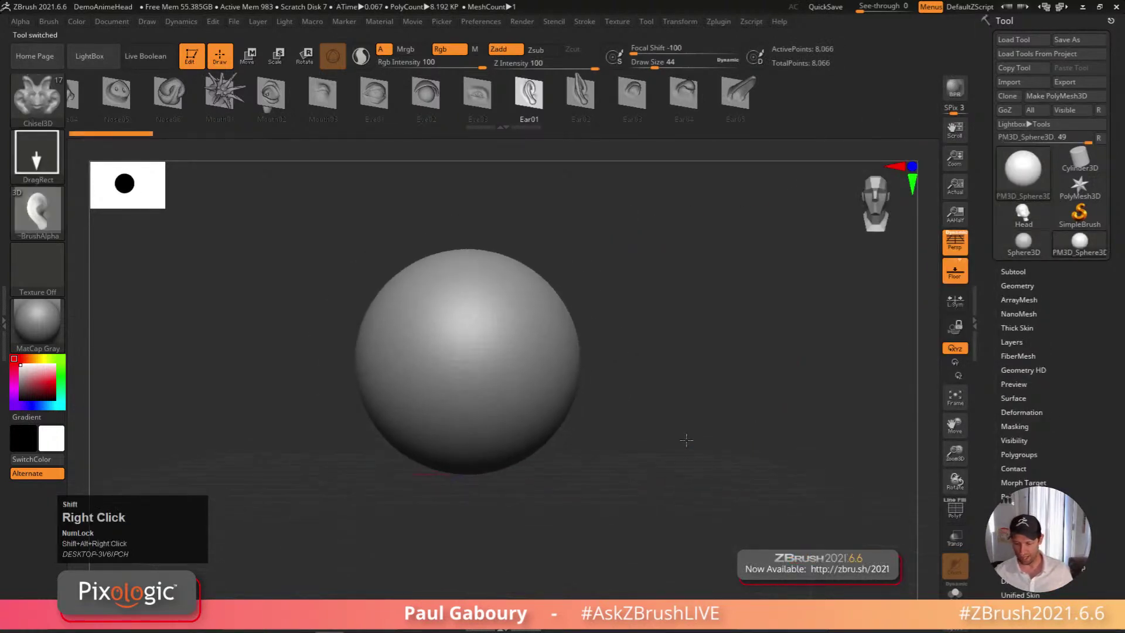
pyautogui.hotkey('ctrl', 'd')
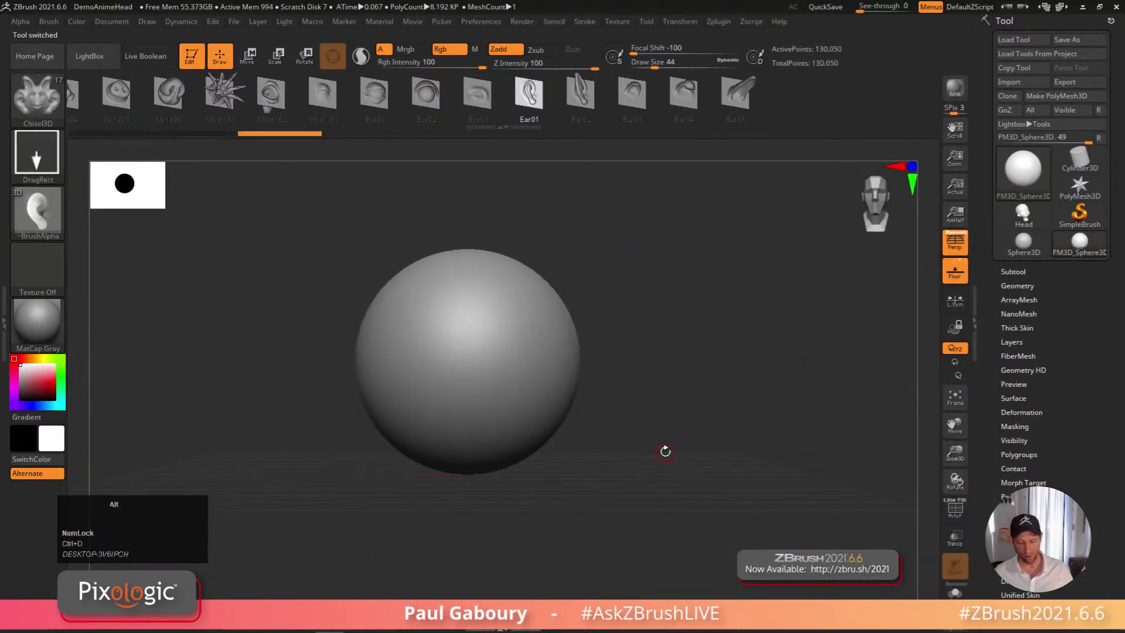
pyautogui.moveTo(665, 451); pyautogui.dragTo(707, 458, button='right')
# Switch perspective off and back on, and hide the floor grid
pyautogui.click(955, 240)
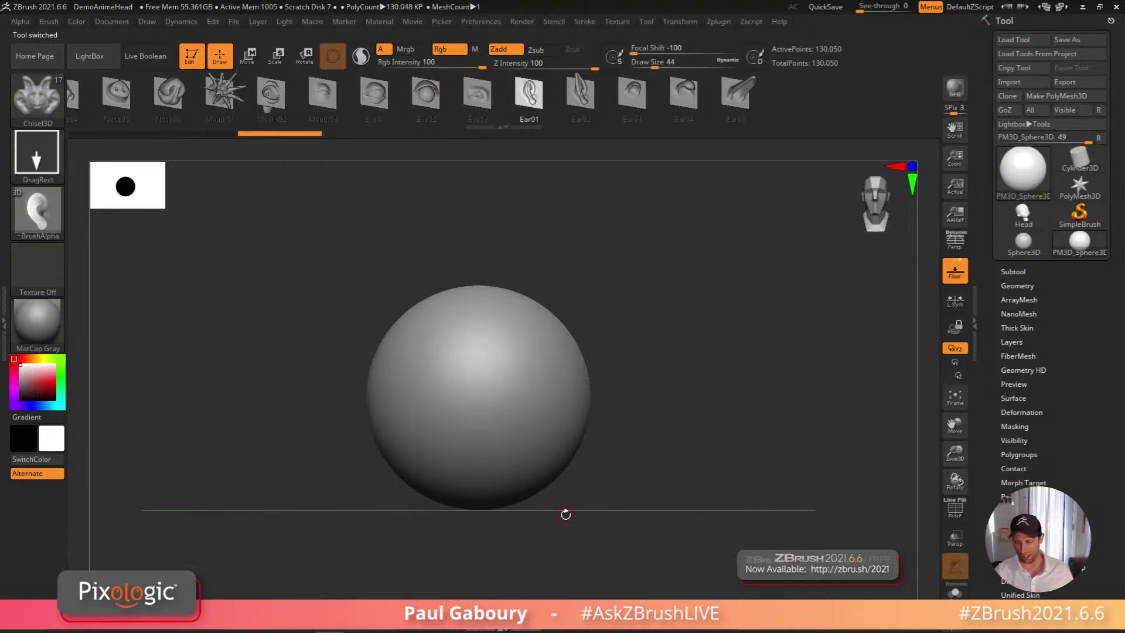
pyautogui.moveTo(565, 514); pyautogui.dragTo(947, 319)
pyautogui.click(958, 244)
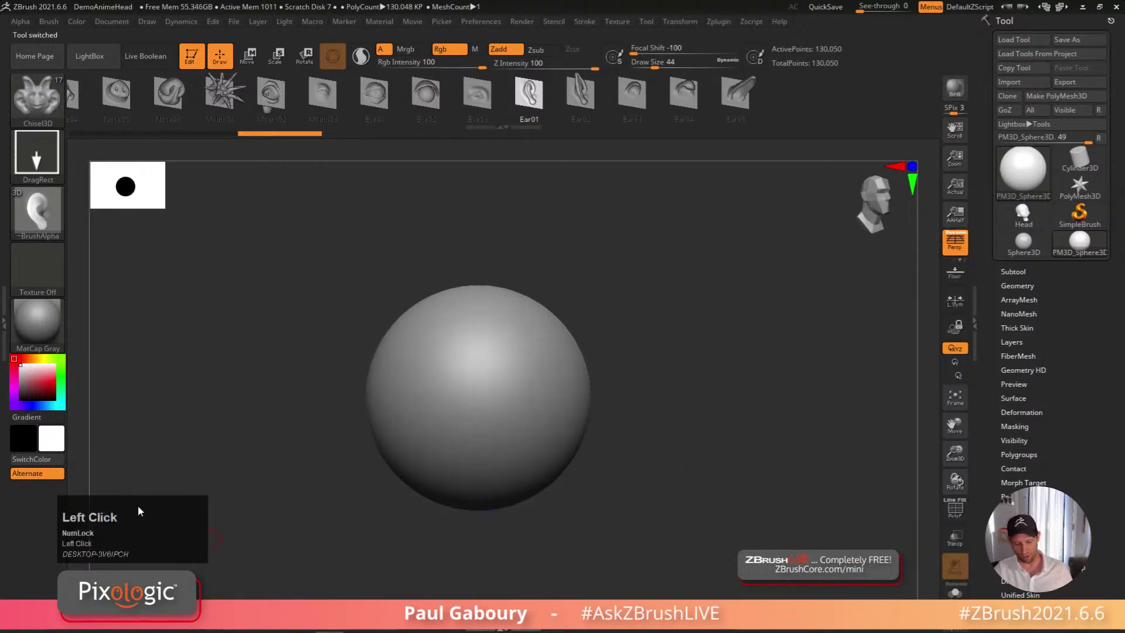
pyautogui.keyDown('ctrl'); pyautogui.moveTo(383, 499); pyautogui.dragTo(932, 380, button='right'); pyautogui.keyUp('ctrl')
# Open the sphere's Geometry settings and check its subdivision level
pyautogui.click(1025, 287)
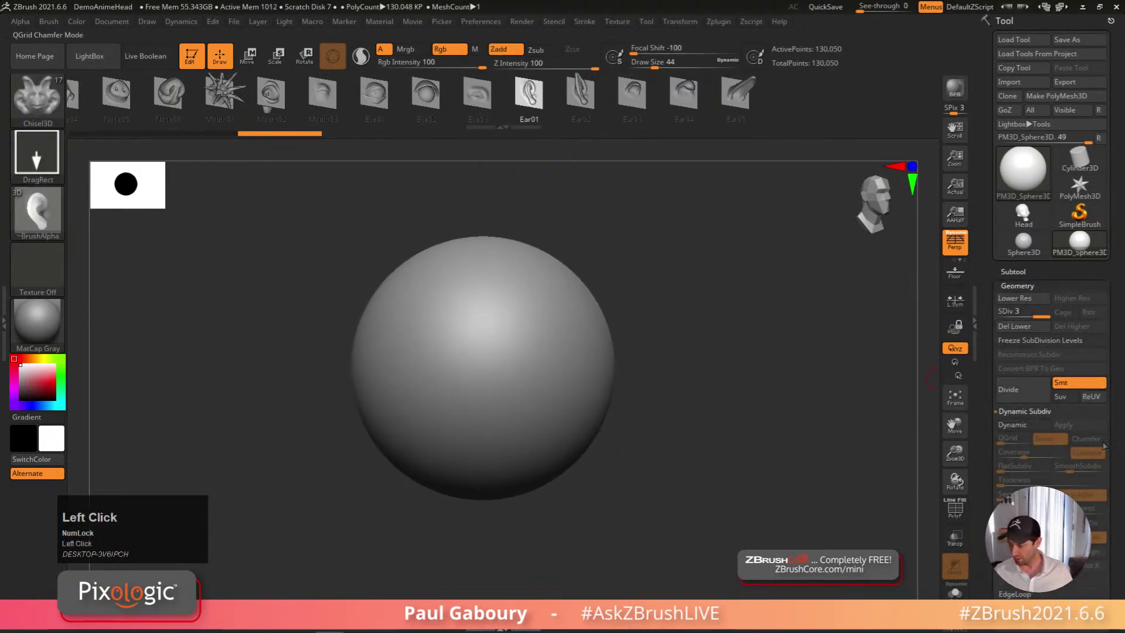
pyautogui.moveTo(1118, 434); pyautogui.dragTo(1117, 379)
pyautogui.moveTo(603, 495); pyautogui.dragTo(598, 479, button='right')
pyautogui.moveTo(569, 387); pyautogui.dragTo(611, 396, button='right')
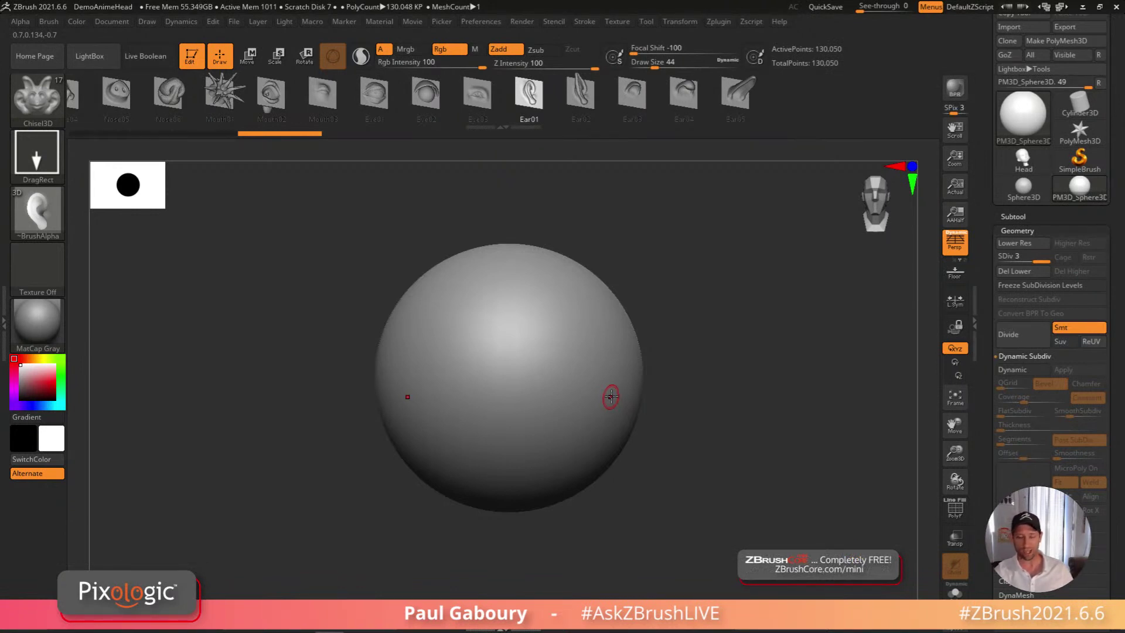
# Try to stamp the Ear01 shape near the centre of the sphere with symmetry on
pyautogui.moveTo(653, 435); pyautogui.dragTo(495, 385, button='right')
pyautogui.moveTo(502, 382); pyautogui.dragTo(509, 272)
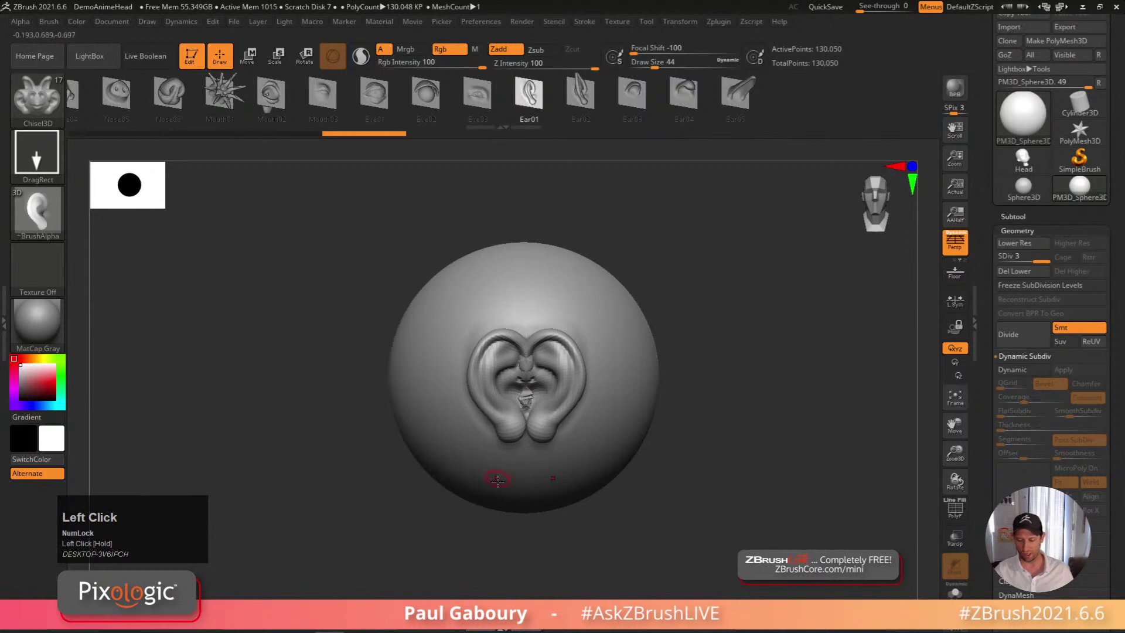
pyautogui.hotkey('ctrl', 'z')
# Stamp mirrored Ear01 shapes onto the two sides of the sphere
pyautogui.moveTo(494, 455); pyautogui.dragTo(412, 406, button='right')
pyautogui.moveTo(412, 405); pyautogui.dragTo(416, 276)
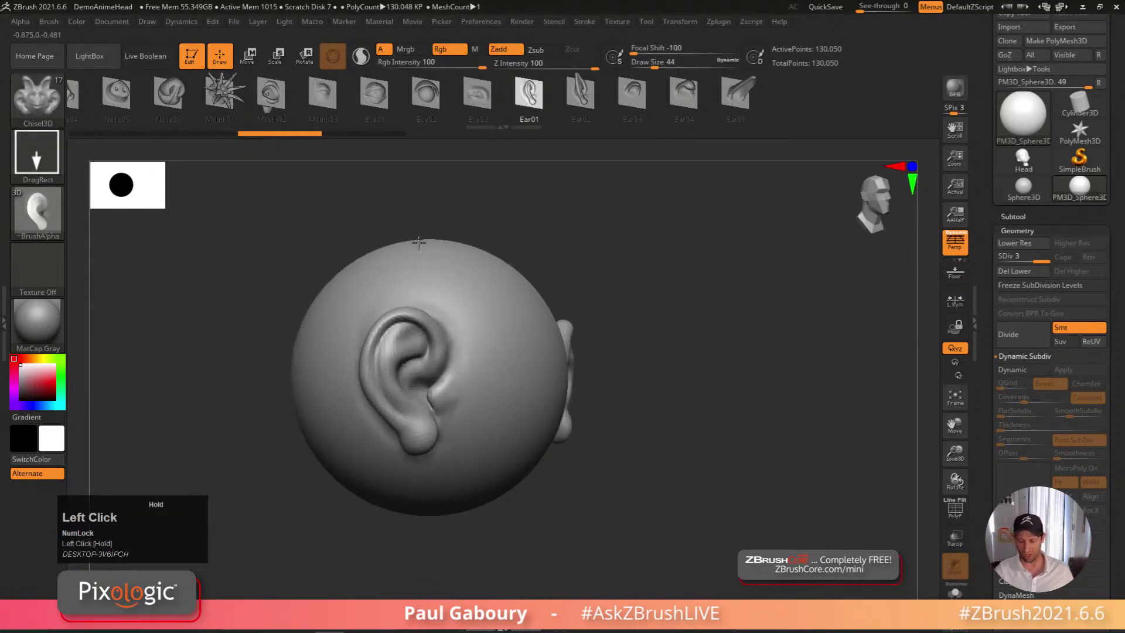
pyautogui.keyDown('shift'); pyautogui.moveTo(603, 432); pyautogui.dragTo(589, 258, button='right'); pyautogui.keyUp('shift')
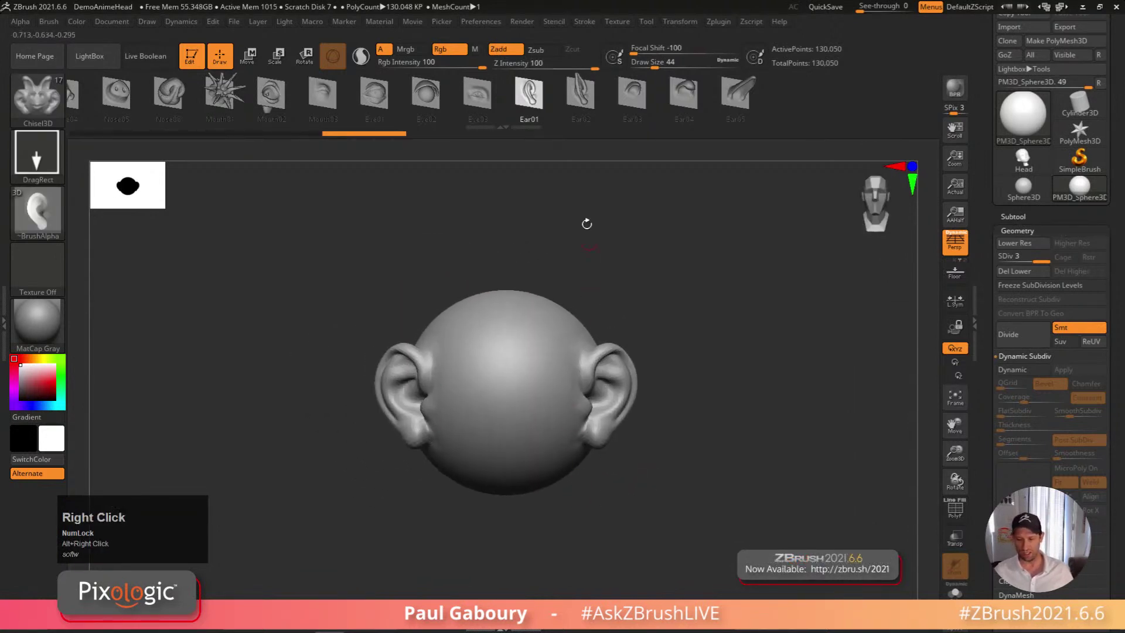
# Stamp the Nose03 shape onto the front of the sphere between the ears
pyautogui.moveTo(217, 94); pyautogui.dragTo(276, 96)
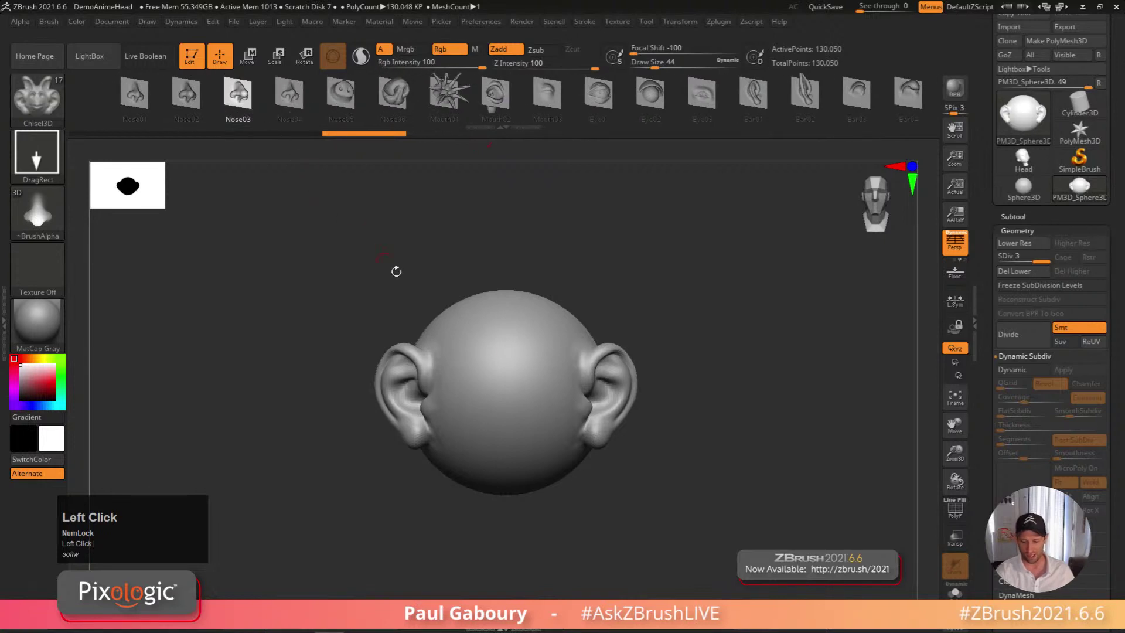
pyautogui.moveTo(508, 396); pyautogui.dragTo(513, 317)
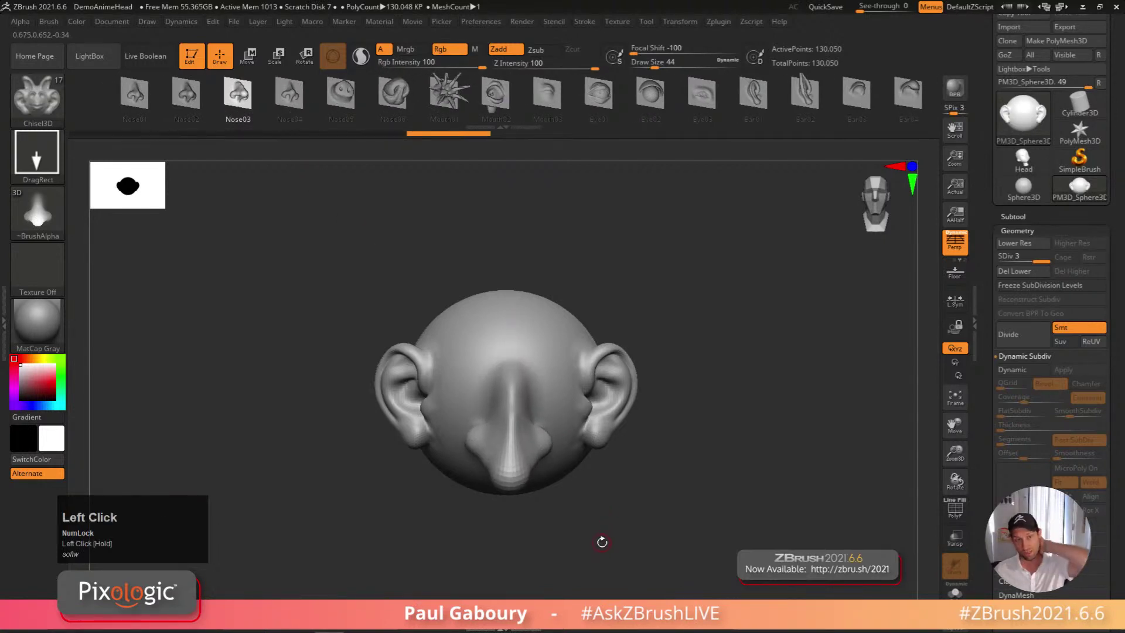
# Examine the undercuts of the stamped nose and ears from below, behind and the sides
pyautogui.moveTo(599, 552); pyautogui.dragTo(498, 347, button='right')
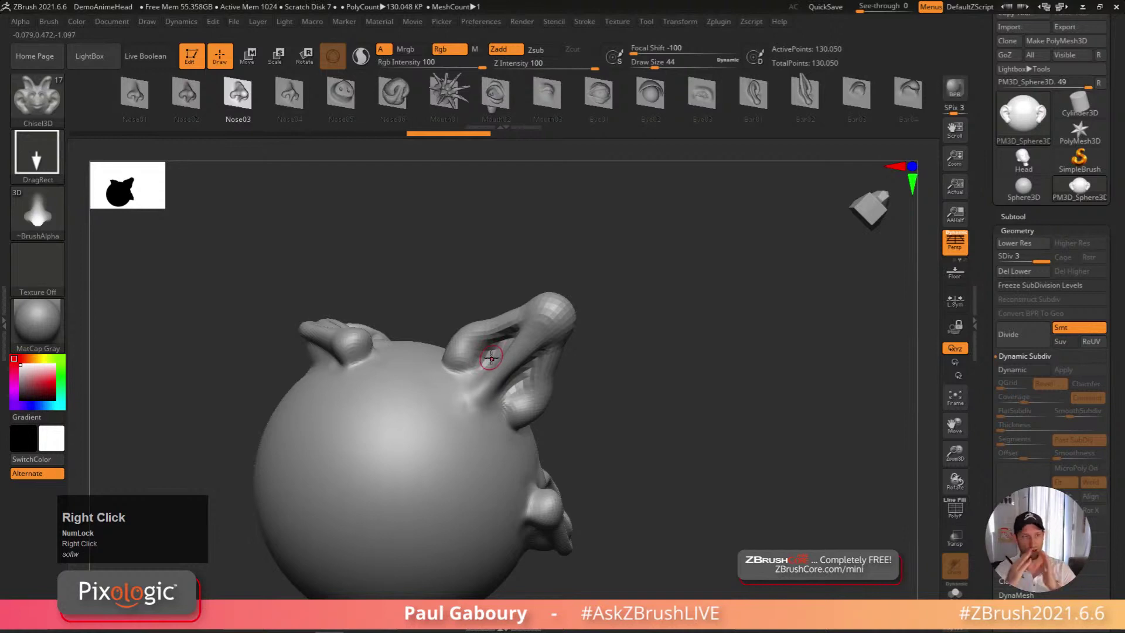
pyautogui.moveTo(620, 390); pyautogui.dragTo(632, 331, button='right')
pyautogui.moveTo(648, 429); pyautogui.dragTo(507, 430, button='right')
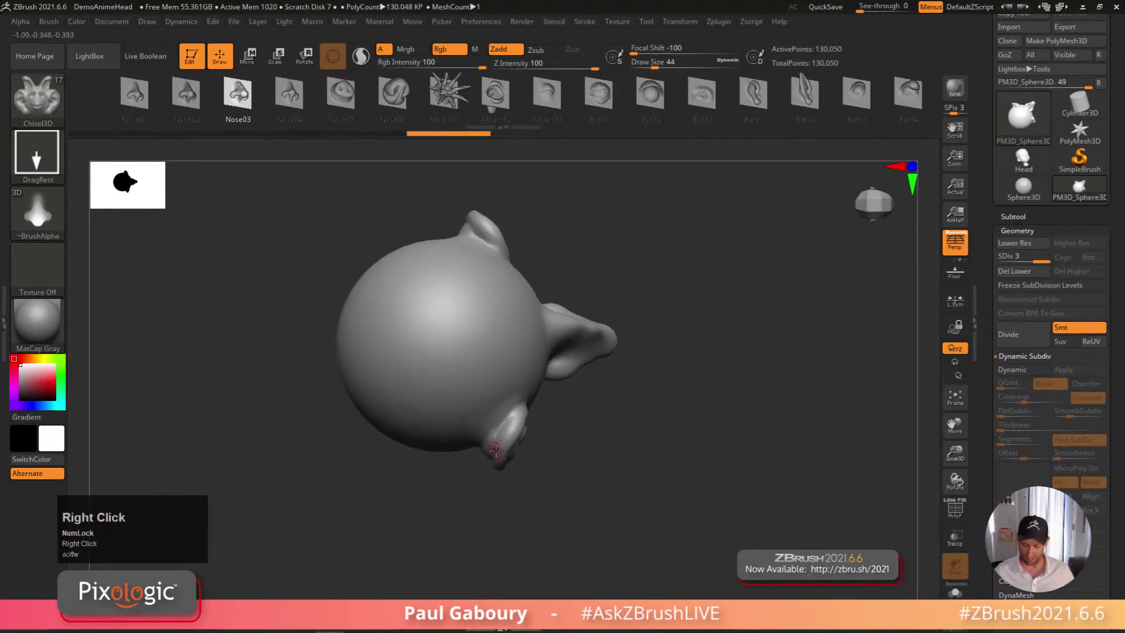
pyautogui.moveTo(502, 423); pyautogui.dragTo(508, 481, button='right')
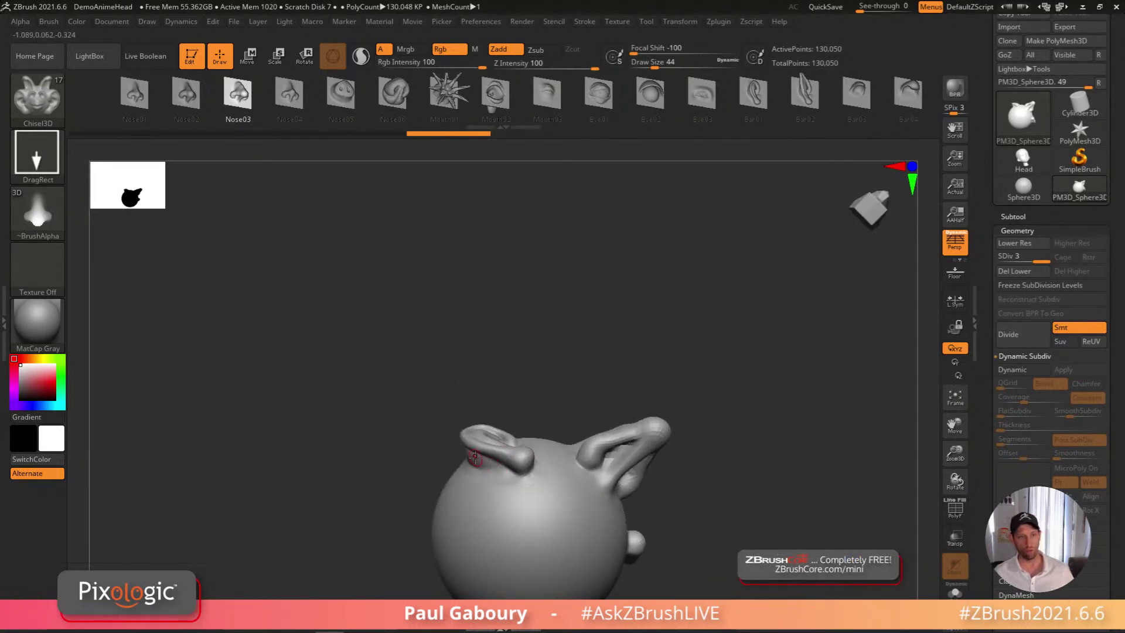
pyautogui.moveTo(570, 535); pyautogui.dragTo(564, 430, button='right')
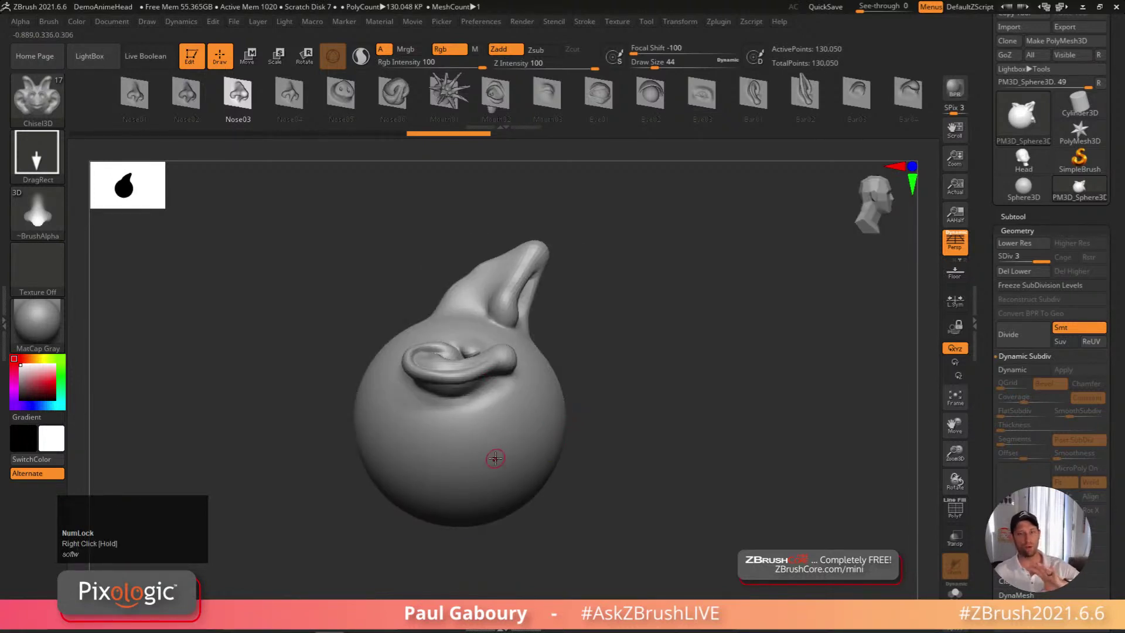
pyautogui.moveTo(496, 458); pyautogui.dragTo(580, 421, button='right')
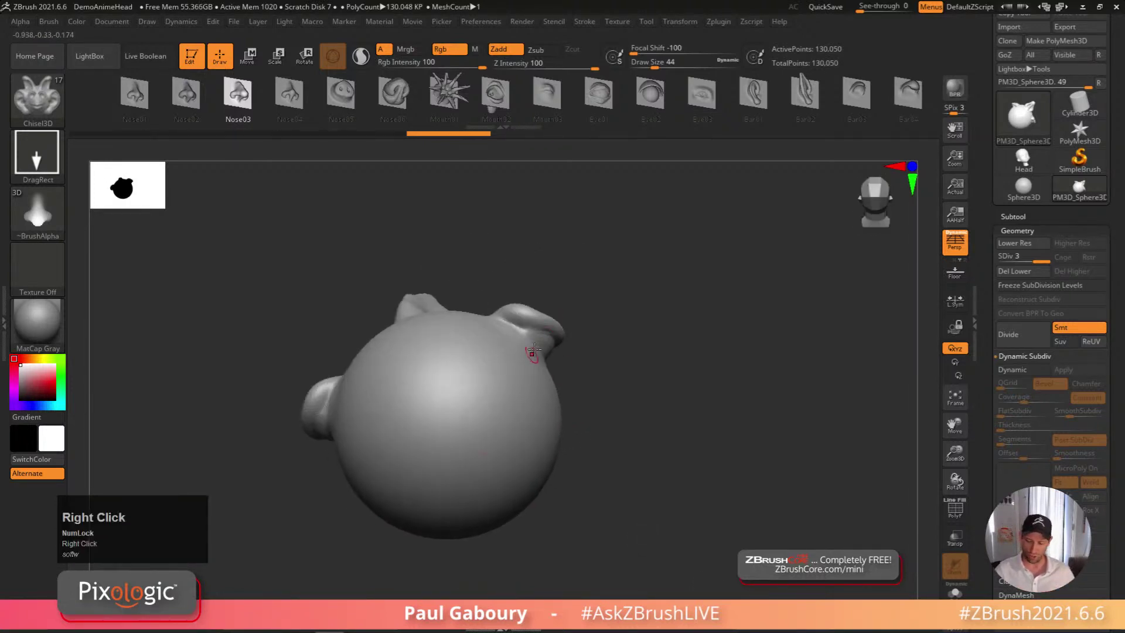
pyautogui.moveTo(573, 420); pyautogui.dragTo(616, 457, button='right')
pyautogui.moveTo(558, 477); pyautogui.dragTo(589, 496, button='right')
# Undo the nose and ear stamps to restore the plain sphere
pyautogui.hotkey('ctrl', 'z')
pyautogui.hotkey('ctrl', 'z')
pyautogui.hotkey('ctrl', 'z')
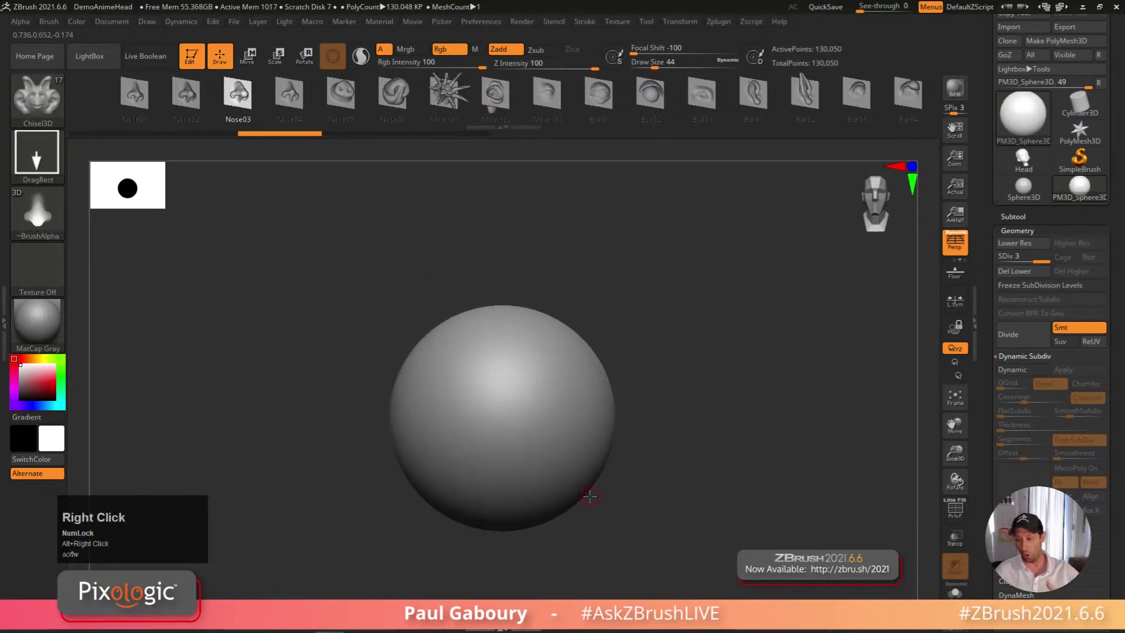
# Choose the ChiselOrganic brush and stamp overlapping Animal_Scale02 shapes onto the front of the sphere
pyautogui.press('b')
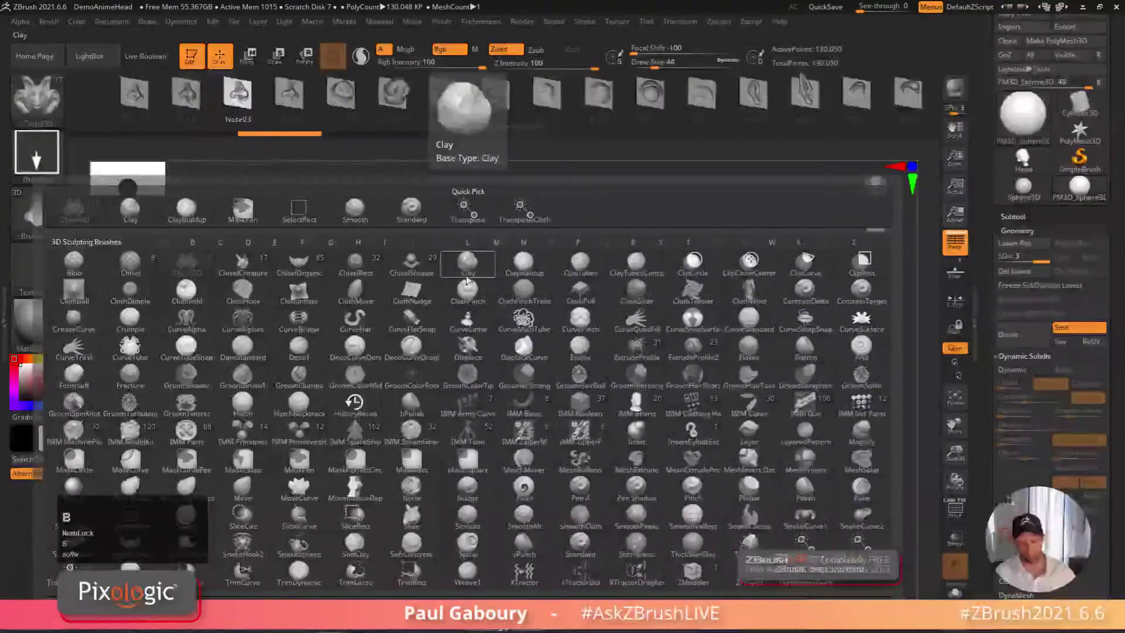
pyautogui.click(300, 270)
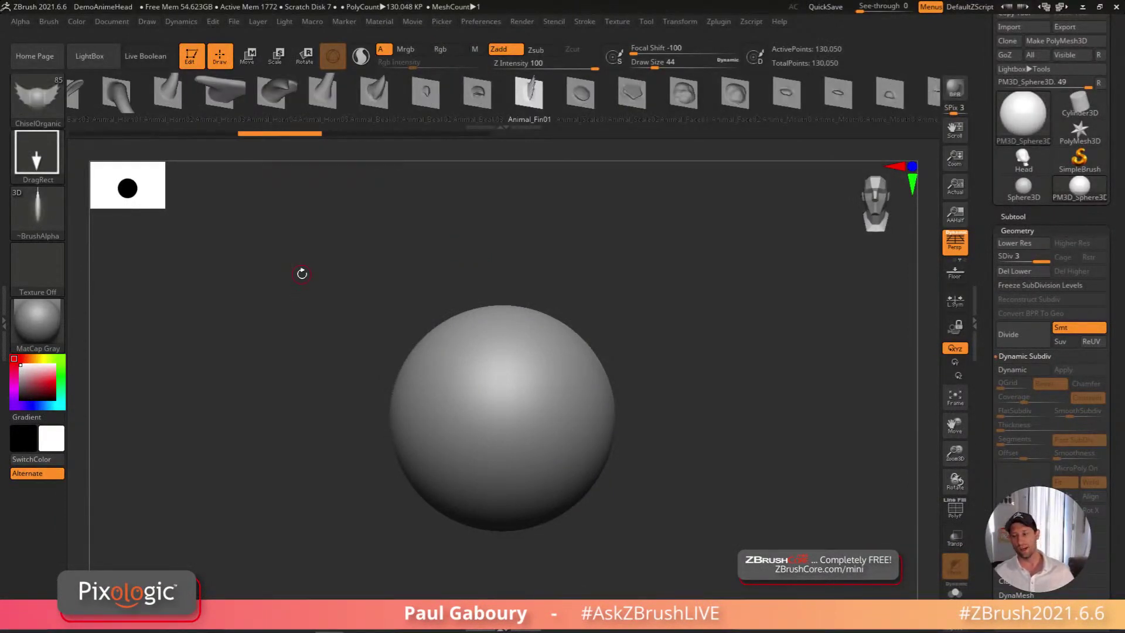
pyautogui.click(631, 93)
pyautogui.moveTo(530, 432)
pyautogui.mouseDown()
pyautogui.moveTo(530, 392)
pyautogui.moveTo(498, 404)
pyautogui.moveTo(502, 338)
pyautogui.mouseUp()
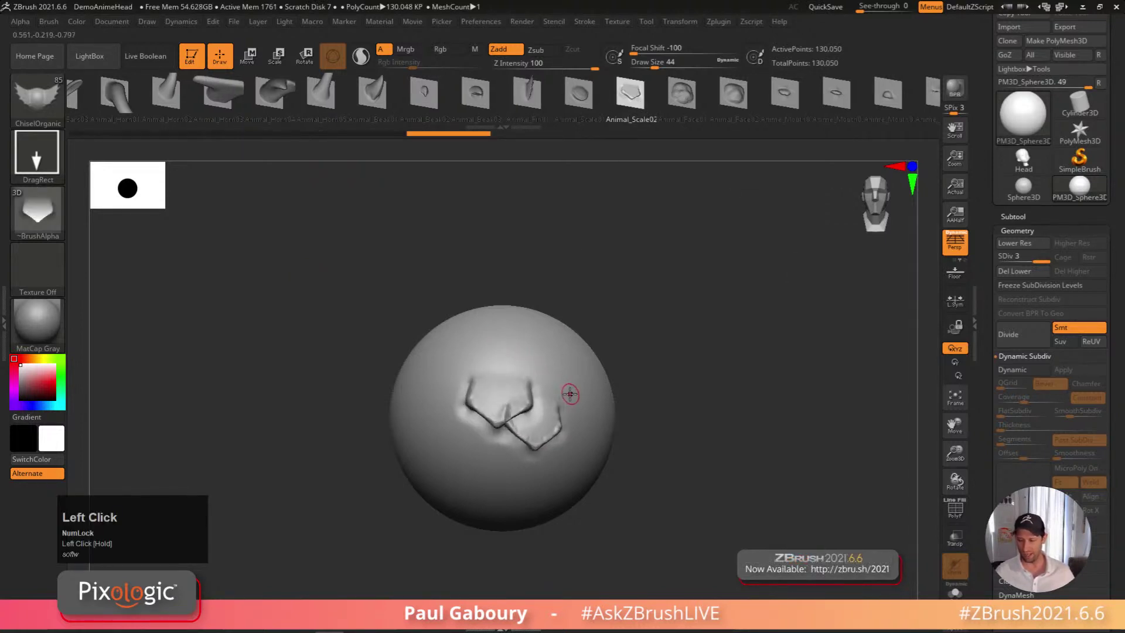
# Try the Animal_Face01 stamp on the side of the sphere, and undo it together with one scale stamp
pyautogui.click(682, 93)
pyautogui.moveTo(603, 351); pyautogui.dragTo(615, 397, button='right')
pyautogui.moveTo(616, 397); pyautogui.dragTo(632, 351)
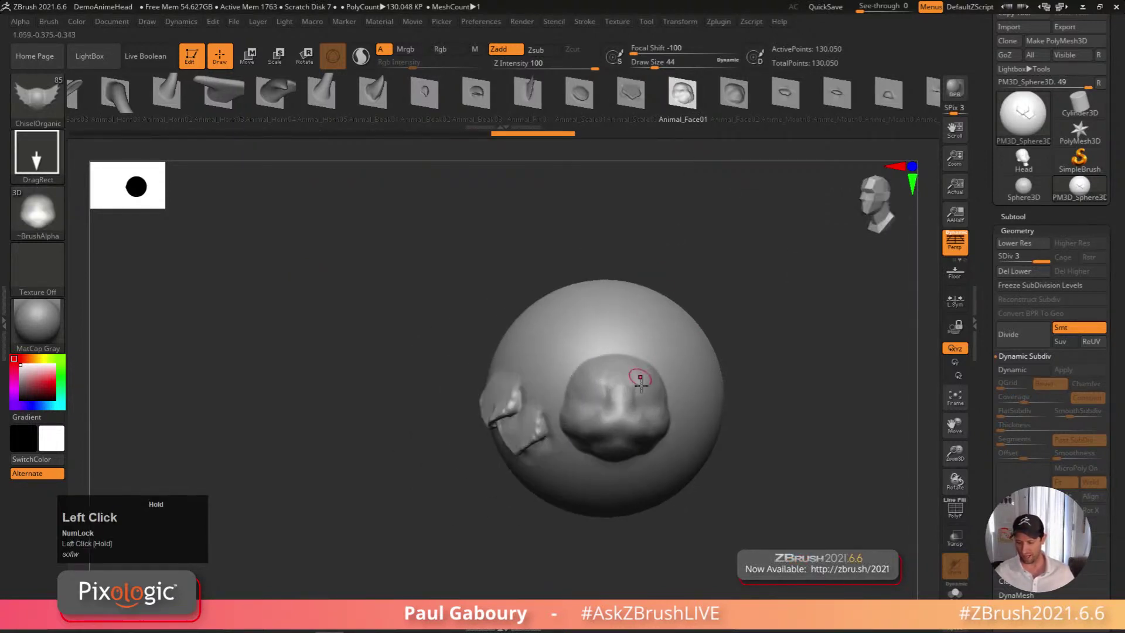
pyautogui.moveTo(633, 351); pyautogui.dragTo(657, 482, button='right')
pyautogui.hotkey('ctrl', 'z')
pyautogui.hotkey('ctrl', 'z')
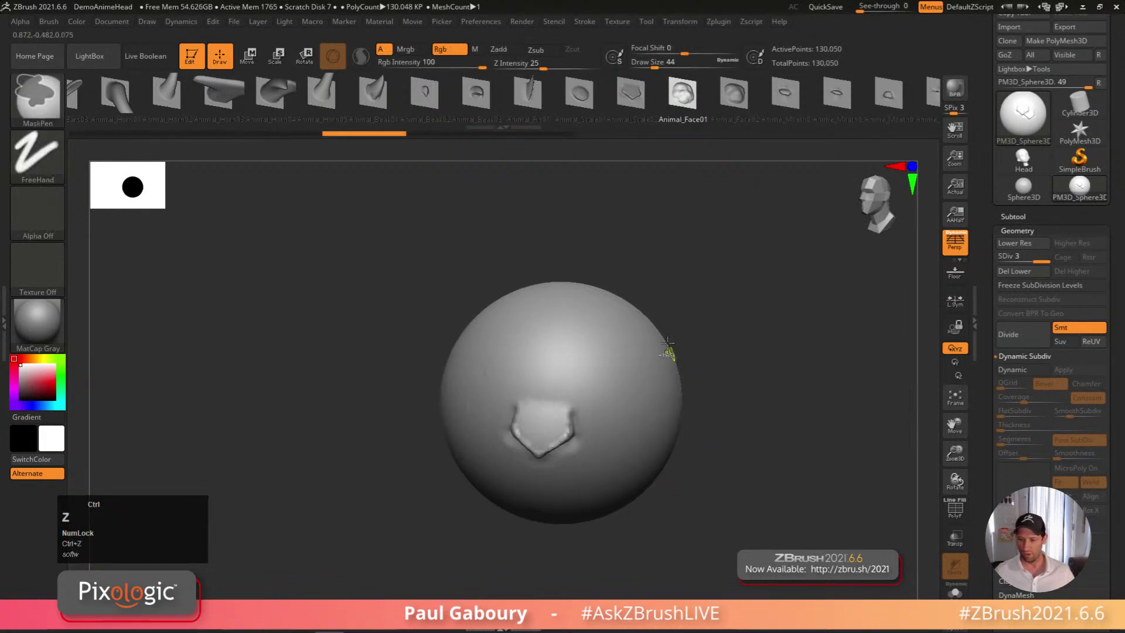
# Undo the remaining scale stamp and place mirrored Animal_Eye05 shapes on the front of the sphere
pyautogui.click(507, 98)
pyautogui.moveTo(508, 97); pyautogui.dragTo(709, 103)
pyautogui.click(614, 94)
pyautogui.hotkey('ctrl', 'z')
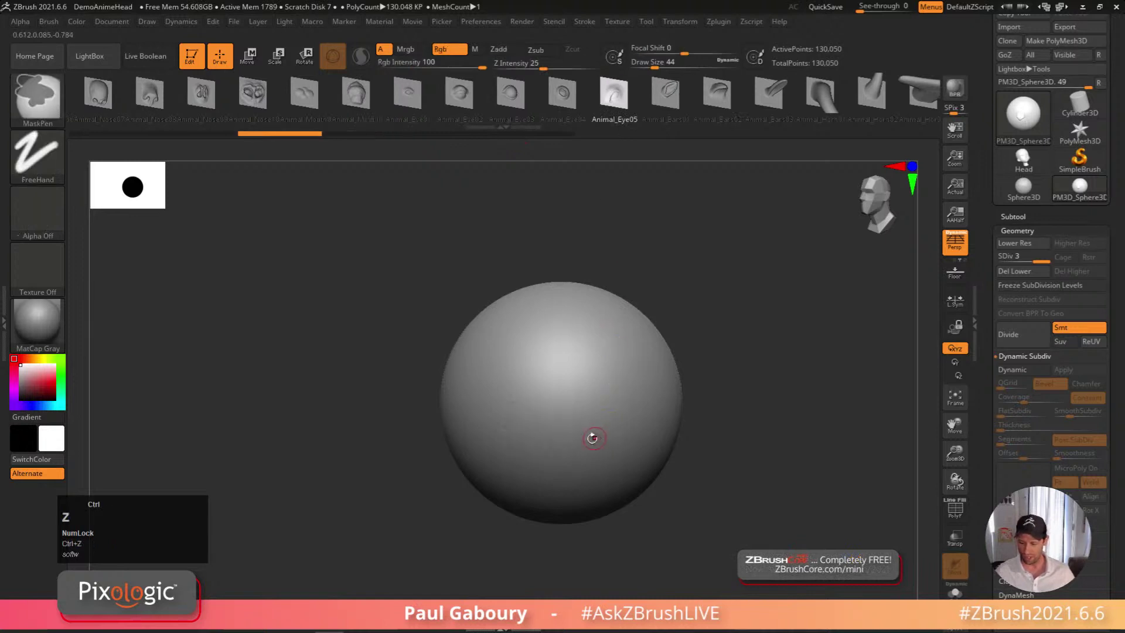
pyautogui.keyDown('shift'); pyautogui.moveTo(562, 404); pyautogui.dragTo(590, 418, button='right'); pyautogui.keyUp('shift')
pyautogui.moveTo(549, 417); pyautogui.dragTo(577, 342)
pyautogui.keyDown('alt'); pyautogui.moveTo(578, 341); pyautogui.dragTo(625, 497, button='right'); pyautogui.keyUp('alt')
# Try to stamp the Animal_Nose10 shape between and below the eyes
pyautogui.click(258, 93)
pyautogui.keyDown('alt'); pyautogui.moveTo(514, 454); pyautogui.dragTo(514, 433, button='right'); pyautogui.keyUp('alt')
pyautogui.moveTo(512, 437); pyautogui.dragTo(520, 346)
pyautogui.moveTo(563, 427)
pyautogui.mouseDown(button='right')
pyautogui.moveTo(581, 488)
pyautogui.moveTo(602, 486)
pyautogui.mouseUp(button='right')
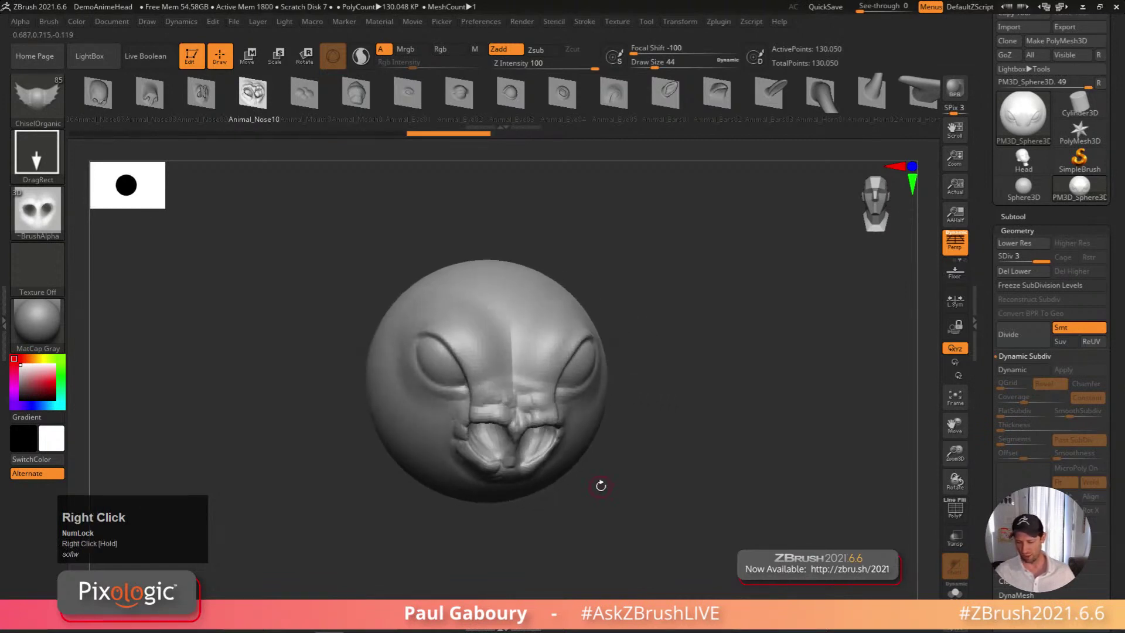
pyautogui.hotkey('ctrl', 'z')
# Stamp the Animal_Nose09 shape between and below the eyes
pyautogui.click(201, 93)
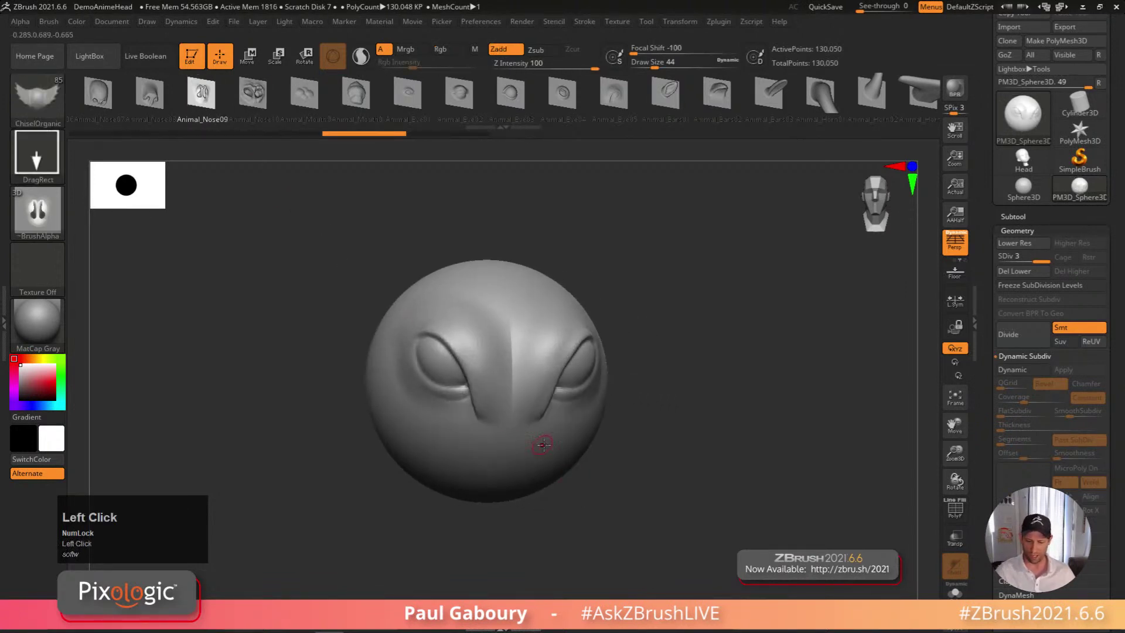
pyautogui.keyDown('shift'); pyautogui.moveTo(532, 440); pyautogui.dragTo(522, 440, button='right'); pyautogui.keyUp('shift')
pyautogui.moveTo(505, 443); pyautogui.dragTo(504, 300)
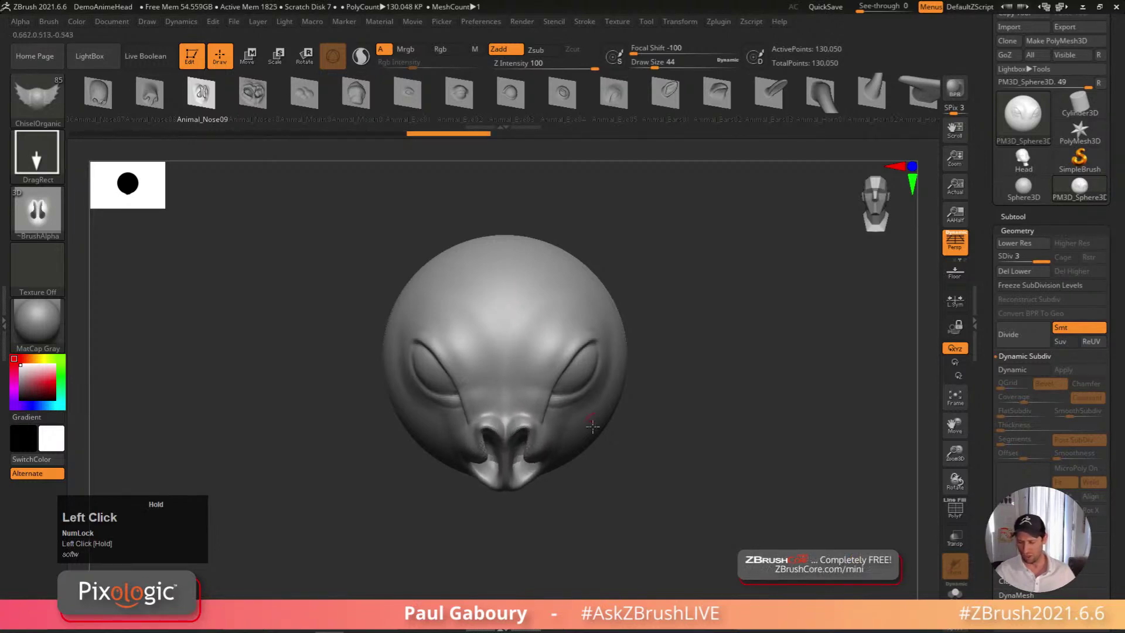
pyautogui.moveTo(592, 446); pyautogui.dragTo(630, 492, button='right')
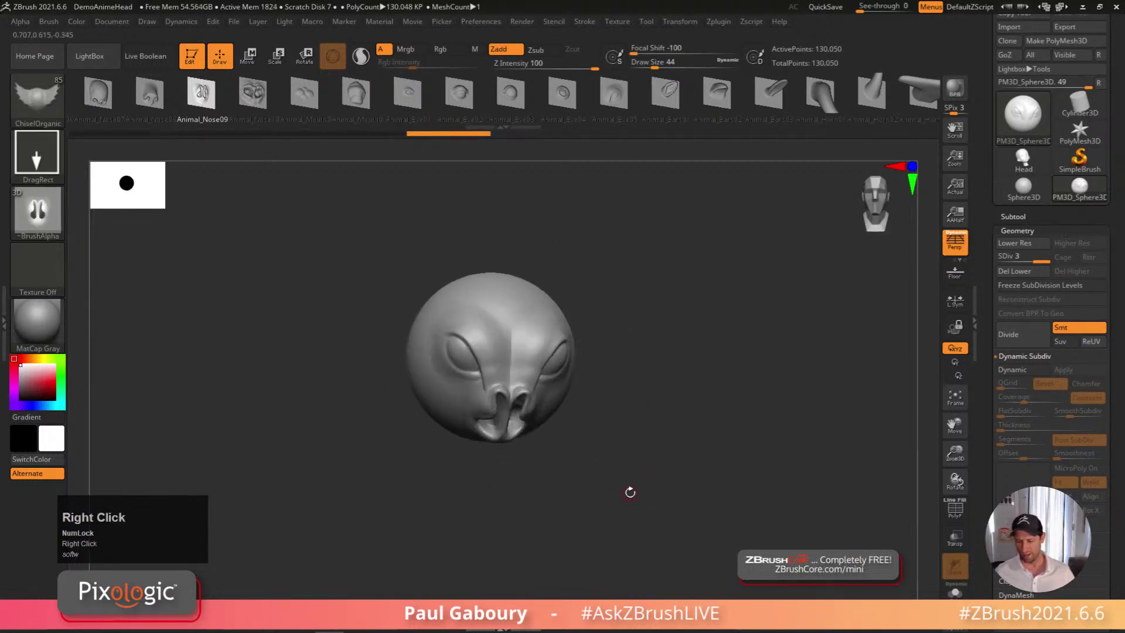
# Try the Animal_Nose06 stamp on the side of the head, and undo it
pyautogui.moveTo(315, 104)
pyautogui.mouseDown()
pyautogui.moveTo(567, 105)
pyautogui.moveTo(392, 113)
pyautogui.mouseUp()
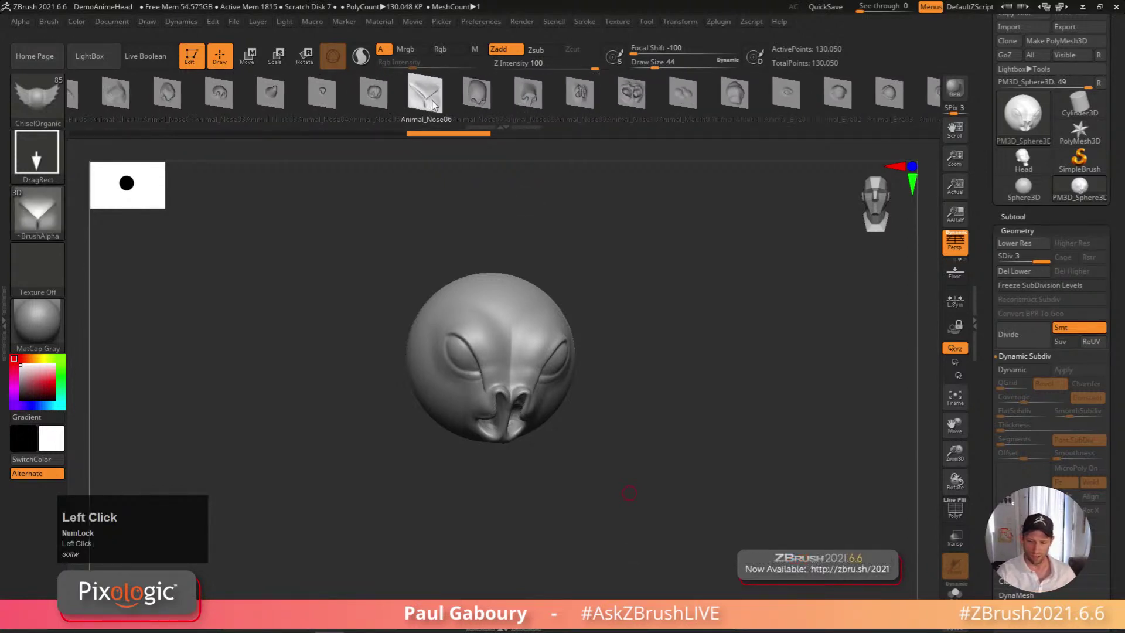
pyautogui.moveTo(593, 241); pyautogui.dragTo(662, 352, button='right')
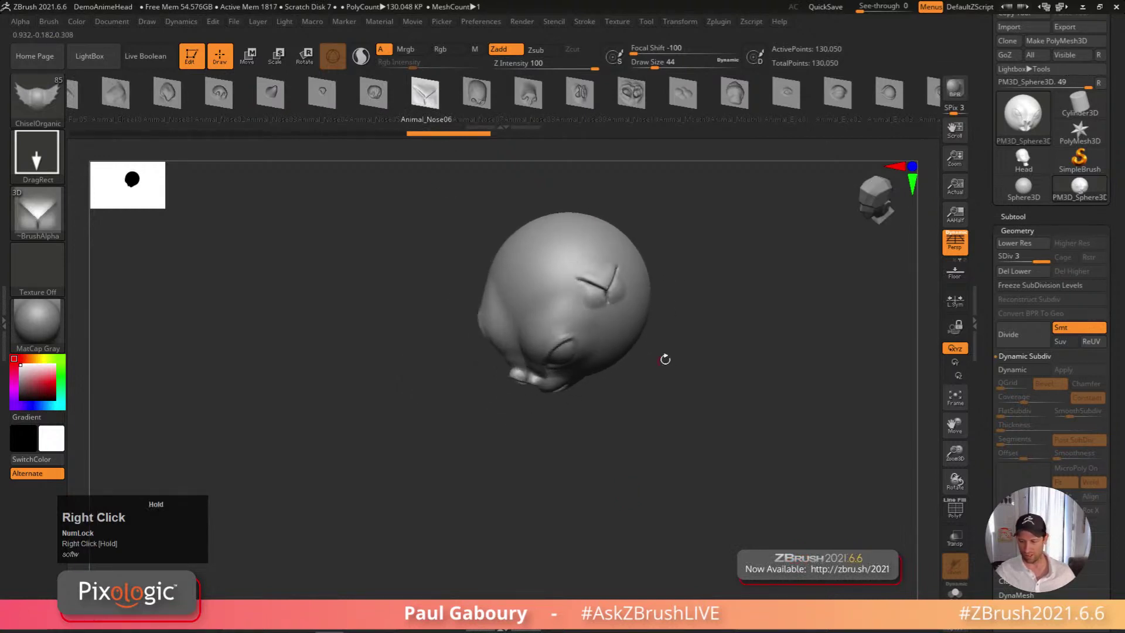
pyautogui.hotkey('ctrl', 'z')
# Pick the Animal_Ears01 shape, and switch from the ChiselOrganic brush to the ChiselShapes brush
pyautogui.moveTo(656, 115); pyautogui.dragTo(435, 102)
pyautogui.moveTo(744, 104); pyautogui.dragTo(504, 105)
pyautogui.moveTo(546, 327); pyautogui.dragTo(562, 428, button='right')
pyautogui.press('b')
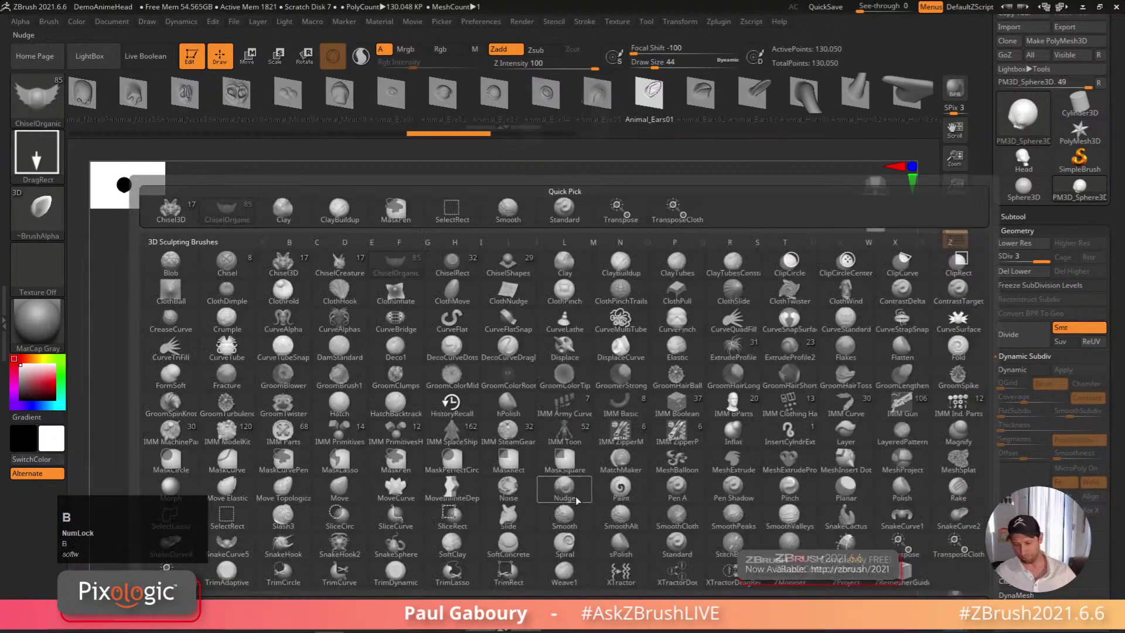
pyautogui.click(512, 263)
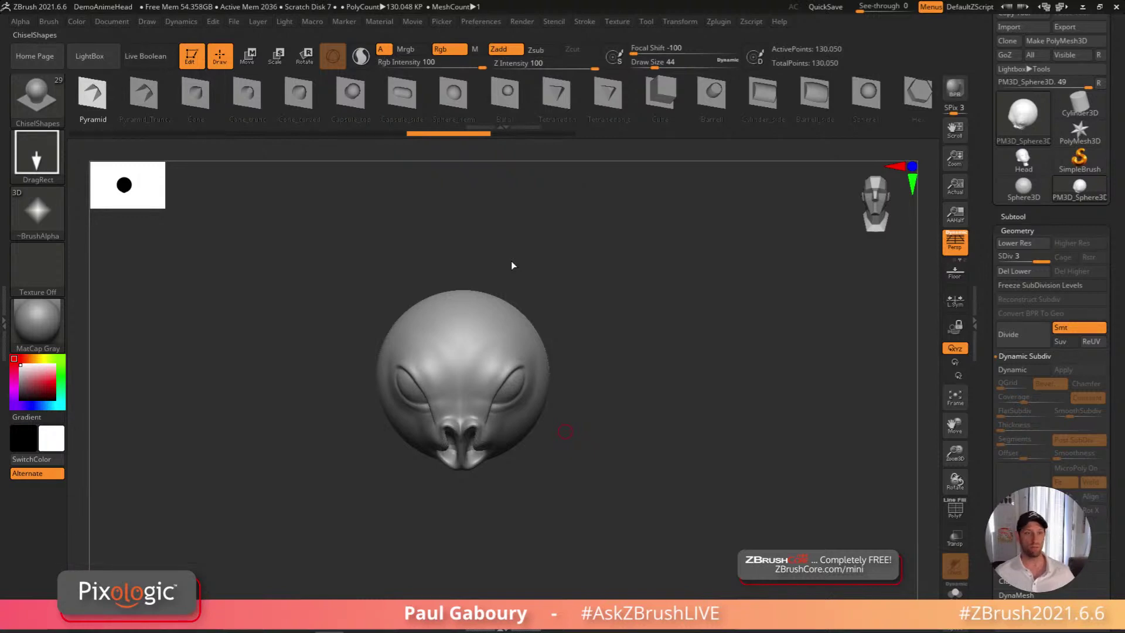
# Try the Cone_curved stamp on the upper side of the head, and undo it
pyautogui.click(299, 92)
pyautogui.moveTo(469, 293); pyautogui.dragTo(522, 333, button='right')
pyautogui.moveTo(521, 333); pyautogui.dragTo(524, 246)
pyautogui.moveTo(572, 416); pyautogui.dragTo(566, 441, button='right')
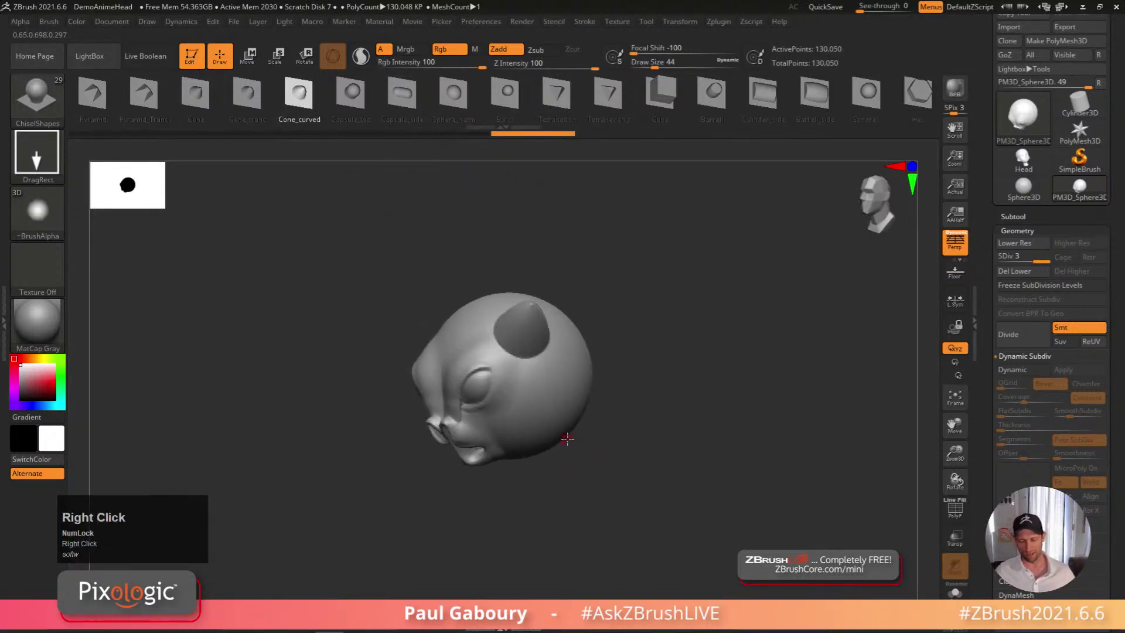
pyautogui.hotkey('ctrl', 'z')
# Stamp a cluster of Cone_curved spikes in different sizes on the side of the head
pyautogui.moveTo(535, 352)
pyautogui.mouseDown()
pyautogui.moveTo(548, 374)
pyautogui.moveTo(534, 374)
pyautogui.moveTo(574, 397)
pyautogui.mouseUp()
pyautogui.click(536, 369)
pyautogui.moveTo(574, 397)
pyautogui.mouseDown(button='right')
pyautogui.moveTo(594, 404)
pyautogui.moveTo(580, 410)
pyautogui.moveTo(586, 431)
pyautogui.mouseUp(button='right')
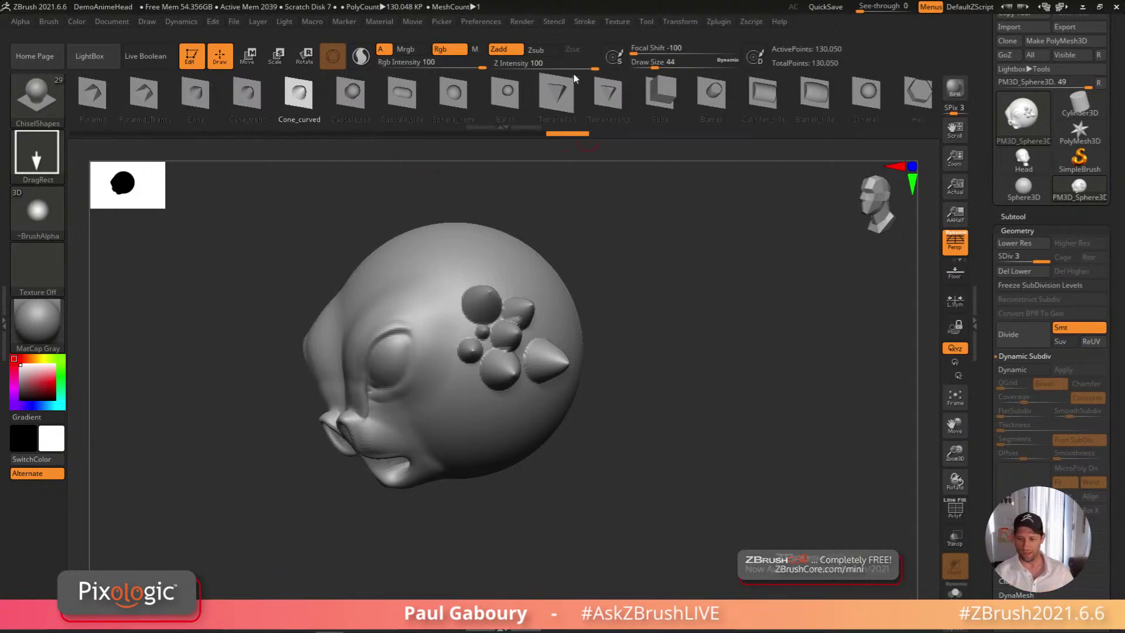
# Set Z Intensity to 52 and stamp several shallower Cone_curved shapes beside the existing spikes
pyautogui.moveTo(594, 66); pyautogui.dragTo(566, 66)
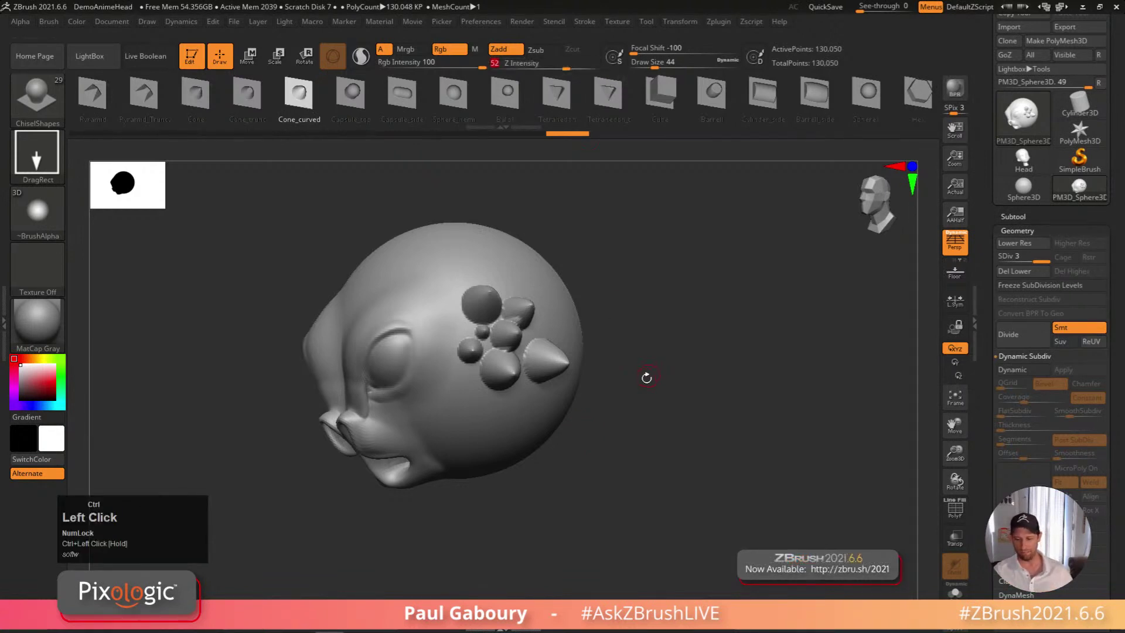
pyautogui.moveTo(650, 372); pyautogui.dragTo(563, 352, button='right')
pyautogui.moveTo(550, 319); pyautogui.dragTo(563, 249)
pyautogui.moveTo(563, 249); pyautogui.dragTo(595, 454, button='right')
pyautogui.moveTo(559, 341); pyautogui.dragTo(569, 278)
pyautogui.moveTo(545, 321); pyautogui.dragTo(545, 275)
pyautogui.moveTo(510, 328); pyautogui.dragTo(495, 276)
pyautogui.moveTo(476, 335); pyautogui.dragTo(476, 293)
pyautogui.moveTo(562, 396)
pyautogui.mouseDown(button='right')
pyautogui.moveTo(521, 367)
pyautogui.moveTo(610, 519)
pyautogui.moveTo(628, 481)
pyautogui.moveTo(621, 498)
pyautogui.mouseUp(button='right')
# Undo all the Cone_curved stamps on the head
pyautogui.press('ctrl')
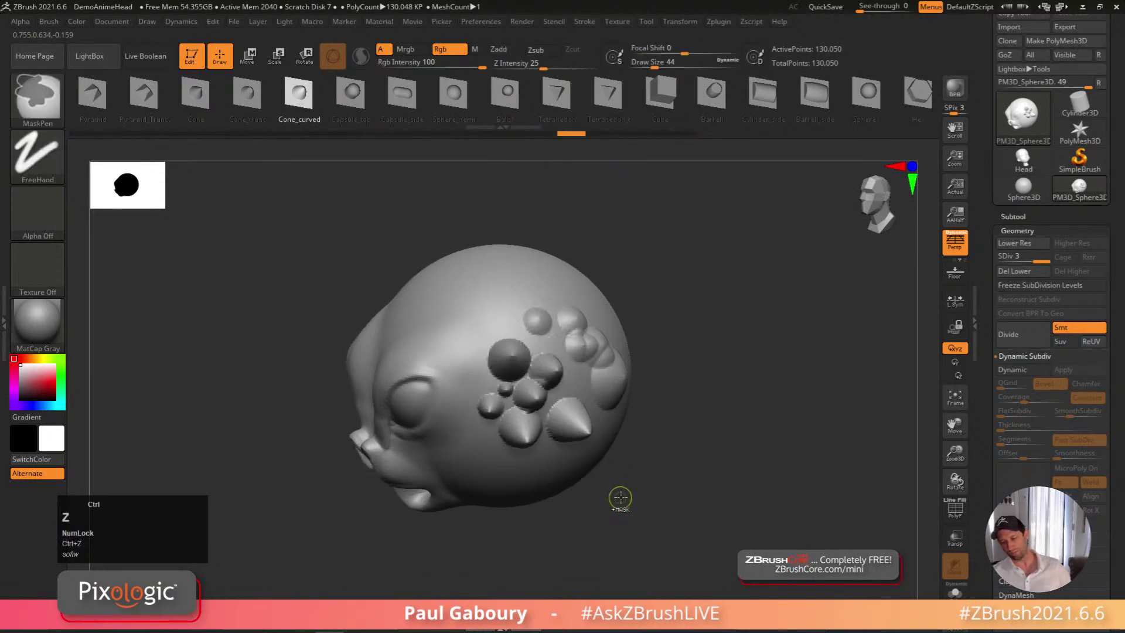
pyautogui.hotkey('ctrl', 'z')
pyautogui.hotkey('ctrl', 'z')
pyautogui.hotkey('ctrl', 'z')
pyautogui.hotkey('ctrl', 'z')
pyautogui.hotkey('ctrl', 'z')
pyautogui.hotkey('ctrl', 'z')
pyautogui.hotkey('ctrl', 'z')
pyautogui.hotkey('ctrl', 'z')
pyautogui.hotkey('ctrl', 'z')
pyautogui.hotkey('ctrl', 'z')
pyautogui.hotkey('ctrl', 'z')
pyautogui.hotkey('ctrl', 'z')
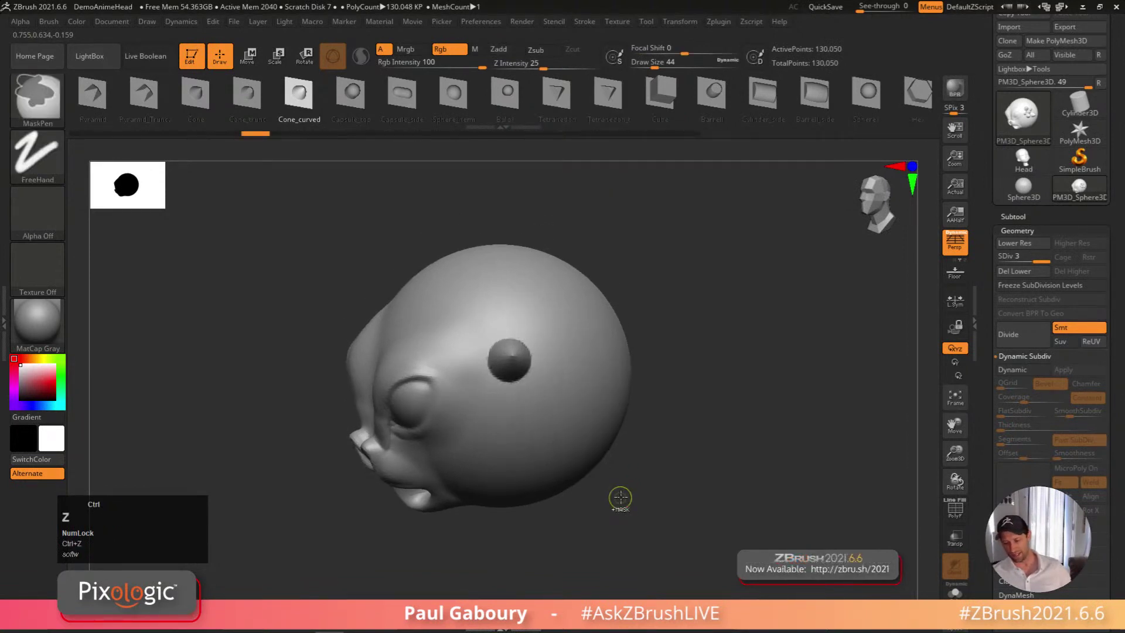
pyautogui.hotkey('ctrl', 'z')
pyautogui.hotkey('ctrl', 'z')
# Display the wireframe and examine the mesh topology from the front and around the sphere's pole
pyautogui.keyDown('shift'); pyautogui.moveTo(567, 495); pyautogui.dragTo(702, 425, button='right'); pyautogui.keyUp('shift')
pyautogui.hotkey('shift', 'f')
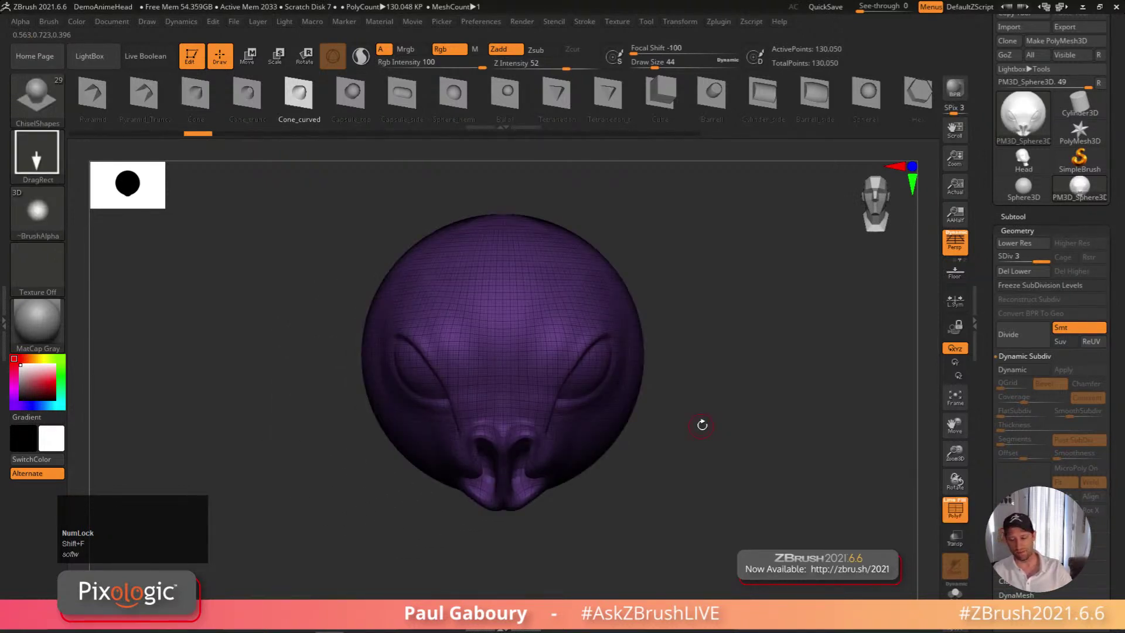
pyautogui.moveTo(702, 425); pyautogui.dragTo(509, 202, button='right')
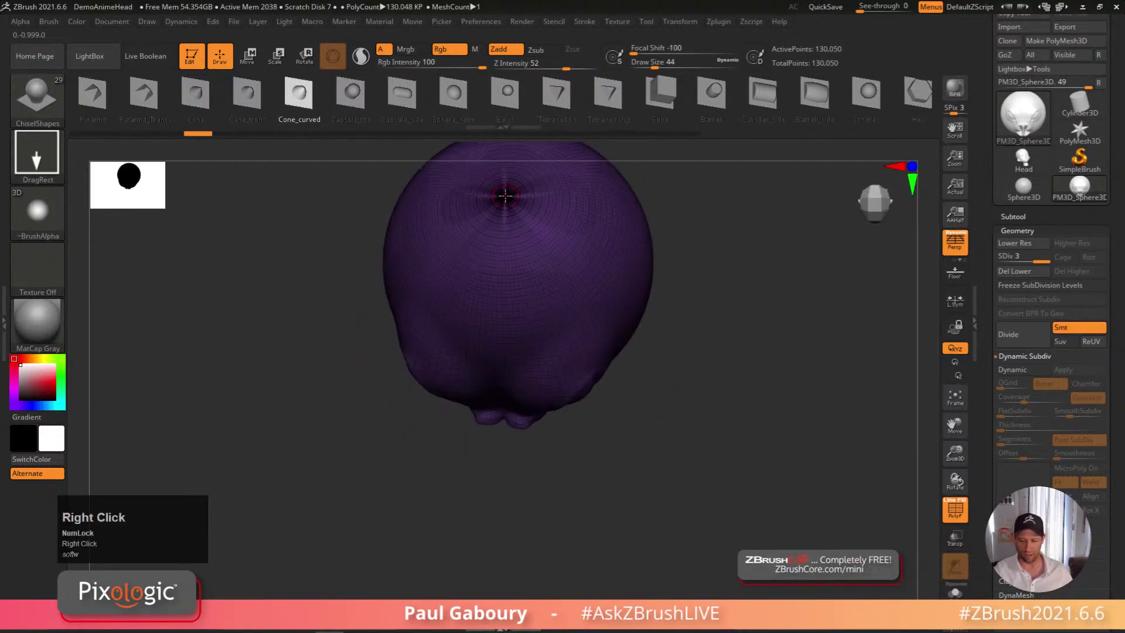
pyautogui.moveTo(614, 448)
pyautogui.mouseDown(button='right')
pyautogui.moveTo(668, 460)
pyautogui.moveTo(660, 471)
pyautogui.moveTo(671, 423)
pyautogui.mouseUp(button='right')
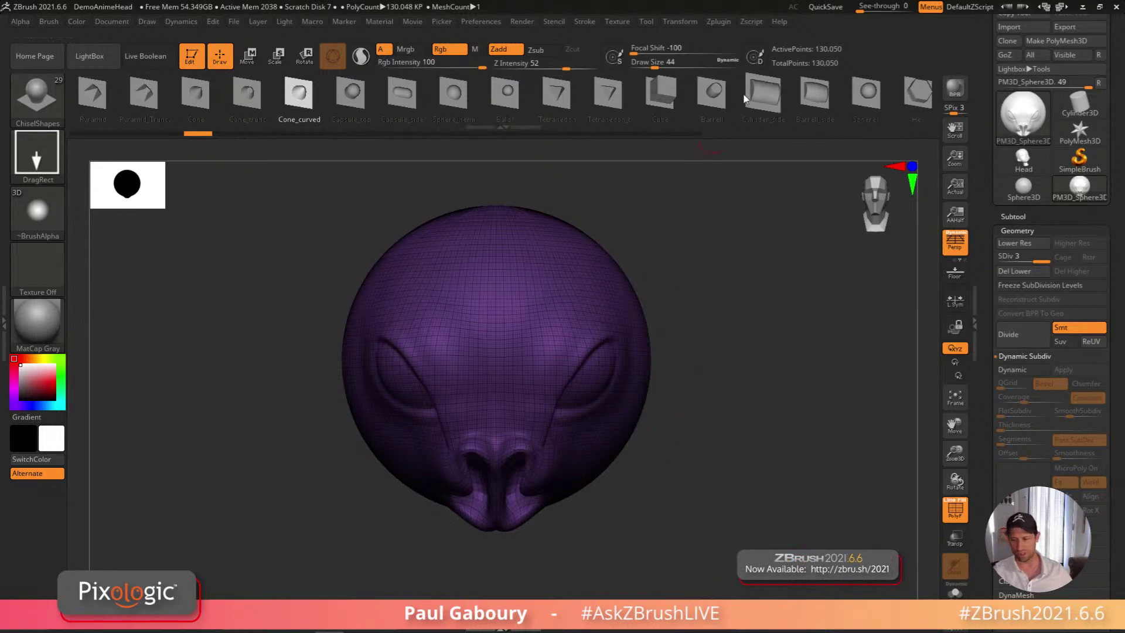
# Pick the Box_side shape, and switch back to the ChiselOrganic brush
pyautogui.moveTo(735, 105); pyautogui.dragTo(302, 141)
pyautogui.click(680, 105)
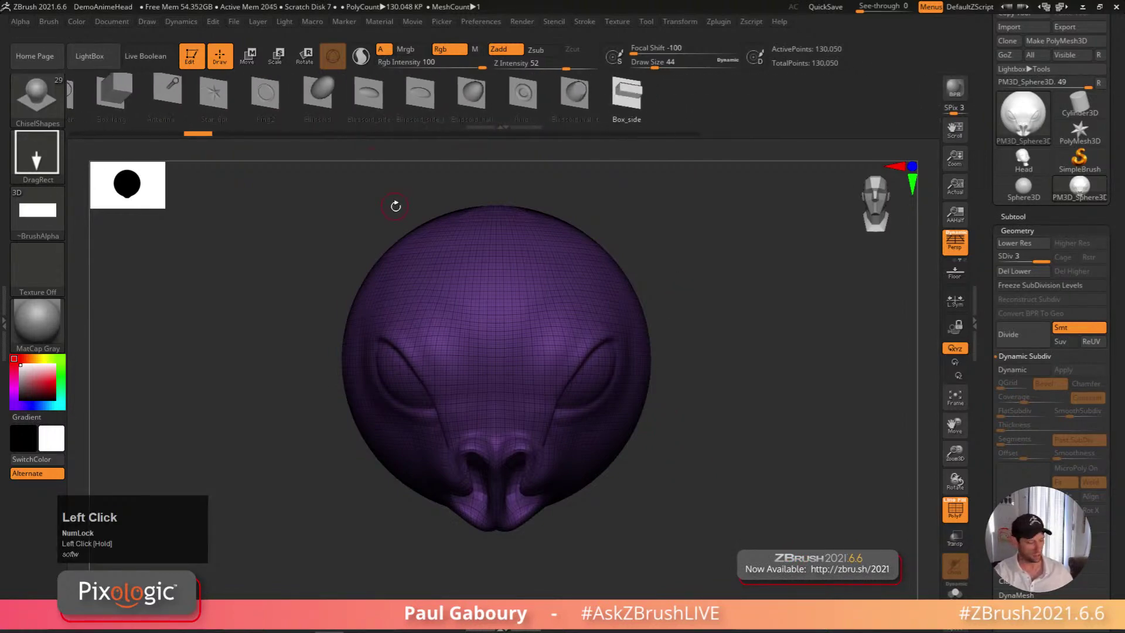
pyautogui.press('b')
pyautogui.click(265, 266)
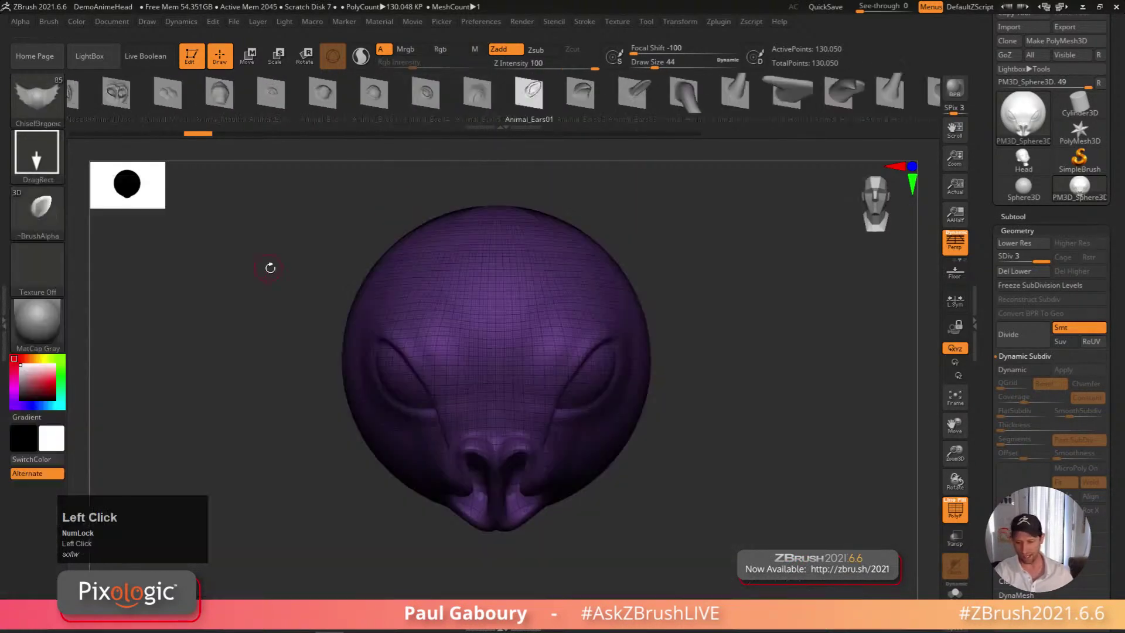
# Stamp a large Animal_Horn03 shape on the upper side of the head
pyautogui.moveTo(725, 112)
pyautogui.mouseDown()
pyautogui.moveTo(809, 99)
pyautogui.moveTo(442, 90)
pyautogui.moveTo(592, 111)
pyautogui.mouseUp()
pyautogui.click(390, 94)
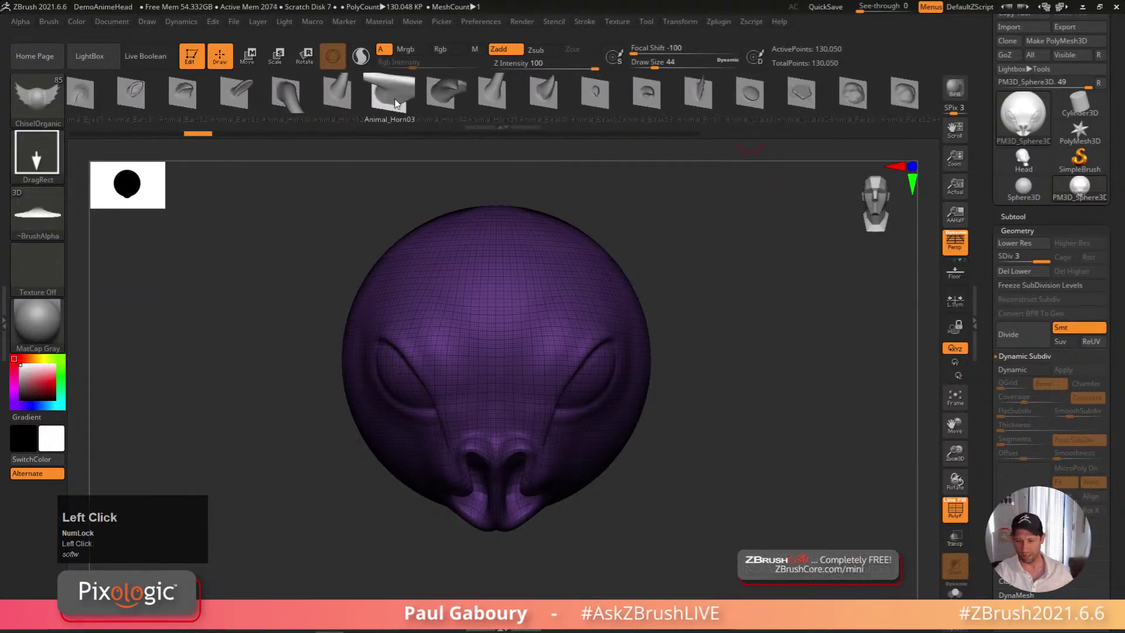
pyautogui.moveTo(698, 426)
pyautogui.mouseDown(button='right')
pyautogui.moveTo(683, 440)
pyautogui.moveTo(585, 354)
pyautogui.mouseUp(button='right')
pyautogui.moveTo(585, 355); pyautogui.dragTo(598, 384)
pyautogui.moveTo(597, 384); pyautogui.dragTo(548, 426, button='right')
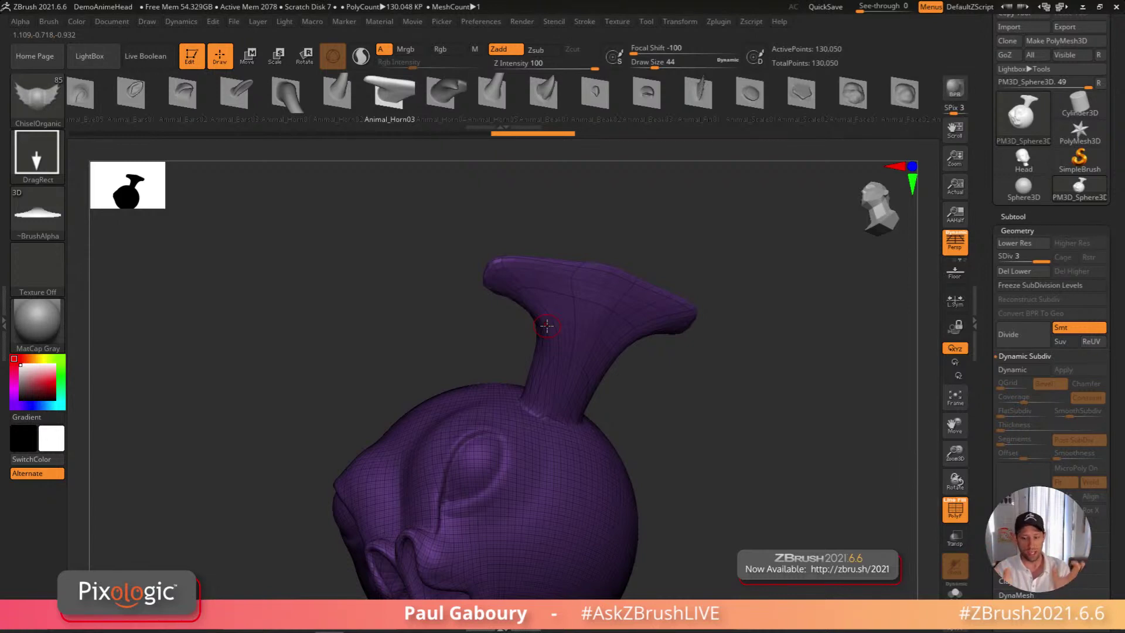
# Stamp the Animal_Beak01 shape on the side of the head below the horn
pyautogui.click(544, 94)
pyautogui.moveTo(583, 478); pyautogui.dragTo(598, 402)
pyautogui.keyDown('alt'); pyautogui.moveTo(637, 475); pyautogui.dragTo(636, 415, button='right'); pyautogui.keyUp('alt')
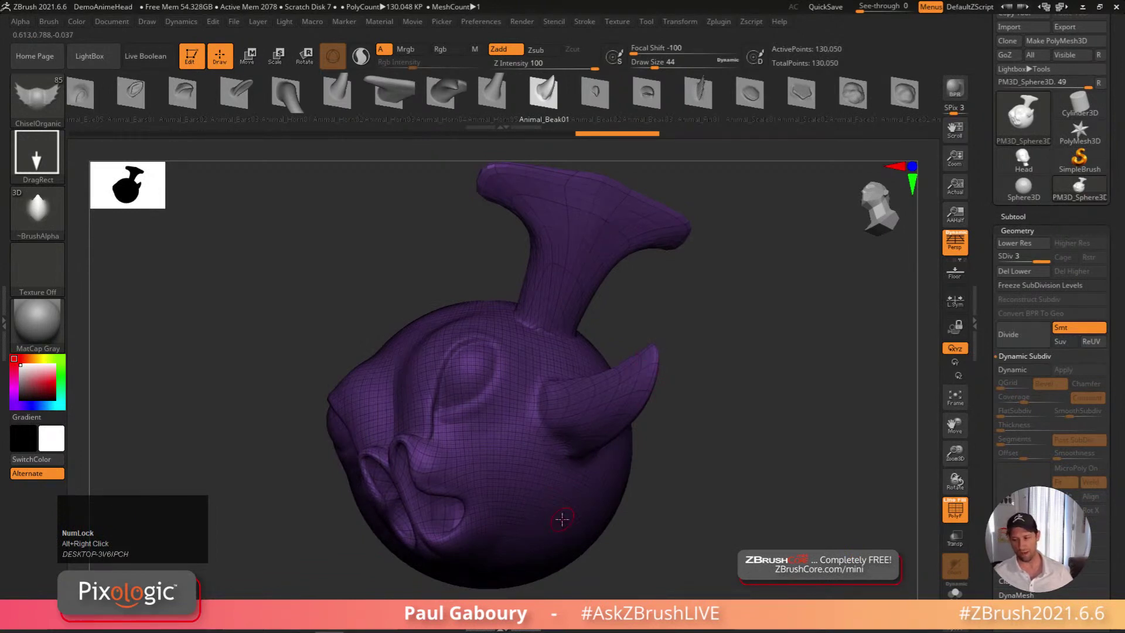
# Try stamping the Animal_Fin01 shape on the head
pyautogui.click(699, 92)
pyautogui.moveTo(686, 246)
pyautogui.mouseDown(button='right')
pyautogui.moveTo(690, 347)
pyautogui.moveTo(674, 389)
pyautogui.mouseUp(button='right')
pyautogui.moveTo(425, 352); pyautogui.dragTo(422, 127)
pyautogui.moveTo(652, 409)
pyautogui.mouseDown(button='right')
pyautogui.moveTo(673, 460)
pyautogui.moveTo(648, 472)
pyautogui.moveTo(643, 495)
pyautogui.moveTo(660, 448)
pyautogui.mouseUp(button='right')
# Hide the wireframe and undo the horn, beak and fin stamps
pyautogui.hotkey('shift', 'f')
pyautogui.hotkey('ctrl', 'z')
pyautogui.hotkey('ctrl', 'z')
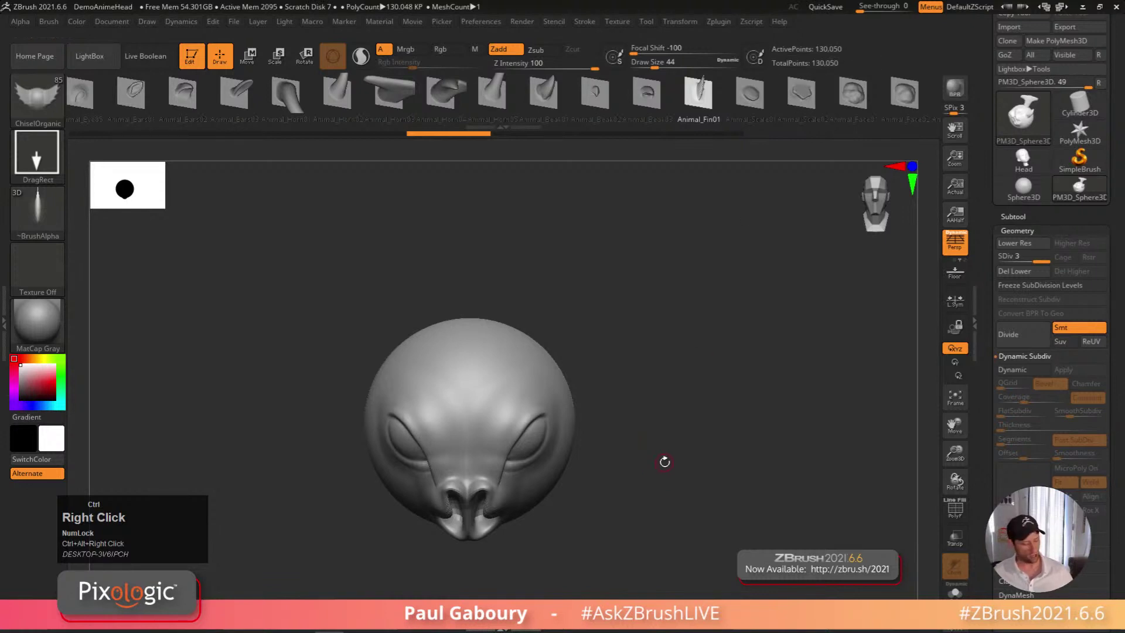
# Divide the head mesh up to subdivision level 5
pyautogui.hotkey('ctrl', 'f')
pyautogui.click(677, 540)
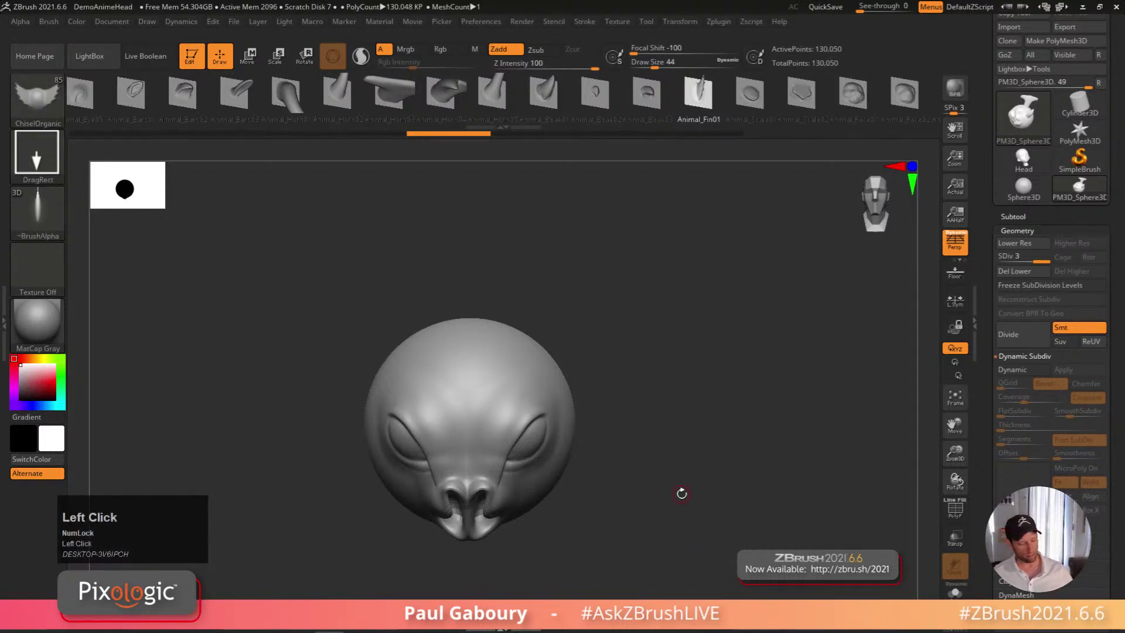
pyautogui.hotkey('ctrl', 'd')
pyautogui.hotkey('ctrl', 'd')
# Stamp a tall Animal_Fin01 crest on the forehead and a tiny fin on the side of the head
pyautogui.moveTo(663, 535); pyautogui.dragTo(469, 354, button='right')
pyautogui.moveTo(463, 393); pyautogui.dragTo(489, 199)
pyautogui.moveTo(502, 241); pyautogui.dragTo(597, 531, button='right')
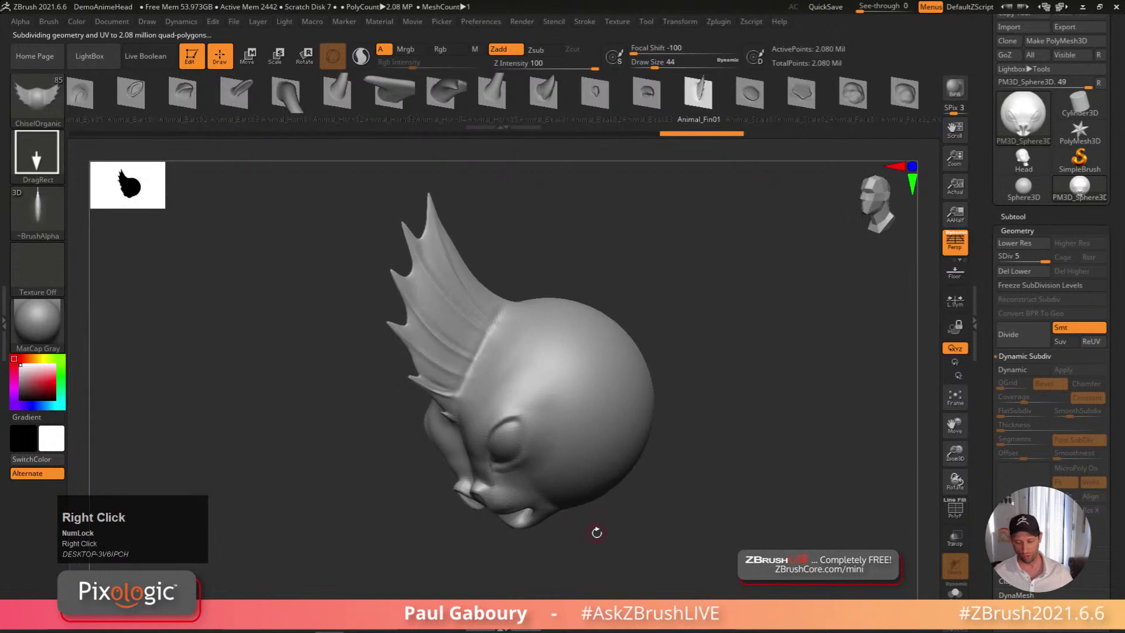
pyautogui.click(586, 407)
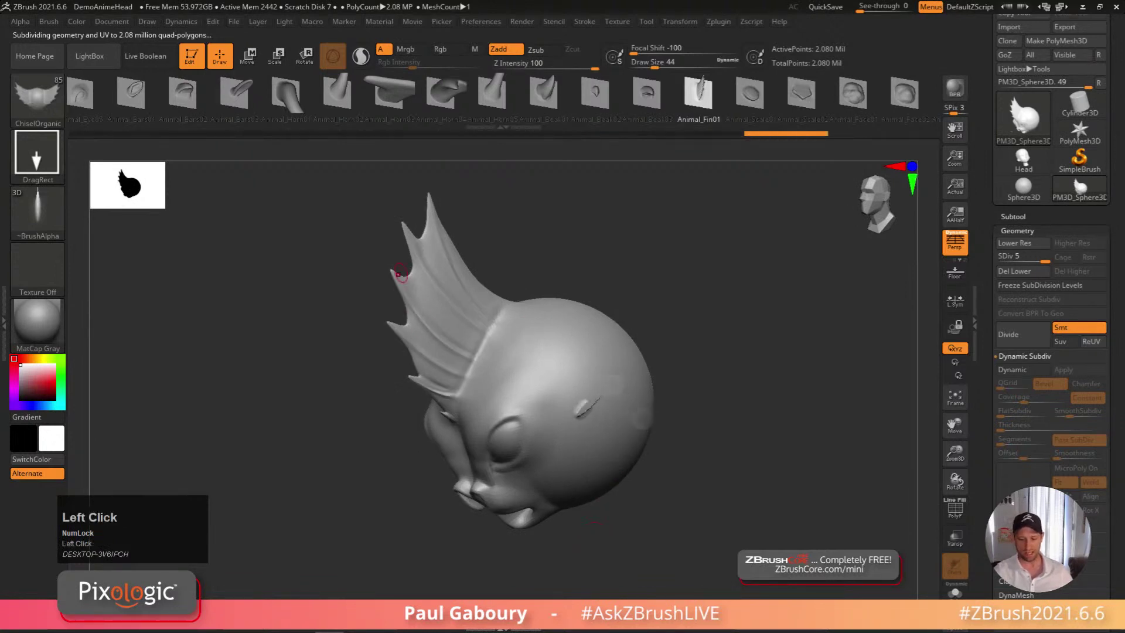
# Stamp a large Animal_Horn03 shape on the side of the subdivided head and check its wireframe
pyautogui.click(411, 109)
pyautogui.moveTo(571, 355); pyautogui.dragTo(666, 472)
pyautogui.moveTo(666, 473); pyautogui.dragTo(684, 432, button='right')
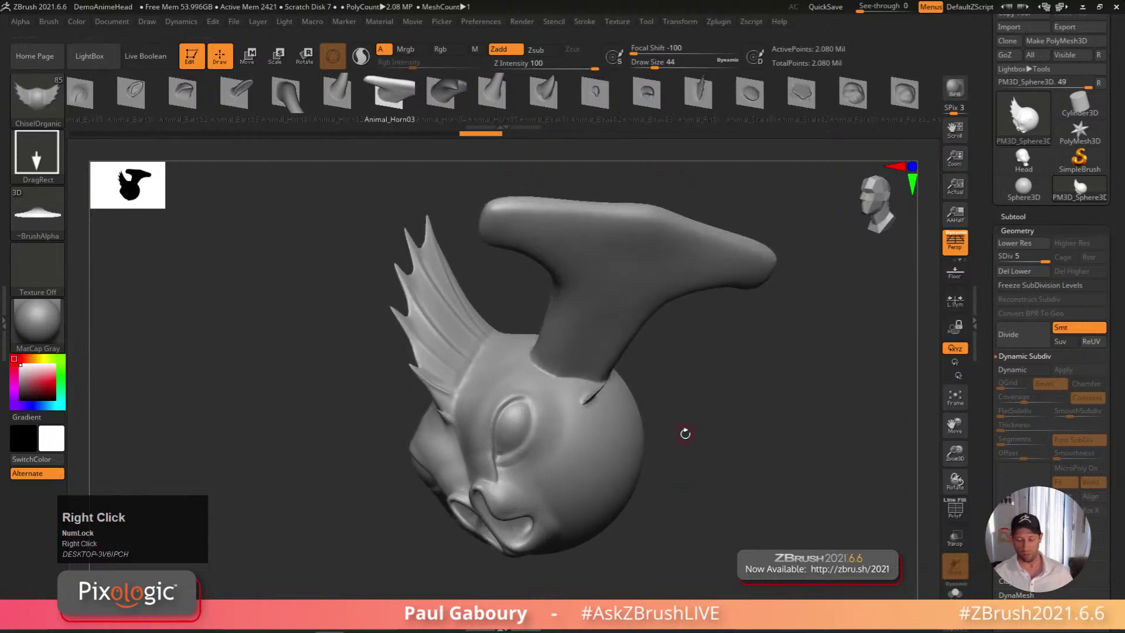
pyautogui.hotkey('shift', 'f')
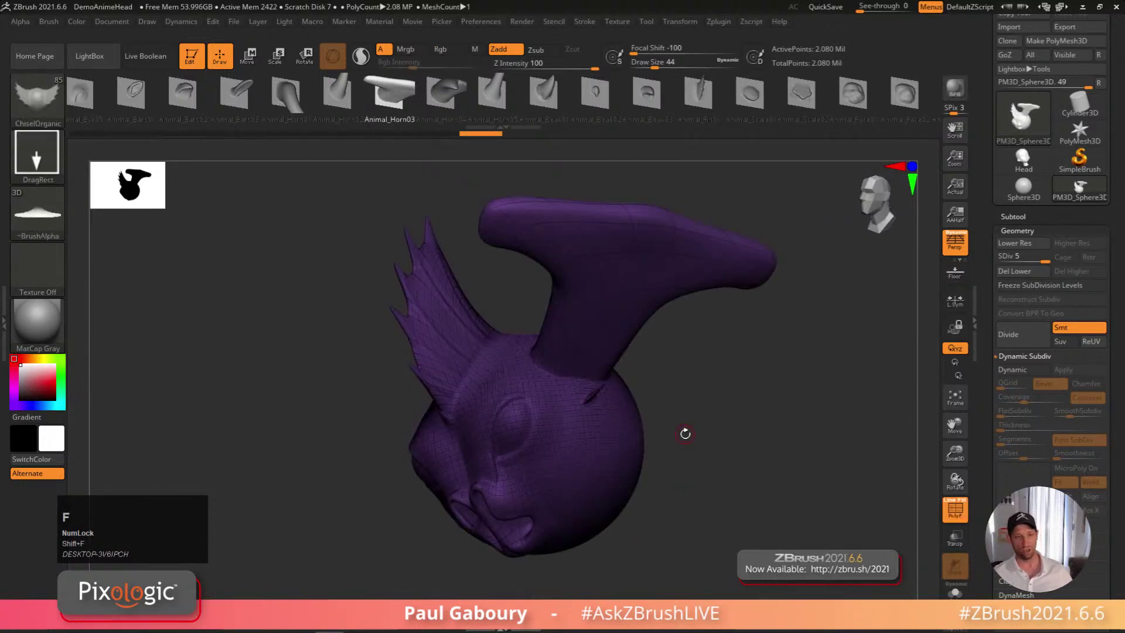
pyautogui.hotkey('shift', 'f')
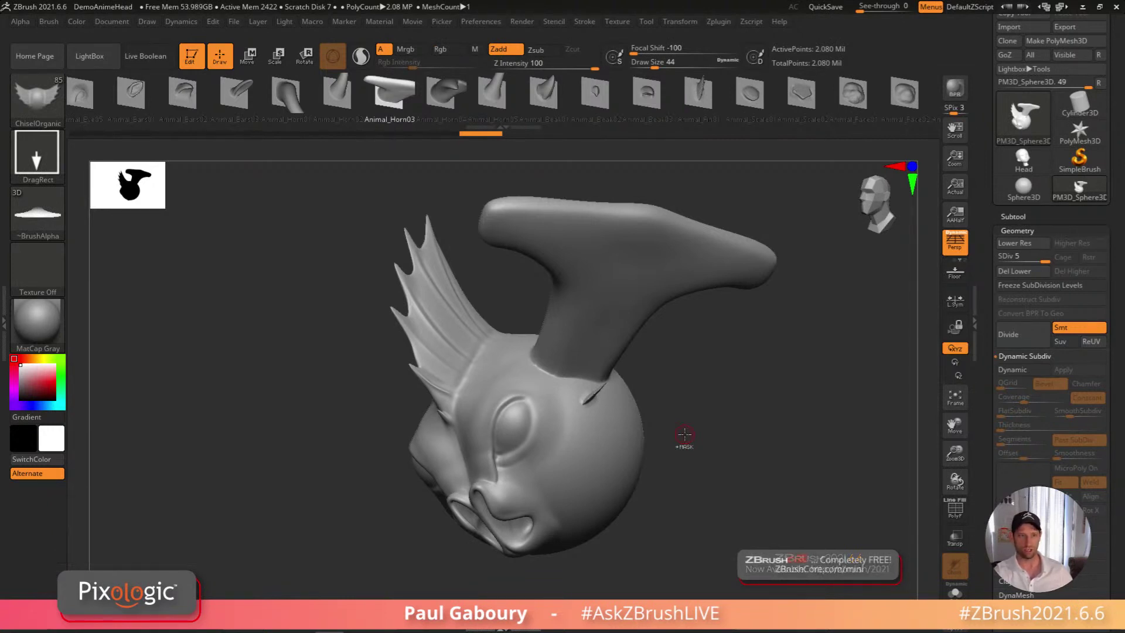
# Undo the fin and horn stamps on the subdivided head
pyautogui.hotkey('ctrl', 'z')
pyautogui.moveTo(679, 502)
pyautogui.keyDown('alt'); pyautogui.mouseDown(button='right')
pyautogui.moveTo(684, 518)
pyautogui.moveTo(644, 529)
pyautogui.mouseUp(button='right'); pyautogui.keyUp('alt')
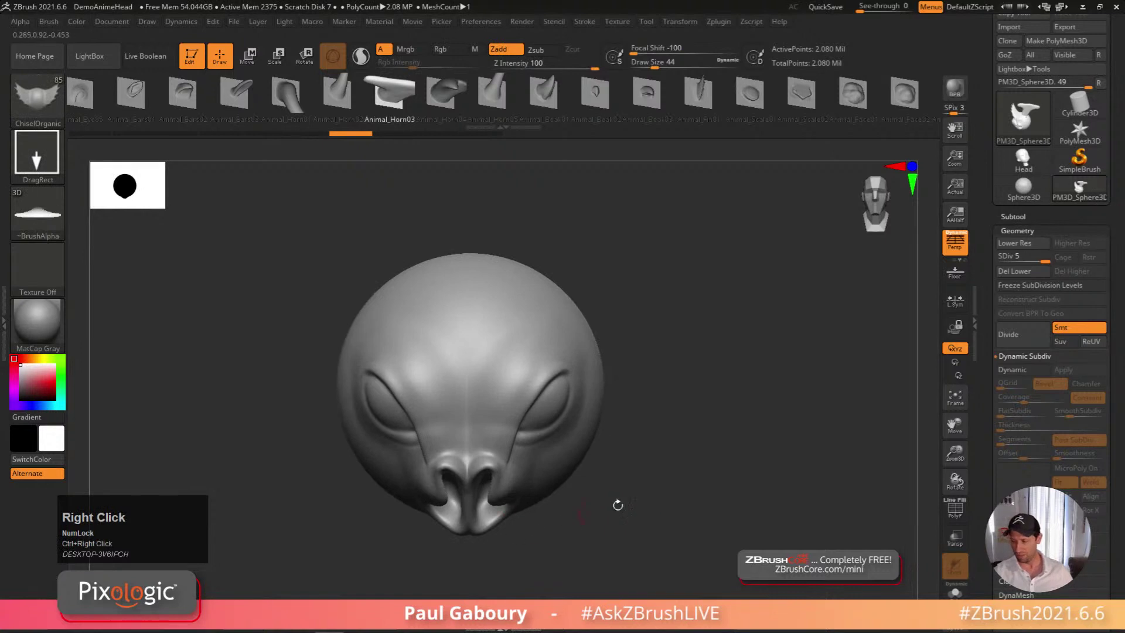
# Lower the mesh to one subdivision level below SDiv 3, and delete all its other subdivision levels
pyautogui.moveTo(1043, 260); pyautogui.dragTo(1025, 261)
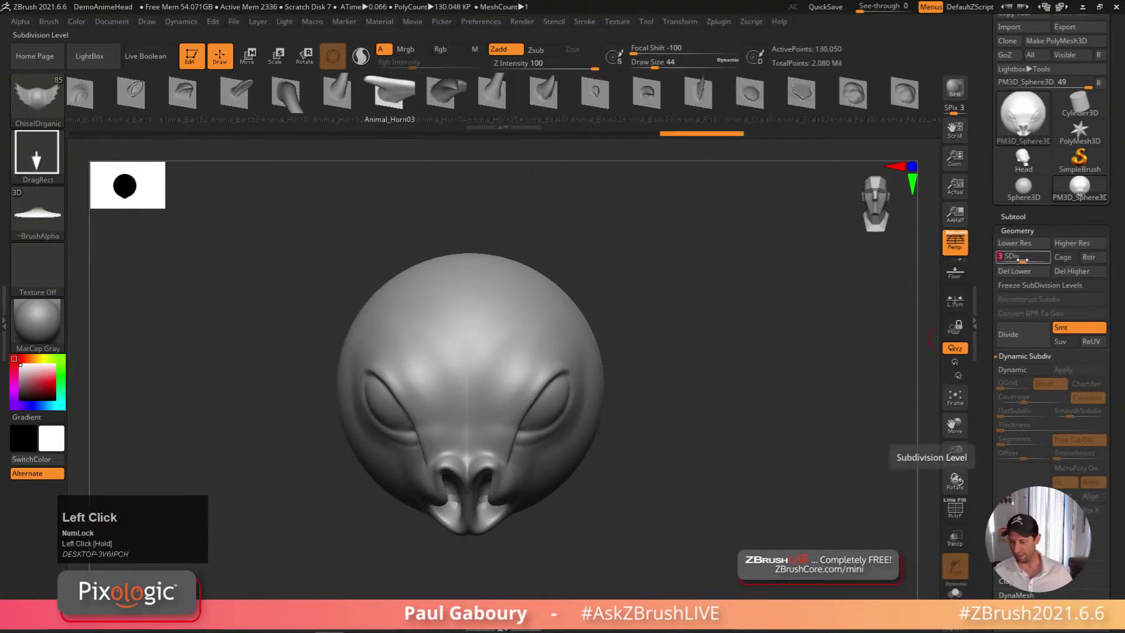
pyautogui.click(1012, 258)
pyautogui.moveTo(668, 498)
pyautogui.mouseDown(button='right')
pyautogui.moveTo(683, 506)
pyautogui.moveTo(690, 493)
pyautogui.mouseUp(button='right')
pyautogui.click(1015, 270)
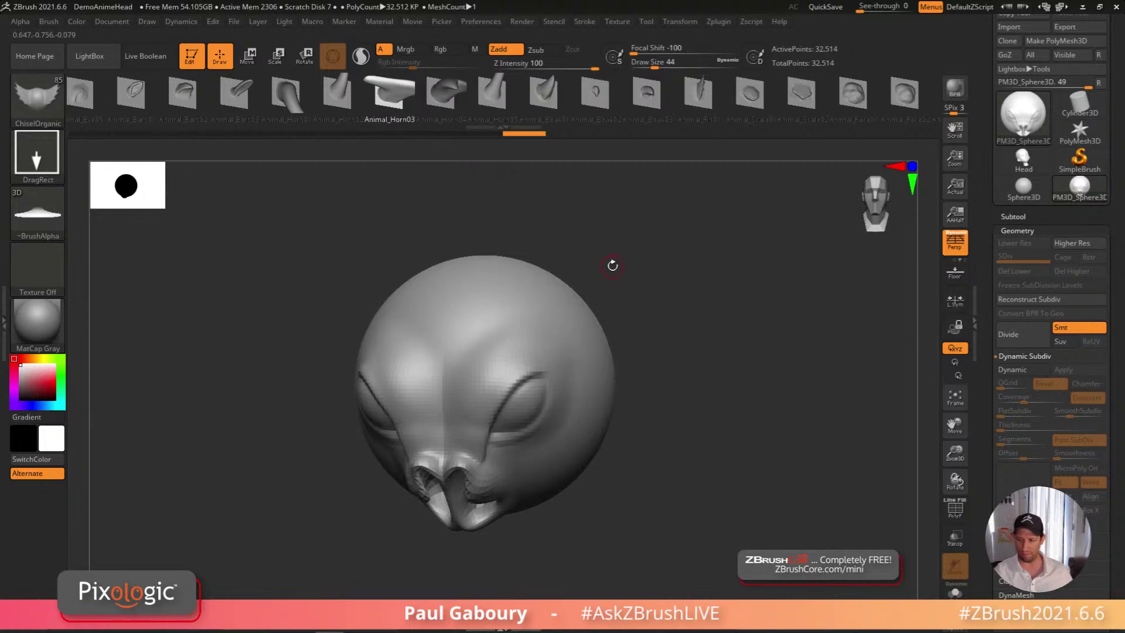
# Stamp the Animal_Beak01 shape as a horn on the side of the low-resolution head and check its wireframe
pyautogui.click(544, 93)
pyautogui.moveTo(578, 244); pyautogui.dragTo(562, 335, button='right')
pyautogui.moveTo(562, 333); pyautogui.dragTo(566, 428)
pyautogui.moveTo(566, 428); pyautogui.dragTo(574, 318, button='right')
pyautogui.hotkey('shift', 'f')
pyautogui.hotkey('shift', 'f')
pyautogui.moveTo(668, 425); pyautogui.dragTo(663, 487, button='right')
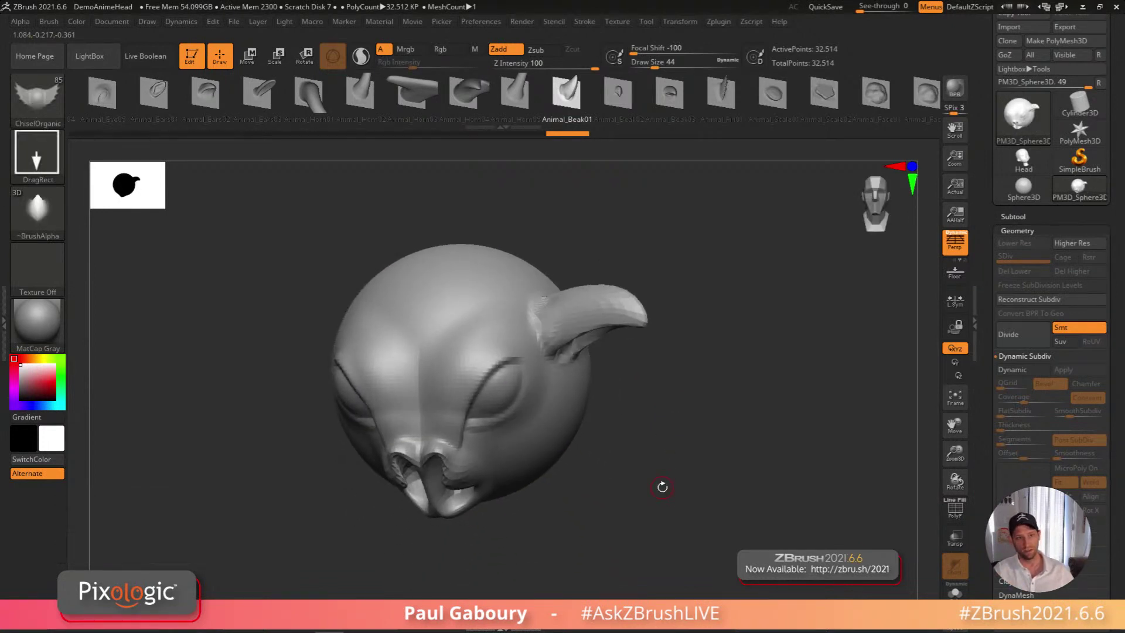
# Examine the horn's surface and polygon density up close with the wireframe displayed
pyautogui.moveTo(662, 487); pyautogui.dragTo(578, 316)
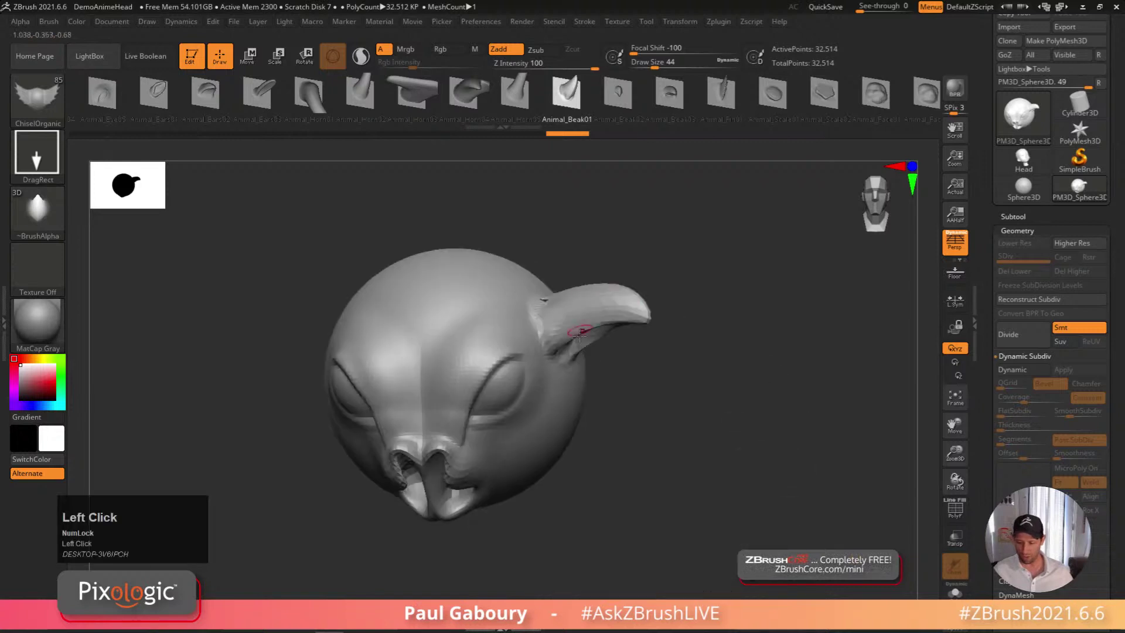
pyautogui.moveTo(680, 422)
pyautogui.mouseDown(button='right')
pyautogui.moveTo(665, 441)
pyautogui.moveTo(679, 436)
pyautogui.mouseUp(button='right')
pyautogui.keyDown('alt'); pyautogui.moveTo(666, 375); pyautogui.dragTo(674, 416, button='right'); pyautogui.keyUp('alt')
pyautogui.moveTo(674, 417)
pyautogui.keyDown('ctrl'); pyautogui.mouseDown(button='right')
pyautogui.moveTo(673, 407)
pyautogui.moveTo(683, 427)
pyautogui.mouseUp(button='right'); pyautogui.keyUp('ctrl')
pyautogui.press('shift')
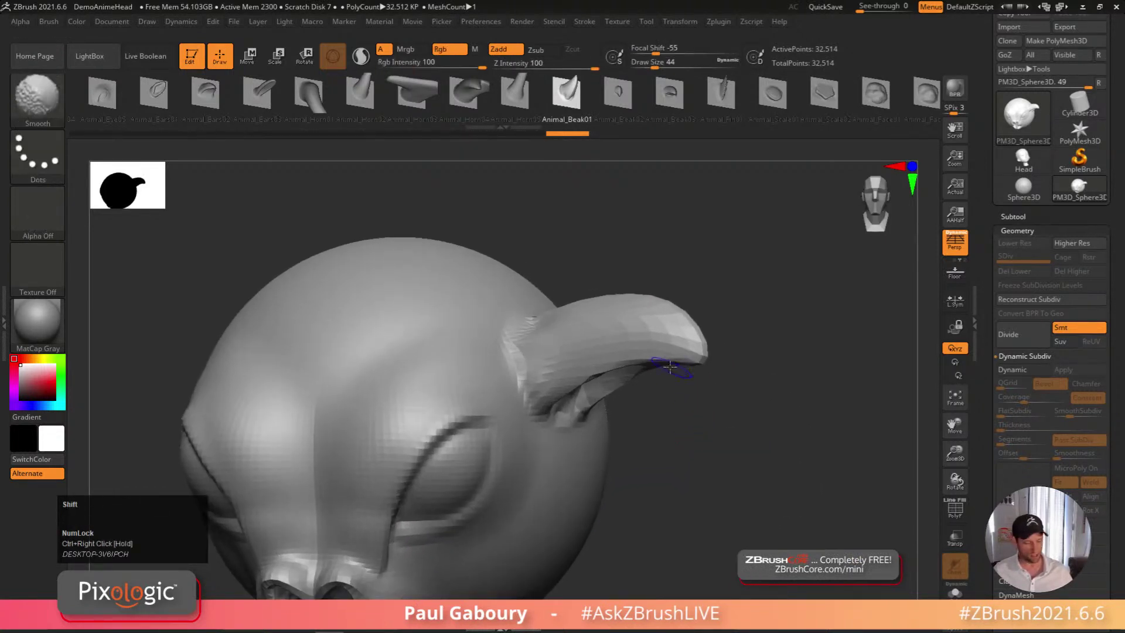
pyautogui.hotkey('shift', 'f')
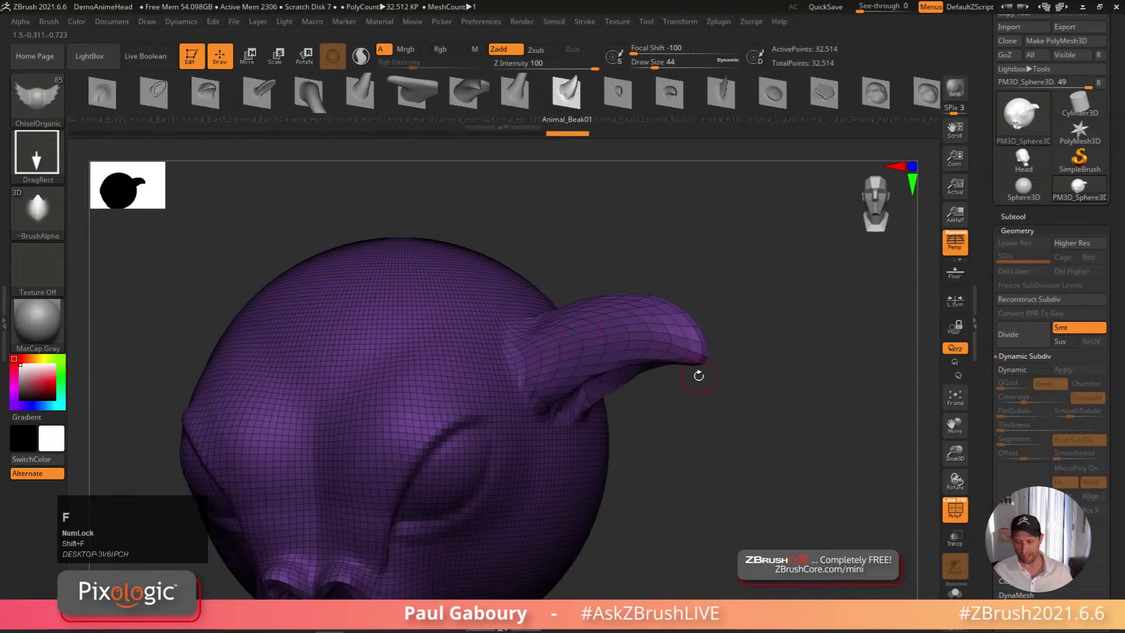
# Undo the horn, try the Animal_Beak01 stamp again on the same side, and undo it
pyautogui.hotkey('ctrl', 'z')
pyautogui.moveTo(574, 383); pyautogui.dragTo(628, 523)
pyautogui.hotkey('ctrl', 'z')
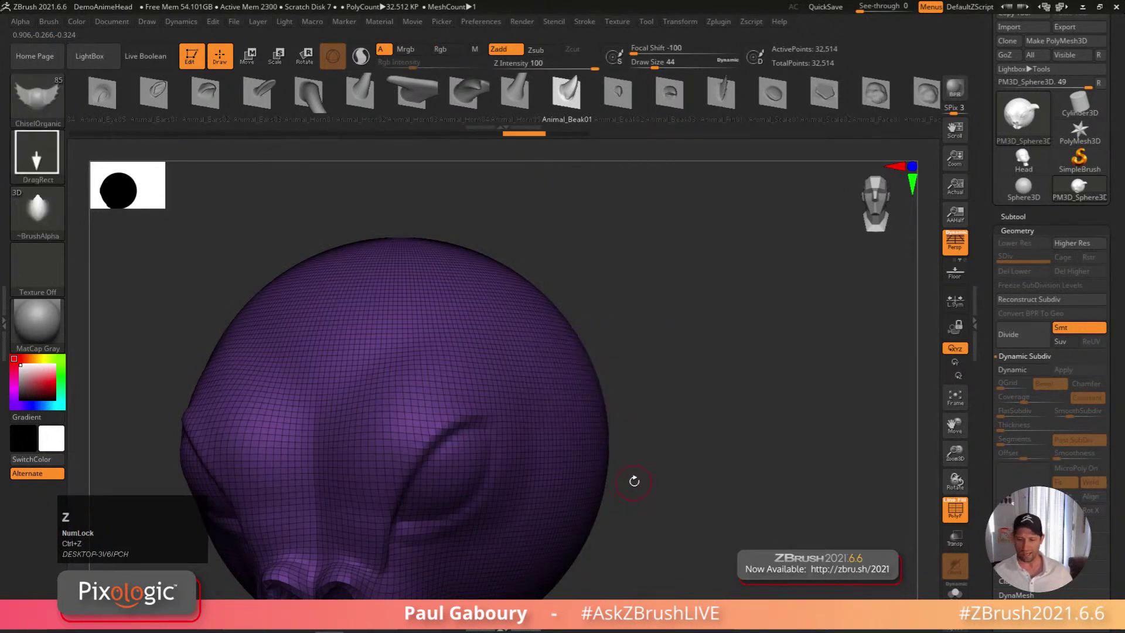
# Activate Sculptris Pro mode, stamp an Animal_Beak01 horn on the side of the head, and hide the wireframe
pyautogui.click(366, 66)
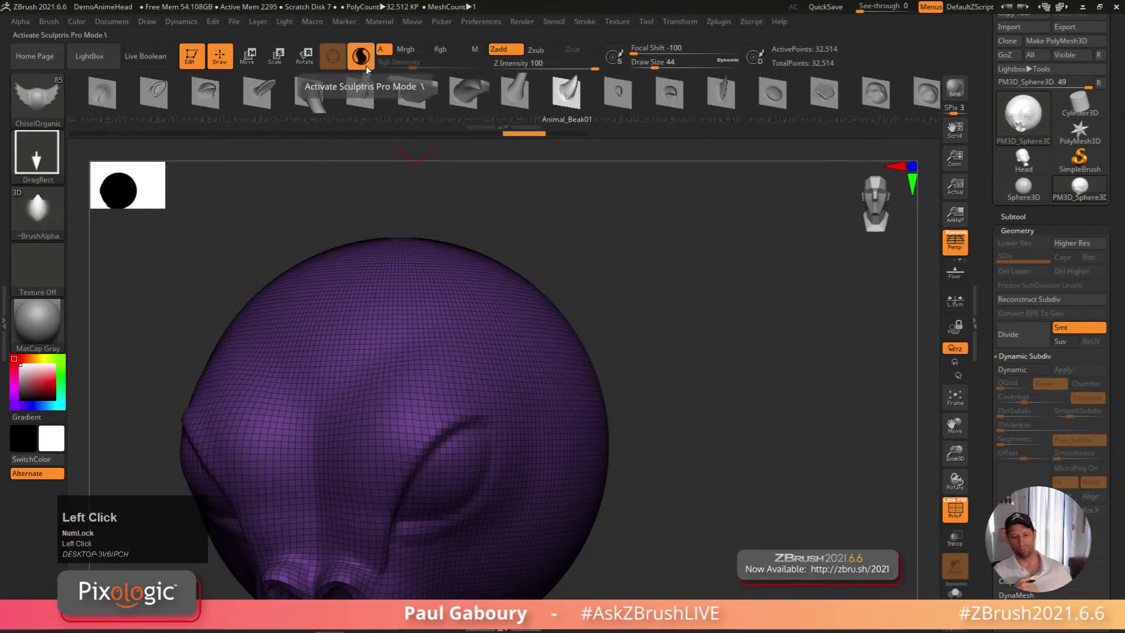
pyautogui.moveTo(556, 343)
pyautogui.mouseDown()
pyautogui.moveTo(591, 461)
pyautogui.moveTo(572, 510)
pyautogui.moveTo(697, 495)
pyautogui.mouseUp()
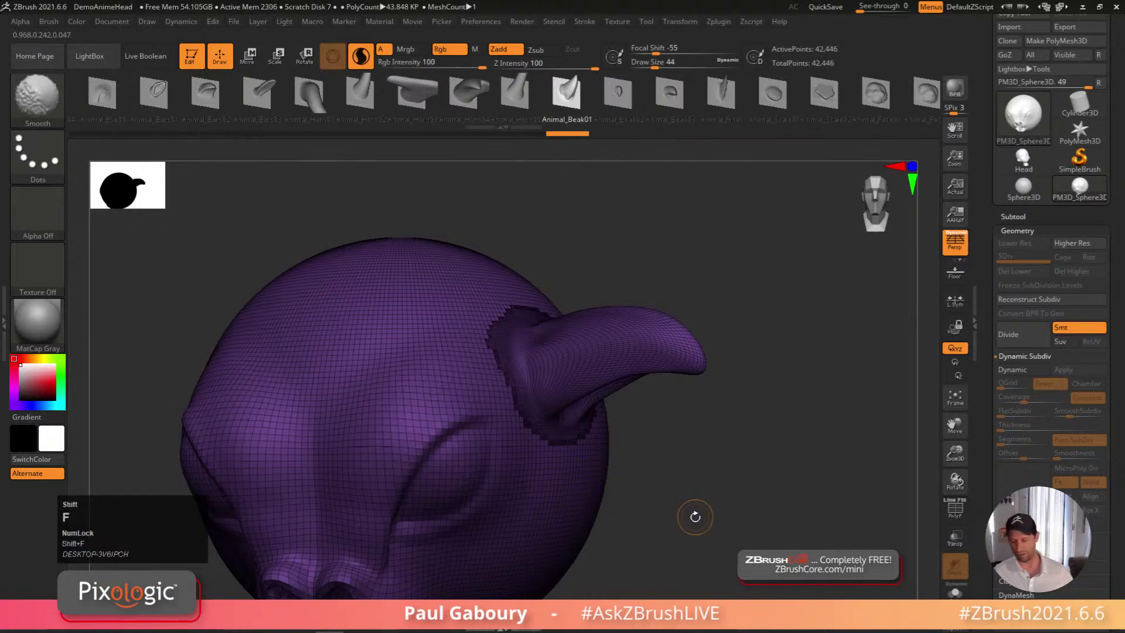
pyautogui.hotkey('shift', 'f')
pyautogui.keyDown('alt'); pyautogui.moveTo(685, 533); pyautogui.dragTo(699, 470, button='right'); pyautogui.keyUp('alt')
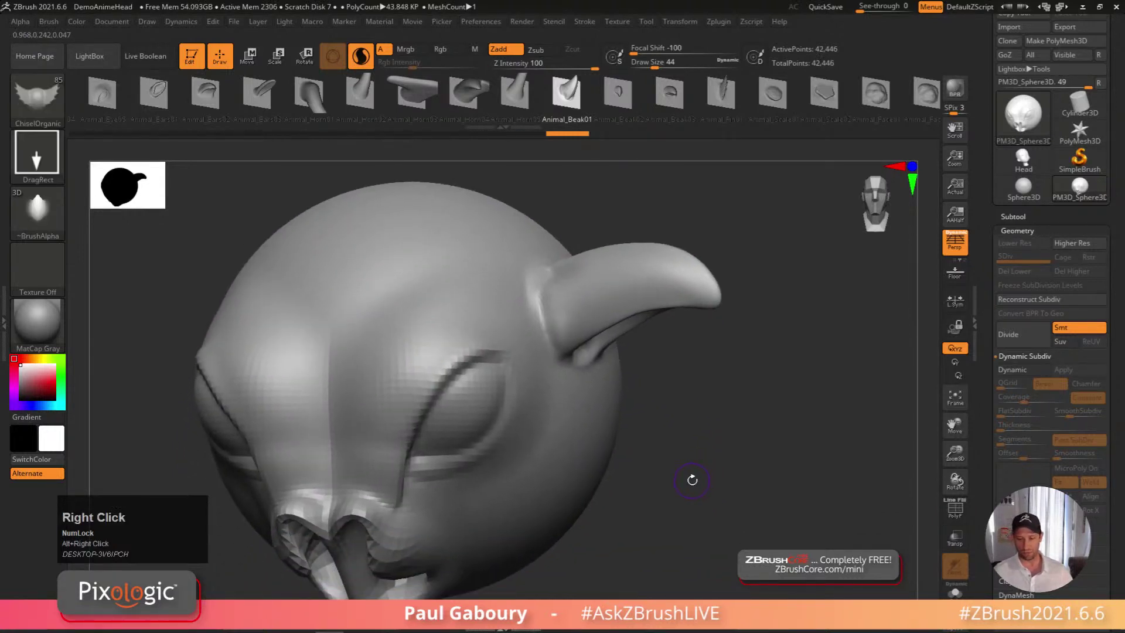
# Turn off Sculptris Pro mode and stamp a second Animal_Beak01 horn below the first one on the side of the head
pyautogui.click(669, 93)
pyautogui.click(369, 58)
pyautogui.hotkey('ctrl', 'z')
pyautogui.moveTo(652, 467); pyautogui.dragTo(618, 437, button='right')
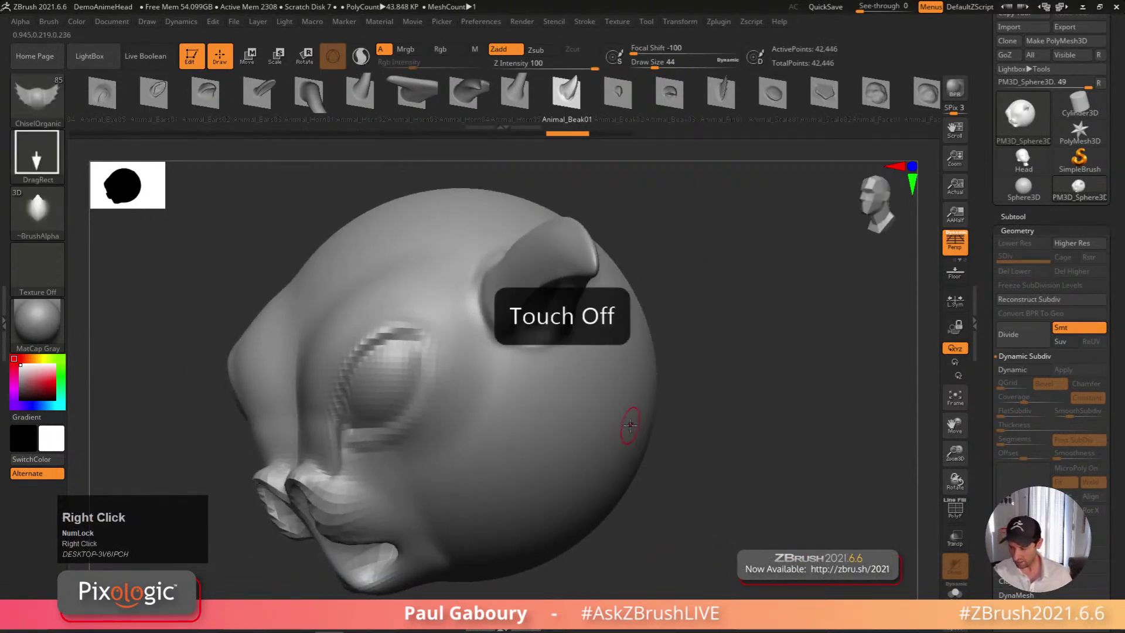
pyautogui.moveTo(546, 418); pyautogui.dragTo(506, 495)
pyautogui.moveTo(507, 495); pyautogui.dragTo(709, 469, button='right')
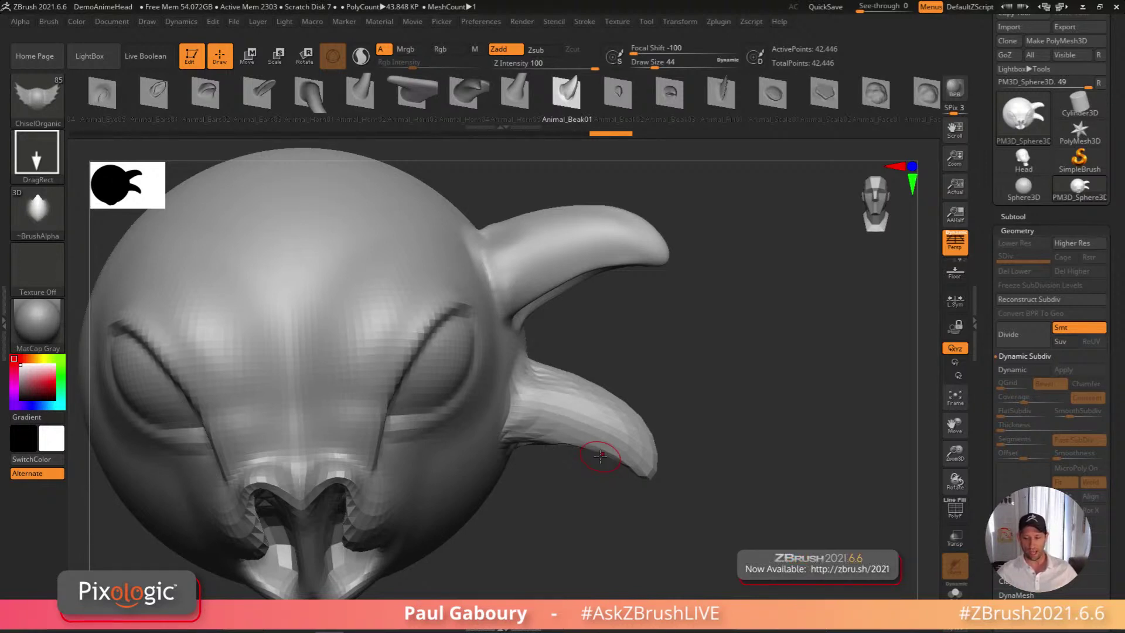
# Select an Anime_Mouth shape in the ChiselOrganic brush and undo both horns on the head
pyautogui.click(732, 94)
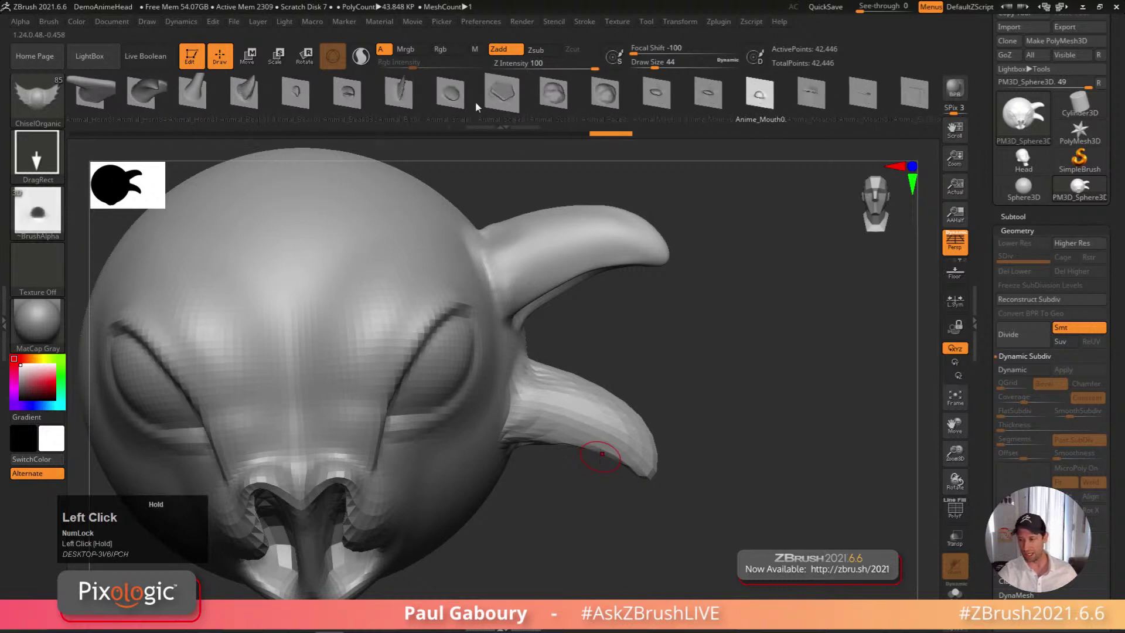
pyautogui.moveTo(643, 535)
pyautogui.keyDown('ctrl'); pyautogui.mouseDown(button='right')
pyautogui.moveTo(551, 520)
pyautogui.moveTo(610, 495)
pyautogui.mouseUp(button='right'); pyautogui.keyUp('ctrl')
pyautogui.hotkey('ctrl', 'z')
pyautogui.hotkey('ctrl', 'z')
pyautogui.hotkey('ctrl', 'z')
pyautogui.moveTo(679, 495); pyautogui.dragTo(670, 498, button='right')
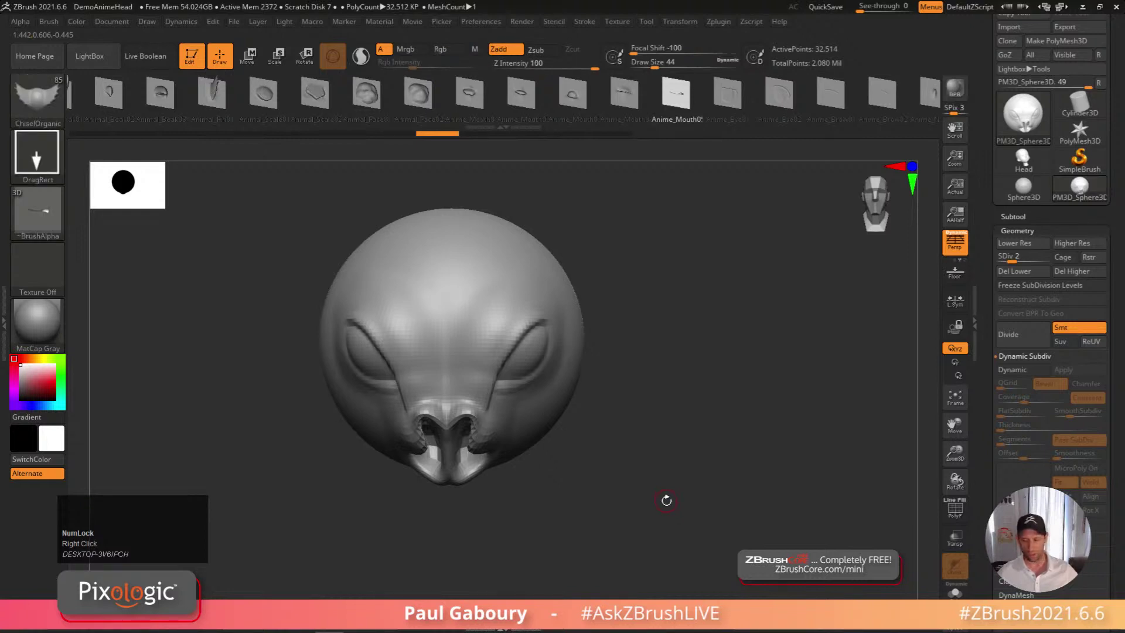
# Open the DynaMesh_Sphere_128 project and activate Sculptris Pro mode
pyautogui.press(',')
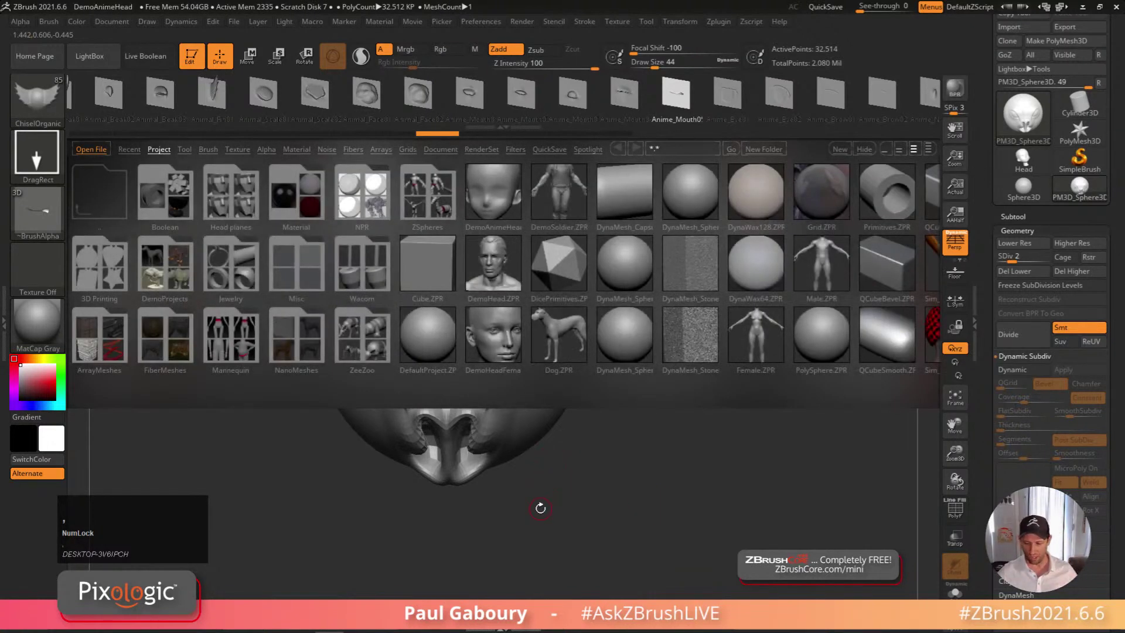
pyautogui.click(628, 269)
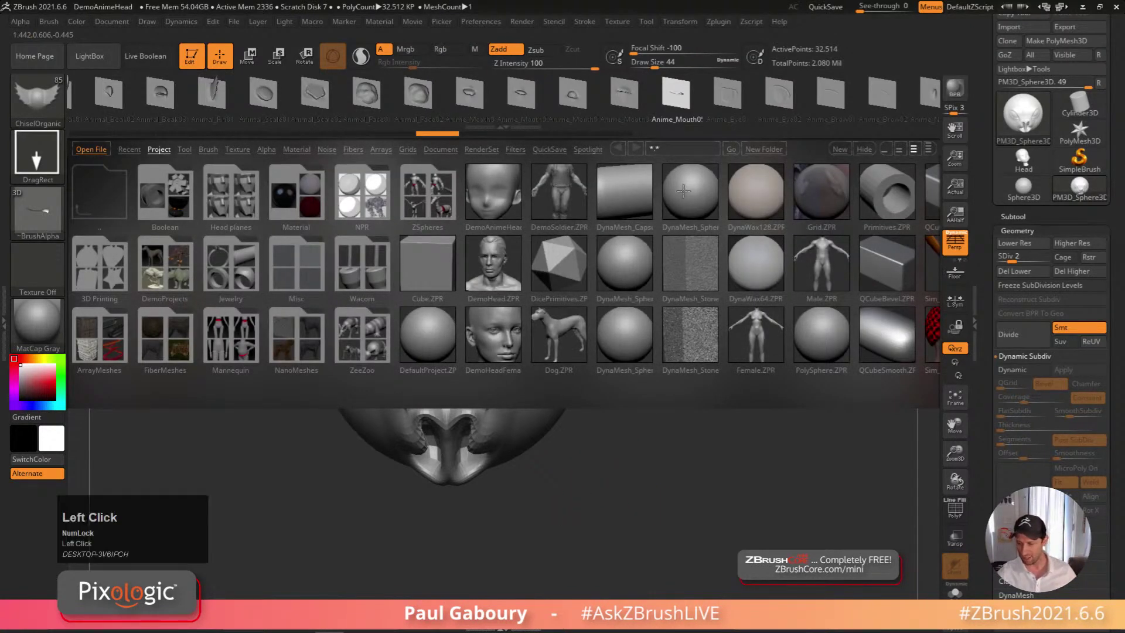
pyautogui.click(606, 368)
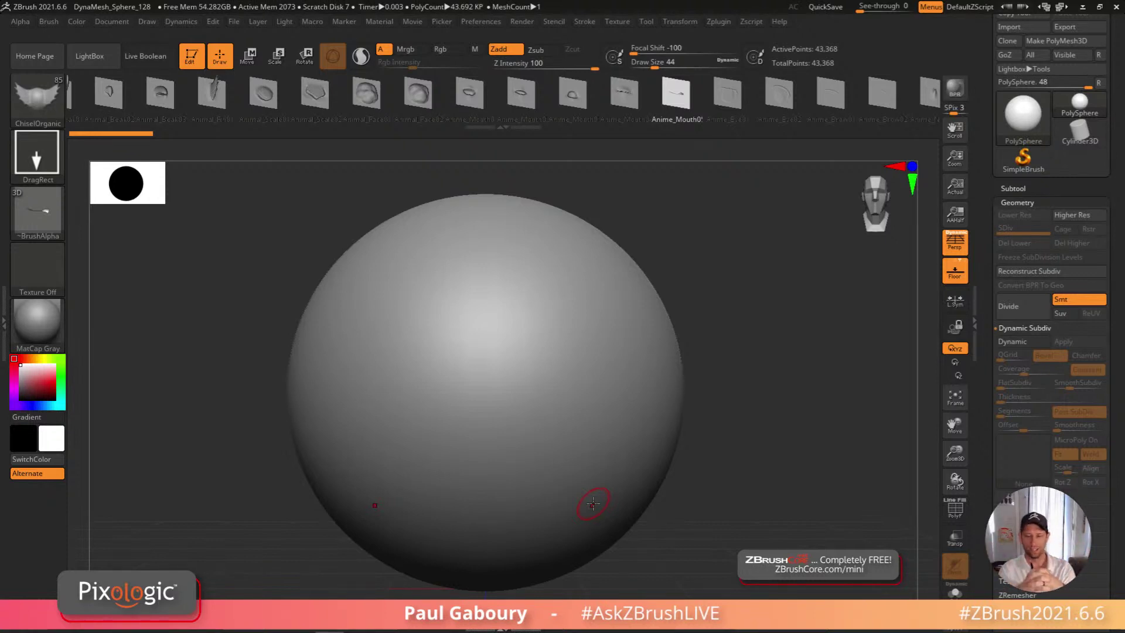
pyautogui.click(589, 502)
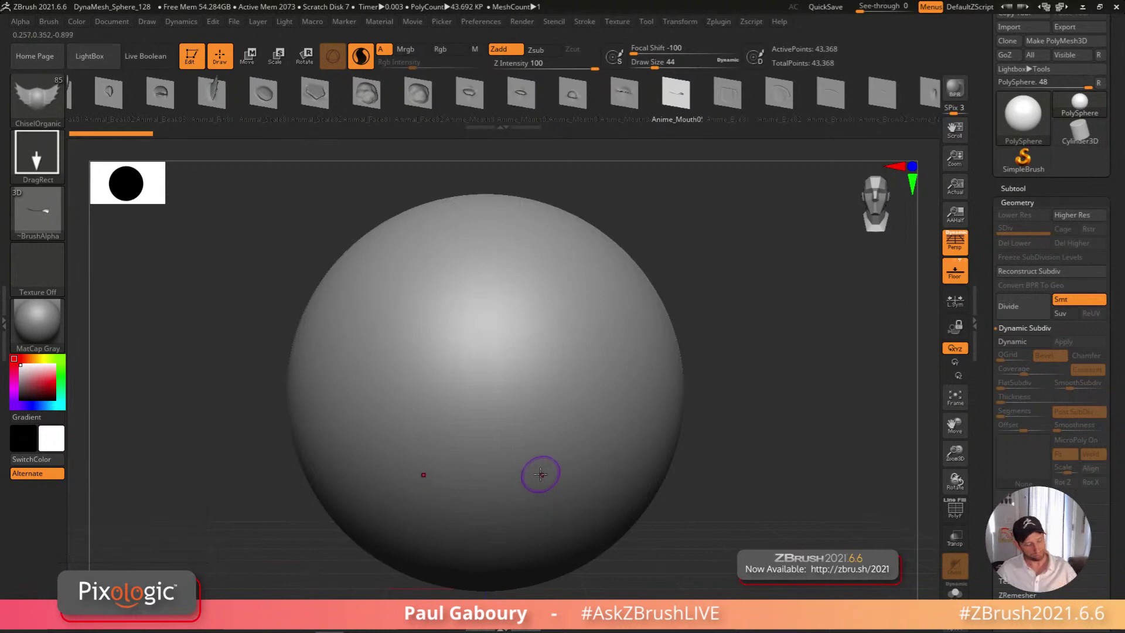
# With the Move brush at a Draw Size of about 585, stretch the sphere's lower half downward into a tapered head shape
pyautogui.keyDown('ctrl'); pyautogui.keyDown('alt'); pyautogui.moveTo(557, 492); pyautogui.dragTo(520, 420, button='right'); pyautogui.keyUp('alt'); pyautogui.keyUp('ctrl')
pyautogui.press('b')
pyautogui.press('m')
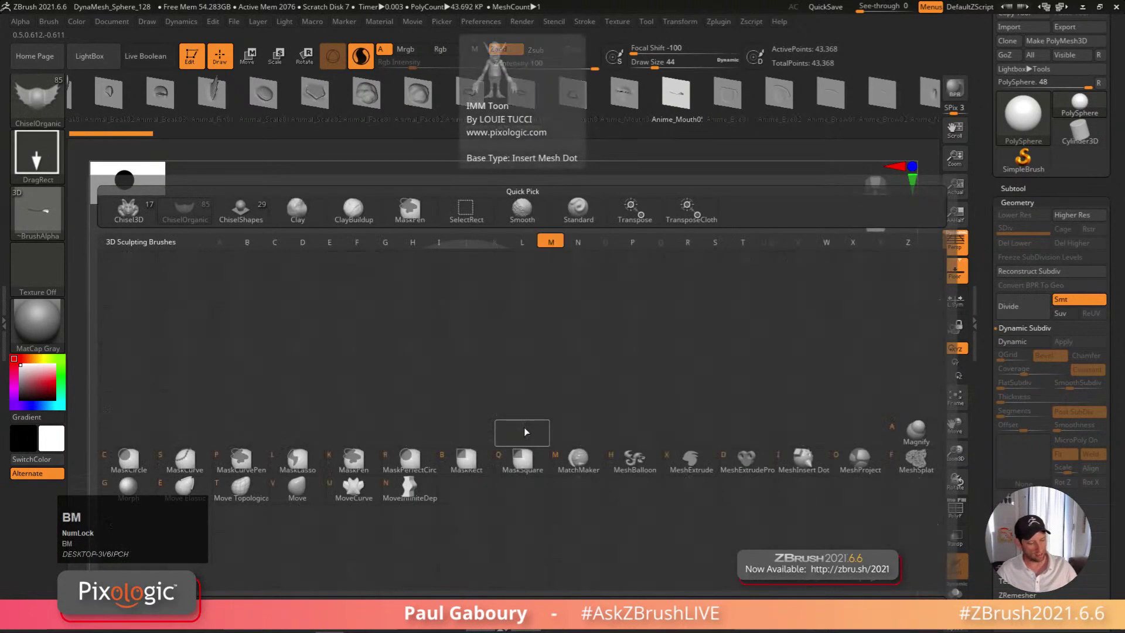
pyautogui.press('v')
pyautogui.press('s')
pyautogui.click(596, 462)
pyautogui.moveTo(624, 467); pyautogui.dragTo(624, 464)
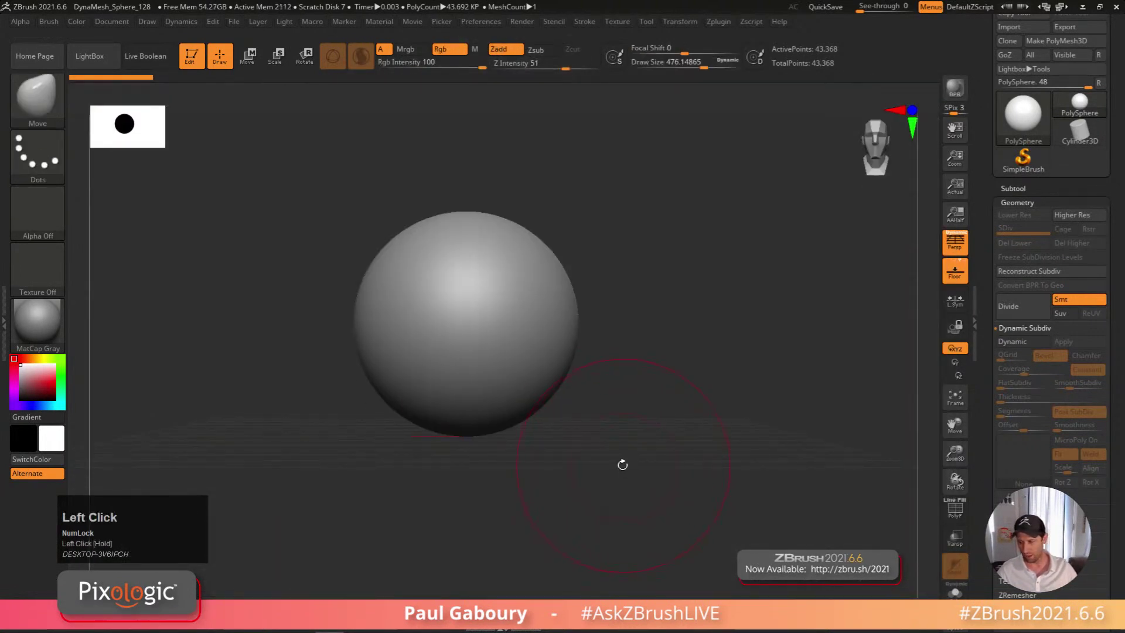
pyautogui.press('s')
pyautogui.click(504, 425)
pyautogui.moveTo(499, 425); pyautogui.dragTo(505, 472)
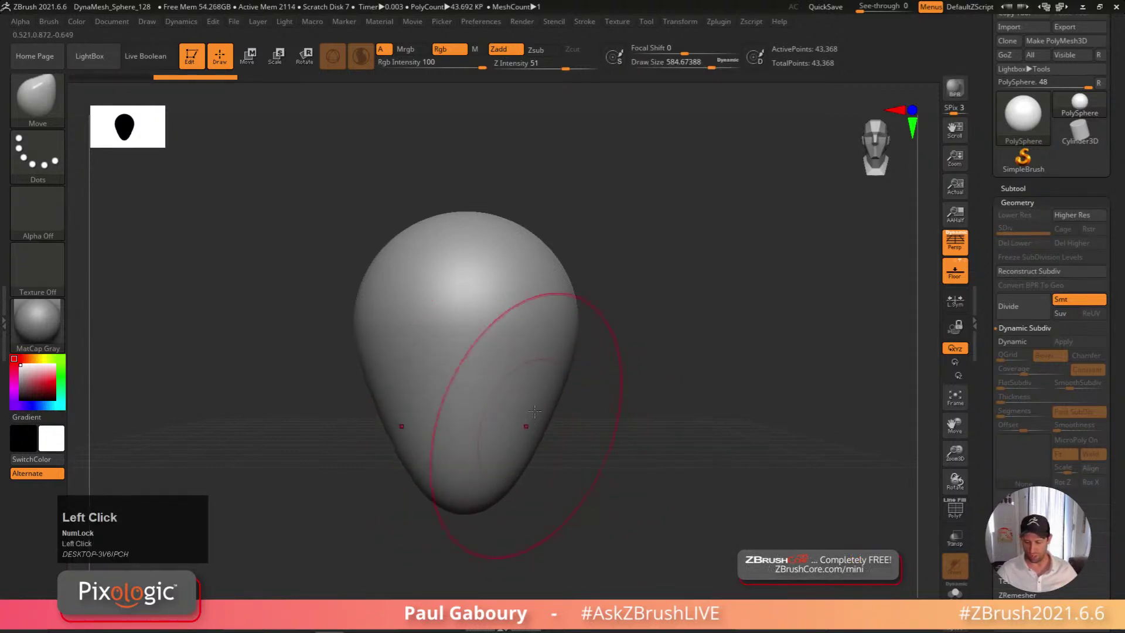
pyautogui.moveTo(544, 375); pyautogui.dragTo(559, 372)
pyautogui.moveTo(548, 435); pyautogui.dragTo(513, 483)
# Shape the head's side profile with the Move brush, pulling out the forehead, face and chin
pyautogui.moveTo(526, 484)
pyautogui.mouseDown(button='right')
pyautogui.moveTo(515, 482)
pyautogui.moveTo(504, 389)
pyautogui.mouseUp(button='right')
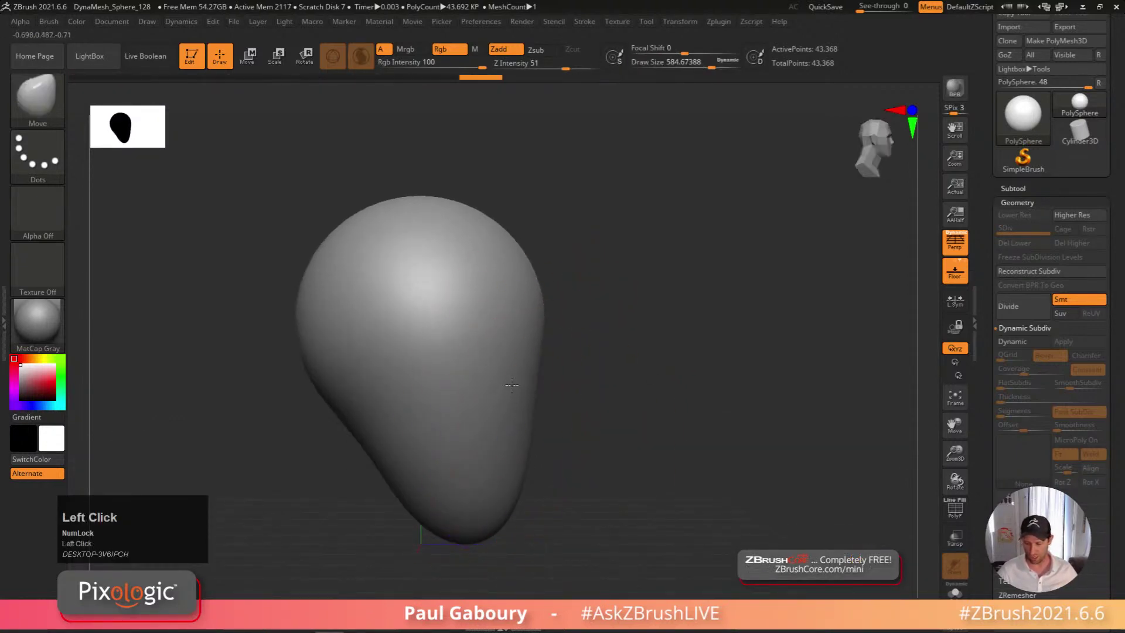
pyautogui.moveTo(502, 239); pyautogui.dragTo(545, 258)
pyautogui.moveTo(529, 482); pyautogui.dragTo(522, 513)
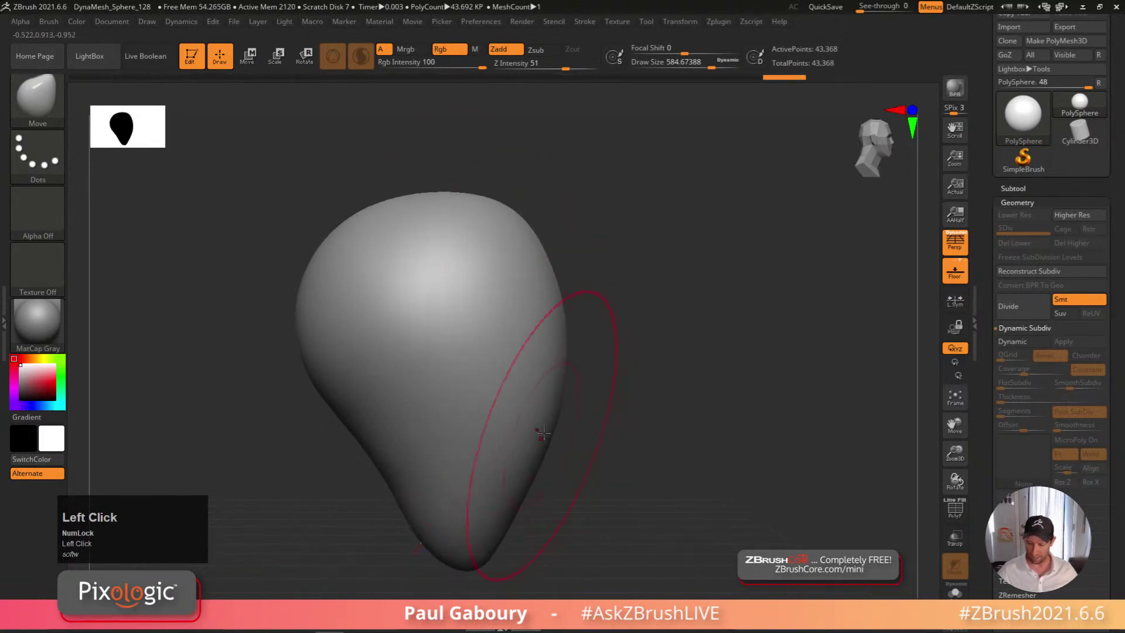
pyautogui.moveTo(535, 432); pyautogui.dragTo(557, 422)
pyautogui.moveTo(525, 261); pyautogui.dragTo(535, 251)
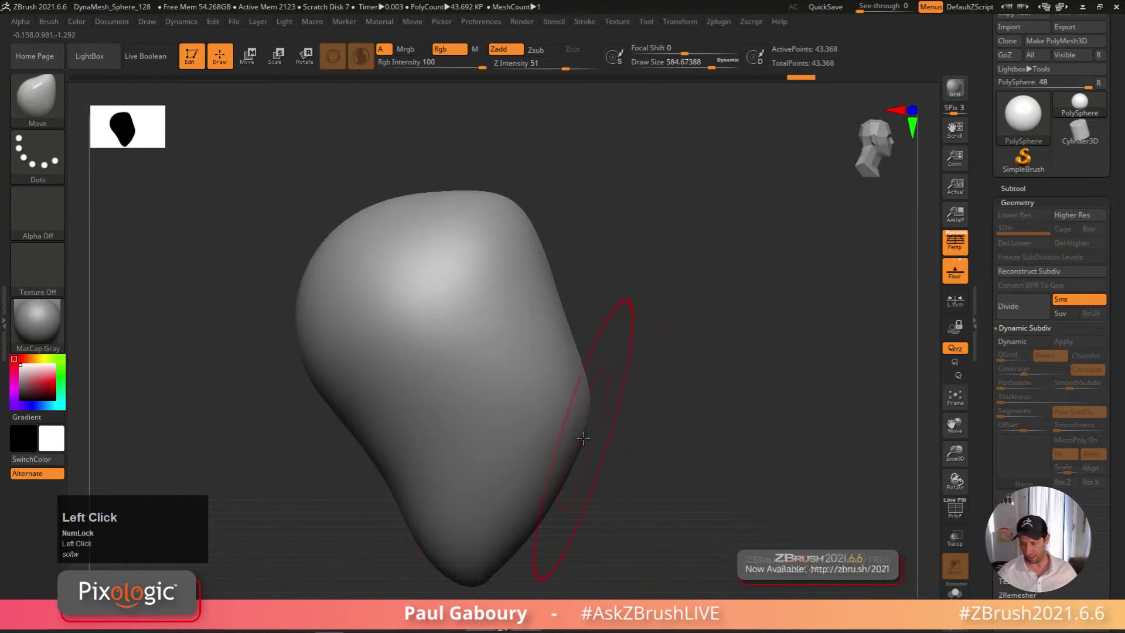
# Smooth the surface of the head and remesh it with DynaMesh
pyautogui.keyDown('ctrl'); pyautogui.moveTo(597, 428); pyautogui.dragTo(615, 436); pyautogui.keyUp('ctrl')
pyautogui.keyDown('shift'); pyautogui.moveTo(557, 468); pyautogui.dragTo(533, 491); pyautogui.keyUp('shift')
pyautogui.keyDown('ctrl'); pyautogui.moveTo(628, 459); pyautogui.dragTo(688, 515); pyautogui.keyUp('ctrl')
pyautogui.press('ctrl')
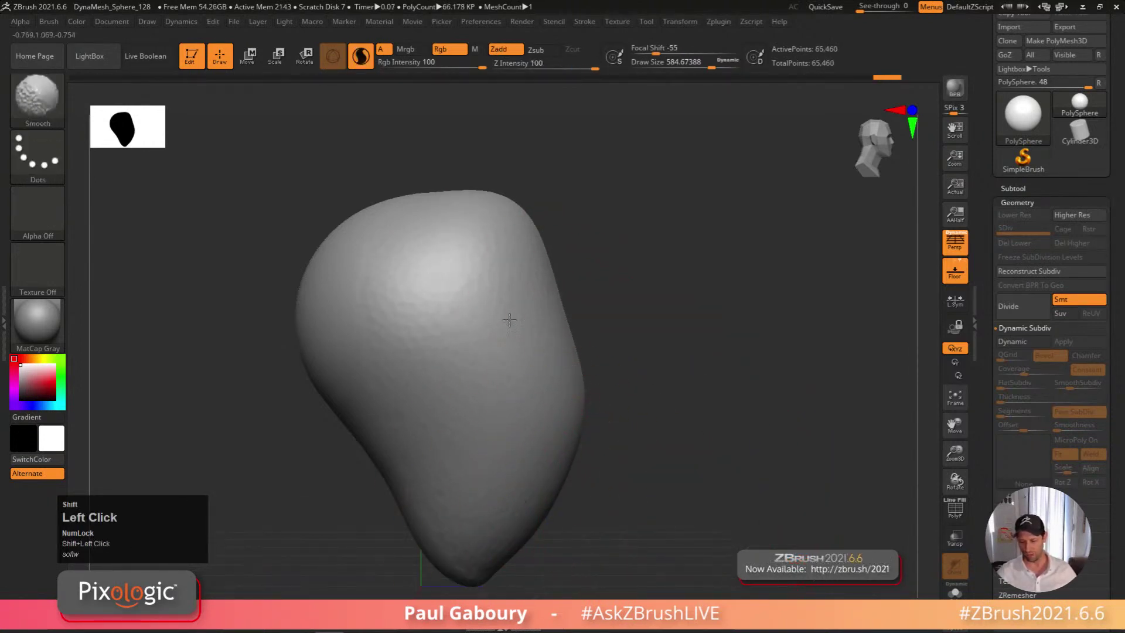
pyautogui.keyDown('ctrl'); pyautogui.moveTo(693, 434); pyautogui.dragTo(711, 528); pyautogui.keyUp('ctrl')
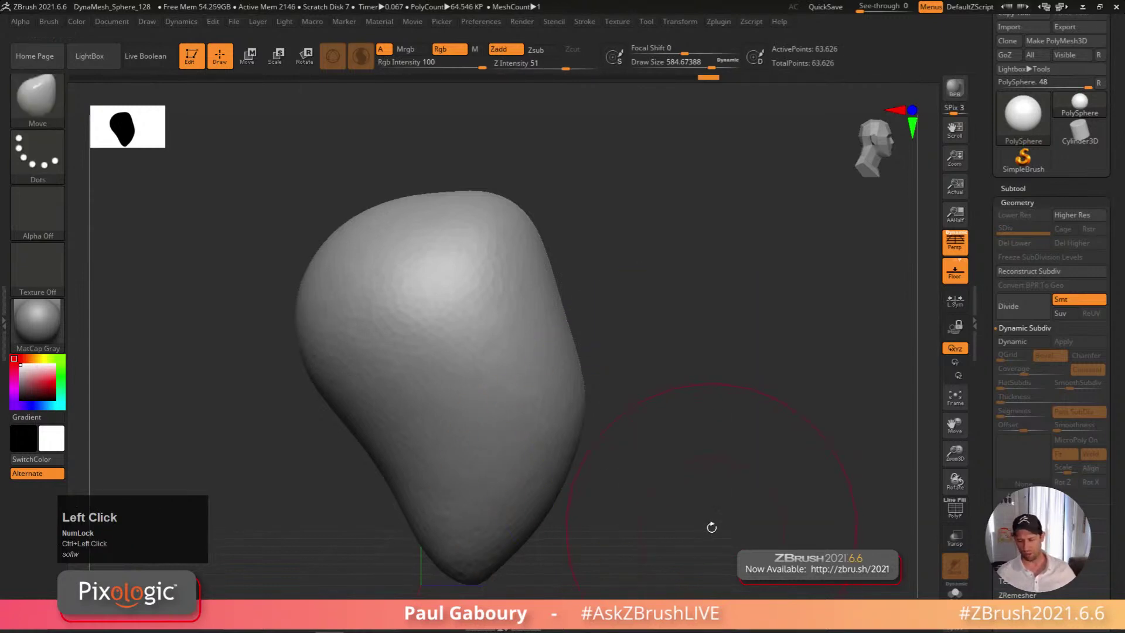
# Undo the latest smoothing pass, then smooth the head again with a smaller Draw Size of 379 and remesh it
pyautogui.press('shift')
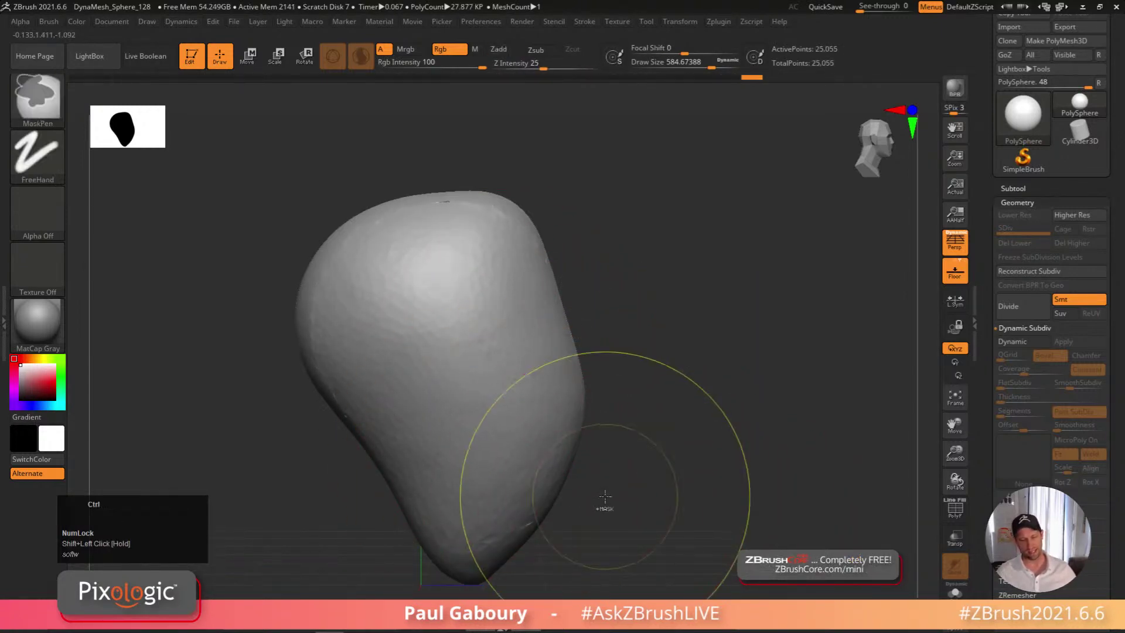
pyautogui.hotkey('ctrl', 'z')
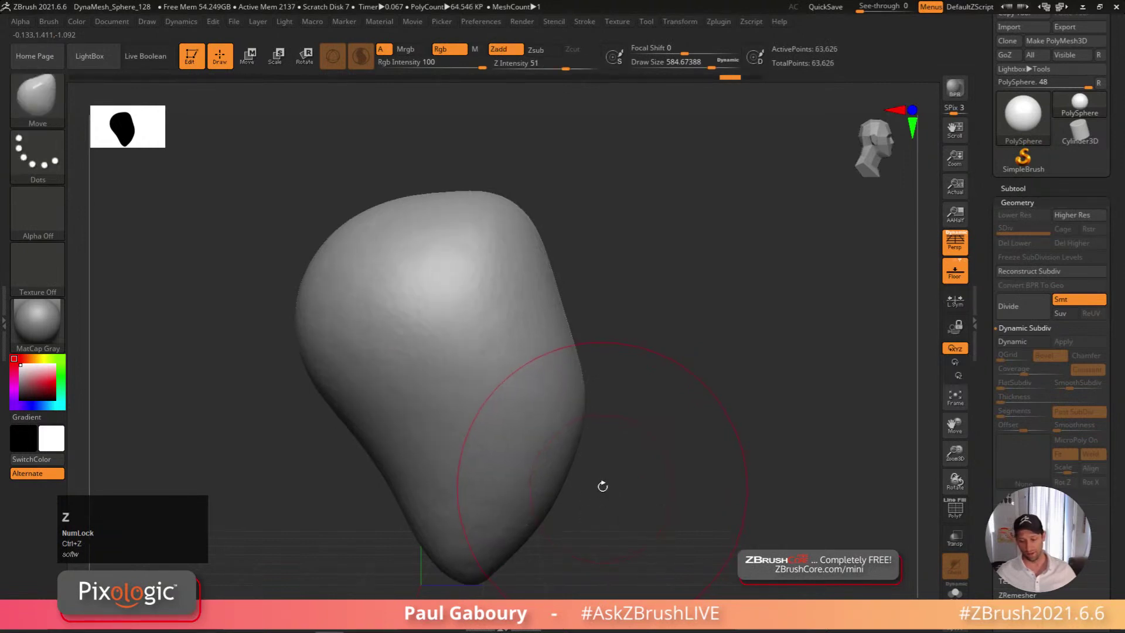
pyautogui.keyDown('shift'); pyautogui.moveTo(577, 472); pyautogui.dragTo(560, 423); pyautogui.keyUp('shift')
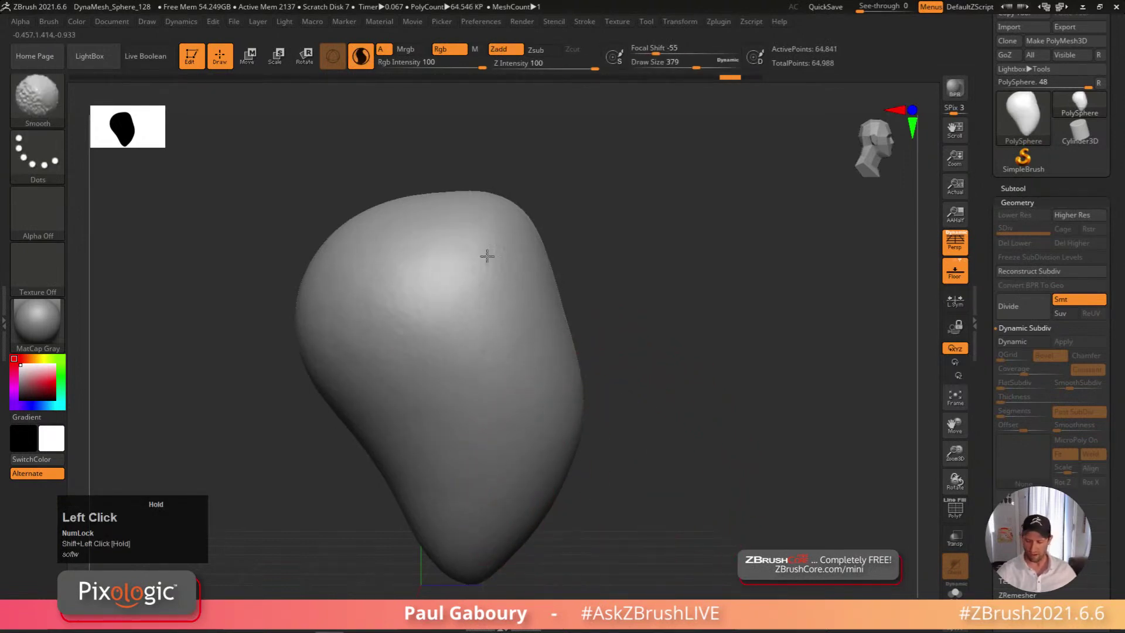
pyautogui.moveTo(650, 492)
pyautogui.mouseDown(button='right')
pyautogui.moveTo(522, 410)
pyautogui.moveTo(535, 432)
pyautogui.moveTo(629, 429)
pyautogui.moveTo(628, 406)
pyautogui.mouseUp(button='right')
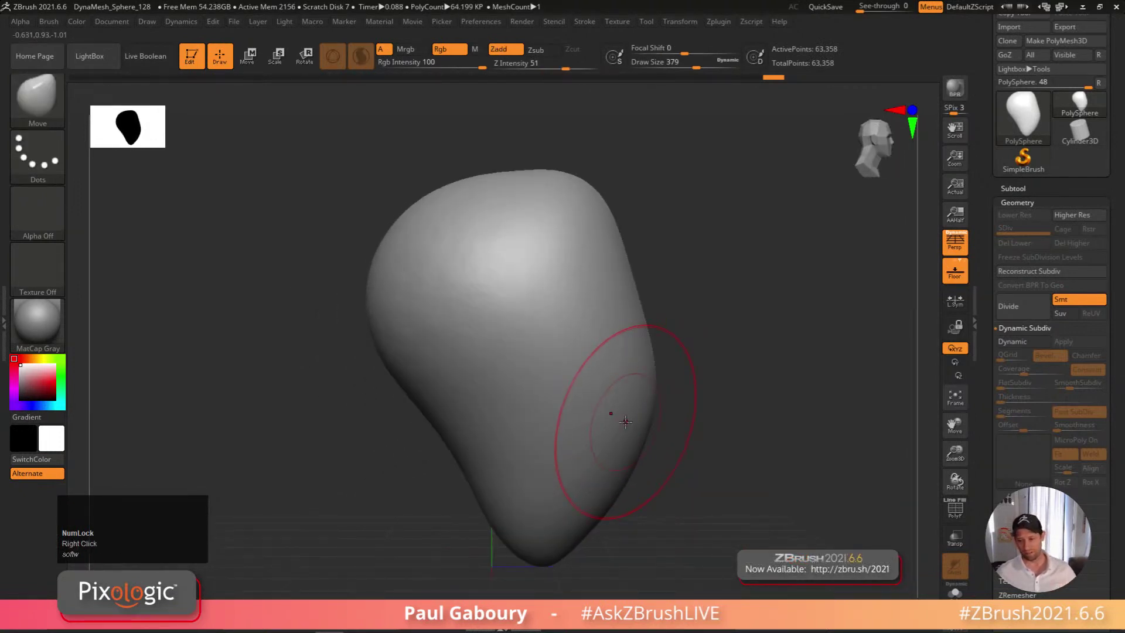
# Stamp the Cylinder shape of the ChiselShapes brush onto the lower back of the head as a neck
pyautogui.keyDown('ctrl'); pyautogui.moveTo(658, 455); pyautogui.dragTo(620, 445, button='right'); pyautogui.keyUp('ctrl')
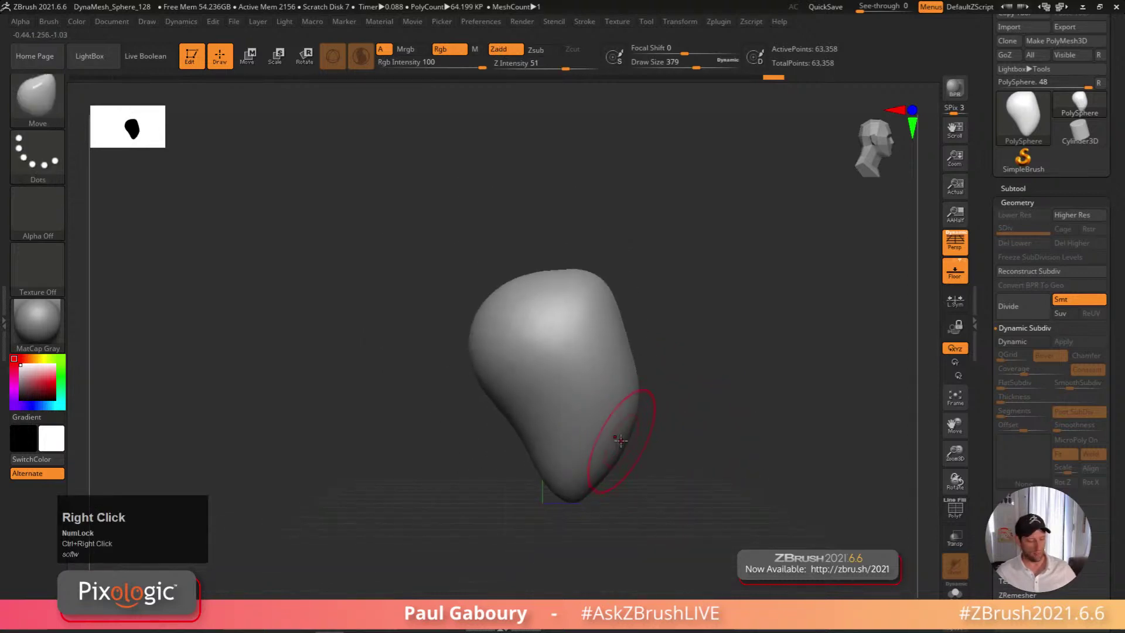
pyautogui.press('b')
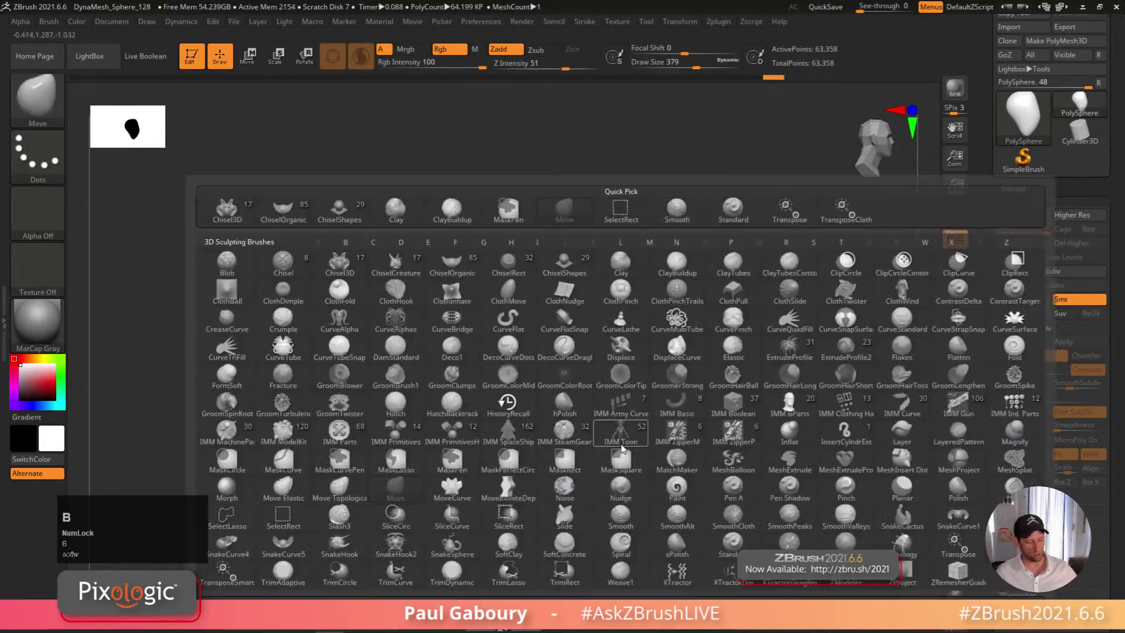
pyautogui.click(500, 276)
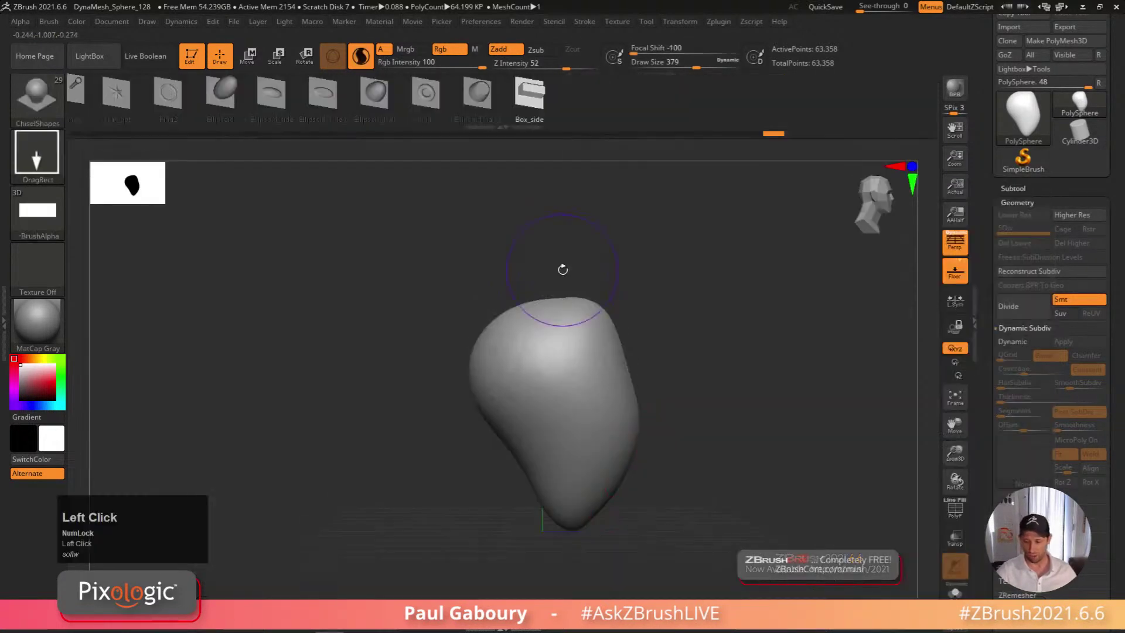
pyautogui.moveTo(280, 96)
pyautogui.mouseDown()
pyautogui.moveTo(683, 101)
pyautogui.moveTo(585, 93)
pyautogui.mouseUp()
pyautogui.moveTo(558, 477)
pyautogui.mouseDown(button='right')
pyautogui.moveTo(604, 471)
pyautogui.moveTo(511, 460)
pyautogui.mouseUp(button='right')
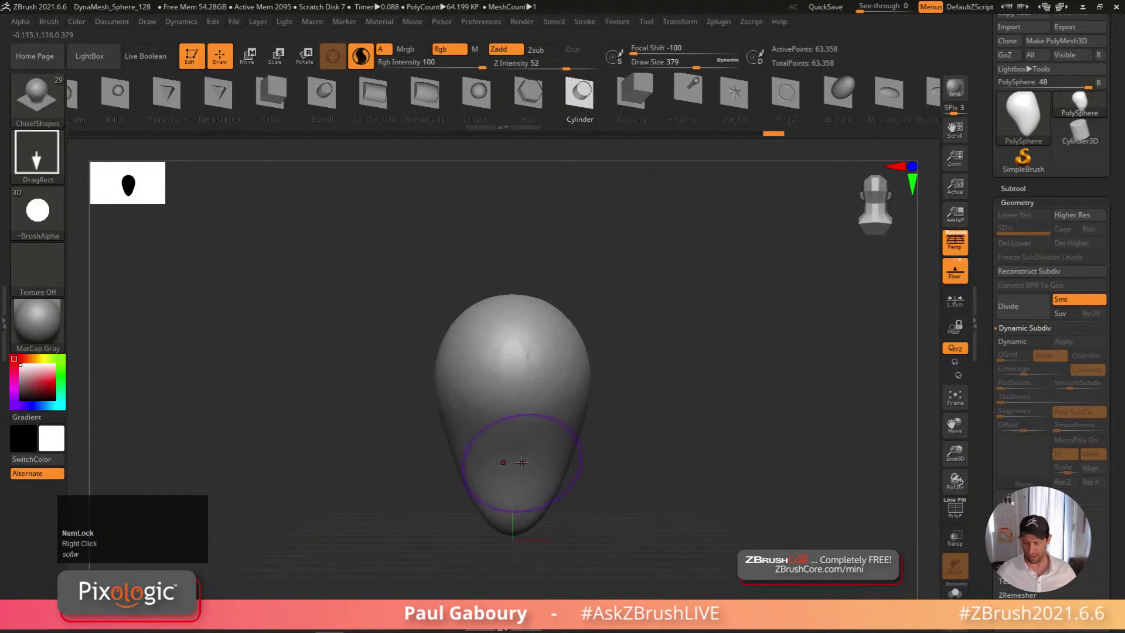
pyautogui.moveTo(512, 462); pyautogui.dragTo(521, 508)
pyautogui.moveTo(521, 509); pyautogui.dragTo(615, 498, button='right')
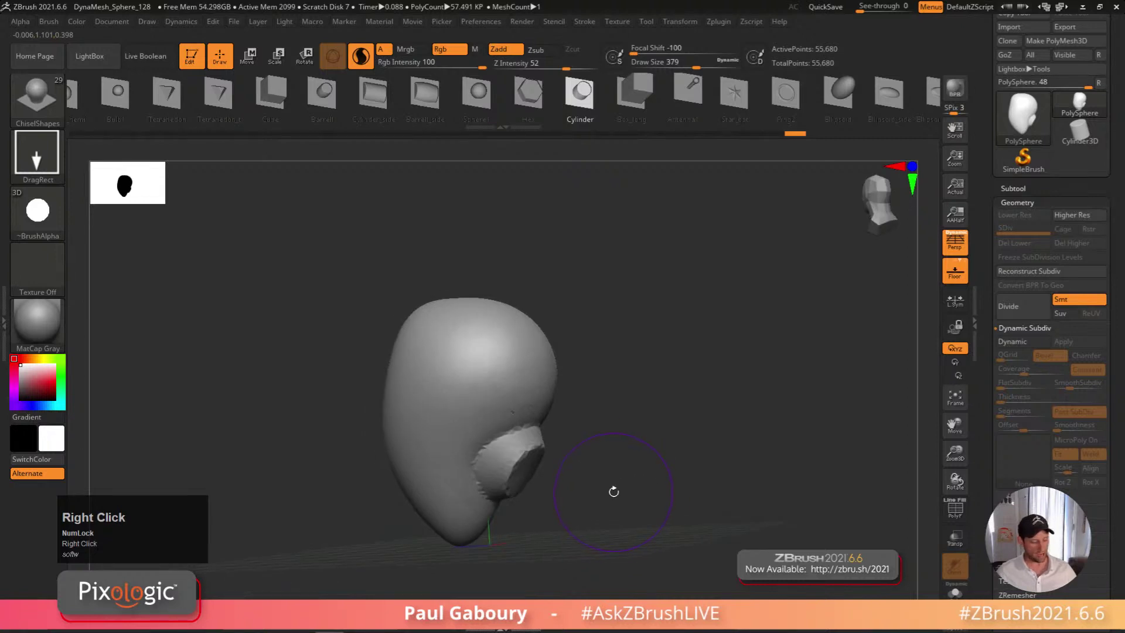
# Display the wireframe, stamp a second Cylinder on the upper back of the head, and undo the cylinder stamps
pyautogui.hotkey('shift', 'f')
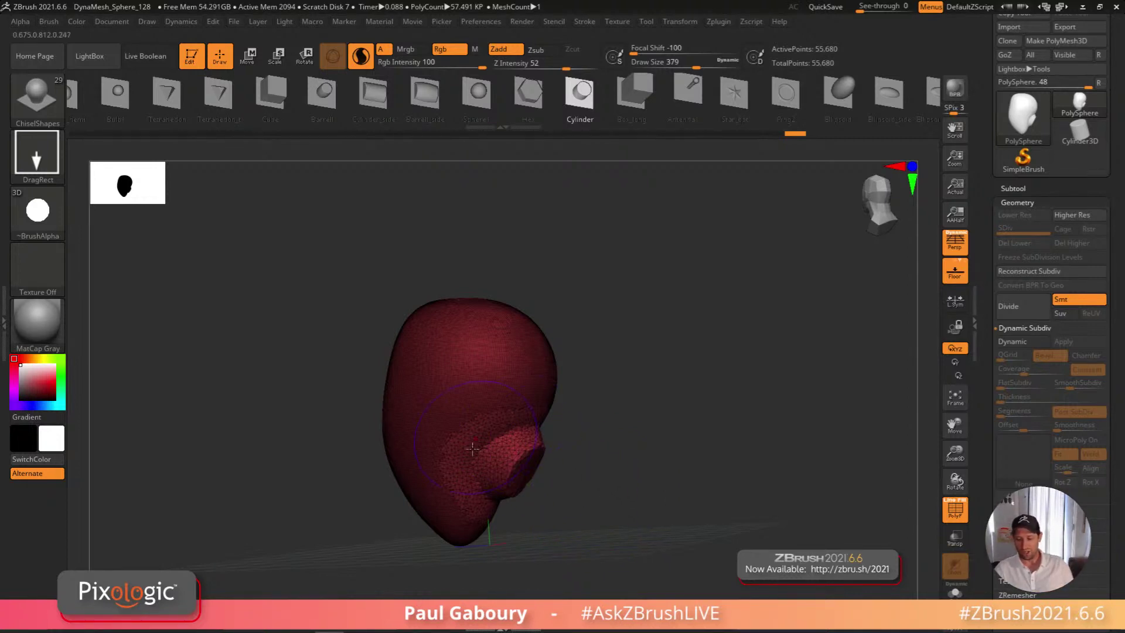
pyautogui.moveTo(553, 491)
pyautogui.mouseDown(button='right')
pyautogui.moveTo(555, 510)
pyautogui.moveTo(535, 469)
pyautogui.moveTo(547, 494)
pyautogui.moveTo(559, 488)
pyautogui.mouseUp(button='right')
pyautogui.press('ctrl')
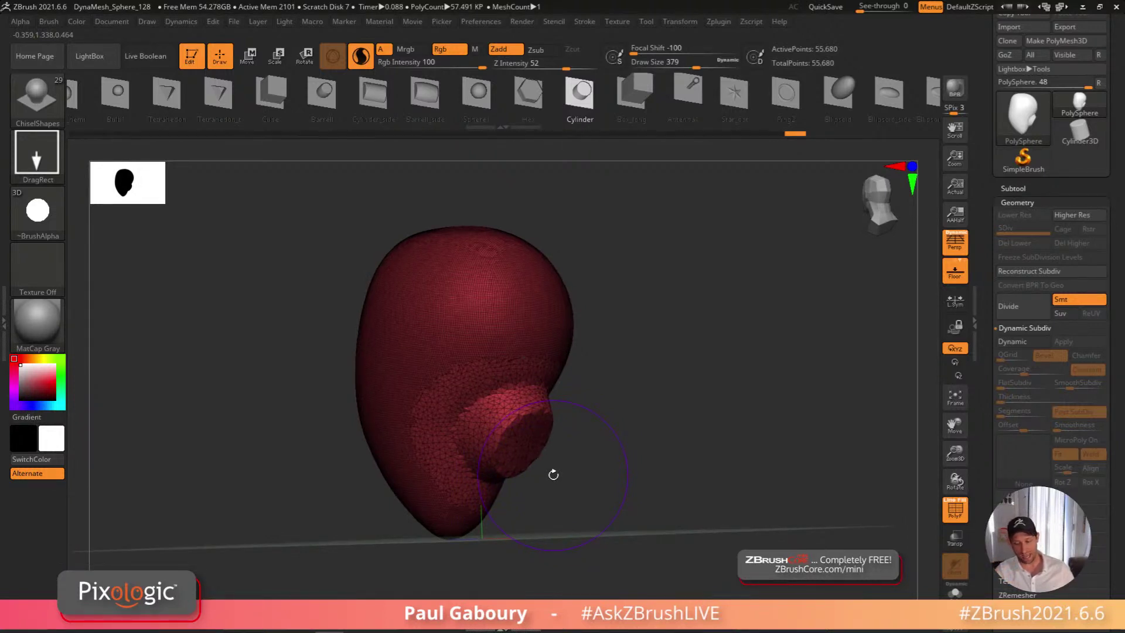
pyautogui.moveTo(524, 292); pyautogui.dragTo(553, 321)
pyautogui.hotkey('ctrl', 'z')
pyautogui.hotkey('ctrl', 'z')
pyautogui.hotkey('ctrl', 'z')
pyautogui.hotkey('ctrl', 'z')
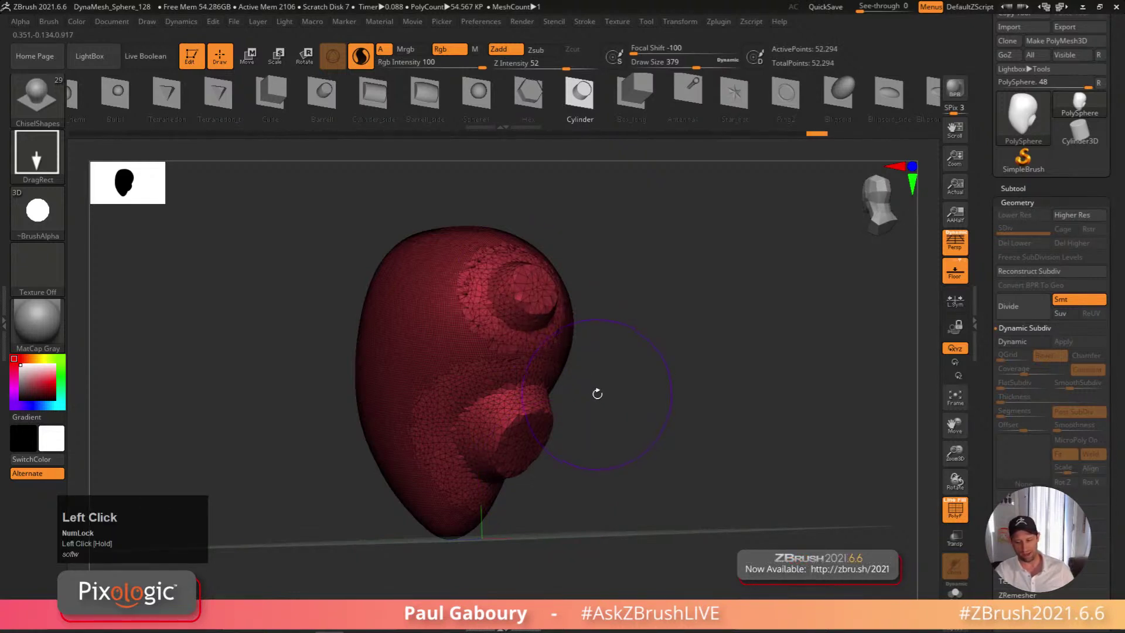
# Set the Draw Size to 74, stamp and restamp the Cylinder neck, inspect it with the wireframe hidden, and undo it
pyautogui.press('s')
pyautogui.moveTo(600, 417); pyautogui.dragTo(564, 418)
pyautogui.moveTo(499, 444)
pyautogui.mouseDown()
pyautogui.moveTo(548, 545)
pyautogui.moveTo(528, 527)
pyautogui.moveTo(582, 525)
pyautogui.mouseUp()
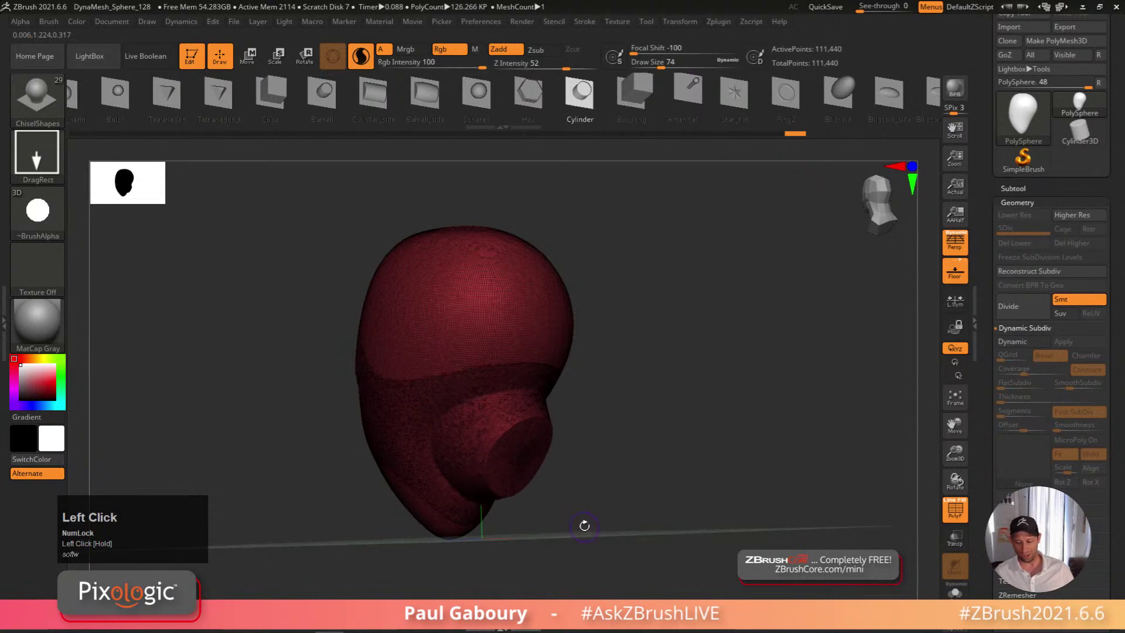
pyautogui.hotkey('ctrl', 'z')
pyautogui.moveTo(501, 449); pyautogui.dragTo(572, 535)
pyautogui.moveTo(573, 535)
pyautogui.mouseDown(button='right')
pyautogui.moveTo(625, 504)
pyautogui.moveTo(585, 506)
pyautogui.moveTo(585, 522)
pyautogui.moveTo(574, 484)
pyautogui.moveTo(586, 439)
pyautogui.moveTo(536, 413)
pyautogui.mouseUp(button='right')
pyautogui.hotkey('shift', 'f')
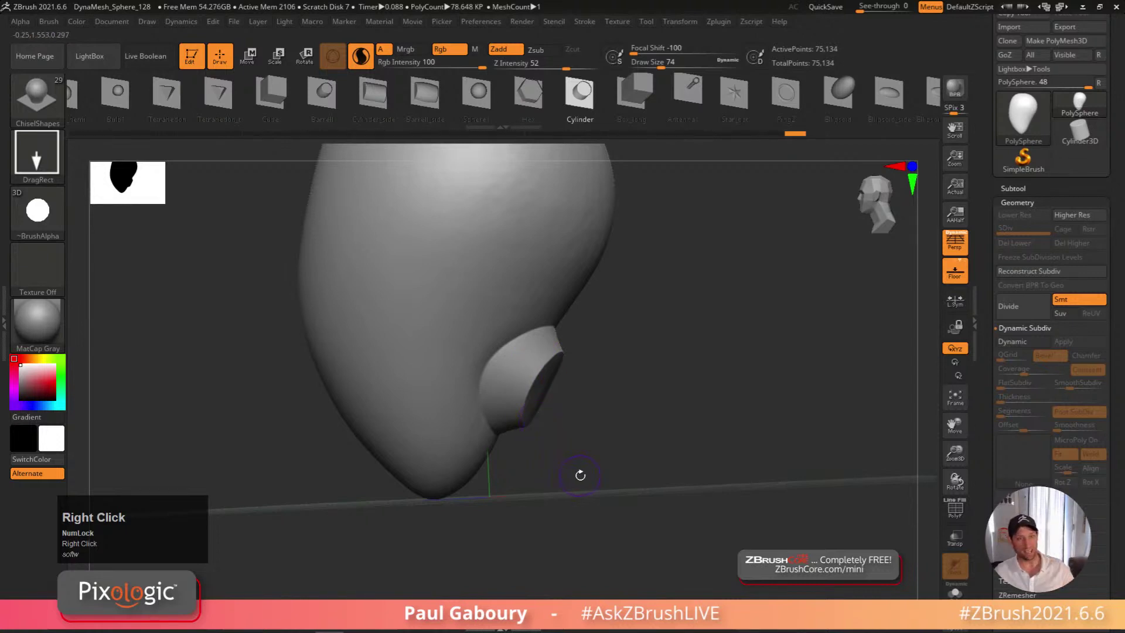
pyautogui.moveTo(591, 484)
pyautogui.mouseDown(button='right')
pyautogui.moveTo(588, 494)
pyautogui.moveTo(583, 472)
pyautogui.moveTo(584, 511)
pyautogui.mouseUp(button='right')
pyautogui.hotkey('ctrl', 'z')
# Stamp the Ellipsoid shape onto the lower back of the head and smooth the seam around it
pyautogui.moveTo(375, 102)
pyautogui.mouseDown()
pyautogui.moveTo(643, 110)
pyautogui.moveTo(700, 100)
pyautogui.moveTo(529, 108)
pyautogui.moveTo(427, 129)
pyautogui.moveTo(698, 100)
pyautogui.mouseUp()
pyautogui.moveTo(558, 445); pyautogui.dragTo(502, 414, button='right')
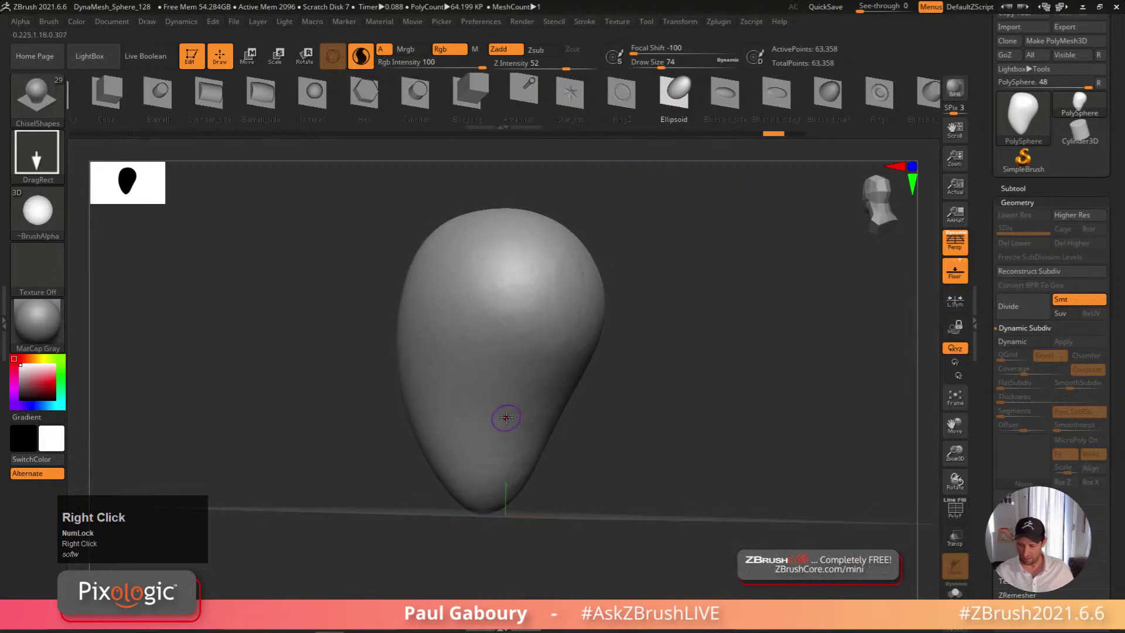
pyautogui.moveTo(508, 417); pyautogui.dragTo(547, 532)
pyautogui.moveTo(547, 532)
pyautogui.mouseDown(button='right')
pyautogui.moveTo(585, 512)
pyautogui.moveTo(547, 470)
pyautogui.mouseUp(button='right')
pyautogui.moveTo(547, 469)
pyautogui.keyDown('shift'); pyautogui.mouseDown()
pyautogui.moveTo(485, 428)
pyautogui.moveTo(495, 422)
pyautogui.moveTo(489, 469)
pyautogui.mouseUp(); pyautogui.keyUp('shift')
pyautogui.keyDown('shift'); pyautogui.moveTo(493, 419); pyautogui.dragTo(505, 405); pyautogui.keyUp('shift')
pyautogui.moveTo(570, 462); pyautogui.dragTo(523, 436, button='right')
pyautogui.keyDown('shift'); pyautogui.moveTo(535, 389); pyautogui.dragTo(580, 406); pyautogui.keyUp('shift')
pyautogui.moveTo(587, 419); pyautogui.dragTo(582, 407, button='right')
# Undo the ellipsoid stamp with its smoothing and turn on X symmetry
pyautogui.hotkey('ctrl', 'z')
pyautogui.hotkey('ctrl', 'z')
pyautogui.hotkey('ctrl', 'z')
pyautogui.hotkey('ctrl', 'z')
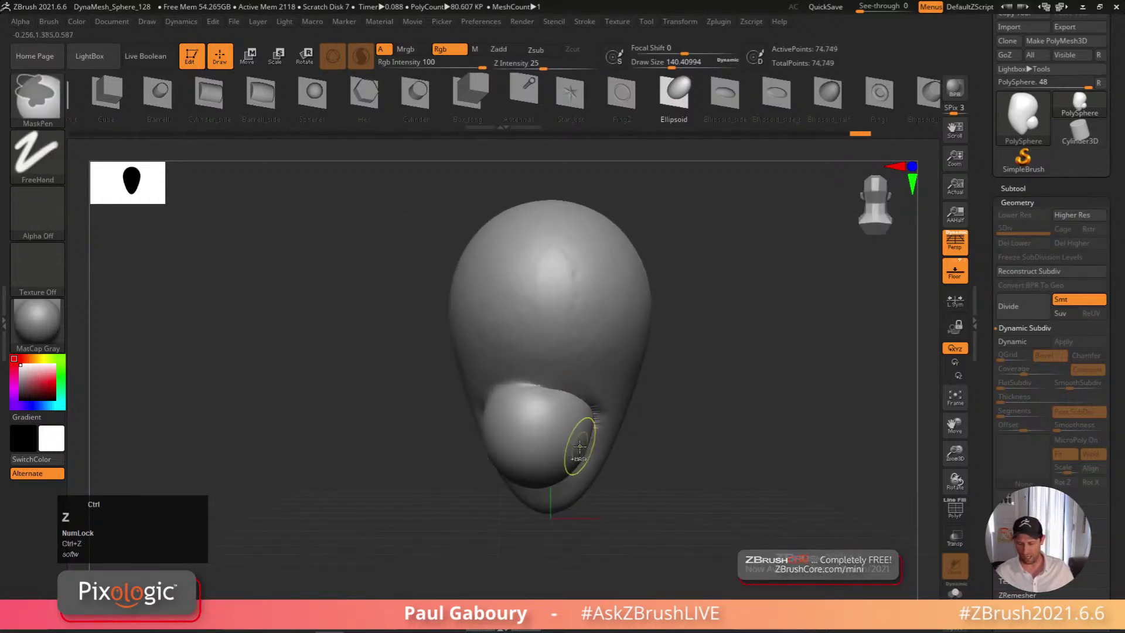
pyautogui.moveTo(577, 454); pyautogui.dragTo(583, 425, button='right')
pyautogui.press('x')
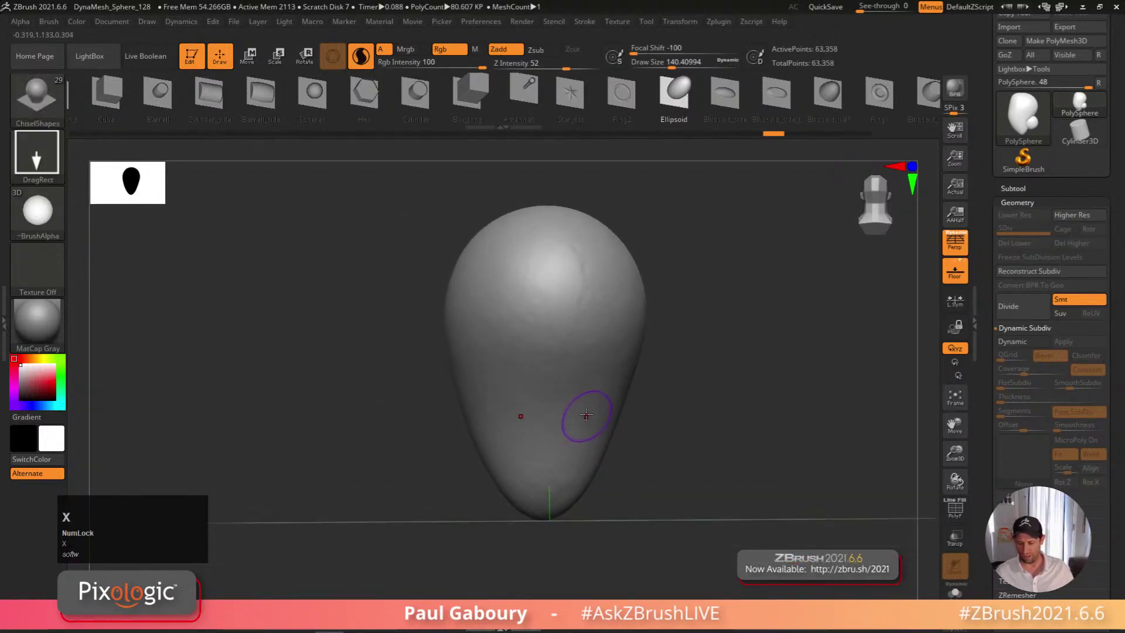
# Stamp a centred Ellipsoid onto the lower back of the head and smooth the seam where it meets the head
pyautogui.moveTo(554, 420); pyautogui.dragTo(552, 489)
pyautogui.keyDown('ctrl'); pyautogui.click(711, 563); pyautogui.keyUp('ctrl')
pyautogui.moveTo(703, 545); pyautogui.dragTo(715, 502, button='right')
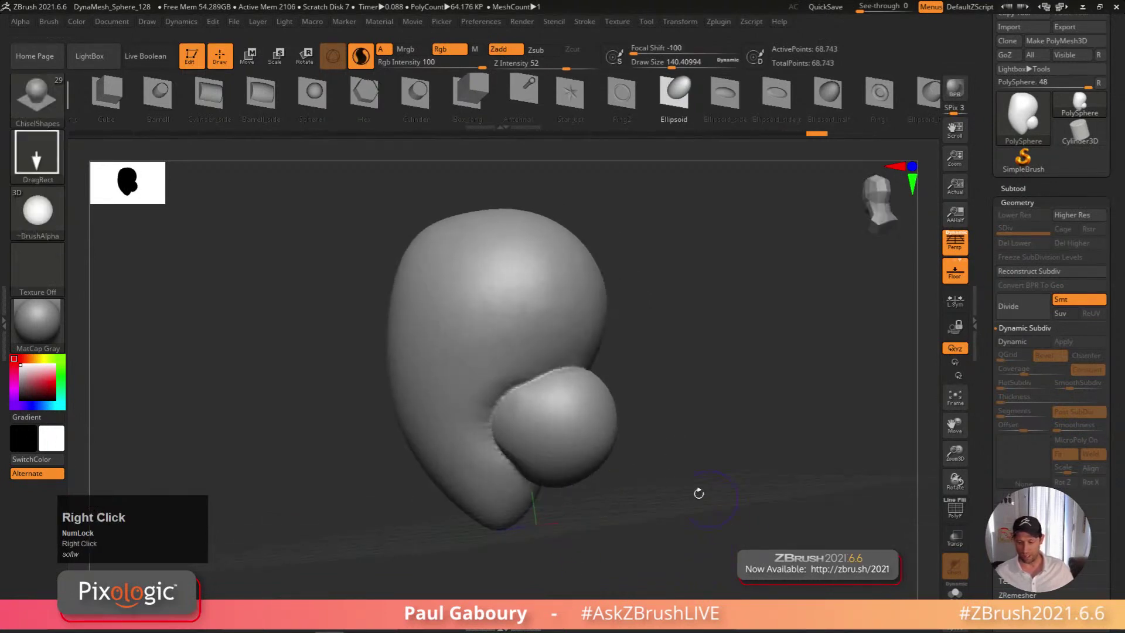
pyautogui.keyDown('shift'); pyautogui.moveTo(539, 377); pyautogui.dragTo(498, 391); pyautogui.keyUp('shift')
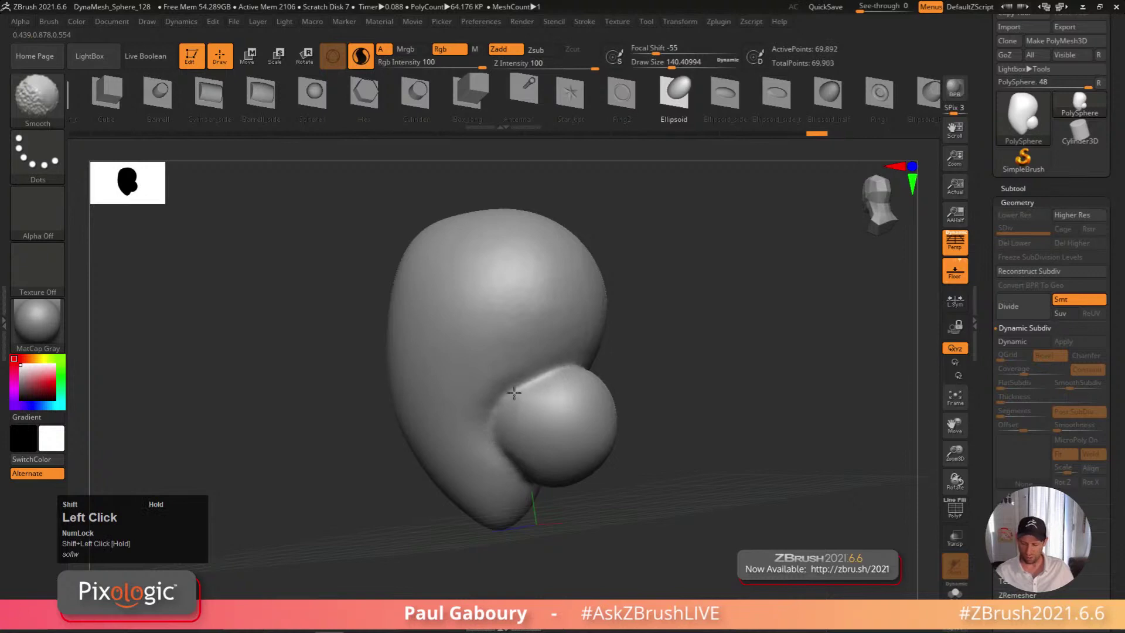
# Switch to the ChiselOrganic brush, choose the Animal_Eye01 shape and turn on X symmetry
pyautogui.moveTo(544, 418)
pyautogui.mouseDown(button='right')
pyautogui.moveTo(683, 500)
pyautogui.moveTo(701, 474)
pyautogui.moveTo(556, 381)
pyautogui.moveTo(605, 456)
pyautogui.mouseUp(button='right')
pyautogui.keyDown('ctrl'); pyautogui.click(533, 355); pyautogui.keyUp('ctrl')
pyautogui.press('b')
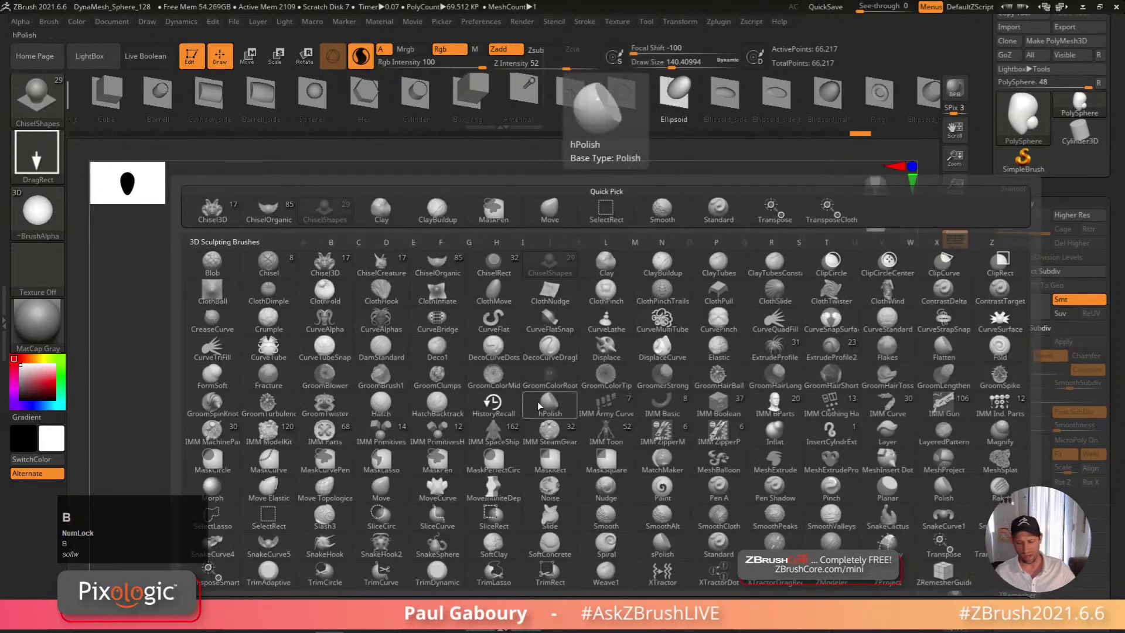
pyautogui.click(442, 271)
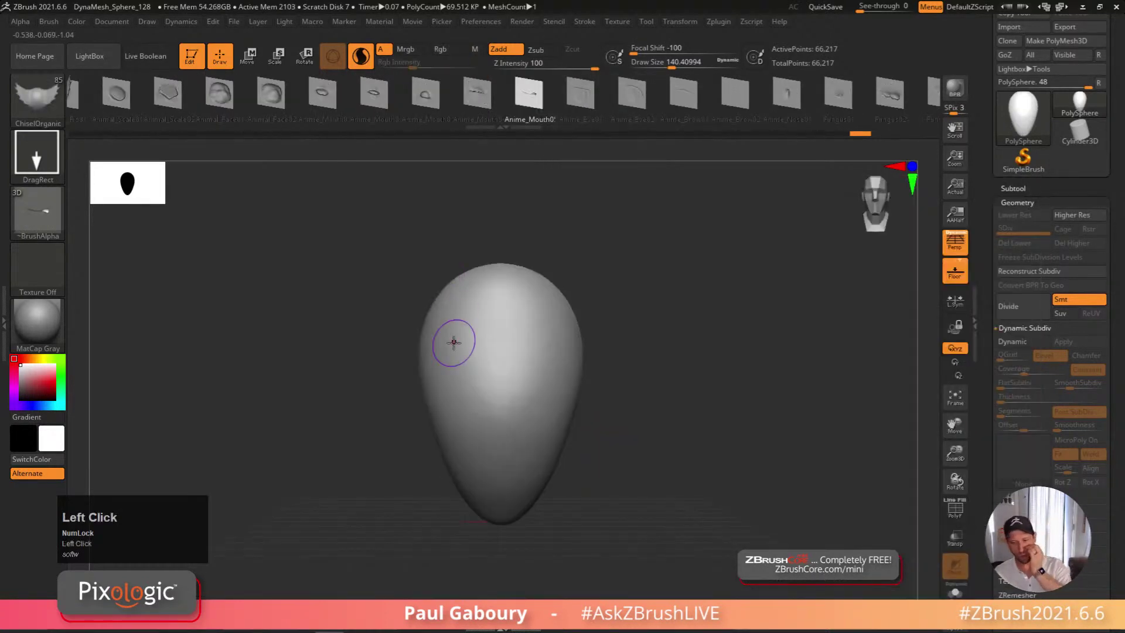
pyautogui.moveTo(374, 94)
pyautogui.mouseDown()
pyautogui.moveTo(709, 107)
pyautogui.moveTo(432, 94)
pyautogui.mouseUp()
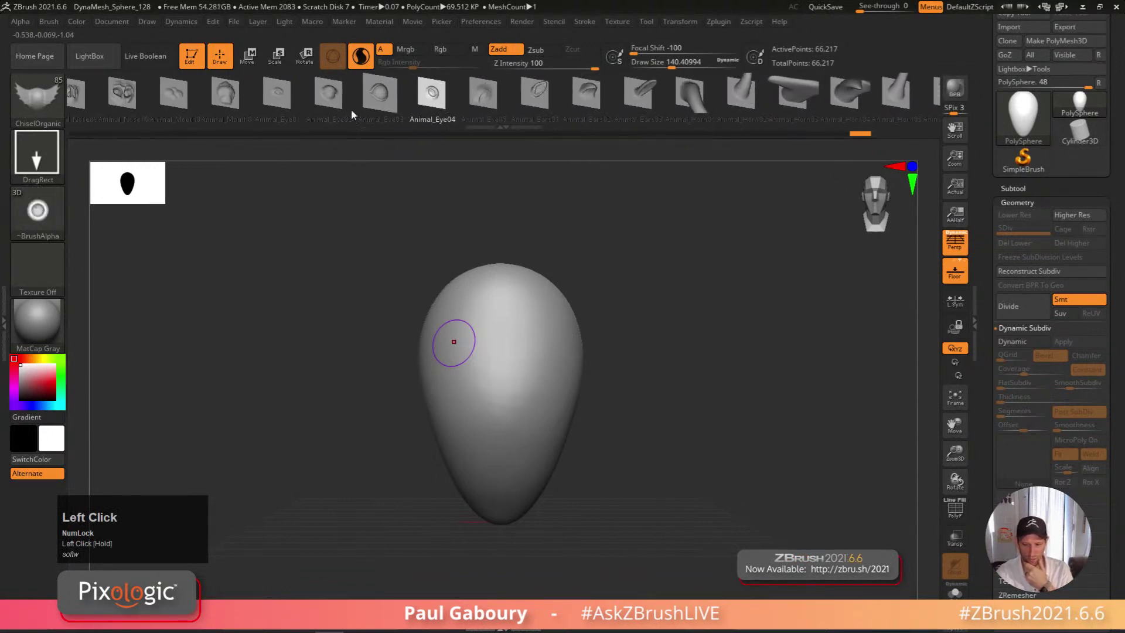
pyautogui.click(277, 93)
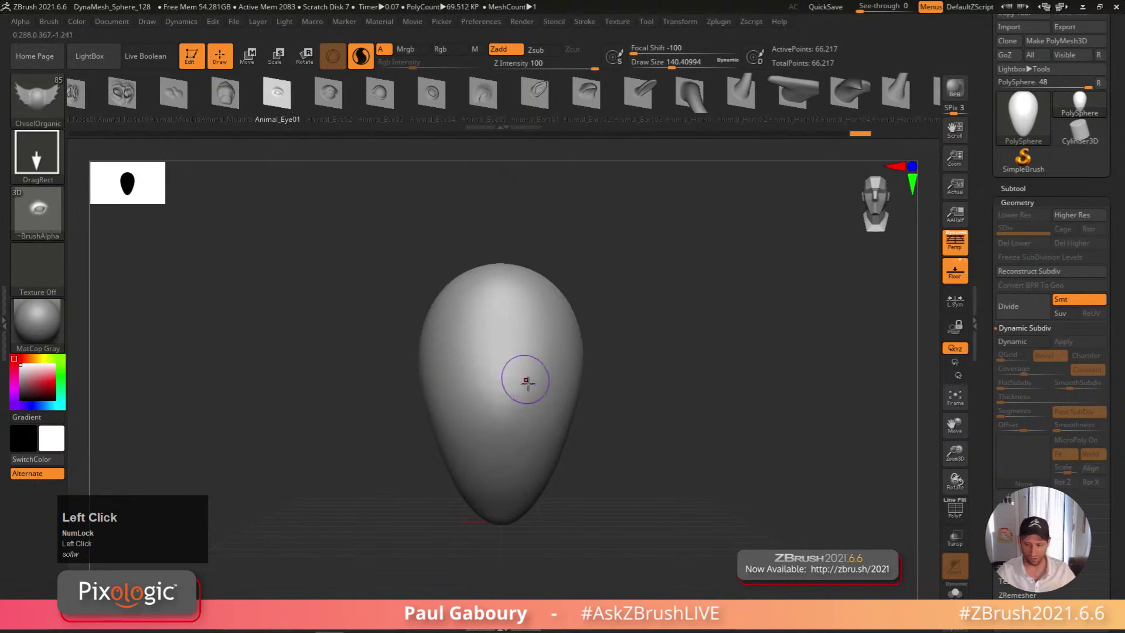
pyautogui.press('x')
# Try the Animal_Eye01 and Animal_Eye02 shapes as mirrored eyes on the face, undoing each stamp
pyautogui.moveTo(538, 405)
pyautogui.mouseDown()
pyautogui.moveTo(509, 268)
pyautogui.moveTo(512, 281)
pyautogui.mouseUp()
pyautogui.moveTo(512, 282)
pyautogui.mouseDown(button='right')
pyautogui.moveTo(621, 485)
pyautogui.moveTo(574, 422)
pyautogui.mouseUp(button='right')
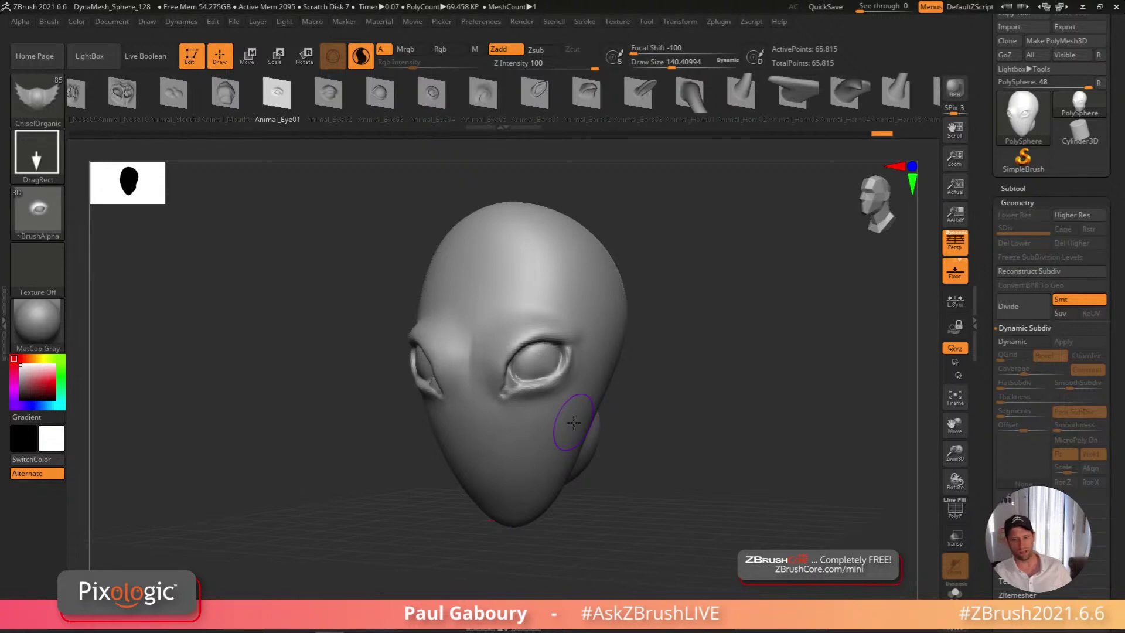
pyautogui.hotkey('ctrl', 'z')
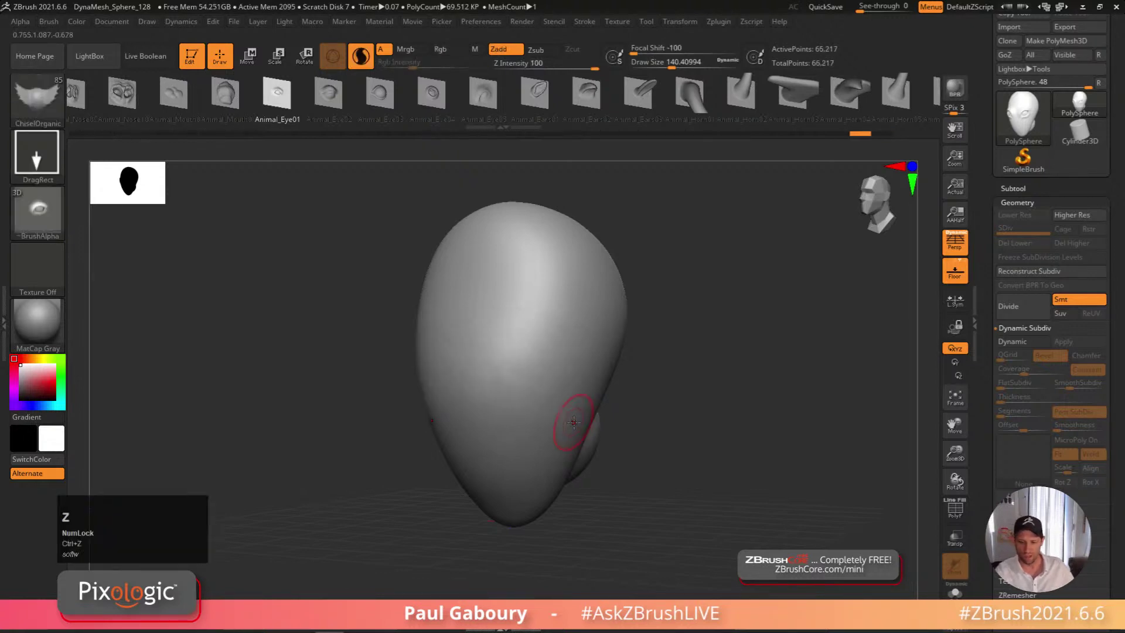
pyautogui.click(329, 93)
pyautogui.moveTo(542, 354); pyautogui.dragTo(628, 466)
pyautogui.hotkey('ctrl', 'z')
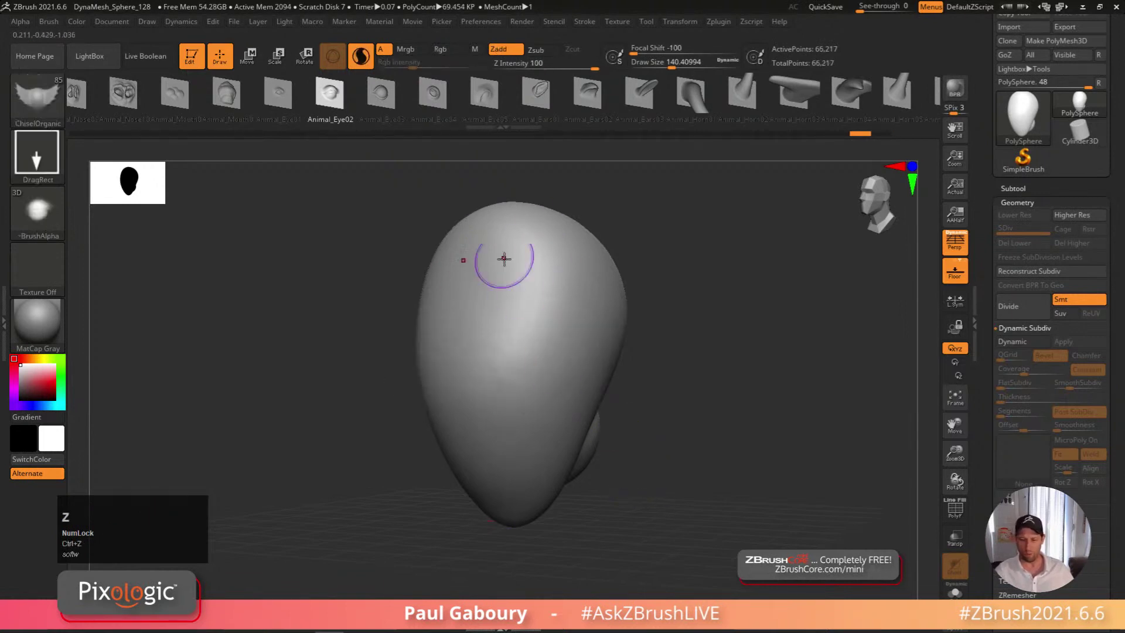
# Try the Animal_Eye03 and Animal_Eye04 shapes as mirrored eyes on the face, undoing each stamp
pyautogui.click(381, 93)
pyautogui.moveTo(538, 364); pyautogui.dragTo(512, 237)
pyautogui.moveTo(590, 452)
pyautogui.mouseDown(button='right')
pyautogui.moveTo(593, 479)
pyautogui.moveTo(579, 457)
pyautogui.mouseUp(button='right')
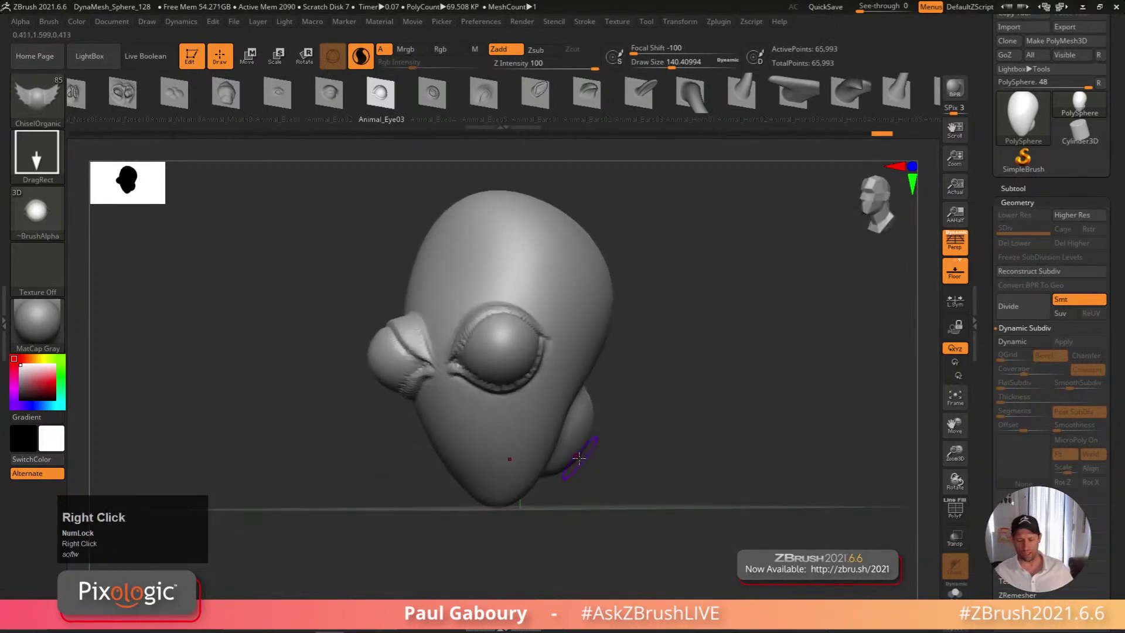
pyautogui.hotkey('ctrl', 'z')
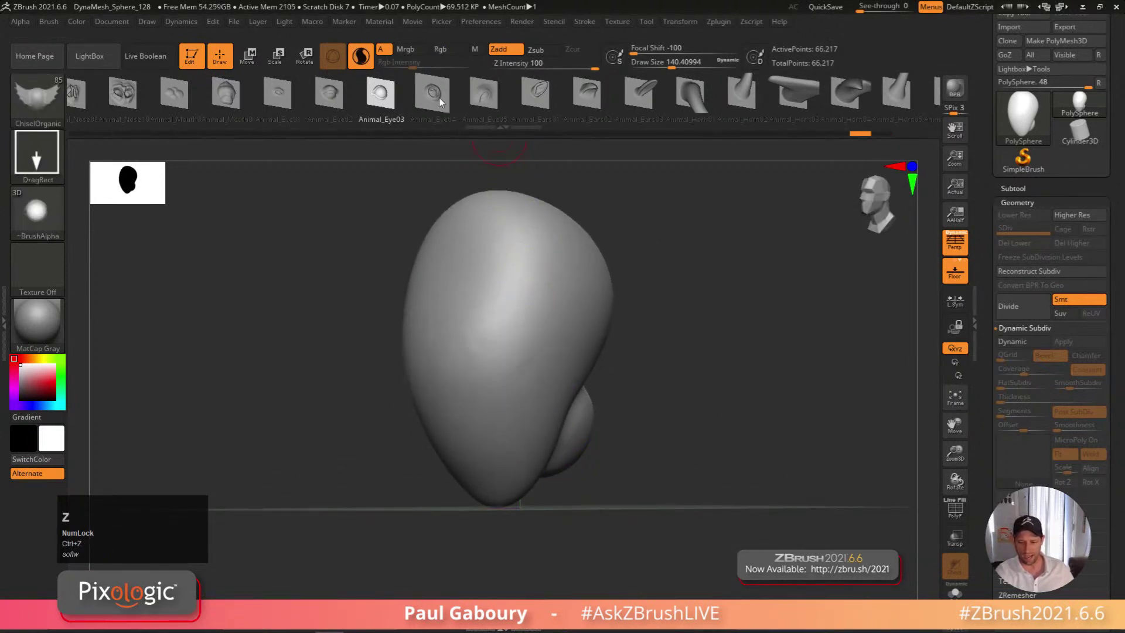
pyautogui.click(440, 95)
pyautogui.moveTo(510, 333); pyautogui.dragTo(510, 263)
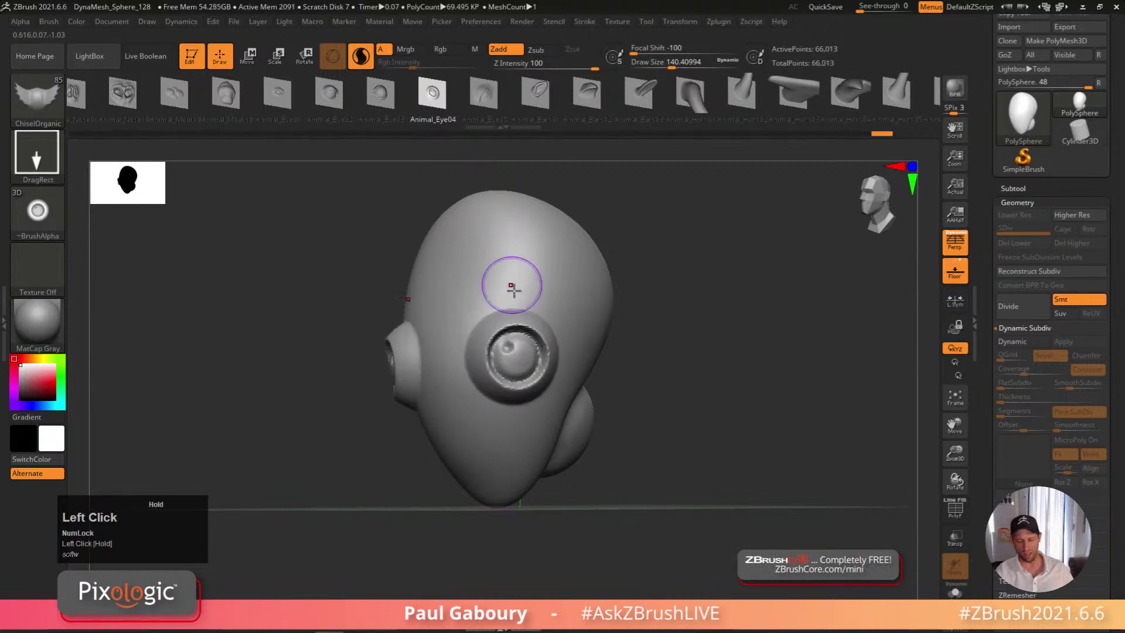
pyautogui.moveTo(510, 264); pyautogui.dragTo(539, 318, button='right')
pyautogui.hotkey('ctrl', 'z')
pyautogui.hotkey('ctrl', 'z')
# Stamp Animal_Eye05 as mirrored eyes on the sides of the face and check the mesh density with the wireframe shown
pyautogui.click(484, 94)
pyautogui.moveTo(513, 367); pyautogui.dragTo(515, 364)
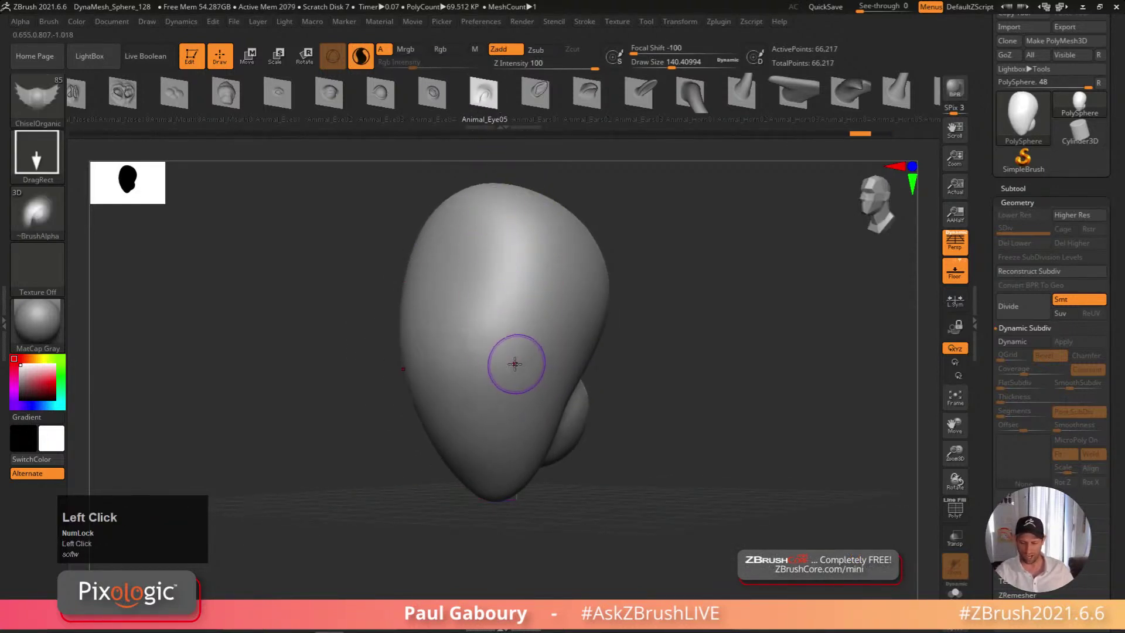
pyautogui.moveTo(485, 294); pyautogui.dragTo(466, 240)
pyautogui.moveTo(515, 414); pyautogui.dragTo(723, 495, button='right')
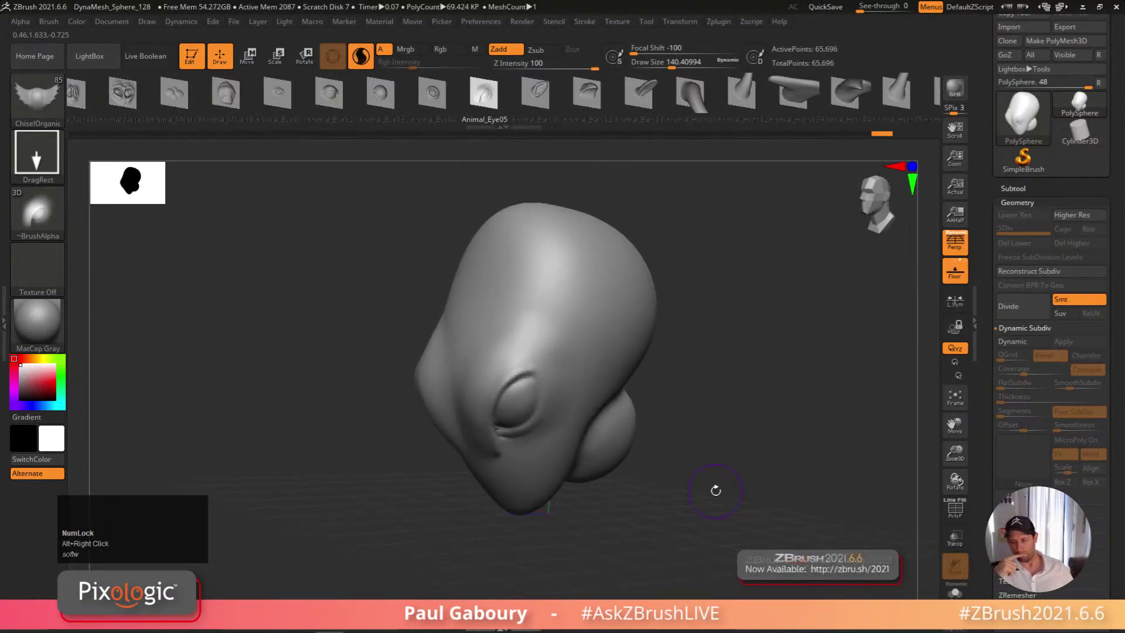
pyautogui.keyDown('ctrl'); pyautogui.click(730, 440); pyautogui.keyUp('ctrl')
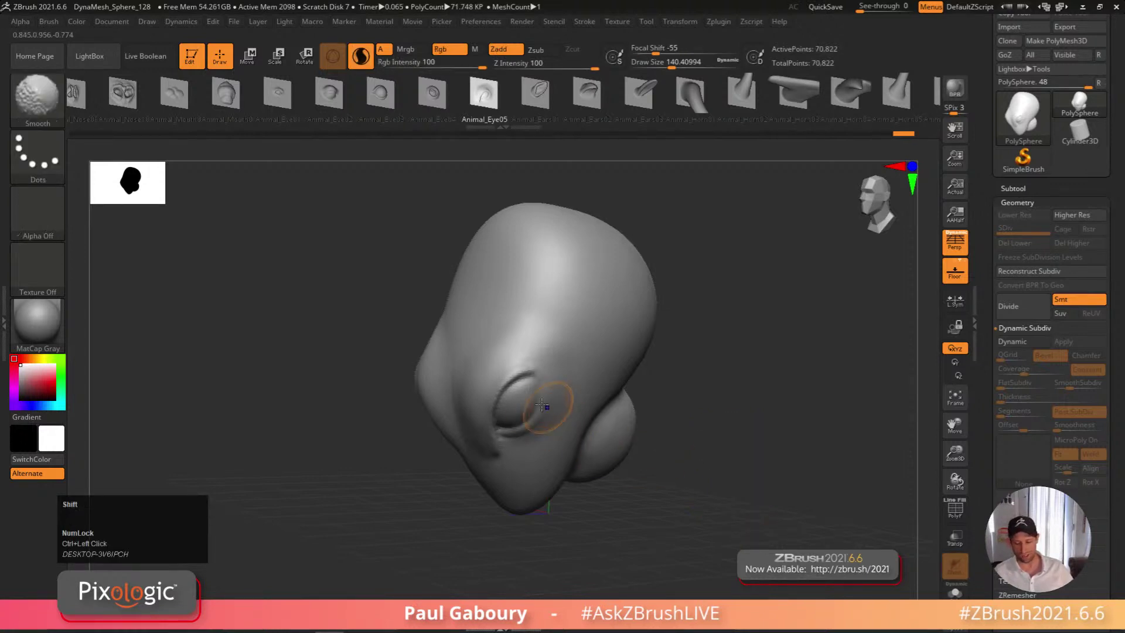
pyautogui.hotkey('shift', 'f')
pyautogui.hotkey('shift', 'f')
pyautogui.moveTo(549, 456); pyautogui.dragTo(541, 444, button='right')
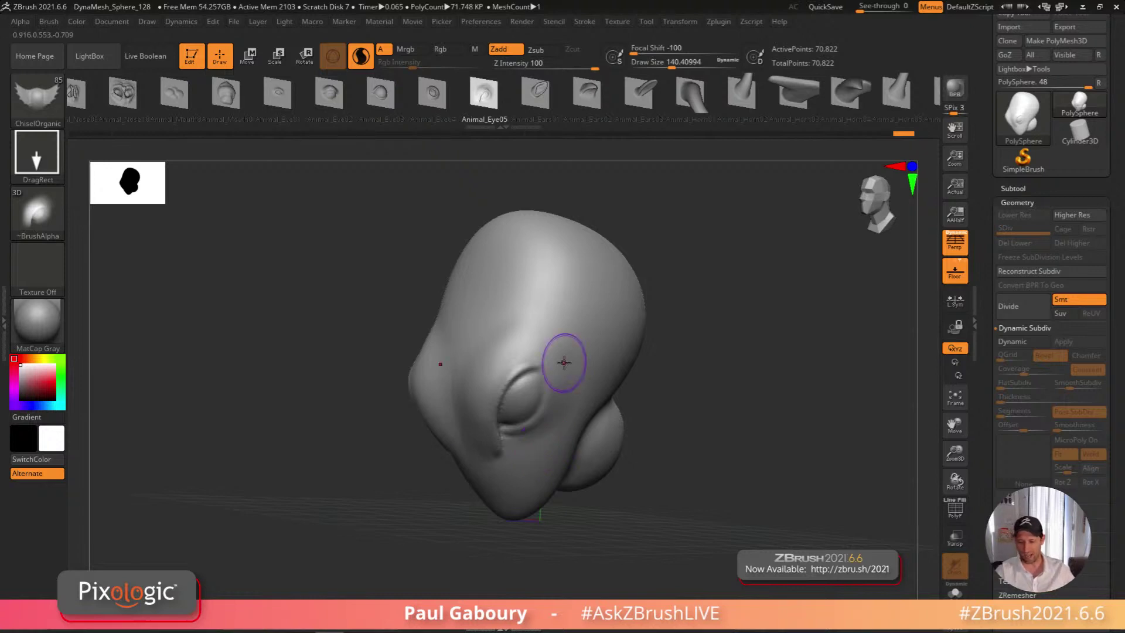
# Stamp the Animal_Fin01 shape behind the eye and again on the lower jaw, mirrored on both sides of the head
pyautogui.moveTo(897, 98); pyautogui.dragTo(724, 105)
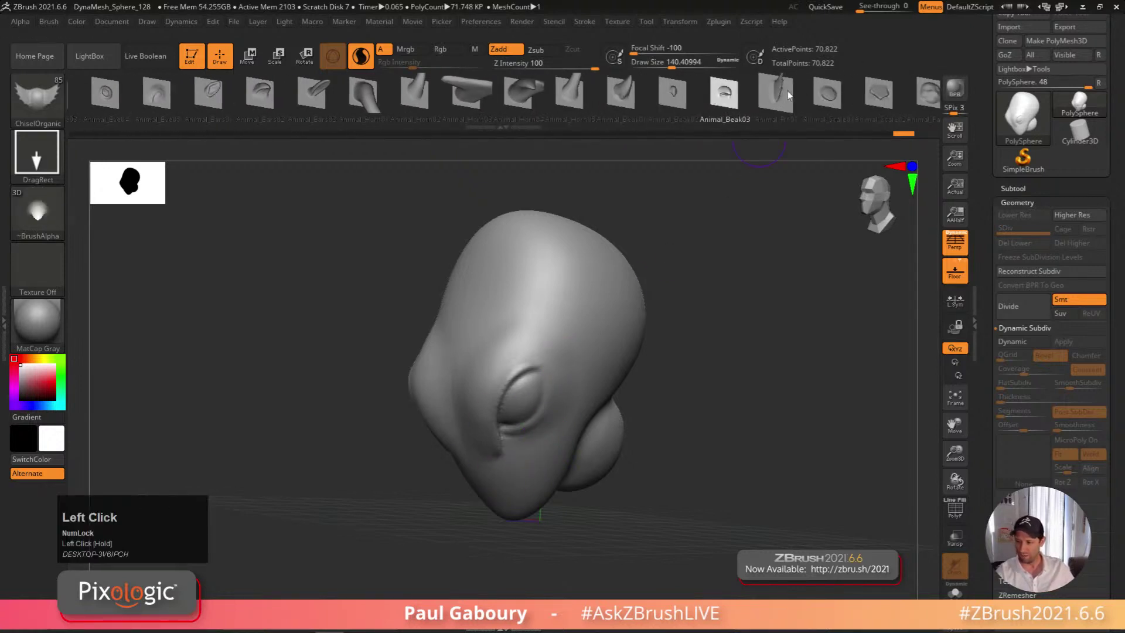
pyautogui.moveTo(798, 96); pyautogui.dragTo(480, 100)
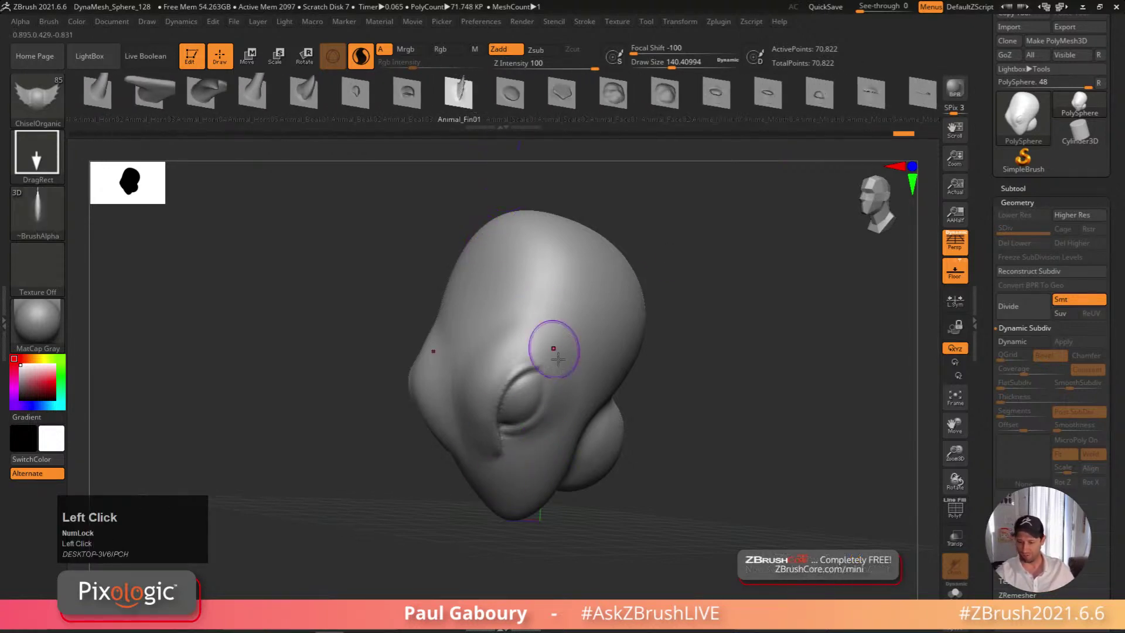
pyautogui.moveTo(574, 413); pyautogui.dragTo(615, 319)
pyautogui.moveTo(615, 319); pyautogui.dragTo(590, 484, button='right')
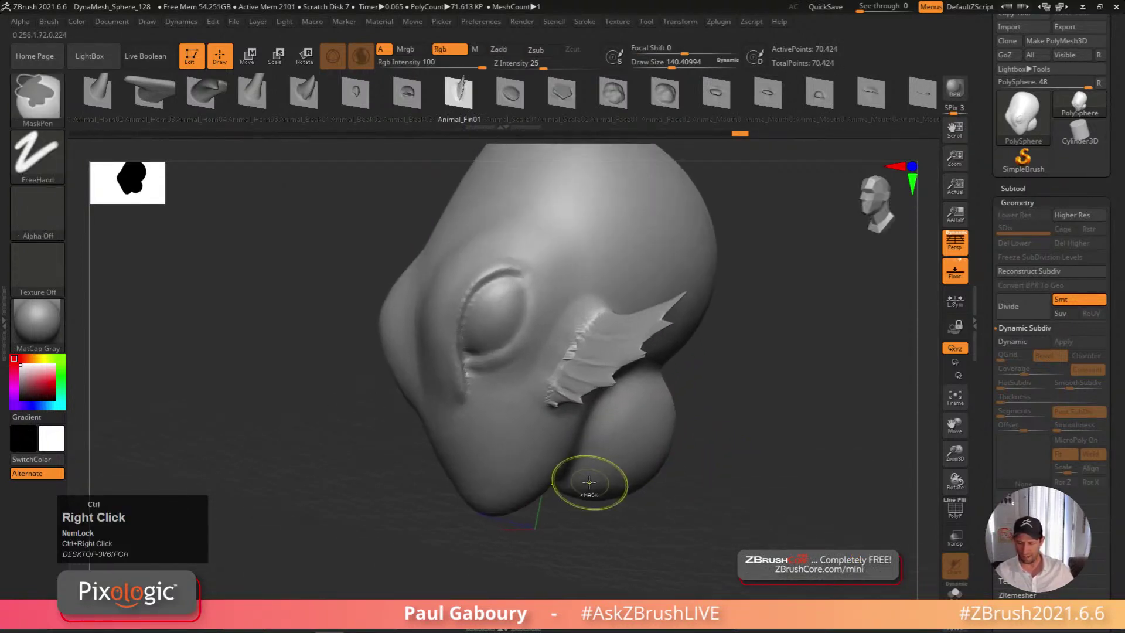
pyautogui.moveTo(540, 439); pyautogui.dragTo(515, 465, button='right')
pyautogui.moveTo(544, 466); pyautogui.dragTo(557, 472)
pyautogui.moveTo(557, 472); pyautogui.dragTo(588, 485, button='right')
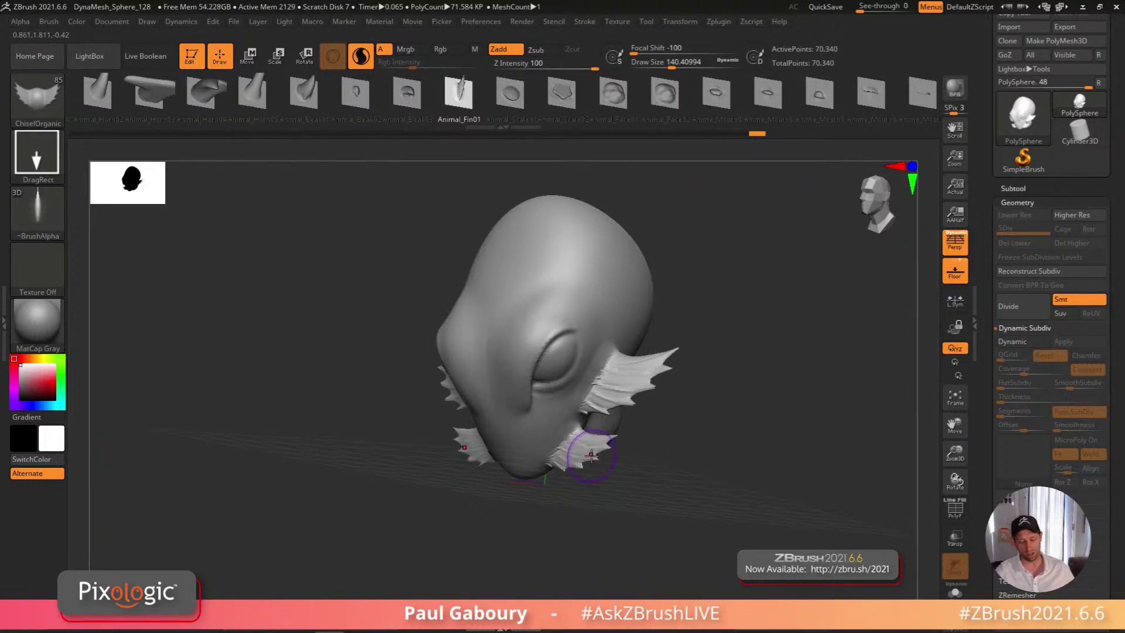
# Smooth down the fins behind the eye and on the lower jaw
pyautogui.moveTo(586, 448)
pyautogui.keyDown('shift'); pyautogui.mouseDown()
pyautogui.moveTo(647, 369)
pyautogui.moveTo(596, 390)
pyautogui.mouseUp(); pyautogui.keyUp('shift')
pyautogui.keyDown('shift'); pyautogui.moveTo(568, 457); pyautogui.dragTo(575, 437); pyautogui.keyUp('shift')
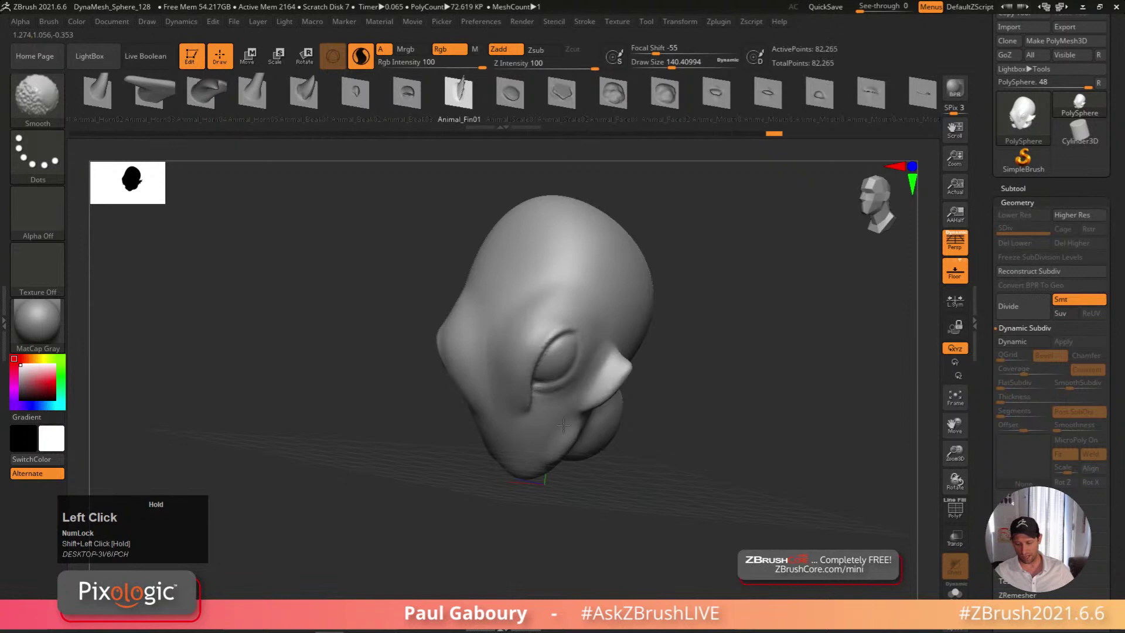
pyautogui.moveTo(577, 464); pyautogui.dragTo(507, 392, button='right')
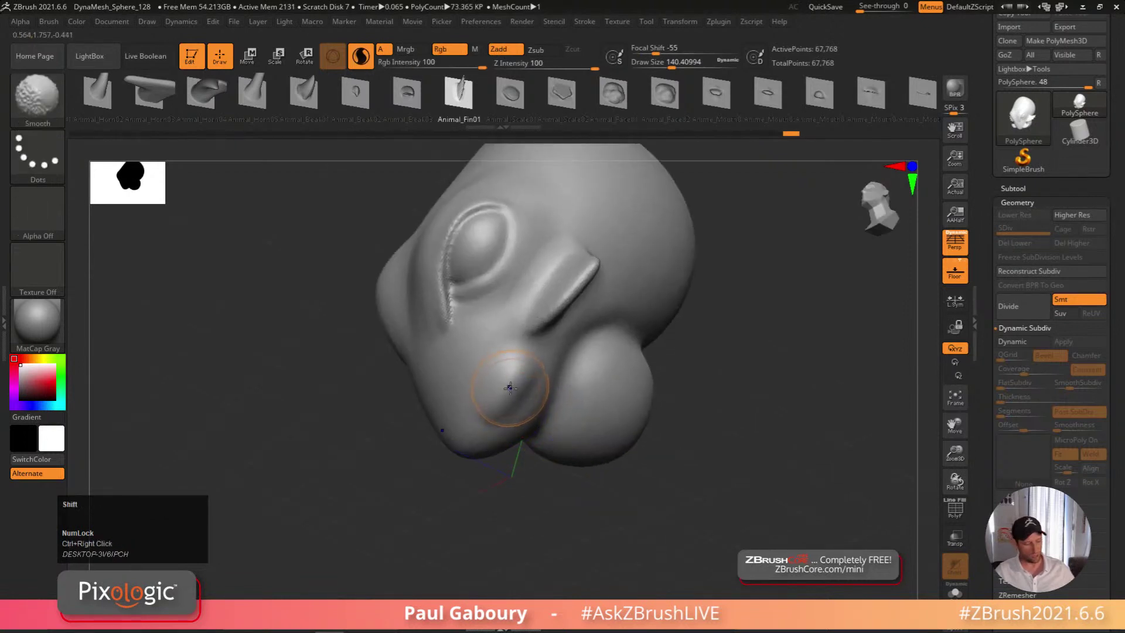
# Raise the Draw Size to about 212 and smooth away the remaining fin bumps, checking the mesh with the wireframe shown
pyautogui.hotkey('shift', 'f')
pyautogui.press('s')
pyautogui.moveTo(510, 387); pyautogui.dragTo(520, 387)
pyautogui.keyDown('shift'); pyautogui.click(507, 384); pyautogui.keyUp('shift')
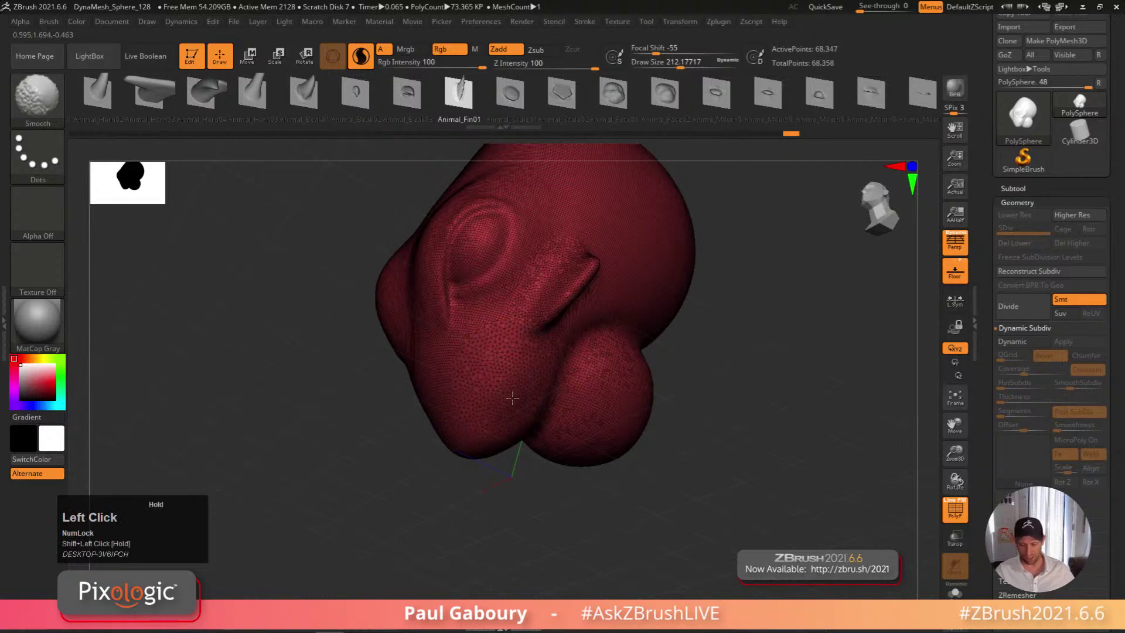
pyautogui.hotkey('shift', 'f')
pyautogui.moveTo(502, 372)
pyautogui.mouseDown(button='right')
pyautogui.moveTo(477, 414)
pyautogui.moveTo(528, 389)
pyautogui.mouseUp(button='right')
pyautogui.moveTo(536, 395)
pyautogui.keyDown('shift'); pyautogui.mouseDown()
pyautogui.moveTo(524, 417)
pyautogui.moveTo(546, 381)
pyautogui.mouseUp(); pyautogui.keyUp('shift')
pyautogui.moveTo(499, 494)
pyautogui.mouseDown(button='right')
pyautogui.moveTo(605, 455)
pyautogui.moveTo(648, 477)
pyautogui.moveTo(633, 492)
pyautogui.mouseUp(button='right')
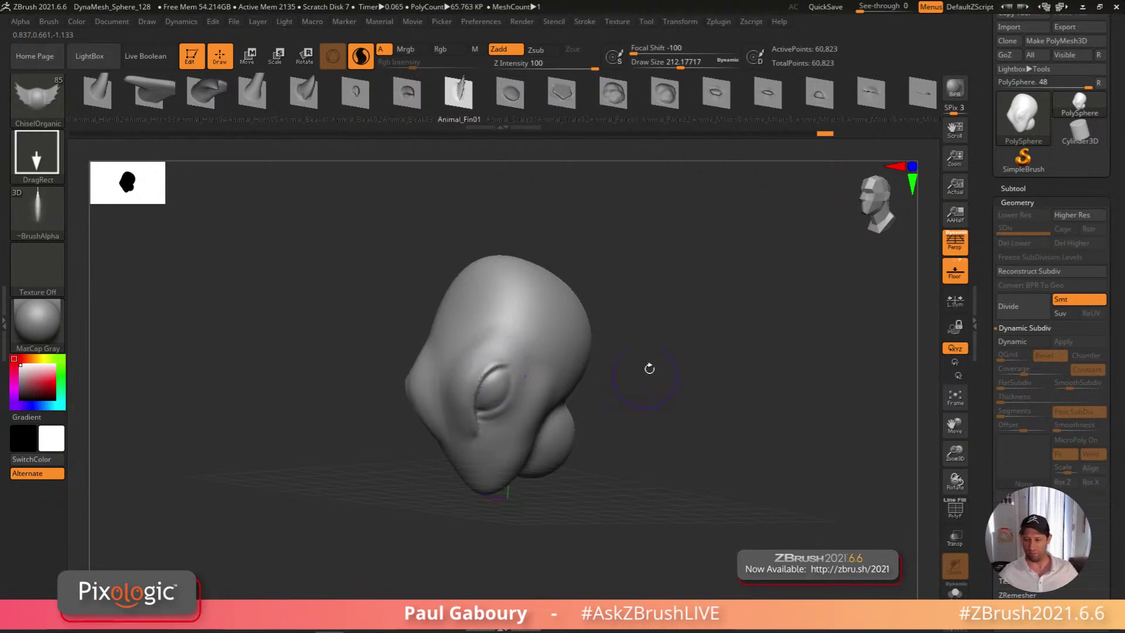
# Set the Draw Size to 120 and stamp several overlapping Animal_Scale02 shapes on the head above the eye
pyautogui.click(562, 92)
pyautogui.press('s')
pyautogui.moveTo(548, 354); pyautogui.dragTo(529, 301)
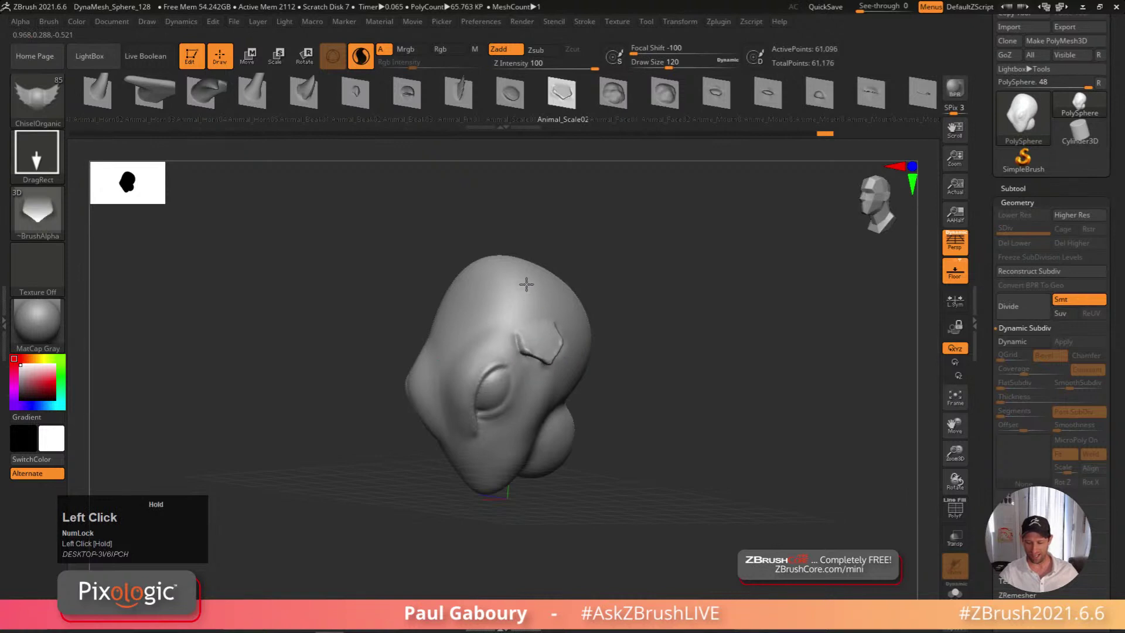
pyautogui.moveTo(529, 302); pyautogui.dragTo(563, 322, button='right')
pyautogui.moveTo(561, 321)
pyautogui.mouseDown()
pyautogui.moveTo(552, 289)
pyautogui.moveTo(535, 314)
pyautogui.moveTo(529, 281)
pyautogui.moveTo(517, 287)
pyautogui.moveTo(530, 297)
pyautogui.moveTo(564, 276)
pyautogui.mouseUp()
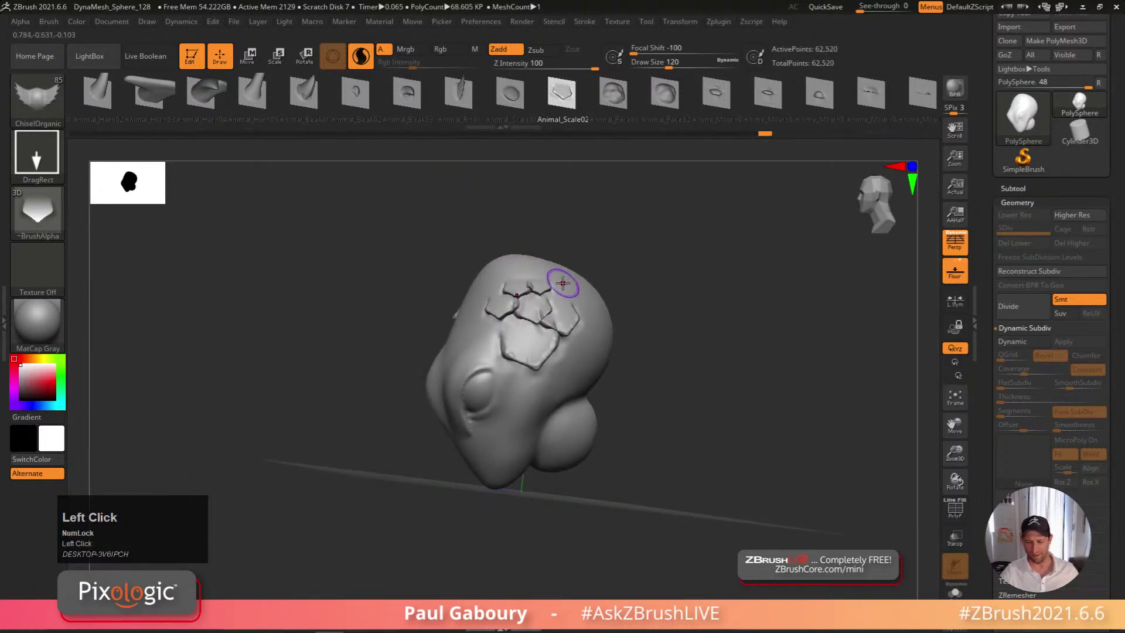
pyautogui.moveTo(580, 305)
pyautogui.mouseDown(button='right')
pyautogui.moveTo(651, 395)
pyautogui.moveTo(625, 394)
pyautogui.mouseUp(button='right')
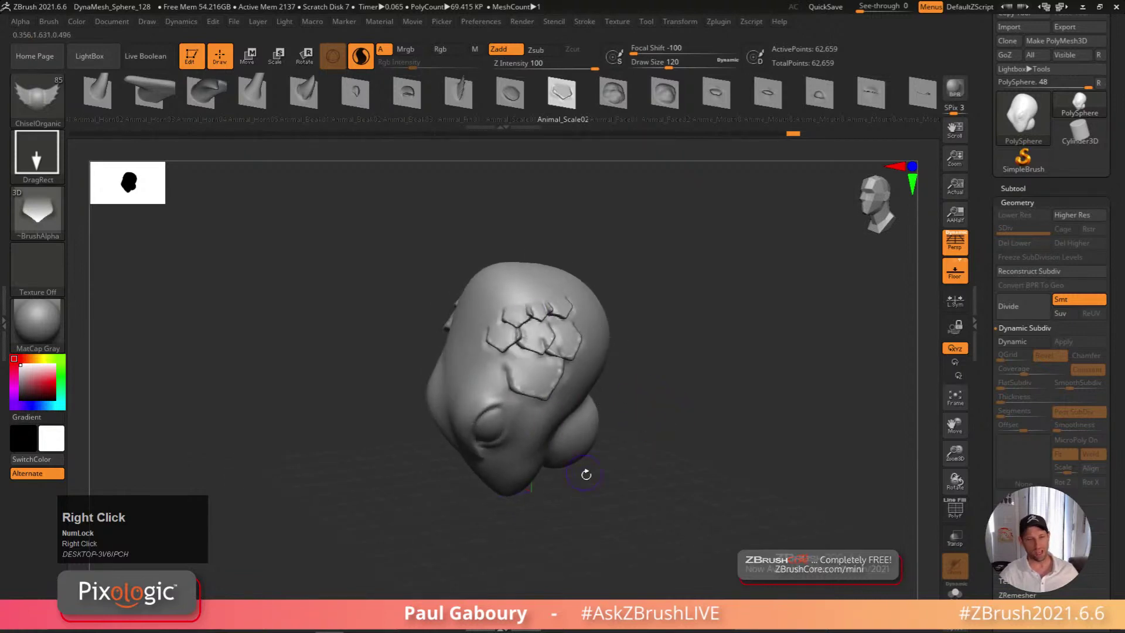
# Raise the Draw Size to about 212 and smooth away the scales above the eye
pyautogui.press('s')
pyautogui.moveTo(563, 369)
pyautogui.mouseDown()
pyautogui.moveTo(530, 375)
pyautogui.moveTo(508, 338)
pyautogui.moveTo(516, 331)
pyautogui.moveTo(499, 335)
pyautogui.moveTo(557, 318)
pyautogui.mouseUp()
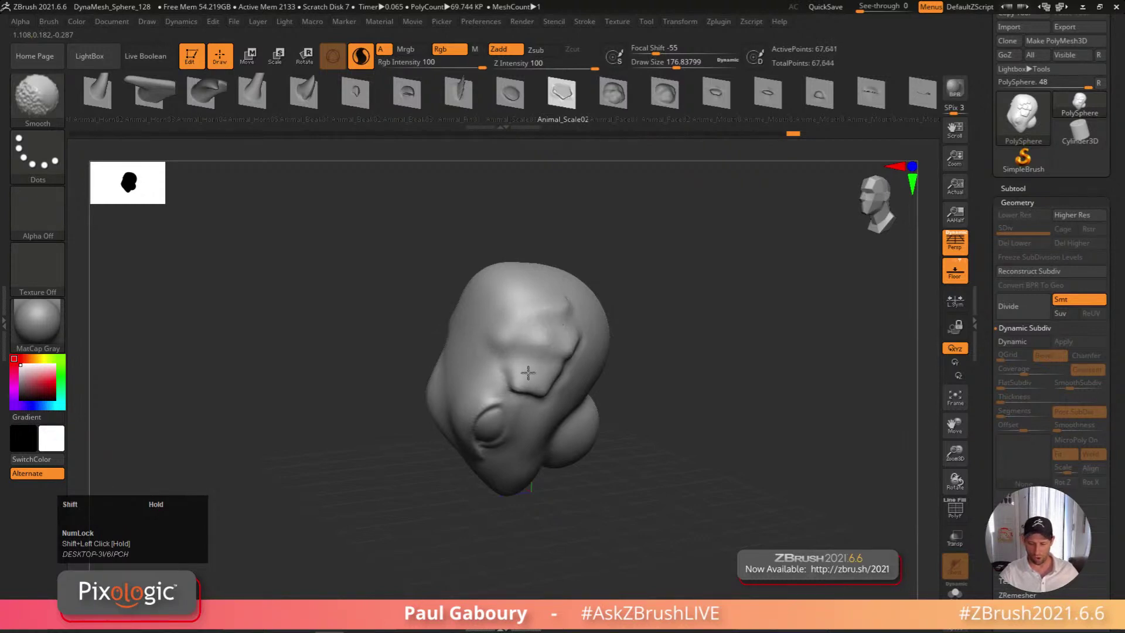
pyautogui.moveTo(538, 385)
pyautogui.keyDown('shift'); pyautogui.mouseDown()
pyautogui.moveTo(535, 334)
pyautogui.moveTo(548, 339)
pyautogui.moveTo(542, 378)
pyautogui.moveTo(508, 339)
pyautogui.mouseUp(); pyautogui.keyUp('shift')
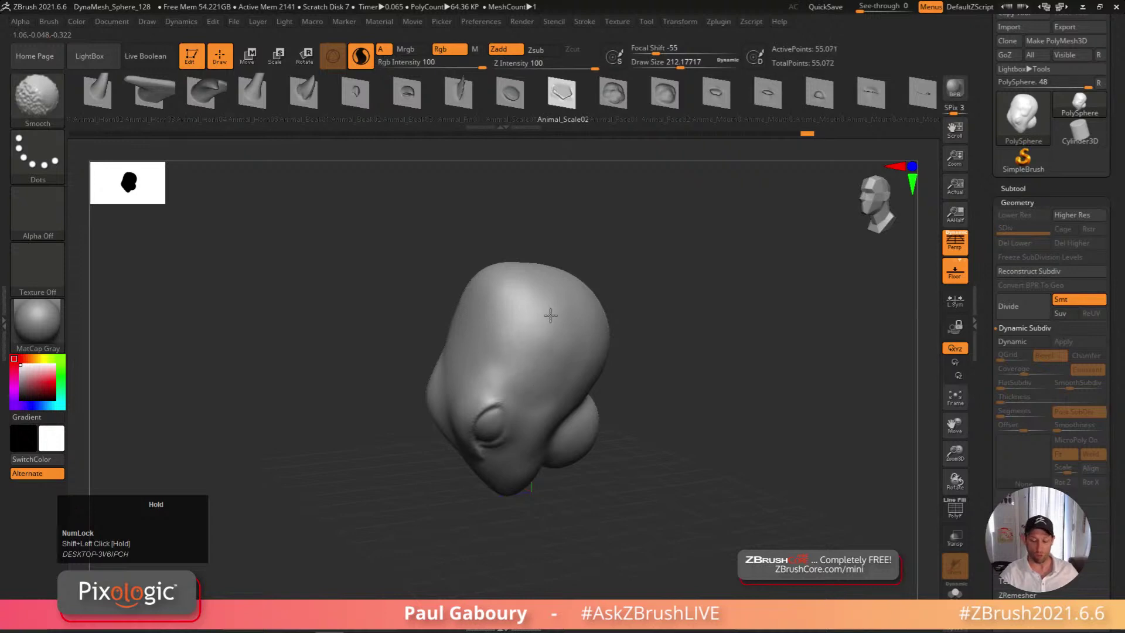
pyautogui.keyDown('shift'); pyautogui.moveTo(518, 306); pyautogui.dragTo(520, 321); pyautogui.keyUp('shift')
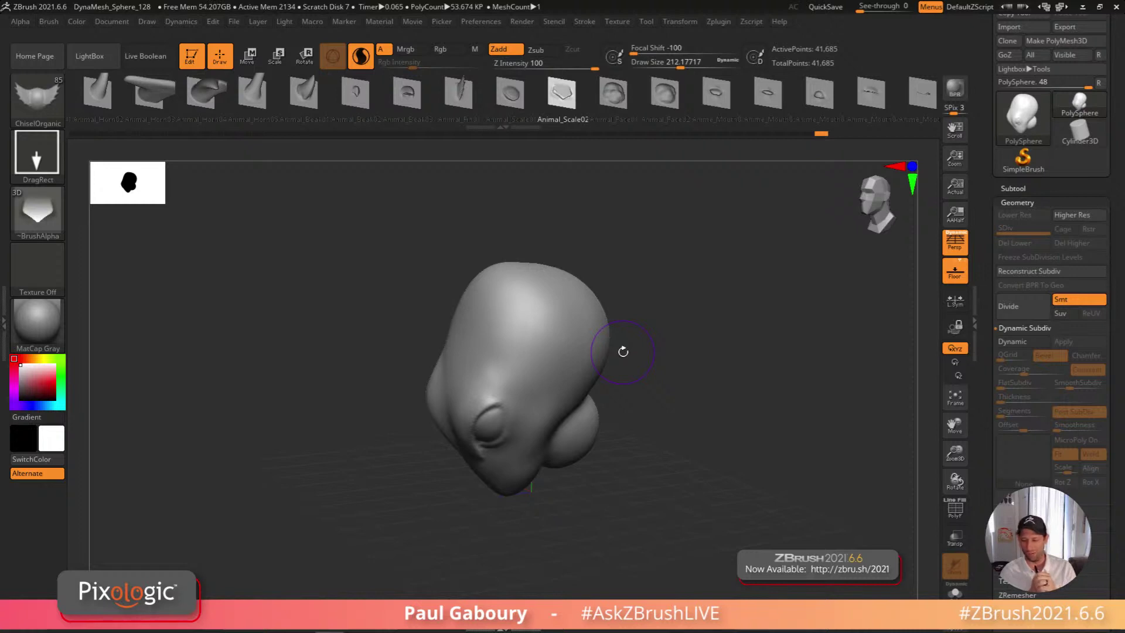
# Try an animal nose shape stamped onto the lower front of the face, and undo the stamp
pyautogui.moveTo(406, 98)
pyautogui.mouseDown()
pyautogui.moveTo(691, 106)
pyautogui.moveTo(498, 107)
pyautogui.mouseUp()
pyautogui.moveTo(502, 213); pyautogui.dragTo(477, 452, button='right')
pyautogui.click(490, 444)
pyautogui.moveTo(490, 444); pyautogui.dragTo(492, 384)
pyautogui.moveTo(493, 384); pyautogui.dragTo(610, 520, button='right')
pyautogui.hotkey('ctrl', 'z')
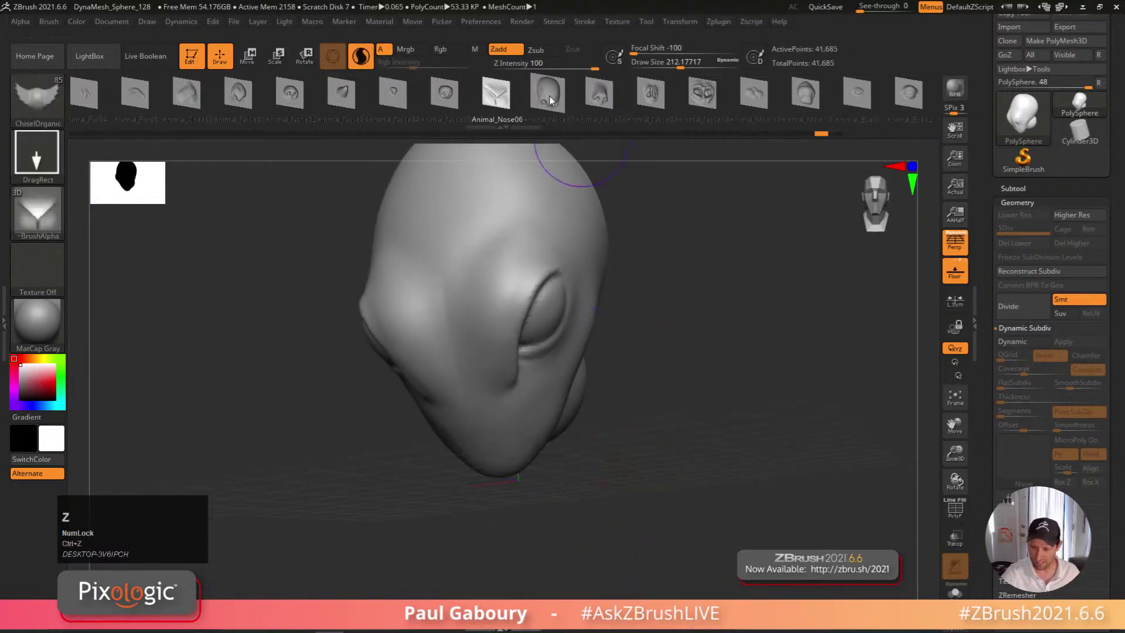
# Choose a Human_Teeth shape and, with X symmetry turned off, stamp a large tooth over the tip of the chin
pyautogui.click(226, 97)
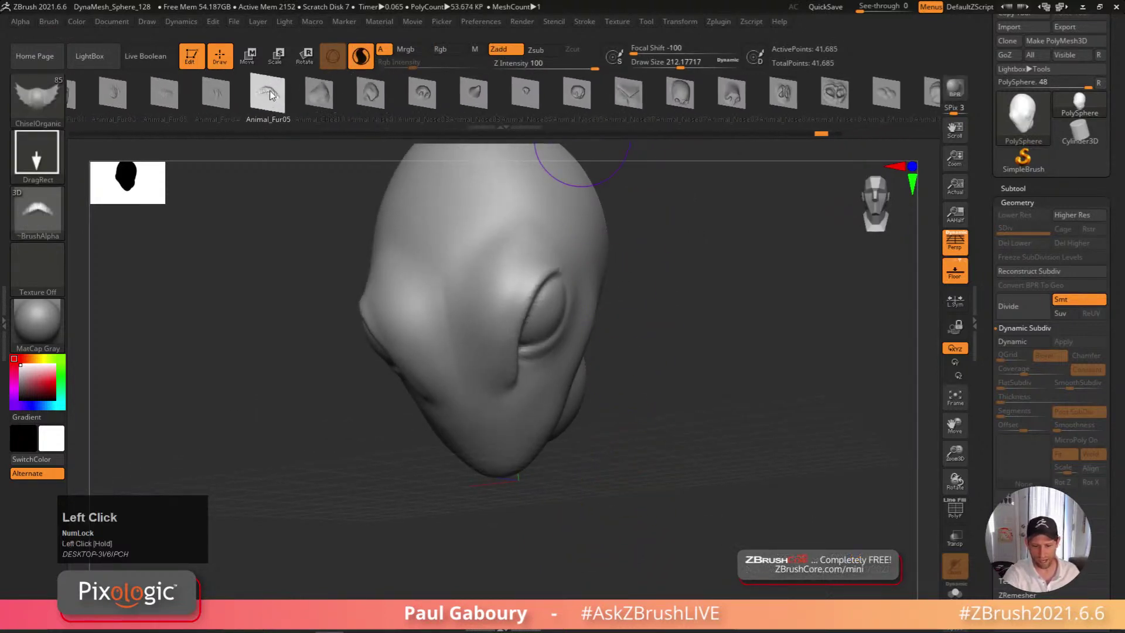
pyautogui.moveTo(226, 98)
pyautogui.mouseDown()
pyautogui.moveTo(606, 99)
pyautogui.moveTo(561, 108)
pyautogui.mouseUp()
pyautogui.keyDown('shift'); pyautogui.moveTo(402, 314); pyautogui.dragTo(480, 453, button='right'); pyautogui.keyUp('shift')
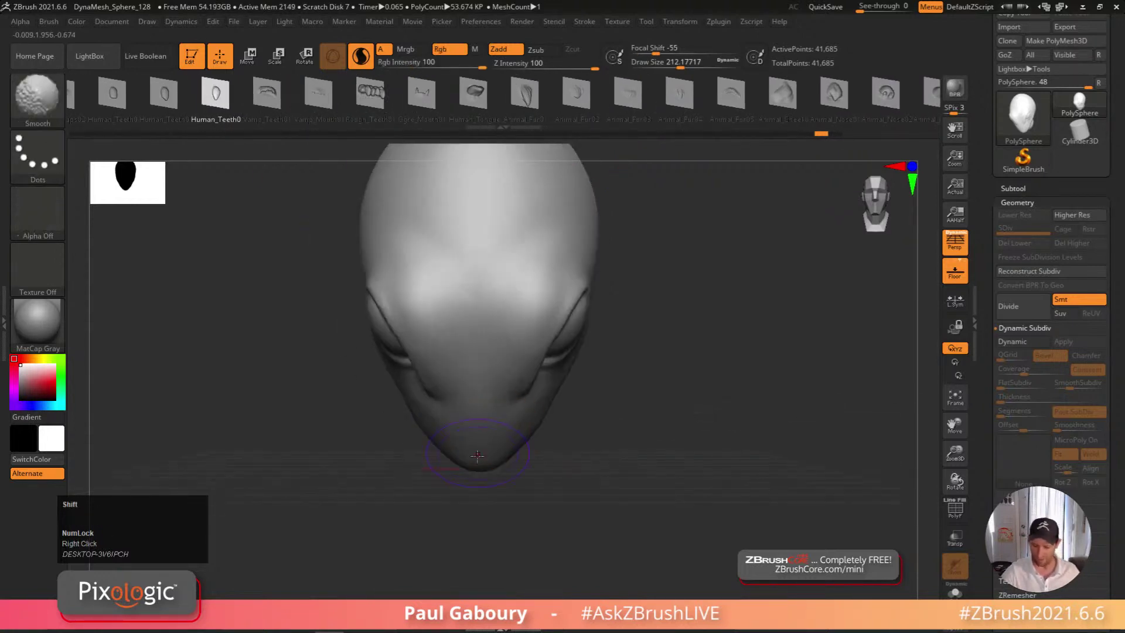
pyautogui.click(477, 369)
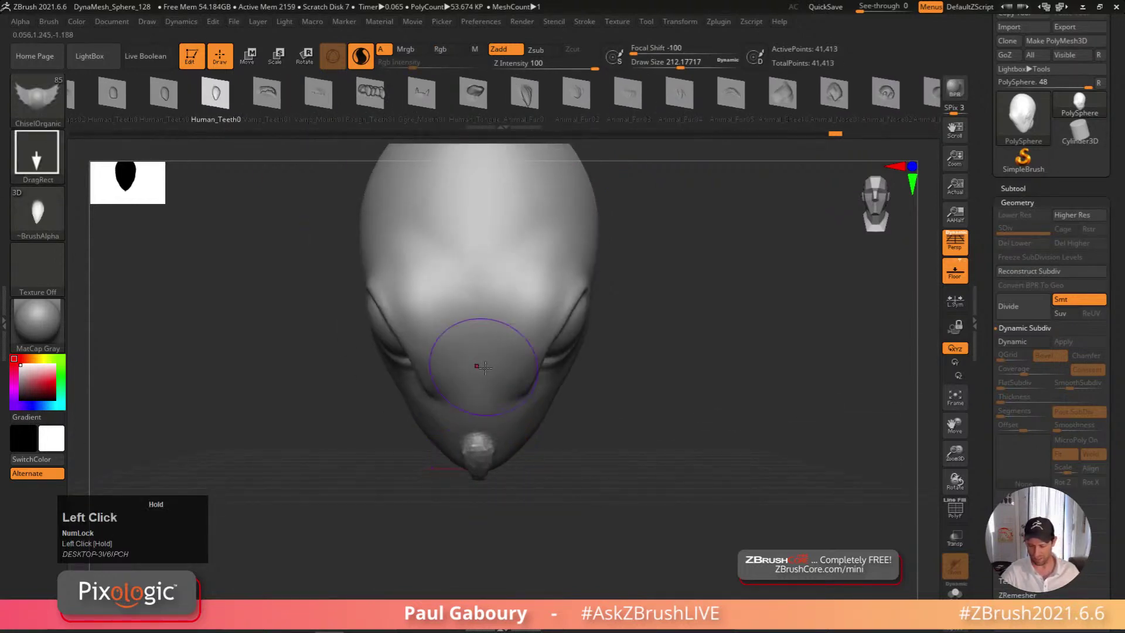
pyautogui.moveTo(477, 369); pyautogui.dragTo(479, 421, button='right')
pyautogui.press('x')
pyautogui.click(485, 432)
pyautogui.moveTo(485, 432); pyautogui.dragTo(451, 470)
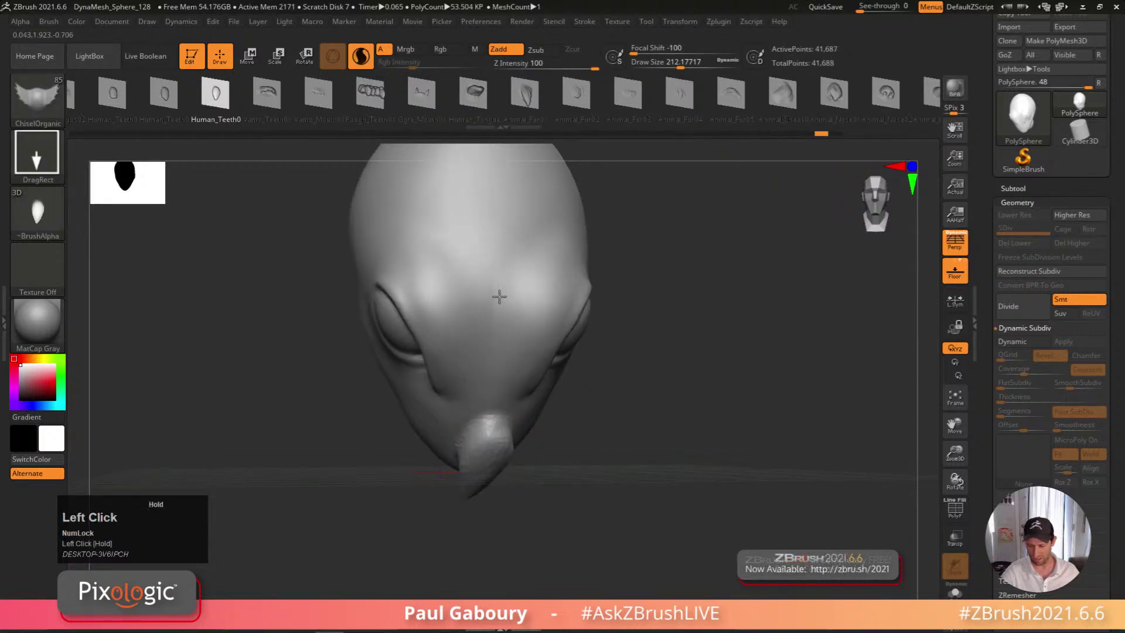
pyautogui.moveTo(504, 315)
pyautogui.mouseDown(button='right')
pyautogui.moveTo(611, 490)
pyautogui.moveTo(528, 487)
pyautogui.mouseUp(button='right')
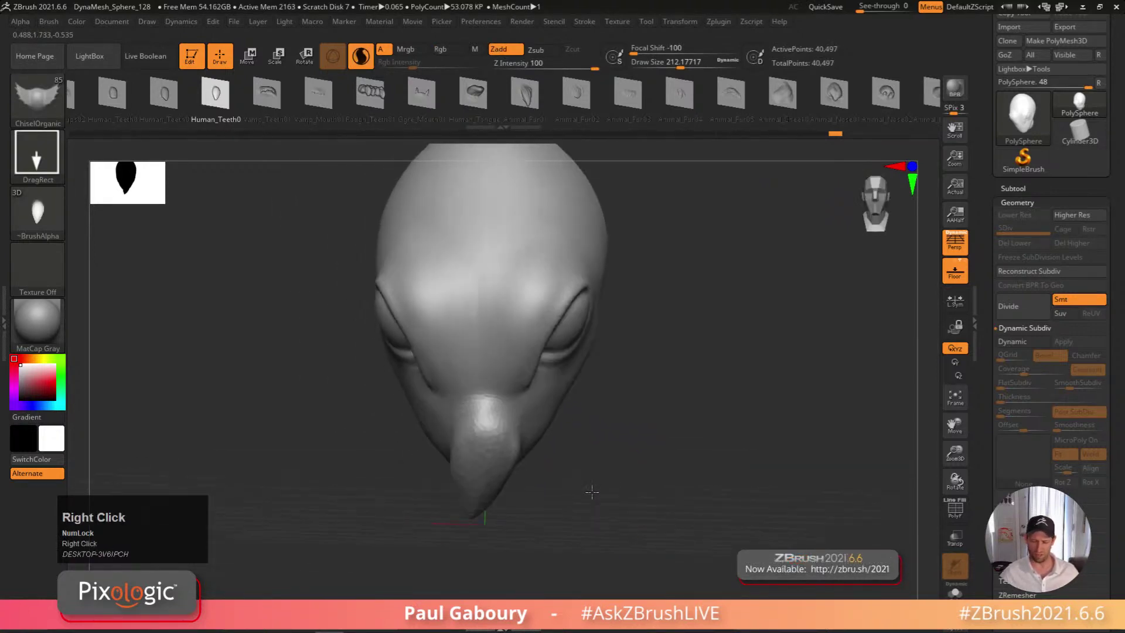
# Undo the tooth and a trial Rough_Teeth01 stamp on the chin, and smooth the chin tip with the Draw Size at 90
pyautogui.click(369, 92)
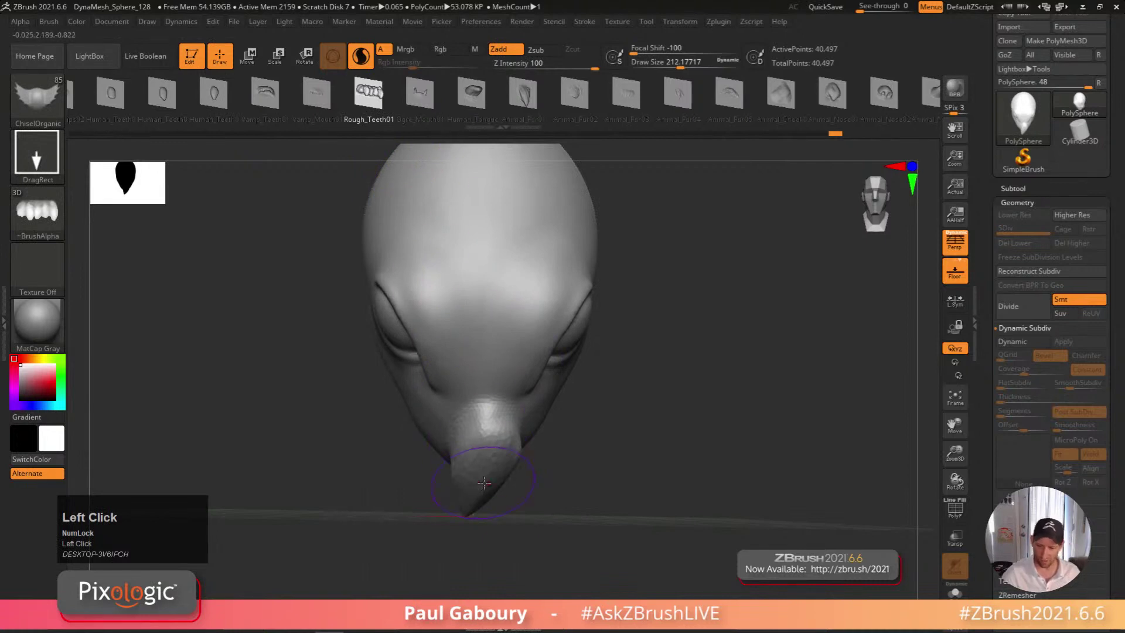
pyautogui.hotkey('ctrl', 'z')
pyautogui.moveTo(475, 387); pyautogui.dragTo(562, 477)
pyautogui.moveTo(563, 476)
pyautogui.mouseDown(button='right')
pyautogui.moveTo(596, 480)
pyautogui.moveTo(554, 506)
pyautogui.mouseUp(button='right')
pyautogui.hotkey('ctrl', 'z')
pyautogui.press('s')
pyautogui.moveTo(475, 455); pyautogui.dragTo(469, 456)
pyautogui.keyDown('shift'); pyautogui.moveTo(472, 447); pyautogui.dragTo(473, 433, button='right'); pyautogui.keyUp('shift')
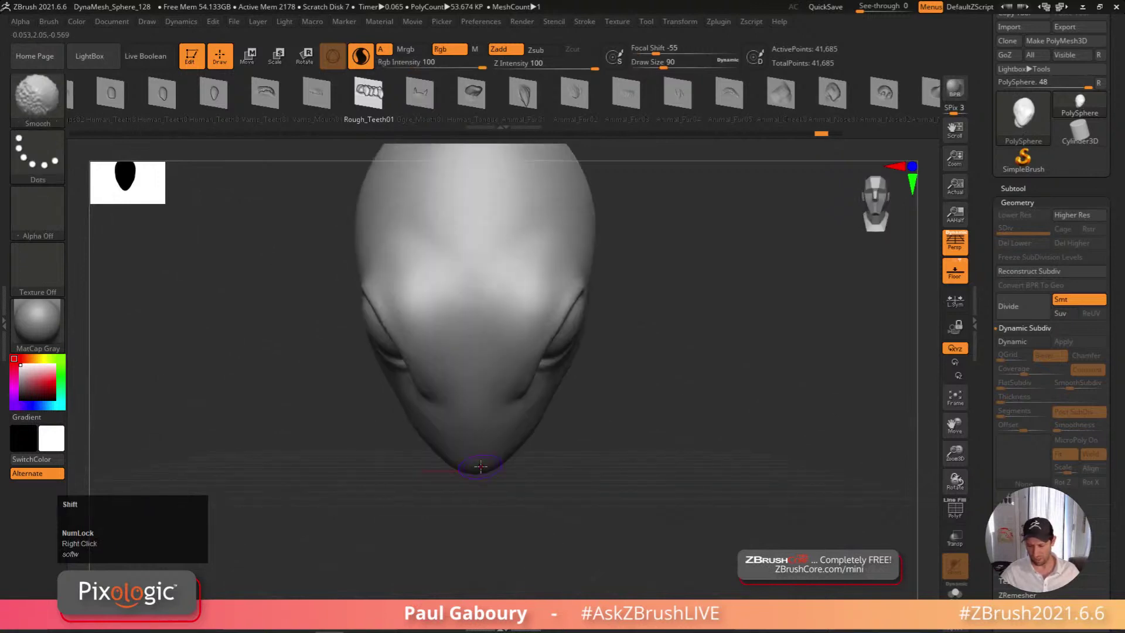
# Stamp the Rough_Teeth01 shape across the tip of the chin
pyautogui.moveTo(472, 463); pyautogui.dragTo(470, 366)
pyautogui.moveTo(470, 366); pyautogui.dragTo(615, 514, button='right')
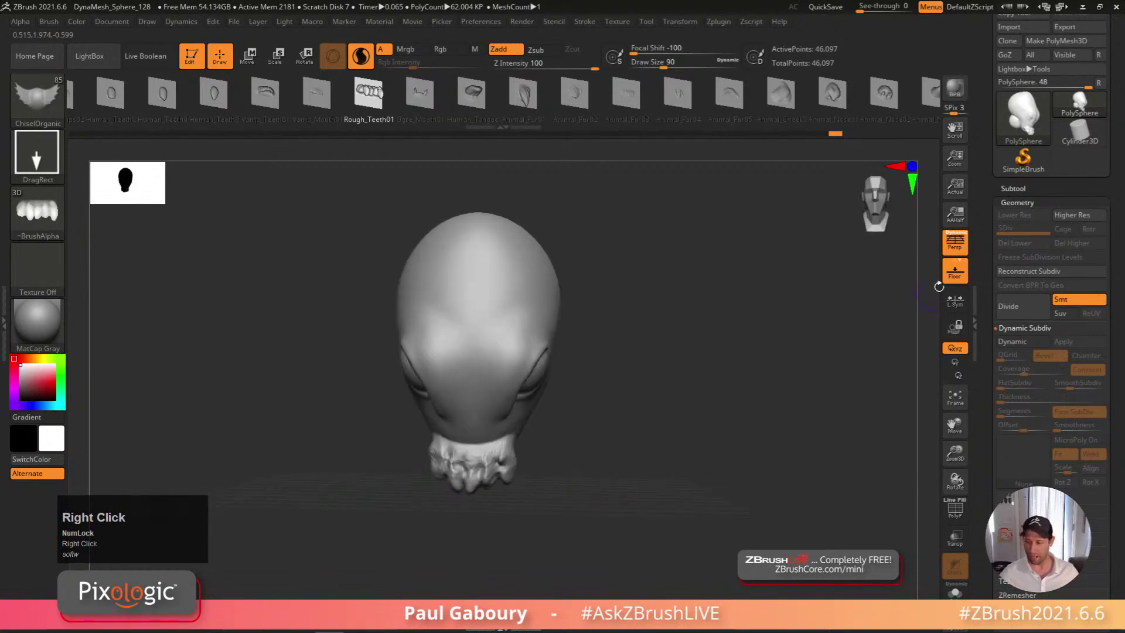
pyautogui.moveTo(922, 303); pyautogui.dragTo(803, 376)
pyautogui.moveTo(804, 377); pyautogui.dragTo(674, 468, button='right')
pyautogui.click(801, 375)
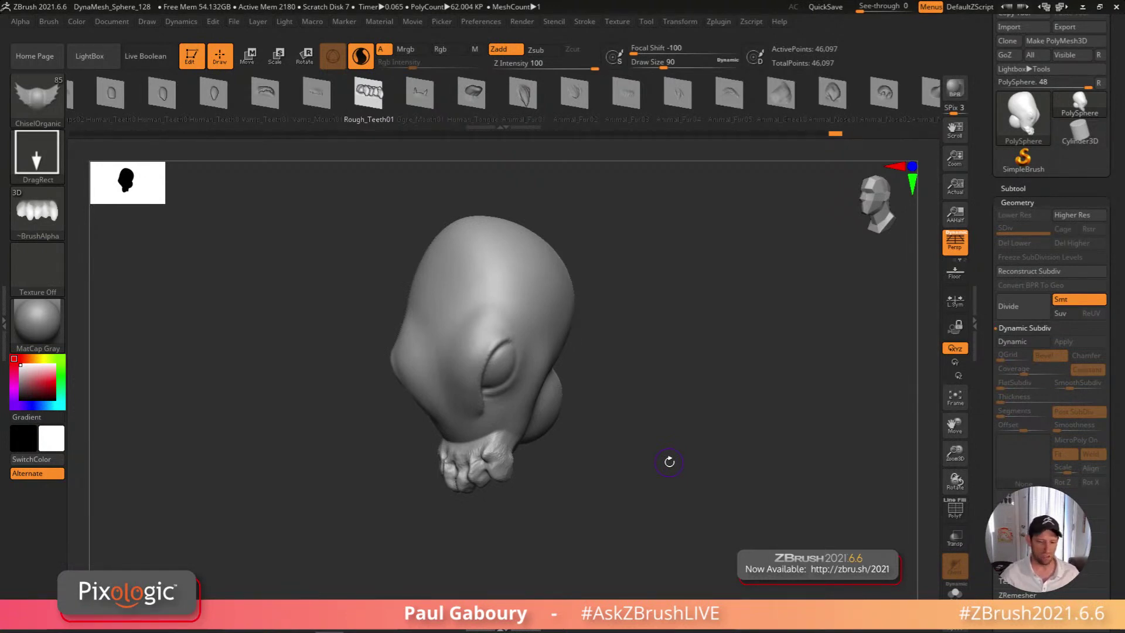
# Browse the ChiselOrganic shapes for human features and choose Human_Ear03
pyautogui.moveTo(214, 94); pyautogui.dragTo(560, 107)
pyautogui.click(304, 94)
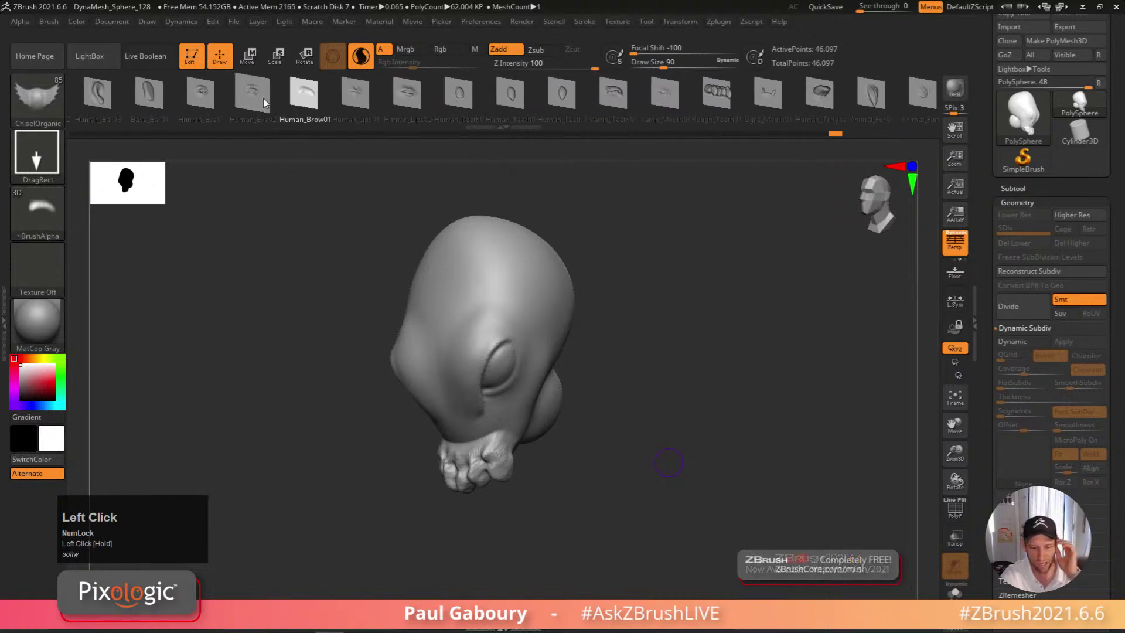
pyautogui.click(305, 91)
pyautogui.moveTo(304, 90); pyautogui.dragTo(363, 103)
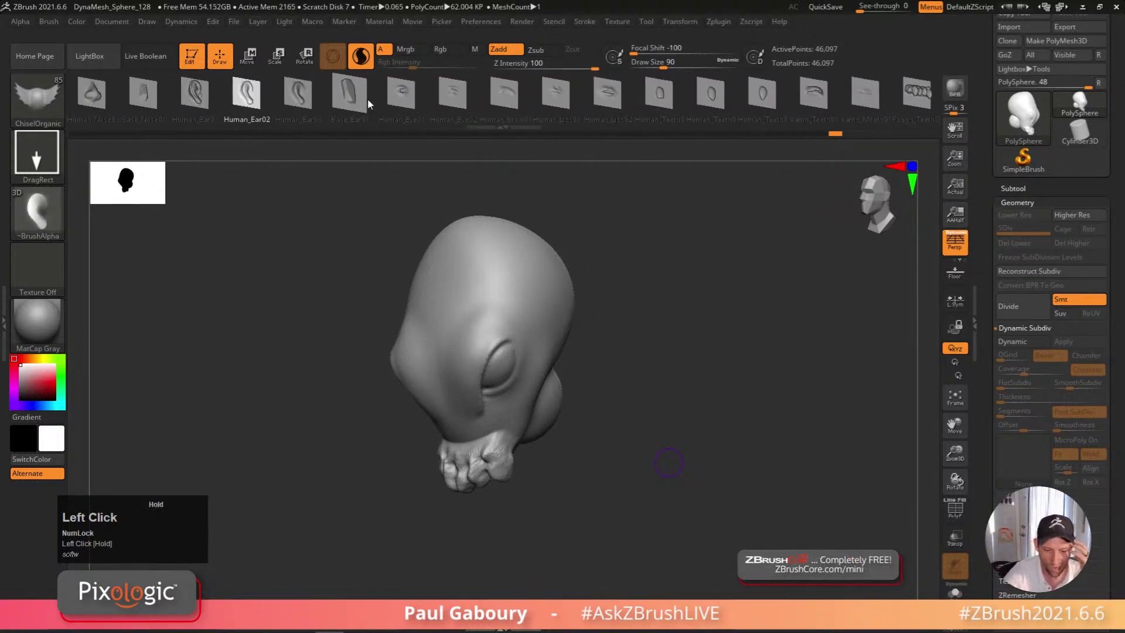
pyautogui.moveTo(251, 94); pyautogui.dragTo(425, 94)
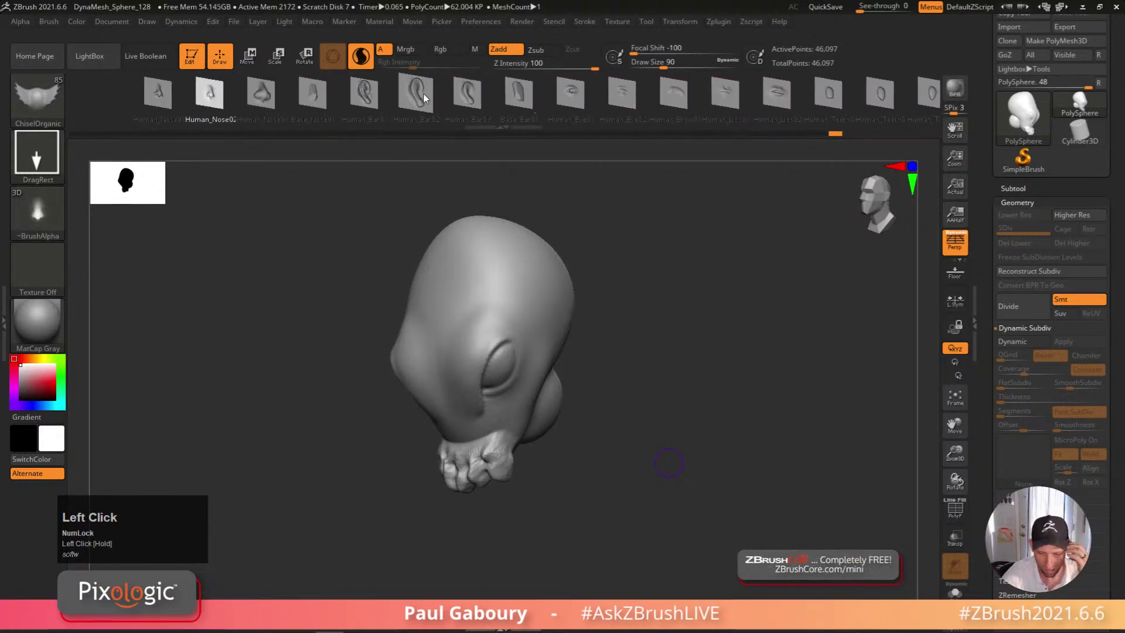
pyautogui.click(467, 93)
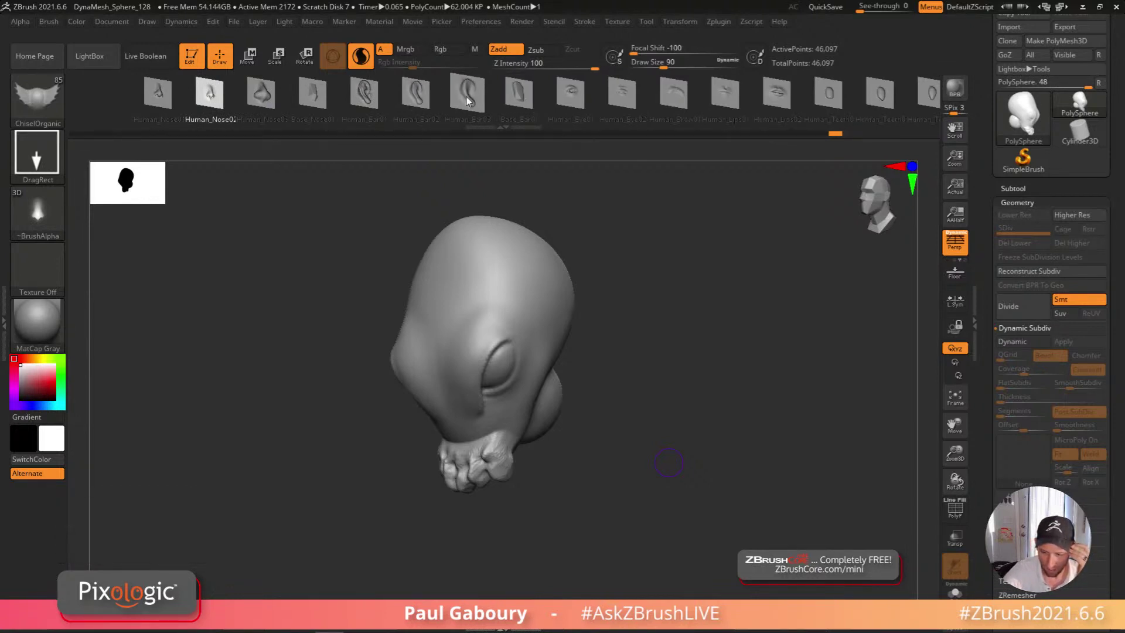
# Turn on X symmetry and try several Human_Ear03 stamps on the side of the head, undoing each one
pyautogui.moveTo(560, 405); pyautogui.dragTo(633, 417, button='right')
pyautogui.moveTo(407, 289); pyautogui.dragTo(398, 280, button='right')
pyautogui.press('x')
pyautogui.moveTo(398, 281); pyautogui.dragTo(428, 232)
pyautogui.keyDown('ctrl'); pyautogui.moveTo(428, 232); pyautogui.dragTo(525, 402, button='right'); pyautogui.keyUp('ctrl')
pyautogui.hotkey('ctrl', 'z')
pyautogui.moveTo(466, 291); pyautogui.dragTo(455, 235)
pyautogui.hotkey('ctrl', 'z')
pyautogui.moveTo(469, 295); pyautogui.dragTo(504, 384)
pyautogui.hotkey('ctrl', 'z')
# Replace a raised ear stamp with an inverted Human_Ear03 stamp recessed into the side of the head behind the eye
pyautogui.moveTo(544, 409); pyautogui.dragTo(432, 293, button='right')
pyautogui.moveTo(378, 276); pyautogui.dragTo(398, 246)
pyautogui.moveTo(398, 246)
pyautogui.mouseDown(button='right')
pyautogui.moveTo(575, 409)
pyautogui.moveTo(557, 423)
pyautogui.moveTo(597, 404)
pyautogui.moveTo(527, 363)
pyautogui.moveTo(410, 328)
pyautogui.mouseUp(button='right')
pyautogui.hotkey('ctrl', 'z')
pyautogui.keyDown('alt'); pyautogui.click(378, 310); pyautogui.keyUp('alt')
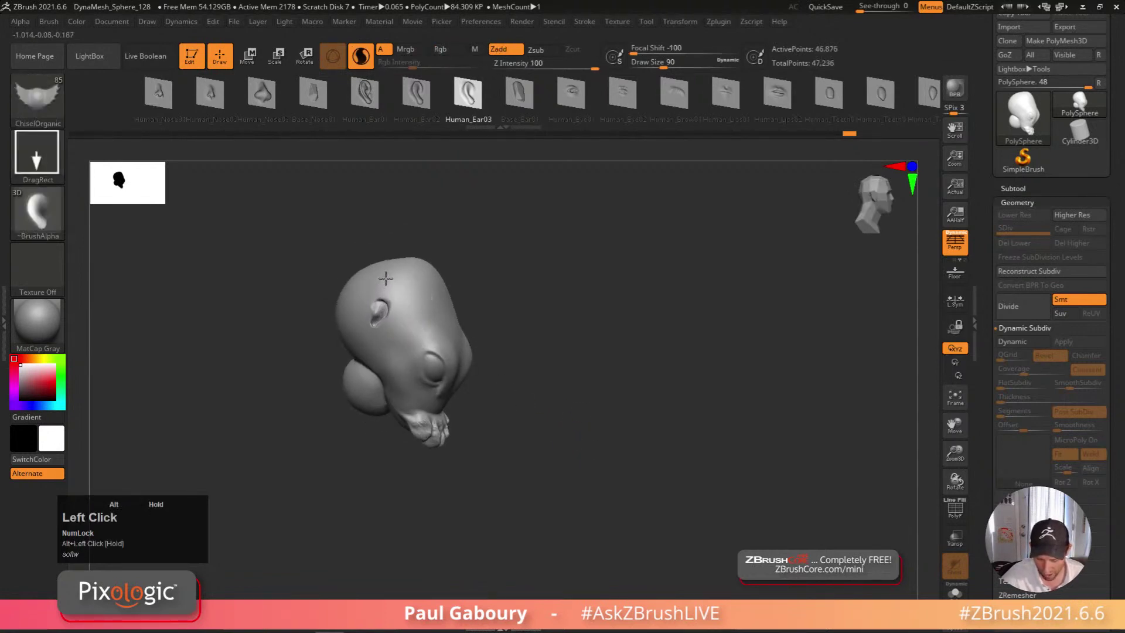
pyautogui.moveTo(557, 460)
pyautogui.mouseDown(button='right')
pyautogui.moveTo(482, 455)
pyautogui.moveTo(446, 398)
pyautogui.mouseUp(button='right')
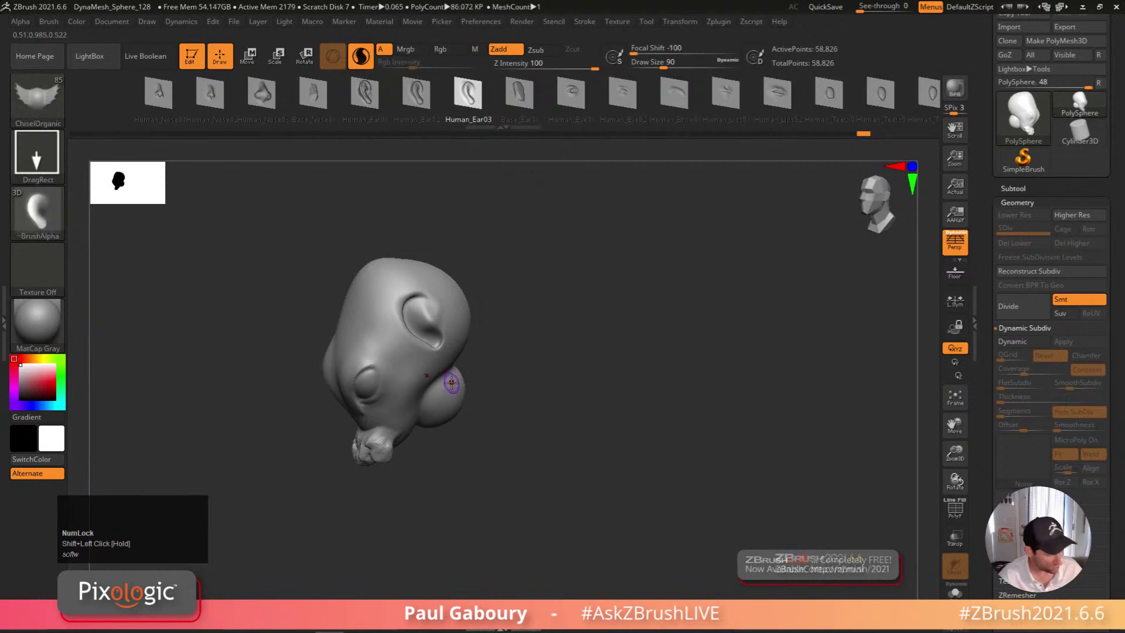
# Work the inside of the recessed ear with the DamStandard brush and smooth around its rim
pyautogui.press('b')
pyautogui.press('d')
pyautogui.press('s')
pyautogui.moveTo(407, 309); pyautogui.dragTo(434, 305, button='right')
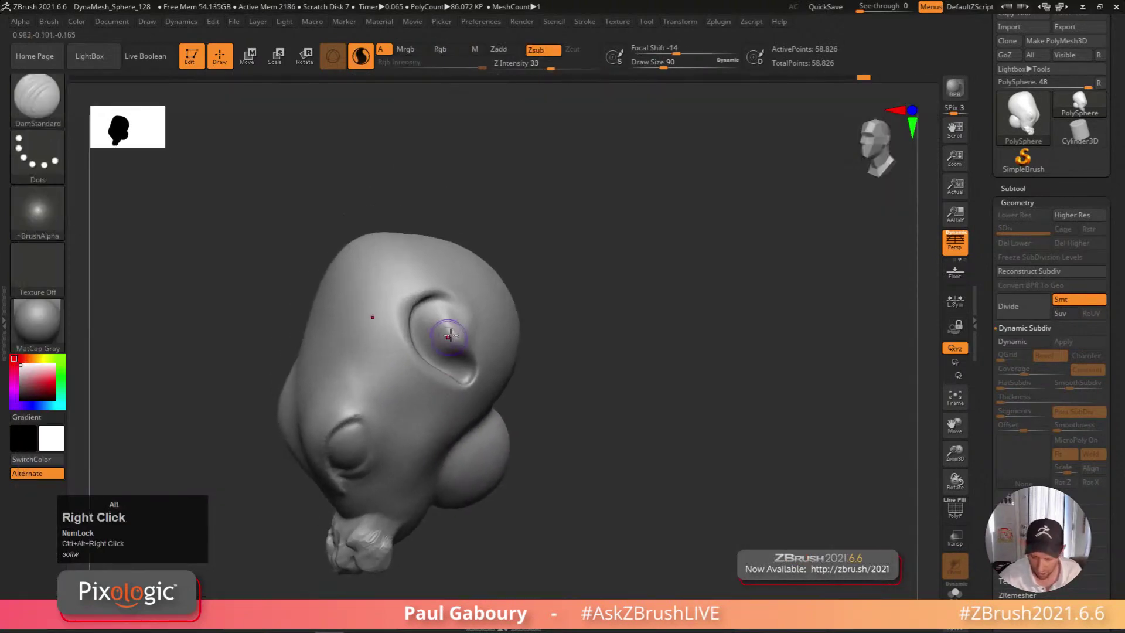
pyautogui.moveTo(449, 328)
pyautogui.mouseDown()
pyautogui.moveTo(423, 306)
pyautogui.moveTo(447, 294)
pyautogui.mouseUp()
pyautogui.keyDown('shift'); pyautogui.moveTo(396, 321); pyautogui.dragTo(430, 379); pyautogui.keyUp('shift')
pyautogui.moveTo(474, 380)
pyautogui.keyDown('shift'); pyautogui.mouseDown()
pyautogui.moveTo(434, 296)
pyautogui.moveTo(463, 351)
pyautogui.moveTo(451, 303)
pyautogui.moveTo(441, 328)
pyautogui.moveTo(450, 317)
pyautogui.moveTo(460, 343)
pyautogui.moveTo(454, 330)
pyautogui.moveTo(451, 339)
pyautogui.moveTo(465, 336)
pyautogui.mouseUp(); pyautogui.keyUp('shift')
# Build up the inner form of the ear with the ClayBuildup brush and smooth its surroundings
pyautogui.press('b')
pyautogui.press('c')
pyautogui.press('b')
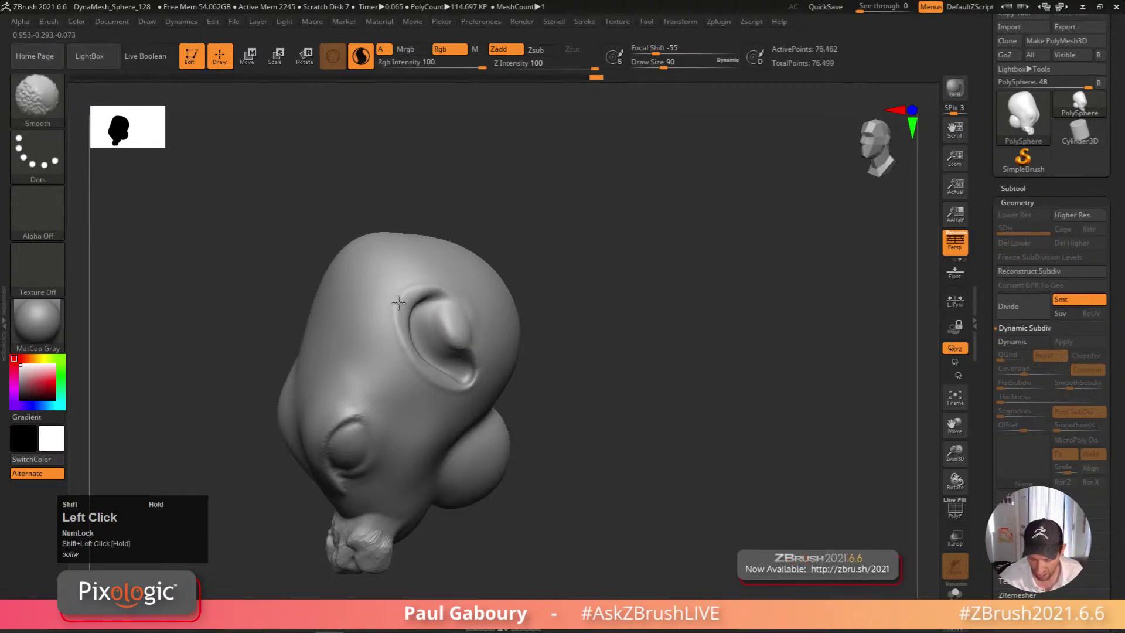
pyautogui.keyDown('ctrl'); pyautogui.moveTo(555, 411); pyautogui.dragTo(592, 398, button='right'); pyautogui.keyUp('ctrl')
pyautogui.click(615, 542)
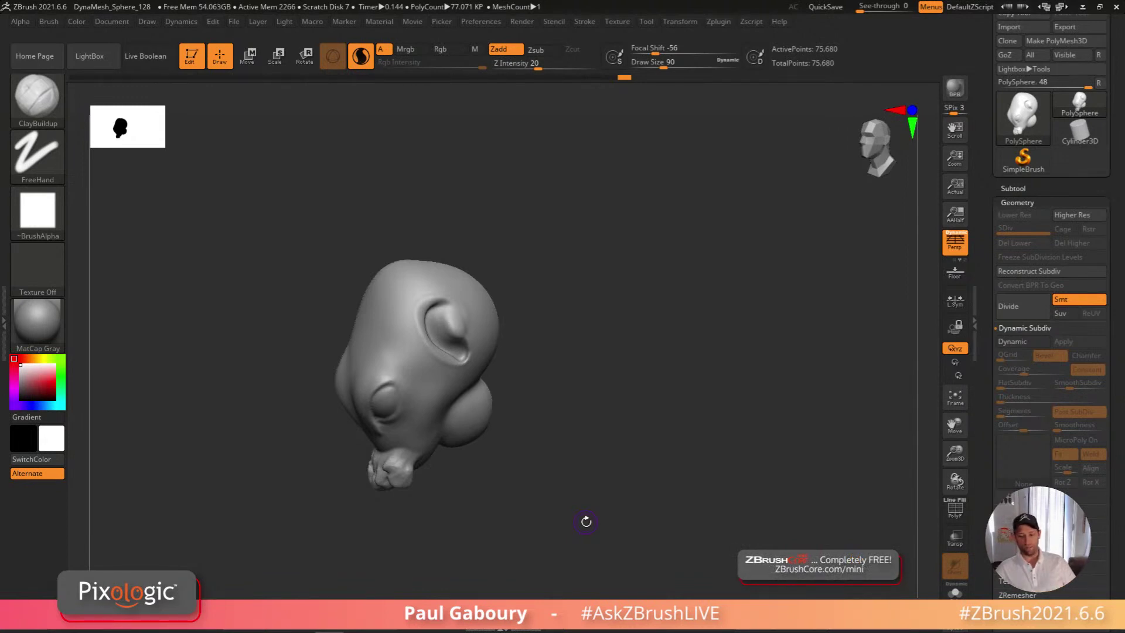
pyautogui.moveTo(507, 448); pyautogui.dragTo(616, 427, button='right')
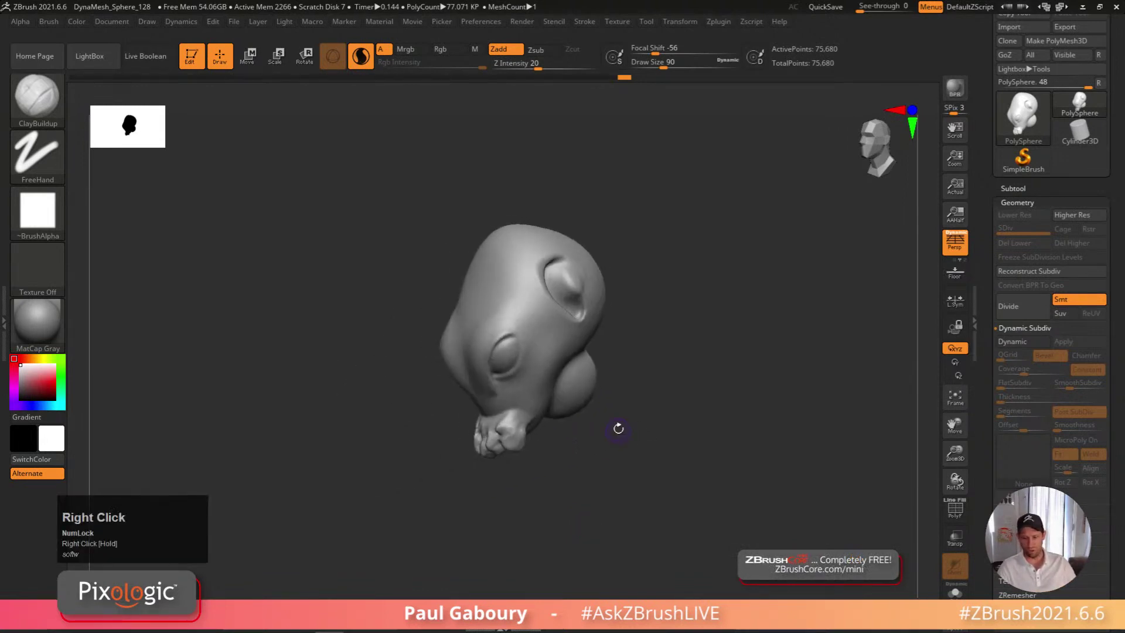
# Step the undo history back to the head before the rough teeth and ear stamps were added
pyautogui.hotkey('ctrl', 'z')
pyautogui.hotkey('ctrl', 'shift', 'z')
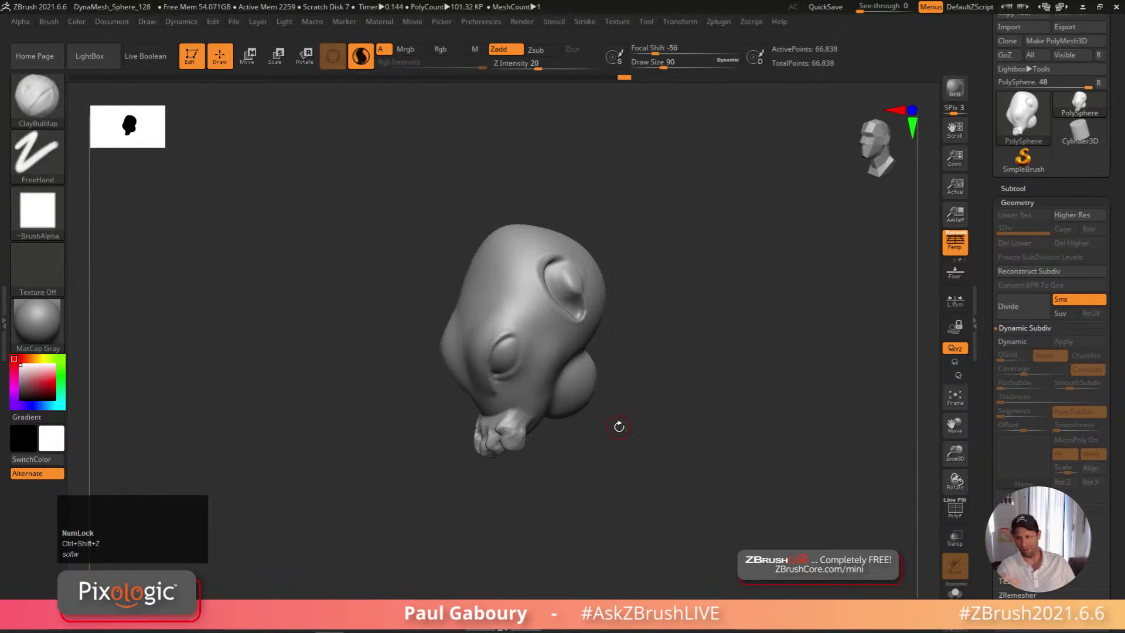
pyautogui.moveTo(624, 79)
pyautogui.mouseDown()
pyautogui.moveTo(415, 82)
pyautogui.moveTo(453, 82)
pyautogui.moveTo(441, 79)
pyautogui.mouseUp()
pyautogui.moveTo(610, 440)
pyautogui.mouseDown(button='right')
pyautogui.moveTo(630, 477)
pyautogui.moveTo(604, 494)
pyautogui.moveTo(617, 454)
pyautogui.moveTo(614, 485)
pyautogui.mouseUp(button='right')
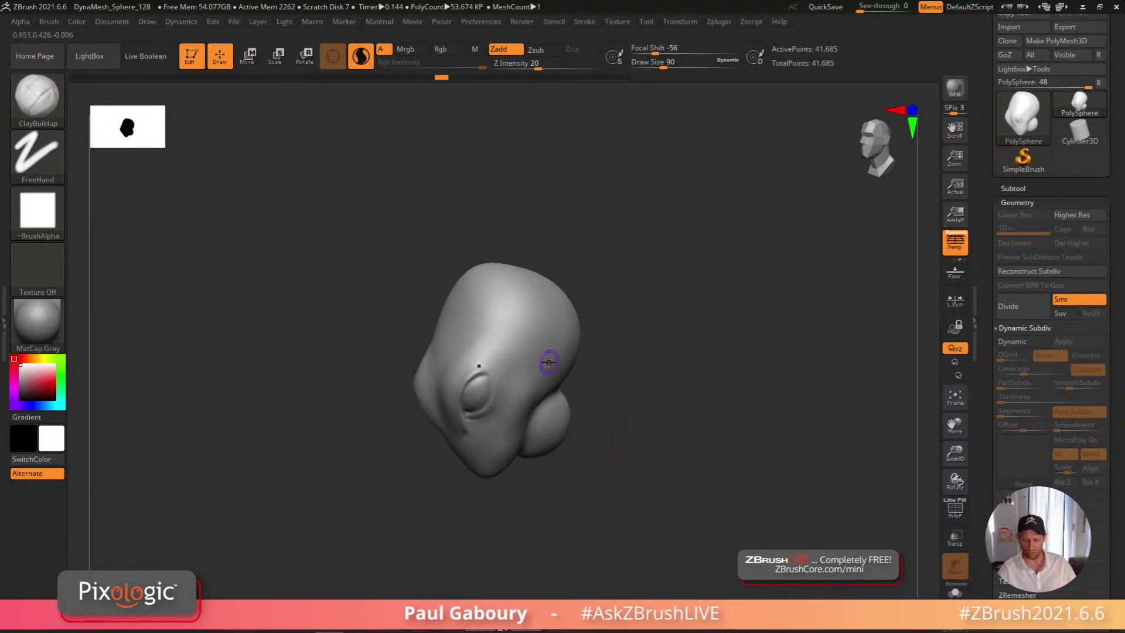
pyautogui.moveTo(597, 505); pyautogui.dragTo(584, 482, button='right')
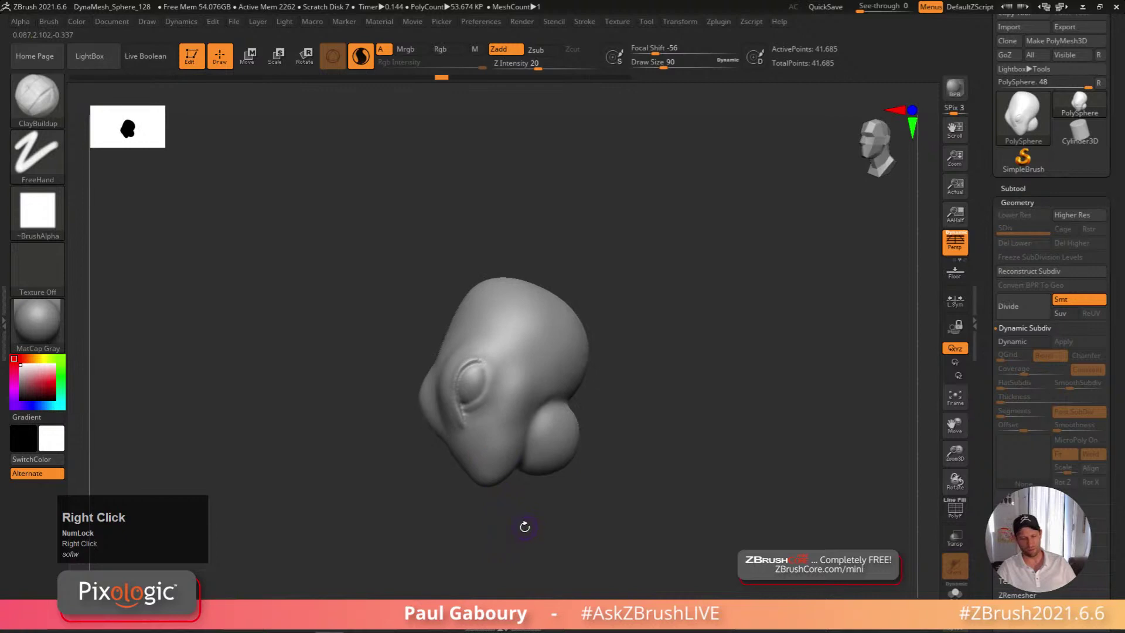
pyautogui.moveTo(524, 527); pyautogui.dragTo(540, 477, button='right')
# Look at the ChiselCreature shapes, and switch to the Chisel3D brush with the Mouth02 shape
pyautogui.press('b')
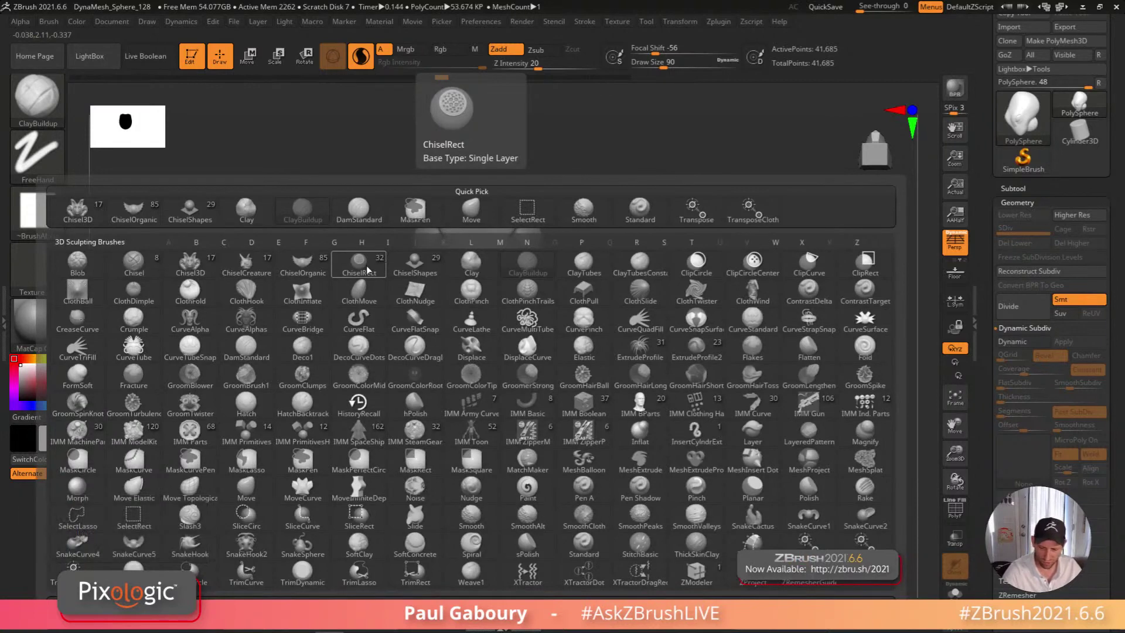
pyautogui.click(247, 264)
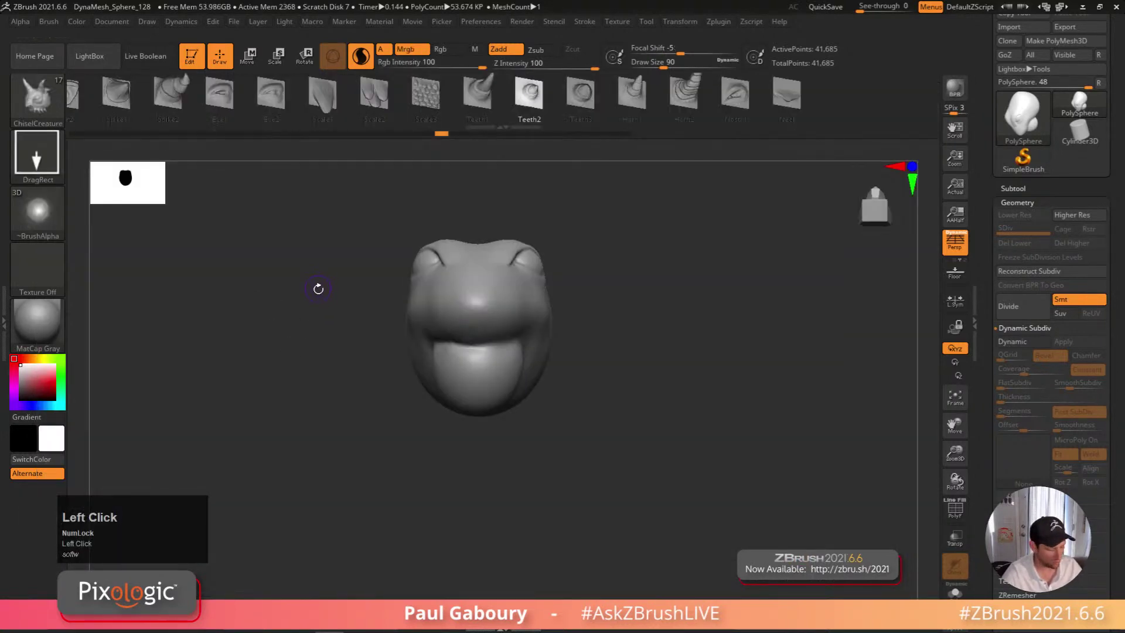
pyautogui.press('b')
pyautogui.click(404, 112)
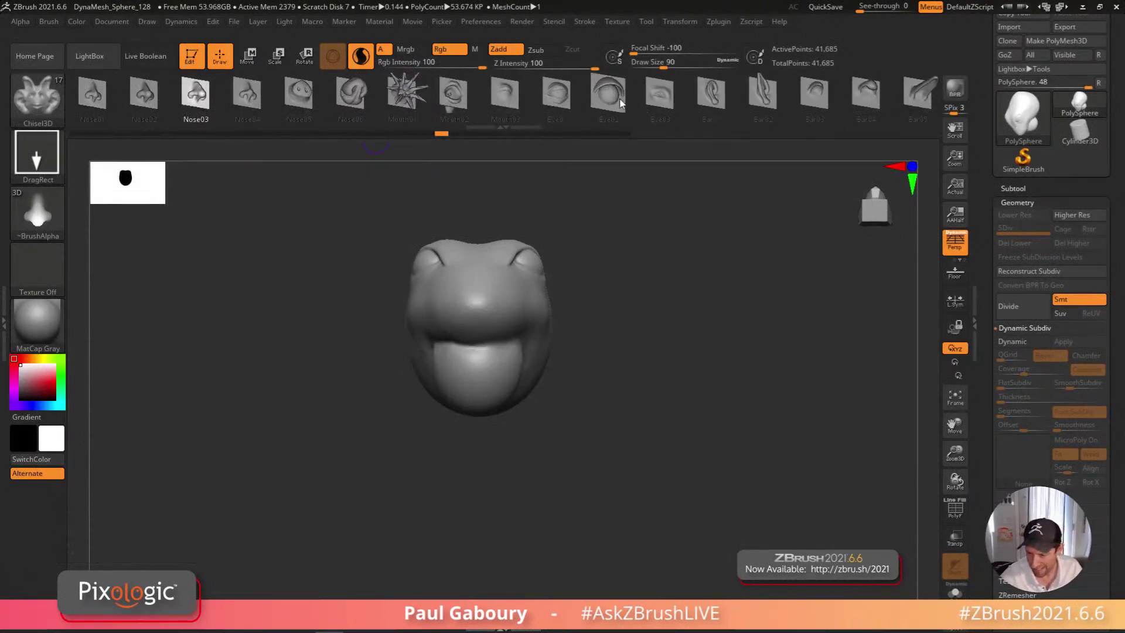
pyautogui.click(560, 97)
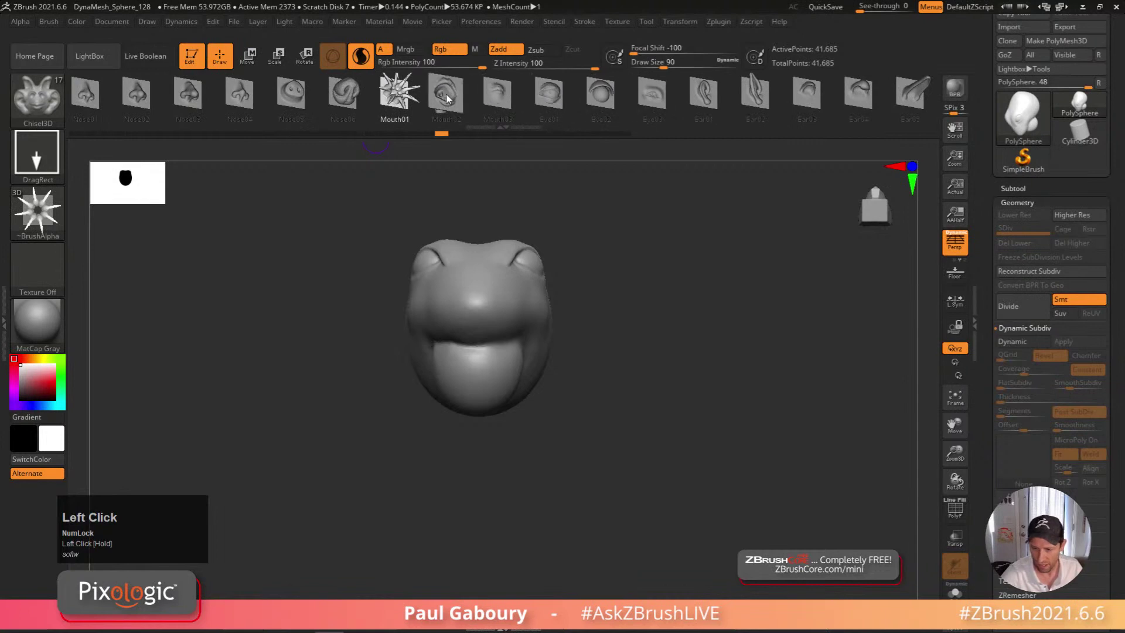
pyautogui.click(446, 94)
# Turn off X symmetry, try Mouth02 stamps on the front of the face, and undo them
pyautogui.moveTo(478, 317); pyautogui.dragTo(477, 322, button='right')
pyautogui.press('x')
pyautogui.moveTo(477, 300); pyautogui.dragTo(481, 375)
pyautogui.click(482, 419)
pyautogui.moveTo(482, 420); pyautogui.dragTo(622, 396, button='right')
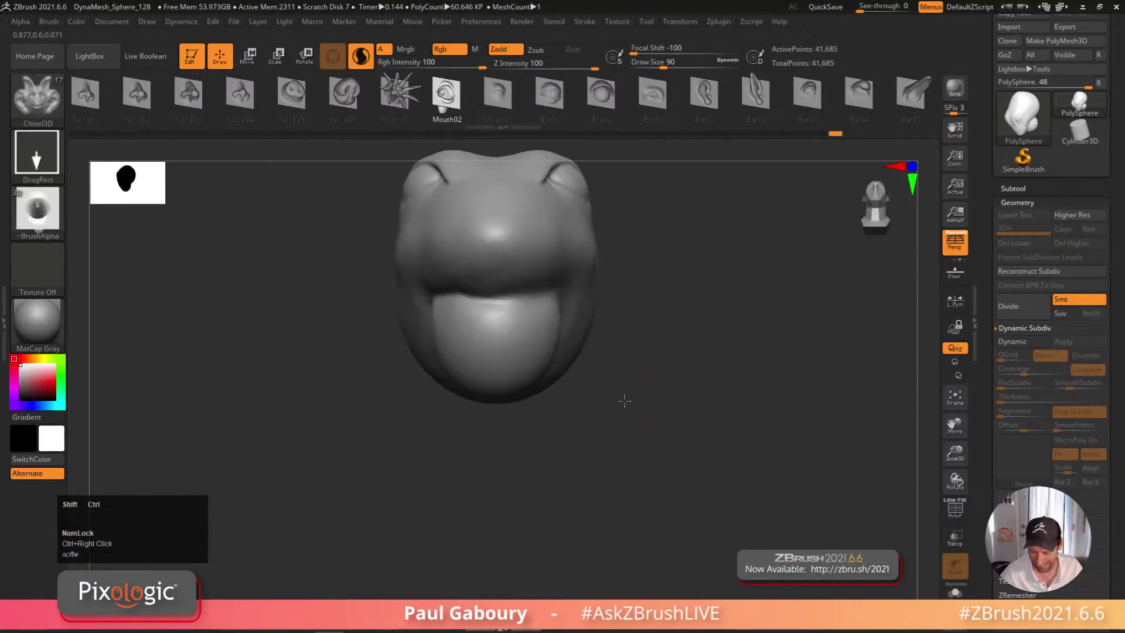
pyautogui.moveTo(494, 248); pyautogui.dragTo(495, 290)
pyautogui.moveTo(496, 290)
pyautogui.keyDown('ctrl'); pyautogui.mouseDown(button='right')
pyautogui.moveTo(632, 364)
pyautogui.moveTo(603, 369)
pyautogui.moveTo(586, 469)
pyautogui.moveTo(655, 434)
pyautogui.moveTo(602, 452)
pyautogui.moveTo(557, 406)
pyautogui.mouseUp(button='right'); pyautogui.keyUp('ctrl')
pyautogui.press('shift')
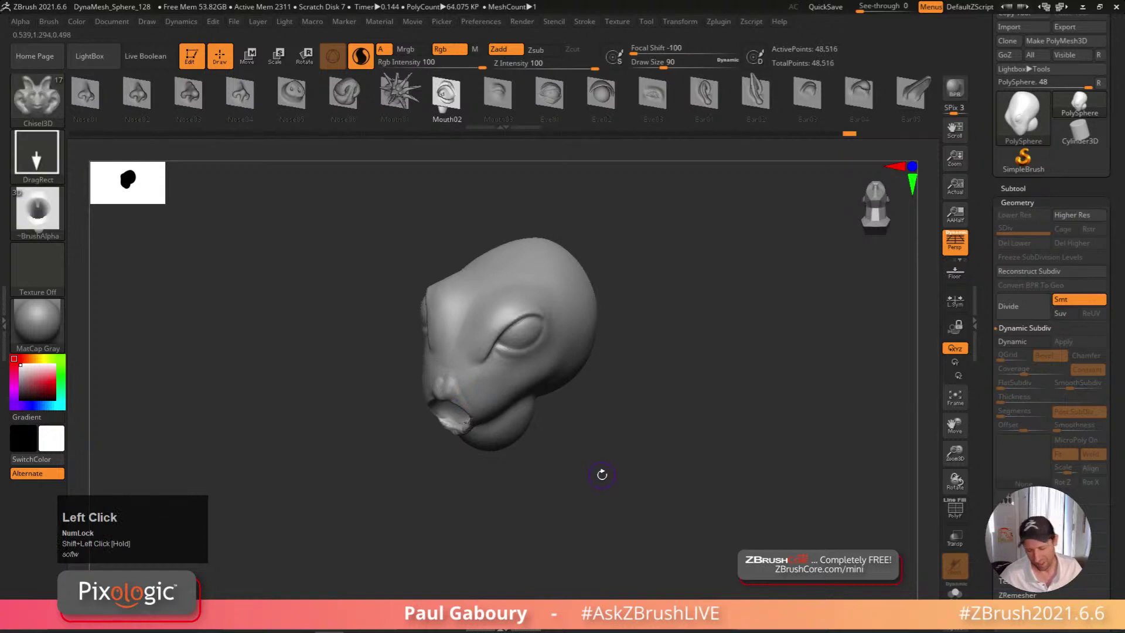
pyautogui.hotkey('ctrl', 'z')
pyautogui.moveTo(603, 448)
pyautogui.mouseDown(button='right')
pyautogui.moveTo(592, 490)
pyautogui.moveTo(596, 480)
pyautogui.mouseUp(button='right')
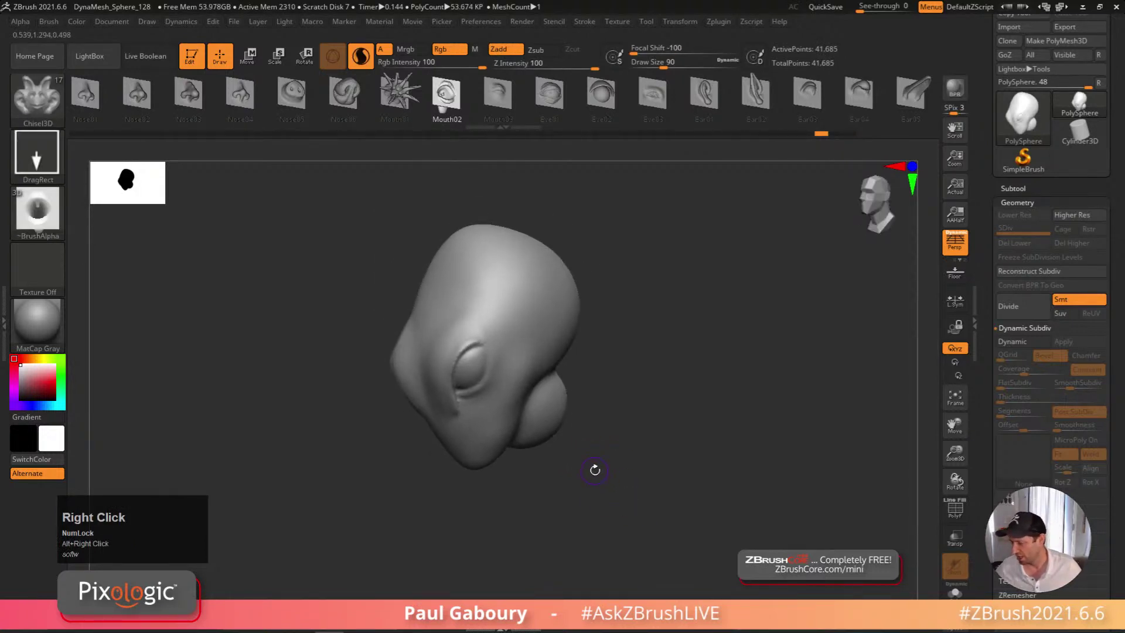
# Save the alien head project under a new file name
pyautogui.moveTo(1113, 152); pyautogui.dragTo(1114, 207)
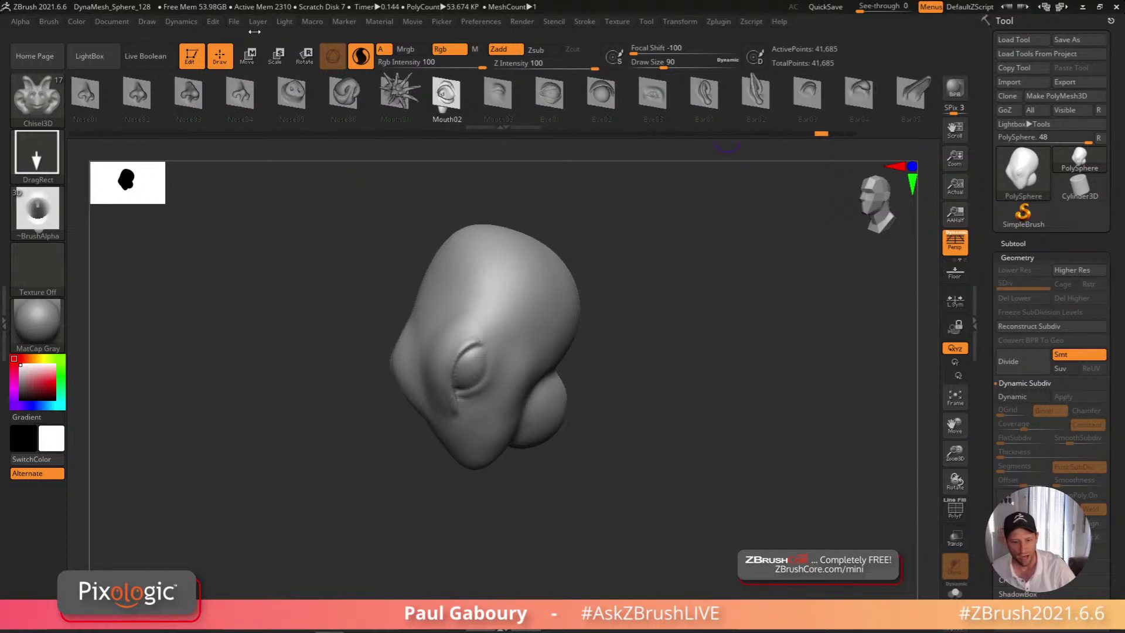
pyautogui.click(236, 21)
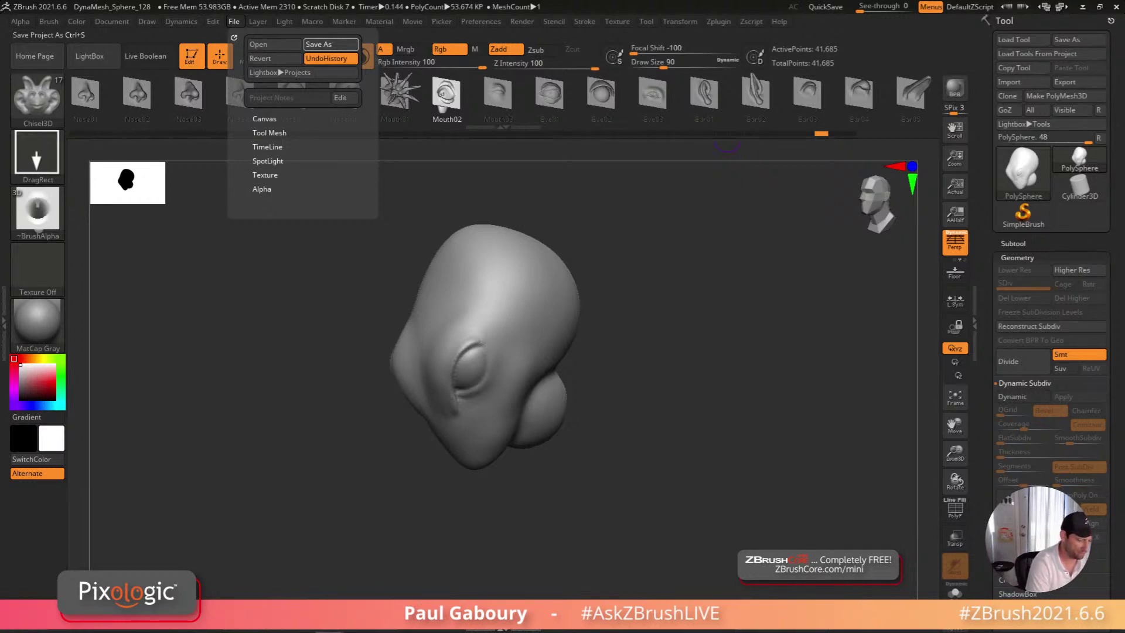
pyautogui.press('shift')
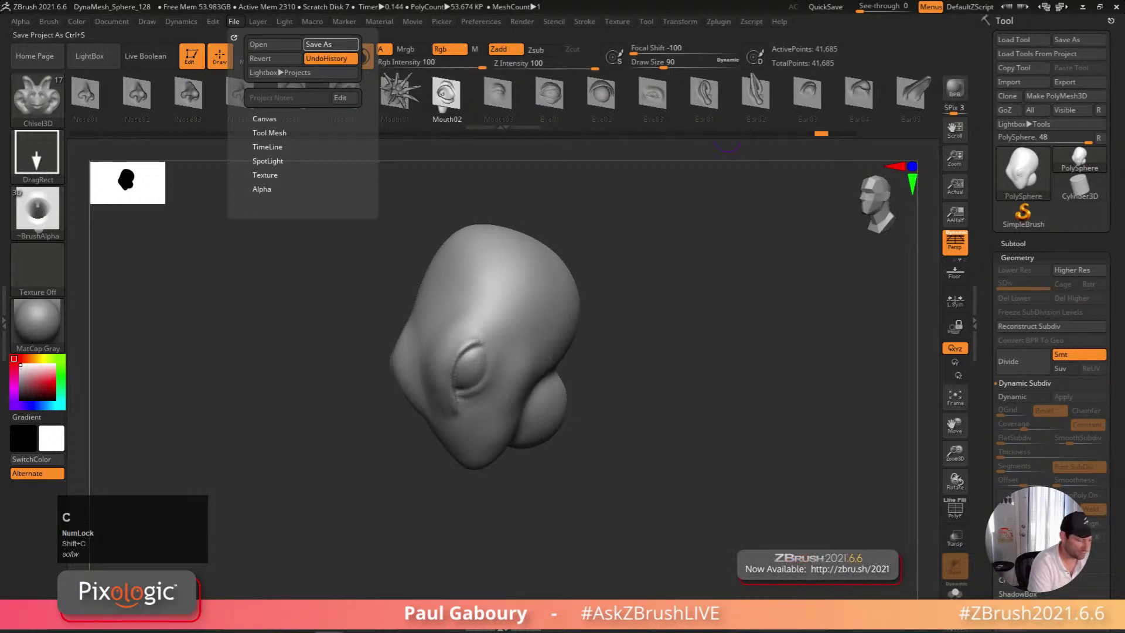
pyautogui.press('shift')
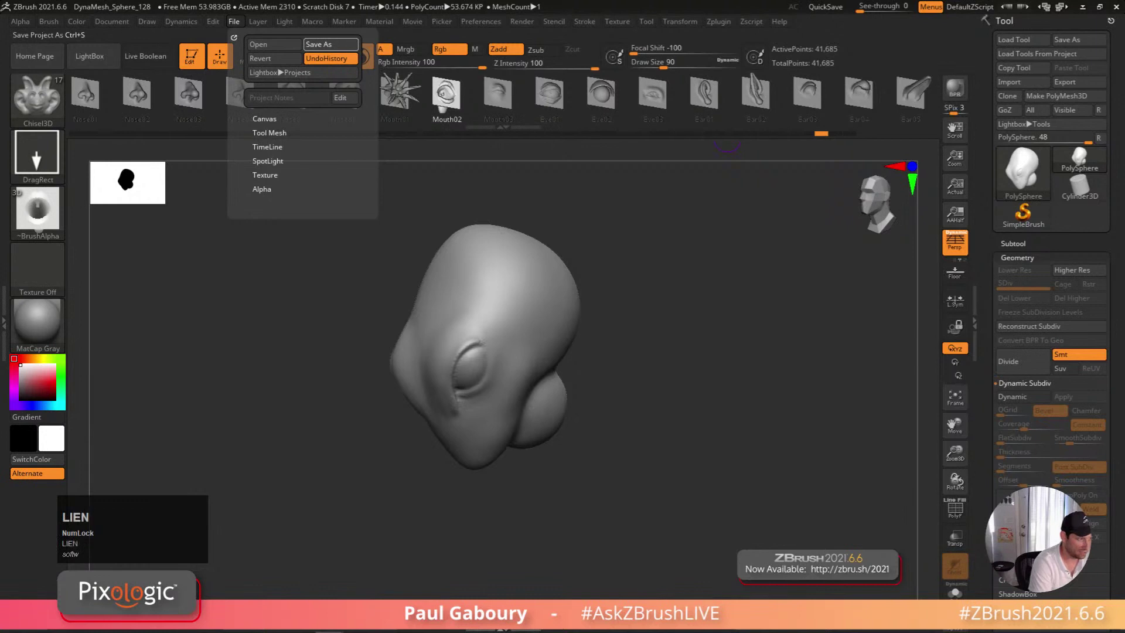
pyautogui.press('Return')
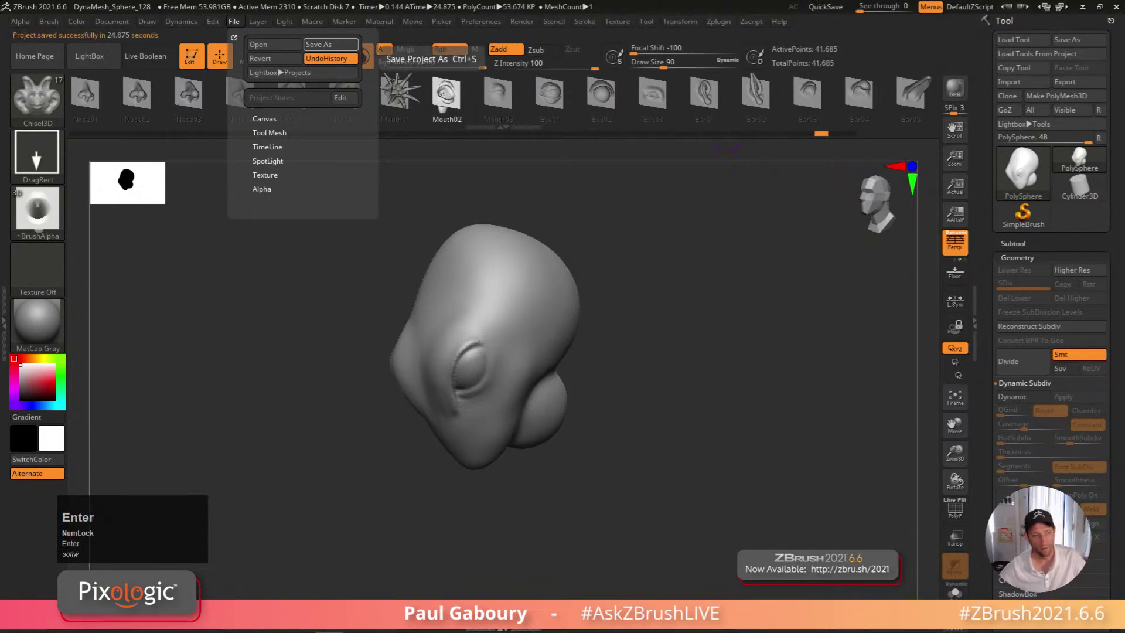
pyautogui.hotkey('alt', 'Tab')
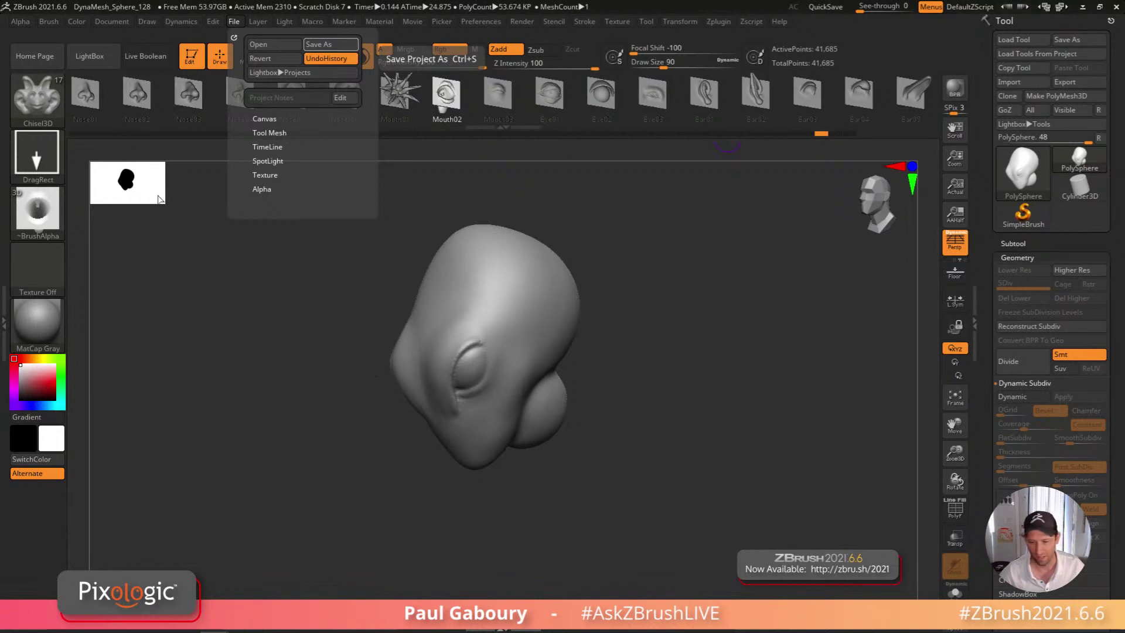
pyautogui.click(340, 44)
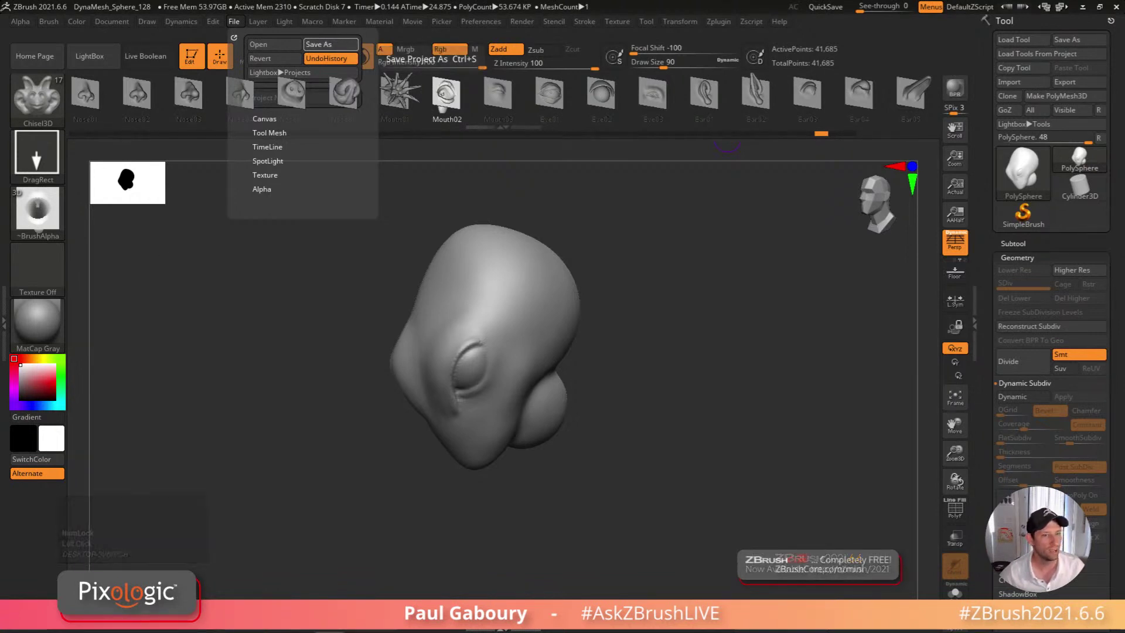
# Switch to the web browser and open zbrushcentral.com
pyautogui.hotkey('alt', 'Tab')
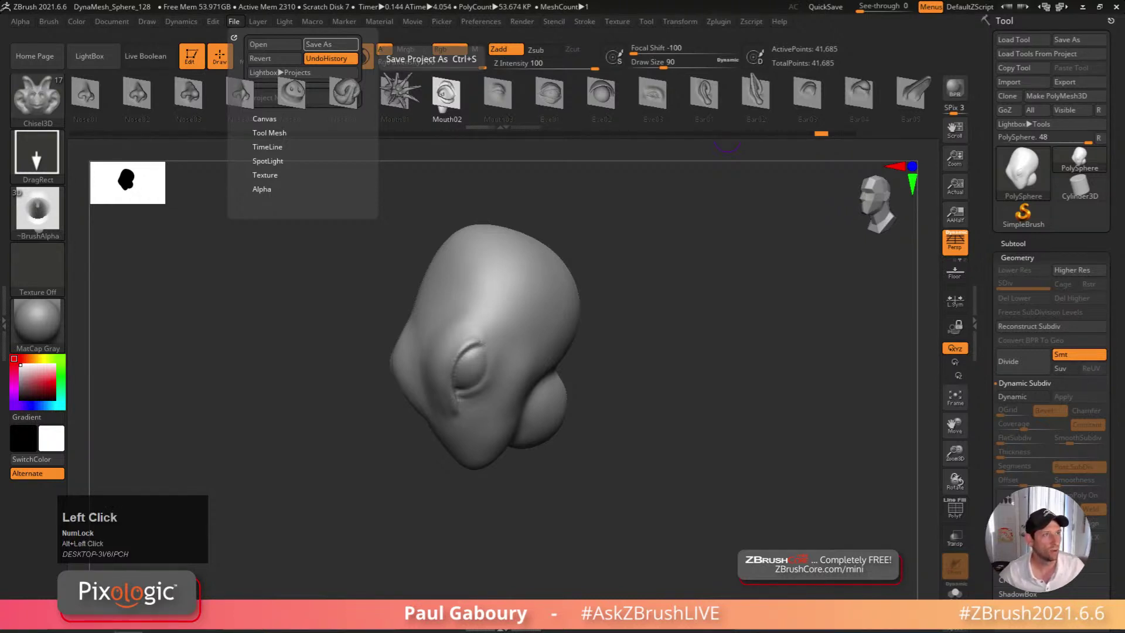
pyautogui.press('z')
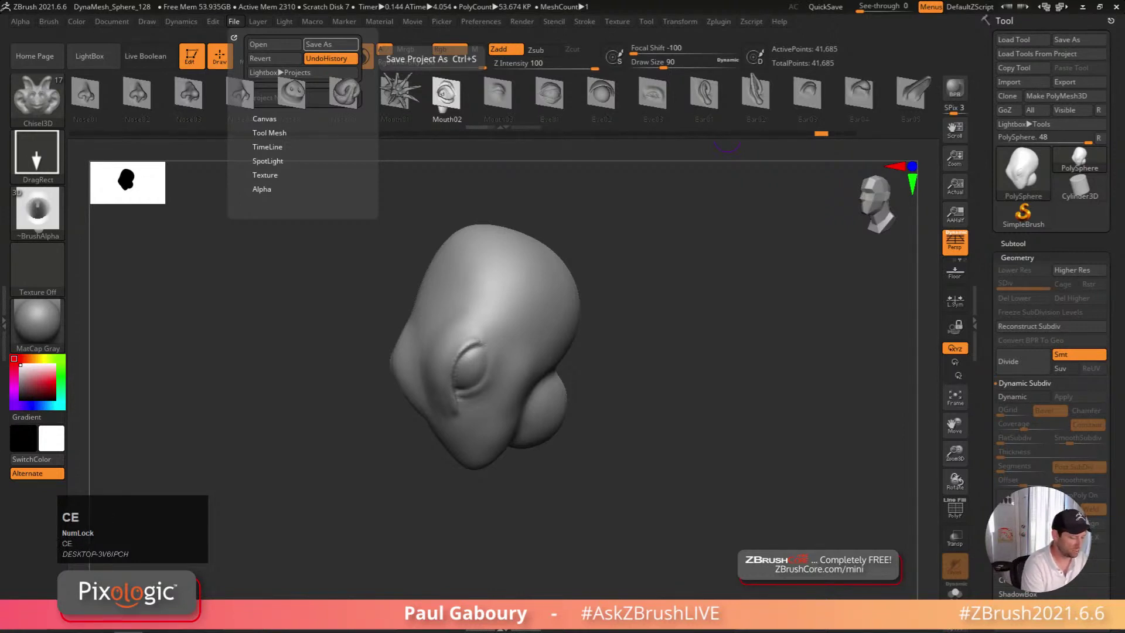
pyautogui.press('Return')
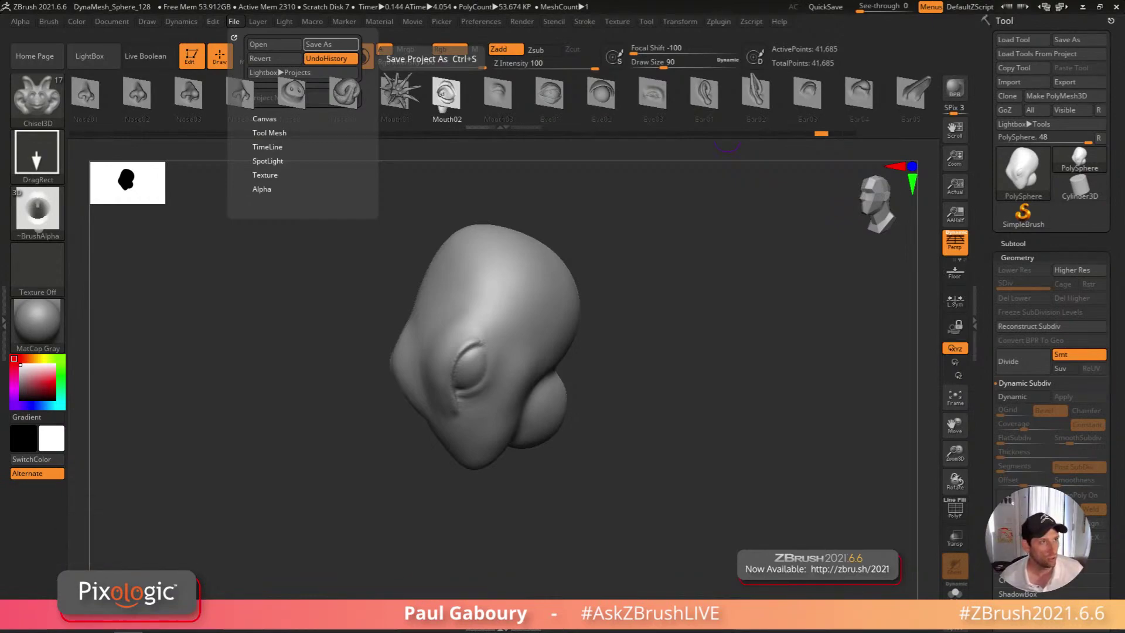
pyautogui.click(94, 621)
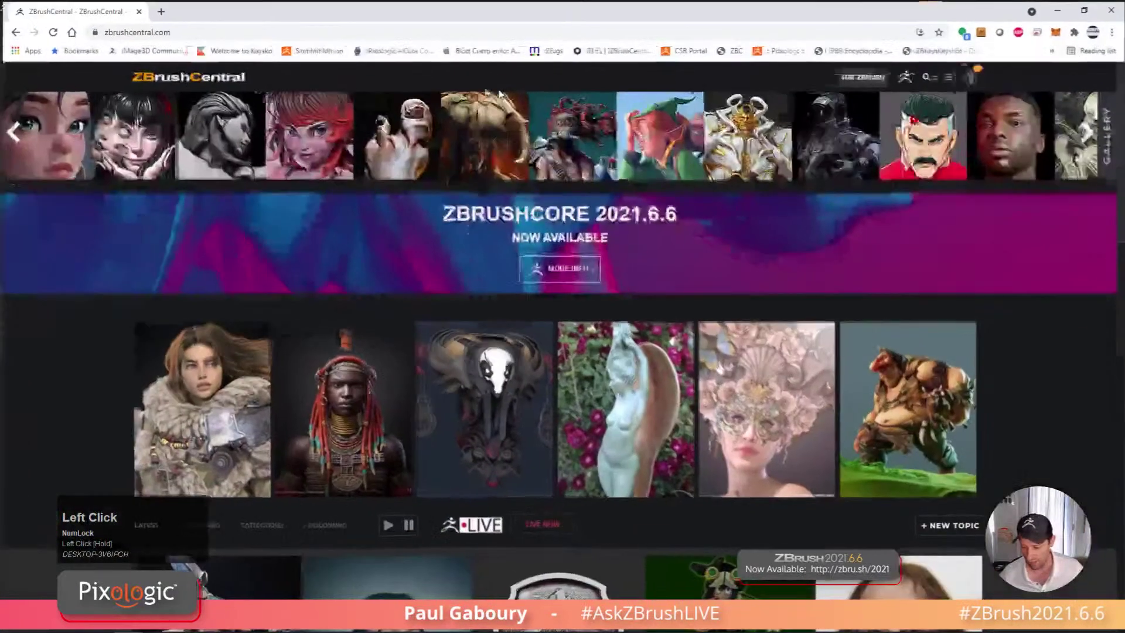
# Browse the ZBrushCentral gallery to find the iMage3D Community Expo topic and open it
pyautogui.scroll(-10, 589, 355)
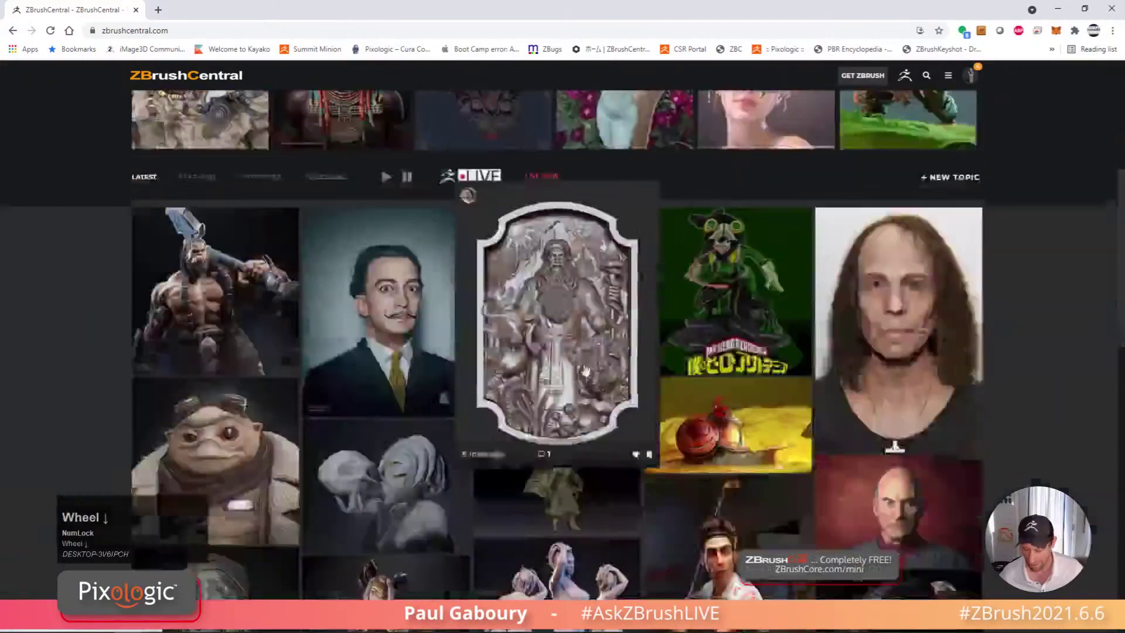
pyautogui.scroll(-5, 589, 364)
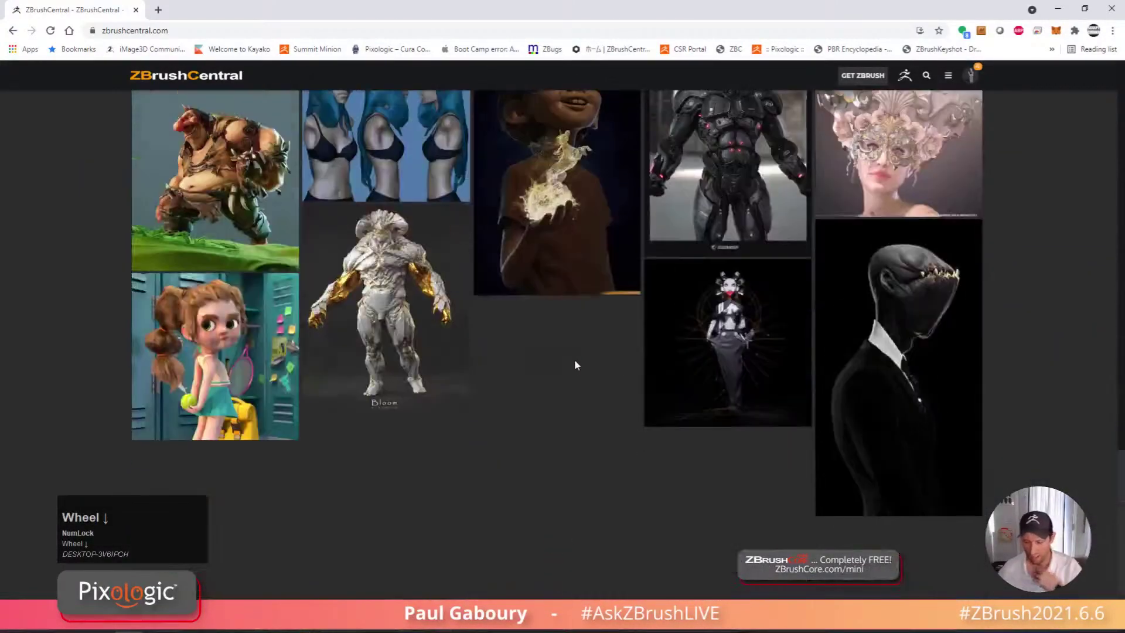
pyautogui.scroll(-5, 577, 362)
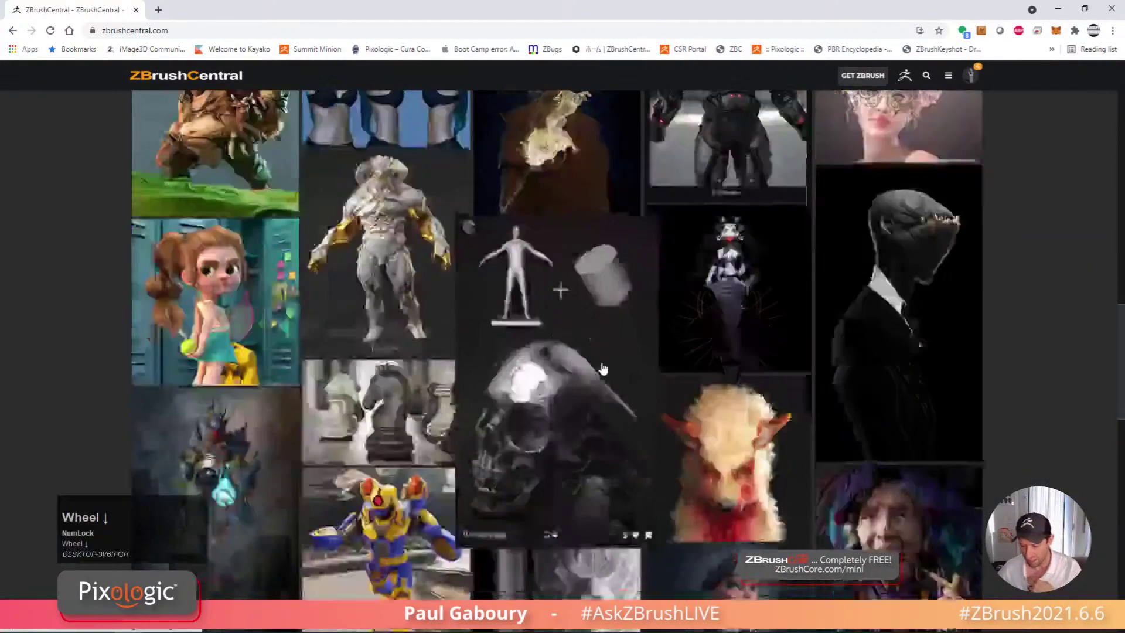
pyautogui.scroll(-8, 598, 371)
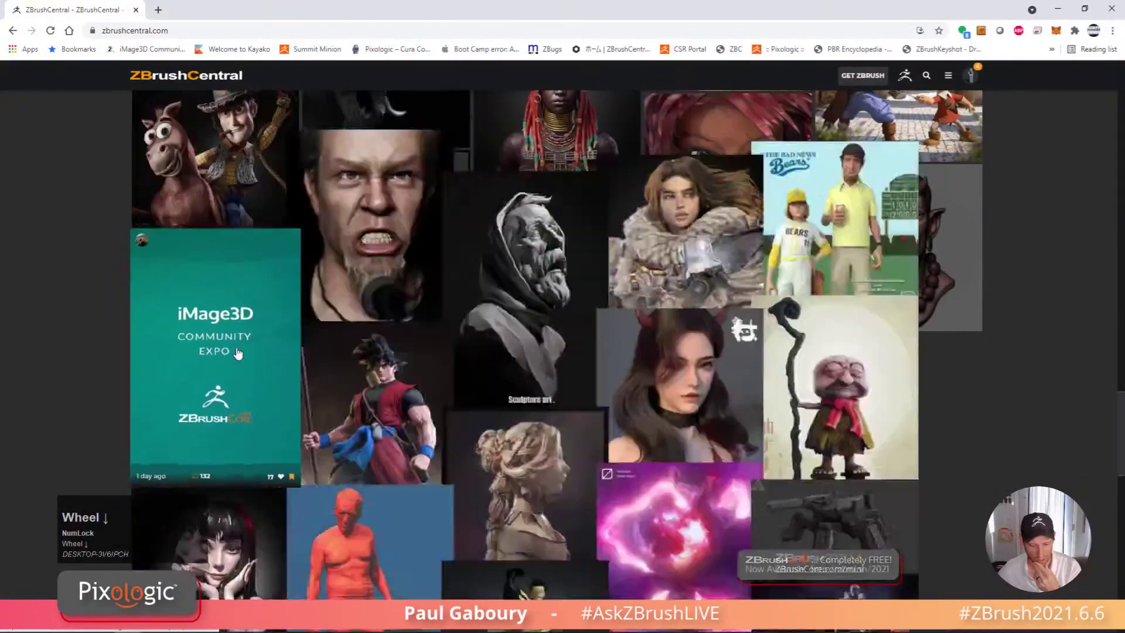
pyautogui.click(238, 352)
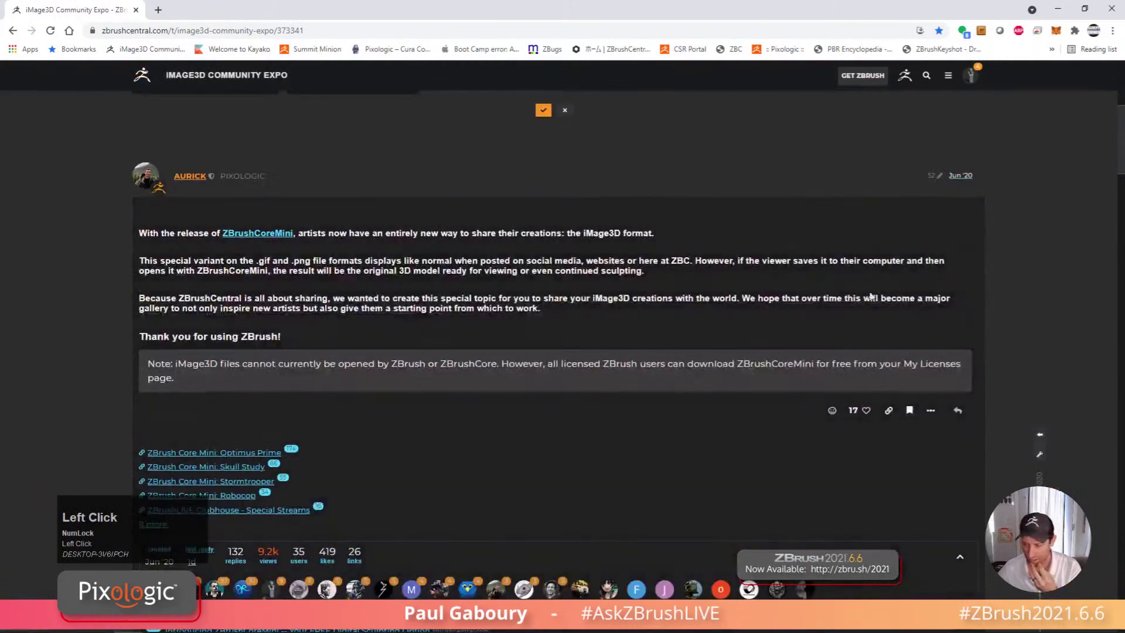
# Start a reply to the iMage3D Community Expo topic with the text "Crazy alien I was working on in my stream."
pyautogui.scroll(-10, 978, 346)
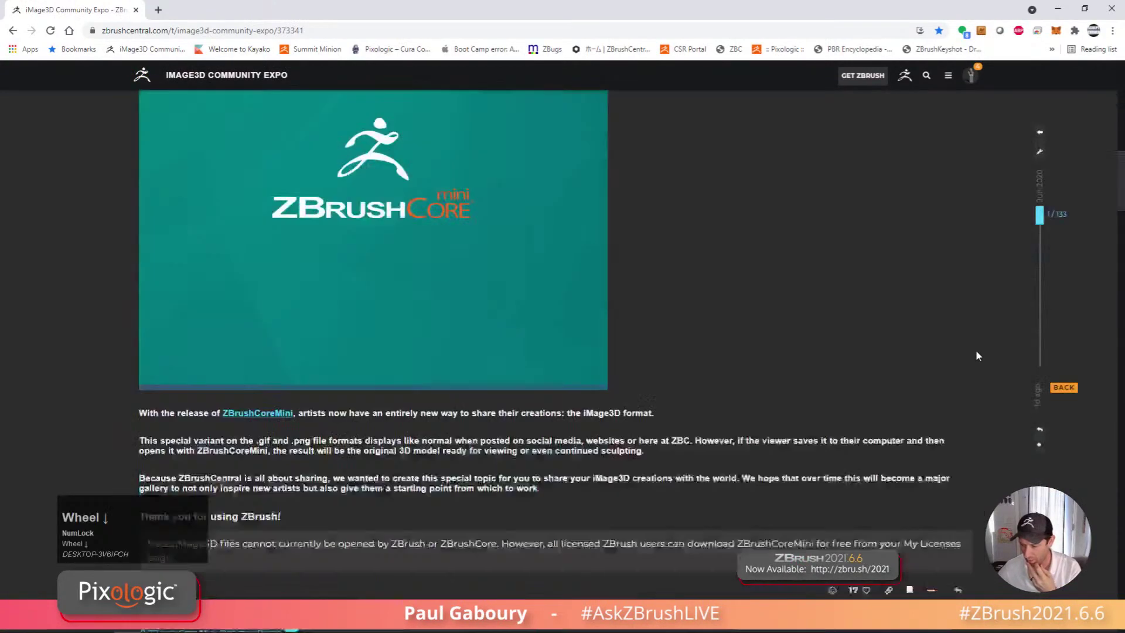
pyautogui.click(1041, 392)
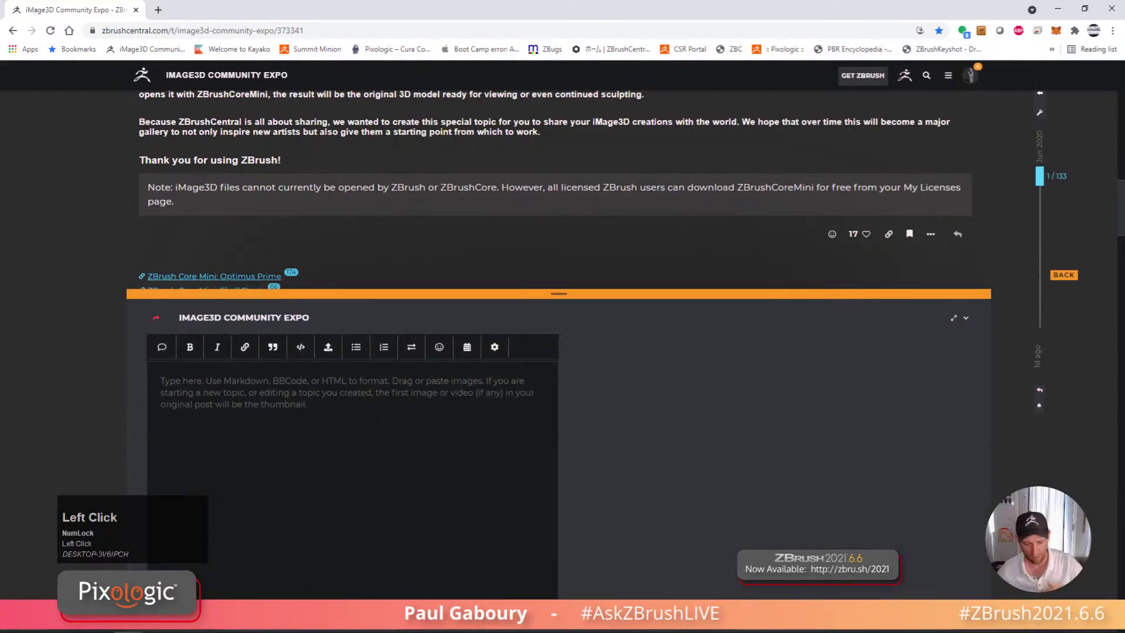
pyautogui.press('Right')
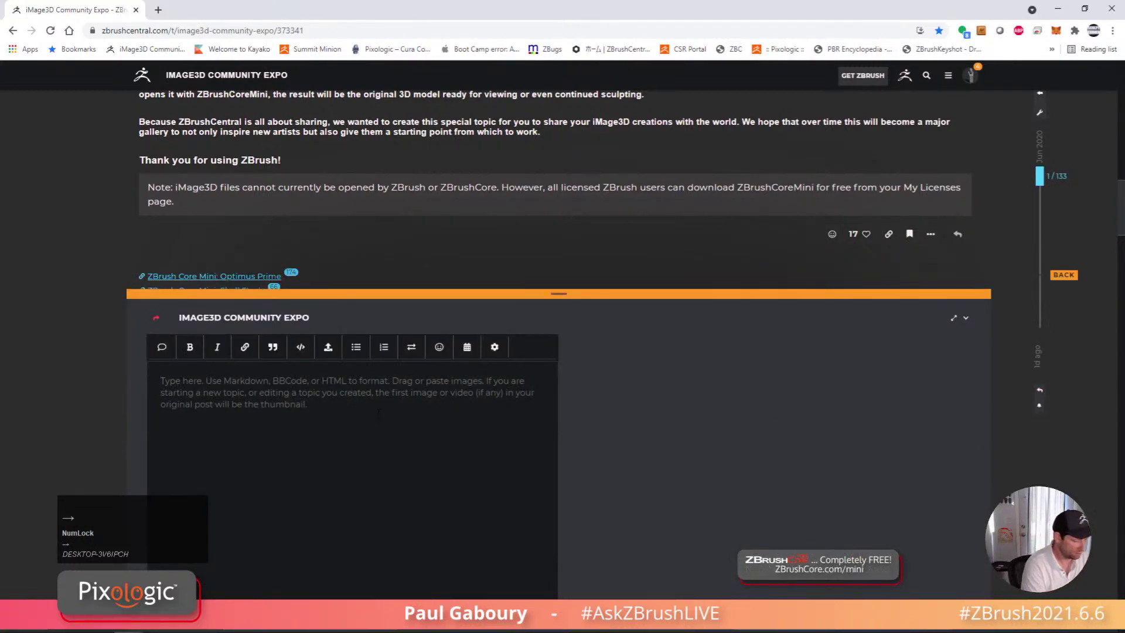
pyautogui.write('Crazxy')
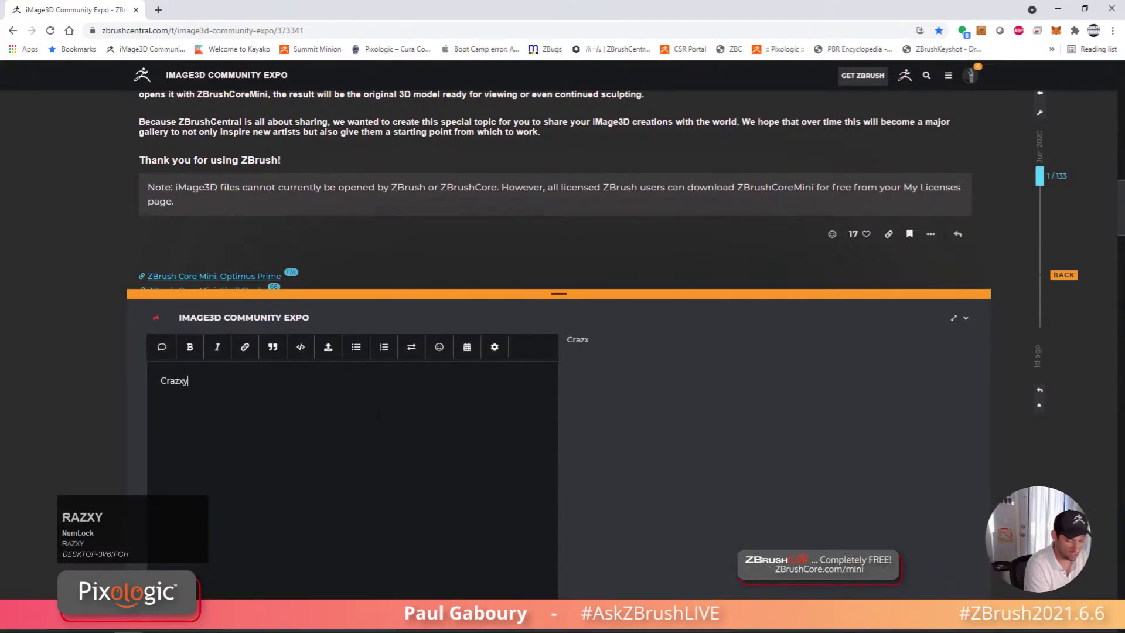
pyautogui.press('BackSpace')
pyautogui.press('BackSpace')
pyautogui.press('BackSpace')
pyautogui.write('y ali')
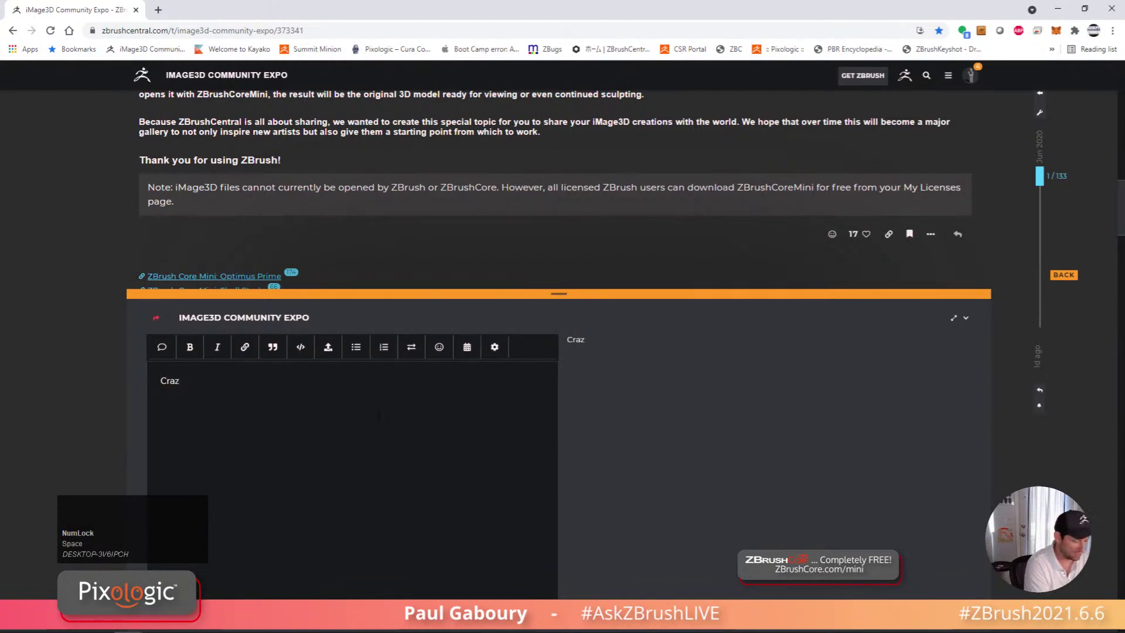
pyautogui.write('en')
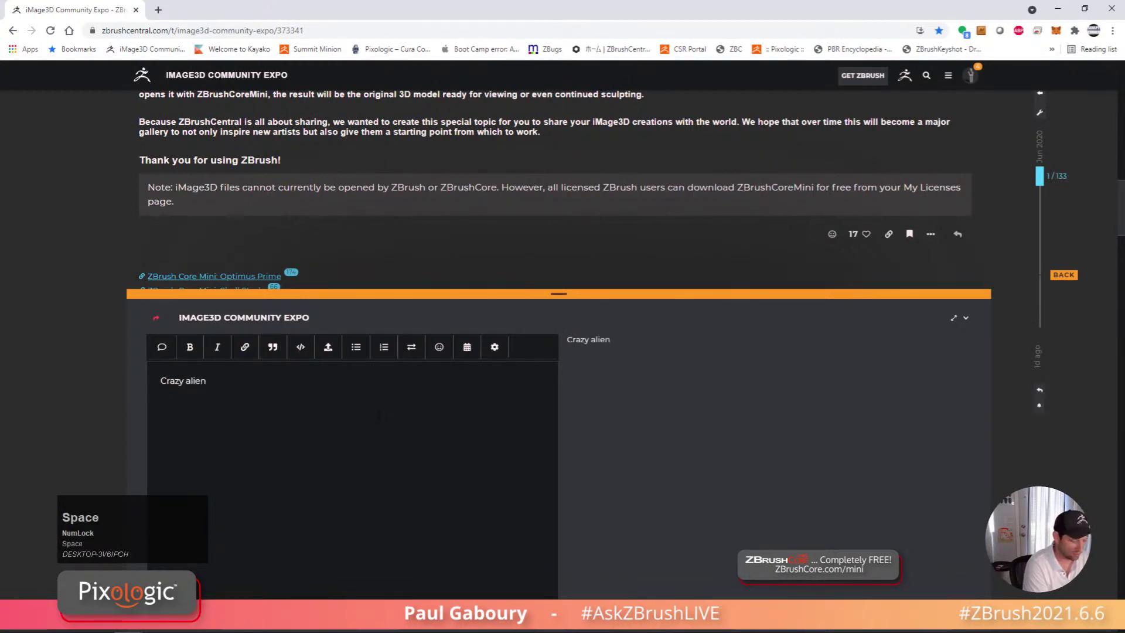
pyautogui.write(' I was')
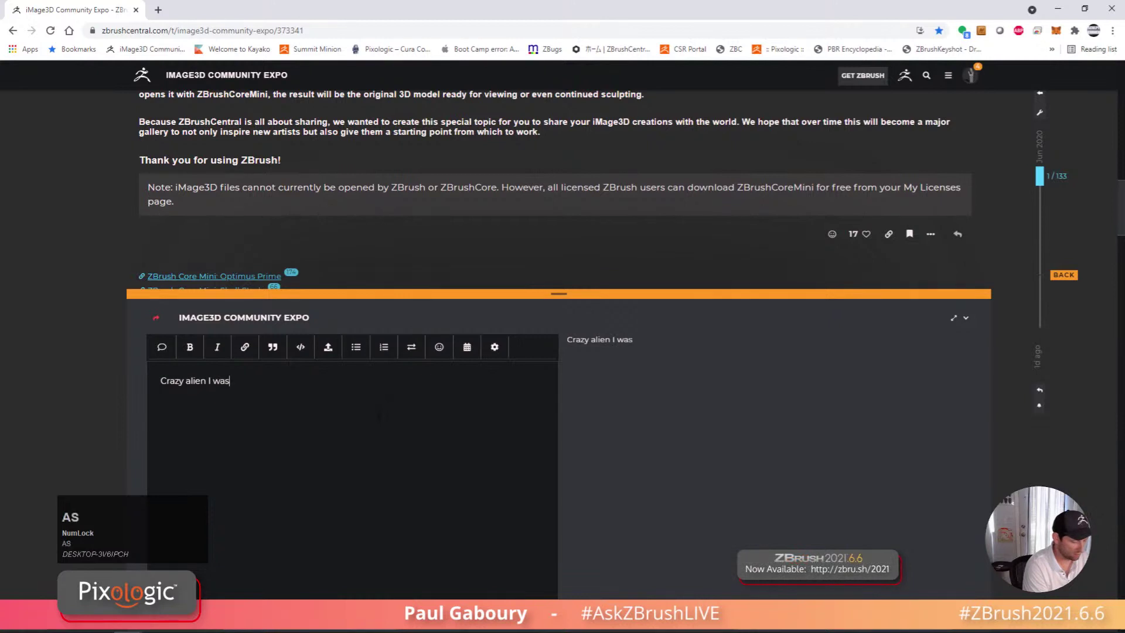
pyautogui.write(' working on h')
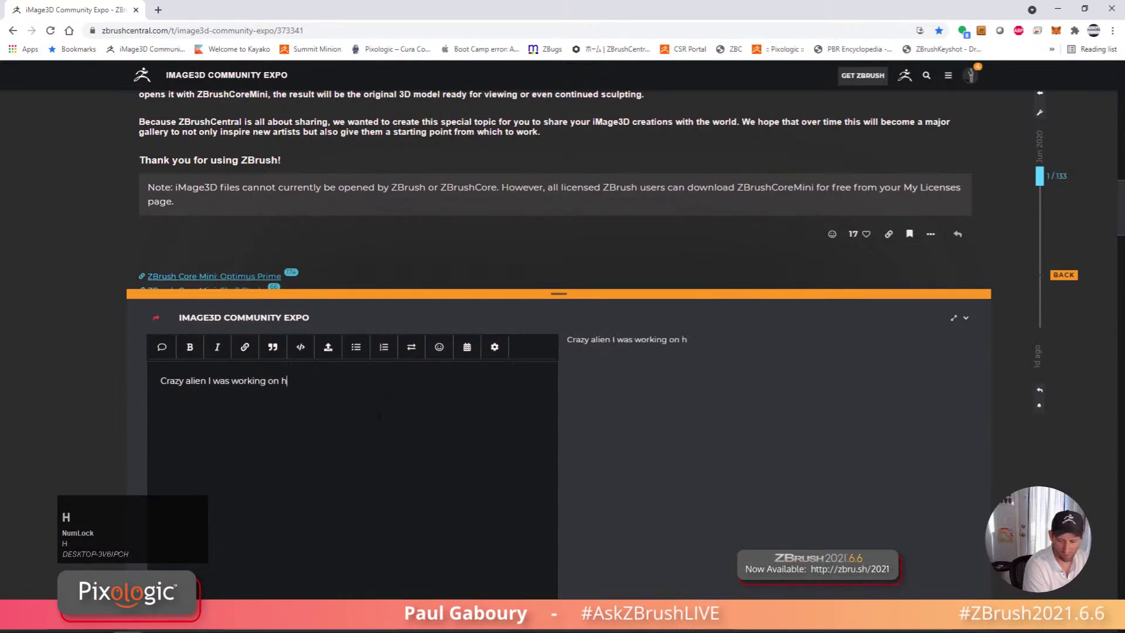
pyautogui.write('in my strea')
pyautogui.press('capslock')
pyautogui.write('M')
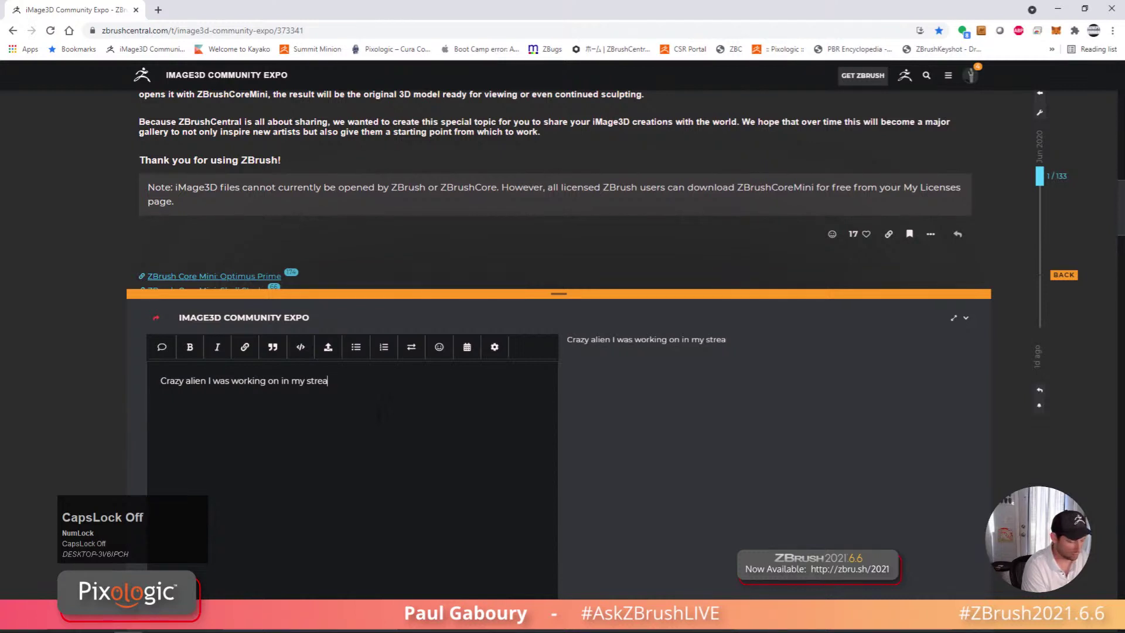
pyautogui.write('m.')
pyautogui.press('Return')
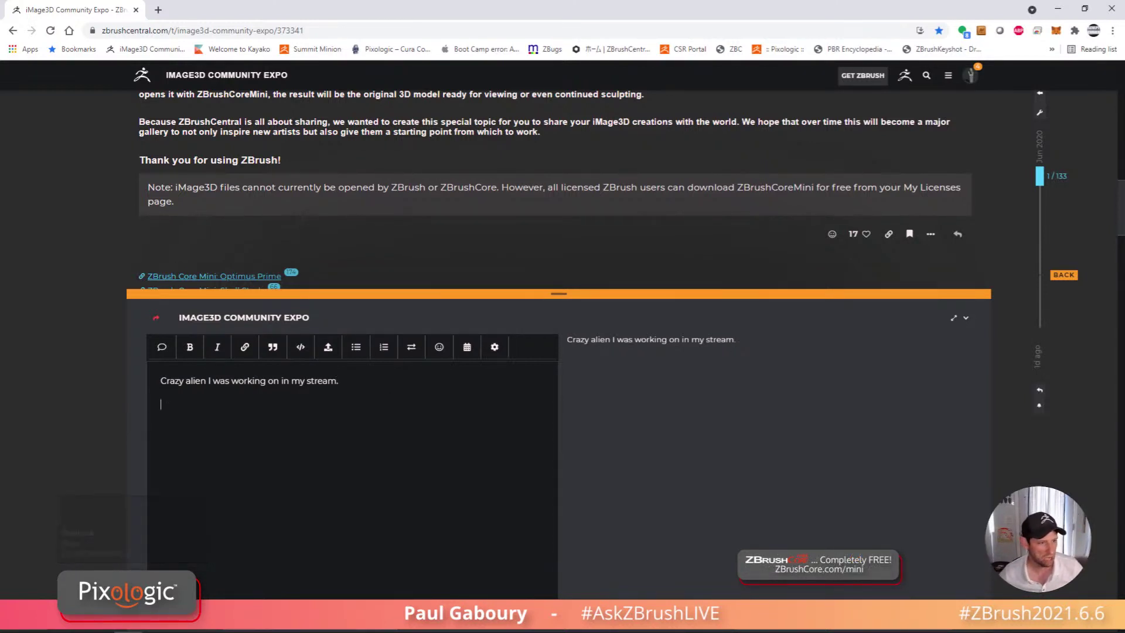
# Attach the alien head GIF from the computer below the reply text and post the reply
pyautogui.click(212, 621)
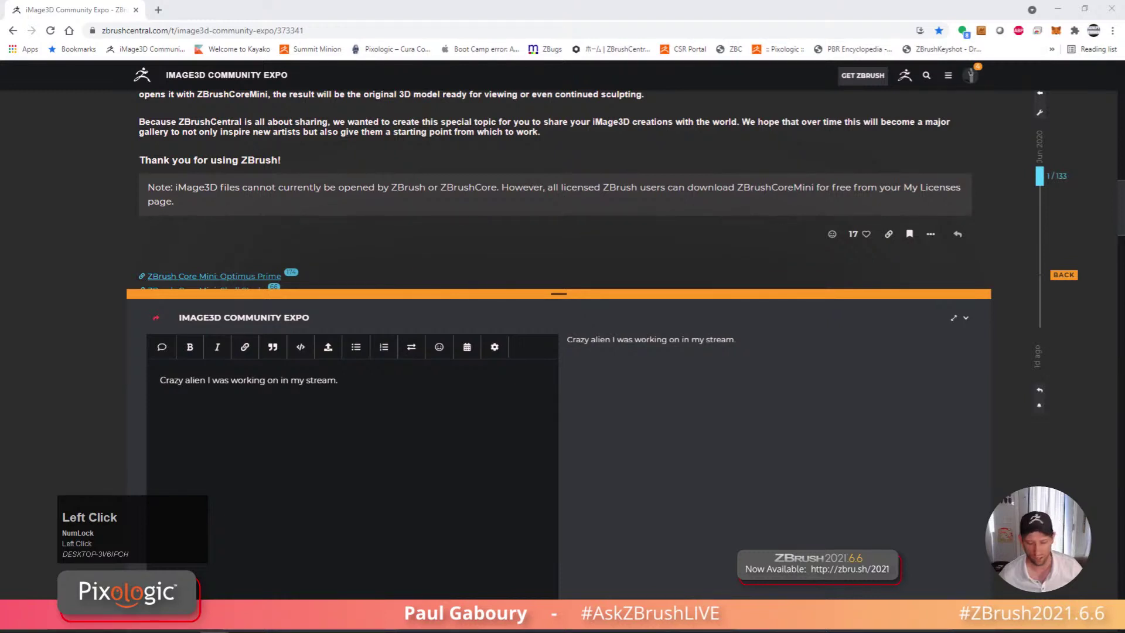
pyautogui.moveTo(268, 492); pyautogui.dragTo(451, 480)
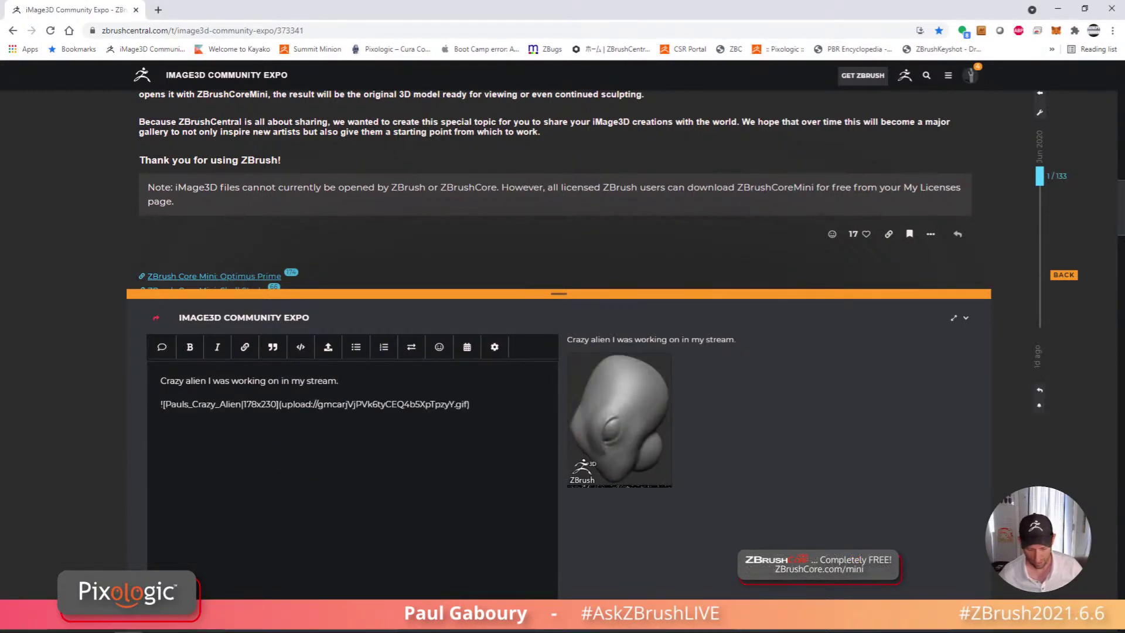
pyautogui.click(170, 613)
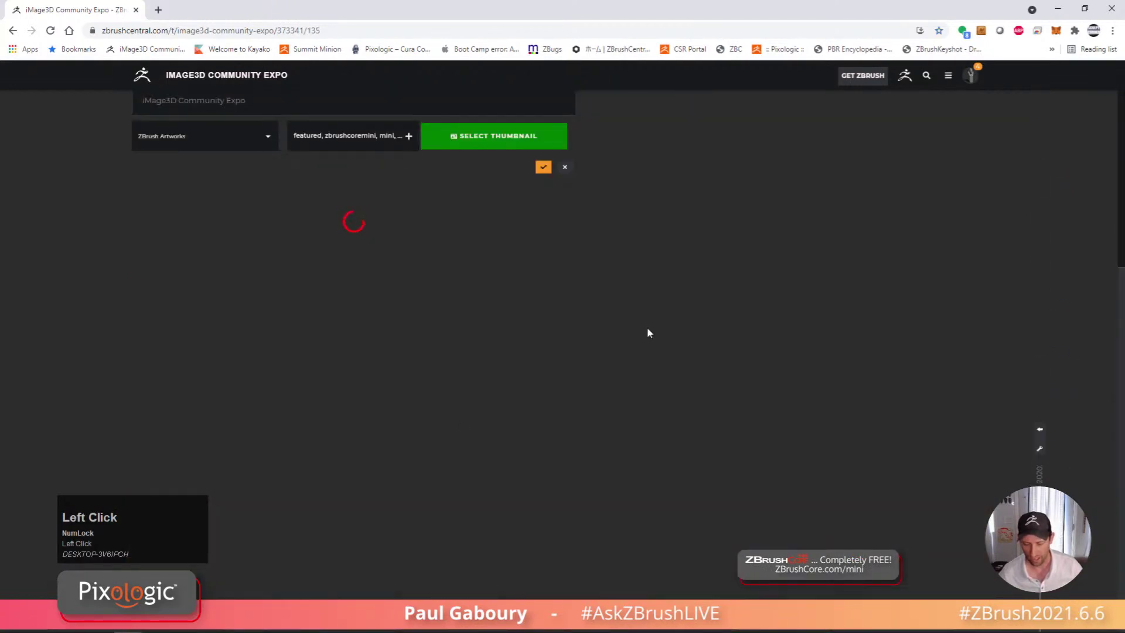
# Open the share link of the new alien post and copy its URL
pyautogui.click(333, 29)
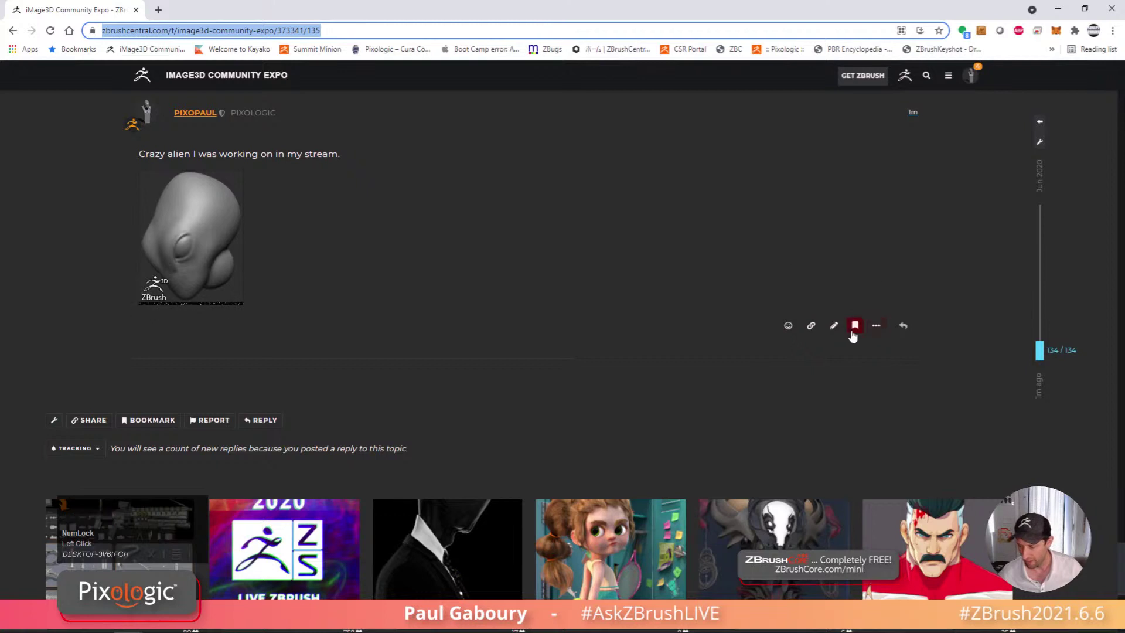
pyautogui.click(875, 326)
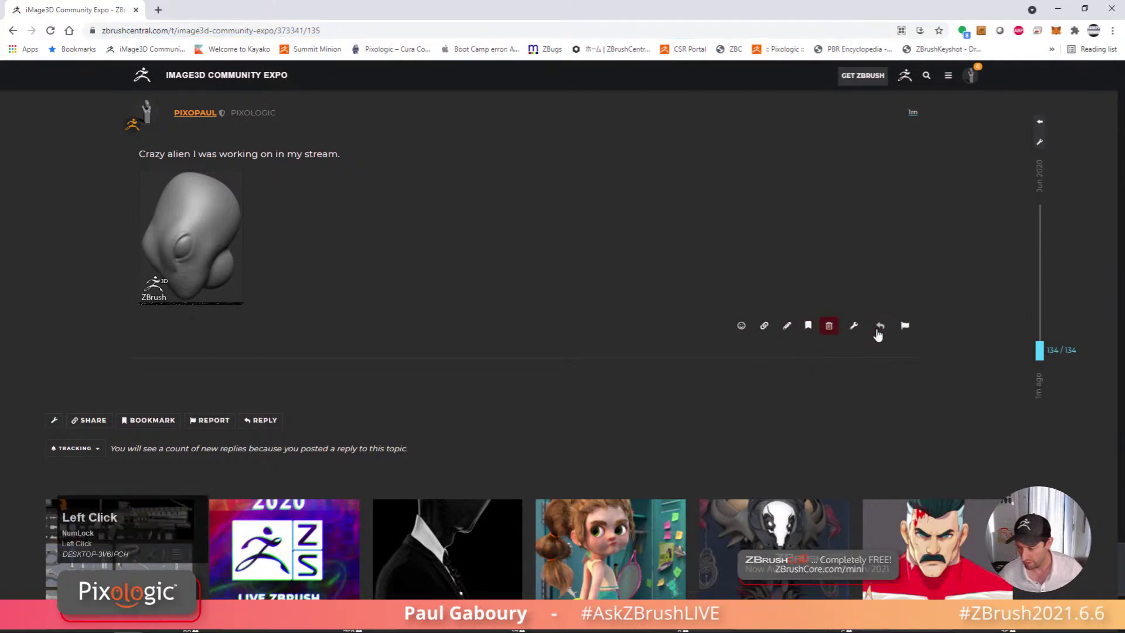
pyautogui.click(765, 325)
pyautogui.hotkey('ctrl', 'c')
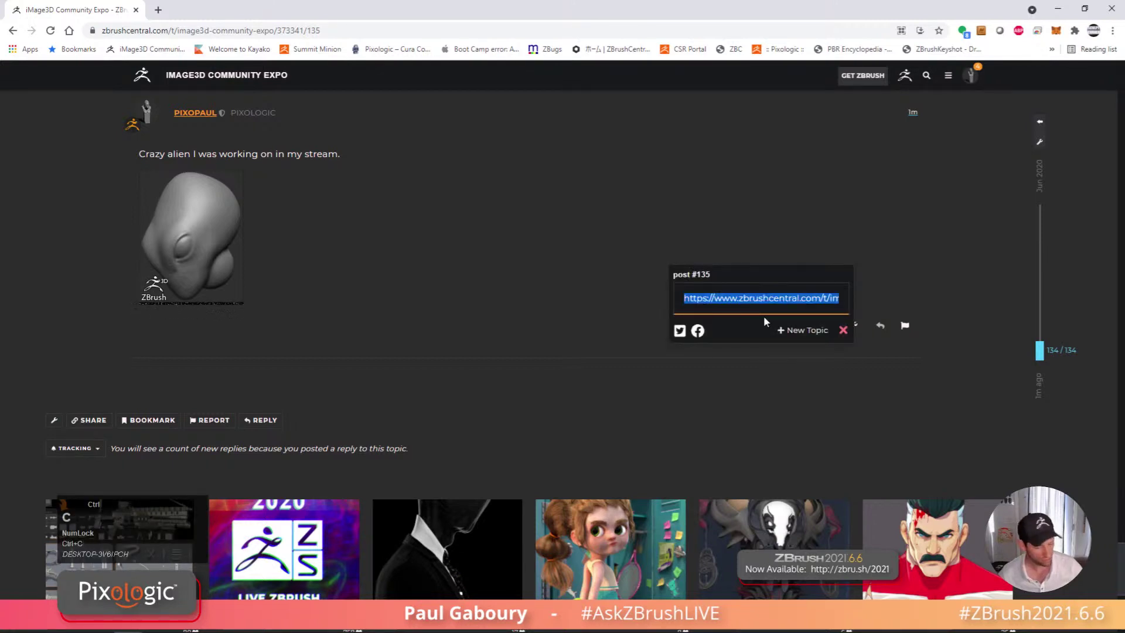
# Minimize the browser to return to ZBrush, and paste and send the copied post link
pyautogui.click(1059, 8)
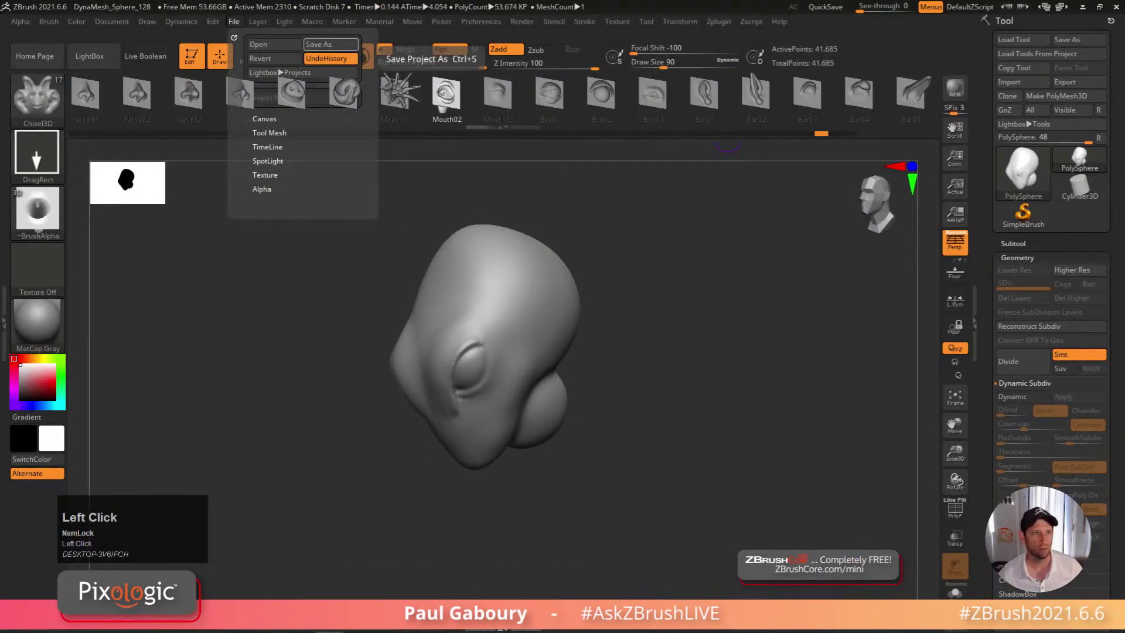
pyautogui.hotkey('ctrl', 'v')
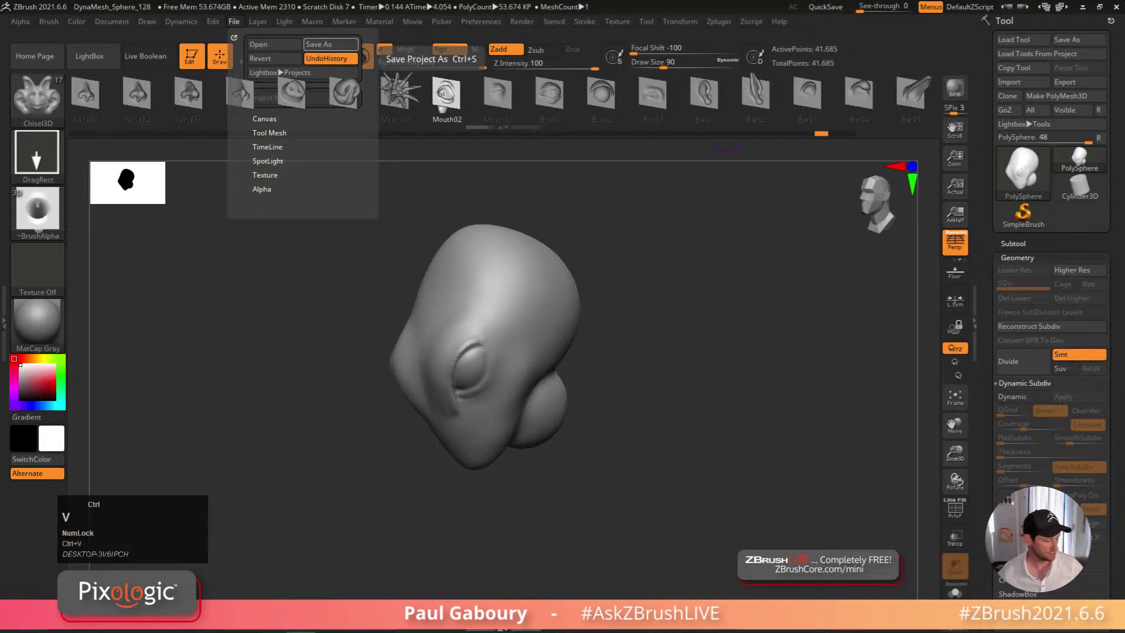
pyautogui.press('Return')
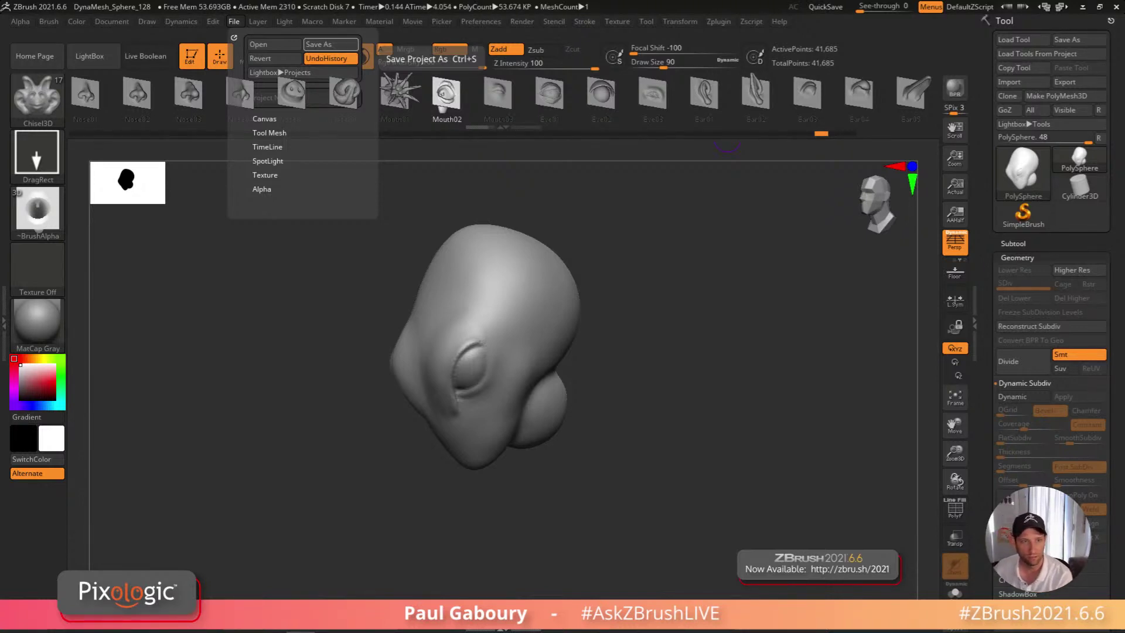
pyautogui.scroll(-1, 302, 128)
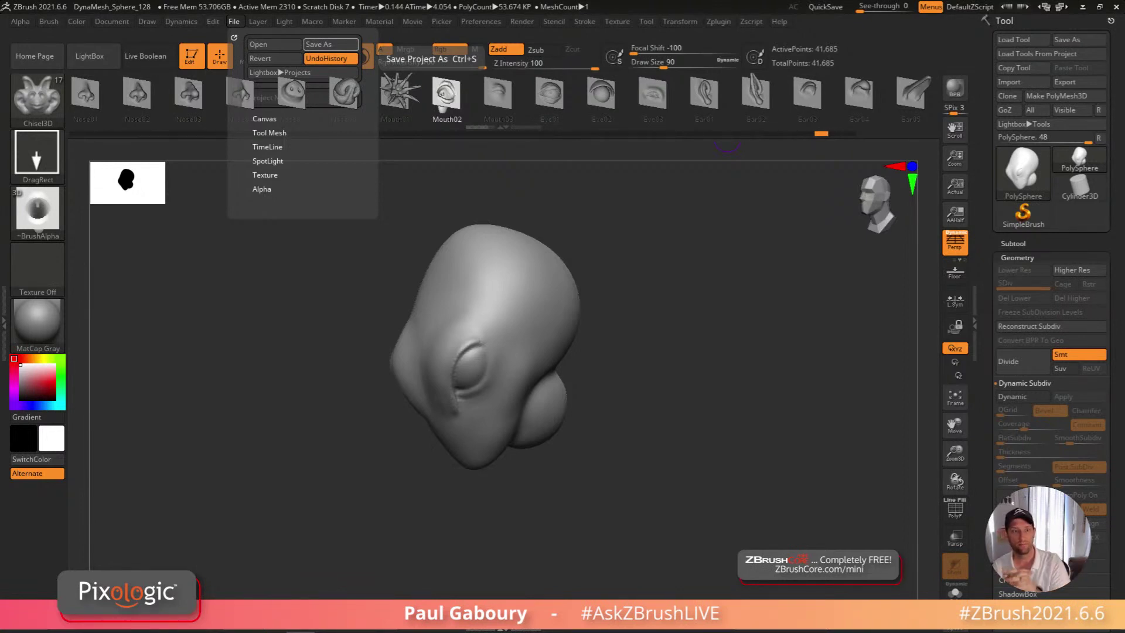
pyautogui.scroll(-1, 303, 129)
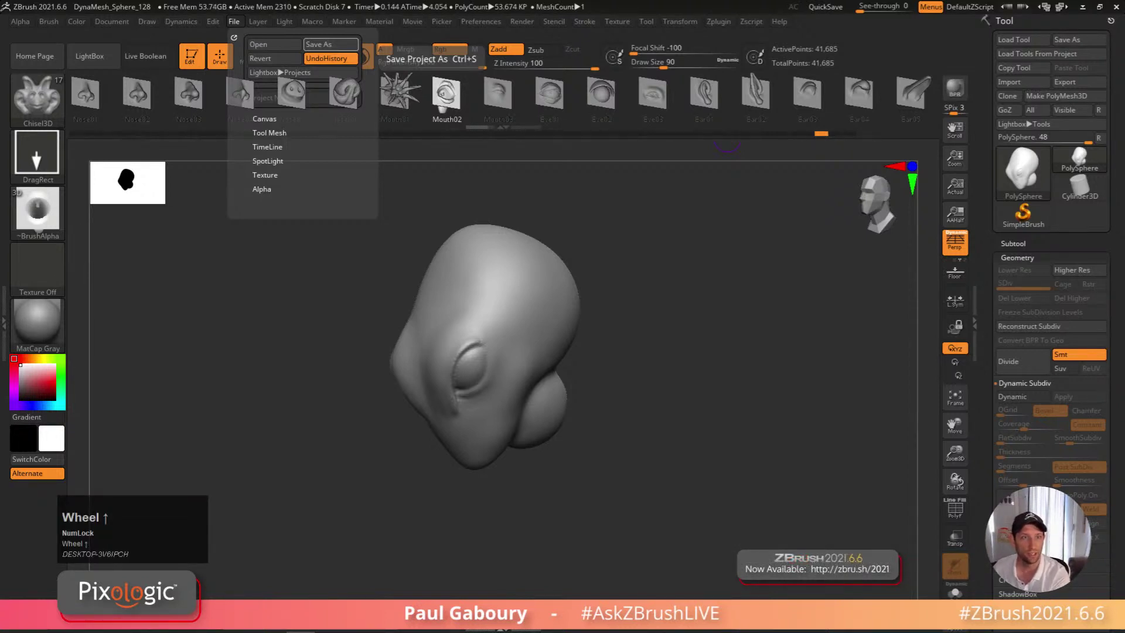
pyautogui.scroll(1, 303, 129)
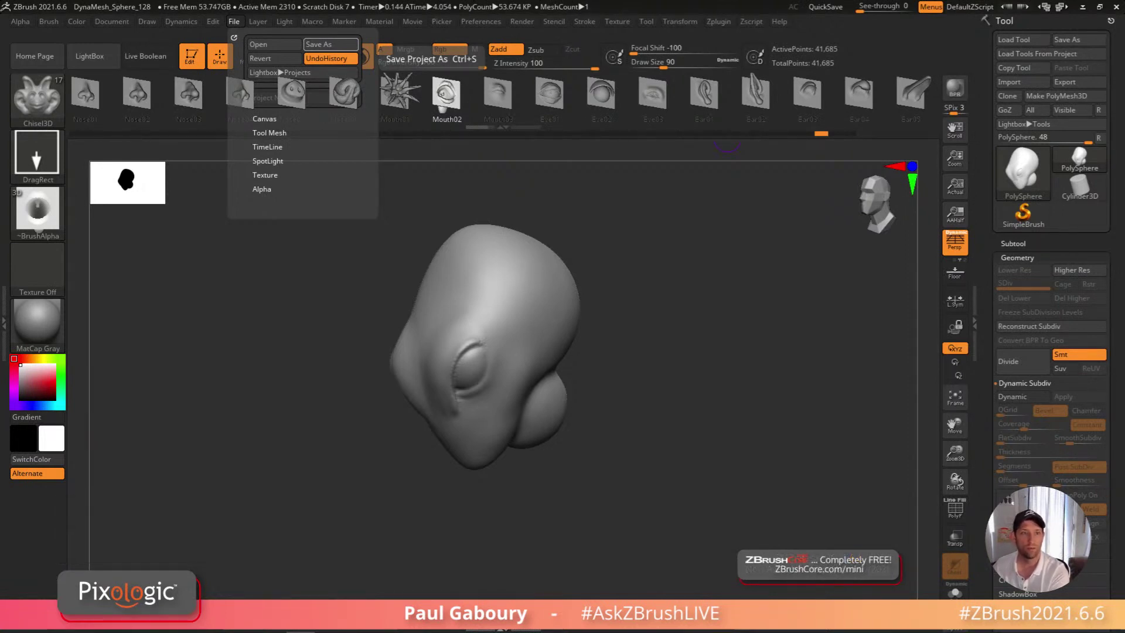
pyautogui.scroll(1, 303, 129)
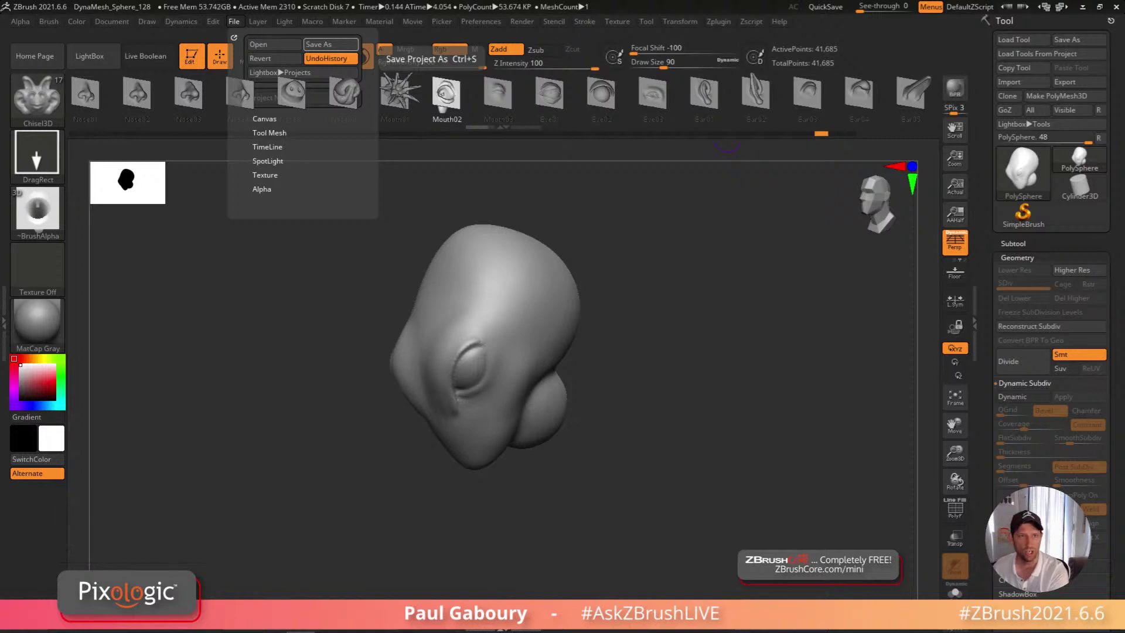
pyautogui.scroll(1, 303, 129)
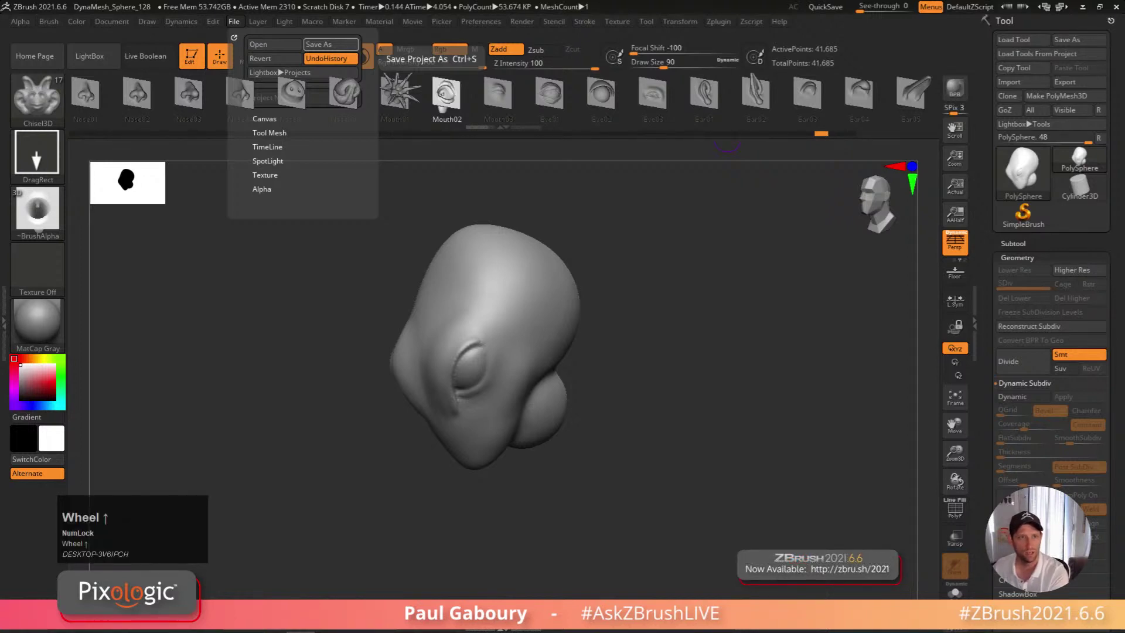
pyautogui.scroll(1, 303, 129)
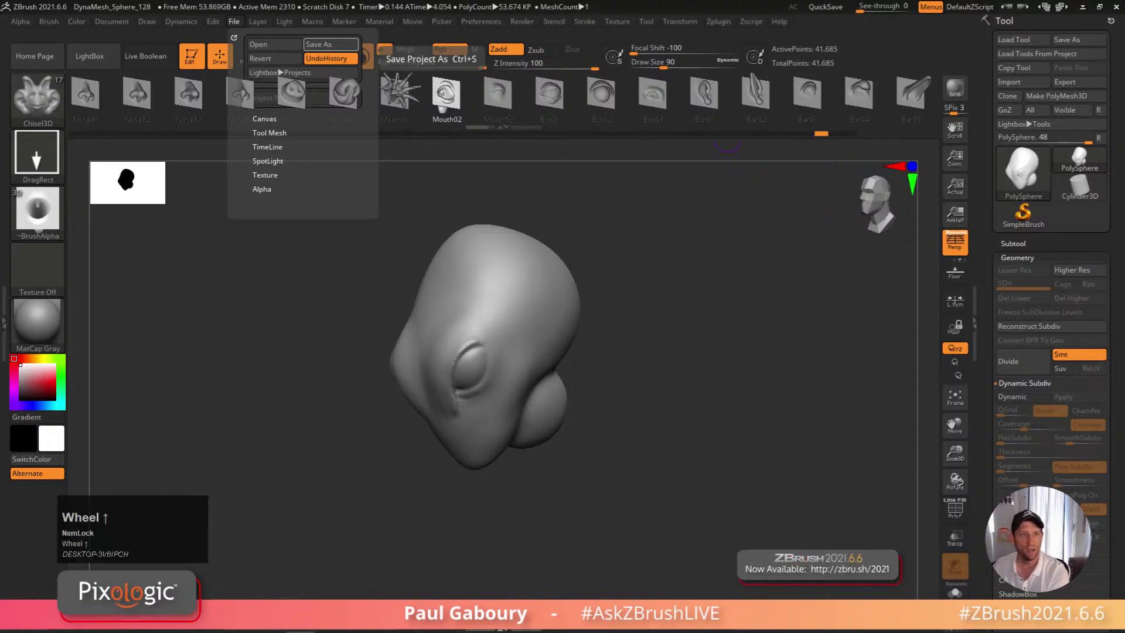
pyautogui.scroll(-1, 303, 129)
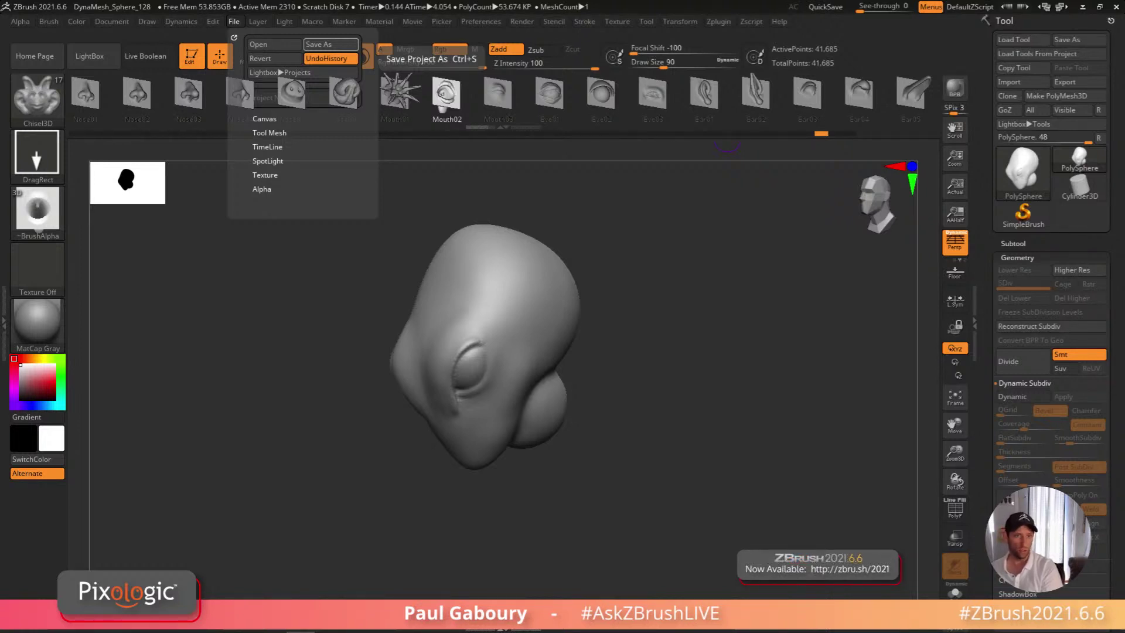
pyautogui.scroll(-1, 302, 129)
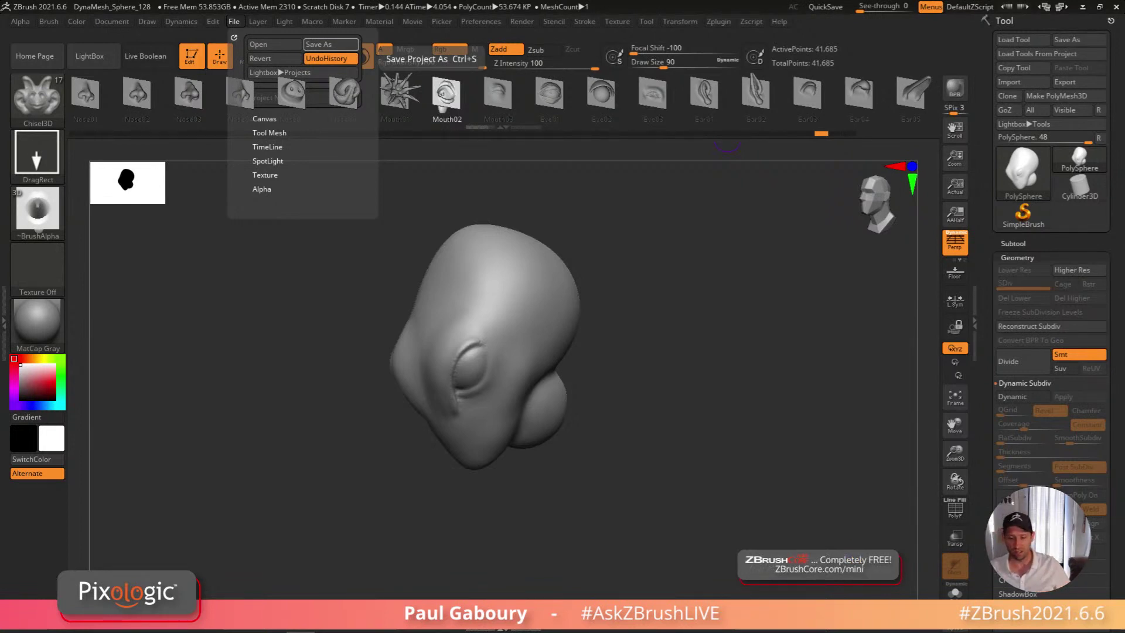
# Select the Ear02 Chisel3D stamp, try it on the side of the head with Sculptris Pro, and undo it with the polyframe displayed
pyautogui.click(564, 230)
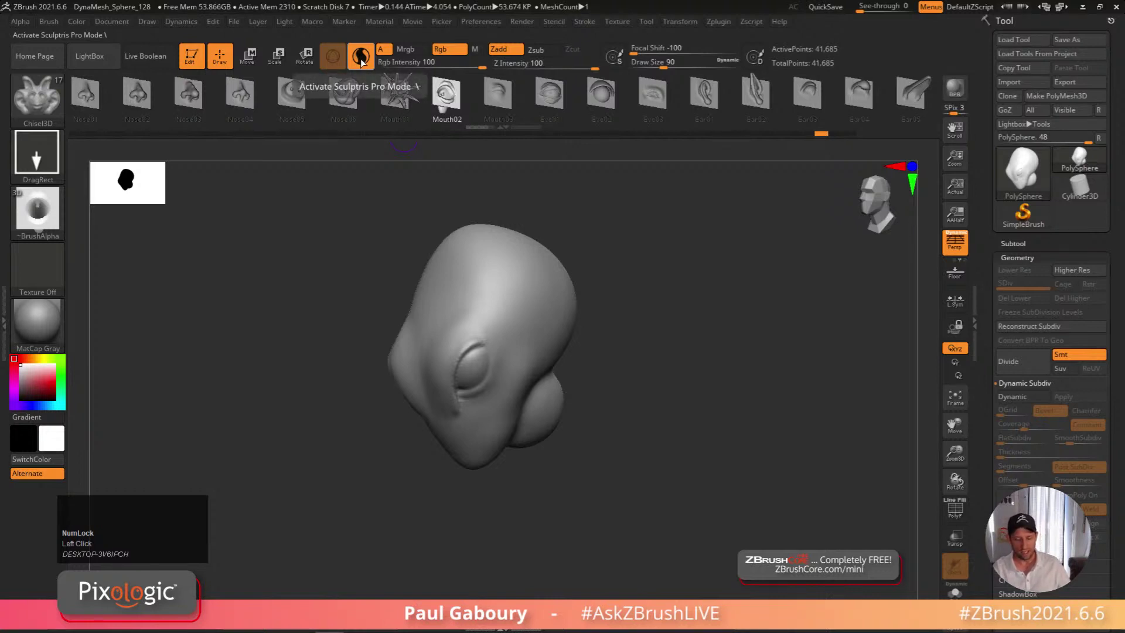
pyautogui.moveTo(598, 381); pyautogui.dragTo(551, 386, button='right')
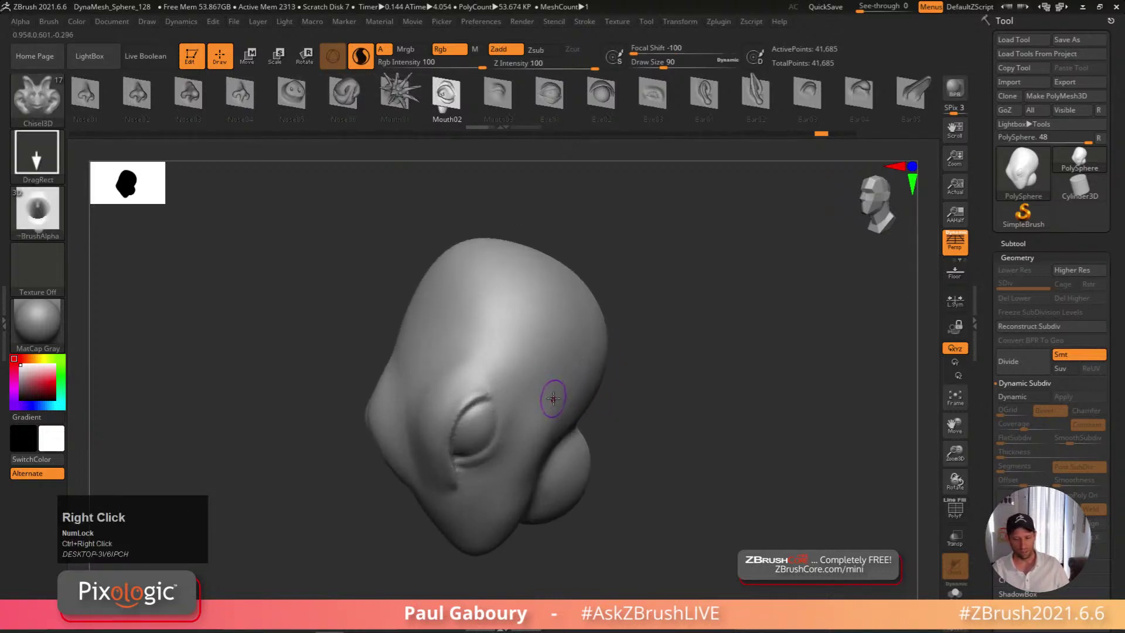
pyautogui.click(754, 99)
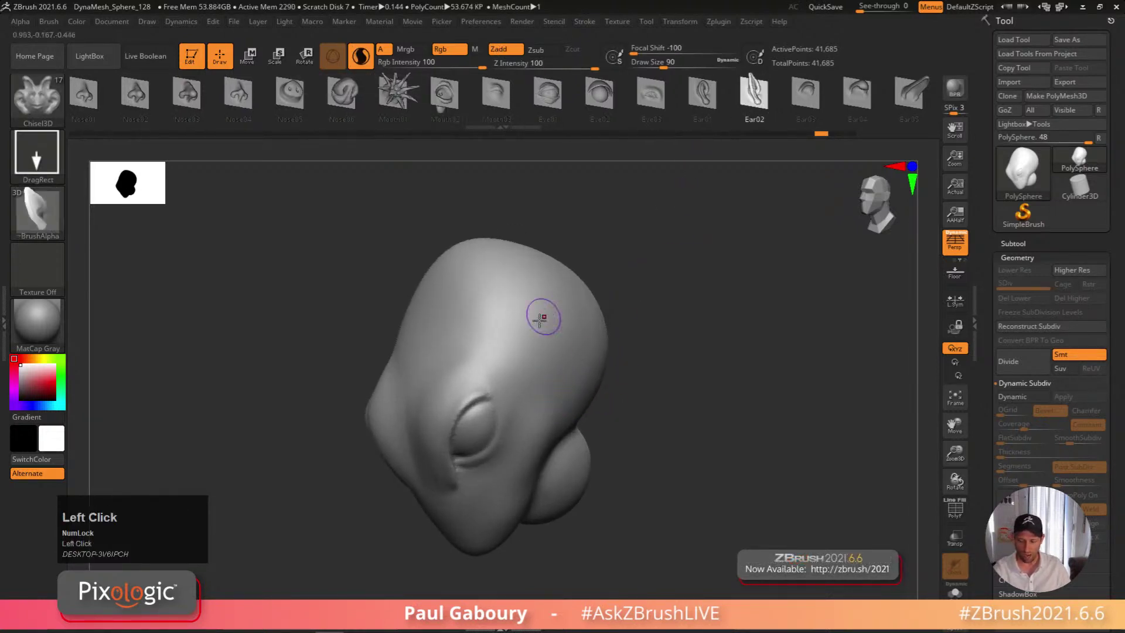
pyautogui.moveTo(575, 287); pyautogui.dragTo(507, 329, button='right')
pyautogui.moveTo(381, 340); pyautogui.dragTo(427, 233)
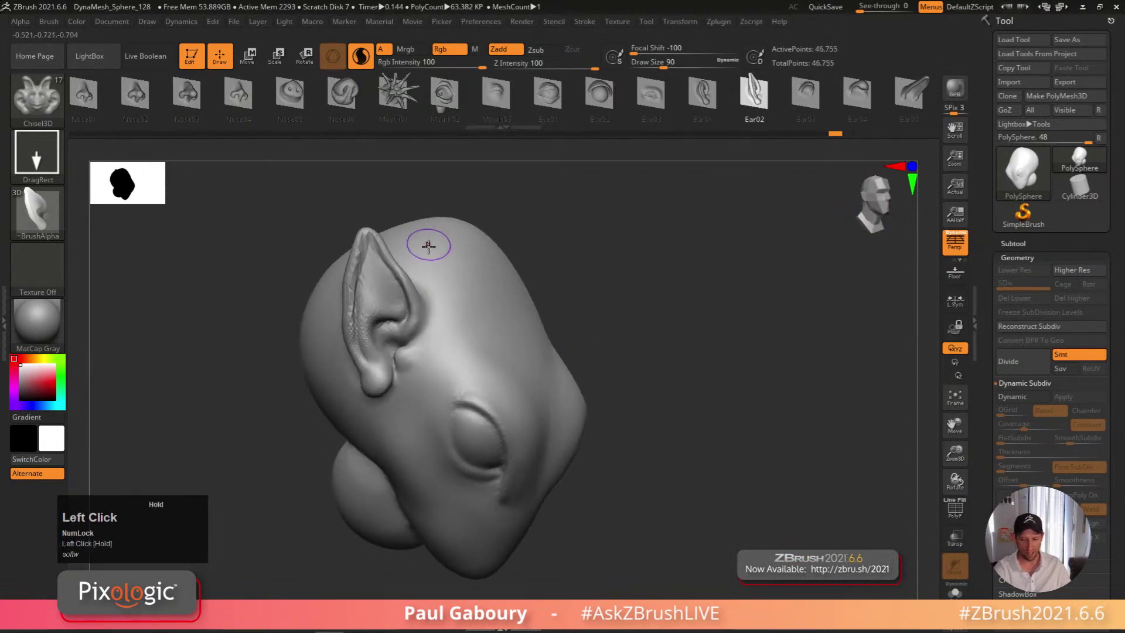
pyautogui.hotkey('shift', 'f')
pyautogui.hotkey('ctrl', 'z')
# Set the Draw Size to 46, stamp Ear02 on the side of the head, hide the polyframe, and undo the stamp
pyautogui.press('s')
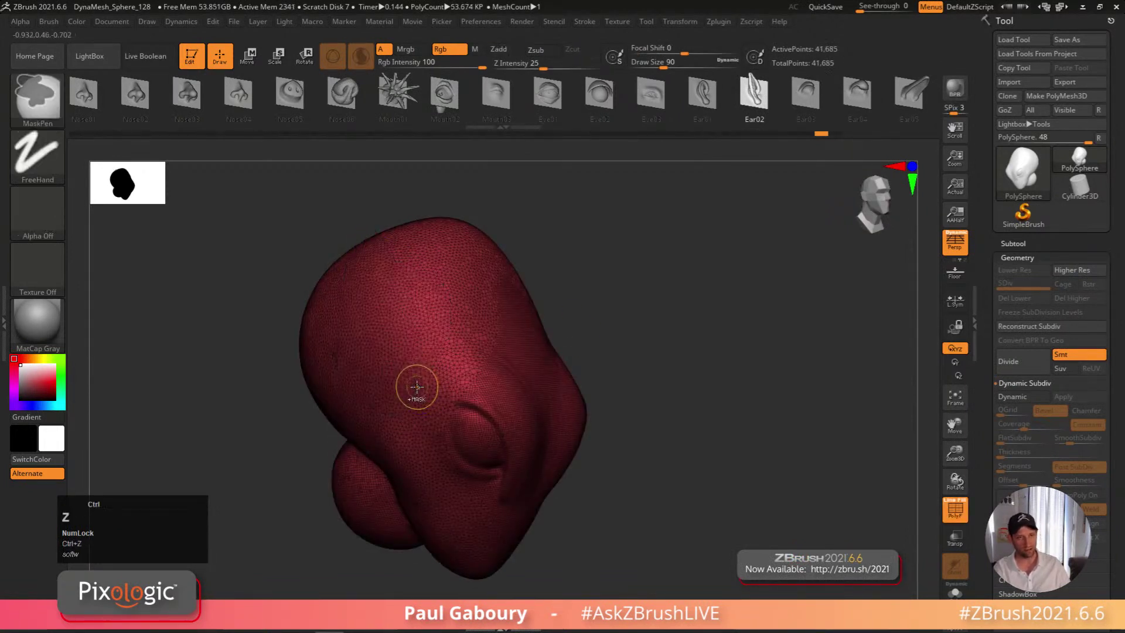
pyautogui.click(400, 359)
pyautogui.moveTo(399, 348); pyautogui.dragTo(373, 240)
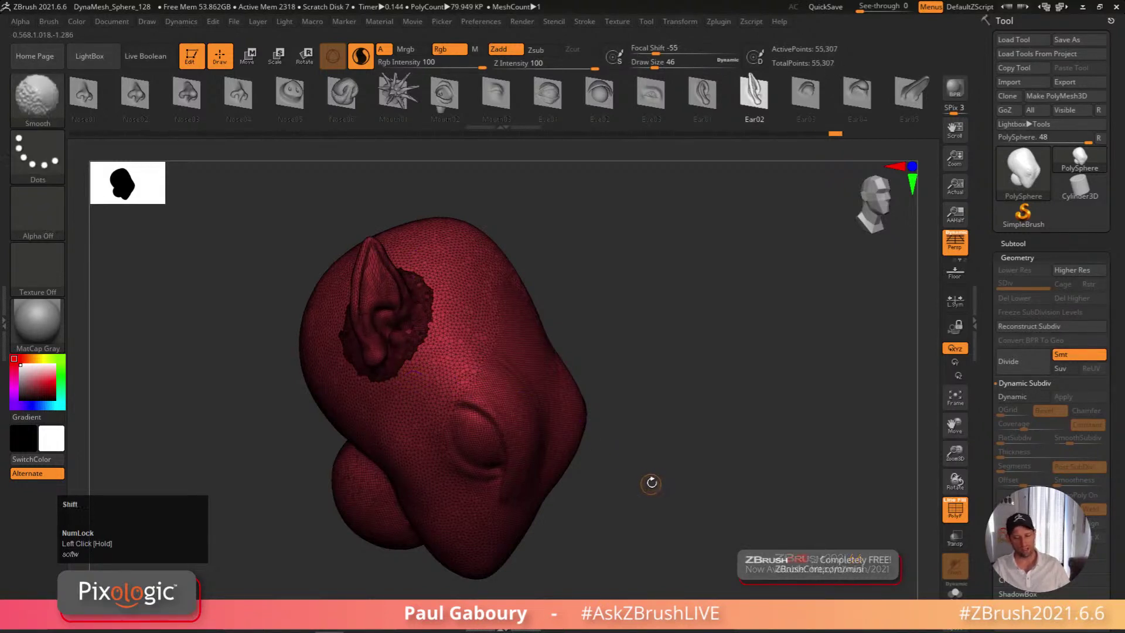
pyautogui.keyDown('ctrl'); pyautogui.moveTo(647, 475); pyautogui.dragTo(651, 480); pyautogui.keyUp('ctrl')
pyautogui.hotkey('shift', 'f')
pyautogui.moveTo(650, 480); pyautogui.dragTo(683, 479, button='right')
pyautogui.hotkey('ctrl', 'z')
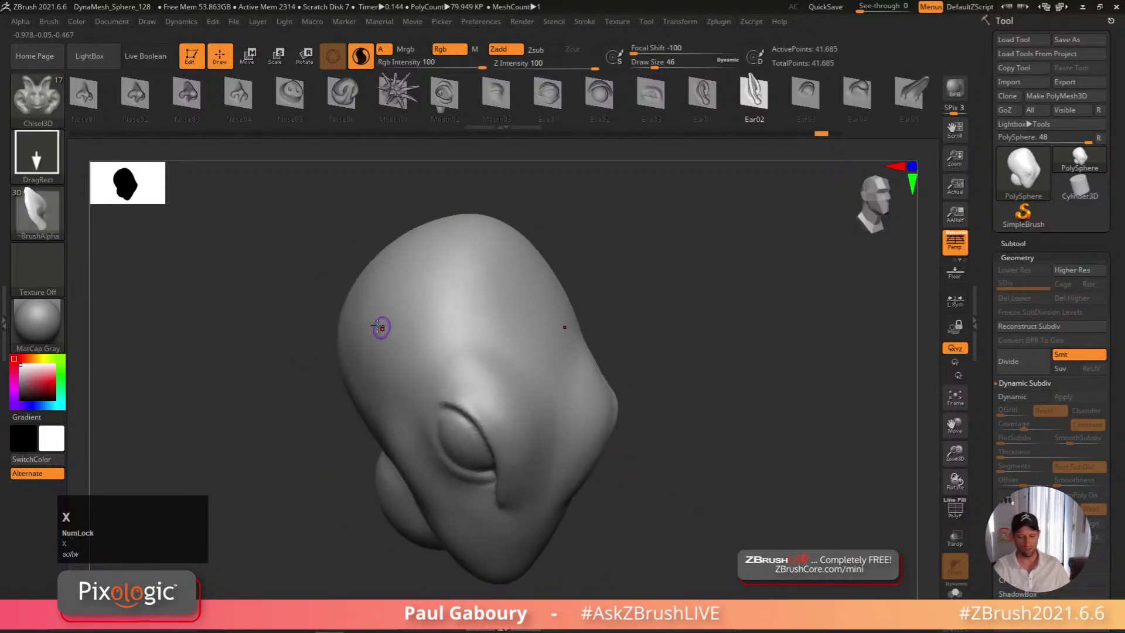
# Stamp Ear02 symmetrically on both sides of the head, undoing the unwanted placements until a pair of large upright ears is placed
pyautogui.moveTo(370, 314); pyautogui.dragTo(559, 341)
pyautogui.moveTo(558, 342); pyautogui.dragTo(724, 423, button='right')
pyautogui.hotkey('ctrl', 'z')
pyautogui.moveTo(557, 286)
pyautogui.mouseDown()
pyautogui.moveTo(552, 251)
pyautogui.moveTo(568, 234)
pyautogui.mouseUp()
pyautogui.moveTo(568, 234)
pyautogui.mouseDown(button='right')
pyautogui.moveTo(609, 304)
pyautogui.moveTo(598, 289)
pyautogui.mouseUp(button='right')
pyautogui.hotkey('ctrl', 'z')
pyautogui.moveTo(454, 269); pyautogui.dragTo(521, 234)
pyautogui.moveTo(659, 436)
pyautogui.mouseDown(button='right')
pyautogui.moveTo(663, 446)
pyautogui.moveTo(675, 432)
pyautogui.mouseUp(button='right')
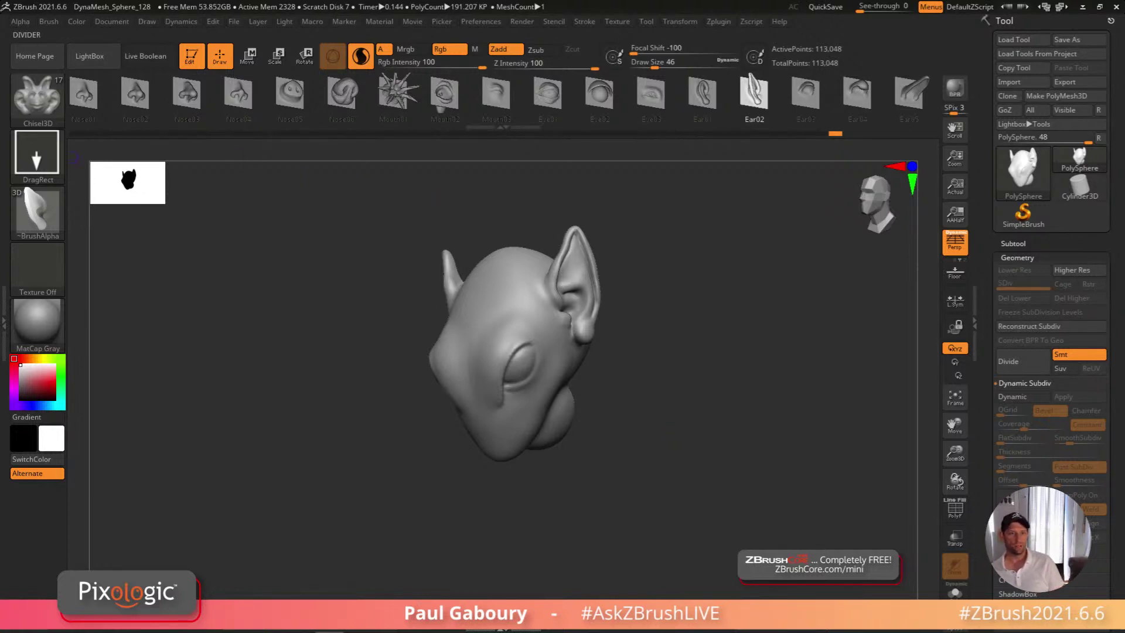
pyautogui.scroll(-1, 37, 149)
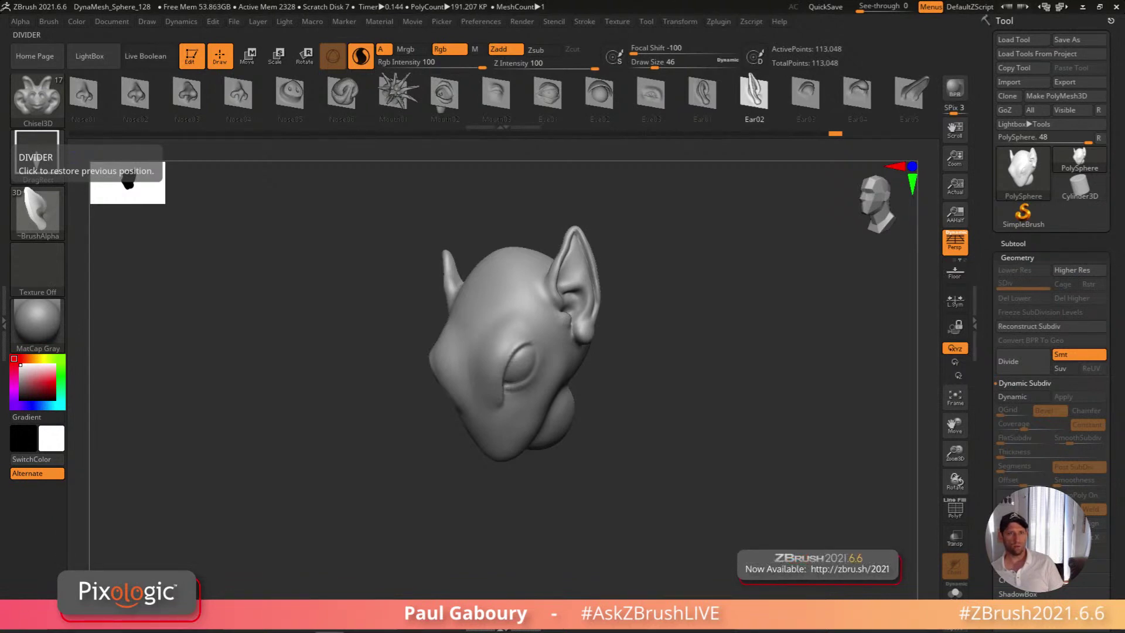
pyautogui.scroll(-1, 37, 149)
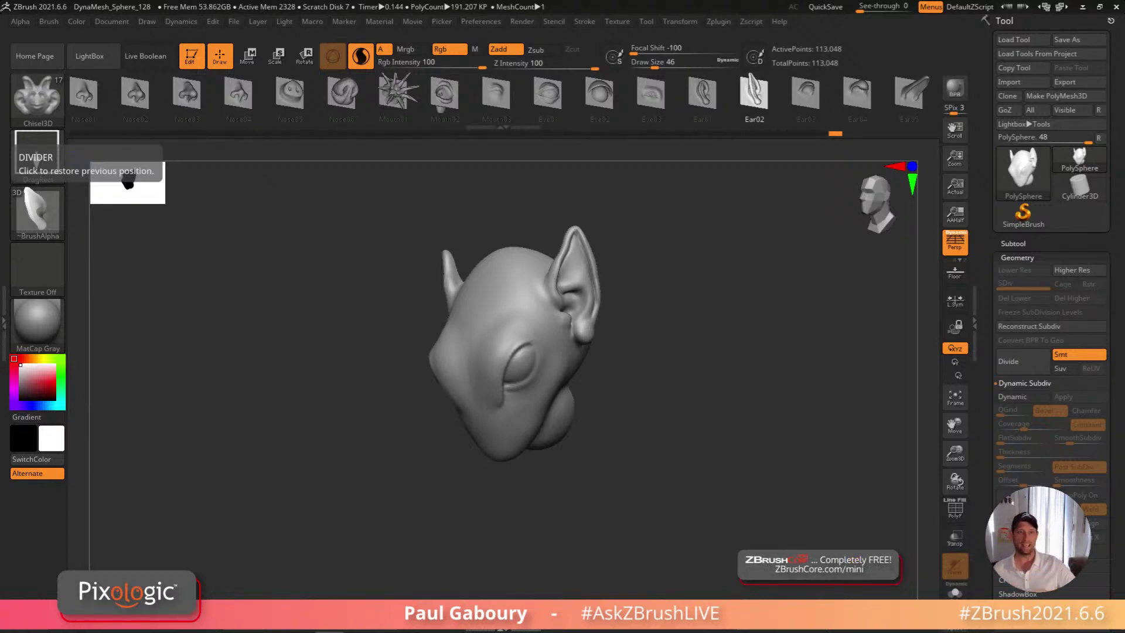
pyautogui.scroll(-1, 36, 147)
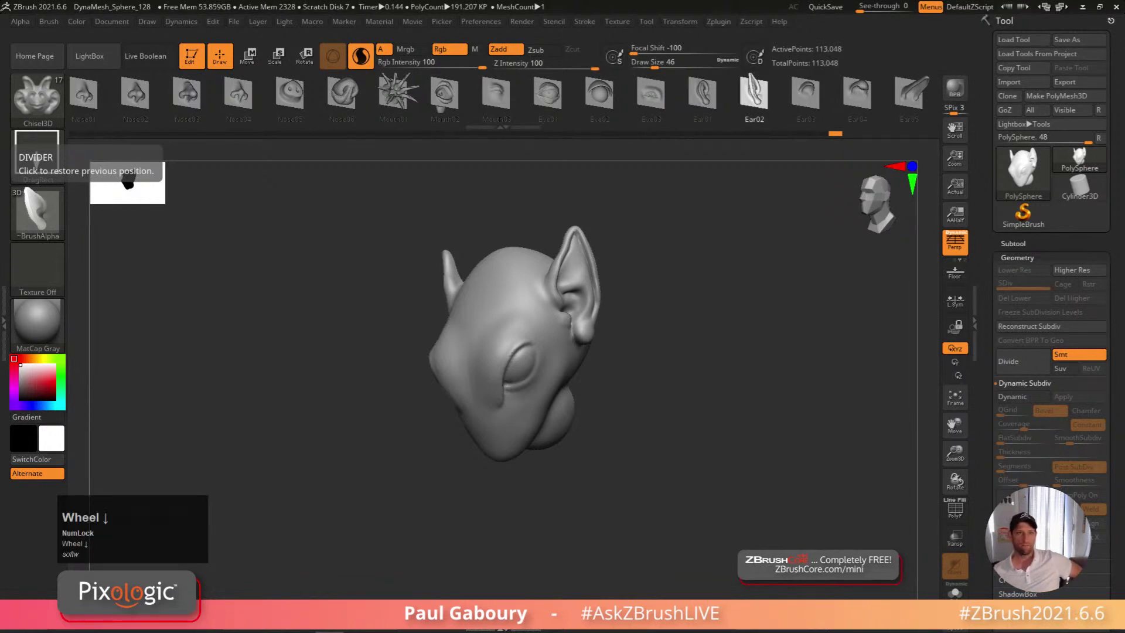
pyautogui.scroll(1, 36, 146)
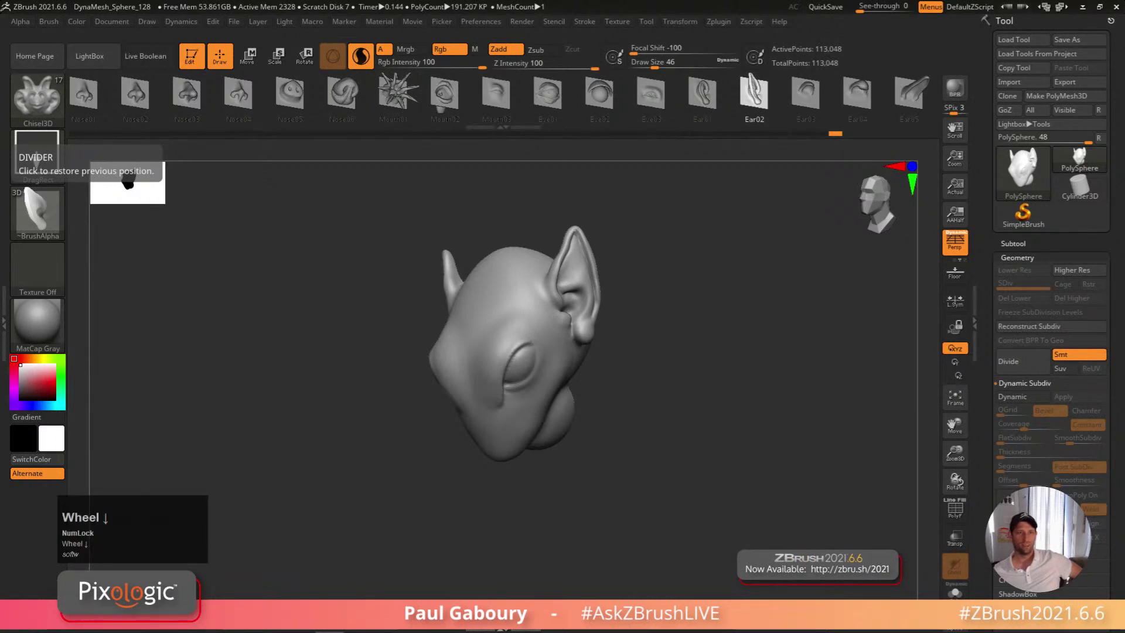
pyautogui.scroll(-1, 36, 147)
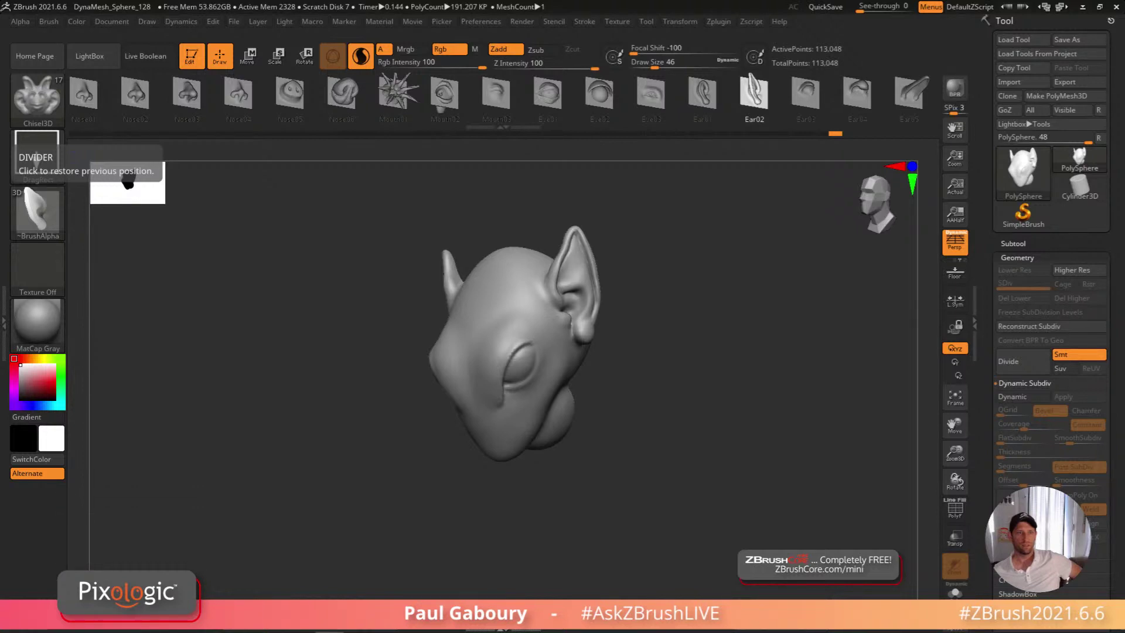
pyautogui.scroll(-1, 37, 146)
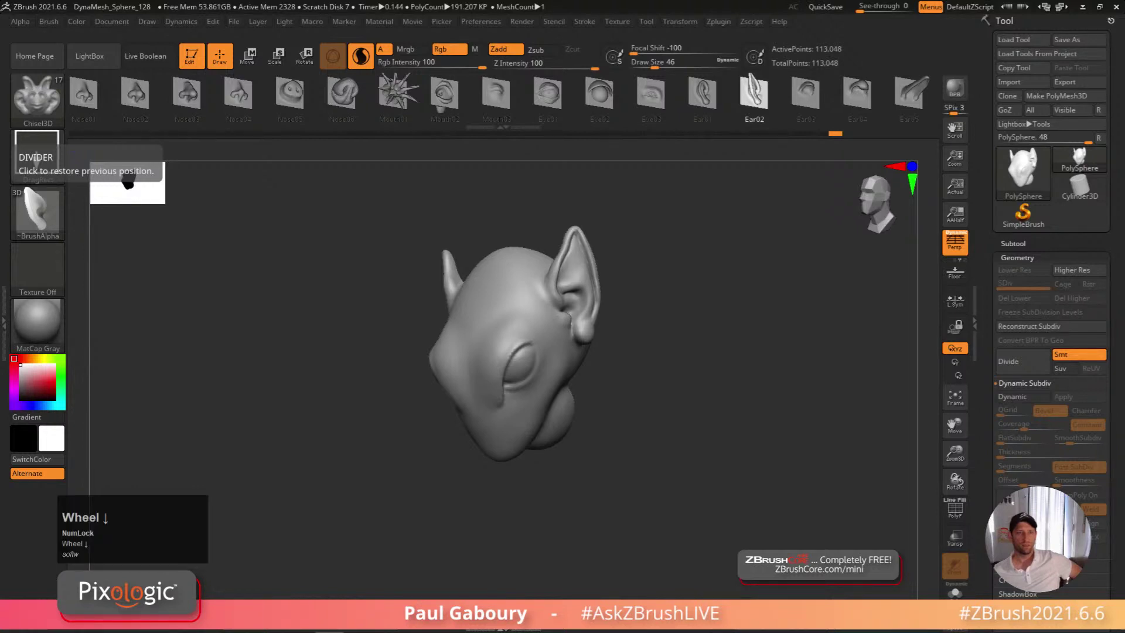
pyautogui.scroll(-1, 36, 147)
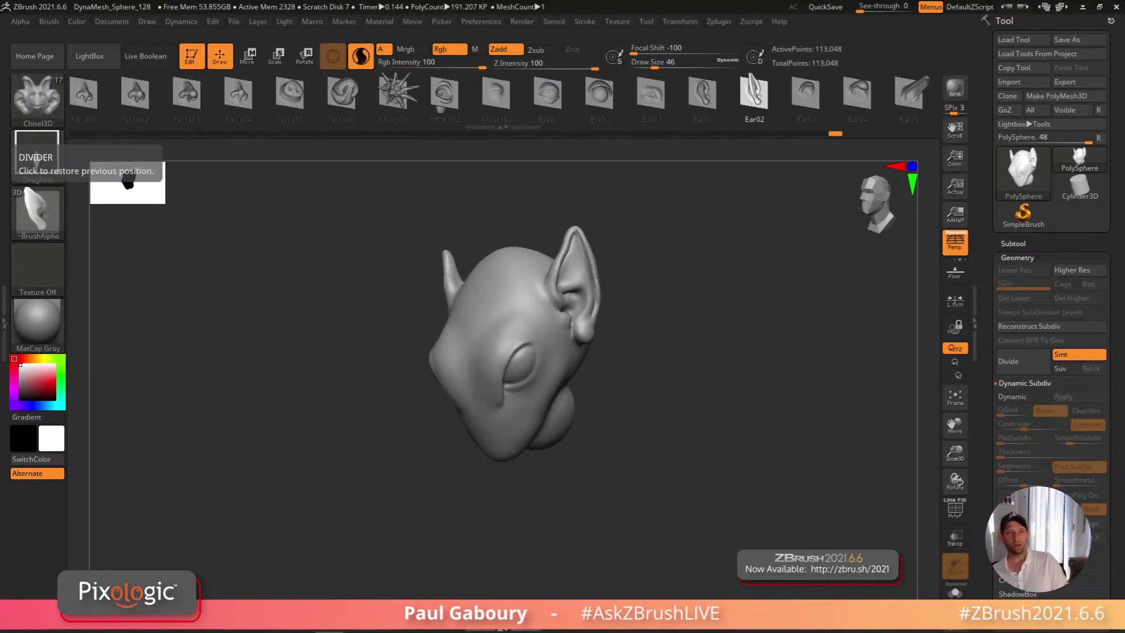
pyautogui.scroll(-1, 37, 147)
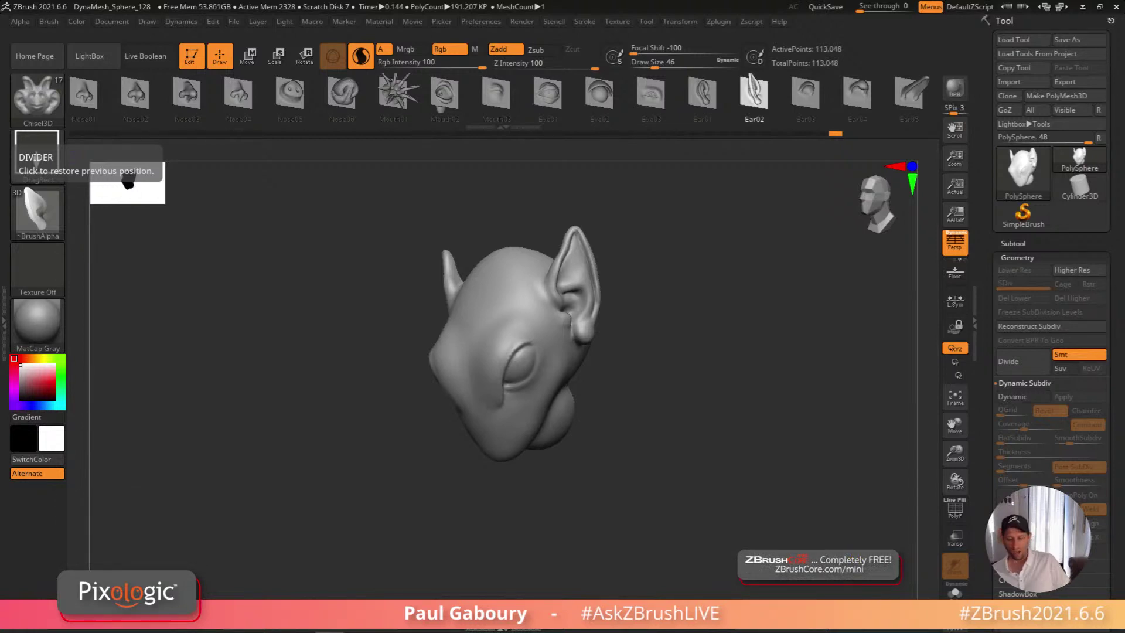
pyautogui.moveTo(621, 445)
pyautogui.mouseDown()
pyautogui.moveTo(622, 432)
pyautogui.moveTo(631, 442)
pyautogui.mouseUp()
pyautogui.moveTo(631, 442)
pyautogui.mouseDown(button='right')
pyautogui.moveTo(631, 462)
pyautogui.moveTo(665, 489)
pyautogui.moveTo(595, 432)
pyautogui.moveTo(608, 431)
pyautogui.mouseUp(button='right')
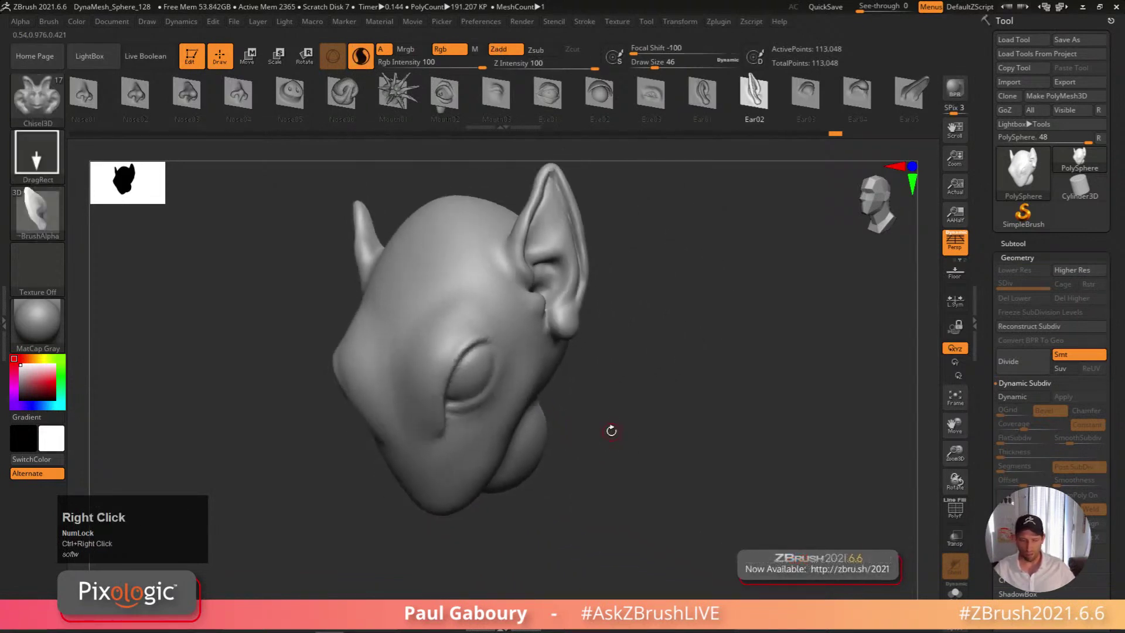
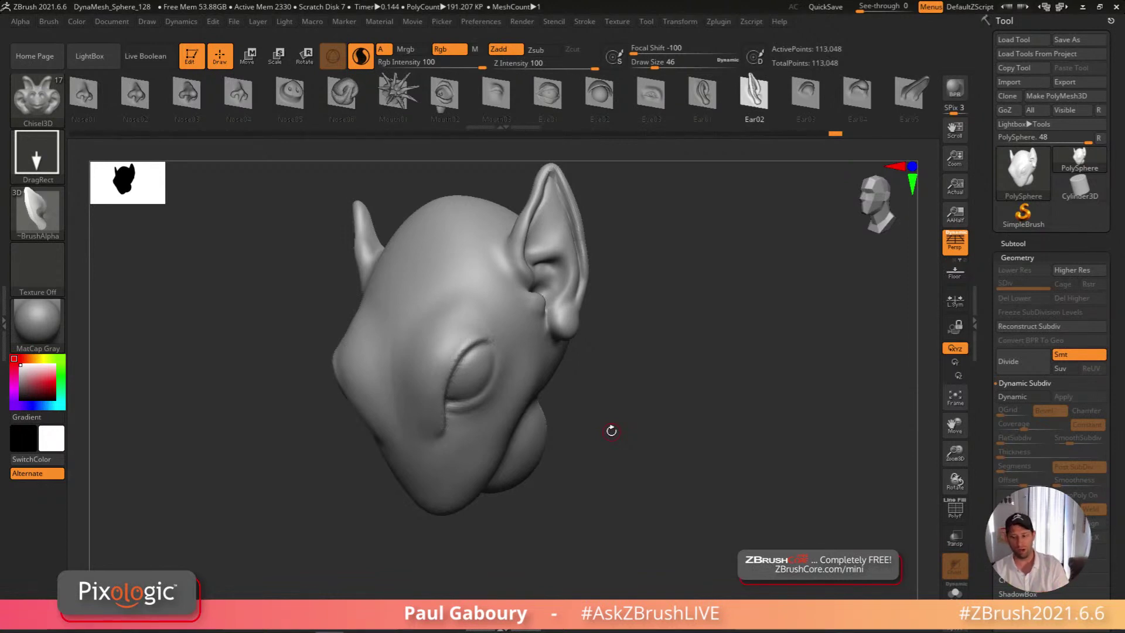
# Switch from the Chisel3D brush to the IMM BParts insert brush
pyautogui.keyDown('alt'); pyautogui.moveTo(635, 419); pyautogui.dragTo(656, 447, button='right'); pyautogui.keyUp('alt')
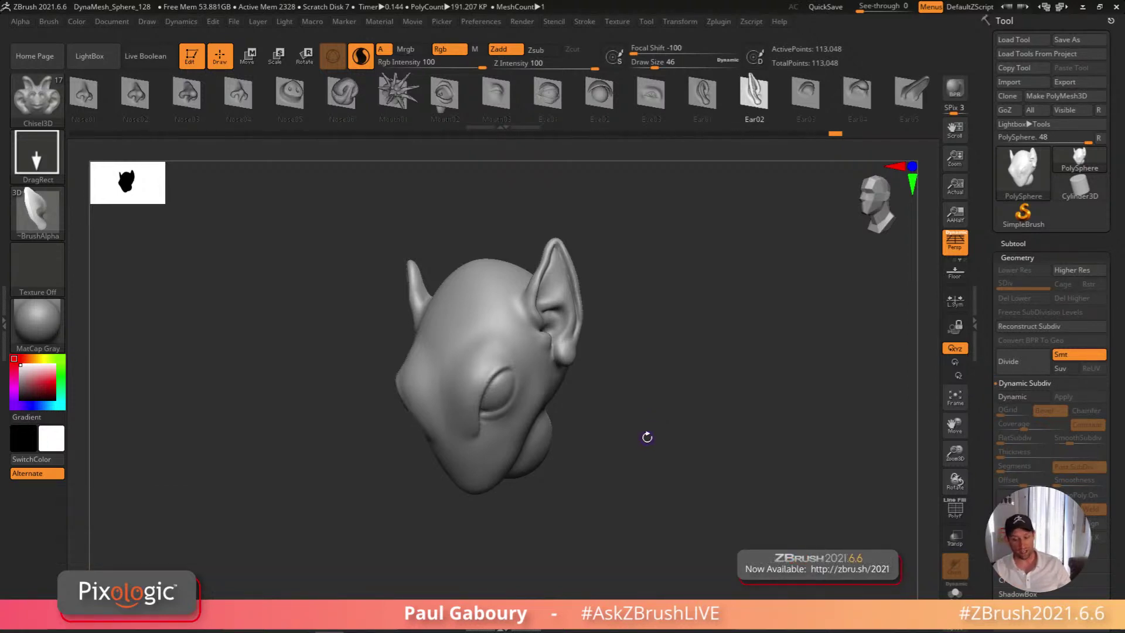
pyautogui.press('b')
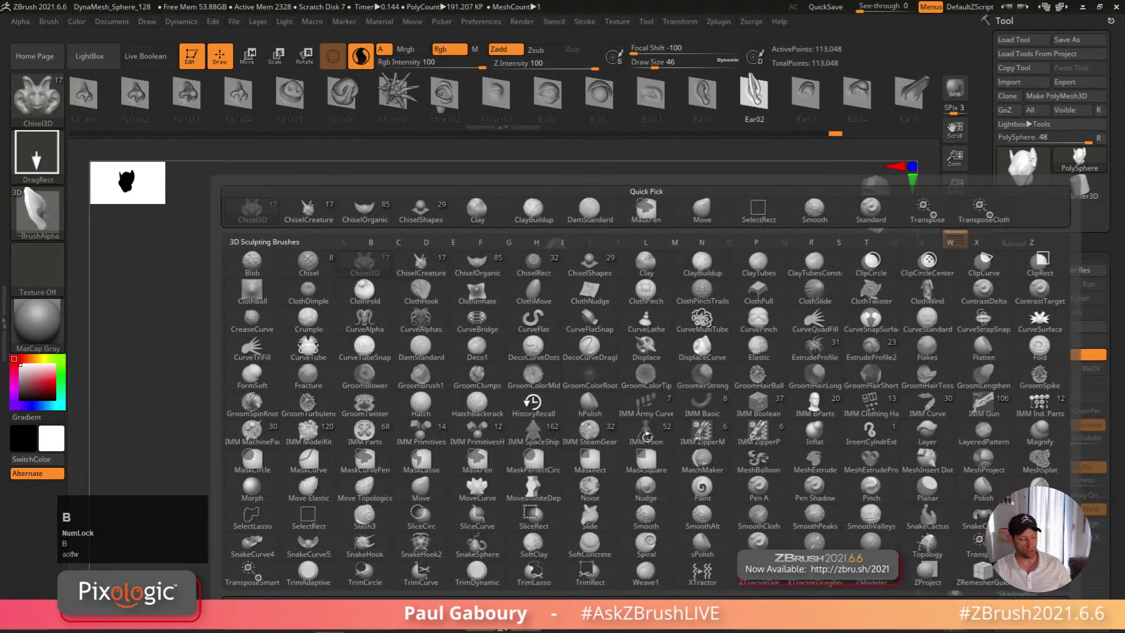
pyautogui.press('i')
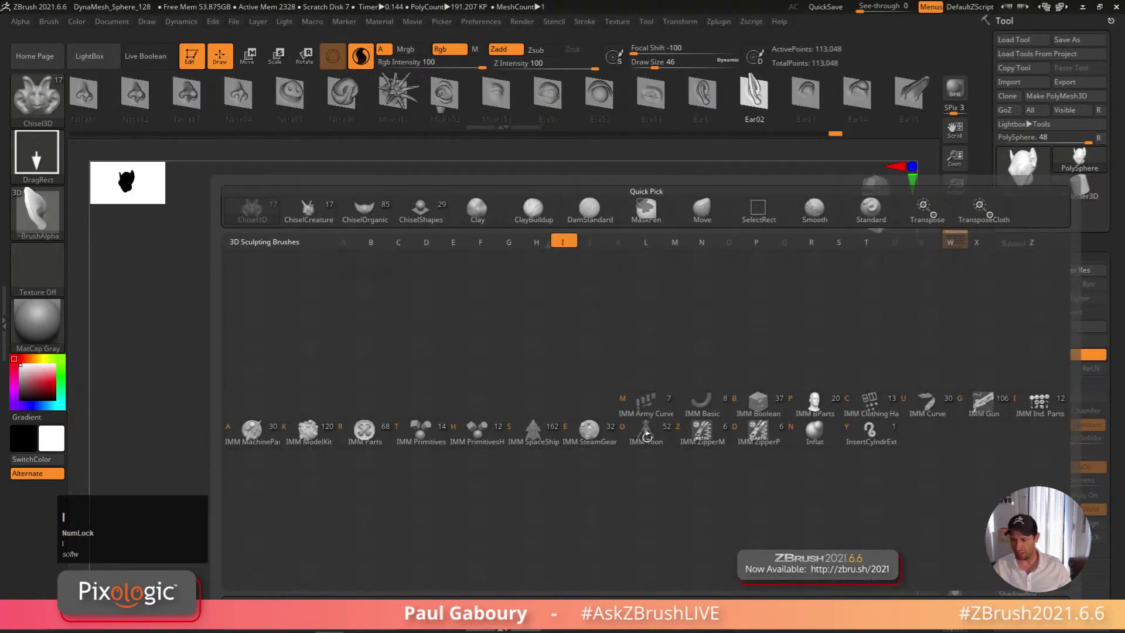
pyautogui.click(814, 404)
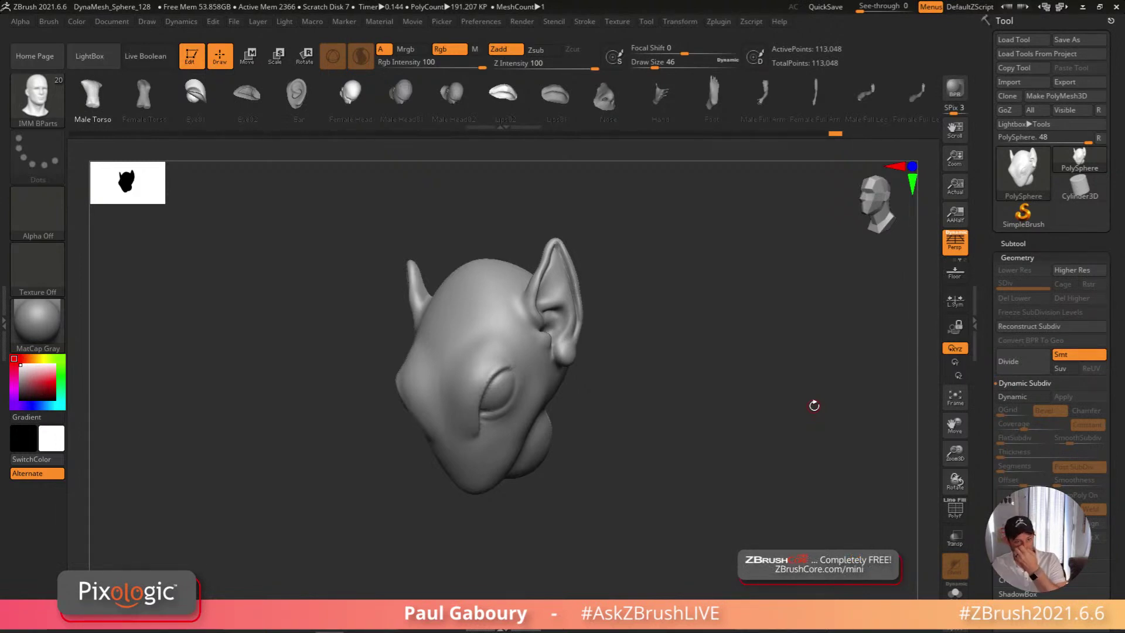
# Insert the Hand part symmetrically on both sides of the lower head, redoing the first placement at a larger size
pyautogui.click(658, 116)
pyautogui.moveTo(536, 402); pyautogui.dragTo(591, 433)
pyautogui.moveTo(592, 433); pyautogui.dragTo(629, 432, button='right')
pyautogui.hotkey('ctrl', 'z')
pyautogui.moveTo(629, 432); pyautogui.dragTo(703, 498)
pyautogui.keyDown('shift'); pyautogui.moveTo(703, 498); pyautogui.dragTo(708, 499, button='right'); pyautogui.keyUp('shift')
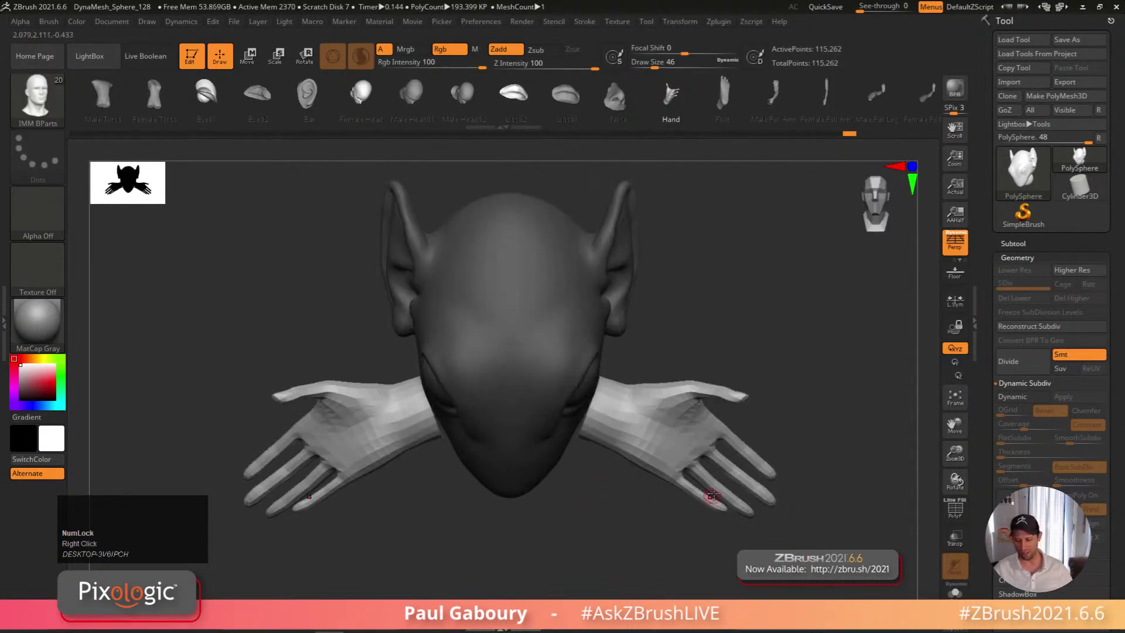
# Try moving the inserted hands along their axis with the TransposeCloth gizmo, and undo the move
pyautogui.press('w')
pyautogui.moveTo(626, 408); pyautogui.dragTo(646, 417)
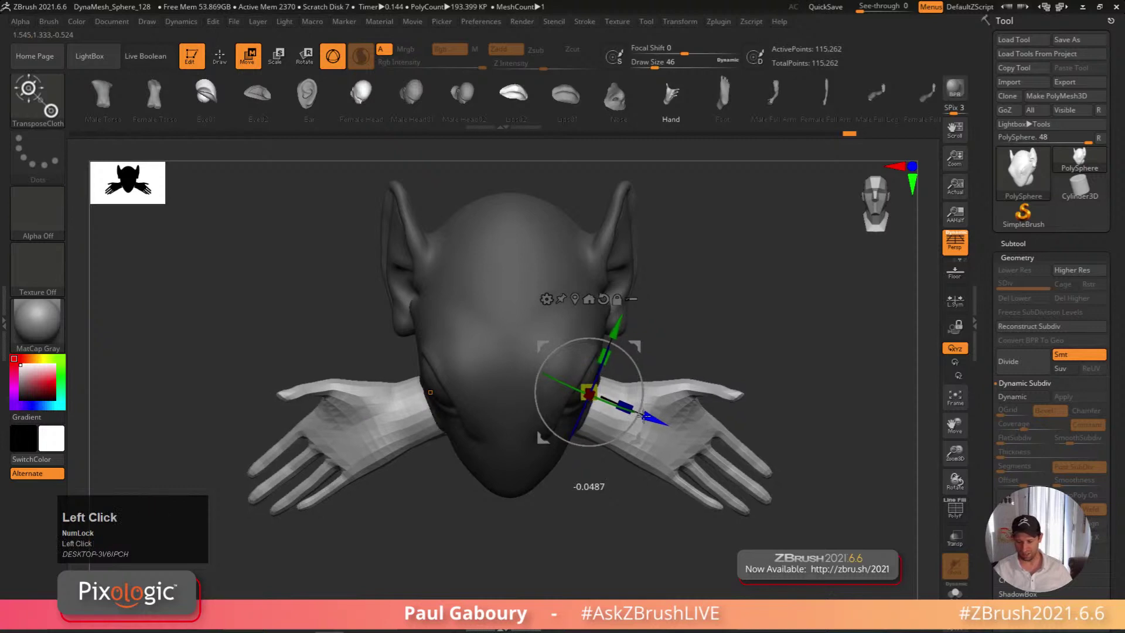
pyautogui.moveTo(661, 516); pyautogui.dragTo(665, 534, button='right')
pyautogui.hotkey('ctrl', 'z')
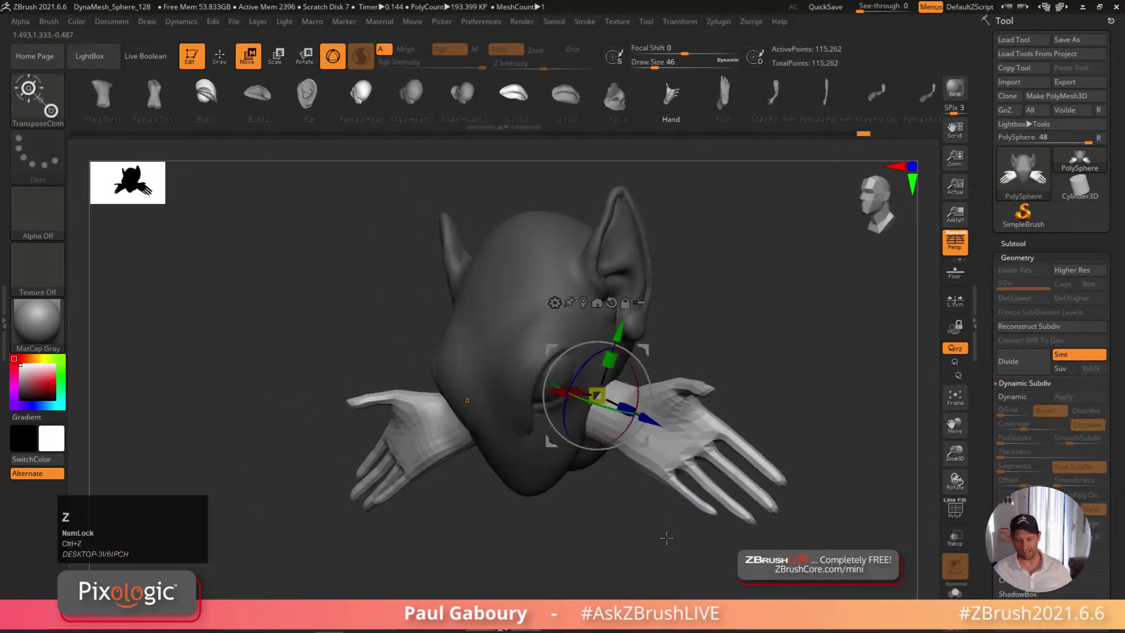
# Switch to the Transpose brush, try moving the hands with the gizmo, and undo back to the head without hands
pyautogui.press('b')
pyautogui.press('t')
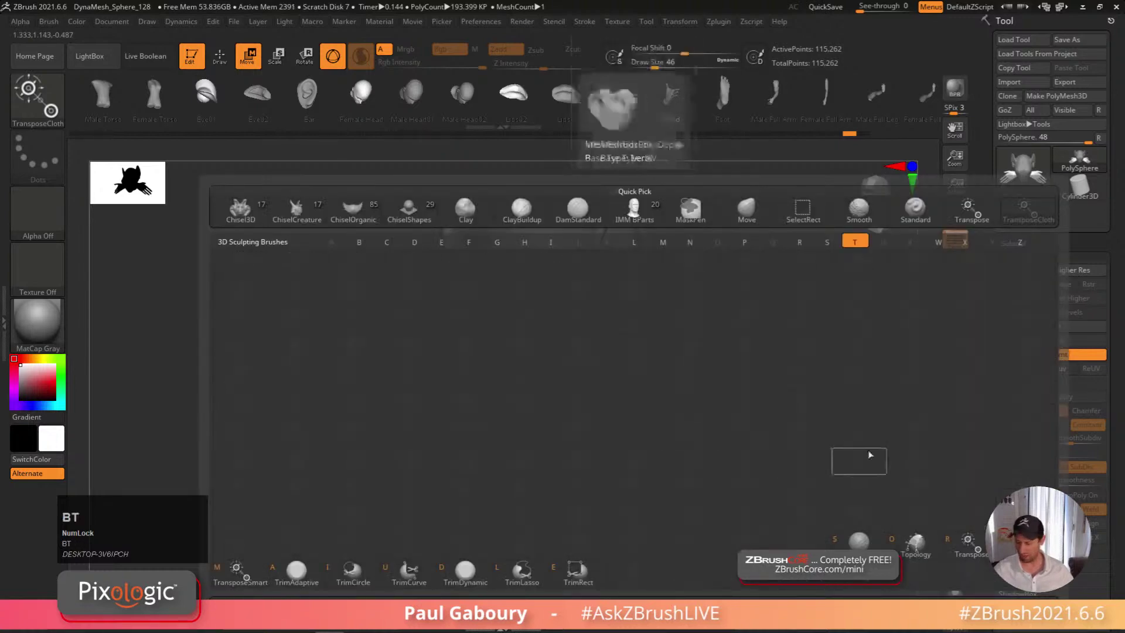
pyautogui.click(648, 418)
pyautogui.moveTo(650, 421); pyautogui.dragTo(634, 545)
pyautogui.moveTo(634, 545); pyautogui.dragTo(643, 538, button='right')
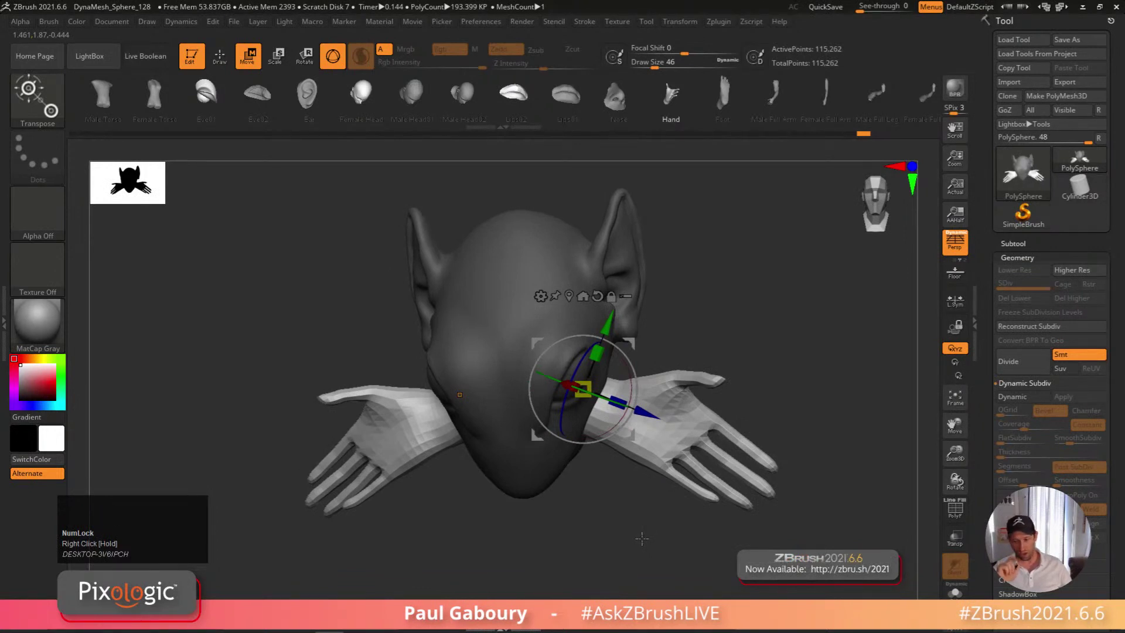
pyautogui.hotkey('ctrl', 'z')
pyautogui.hotkey('ctrl', 'z')
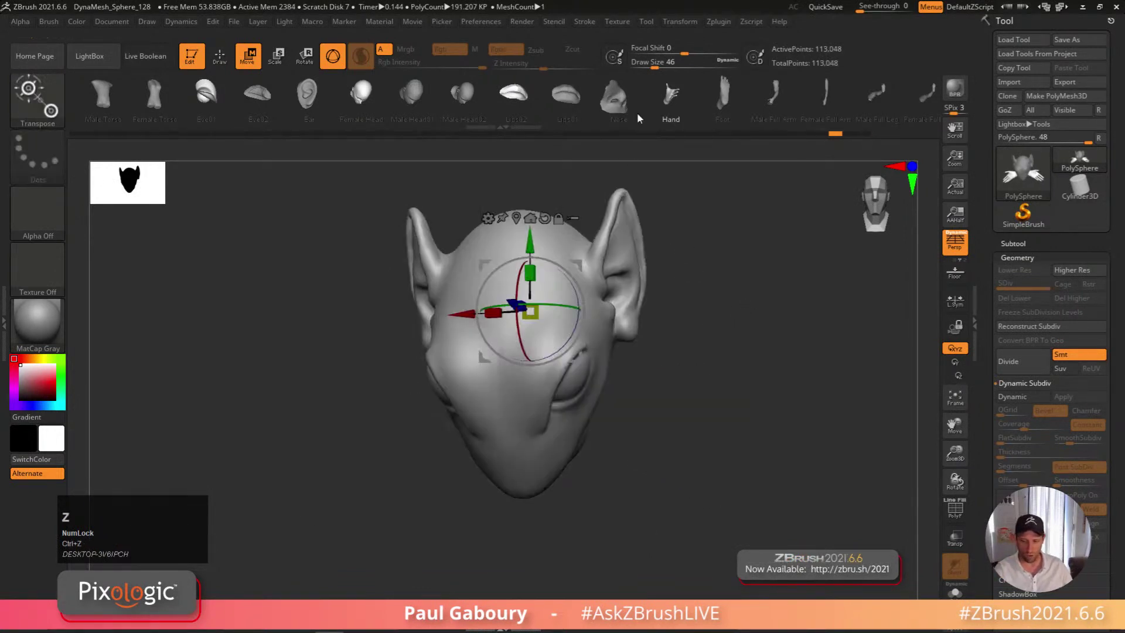
# With the Move gizmo active, replace the whole head model with the Male Head01 part and that with the Eye01 part
pyautogui.click(673, 111)
pyautogui.press('q')
pyautogui.press('w')
pyautogui.moveTo(673, 346); pyautogui.dragTo(668, 468, button='right')
pyautogui.click(410, 100)
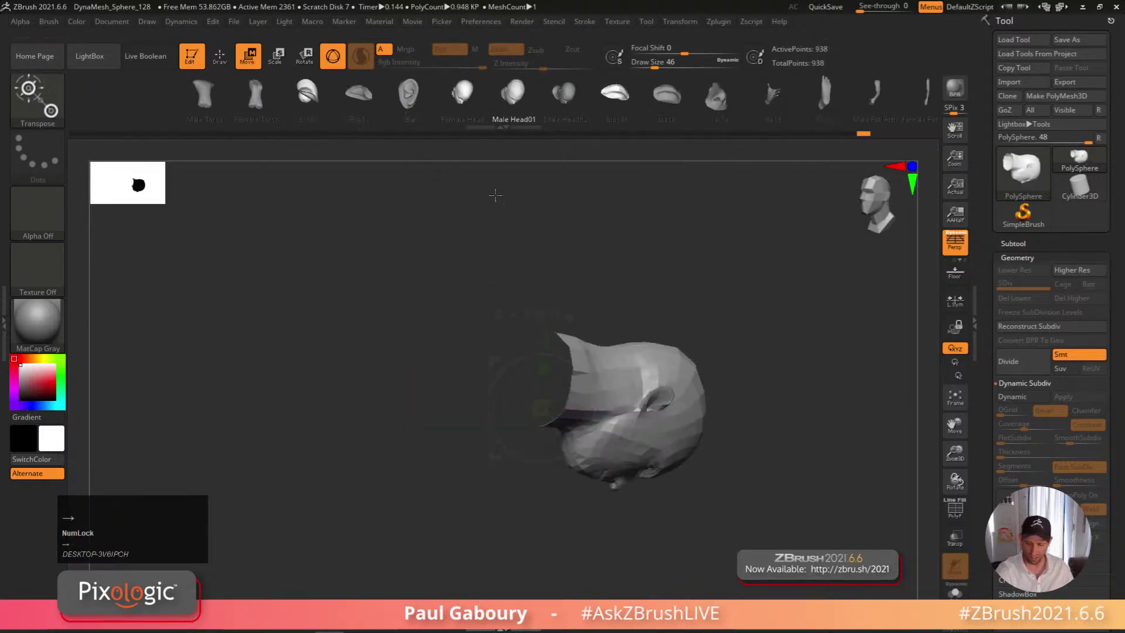
pyautogui.click(307, 94)
pyautogui.moveTo(585, 469); pyautogui.dragTo(590, 514, button='right')
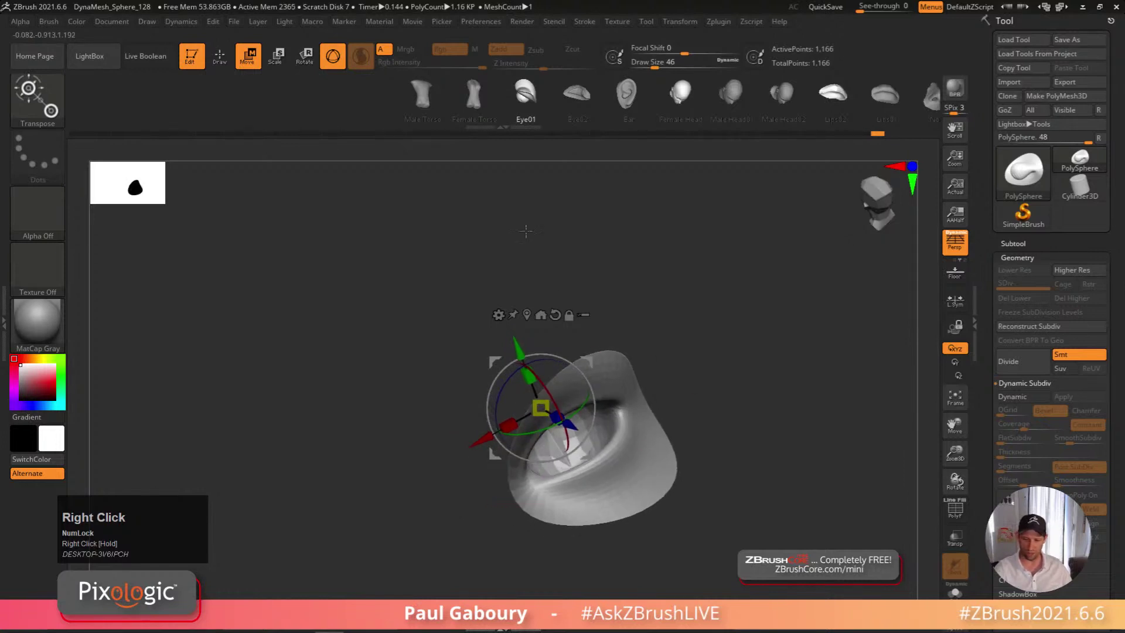
# Replace the eye mesh with a lips part and that with the Male Torso part, viewed from the front
pyautogui.click(833, 94)
pyautogui.moveTo(681, 101); pyautogui.dragTo(258, 106)
pyautogui.keyDown('alt'); pyautogui.moveTo(707, 471); pyautogui.dragTo(679, 482, button='right'); pyautogui.keyUp('alt')
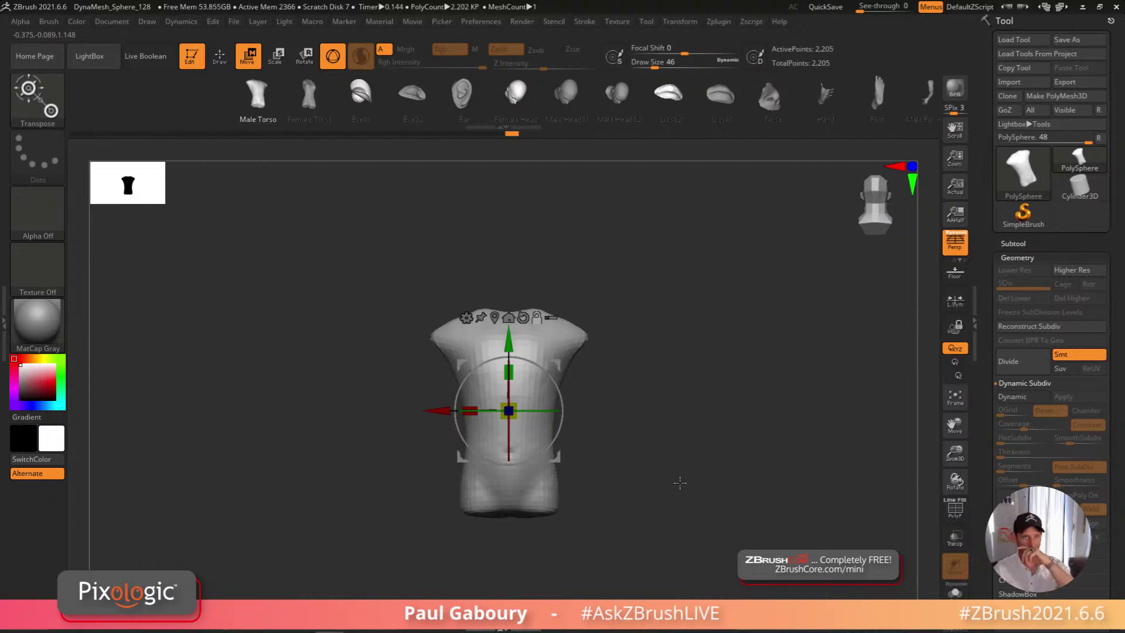
# Replace the Male Torso with the Female Torso part, return to Draw mode, and display its polyframe from the side
pyautogui.click(310, 93)
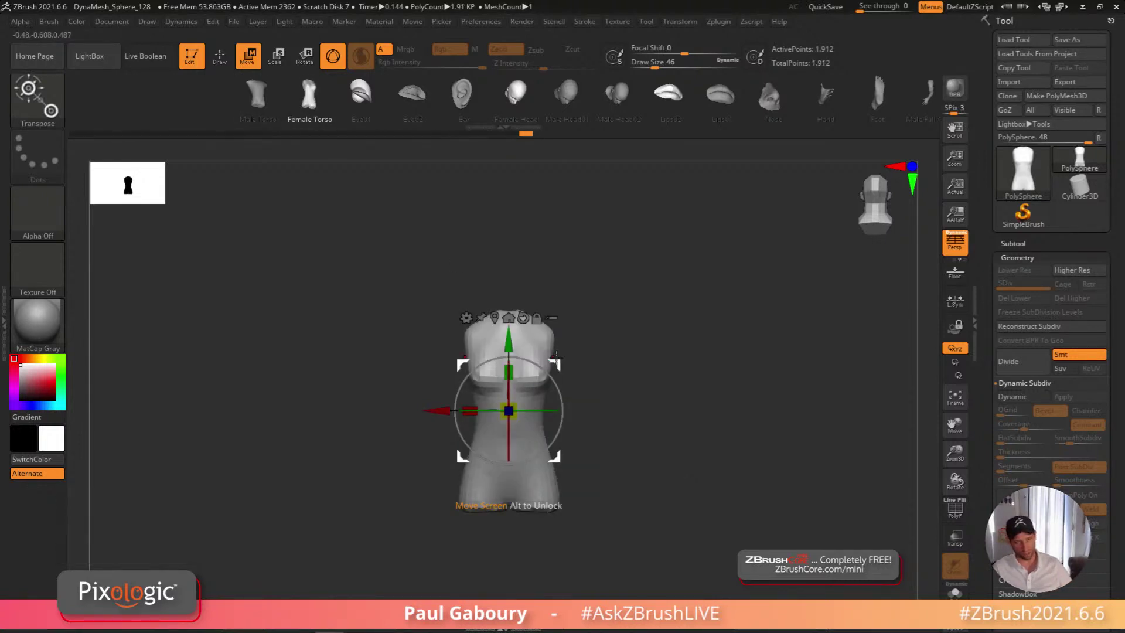
pyautogui.click(257, 95)
pyautogui.click(309, 95)
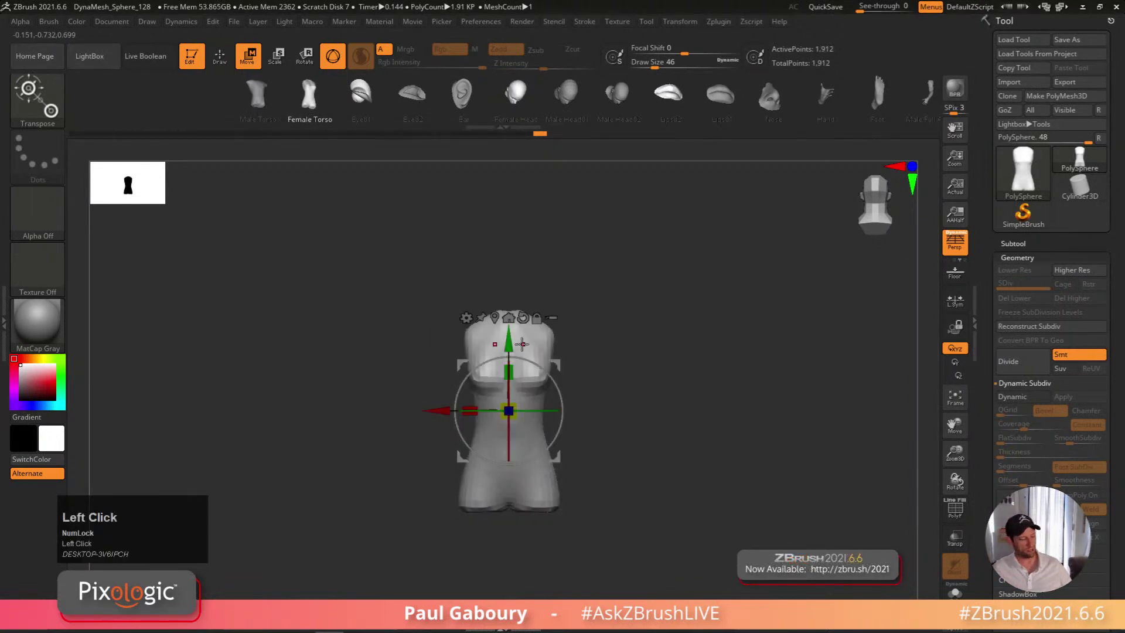
pyautogui.press('q')
pyautogui.hotkey('shift', 'f')
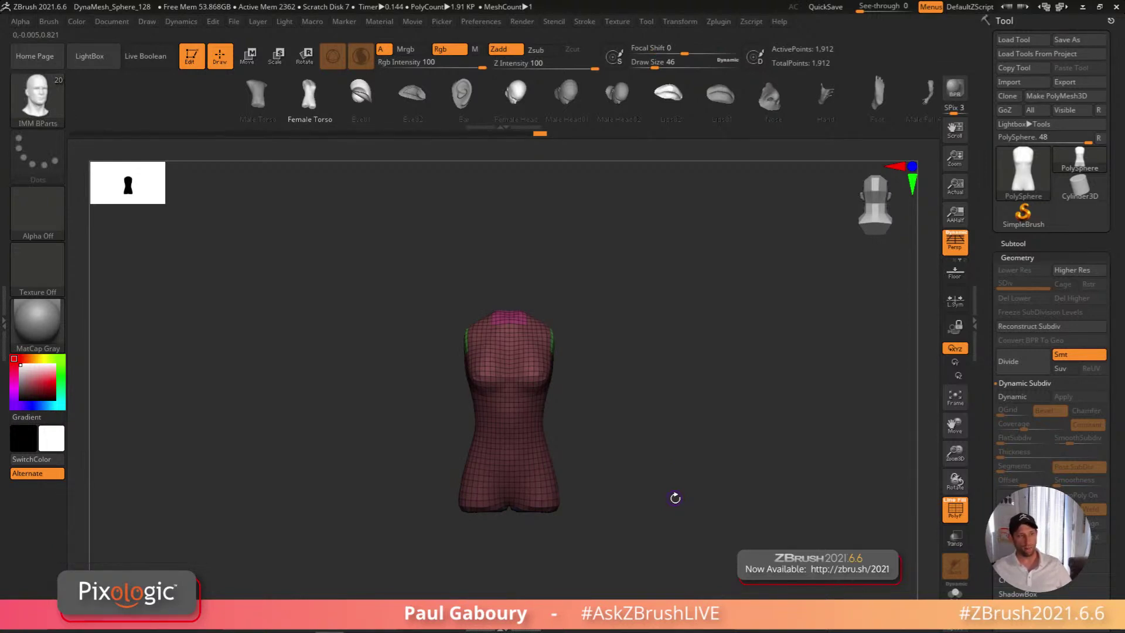
pyautogui.keyDown('alt'); pyautogui.moveTo(585, 459); pyautogui.dragTo(656, 453, button='right'); pyautogui.keyUp('alt')
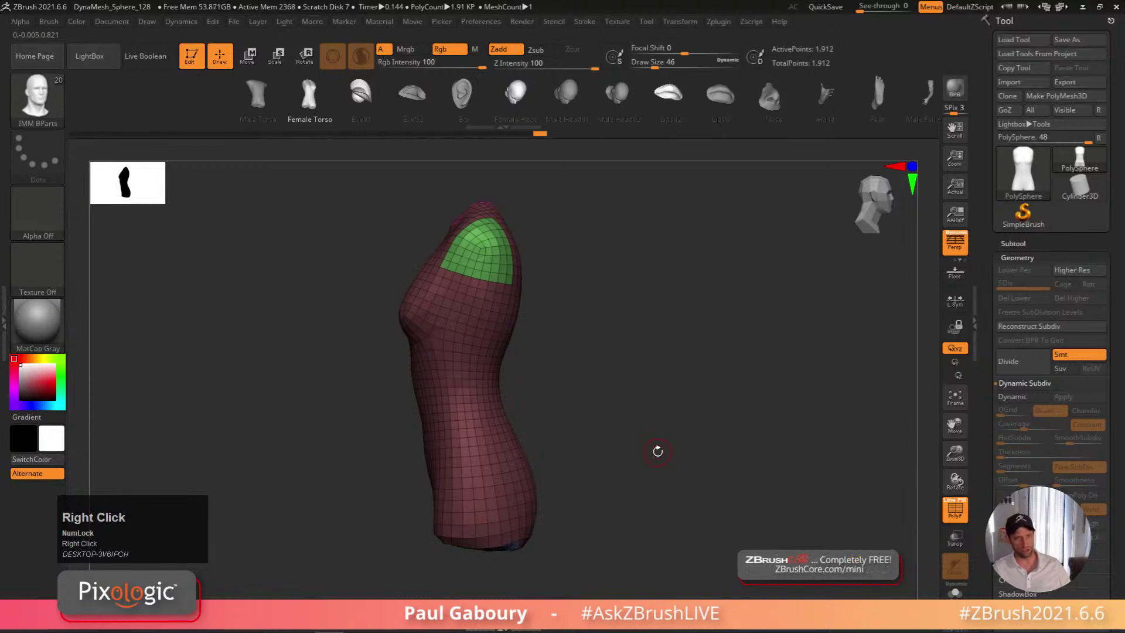
# Choose the Dog Head part and insert it on the torso's pink neck polygroup
pyautogui.moveTo(657, 450); pyautogui.dragTo(687, 367, button='right')
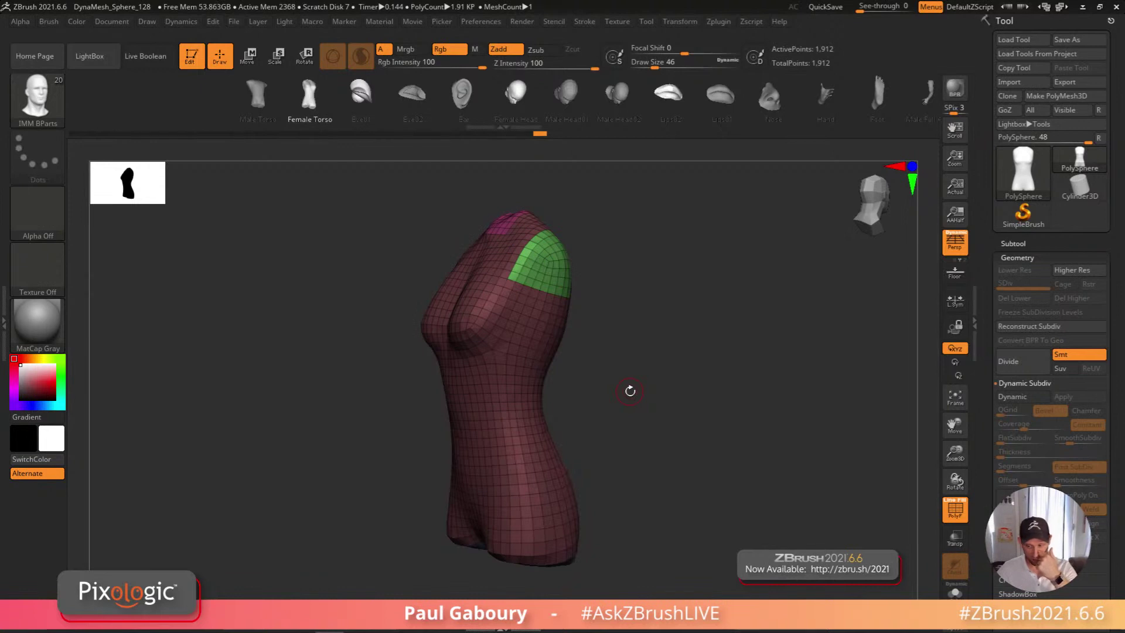
pyautogui.click(502, 94)
pyautogui.press('Right')
pyautogui.press('Right')
pyautogui.press('Right')
pyautogui.press('Right')
pyautogui.press('Right')
pyautogui.press('Right')
pyautogui.press('Right')
pyautogui.press('Right')
pyautogui.press('Right')
pyautogui.press('Right')
pyautogui.press('Right')
pyautogui.press('Right')
pyautogui.press('Right')
pyautogui.press('Right')
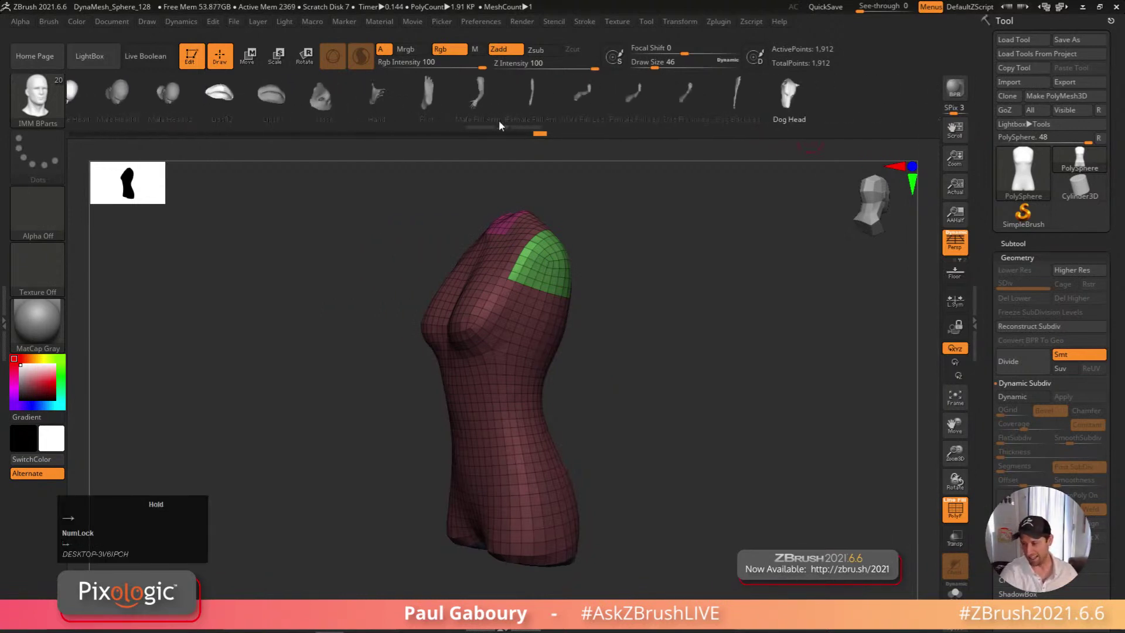
pyautogui.moveTo(730, 193); pyautogui.dragTo(607, 383, button='right')
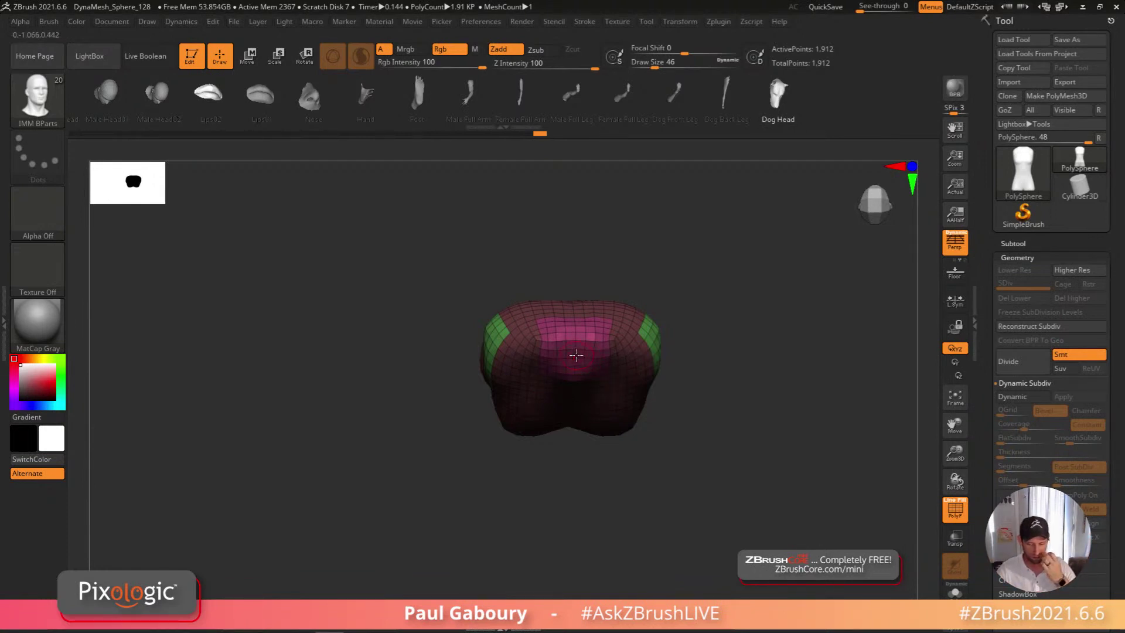
pyautogui.moveTo(575, 359); pyautogui.dragTo(585, 478)
pyautogui.moveTo(585, 478); pyautogui.dragTo(753, 465, button='right')
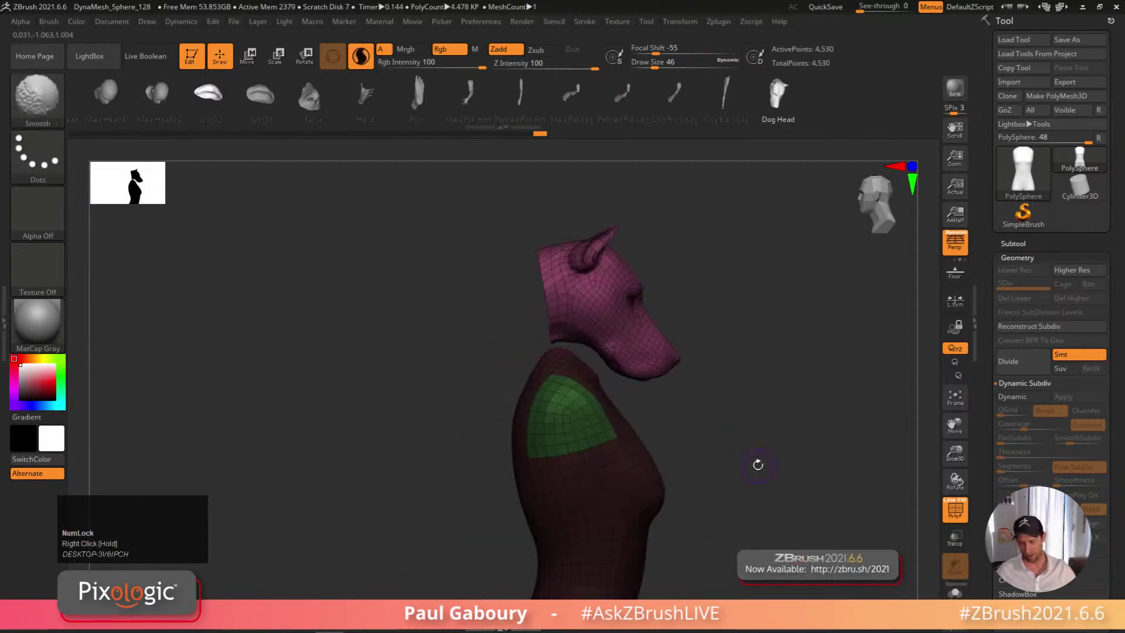
# Rotate the dog head with the gizmo so its muzzle points forward, and return to Draw mode with the polyframe hidden
pyautogui.press('w')
pyautogui.moveTo(624, 384); pyautogui.dragTo(693, 403)
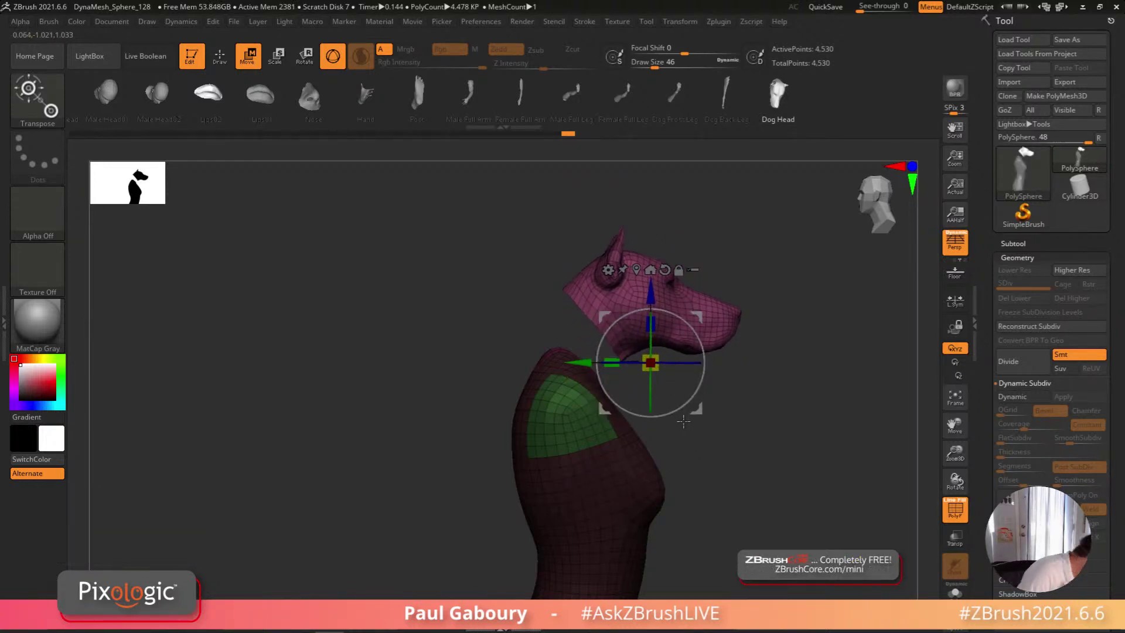
pyautogui.press('q')
pyautogui.moveTo(743, 462); pyautogui.dragTo(711, 439, button='right')
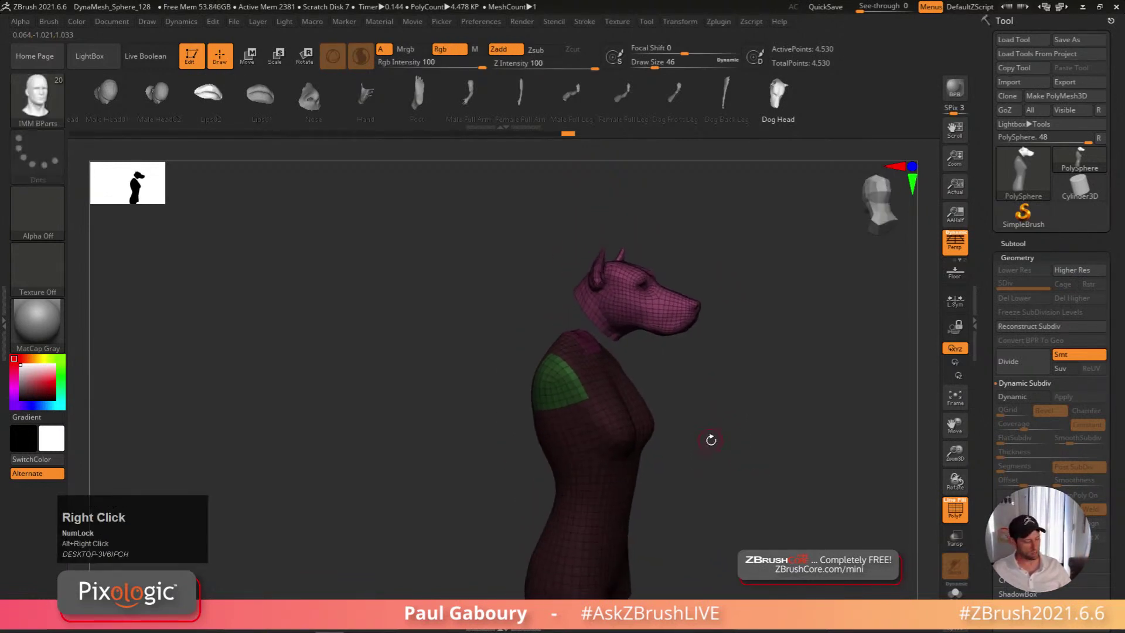
pyautogui.hotkey('shift', 'f')
pyautogui.moveTo(610, 461); pyautogui.dragTo(663, 452, button='right')
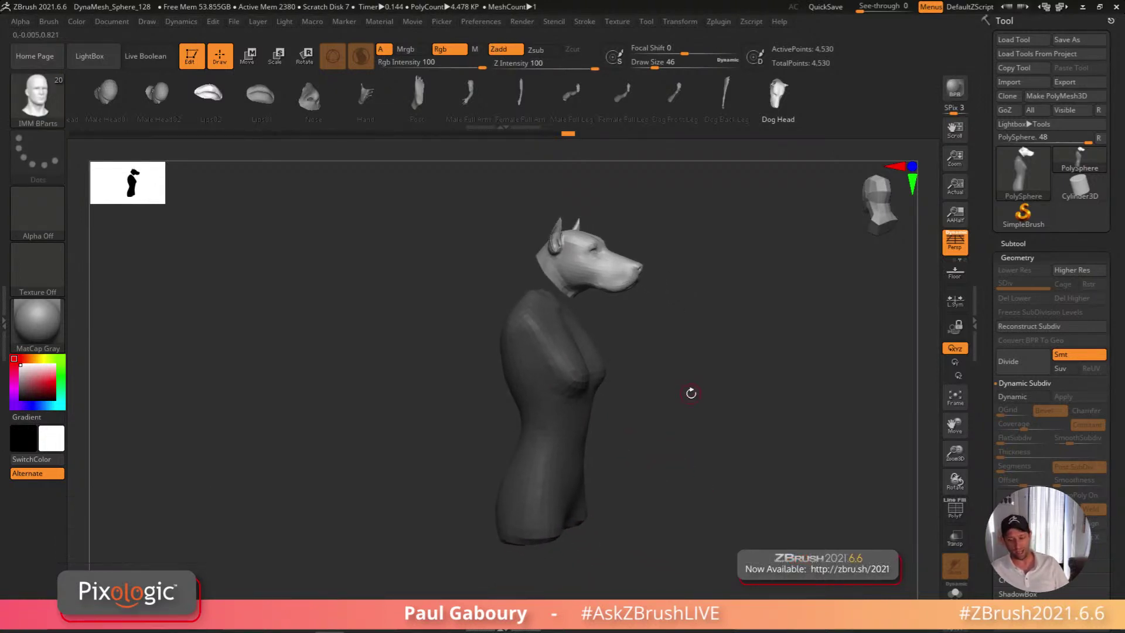
# Undo the last remesh, turn off DynaMesh, and clear the mask to bridge the dog head to the torso's neck
pyautogui.press('ctrl')
pyautogui.keyDown('ctrl'); pyautogui.moveTo(689, 392); pyautogui.dragTo(698, 410); pyautogui.keyUp('ctrl')
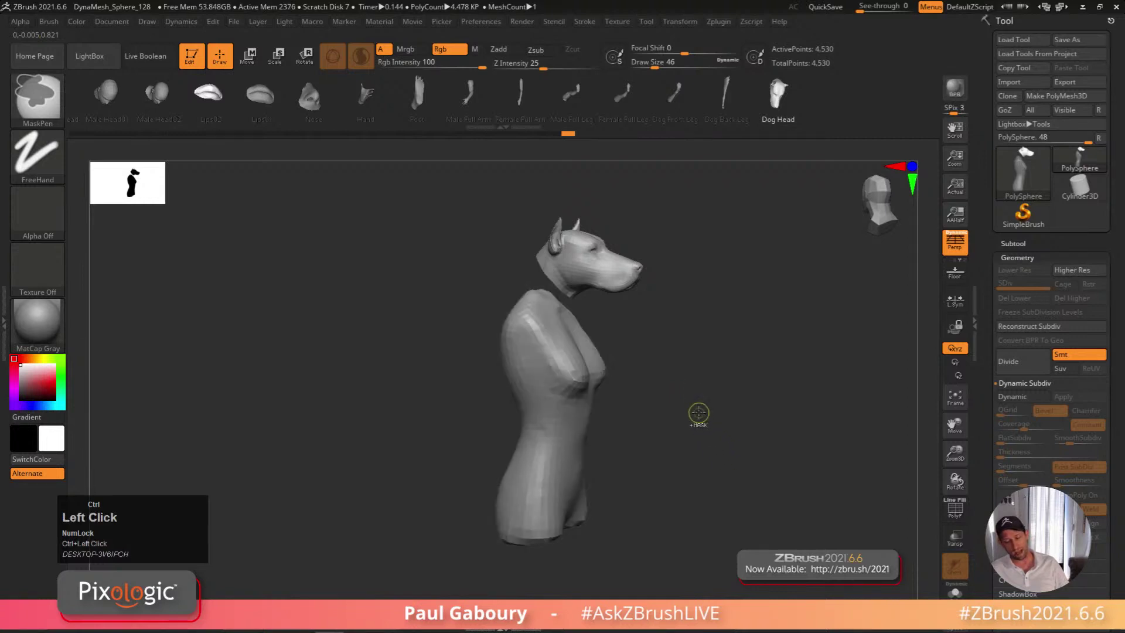
pyautogui.hotkey('ctrl', 'z')
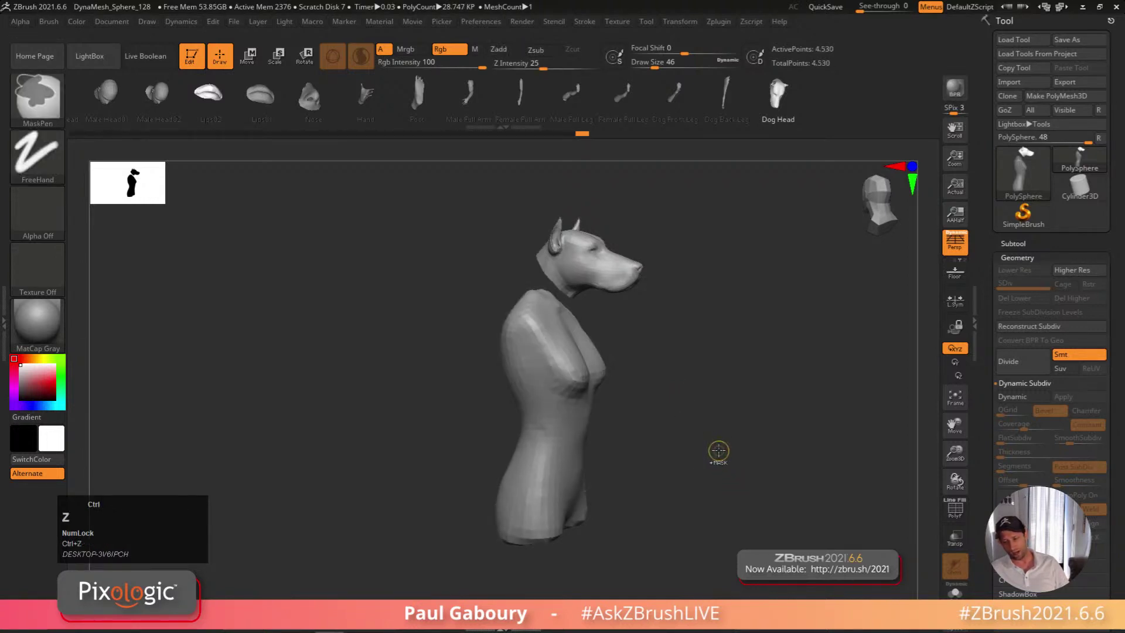
pyautogui.click(1025, 382)
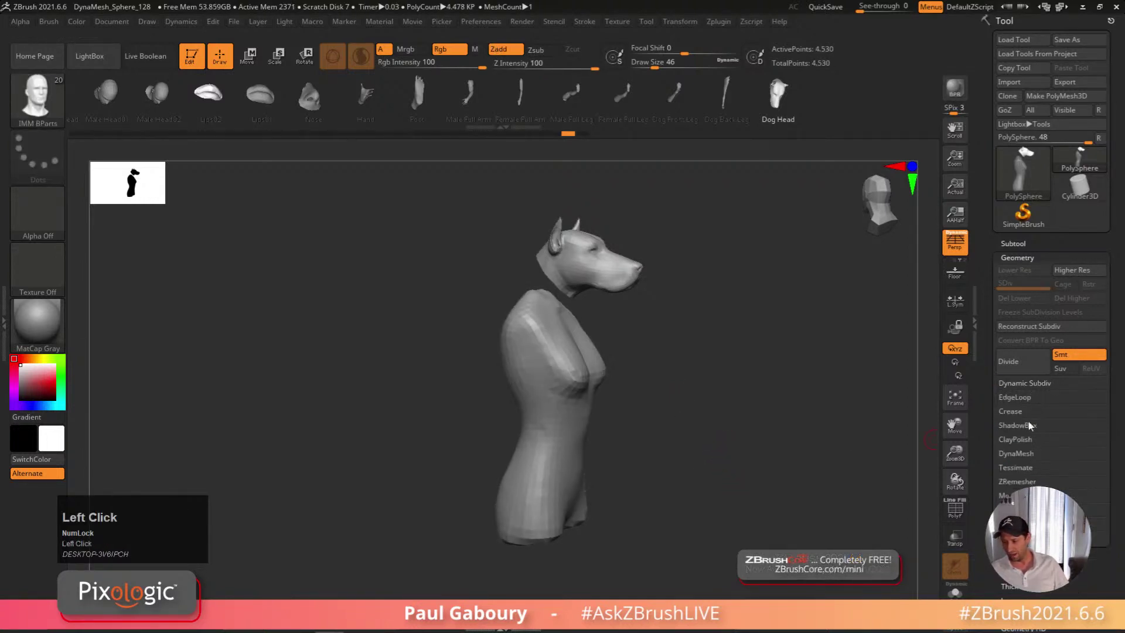
pyautogui.click(1019, 454)
pyautogui.keyDown('ctrl'); pyautogui.click(755, 541); pyautogui.keyUp('ctrl')
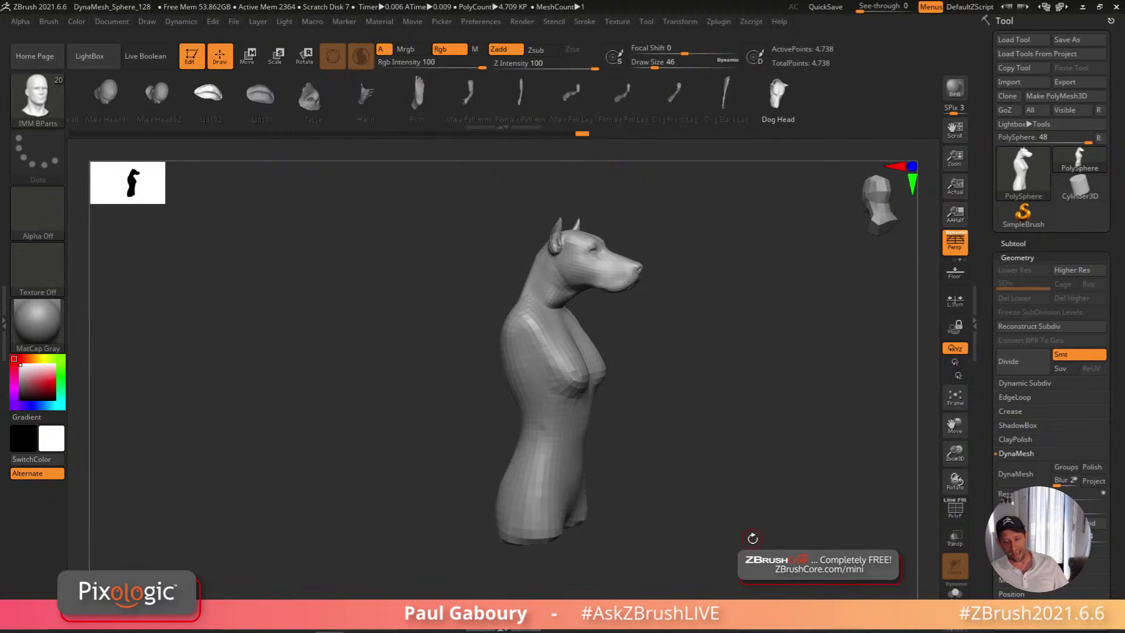
# Set the draw size to about 108 and try smoothing the neck seam, undoing the smoothing stroke
pyautogui.moveTo(753, 538); pyautogui.dragTo(663, 328, button='right')
pyautogui.press('s')
pyautogui.moveTo(663, 332); pyautogui.dragTo(675, 335)
pyautogui.moveTo(663, 340); pyautogui.dragTo(636, 375, button='right')
pyautogui.moveTo(581, 296)
pyautogui.keyDown('shift'); pyautogui.mouseDown()
pyautogui.moveTo(567, 321)
pyautogui.moveTo(567, 289)
pyautogui.mouseUp(); pyautogui.keyUp('shift')
pyautogui.moveTo(668, 390); pyautogui.dragTo(662, 366, button='right')
pyautogui.hotkey('ctrl', 'z')
# Smooth the joint between the dog head and the torso from both the side and the front
pyautogui.hotkey('shift', 'Right')
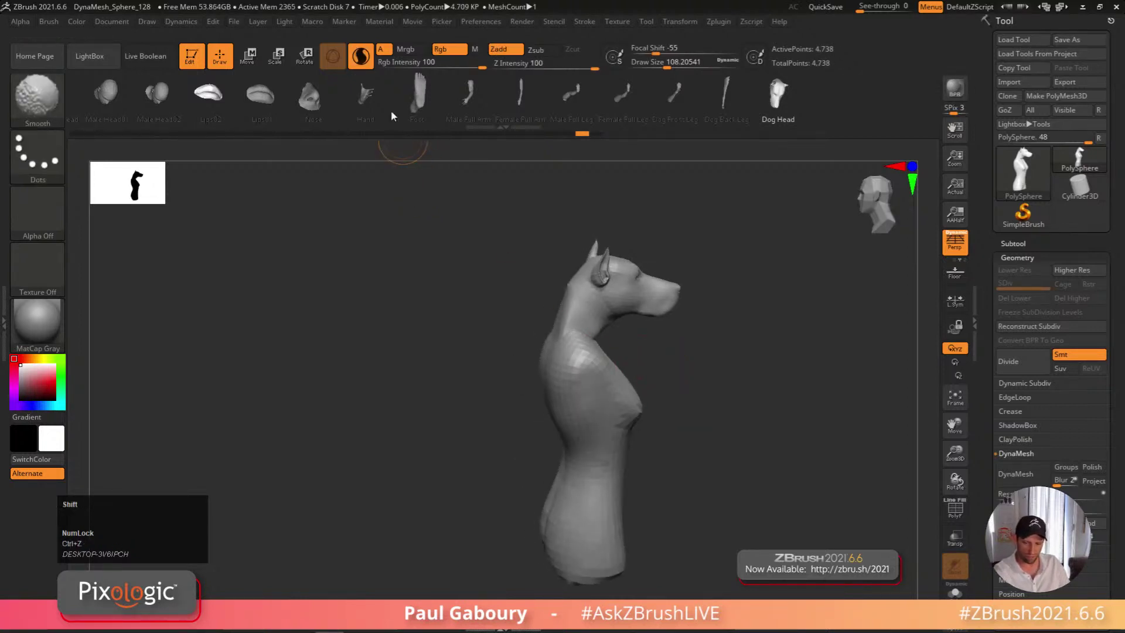
pyautogui.moveTo(433, 145); pyautogui.dragTo(568, 310, button='right')
pyautogui.moveTo(580, 325)
pyautogui.keyDown('shift'); pyautogui.mouseDown()
pyautogui.moveTo(573, 317)
pyautogui.moveTo(612, 316)
pyautogui.mouseUp(); pyautogui.keyUp('shift')
pyautogui.moveTo(686, 394)
pyautogui.mouseDown(button='right')
pyautogui.moveTo(752, 397)
pyautogui.moveTo(716, 377)
pyautogui.mouseUp(button='right')
pyautogui.moveTo(578, 326)
pyautogui.keyDown('shift'); pyautogui.mouseDown()
pyautogui.moveTo(551, 331)
pyautogui.moveTo(591, 329)
pyautogui.mouseUp(); pyautogui.keyUp('shift')
pyautogui.moveTo(723, 396)
pyautogui.mouseDown(button='right')
pyautogui.moveTo(705, 428)
pyautogui.moveTo(665, 411)
pyautogui.mouseUp(button='right')
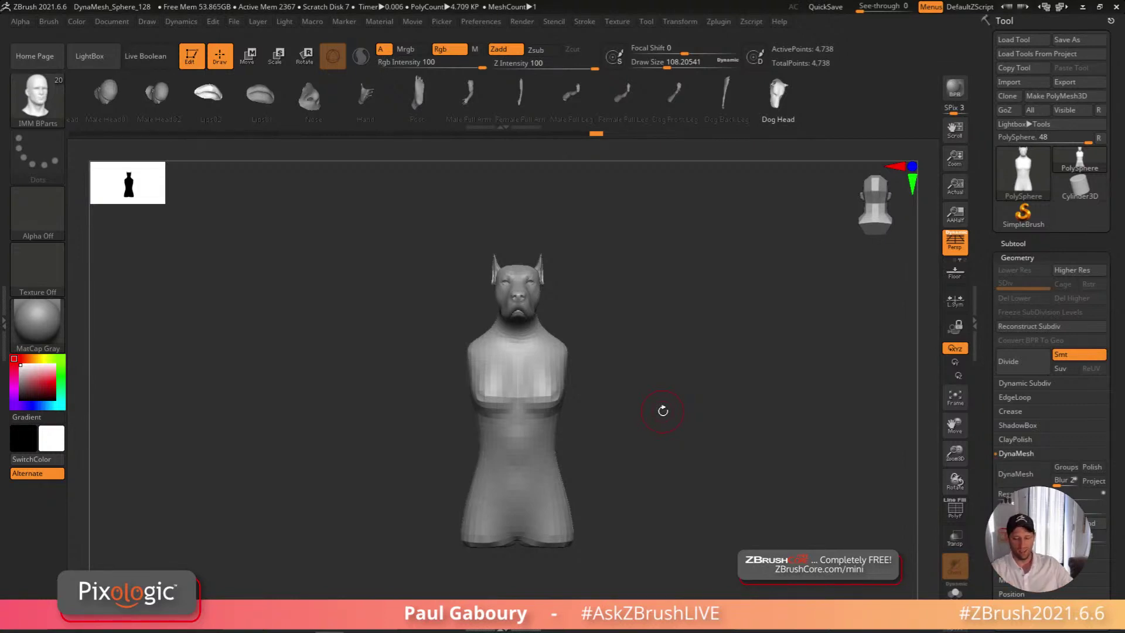
# Display the polyframe, isolate individual polygroups of the dog-headed torso to inspect them, and show the whole mesh again
pyautogui.moveTo(687, 410); pyautogui.dragTo(548, 422, button='right')
pyautogui.hotkey('shift', 'f')
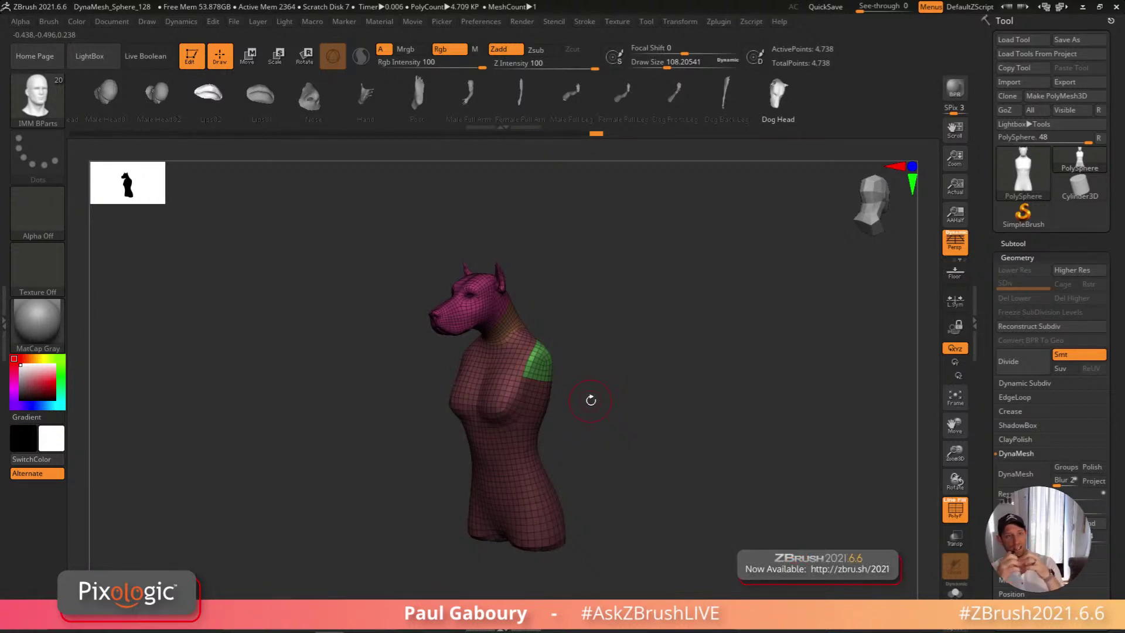
pyautogui.moveTo(502, 319)
pyautogui.keyDown('ctrl'); pyautogui.mouseDown(button='right')
pyautogui.moveTo(653, 371)
pyautogui.moveTo(633, 389)
pyautogui.moveTo(715, 346)
pyautogui.moveTo(571, 400)
pyautogui.moveTo(684, 394)
pyautogui.moveTo(584, 369)
pyautogui.mouseUp(button='right'); pyautogui.keyUp('ctrl')
pyautogui.keyDown('ctrl'); pyautogui.keyDown('shift'); pyautogui.click(553, 330); pyautogui.keyUp('shift'); pyautogui.keyUp('ctrl')
pyautogui.keyDown('ctrl'); pyautogui.keyDown('shift'); pyautogui.click(709, 340); pyautogui.keyUp('shift'); pyautogui.keyUp('ctrl')
pyautogui.keyDown('ctrl'); pyautogui.keyDown('shift'); pyautogui.click(454, 234); pyautogui.keyUp('shift'); pyautogui.keyUp('ctrl')
pyautogui.keyDown('ctrl'); pyautogui.keyDown('shift'); pyautogui.click(721, 337); pyautogui.keyUp('shift'); pyautogui.keyUp('ctrl')
# Insert the Male Full Arm part on the green shoulder polygroup and adjust the arms with the Move gizmo
pyautogui.click(472, 95)
pyautogui.moveTo(639, 404); pyautogui.dragTo(606, 404, button='right')
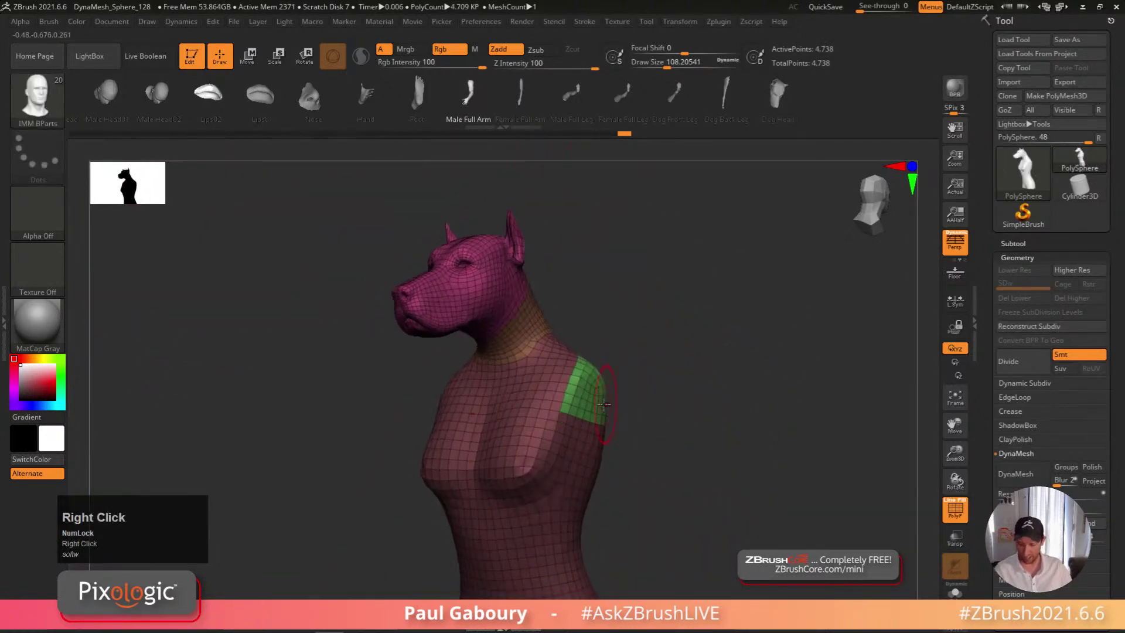
pyautogui.moveTo(592, 396); pyautogui.dragTo(561, 499)
pyautogui.press('w')
pyautogui.keyDown('ctrl'); pyautogui.moveTo(733, 459); pyautogui.dragTo(662, 450, button='right'); pyautogui.keyUp('ctrl')
pyautogui.keyDown('shift'); pyautogui.moveTo(640, 443); pyautogui.dragTo(621, 489); pyautogui.keyUp('shift')
pyautogui.keyDown('shift'); pyautogui.moveTo(648, 477); pyautogui.dragTo(743, 483, button='right'); pyautogui.keyUp('shift')
# Clear the mask to bridge the arms to the shoulders, and smooth the shoulder seam in Draw mode
pyautogui.keyDown('ctrl'); pyautogui.click(738, 498); pyautogui.keyUp('ctrl')
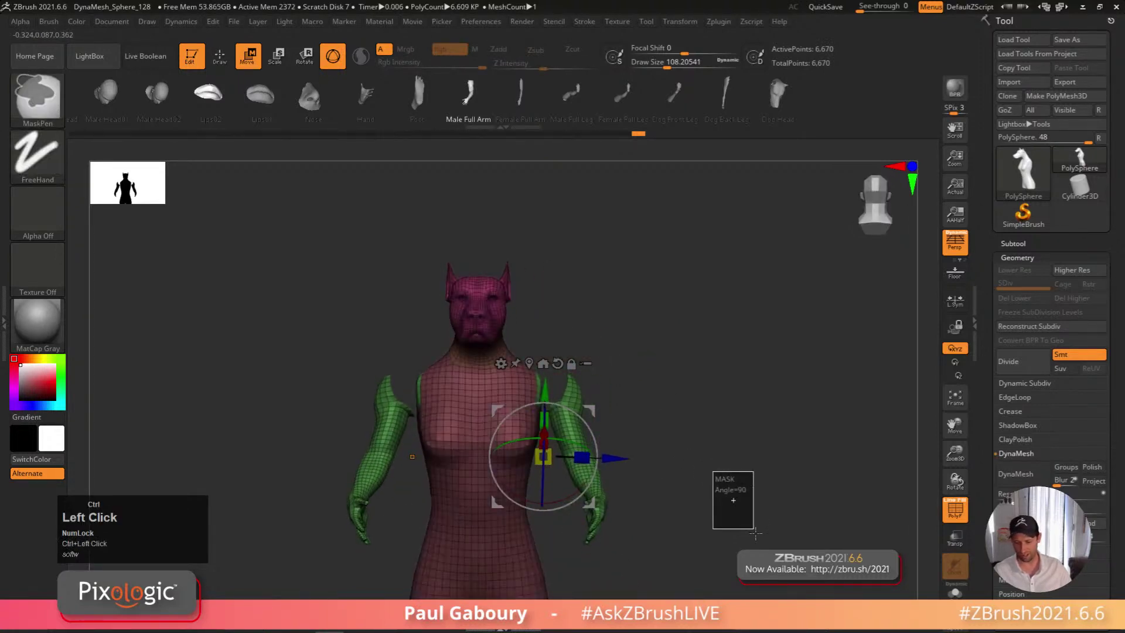
pyautogui.press('q')
pyautogui.moveTo(736, 506); pyautogui.dragTo(710, 501)
pyautogui.moveTo(710, 501); pyautogui.dragTo(627, 416, button='right')
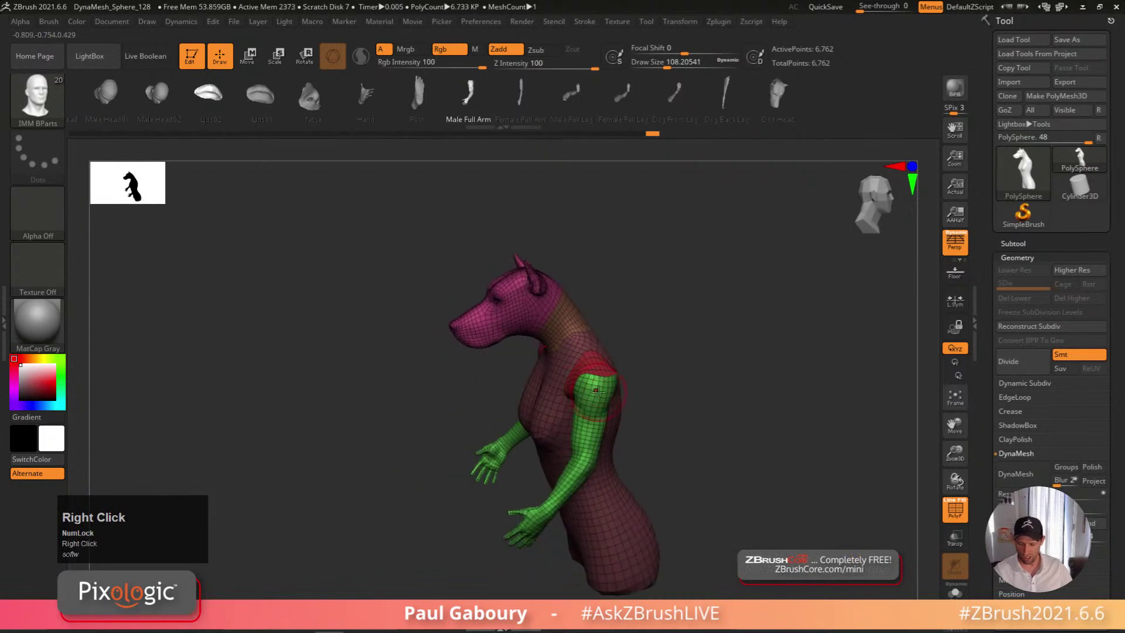
pyautogui.keyDown('shift'); pyautogui.moveTo(592, 379); pyautogui.dragTo(610, 380); pyautogui.keyUp('shift')
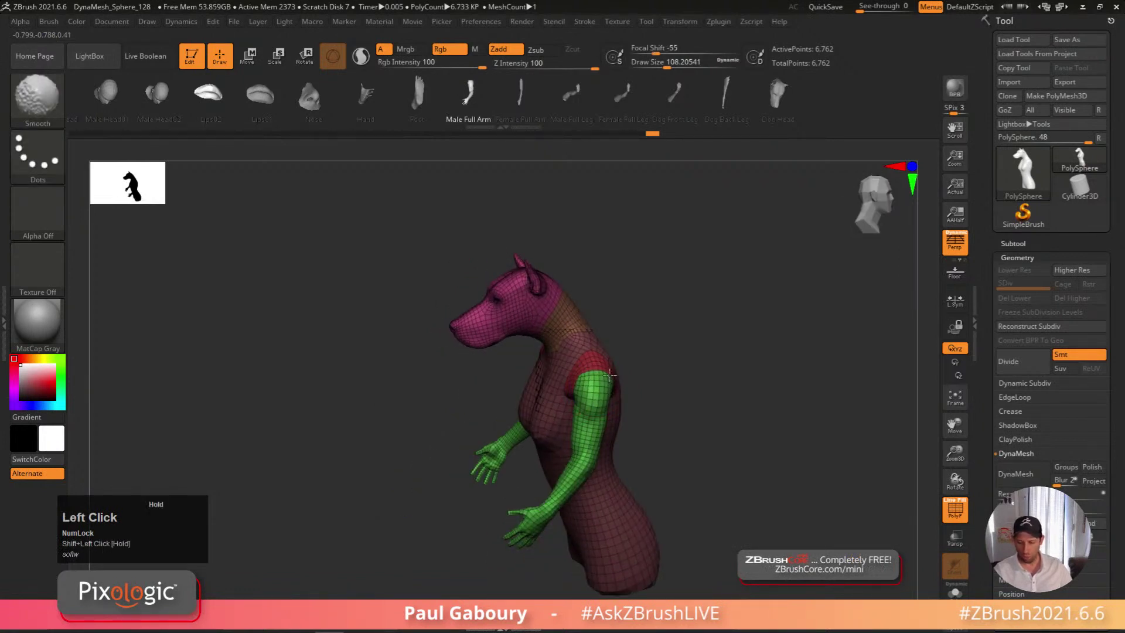
pyautogui.moveTo(591, 373); pyautogui.dragTo(717, 453, button='right')
pyautogui.hotkey('shift', 'f')
pyautogui.hotkey('shift', 'f')
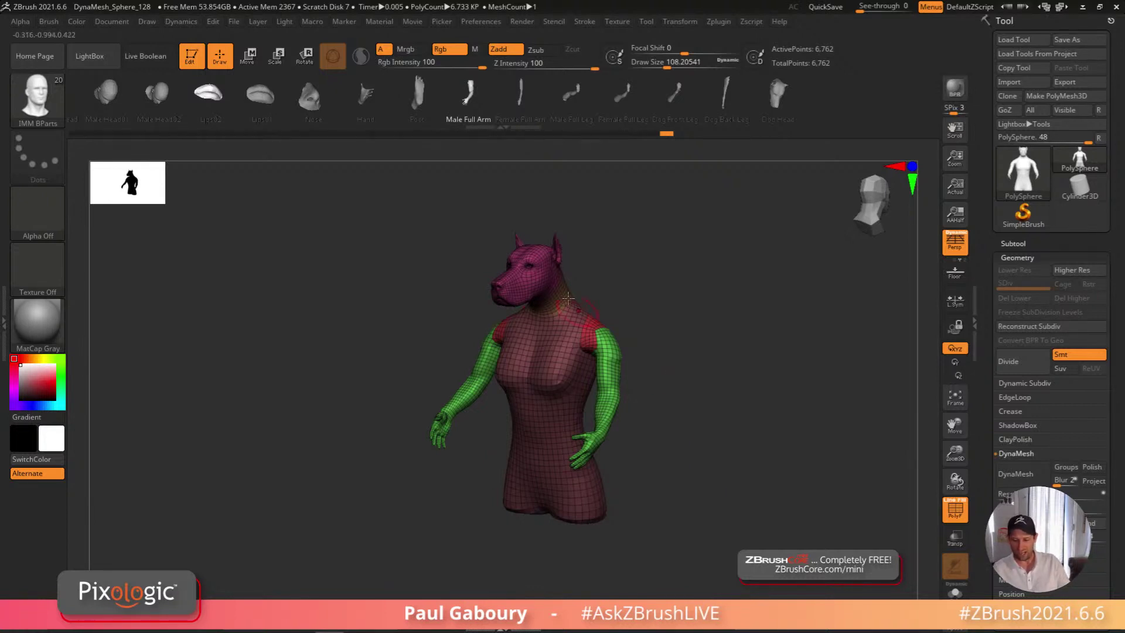
# Undo the smoothing, bridging and insertion of the arms, back to the armless dog-headed torso
pyautogui.hotkey('ctrl', 'z')
pyautogui.hotkey('ctrl', 'z')
pyautogui.hotkey('ctrl', 'z')
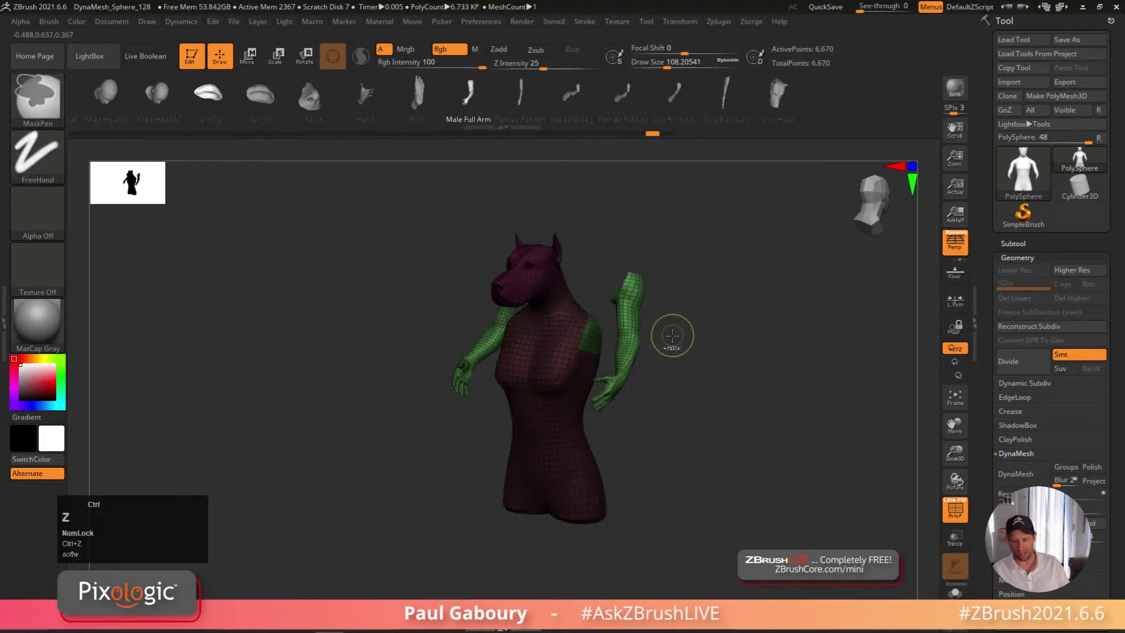
# Switch to the IMM PrimitivesH brush and choose its Insert H Sphere mesh
pyautogui.press('b')
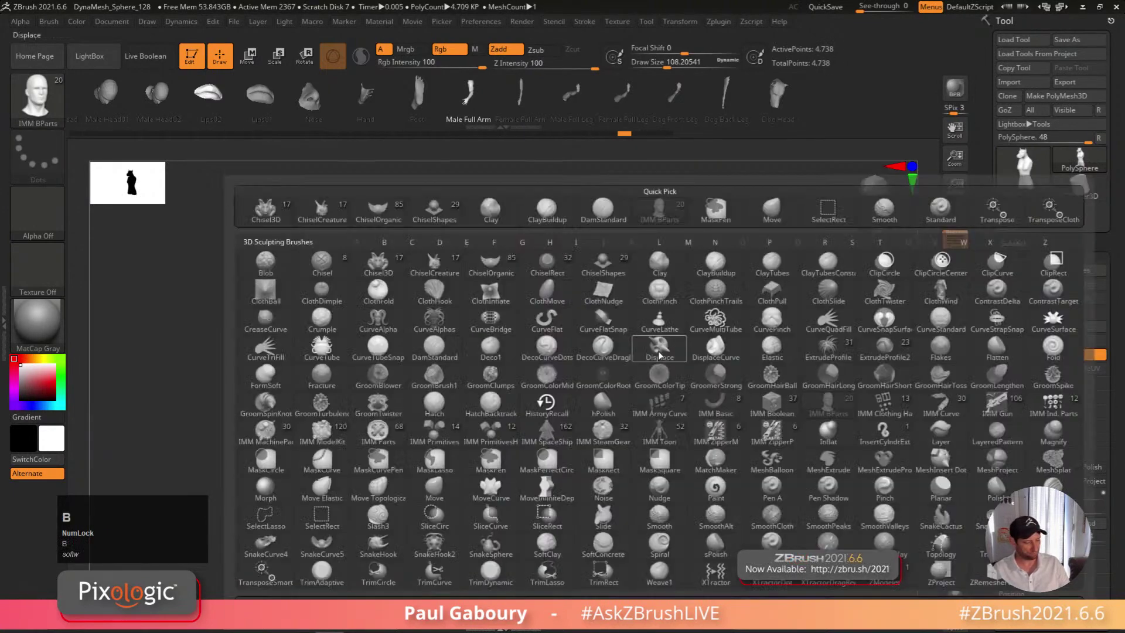
pyautogui.press('i')
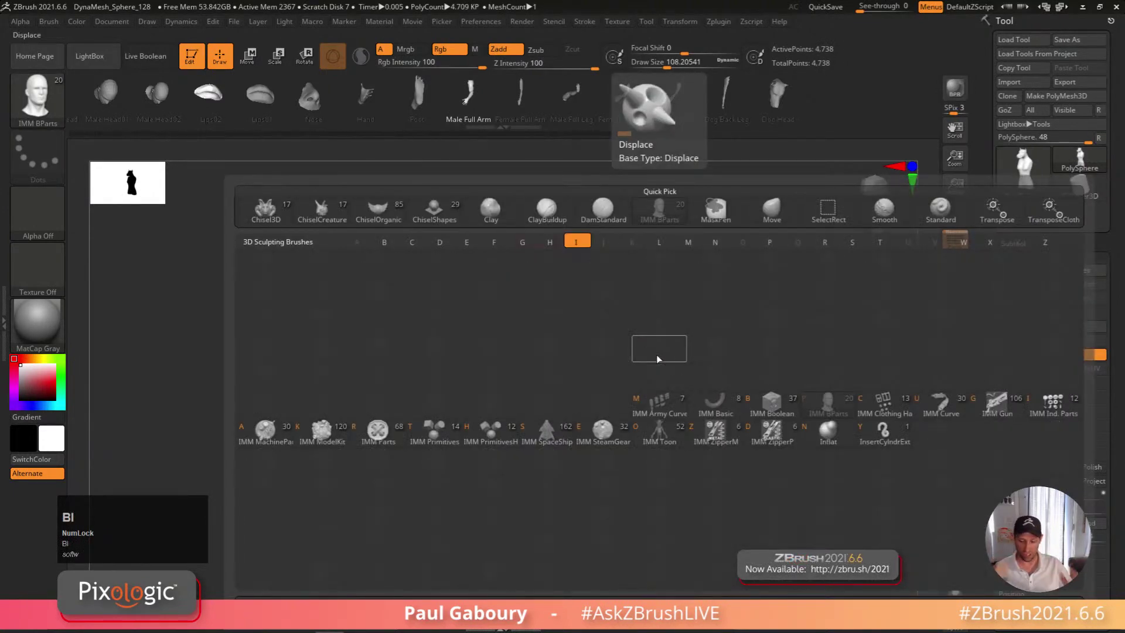
pyautogui.click(492, 434)
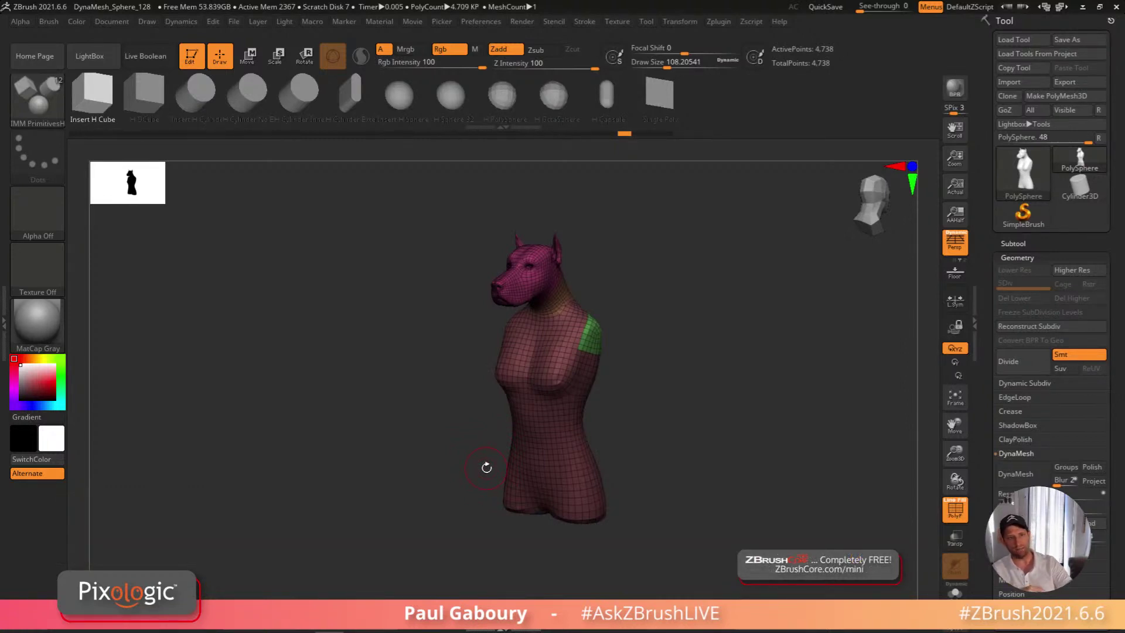
pyautogui.moveTo(679, 368); pyautogui.dragTo(633, 253, button='right')
pyautogui.click(401, 95)
# Try inserting a large H Sphere on the green shoulder polygroup and undo it
pyautogui.click(583, 381)
pyautogui.moveTo(648, 465); pyautogui.dragTo(602, 377, button='right')
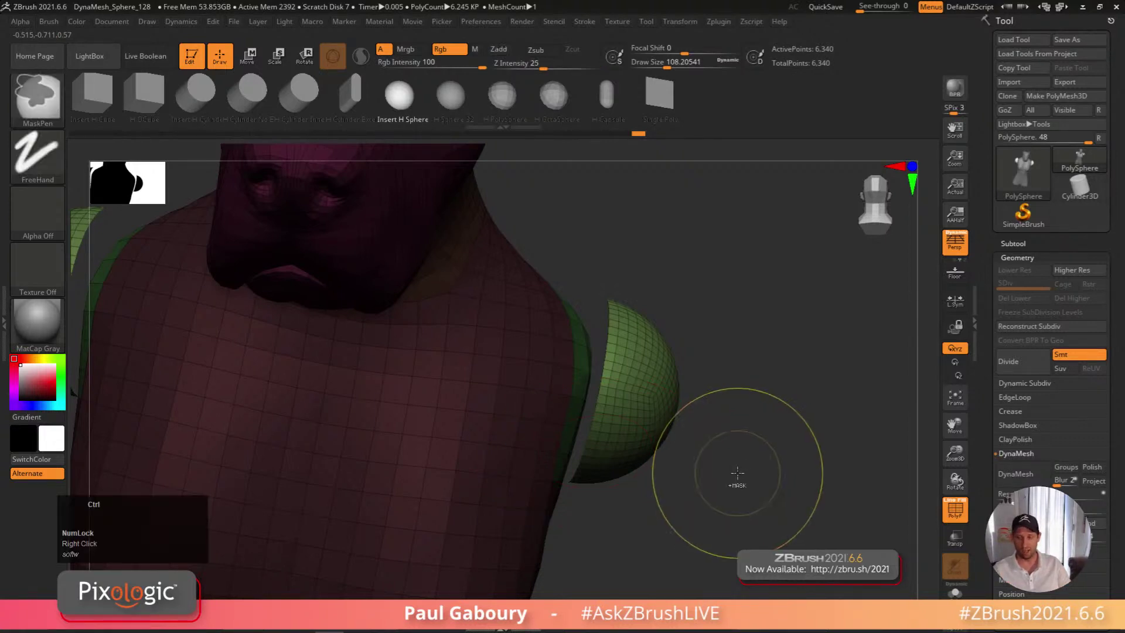
pyautogui.hotkey('ctrl', 'z')
# Set the draw size to 44, insert an H Sphere on the green shoulder polygroup, and clear the mask to bridge it
pyautogui.press('s')
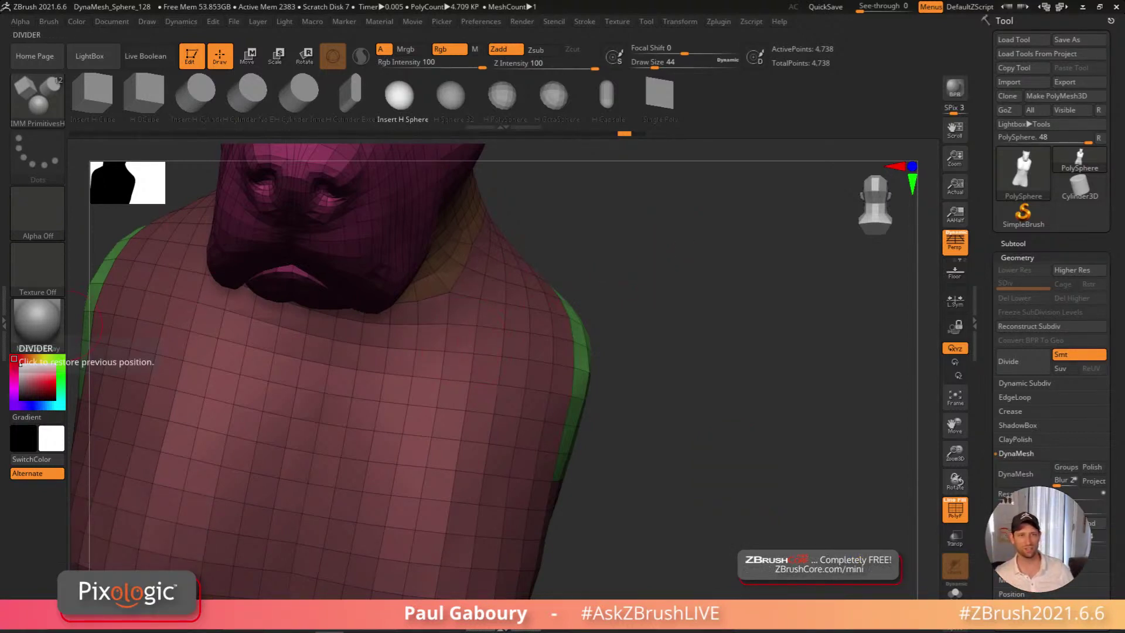
pyautogui.click(4, 322)
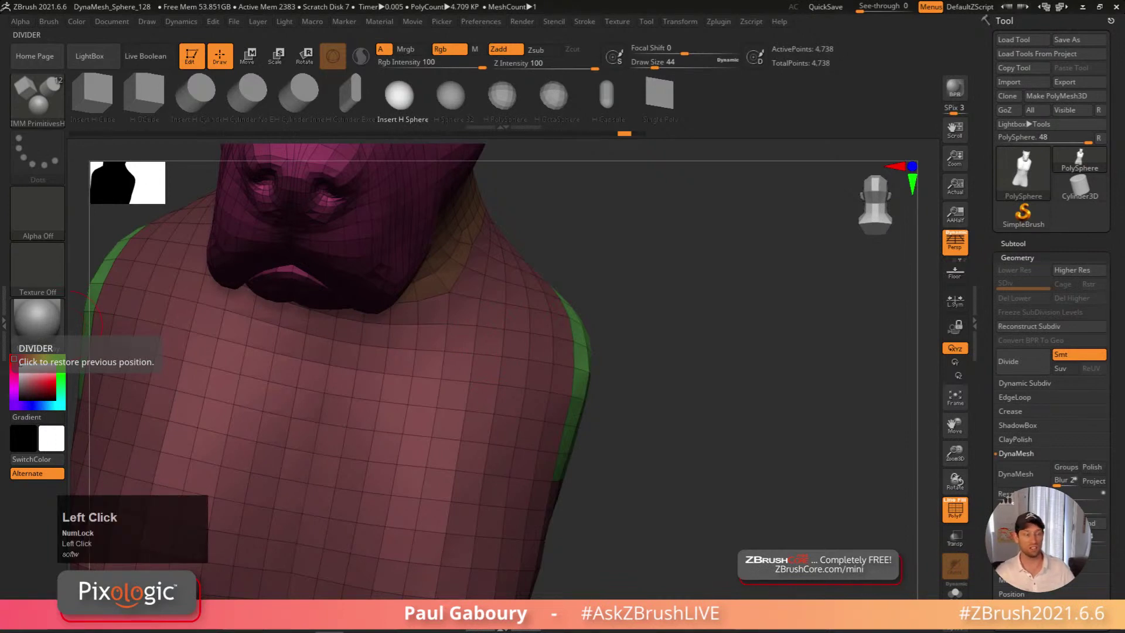
pyautogui.moveTo(638, 535); pyautogui.dragTo(577, 390, button='right')
pyautogui.moveTo(577, 389); pyautogui.dragTo(669, 453)
pyautogui.moveTo(669, 453); pyautogui.dragTo(700, 416, button='right')
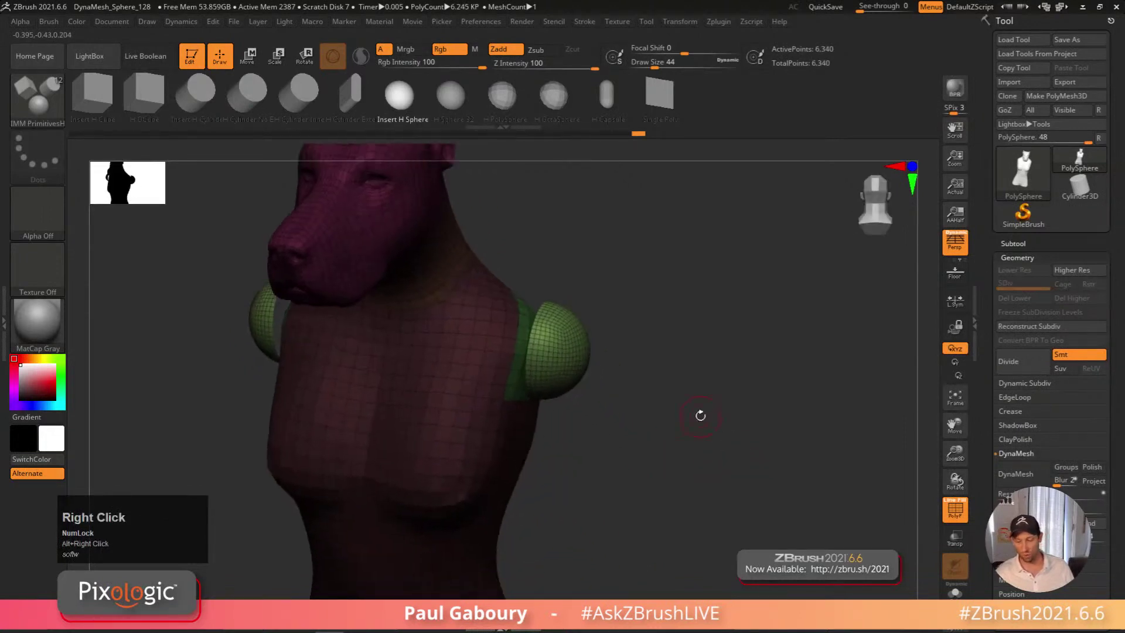
pyautogui.keyDown('ctrl'); pyautogui.moveTo(704, 293); pyautogui.dragTo(757, 437); pyautogui.keyUp('ctrl')
pyautogui.keyDown('ctrl'); pyautogui.moveTo(706, 275); pyautogui.dragTo(722, 371); pyautogui.keyUp('ctrl')
# Mask a patch on the side of the torso's waist and turn it into its own polygroup
pyautogui.moveTo(775, 510)
pyautogui.mouseDown(button='right')
pyautogui.moveTo(479, 368)
pyautogui.moveTo(601, 463)
pyautogui.moveTo(539, 398)
pyautogui.mouseUp(button='right')
pyautogui.moveTo(504, 375)
pyautogui.keyDown('ctrl'); pyautogui.mouseDown()
pyautogui.moveTo(537, 387)
pyautogui.moveTo(545, 410)
pyautogui.moveTo(470, 372)
pyautogui.mouseUp(); pyautogui.keyUp('ctrl')
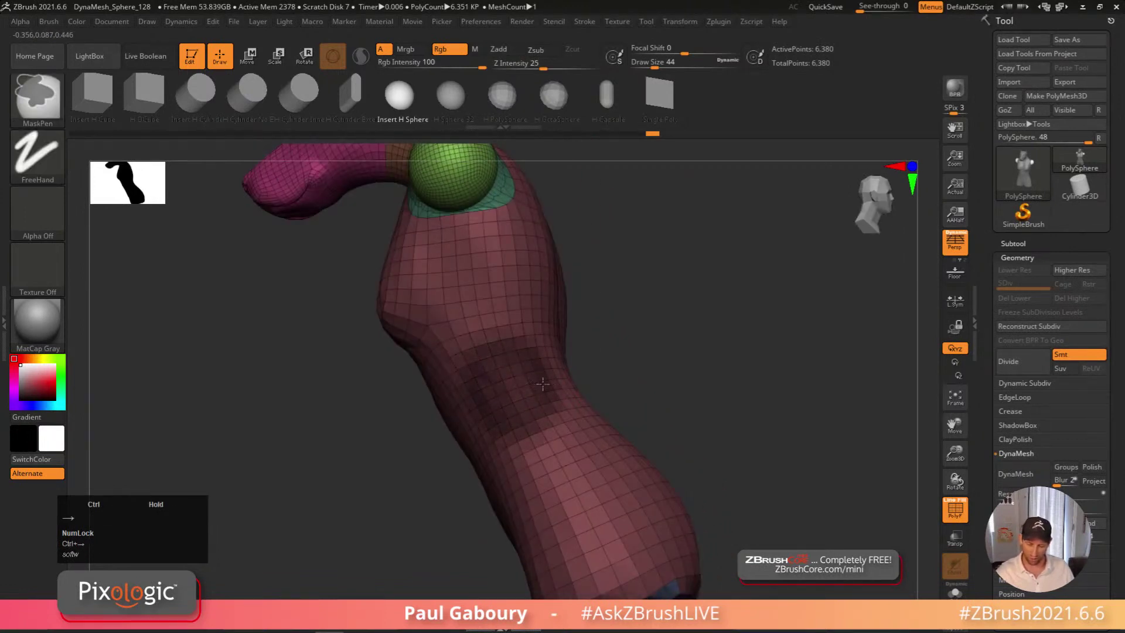
pyautogui.hotkey('ctrl', 'w')
pyautogui.moveTo(653, 452); pyautogui.dragTo(668, 446, button='right')
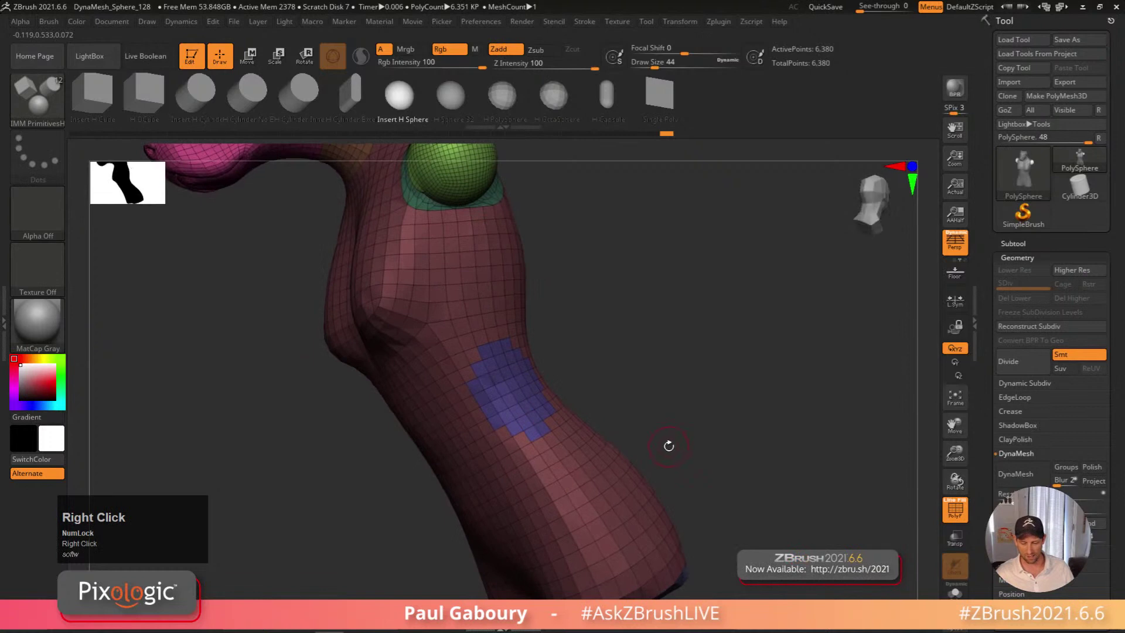
# Insert an H Sphere as a recess into the waist patch and clear the mask to bridge it to the torso
pyautogui.click(513, 392)
pyautogui.keyDown('alt'); pyautogui.moveTo(512, 391); pyautogui.dragTo(655, 445); pyautogui.keyUp('alt')
pyautogui.moveTo(655, 445); pyautogui.dragTo(688, 349, button='right')
pyautogui.keyDown('ctrl'); pyautogui.click(713, 367); pyautogui.keyUp('ctrl')
pyautogui.moveTo(516, 387); pyautogui.dragTo(758, 477)
pyautogui.moveTo(759, 477)
pyautogui.mouseDown(button='right')
pyautogui.moveTo(762, 430)
pyautogui.moveTo(741, 434)
pyautogui.mouseUp(button='right')
# Examine the recessed sphere on the waist from several angles, with the polyframe hidden and shown
pyautogui.hotkey('shift', 'f')
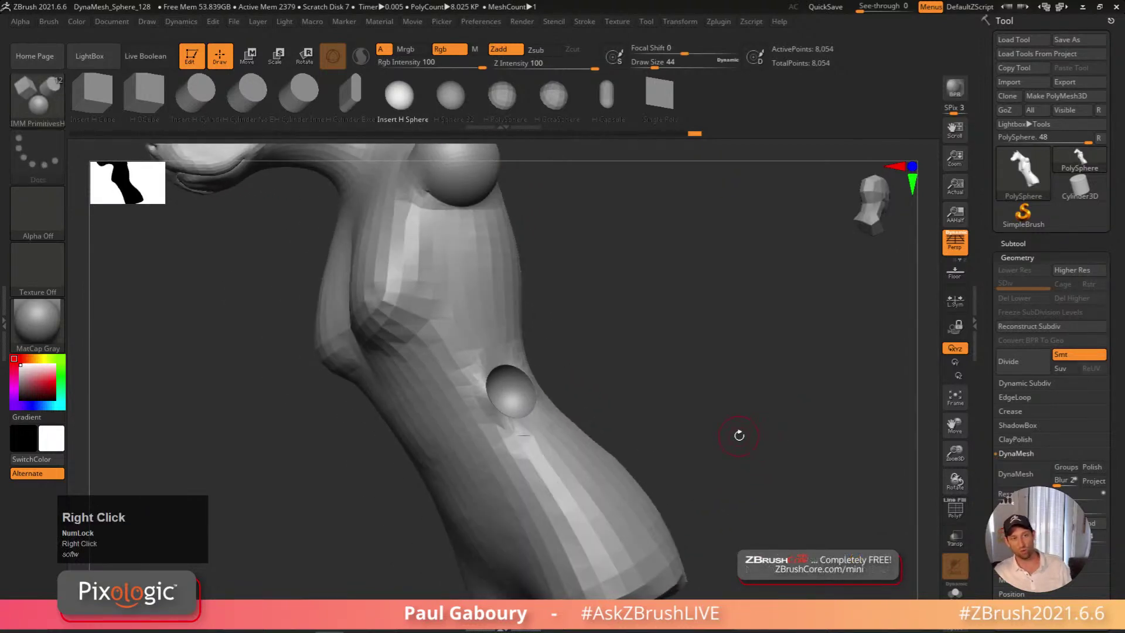
pyautogui.moveTo(739, 436)
pyautogui.mouseDown(button='right')
pyautogui.moveTo(728, 422)
pyautogui.moveTo(697, 474)
pyautogui.moveTo(743, 367)
pyautogui.moveTo(652, 432)
pyautogui.mouseUp(button='right')
pyautogui.press('f')
pyautogui.press('shift')
pyautogui.moveTo(572, 447); pyautogui.dragTo(664, 409, button='right')
pyautogui.hotkey('shift', 'f')
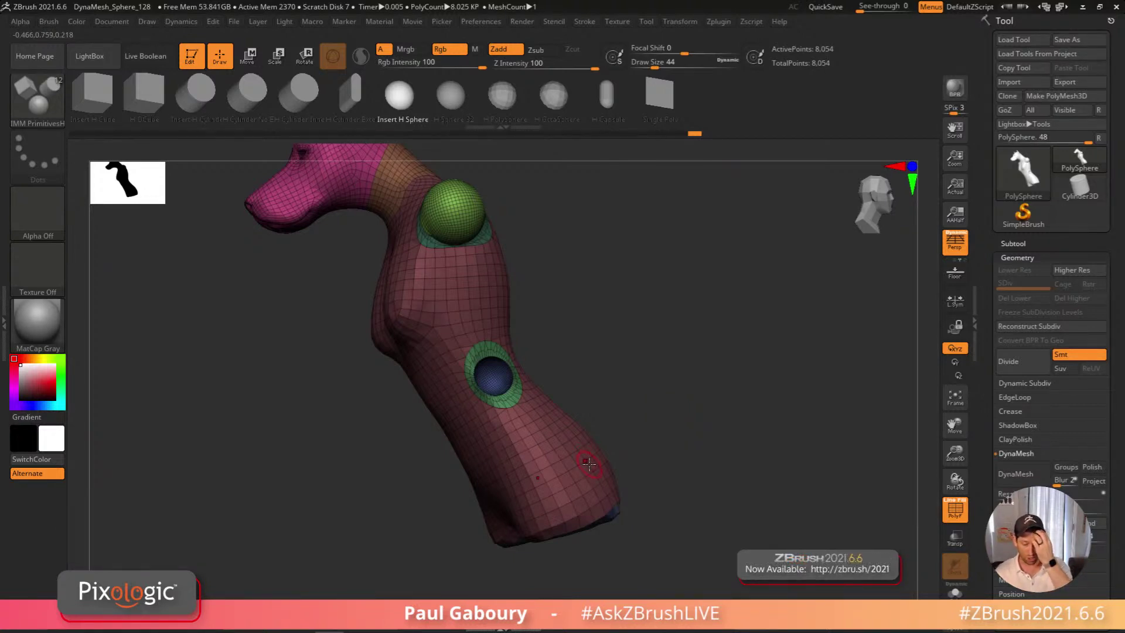
pyautogui.keyDown('ctrl'); pyautogui.moveTo(488, 362); pyautogui.dragTo(586, 434, button='right'); pyautogui.keyUp('ctrl')
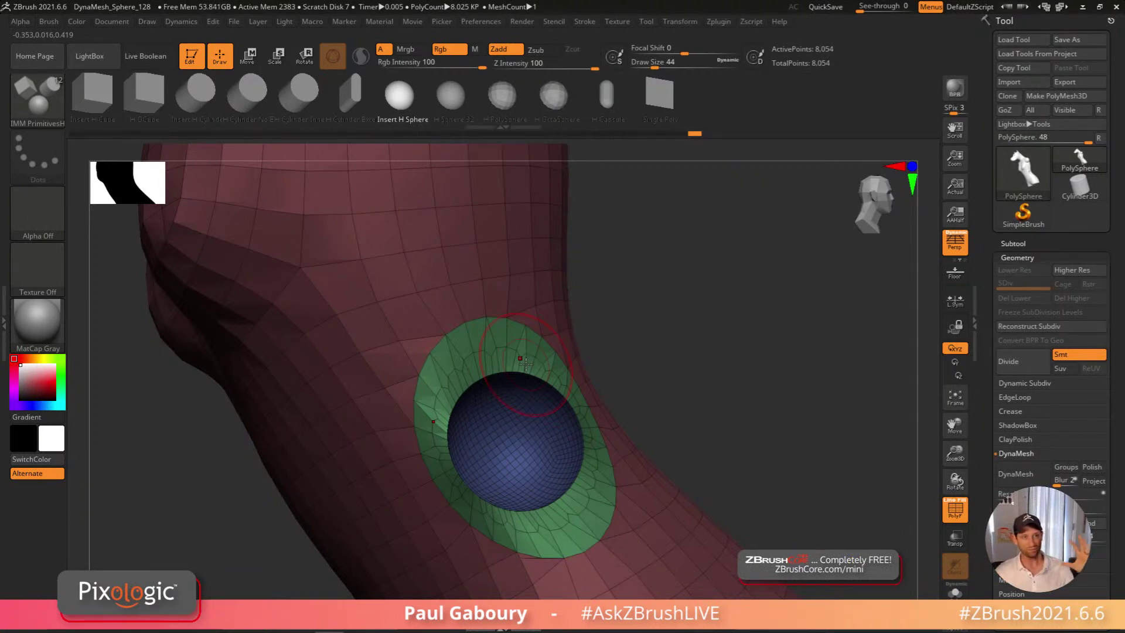
pyautogui.moveTo(720, 473); pyautogui.dragTo(658, 457, button='right')
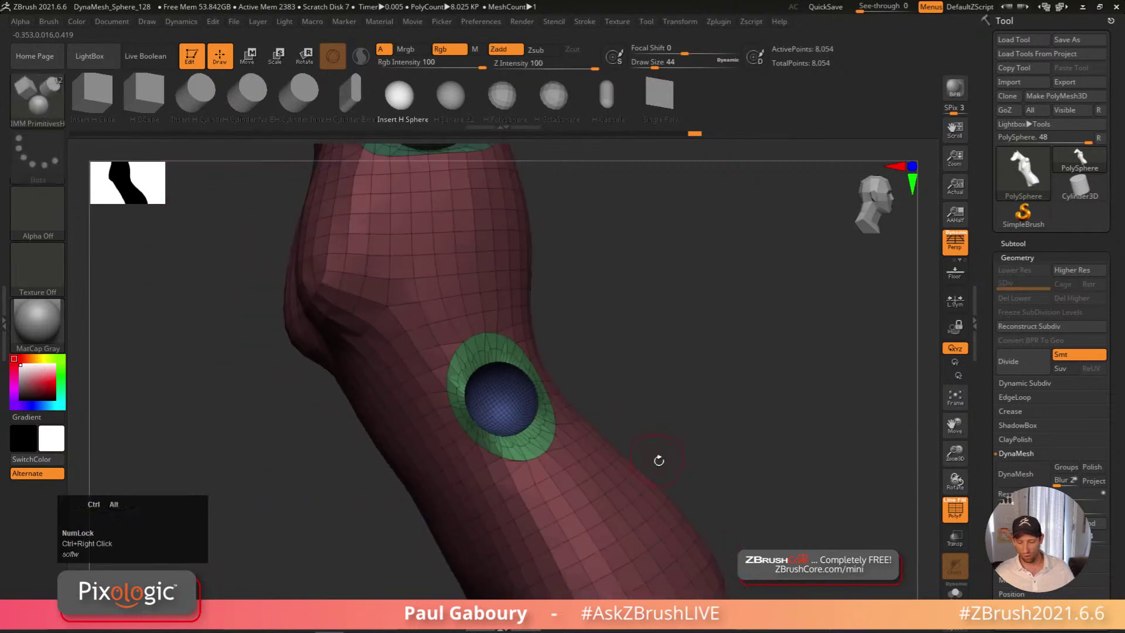
# Undo the recessed sphere and insert an outward H Sphere on the waist patch instead
pyautogui.hotkey('ctrl', 'z')
pyautogui.hotkey('ctrl', 'z')
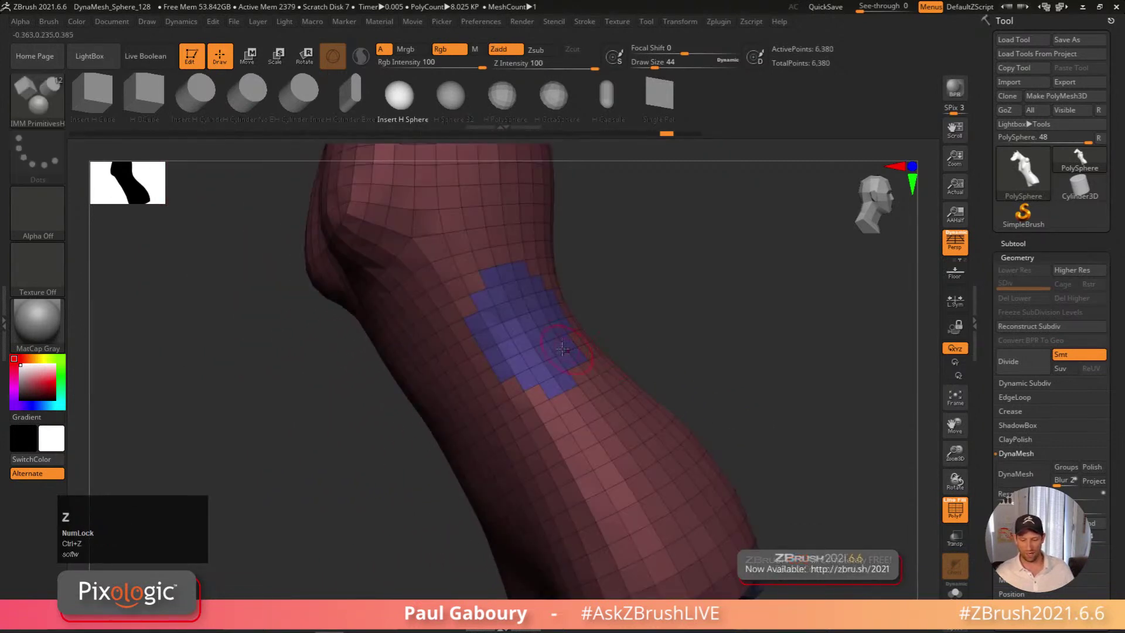
pyautogui.moveTo(534, 331); pyautogui.dragTo(553, 356)
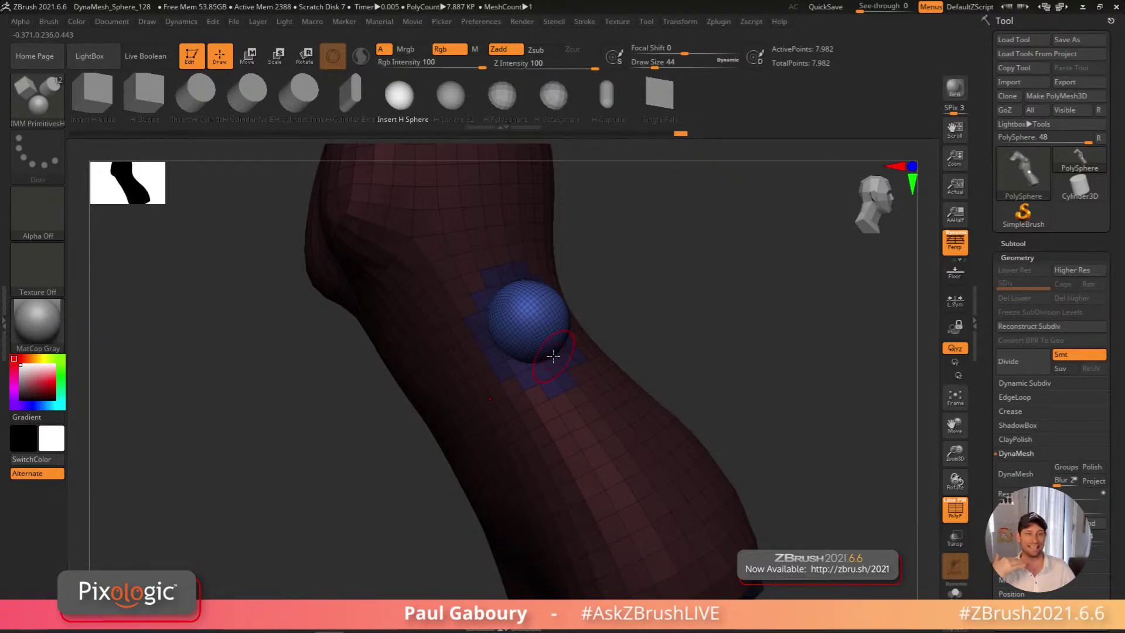
# Clear the mask to bridge the outward sphere to the patch on the torso's waist
pyautogui.moveTo(765, 402); pyautogui.dragTo(652, 359)
pyautogui.moveTo(653, 359); pyautogui.dragTo(572, 396, button='right')
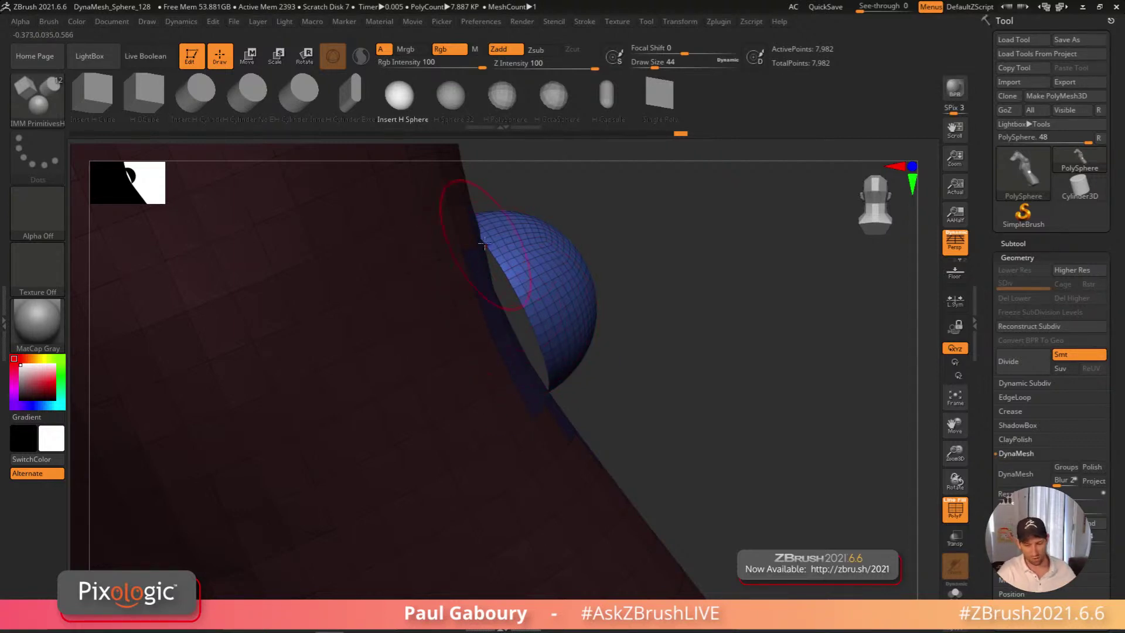
pyautogui.moveTo(616, 408); pyautogui.dragTo(673, 400, button='right')
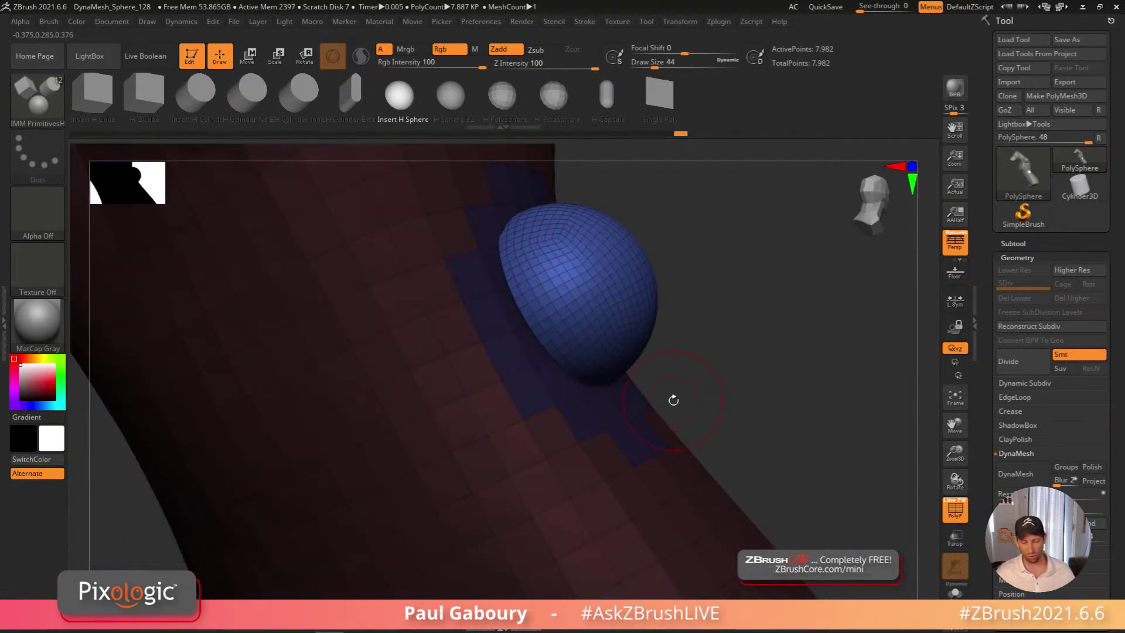
pyautogui.keyDown('ctrl'); pyautogui.moveTo(771, 301); pyautogui.dragTo(829, 469); pyautogui.keyUp('ctrl')
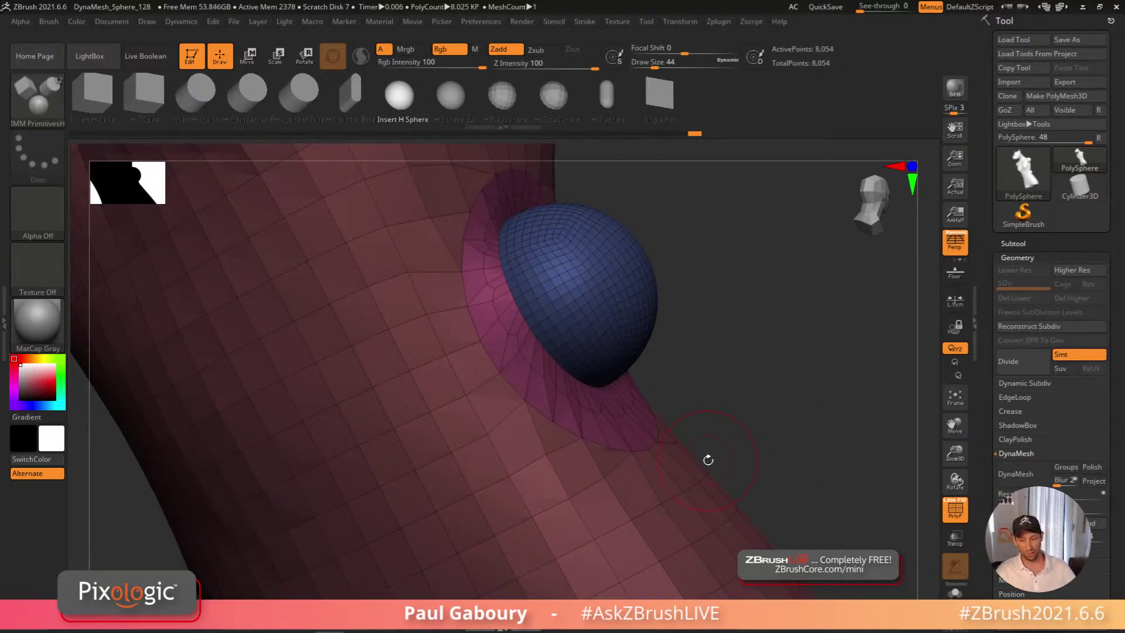
# Load the Dog.ZTL tool from LightBox and frame the dog in side view
pyautogui.press('Right')
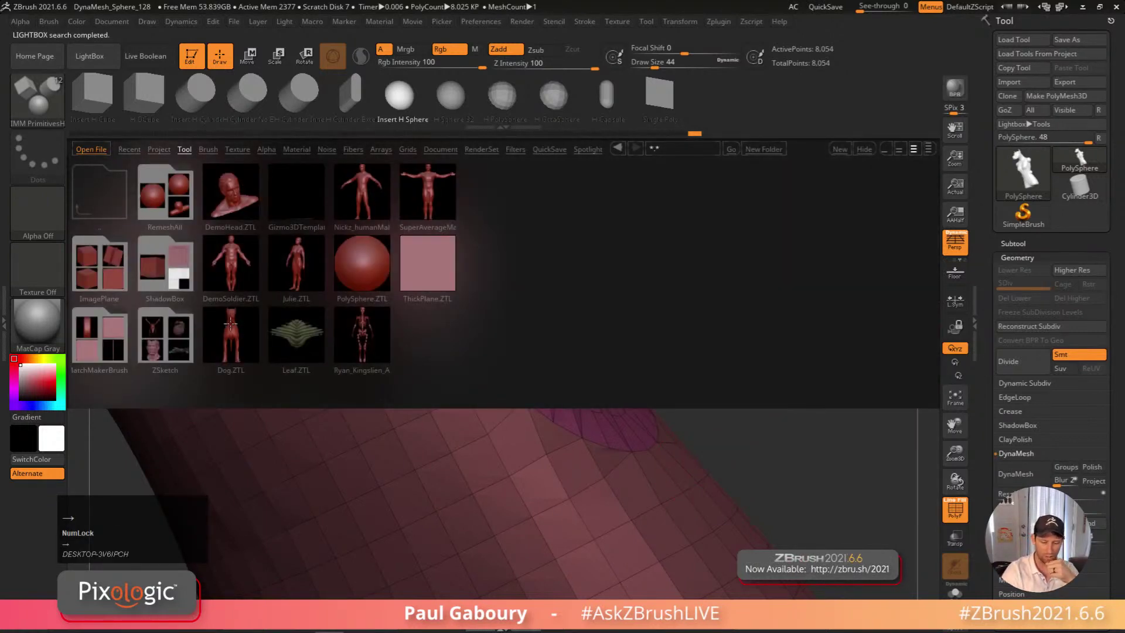
pyautogui.doubleClick(228, 323)
pyautogui.press('f')
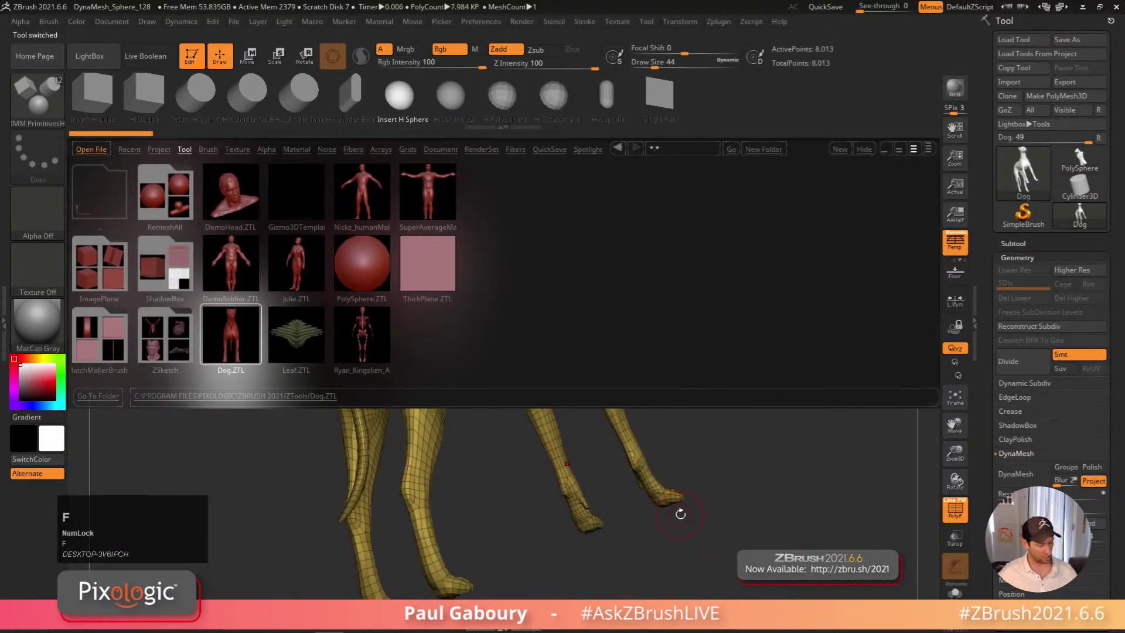
pyautogui.moveTo(742, 490); pyautogui.dragTo(624, 501, button='right')
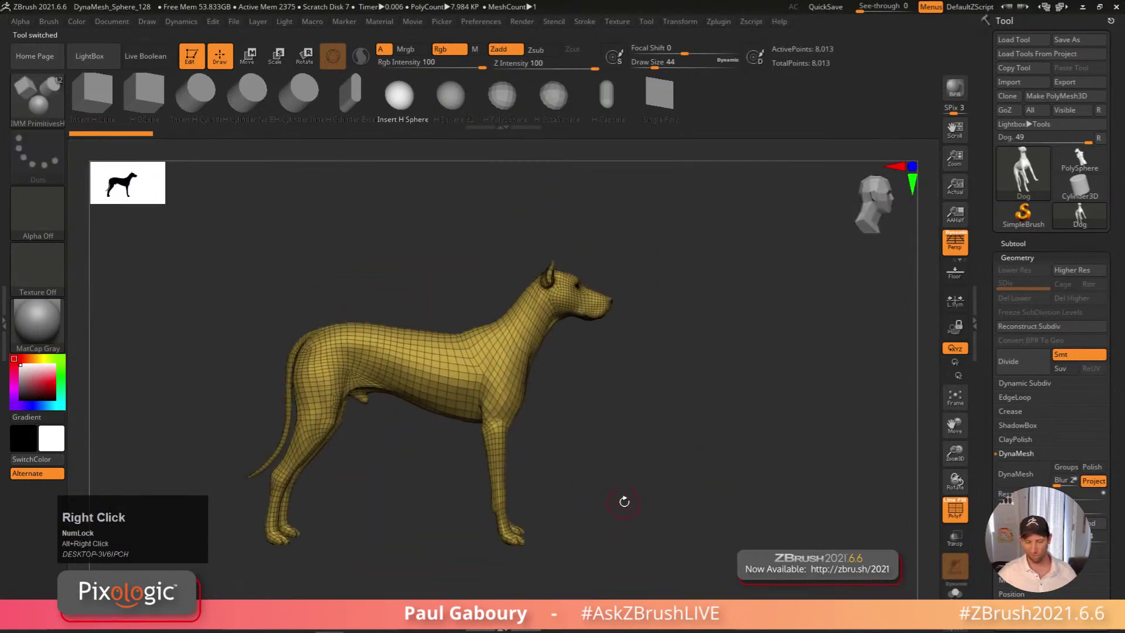
# Slice across the dog's neck with the SliceCurve brush to separate the head into its own polygroup
pyautogui.hotkey('ctrl', 'shift')
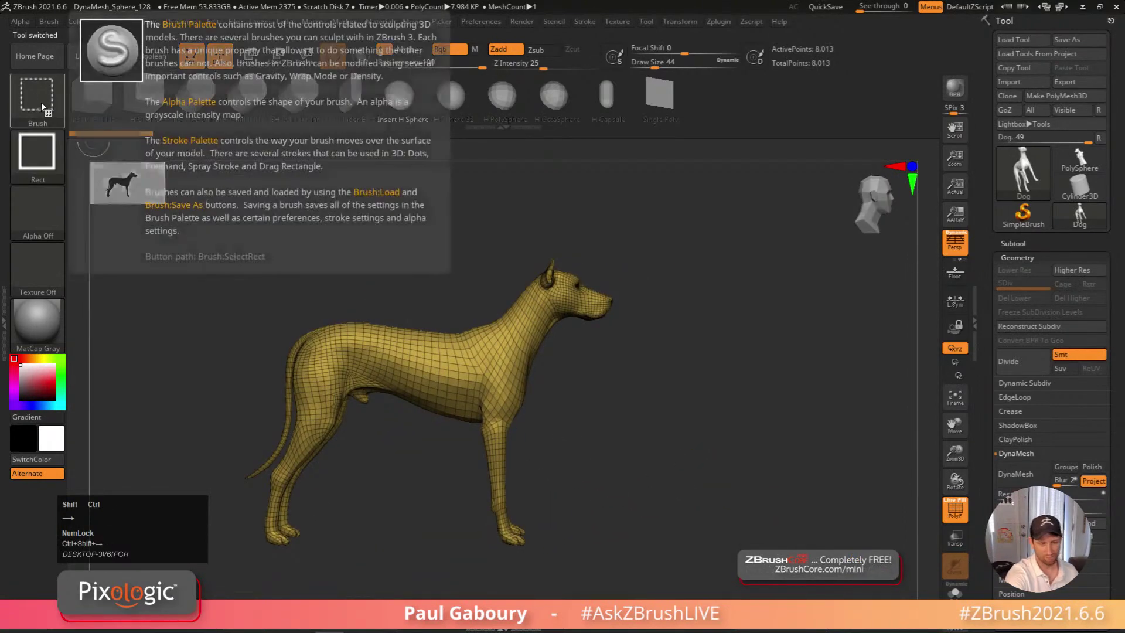
pyautogui.click(40, 101)
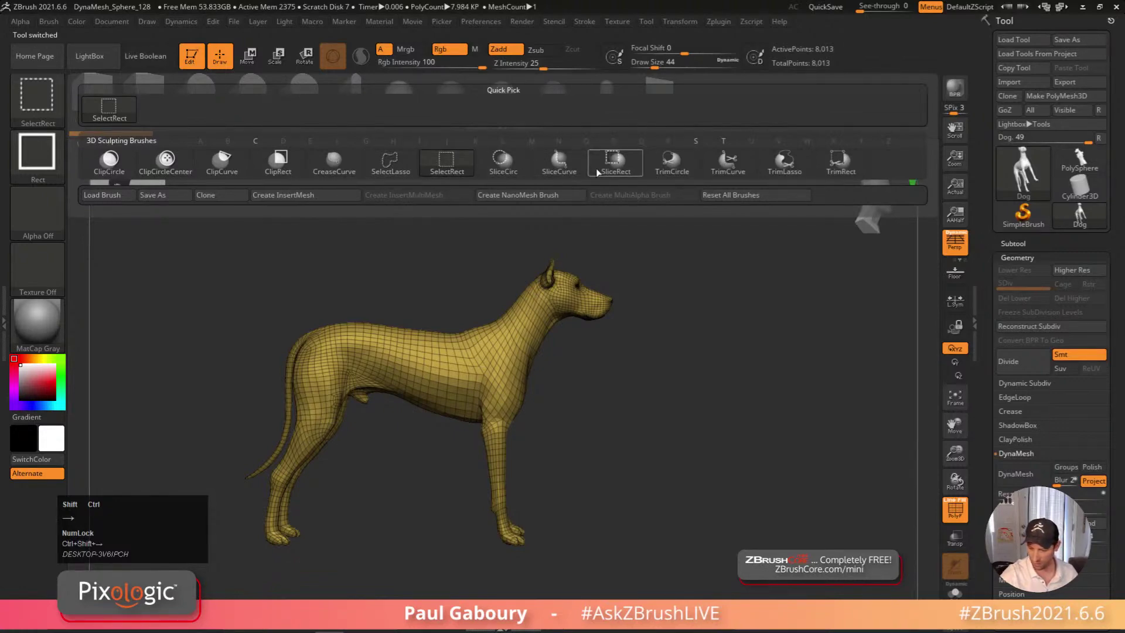
pyautogui.click(576, 173)
pyautogui.keyDown('ctrl'); pyautogui.keyDown('shift'); pyautogui.moveTo(428, 215); pyautogui.dragTo(721, 554); pyautogui.keyUp('shift'); pyautogui.keyUp('ctrl')
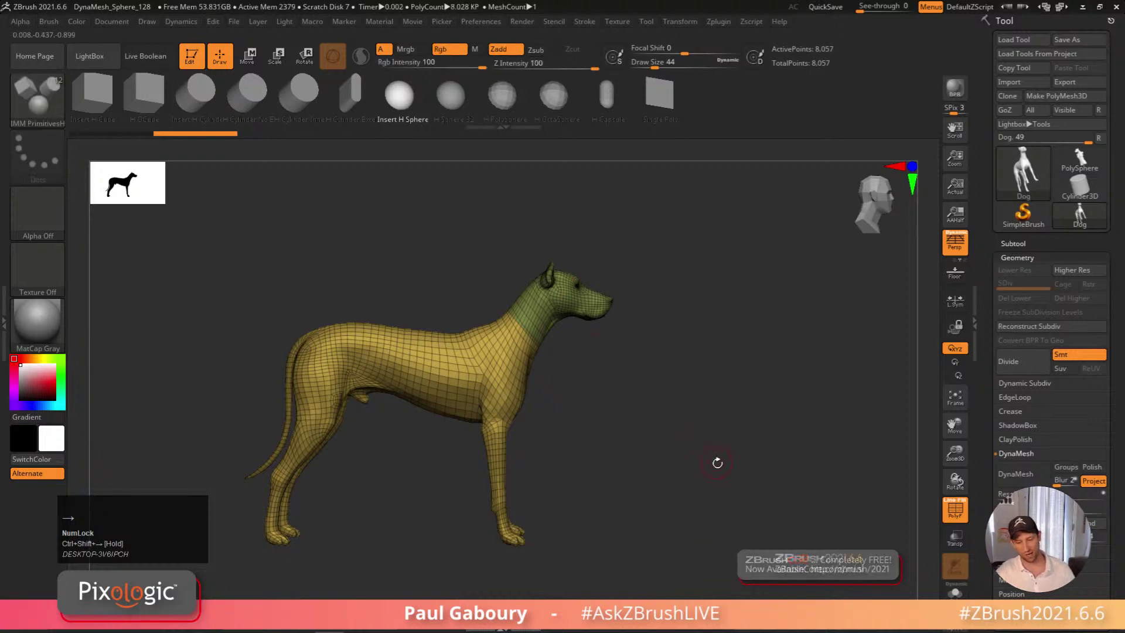
# Insert an H Sphere in place of the dog's head polygroup and clear the mask to bridge it to the neck
pyautogui.moveTo(710, 462)
pyautogui.mouseDown(button='right')
pyautogui.moveTo(673, 478)
pyautogui.moveTo(489, 354)
pyautogui.moveTo(607, 339)
pyautogui.moveTo(623, 402)
pyautogui.mouseUp(button='right')
pyautogui.press('x')
pyautogui.press('x')
pyautogui.moveTo(544, 392); pyautogui.dragTo(586, 477)
pyautogui.moveTo(585, 477); pyautogui.dragTo(709, 427, button='right')
pyautogui.keyDown('ctrl'); pyautogui.moveTo(691, 376); pyautogui.dragTo(706, 422); pyautogui.keyUp('ctrl')
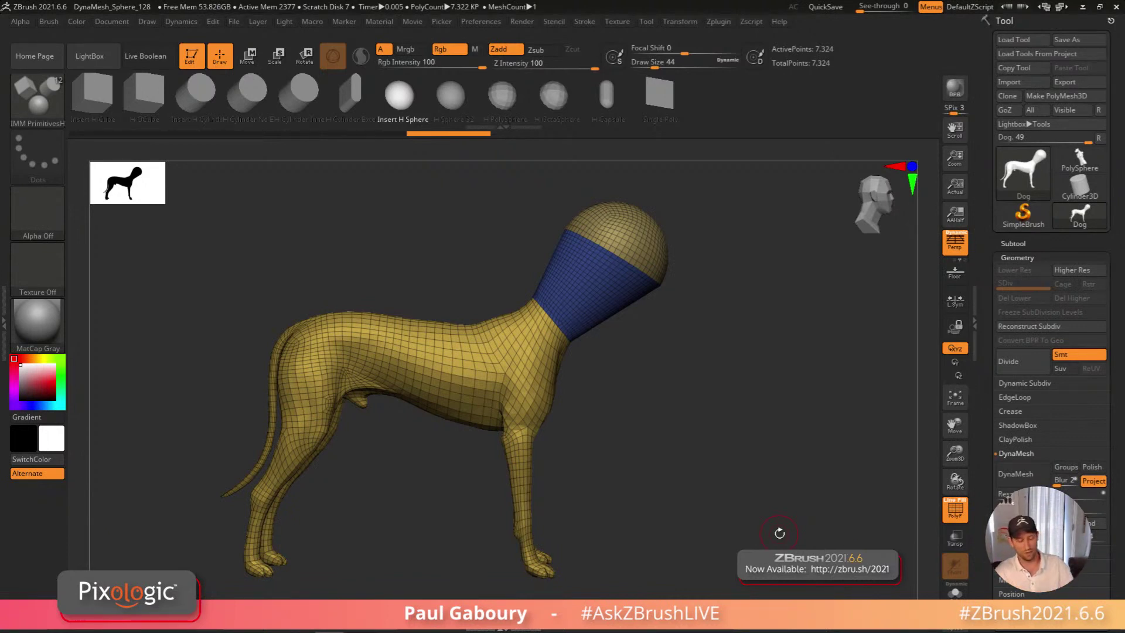
# Isolate the dog's head polygroup, invert the visibility to compare the body and inserted sphere, and show everything again
pyautogui.keyDown('ctrl'); pyautogui.keyDown('shift'); pyautogui.click(703, 402); pyautogui.keyUp('shift'); pyautogui.keyUp('ctrl')
pyautogui.keyDown('ctrl'); pyautogui.keyDown('shift'); pyautogui.click(595, 288); pyautogui.keyUp('shift'); pyautogui.keyUp('ctrl')
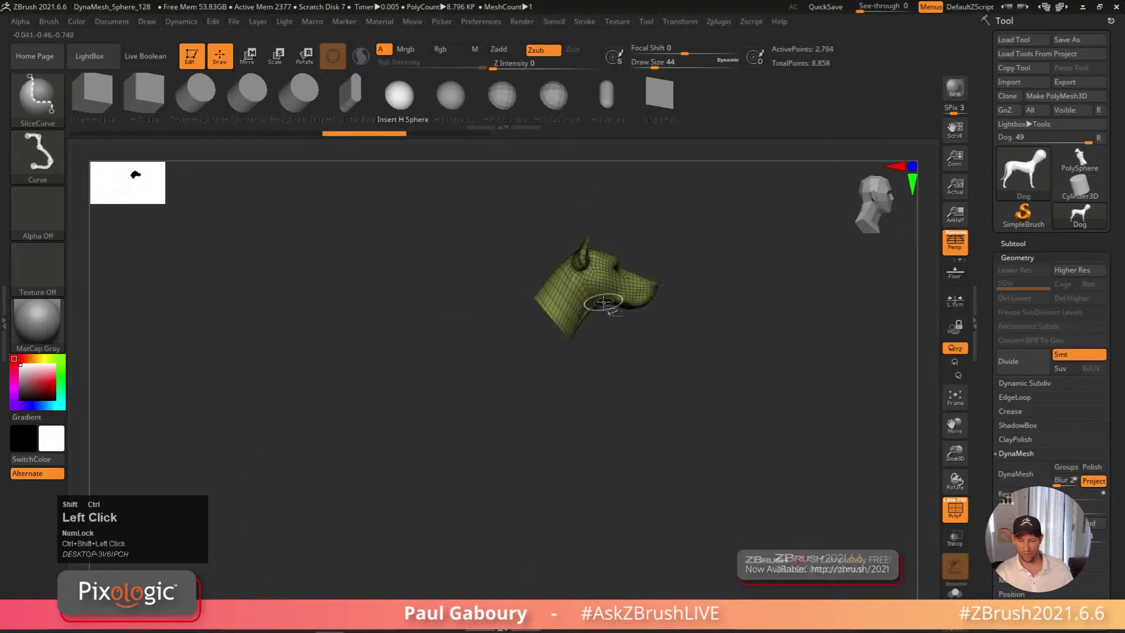
pyautogui.keyDown('ctrl'); pyautogui.keyDown('shift'); pyautogui.moveTo(678, 434); pyautogui.dragTo(727, 505); pyautogui.keyUp('shift'); pyautogui.keyUp('ctrl')
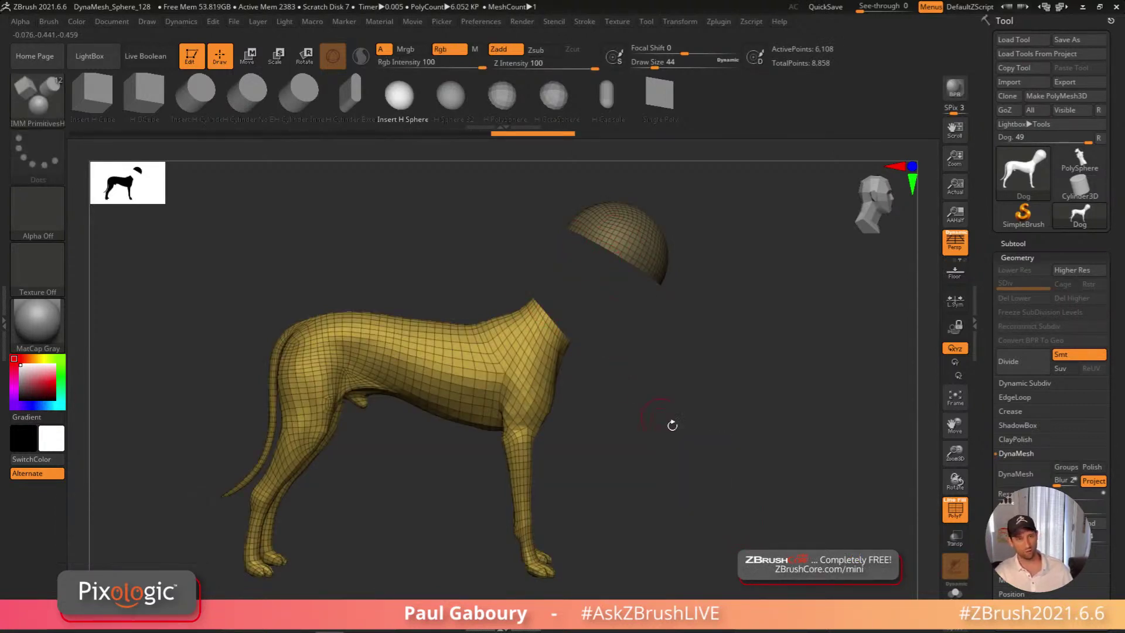
pyautogui.keyDown('ctrl'); pyautogui.keyDown('shift'); pyautogui.click(711, 461); pyautogui.keyUp('shift'); pyautogui.keyUp('ctrl')
# Undo the sphere insert on the dog's neck to bring back the original head
pyautogui.hotkey('ctrl', 'z')
pyautogui.hotkey('ctrl', 'z')
pyautogui.hotkey('ctrl', 'z')
pyautogui.hotkey('ctrl', 'z')
pyautogui.hotkey('ctrl', 'z')
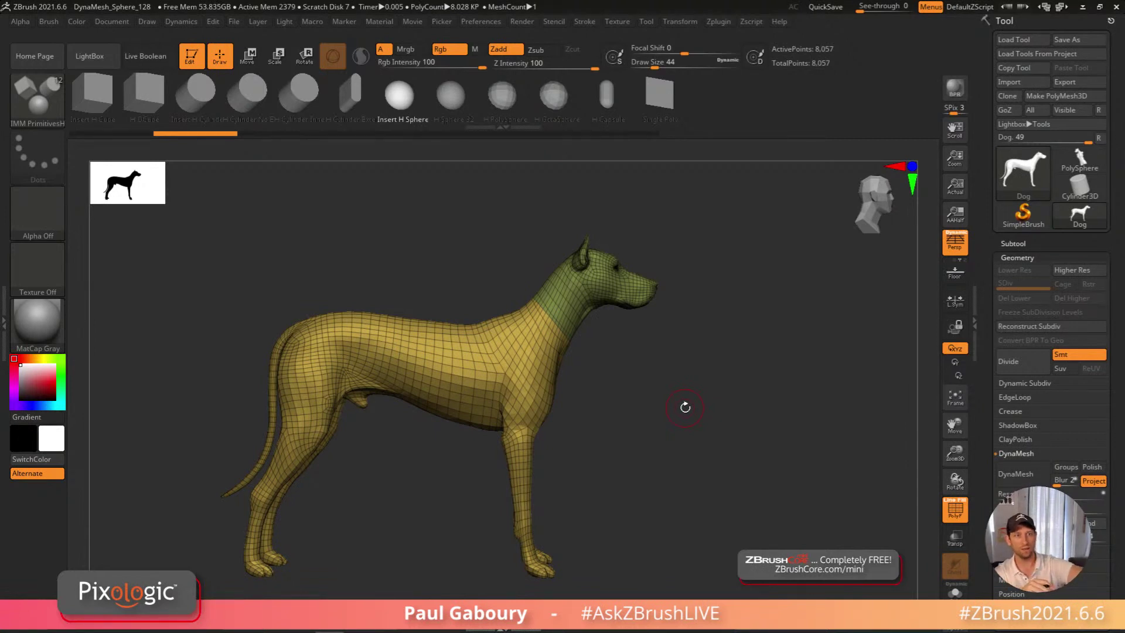
pyautogui.moveTo(685, 406); pyautogui.dragTo(699, 450, button='right')
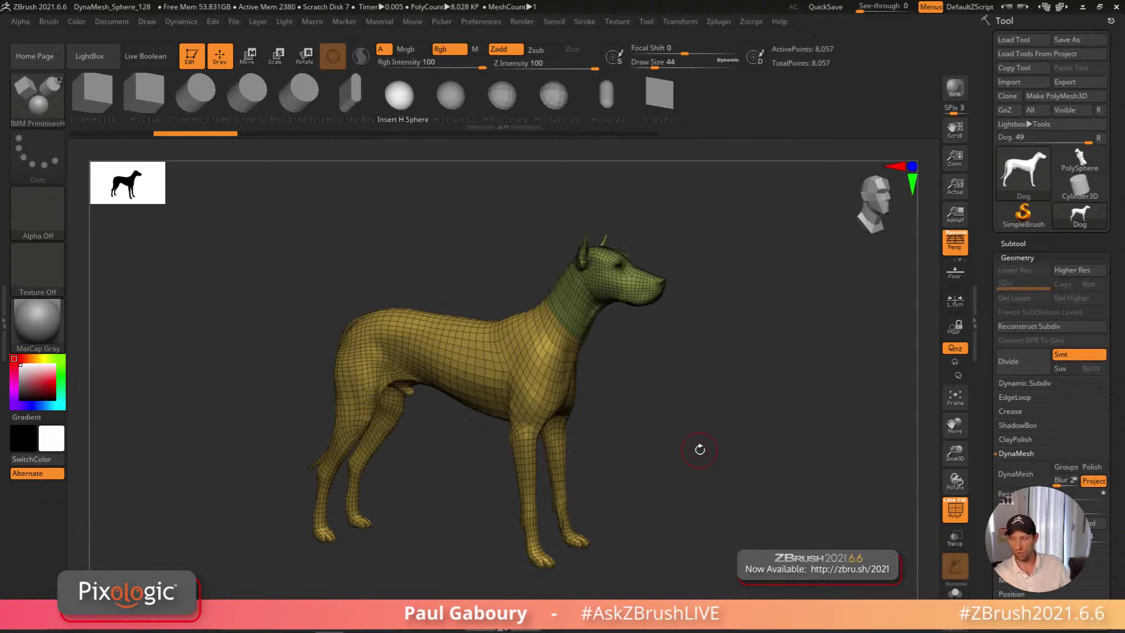
# Switch to the cylinder as a PolyMesh3D, subdivide it to level 3 and delete the lower subdivision levels
pyautogui.click(928, 336)
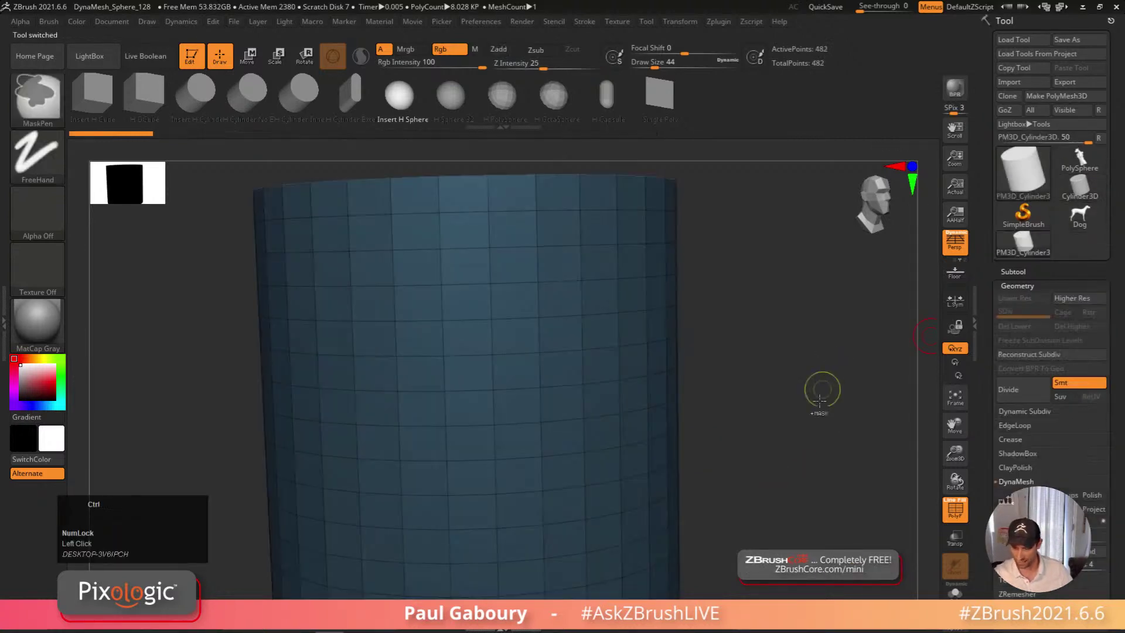
pyautogui.keyDown('ctrl'); pyautogui.moveTo(825, 382); pyautogui.dragTo(713, 394, button='right'); pyautogui.keyUp('ctrl')
pyautogui.hotkey('ctrl', 'd')
pyautogui.hotkey('ctrl', 'd')
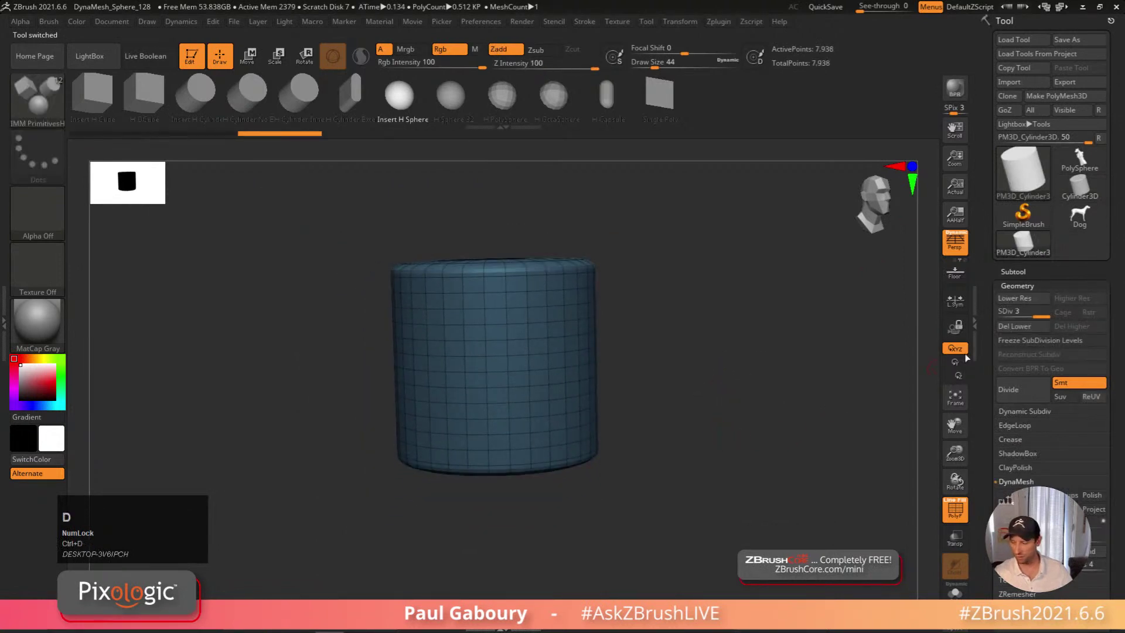
pyautogui.moveTo(743, 467); pyautogui.dragTo(725, 487, button='right')
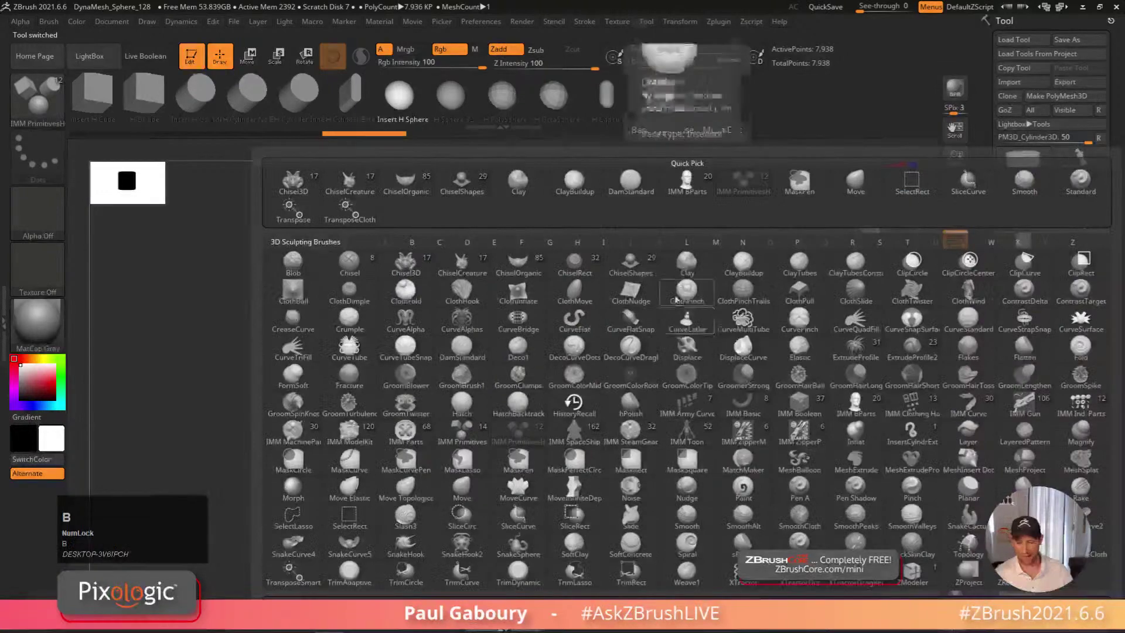
# Choose the ChiselShapes brush, enable Sculptris Pro and pick the Cylinder_side stamp
pyautogui.click(631, 262)
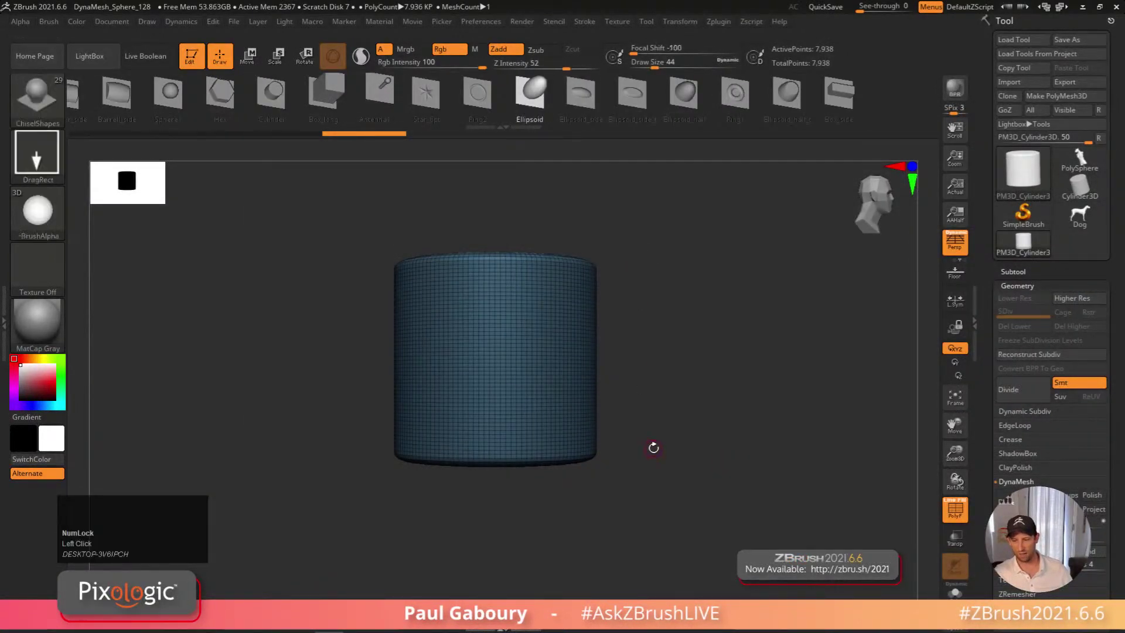
pyautogui.click(361, 56)
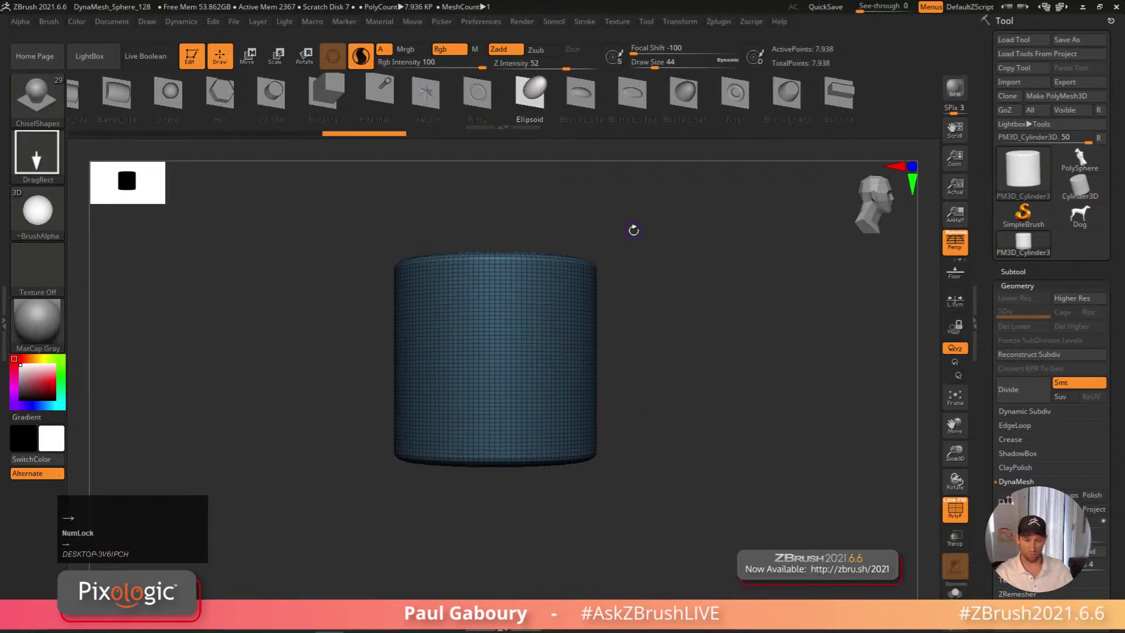
pyautogui.click(239, 131)
pyautogui.click(187, 93)
pyautogui.moveTo(610, 337)
pyautogui.mouseDown(button='right')
pyautogui.moveTo(616, 368)
pyautogui.moveTo(611, 350)
pyautogui.mouseUp(button='right')
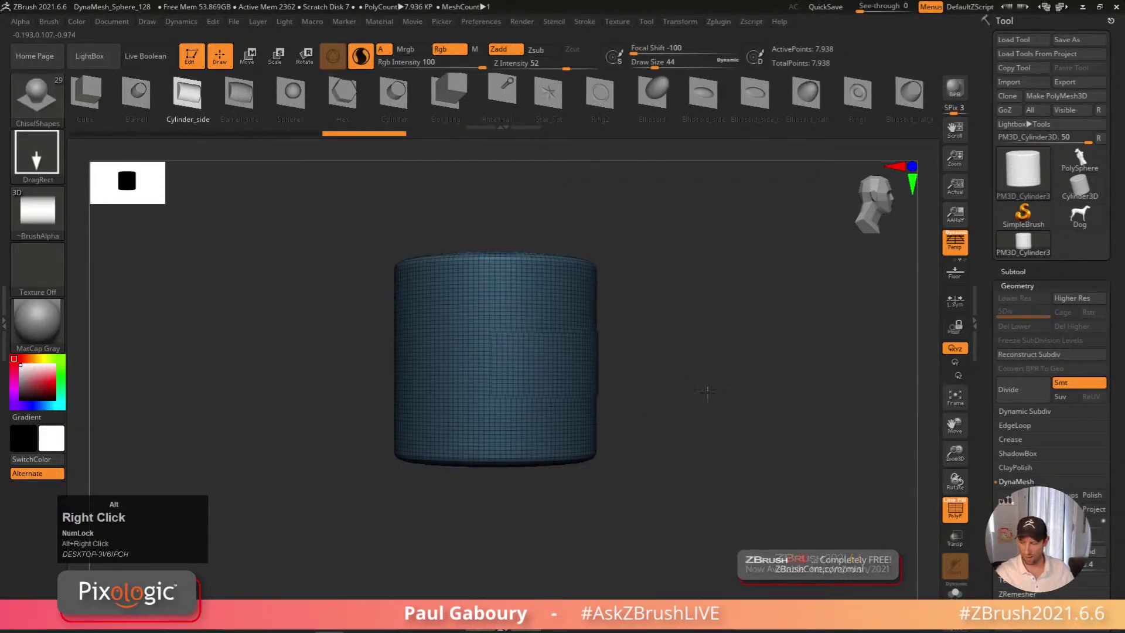
# Turn off perspective and the polyframe, and carve a Cylinder_side recess into the side of the cylinder
pyautogui.keyDown('alt'); pyautogui.moveTo(695, 382); pyautogui.dragTo(767, 419, button='right'); pyautogui.keyUp('alt')
pyautogui.press('p')
pyautogui.hotkey('shift', 'f')
pyautogui.keyDown('alt'); pyautogui.moveTo(574, 398); pyautogui.dragTo(574, 305); pyautogui.keyUp('alt')
pyautogui.moveTo(578, 308); pyautogui.dragTo(711, 440, button='right')
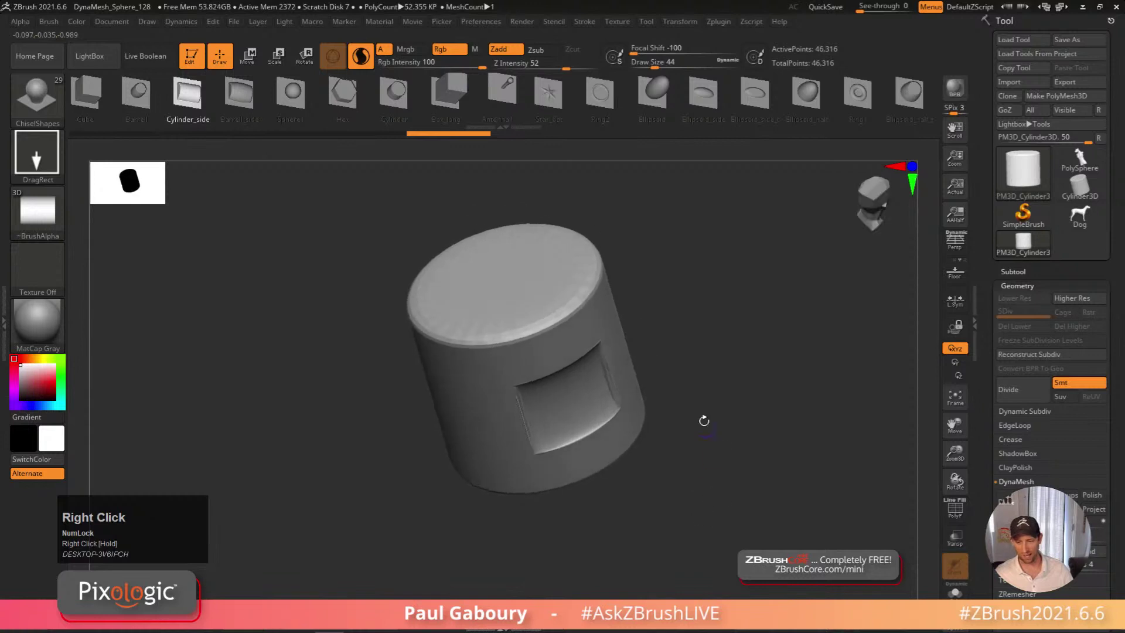
# Set the Z Intensity to 100 and carve another Cylinder_side recess into the cylinder's side
pyautogui.moveTo(566, 64); pyautogui.dragTo(595, 65)
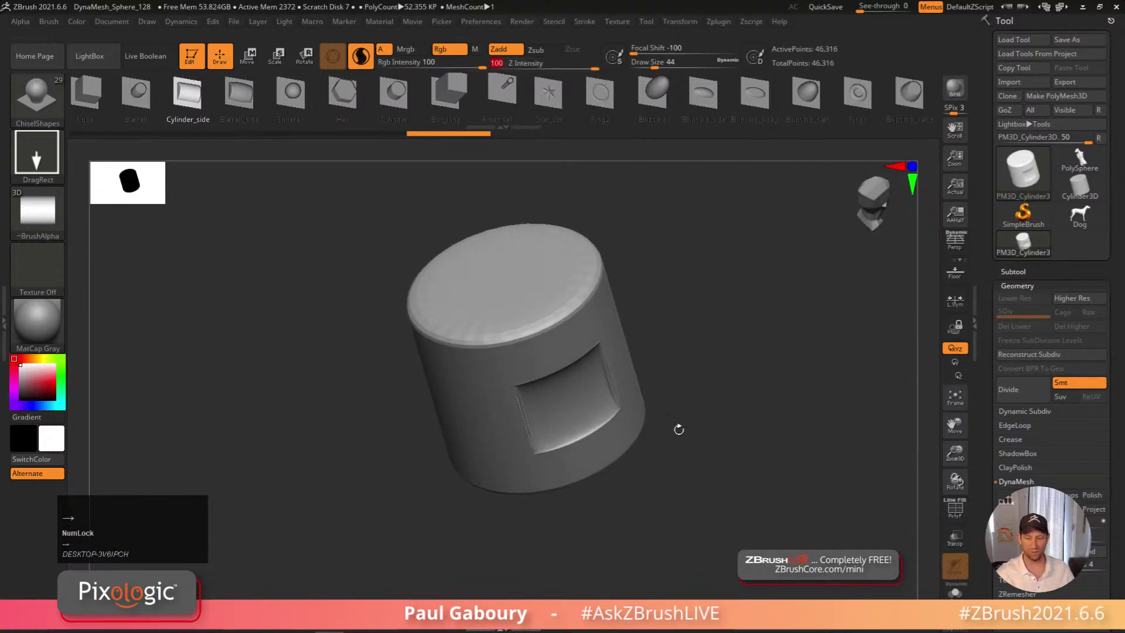
pyautogui.keyDown('shift'); pyautogui.moveTo(668, 394); pyautogui.dragTo(701, 445, button='right'); pyautogui.keyUp('shift')
pyautogui.keyDown('alt'); pyautogui.moveTo(520, 418); pyautogui.dragTo(524, 317); pyautogui.keyUp('alt')
pyautogui.moveTo(586, 352); pyautogui.dragTo(430, 326, button='right')
# Try a raised Cylinder_side stamp across the cylinder's top and undo it
pyautogui.moveTo(429, 323); pyautogui.dragTo(535, 363)
pyautogui.moveTo(683, 472); pyautogui.dragTo(614, 506, button='right')
pyautogui.hotkey('ctrl', 'z')
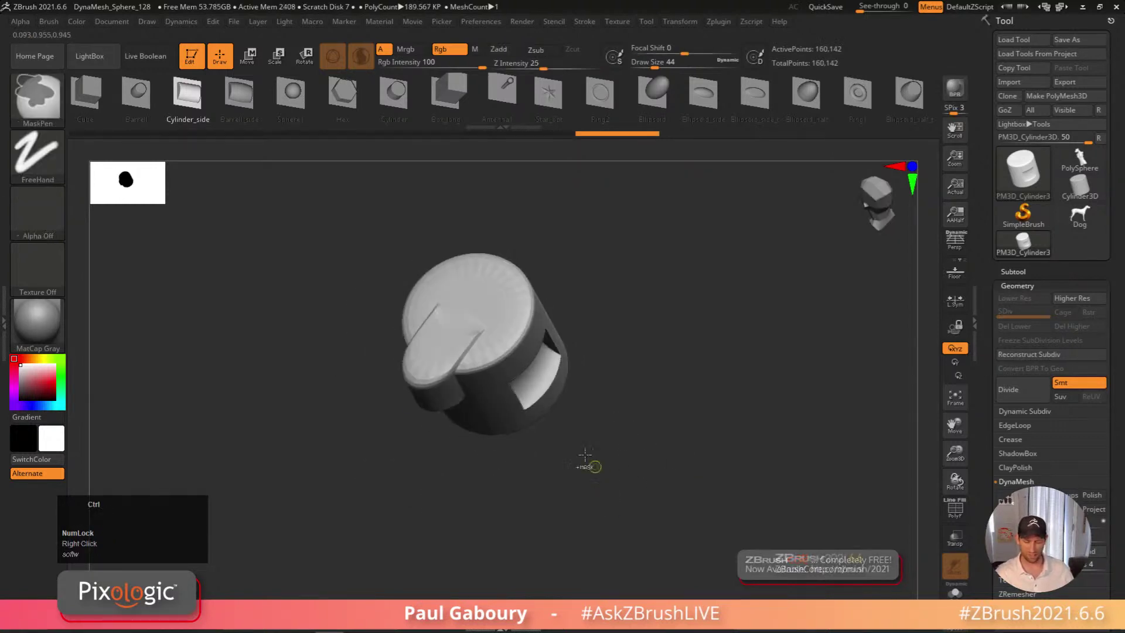
pyautogui.moveTo(462, 314); pyautogui.dragTo(658, 418, button='right')
pyautogui.moveTo(503, 364); pyautogui.dragTo(590, 492, button='right')
pyautogui.hotkey('ctrl', 'z')
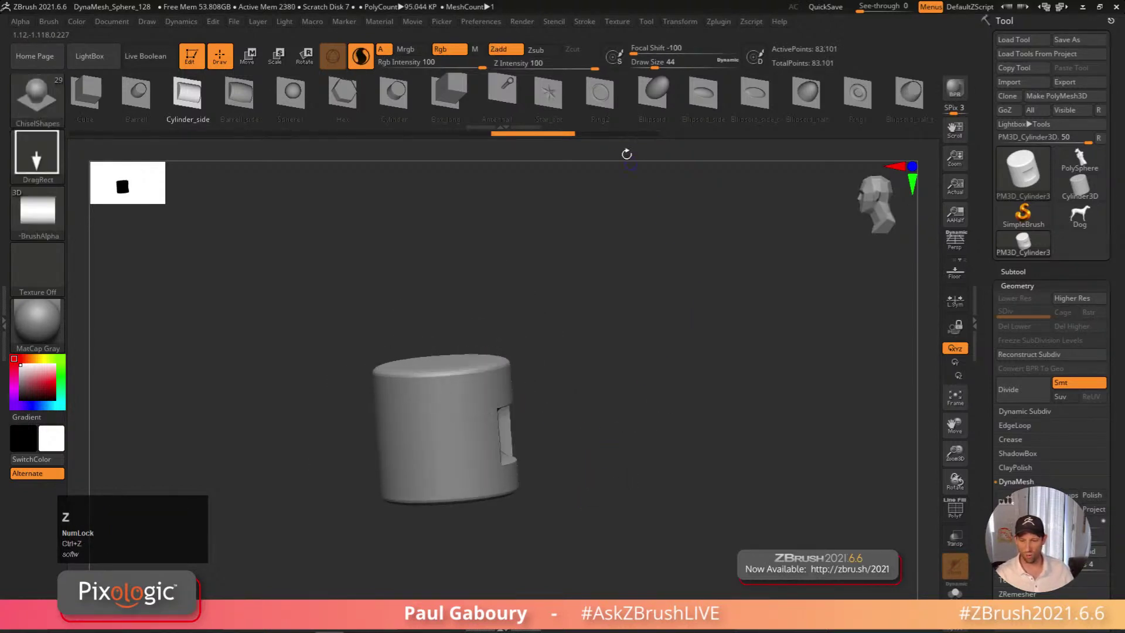
# Stamp concentric Ring2 shapes on the plain side of the cylinder
pyautogui.click(599, 92)
pyautogui.moveTo(436, 379); pyautogui.dragTo(444, 344)
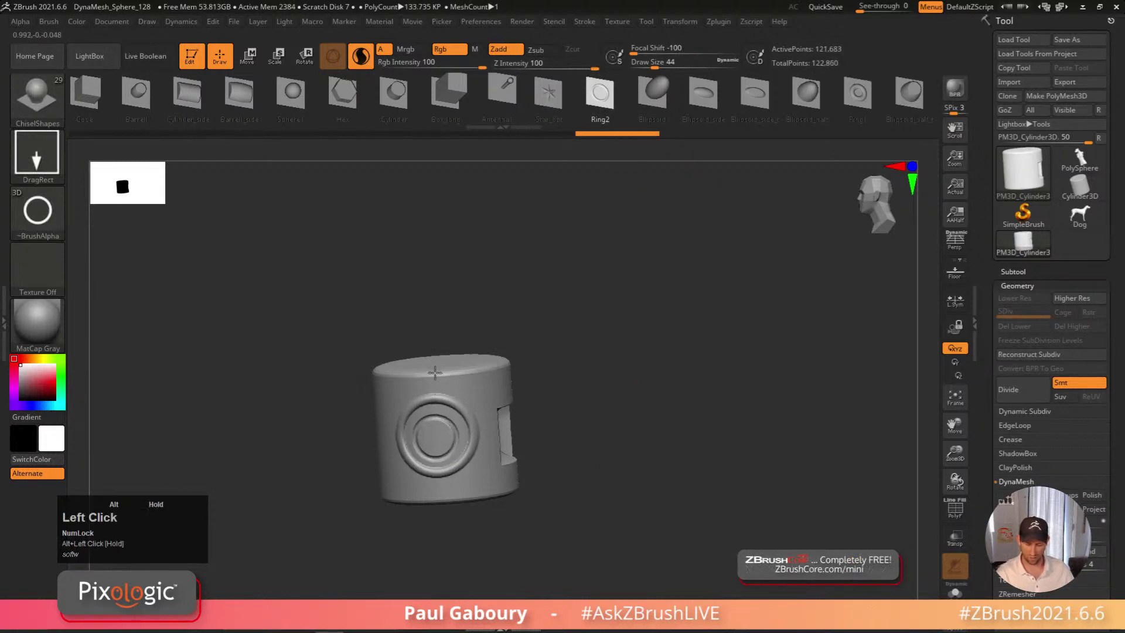
pyautogui.moveTo(435, 438); pyautogui.dragTo(437, 437, button='right')
pyautogui.hotkey('ctrl', 'z')
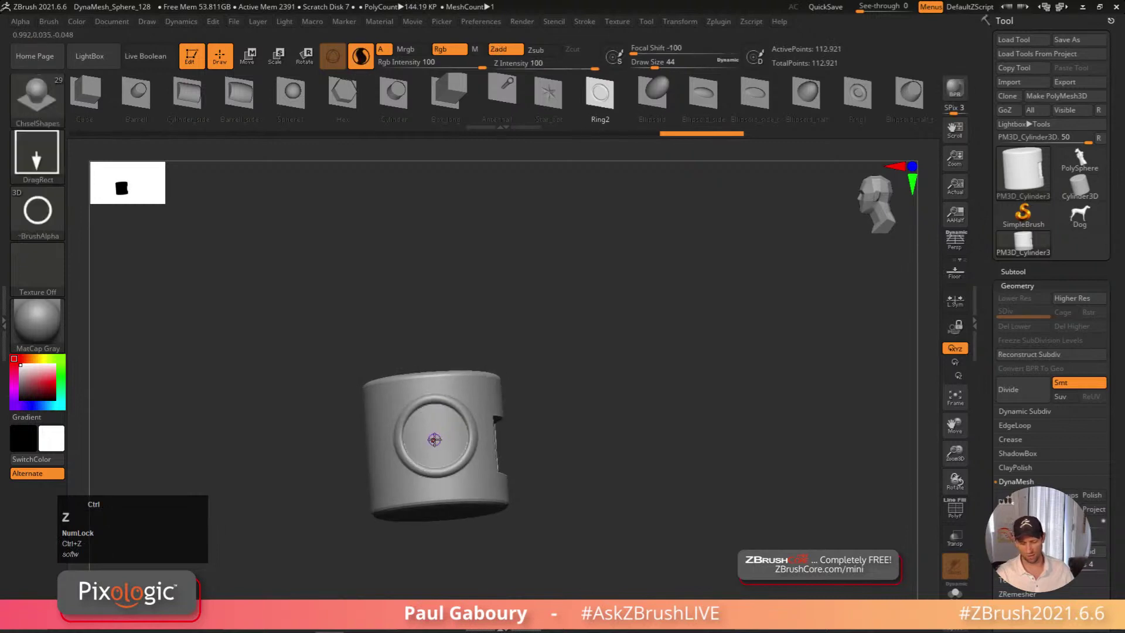
pyautogui.moveTo(434, 438); pyautogui.dragTo(436, 352)
pyautogui.moveTo(436, 352); pyautogui.dragTo(438, 452, button='right')
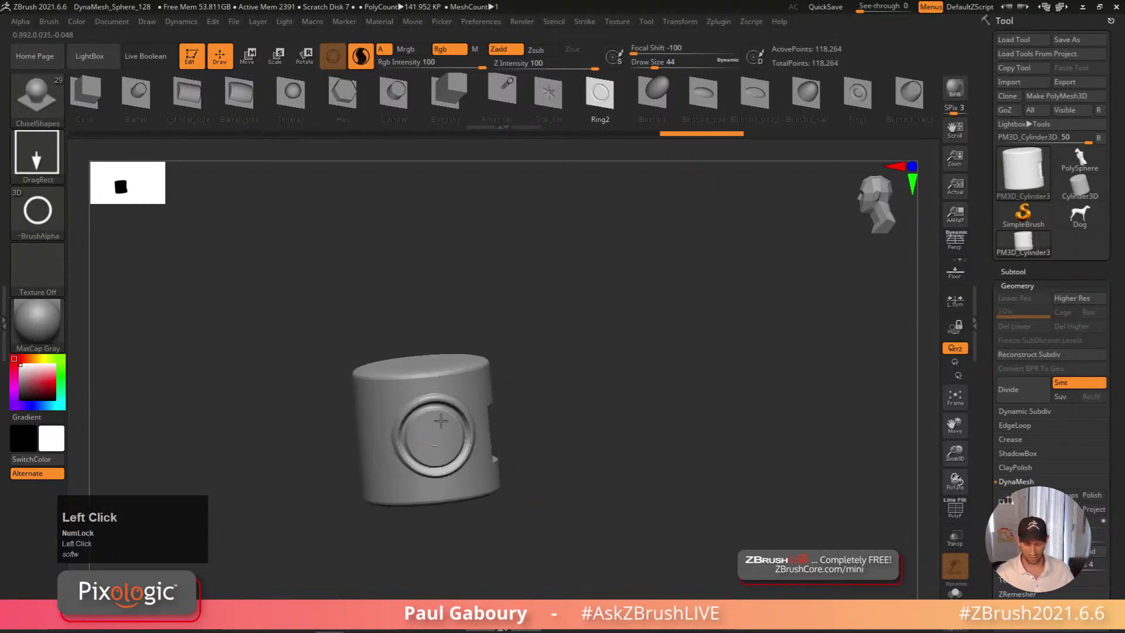
pyautogui.moveTo(443, 398); pyautogui.dragTo(445, 393)
# Stamp a raised Sphere1 shape at the centre of the rings on the cylinder's side
pyautogui.click(292, 103)
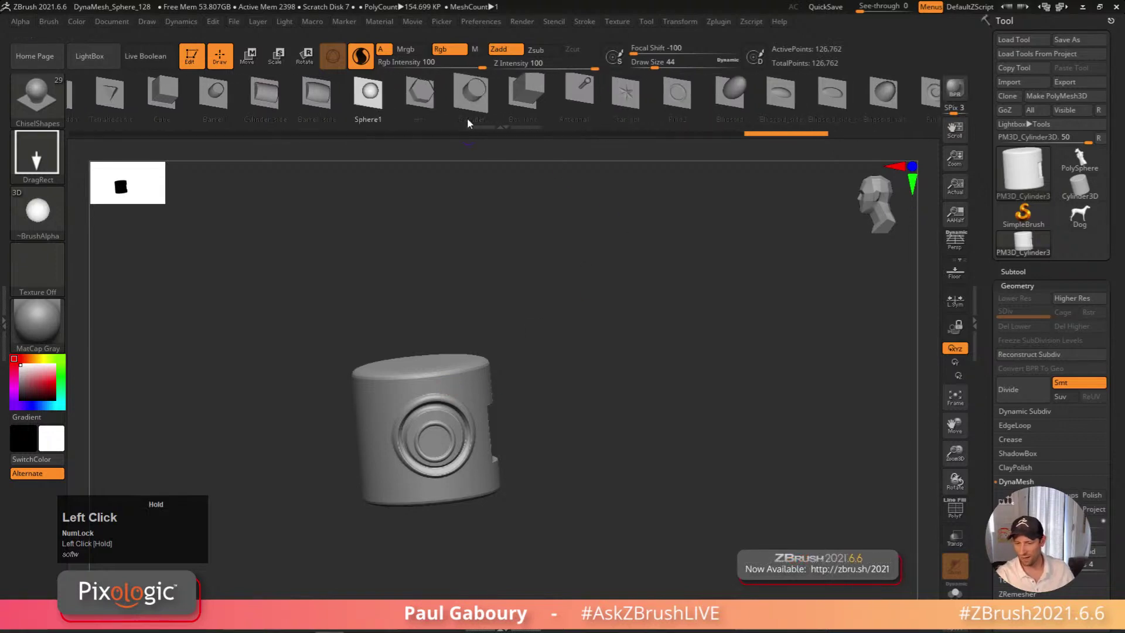
pyautogui.moveTo(434, 444); pyautogui.dragTo(437, 423)
pyautogui.moveTo(441, 399); pyautogui.dragTo(557, 555, button='right')
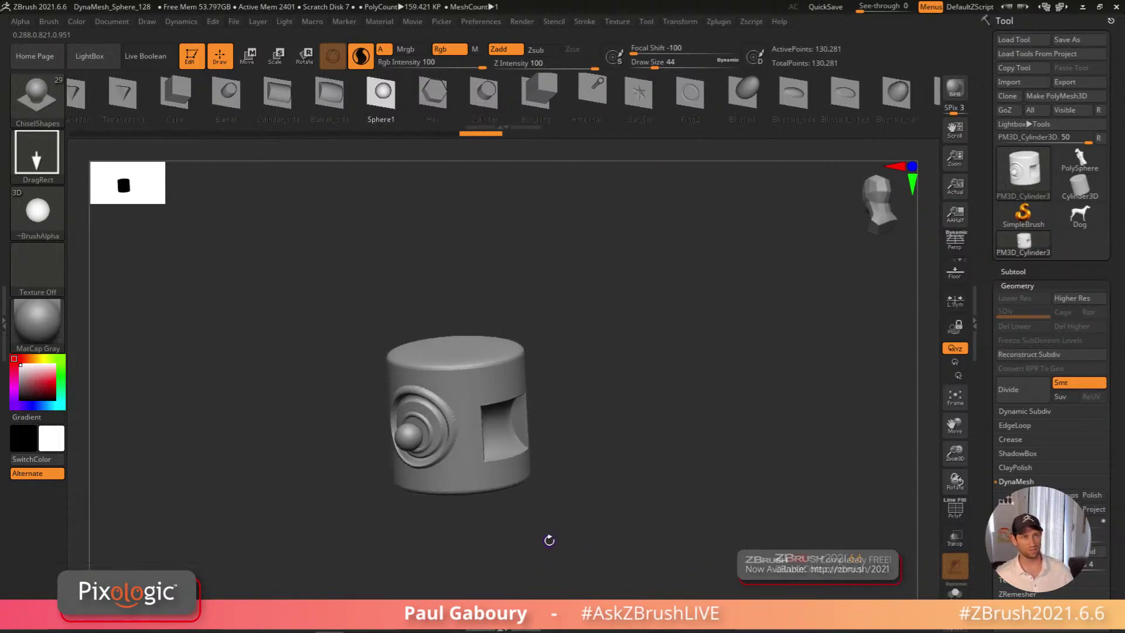
pyautogui.keyDown('alt'); pyautogui.moveTo(549, 540); pyautogui.dragTo(636, 468, button='right'); pyautogui.keyUp('alt')
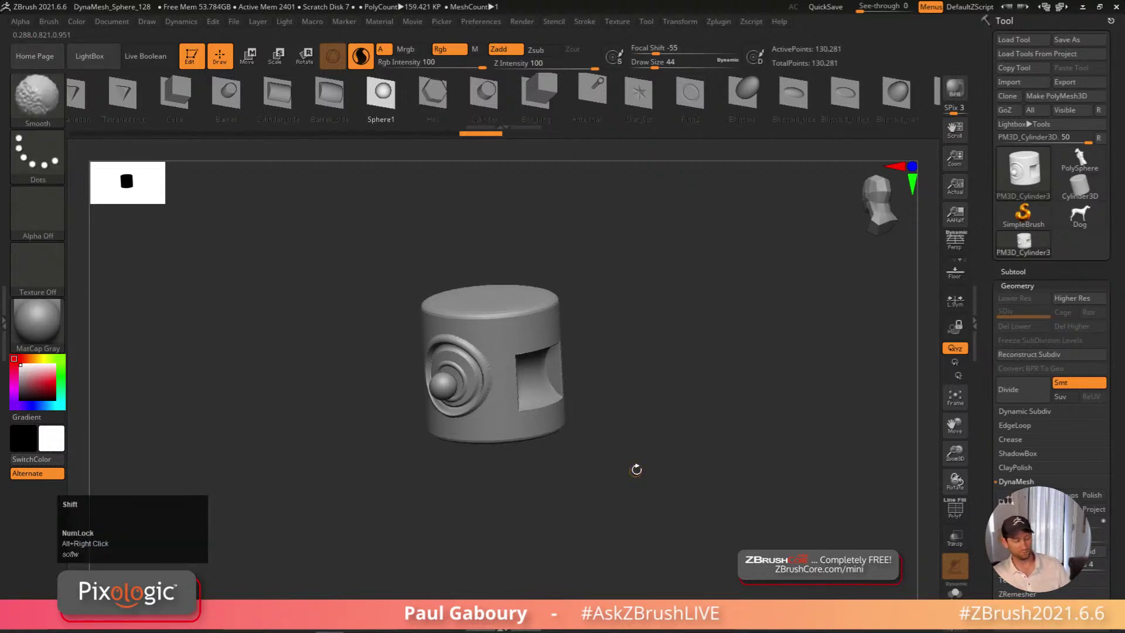
# Show the polyframe on the stamped cylinder and select the IMM PrimitivesH brush
pyautogui.hotkey('shift', 'f')
pyautogui.moveTo(564, 444); pyautogui.dragTo(540, 447, button='right')
pyautogui.press('b')
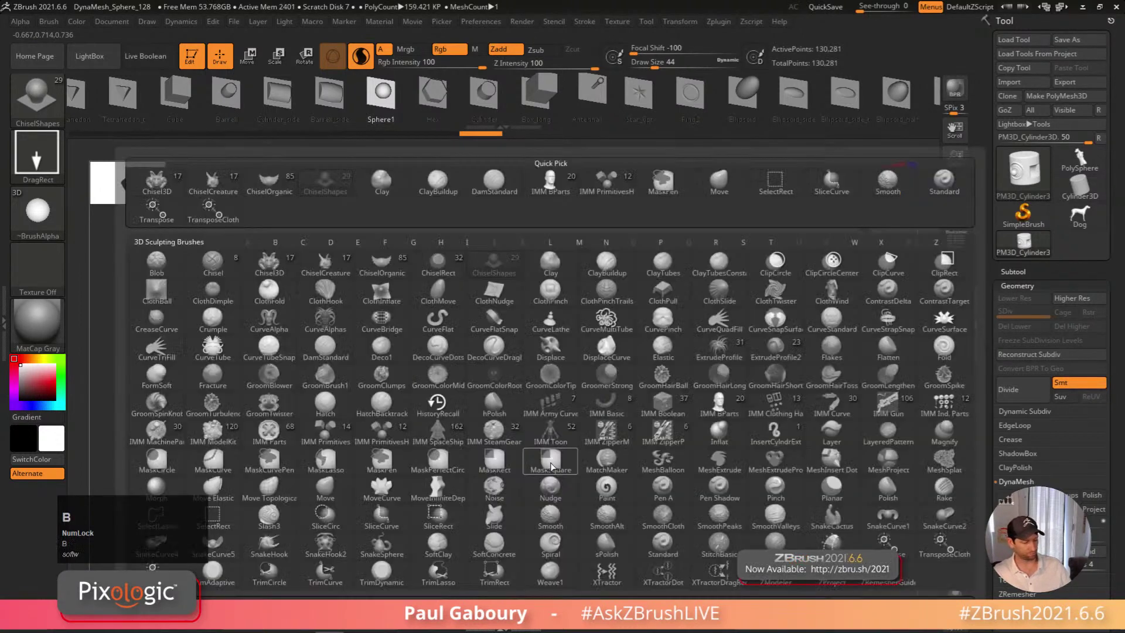
pyautogui.press('i')
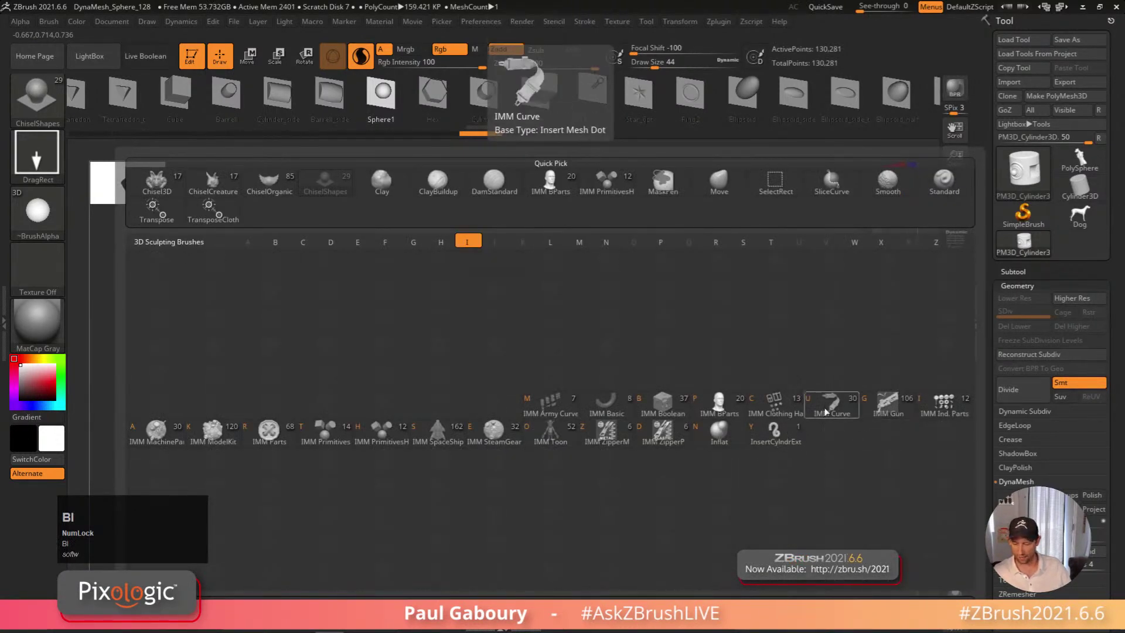
pyautogui.click(380, 432)
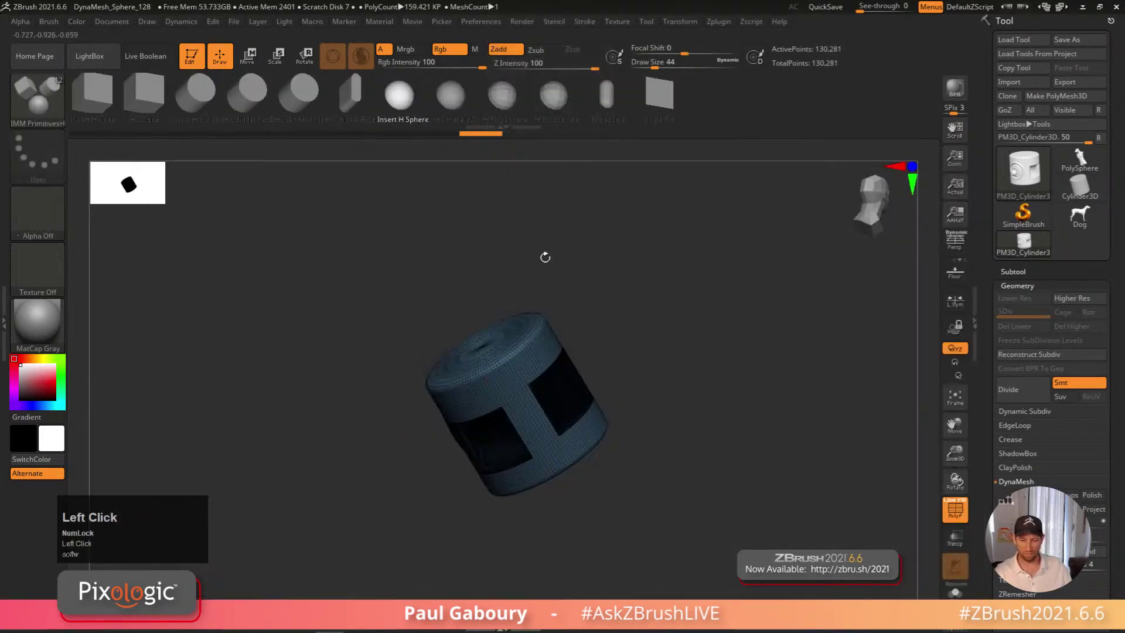
# Mask the top of the cylinder and turn it into its own polygroup
pyautogui.moveTo(567, 371)
pyautogui.mouseDown(button='right')
pyautogui.moveTo(547, 401)
pyautogui.moveTo(549, 363)
pyautogui.mouseUp(button='right')
pyautogui.moveTo(549, 364)
pyautogui.keyDown('ctrl'); pyautogui.mouseDown()
pyautogui.moveTo(472, 331)
pyautogui.moveTo(486, 348)
pyautogui.moveTo(527, 357)
pyautogui.moveTo(448, 310)
pyautogui.moveTo(478, 387)
pyautogui.moveTo(554, 391)
pyautogui.mouseUp(); pyautogui.keyUp('ctrl')
pyautogui.moveTo(598, 443); pyautogui.dragTo(609, 432, button='right')
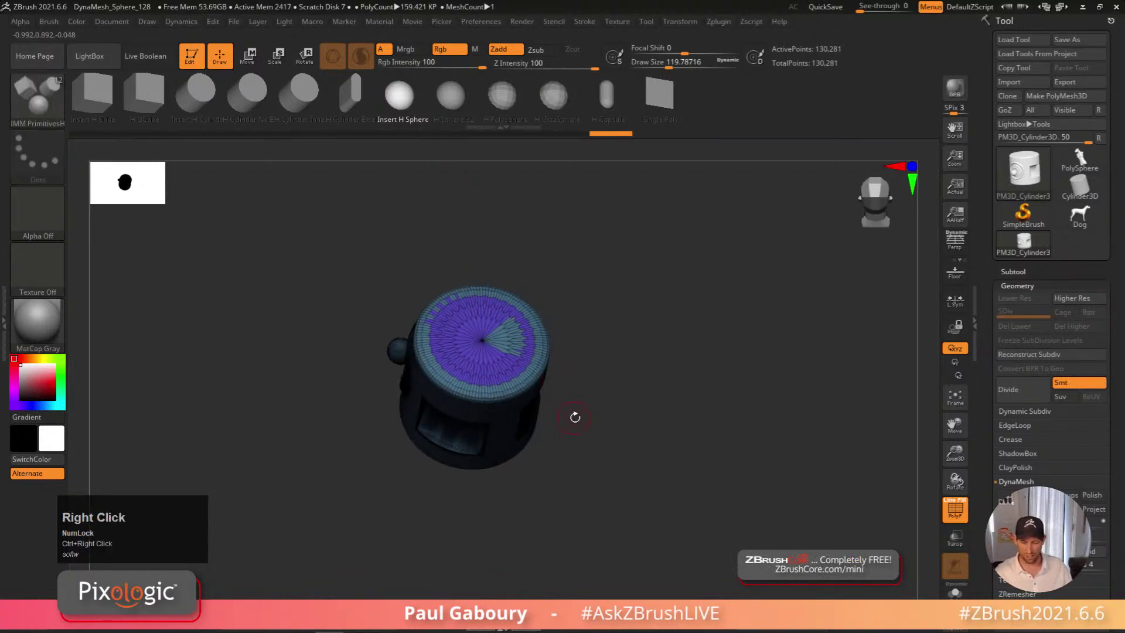
pyautogui.keyDown('shift'); pyautogui.moveTo(583, 427); pyautogui.dragTo(628, 377); pyautogui.keyUp('shift')
pyautogui.keyDown('ctrl'); pyautogui.moveTo(384, 271); pyautogui.dragTo(590, 351); pyautogui.keyUp('ctrl')
pyautogui.moveTo(630, 381)
pyautogui.mouseDown(button='right')
pyautogui.moveTo(616, 415)
pyautogui.moveTo(554, 390)
pyautogui.mouseUp(button='right')
pyautogui.hotkey('ctrl', 'w')
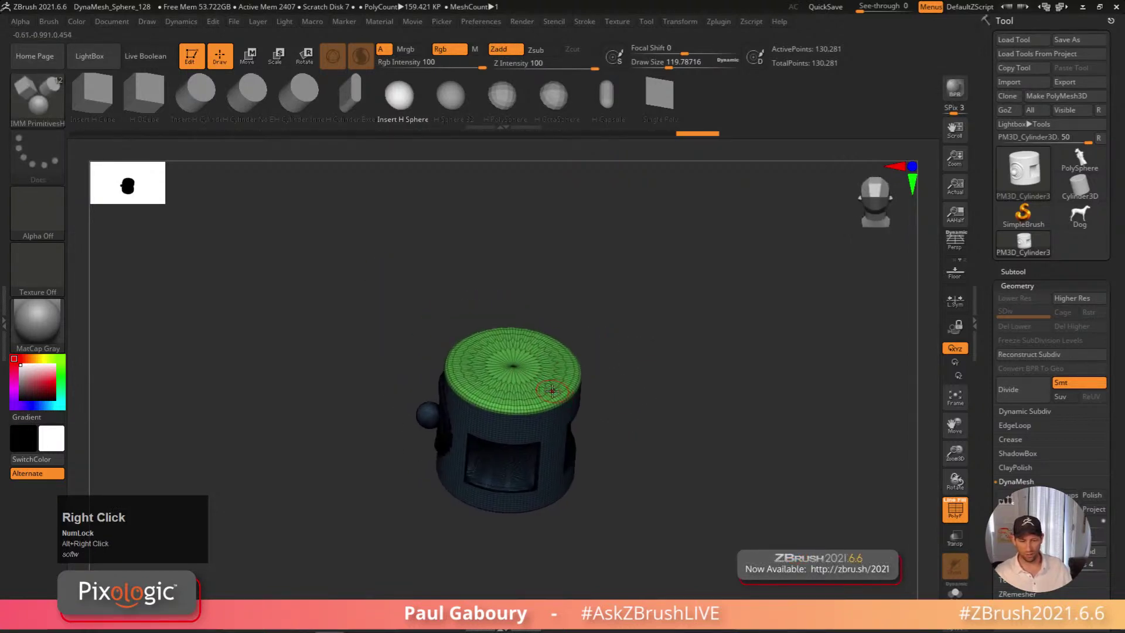
# Insert an H QCube on the green top polygroup of the cylinder and bridge it to the cylinder
pyautogui.press('Left')
pyautogui.press('Left')
pyautogui.press('Left')
pyautogui.press('Left')
pyautogui.press('Left')
pyautogui.click(339, 239)
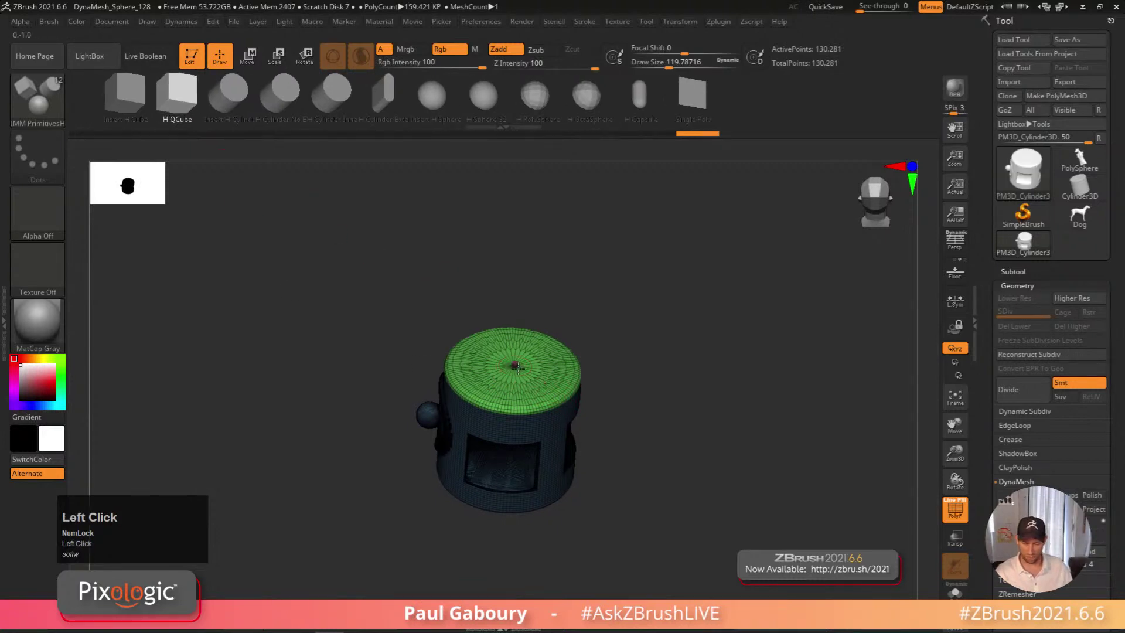
pyautogui.moveTo(514, 366); pyautogui.dragTo(516, 340)
pyautogui.keyDown('ctrl'); pyautogui.click(650, 394); pyautogui.keyUp('ctrl')
pyautogui.keyDown('ctrl'); pyautogui.moveTo(662, 417); pyautogui.dragTo(711, 521); pyautogui.keyUp('ctrl')
pyautogui.moveTo(711, 521); pyautogui.dragTo(711, 498, button='right')
pyautogui.hotkey('shift', 'f')
pyautogui.hotkey('shift', 'f')
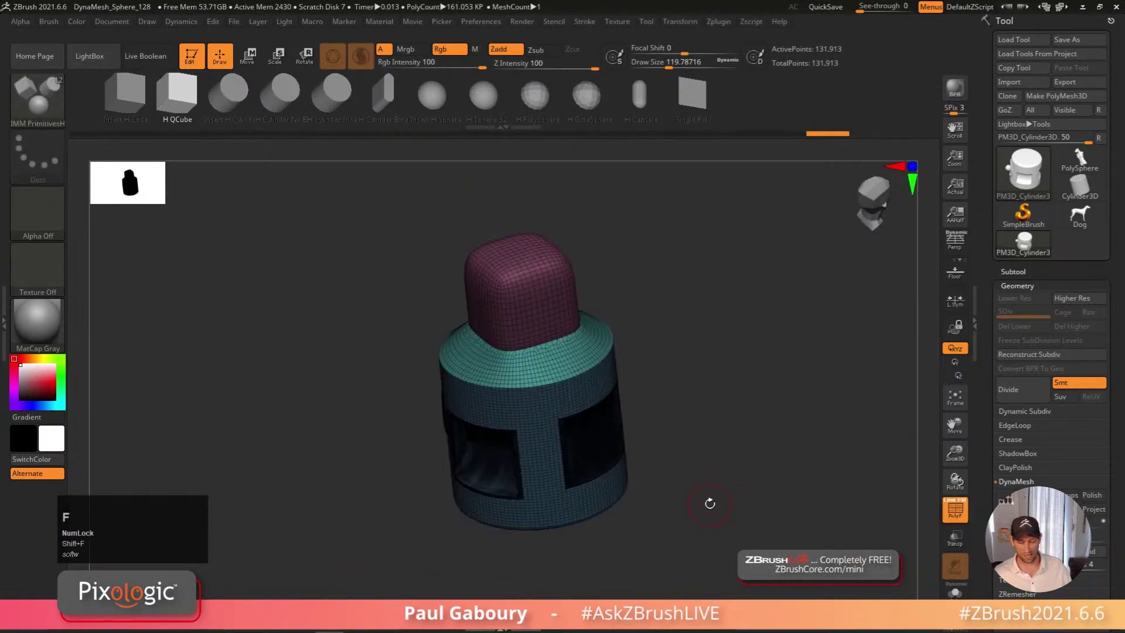
# Repeat the cube's bridge onto the cylinder's top polygroup and undo back to the state before the cube was inserted
pyautogui.hotkey('ctrl', 'z')
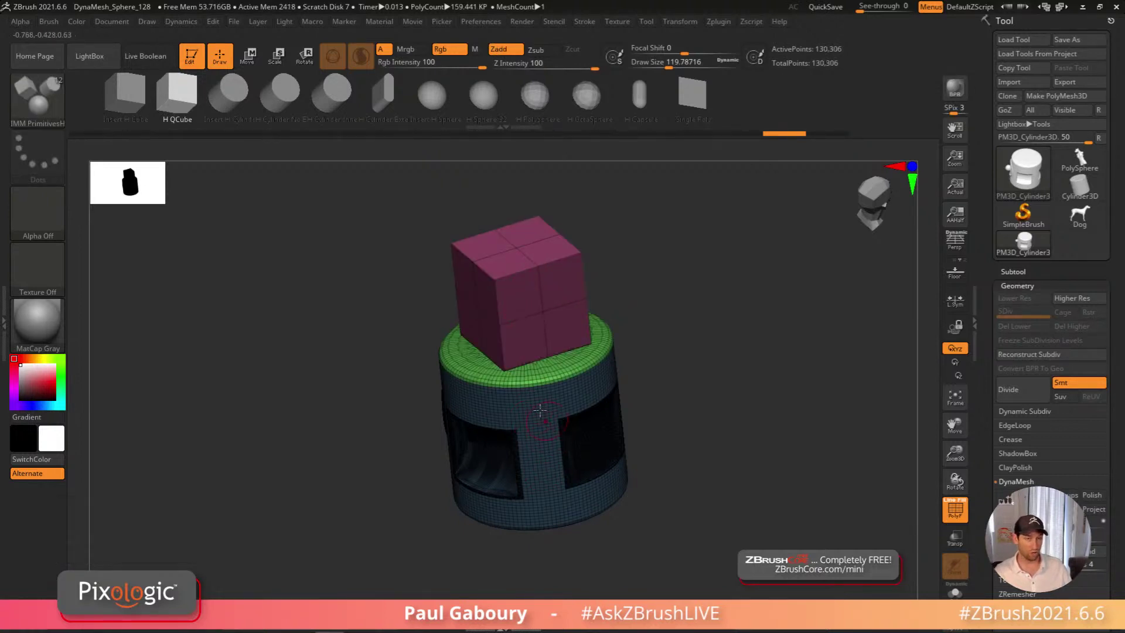
pyautogui.keyDown('ctrl'); pyautogui.moveTo(715, 355); pyautogui.dragTo(755, 492); pyautogui.keyUp('ctrl')
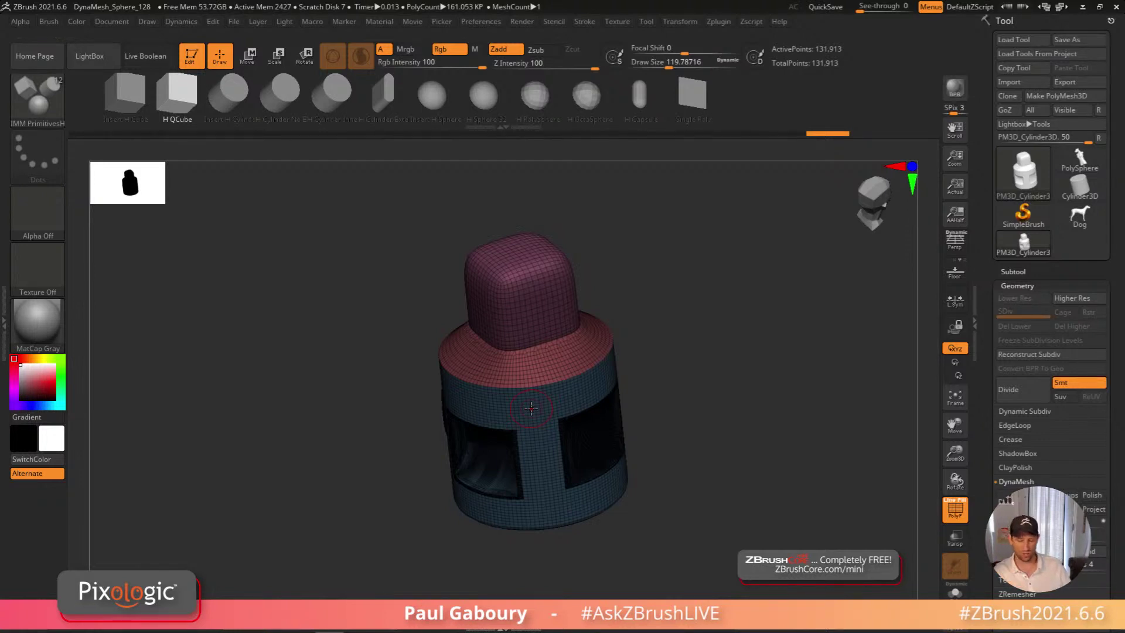
pyautogui.hotkey('ctrl', 'z')
pyautogui.hotkey('ctrl', 'z')
pyautogui.hotkey('ctrl', 'z')
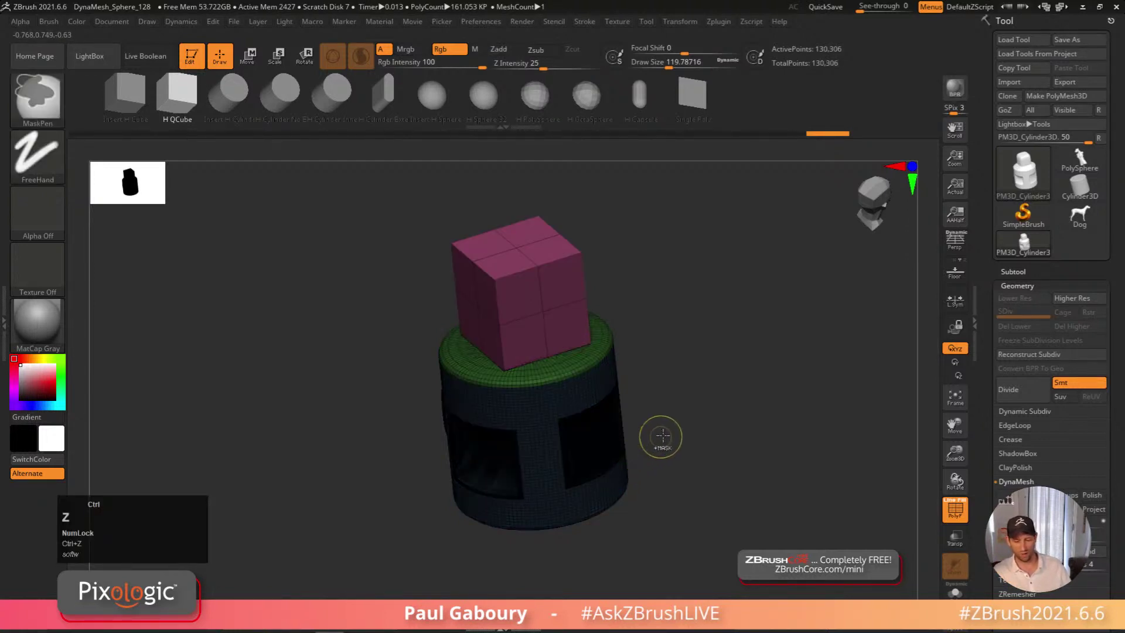
# Make the whole cylinder a single polygroup and insert an H QCube on its top
pyautogui.hotkey('ctrl', 'w')
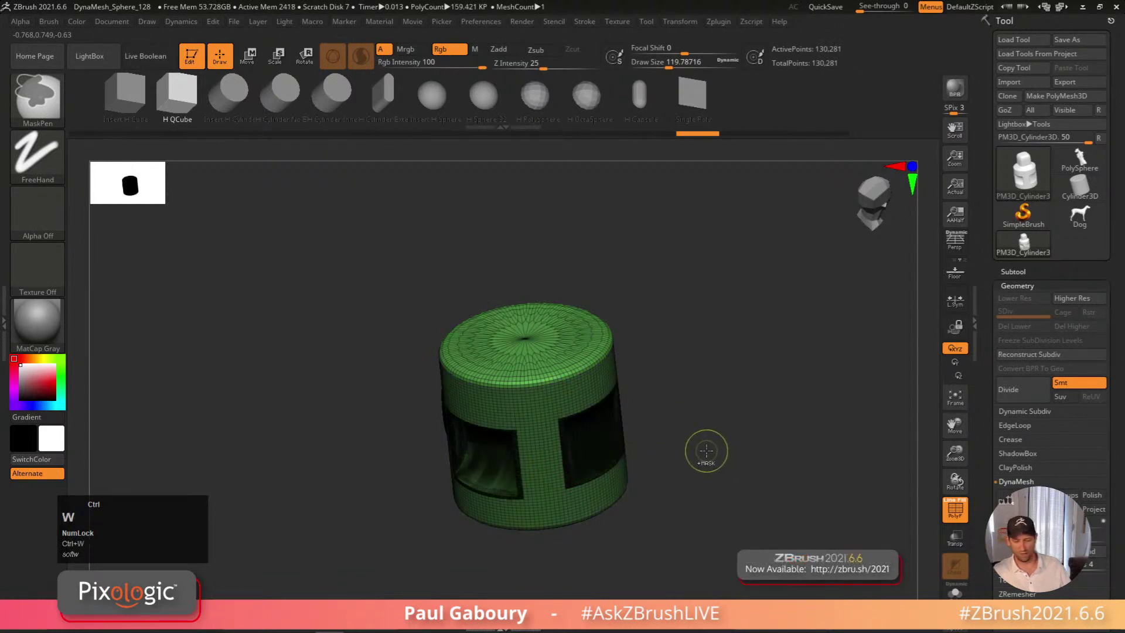
pyautogui.moveTo(527, 343); pyautogui.dragTo(610, 402)
pyautogui.keyDown('ctrl'); pyautogui.click(762, 498); pyautogui.keyUp('ctrl')
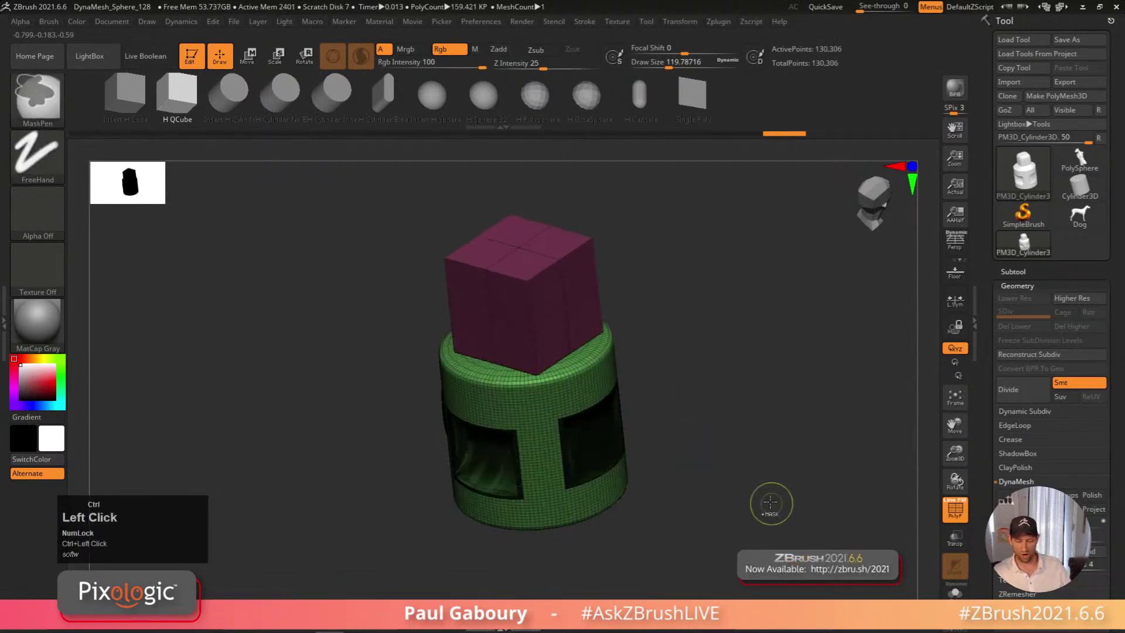
pyautogui.moveTo(792, 544)
pyautogui.mouseDown(button='right')
pyautogui.moveTo(664, 457)
pyautogui.moveTo(725, 480)
pyautogui.moveTo(723, 447)
pyautogui.mouseUp(button='right')
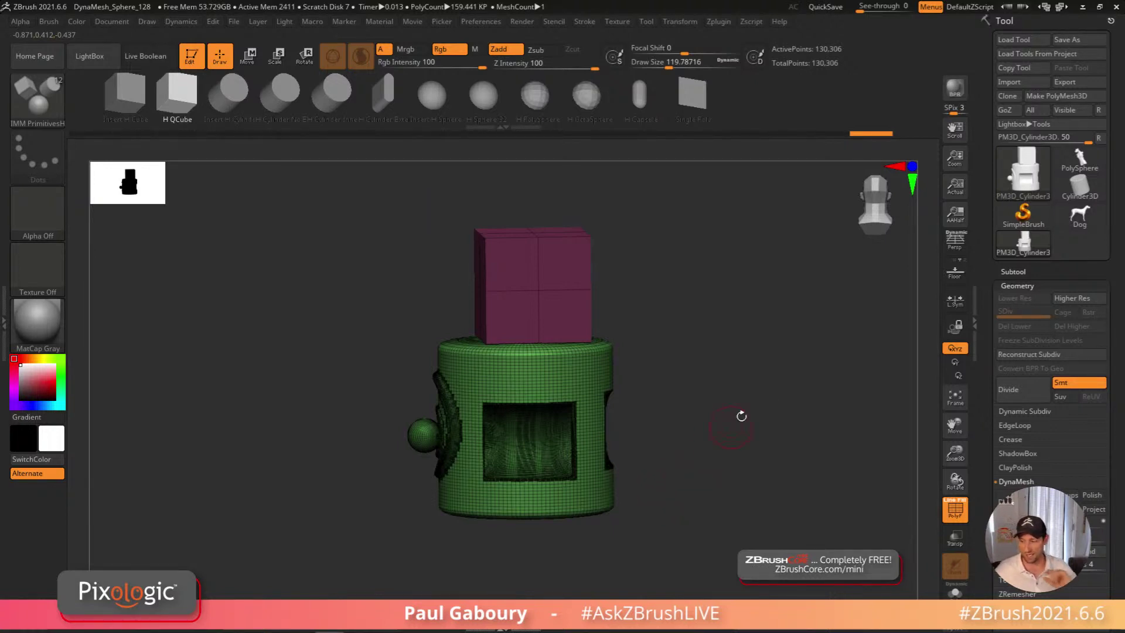
# Switch to the torso model, subdivide it twice and delete its lower subdivision levels
pyautogui.click(1080, 157)
pyautogui.moveTo(656, 445)
pyautogui.mouseDown(button='right')
pyautogui.moveTo(645, 414)
pyautogui.moveTo(657, 421)
pyautogui.mouseUp(button='right')
pyautogui.hotkey('ctrl', 'd')
pyautogui.hotkey('ctrl', 'd')
pyautogui.click(1014, 326)
# Mask two mirrored pairs of round spots on the torso with a draw size of about 44 and turn them into a polygroup
pyautogui.press('s')
pyautogui.moveTo(679, 419); pyautogui.dragTo(657, 418)
pyautogui.moveTo(656, 419); pyautogui.dragTo(598, 385, button='right')
pyautogui.keyDown('ctrl'); pyautogui.click(593, 360); pyautogui.keyUp('ctrl')
pyautogui.keyDown('ctrl'); pyautogui.moveTo(594, 360); pyautogui.dragTo(591, 367); pyautogui.keyUp('ctrl')
pyautogui.keyDown('ctrl'); pyautogui.moveTo(596, 477); pyautogui.dragTo(599, 469); pyautogui.keyUp('ctrl')
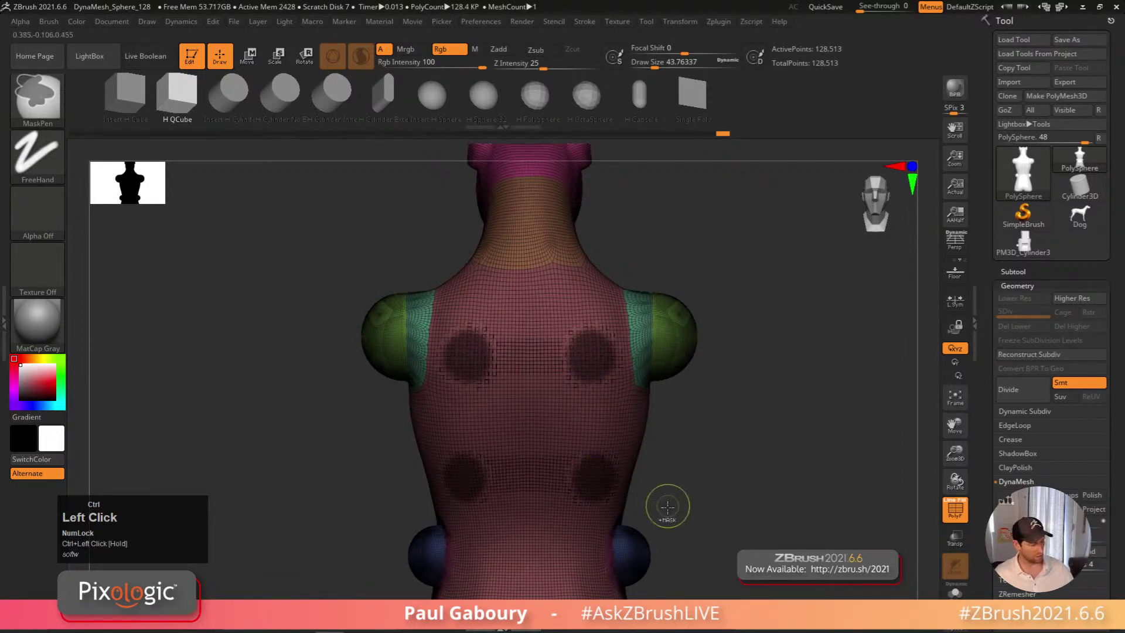
pyautogui.hotkey('ctrl', 'w')
pyautogui.keyDown('alt'); pyautogui.moveTo(631, 442); pyautogui.dragTo(639, 405, button='right'); pyautogui.keyUp('alt')
# Switch to the Ring3D primitive and set its radial coverage to 180 to make a half ring
pyautogui.click(1023, 171)
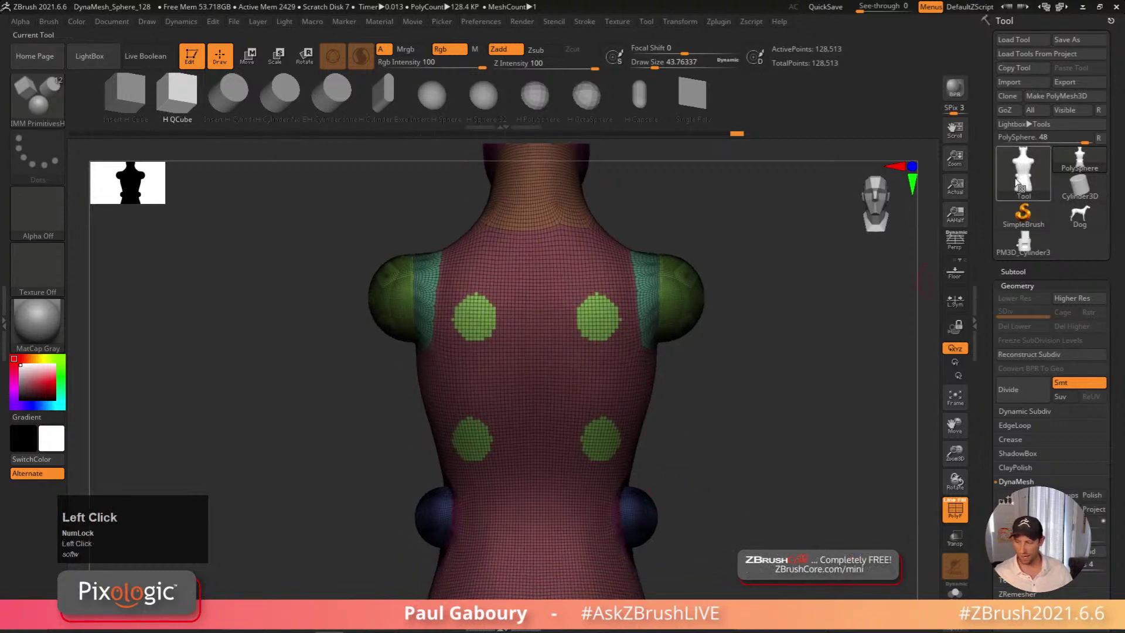
pyautogui.click(726, 233)
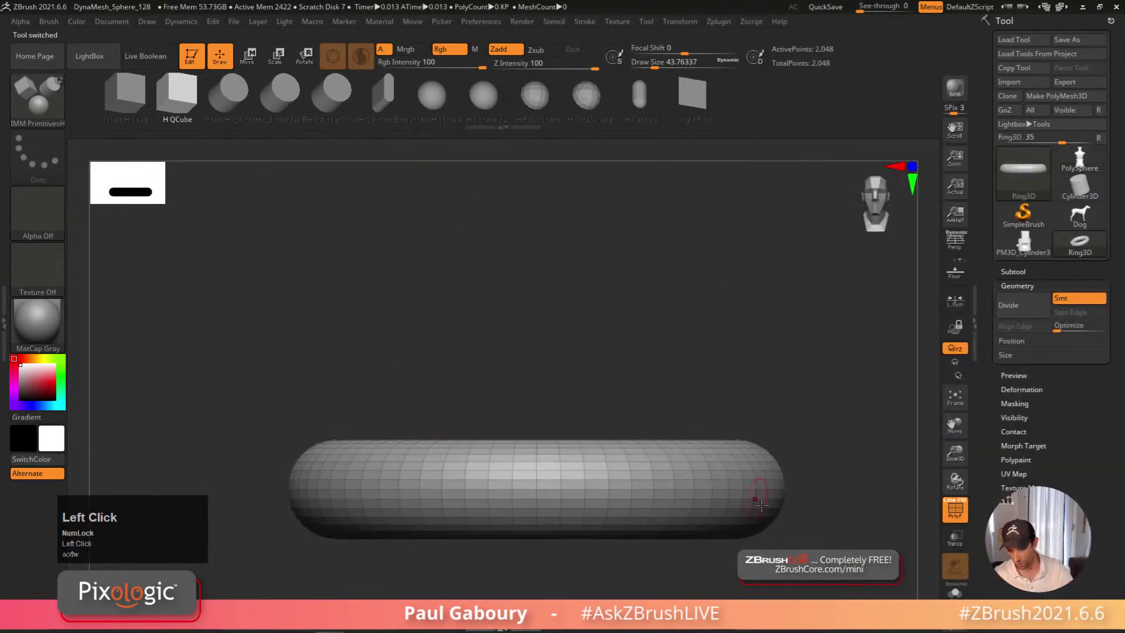
pyautogui.moveTo(829, 539); pyautogui.dragTo(882, 467, button='right')
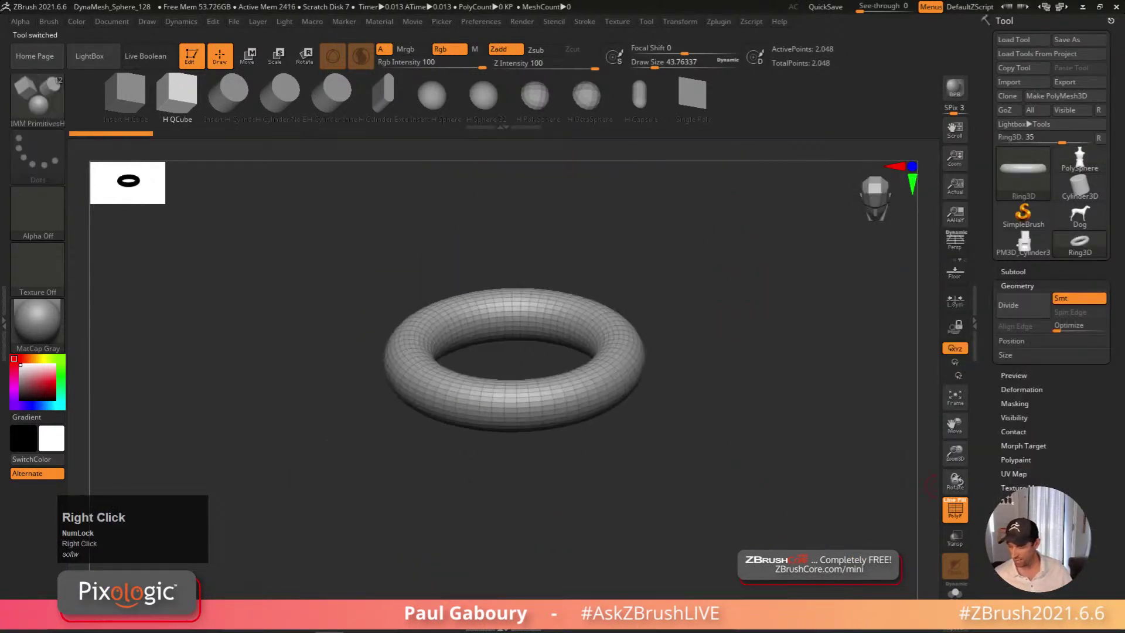
pyautogui.click(1081, 529)
pyautogui.moveTo(889, 527); pyautogui.dragTo(911, 525, button='right')
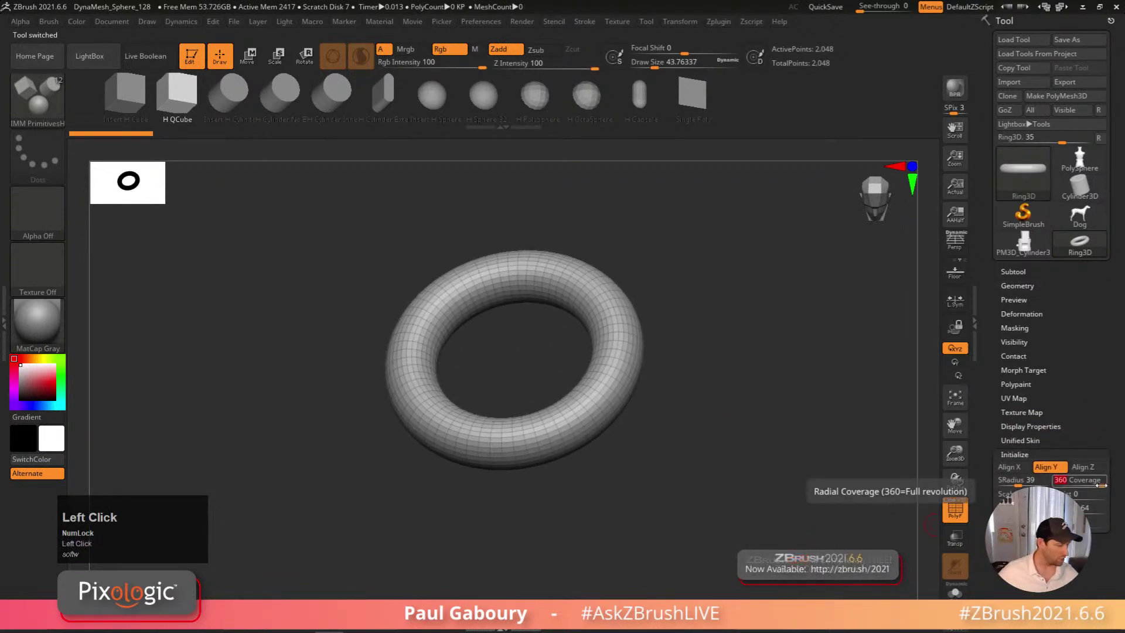
pyautogui.press('Return')
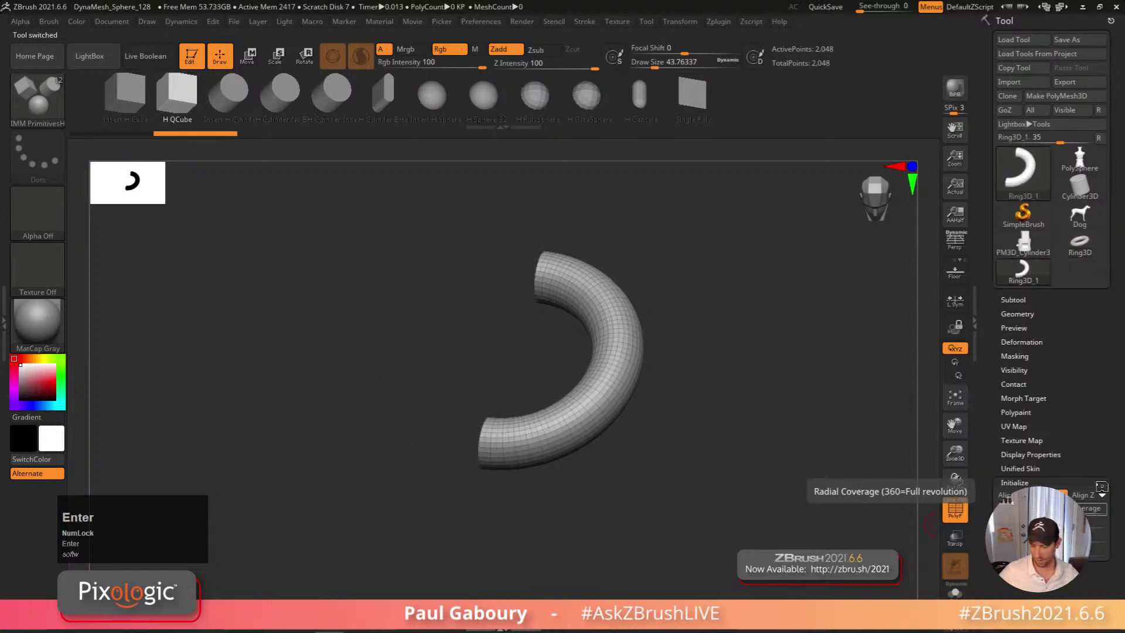
# Set the half ring's lengthwise subdivision count to 16
pyautogui.click(1090, 536)
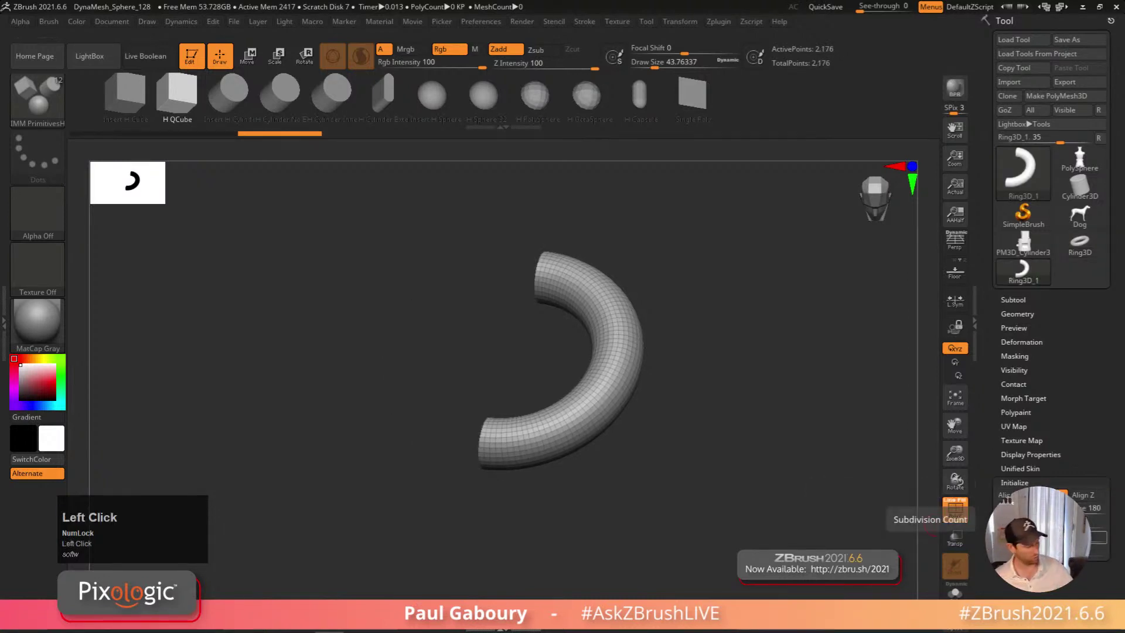
pyautogui.press('Return')
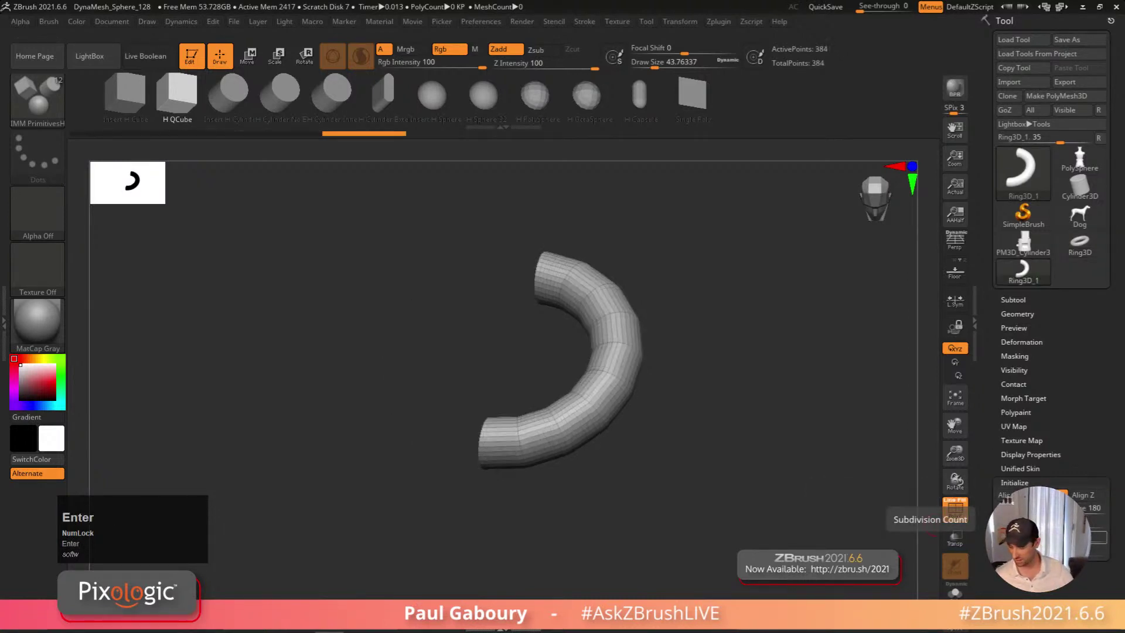
pyautogui.write('16')
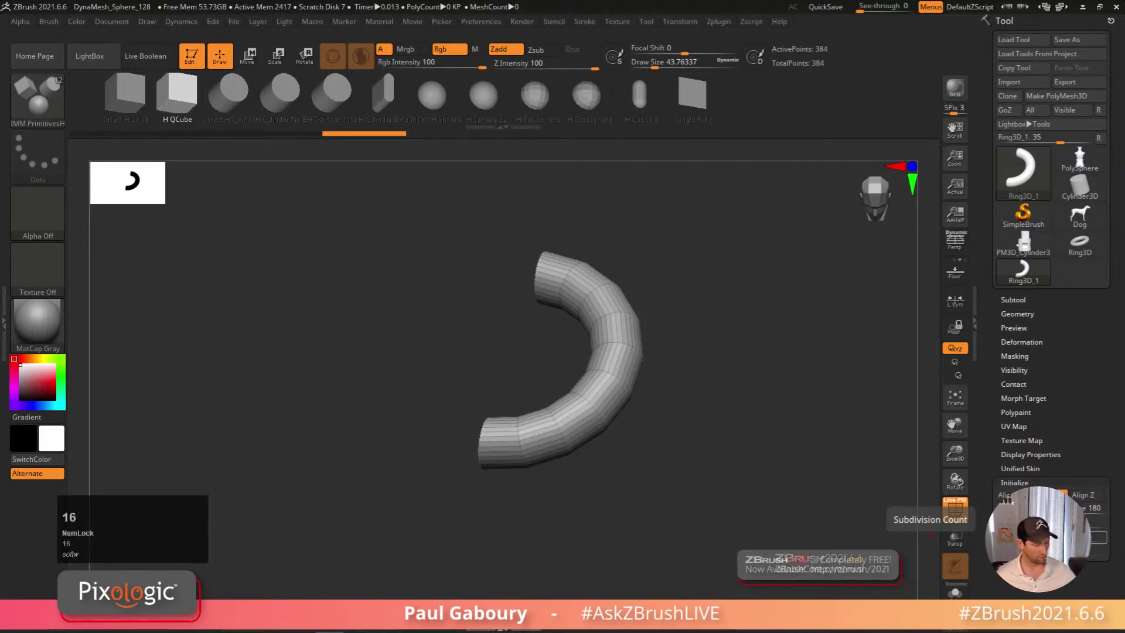
pyautogui.press('Return')
# Set the half ring's cross-section subdivision count to 16
pyautogui.click(1090, 536)
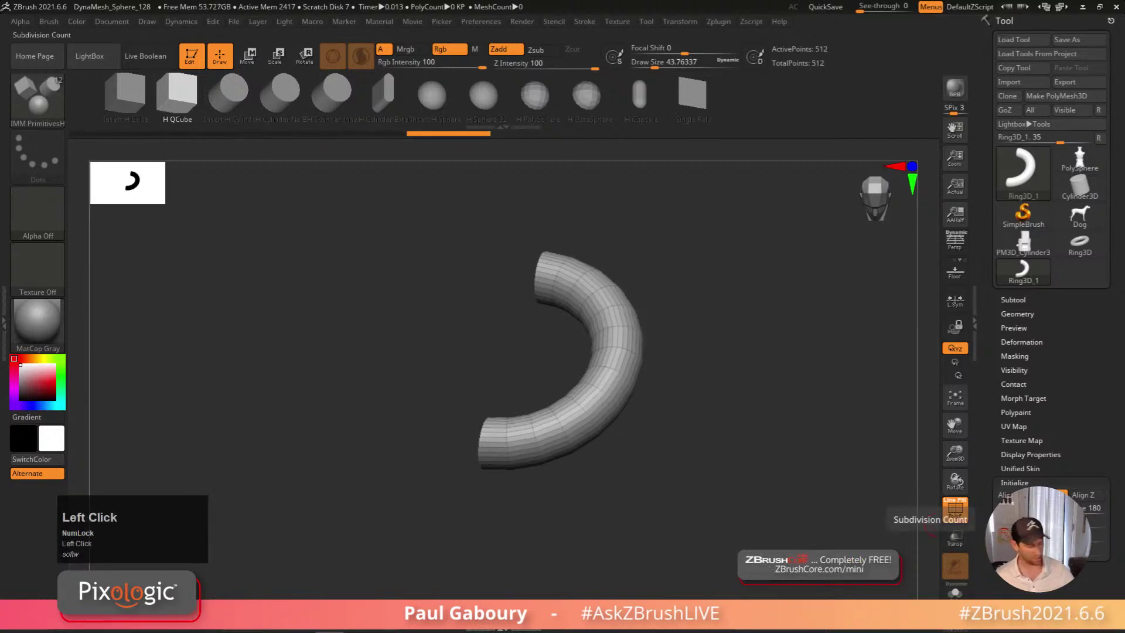
pyautogui.write('12')
pyautogui.press('Return')
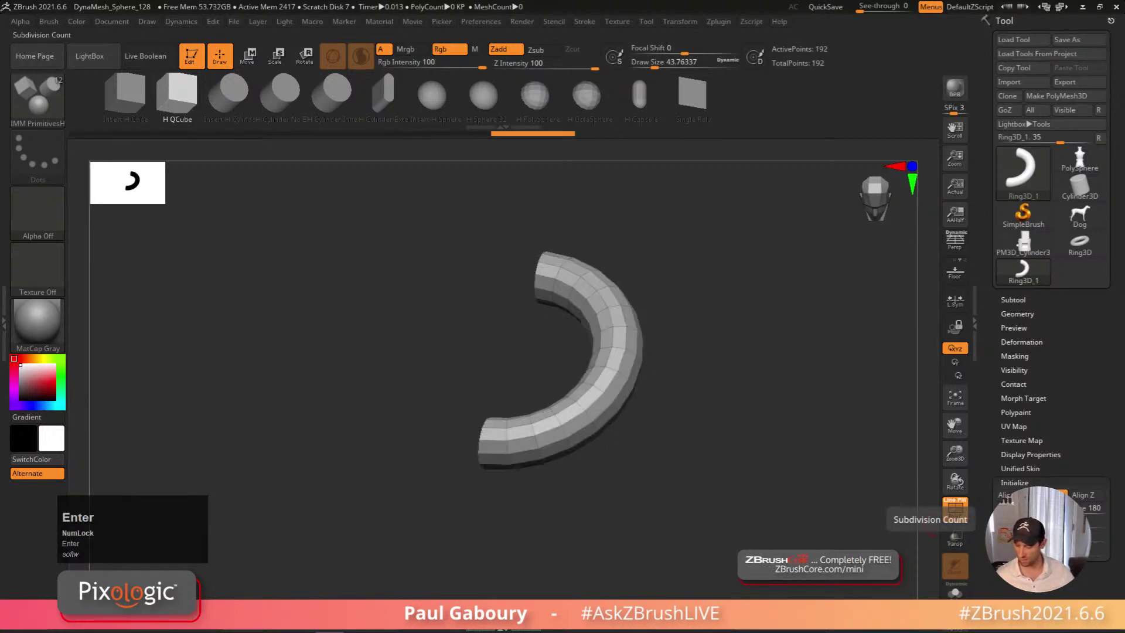
pyautogui.write('1')
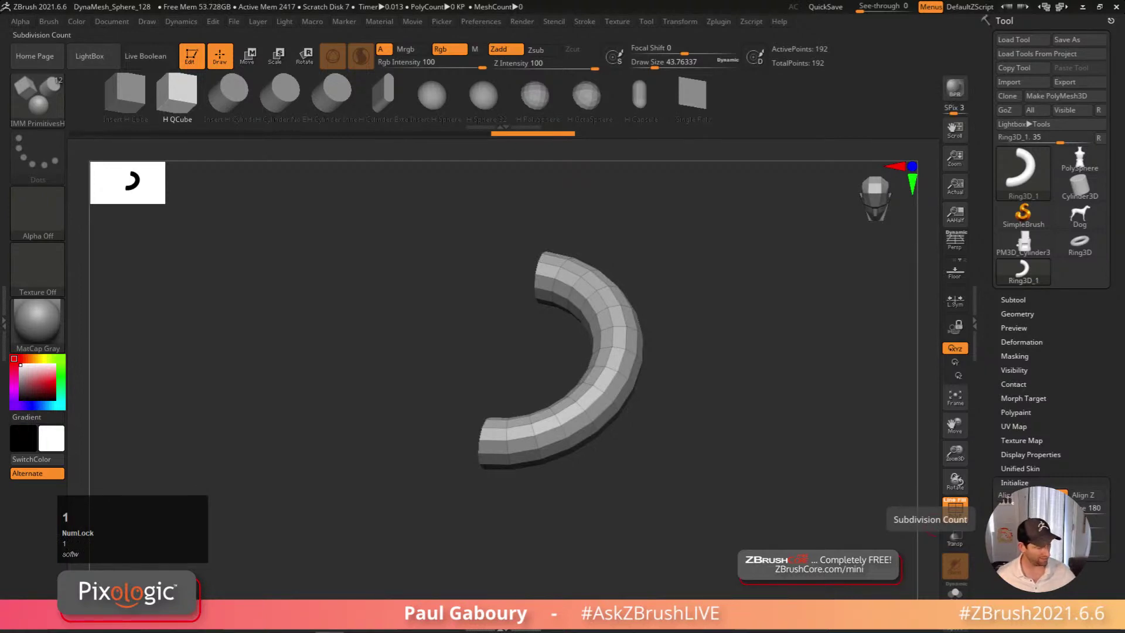
pyautogui.write('6')
pyautogui.press('Return')
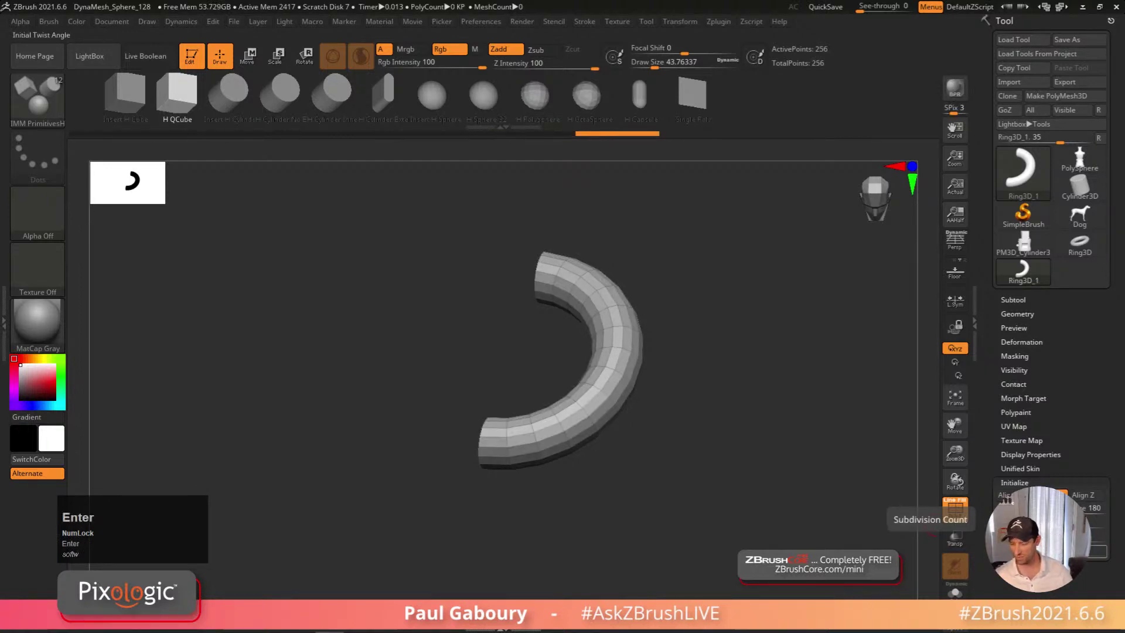
# Convert the half ring to a PolyMesh3D and turn it so both end caps face the view
pyautogui.moveTo(726, 509); pyautogui.dragTo(806, 446, button='right')
pyautogui.click(1056, 95)
pyautogui.moveTo(793, 309); pyautogui.dragTo(731, 387)
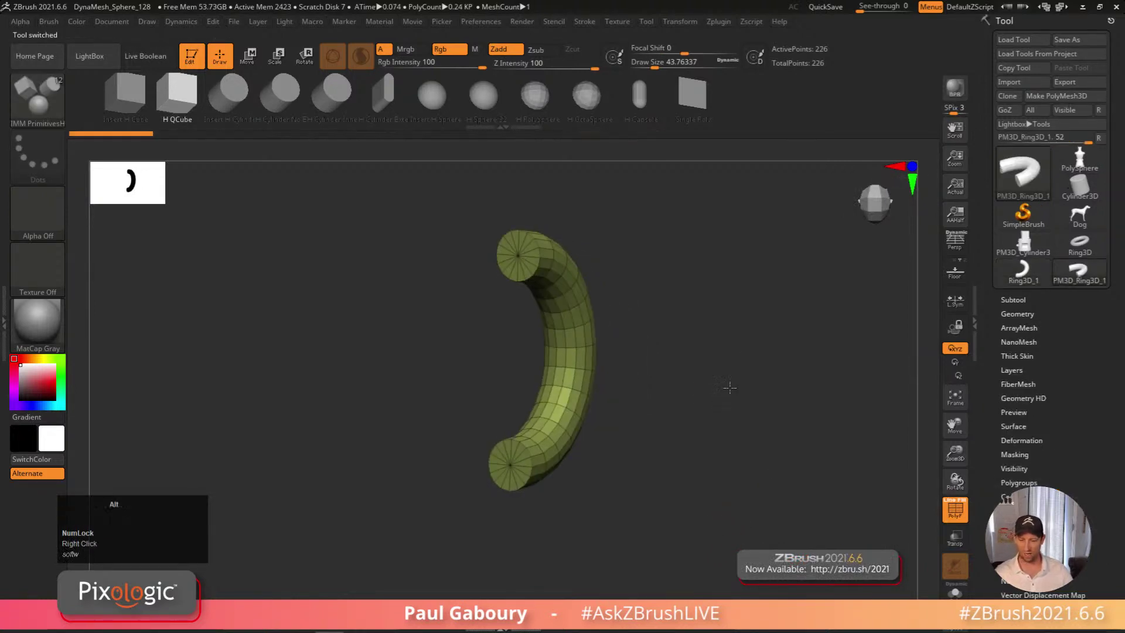
pyautogui.moveTo(731, 386); pyautogui.dragTo(532, 278, button='right')
# Delete both end caps of the half ring using ZModeler's polygon Delete action with the Flat Island target
pyautogui.press('b')
pyautogui.press('m')
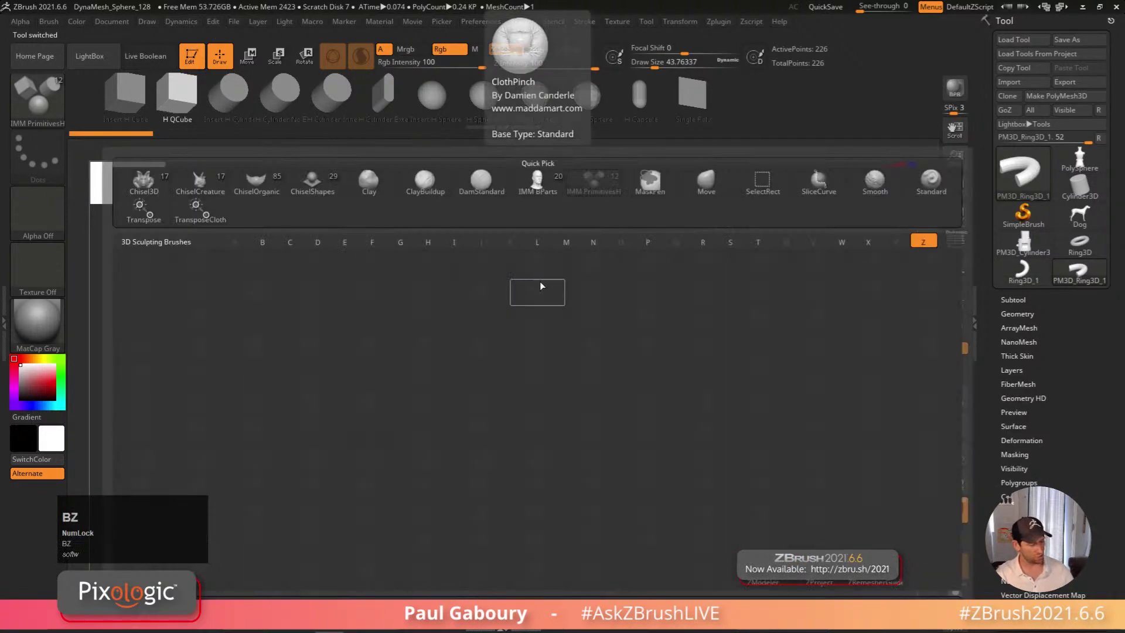
pyautogui.press('p')
pyautogui.press('b')
pyautogui.press('z')
pyautogui.press('m')
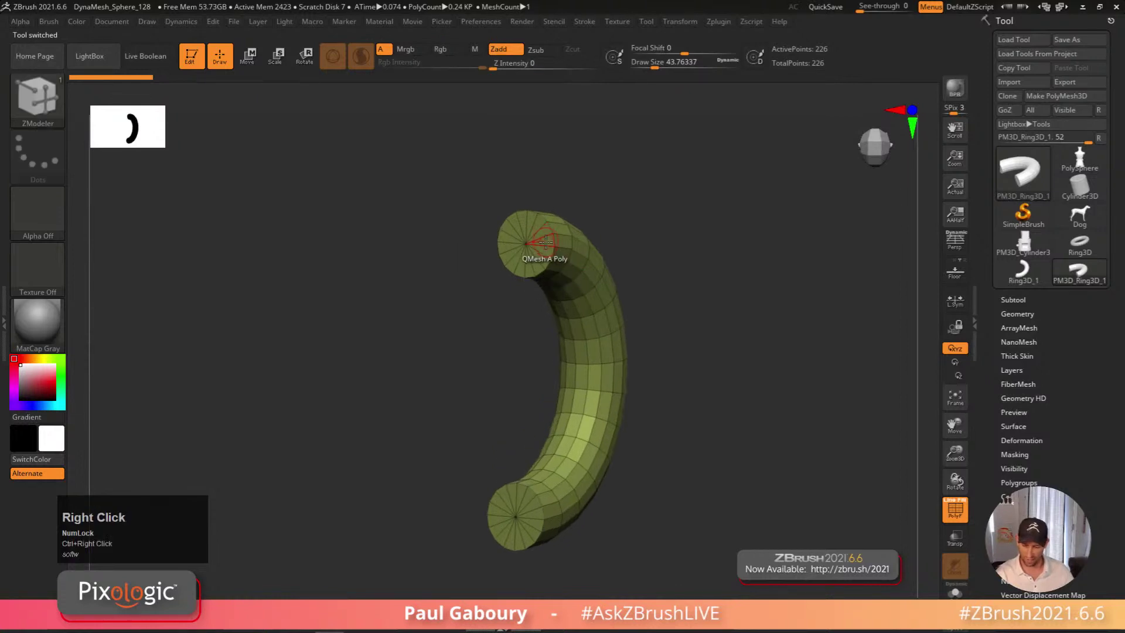
pyautogui.press('space')
pyautogui.click(413, 195)
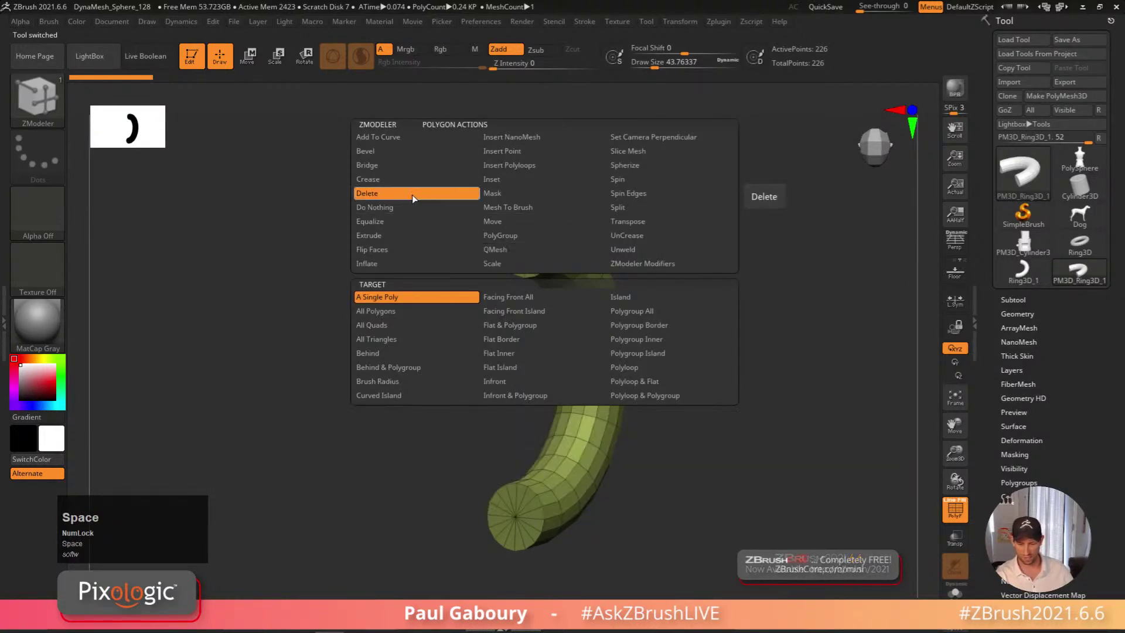
pyautogui.click(564, 367)
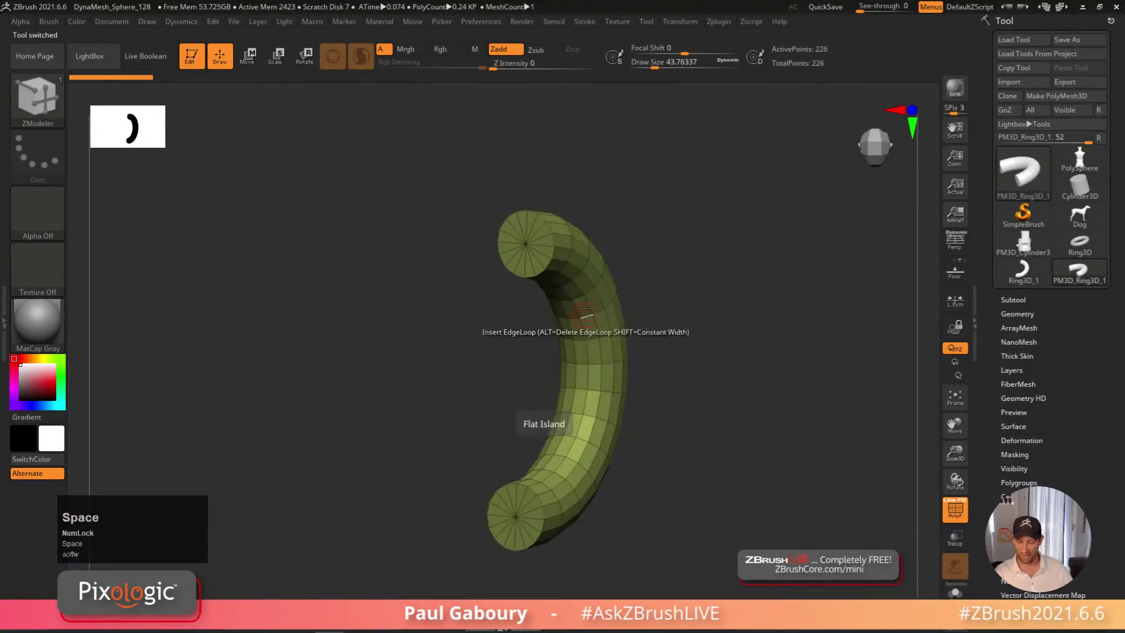
pyautogui.click(536, 246)
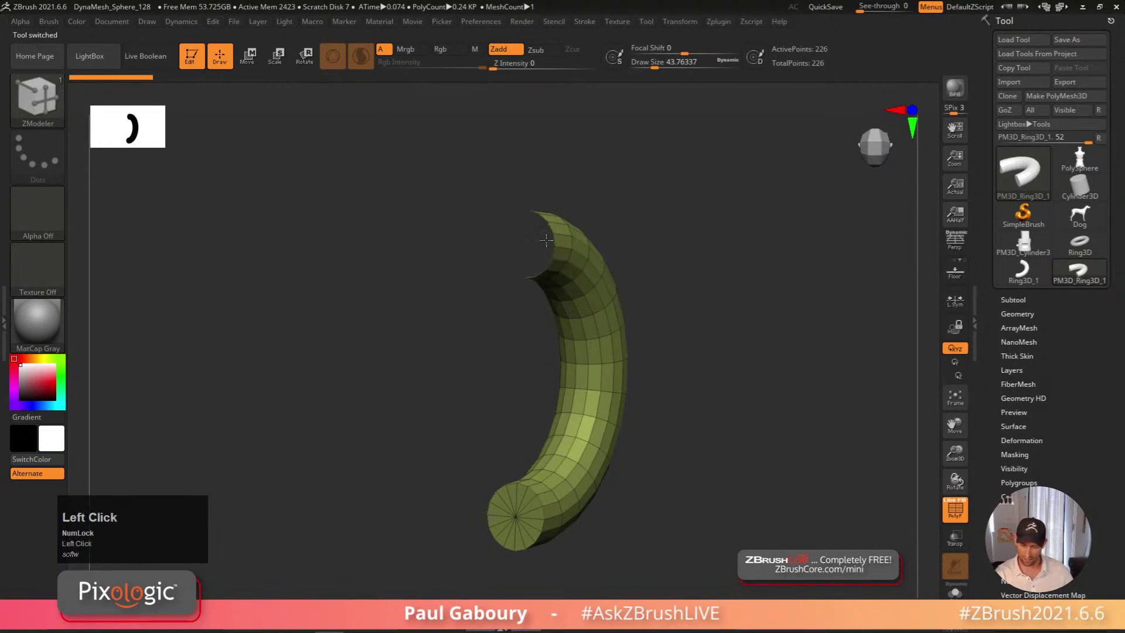
pyautogui.click(543, 526)
pyautogui.moveTo(615, 515); pyautogui.dragTo(678, 479, button='right')
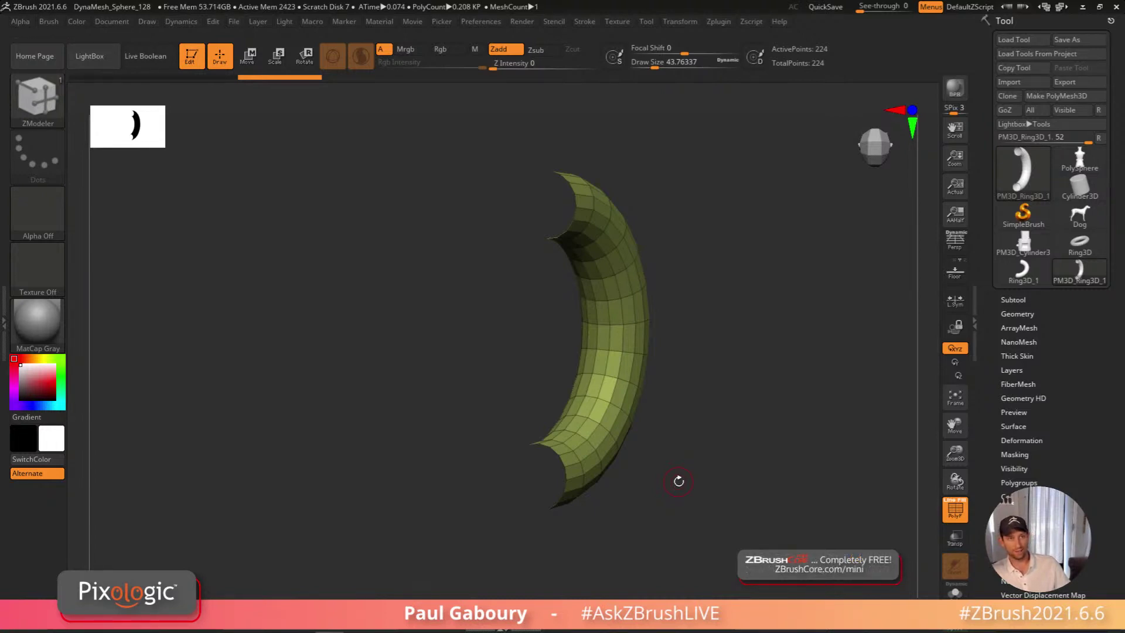
# Turn the open half ring to a side view and select the IMM PrimitivesH brush
pyautogui.moveTo(715, 460); pyautogui.dragTo(651, 494, button='right')
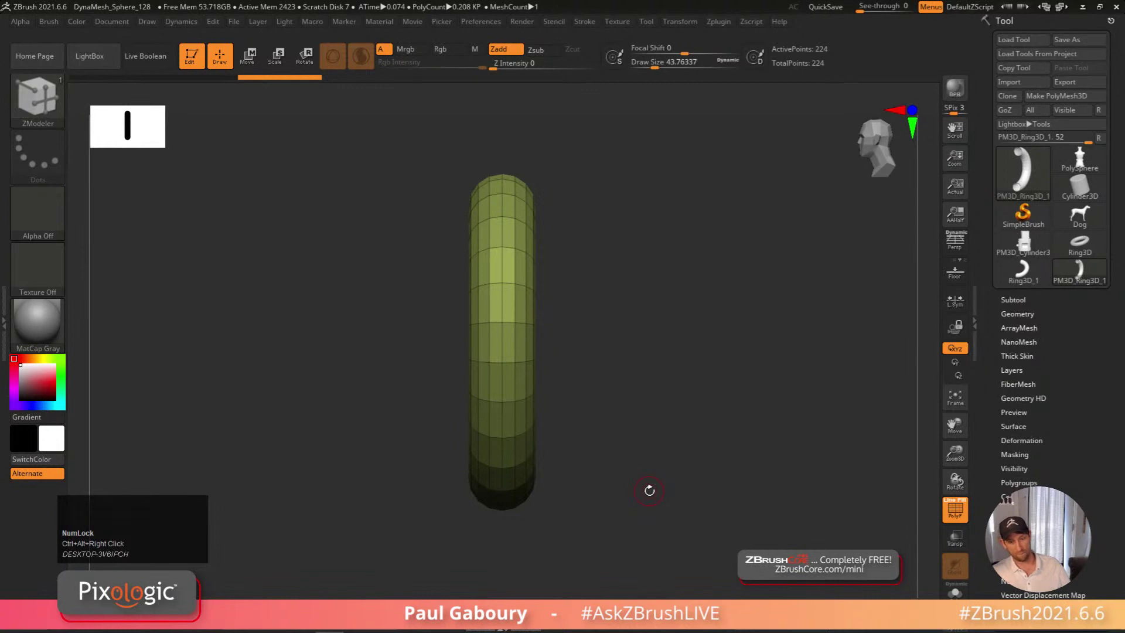
pyautogui.press('b')
pyautogui.press('i')
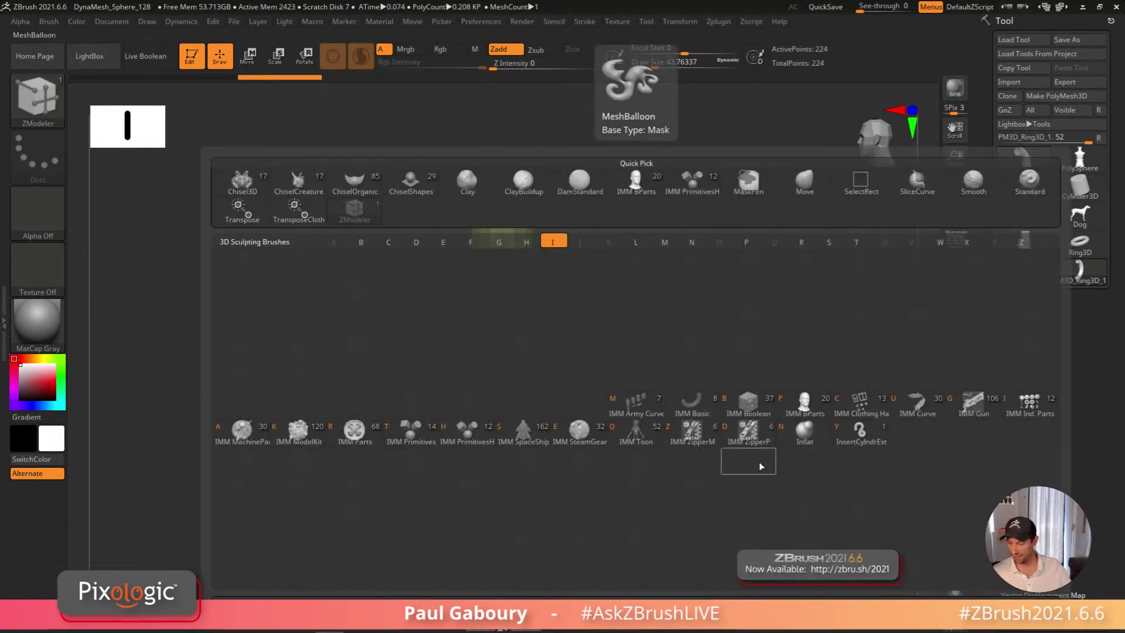
pyautogui.click(467, 436)
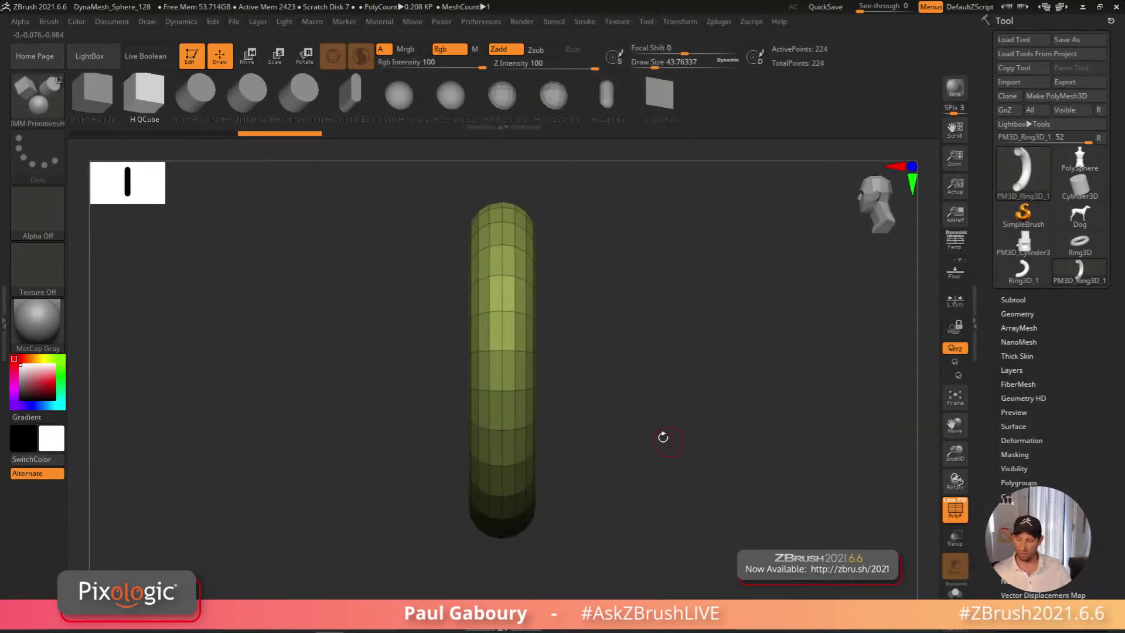
pyautogui.press('b')
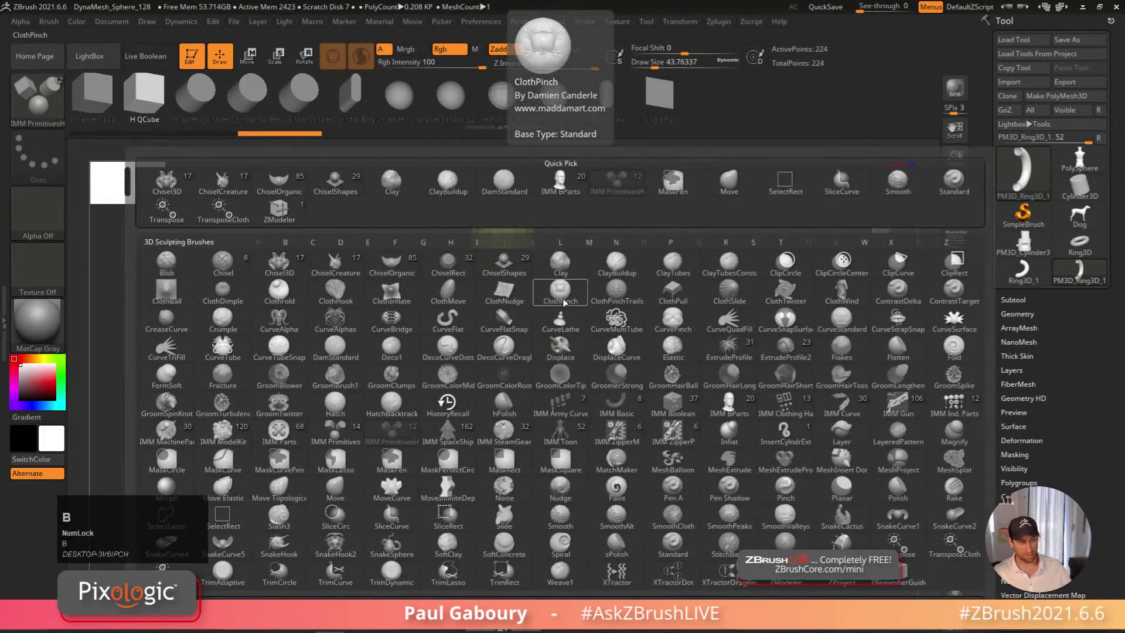
pyautogui.press('c')
pyautogui.press('t')
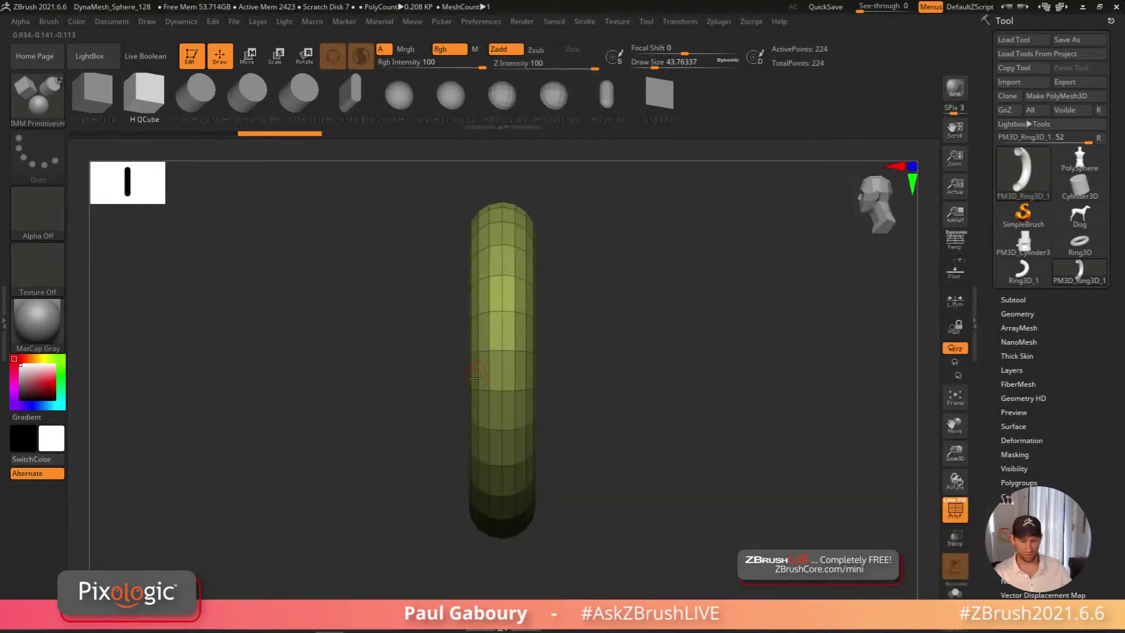
# Create an InsertMesh from the half ring and append it to the IMM PrimitivesH brush
pyautogui.press('b')
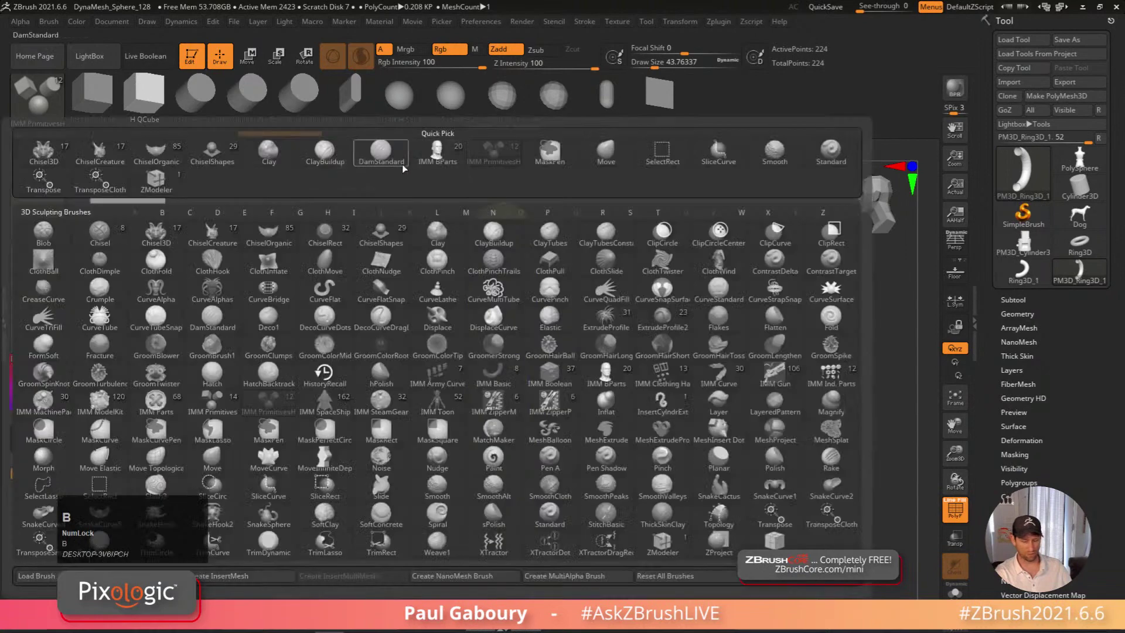
pyautogui.click(264, 578)
pyautogui.click(49, 21)
pyautogui.click(161, 86)
pyautogui.click(76, 206)
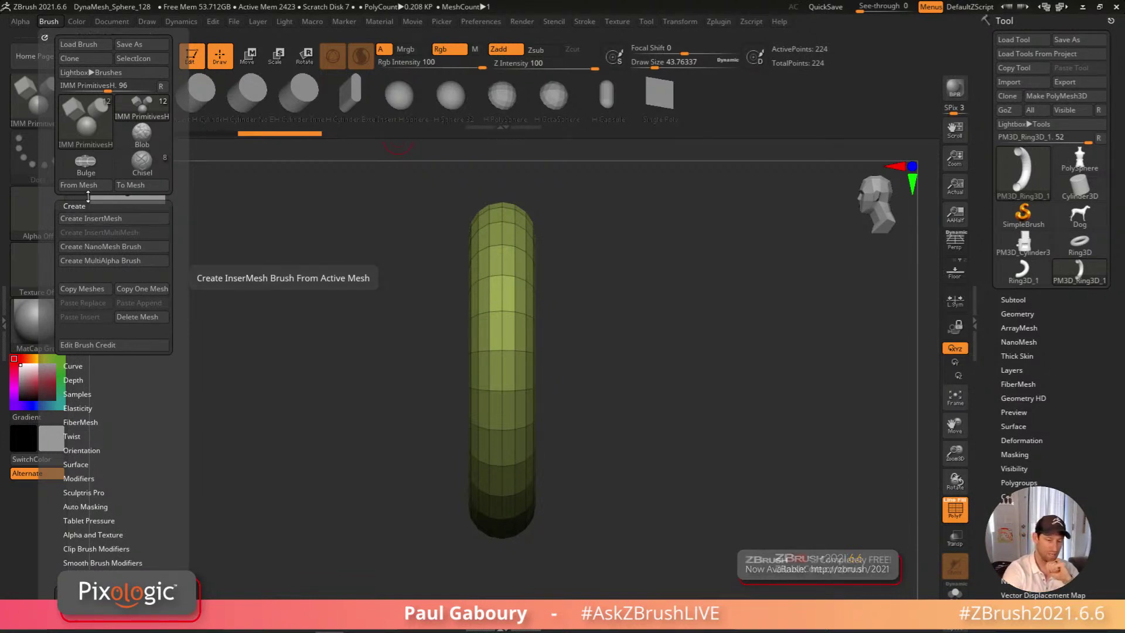
pyautogui.click(136, 218)
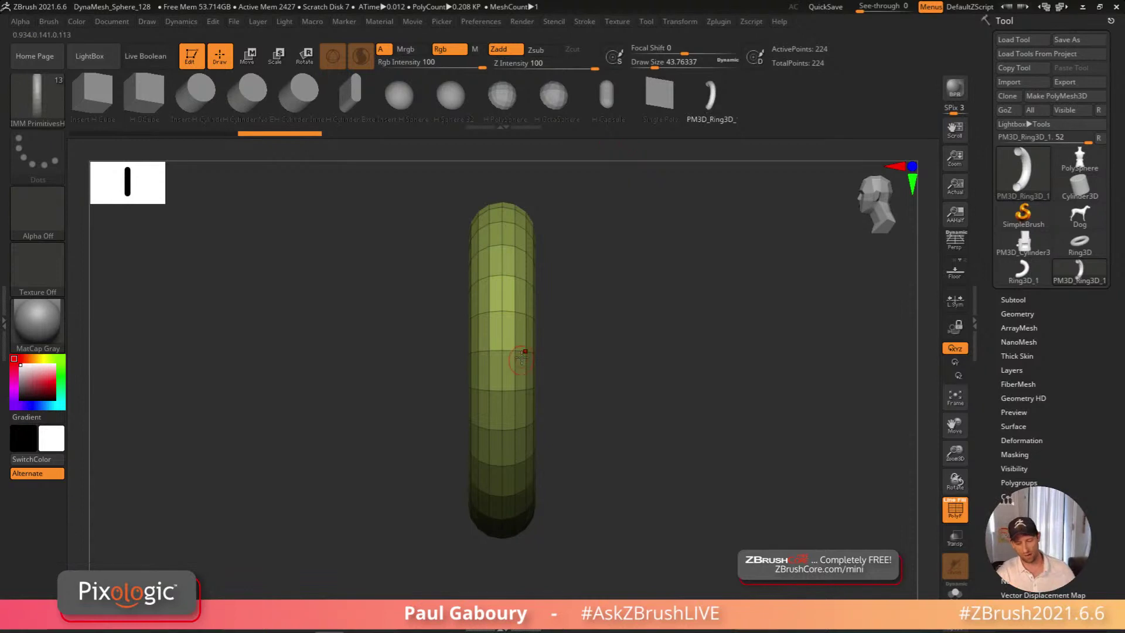
# Switch to the torso model, isolate the green circular polygroups on its back, and show the whole torso again
pyautogui.moveTo(527, 364); pyautogui.dragTo(585, 477)
pyautogui.moveTo(586, 477)
pyautogui.mouseDown(button='right')
pyautogui.moveTo(706, 467)
pyautogui.moveTo(718, 438)
pyautogui.moveTo(739, 459)
pyautogui.mouseUp(button='right')
pyautogui.hotkey('ctrl', 'z')
pyautogui.click(706, 444)
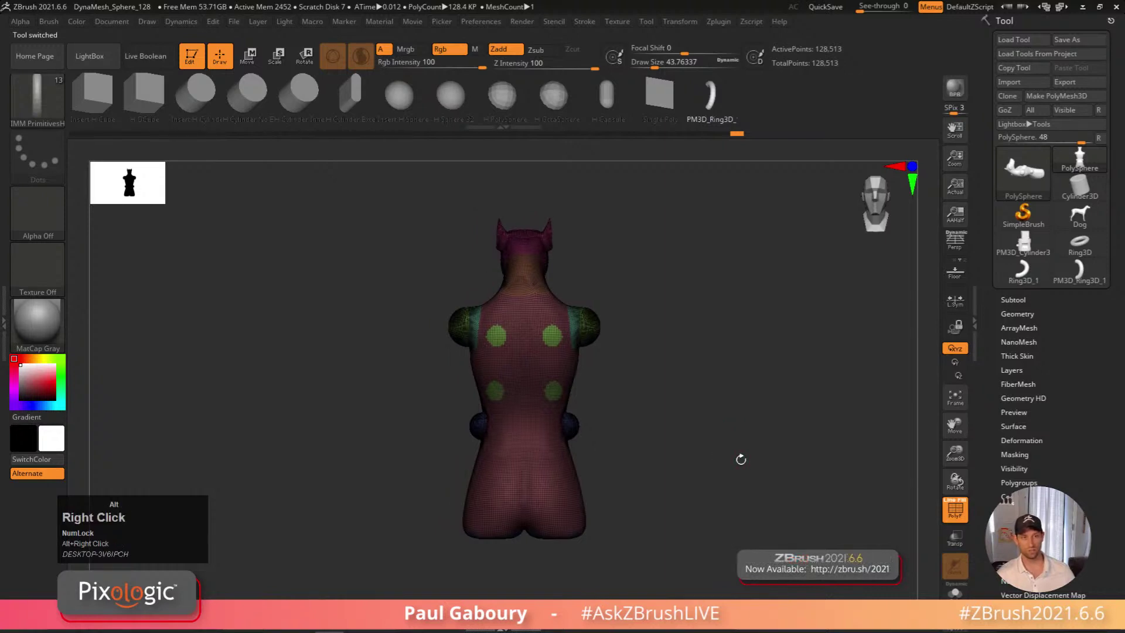
pyautogui.moveTo(564, 350)
pyautogui.keyDown('ctrl'); pyautogui.mouseDown(button='right')
pyautogui.moveTo(577, 378)
pyautogui.moveTo(693, 467)
pyautogui.mouseUp(button='right'); pyautogui.keyUp('ctrl')
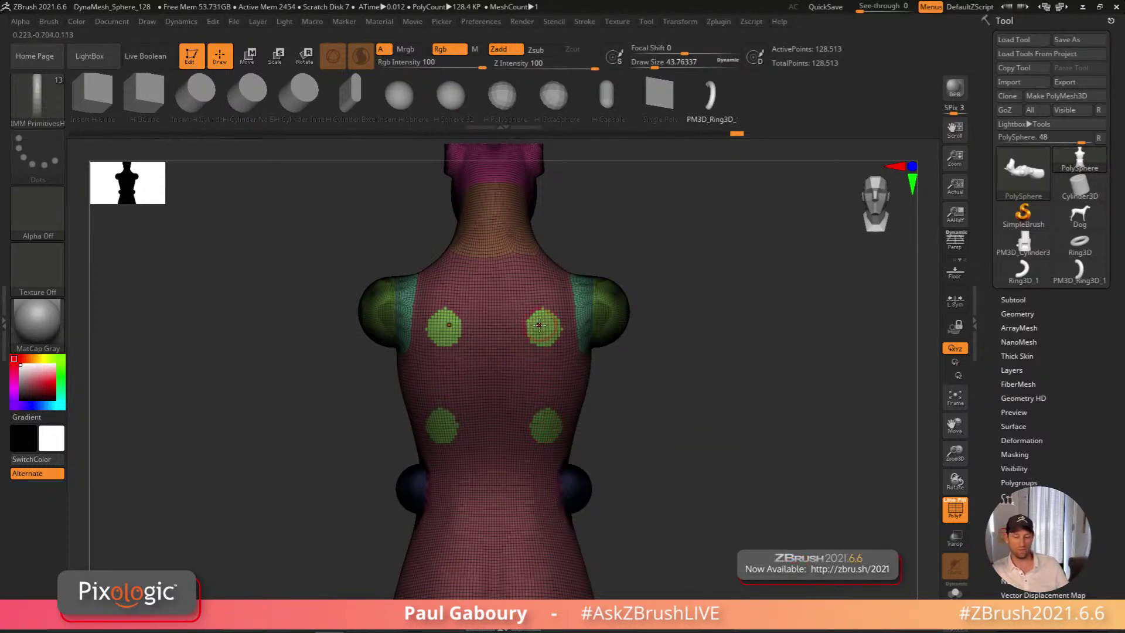
pyautogui.keyDown('ctrl'); pyautogui.keyDown('shift'); pyautogui.click(543, 346); pyautogui.keyUp('shift'); pyautogui.keyUp('ctrl')
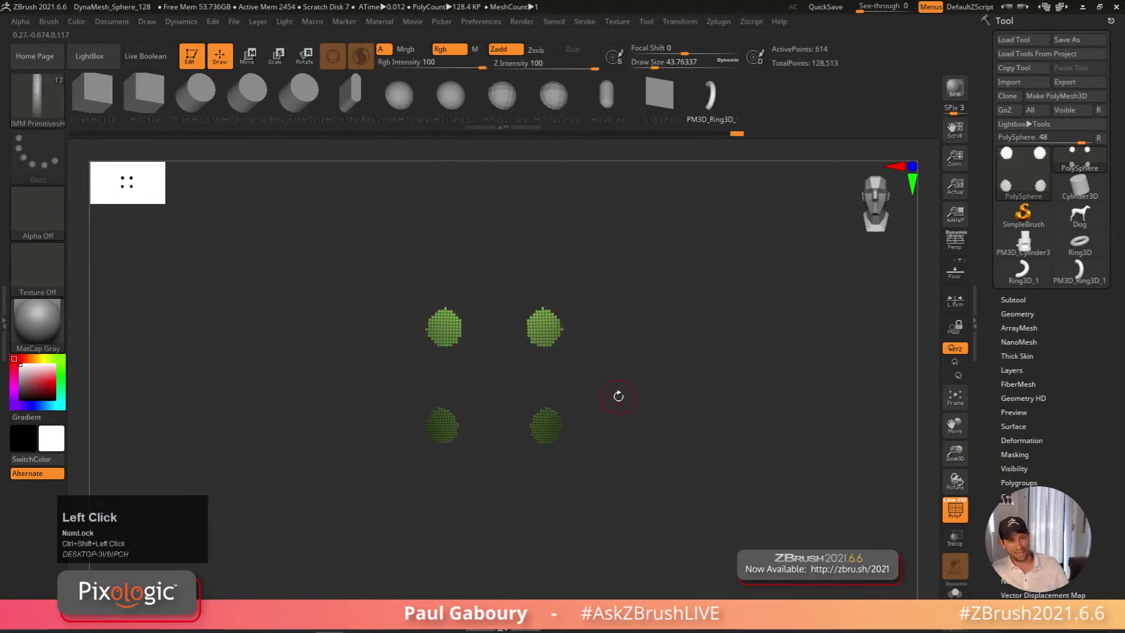
pyautogui.keyDown('ctrl'); pyautogui.keyDown('shift'); pyautogui.click(660, 344); pyautogui.keyUp('shift'); pyautogui.keyUp('ctrl')
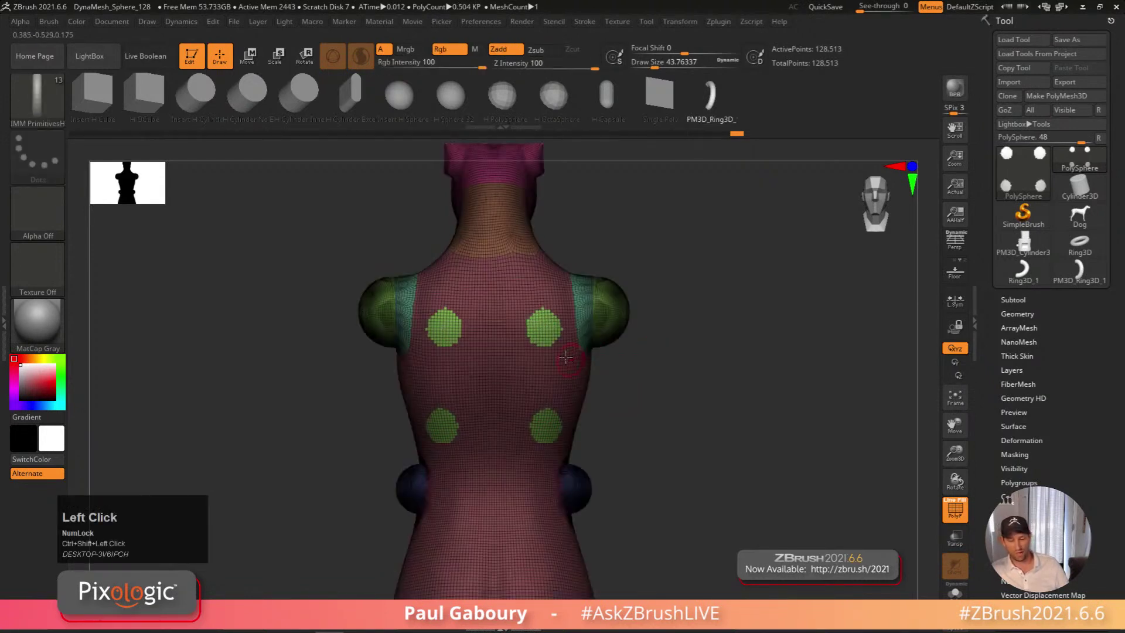
# Reduce the draw size to about 22 and insert the half ring at an upper green polygroup patch on the torso's back
pyautogui.press('s')
pyautogui.click(543, 328)
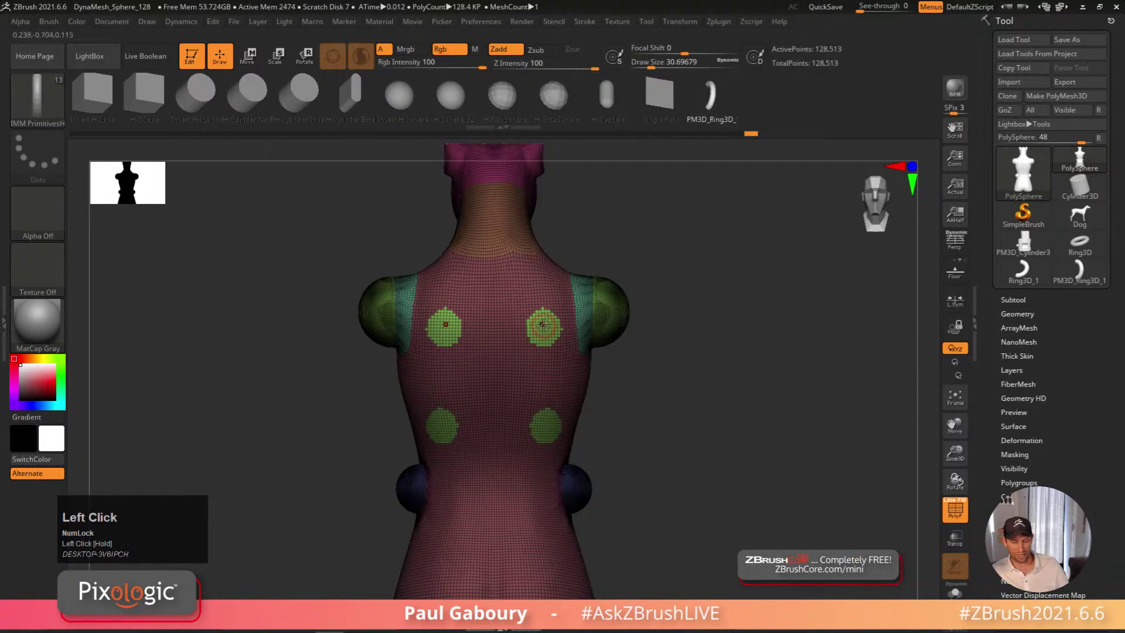
pyautogui.moveTo(541, 326); pyautogui.dragTo(544, 319, button='right')
pyautogui.press('s')
pyautogui.click(548, 331)
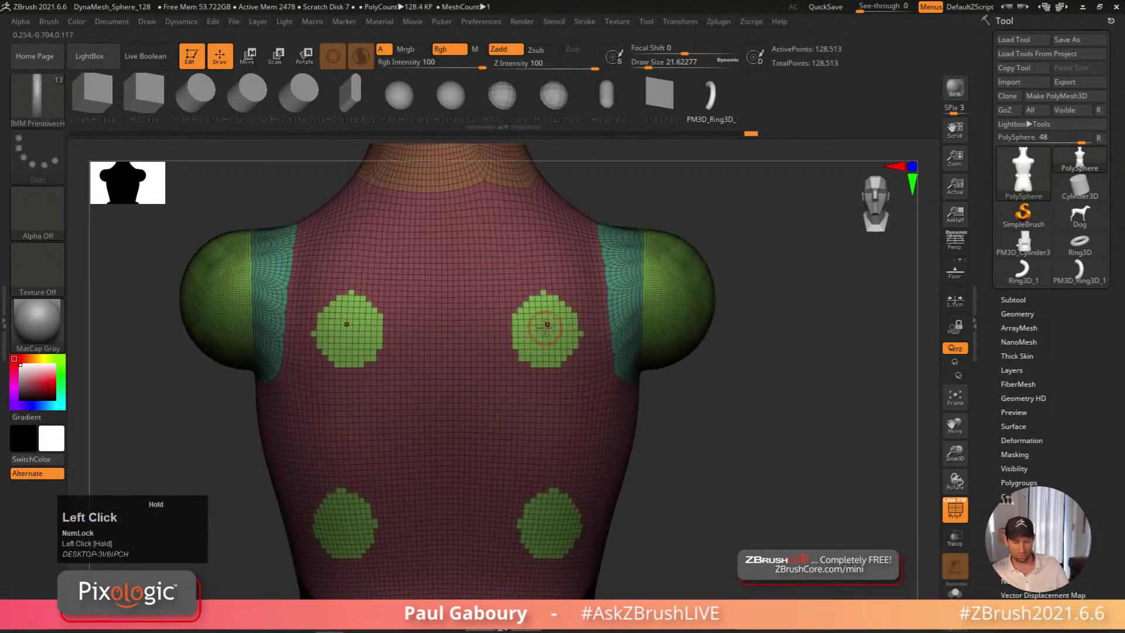
pyautogui.moveTo(548, 332); pyautogui.dragTo(544, 216)
# Reposition and tilt the inserted half ring with the gizmo in side view to bring its open ends toward the green patches
pyautogui.keyDown('alt'); pyautogui.moveTo(678, 389); pyautogui.dragTo(621, 422, button='right'); pyautogui.keyUp('alt')
pyautogui.press('w')
pyautogui.moveTo(554, 419); pyautogui.dragTo(565, 434)
pyautogui.moveTo(598, 400); pyautogui.dragTo(584, 402)
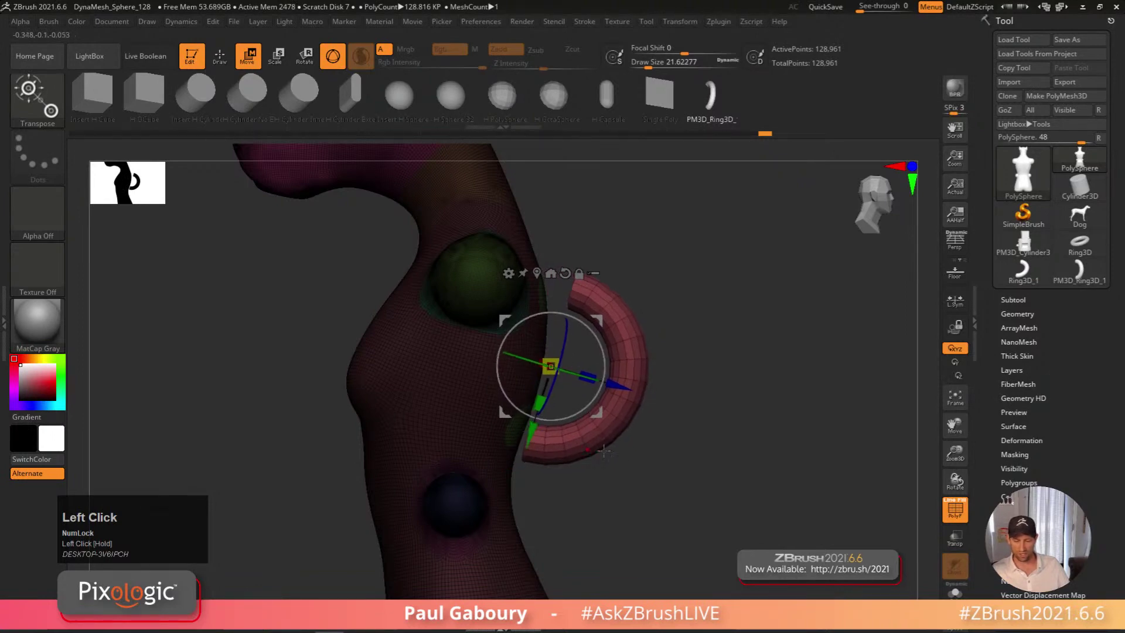
# Remesh the torso with DynaMesh to fuse the two curved ring handles into its back
pyautogui.press('q')
pyautogui.moveTo(723, 474); pyautogui.dragTo(663, 477, button='right')
pyautogui.keyDown('ctrl'); pyautogui.moveTo(728, 485); pyautogui.dragTo(724, 428); pyautogui.keyUp('ctrl')
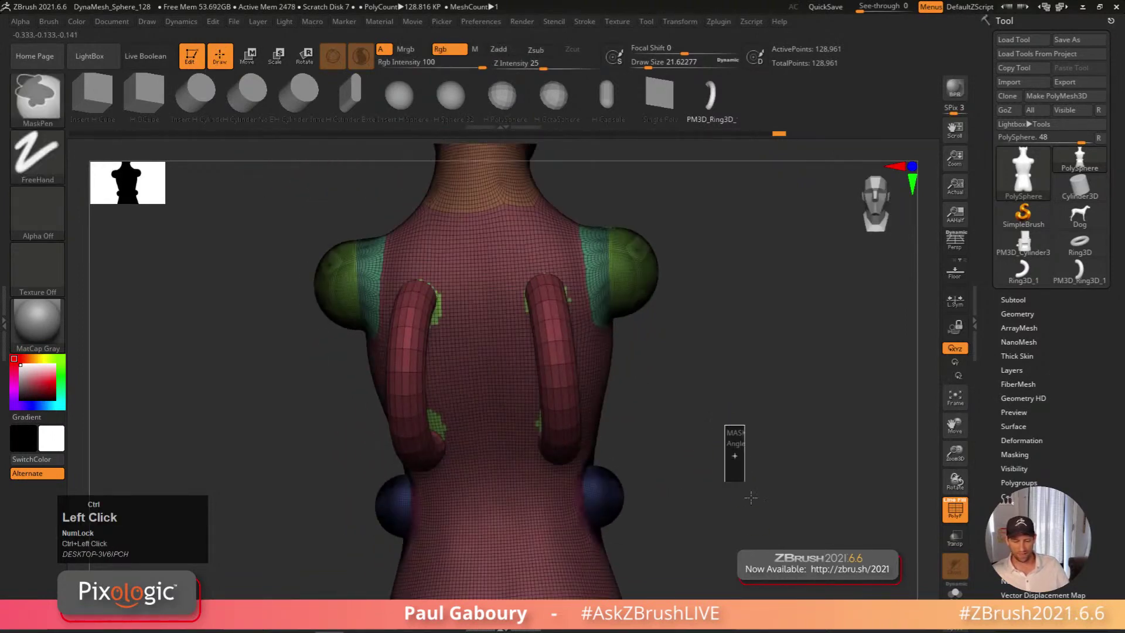
pyautogui.moveTo(764, 501); pyautogui.dragTo(736, 472, button='right')
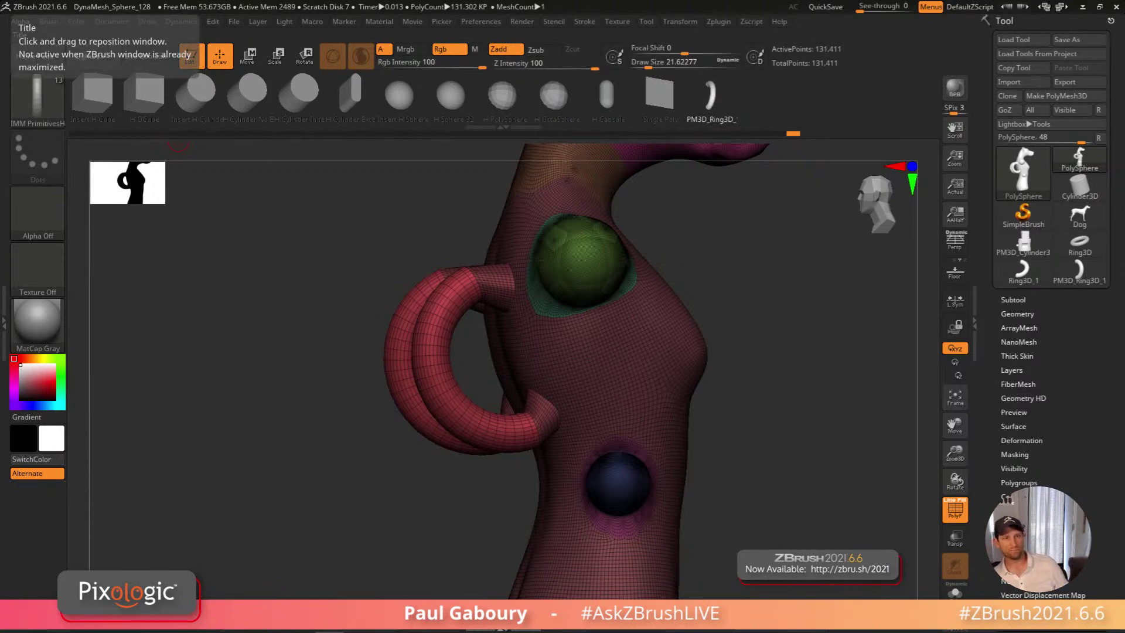
# Turn off the polyframe display and view the whole dog-headed figure
pyautogui.click(18, 21)
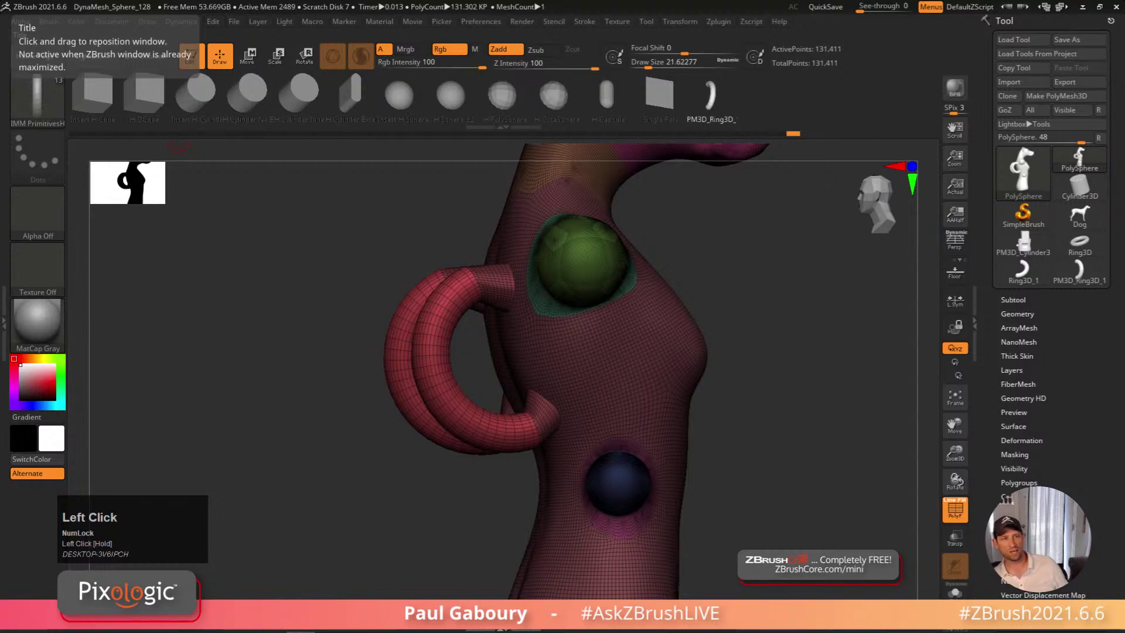
pyautogui.moveTo(586, 410); pyautogui.dragTo(639, 404, button='right')
pyautogui.hotkey('shift', 'f')
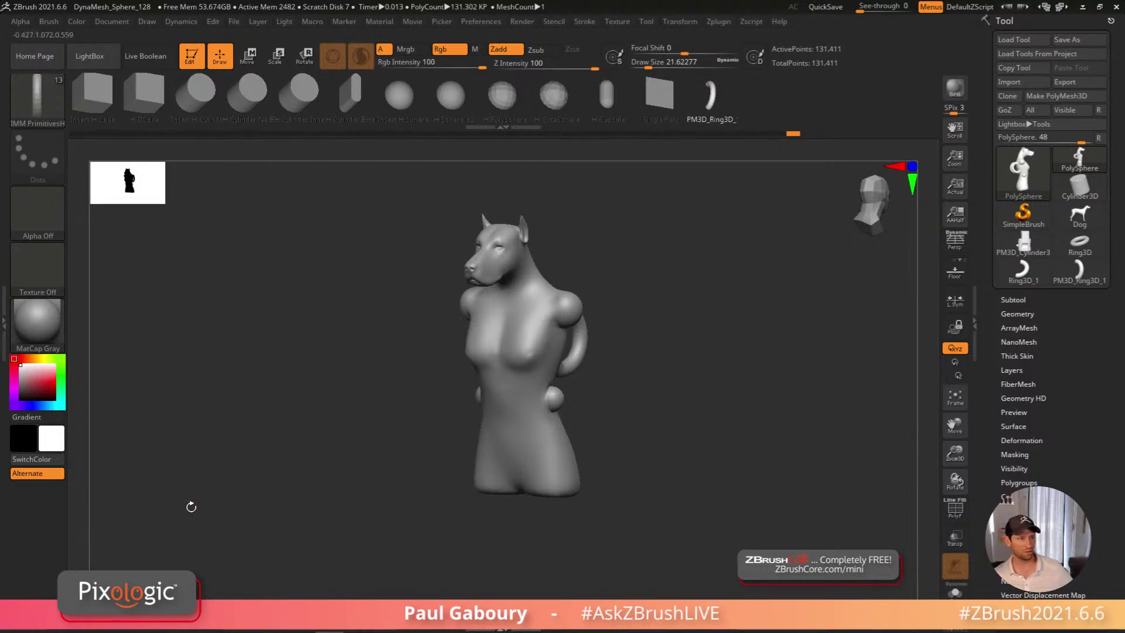
pyautogui.click(94, 460)
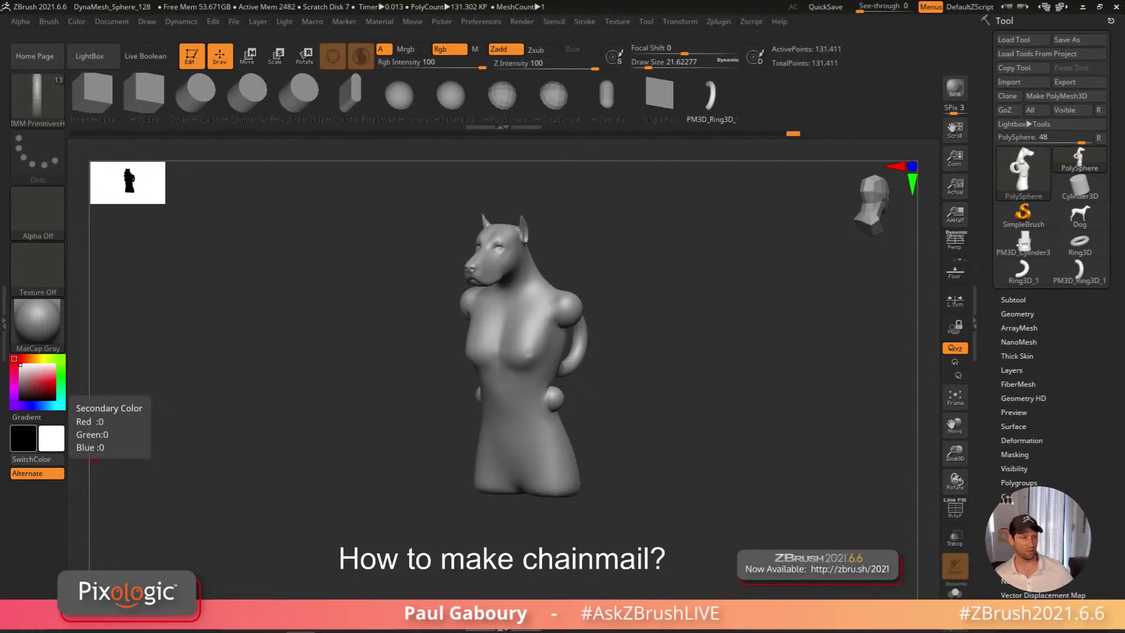
pyautogui.click(94, 459)
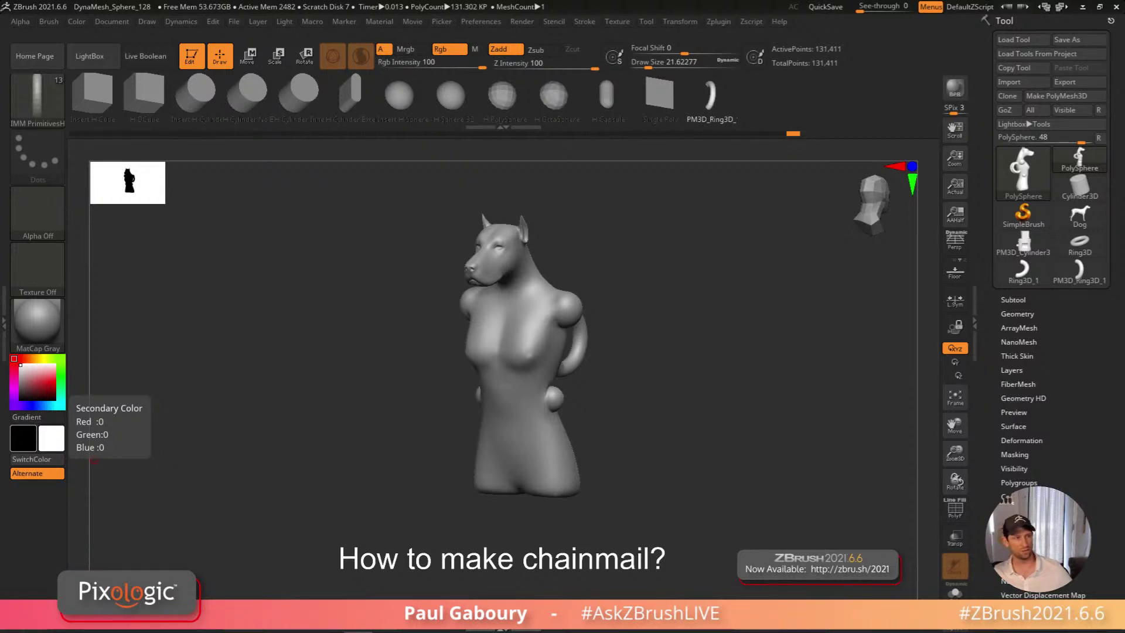
pyautogui.click(94, 460)
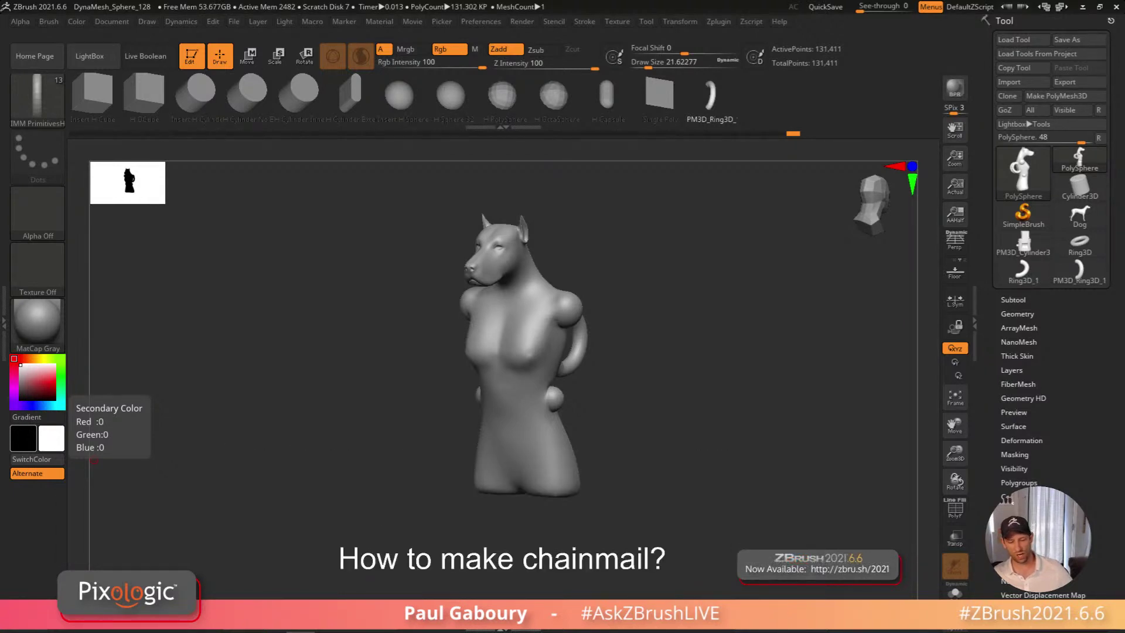
# Load the ChainMail tool and turn on its polyframe display, facing the linked rings from the front
pyautogui.click(1021, 40)
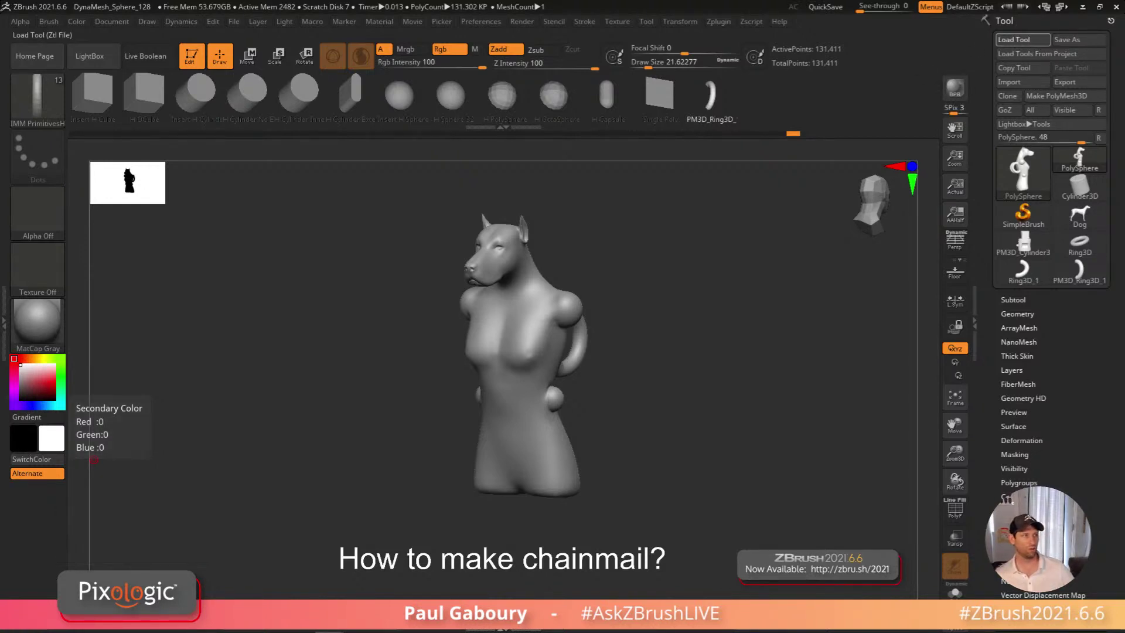
pyautogui.click(133, 337)
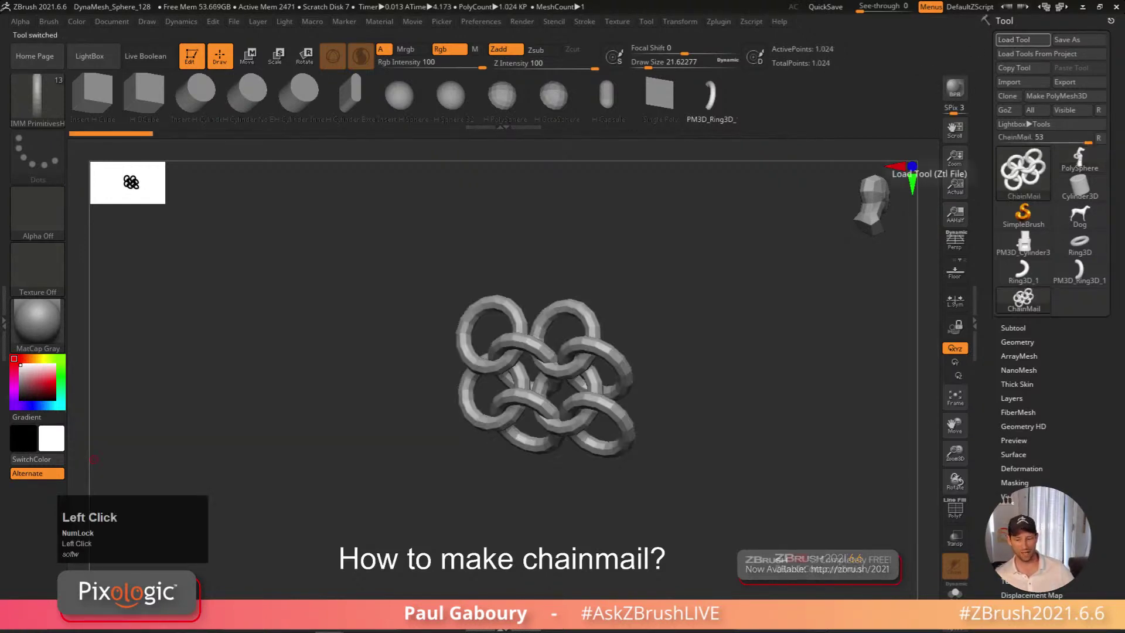
pyautogui.moveTo(656, 457)
pyautogui.mouseDown()
pyautogui.moveTo(686, 465)
pyautogui.moveTo(706, 412)
pyautogui.moveTo(708, 427)
pyautogui.moveTo(614, 513)
pyautogui.moveTo(690, 456)
pyautogui.mouseUp()
pyautogui.hotkey('shift', 'f')
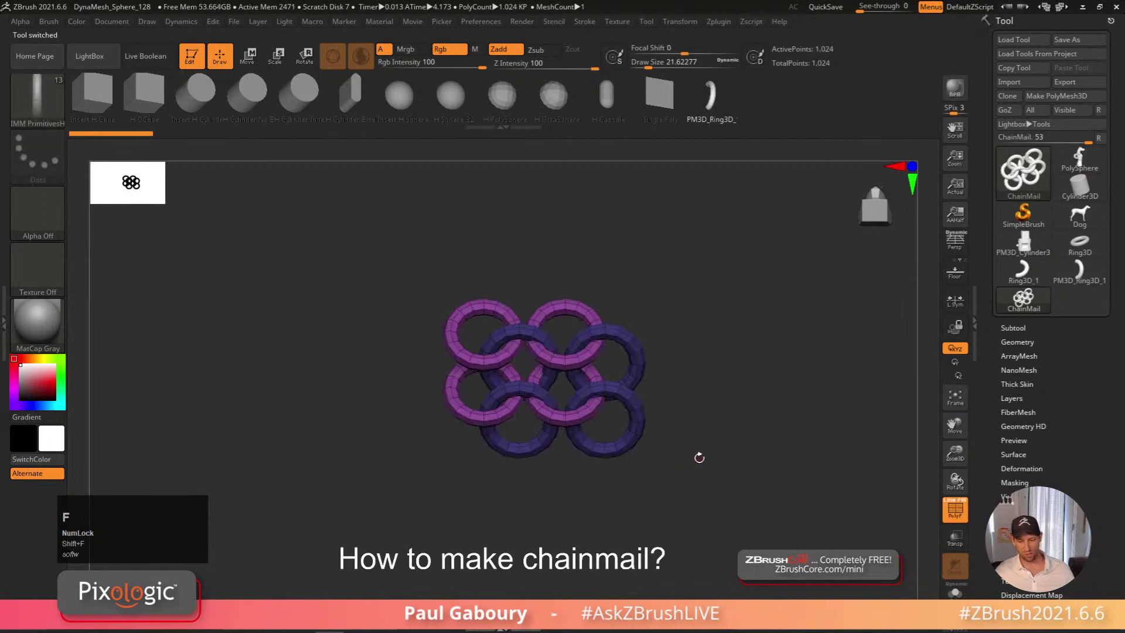
pyautogui.keyDown('alt'); pyautogui.moveTo(695, 457); pyautogui.dragTo(655, 471, button='right'); pyautogui.keyUp('alt')
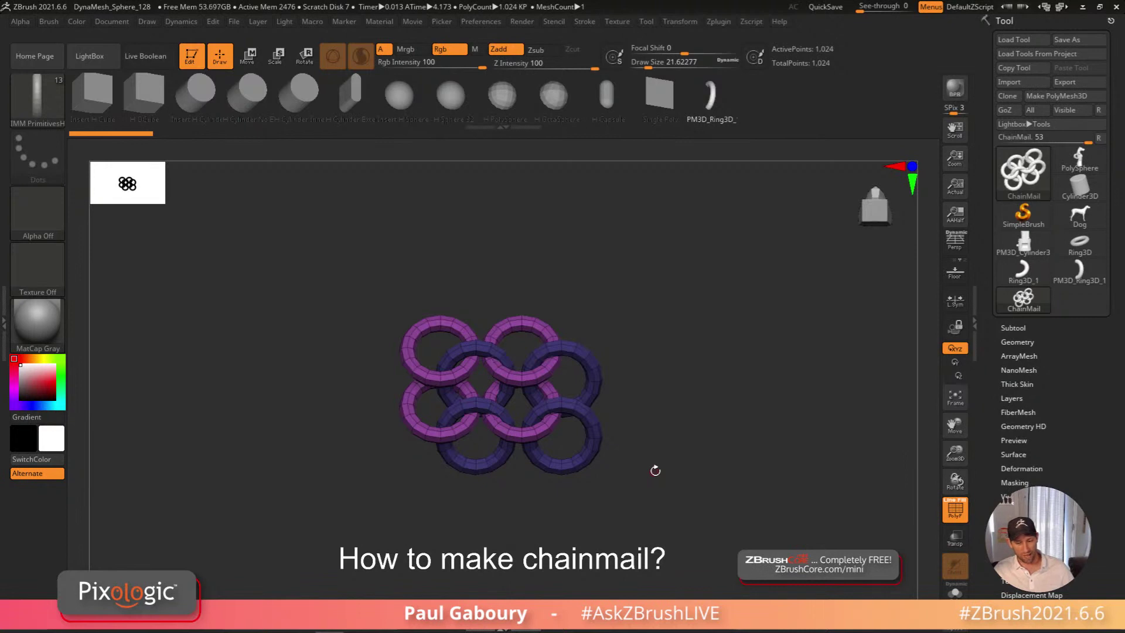
# Duplicate the chainmail patch sideways with the move gizmo into a horizontal row of five copies
pyautogui.press('w')
pyautogui.moveTo(683, 492); pyautogui.dragTo(658, 520, button='right')
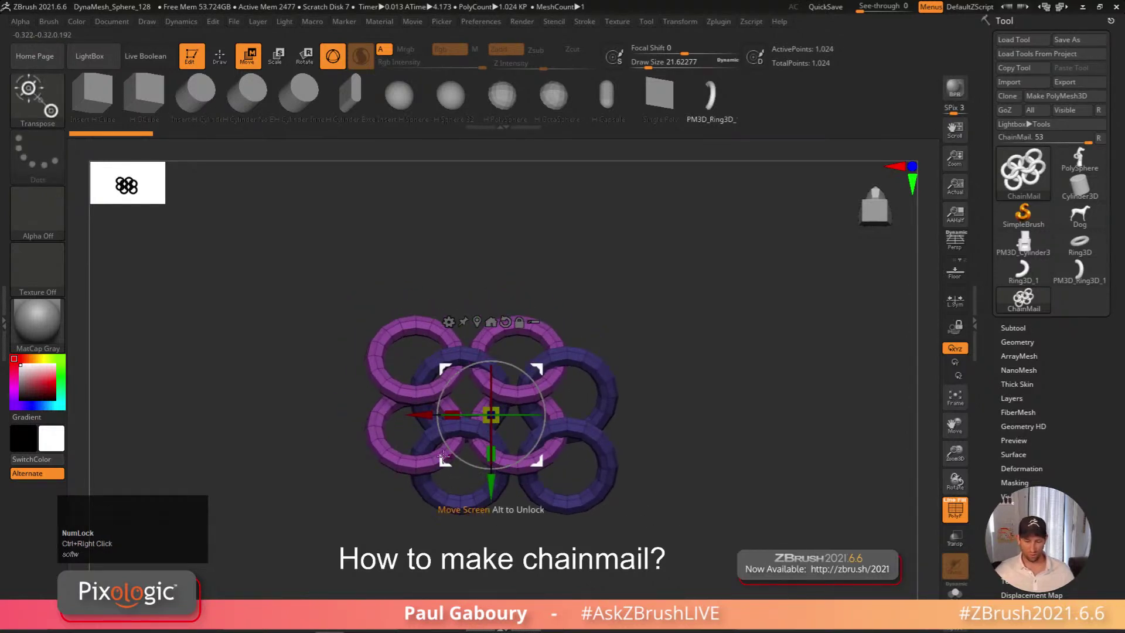
pyautogui.keyDown('ctrl'); pyautogui.moveTo(423, 417); pyautogui.dragTo(623, 445); pyautogui.keyUp('ctrl')
pyautogui.keyDown('ctrl'); pyautogui.moveTo(623, 444); pyautogui.dragTo(551, 430, button='right'); pyautogui.keyUp('ctrl')
pyautogui.keyDown('ctrl'); pyautogui.moveTo(339, 366); pyautogui.dragTo(569, 364); pyautogui.keyUp('ctrl')
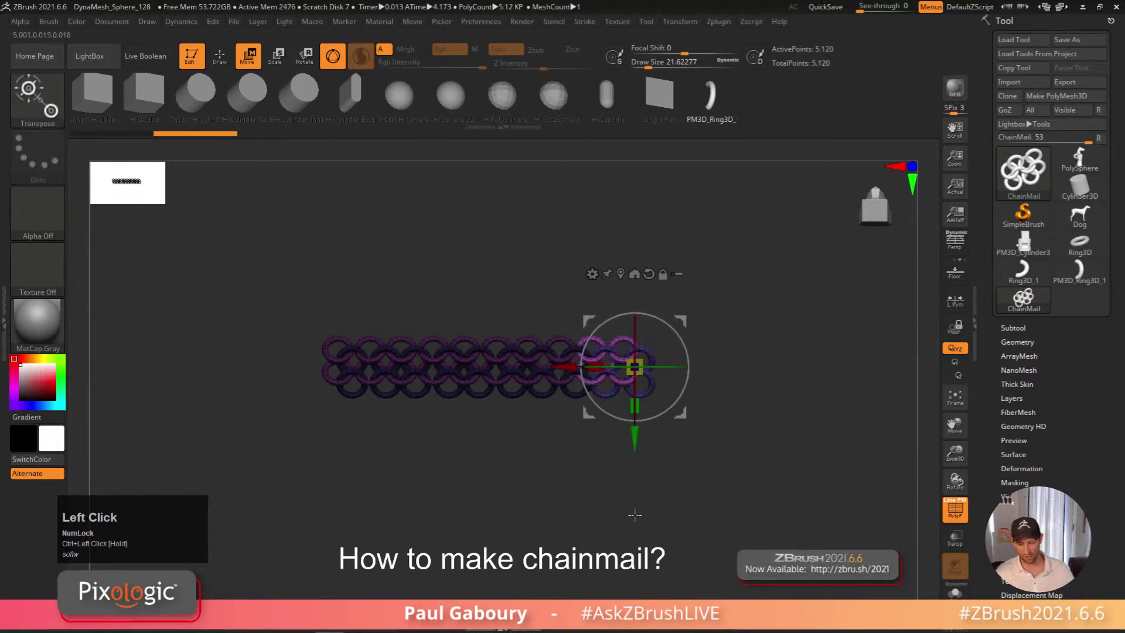
# Repeat the chainmail row downward into a sheet four copies high and hide the polyframe
pyautogui.keyDown('ctrl'); pyautogui.moveTo(634, 439); pyautogui.dragTo(638, 598); pyautogui.keyUp('ctrl')
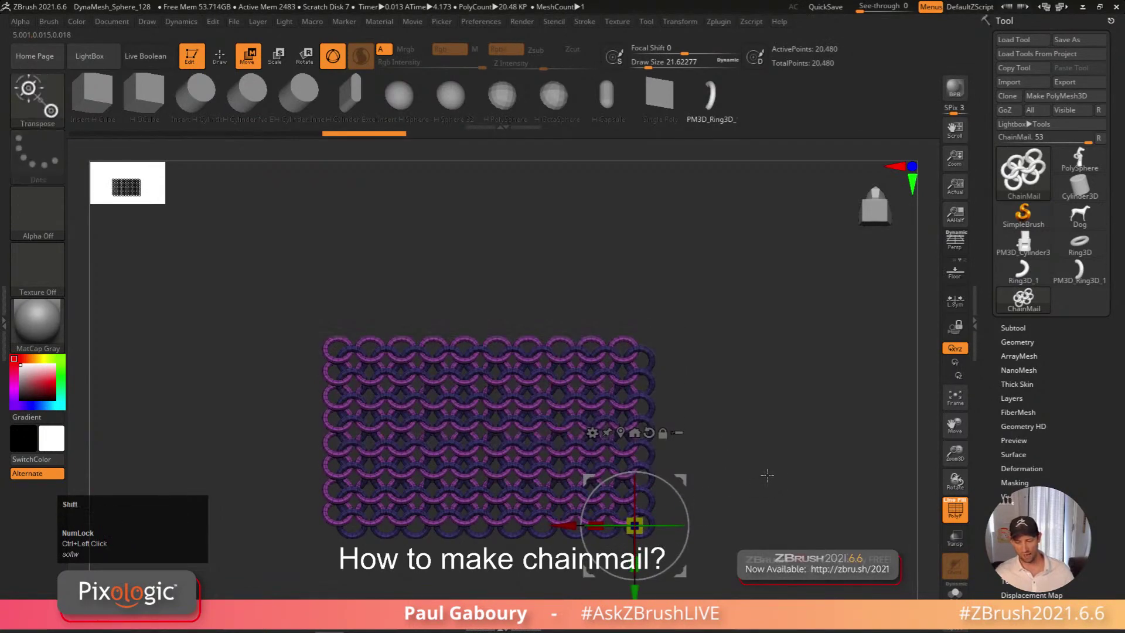
pyautogui.keyDown('alt'); pyautogui.moveTo(768, 475); pyautogui.dragTo(756, 388, button='right'); pyautogui.keyUp('alt')
pyautogui.press('q')
pyautogui.keyDown('alt'); pyautogui.moveTo(754, 432); pyautogui.dragTo(761, 467, button='right'); pyautogui.keyUp('alt')
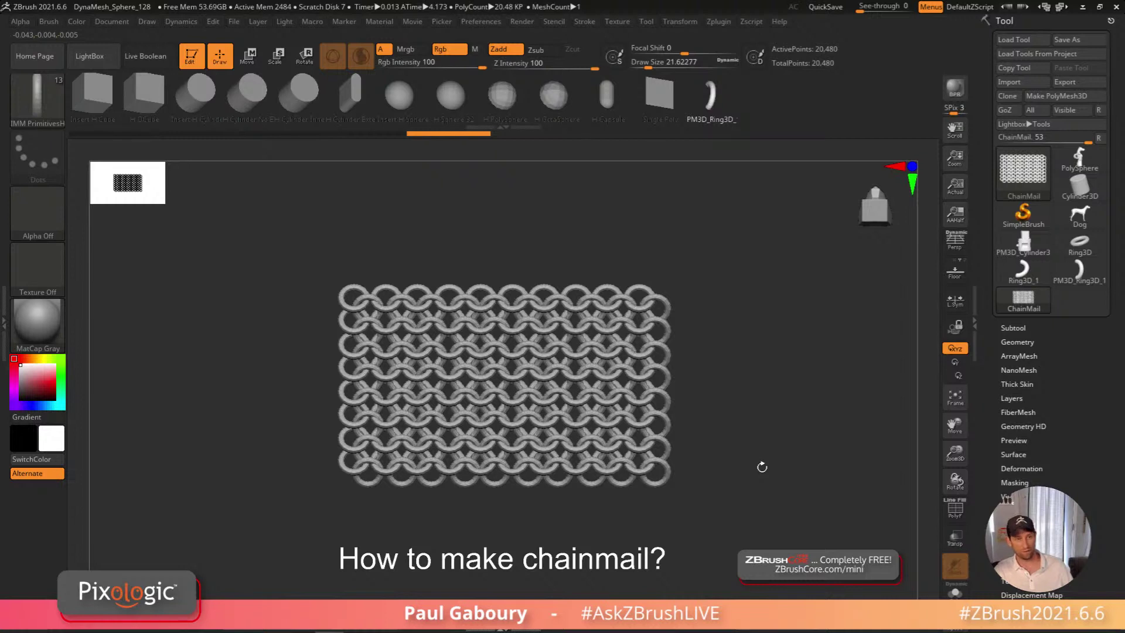
# Undo the chainmail duplications back to the single starting patch and show its polyframe from the side
pyautogui.hotkey('ctrl', 'z')
pyautogui.hotkey('ctrl', 'z')
pyautogui.hotkey('ctrl', 'z')
pyautogui.hotkey('ctrl', 'z')
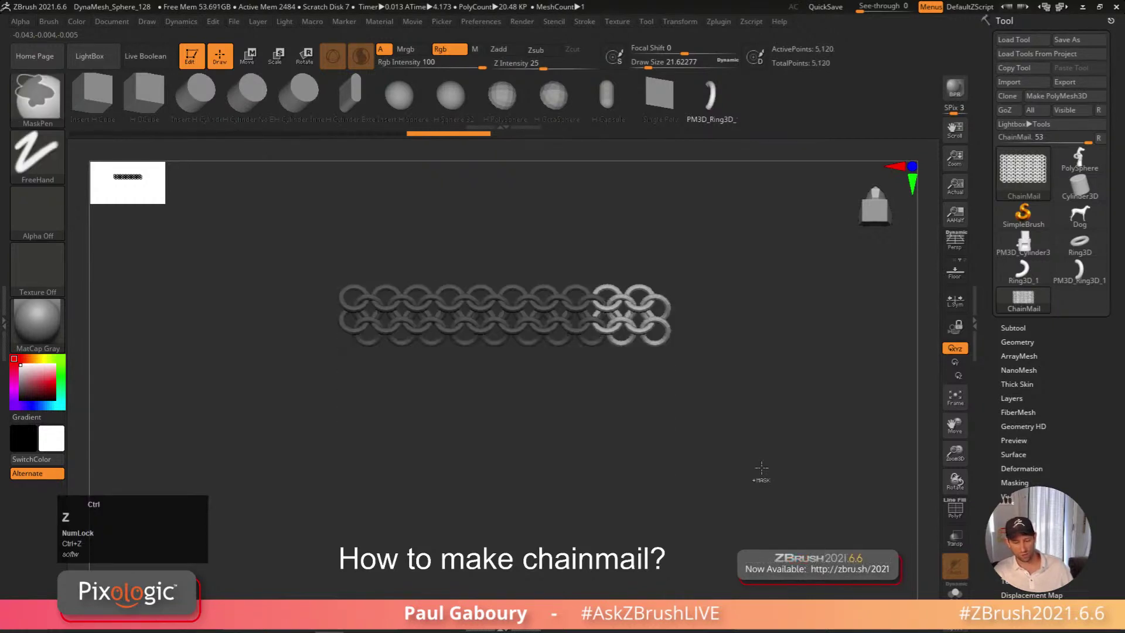
pyautogui.keyDown('alt'); pyautogui.moveTo(761, 466); pyautogui.dragTo(627, 478, button='right'); pyautogui.keyUp('alt')
pyautogui.hotkey('shift', 'f')
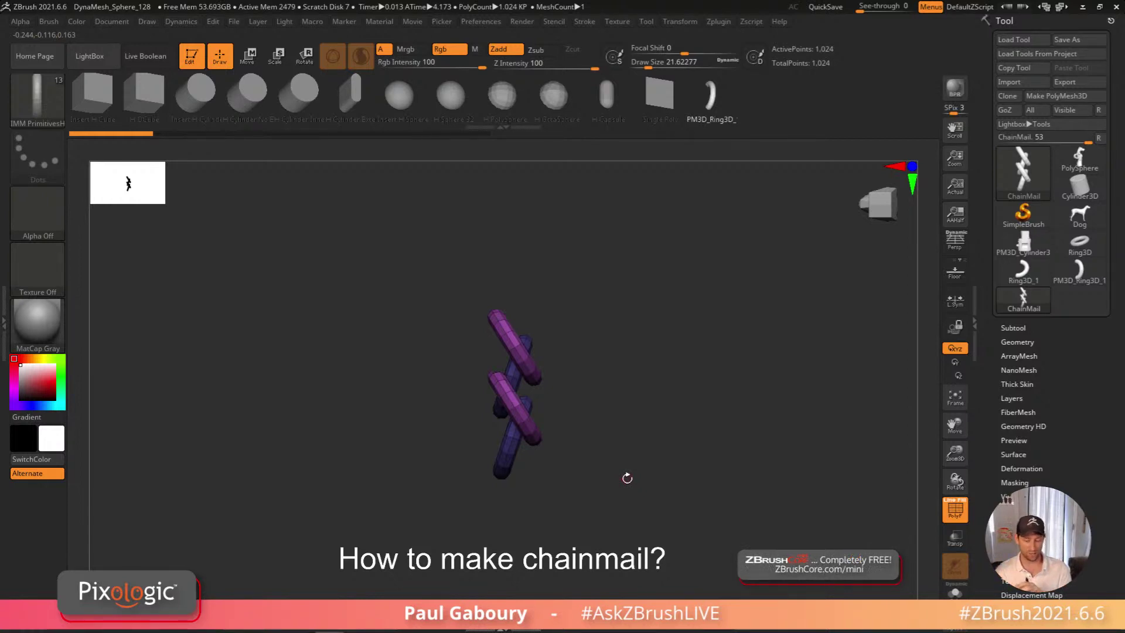
# Isolate one vertical pair of blue rings in the chainmail patch to examine it, and show all rings again
pyautogui.moveTo(731, 452); pyautogui.dragTo(692, 456)
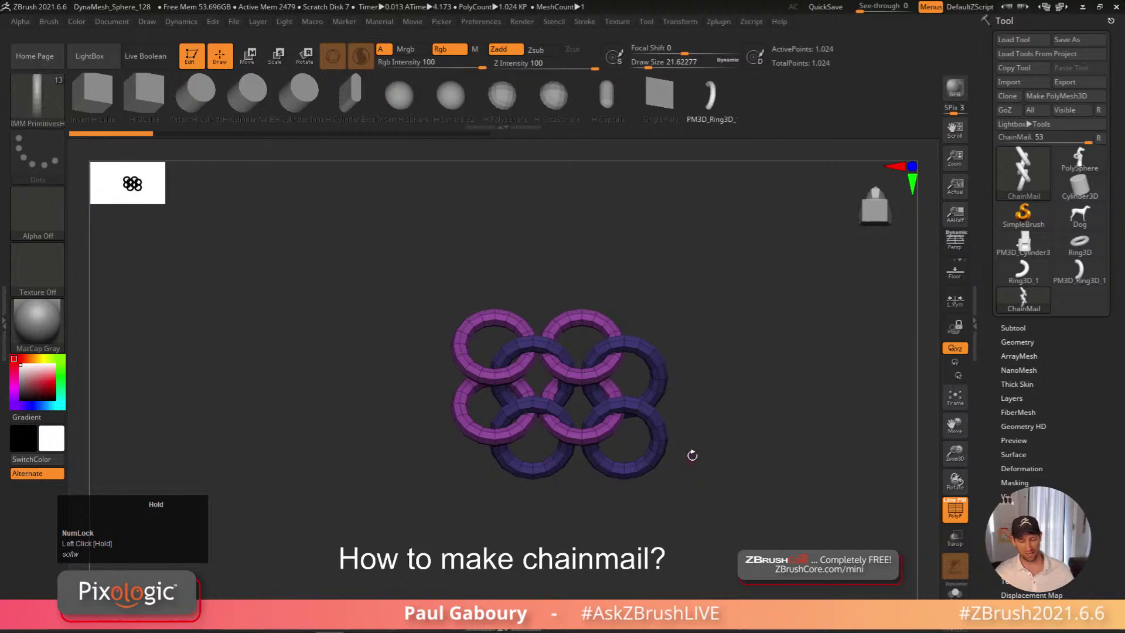
pyautogui.keyDown('ctrl'); pyautogui.keyDown('shift'); pyautogui.click(560, 396); pyautogui.keyUp('shift'); pyautogui.keyUp('ctrl')
pyautogui.keyDown('ctrl'); pyautogui.keyDown('shift'); pyautogui.moveTo(472, 527); pyautogui.dragTo(558, 339); pyautogui.keyUp('shift'); pyautogui.keyUp('ctrl')
pyautogui.moveTo(602, 467); pyautogui.dragTo(645, 495, button='right')
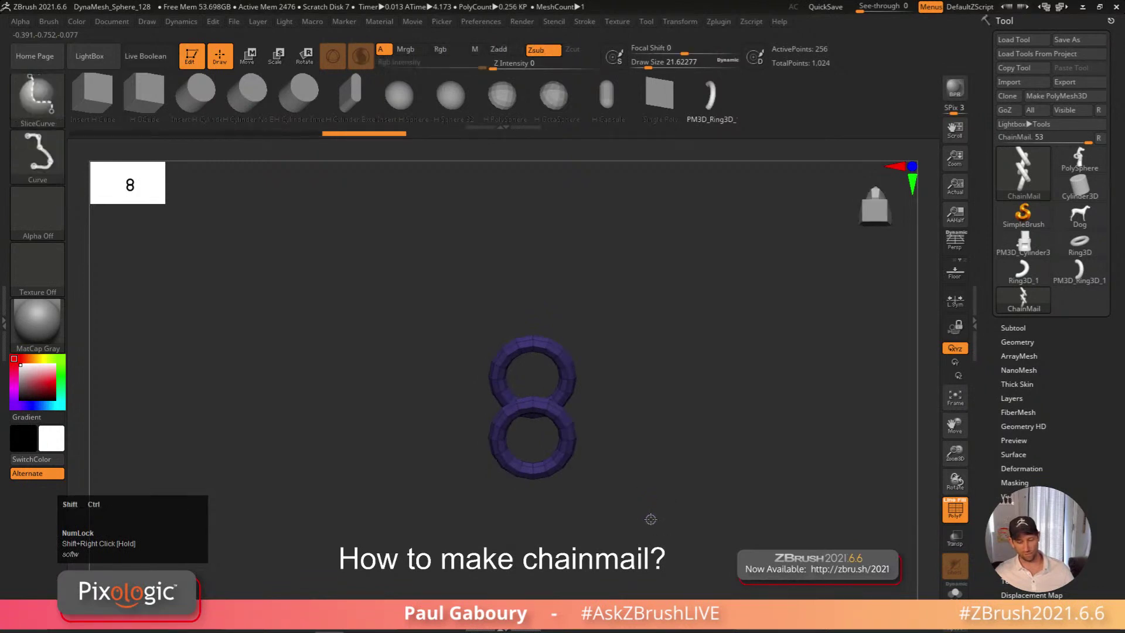
pyautogui.keyDown('ctrl'); pyautogui.keyDown('shift'); pyautogui.click(648, 520); pyautogui.keyUp('shift'); pyautogui.keyUp('ctrl')
pyautogui.moveTo(753, 486); pyautogui.dragTo(671, 472, button='right')
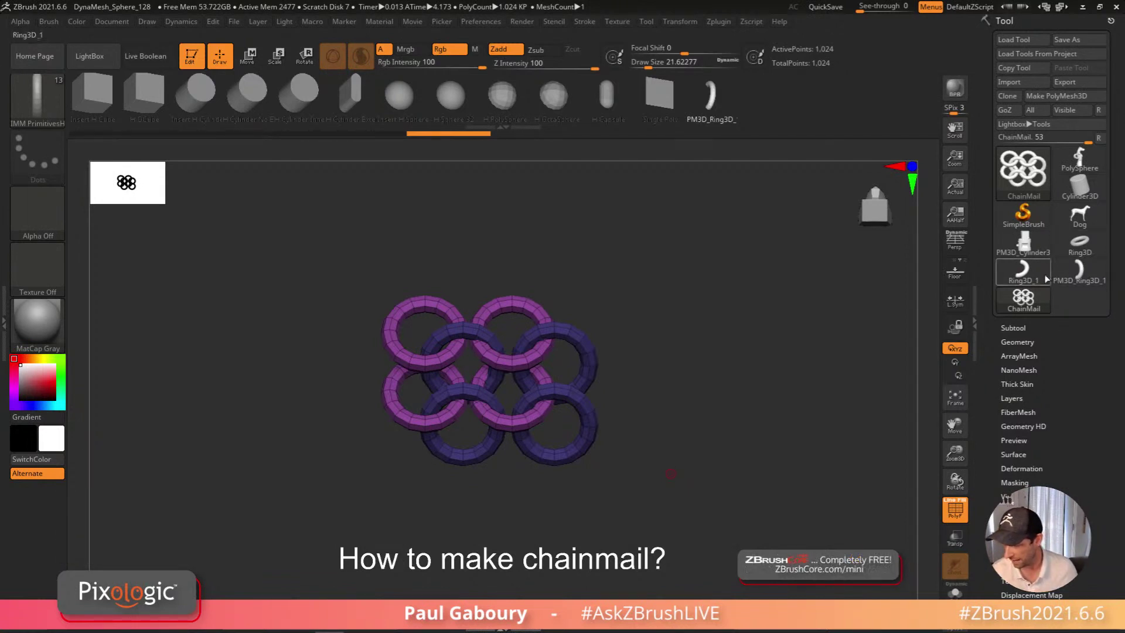
# Switch to the Ring3D primitive and set its initial LDivide to 8 and SDivide to 12
pyautogui.click(1079, 243)
pyautogui.moveTo(790, 466); pyautogui.dragTo(774, 510, button='right')
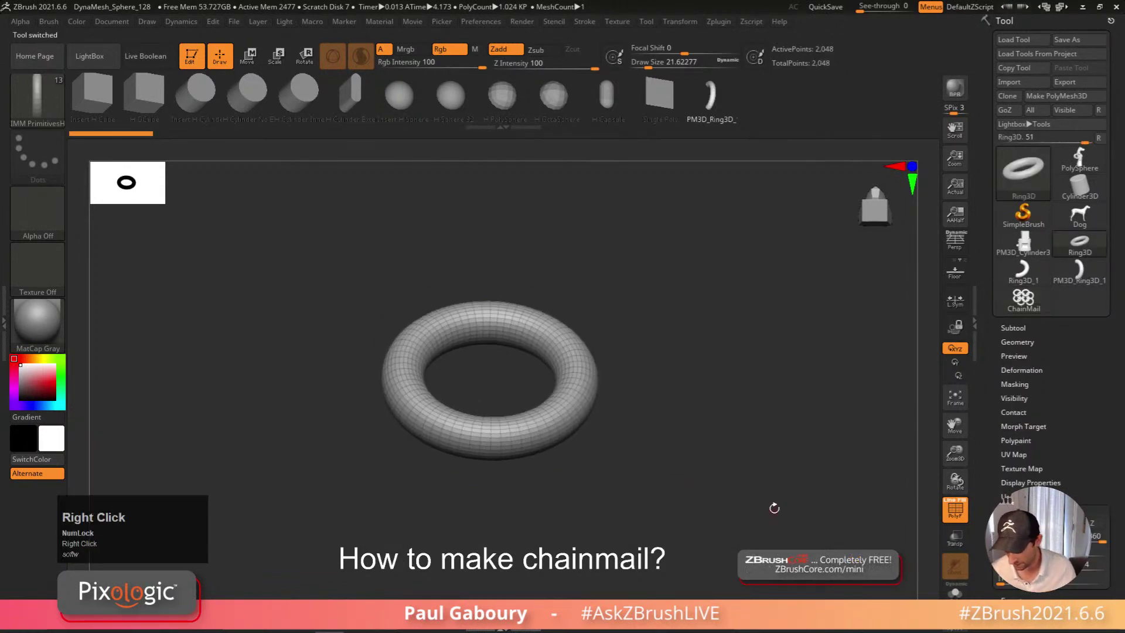
pyautogui.click(1014, 510)
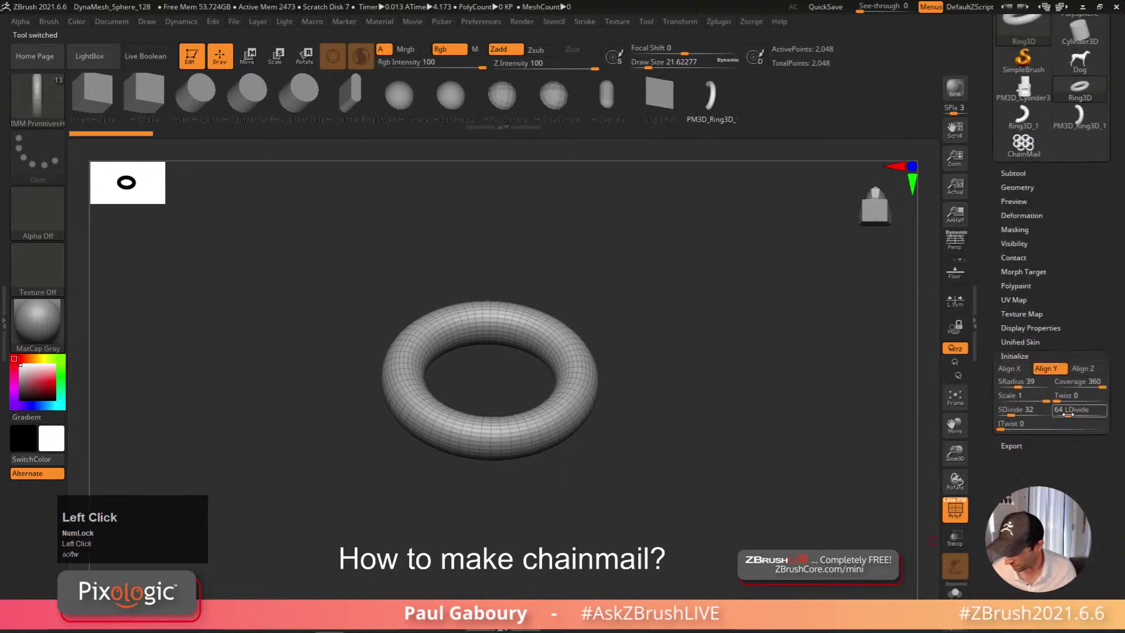
pyautogui.write('8')
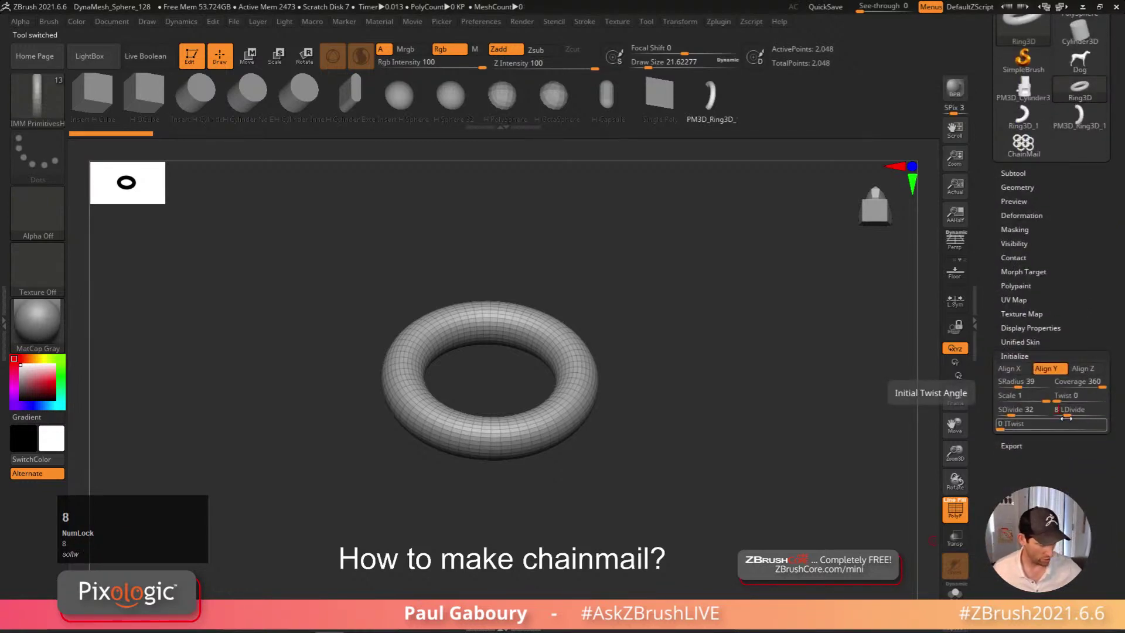
pyautogui.press('Return')
pyautogui.click(1016, 412)
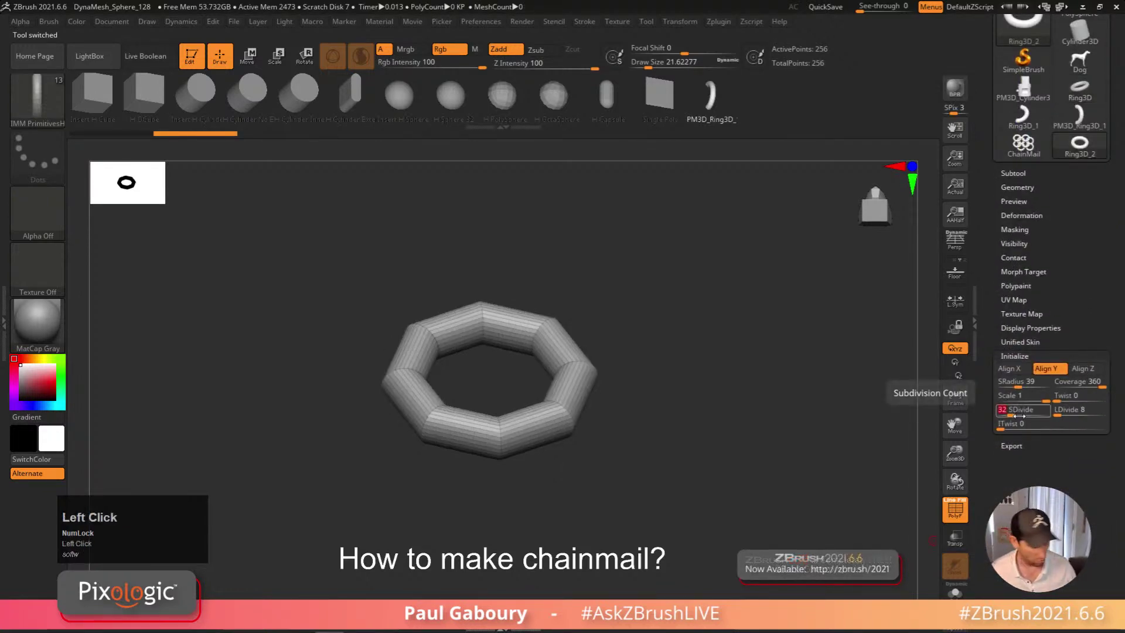
pyautogui.write('12')
pyautogui.press('Return')
# Raise the ring's LDivide to 12, and then to 16 for a rounder outline
pyautogui.click(1061, 409)
pyautogui.write('12')
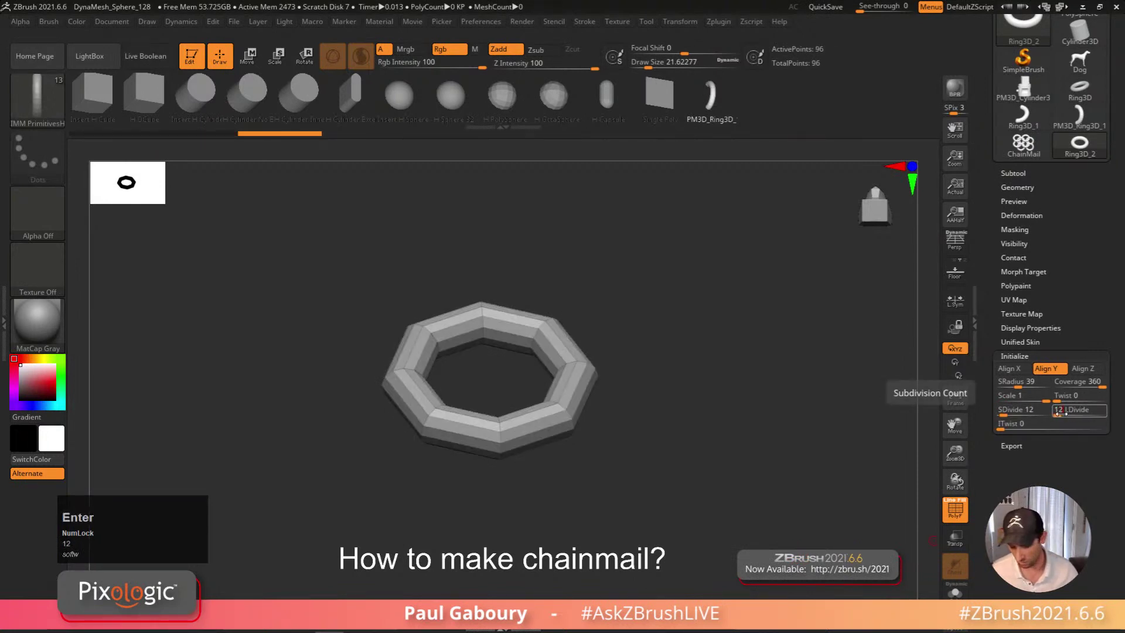
pyautogui.press('Return')
pyautogui.write('16')
pyautogui.press('Return')
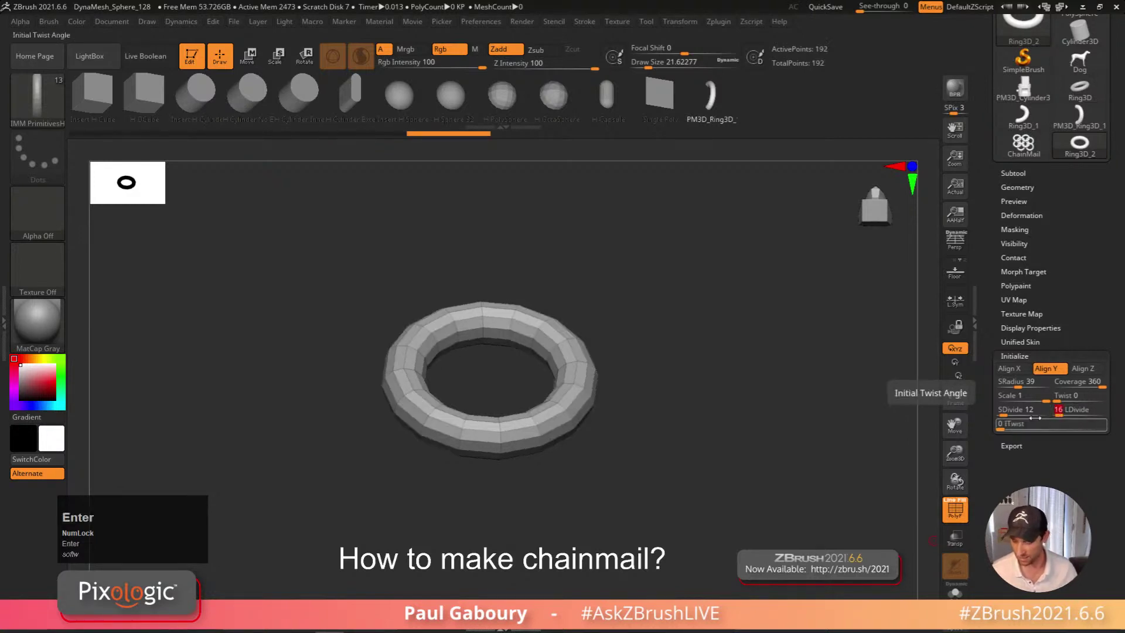
# Set the ring's SDivide to 16 and align the ring to the Z axis
pyautogui.click(1003, 410)
pyautogui.write('1')
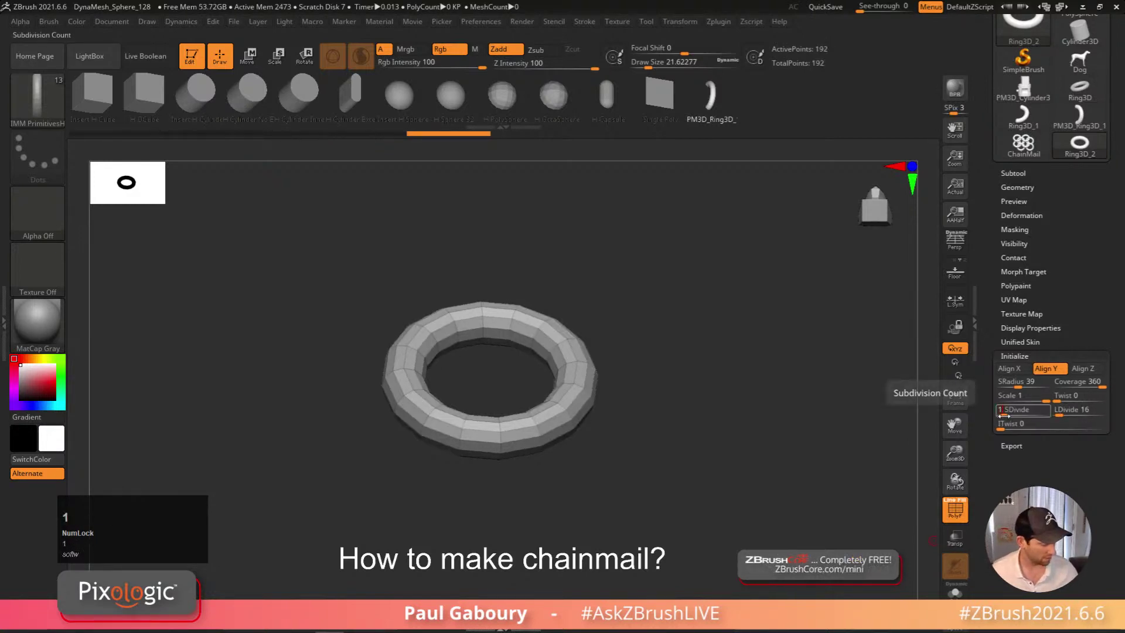
pyautogui.write('6')
pyautogui.press('Return')
pyautogui.moveTo(663, 511); pyautogui.dragTo(731, 470, button='right')
pyautogui.click(1031, 381)
pyautogui.click(1082, 368)
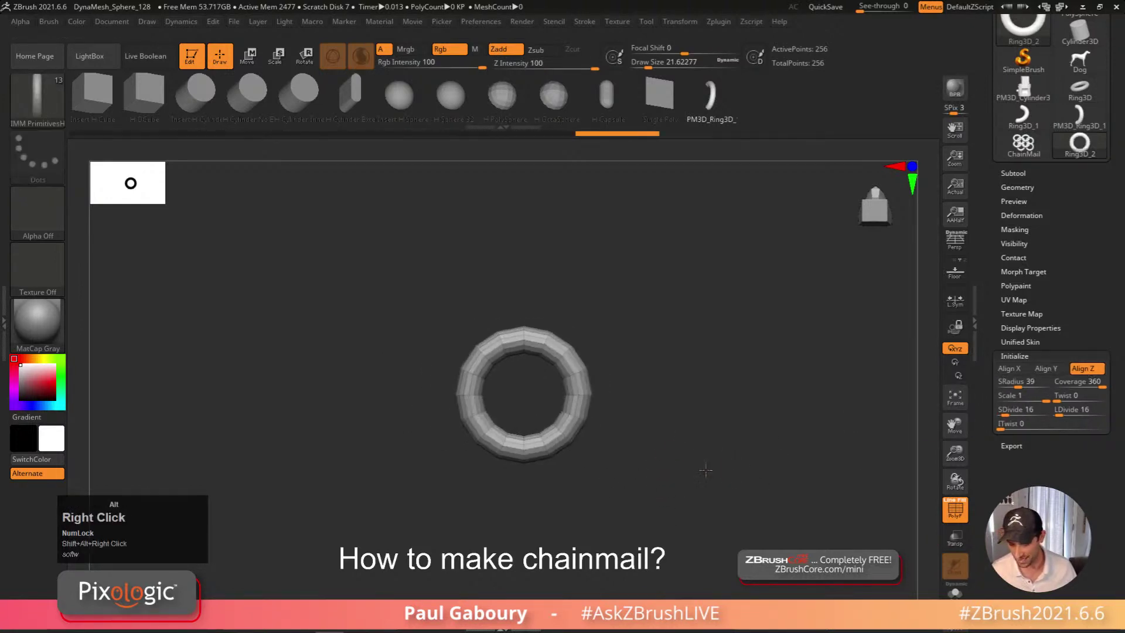
# Convert the ring primitive into an editable PolyMesh3D
pyautogui.moveTo(994, 331); pyautogui.dragTo(994, 486)
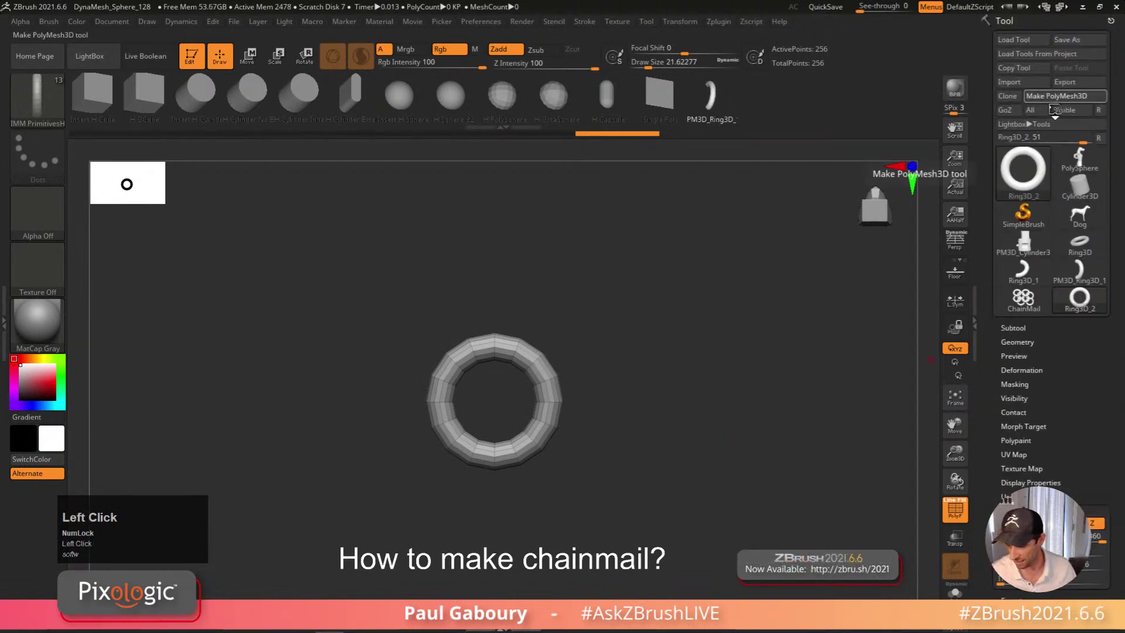
pyautogui.click(1062, 96)
pyautogui.keyDown('alt'); pyautogui.moveTo(659, 487); pyautogui.dragTo(655, 467, button='right'); pyautogui.keyUp('alt')
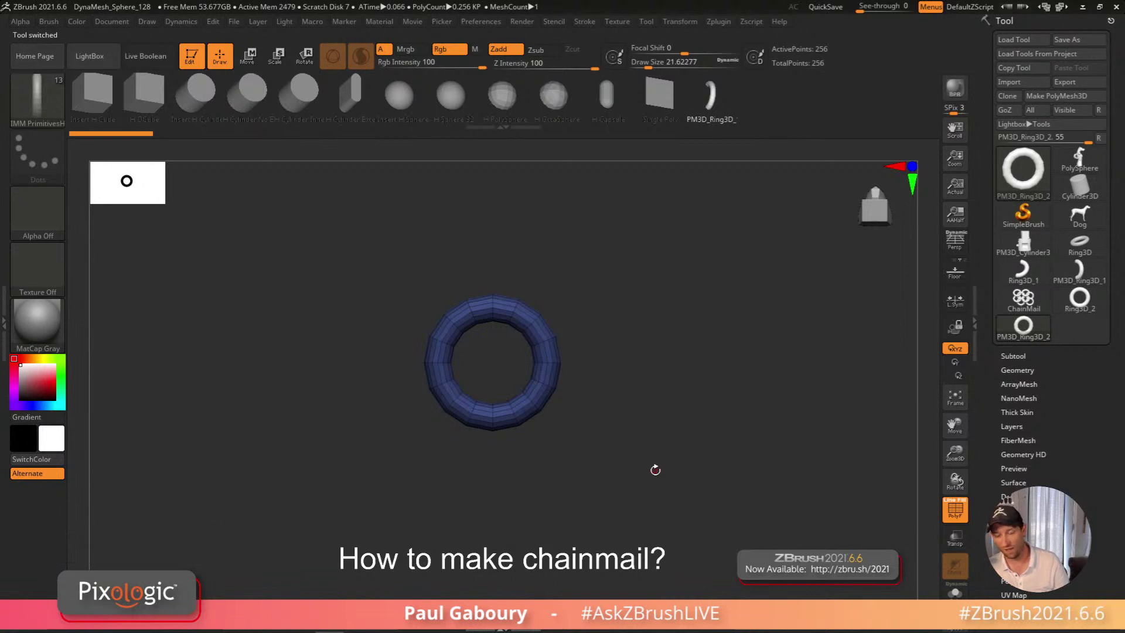
# Stamp front and side views of the ChainMail tool on the canvas as reference, and return to the polymesh ring
pyautogui.click(1023, 299)
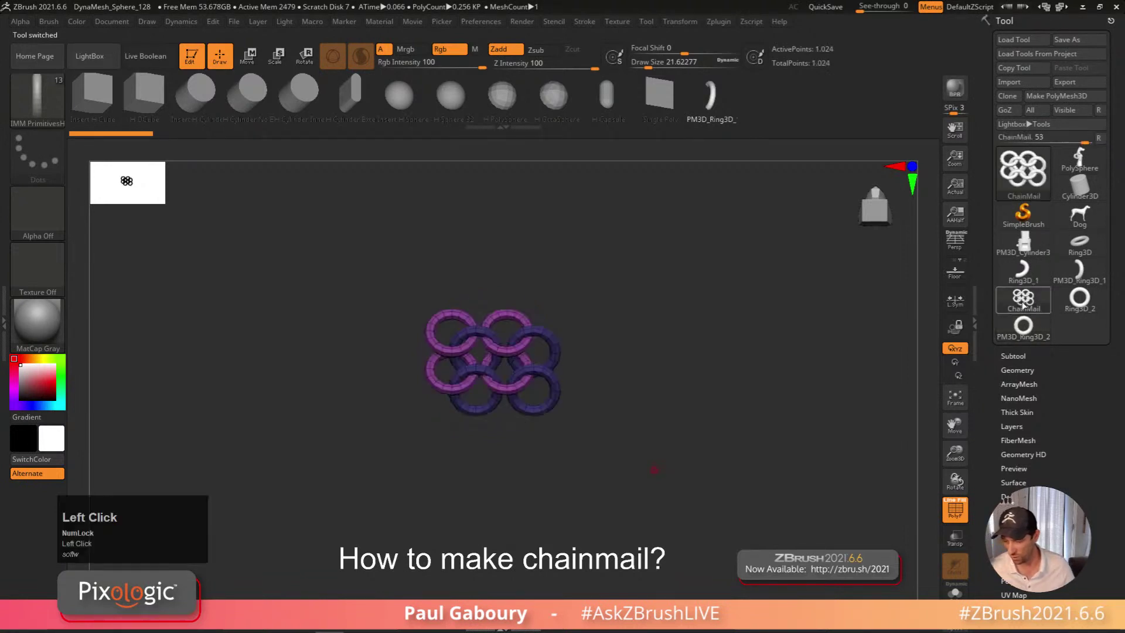
pyautogui.moveTo(691, 437)
pyautogui.keyDown('alt'); pyautogui.mouseDown(button='right')
pyautogui.moveTo(548, 410)
pyautogui.moveTo(507, 423)
pyautogui.moveTo(460, 392)
pyautogui.moveTo(467, 494)
pyautogui.moveTo(515, 485)
pyautogui.moveTo(530, 455)
pyautogui.moveTo(504, 451)
pyautogui.moveTo(645, 463)
pyautogui.moveTo(748, 424)
pyautogui.moveTo(709, 463)
pyautogui.moveTo(654, 486)
pyautogui.mouseUp(button='right'); pyautogui.keyUp('alt')
pyautogui.press('shift')
pyautogui.click(1023, 325)
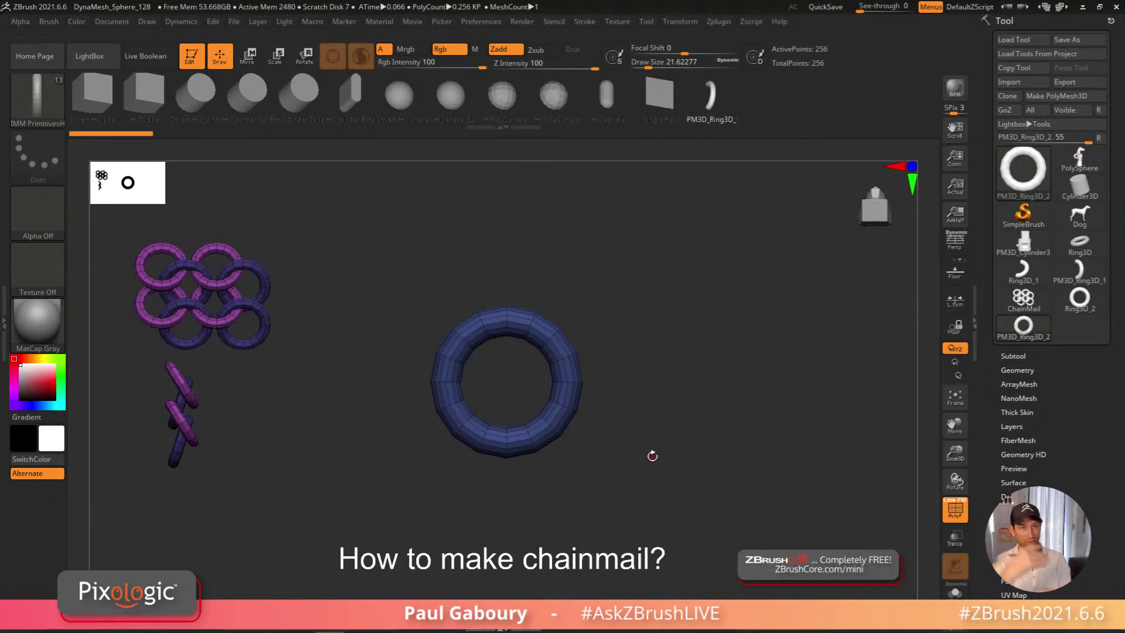
# Duplicate the polymesh ring as a second subtool
pyautogui.click(1013, 356)
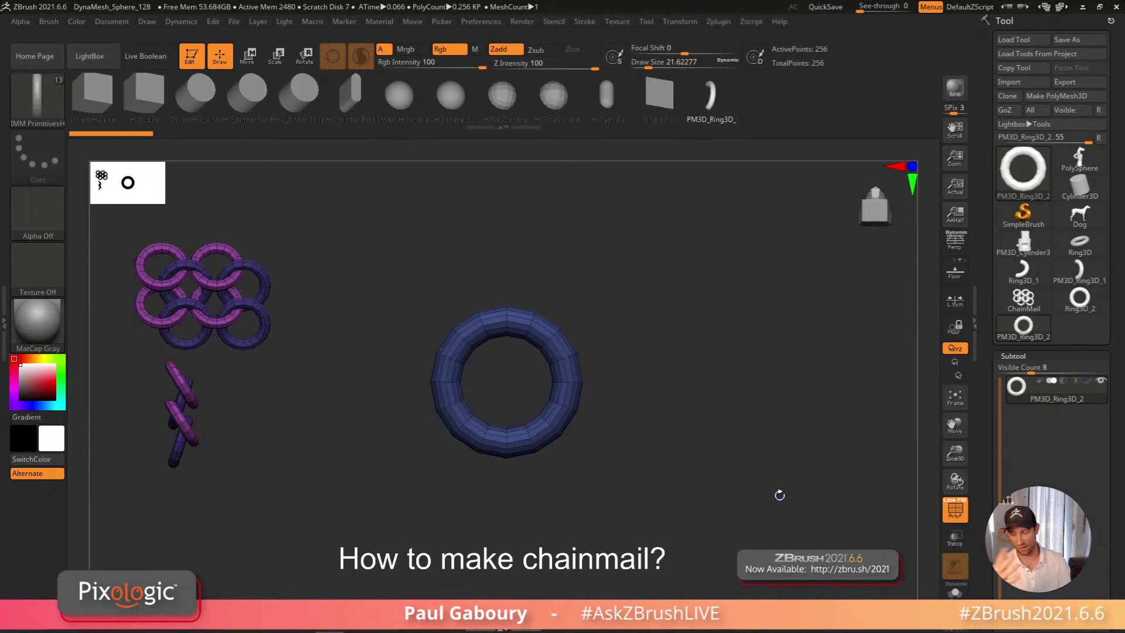
pyautogui.moveTo(1116, 483); pyautogui.dragTo(1119, 401)
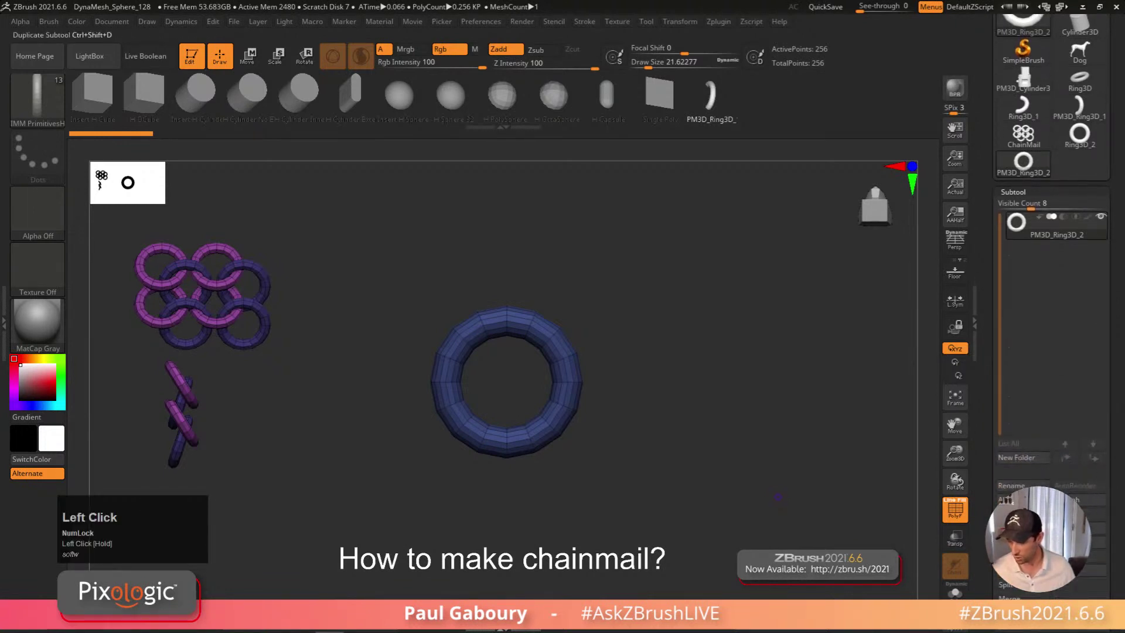
pyautogui.hotkey('ctrl', 'shift', 'd')
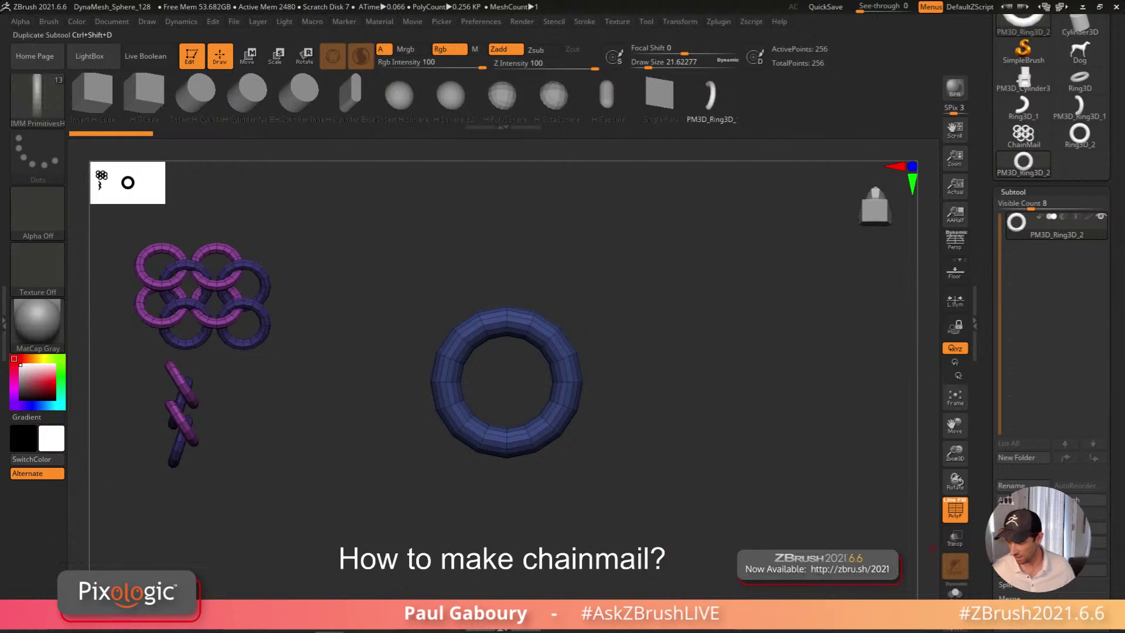
# Tilt the duplicate ring and the original ring in opposite directions in side view so that they cross in an X
pyautogui.moveTo(688, 512); pyautogui.dragTo(692, 474, button='right')
pyautogui.press('w')
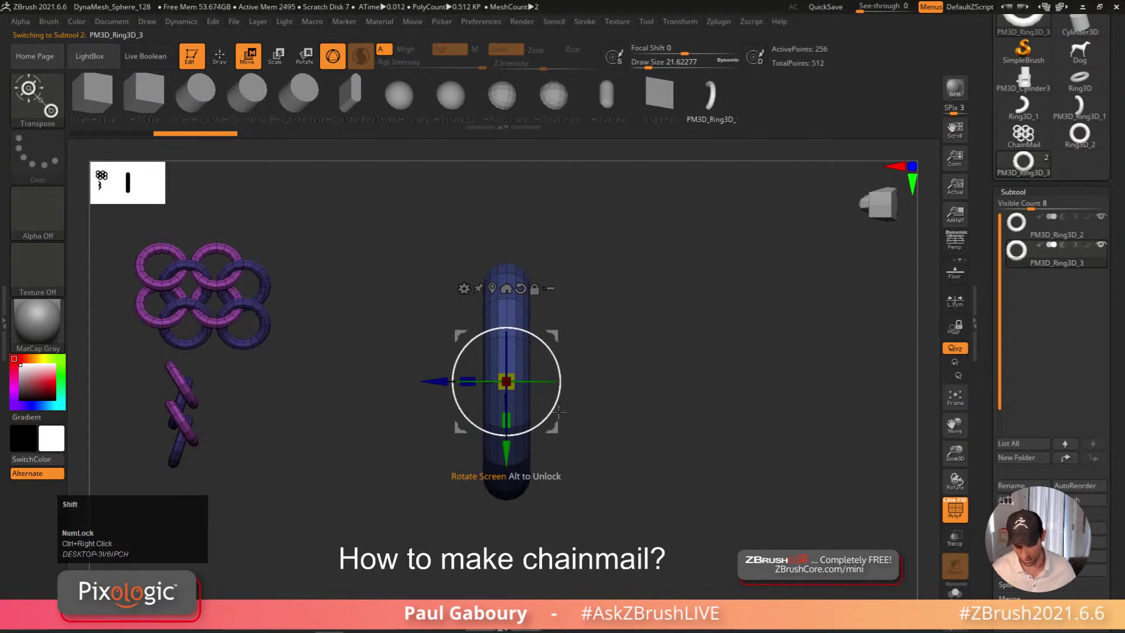
pyautogui.keyDown('shift'); pyautogui.moveTo(555, 410); pyautogui.dragTo(564, 381); pyautogui.keyUp('shift')
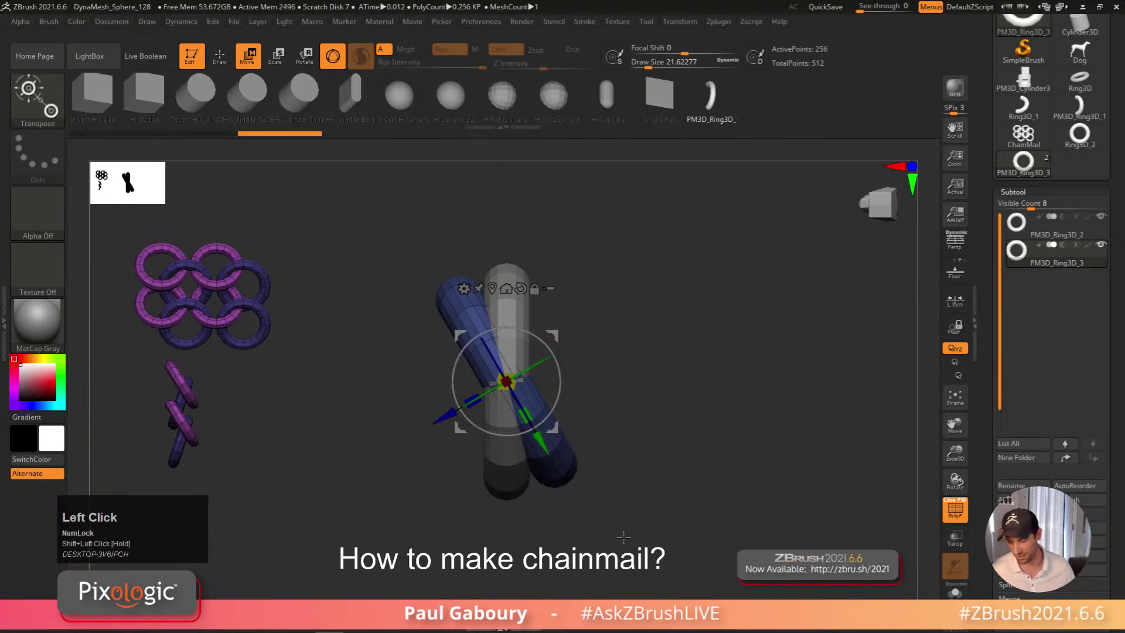
pyautogui.click(495, 469)
pyautogui.keyDown('shift'); pyautogui.moveTo(558, 397); pyautogui.dragTo(536, 420); pyautogui.keyUp('shift')
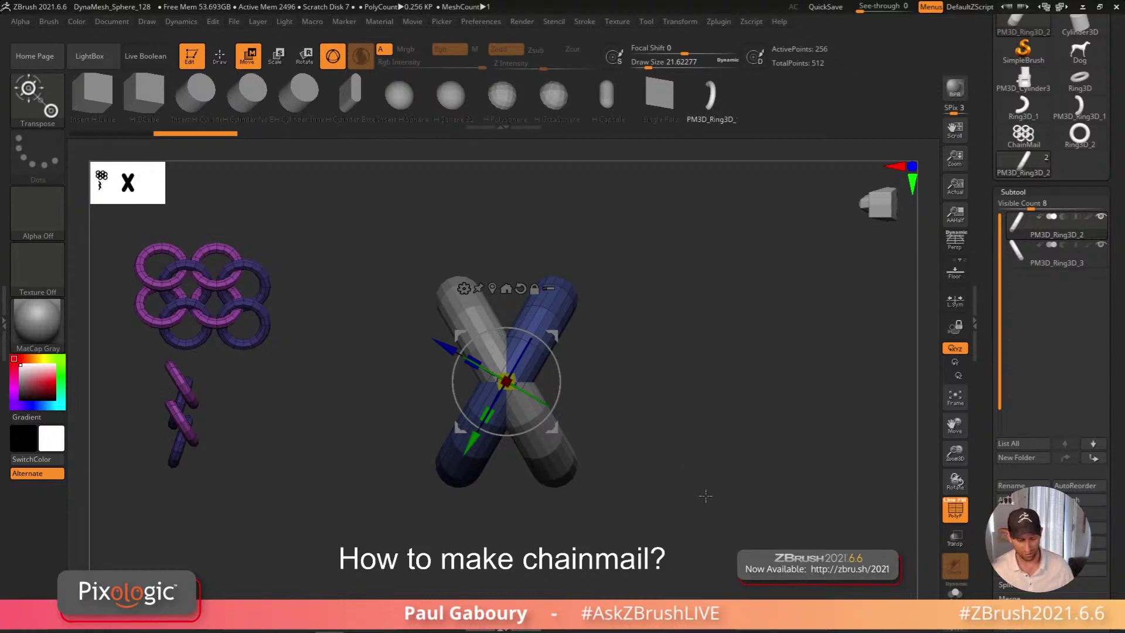
pyautogui.moveTo(701, 492); pyautogui.dragTo(619, 491, button='right')
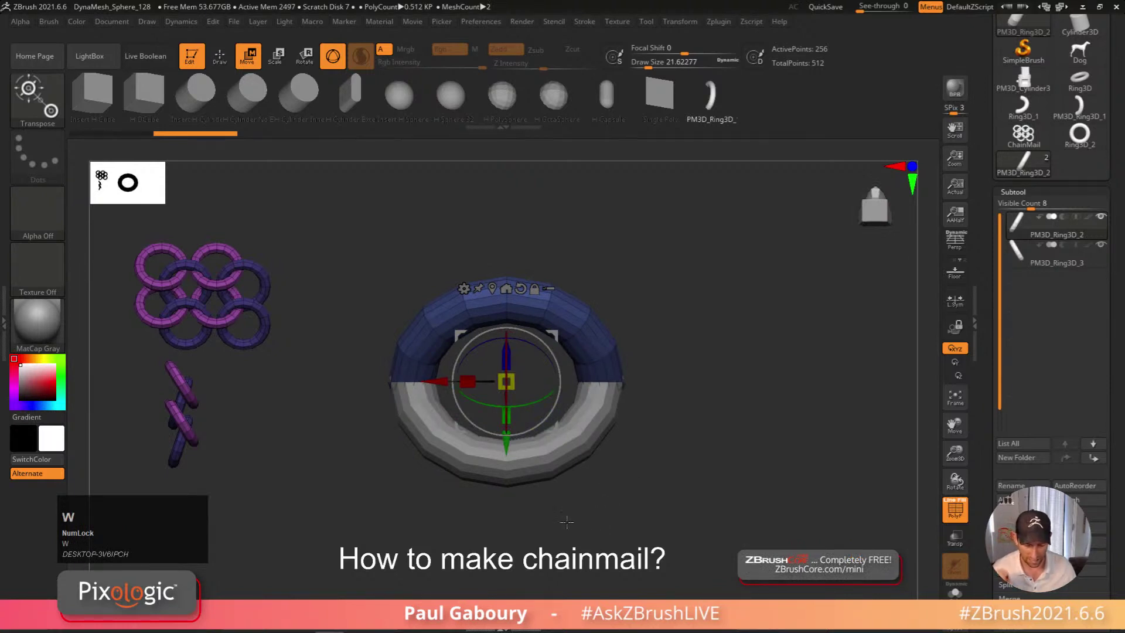
pyautogui.keyDown('ctrl'); pyautogui.moveTo(434, 382); pyautogui.dragTo(674, 410); pyautogui.keyUp('ctrl')
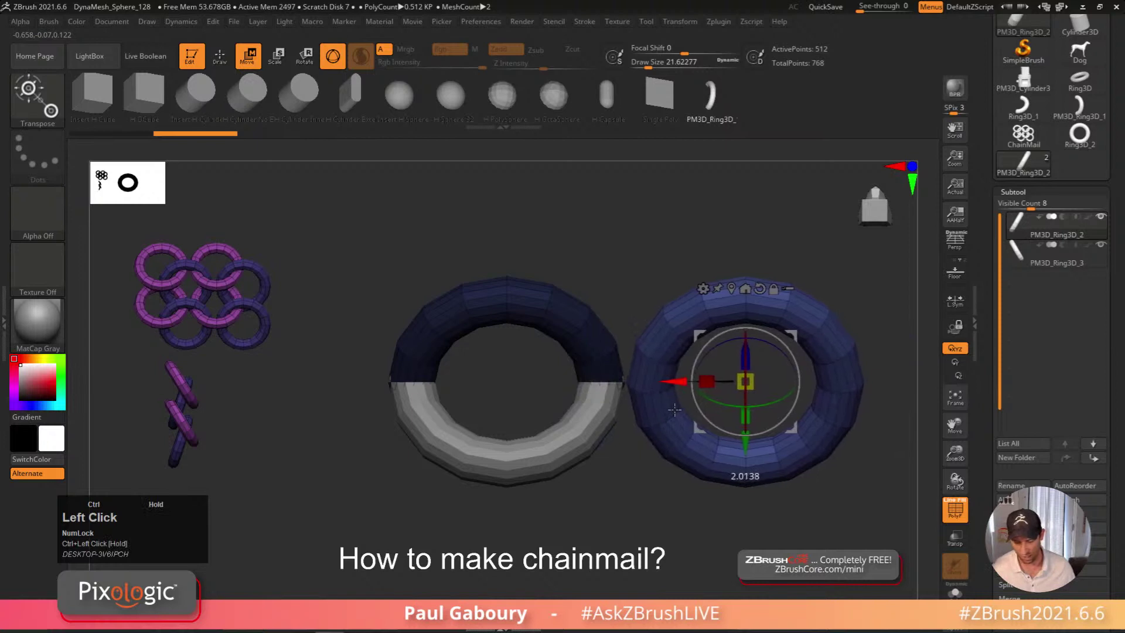
pyautogui.keyDown('ctrl'); pyautogui.moveTo(675, 410); pyautogui.dragTo(589, 514, button='right'); pyautogui.keyUp('ctrl')
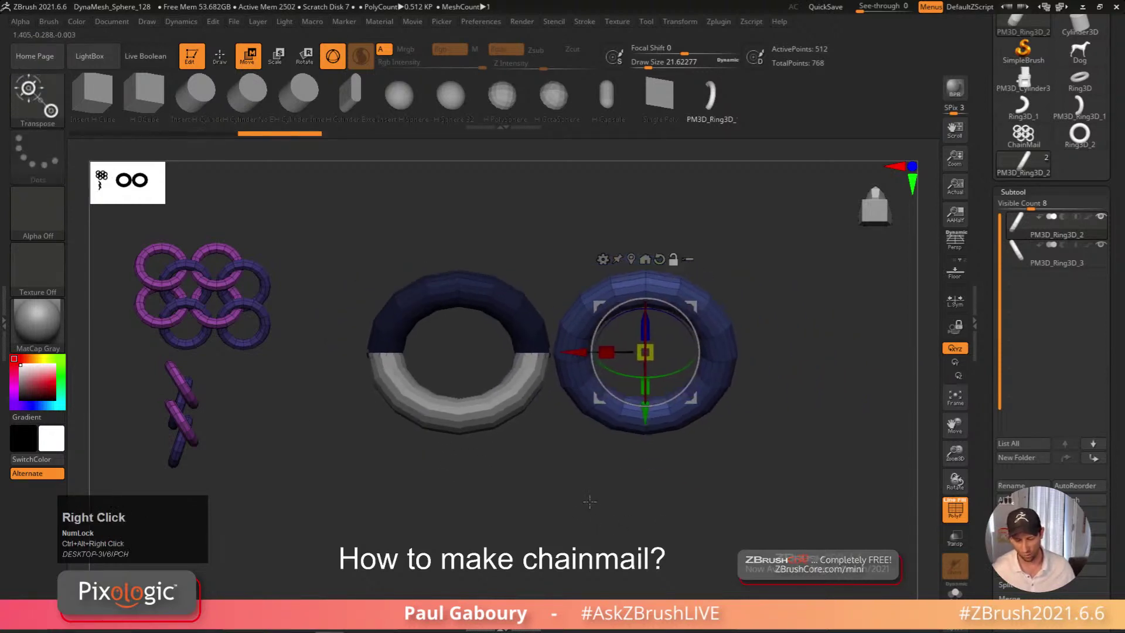
pyautogui.hotkey('ctrl', 'z')
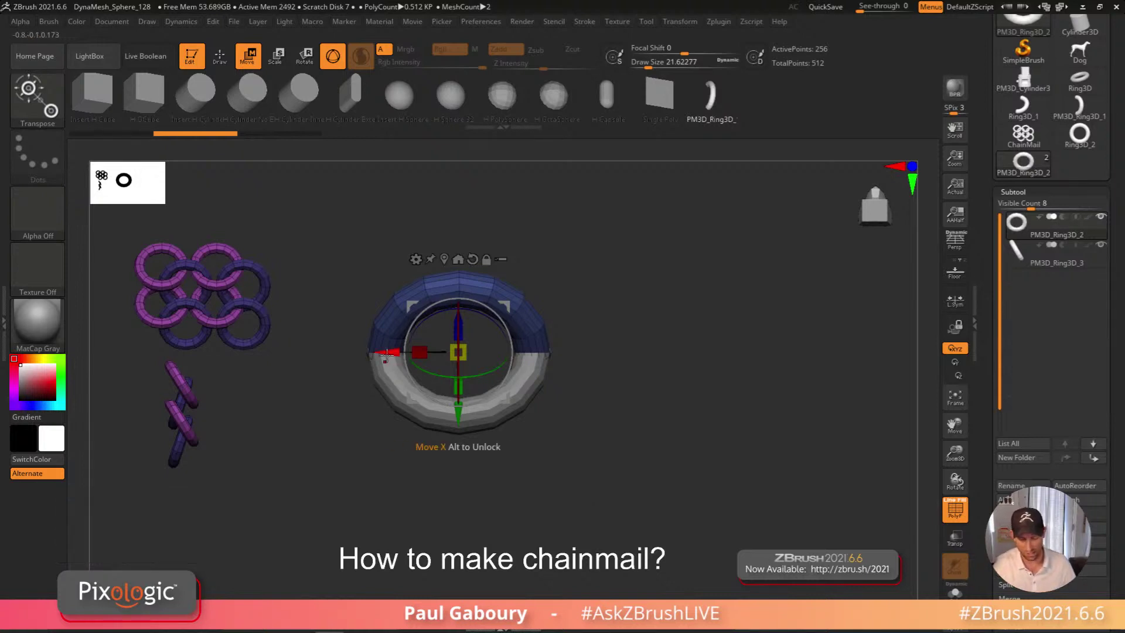
# Copy the original ring sideways by about 2.02 units, and copy that pair straight down into a two-by-two block
pyautogui.keyDown('ctrl'); pyautogui.moveTo(381, 354); pyautogui.dragTo(557, 440); pyautogui.keyUp('ctrl')
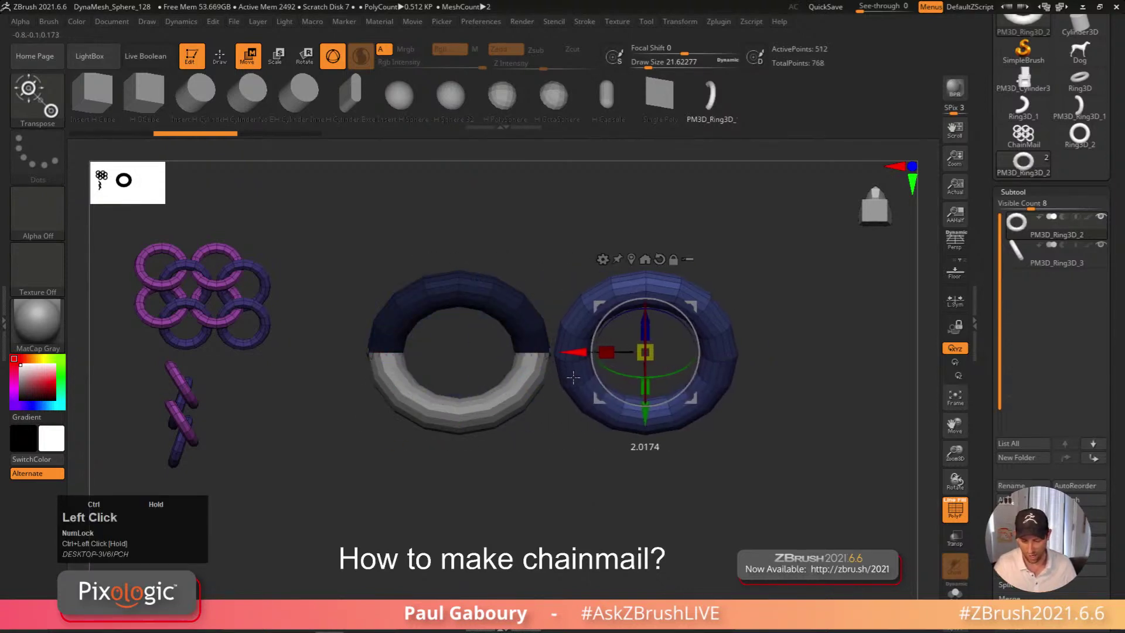
pyautogui.moveTo(557, 441); pyautogui.dragTo(644, 518, button='right')
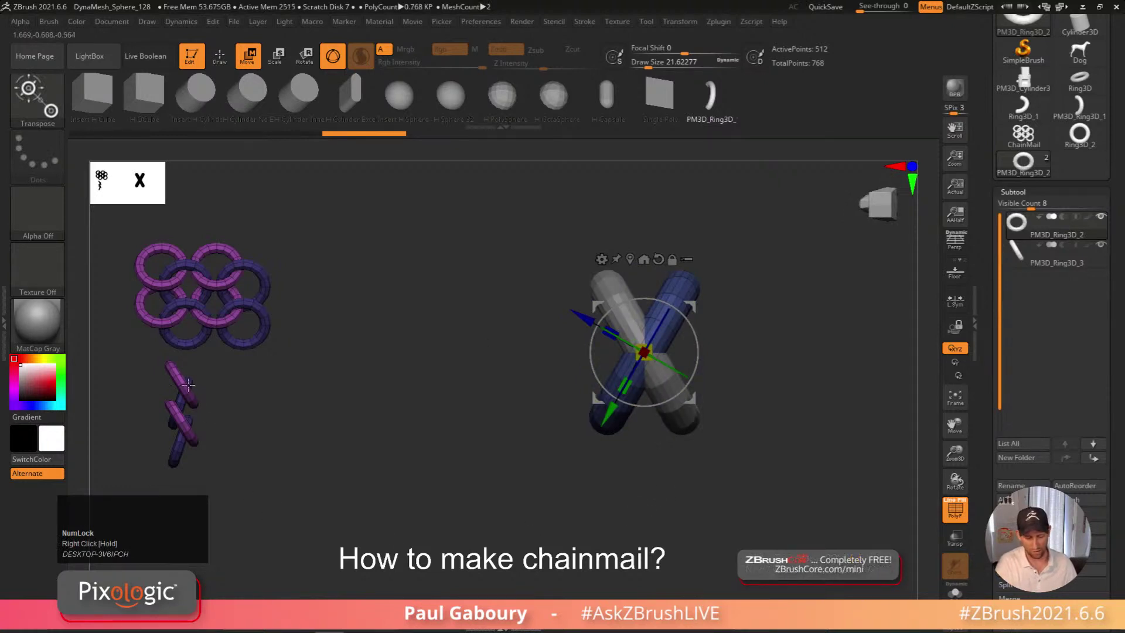
pyautogui.keyDown('alt'); pyautogui.click(609, 413); pyautogui.keyUp('alt')
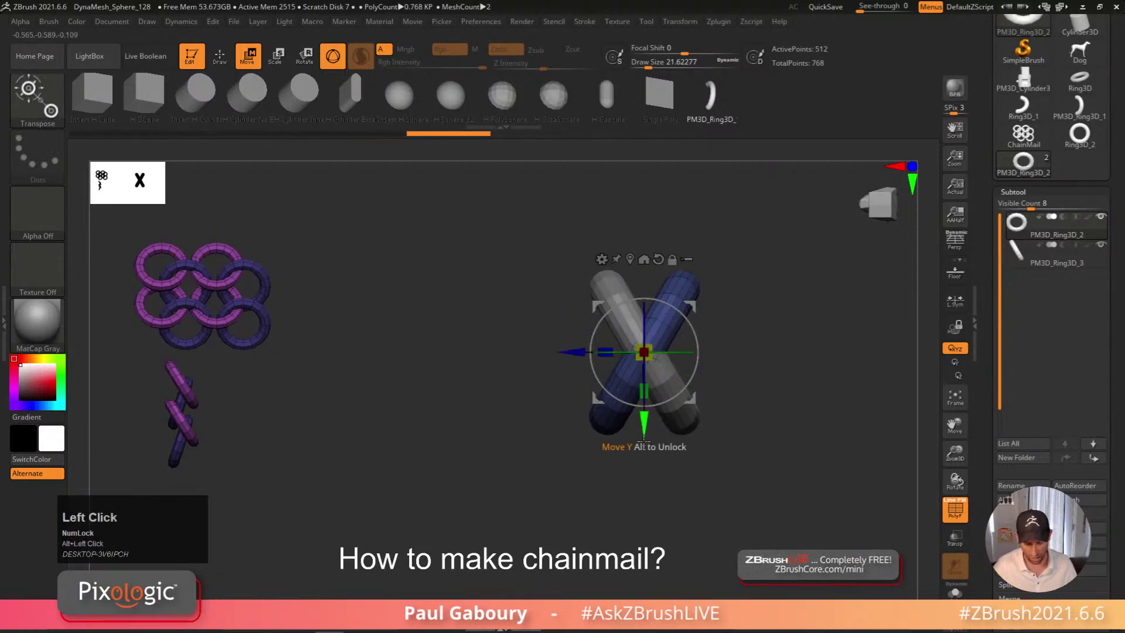
pyautogui.press('ctrl')
pyautogui.keyDown('ctrl'); pyautogui.moveTo(645, 433); pyautogui.dragTo(644, 527); pyautogui.keyUp('ctrl')
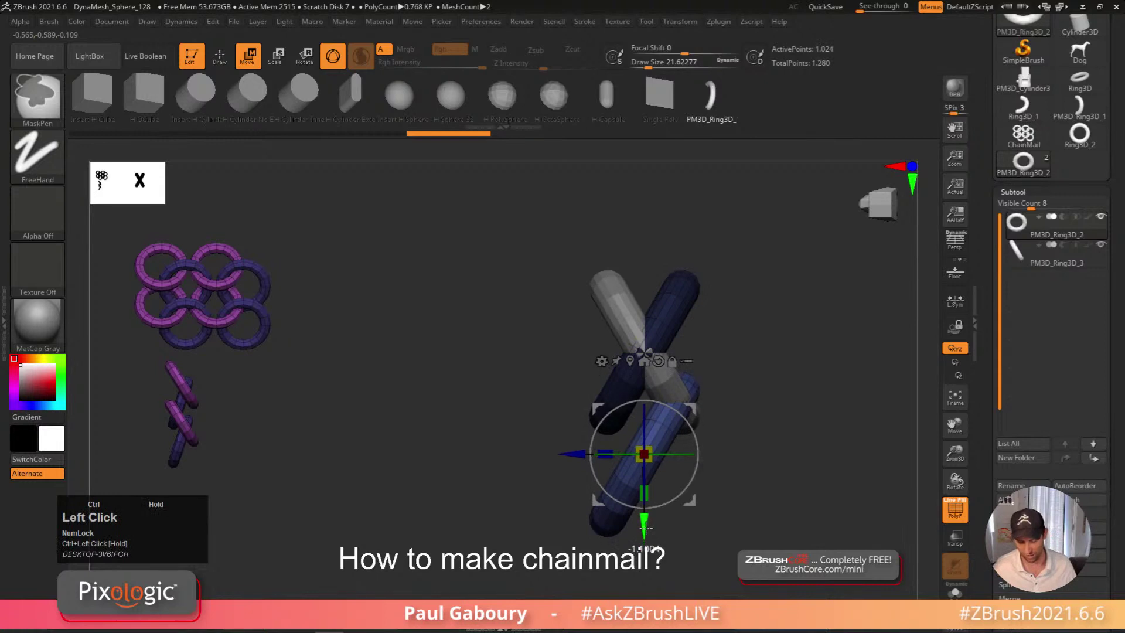
pyautogui.keyDown('shift'); pyautogui.moveTo(744, 480); pyautogui.dragTo(771, 488, button='right'); pyautogui.keyUp('shift')
# Select the duplicate ring's subtool and assign it a new purple polygroup
pyautogui.click(390, 345)
pyautogui.press('w')
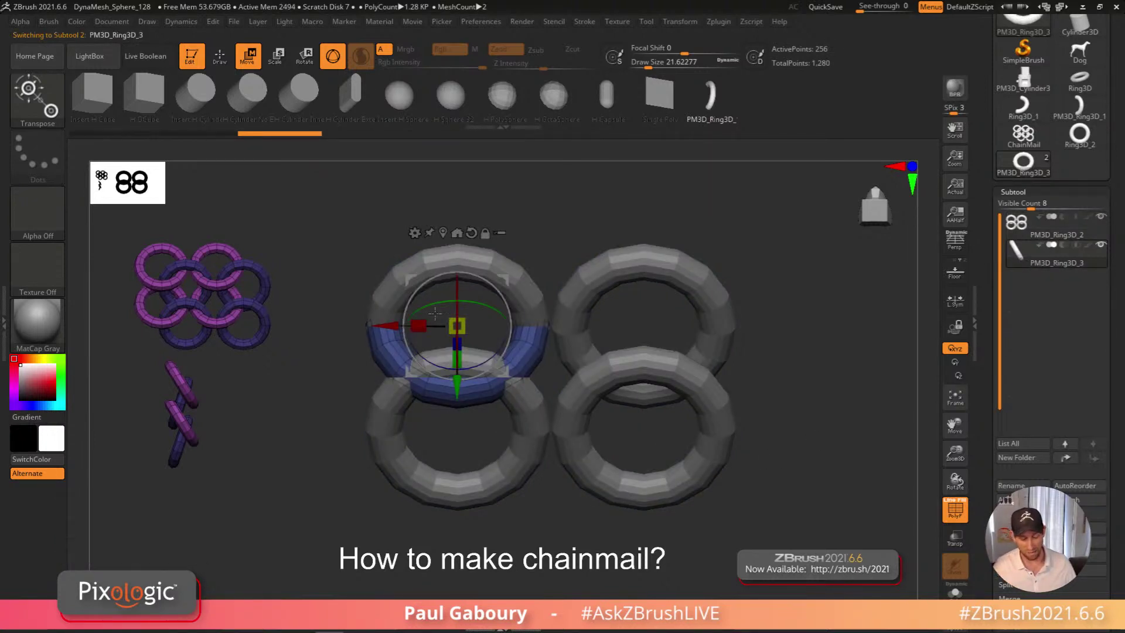
pyautogui.hotkey('ctrl', 'w')
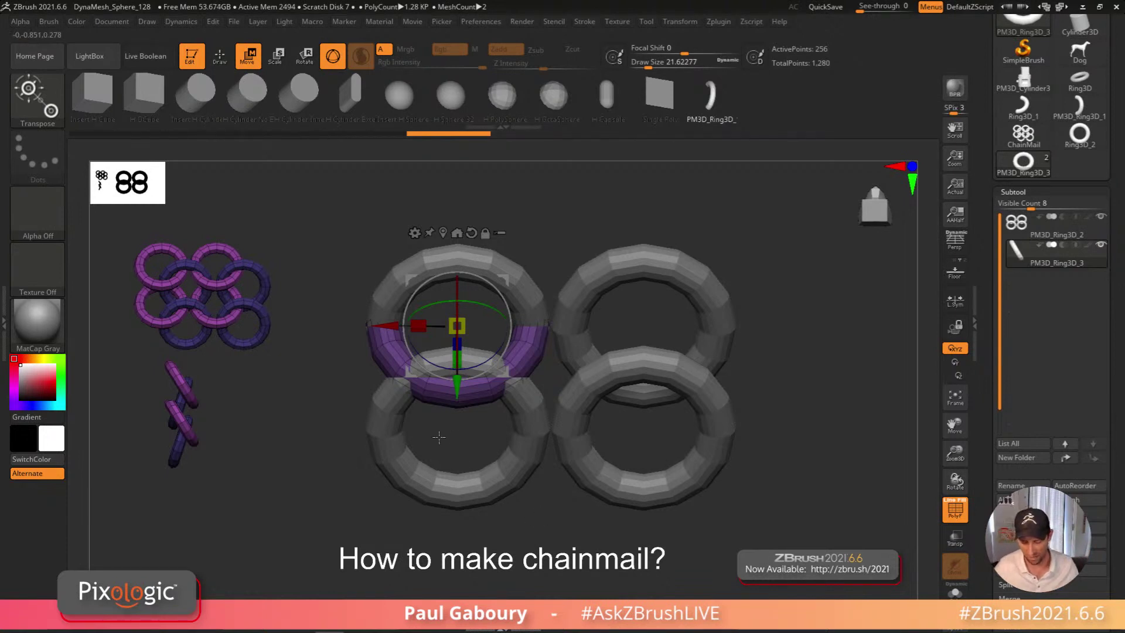
# Offset the purple ring about 1.04 units along X, copy it vertically below itself and clear the mask
pyautogui.moveTo(451, 451); pyautogui.dragTo(478, 460, button='right')
pyautogui.moveTo(417, 335); pyautogui.dragTo(322, 349)
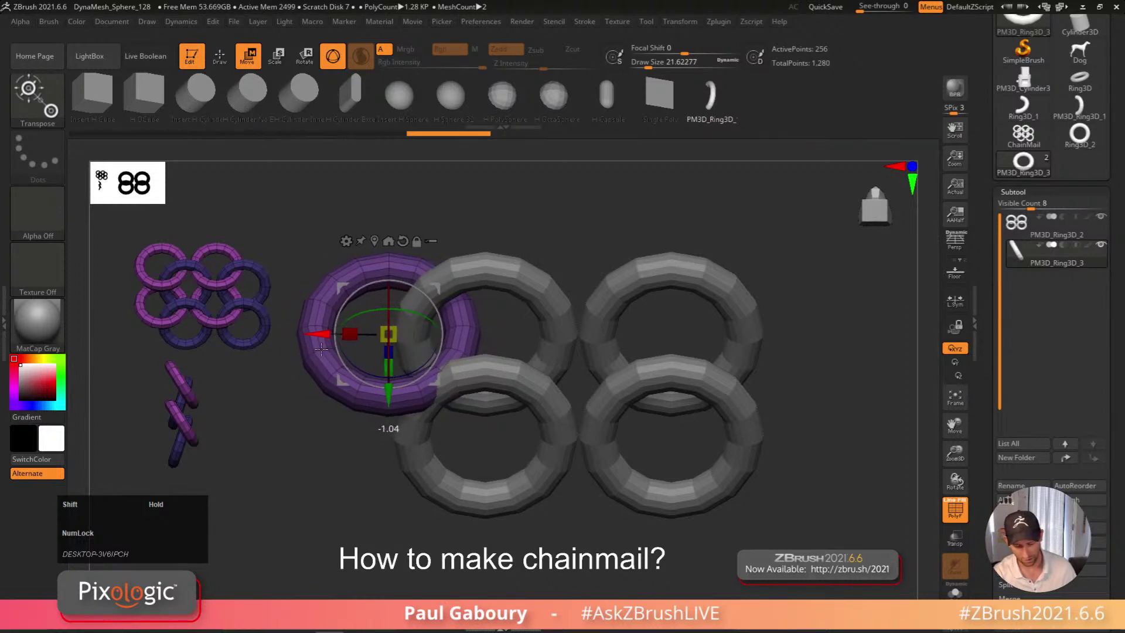
pyautogui.moveTo(521, 550); pyautogui.dragTo(379, 243, button='right')
pyautogui.click(400, 240)
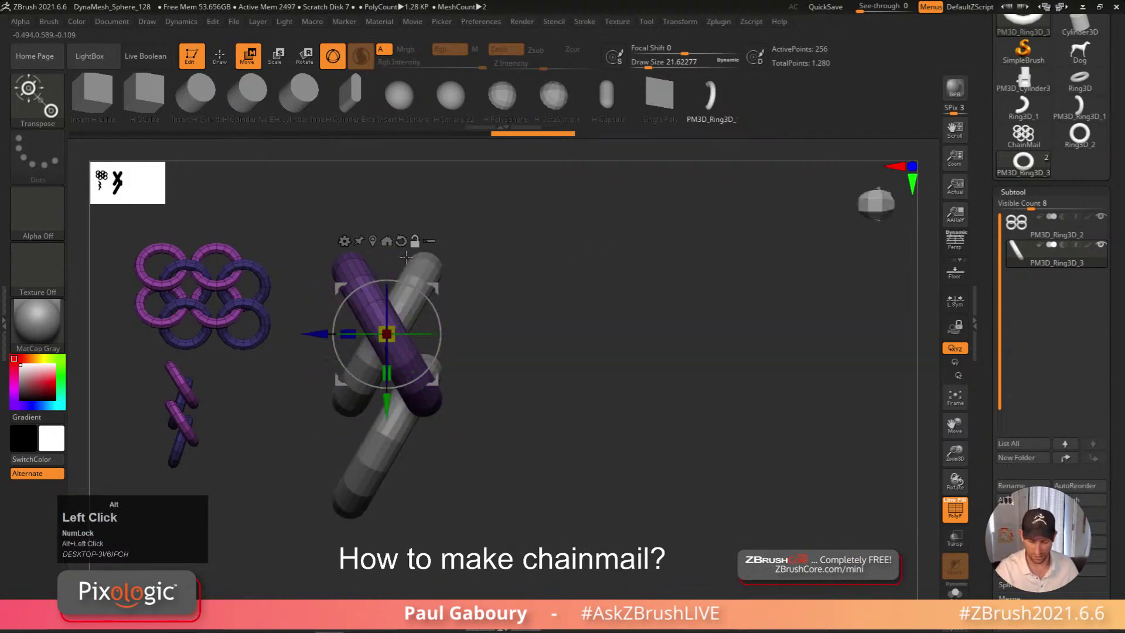
pyautogui.keyDown('ctrl'); pyautogui.moveTo(387, 403); pyautogui.dragTo(389, 500); pyautogui.keyUp('ctrl')
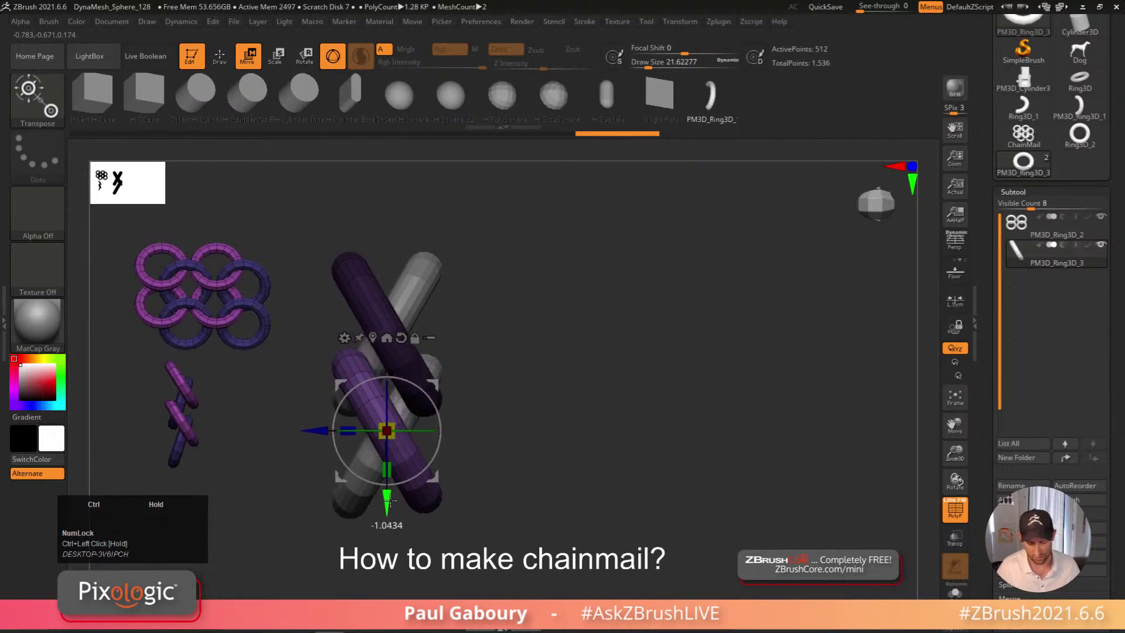
pyautogui.moveTo(389, 499); pyautogui.dragTo(458, 531, button='right')
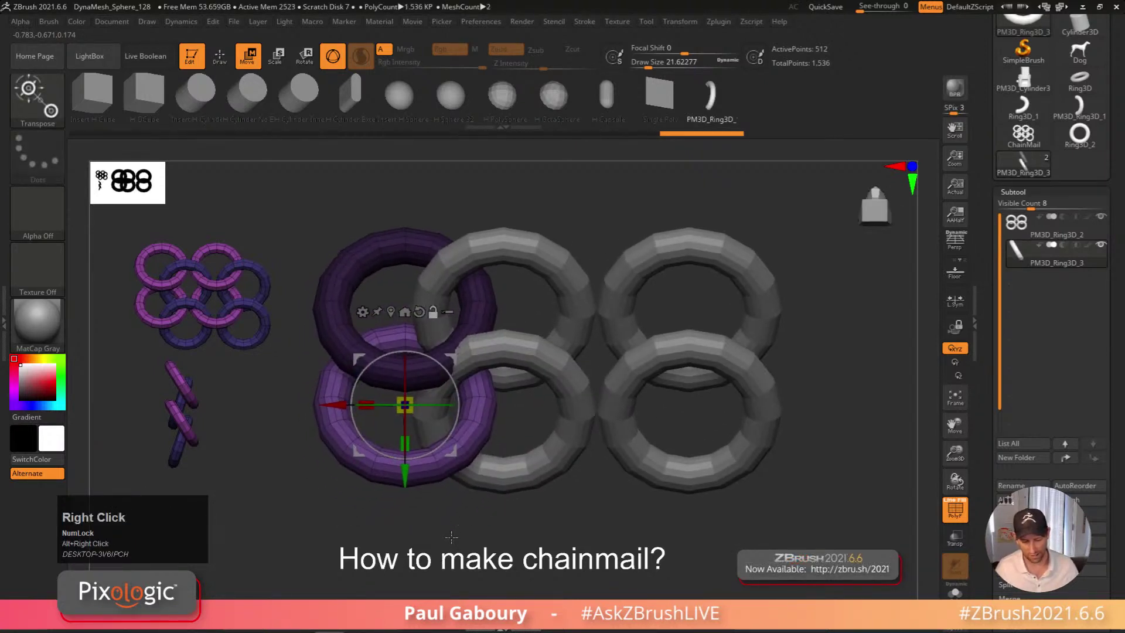
pyautogui.moveTo(404, 481); pyautogui.dragTo(408, 520)
pyautogui.moveTo(409, 520); pyautogui.dragTo(422, 503, button='right')
pyautogui.press('q')
pyautogui.keyDown('ctrl'); pyautogui.click(432, 499); pyautogui.keyUp('ctrl')
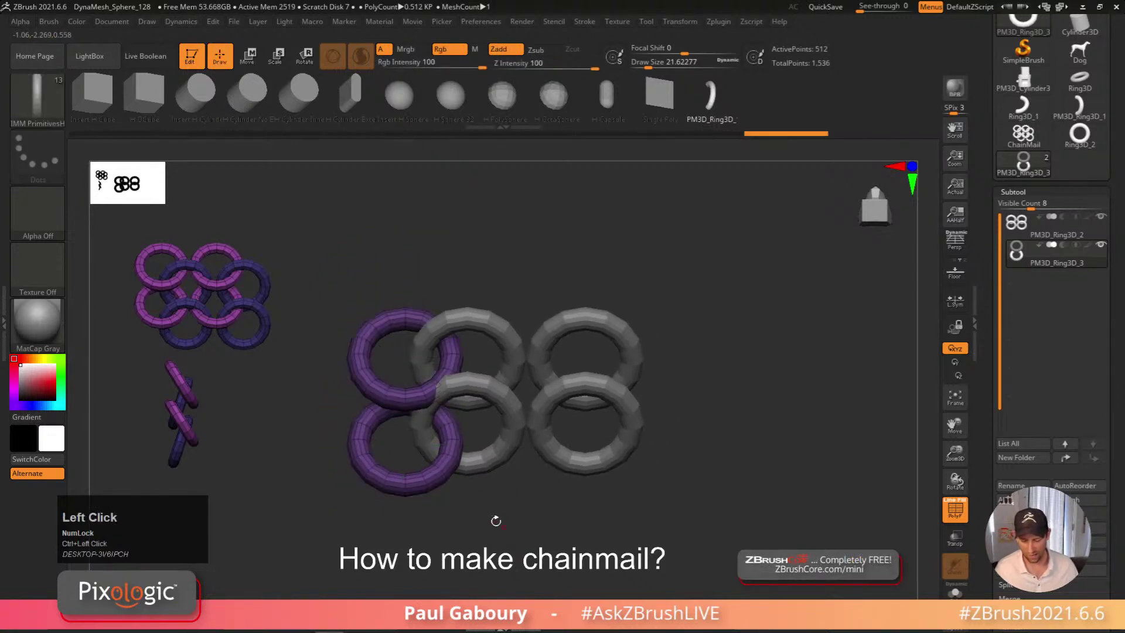
# Copy the purple ring pair sideways to complete the interlocked patch, clear the mask and hide the polyframe
pyautogui.press('w')
pyautogui.keyDown('ctrl'); pyautogui.moveTo(322, 472); pyautogui.dragTo(465, 473); pyautogui.keyUp('ctrl')
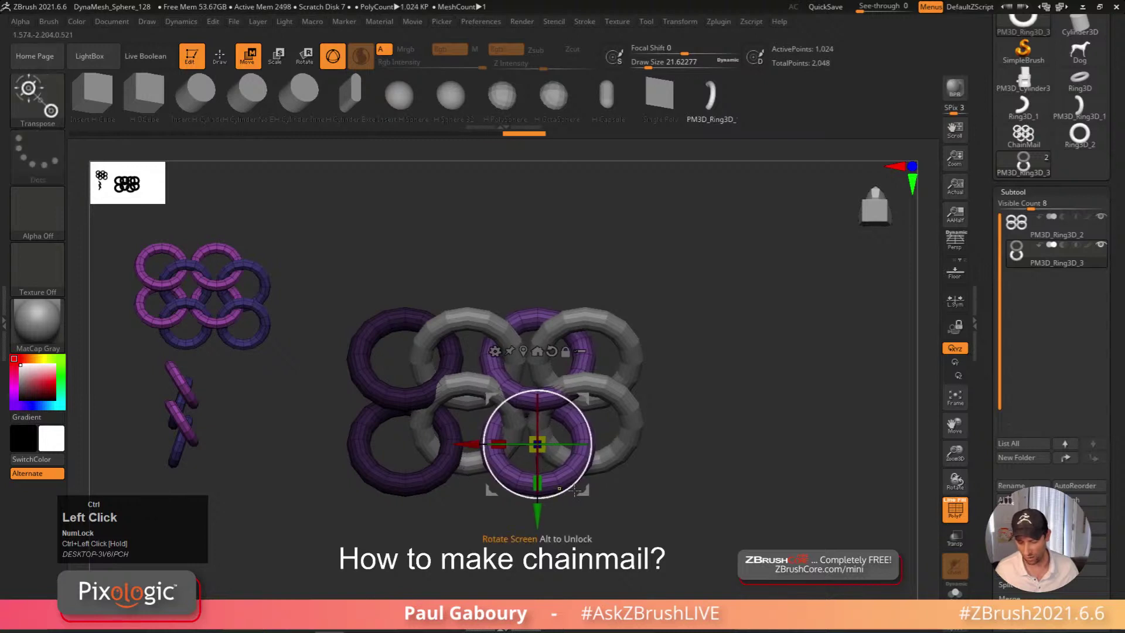
pyautogui.keyDown('ctrl'); pyautogui.click(651, 473); pyautogui.keyUp('ctrl')
pyautogui.press('q')
pyautogui.moveTo(647, 492)
pyautogui.keyDown('ctrl'); pyautogui.mouseDown(button='right')
pyautogui.moveTo(602, 487)
pyautogui.moveTo(607, 463)
pyautogui.moveTo(603, 482)
pyautogui.mouseUp(button='right'); pyautogui.keyUp('ctrl')
pyautogui.hotkey('shift', 'f')
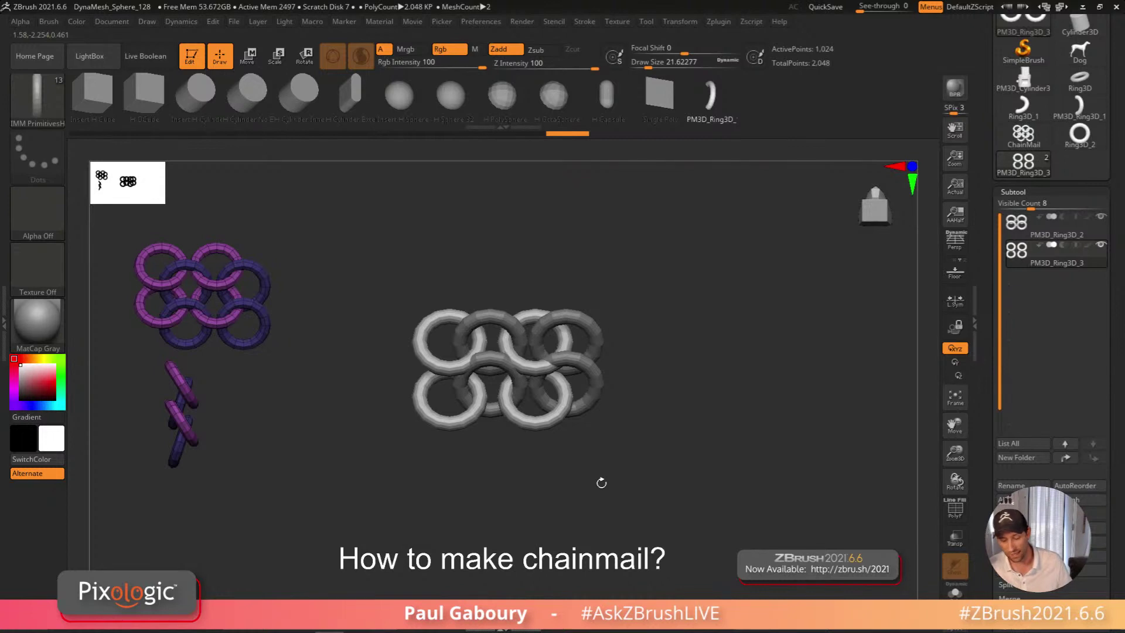
# Undo the ring copies and offsets on both subtools back to the two single crossed rings
pyautogui.hotkey('ctrl', 'z')
pyautogui.hotkey('ctrl', 'z')
pyautogui.hotkey('ctrl', 'z')
pyautogui.hotkey('ctrl', 'z')
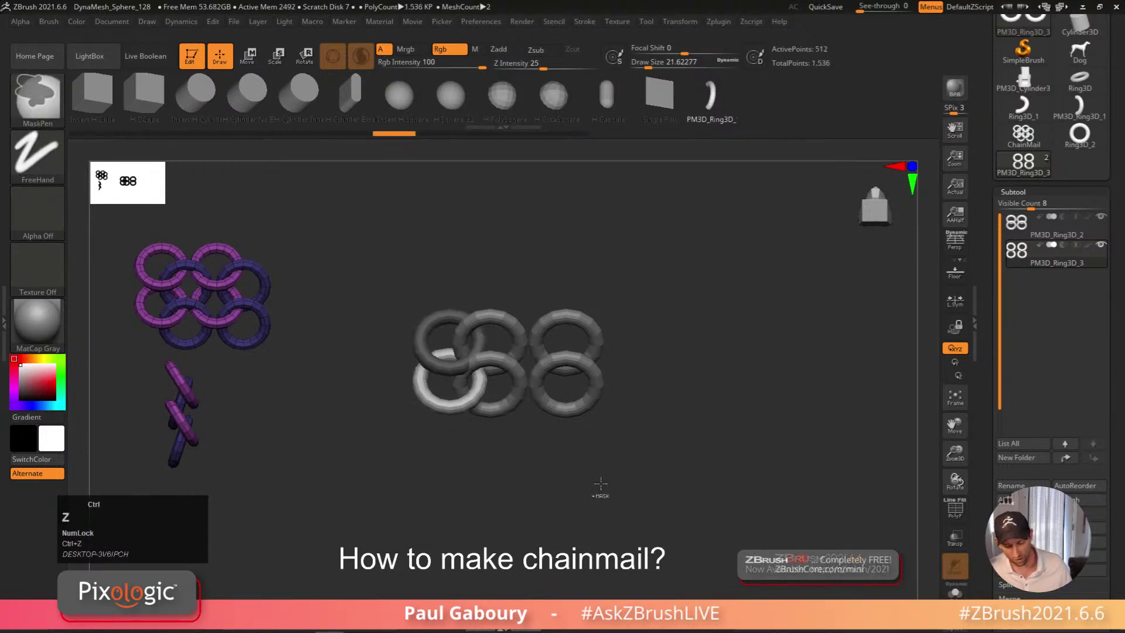
pyautogui.hotkey('ctrl', 'z')
pyautogui.hotkey('ctrl', 'z')
pyautogui.hotkey('ctrl', 'z')
pyautogui.hotkey('ctrl', 'z')
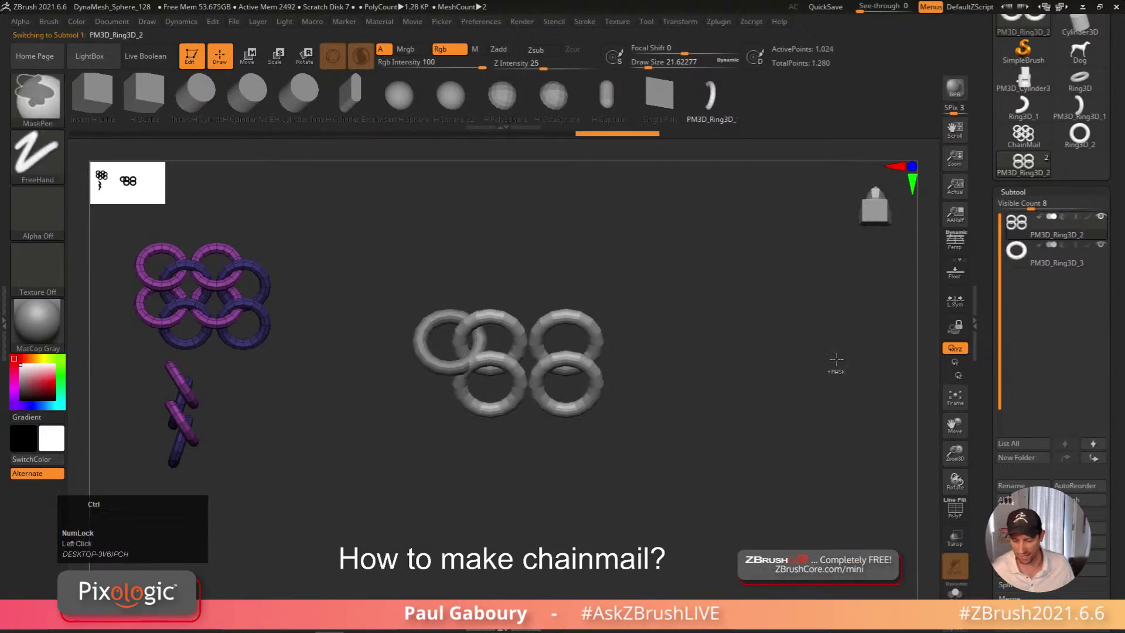
pyautogui.hotkey('ctrl', 'z')
pyautogui.hotkey('ctrl', 'z')
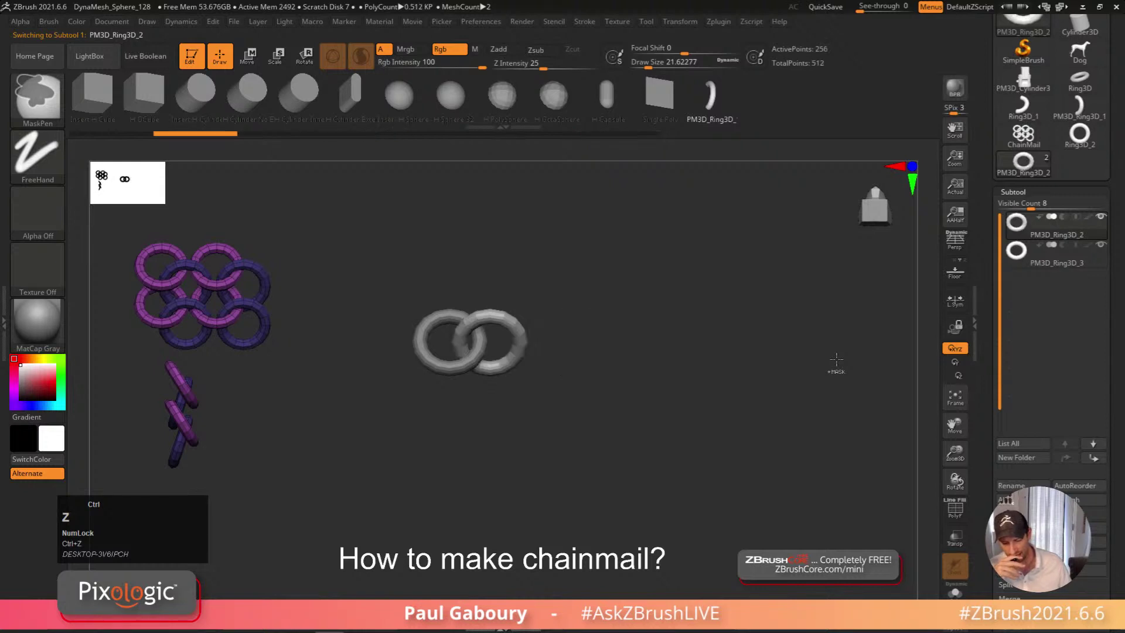
pyautogui.hotkey('ctrl', 'z')
pyautogui.hotkey('ctrl', 'shift', 'z')
pyautogui.hotkey('ctrl', 'shift', 'z')
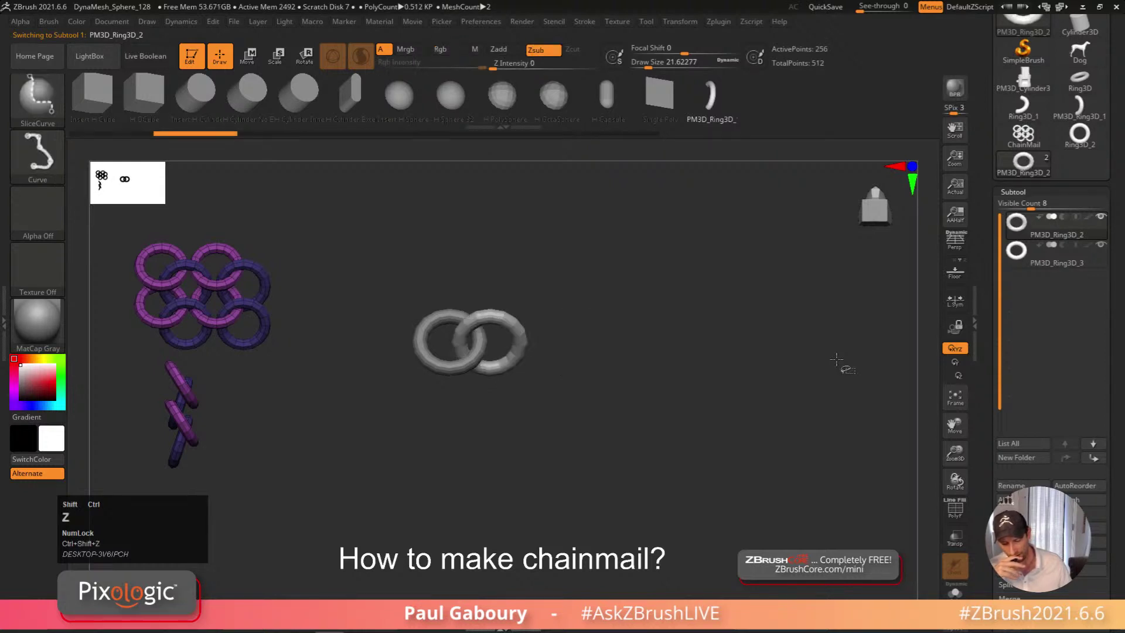
pyautogui.hotkey('ctrl', 'shift', 'z')
pyautogui.hotkey('ctrl', 'shift', 'z')
pyautogui.hotkey('ctrl', 'shift', 'z')
pyautogui.hotkey('ctrl', 'shift', 'z')
pyautogui.moveTo(662, 478)
pyautogui.mouseDown(button='right')
pyautogui.moveTo(685, 488)
pyautogui.moveTo(650, 479)
pyautogui.mouseUp(button='right')
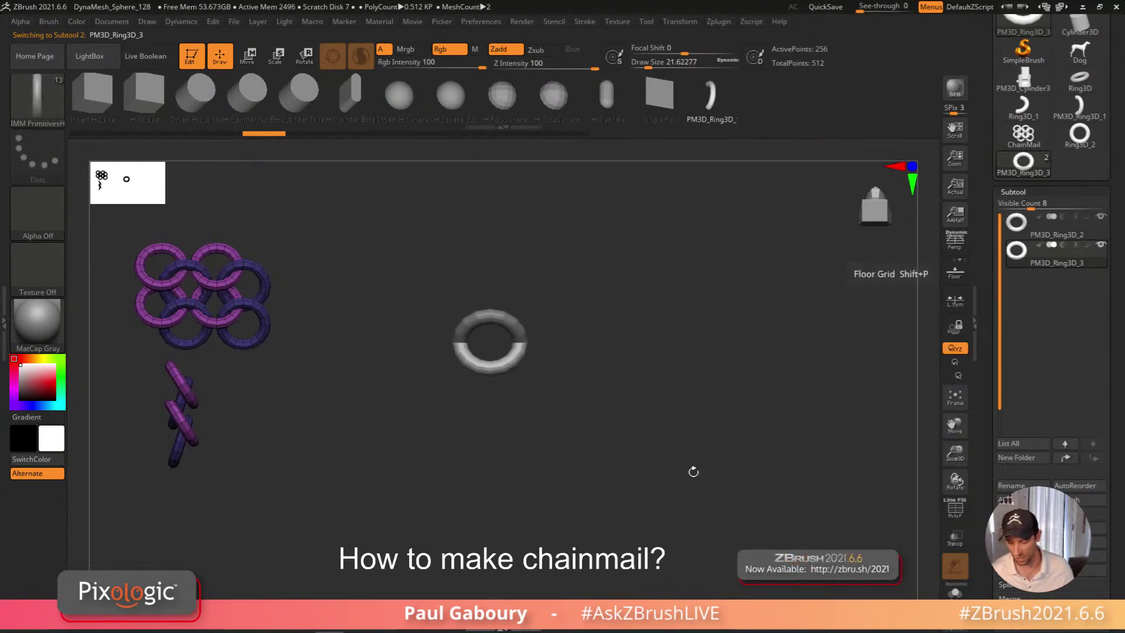
# Show the polyframe again and enable Array Mesh on the purple ring
pyautogui.hotkey('shift', 'f')
pyautogui.click(1013, 192)
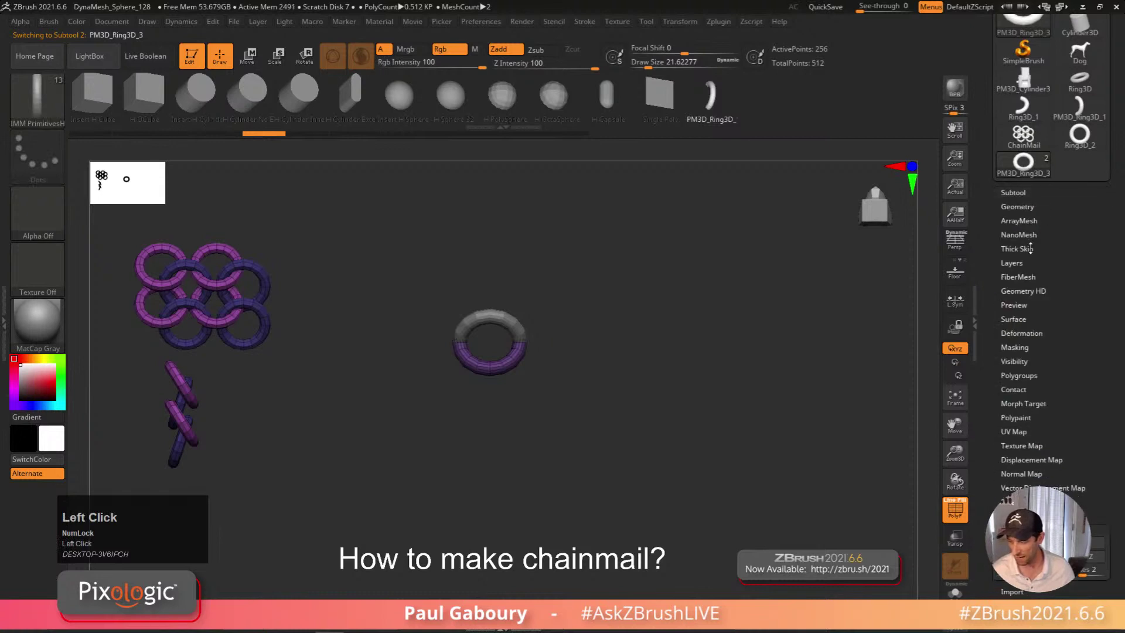
pyautogui.click(1020, 221)
pyautogui.click(1030, 262)
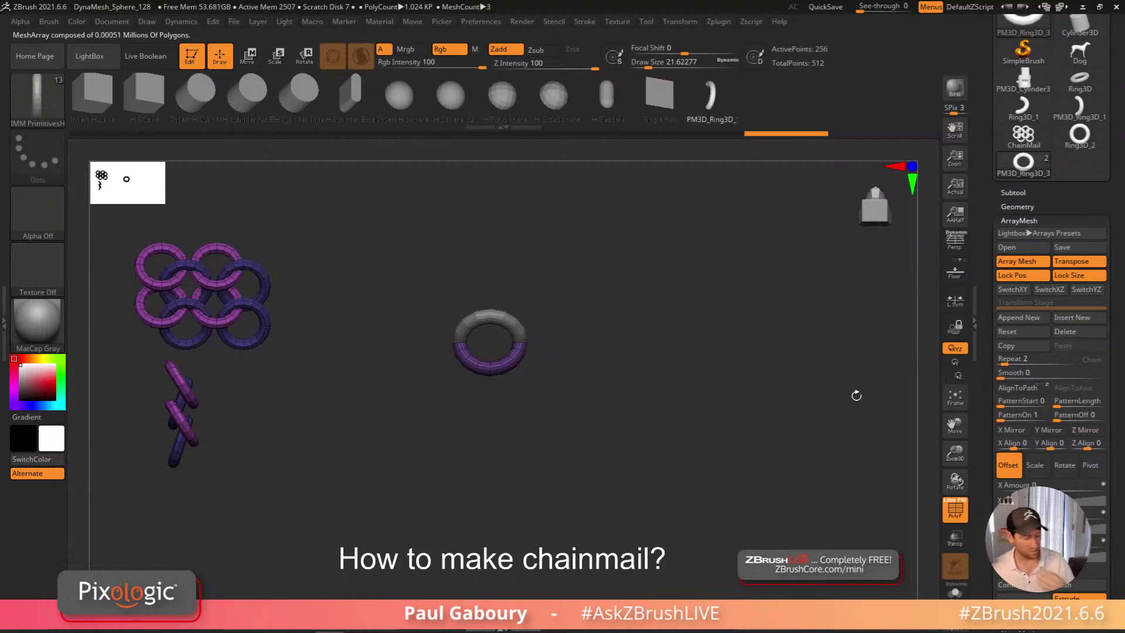
# Set a vertical transpose line at the purple ring's center and offset the array copy straight down below the ring
pyautogui.press('w')
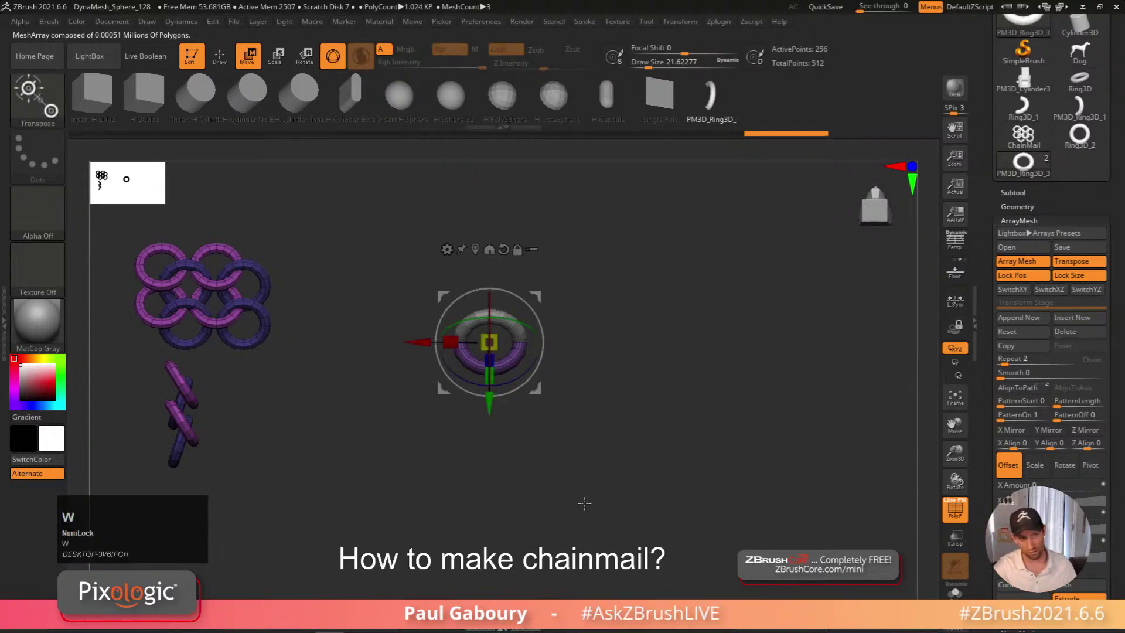
pyautogui.press('y')
pyautogui.click(492, 339)
pyautogui.keyDown('shift'); pyautogui.moveTo(495, 339); pyautogui.dragTo(515, 324, button='right'); pyautogui.keyUp('shift')
pyautogui.moveTo(491, 332); pyautogui.dragTo(490, 246)
pyautogui.keyDown('shift'); pyautogui.moveTo(489, 294); pyautogui.dragTo(509, 447); pyautogui.keyUp('shift')
pyautogui.moveTo(516, 451); pyautogui.dragTo(629, 498, button='right')
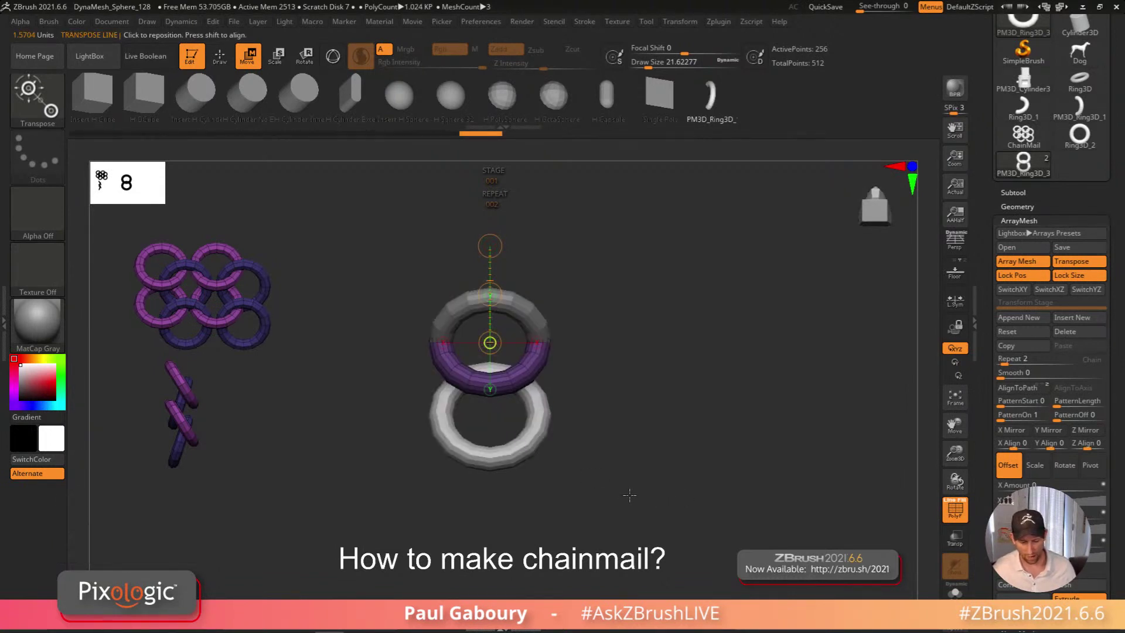
pyautogui.keyDown('shift'); pyautogui.moveTo(489, 295); pyautogui.dragTo(496, 323); pyautogui.keyUp('shift')
# Insert a second array stage and offset it sideways by an X Amount of about 3.94 to form a two-by-two ring array
pyautogui.click(1067, 318)
pyautogui.keyDown('shift'); pyautogui.moveTo(539, 342); pyautogui.dragTo(778, 393); pyautogui.keyUp('shift')
pyautogui.press('q')
pyautogui.keyDown('ctrl'); pyautogui.keyDown('alt'); pyautogui.moveTo(680, 531); pyautogui.dragTo(669, 478, button='right'); pyautogui.keyUp('alt'); pyautogui.keyUp('ctrl')
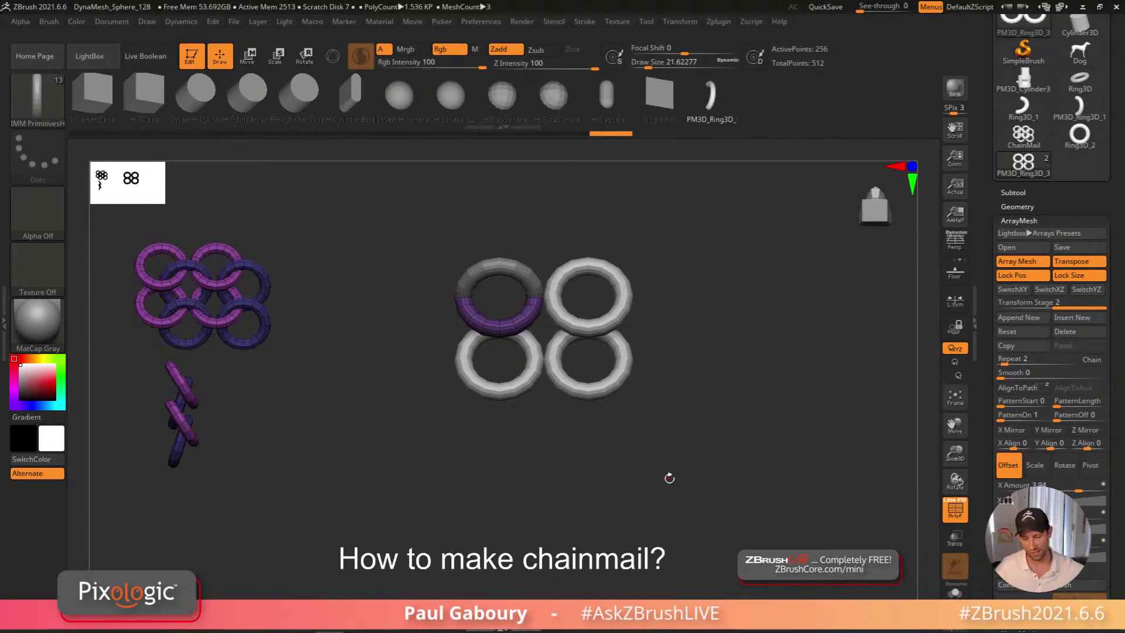
# Select the blue ring subtool and enable Array Mesh on it
pyautogui.press('Num_Lock')
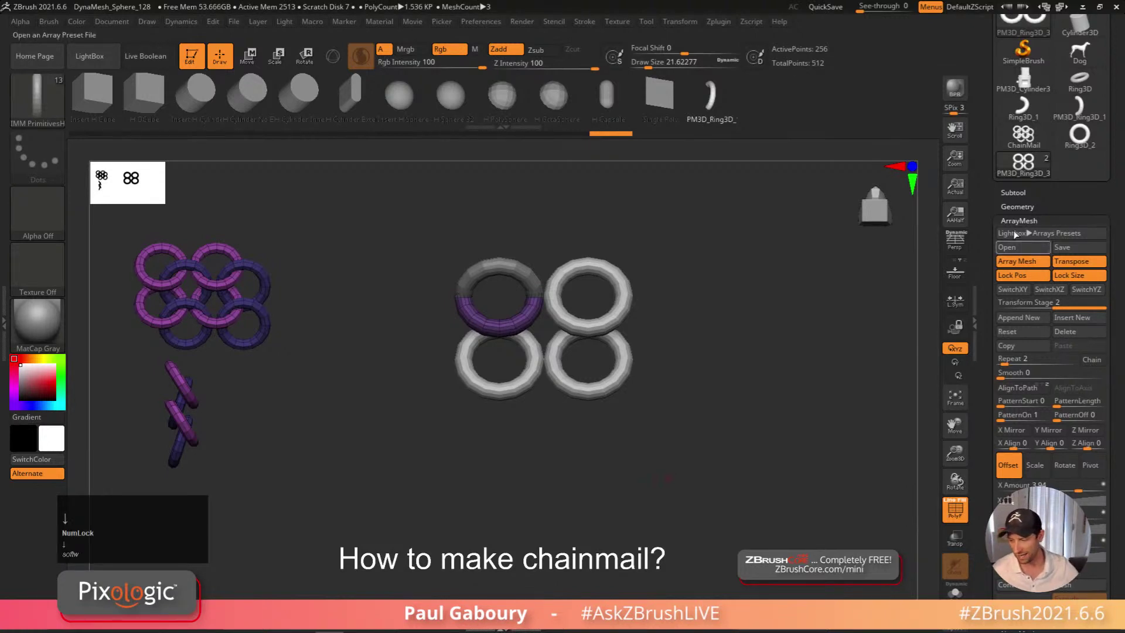
pyautogui.click(1021, 193)
pyautogui.click(1049, 226)
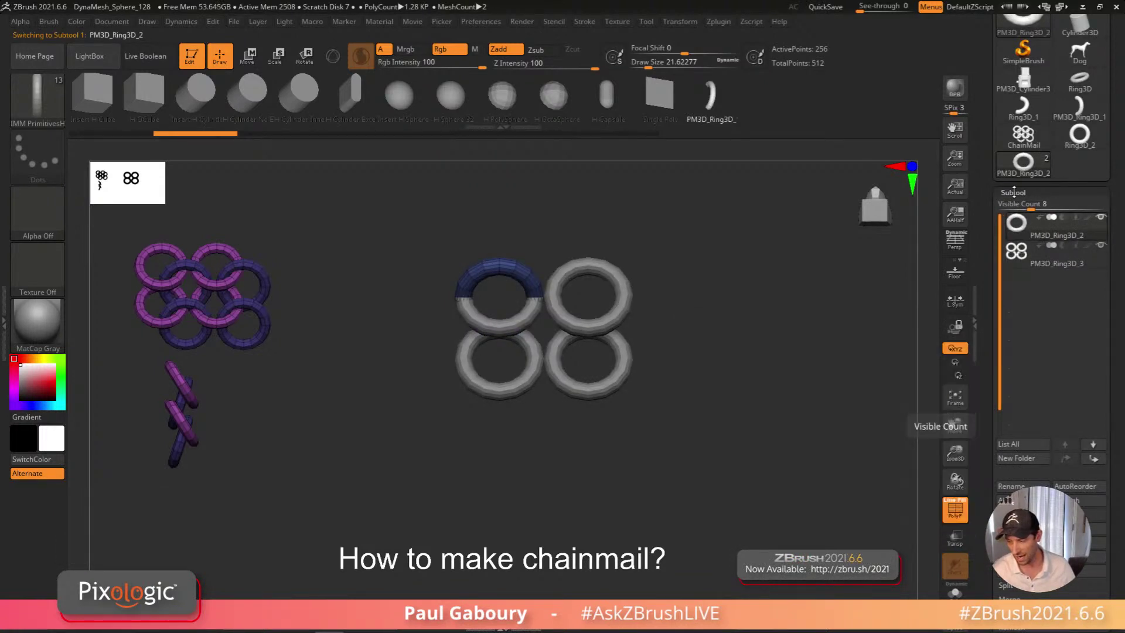
pyautogui.click(1013, 192)
pyautogui.click(1025, 221)
pyautogui.click(1029, 264)
pyautogui.click(1026, 275)
pyautogui.click(1070, 275)
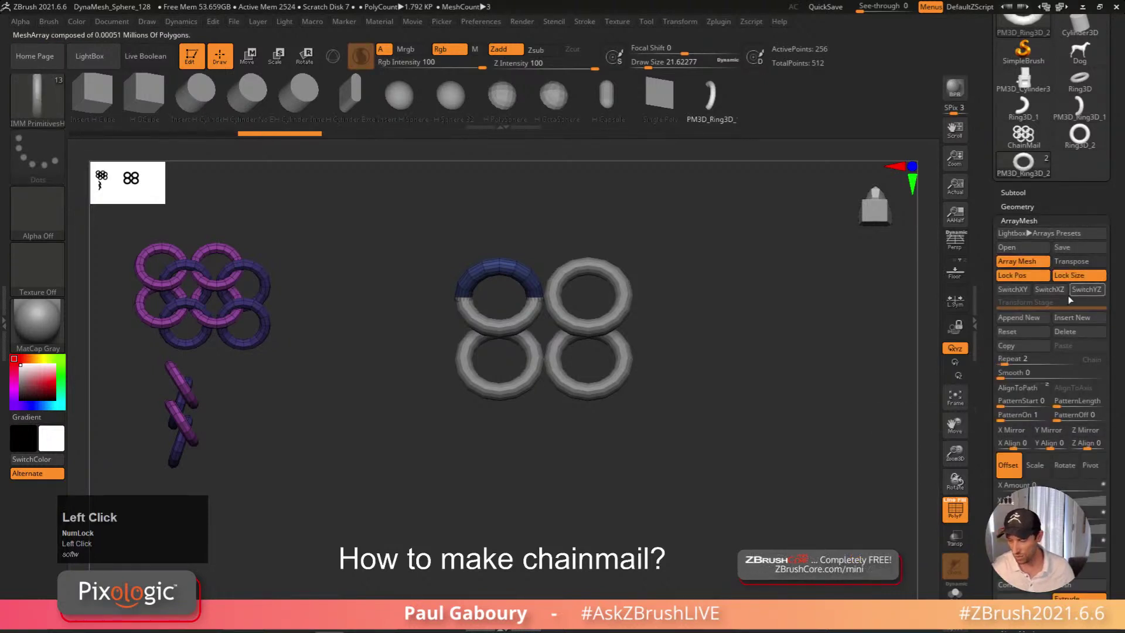
# Copy the purple ring's sideways array stage with X Amount 3.94 and paste it onto the blue ring's array
pyautogui.click(1062, 347)
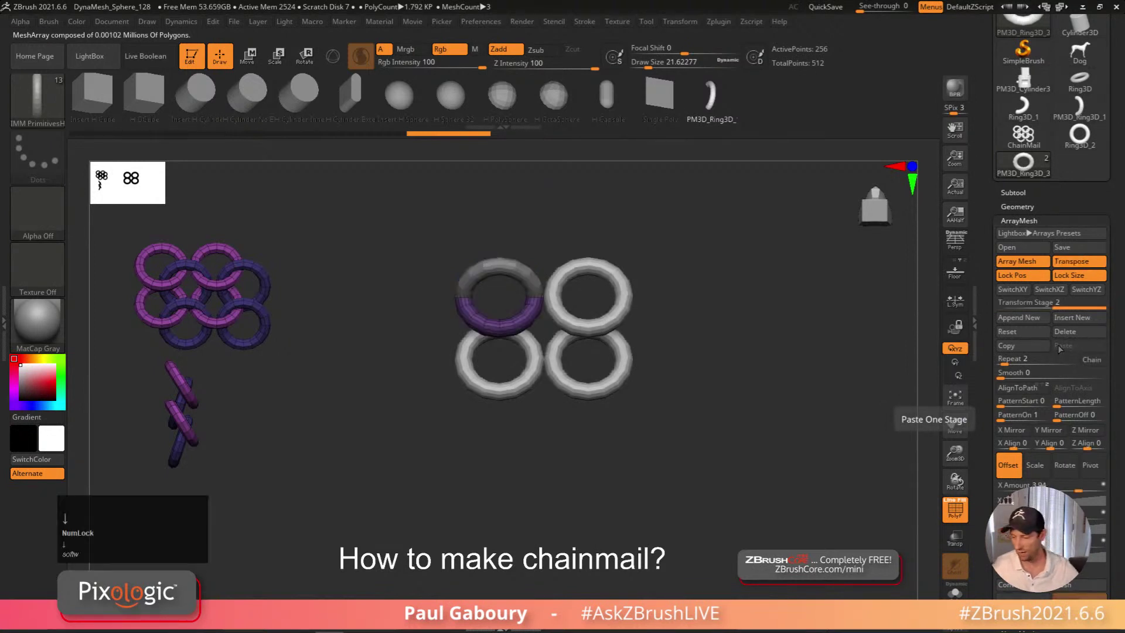
pyautogui.click(1025, 348)
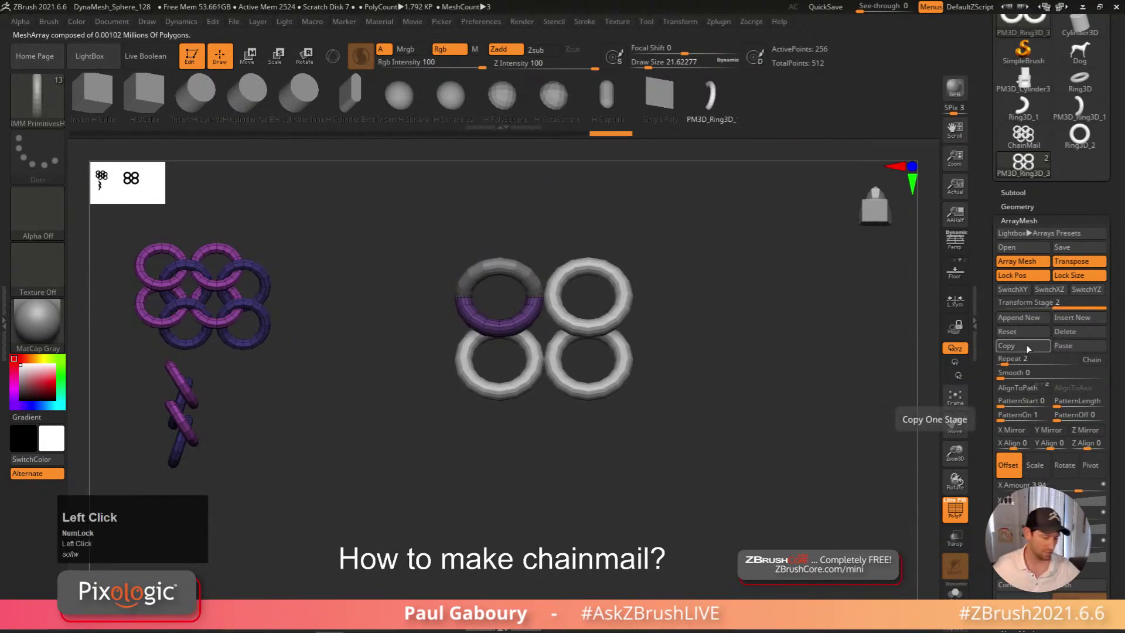
pyautogui.click(1065, 331)
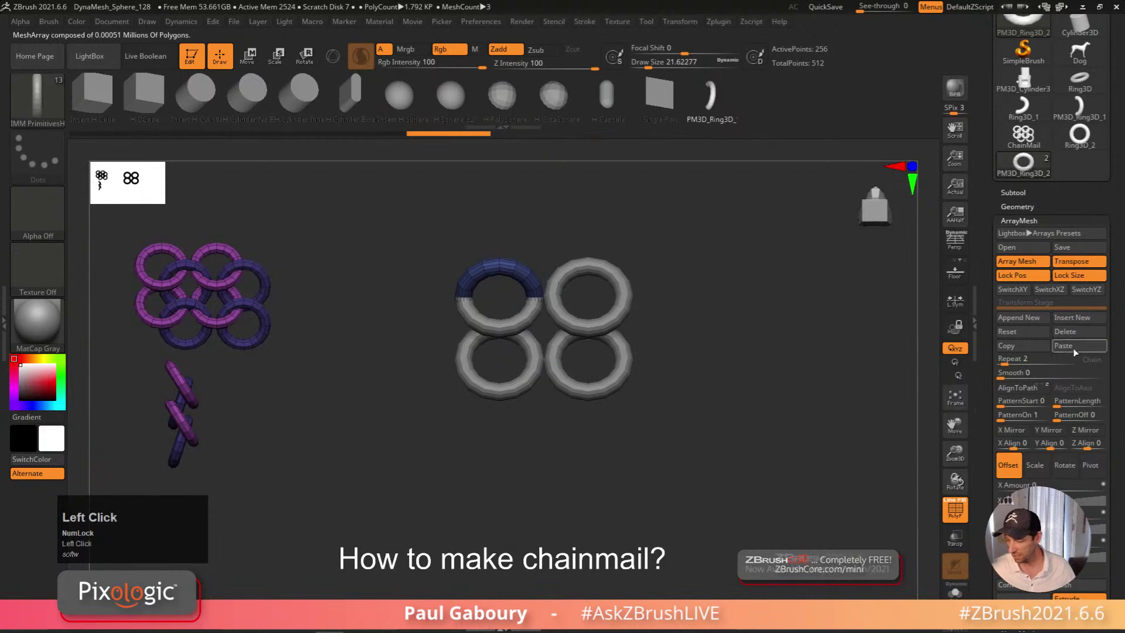
# Move the blue ring sideways along X with the gizmo so its array interlocks with the purple rings
pyautogui.moveTo(697, 471)
pyautogui.mouseDown(button='right')
pyautogui.moveTo(779, 457)
pyautogui.moveTo(677, 451)
pyautogui.mouseUp(button='right')
pyautogui.press('shift')
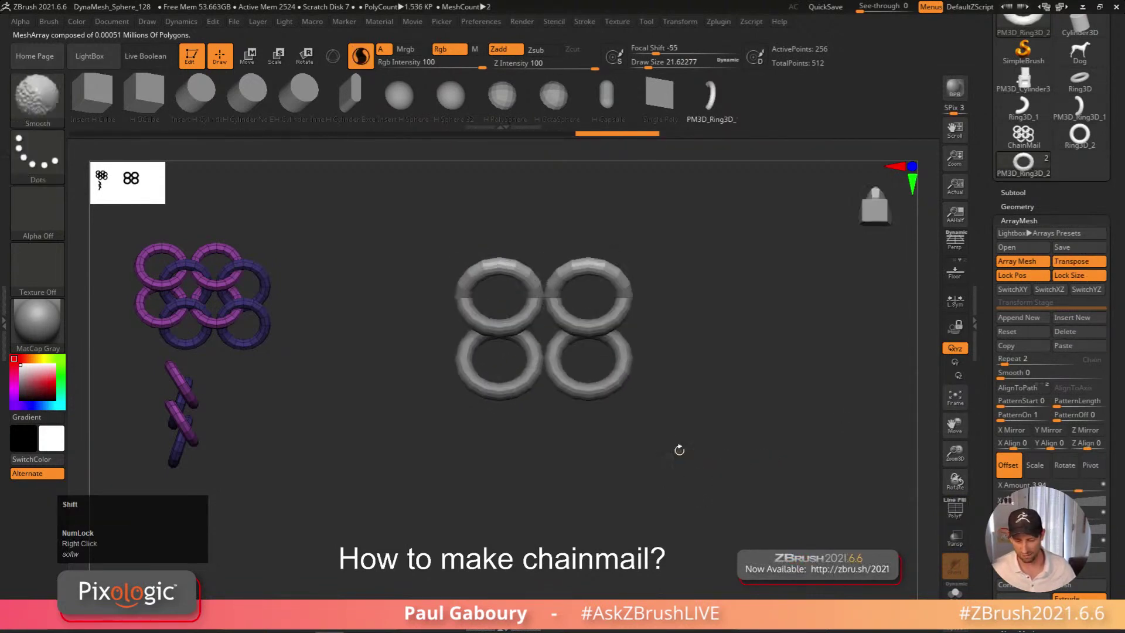
pyautogui.hotkey('shift', 'f')
pyautogui.hotkey('shift', 'f')
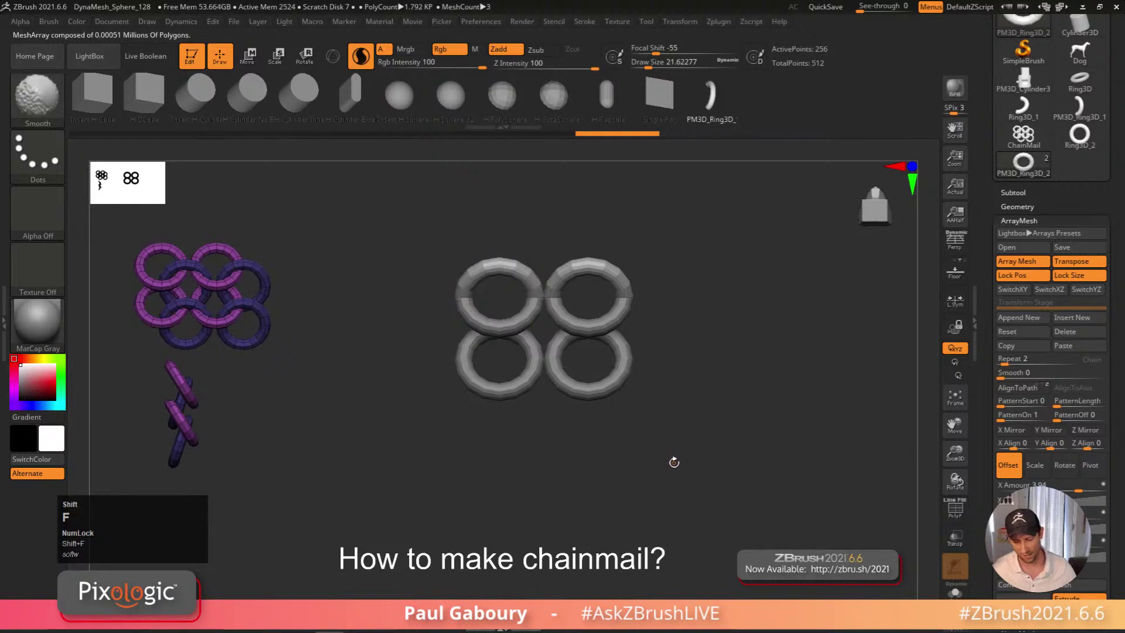
pyautogui.hotkey('shift', 'f')
pyautogui.press('w')
pyautogui.press('y')
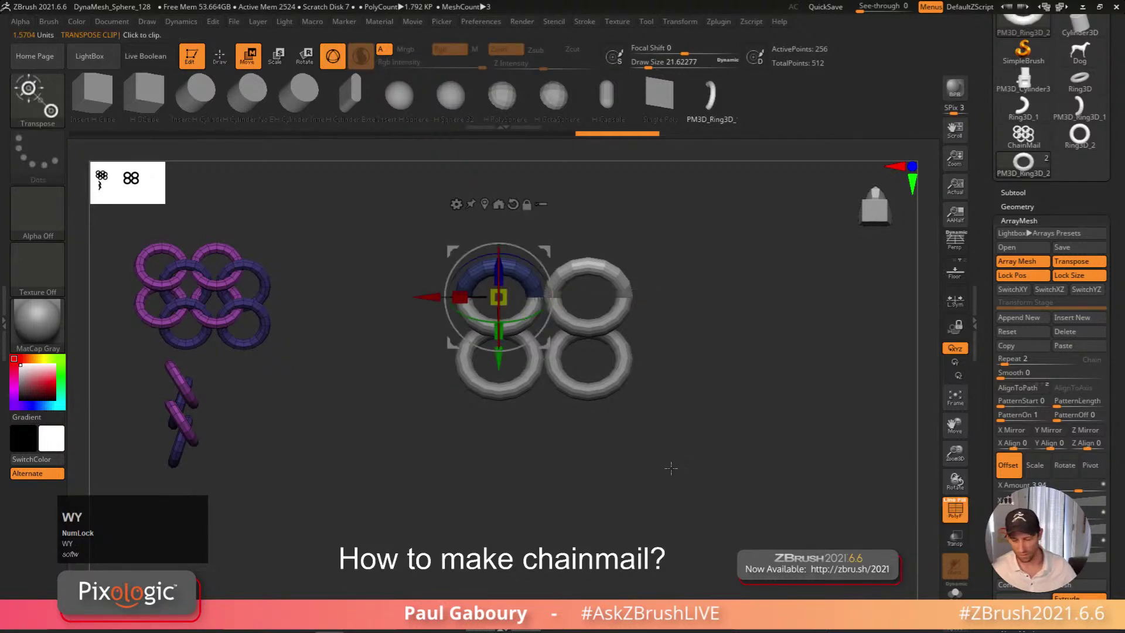
pyautogui.moveTo(427, 297); pyautogui.dragTo(369, 290)
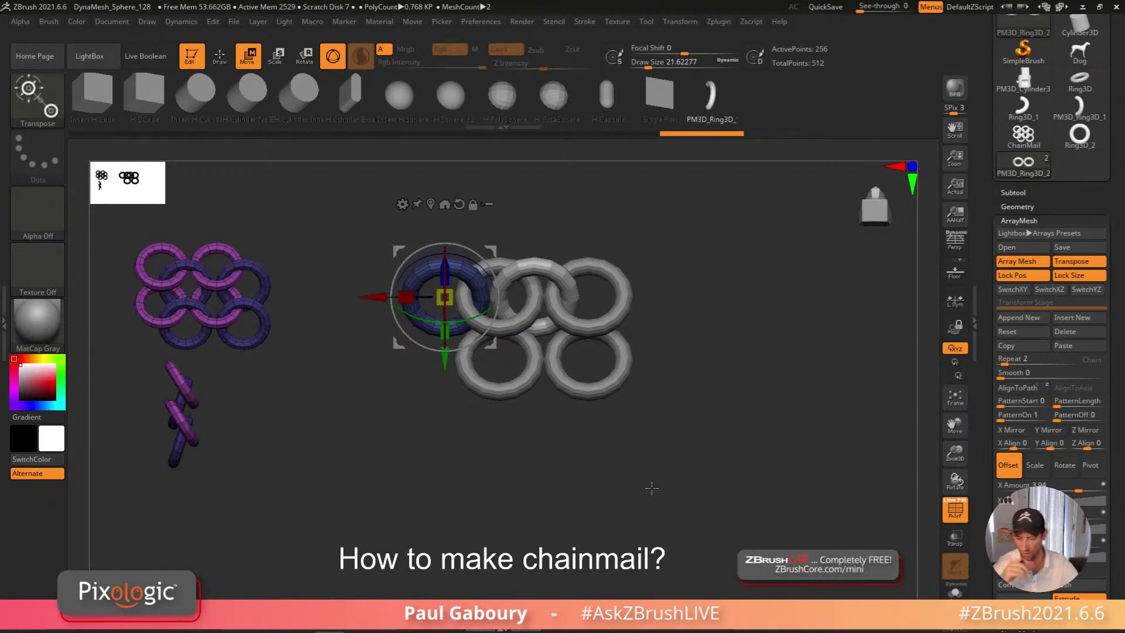
# Add a second array stage to the blue ring and offset its copies straight down with the transpose line
pyautogui.press('Num_Lock')
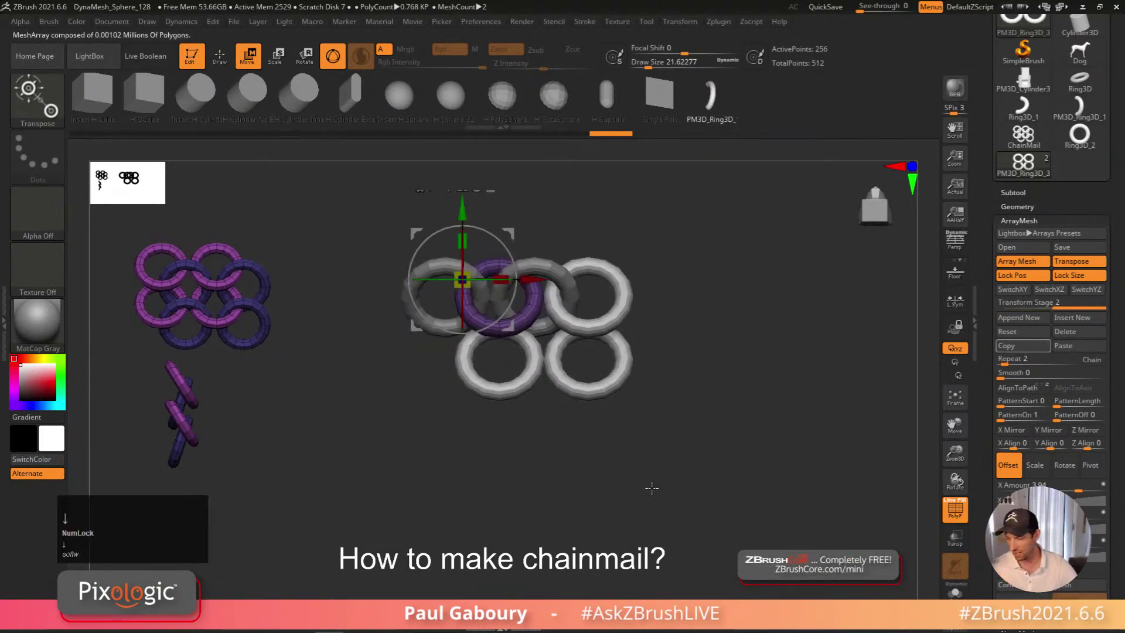
pyautogui.click(1077, 305)
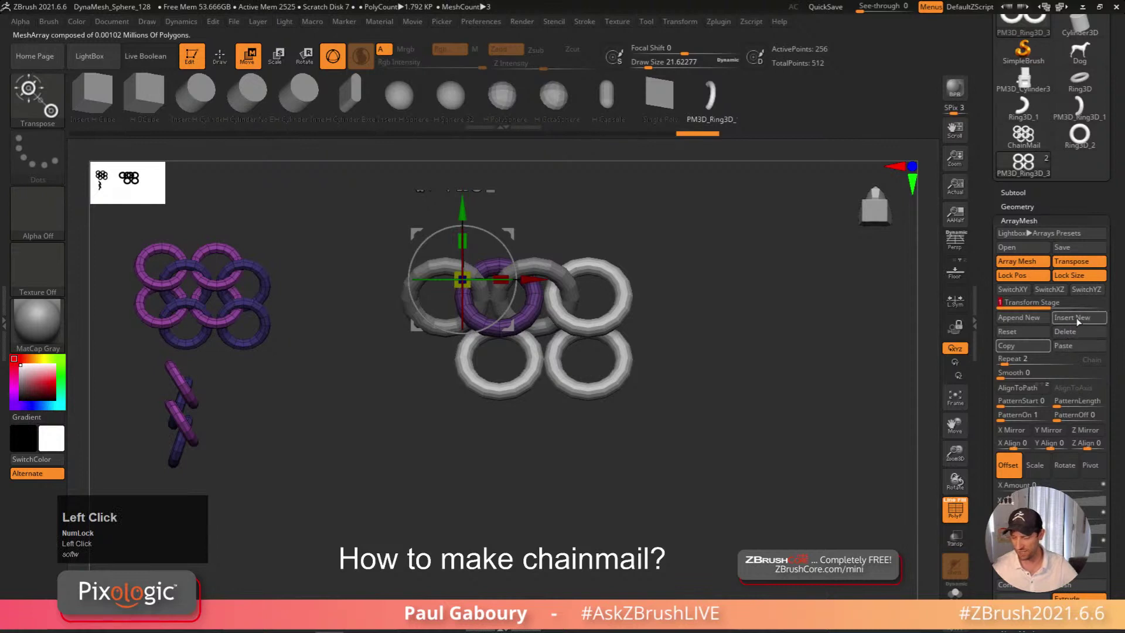
pyautogui.moveTo(1077, 305); pyautogui.dragTo(1092, 303)
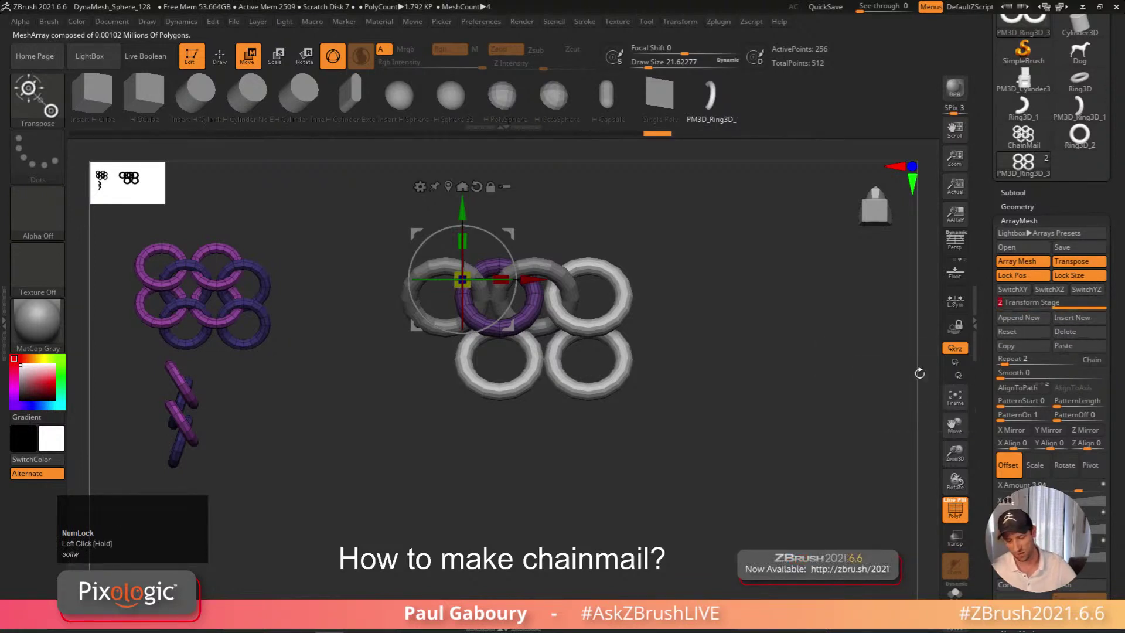
pyautogui.press('Up')
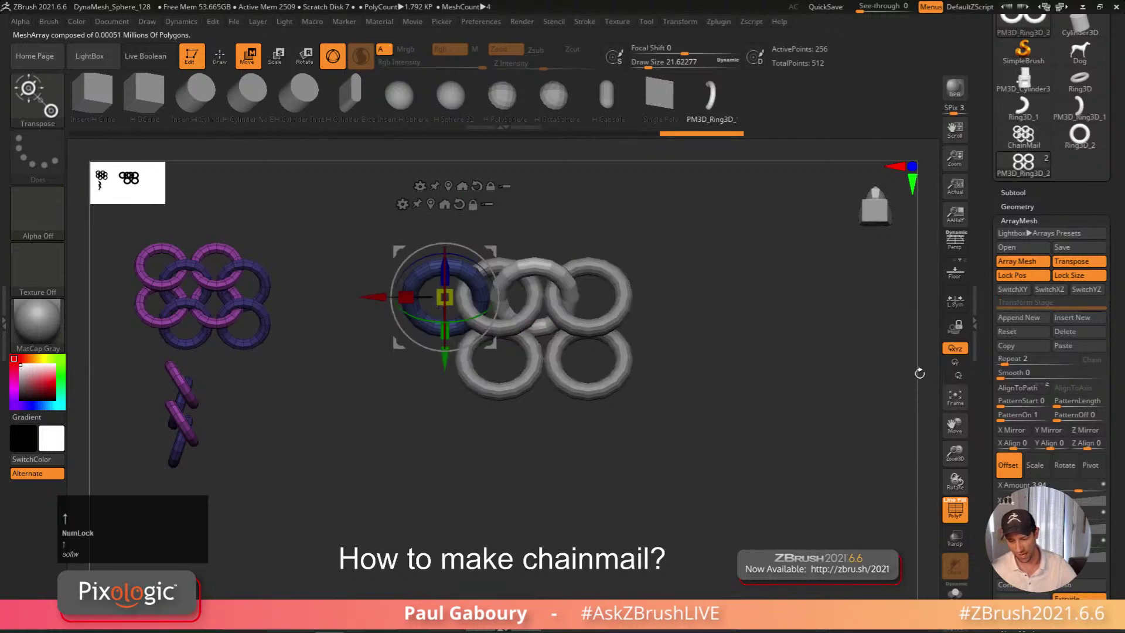
pyautogui.press('Up')
pyautogui.press('Down')
pyautogui.click(1025, 336)
pyautogui.press('y')
pyautogui.moveTo(618, 459); pyautogui.dragTo(675, 448, button='right')
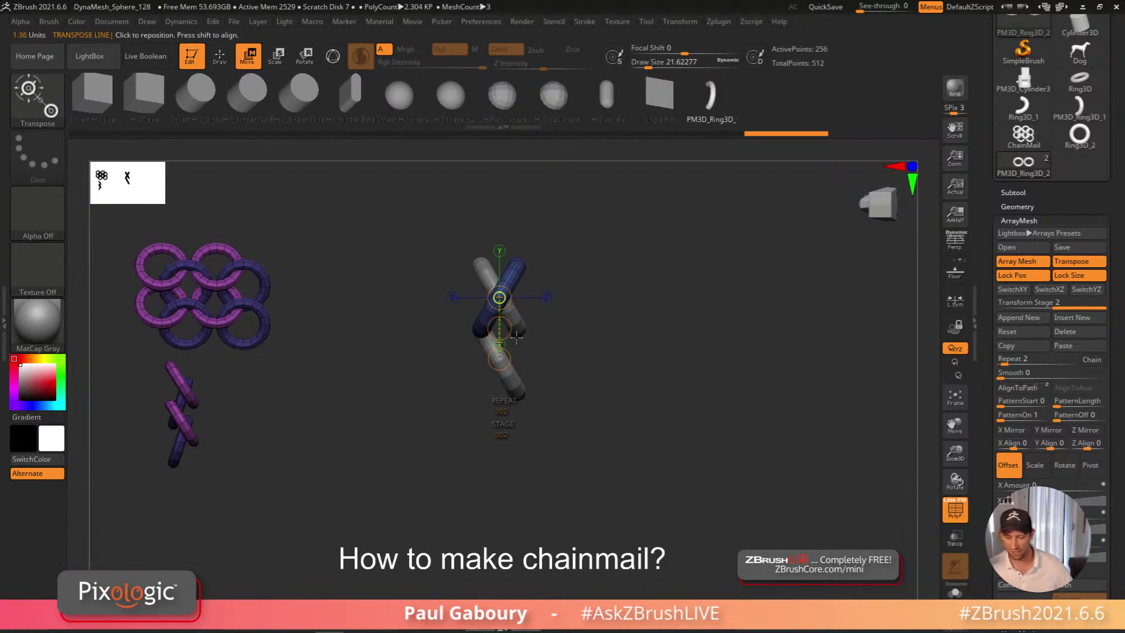
pyautogui.keyDown('shift'); pyautogui.moveTo(500, 329); pyautogui.dragTo(503, 481); pyautogui.keyUp('shift')
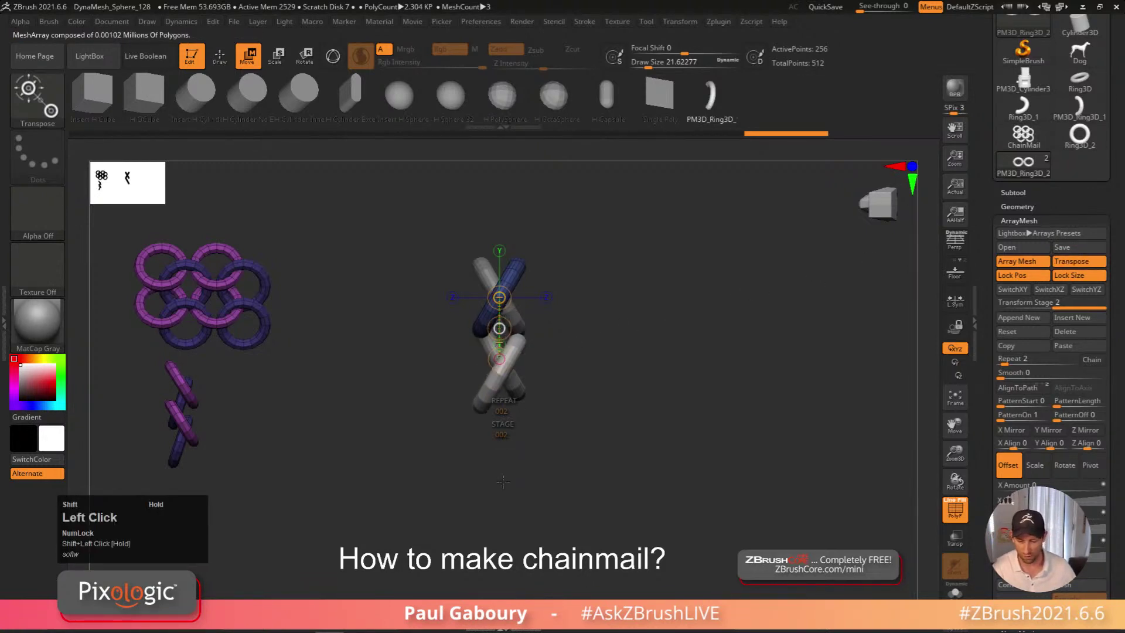
# Adjust the blue array's downward offset to a Y Amount of about -3.77 and hide the polyframe
pyautogui.moveTo(678, 452); pyautogui.dragTo(618, 476, button='right')
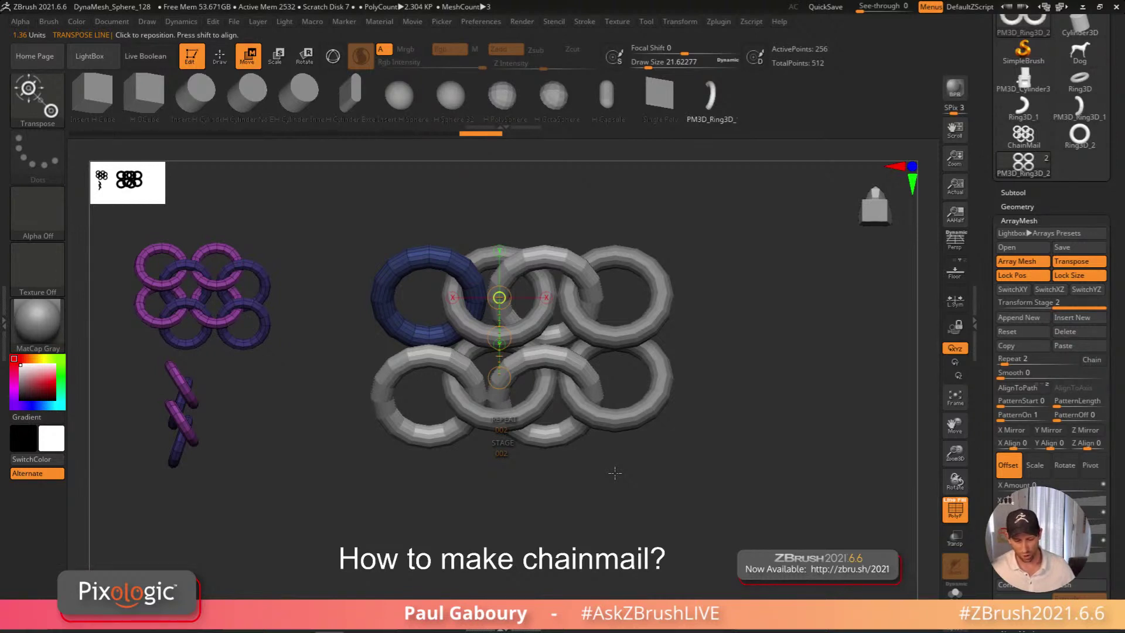
pyautogui.keyDown('shift'); pyautogui.moveTo(499, 377); pyautogui.dragTo(508, 358); pyautogui.keyUp('shift')
pyautogui.moveTo(507, 359)
pyautogui.keyDown('ctrl'); pyautogui.mouseDown(button='right')
pyautogui.moveTo(680, 472)
pyautogui.moveTo(579, 475)
pyautogui.mouseUp(button='right'); pyautogui.keyUp('ctrl')
pyautogui.press('q')
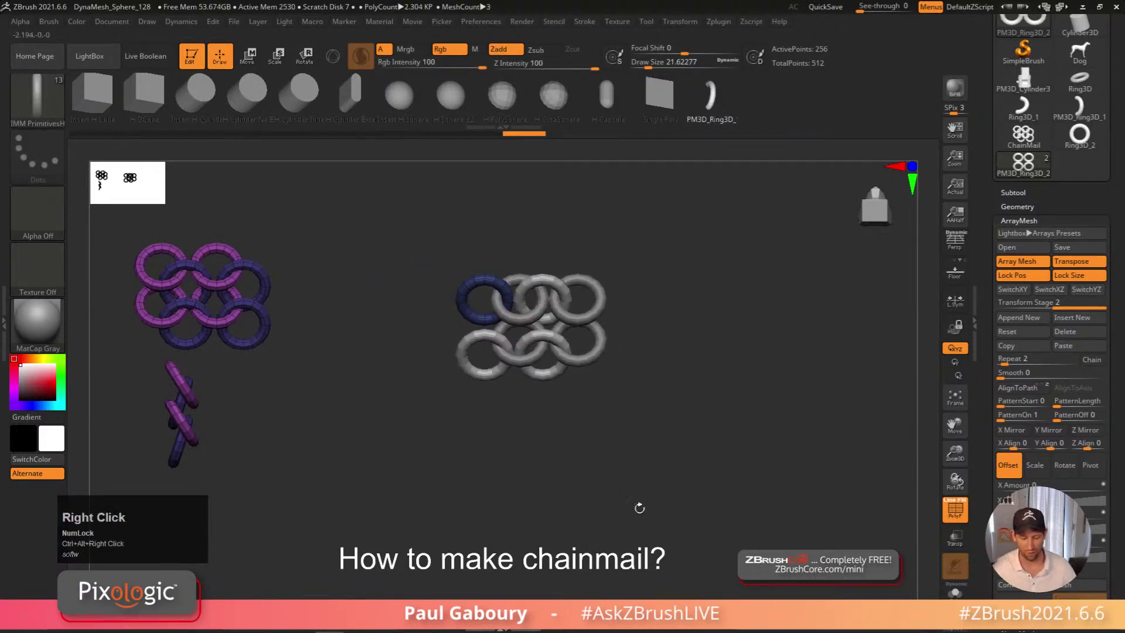
pyautogui.hotkey('shift', 'f')
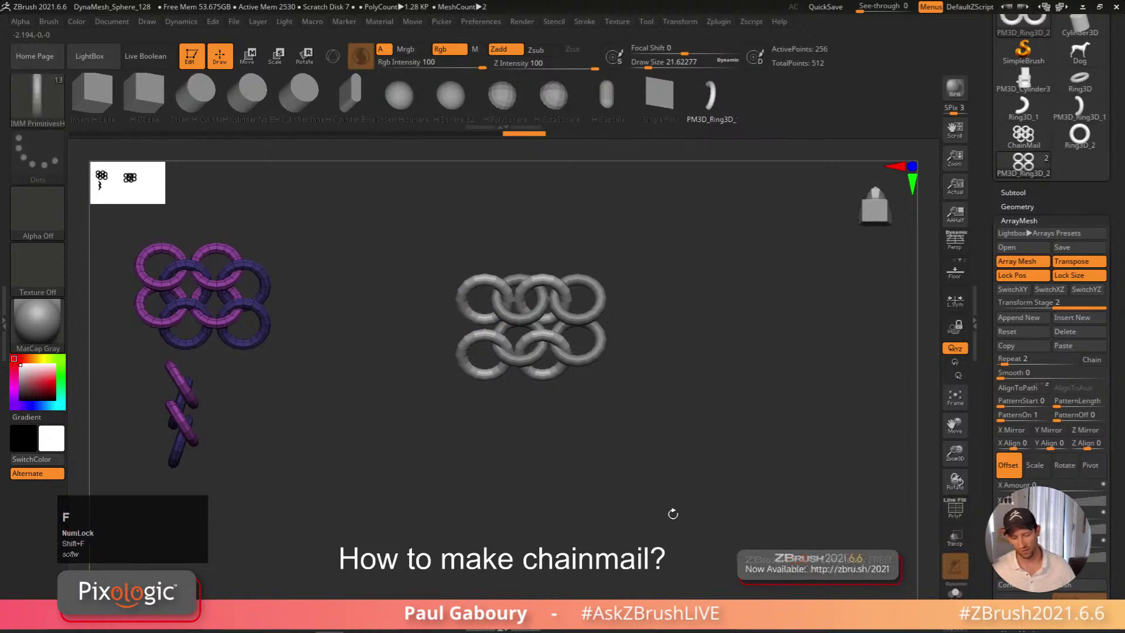
pyautogui.press('w')
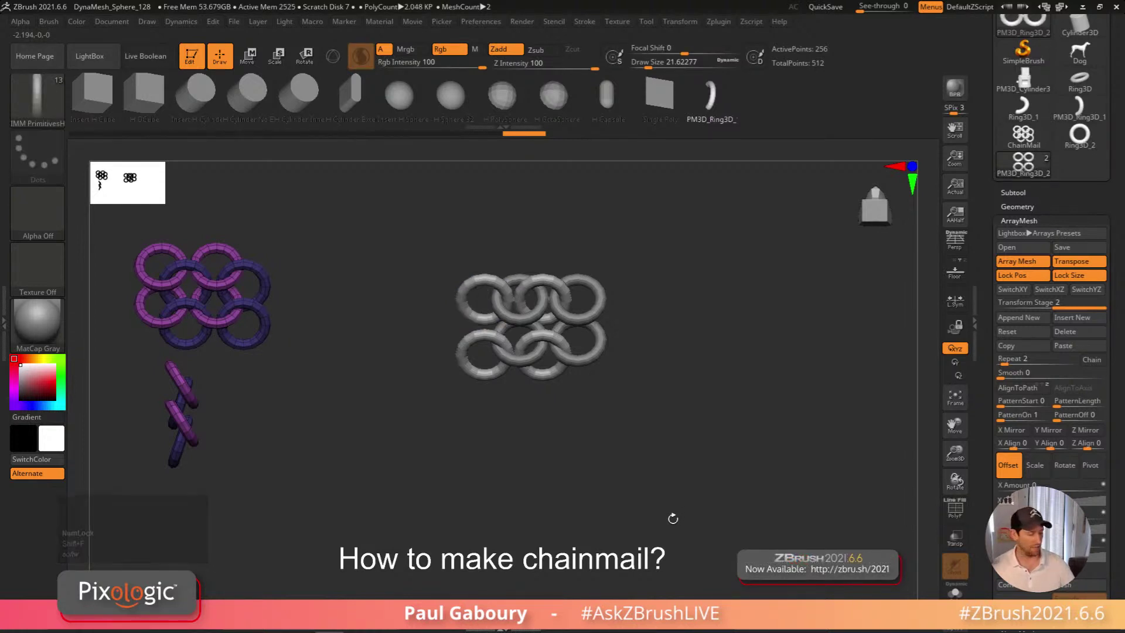
pyautogui.keyDown('alt'); pyautogui.moveTo(632, 457); pyautogui.dragTo(703, 492, button='right'); pyautogui.keyUp('alt')
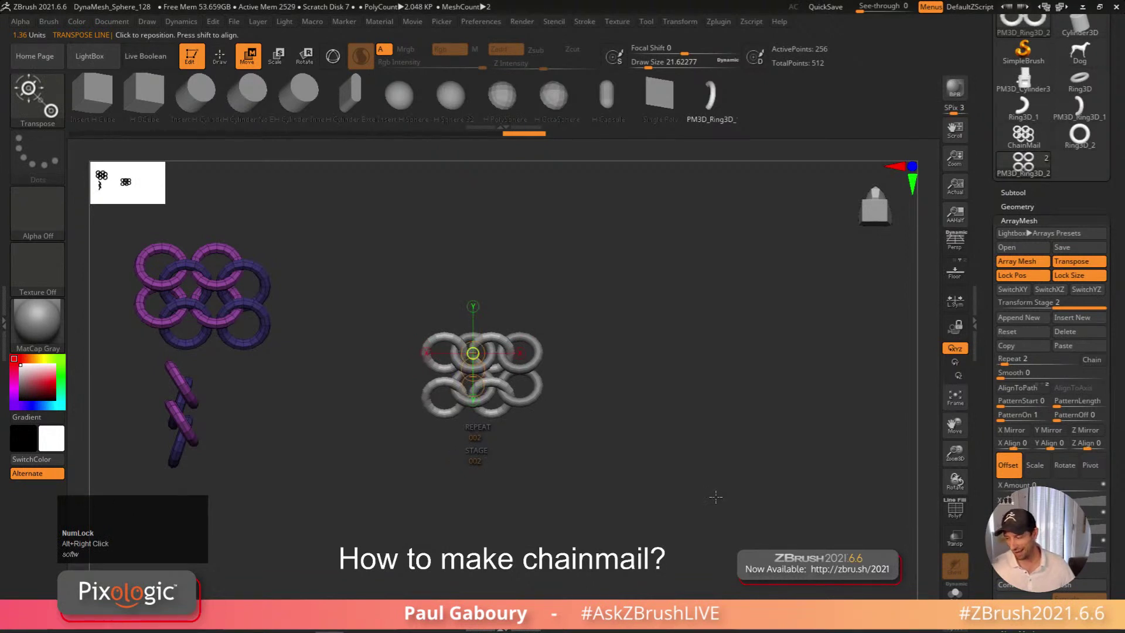
# Turn the blue ring's array into real geometry with Make Mesh and select the purple ring subtool
pyautogui.moveTo(1077, 586); pyautogui.dragTo(1077, 480)
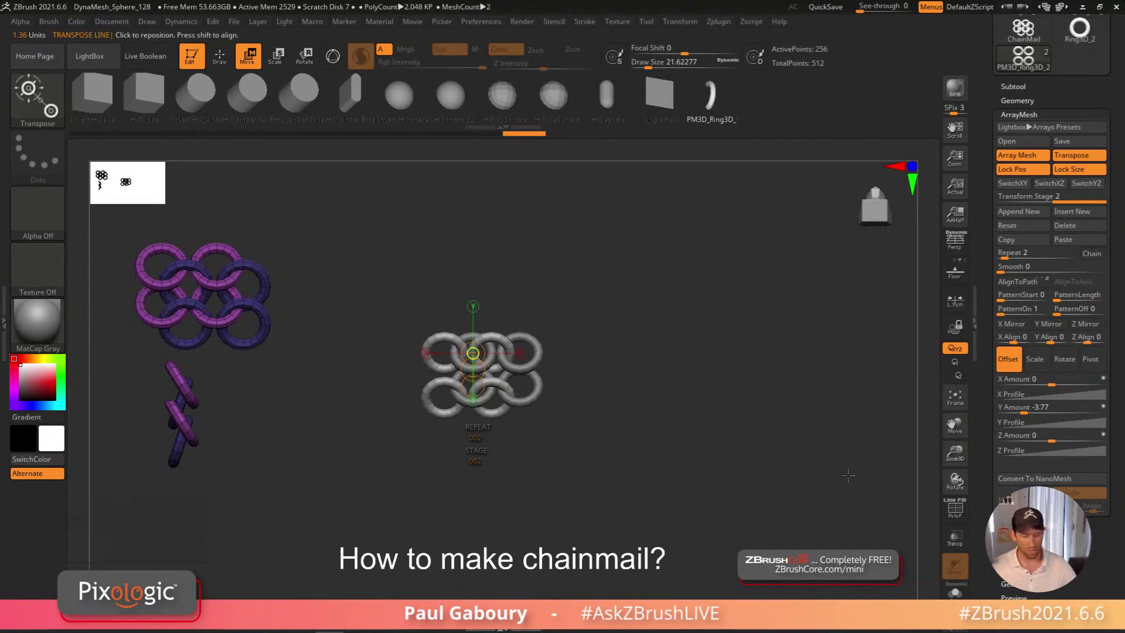
pyautogui.click(1003, 197)
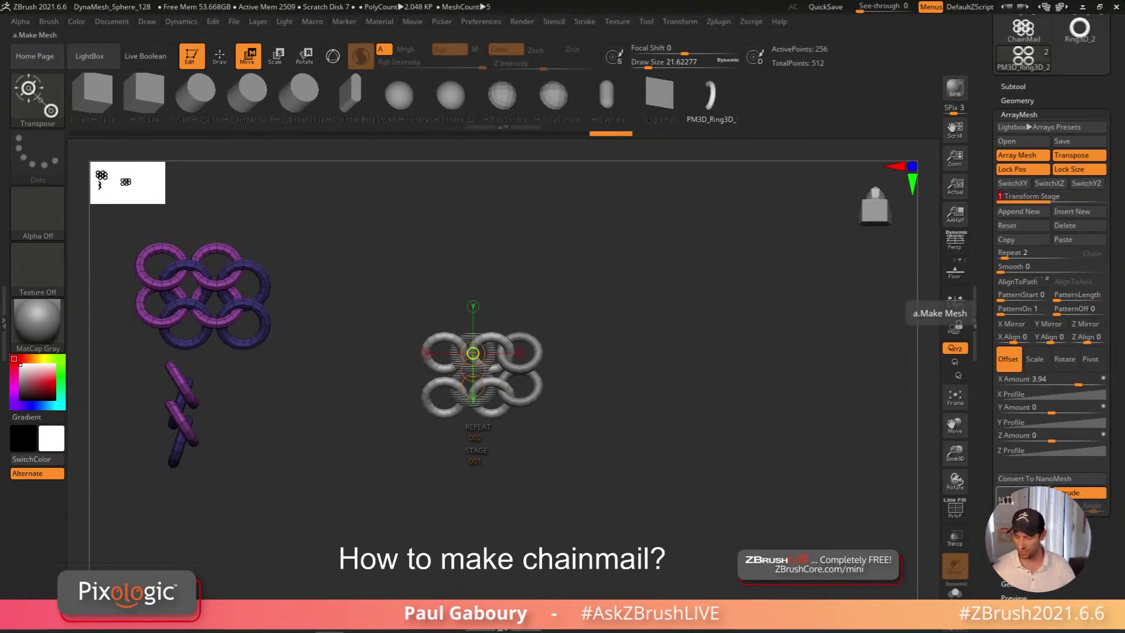
pyautogui.click(955, 326)
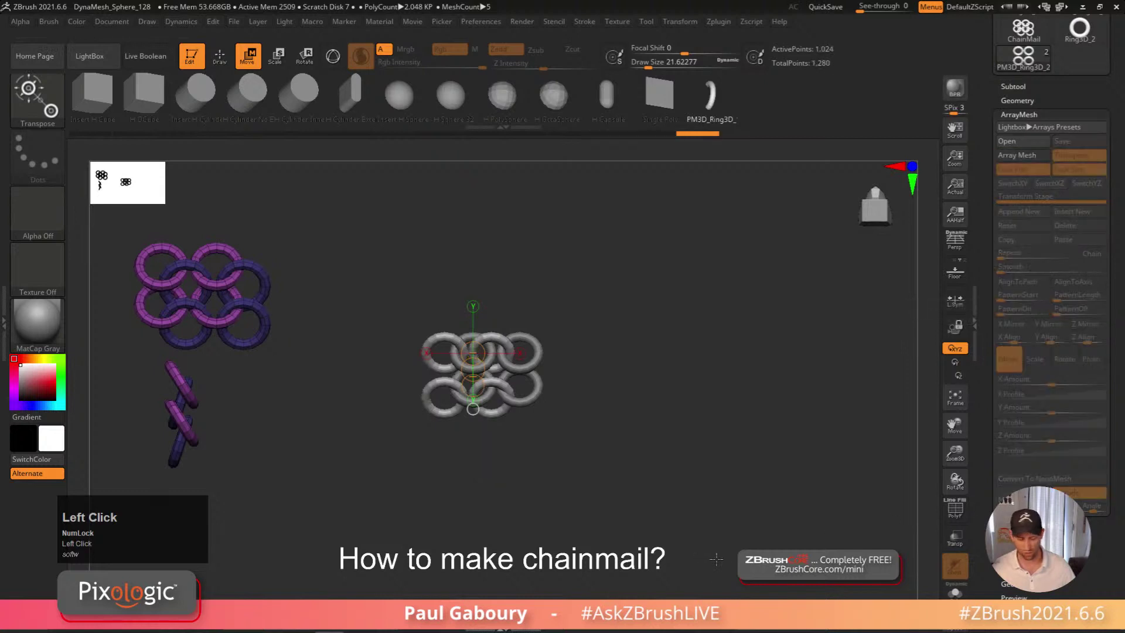
pyautogui.hotkey('ctrl', 'z')
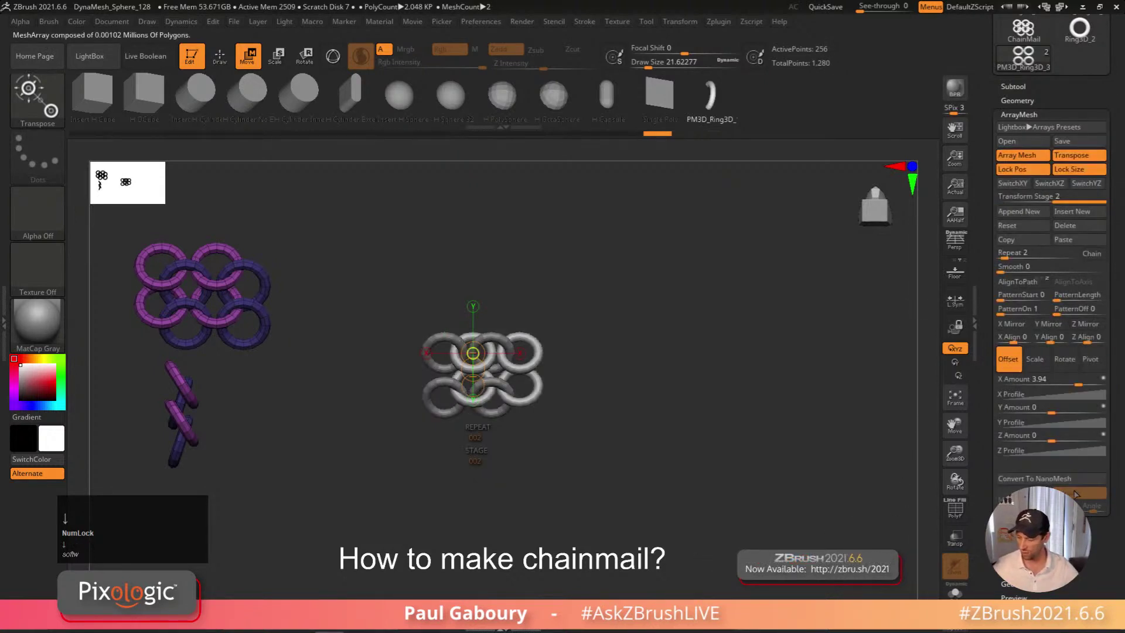
pyautogui.click(1024, 198)
pyautogui.click(1024, 500)
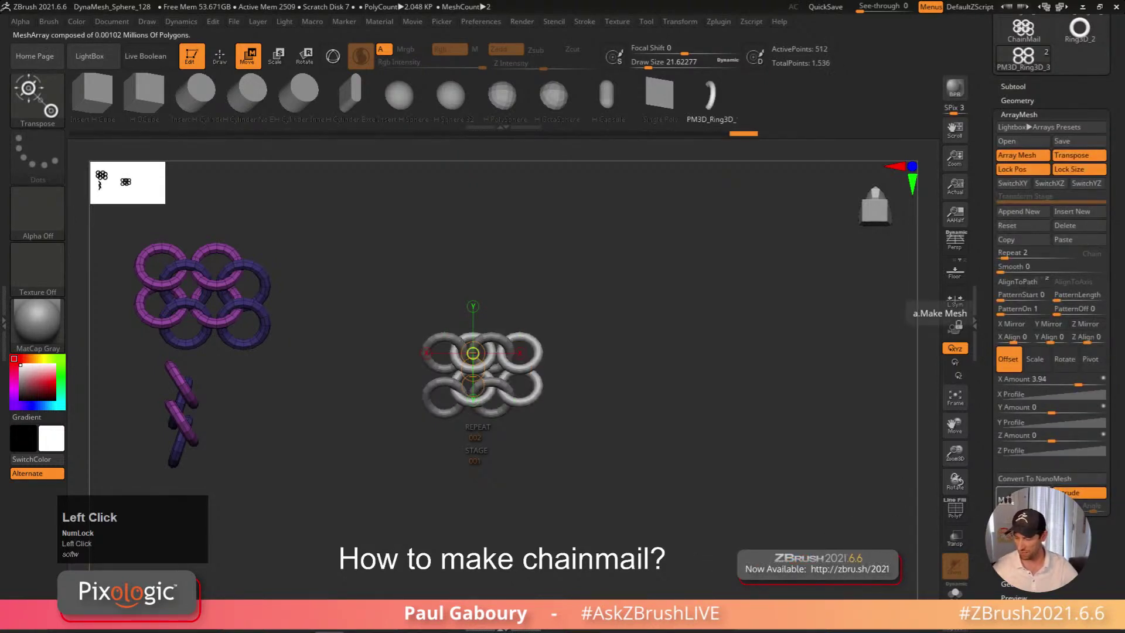
pyautogui.hotkey('ctrl', 'z')
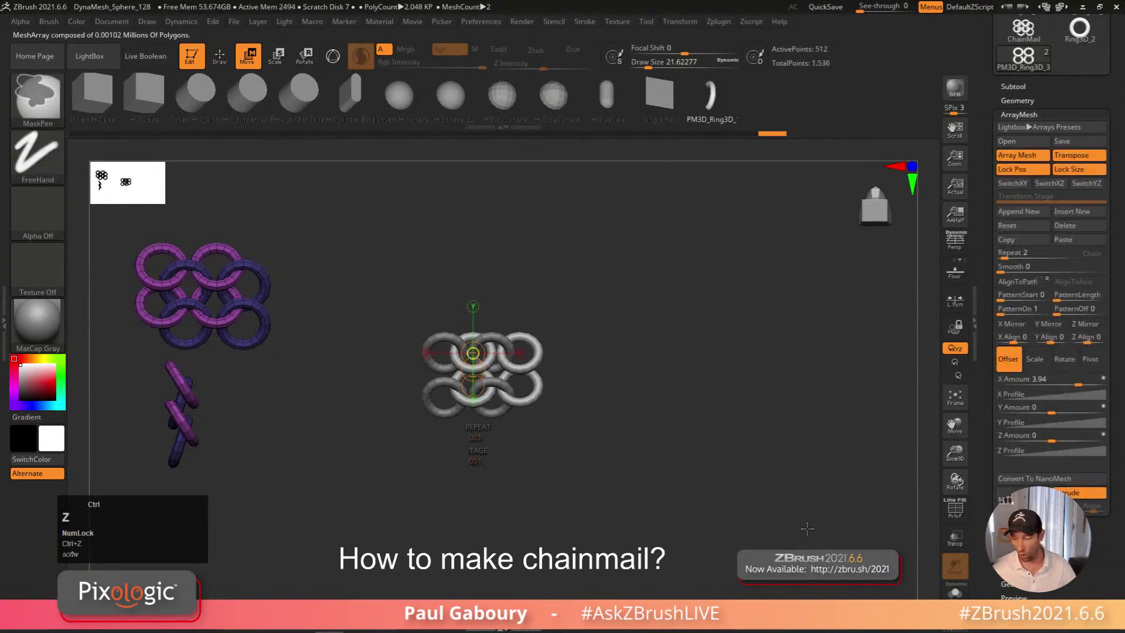
pyautogui.hotkey('ctrl', 'z')
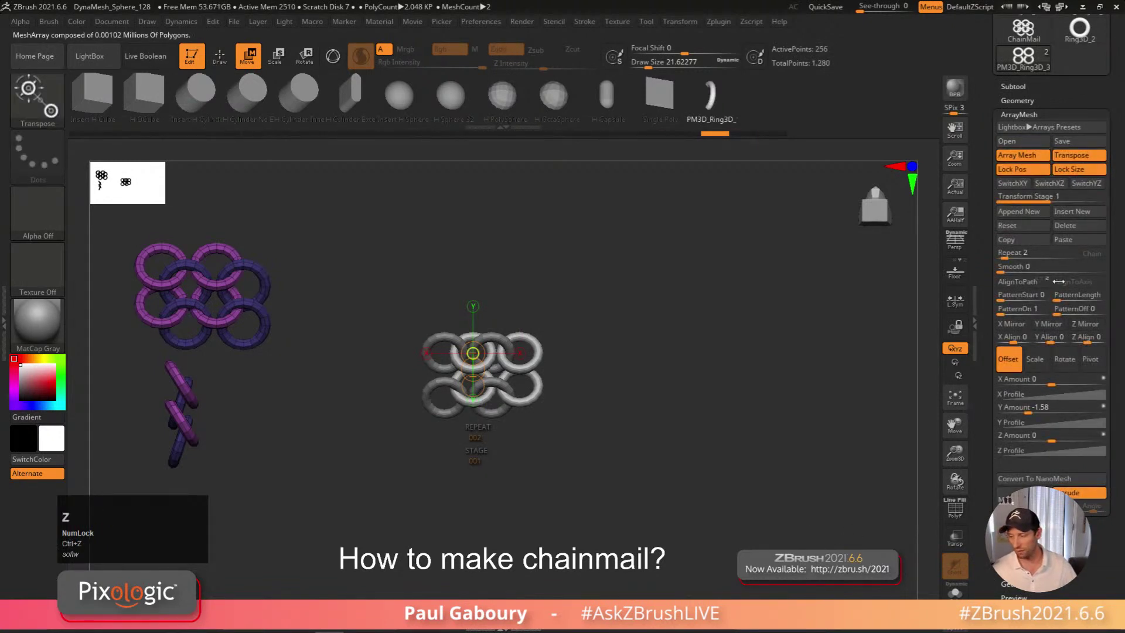
# Turn the purple ring's whole array into real geometry with Convert BPR To Geo
pyautogui.click(1019, 100)
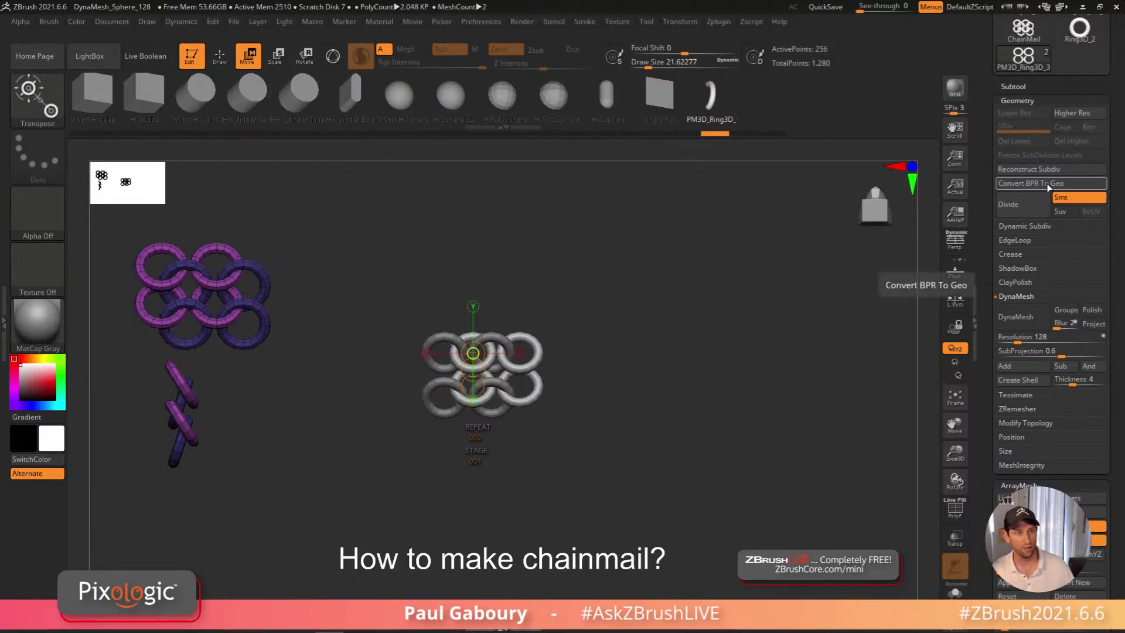
pyautogui.click(1046, 184)
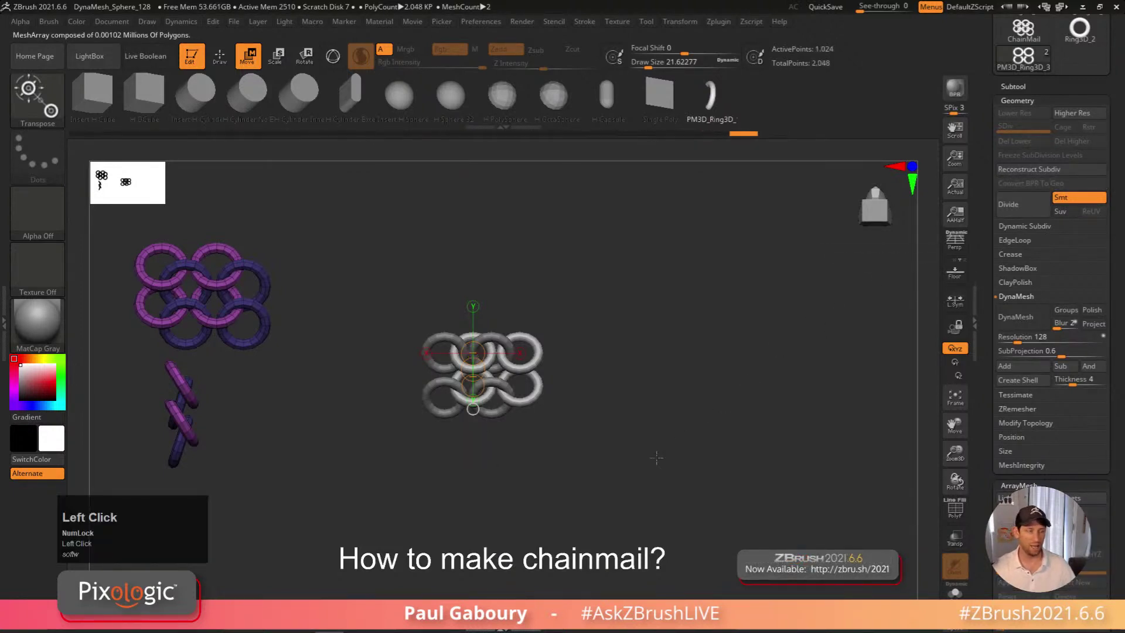
pyautogui.moveTo(1110, 505); pyautogui.dragTo(1107, 419)
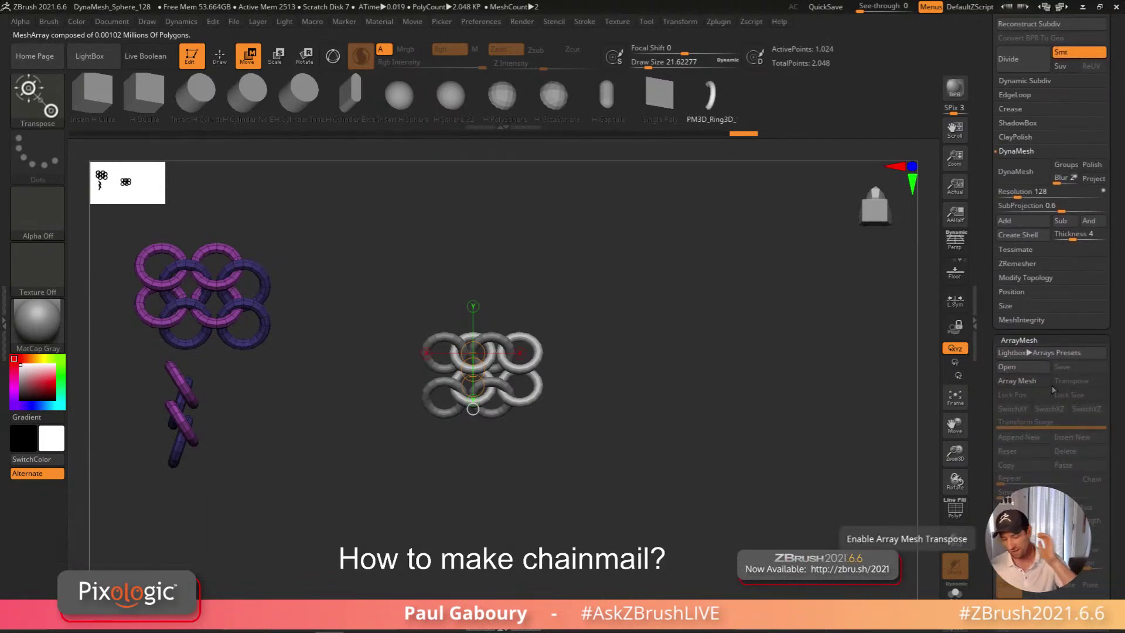
# Merge the purple ring subtool into the blue ring subtool to make one chainmail patch
pyautogui.press('q')
pyautogui.moveTo(1108, 263); pyautogui.dragTo(1108, 443)
pyautogui.click(1013, 277)
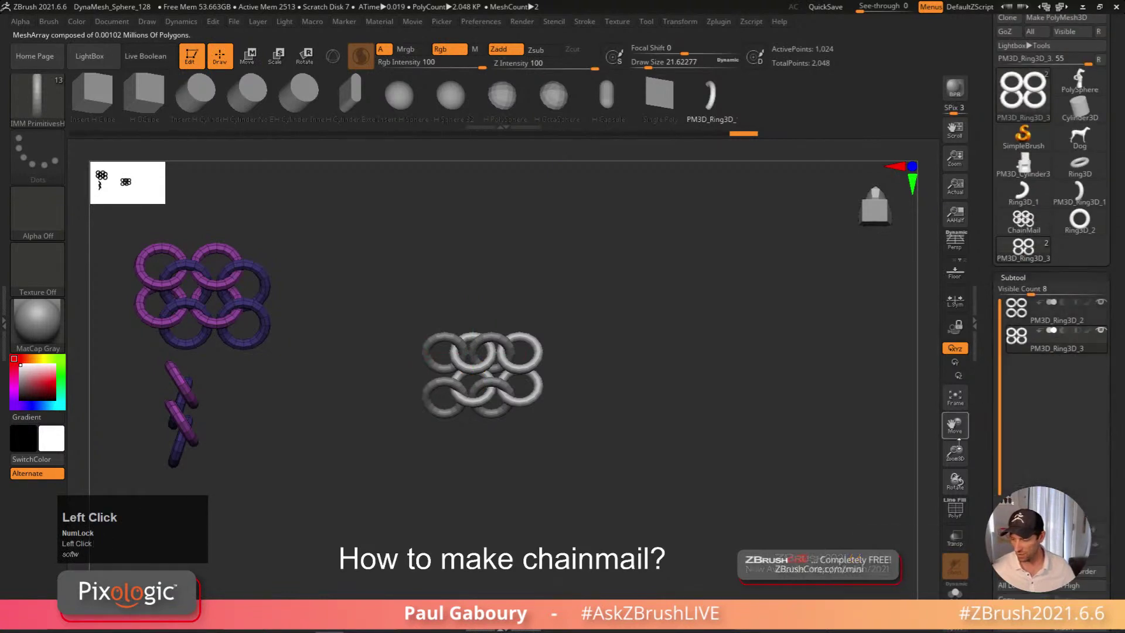
pyautogui.click(1019, 314)
pyautogui.moveTo(1111, 499)
pyautogui.mouseDown()
pyautogui.moveTo(1111, 382)
pyautogui.moveTo(1113, 481)
pyautogui.mouseUp()
pyautogui.click(1022, 515)
pyautogui.click(911, 541)
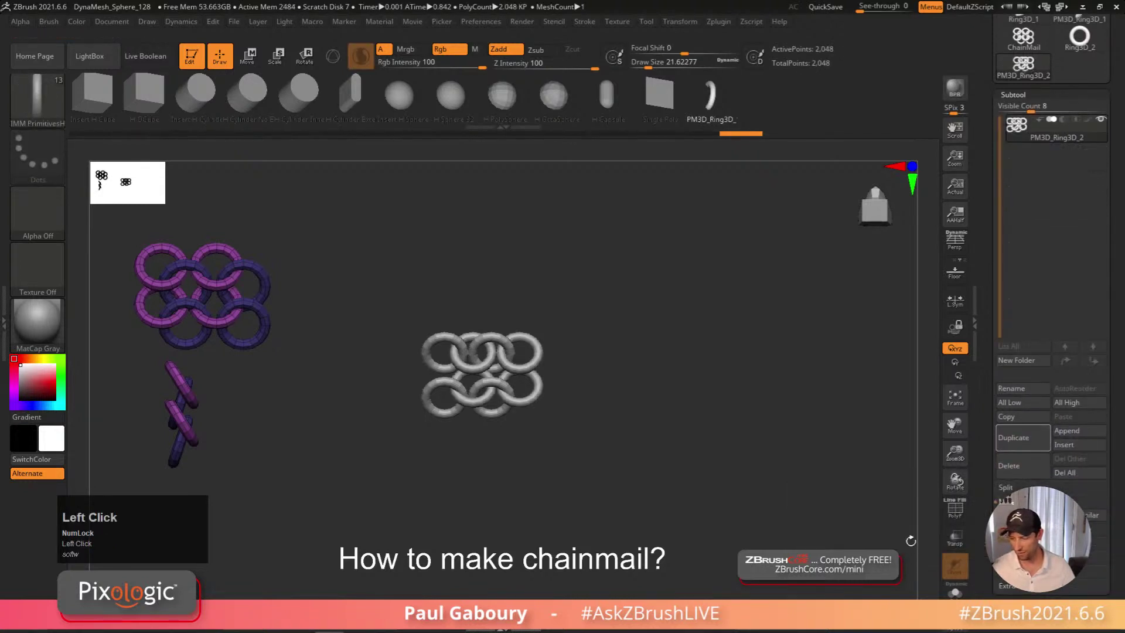
# Copy the merged chainmail patch sideways along X with the gizmo to form a row of four interlocked patches
pyautogui.press('w')
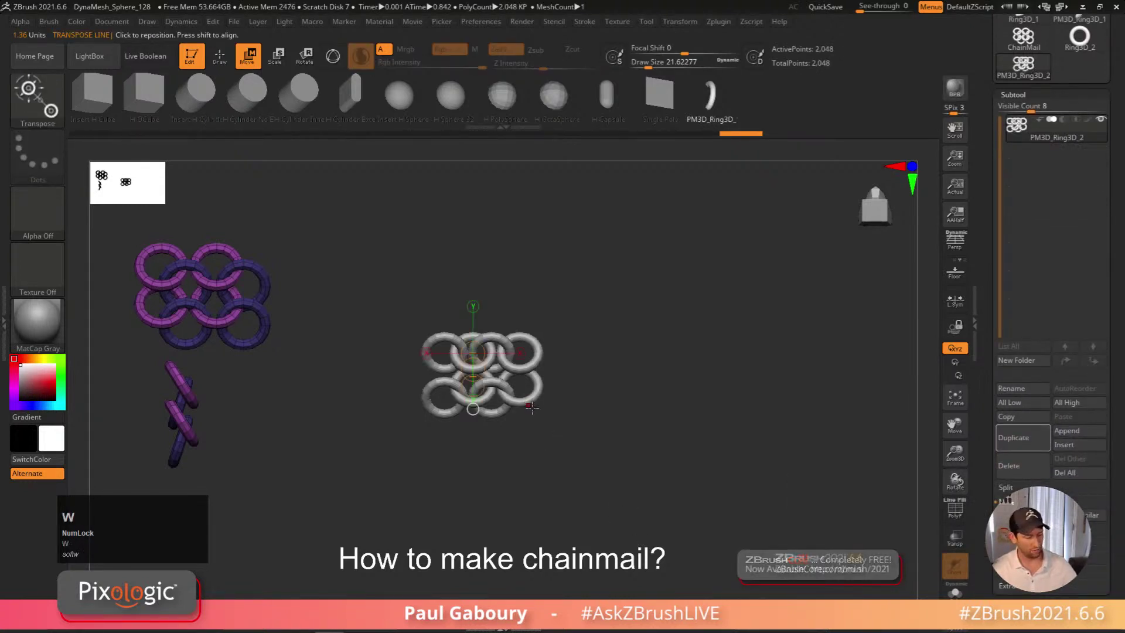
pyautogui.press('y')
pyautogui.keyDown('alt'); pyautogui.click(390, 350); pyautogui.keyUp('alt')
pyautogui.keyDown('ctrl'); pyautogui.moveTo(390, 349); pyautogui.dragTo(720, 358); pyautogui.keyUp('ctrl')
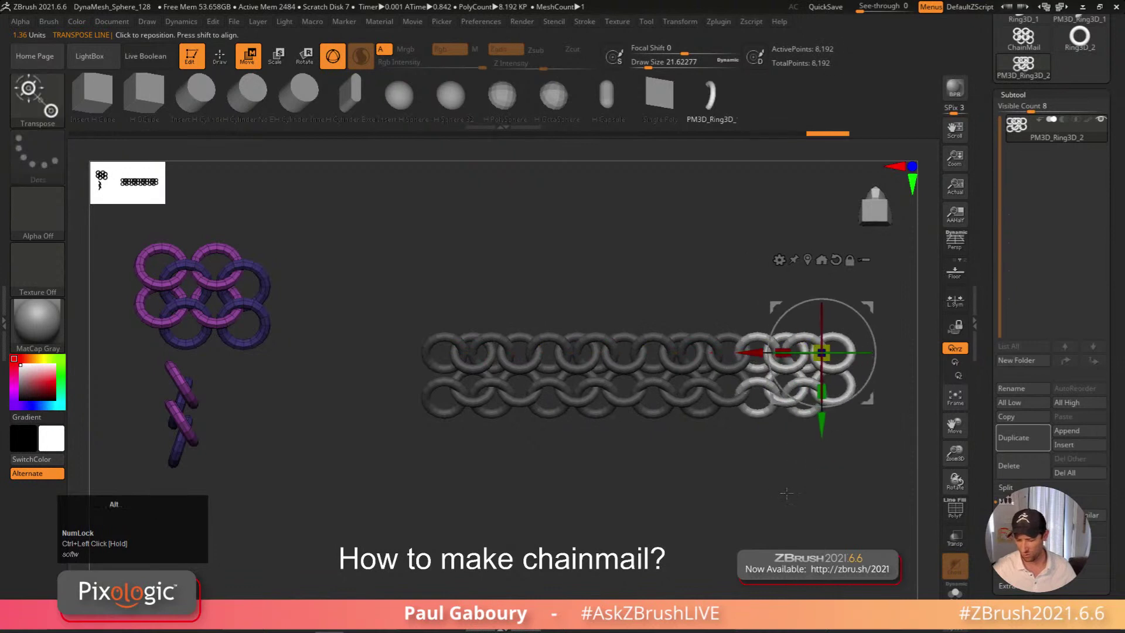
# Clear the mask and undo the sideways copies of the chainmail patch until a single patch remains
pyautogui.keyDown('ctrl'); pyautogui.moveTo(723, 405); pyautogui.dragTo(756, 215); pyautogui.keyUp('ctrl')
pyautogui.keyDown('alt'); pyautogui.moveTo(762, 293); pyautogui.dragTo(789, 443, button='right'); pyautogui.keyUp('alt')
pyautogui.hotkey('ctrl', 'z')
pyautogui.hotkey('ctrl', 'z')
pyautogui.hotkey('ctrl', 'z')
pyautogui.hotkey('ctrl', 'z')
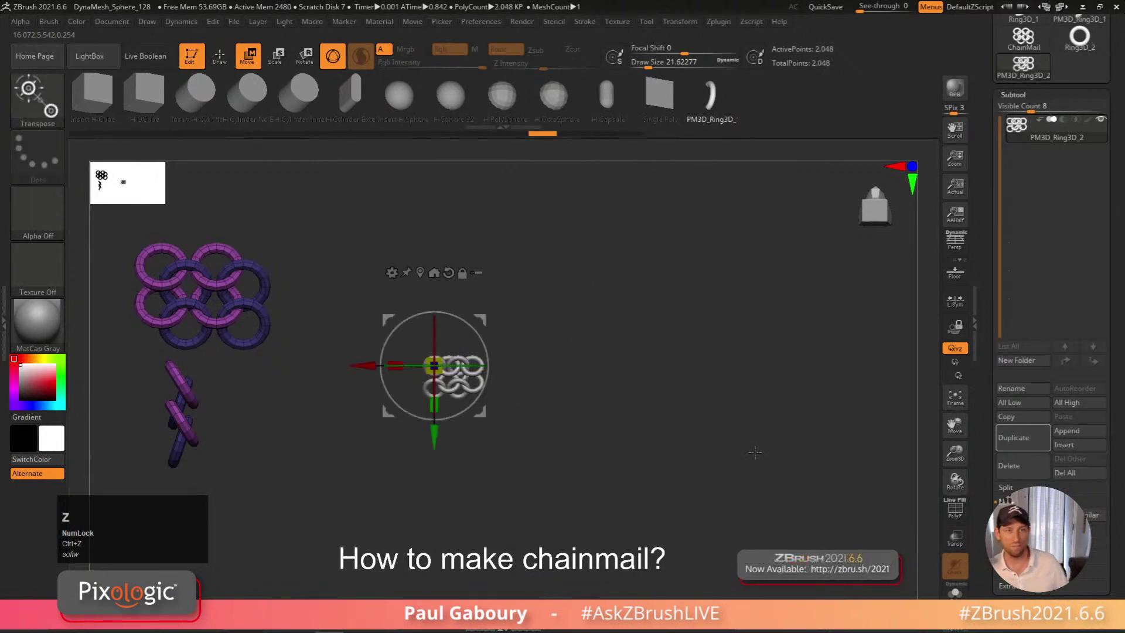
# Switch to the ChainMail tool and create a new InsertMesh brush from its mesh
pyautogui.moveTo(1122, 353); pyautogui.dragTo(1119, 422)
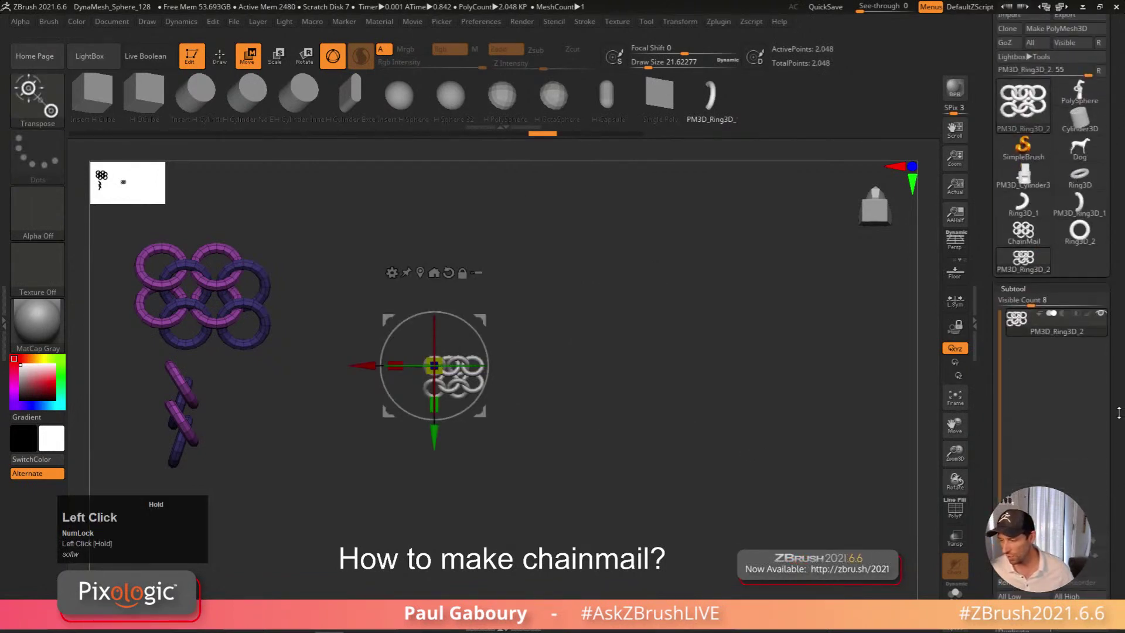
pyautogui.click(1027, 235)
pyautogui.keyDown('alt'); pyautogui.moveTo(670, 464); pyautogui.dragTo(788, 470, button='right'); pyautogui.keyUp('alt')
pyautogui.moveTo(575, 386)
pyautogui.keyDown('ctrl'); pyautogui.mouseDown(button='right')
pyautogui.moveTo(703, 540)
pyautogui.moveTo(650, 483)
pyautogui.moveTo(697, 446)
pyautogui.mouseUp(button='right'); pyautogui.keyUp('ctrl')
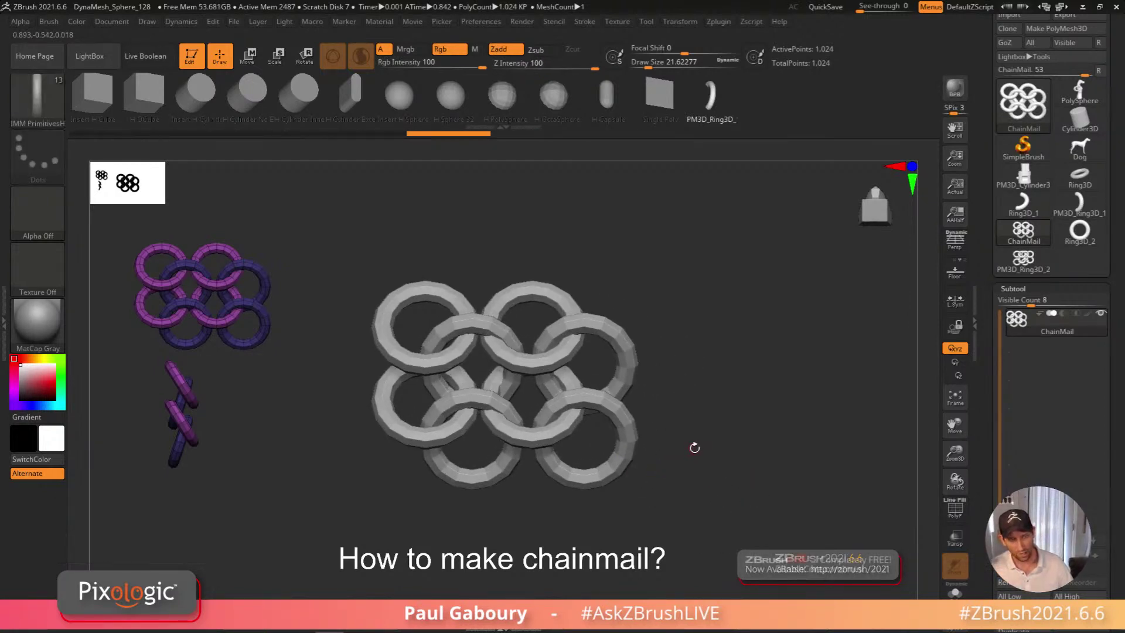
pyautogui.press('b')
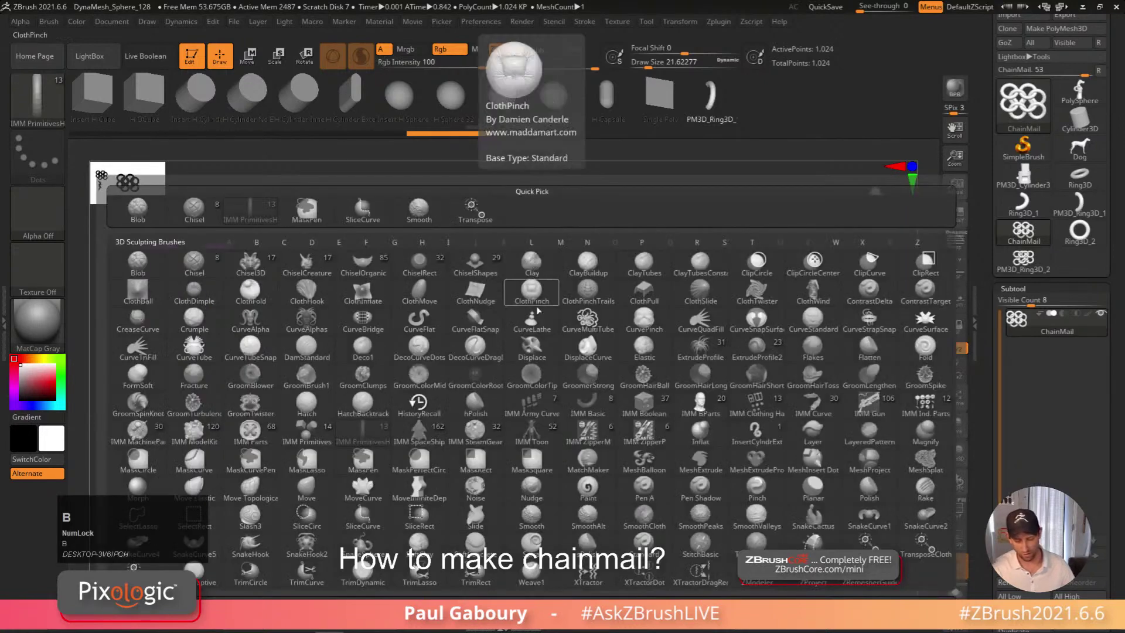
pyautogui.click(530, 176)
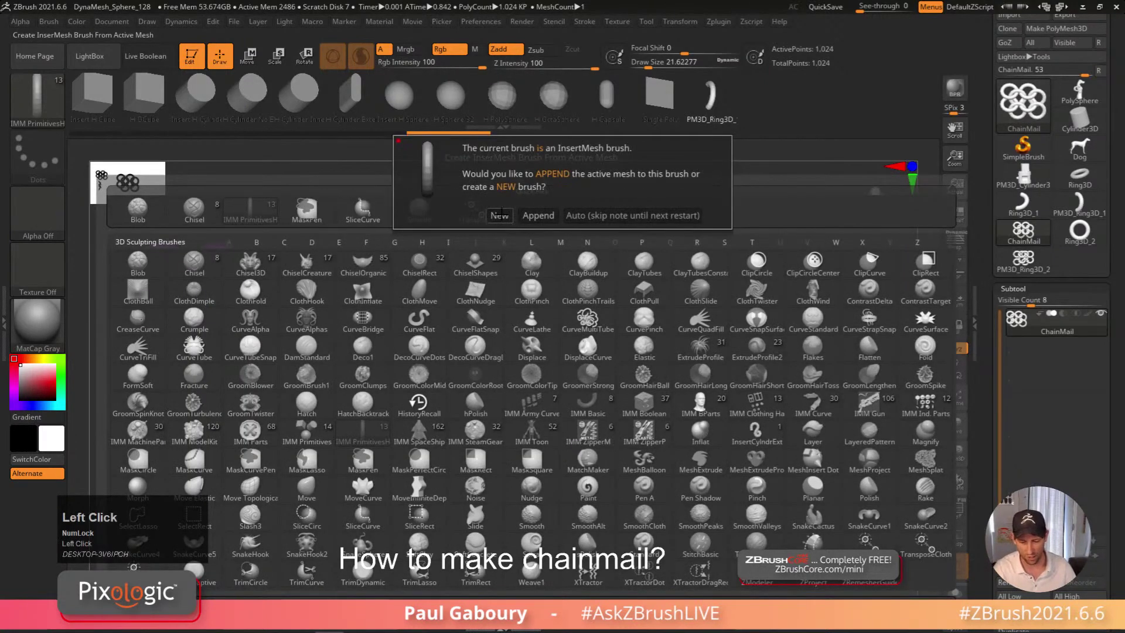
pyautogui.click(500, 215)
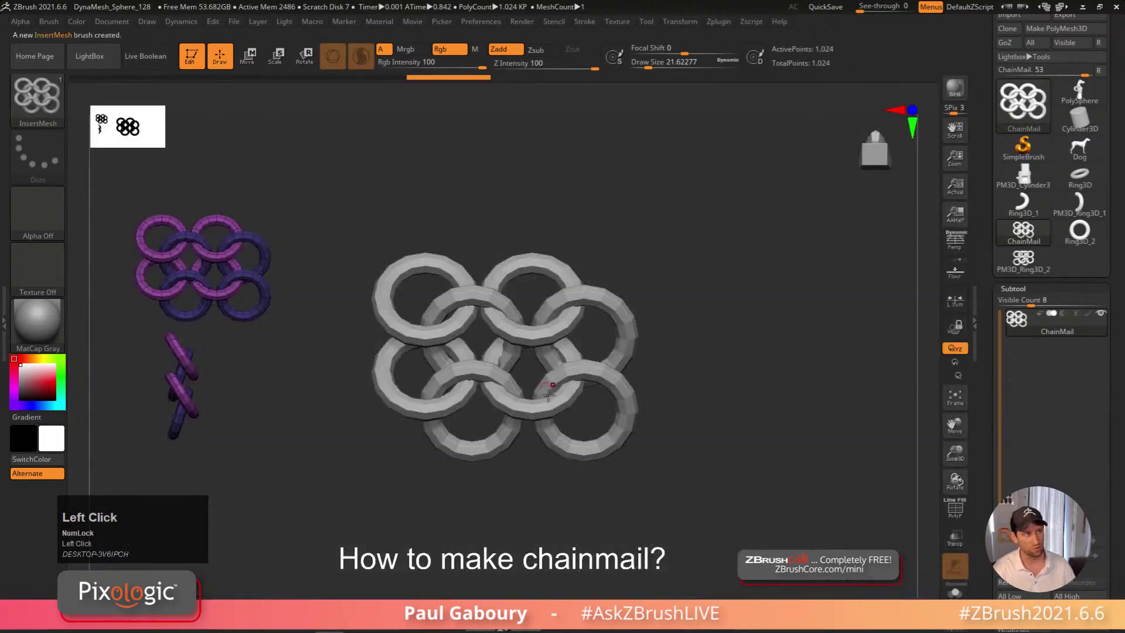
# Try the new chainmail InsertMesh brush by inserting two patches onto the ChainMail mesh, and undo both
pyautogui.moveTo(614, 380); pyautogui.dragTo(612, 480)
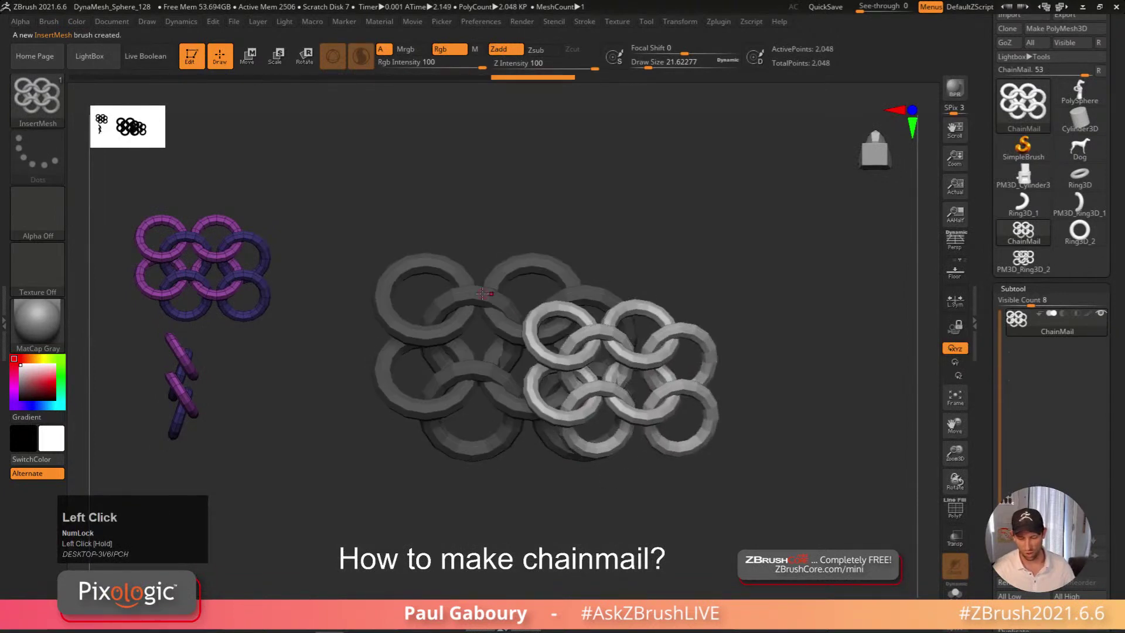
pyautogui.moveTo(485, 298); pyautogui.dragTo(512, 526)
pyautogui.hotkey('ctrl', 'z')
pyautogui.hotkey('ctrl', 'z')
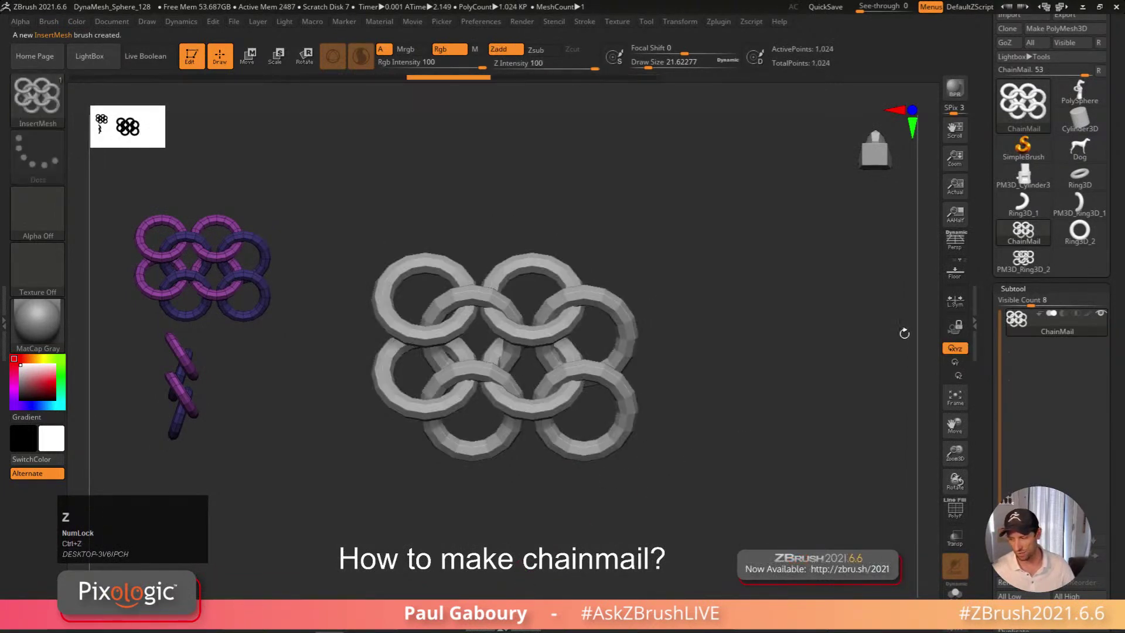
# Switch to the Cylinder3D tool with PolyFrame shown and create a NanoMesh brush from the chainmail InsertMesh brush
pyautogui.click(1078, 118)
pyautogui.hotkey('shift', 'f')
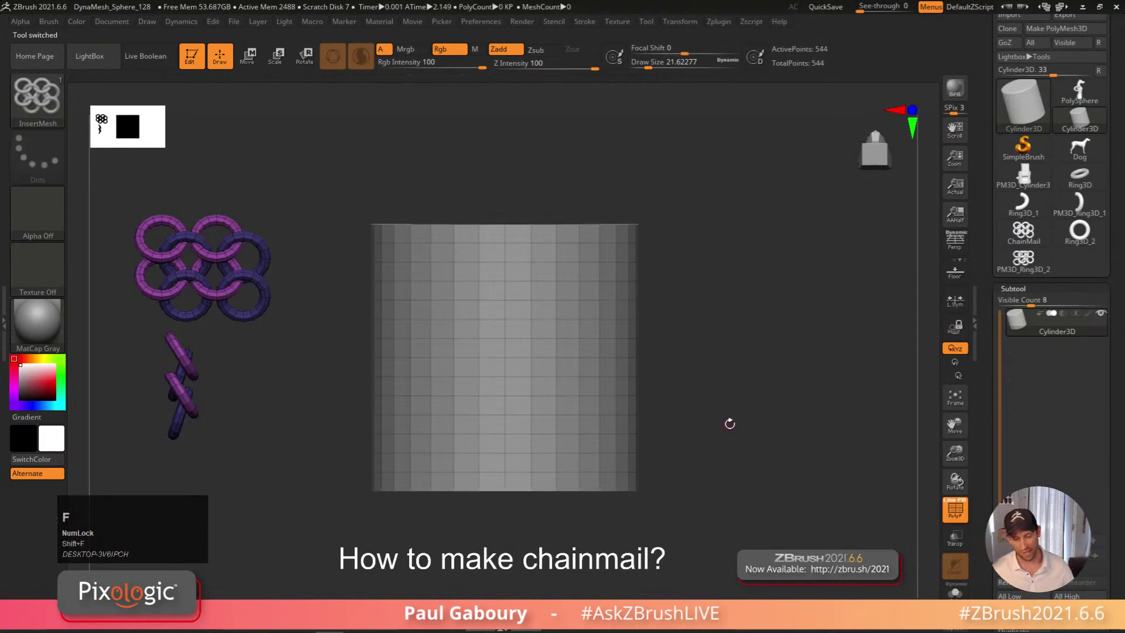
pyautogui.click(49, 22)
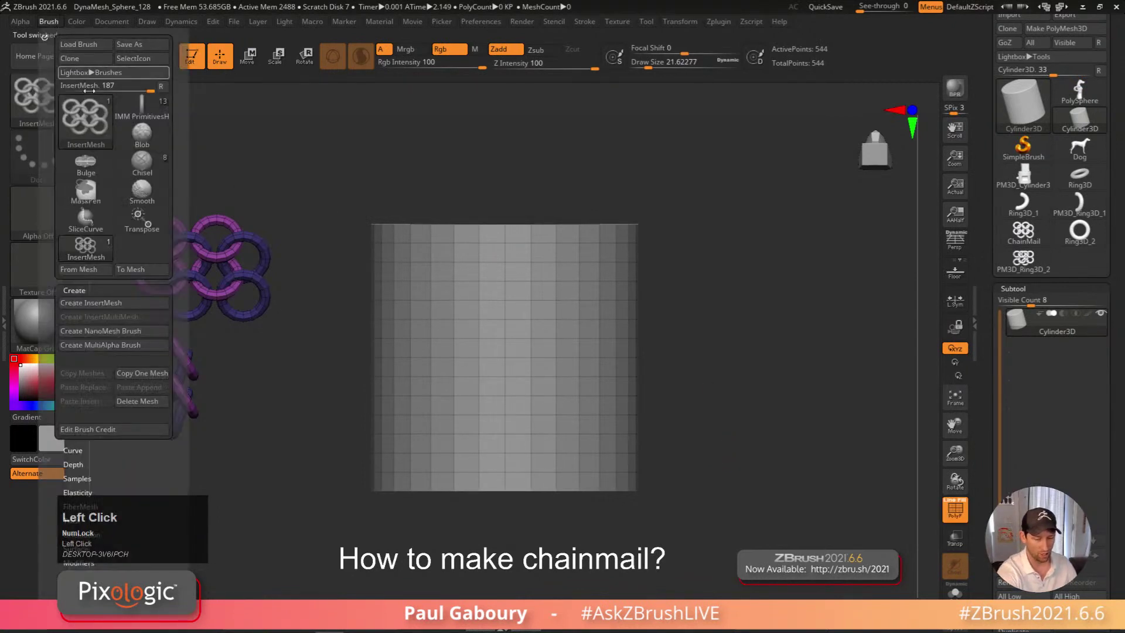
pyautogui.click(124, 331)
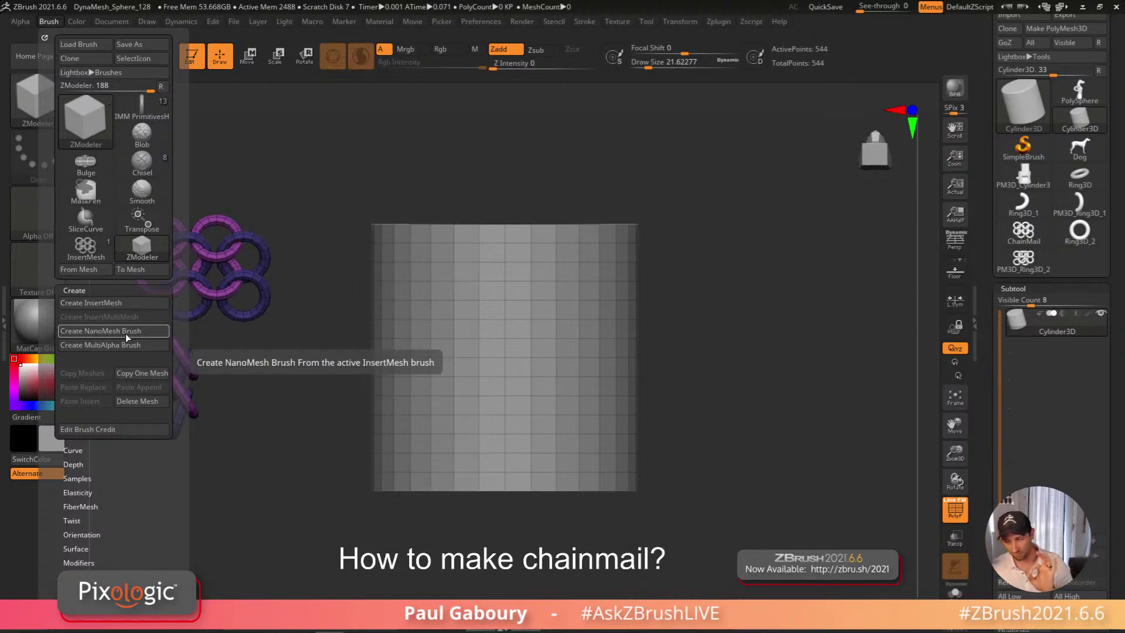
pyautogui.click(125, 331)
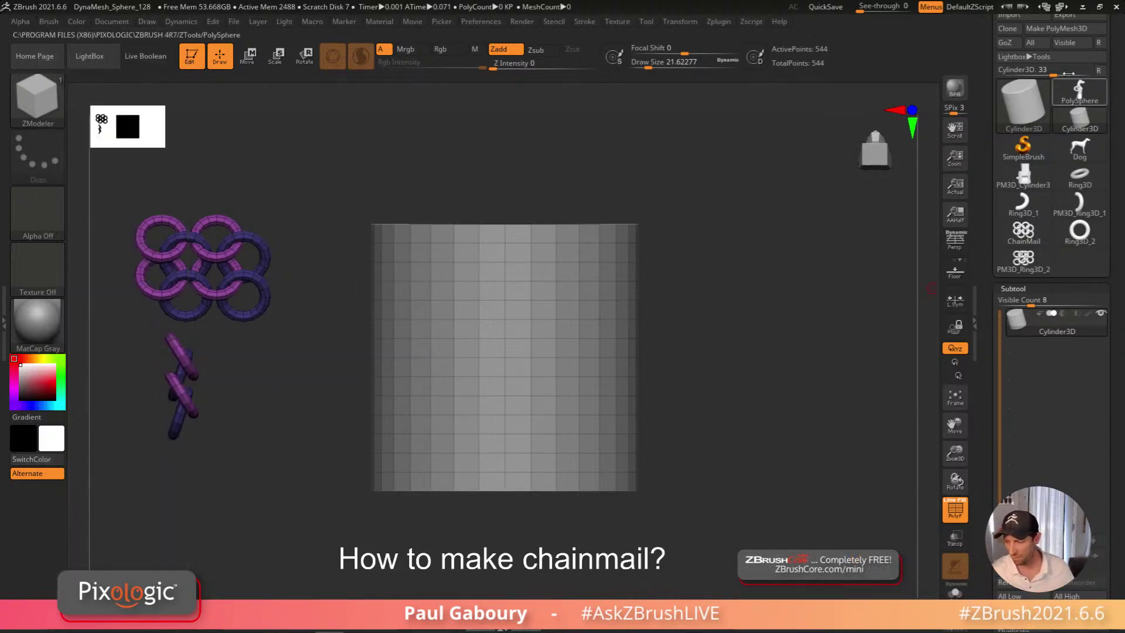
# Convert the cylinder to a PolyMesh3D and separate its caps and side into polygroups with Groups By Normals
pyautogui.click(1074, 30)
pyautogui.moveTo(651, 396); pyautogui.dragTo(552, 381, button='right')
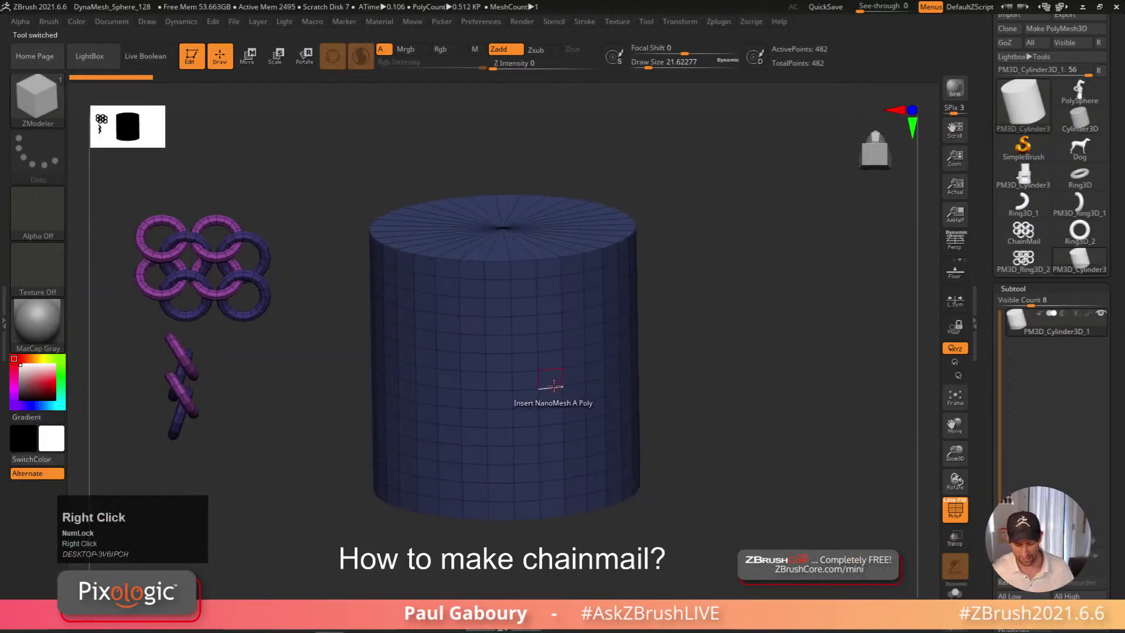
pyautogui.click(1024, 287)
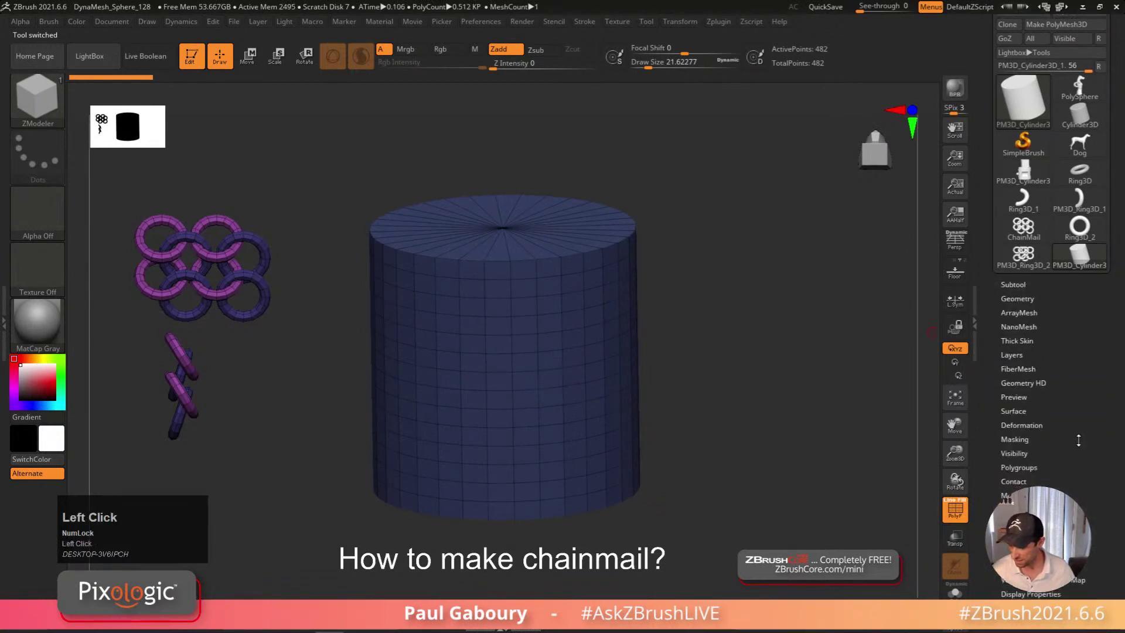
pyautogui.click(1019, 472)
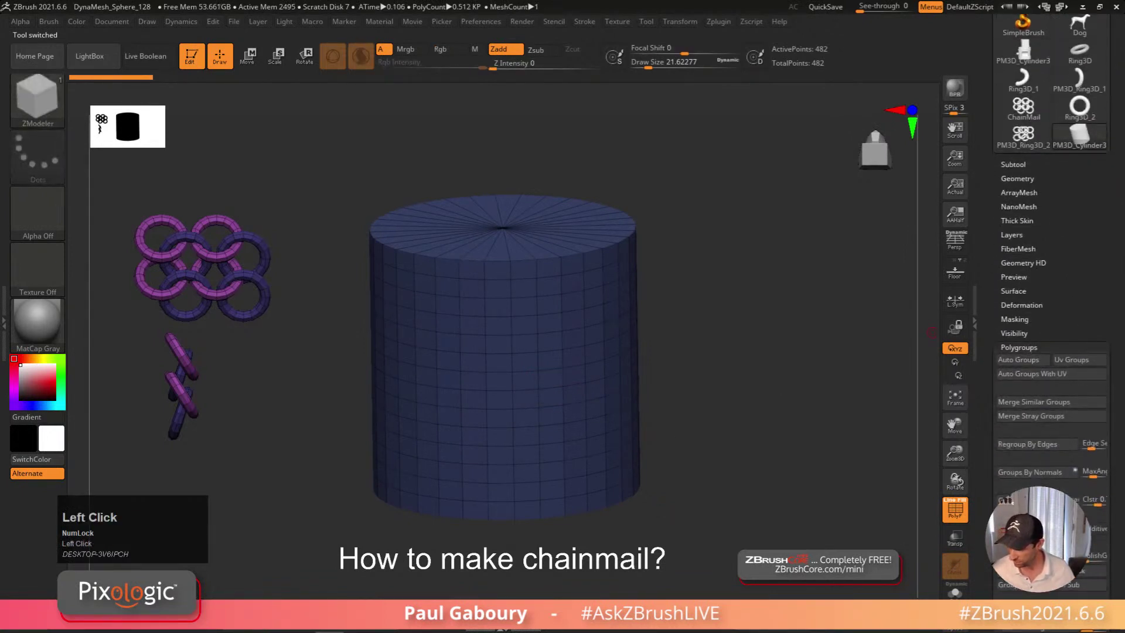
pyautogui.click(1018, 360)
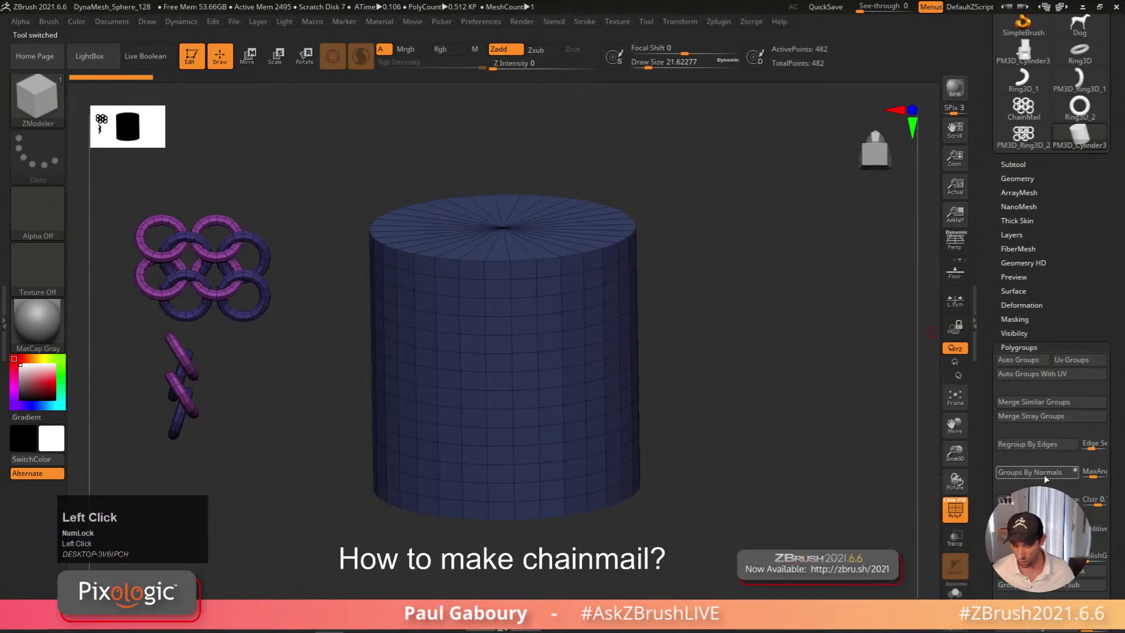
pyautogui.moveTo(709, 522); pyautogui.dragTo(603, 352, button='right')
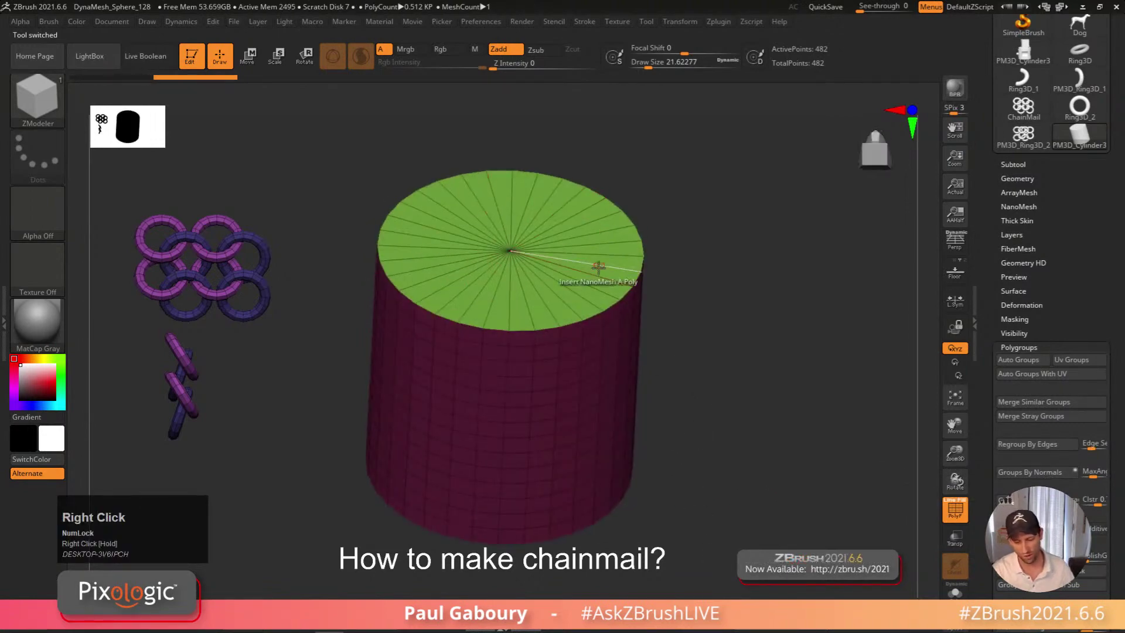
pyautogui.moveTo(673, 491); pyautogui.dragTo(488, 498, button='right')
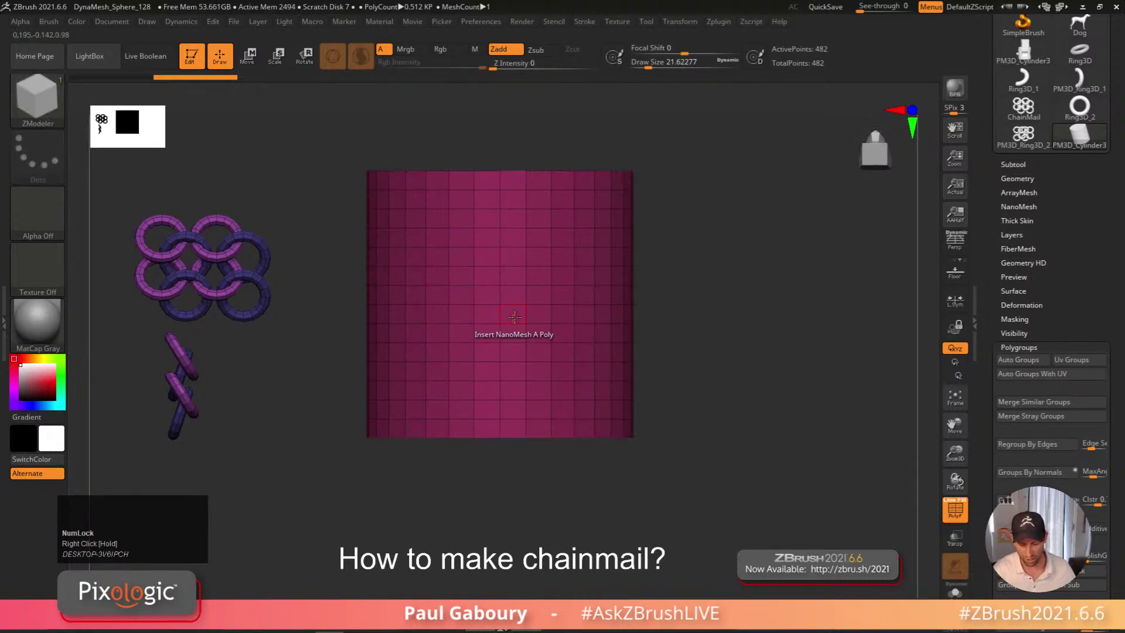
# Insert the chainmail NanoMesh over the cylinder's whole side using ZModeler with the Polygroup All target, and hide the PolyFrame
pyautogui.press('space')
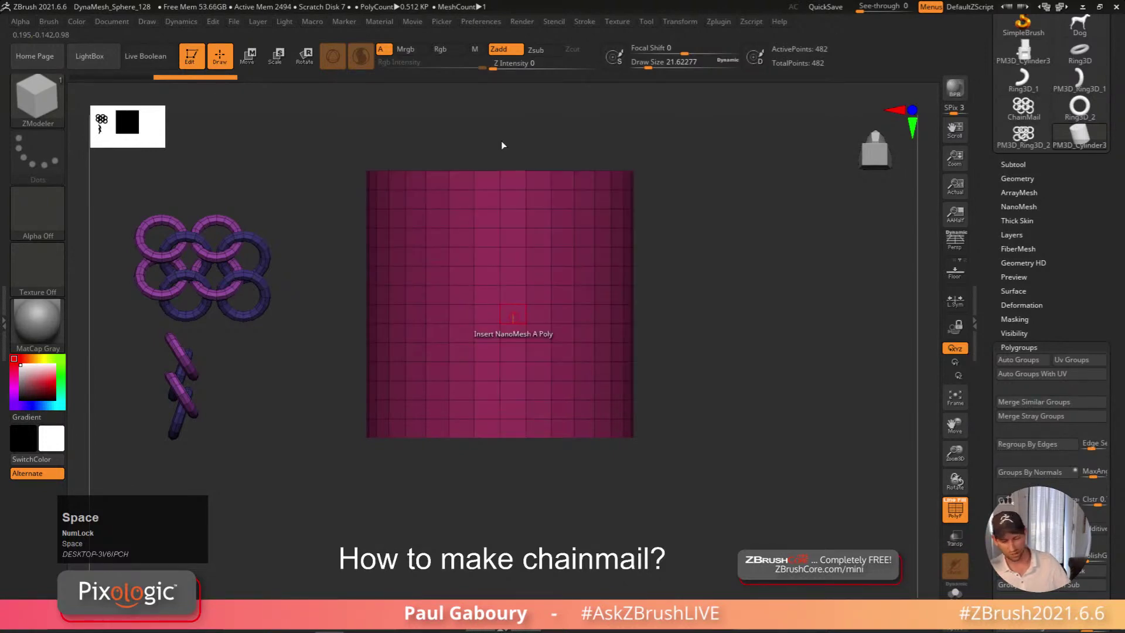
pyautogui.press('b')
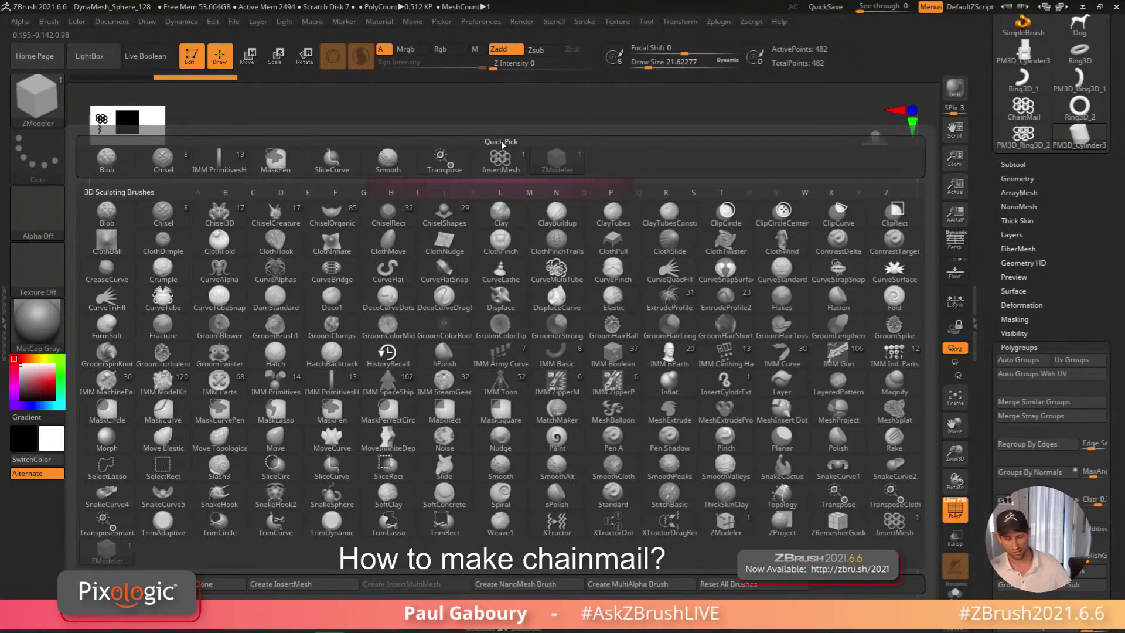
pyautogui.press('b')
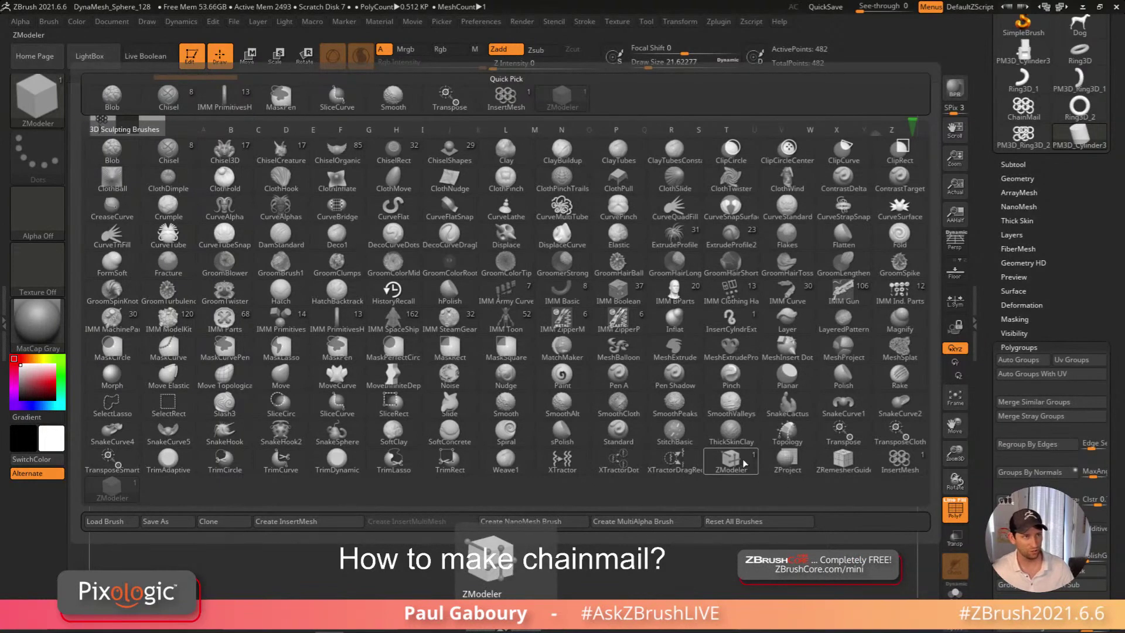
pyautogui.click(119, 493)
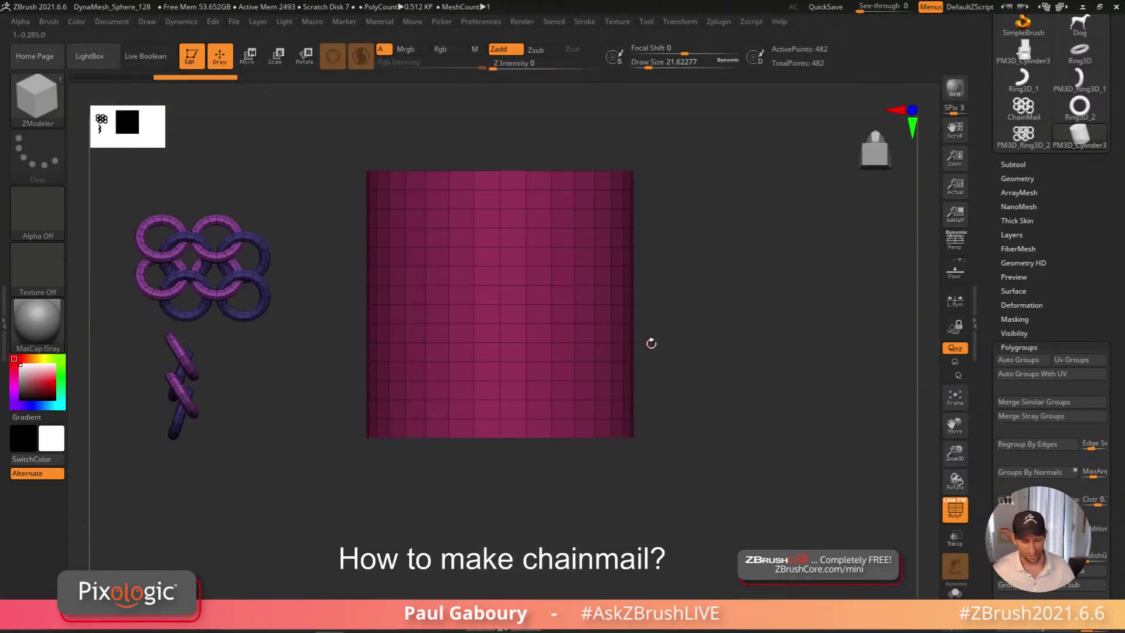
pyautogui.moveTo(650, 344); pyautogui.dragTo(568, 321, button='right')
pyautogui.press('space')
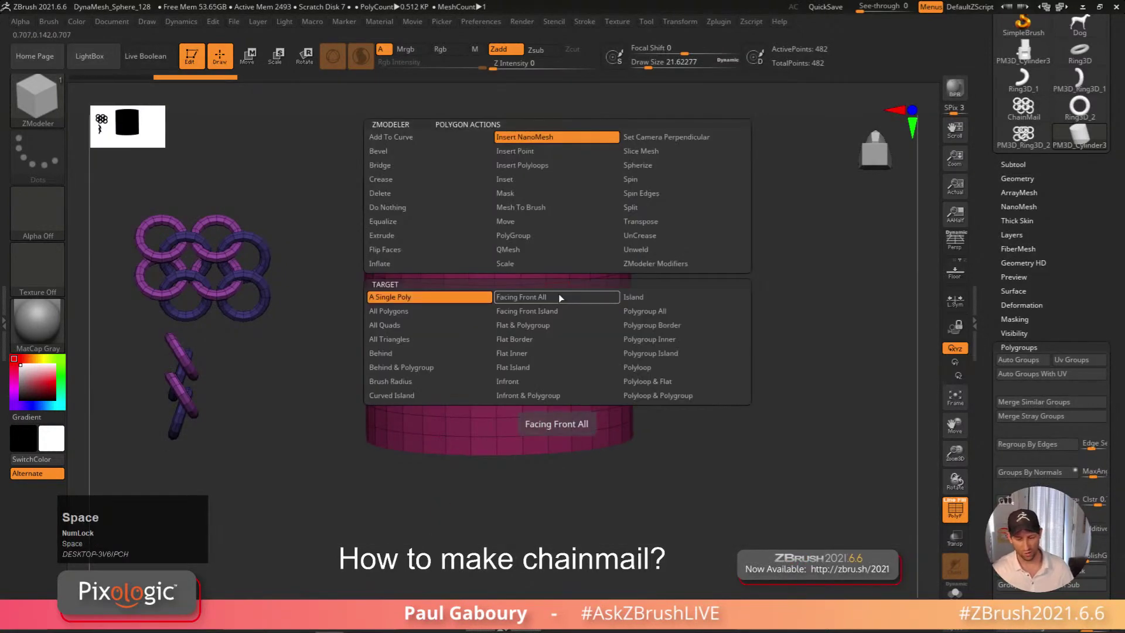
pyautogui.click(667, 314)
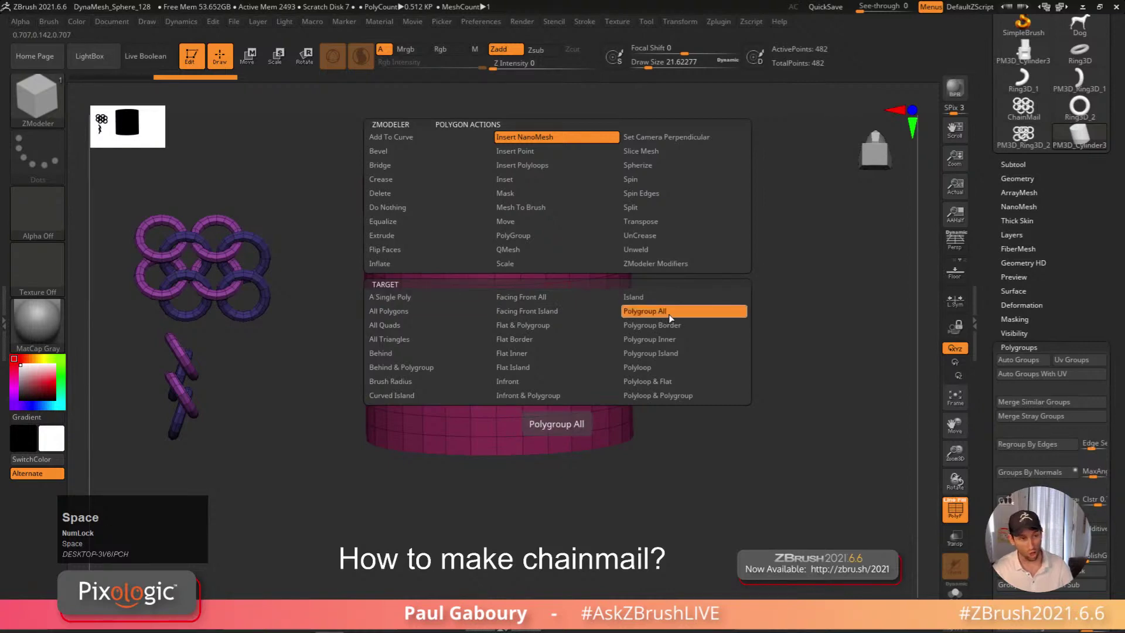
pyautogui.moveTo(576, 314)
pyautogui.mouseDown()
pyautogui.moveTo(571, 292)
pyautogui.moveTo(590, 296)
pyautogui.mouseUp()
pyautogui.hotkey('shift', 'f')
pyautogui.moveTo(696, 449)
pyautogui.mouseDown(button='right')
pyautogui.moveTo(728, 437)
pyautogui.moveTo(709, 445)
pyautogui.mouseUp(button='right')
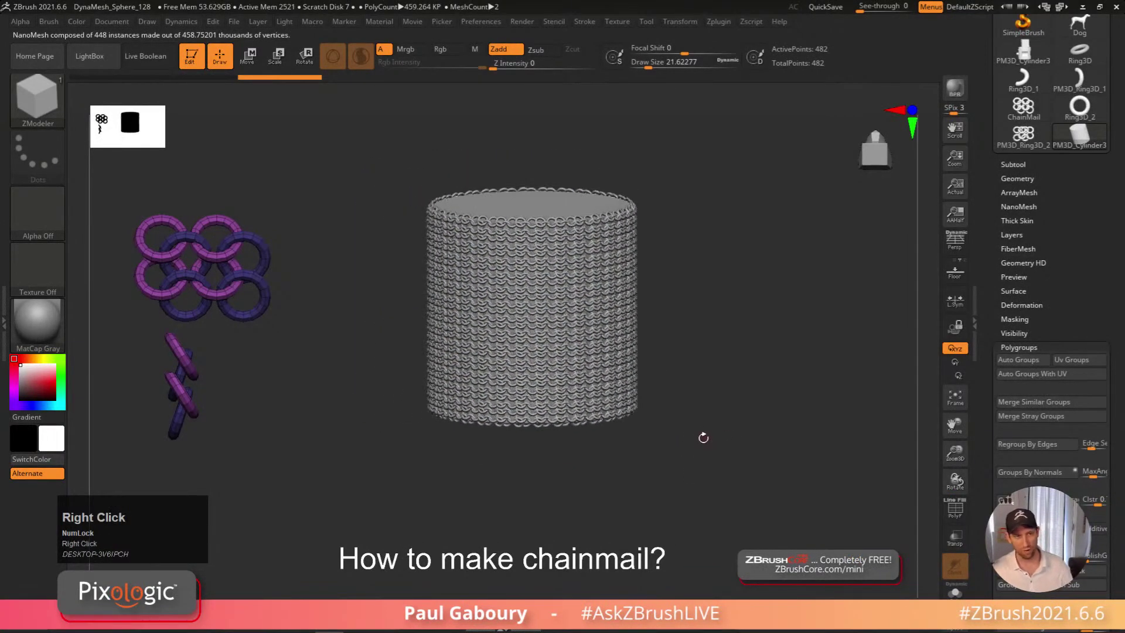
# Turn off ShowPlacement for the chainmail NanoMesh and reduce its size to 0.7629
pyautogui.click(1022, 346)
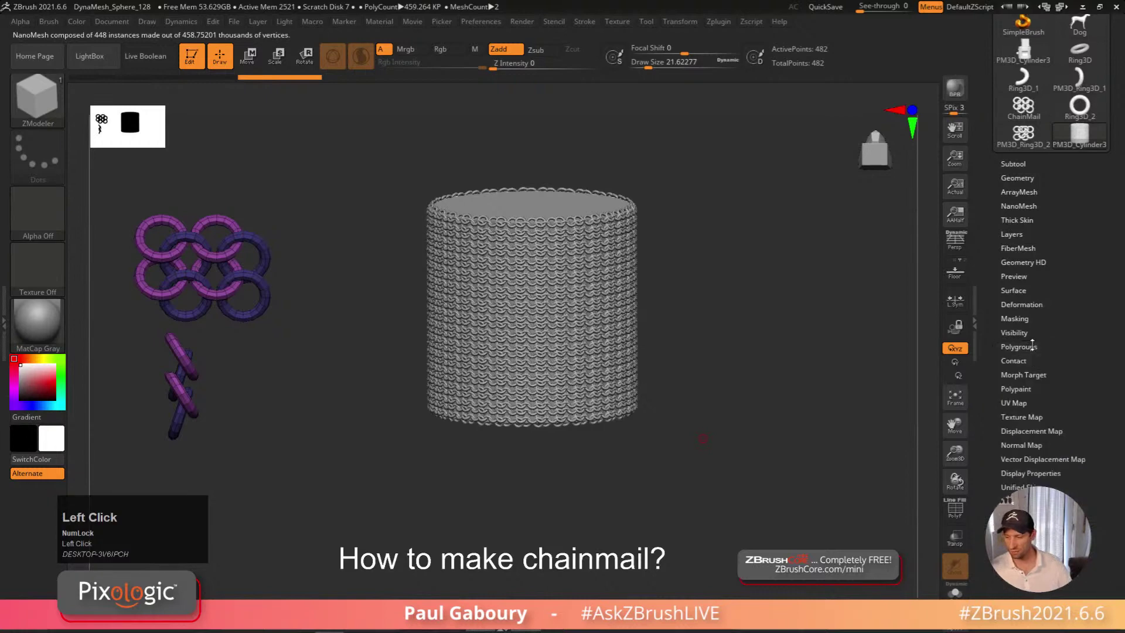
pyautogui.click(1018, 205)
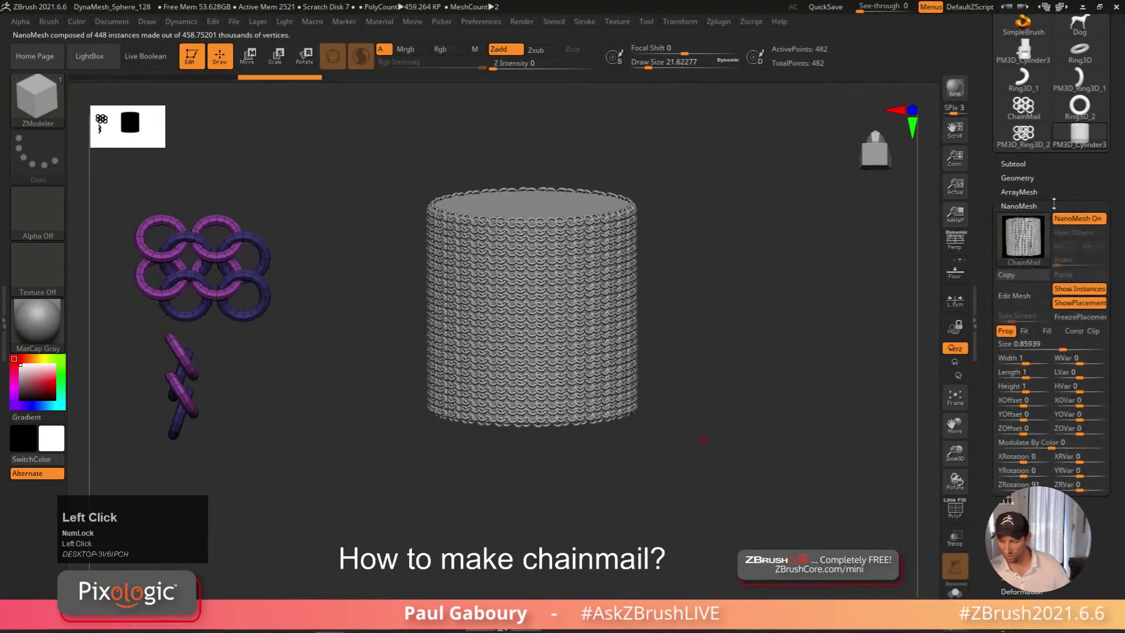
pyautogui.moveTo(785, 371); pyautogui.dragTo(812, 355, button='right')
pyautogui.moveTo(1061, 346); pyautogui.dragTo(1063, 346)
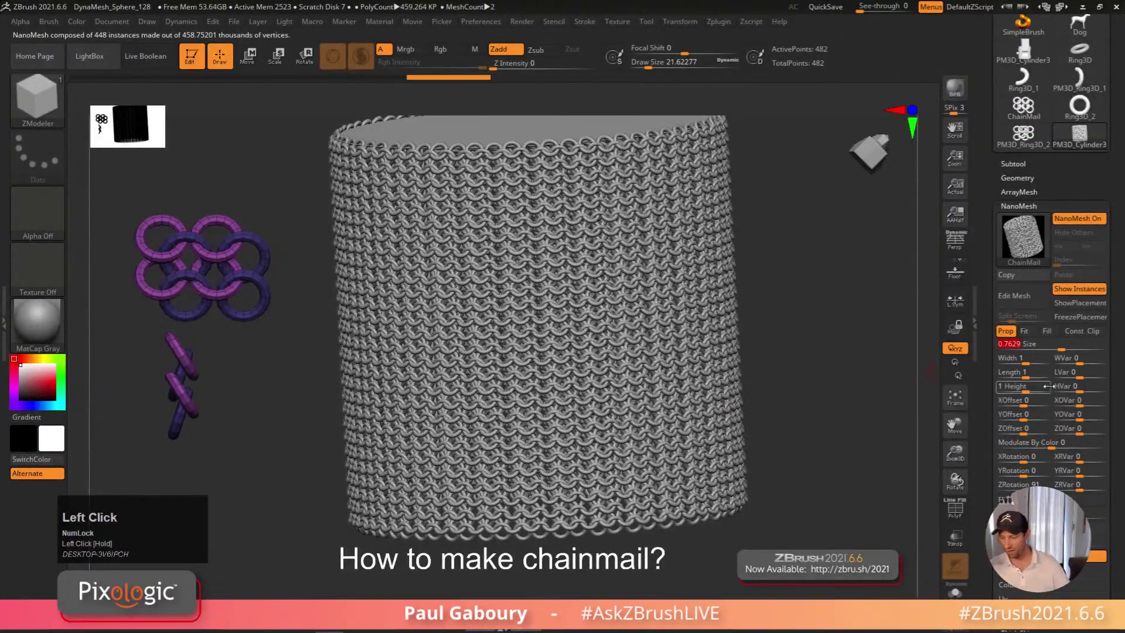
# Set the chainmail NanoMesh's Z rotation to 90
pyautogui.click(1000, 484)
pyautogui.moveTo(1001, 483); pyautogui.dragTo(993, 484)
pyautogui.moveTo(808, 463); pyautogui.dragTo(778, 482, button='right')
pyautogui.click(1019, 485)
pyautogui.moveTo(1019, 485)
pyautogui.mouseDown()
pyautogui.moveTo(997, 485)
pyautogui.moveTo(1023, 485)
pyautogui.mouseUp()
pyautogui.write('90')
pyautogui.press('Return')
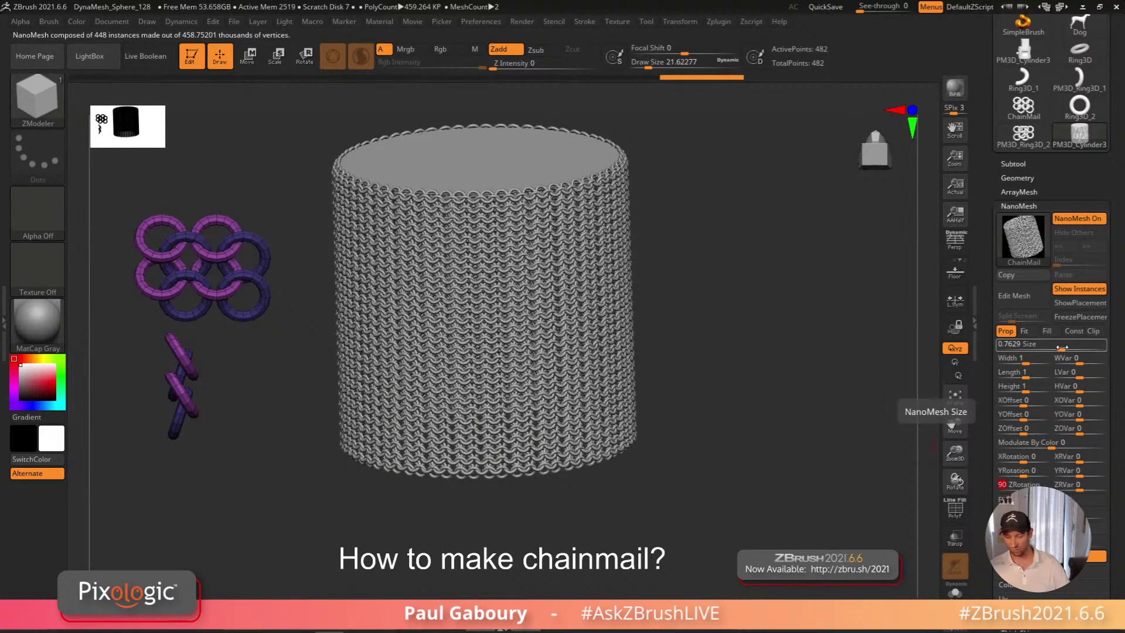
# Try the chainmail NanoMesh at size 1 with the Fit and Fill modes
pyautogui.click(1062, 349)
pyautogui.write('1')
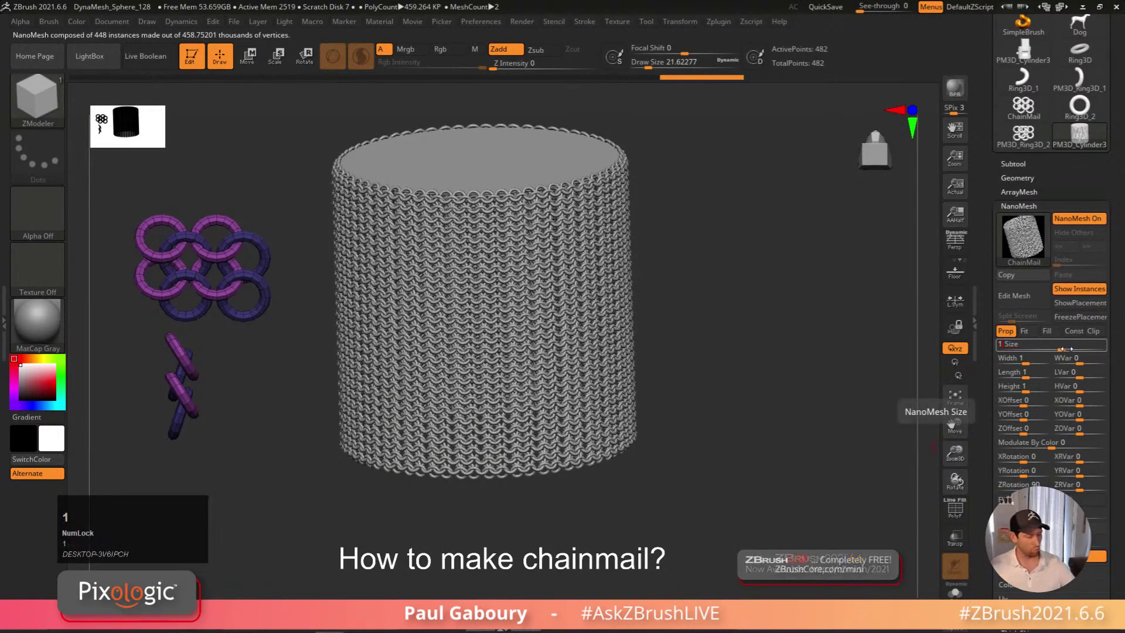
pyautogui.click(1025, 331)
pyautogui.moveTo(820, 367); pyautogui.dragTo(946, 350, button='right')
pyautogui.click(1047, 331)
pyautogui.moveTo(727, 410)
pyautogui.mouseDown(button='right')
pyautogui.moveTo(737, 447)
pyautogui.moveTo(703, 410)
pyautogui.mouseUp(button='right')
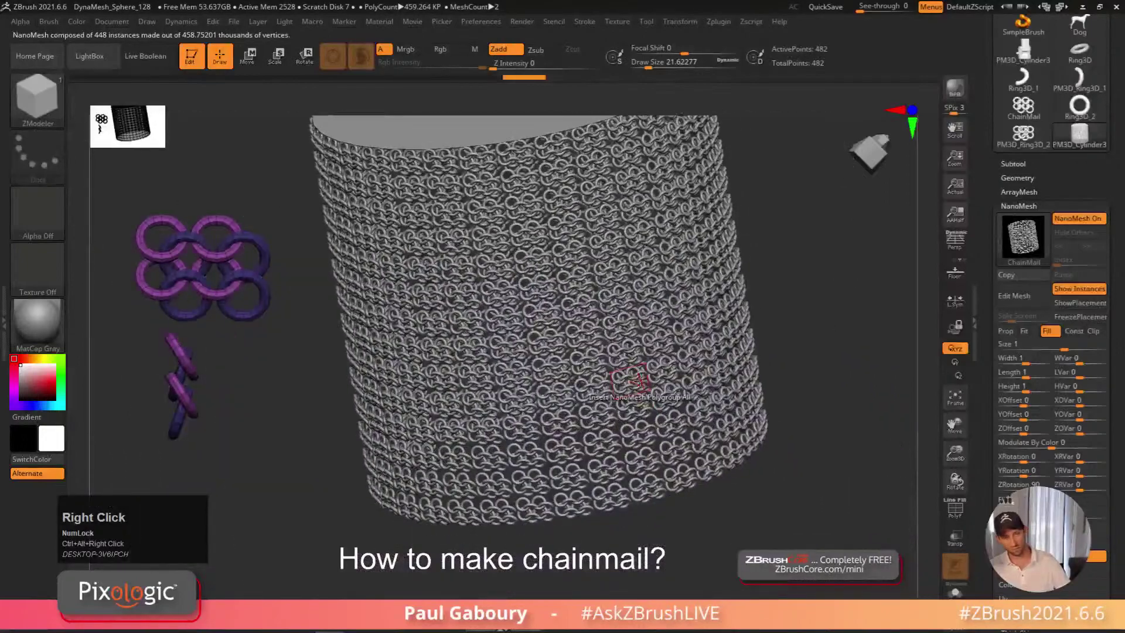
# Return the chainmail NanoMesh to Prop mode and set its size to about 0.727 so the rings interlock
pyautogui.click(1006, 331)
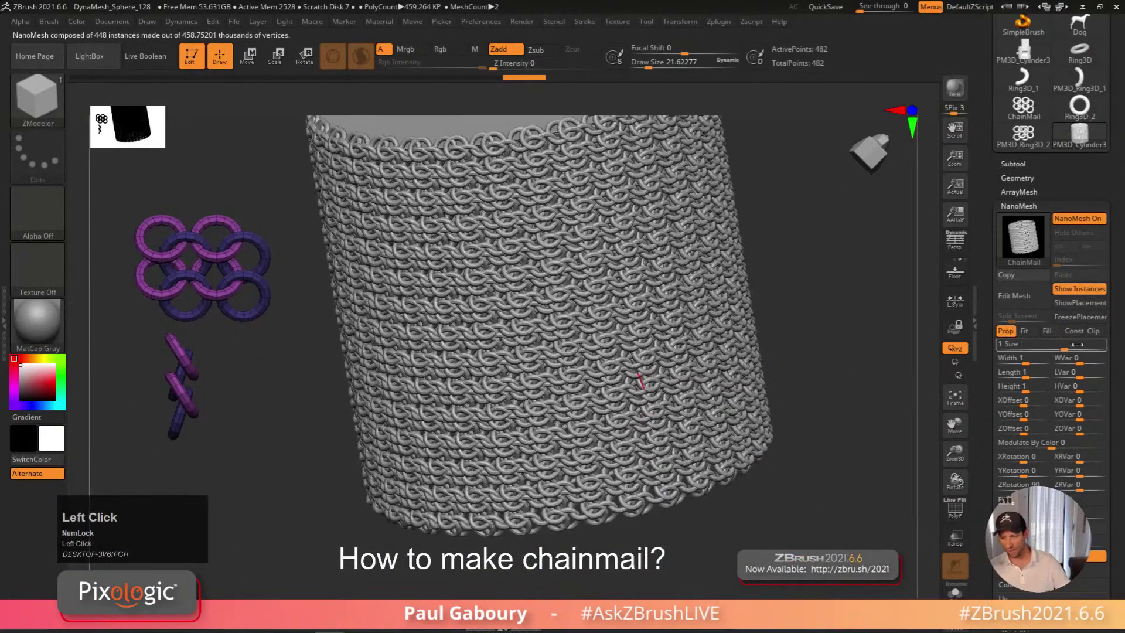
pyautogui.moveTo(1065, 349); pyautogui.dragTo(1059, 349)
pyautogui.moveTo(732, 410); pyautogui.dragTo(753, 423, button='right')
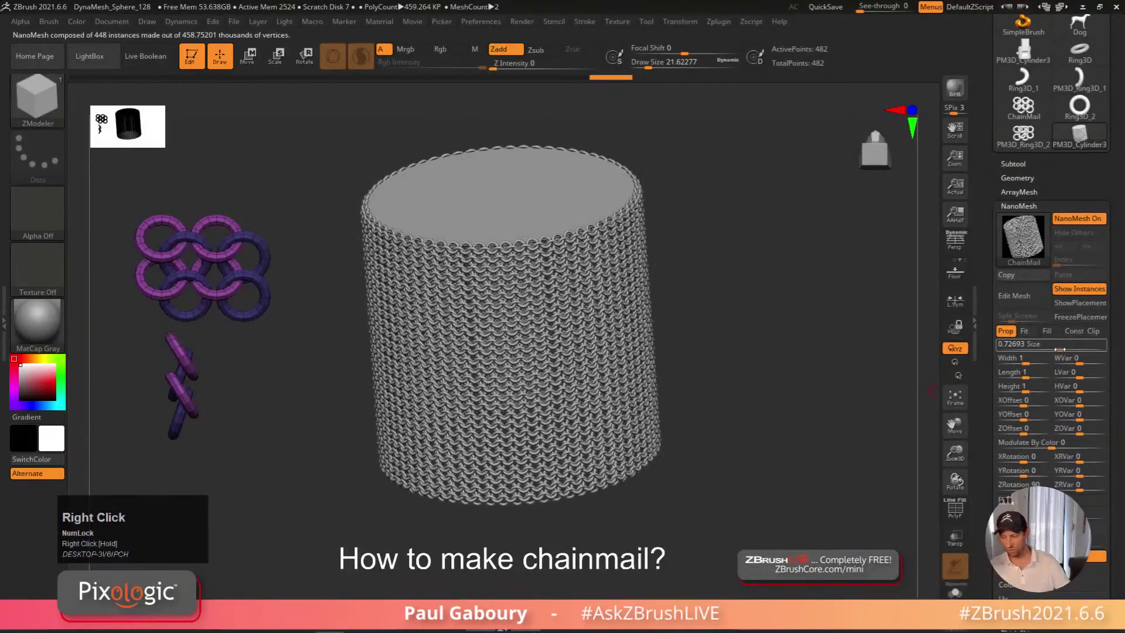
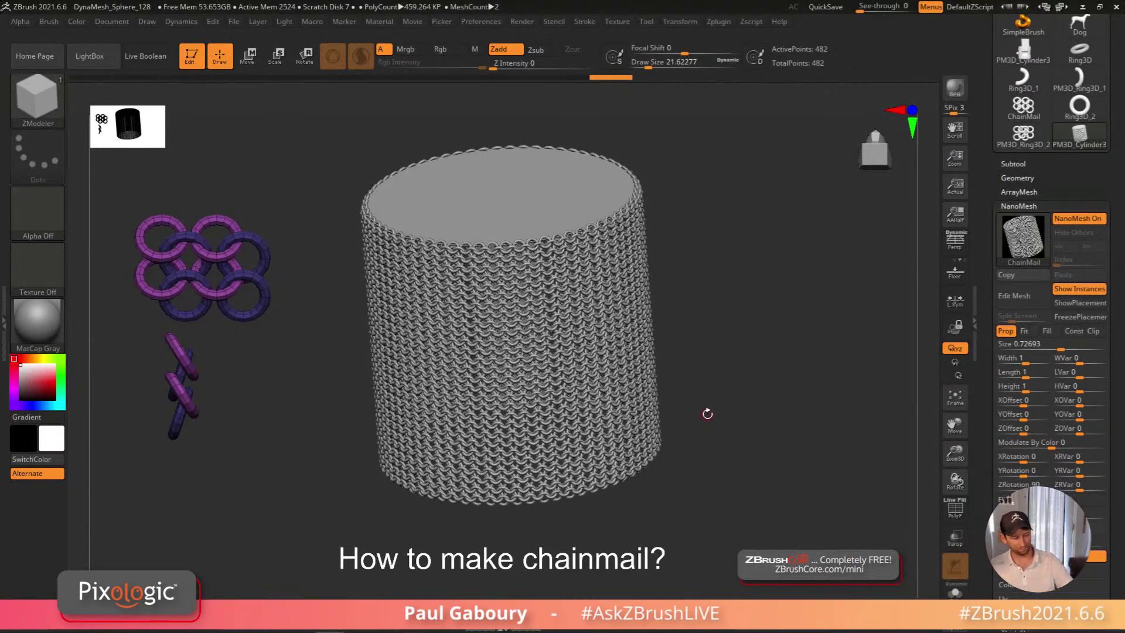
# Open the Jewelry_SignetRing.ZPR project from the Jewelry project folder without saving the changes to the chainmail project
pyautogui.press(',')
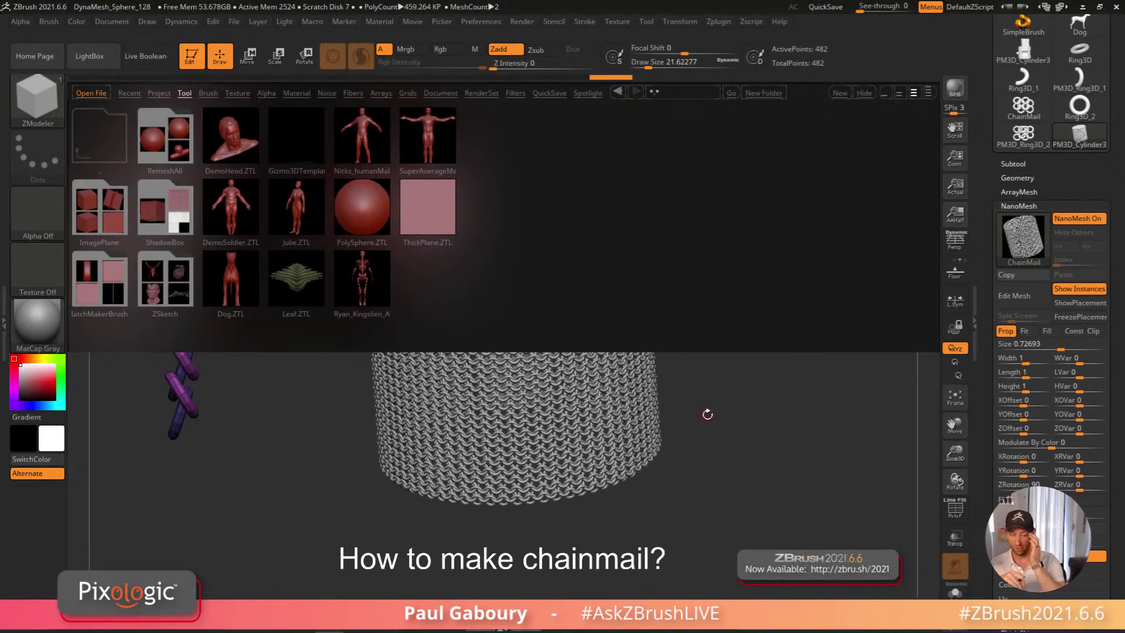
pyautogui.click(158, 93)
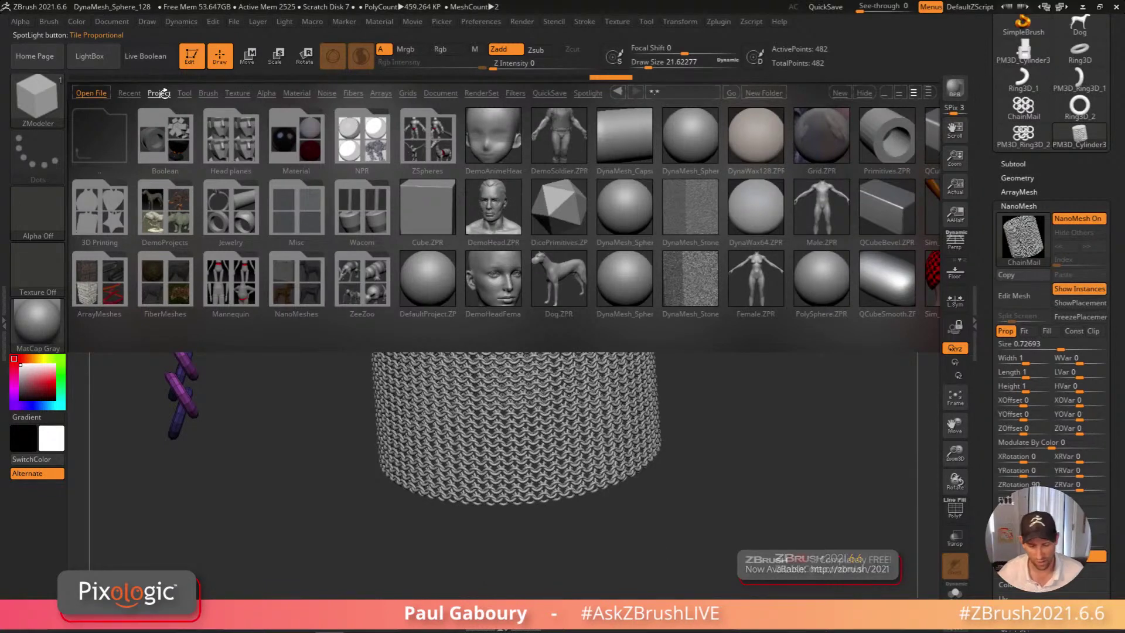
pyautogui.click(229, 211)
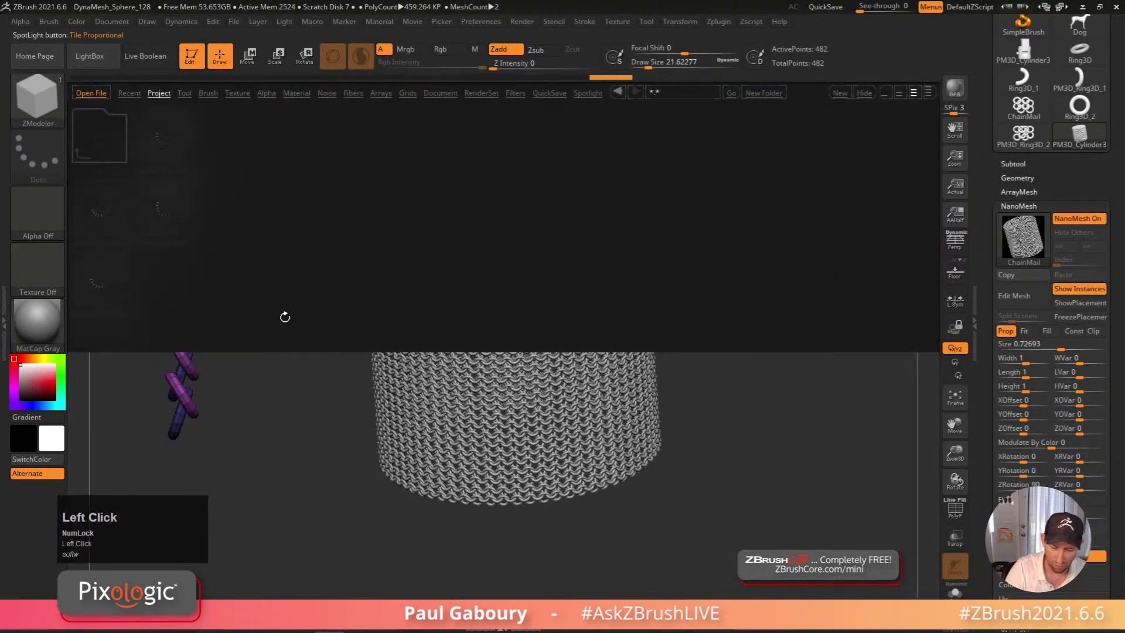
pyautogui.doubleClick(177, 201)
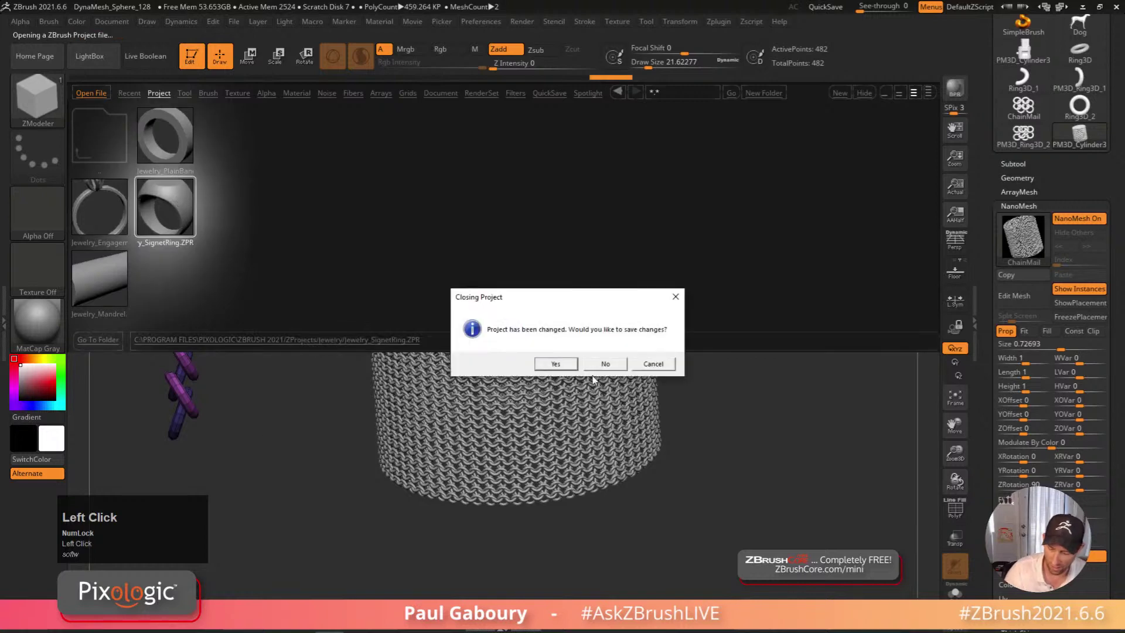
pyautogui.click(612, 365)
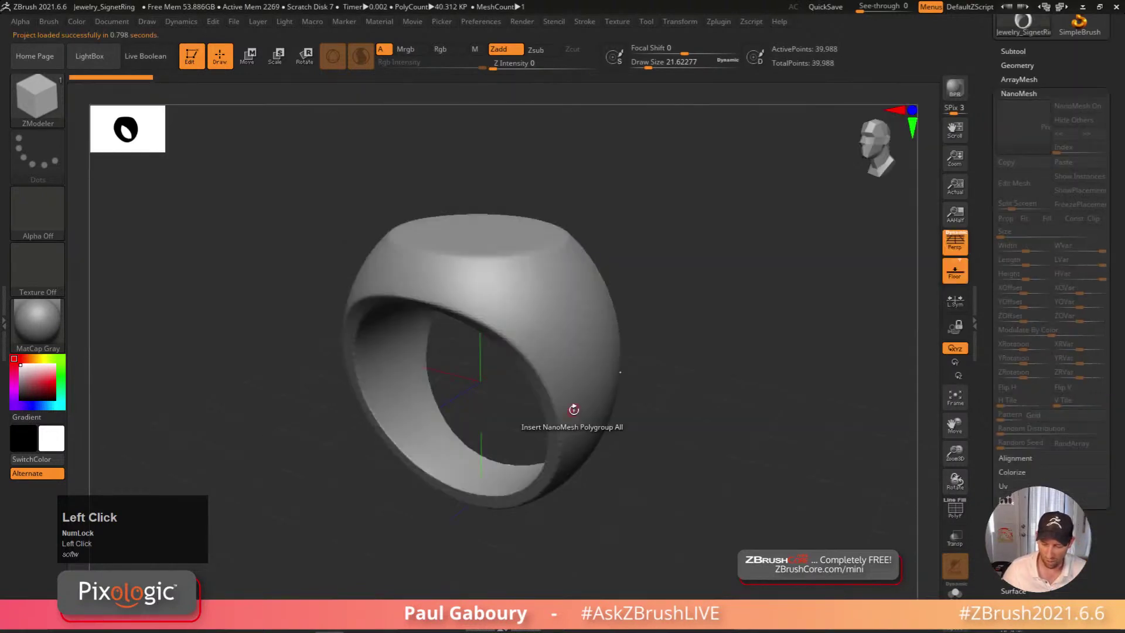
# Collapse the NanoMesh settings, select the Standard brush and subdivide the signet ring three times
pyautogui.moveTo(693, 454)
pyautogui.mouseDown(button='right')
pyautogui.moveTo(686, 472)
pyautogui.moveTo(711, 486)
pyautogui.moveTo(736, 430)
pyautogui.mouseUp(button='right')
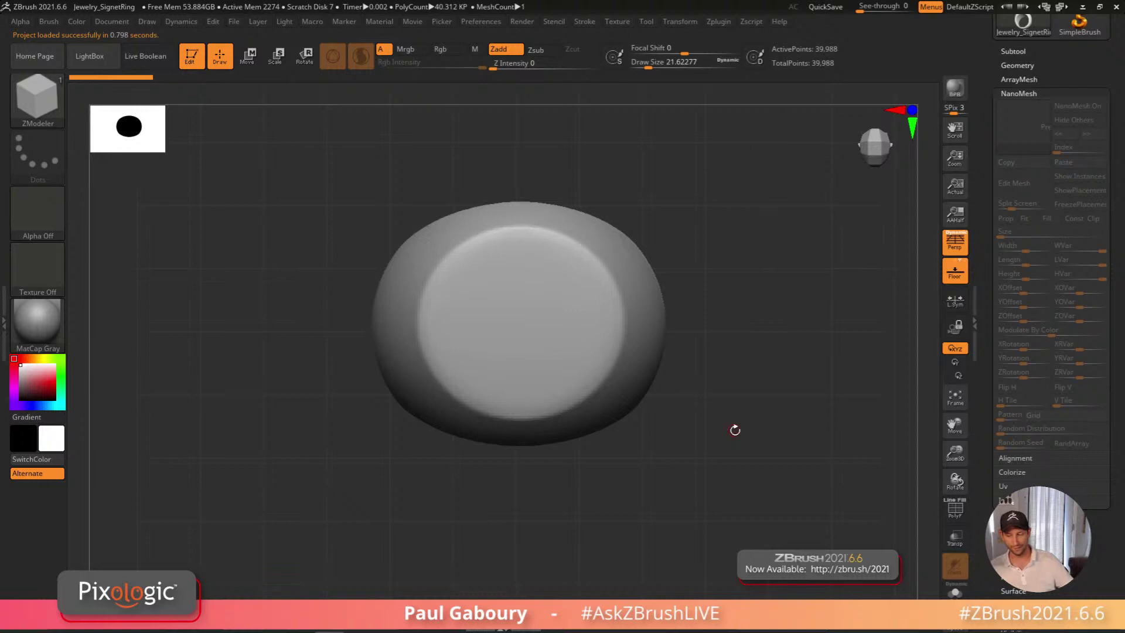
pyautogui.moveTo(979, 344); pyautogui.dragTo(989, 446)
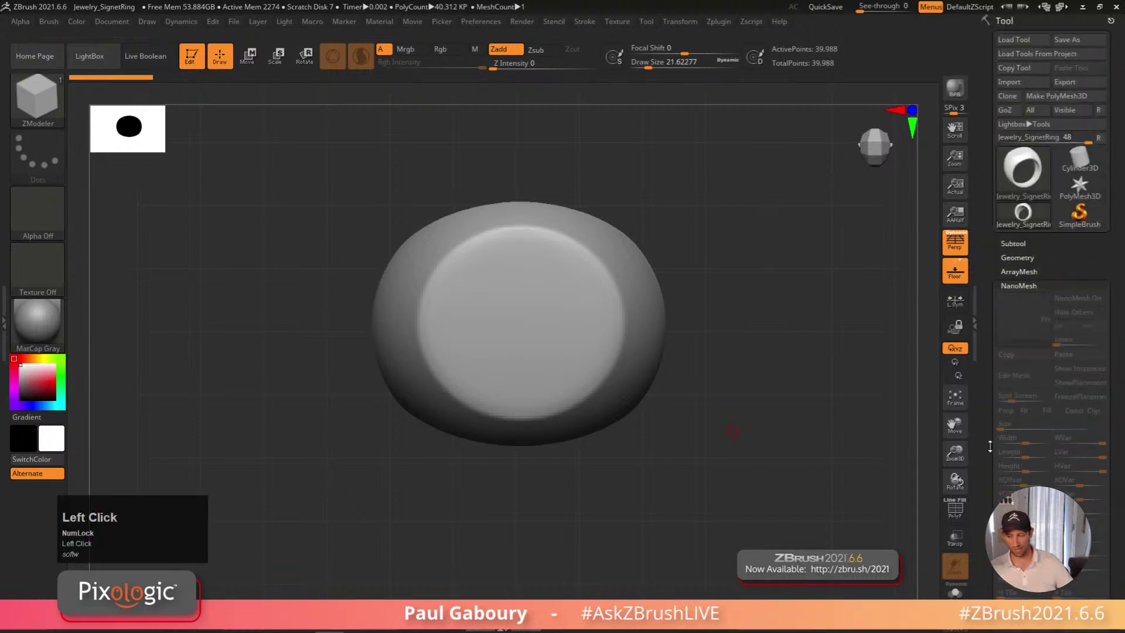
pyautogui.click(1020, 286)
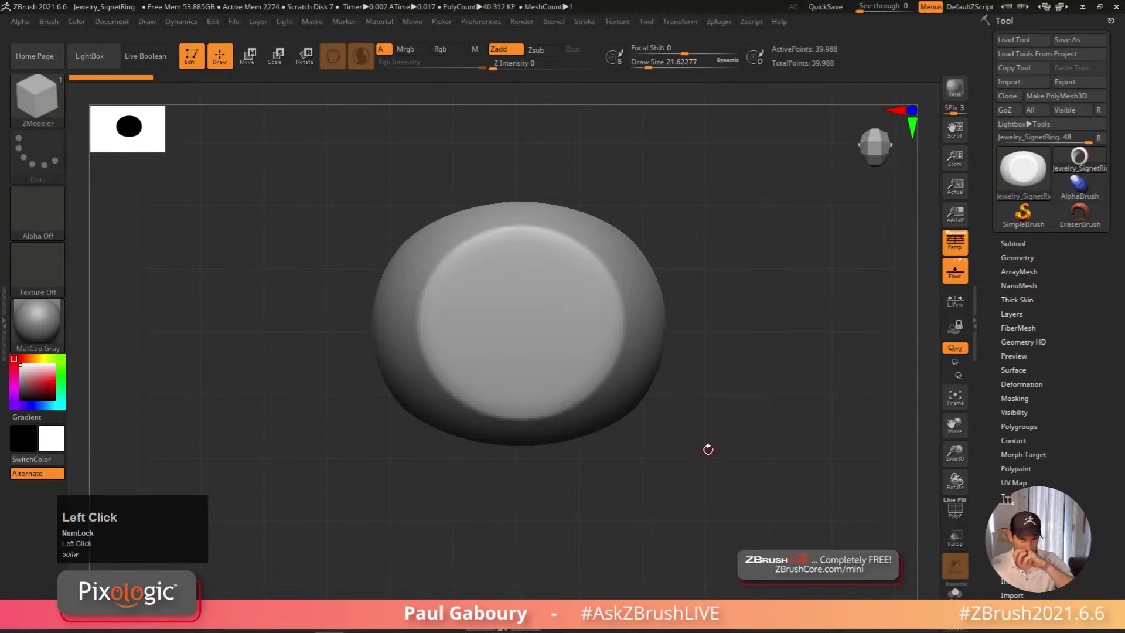
pyautogui.press('b')
pyautogui.press('s')
pyautogui.press('t')
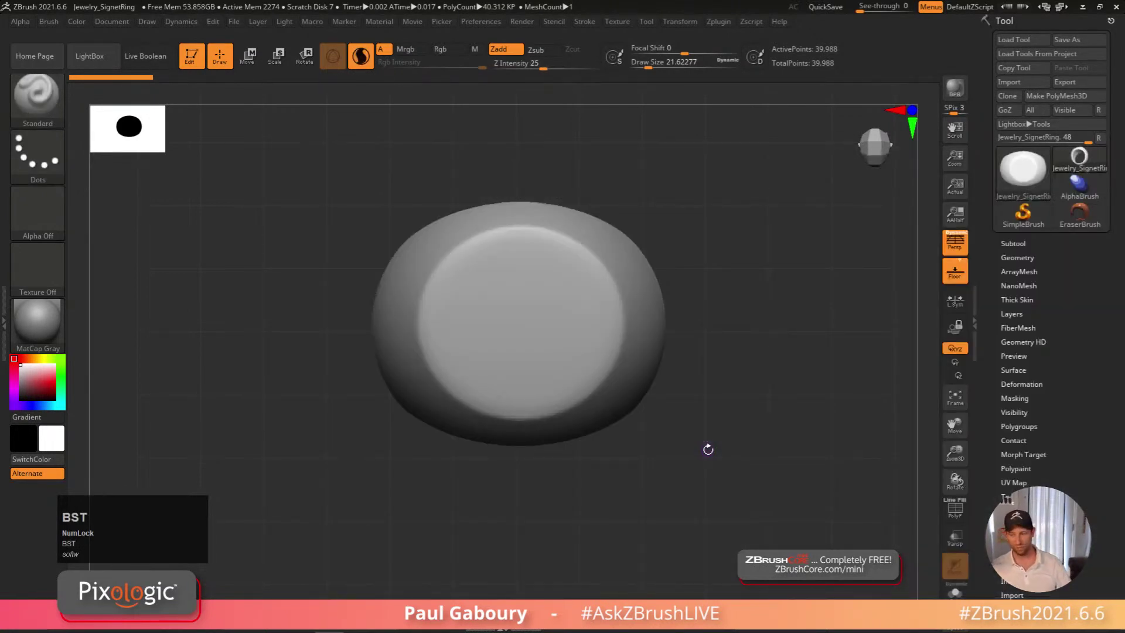
pyautogui.press('ctrl')
pyautogui.hotkey('ctrl', 'd')
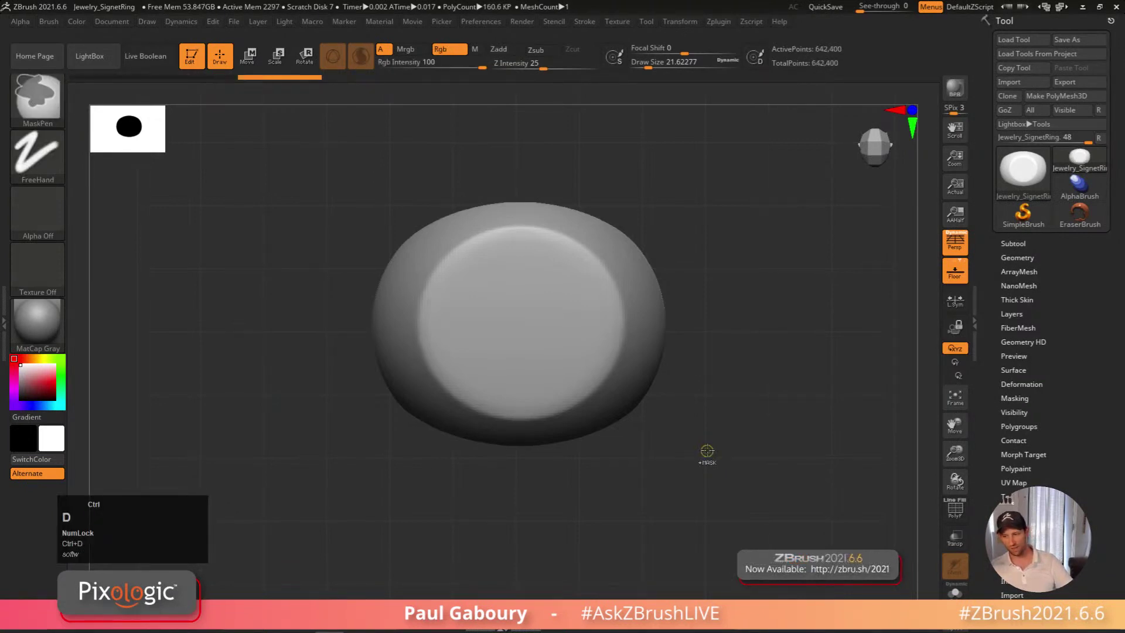
pyautogui.hotkey('ctrl', 'd')
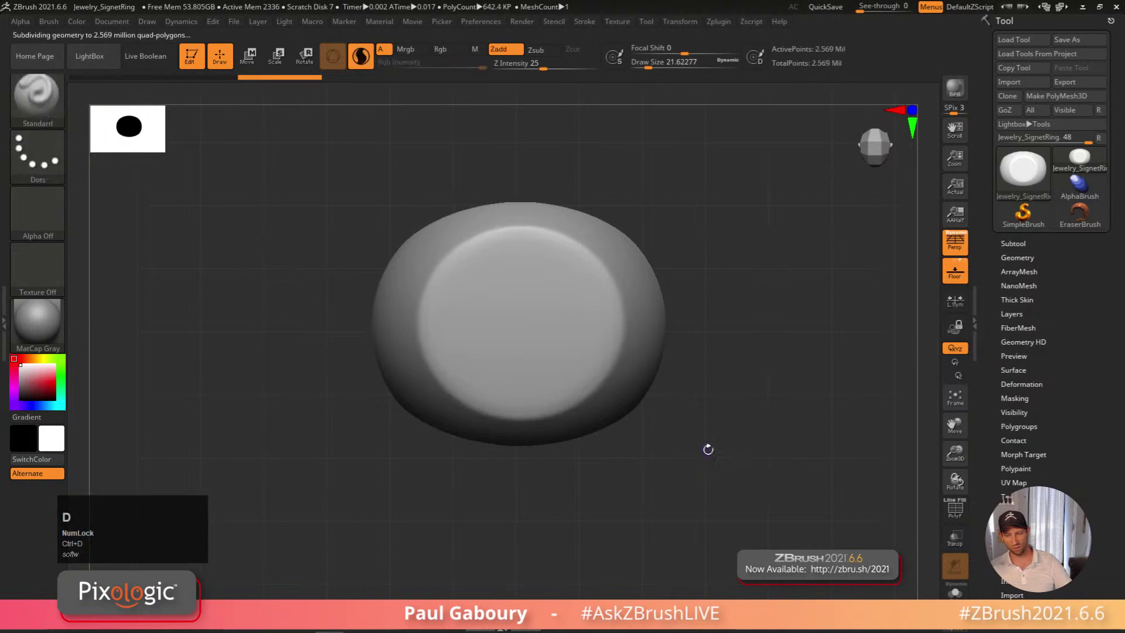
# Choose the scroll-shaped Alpha 53 for the Standard brush and invert it
pyautogui.moveTo(707, 449)
pyautogui.mouseDown(button='right')
pyautogui.moveTo(558, 371)
pyautogui.moveTo(574, 393)
pyautogui.mouseUp(button='right')
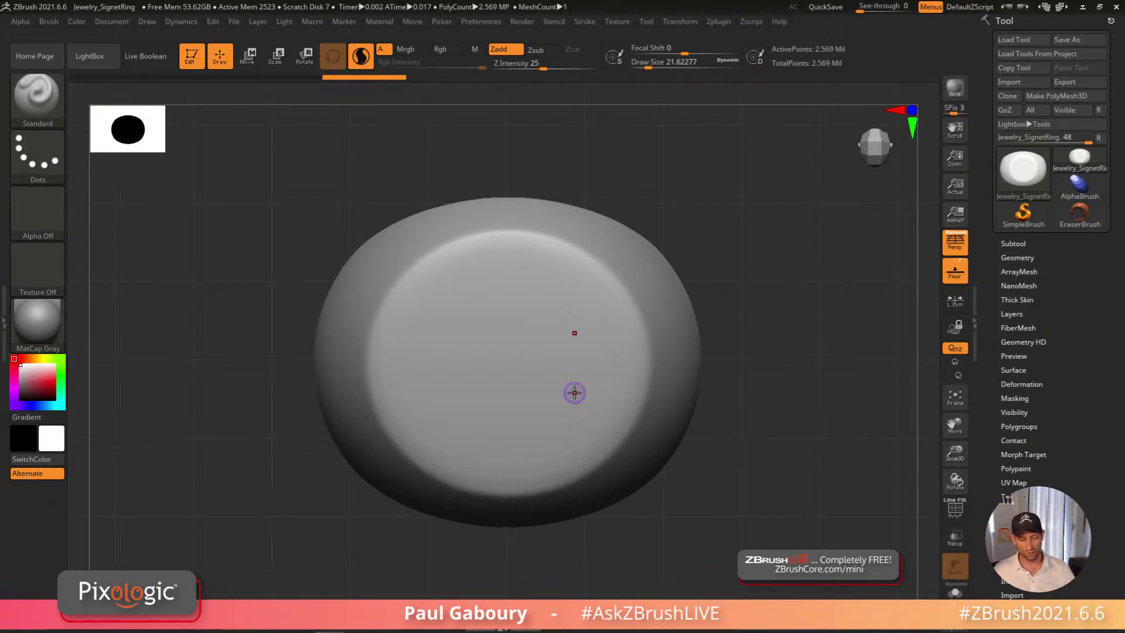
pyautogui.click(34, 207)
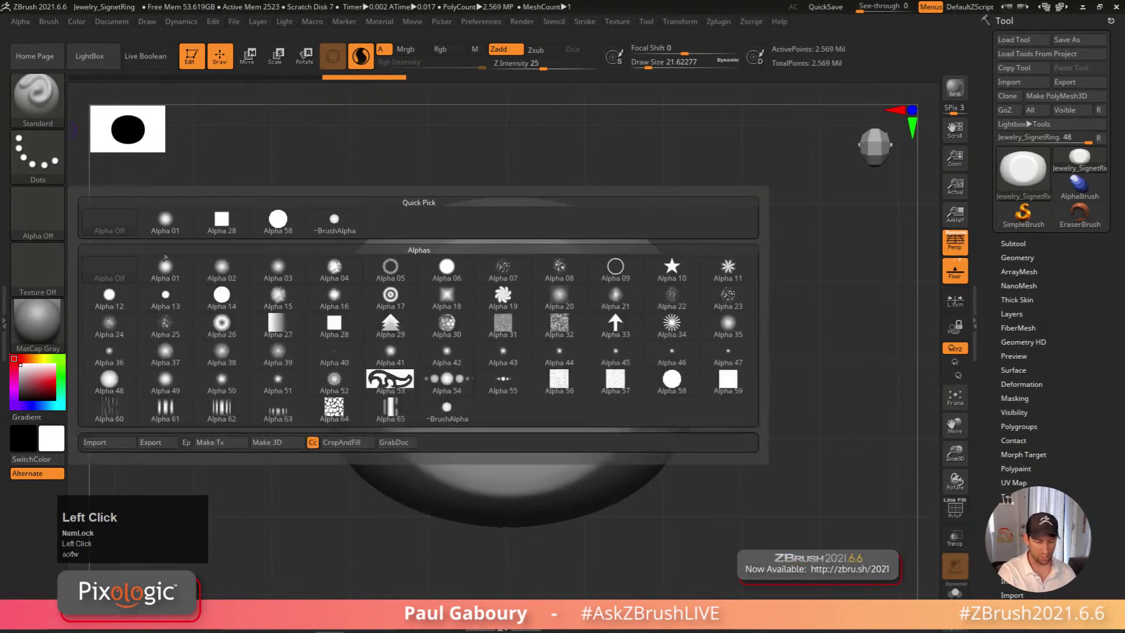
pyautogui.click(390, 379)
pyautogui.click(27, 21)
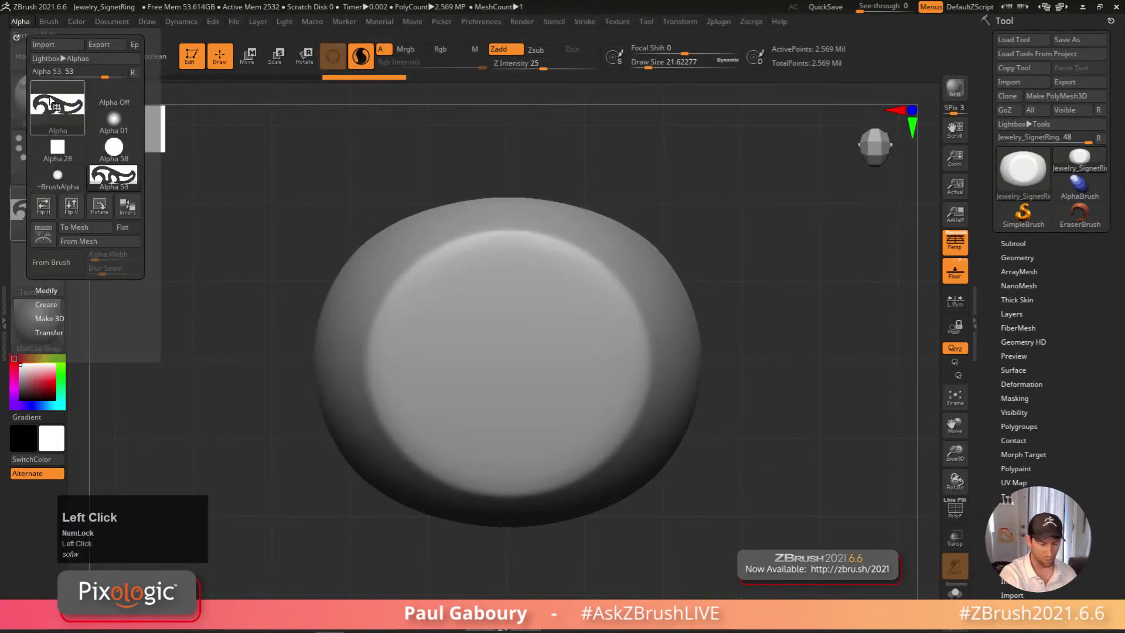
pyautogui.click(130, 209)
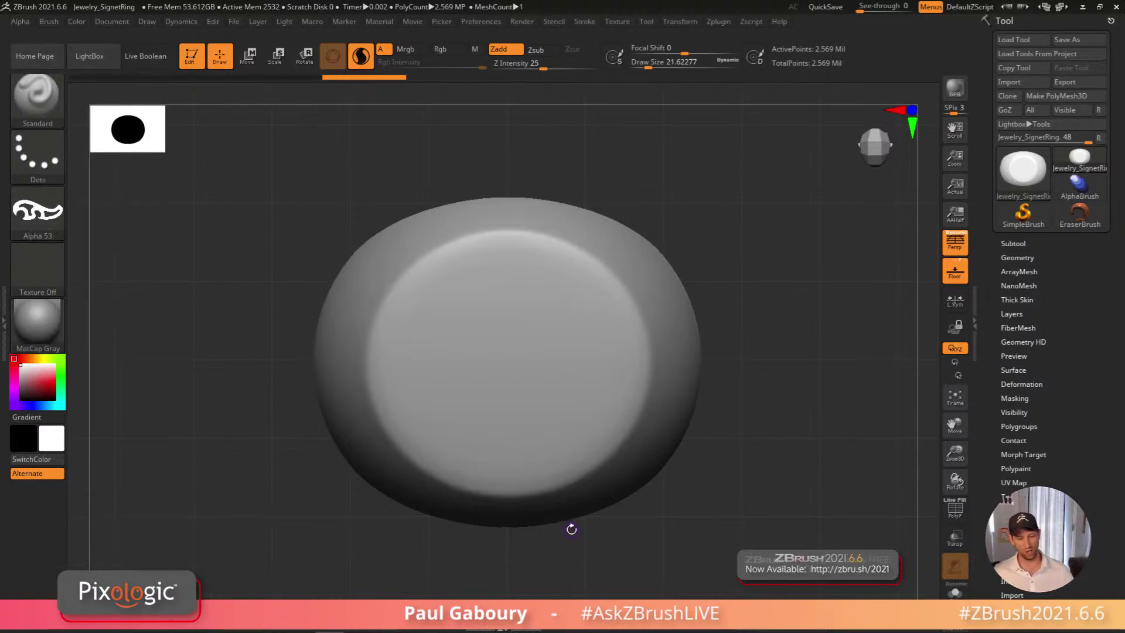
# Turn off symmetry, undo the test stroke and set the brush stroke to DragRect
pyautogui.press('x')
pyautogui.moveTo(510, 369); pyautogui.dragTo(511, 448)
pyautogui.hotkey('ctrl', 'z')
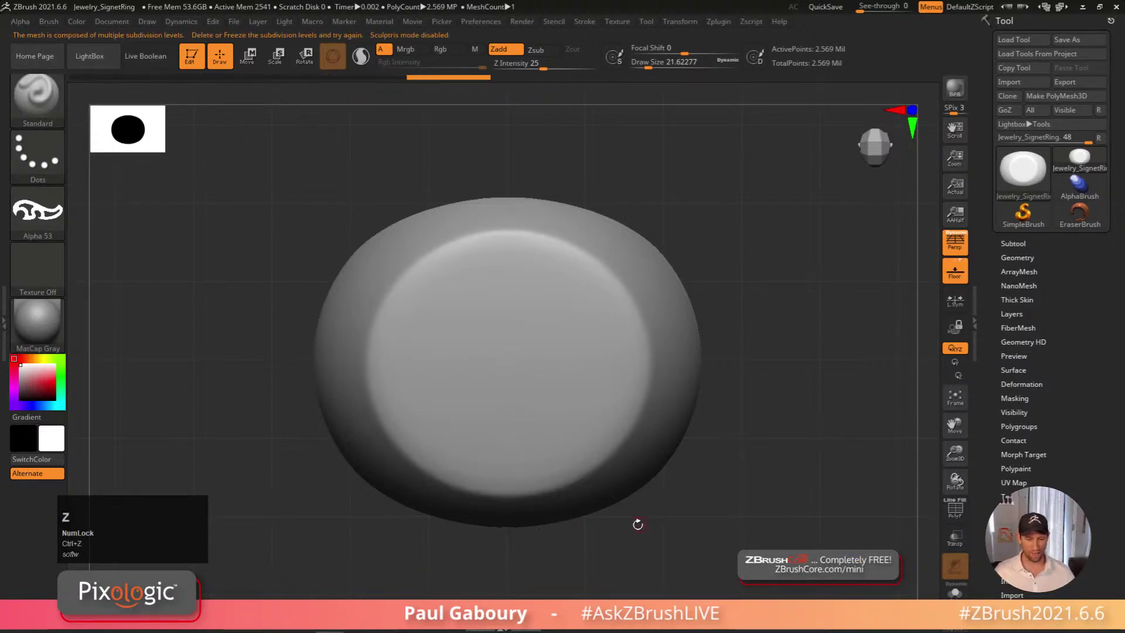
pyautogui.click(62, 165)
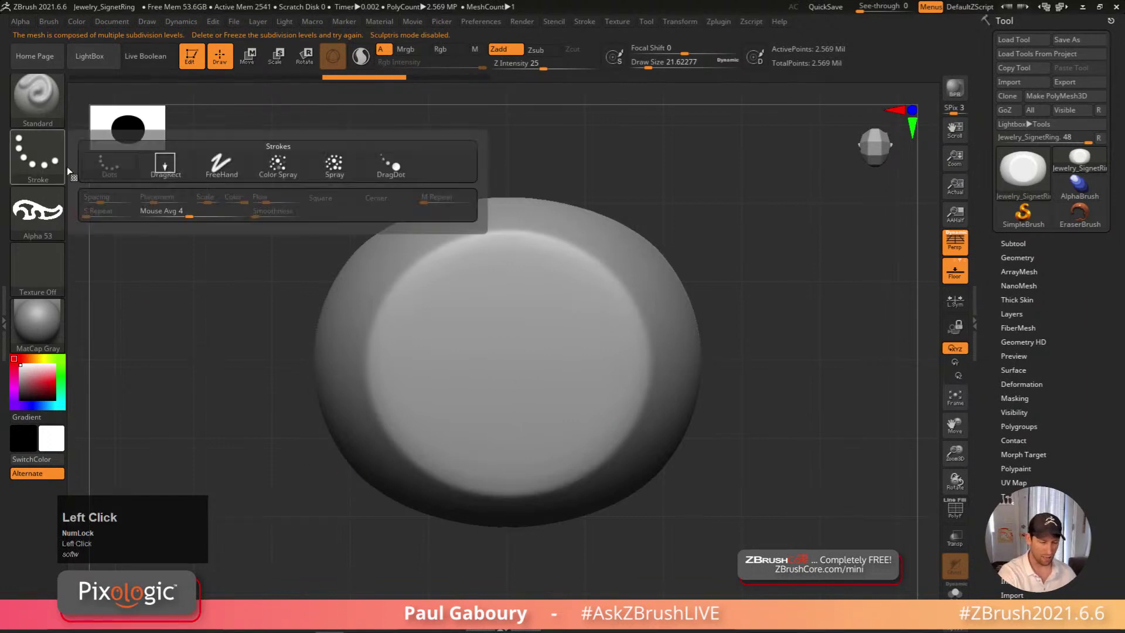
pyautogui.click(167, 165)
# Try stamping the scroll alpha from the centre of the ring's flat top, undoing each attempt
pyautogui.moveTo(506, 370); pyautogui.dragTo(507, 481)
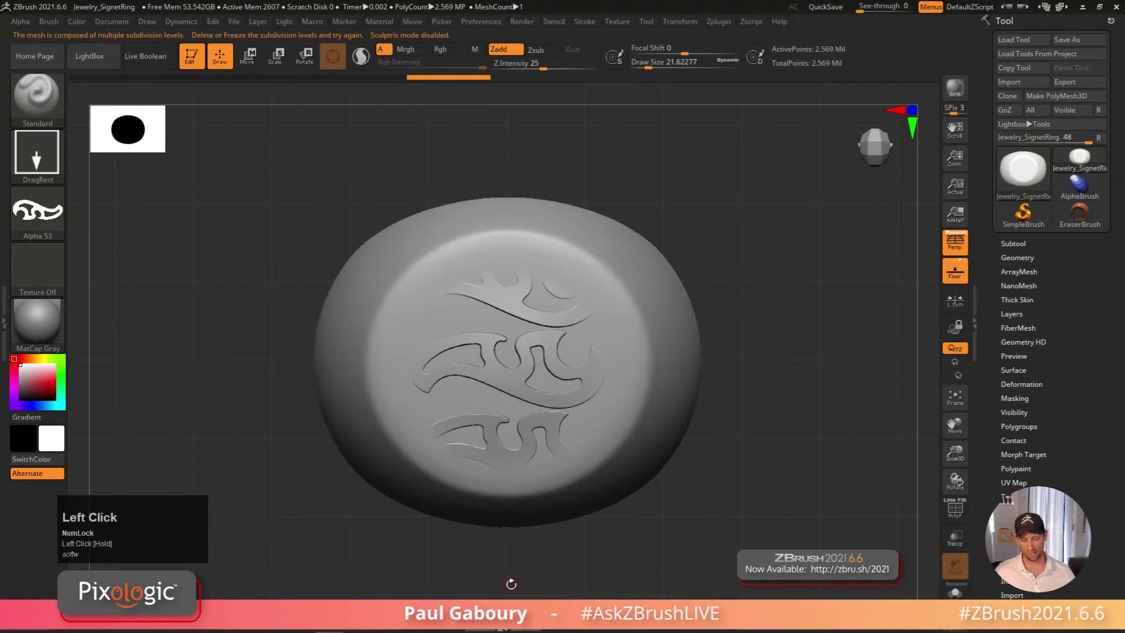
pyautogui.hotkey('ctrl', 'z')
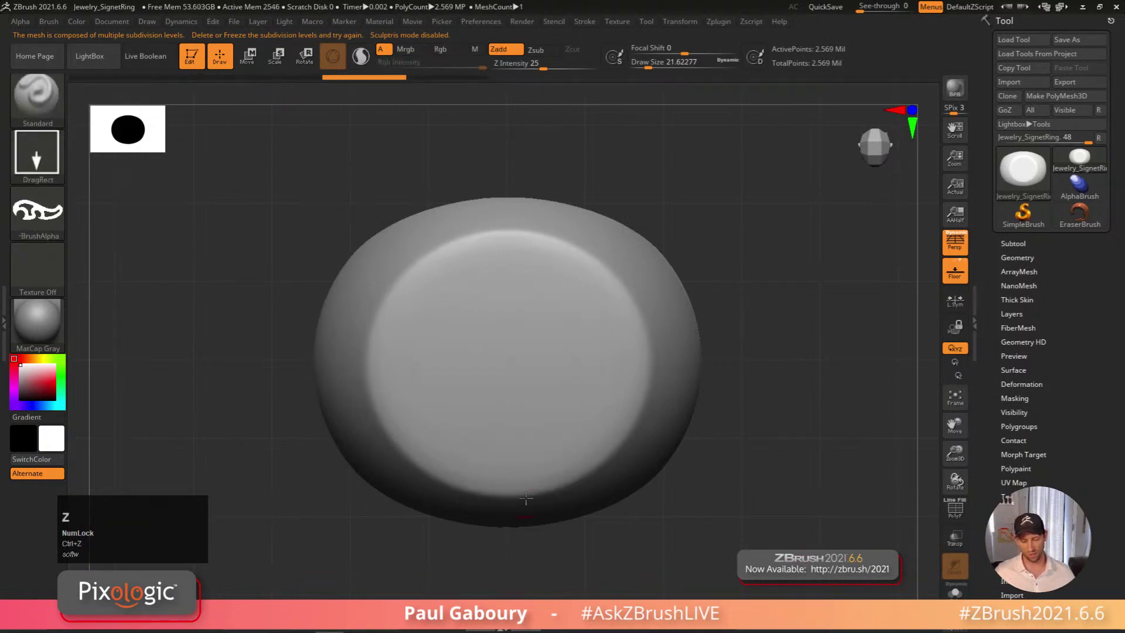
pyautogui.moveTo(511, 370); pyautogui.dragTo(513, 480)
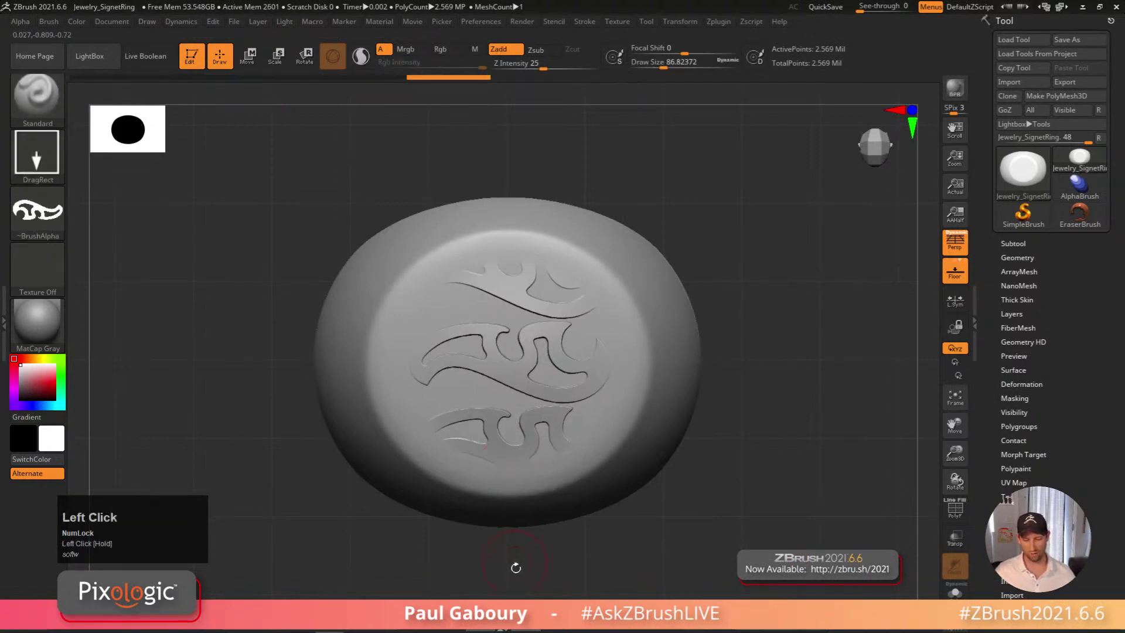
pyautogui.hotkey('ctrl', 'z')
# Open the alpha's Modify settings and set the brush's Focal Shift to -100
pyautogui.click(21, 22)
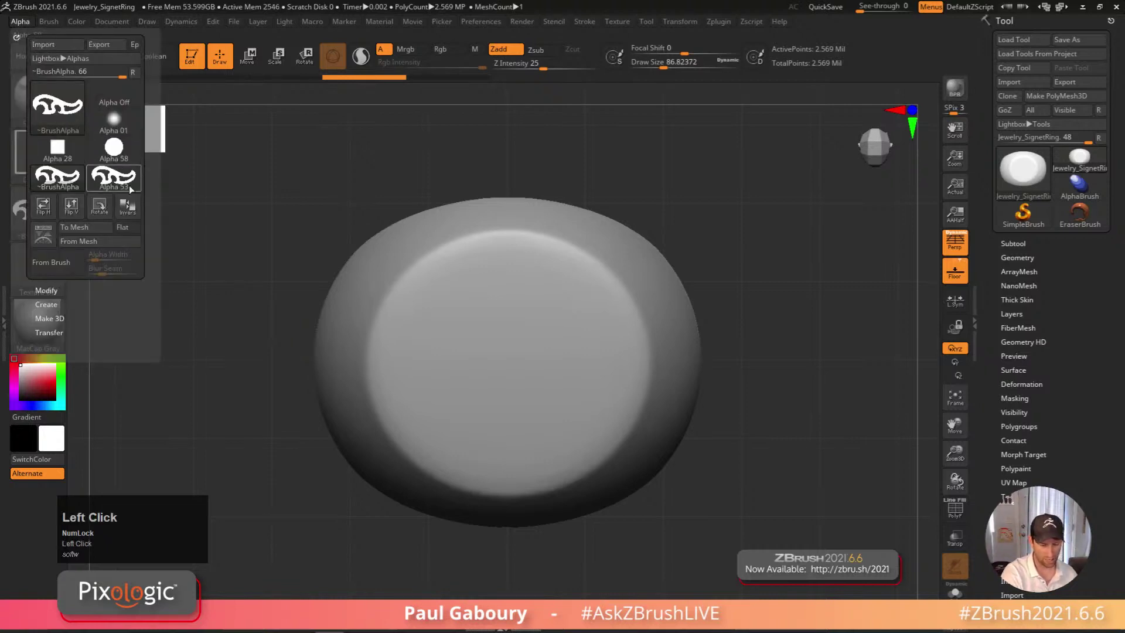
pyautogui.click(51, 291)
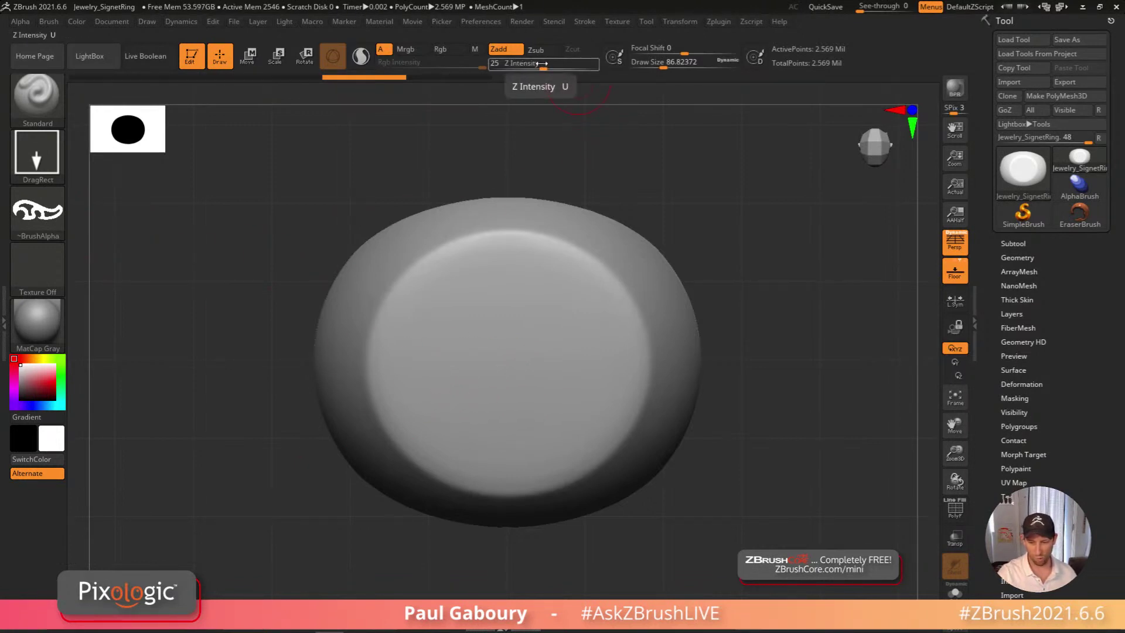
pyautogui.moveTo(682, 53); pyautogui.dragTo(629, 47)
# Try stamping the scroll alpha on the ring's flat top with the hard falloff, undoing each stamp
pyautogui.moveTo(511, 351)
pyautogui.mouseDown()
pyautogui.moveTo(512, 406)
pyautogui.moveTo(573, 417)
pyautogui.mouseUp()
pyautogui.moveTo(564, 256); pyautogui.dragTo(525, 170)
pyautogui.moveTo(646, 541)
pyautogui.mouseDown(button='right')
pyautogui.moveTo(638, 512)
pyautogui.moveTo(652, 522)
pyautogui.mouseUp(button='right')
pyautogui.press('ctrl')
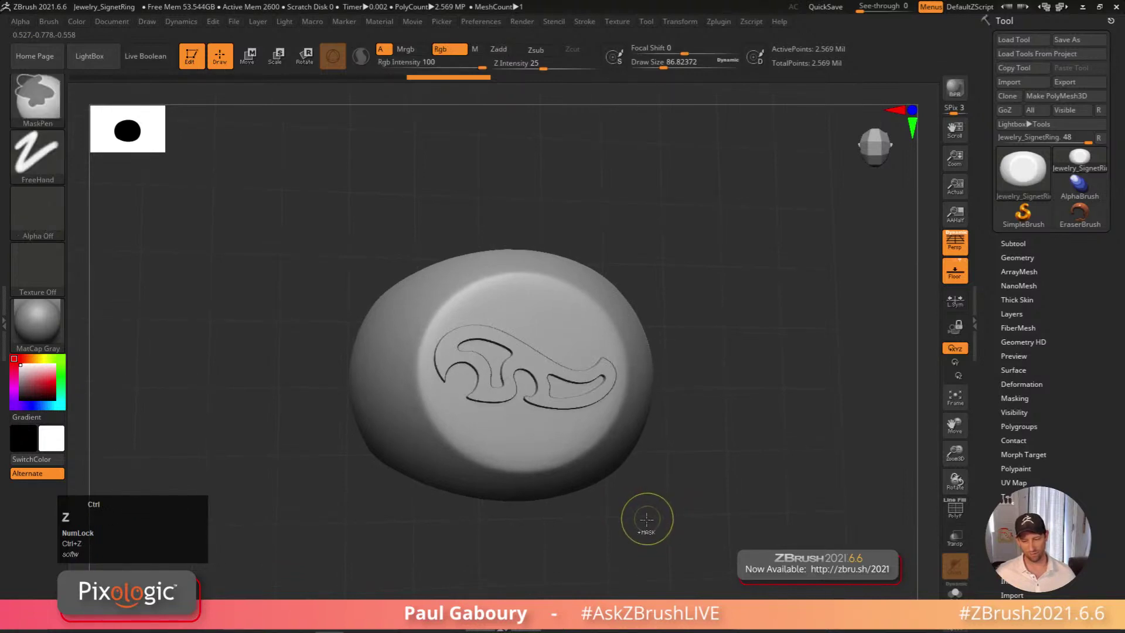
pyautogui.hotkey('ctrl', 'z')
pyautogui.moveTo(522, 369); pyautogui.dragTo(591, 263)
pyautogui.hotkey('ctrl', 'z')
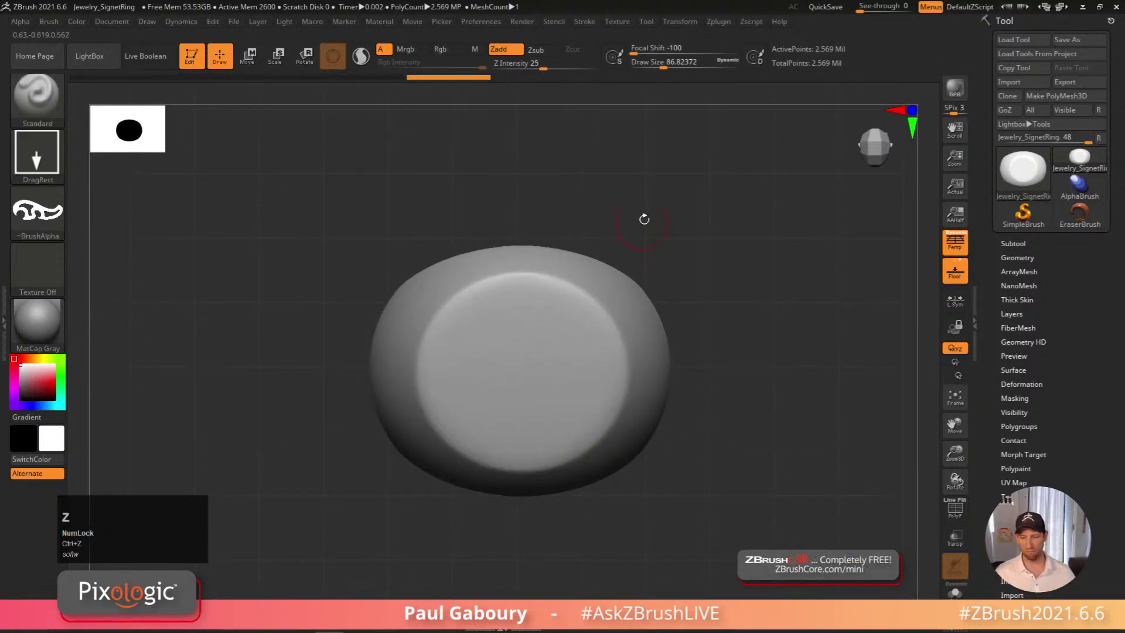
# Try stamping the scroll alpha with Focal Shift at -29 and inspect its relief from the side
pyautogui.click(585, 21)
pyautogui.click(622, 271)
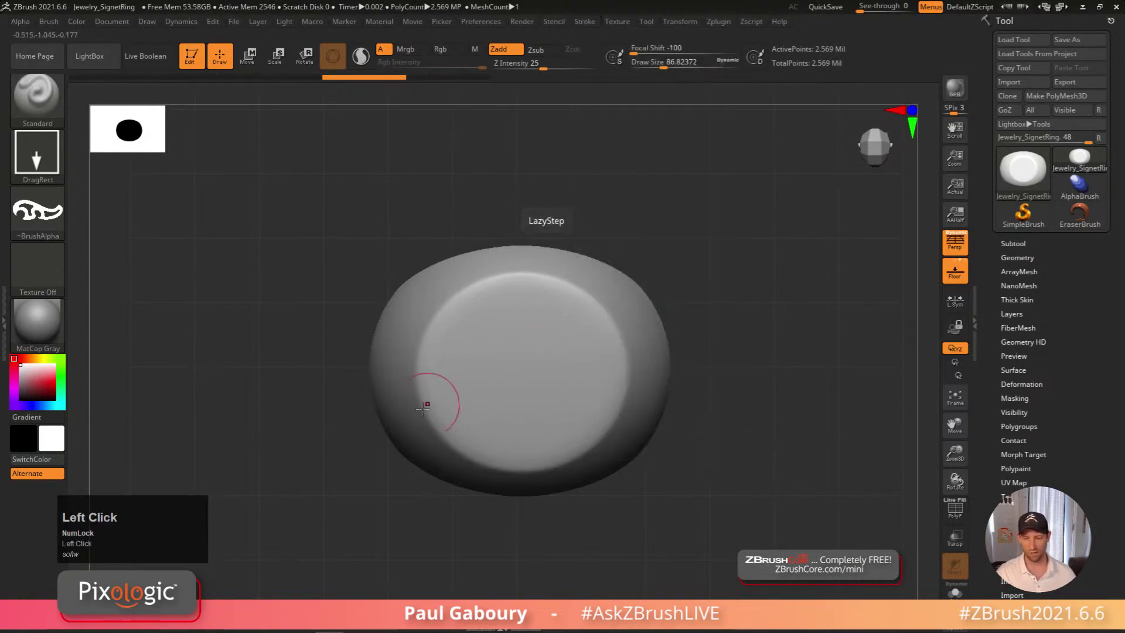
pyautogui.press('s')
pyautogui.moveTo(526, 344); pyautogui.dragTo(661, 569)
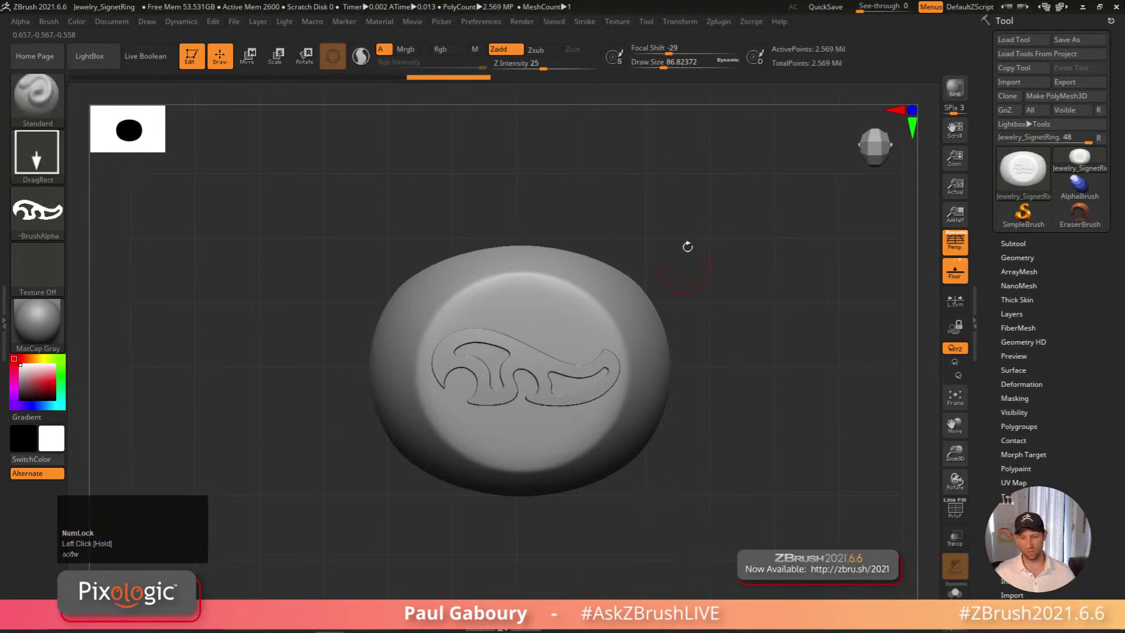
pyautogui.moveTo(650, 269); pyautogui.dragTo(661, 388, button='right')
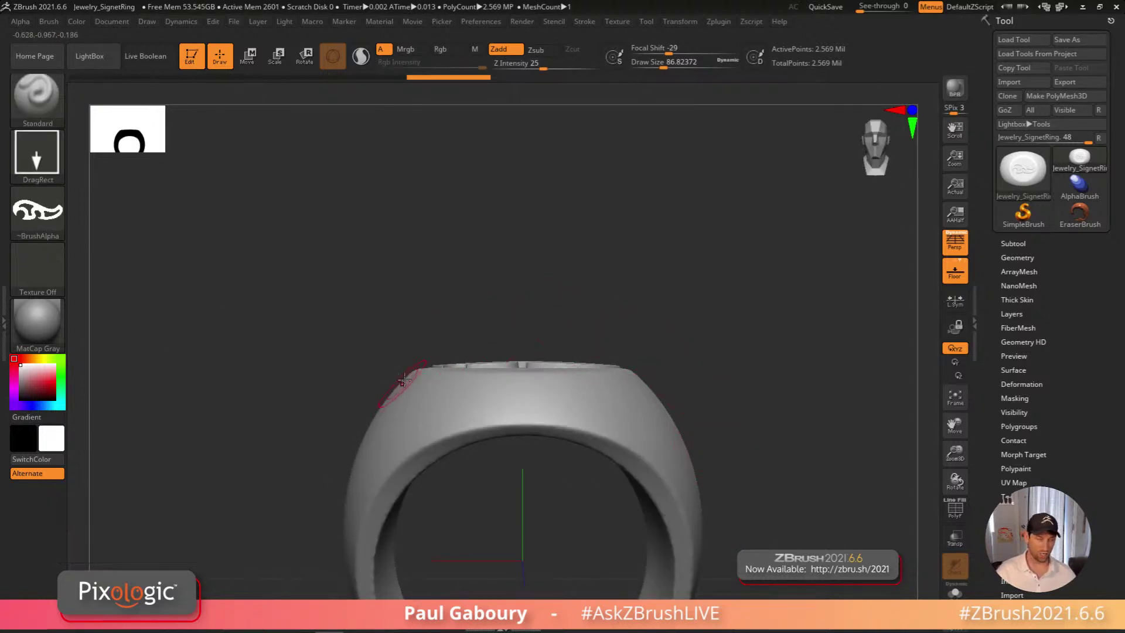
# Undo the soft stamp, set Focal Shift to -100 and stamp the scroll alpha on the ring's flat top
pyautogui.click(637, 49)
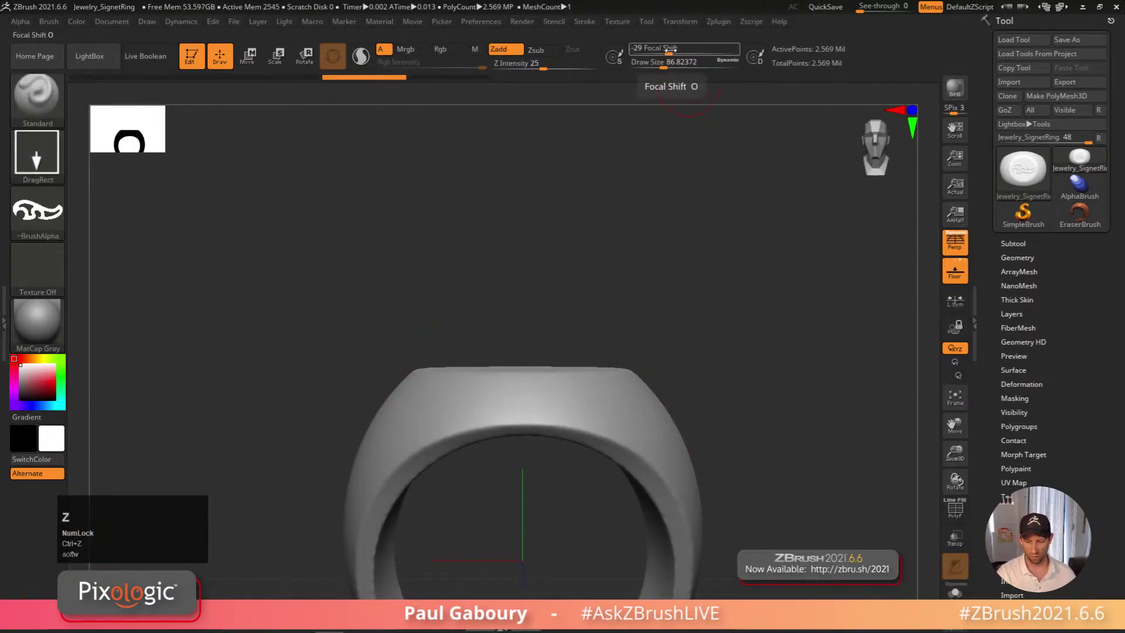
pyautogui.press('Return')
pyautogui.moveTo(716, 336); pyautogui.dragTo(593, 432, button='right')
pyautogui.moveTo(524, 380)
pyautogui.mouseDown()
pyautogui.moveTo(527, 275)
pyautogui.moveTo(547, 269)
pyautogui.mouseUp()
pyautogui.moveTo(547, 269)
pyautogui.mouseDown(button='right')
pyautogui.moveTo(668, 495)
pyautogui.moveTo(708, 472)
pyautogui.mouseUp(button='right')
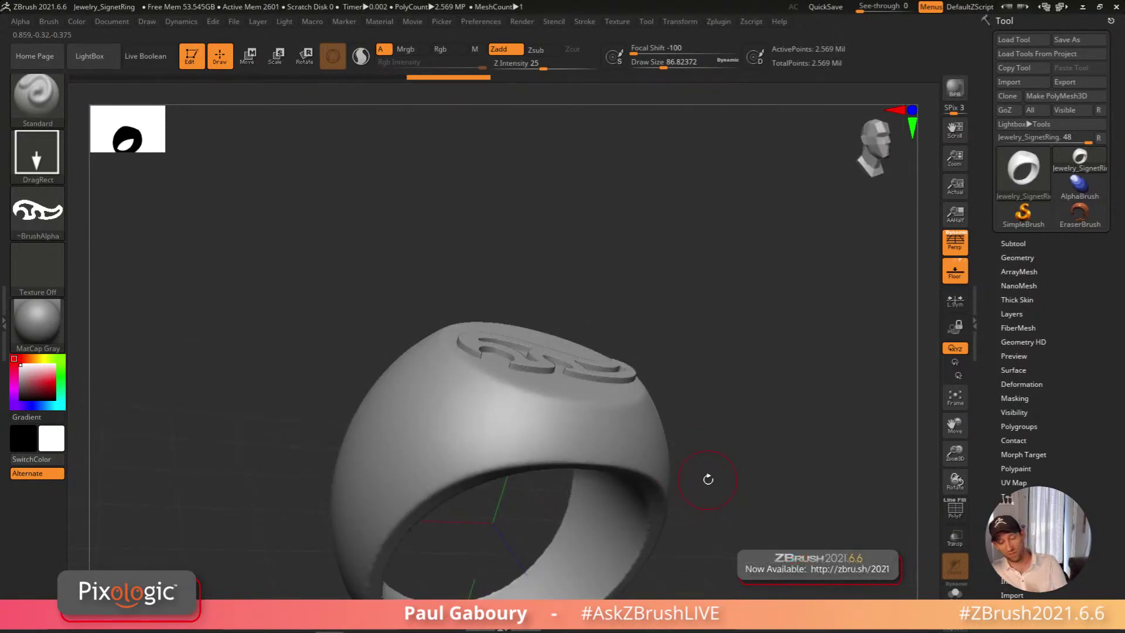
pyautogui.moveTo(708, 479); pyautogui.dragTo(660, 464, button='right')
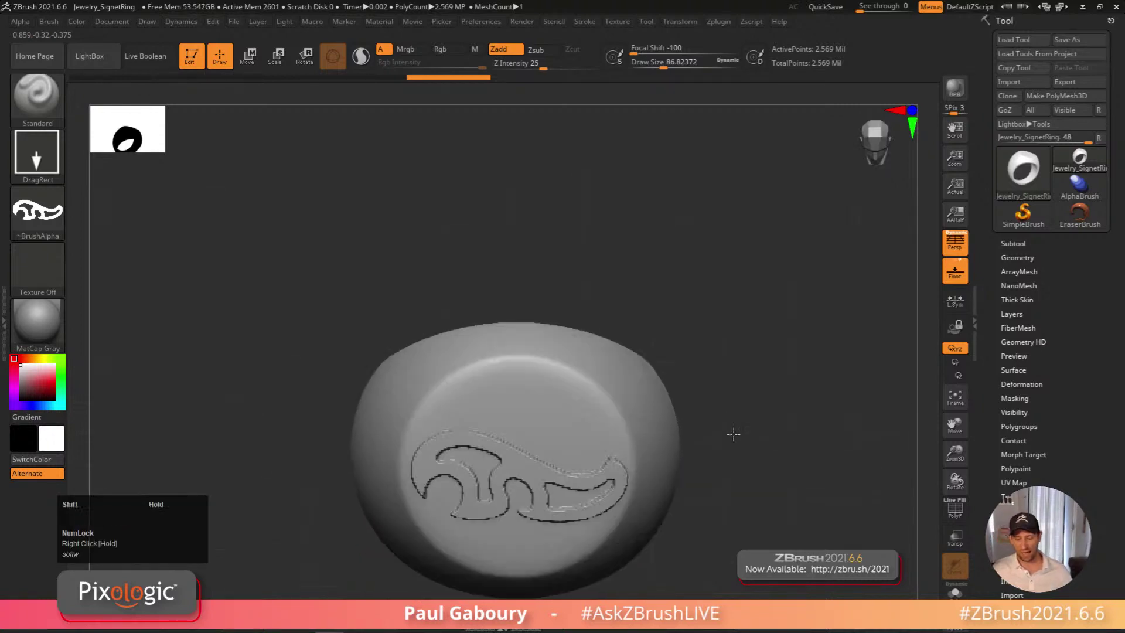
# Try a smaller scroll stamp at the centre of the flat top and undo the stamps
pyautogui.keyDown('alt'); pyautogui.moveTo(526, 445); pyautogui.dragTo(520, 410, button='right'); pyautogui.keyUp('alt')
pyautogui.moveTo(520, 409); pyautogui.dragTo(601, 381)
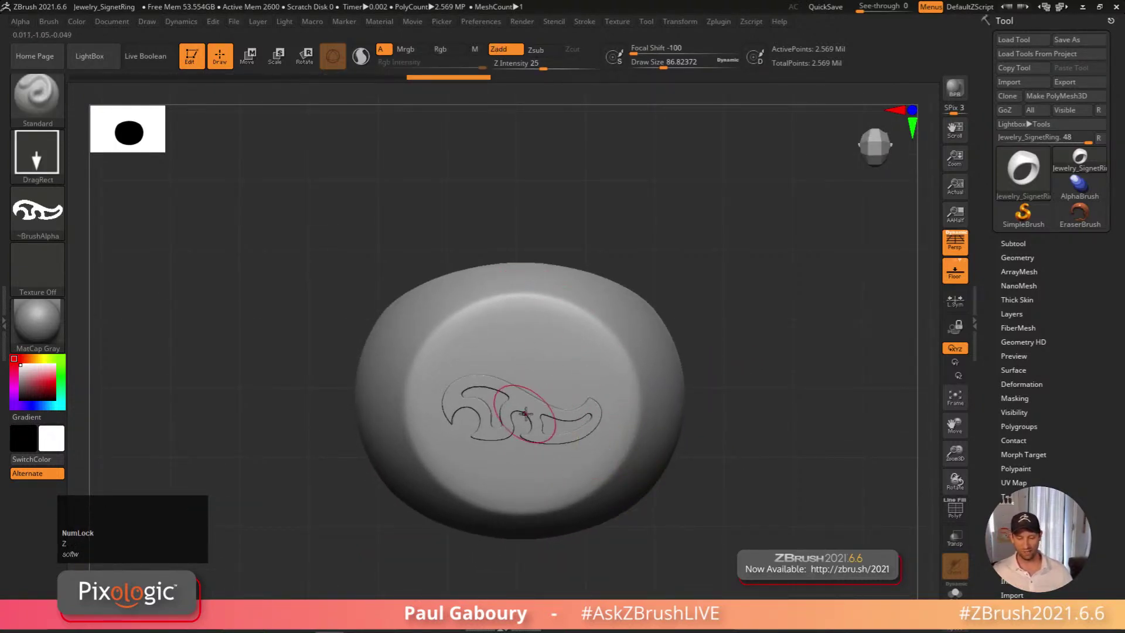
pyautogui.hotkey('ctrl', 'z')
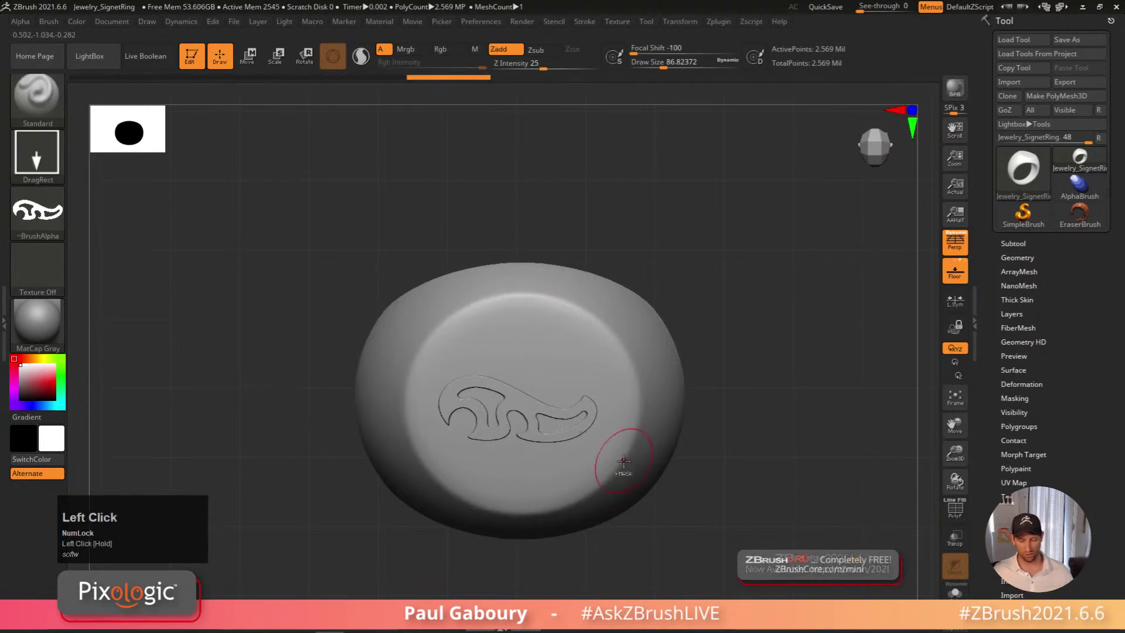
pyautogui.hotkey('ctrl', 'z')
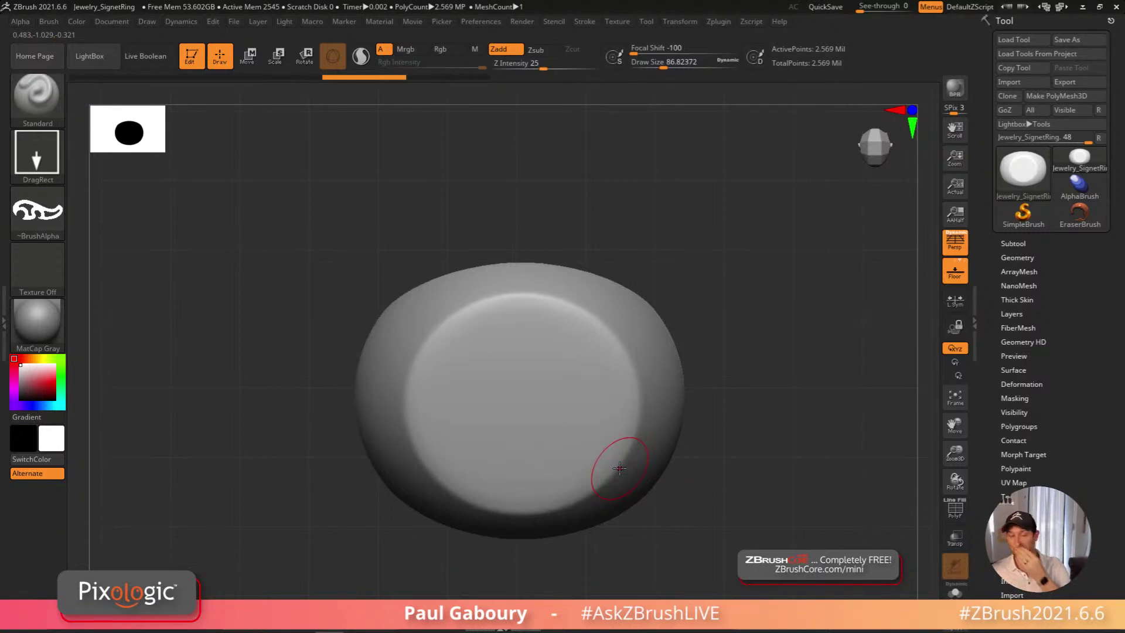
# Switch the masking brush to MeshProject
pyautogui.keyDown('ctrl'); pyautogui.click(37, 96); pyautogui.keyUp('ctrl')
pyautogui.moveTo(534, 176)
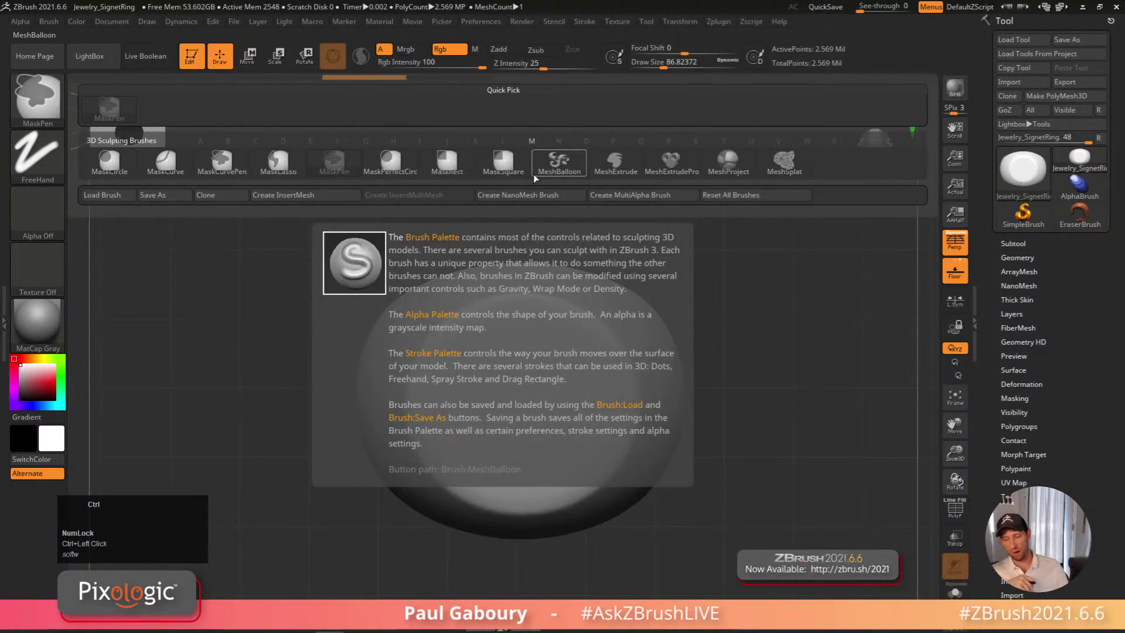
pyautogui.click(728, 164)
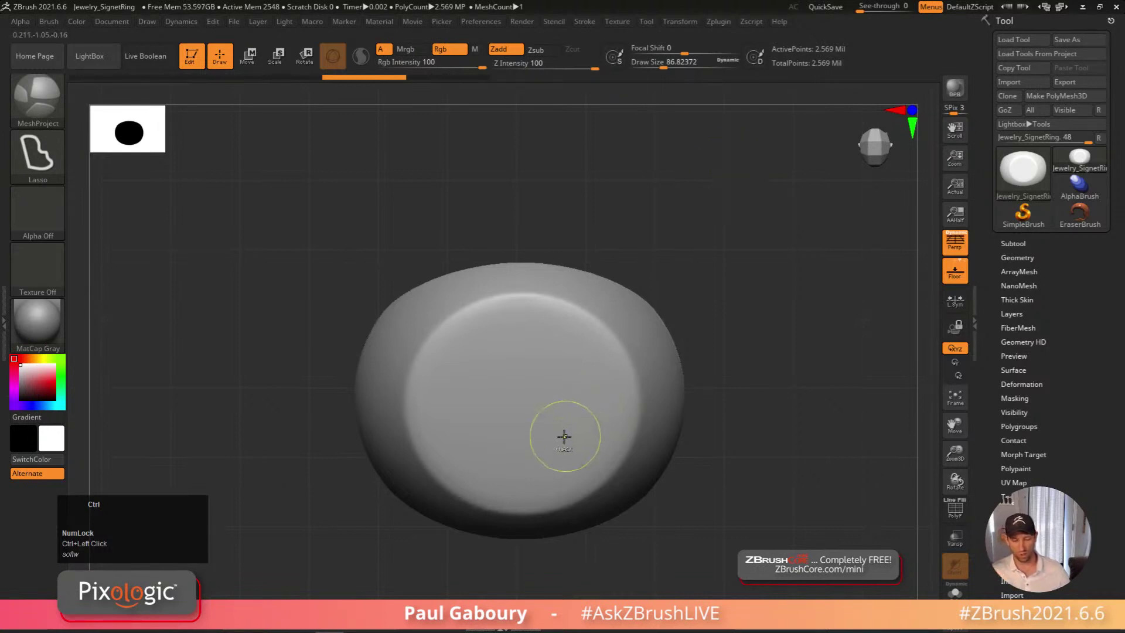
# Delete the ring's lower subdivision levels and project a freehand lasso shape onto the edge of the flat top
pyautogui.moveTo(448, 437)
pyautogui.keyDown('ctrl'); pyautogui.mouseDown()
pyautogui.moveTo(385, 343)
pyautogui.moveTo(577, 391)
pyautogui.moveTo(459, 490)
pyautogui.mouseUp(); pyautogui.keyUp('ctrl')
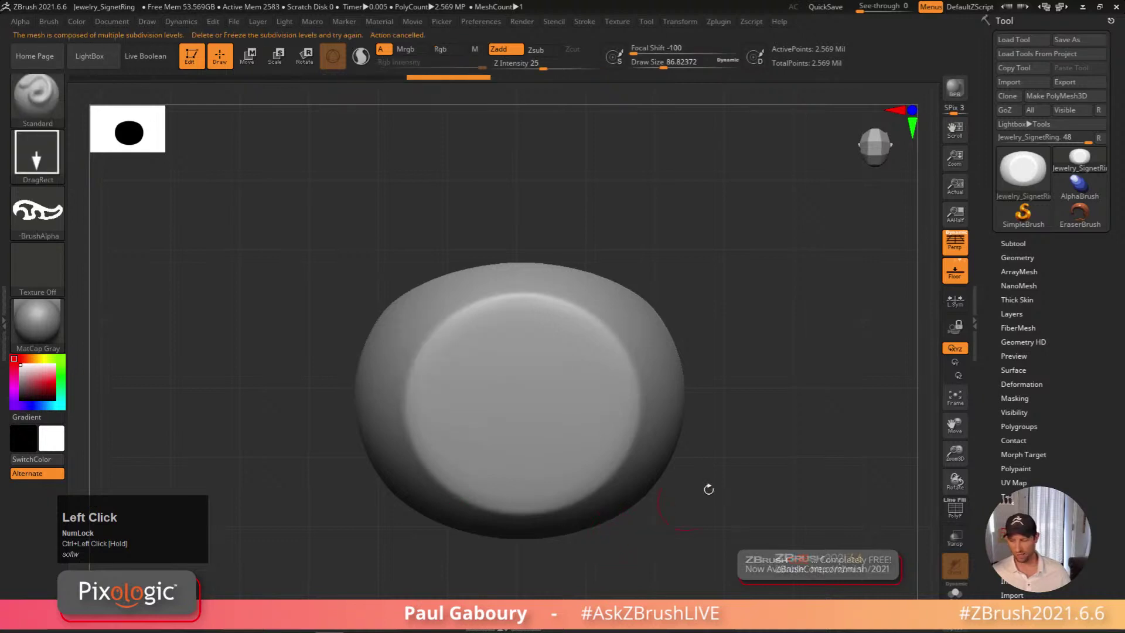
pyautogui.click(1017, 257)
pyautogui.moveTo(521, 473)
pyautogui.mouseDown()
pyautogui.moveTo(416, 307)
pyautogui.moveTo(498, 463)
pyautogui.mouseUp()
pyautogui.moveTo(535, 550)
pyautogui.mouseDown(button='right')
pyautogui.moveTo(623, 381)
pyautogui.moveTo(520, 381)
pyautogui.moveTo(478, 476)
pyautogui.moveTo(512, 440)
pyautogui.moveTo(503, 592)
pyautogui.mouseUp(button='right')
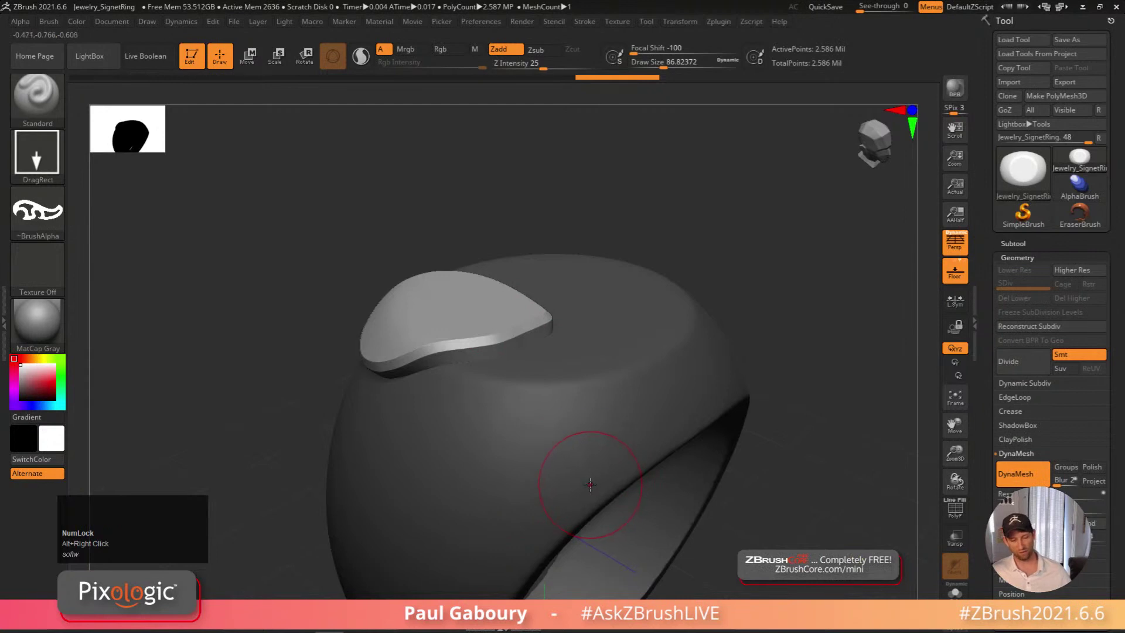
# Try stamping the scroll alpha on the flat top's edge and on the side of the band
pyautogui.moveTo(759, 382); pyautogui.dragTo(678, 414)
pyautogui.moveTo(677, 414)
pyautogui.mouseDown(button='right')
pyautogui.moveTo(592, 407)
pyautogui.moveTo(623, 346)
pyautogui.moveTo(596, 389)
pyautogui.mouseUp(button='right')
pyautogui.moveTo(586, 410); pyautogui.dragTo(589, 372)
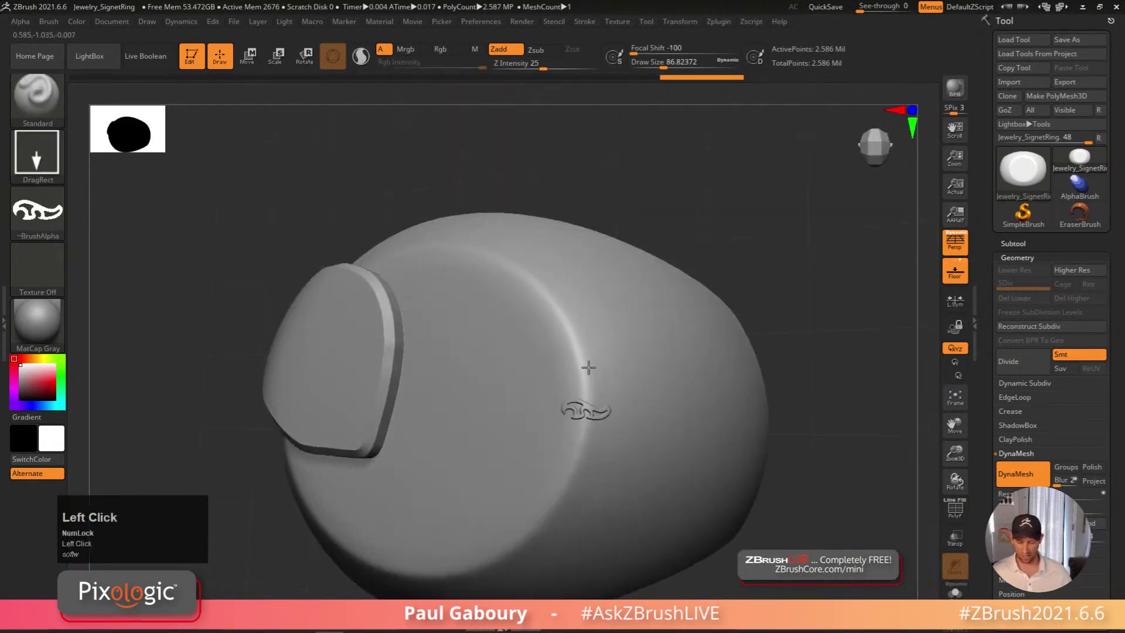
pyautogui.moveTo(603, 264); pyautogui.dragTo(717, 426, button='right')
pyautogui.moveTo(665, 469); pyautogui.dragTo(609, 407, button='right')
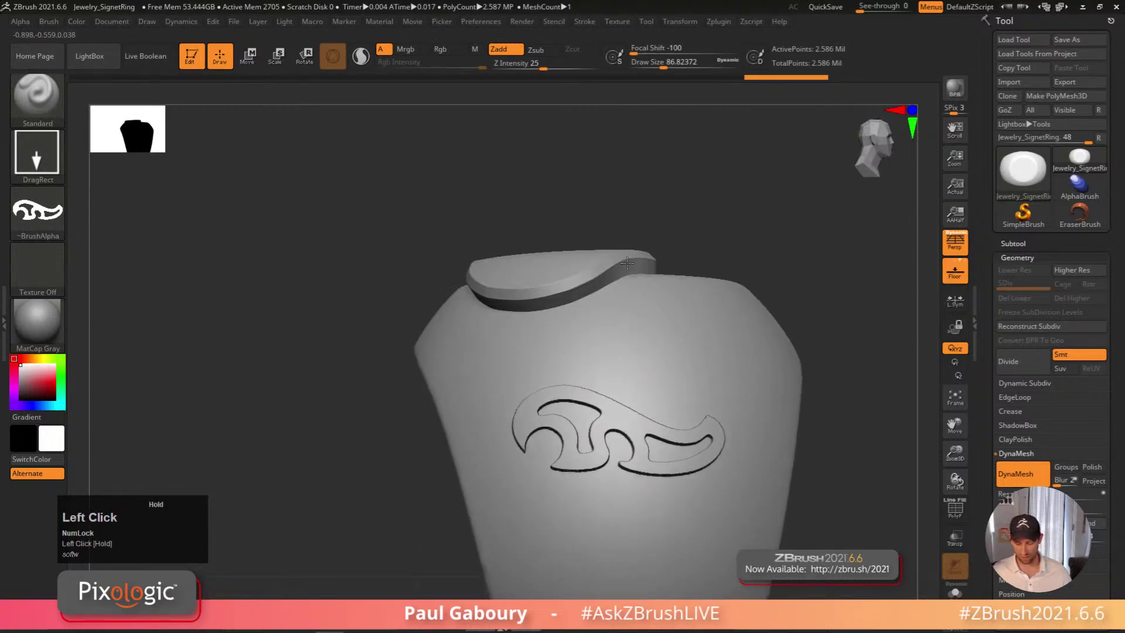
pyautogui.moveTo(627, 265); pyautogui.dragTo(596, 482, button='right')
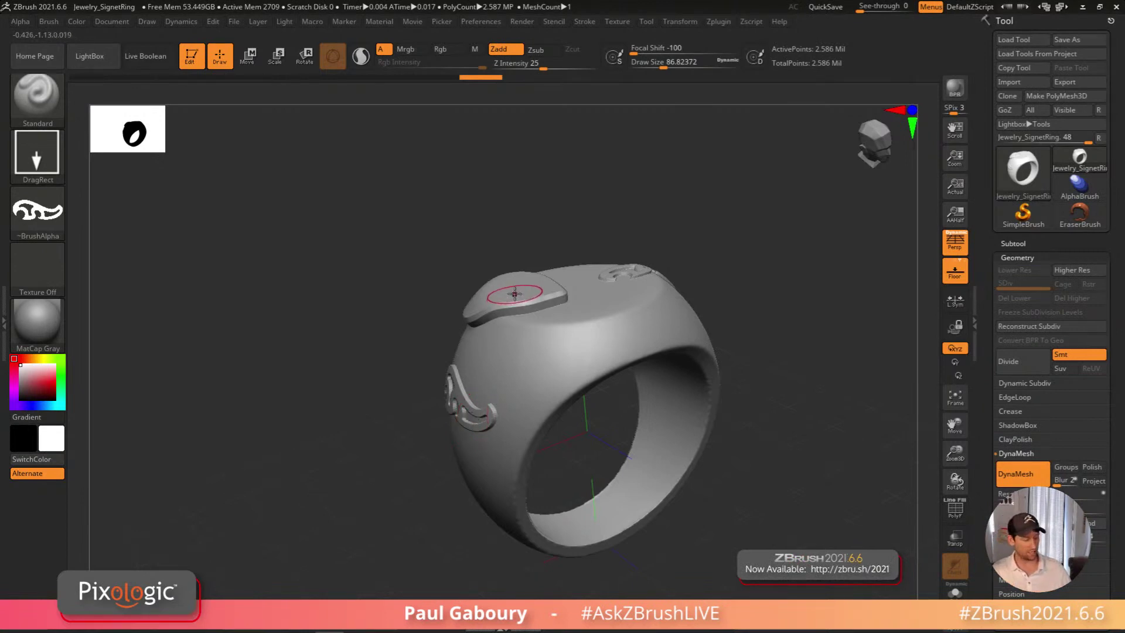
# Inspect the raised shape's polygroups with PolyFrame, and undo the scroll stamps and the lasso projection
pyautogui.hotkey('shift', 'f')
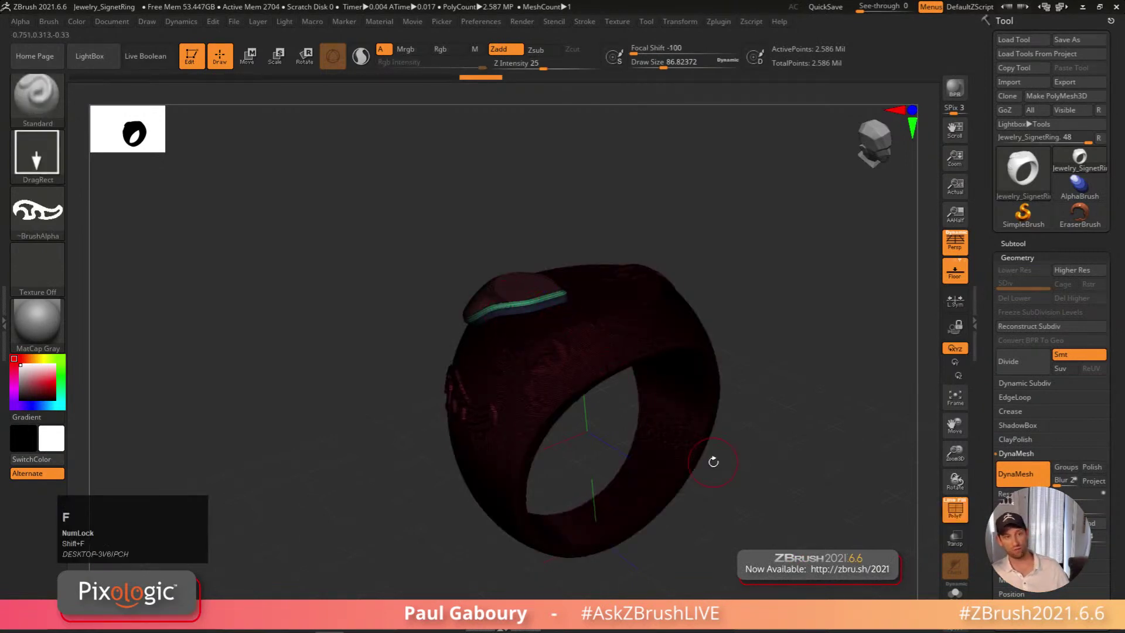
pyautogui.hotkey('ctrl', 'z')
pyautogui.moveTo(789, 331); pyautogui.dragTo(691, 318, button='right')
pyautogui.hotkey('shift', 'f')
# Give the masking MeshProject brush the Rect stroke with Square and Center, and assign the scroll alpha to it
pyautogui.press('ctrl')
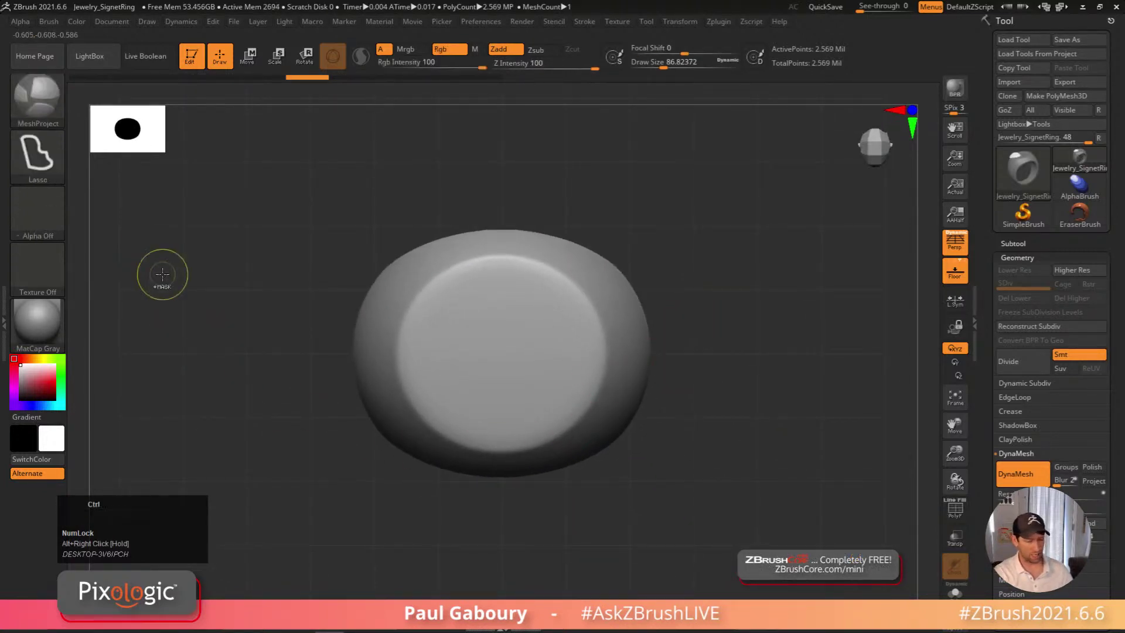
pyautogui.keyDown('ctrl'); pyautogui.click(38, 96); pyautogui.keyUp('ctrl')
pyautogui.moveTo(735, 171)
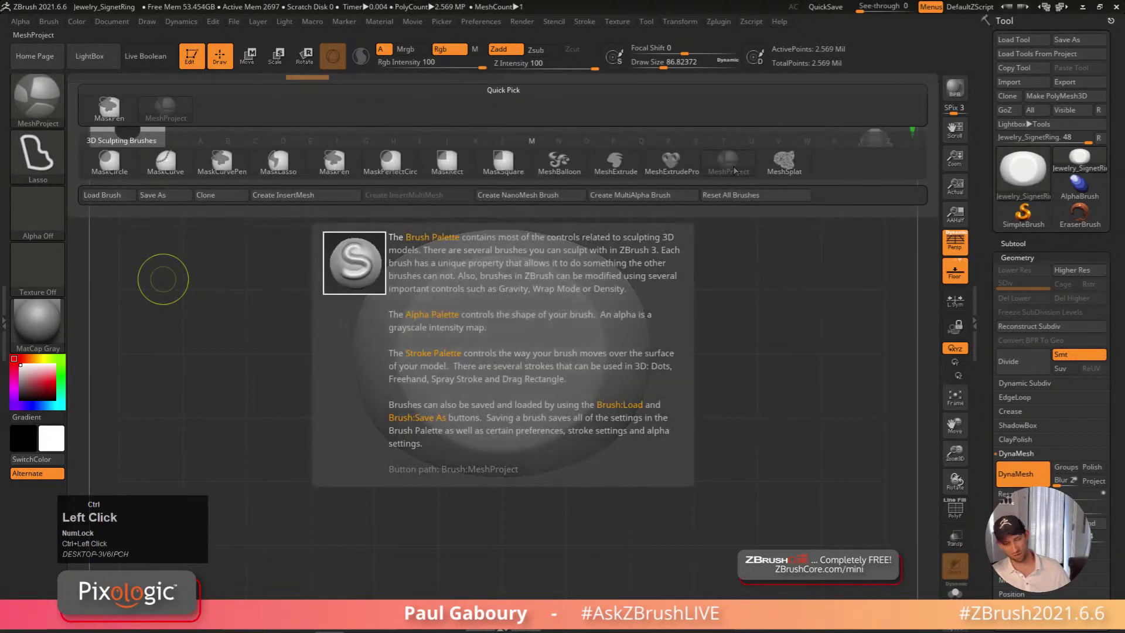
pyautogui.keyDown('ctrl'); pyautogui.click(56, 157); pyautogui.keyUp('ctrl')
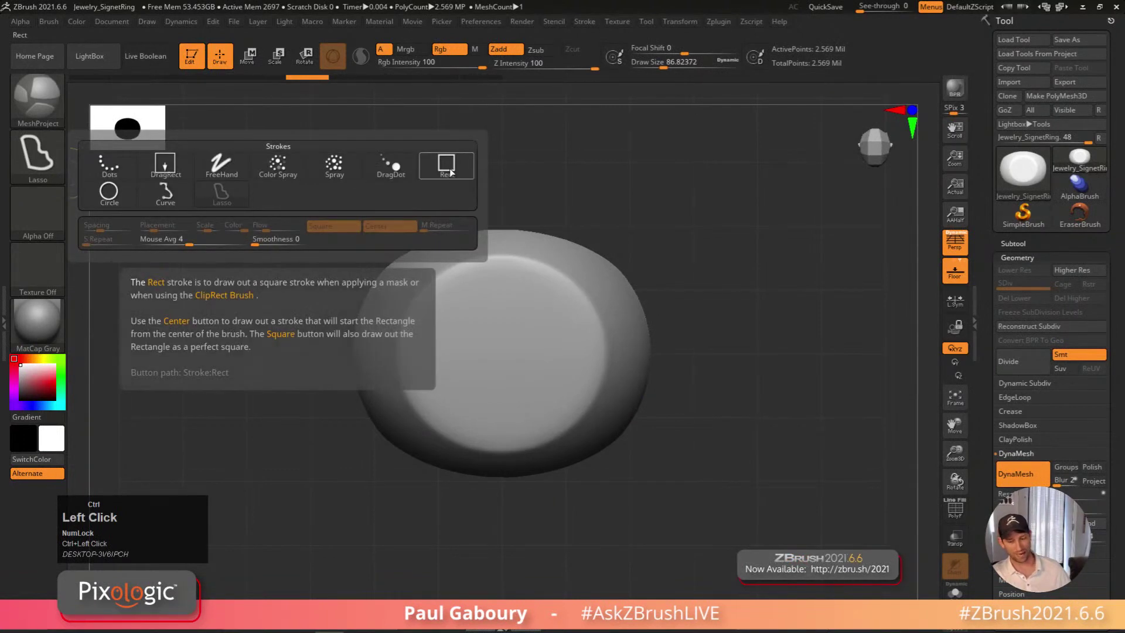
pyautogui.click(454, 172)
pyautogui.click(57, 173)
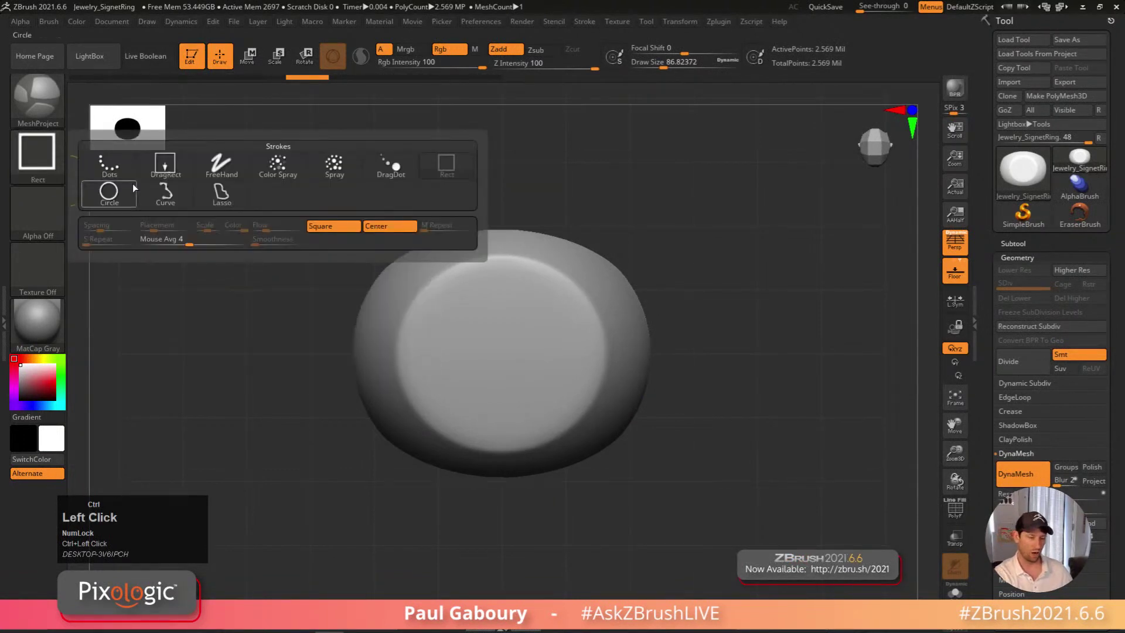
pyautogui.moveTo(461, 175)
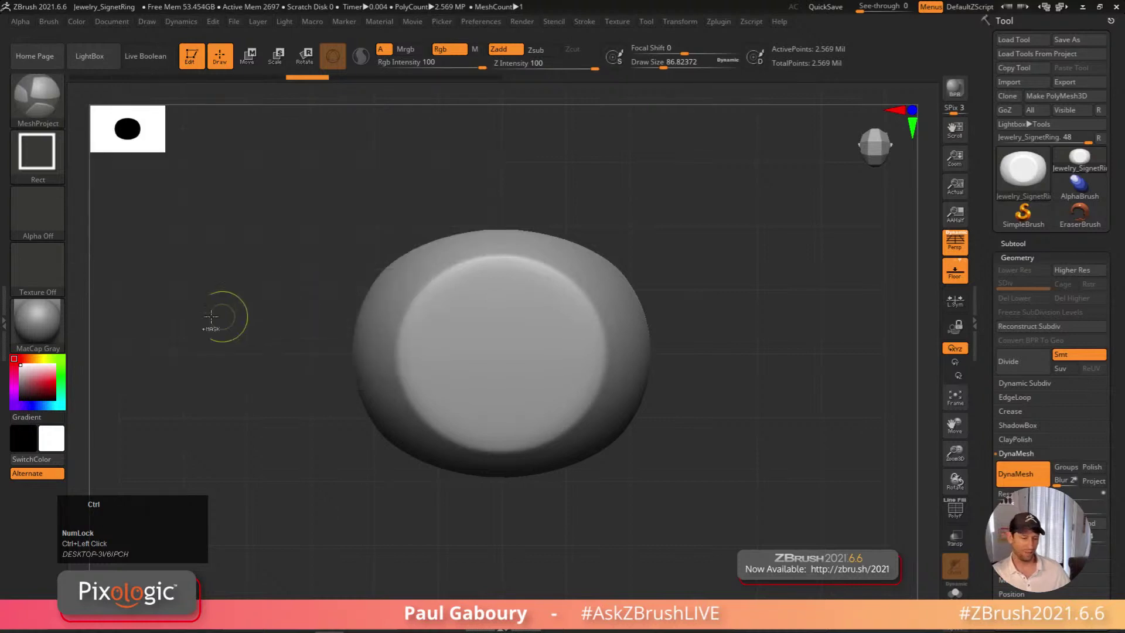
pyautogui.click(41, 213)
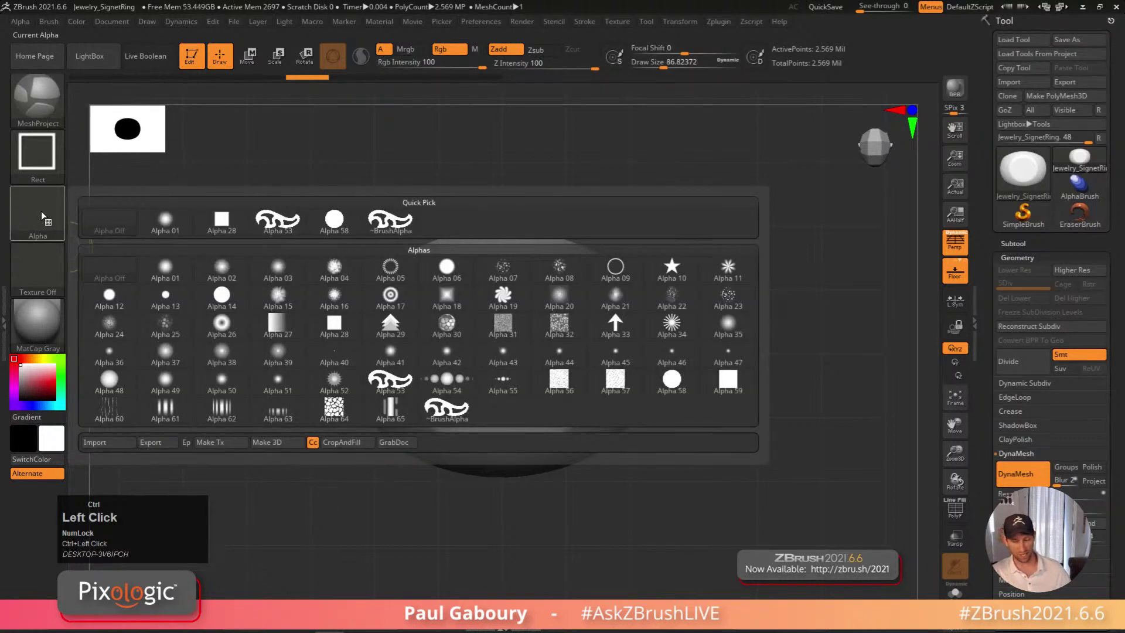
pyautogui.click(390, 220)
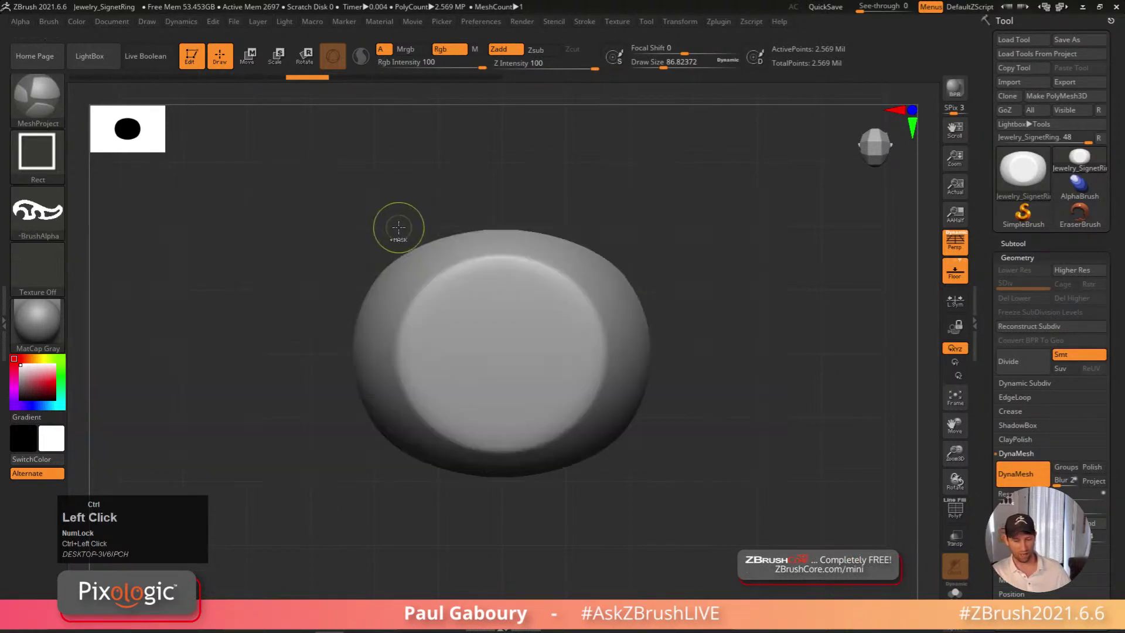
# Project the scroll alpha as raised geometry onto the flat top and adjust its height with the Move gizmo
pyautogui.moveTo(500, 358)
pyautogui.keyDown('ctrl'); pyautogui.mouseDown()
pyautogui.moveTo(487, 258)
pyautogui.moveTo(468, 243)
pyautogui.mouseUp(); pyautogui.keyUp('ctrl')
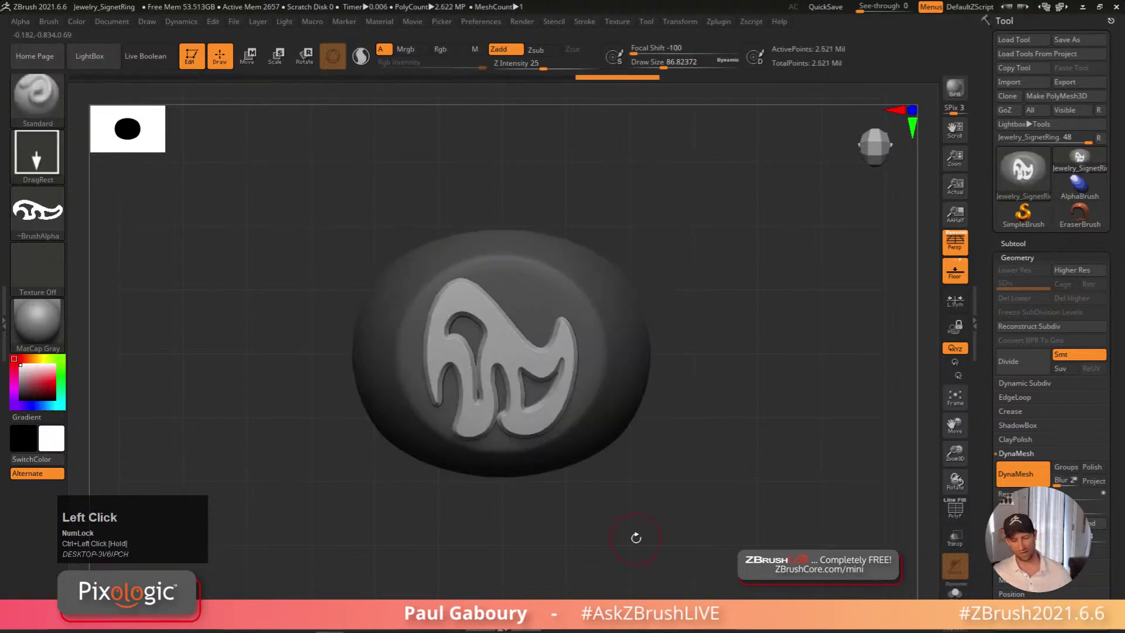
pyautogui.moveTo(638, 561); pyautogui.dragTo(558, 351, button='right')
pyautogui.press('w')
pyautogui.moveTo(511, 302); pyautogui.dragTo(512, 316)
pyautogui.moveTo(650, 563); pyautogui.dragTo(659, 507, button='right')
pyautogui.hotkey('shift', 'f')
pyautogui.hotkey('shift', 'f')
# Rescale the raised scroll across the flat top with the gizmo and readjust its height on the ring
pyautogui.moveTo(464, 381); pyautogui.dragTo(509, 379)
pyautogui.moveTo(499, 369); pyautogui.dragTo(595, 289, button='right')
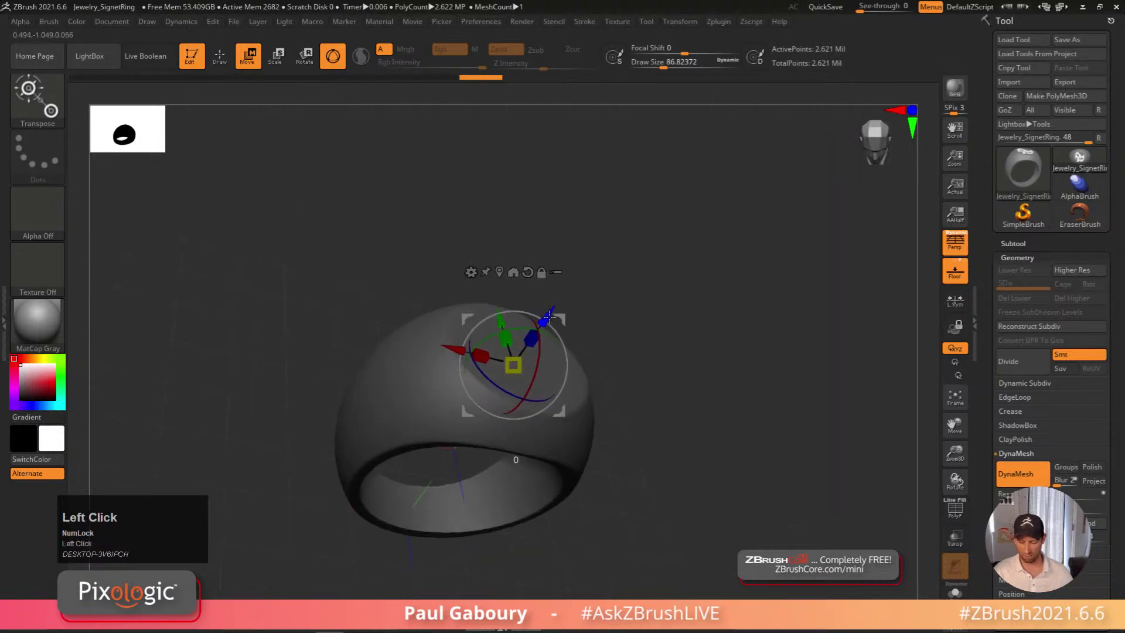
pyautogui.moveTo(549, 311); pyautogui.dragTo(553, 314)
pyautogui.moveTo(554, 314); pyautogui.dragTo(504, 328, button='right')
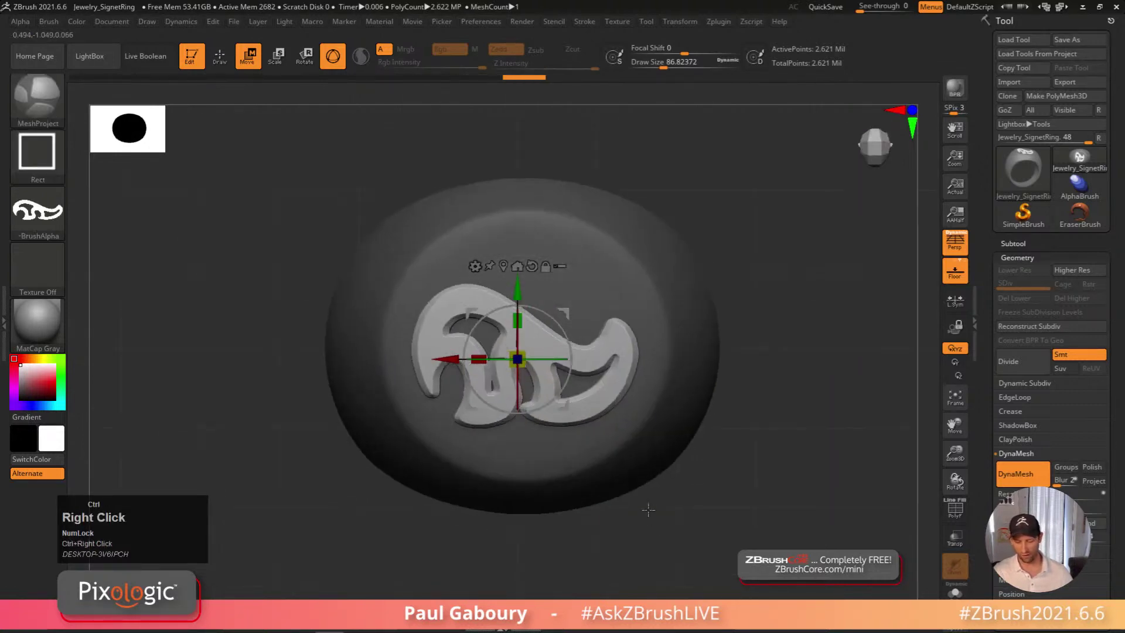
pyautogui.moveTo(471, 359); pyautogui.dragTo(510, 360)
pyautogui.moveTo(658, 546)
pyautogui.mouseDown(button='right')
pyautogui.moveTo(705, 514)
pyautogui.moveTo(688, 459)
pyautogui.moveTo(698, 518)
pyautogui.mouseUp(button='right')
# Return to Draw mode, undo the gizmo changes, and try and undo a Standard brush scroll stamp at the centre
pyautogui.press('q')
pyautogui.hotkey('ctrl', 'z')
pyautogui.hotkey('ctrl', 'z')
pyautogui.hotkey('ctrl', 'shift', 'z')
pyautogui.click(803, 452)
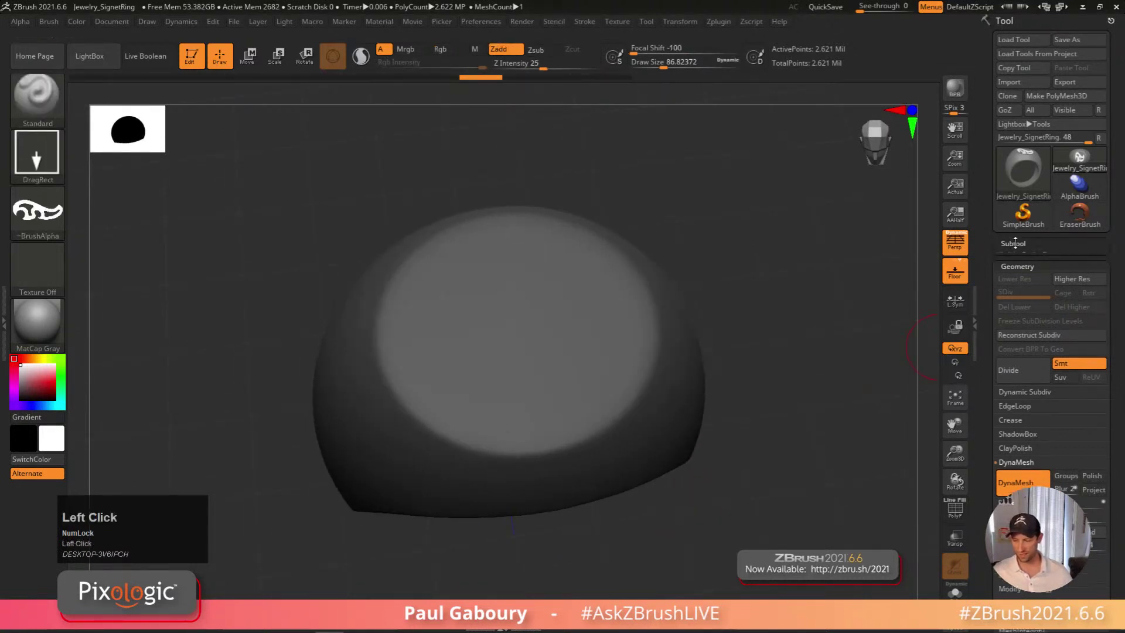
pyautogui.hotkey('ctrl', 'z')
pyautogui.moveTo(516, 338); pyautogui.dragTo(523, 272)
pyautogui.hotkey('ctrl', 'z')
# Try projecting the scroll onto the centre of the flat top again, inspect its relief and undo it
pyautogui.keyDown('ctrl'); pyautogui.moveTo(521, 331); pyautogui.dragTo(520, 185); pyautogui.keyUp('ctrl')
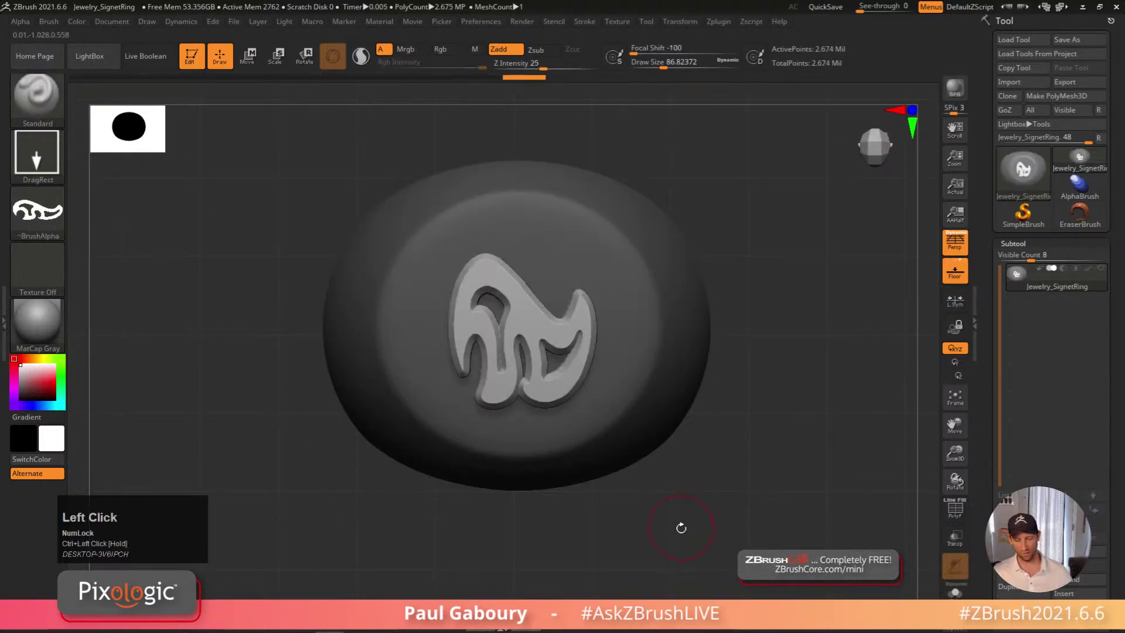
pyautogui.moveTo(680, 510); pyautogui.dragTo(620, 427, button='right')
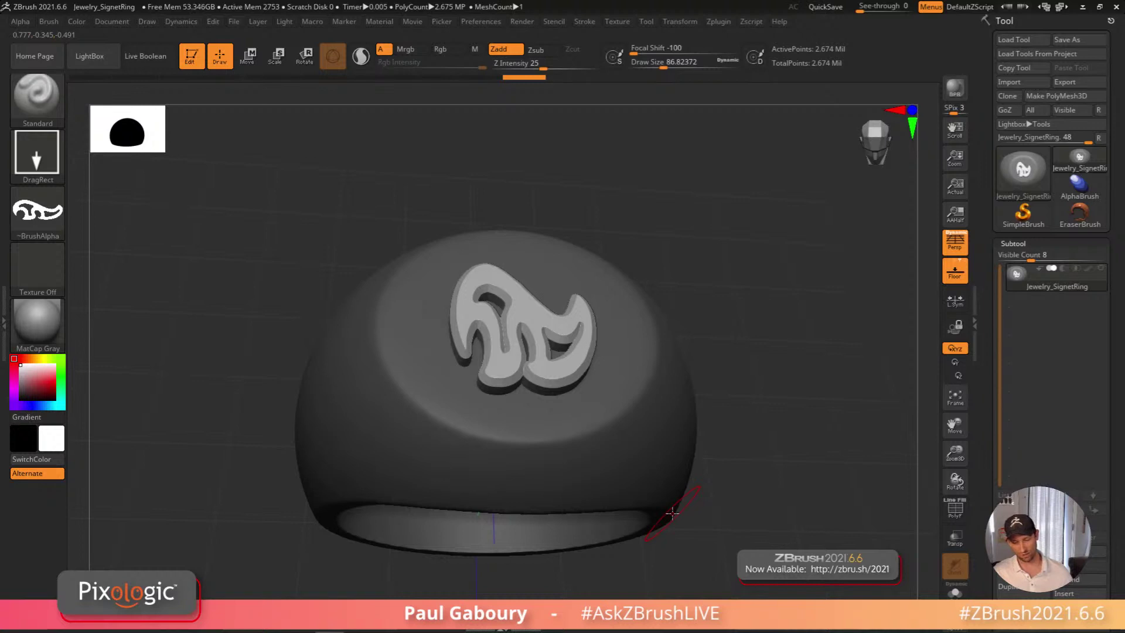
pyautogui.hotkey('ctrl', 'z')
pyautogui.moveTo(666, 515); pyautogui.dragTo(683, 395, button='right')
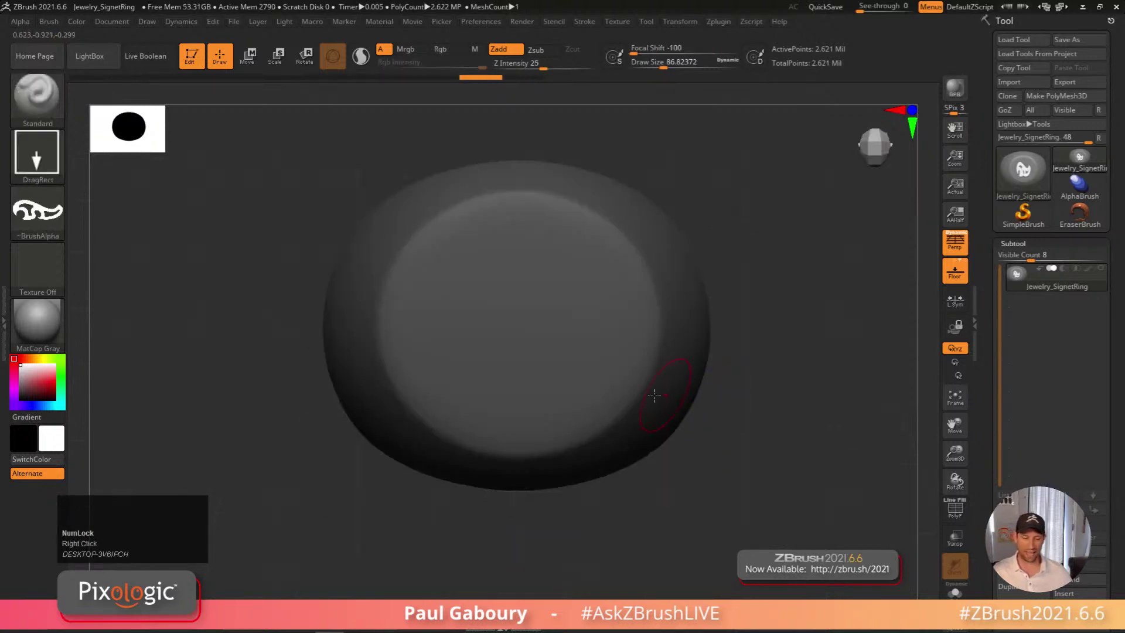
# Enable Live Boolean, try projecting the scroll onto the flat top, inspect it and undo the projection
pyautogui.click(149, 59)
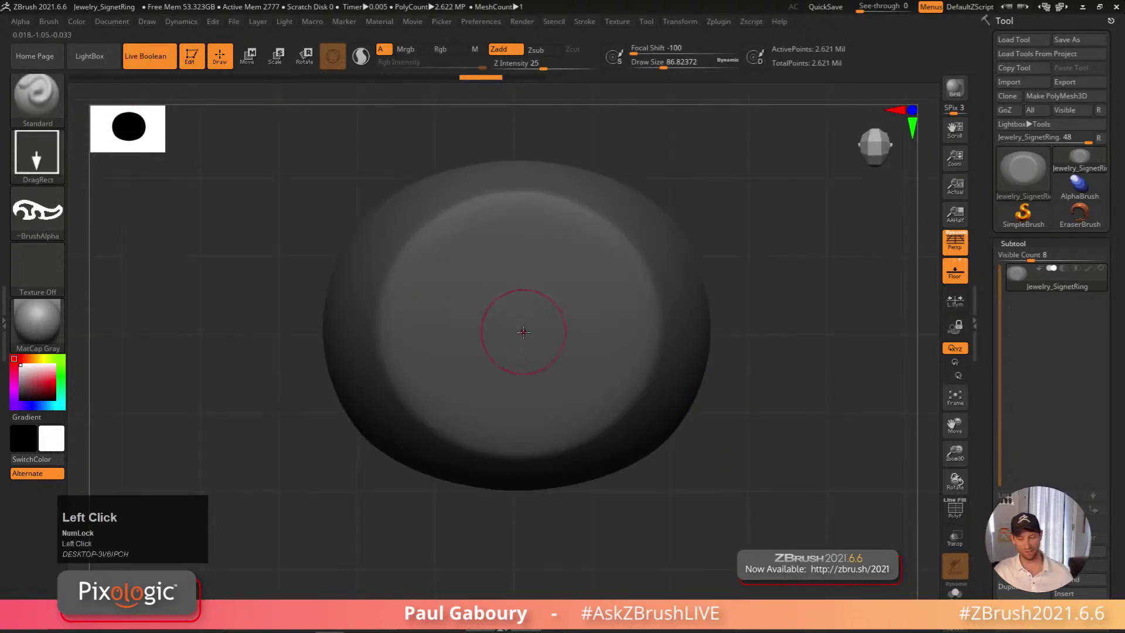
pyautogui.keyDown('ctrl'); pyautogui.moveTo(519, 334); pyautogui.dragTo(588, 355); pyautogui.keyUp('ctrl')
pyautogui.moveTo(655, 522); pyautogui.dragTo(670, 452, button='right')
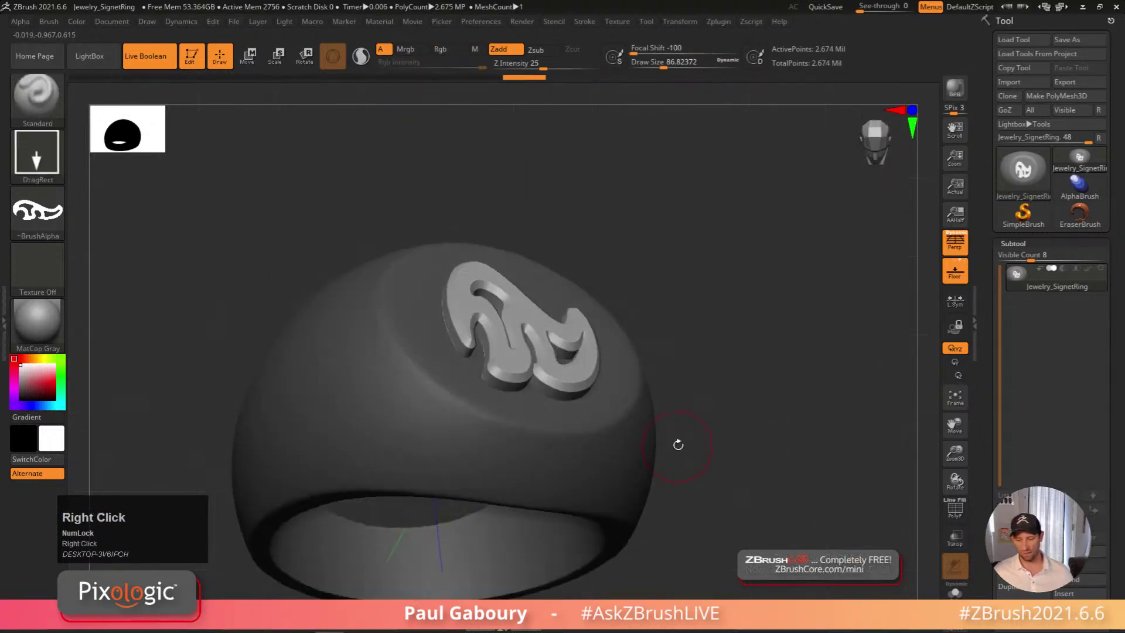
pyautogui.keyDown('alt'); pyautogui.moveTo(533, 326); pyautogui.dragTo(515, 278, button='right'); pyautogui.keyUp('alt')
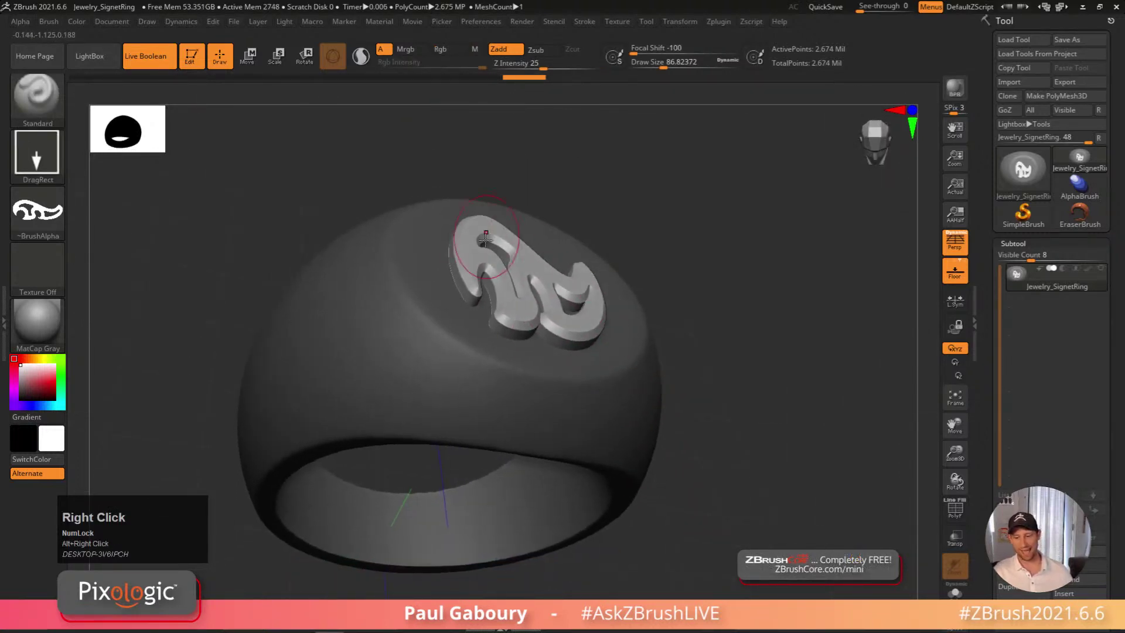
pyautogui.moveTo(719, 430); pyautogui.dragTo(694, 469, button='right')
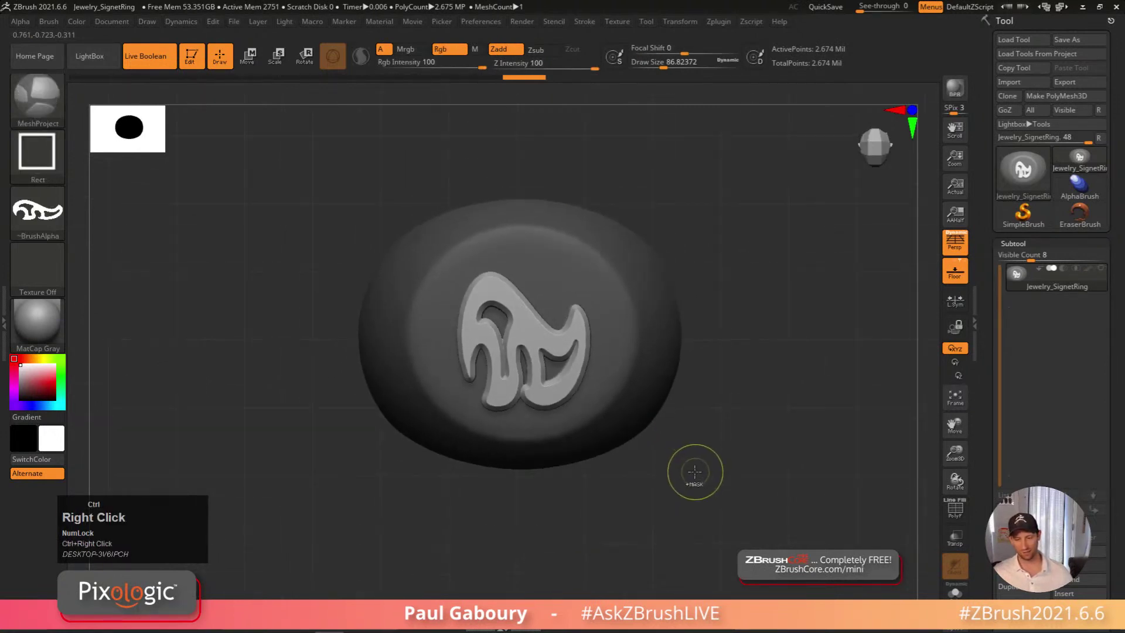
pyautogui.hotkey('ctrl', 'z')
# Project the scroll onto the flat top as a separate subtool, select the ring and hide the scroll subtool
pyautogui.keyDown('ctrl'); pyautogui.moveTo(521, 334); pyautogui.dragTo(509, 200); pyautogui.keyUp('ctrl')
pyautogui.moveTo(1019, 306)
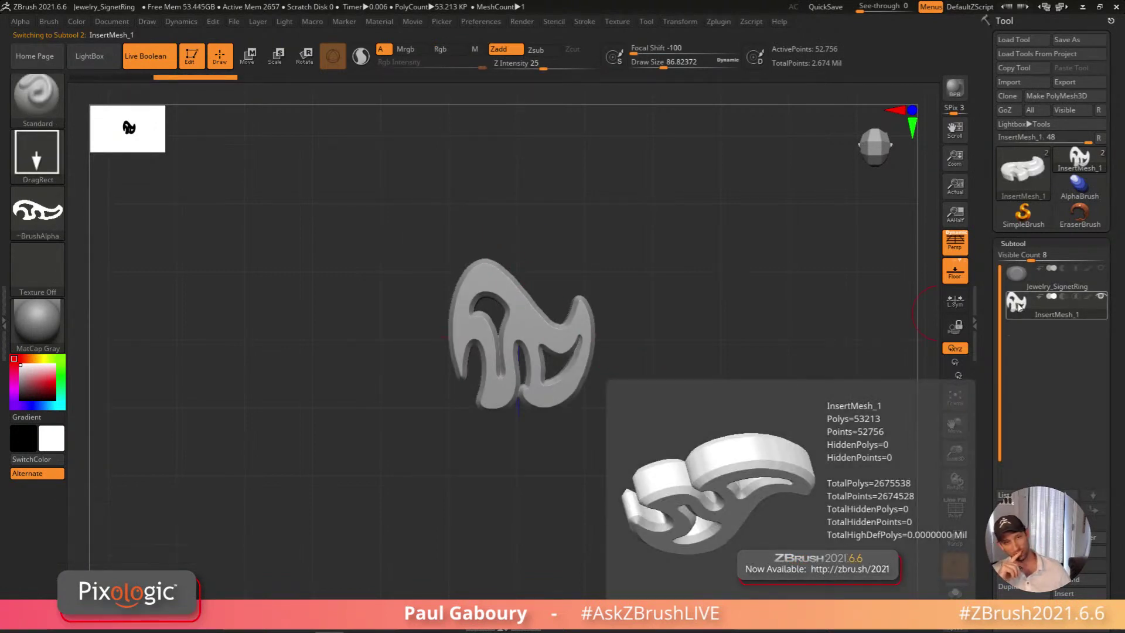
pyautogui.click(1019, 305)
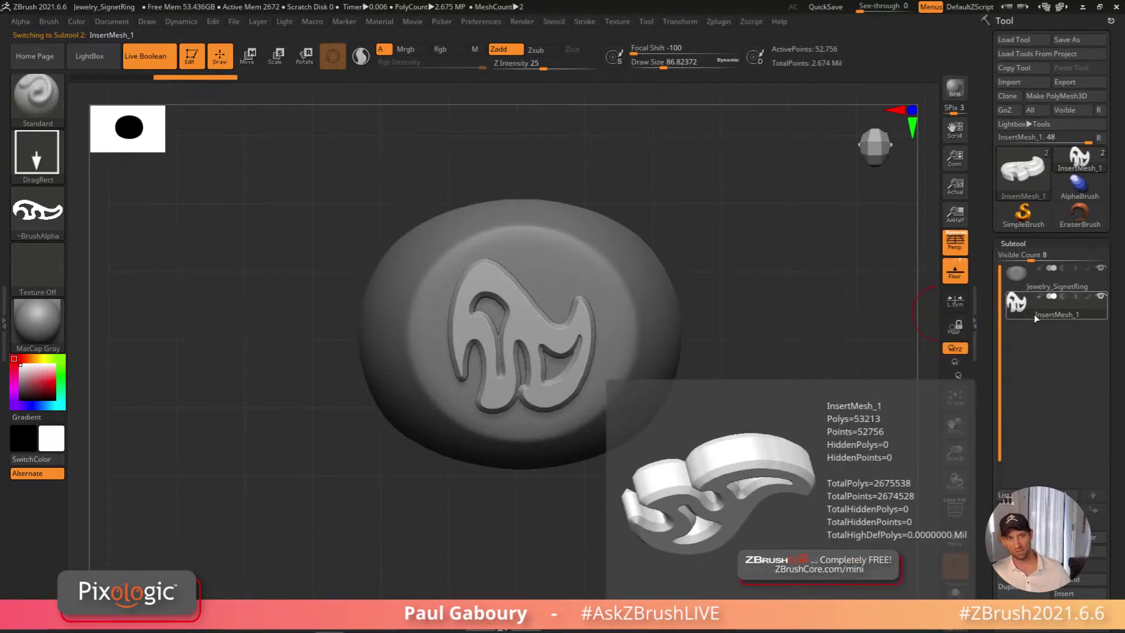
pyautogui.click(1029, 283)
pyautogui.click(1101, 297)
pyautogui.keyDown('alt'); pyautogui.moveTo(595, 489); pyautogui.dragTo(605, 499, button='right'); pyautogui.keyUp('alt')
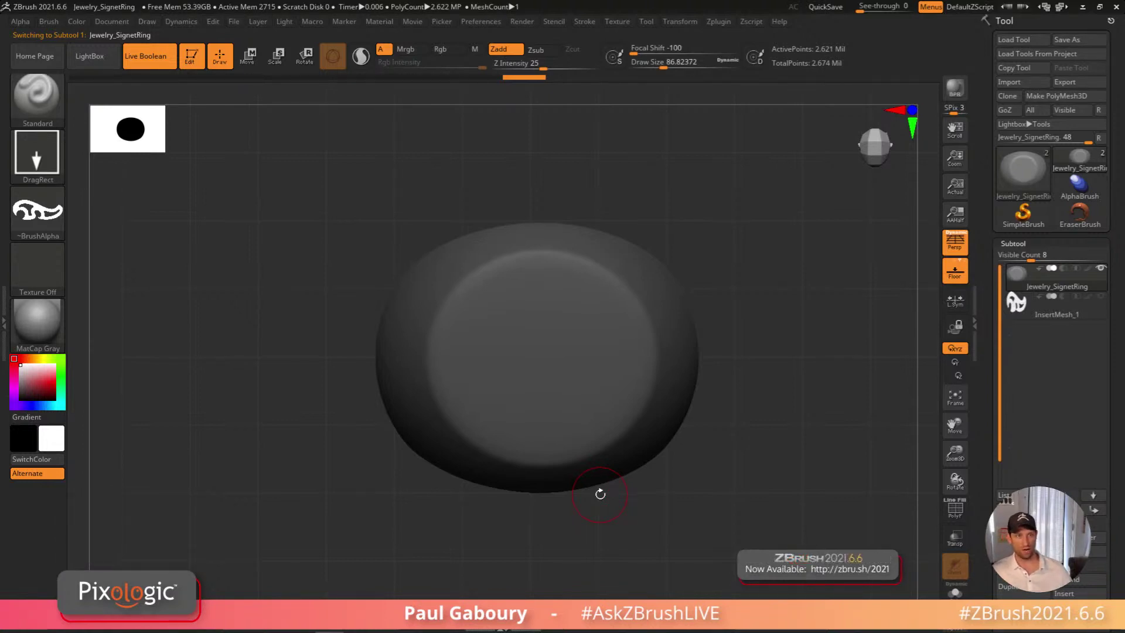
# Examine the brush's MaskMesh Modifiers: Resolution, Smoothness and Bevel
pyautogui.click(48, 23)
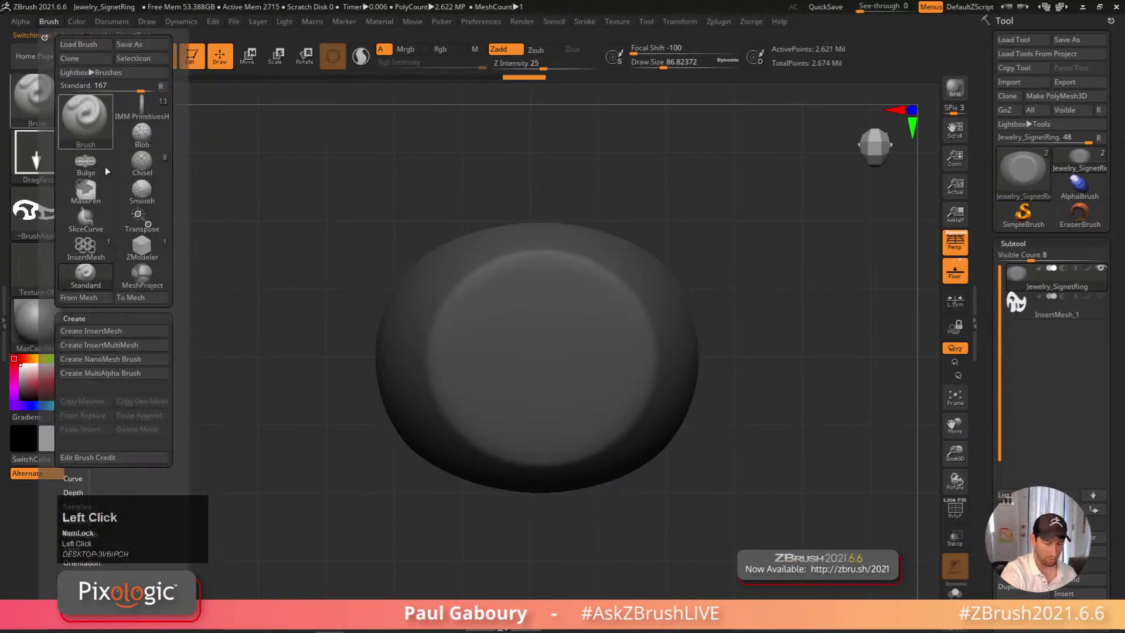
pyautogui.click(103, 316)
pyautogui.moveTo(140, 363); pyautogui.dragTo(145, 267)
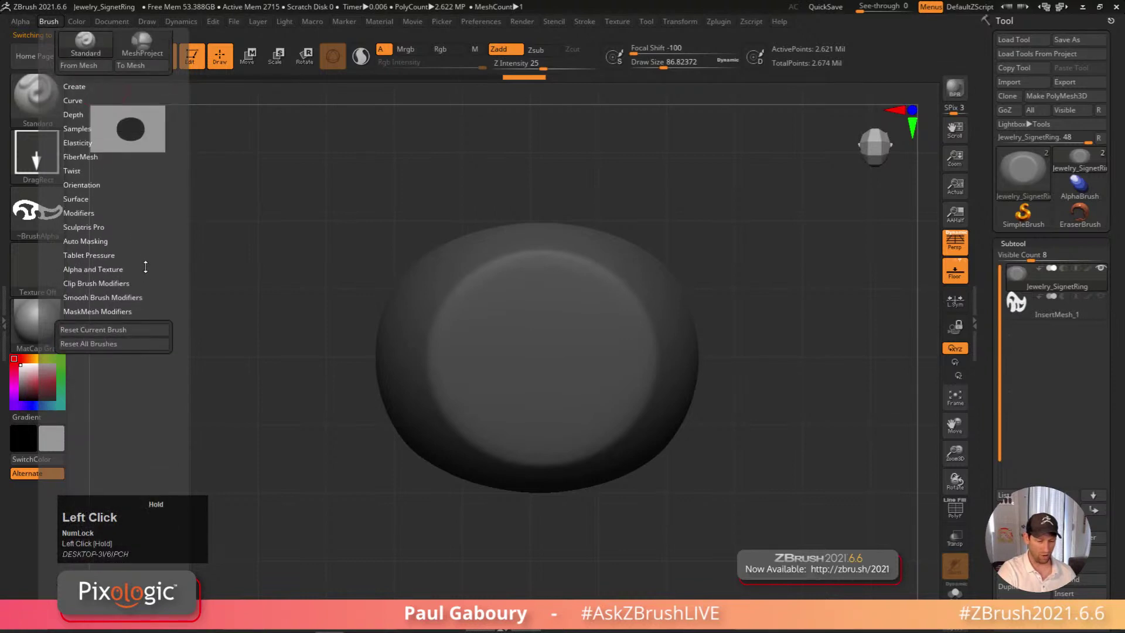
pyautogui.click(118, 312)
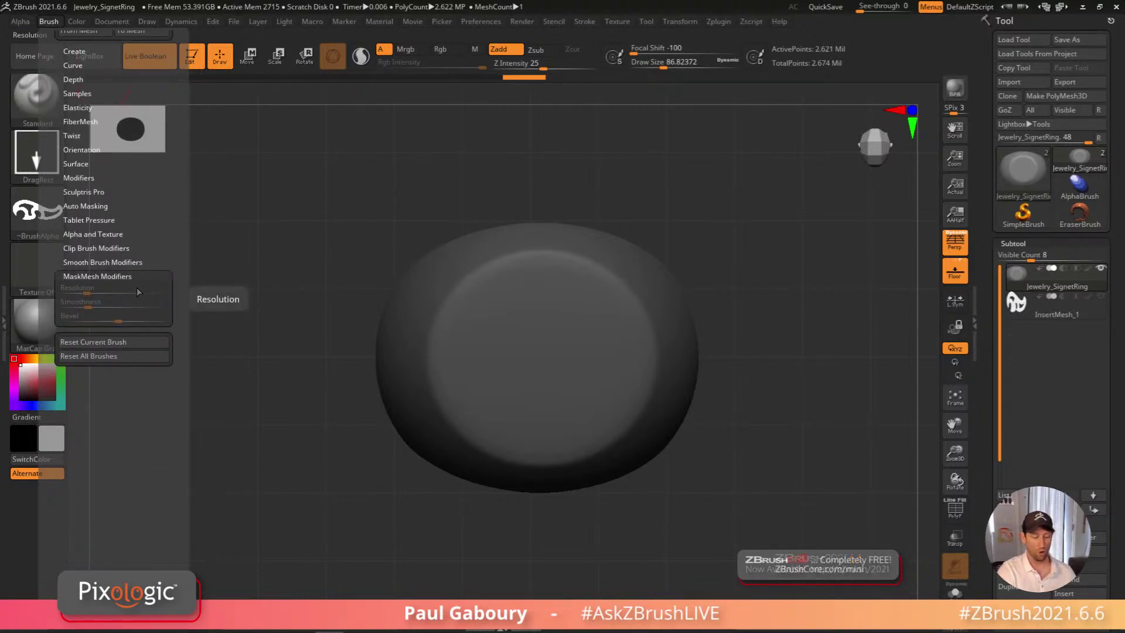
pyautogui.press('ctrl')
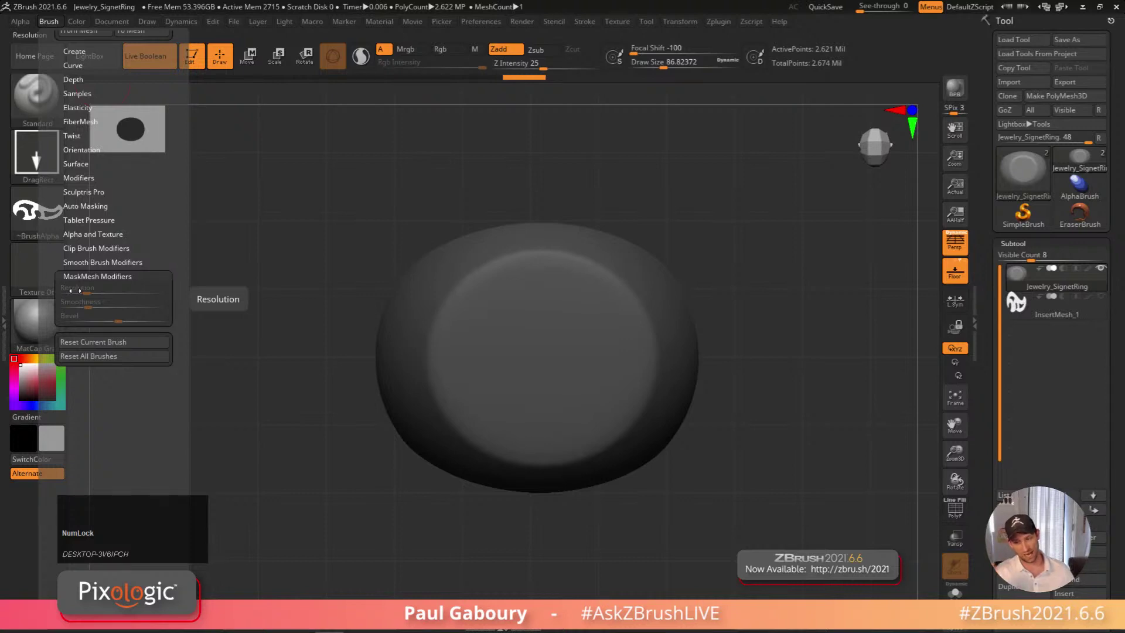
# Set the masking brush's Z Intensity to 36, try projecting the scroll onto the flat top and undo it
pyautogui.press('ctrl')
pyautogui.keyDown('ctrl'); pyautogui.moveTo(585, 69); pyautogui.dragTo(554, 65); pyautogui.keyUp('ctrl')
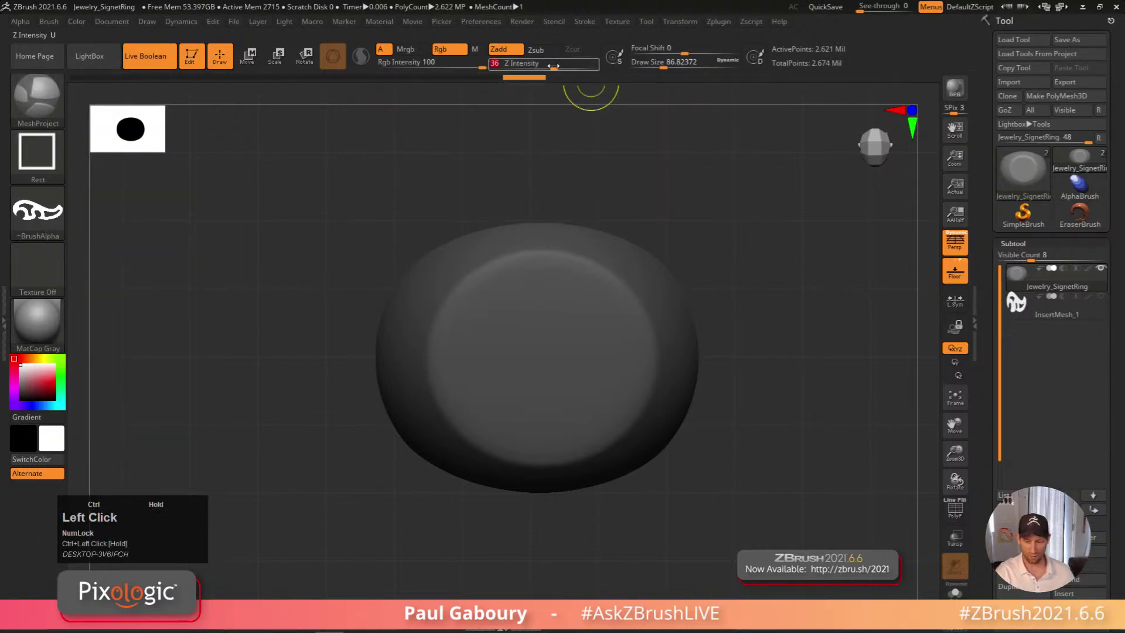
pyautogui.keyDown('ctrl'); pyautogui.moveTo(543, 363); pyautogui.dragTo(549, 212); pyautogui.keyUp('ctrl')
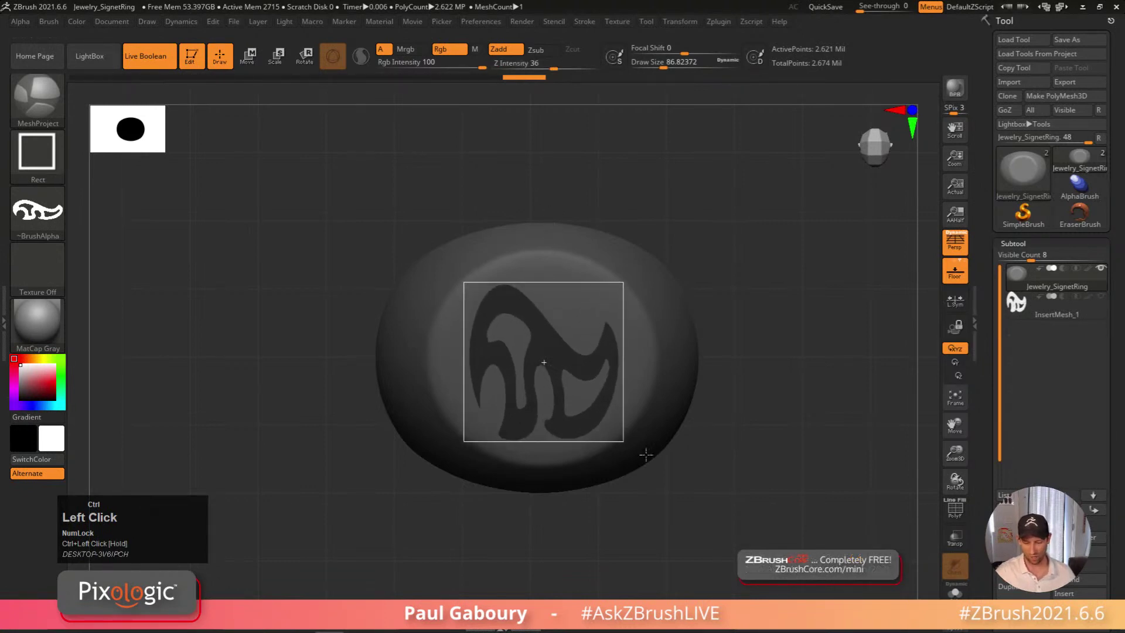
pyautogui.moveTo(691, 525)
pyautogui.mouseDown(button='right')
pyautogui.moveTo(751, 431)
pyautogui.moveTo(741, 462)
pyautogui.moveTo(711, 440)
pyautogui.moveTo(705, 459)
pyautogui.mouseUp(button='right')
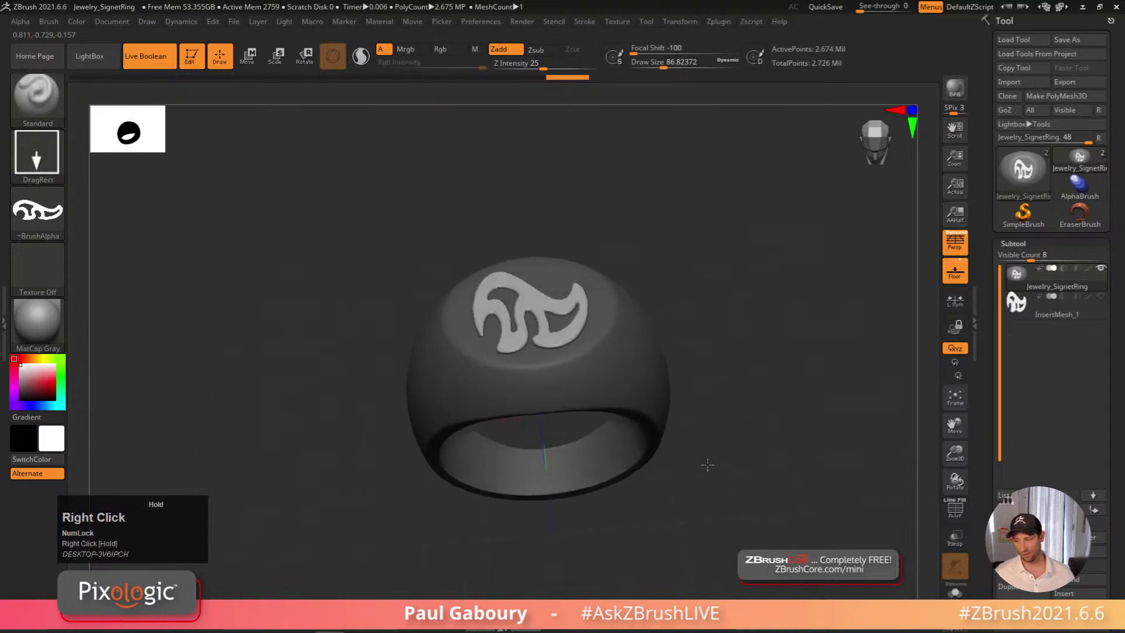
pyautogui.hotkey('ctrl', 'z')
pyautogui.hotkey('ctrl', 'z')
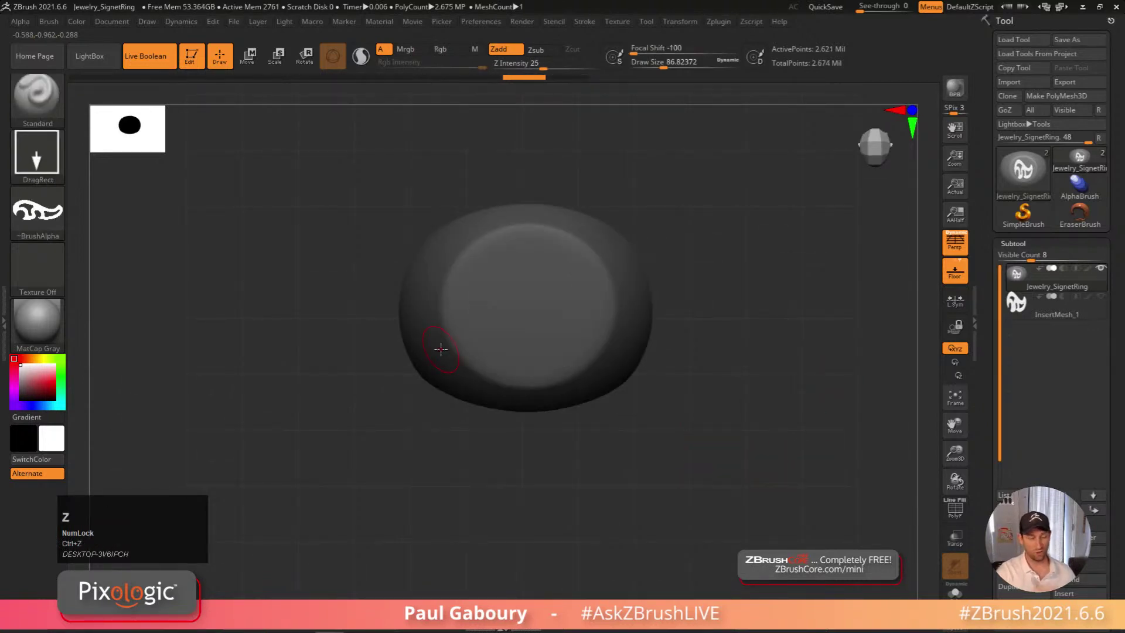
# Project the scroll onto the ring's flat top as a separate subtractive subtool and inspect the engraved result
pyautogui.moveTo(441, 349); pyautogui.dragTo(668, 445, button='right')
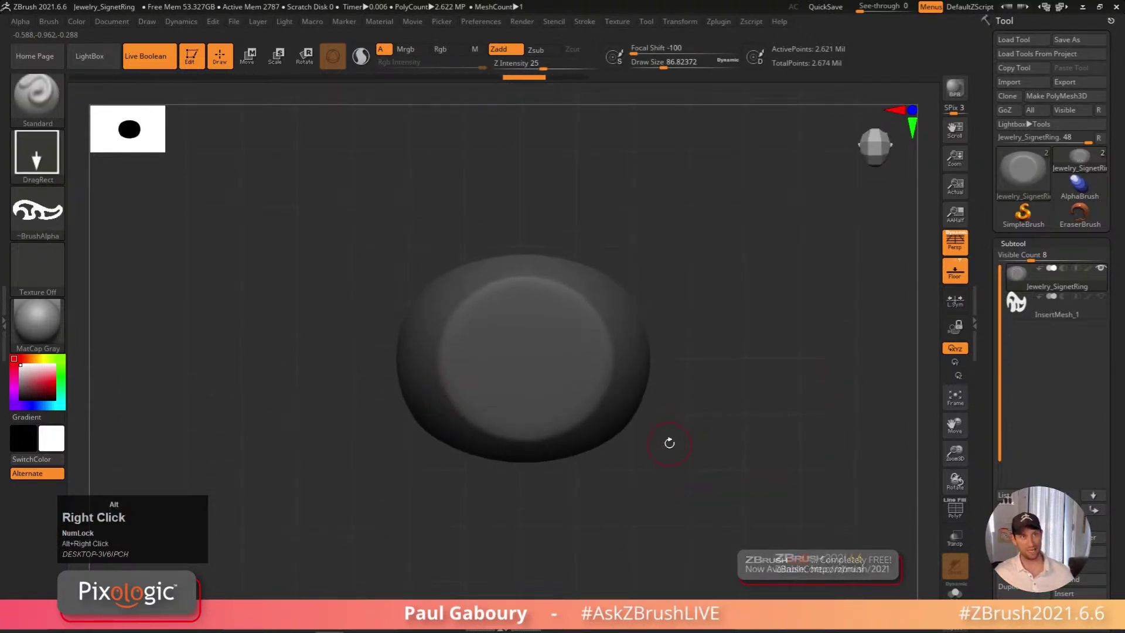
pyautogui.keyDown('ctrl'); pyautogui.moveTo(563, 406); pyautogui.dragTo(585, 459, button='right'); pyautogui.keyUp('ctrl')
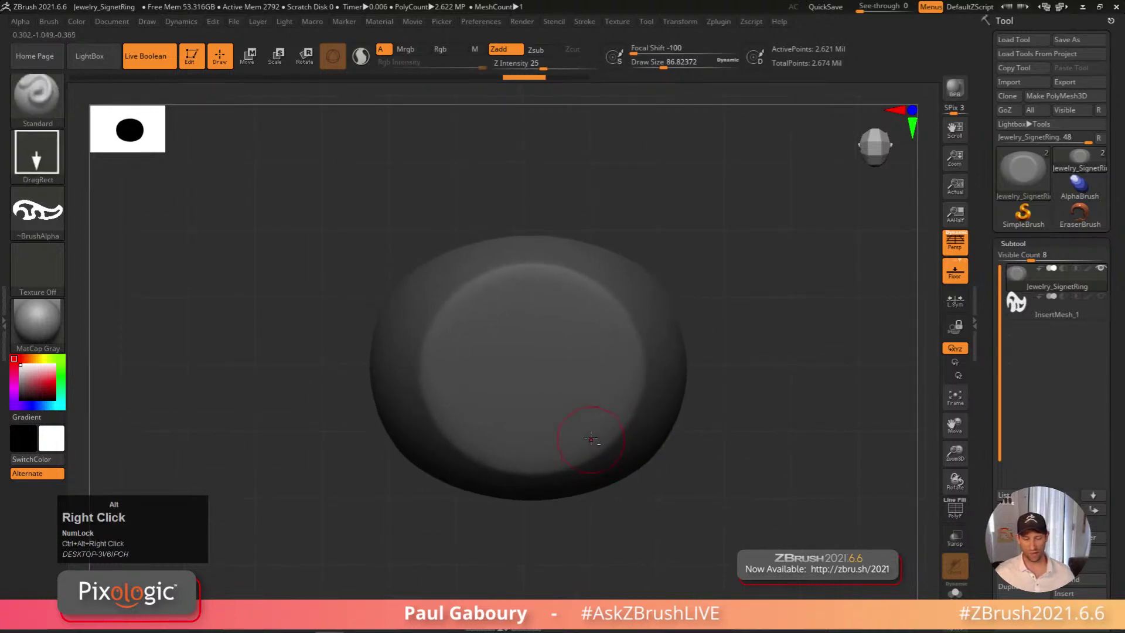
pyautogui.keyDown('ctrl'); pyautogui.moveTo(535, 375); pyautogui.dragTo(533, 253); pyautogui.keyUp('ctrl')
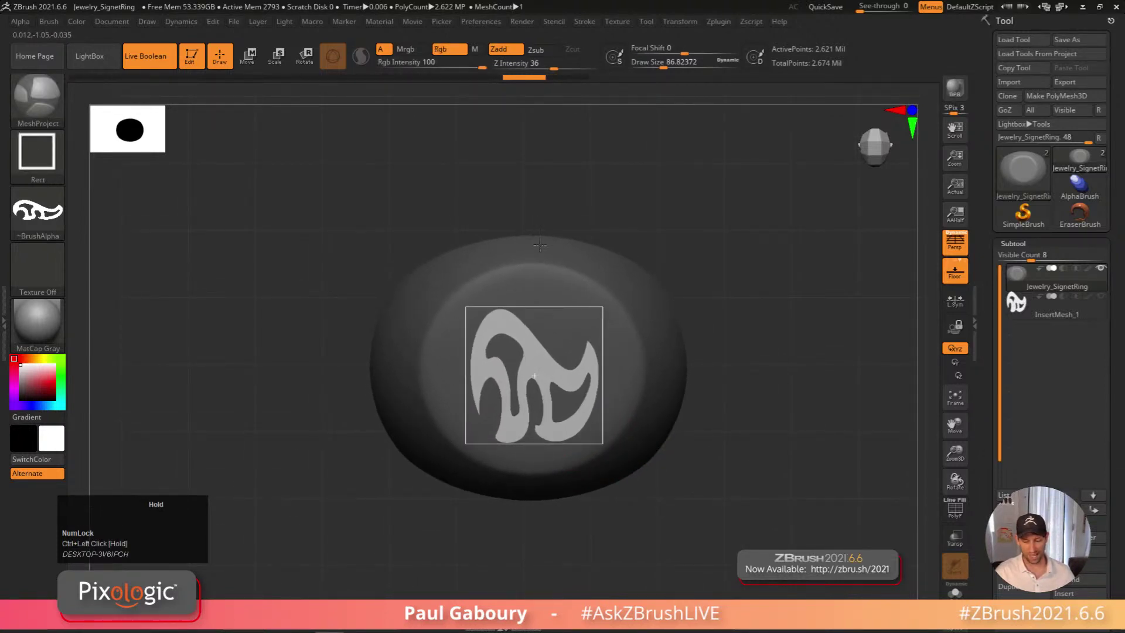
pyautogui.moveTo(685, 527); pyautogui.dragTo(736, 416, button='right')
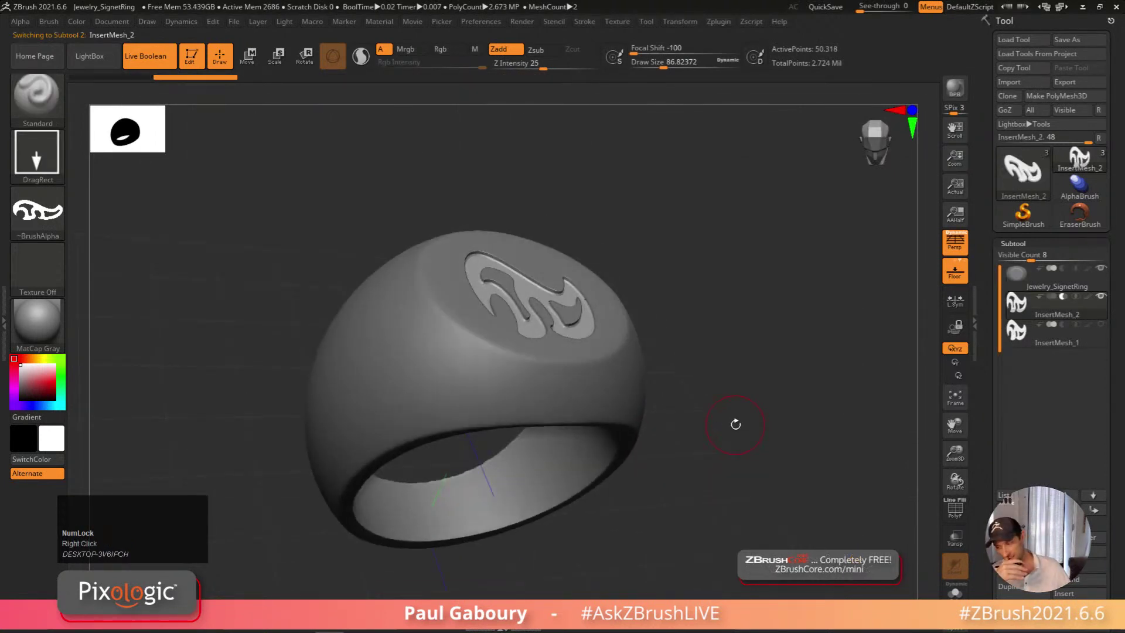
pyautogui.moveTo(1024, 312)
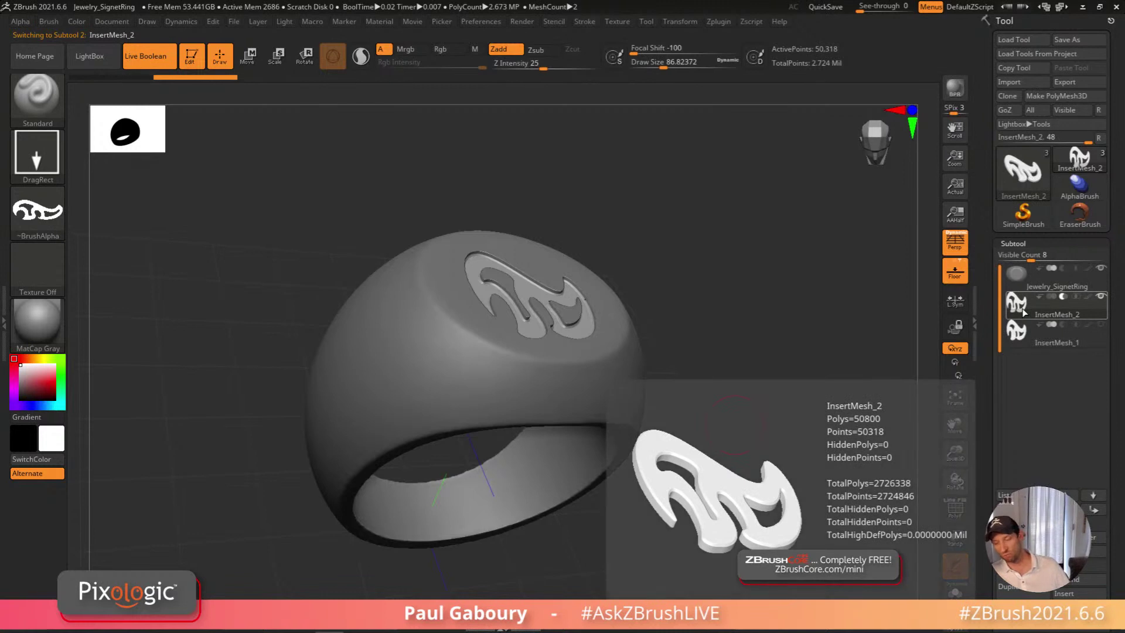
pyautogui.hotkey('shift', 'm')
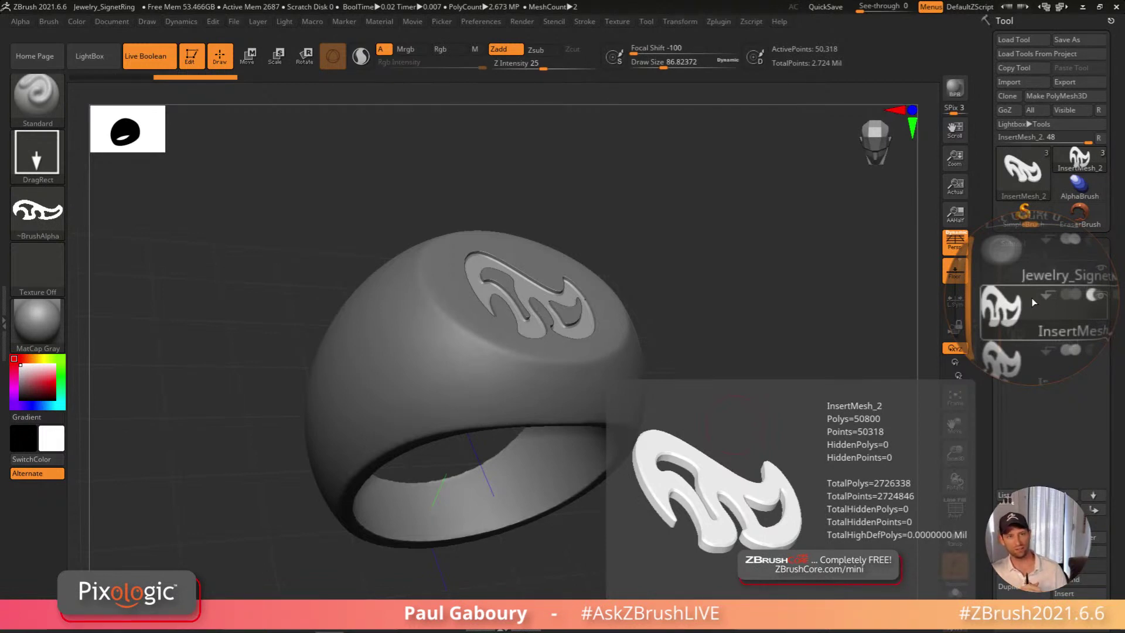
pyautogui.hotkey('shift', 'm')
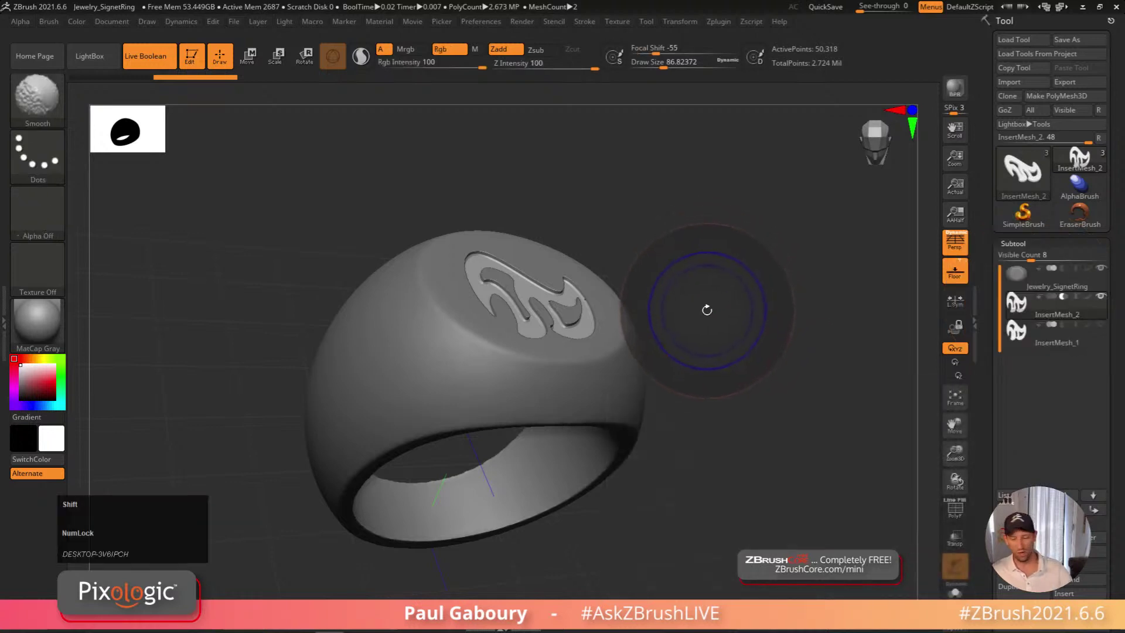
# Select the ring, hide the subtractive scroll subtool and bring the bare flat top into view without a mask
pyautogui.moveTo(744, 349); pyautogui.dragTo(723, 375, button='right')
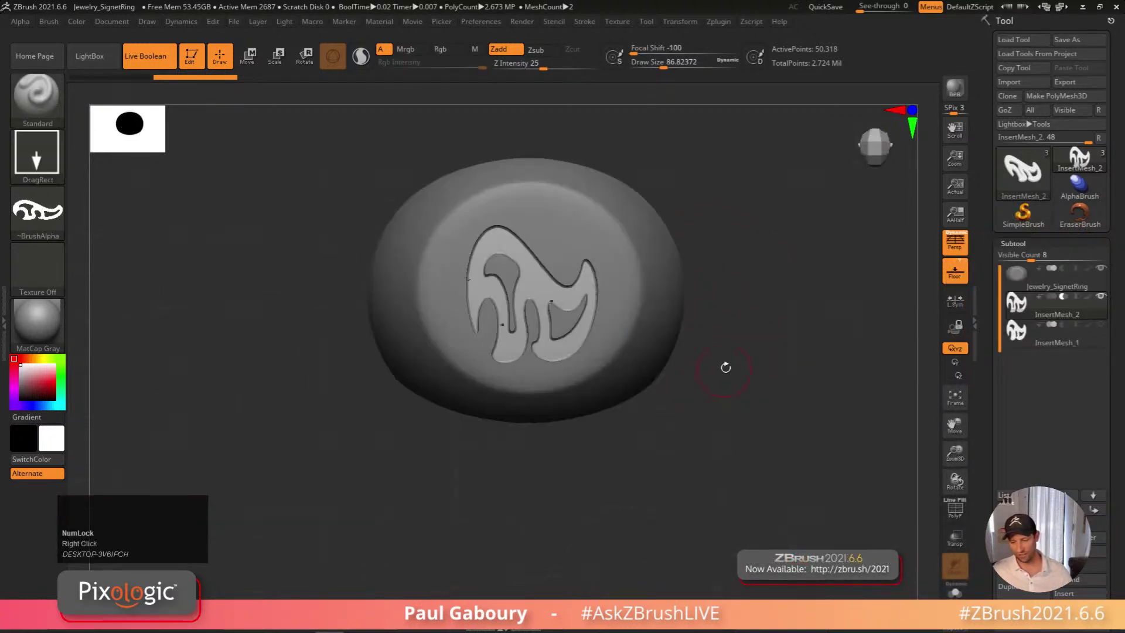
pyautogui.click(1011, 285)
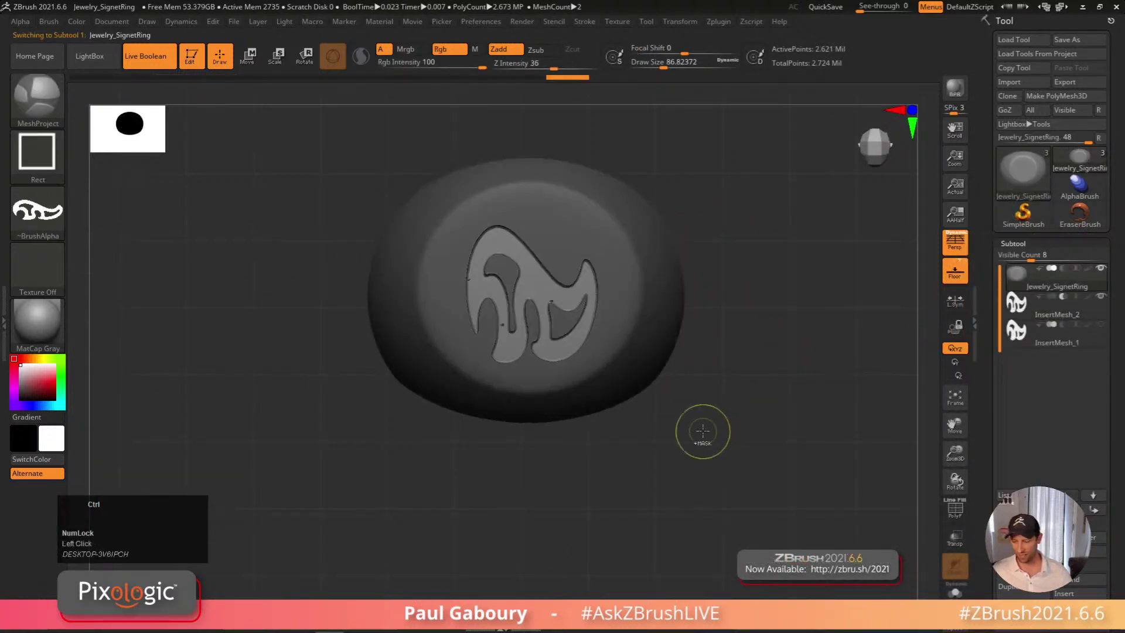
pyautogui.click(1101, 295)
pyautogui.keyDown('alt'); pyautogui.moveTo(630, 377); pyautogui.dragTo(614, 487, button='right'); pyautogui.keyUp('alt')
pyautogui.keyDown('ctrl'); pyautogui.moveTo(688, 325); pyautogui.dragTo(784, 437); pyautogui.keyUp('ctrl')
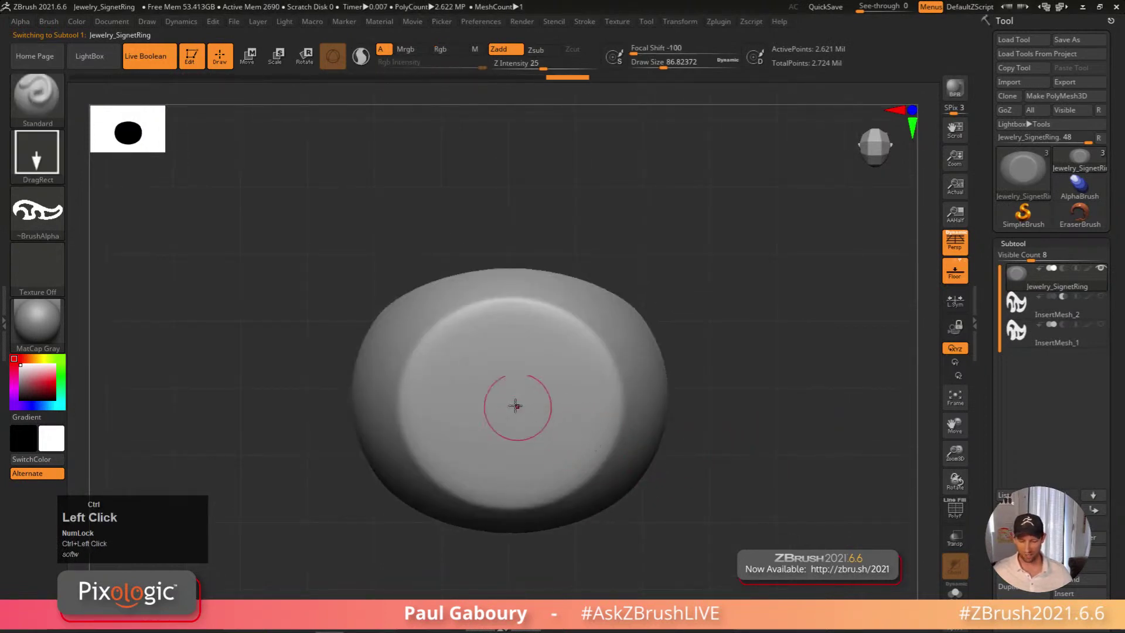
# Project the scroll onto the flat top as an intersecting subtool, reselect the ring and hide the scroll subtool
pyautogui.keyDown('ctrl'); pyautogui.moveTo(514, 407); pyautogui.dragTo(512, 320); pyautogui.keyUp('ctrl')
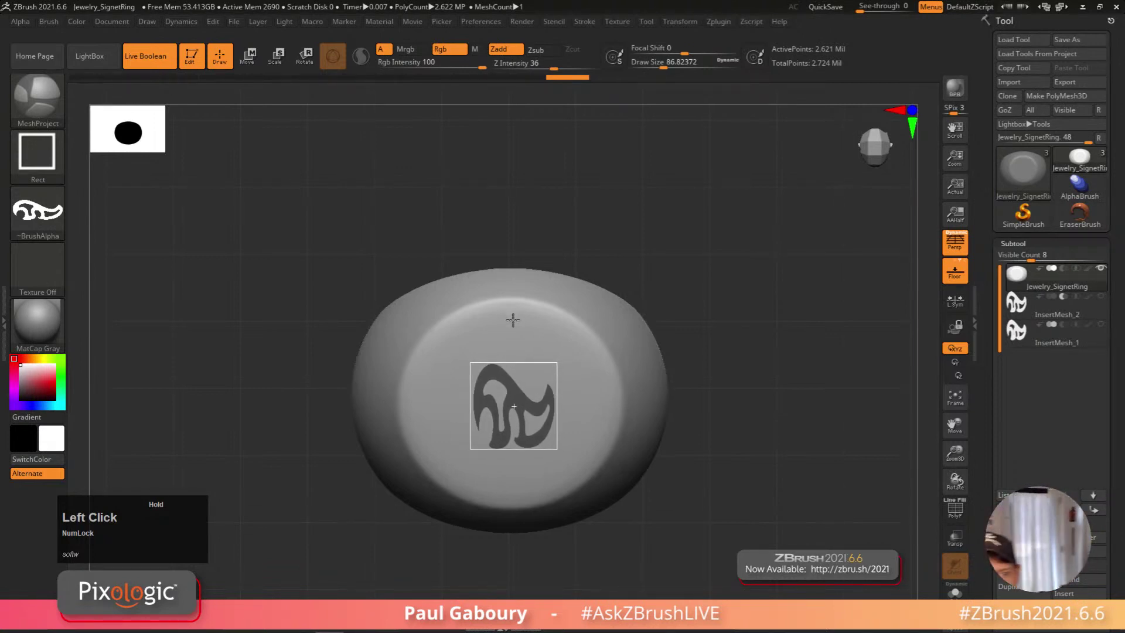
pyautogui.moveTo(513, 320); pyautogui.dragTo(514, 319)
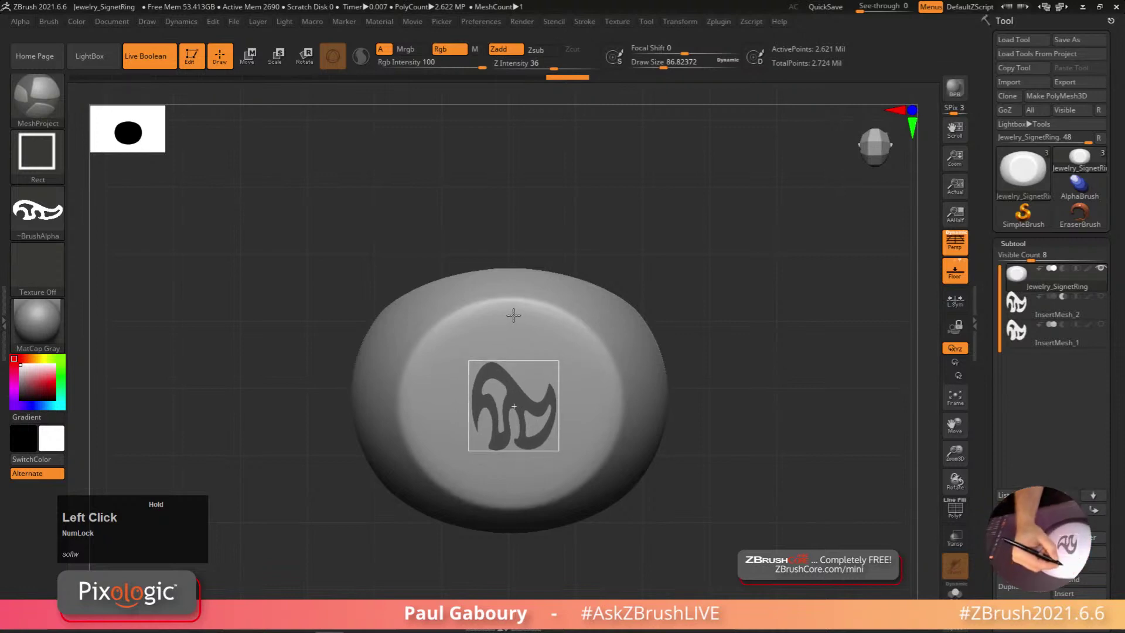
pyautogui.moveTo(514, 316)
pyautogui.mouseDown()
pyautogui.moveTo(451, 254)
pyautogui.moveTo(535, 311)
pyautogui.moveTo(420, 236)
pyautogui.moveTo(548, 266)
pyautogui.moveTo(641, 254)
pyautogui.moveTo(501, 273)
pyautogui.moveTo(512, 309)
pyautogui.moveTo(445, 268)
pyautogui.moveTo(455, 260)
pyautogui.mouseUp()
pyautogui.press('space')
pyautogui.moveTo(645, 463); pyautogui.dragTo(695, 465, button='right')
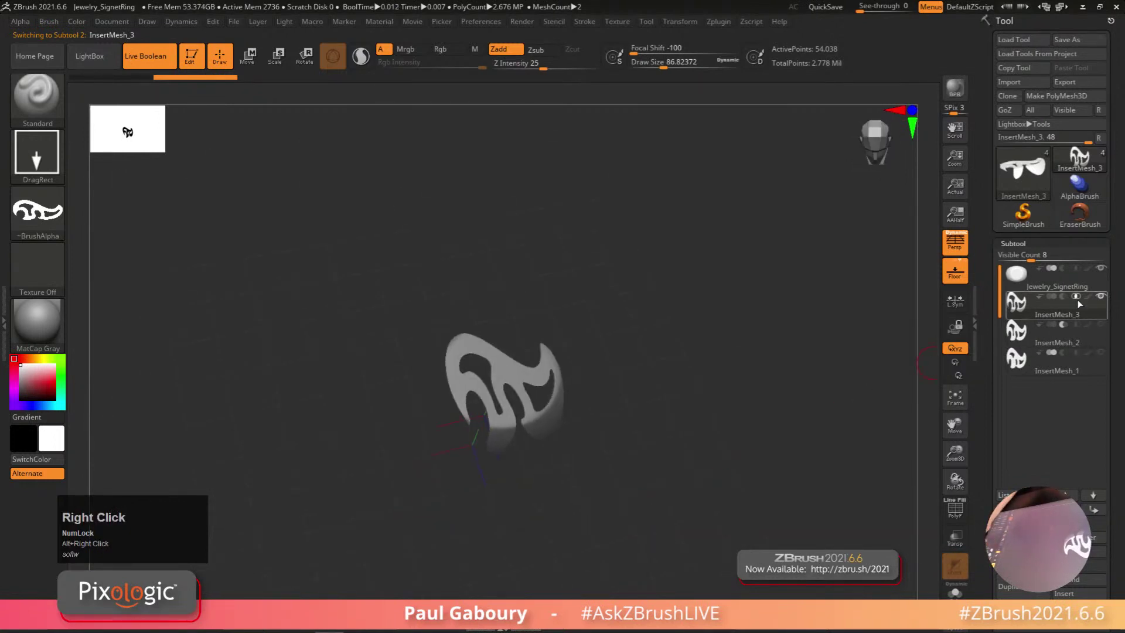
pyautogui.moveTo(1077, 300)
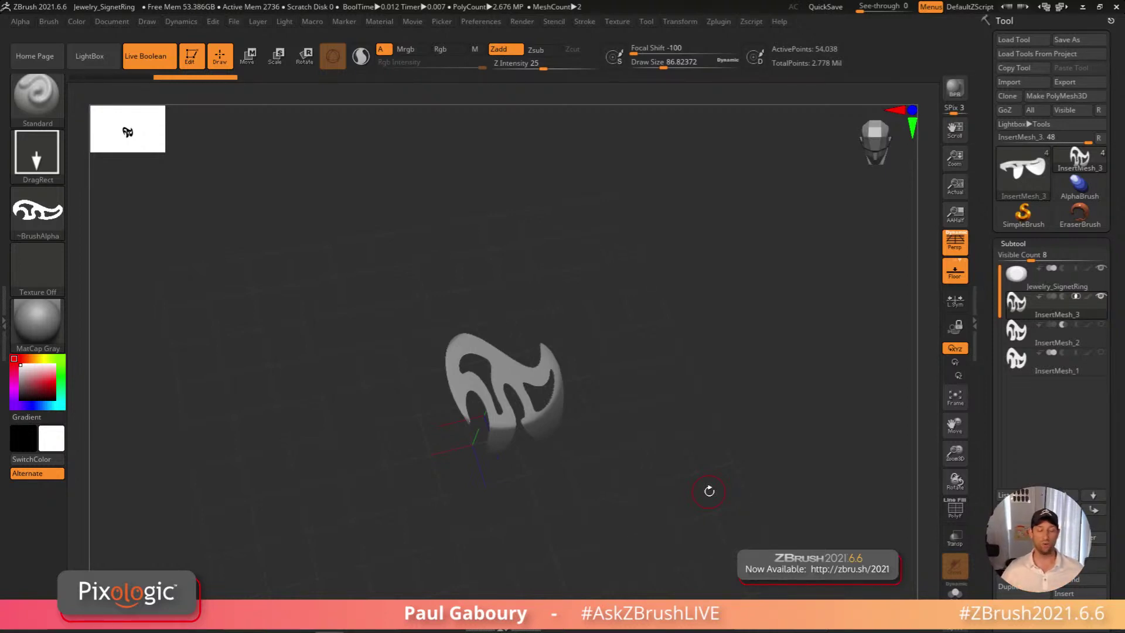
pyautogui.keyDown('alt'); pyautogui.click(709, 491); pyautogui.keyUp('alt')
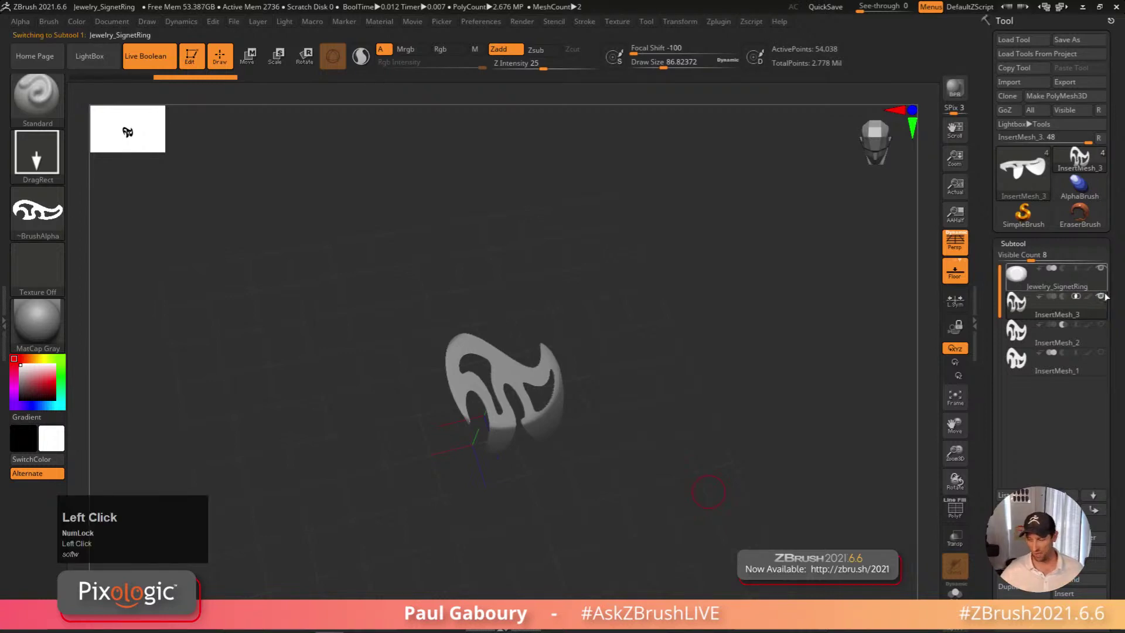
pyautogui.moveTo(709, 491); pyautogui.dragTo(704, 468, button='right')
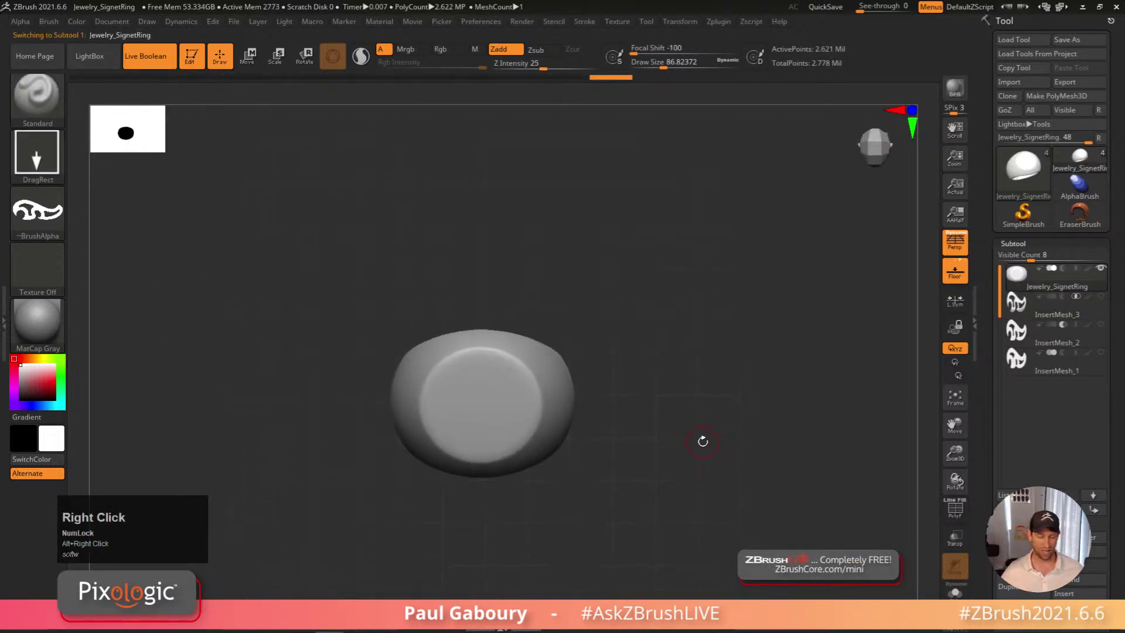
# Load the first hard-surface shape set from the Spotlight library
pyautogui.press(',')
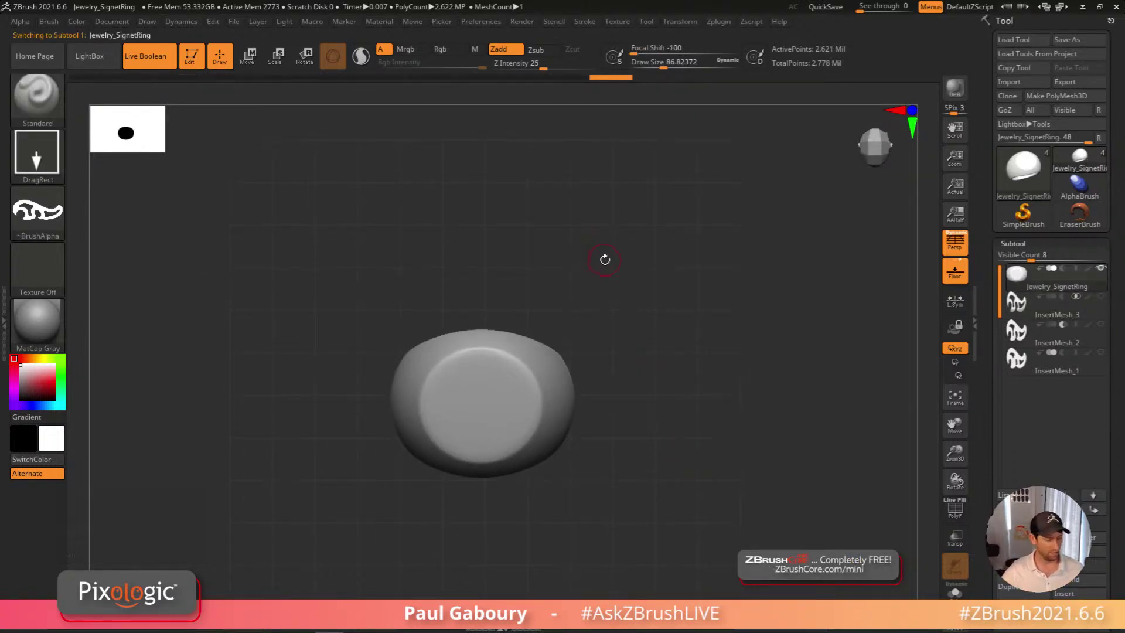
pyautogui.click(583, 94)
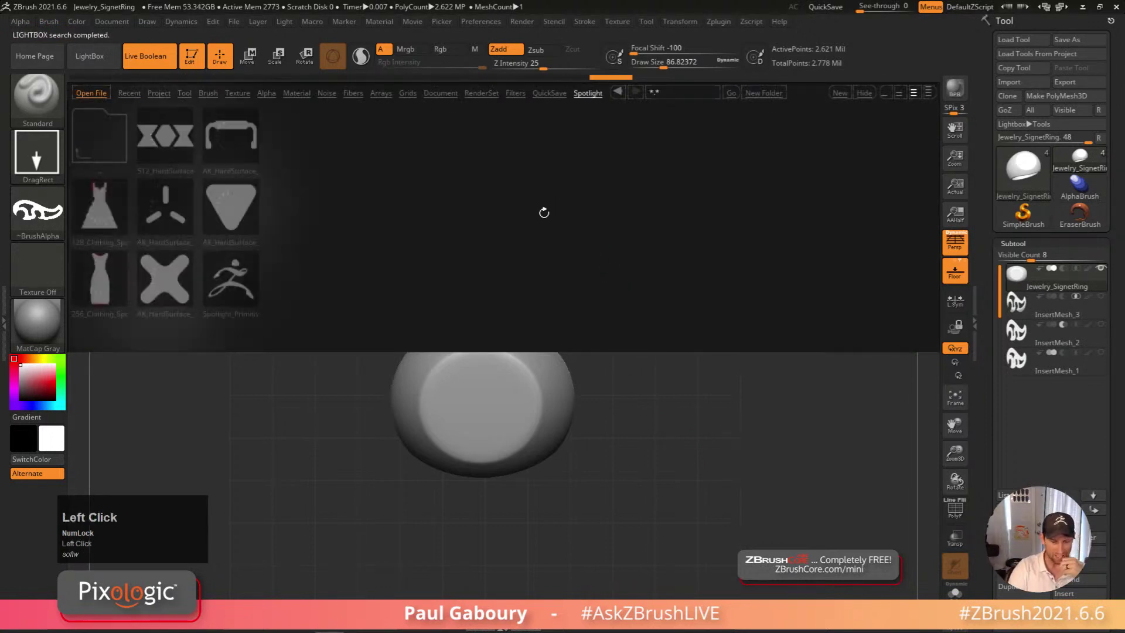
pyautogui.click(163, 139)
pyautogui.doubleClick(163, 139)
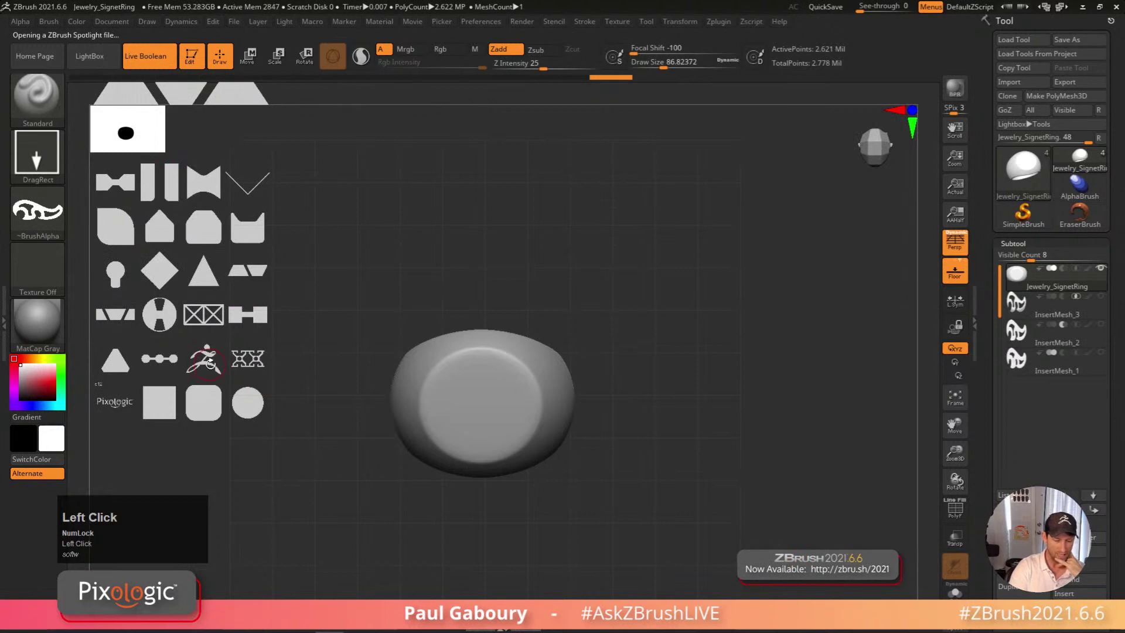
# Pull the running-figure logo out of the Spotlight set, centre it over the ring's flat top and scale it down to fit
pyautogui.moveTo(213, 371); pyautogui.dragTo(682, 316)
pyautogui.moveTo(707, 232); pyautogui.dragTo(791, 350)
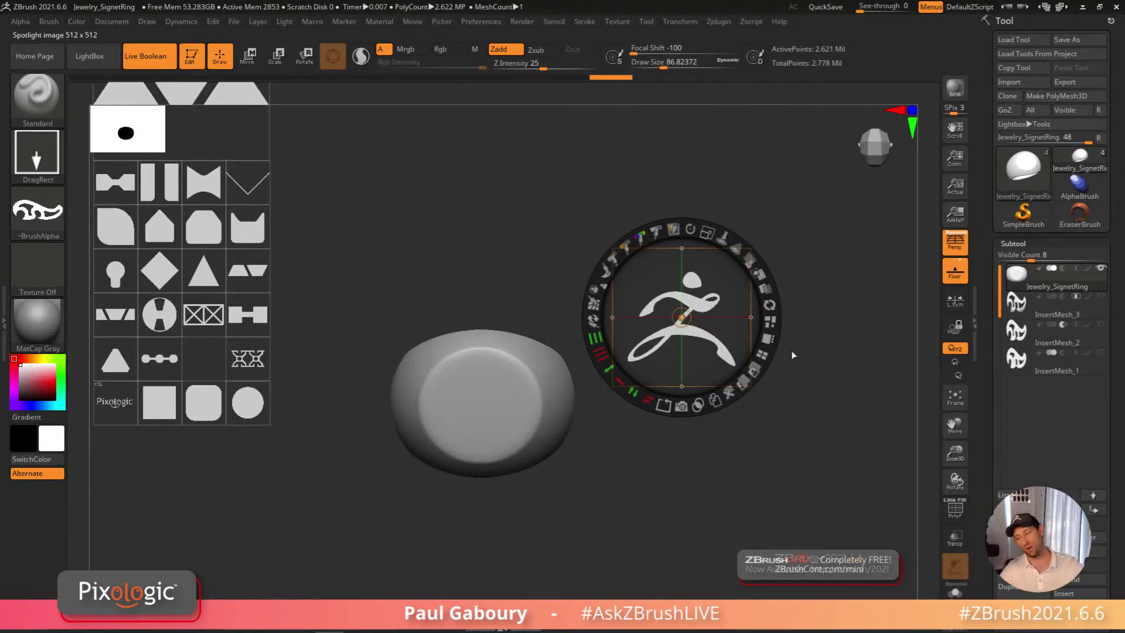
pyautogui.moveTo(710, 331); pyautogui.dragTo(598, 408)
pyautogui.moveTo(597, 408); pyautogui.dragTo(514, 410)
pyautogui.moveTo(510, 314); pyautogui.dragTo(457, 284)
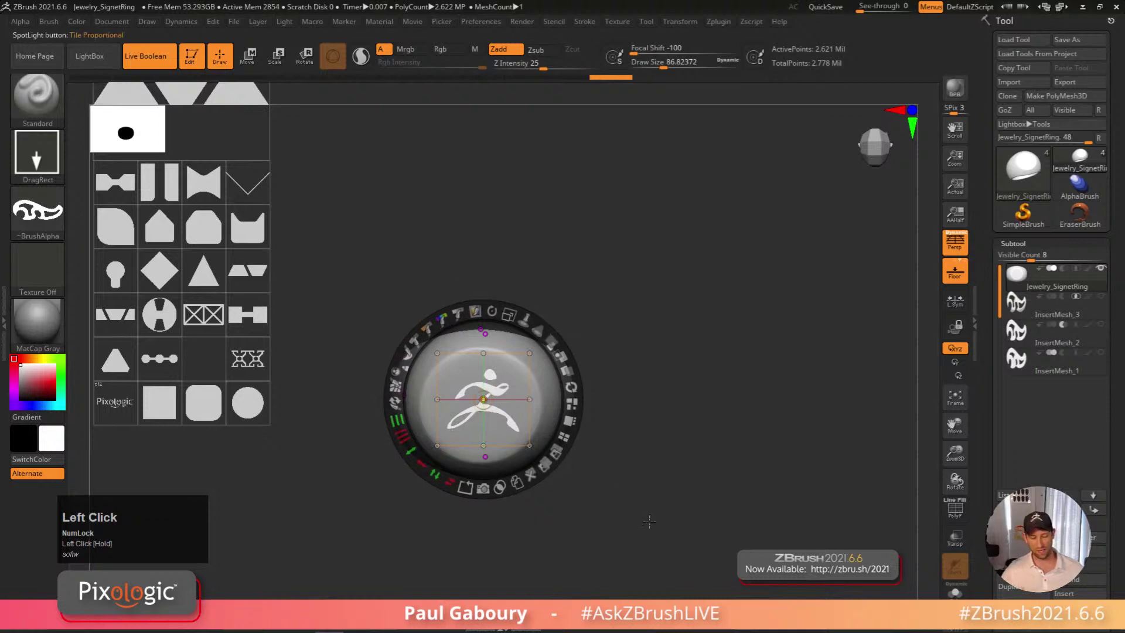
# Create a new subtool from the running-figure logo with Snapshot3D, reselect the ring and hide the logo subtool
pyautogui.click(483, 489)
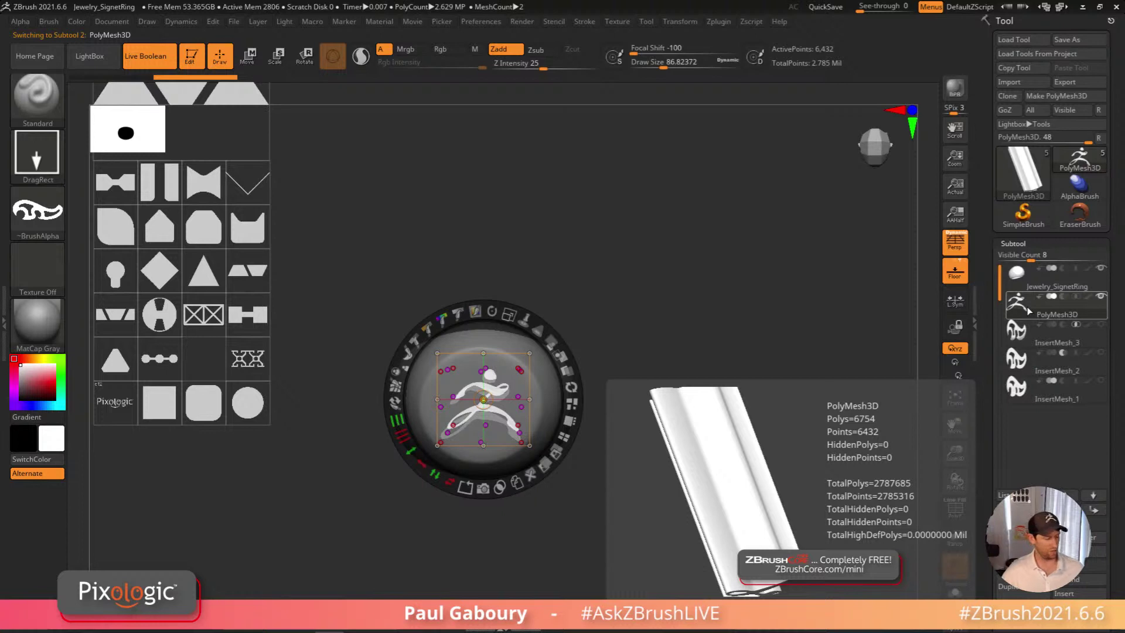
pyautogui.hotkey('shift', 'z')
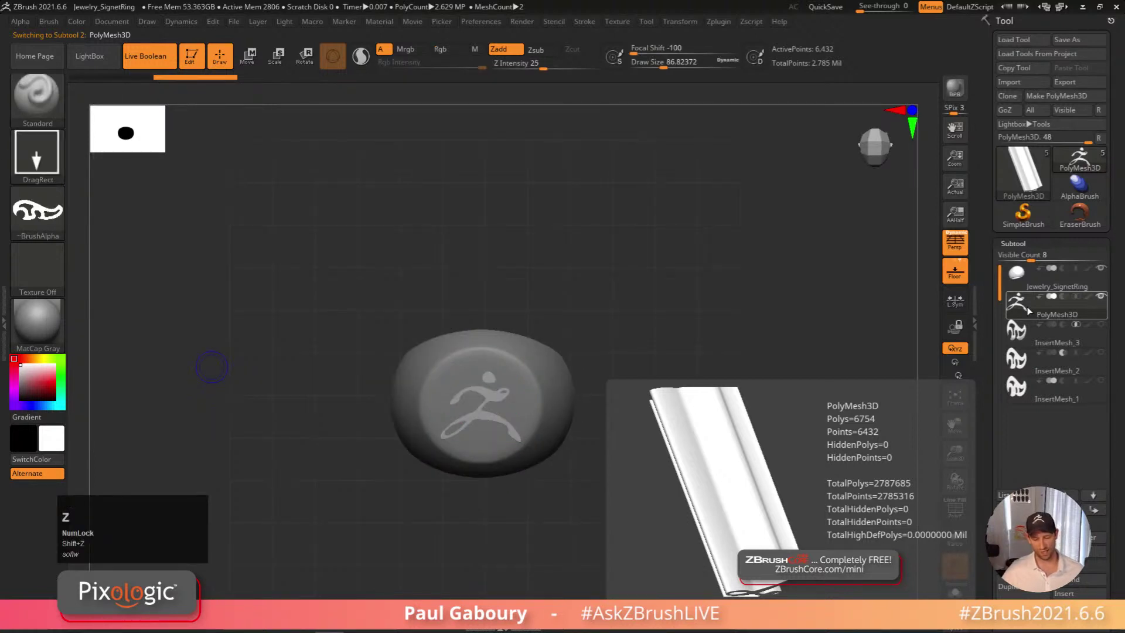
pyautogui.press('z')
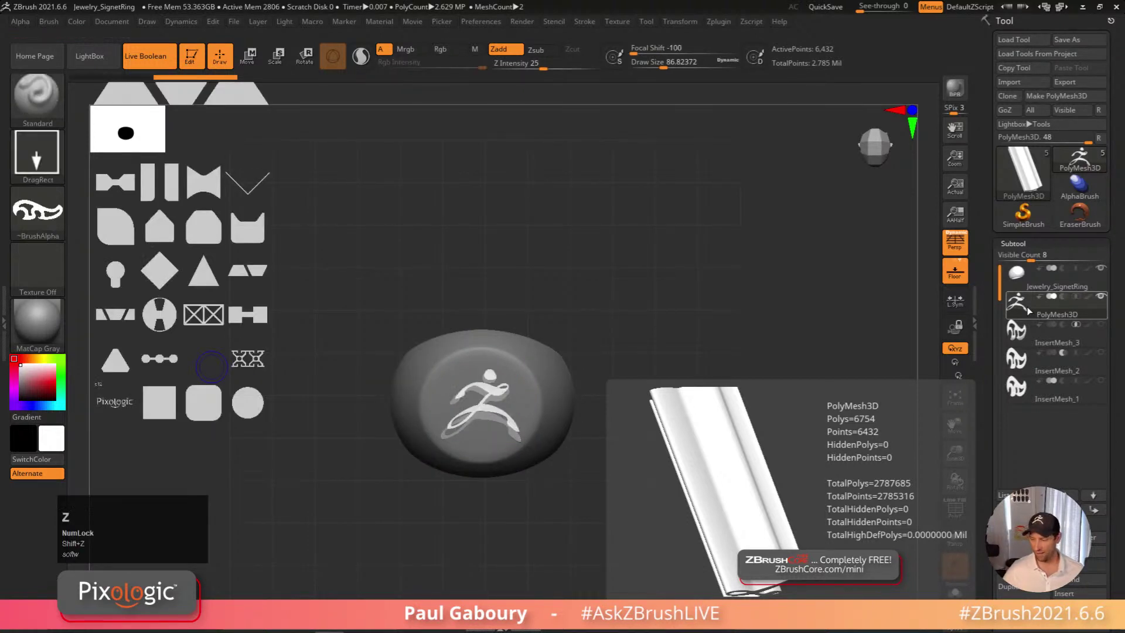
pyautogui.click(1055, 287)
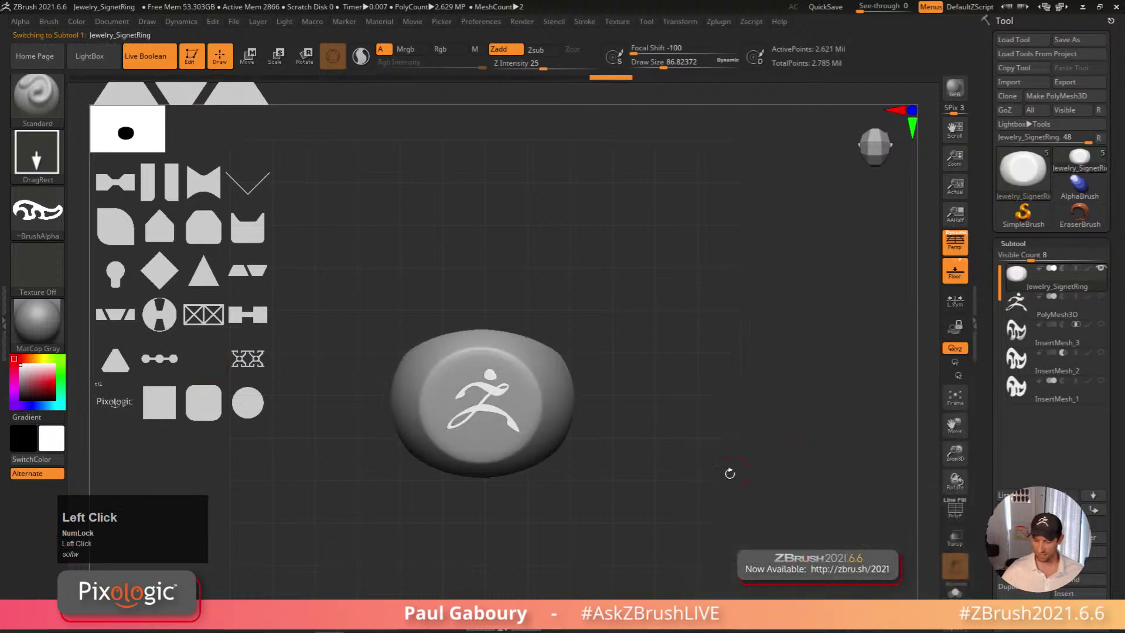
# Create a subtractive subtool from the running-figure logo with Snapshot3D and hide Spotlight
pyautogui.press('z')
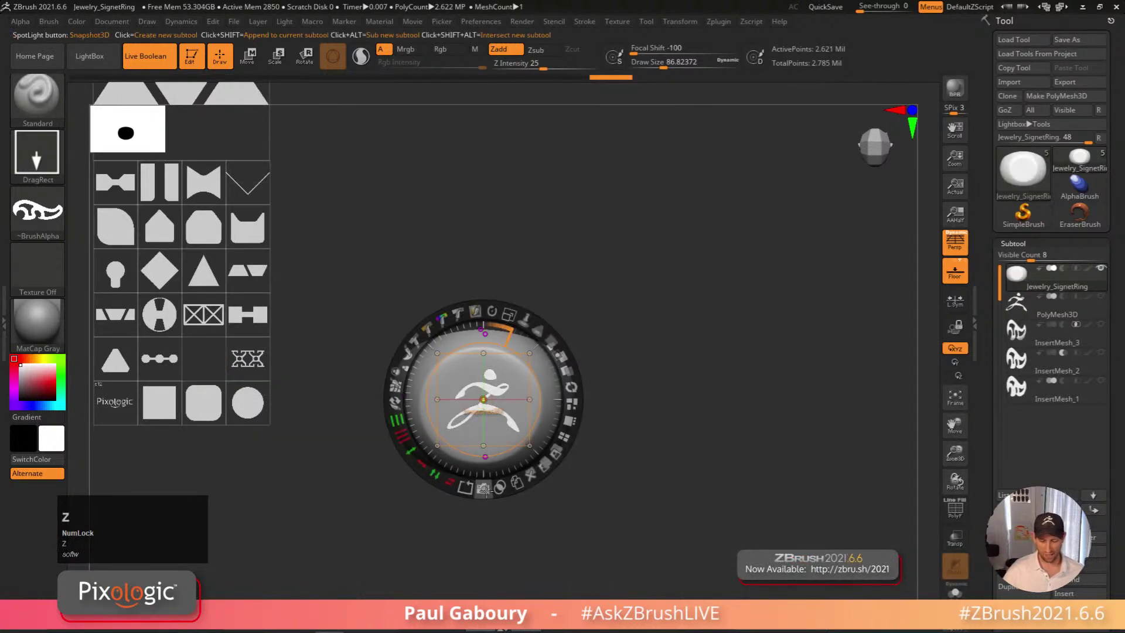
pyautogui.press('alt')
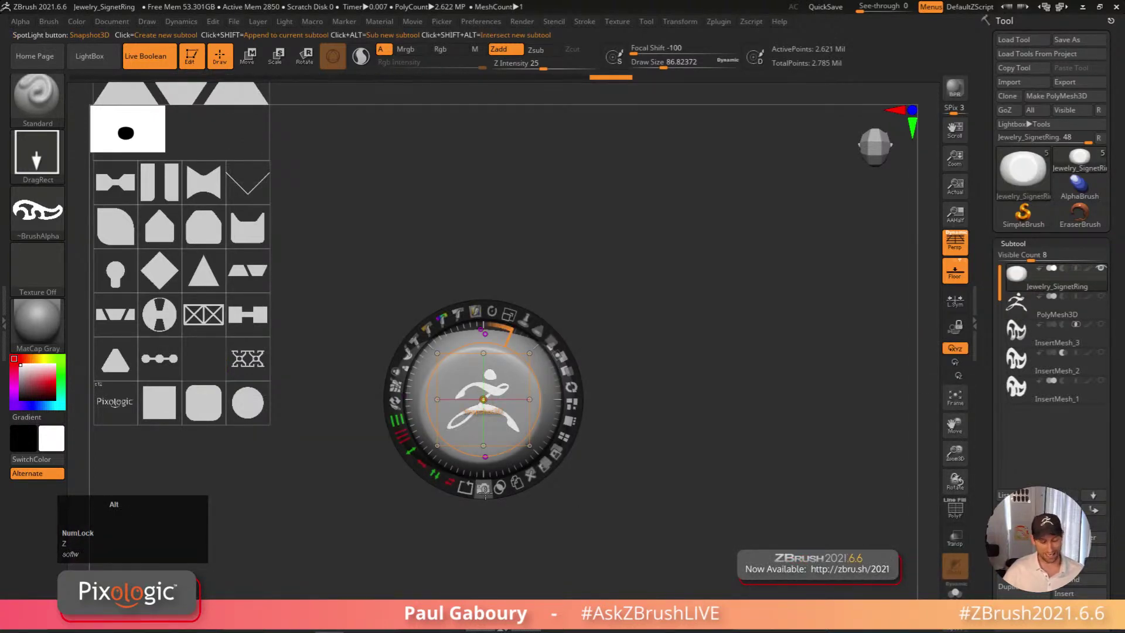
pyautogui.keyDown('alt'); pyautogui.click(484, 490); pyautogui.keyUp('alt')
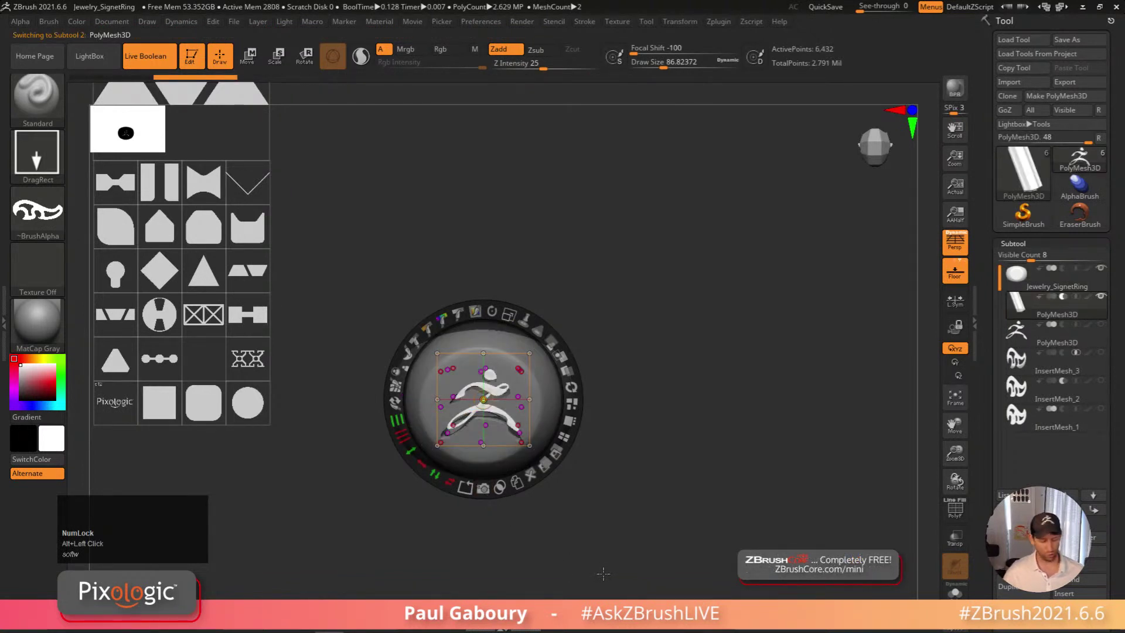
pyautogui.hotkey('shift', 'x')
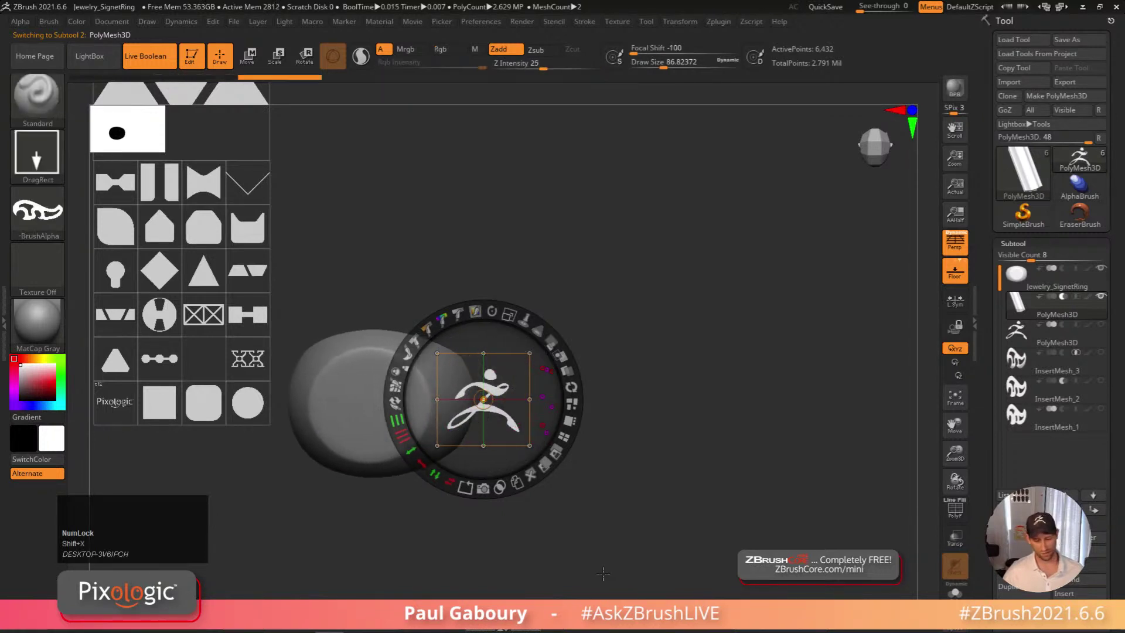
pyautogui.press('shift')
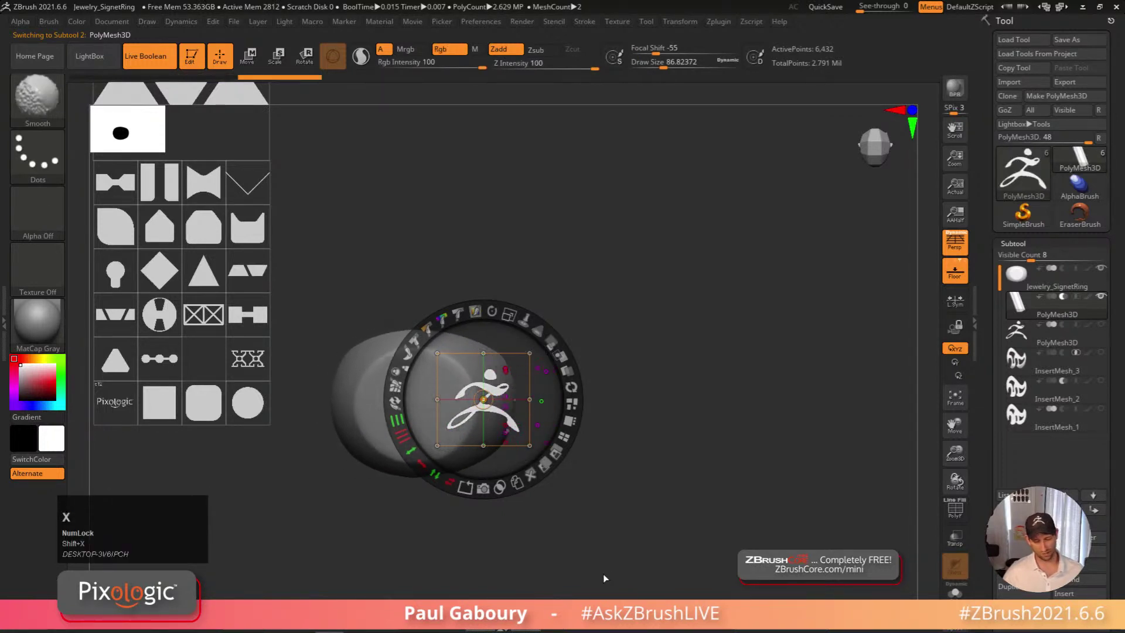
pyautogui.press('z')
# Examine the logo cut through the ring with perspective off and wireframe on, comparing the ring and the cutting subtool
pyautogui.moveTo(630, 487)
pyautogui.mouseDown(button='right')
pyautogui.moveTo(625, 199)
pyautogui.moveTo(640, 427)
pyautogui.moveTo(651, 426)
pyautogui.mouseUp(button='right')
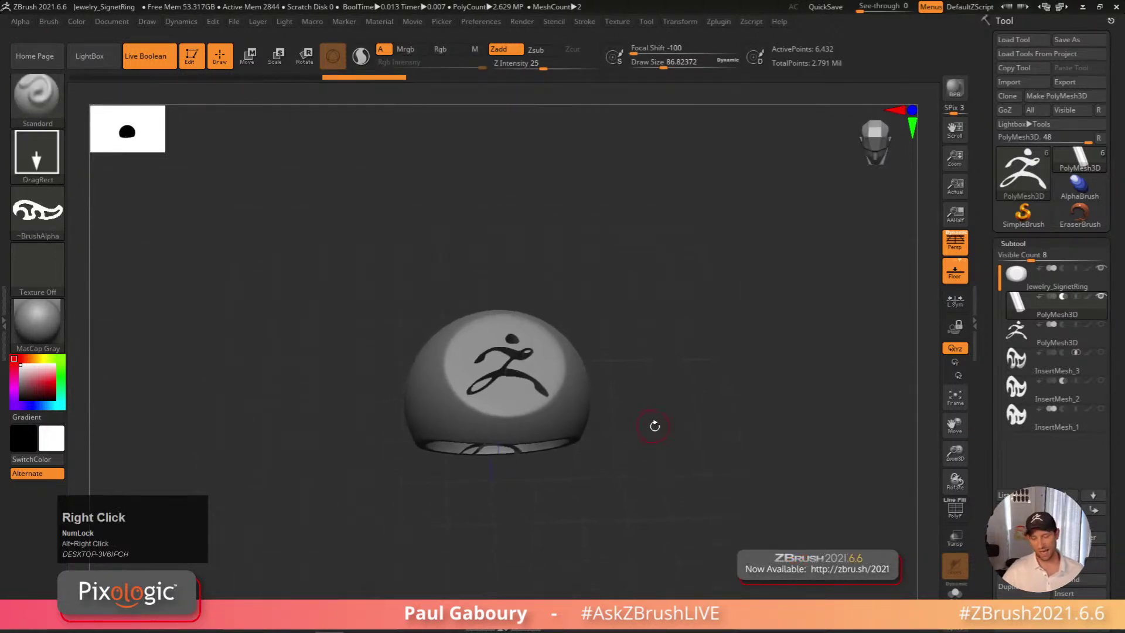
pyautogui.moveTo(788, 447)
pyautogui.keyDown('ctrl'); pyautogui.keyDown('alt'); pyautogui.mouseDown(button='right')
pyautogui.moveTo(712, 452)
pyautogui.moveTo(723, 485)
pyautogui.moveTo(772, 463)
pyautogui.mouseUp(button='right'); pyautogui.keyUp('alt'); pyautogui.keyUp('ctrl')
pyautogui.moveTo(730, 518); pyautogui.dragTo(543, 224, button='right')
pyautogui.click(955, 241)
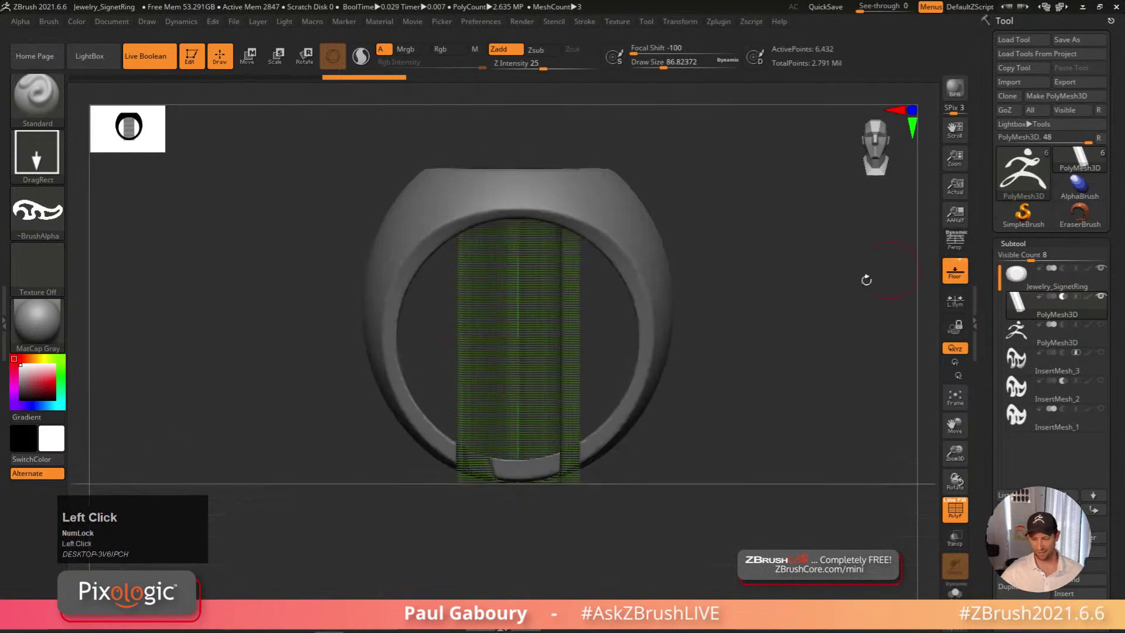
pyautogui.keyDown('alt'); pyautogui.moveTo(588, 493); pyautogui.dragTo(547, 530, button='right'); pyautogui.keyUp('alt')
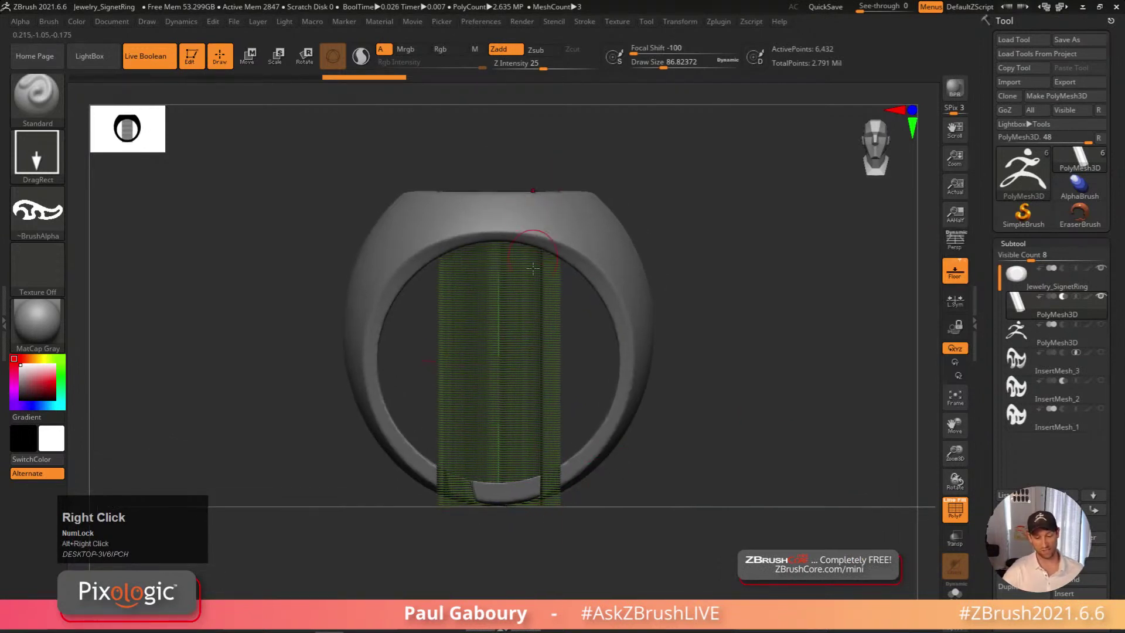
pyautogui.click(1048, 278)
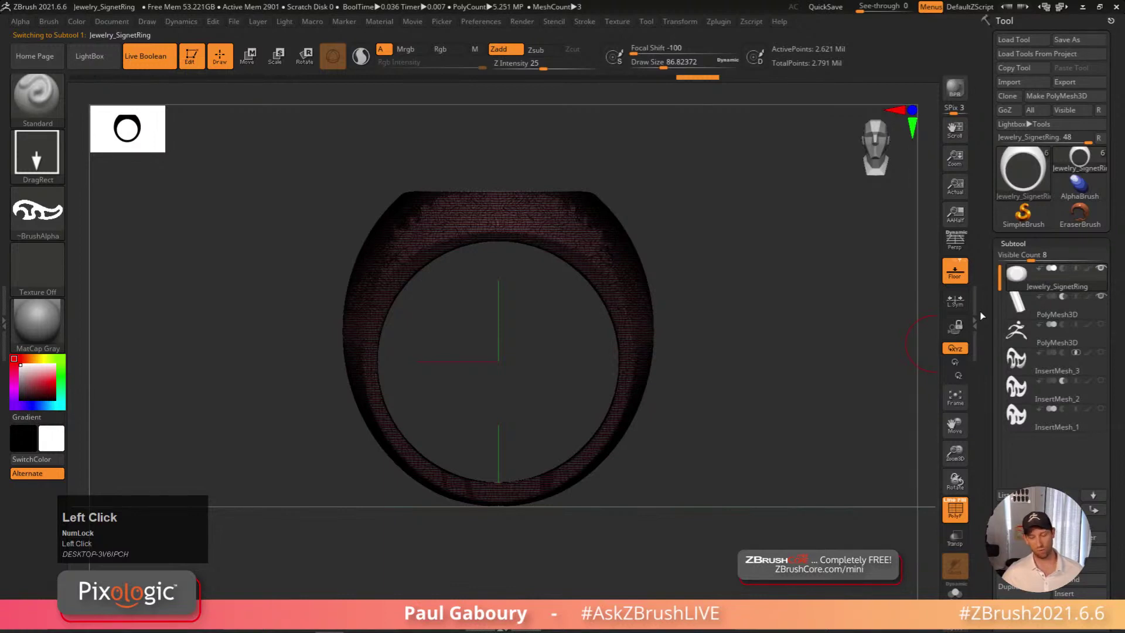
pyautogui.click(1019, 309)
pyautogui.moveTo(703, 502); pyautogui.dragTo(702, 496, button='right')
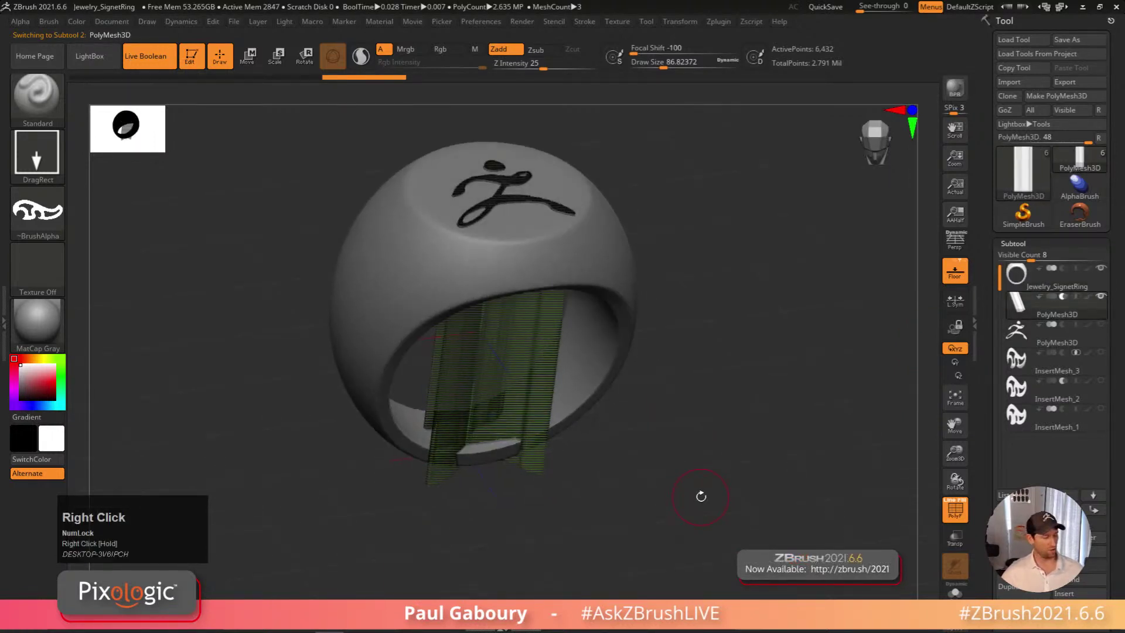
# Mask one end of the logo cutting subtool with a MaskPen rectangle from the ring's straight front view
pyautogui.rightClick(683, 480)
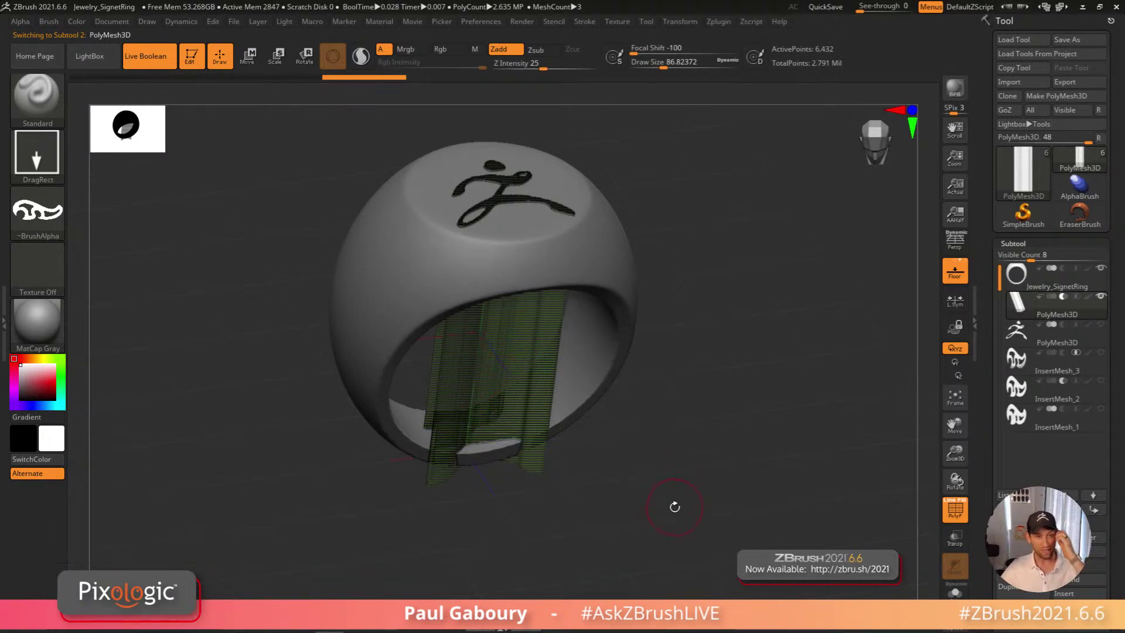
pyautogui.moveTo(674, 504); pyautogui.dragTo(652, 533, button='right')
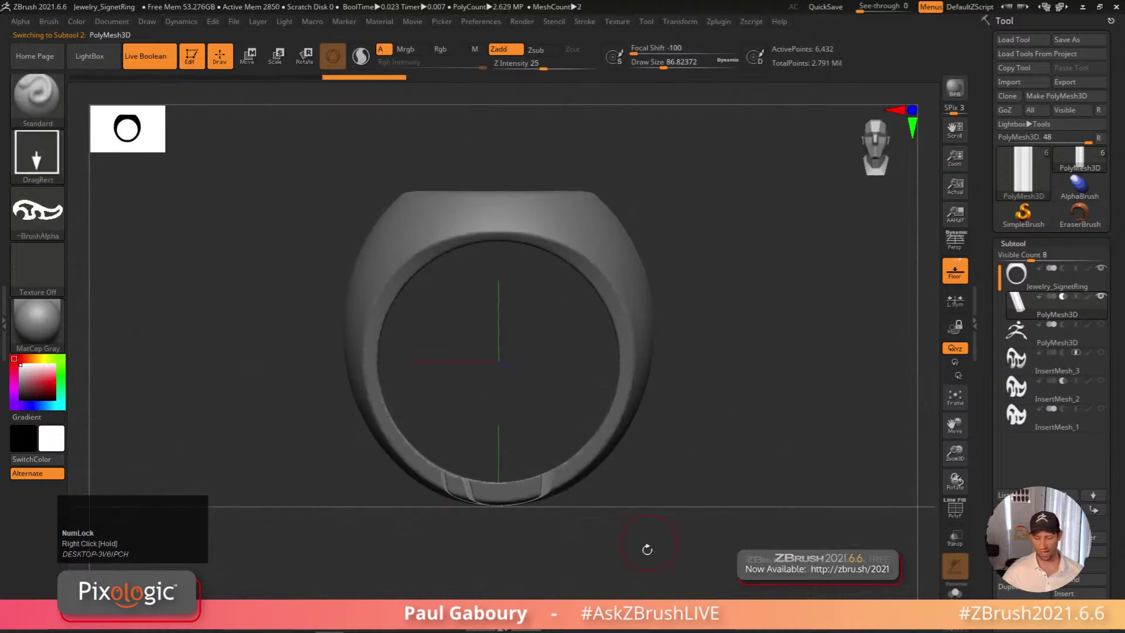
pyautogui.moveTo(682, 581)
pyautogui.keyDown('ctrl'); pyautogui.mouseDown()
pyautogui.moveTo(330, 411)
pyautogui.moveTo(597, 504)
pyautogui.moveTo(684, 577)
pyautogui.mouseUp(); pyautogui.keyUp('ctrl')
pyautogui.hotkey('ctrl', 'z')
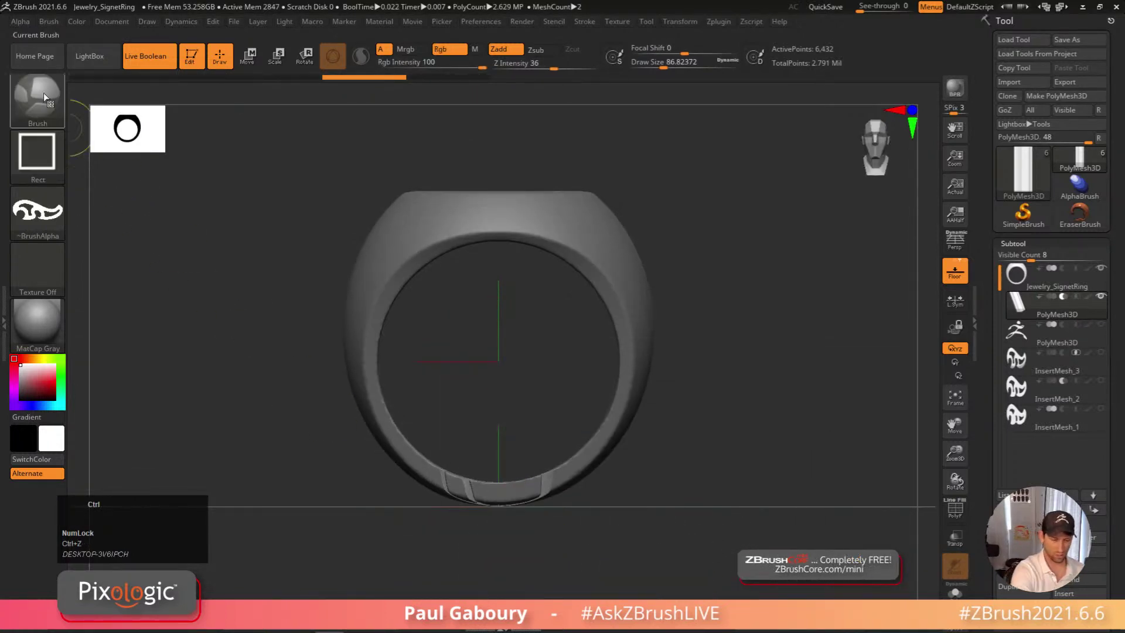
pyautogui.click(48, 105)
pyautogui.click(369, 161)
pyautogui.keyDown('ctrl'); pyautogui.click(473, 487); pyautogui.keyUp('ctrl')
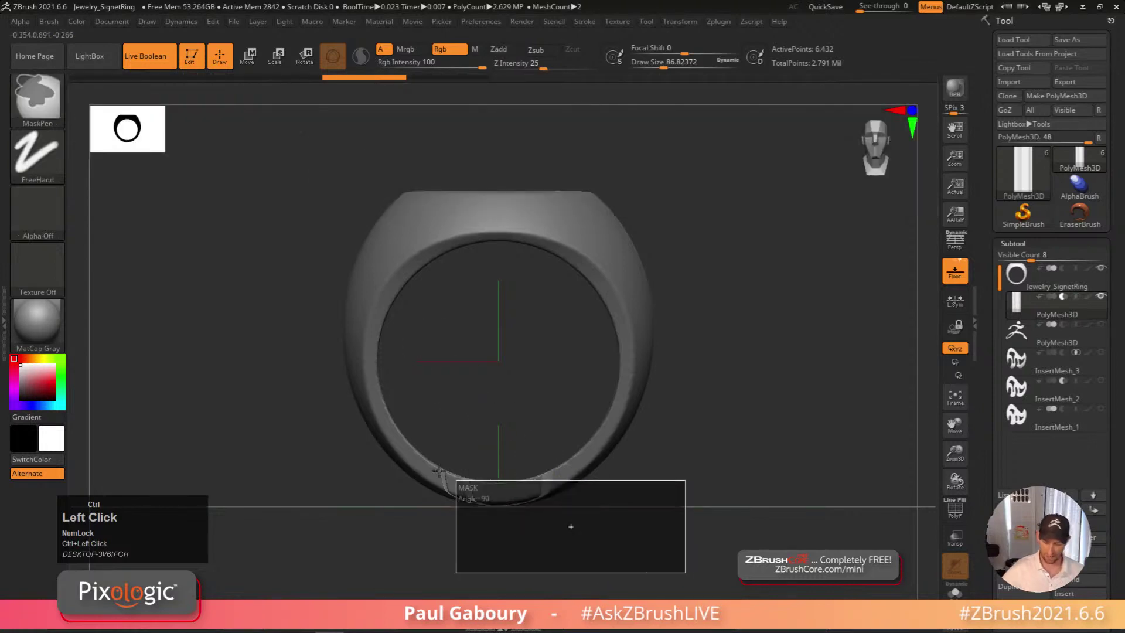
# Move the unmasked end of the logo cutter toward the ring's flat top, leaving a thin logo for a shallow engraving
pyautogui.press('w')
pyautogui.click(497, 290)
pyautogui.moveTo(497, 290); pyautogui.dragTo(497, 188)
pyautogui.moveTo(586, 263); pyautogui.dragTo(562, 345, button='right')
pyautogui.moveTo(485, 321); pyautogui.dragTo(485, 194)
pyautogui.keyDown('shift'); pyautogui.moveTo(644, 351); pyautogui.dragTo(651, 381, button='right'); pyautogui.keyUp('shift')
pyautogui.moveTo(542, 276); pyautogui.dragTo(557, 244)
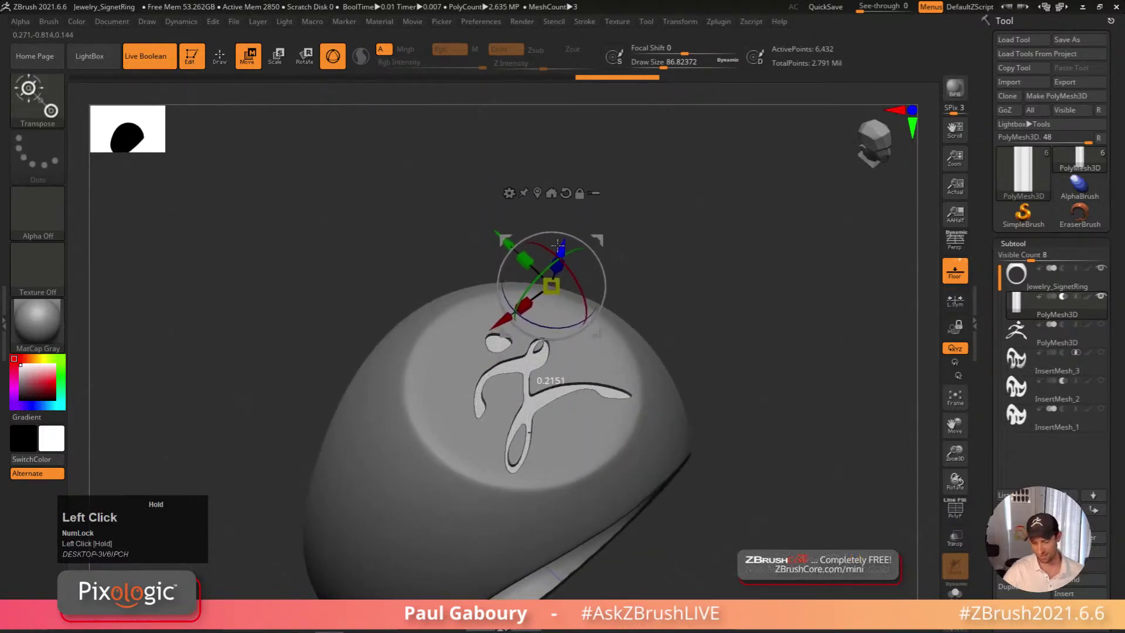
# Clear the mask on the logo cutter and reduce the brush draw size to about 41
pyautogui.press('q')
pyautogui.moveTo(710, 515)
pyautogui.keyDown('ctrl'); pyautogui.mouseDown(button='right')
pyautogui.moveTo(695, 522)
pyautogui.moveTo(597, 472)
pyautogui.moveTo(623, 469)
pyautogui.moveTo(592, 497)
pyautogui.moveTo(708, 484)
pyautogui.mouseUp(button='right'); pyautogui.keyUp('ctrl')
pyautogui.press('s')
pyautogui.keyDown('ctrl'); pyautogui.click(720, 505); pyautogui.keyUp('ctrl')
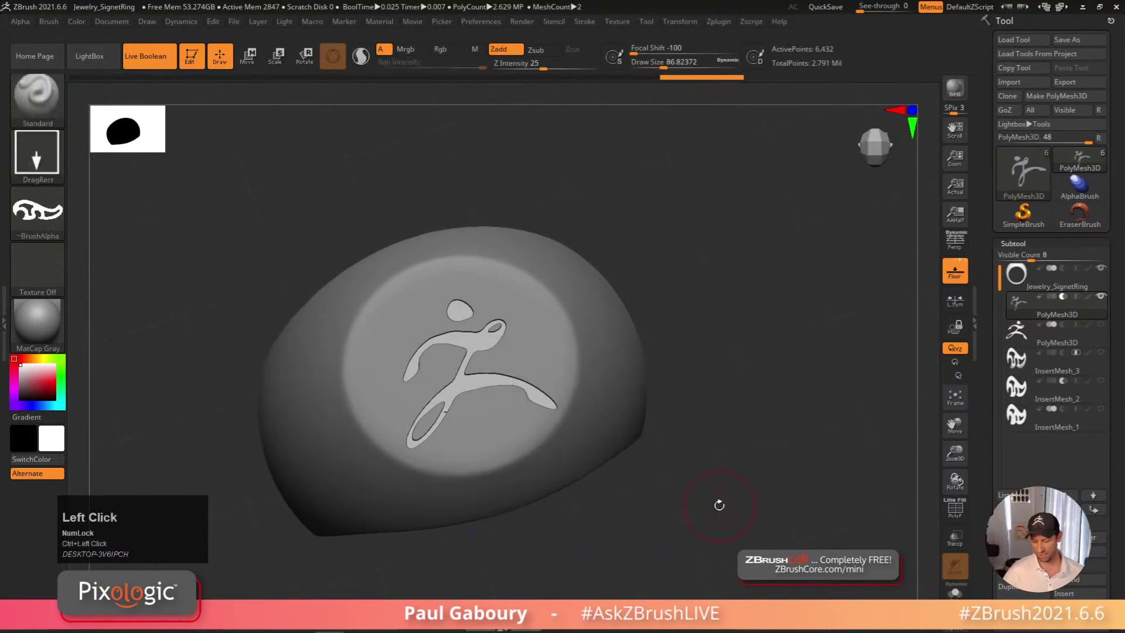
pyautogui.press('s')
pyautogui.keyDown('shift'); pyautogui.moveTo(706, 484); pyautogui.dragTo(696, 525, button='right'); pyautogui.keyUp('shift')
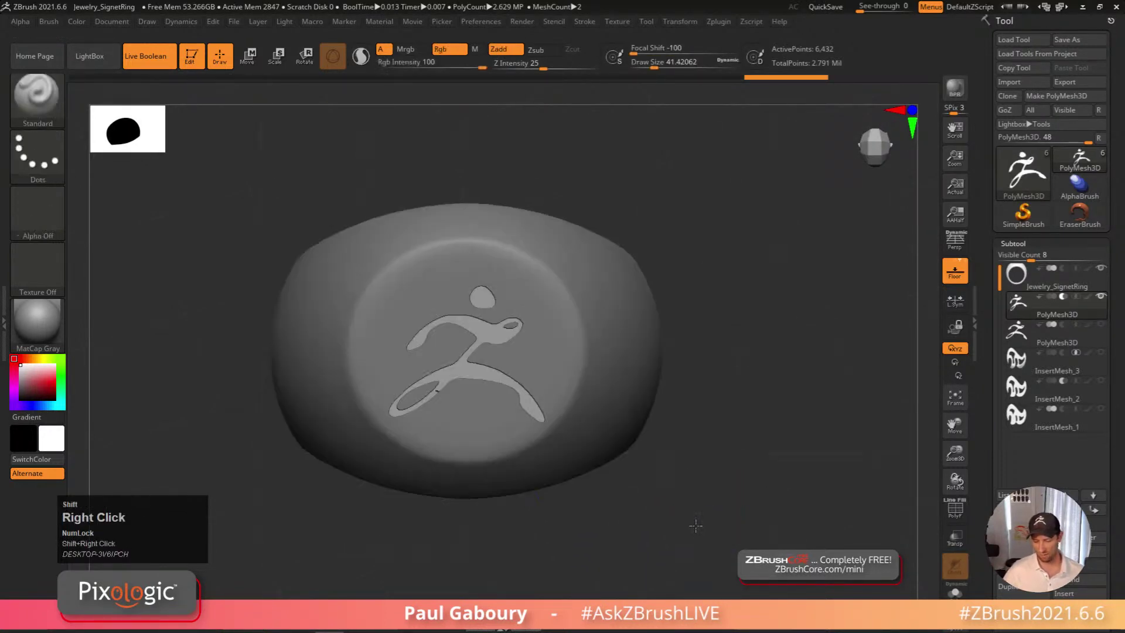
# Bevel the logo cutter's creased edges with a bevel width of 0.0435 and preview it with Dynamic Subdiv
pyautogui.click(1013, 243)
pyautogui.scroll(-2, 1057, 334)
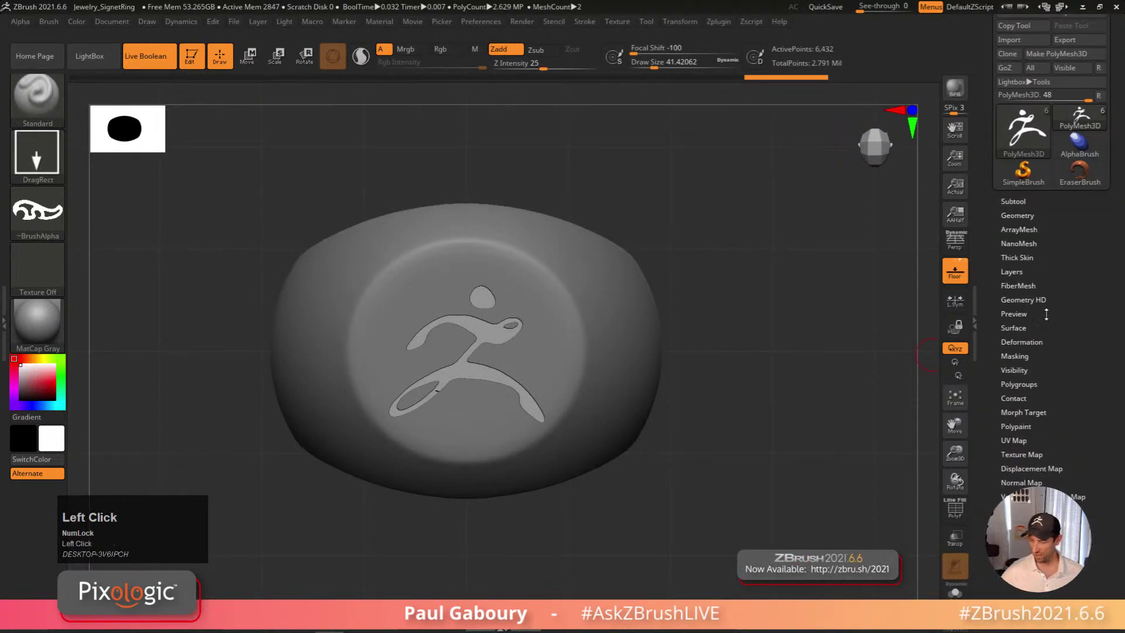
pyautogui.click(1020, 215)
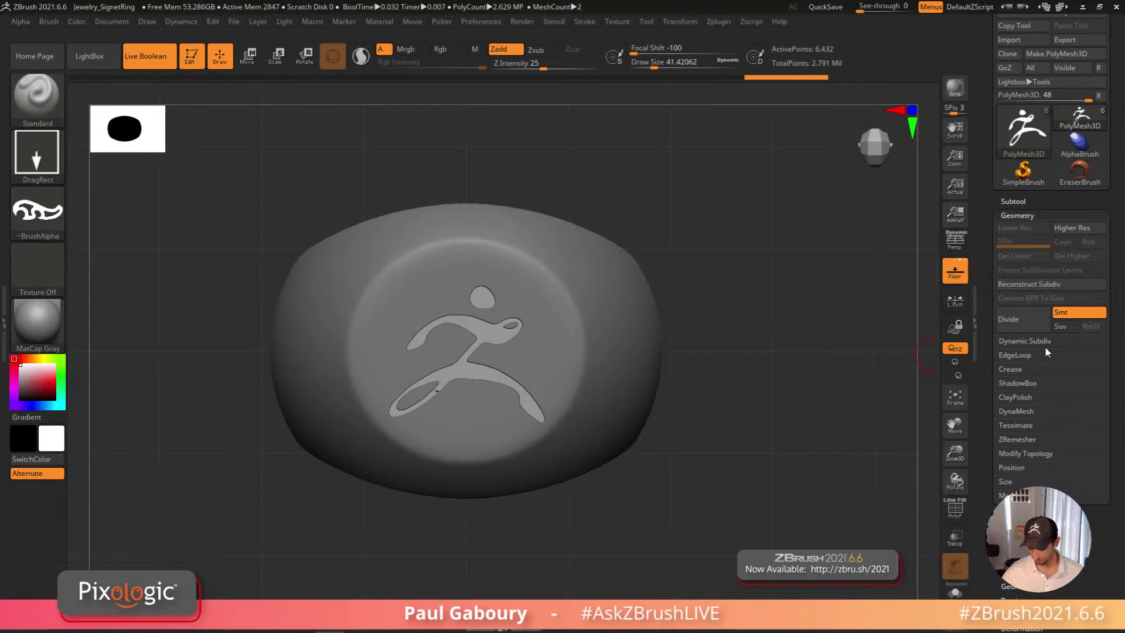
pyautogui.click(1022, 369)
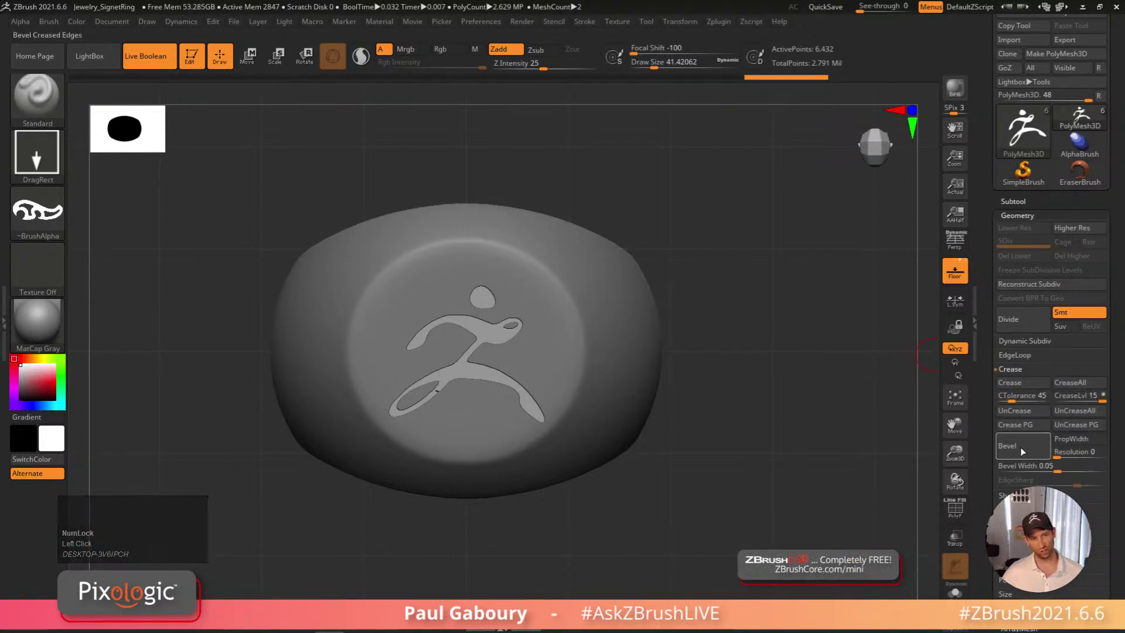
pyautogui.keyDown('ctrl'); pyautogui.click(1060, 467); pyautogui.keyUp('ctrl')
pyautogui.moveTo(1061, 469)
pyautogui.keyDown('ctrl'); pyautogui.mouseDown()
pyautogui.moveTo(1074, 469)
pyautogui.moveTo(1058, 472)
pyautogui.mouseUp(); pyautogui.keyUp('ctrl')
pyautogui.moveTo(735, 421)
pyautogui.mouseDown(button='right')
pyautogui.moveTo(739, 503)
pyautogui.moveTo(708, 415)
pyautogui.mouseUp(button='right')
pyautogui.press('d')
# Reposition the bevelled logo cutter so it sinks into the ring's flat top and engraves the running figure
pyautogui.press('w')
pyautogui.moveTo(587, 343); pyautogui.dragTo(698, 359)
pyautogui.keyDown('shift'); pyautogui.moveTo(697, 359); pyautogui.dragTo(696, 340, button='right'); pyautogui.keyUp('shift')
pyautogui.keyDown('alt'); pyautogui.moveTo(696, 339); pyautogui.dragTo(727, 329, button='right'); pyautogui.keyUp('alt')
pyautogui.moveTo(549, 464); pyautogui.dragTo(504, 413)
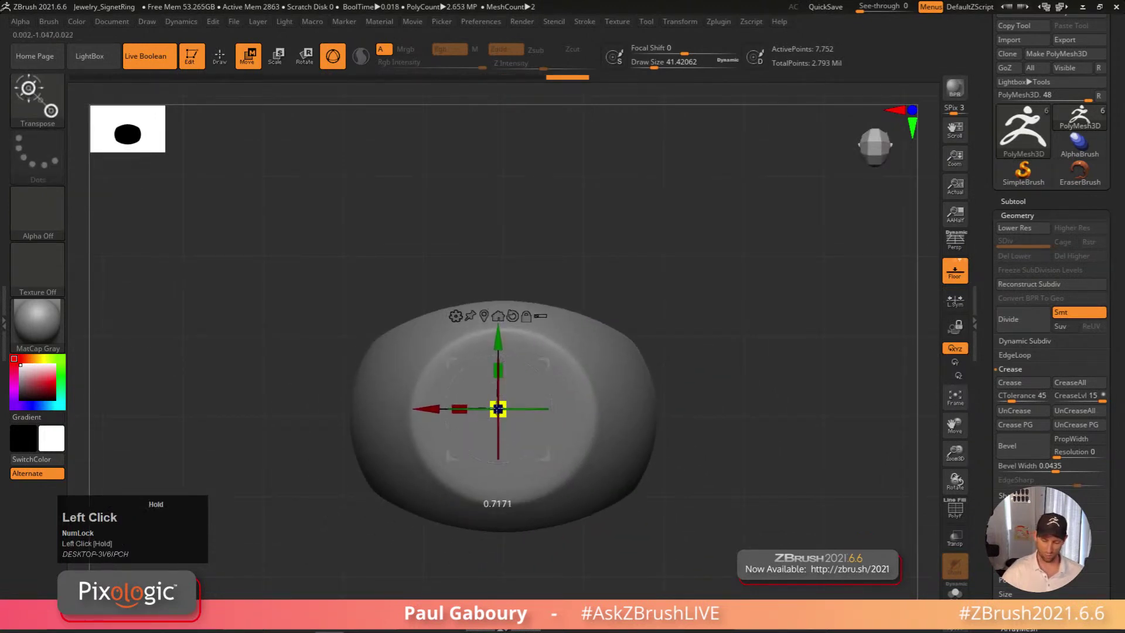
pyautogui.moveTo(557, 305); pyautogui.dragTo(553, 356, button='right')
pyautogui.moveTo(537, 323)
pyautogui.mouseDown()
pyautogui.moveTo(547, 296)
pyautogui.moveTo(528, 346)
pyautogui.moveTo(537, 335)
pyautogui.mouseUp()
pyautogui.press('q')
pyautogui.moveTo(728, 451)
pyautogui.mouseDown(button='right')
pyautogui.moveTo(705, 452)
pyautogui.moveTo(715, 475)
pyautogui.moveTo(731, 467)
pyautogui.moveTo(719, 505)
pyautogui.moveTo(726, 477)
pyautogui.mouseUp(button='right')
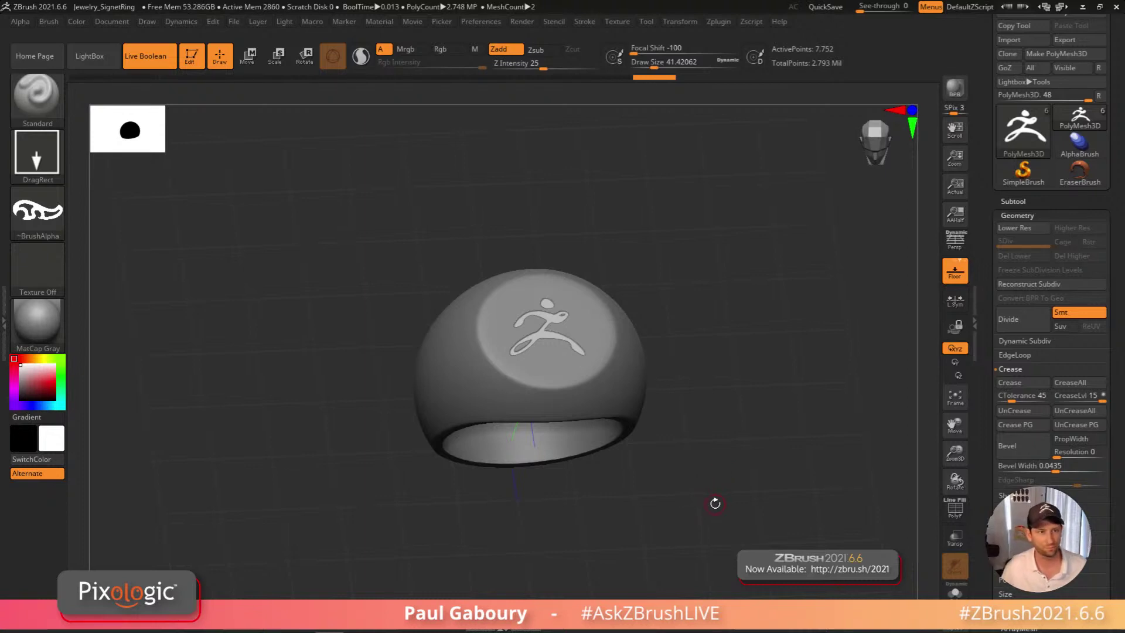
# Select the signet ring and insert a Cube3D as a new subtool directly below it in the list
pyautogui.moveTo(706, 507); pyautogui.dragTo(721, 473, button='right')
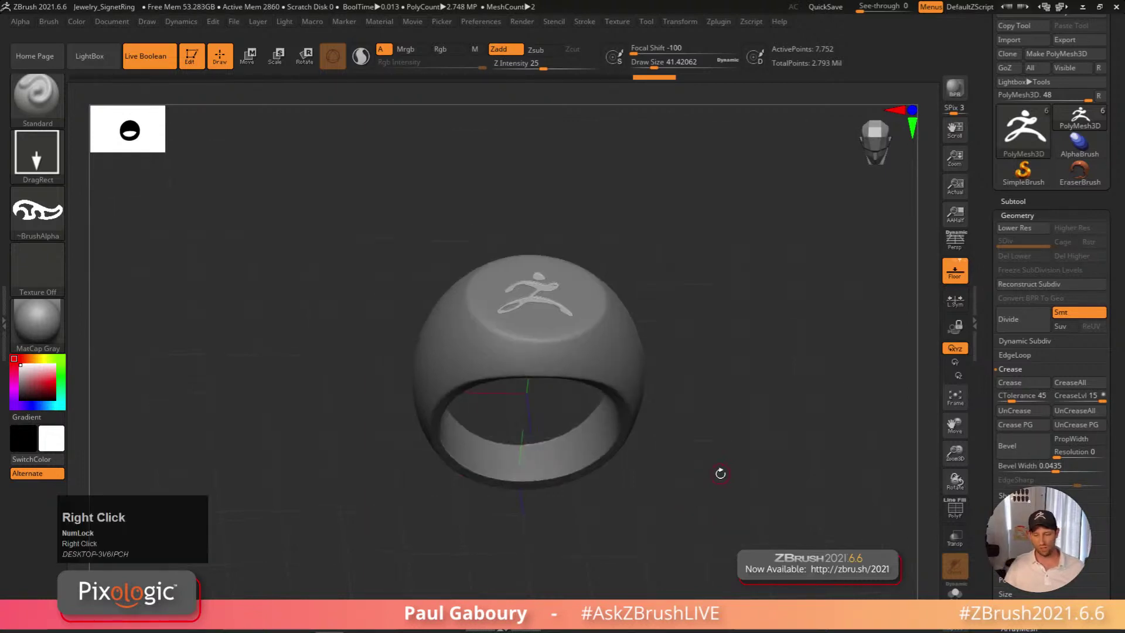
pyautogui.click(1013, 201)
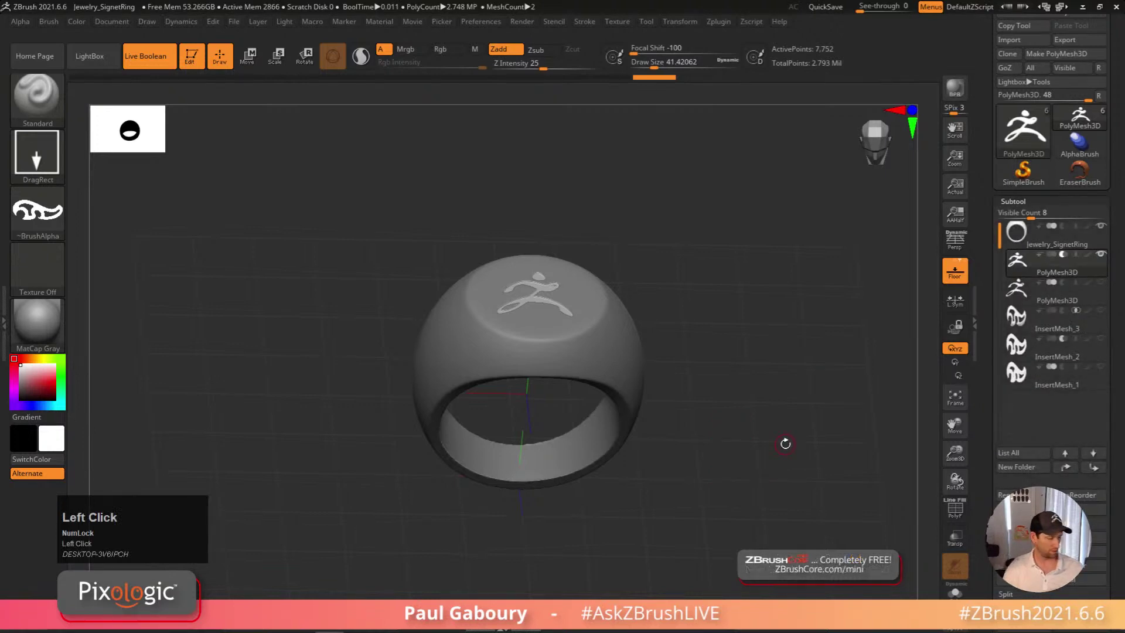
pyautogui.moveTo(1031, 268)
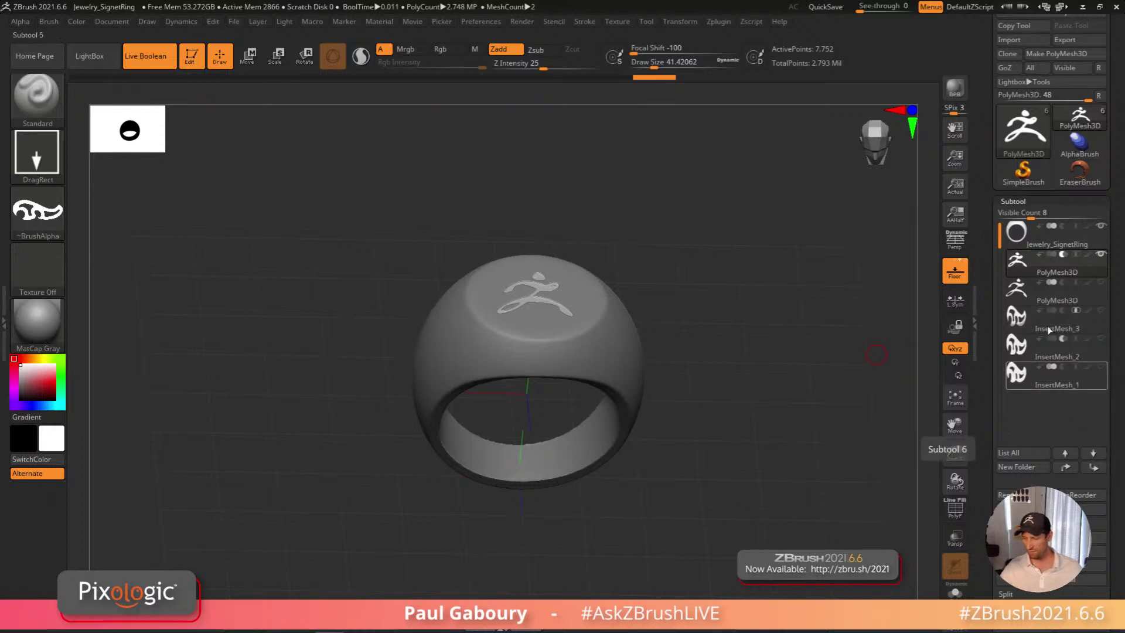
pyautogui.click(1055, 235)
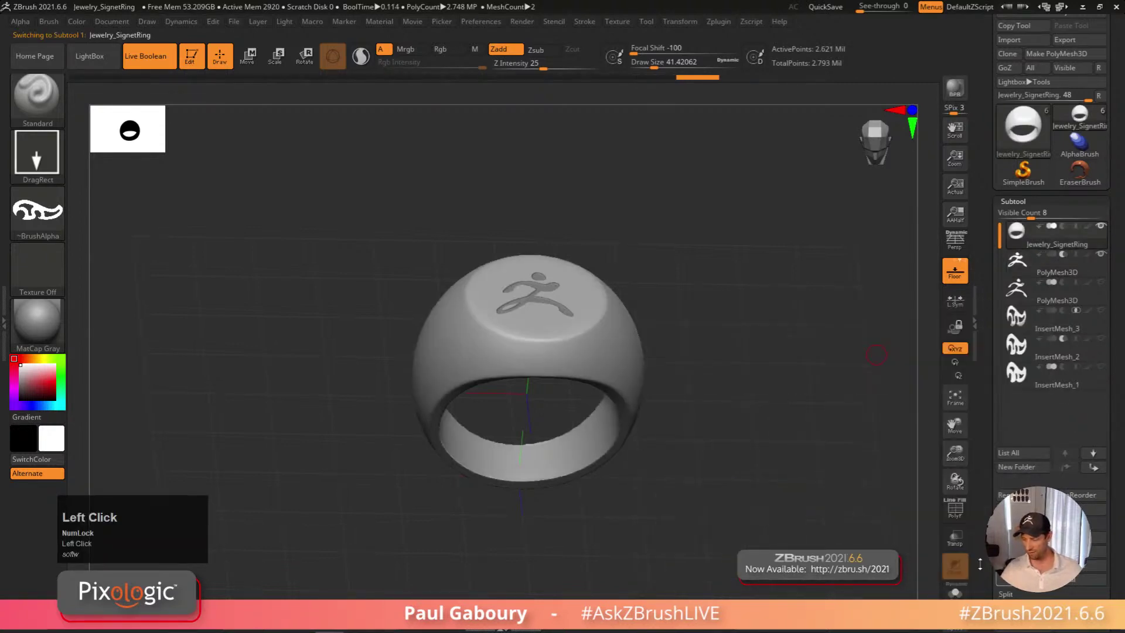
pyautogui.click(1043, 554)
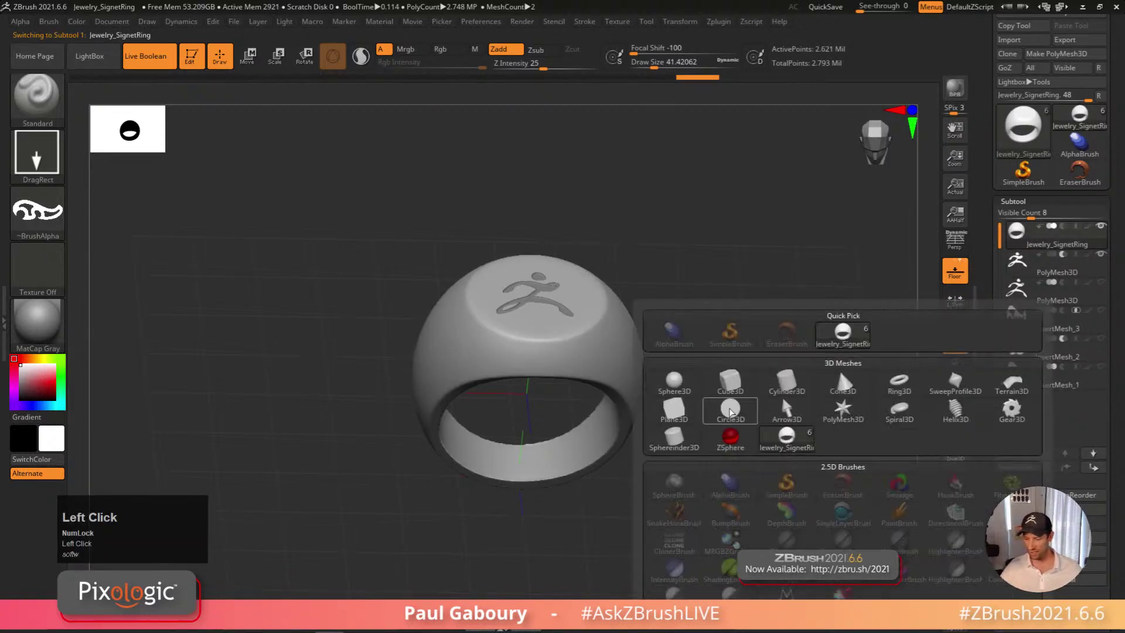
pyautogui.click(730, 381)
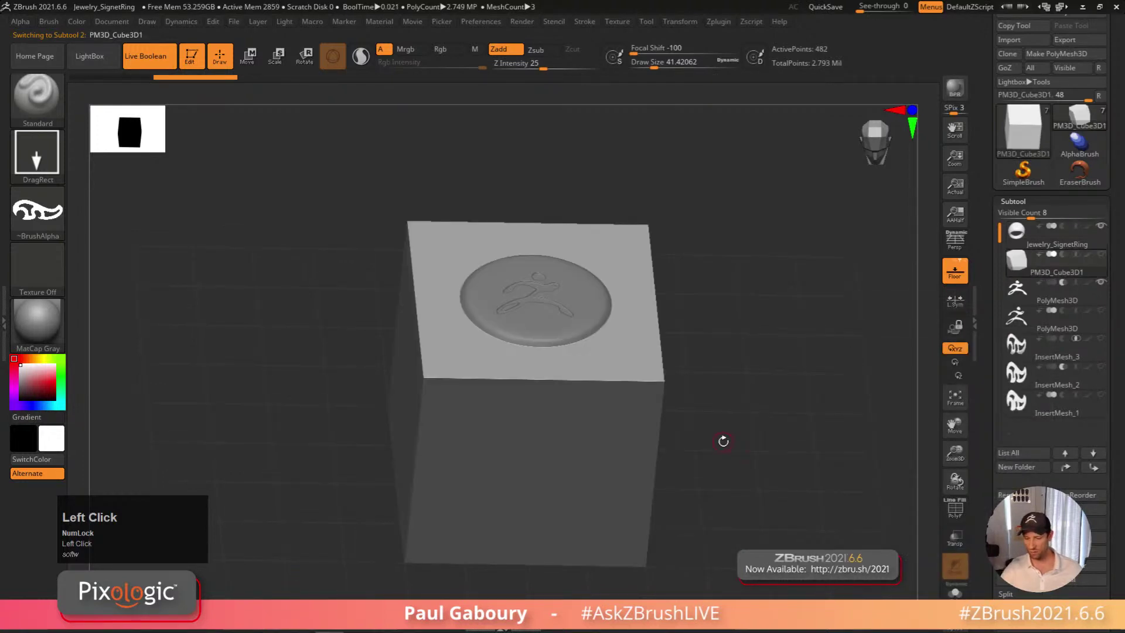
# Show the cube, shrink it and place it as a bar protruding from the ring's flat top across the logo's head
pyautogui.press('w')
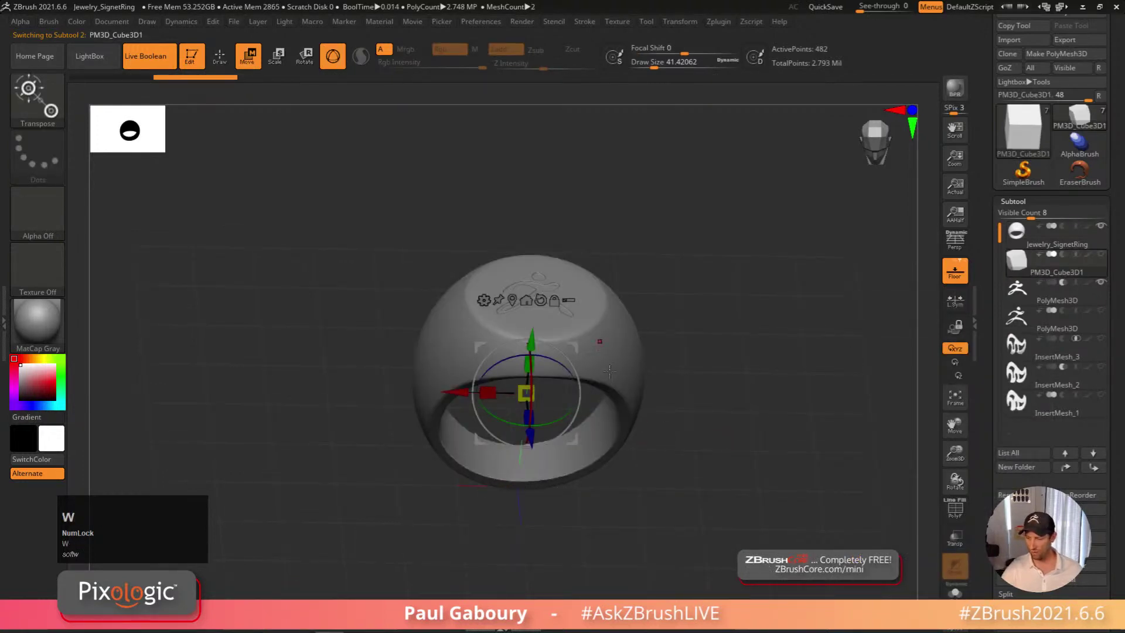
pyautogui.click(1101, 254)
pyautogui.moveTo(512, 382); pyautogui.dragTo(507, 307)
pyautogui.moveTo(507, 307); pyautogui.dragTo(540, 343, button='right')
pyautogui.keyDown('alt'); pyautogui.moveTo(630, 334); pyautogui.dragTo(641, 425, button='right'); pyautogui.keyUp('alt')
pyautogui.keyDown('ctrl'); pyautogui.moveTo(641, 425); pyautogui.dragTo(679, 539, button='right'); pyautogui.keyUp('ctrl')
pyautogui.keyDown('ctrl'); pyautogui.moveTo(556, 398); pyautogui.dragTo(551, 401); pyautogui.keyUp('ctrl')
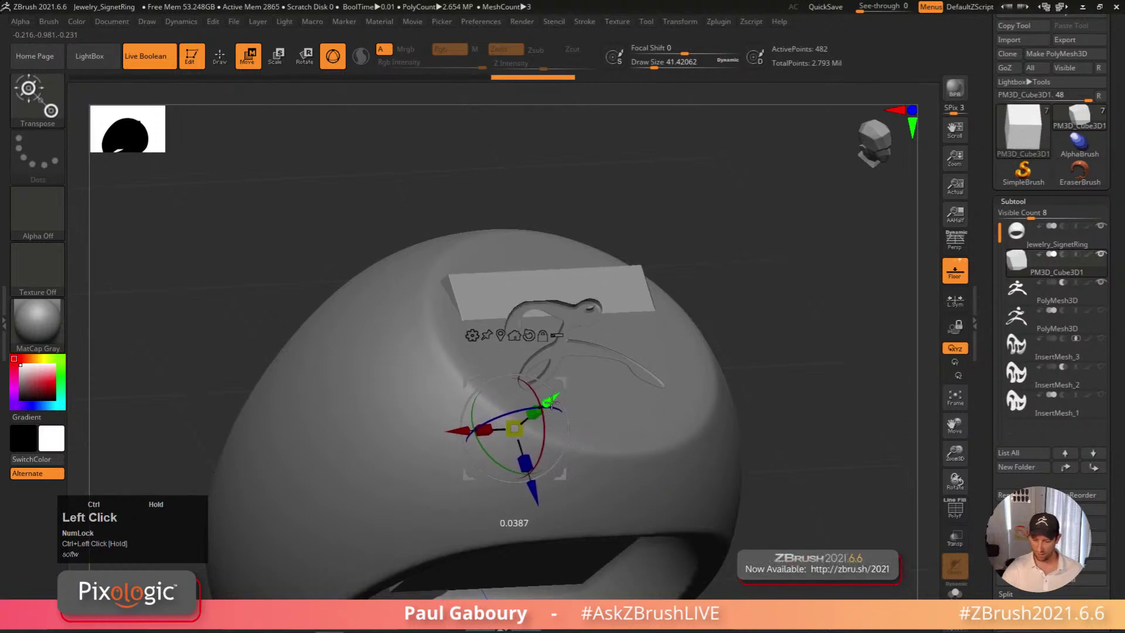
pyautogui.press('q')
pyautogui.keyDown('ctrl'); pyautogui.rightClick(729, 375); pyautogui.keyUp('ctrl')
pyautogui.moveTo(729, 375)
pyautogui.mouseDown(button='right')
pyautogui.moveTo(577, 422)
pyautogui.moveTo(570, 444)
pyautogui.moveTo(487, 333)
pyautogui.mouseUp(button='right')
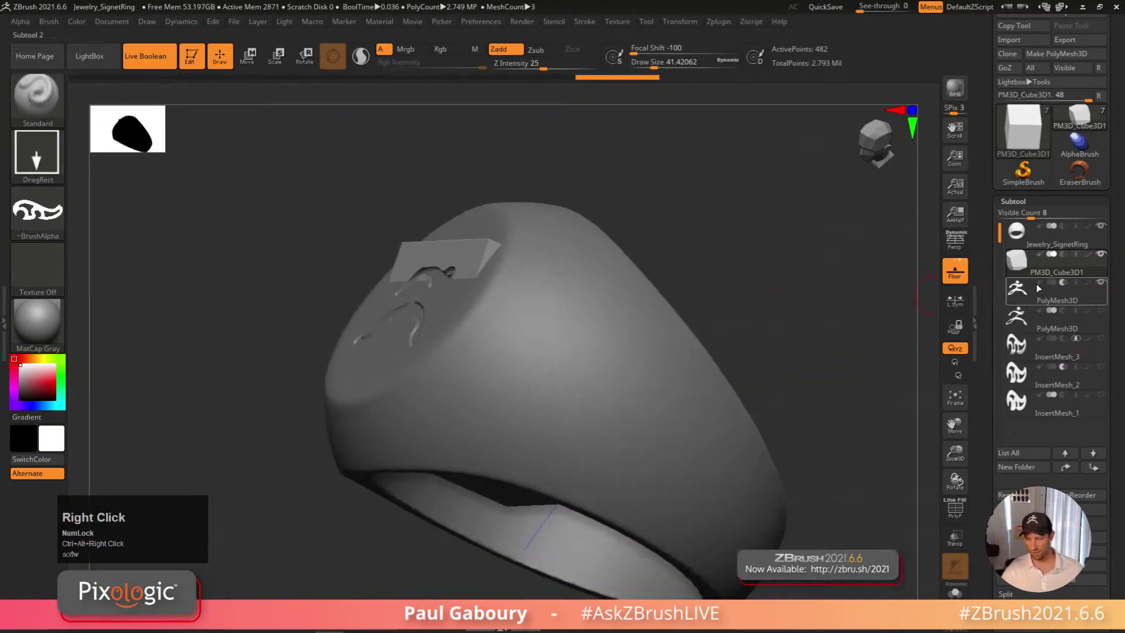
# Select the logo cutter and examine the order of ring, cube and cutter in the magnified subtool list
pyautogui.click(1057, 300)
pyautogui.moveTo(1057, 300)
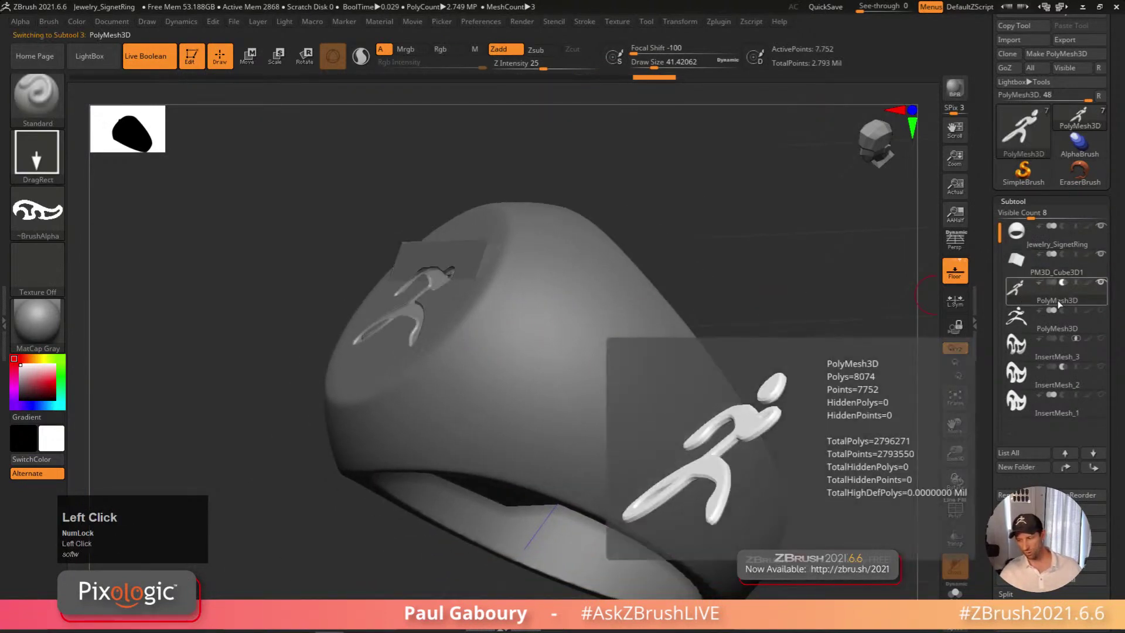
pyautogui.press('shift')
pyautogui.hotkey('shift', 'm')
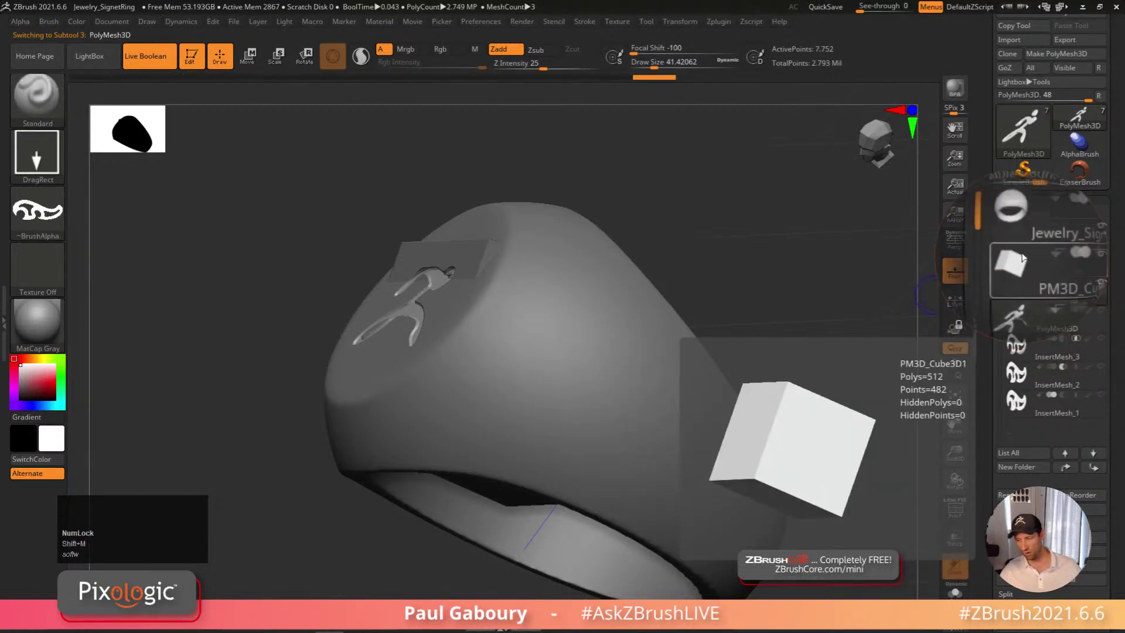
pyautogui.moveTo(1026, 239)
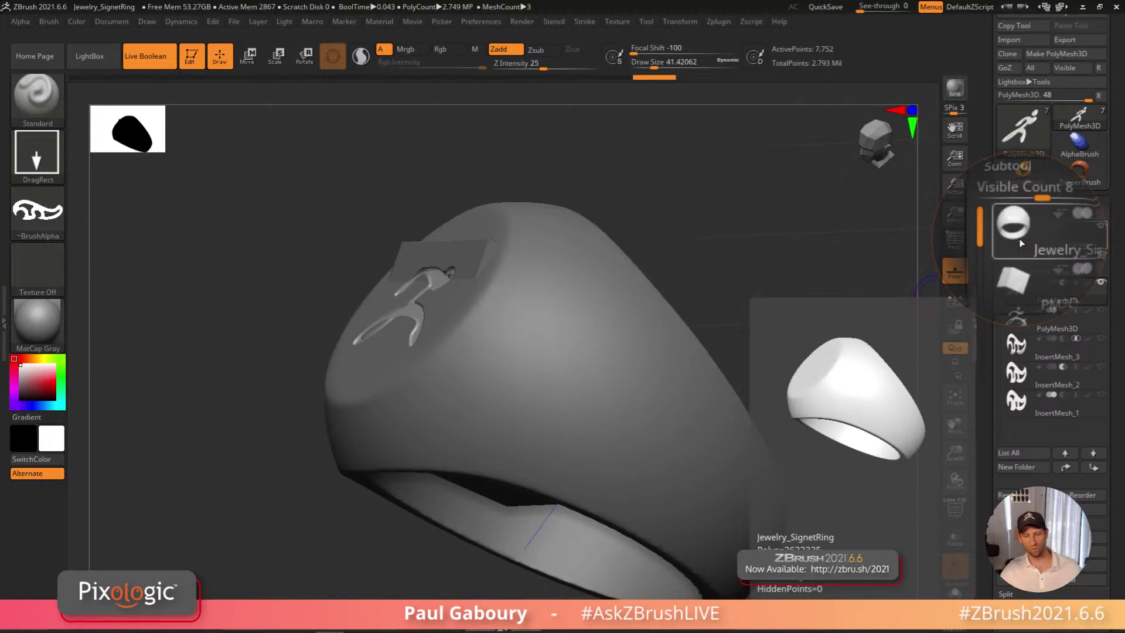
pyautogui.press('shift')
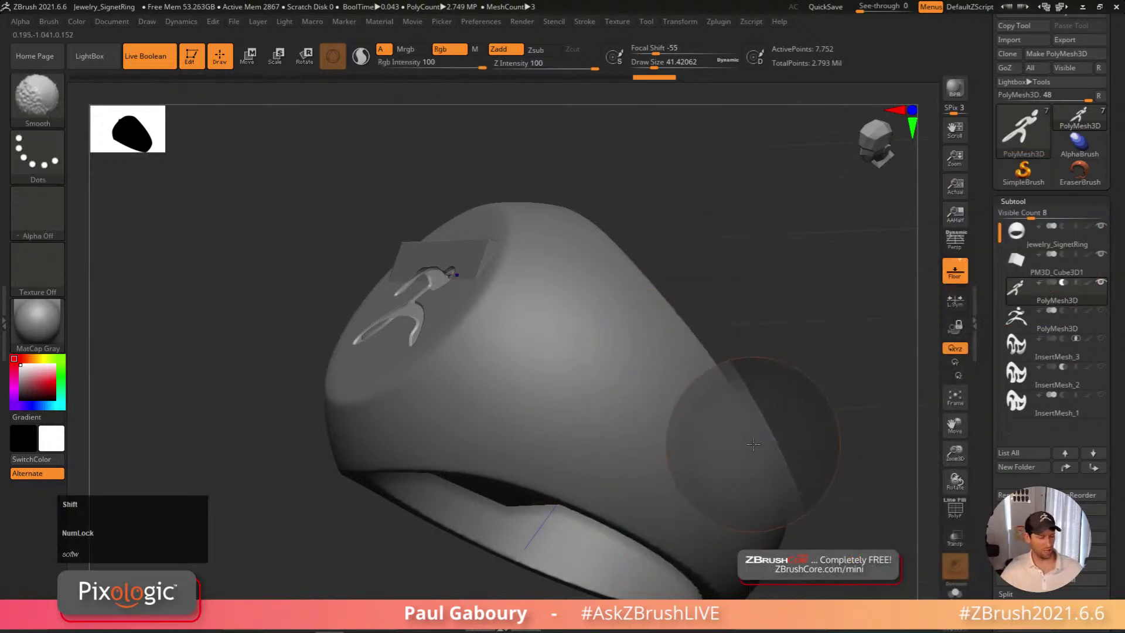
# Select the ring and group it with the visible cube and logo cutter in a new folder named "dude"
pyautogui.moveTo(746, 476)
pyautogui.keyDown('alt'); pyautogui.mouseDown(button='right')
pyautogui.moveTo(678, 472)
pyautogui.moveTo(713, 455)
pyautogui.moveTo(760, 472)
pyautogui.moveTo(680, 477)
pyautogui.moveTo(658, 459)
pyautogui.mouseUp(button='right'); pyautogui.keyUp('alt')
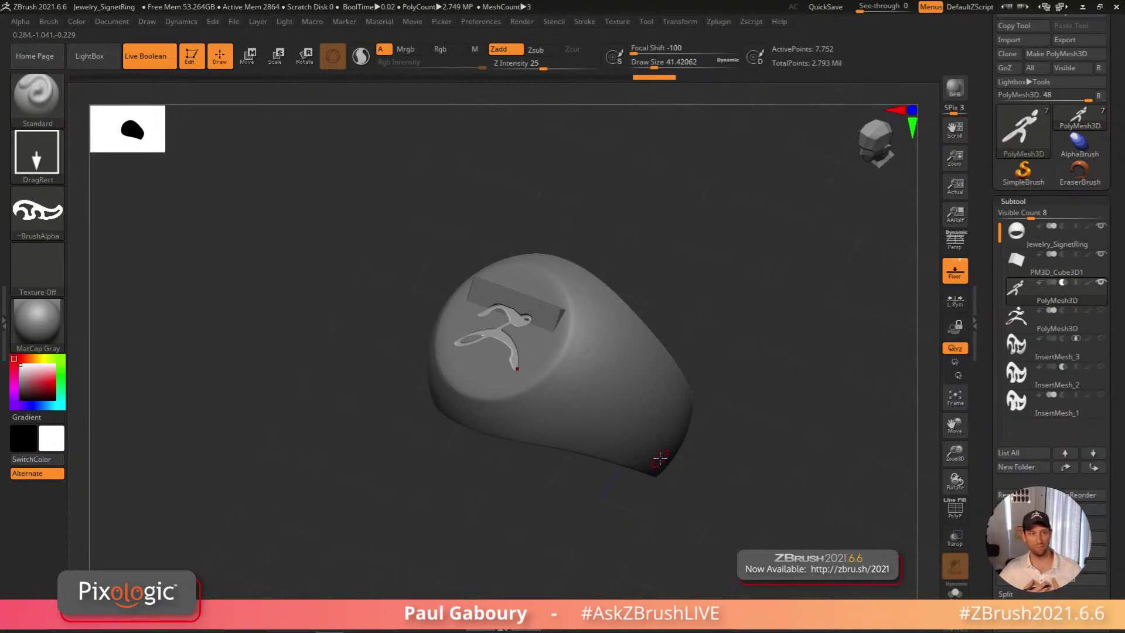
pyautogui.click(659, 459)
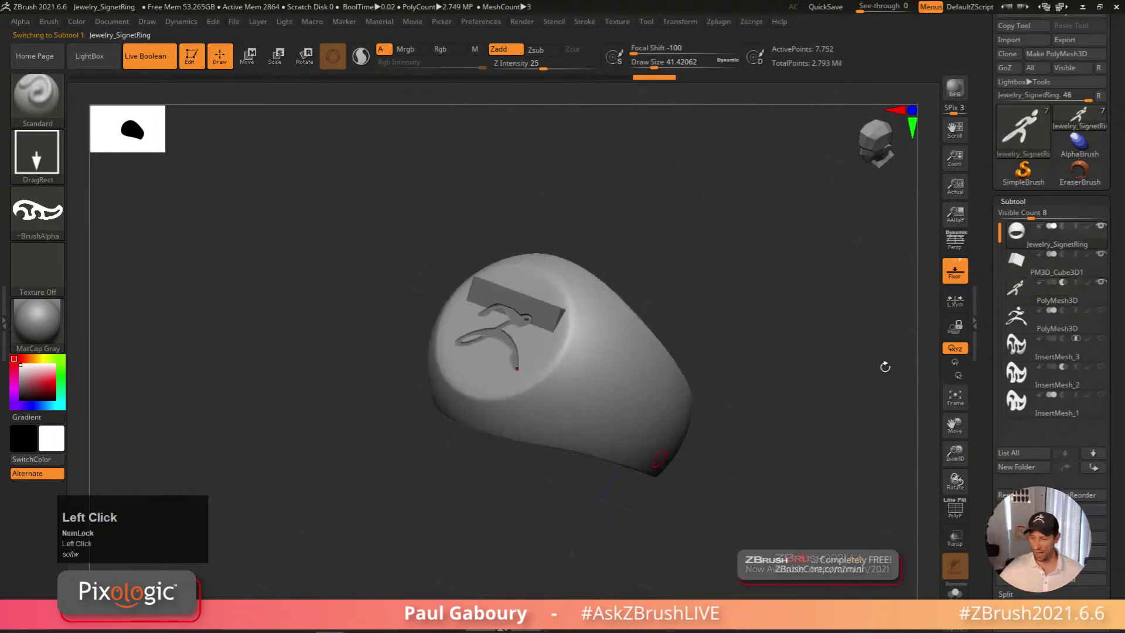
pyautogui.hotkey('ctrl', 'f')
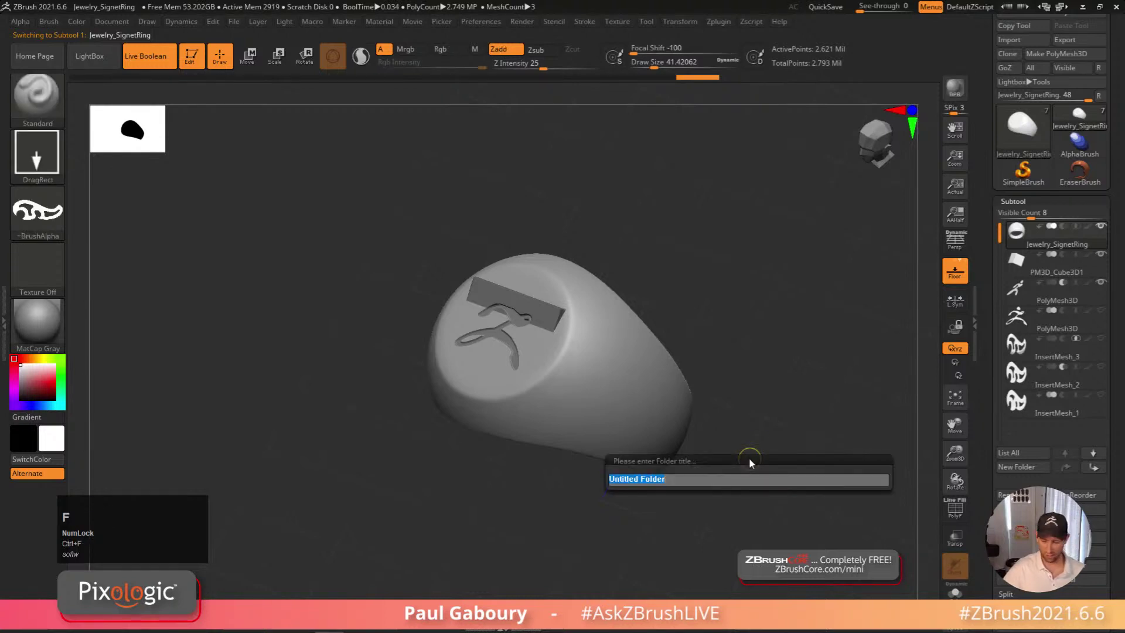
pyautogui.write('dude')
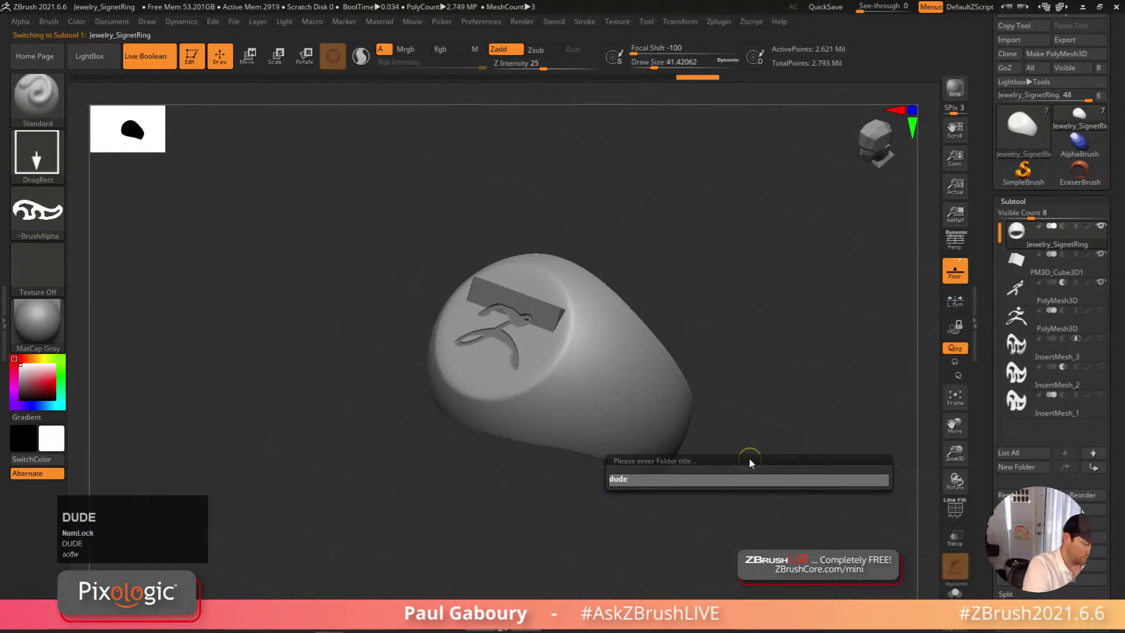
pyautogui.press('Return')
pyautogui.click(748, 458)
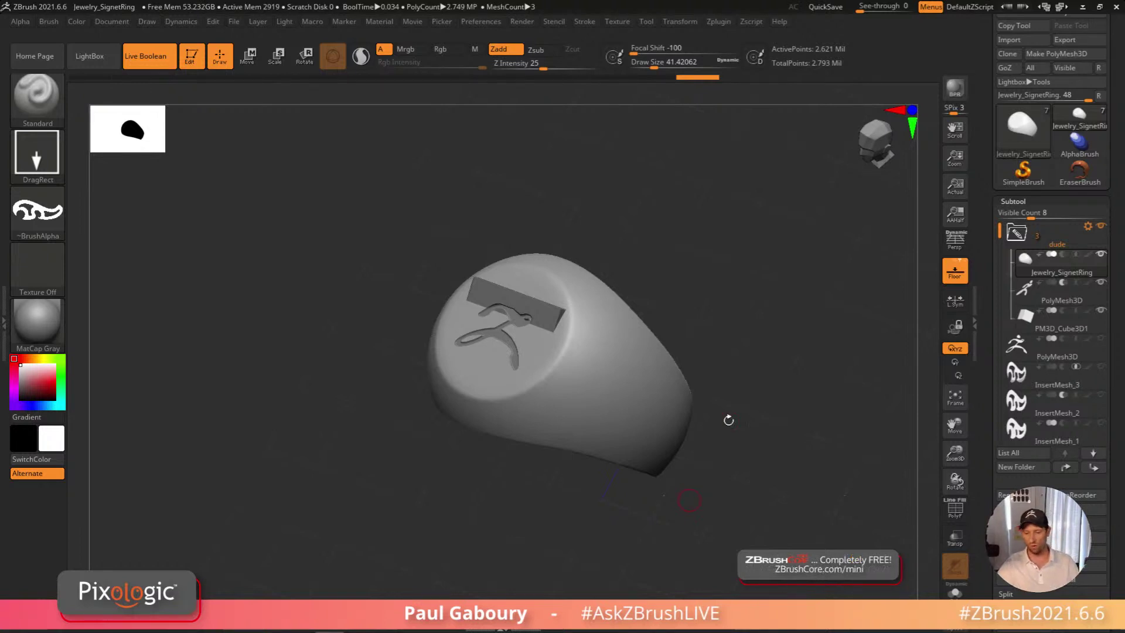
# Run Boolean Folder on the "dude" folder, select the resulting ring mesh and inspect its engraved top
pyautogui.click(1088, 227)
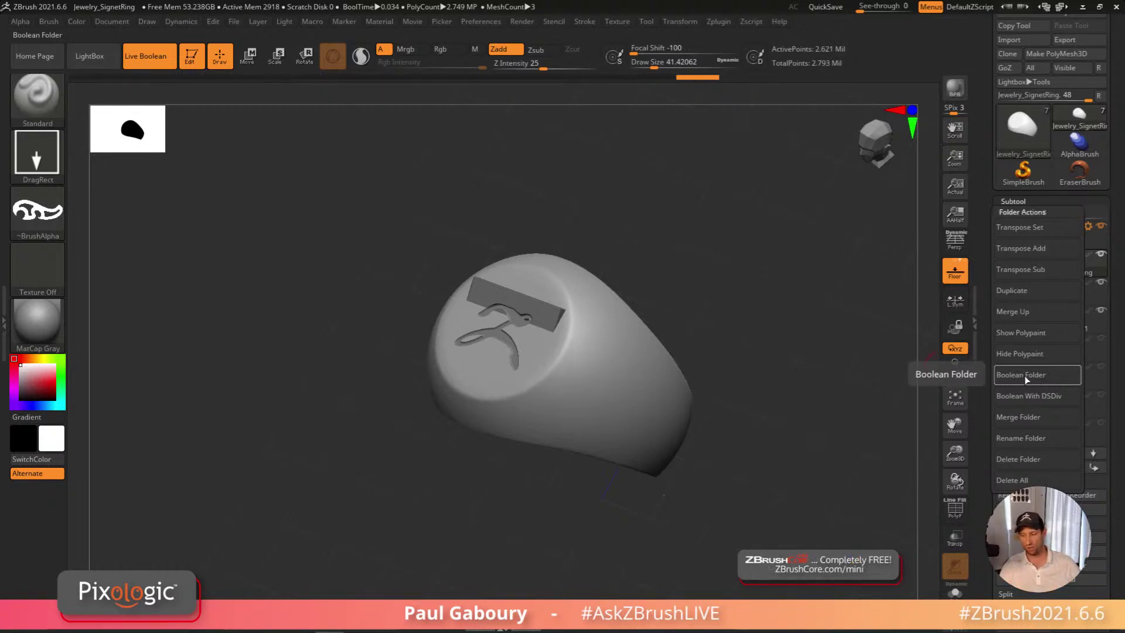
pyautogui.click(1035, 381)
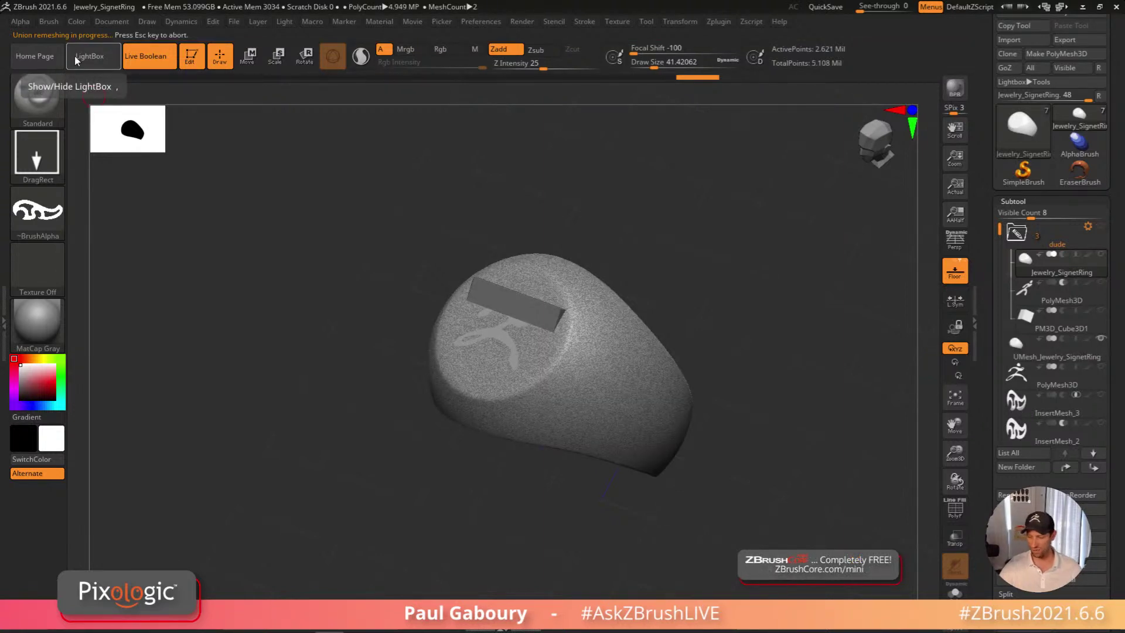
pyautogui.moveTo(1041, 242)
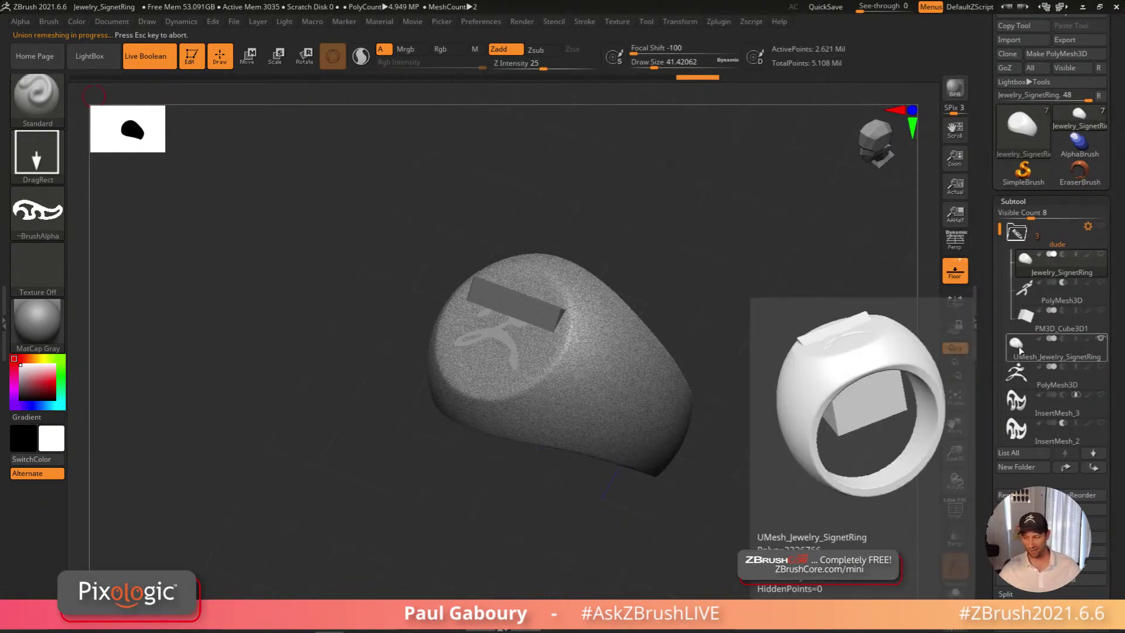
pyautogui.click(1017, 344)
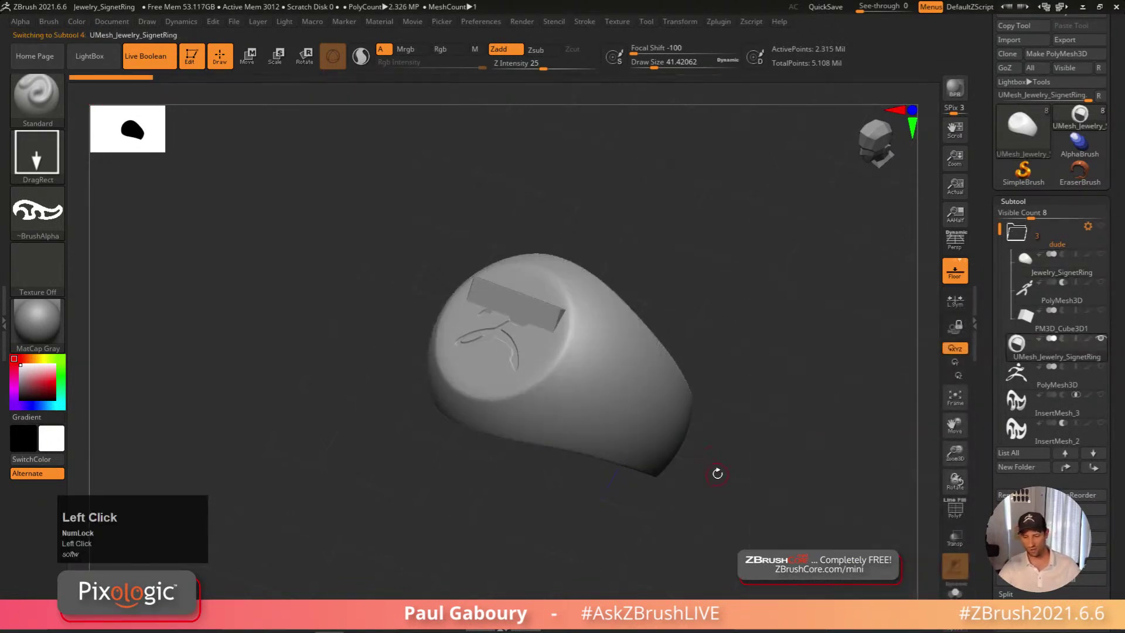
pyautogui.moveTo(716, 471); pyautogui.dragTo(722, 476, button='right')
pyautogui.moveTo(711, 494)
pyautogui.mouseDown(button='right')
pyautogui.moveTo(647, 412)
pyautogui.moveTo(551, 444)
pyautogui.moveTo(645, 336)
pyautogui.moveTo(630, 368)
pyautogui.moveTo(610, 364)
pyautogui.moveTo(631, 381)
pyautogui.moveTo(622, 441)
pyautogui.moveTo(646, 409)
pyautogui.moveTo(630, 417)
pyautogui.moveTo(628, 387)
pyautogui.moveTo(641, 419)
pyautogui.mouseUp(button='right')
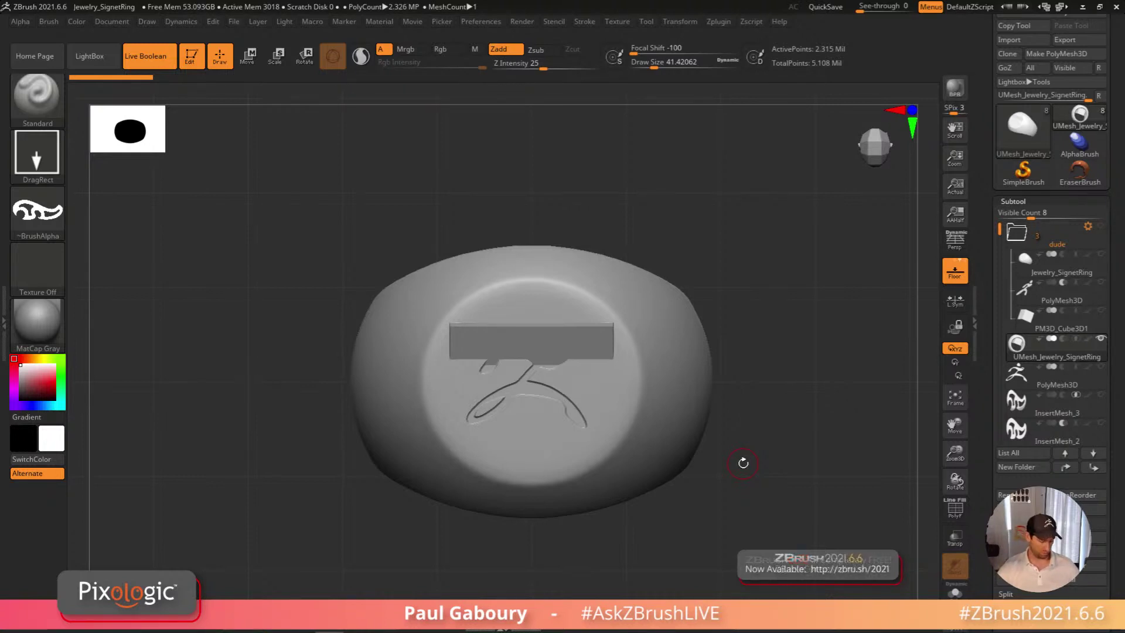
# Switch to a Cylinder3D tool, convert it to a PolyMesh3D and reshape it into a tall, thin cylinder
pyautogui.moveTo(731, 491); pyautogui.dragTo(675, 391, button='right')
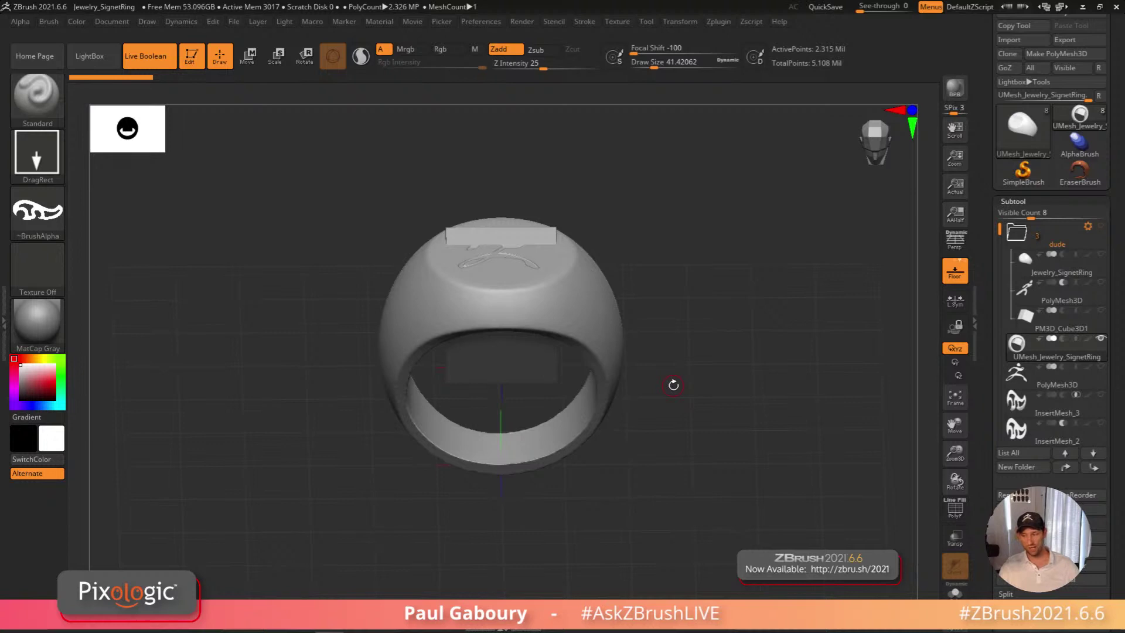
pyautogui.click(1022, 124)
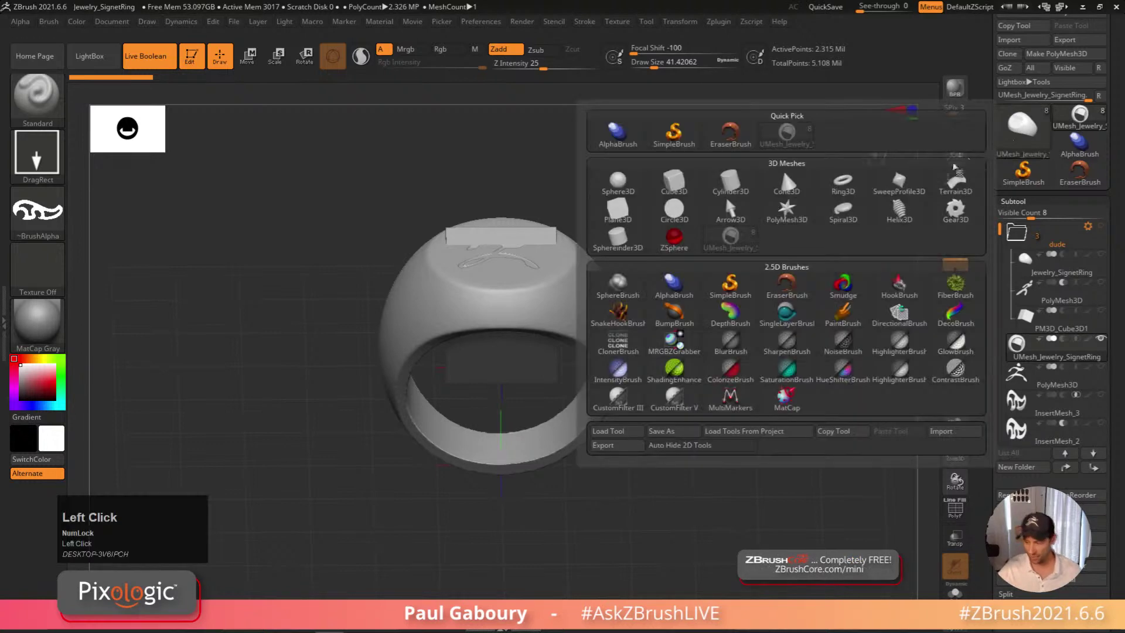
pyautogui.click(731, 181)
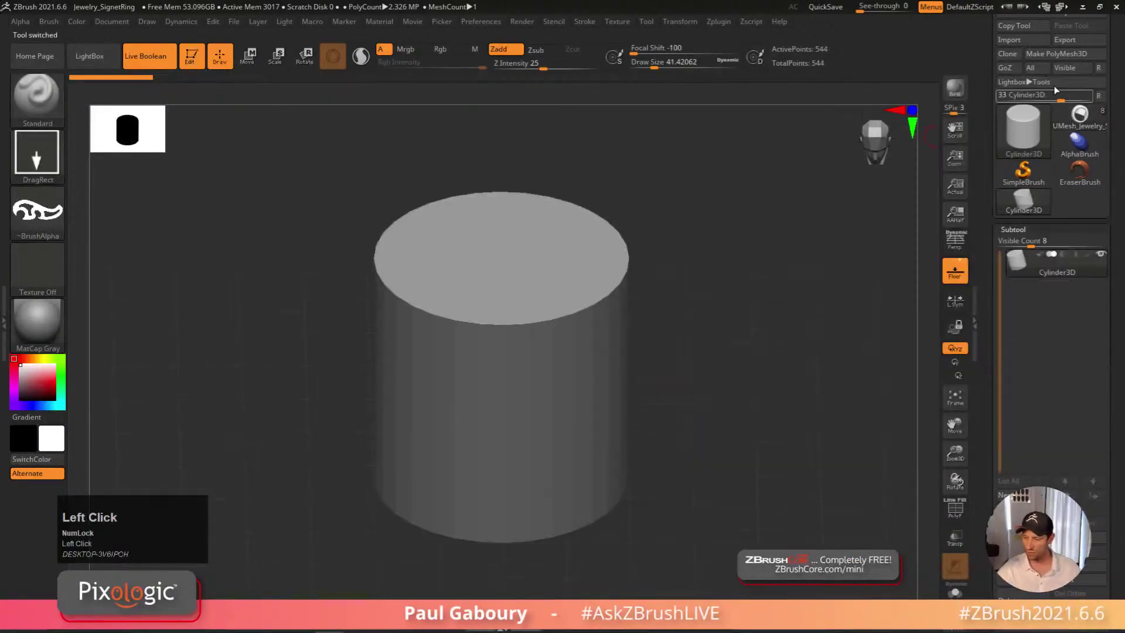
pyautogui.click(1071, 55)
pyautogui.keyDown('shift'); pyautogui.moveTo(644, 264); pyautogui.dragTo(637, 346, button='right'); pyautogui.keyUp('shift')
pyautogui.press('w')
pyautogui.moveTo(500, 328); pyautogui.dragTo(530, 147)
pyautogui.press('q')
pyautogui.moveTo(661, 403); pyautogui.dragTo(629, 406, button='right')
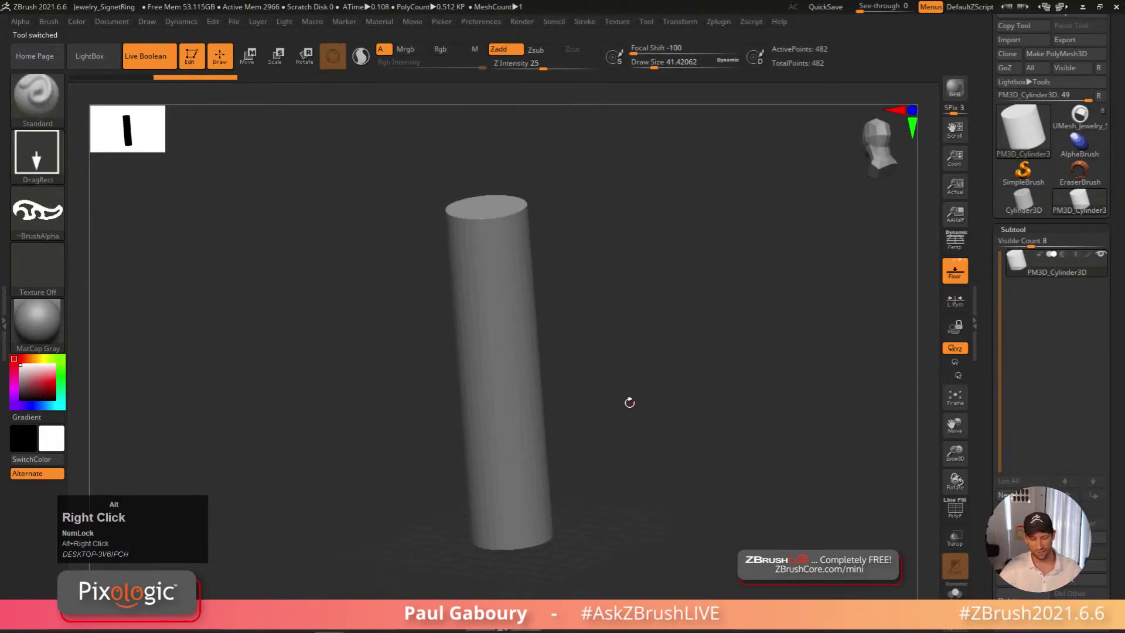
# Select the IMM Curve brush and enlarge its draw size for working on the cylinder
pyautogui.press('b')
pyautogui.press('i')
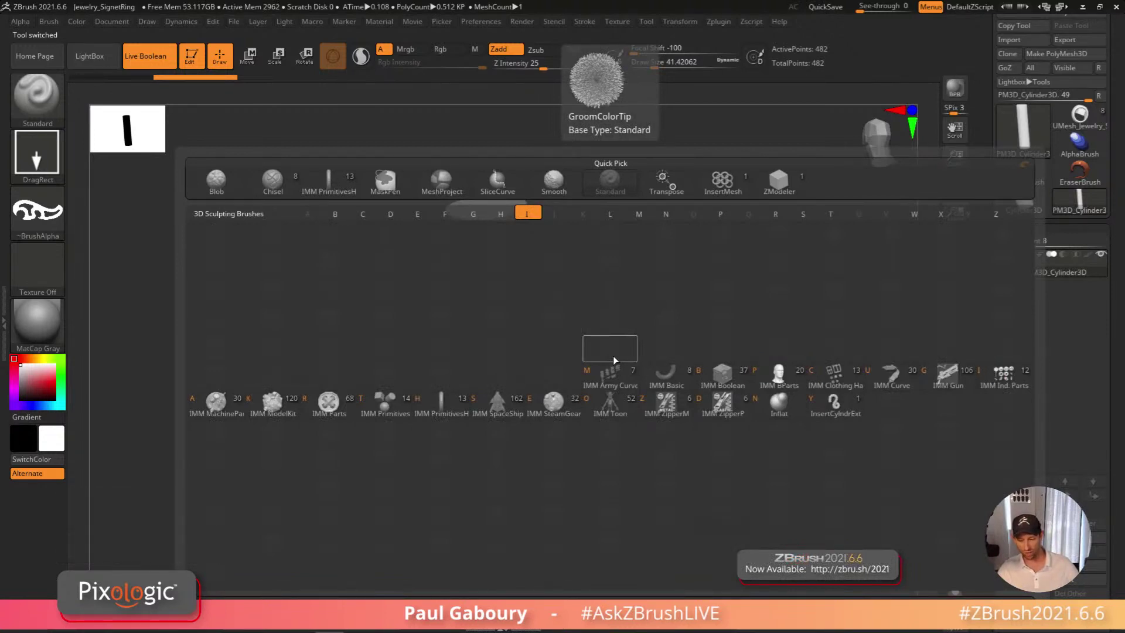
pyautogui.click(613, 357)
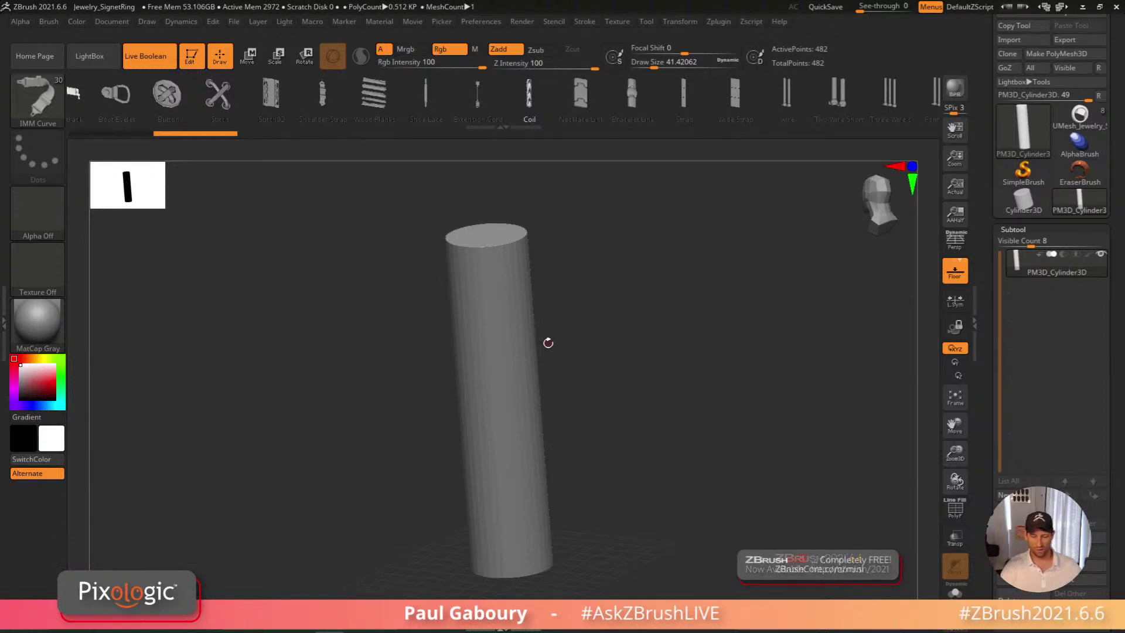
pyautogui.press('s')
pyautogui.moveTo(555, 344); pyautogui.dragTo(564, 344)
pyautogui.moveTo(565, 344); pyautogui.dragTo(528, 339, button='right')
# Draw a curve down the cylinder that ends in a hook, fill it with the Coil mesh and inspect it closely
pyautogui.moveTo(459, 287); pyautogui.dragTo(460, 282, button='right')
pyautogui.moveTo(460, 283); pyautogui.dragTo(527, 421)
pyautogui.moveTo(527, 422)
pyautogui.mouseDown(button='right')
pyautogui.moveTo(530, 410)
pyautogui.moveTo(527, 450)
pyautogui.mouseUp(button='right')
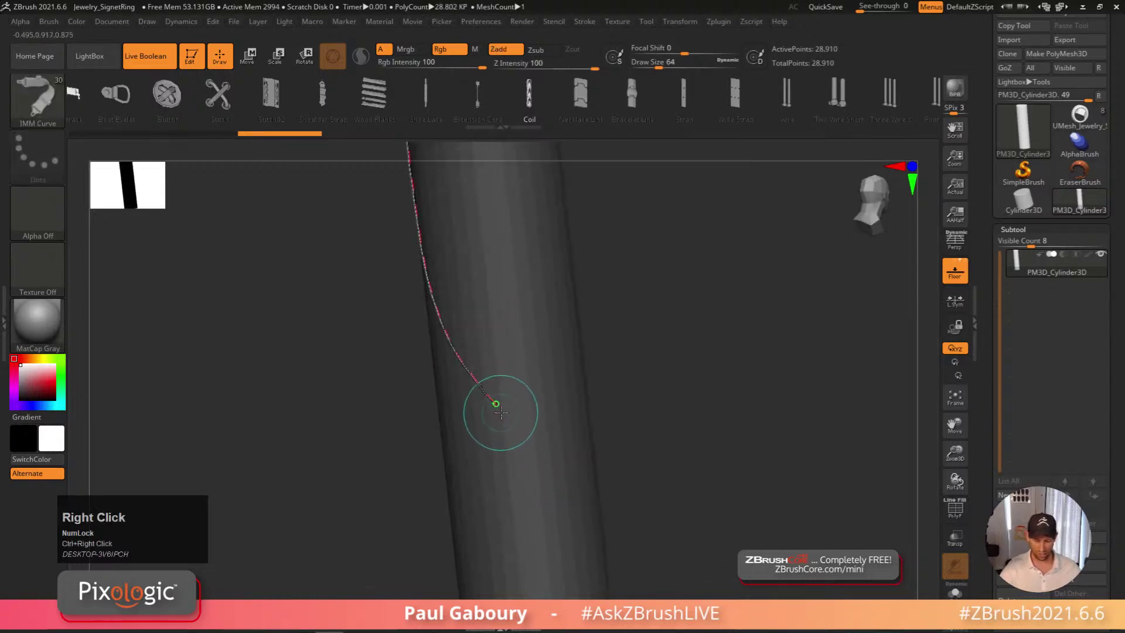
pyautogui.moveTo(510, 410)
pyautogui.mouseDown()
pyautogui.moveTo(541, 540)
pyautogui.moveTo(572, 477)
pyautogui.mouseUp()
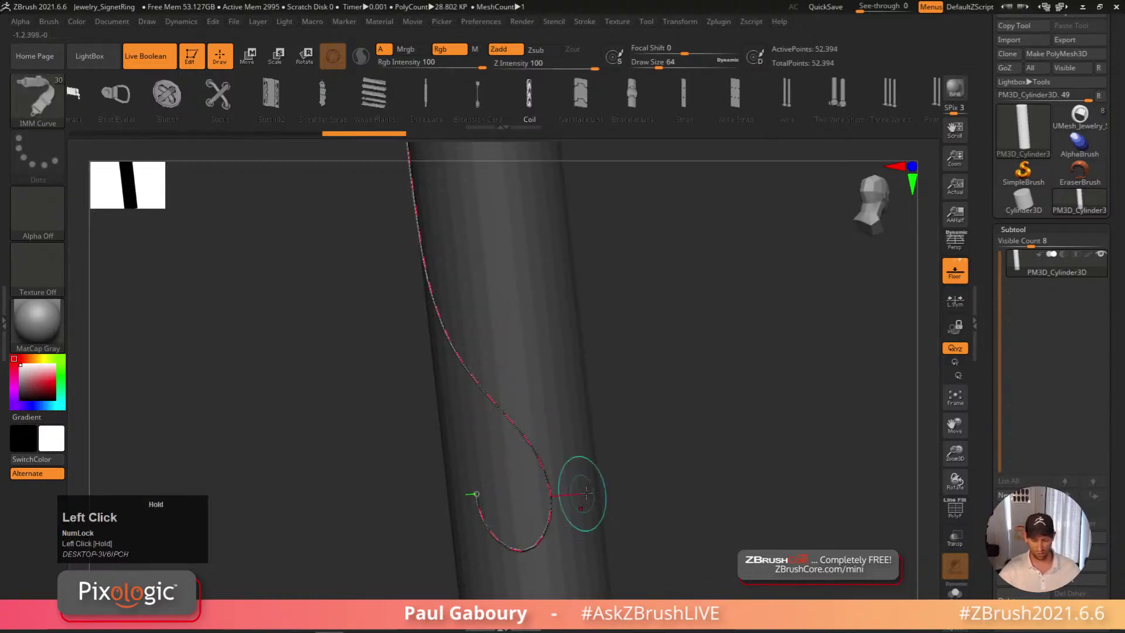
pyautogui.click(545, 467)
pyautogui.moveTo(545, 467)
pyautogui.mouseDown(button='right')
pyautogui.moveTo(680, 468)
pyautogui.moveTo(627, 467)
pyautogui.moveTo(641, 466)
pyautogui.mouseUp(button='right')
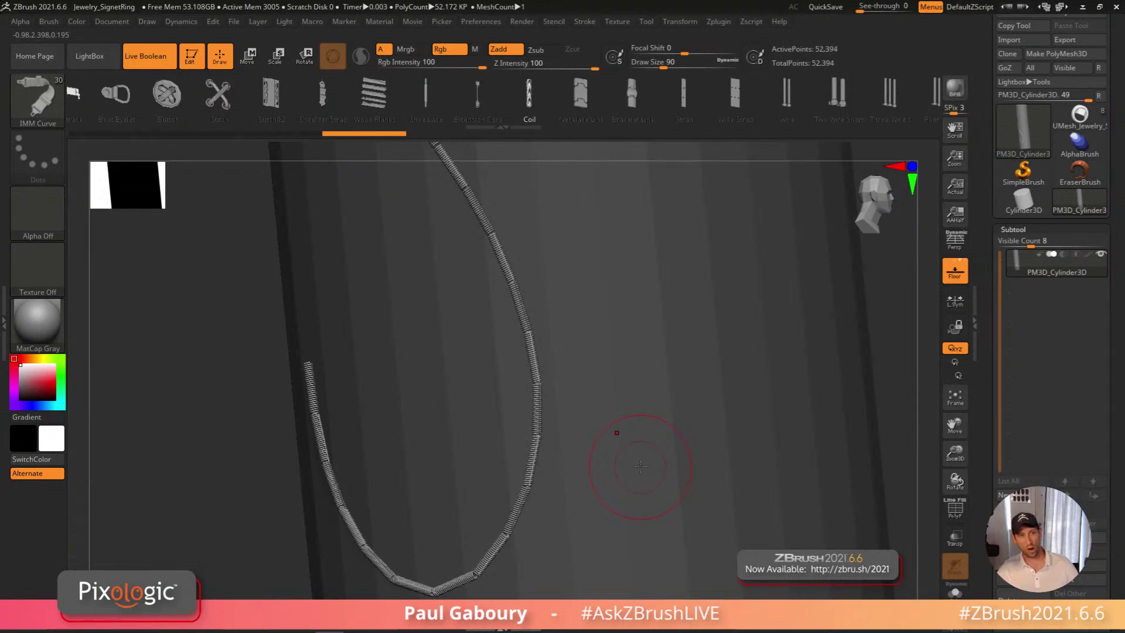
# Replace the coil along the curve with the Bracelet Link mesh and inspect the repeated links
pyautogui.click(633, 97)
pyautogui.click(535, 389)
pyautogui.moveTo(534, 389)
pyautogui.mouseDown(button='right')
pyautogui.moveTo(595, 432)
pyautogui.moveTo(516, 526)
pyautogui.moveTo(528, 469)
pyautogui.moveTo(557, 414)
pyautogui.moveTo(526, 279)
pyautogui.mouseUp(button='right')
pyautogui.moveTo(515, 451); pyautogui.dragTo(508, 290, button='right')
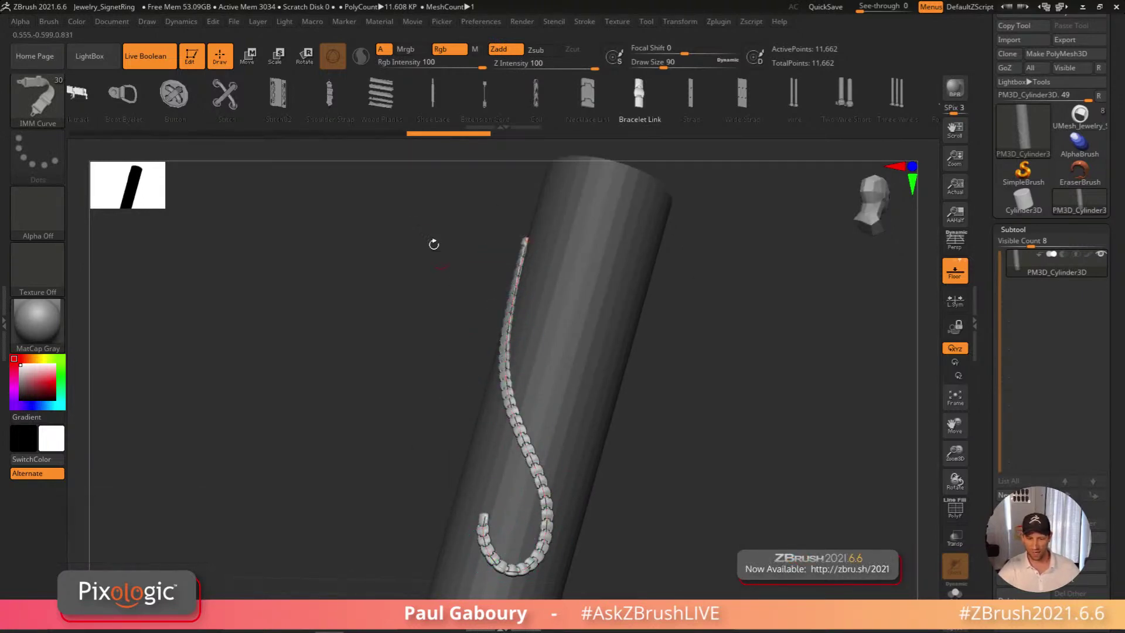
# Replace the links along the curve with the Shoulder Strap mesh and inspect its end pieces from several sides
pyautogui.click(331, 97)
pyautogui.click(541, 490)
pyautogui.moveTo(603, 477); pyautogui.dragTo(552, 383, button='right')
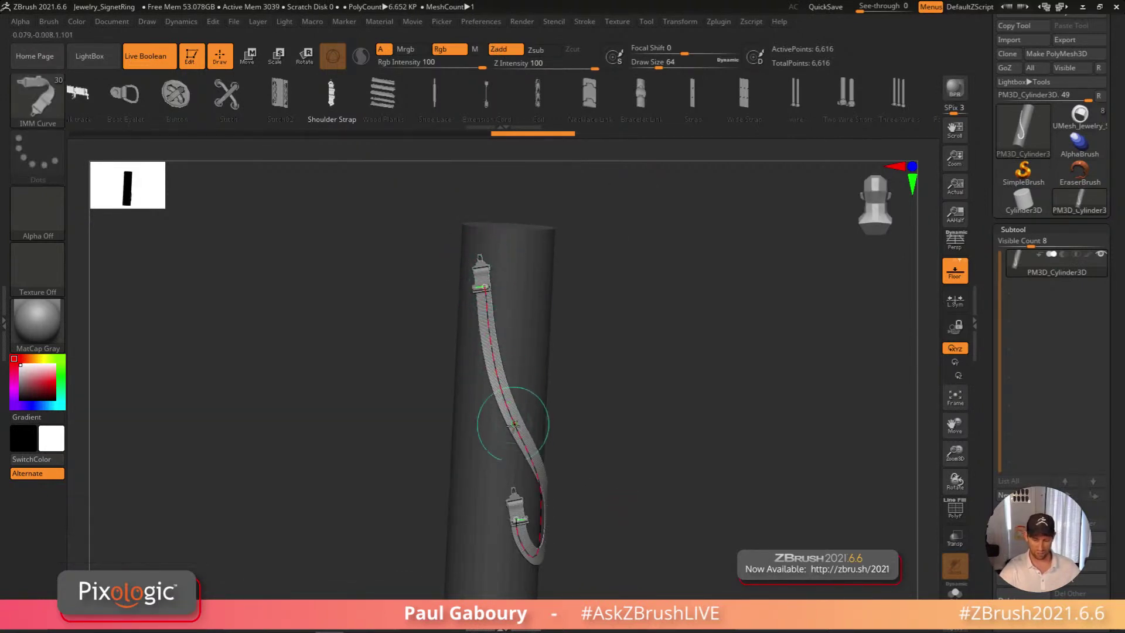
pyautogui.moveTo(653, 484); pyautogui.dragTo(655, 491, button='right')
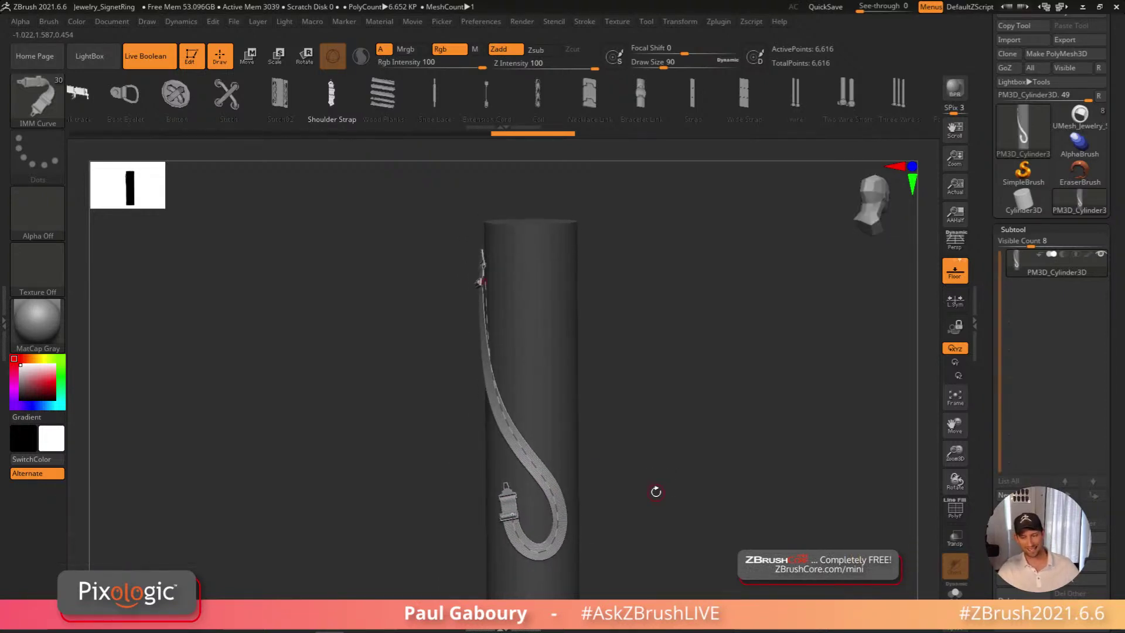
pyautogui.moveTo(656, 491); pyautogui.dragTo(642, 389, button='right')
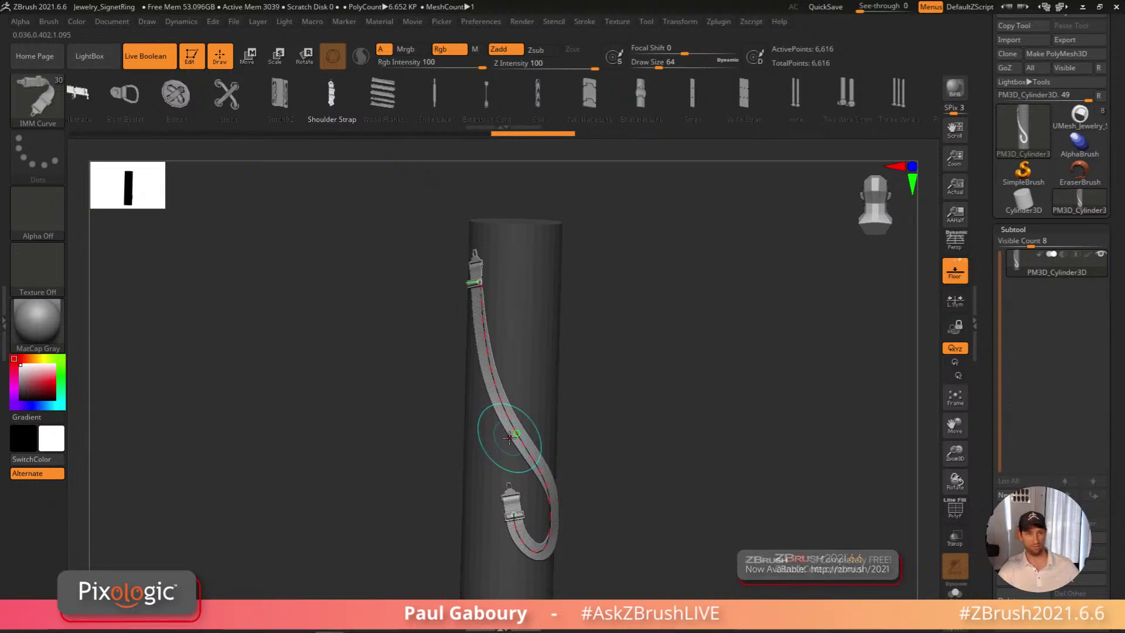
# Undo the strap and both curve strokes back to the bare cylinder
pyautogui.hotkey('ctrl', 'z')
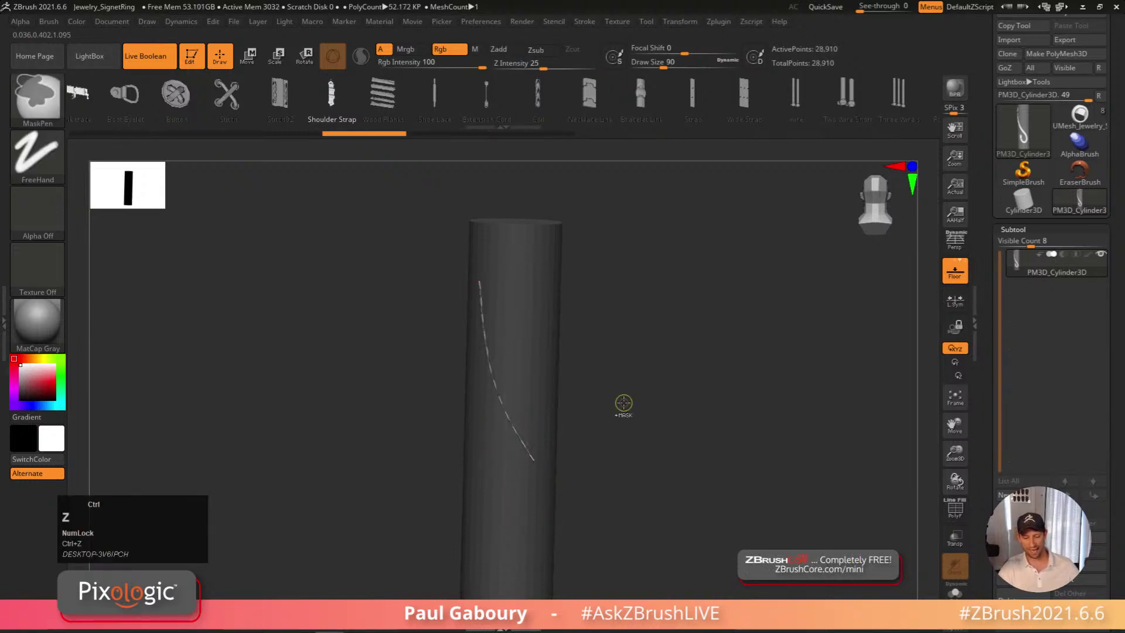
pyautogui.hotkey('ctrl', 'z')
pyautogui.keyDown('ctrl'); pyautogui.keyDown('alt'); pyautogui.rightClick(647, 391); pyautogui.keyUp('alt'); pyautogui.keyUp('ctrl')
pyautogui.moveTo(616, 378); pyautogui.dragTo(619, 382, button='right')
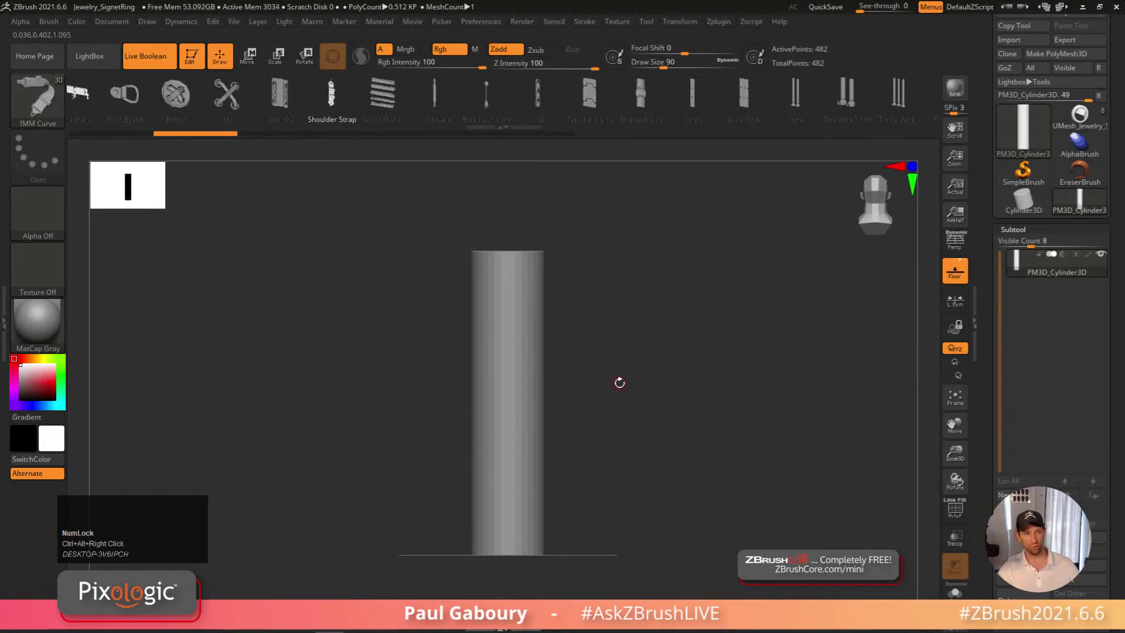
# Draw a large S-shaped Vine1Of4 curve starting on the cylinder and running out into empty space
pyautogui.moveTo(644, 99)
pyautogui.mouseDown()
pyautogui.moveTo(612, 99)
pyautogui.moveTo(420, 189)
pyautogui.moveTo(519, 261)
pyautogui.mouseUp()
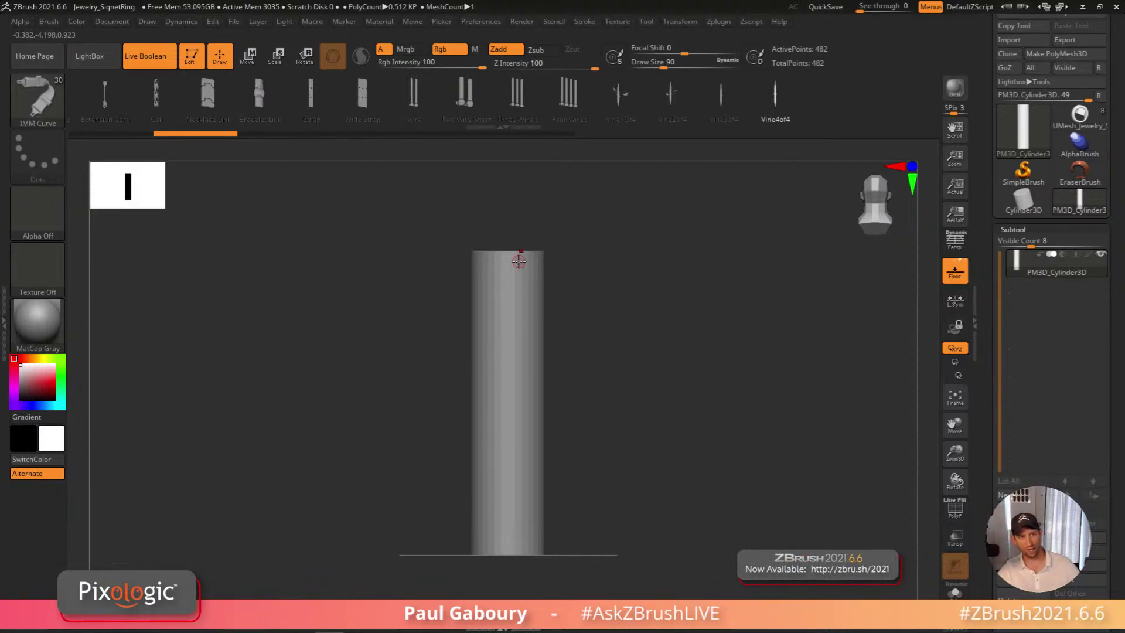
pyautogui.click(618, 100)
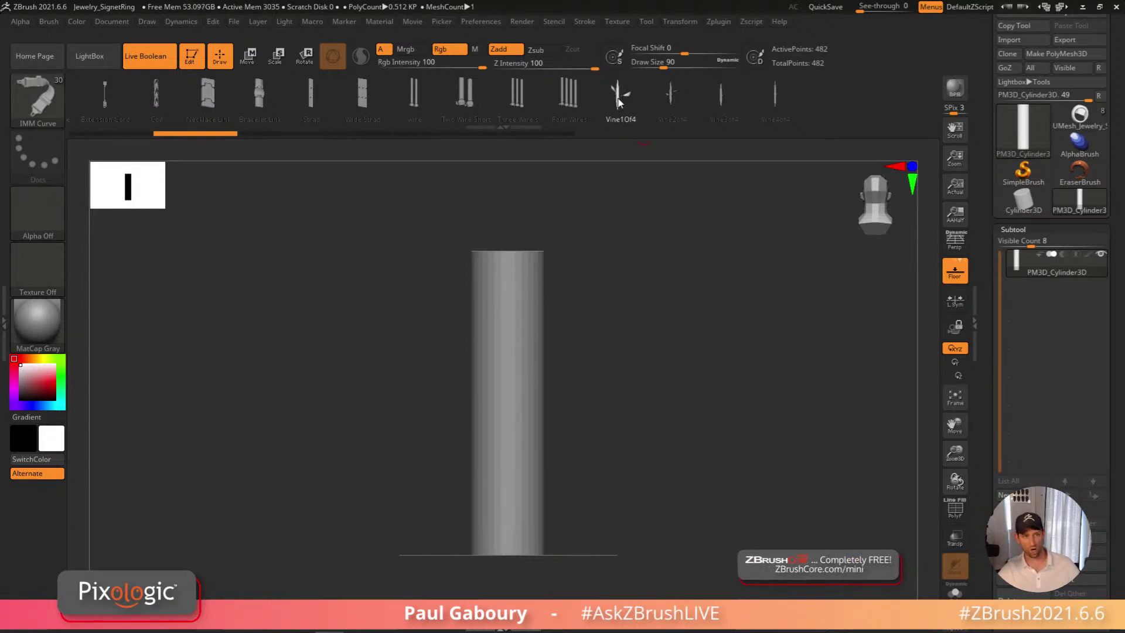
pyautogui.moveTo(490, 276)
pyautogui.mouseDown()
pyautogui.moveTo(560, 505)
pyautogui.moveTo(632, 384)
pyautogui.moveTo(674, 400)
pyautogui.mouseUp()
pyautogui.press('s')
pyautogui.moveTo(610, 368)
pyautogui.mouseDown()
pyautogui.moveTo(658, 293)
pyautogui.moveTo(747, 314)
pyautogui.moveTo(756, 381)
pyautogui.moveTo(632, 488)
pyautogui.mouseUp()
pyautogui.moveTo(632, 488); pyautogui.dragTo(765, 499, button='right')
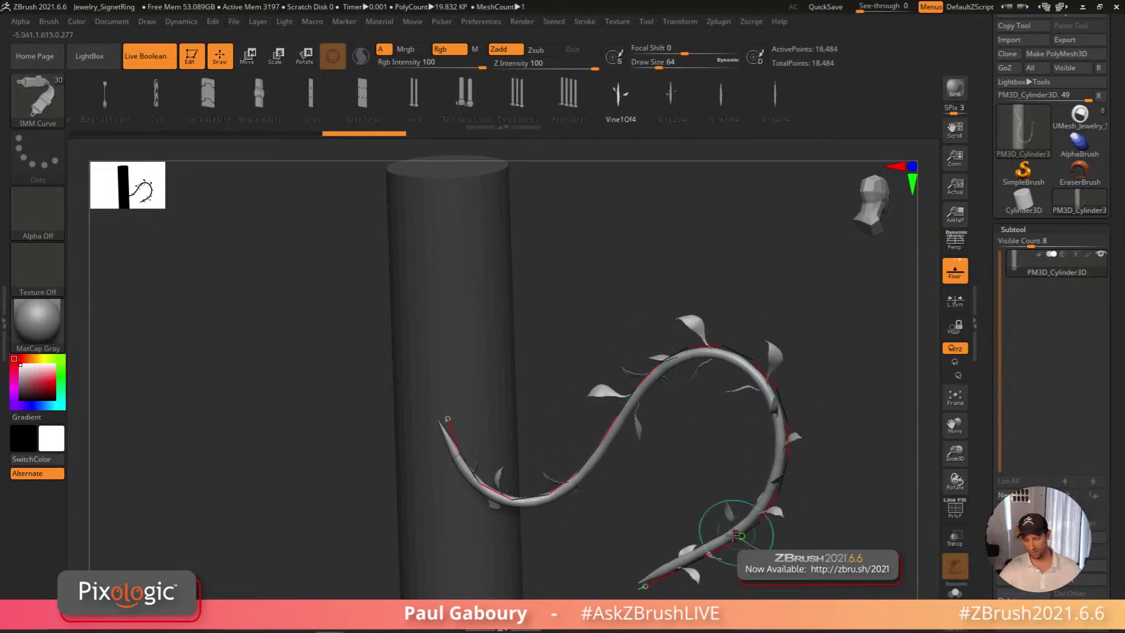
pyautogui.click(613, 423)
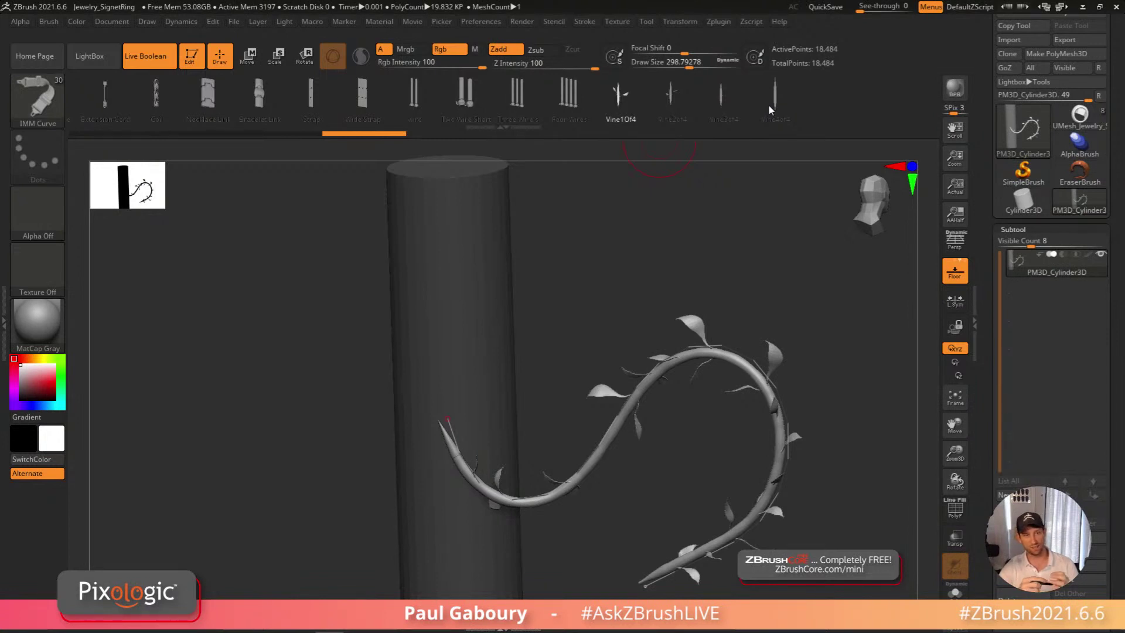
# Choose the WesternBelt brush, replace the vine along the curve with its Belt mesh and inspect the result
pyautogui.click(978, 125)
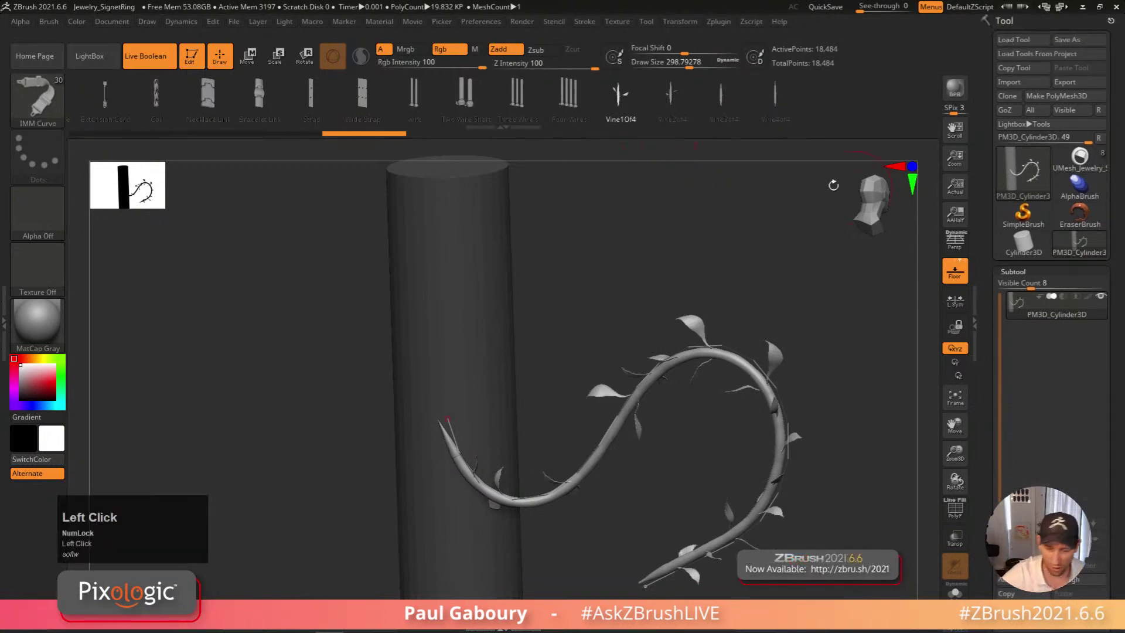
pyautogui.click(76, 21)
pyautogui.click(49, 21)
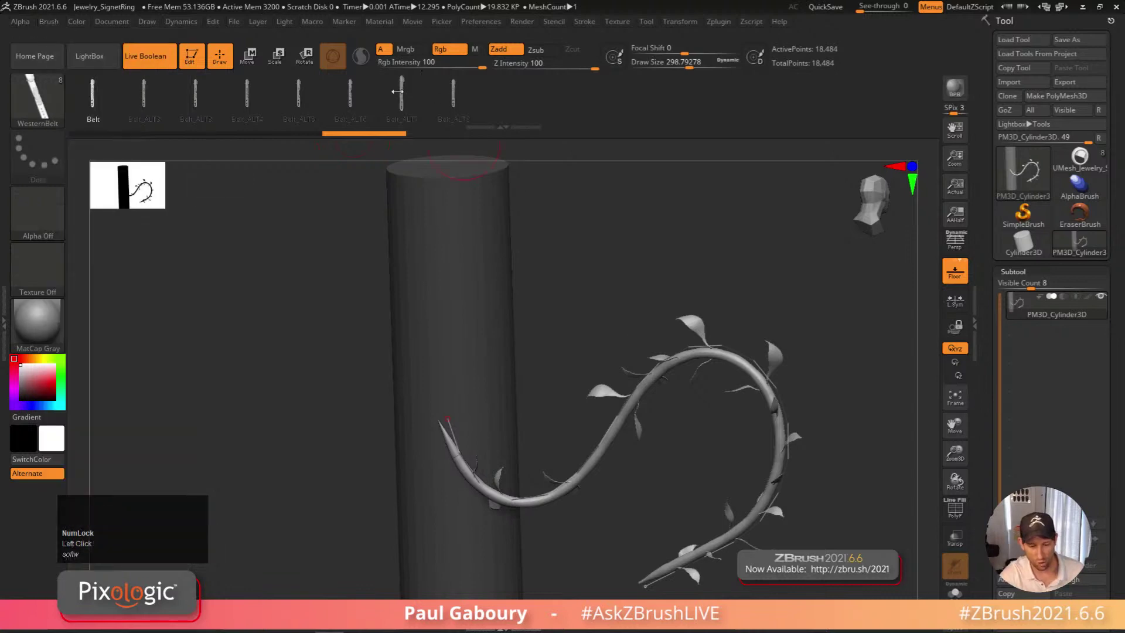
pyautogui.click(603, 395)
pyautogui.moveTo(703, 489); pyautogui.dragTo(665, 489, button='right')
pyautogui.moveTo(665, 490); pyautogui.dragTo(621, 490)
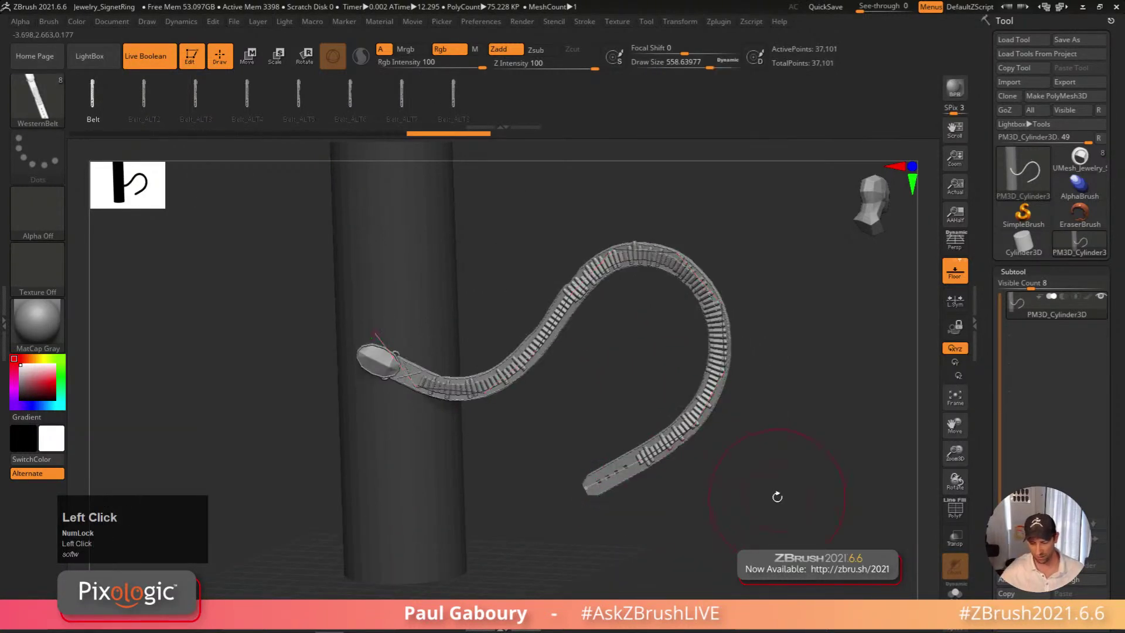
pyautogui.moveTo(479, 545); pyautogui.dragTo(473, 410, button='right')
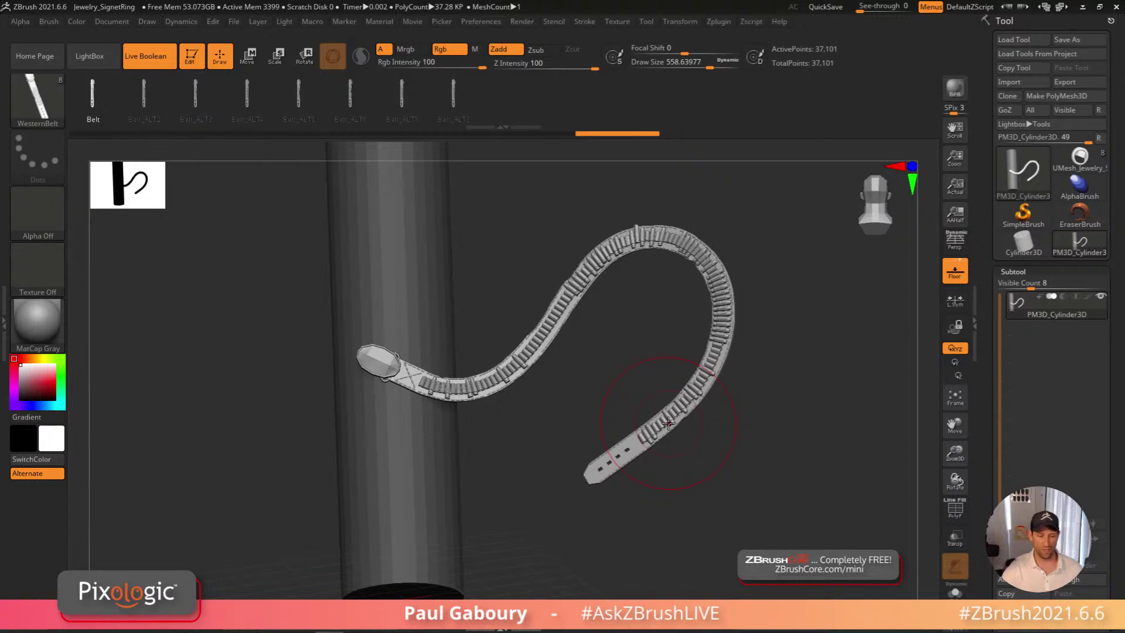
# Convert the WesternBelt brush's Belt mesh into a separate tool and display its polygroups with PolyFrame
pyautogui.click(94, 106)
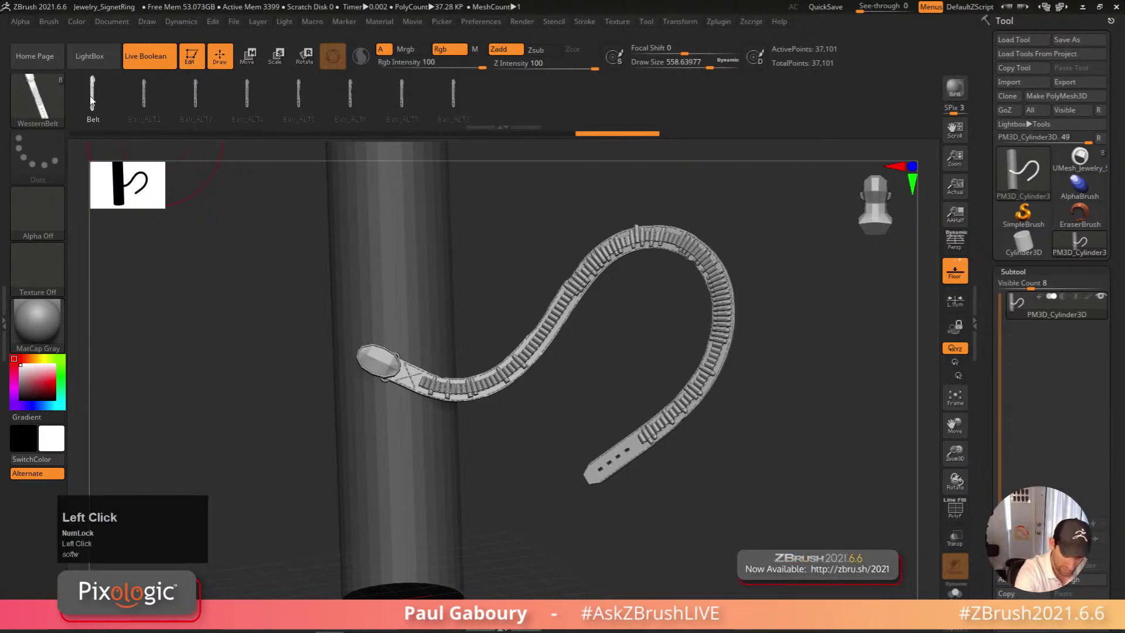
pyautogui.click(51, 22)
pyautogui.click(142, 310)
pyautogui.rightClick(532, 427)
pyautogui.moveTo(532, 426)
pyautogui.mouseDown(button='right')
pyautogui.moveTo(450, 404)
pyautogui.moveTo(518, 372)
pyautogui.moveTo(641, 445)
pyautogui.moveTo(603, 424)
pyautogui.moveTo(561, 450)
pyautogui.moveTo(573, 447)
pyautogui.mouseUp(button='right')
pyautogui.hotkey('shift', 'f')
pyautogui.press('s')
pyautogui.moveTo(570, 429); pyautogui.dragTo(556, 429)
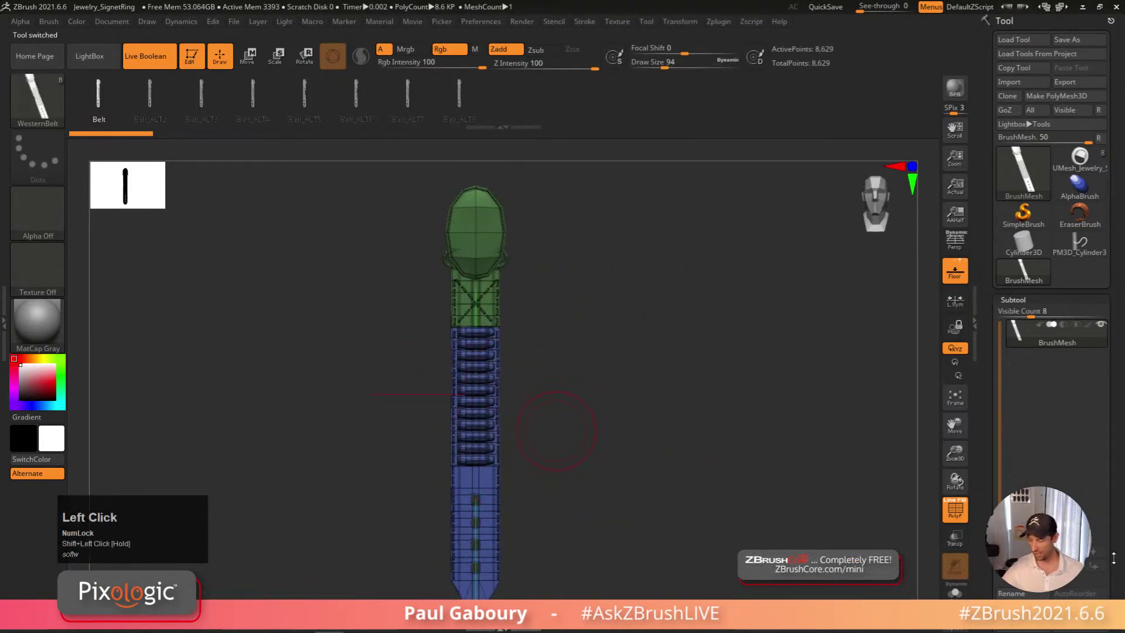
# Convert the brush's Belt_ALT2 and Belt_ALT3 variants into separate tools as well
pyautogui.click(149, 93)
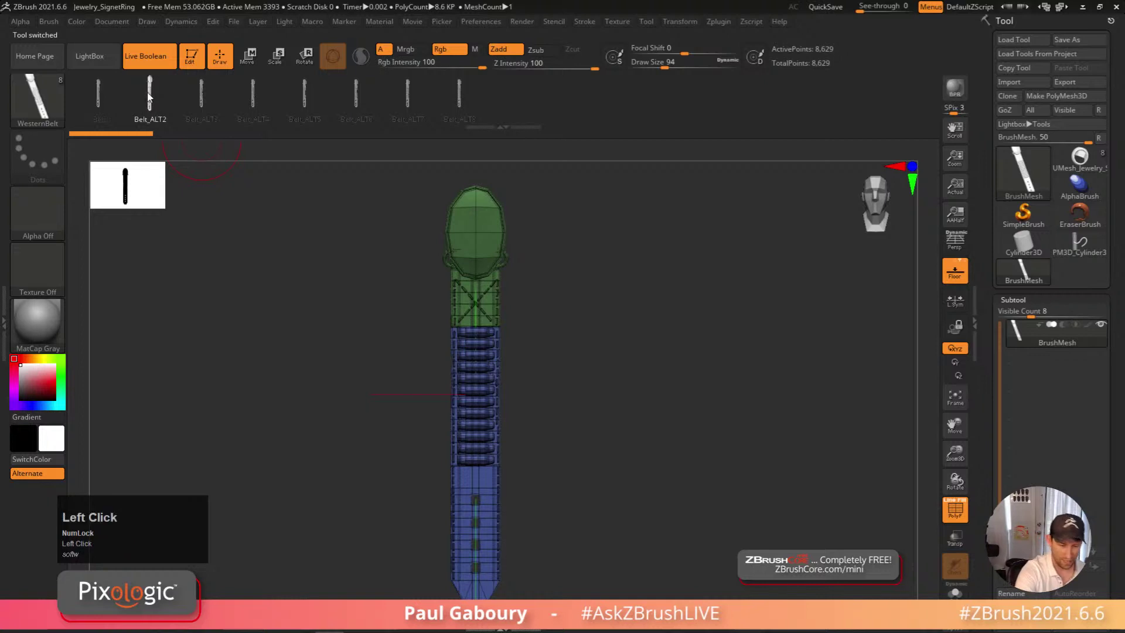
pyautogui.click(50, 21)
pyautogui.click(170, 246)
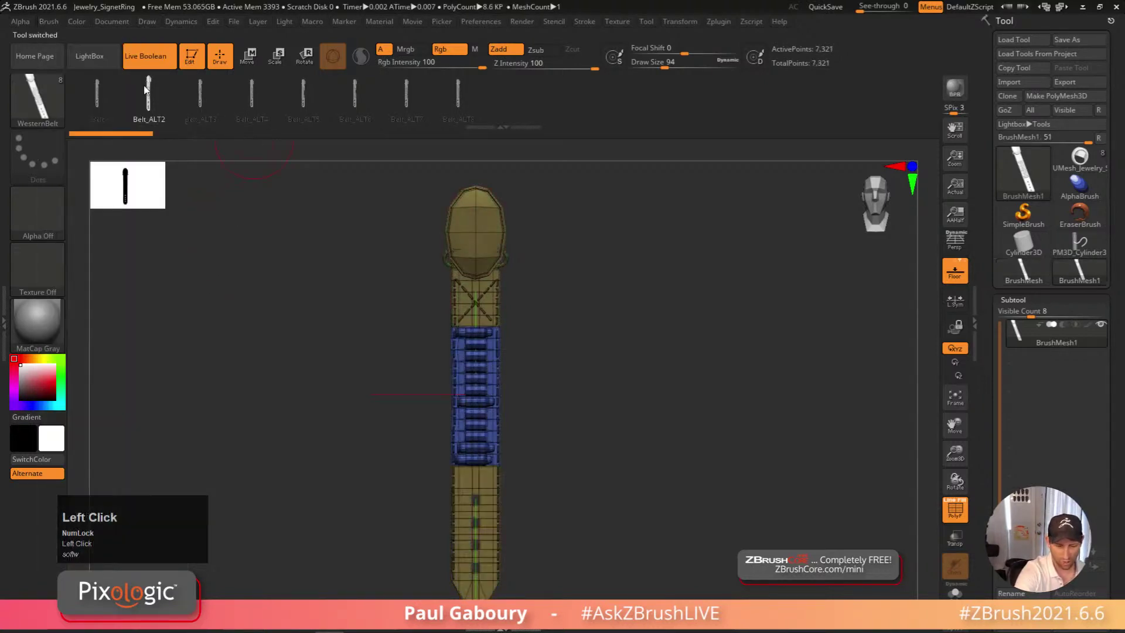
pyautogui.click(201, 94)
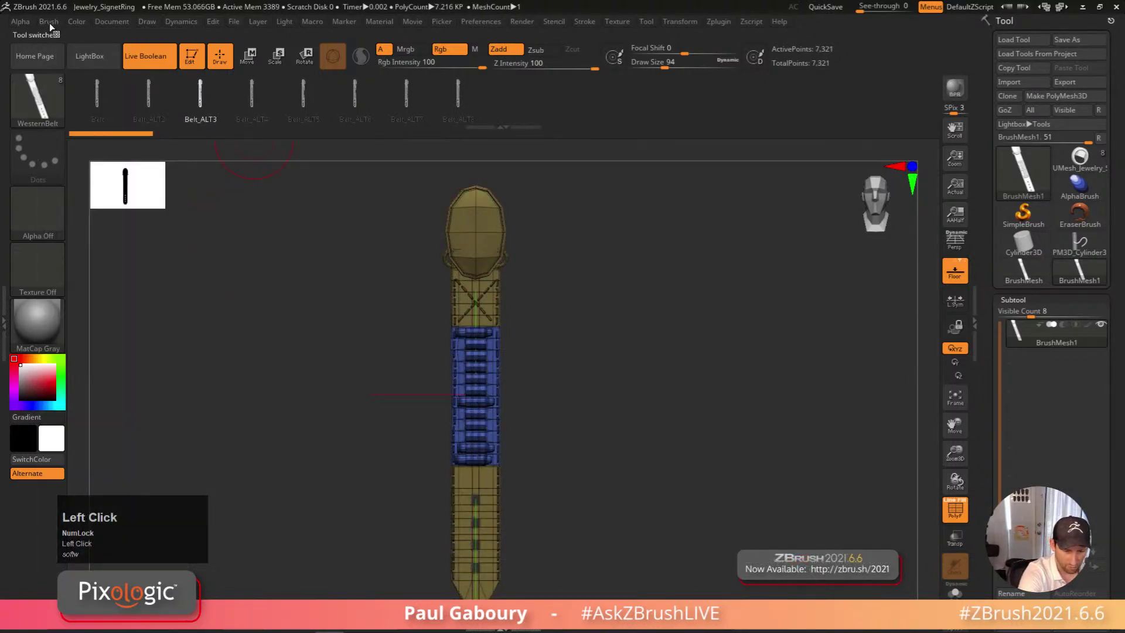
pyautogui.click(48, 21)
pyautogui.click(170, 246)
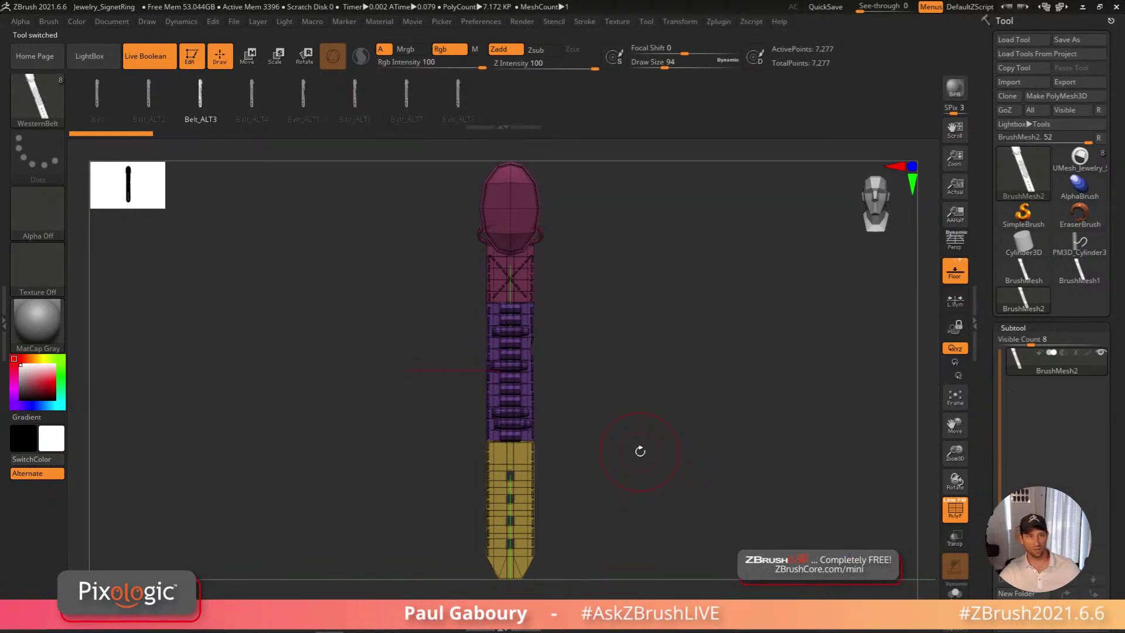
# Isolate the middle polygroup of the Belt_ALT3 mesh to examine its bullet arrangement, and restore the hidden parts
pyautogui.keyDown('ctrl'); pyautogui.moveTo(640, 451); pyautogui.dragTo(611, 419, button='right'); pyautogui.keyUp('ctrl')
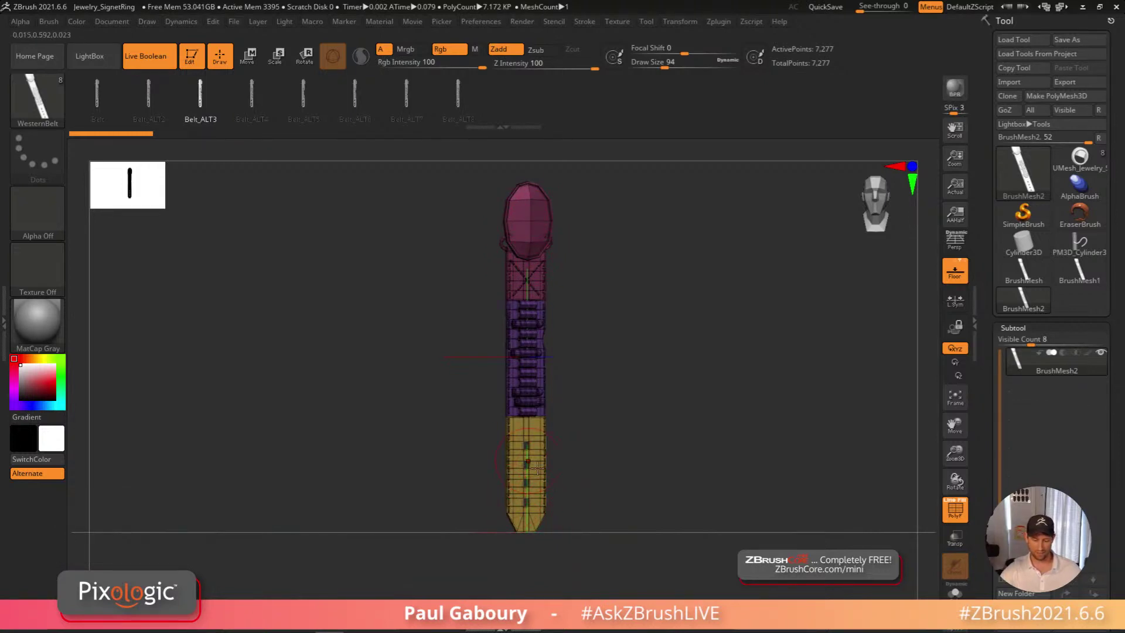
pyautogui.keyDown('ctrl'); pyautogui.keyDown('shift'); pyautogui.click(527, 364); pyautogui.keyUp('shift'); pyautogui.keyUp('ctrl')
pyautogui.keyDown('ctrl'); pyautogui.moveTo(633, 422); pyautogui.dragTo(630, 450, button='right'); pyautogui.keyUp('ctrl')
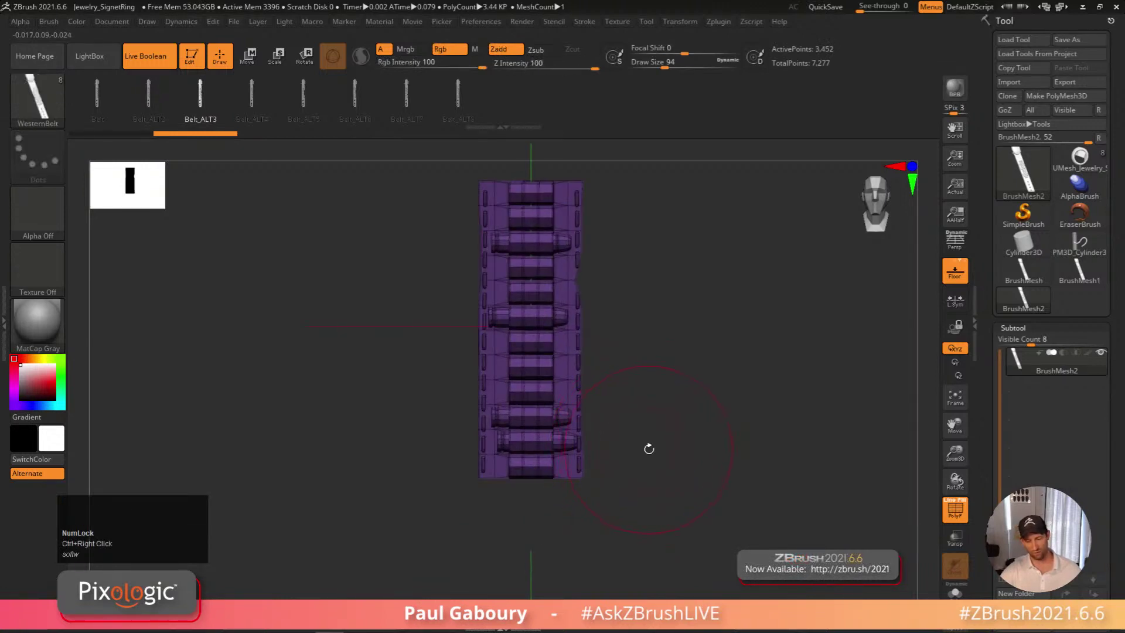
pyautogui.keyDown('ctrl'); pyautogui.keyDown('shift'); pyautogui.click(696, 428); pyautogui.keyUp('shift'); pyautogui.keyUp('ctrl')
# Switch between the three extracted belt meshes to compare the bullet arrangement of their middle sections
pyautogui.click(1023, 271)
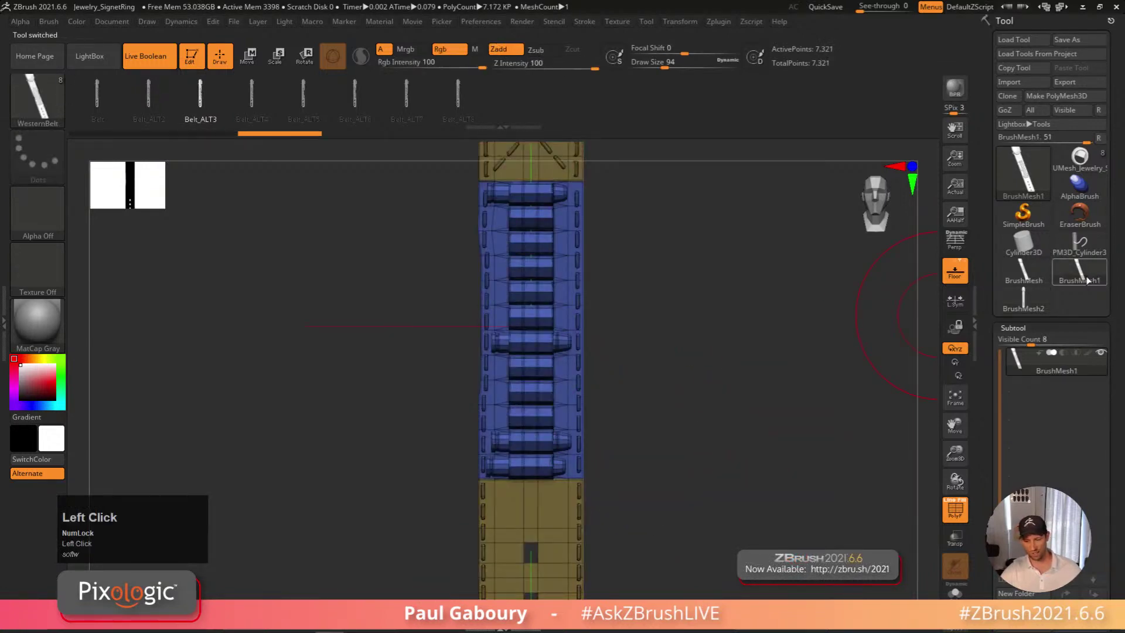
pyautogui.keyDown('ctrl'); pyautogui.moveTo(724, 375); pyautogui.dragTo(610, 363, button='right'); pyautogui.keyUp('ctrl')
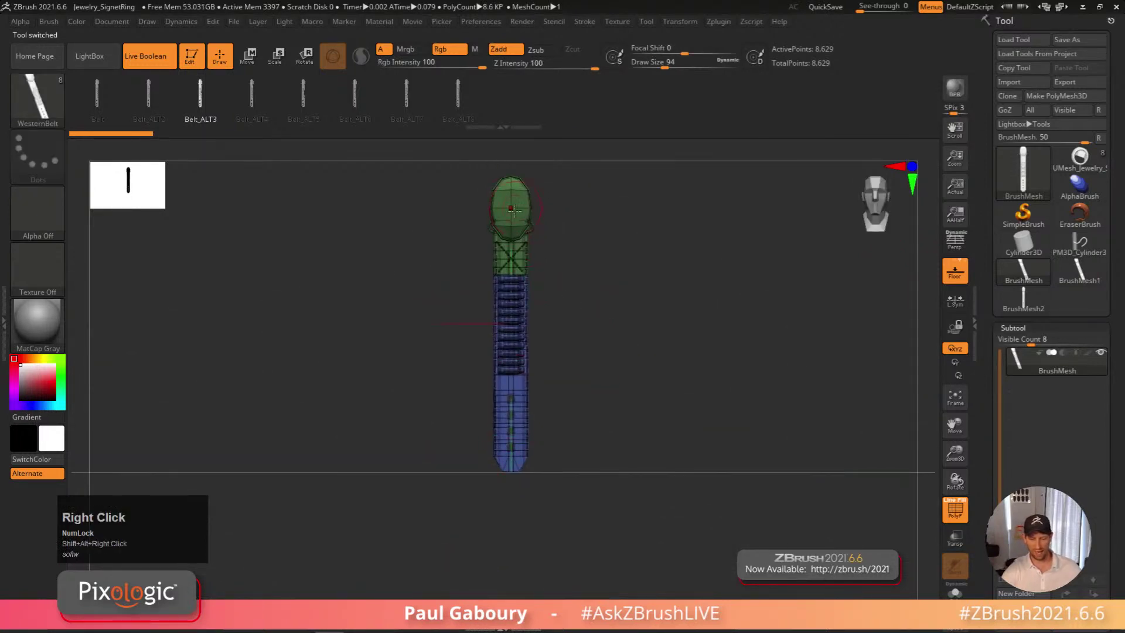
pyautogui.click(1081, 273)
pyautogui.click(1080, 273)
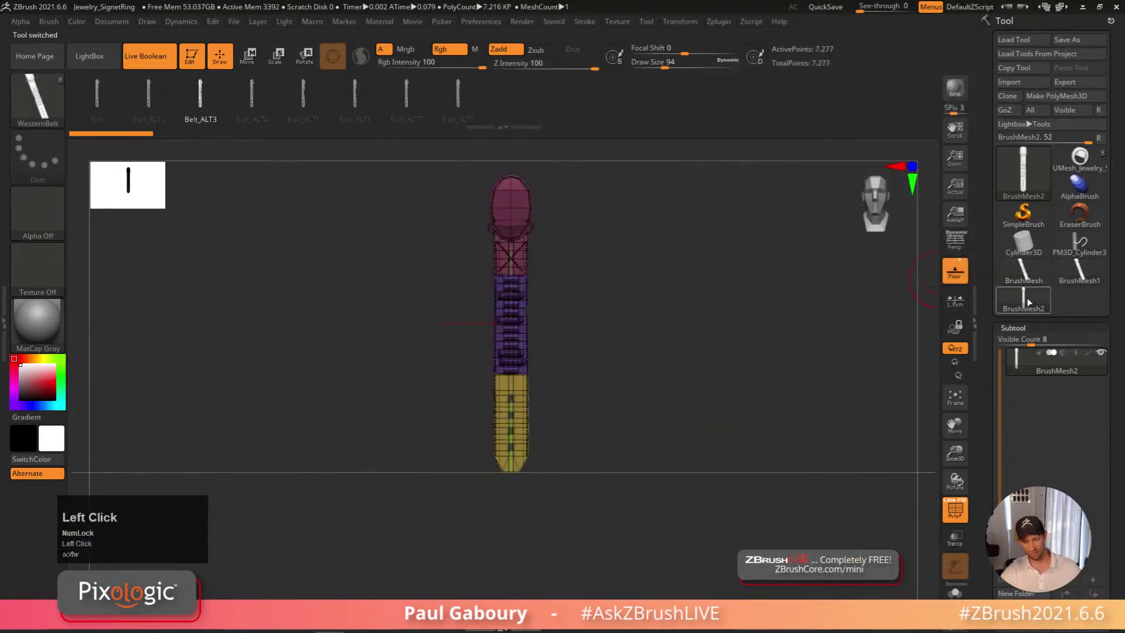
pyautogui.click(1078, 272)
pyautogui.click(1077, 273)
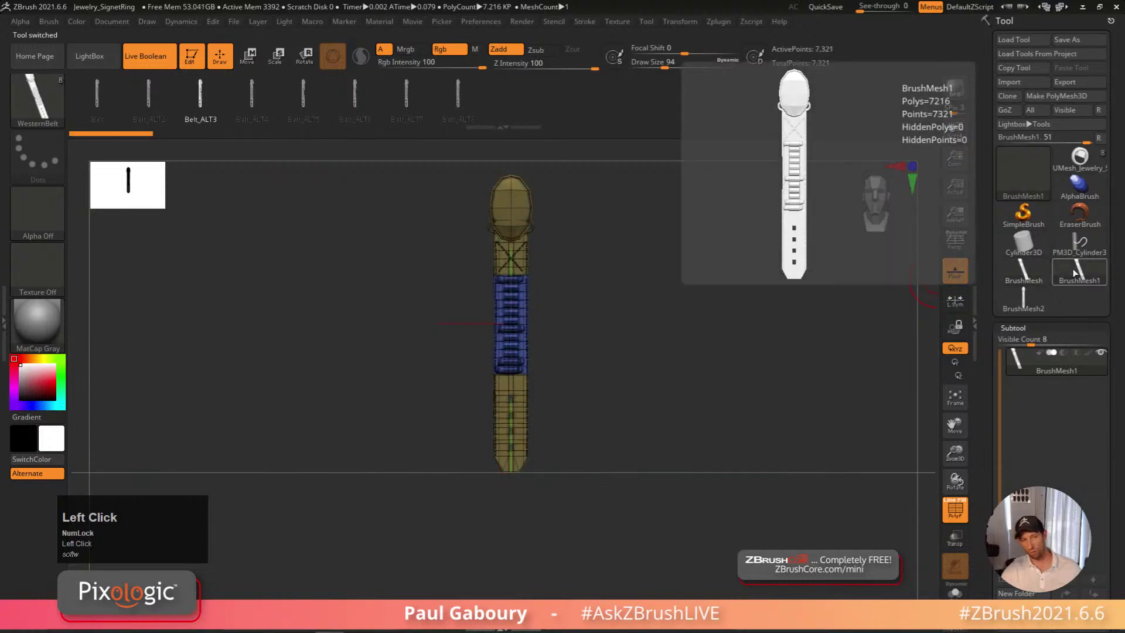
# Examine up close the seam between the stitched buckle section and the bullet section of the Belt_ALT2 mesh
pyautogui.keyDown('ctrl'); pyautogui.moveTo(553, 351); pyautogui.dragTo(553, 326, button='right'); pyautogui.keyUp('ctrl')
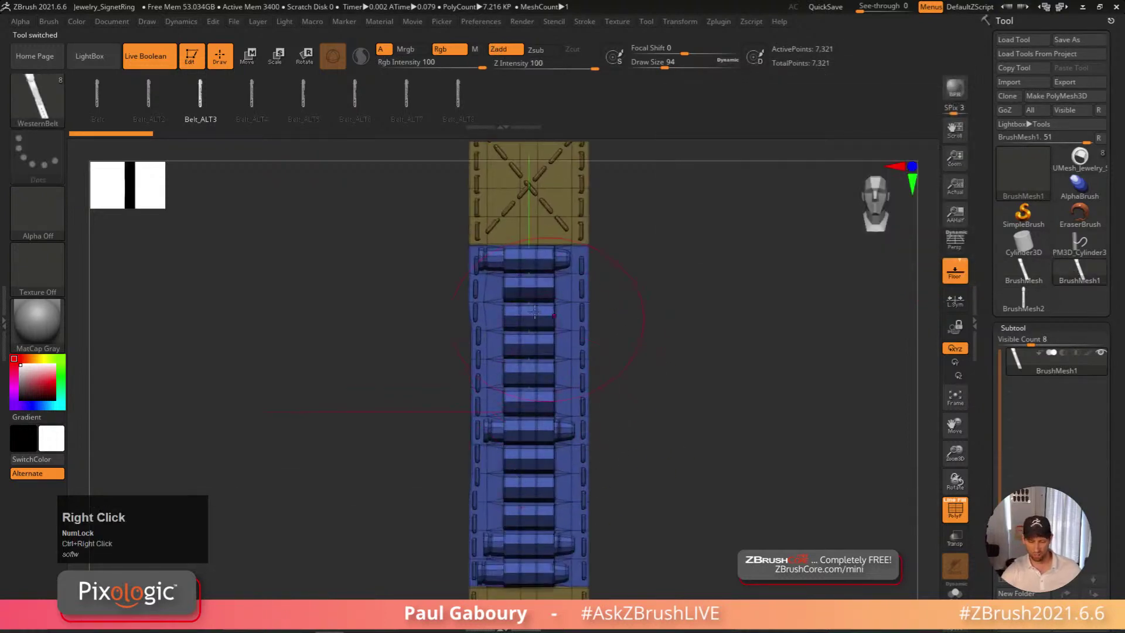
pyautogui.keyDown('ctrl'); pyautogui.moveTo(525, 410); pyautogui.dragTo(716, 351, button='right'); pyautogui.keyUp('ctrl')
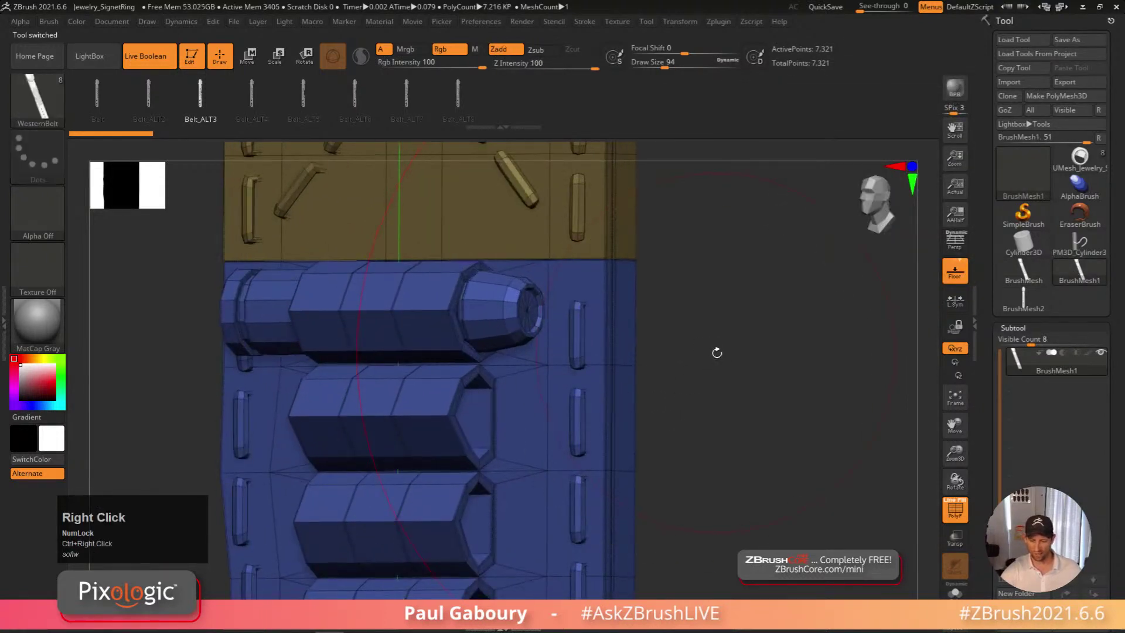
pyautogui.press('s')
pyautogui.moveTo(702, 352); pyautogui.dragTo(688, 353)
pyautogui.moveTo(573, 258)
pyautogui.keyDown('ctrl'); pyautogui.mouseDown(button='right')
pyautogui.moveTo(505, 333)
pyautogui.moveTo(502, 287)
pyautogui.mouseUp(button='right'); pyautogui.keyUp('ctrl')
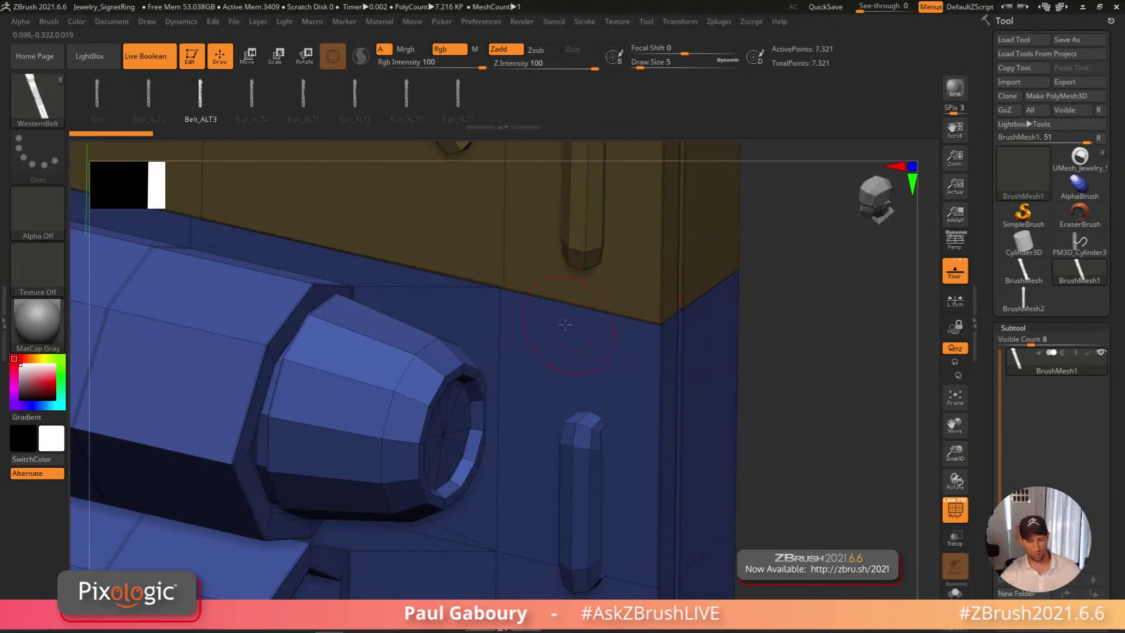
pyautogui.moveTo(663, 319)
pyautogui.mouseDown(button='right')
pyautogui.moveTo(683, 319)
pyautogui.moveTo(639, 285)
pyautogui.mouseUp(button='right')
# Isolate the buckle and middle polygroups in turn to examine their border edges, and restore the whole belt
pyautogui.hotkey('ctrl', 'shift')
pyautogui.keyDown('ctrl'); pyautogui.keyDown('shift'); pyautogui.click(596, 263); pyautogui.keyUp('shift'); pyautogui.keyUp('ctrl')
pyautogui.moveTo(493, 452); pyautogui.dragTo(602, 271, button='right')
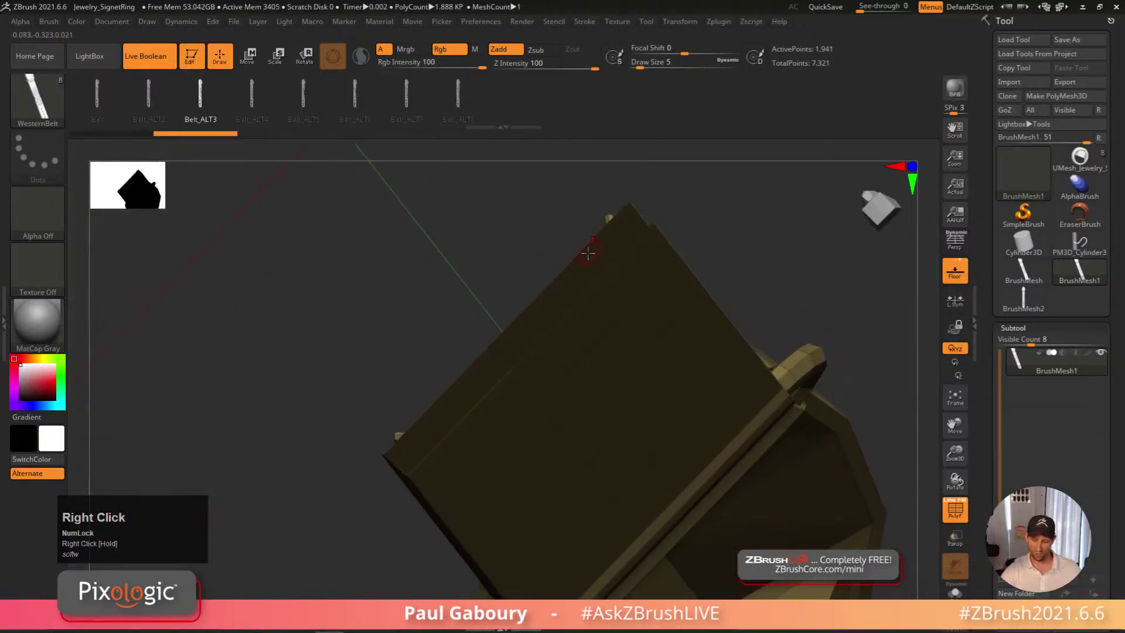
pyautogui.moveTo(670, 271)
pyautogui.mouseDown(button='right')
pyautogui.moveTo(522, 334)
pyautogui.moveTo(753, 381)
pyautogui.moveTo(812, 408)
pyautogui.moveTo(758, 459)
pyautogui.moveTo(674, 454)
pyautogui.moveTo(618, 378)
pyautogui.moveTo(485, 394)
pyautogui.mouseUp(button='right')
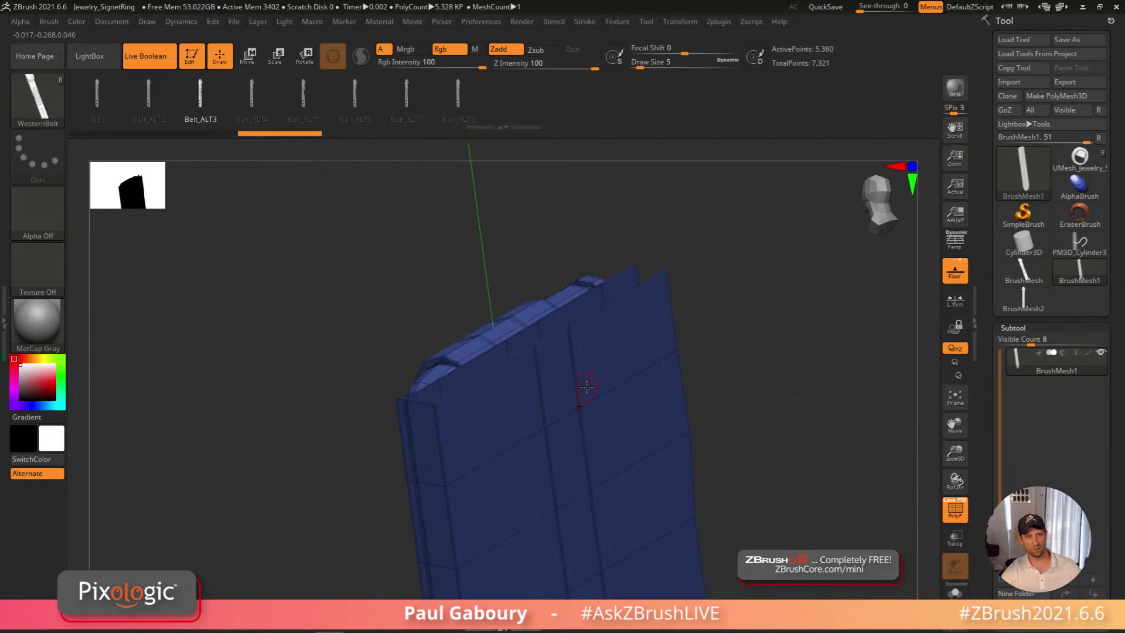
pyautogui.moveTo(676, 519)
pyautogui.keyDown('ctrl'); pyautogui.mouseDown(button='right')
pyautogui.moveTo(557, 477)
pyautogui.moveTo(570, 406)
pyautogui.moveTo(635, 384)
pyautogui.moveTo(726, 384)
pyautogui.mouseUp(button='right'); pyautogui.keyUp('ctrl')
pyautogui.keyDown('shift'); pyautogui.moveTo(726, 384); pyautogui.dragTo(728, 389); pyautogui.keyUp('shift')
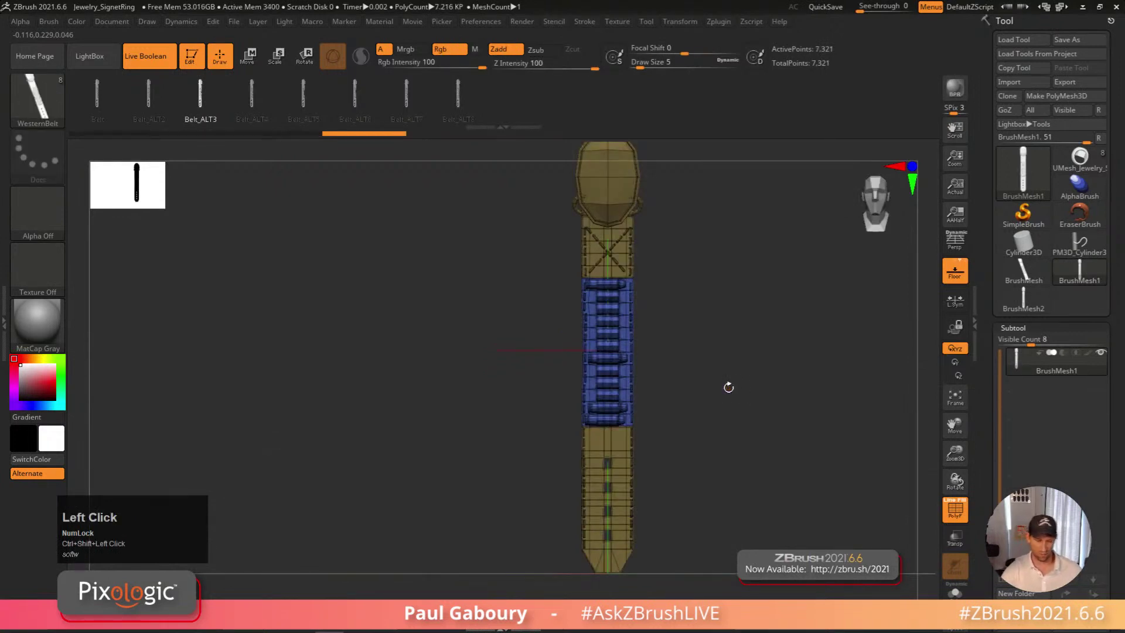
# Switch to the first extracted belt tool, BrushMesh, and compare it with and without PolyFrame
pyautogui.click(1023, 271)
pyautogui.moveTo(745, 371)
pyautogui.keyDown('alt'); pyautogui.mouseDown(button='right')
pyautogui.moveTo(595, 382)
pyautogui.moveTo(635, 389)
pyautogui.mouseUp(button='right'); pyautogui.keyUp('alt')
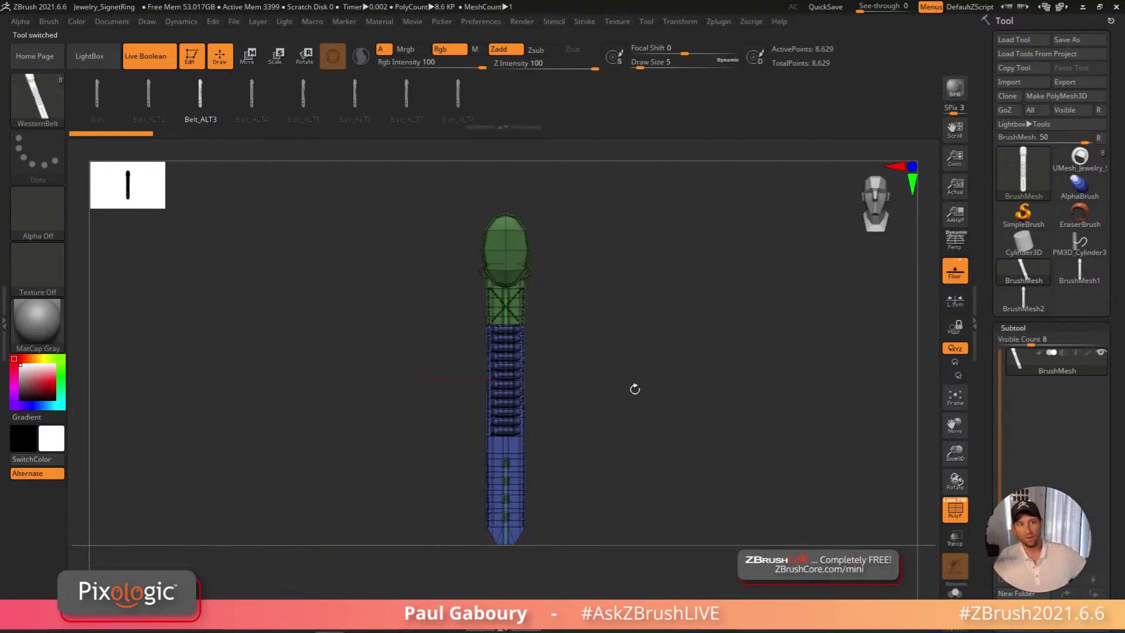
pyautogui.press('shift')
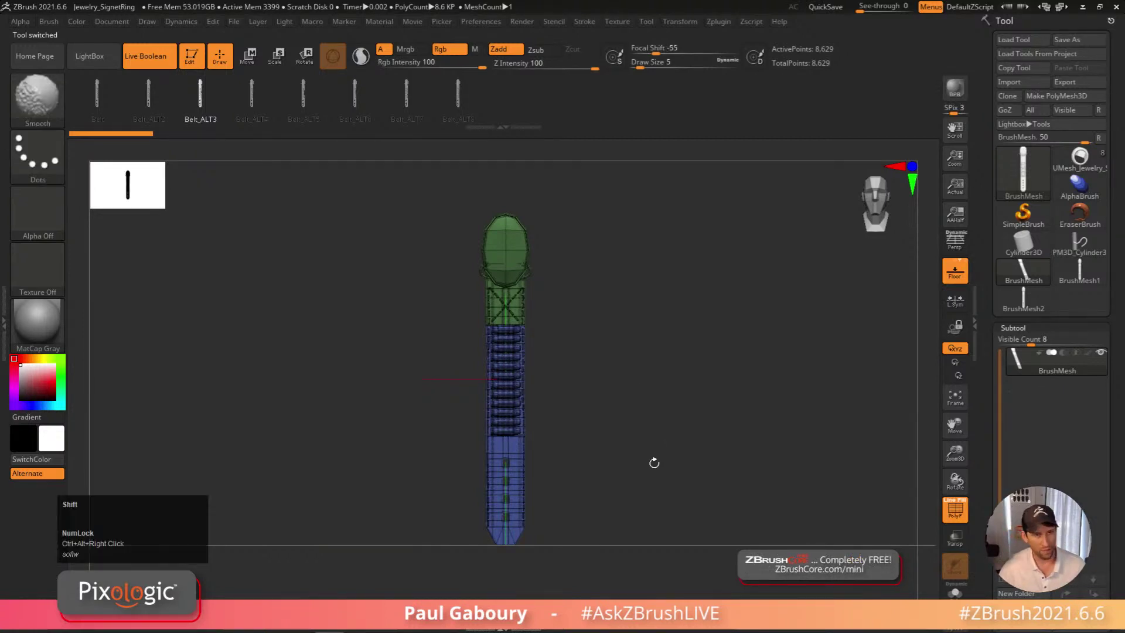
pyautogui.hotkey('shift', 'f')
pyautogui.hotkey('shift', 'f')
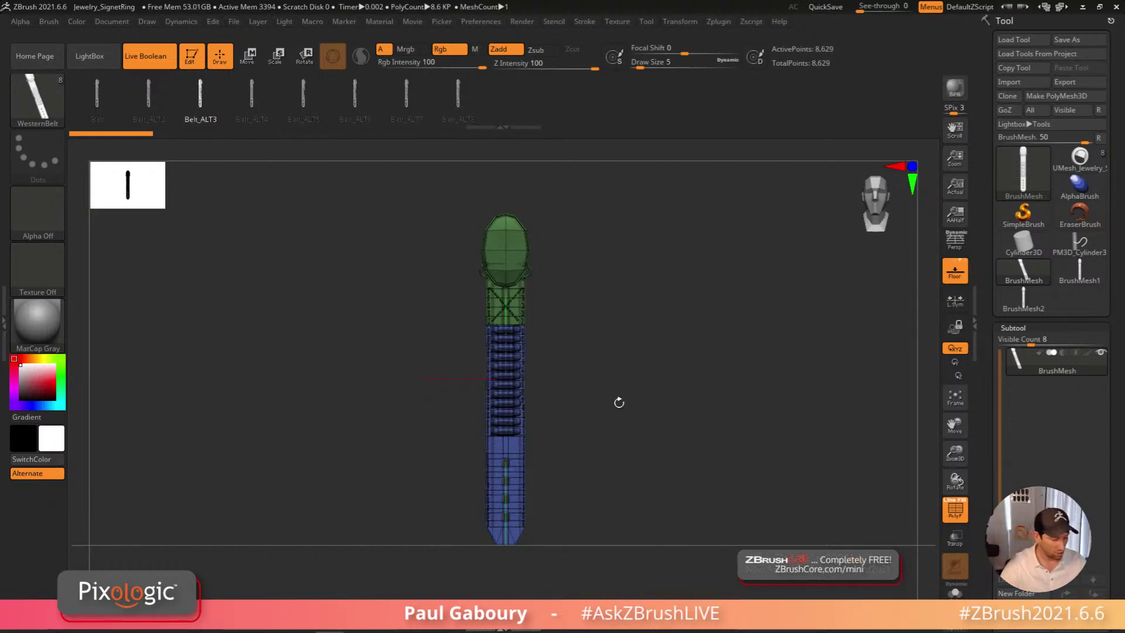
# Select the IMM Curve brush and choose its Button mesh
pyautogui.press('b')
pyautogui.press('i')
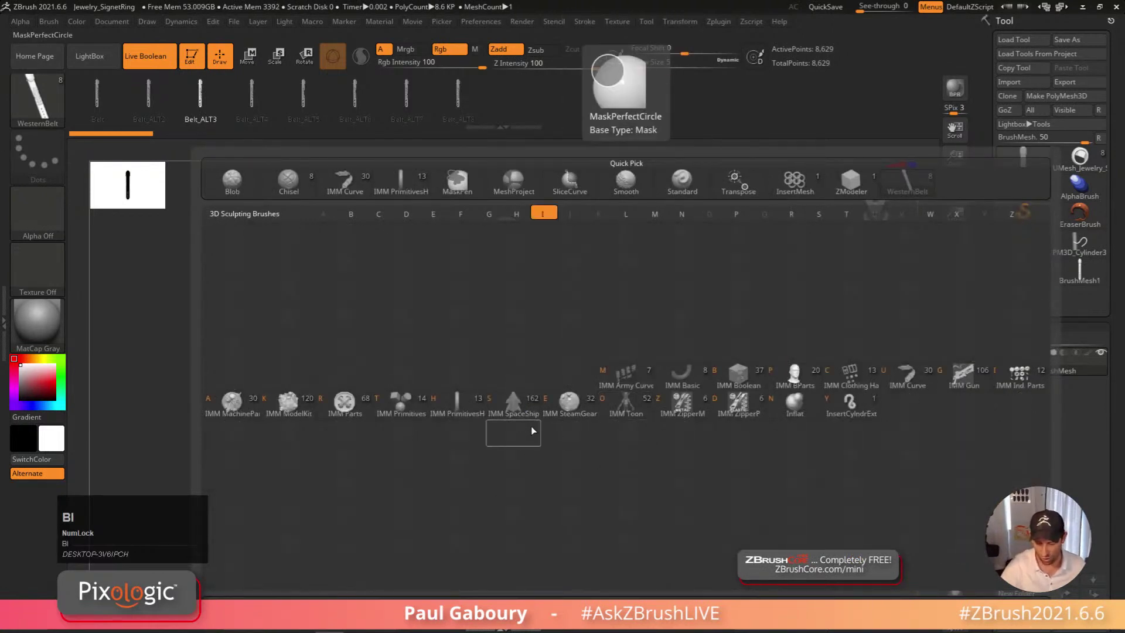
pyautogui.click(402, 404)
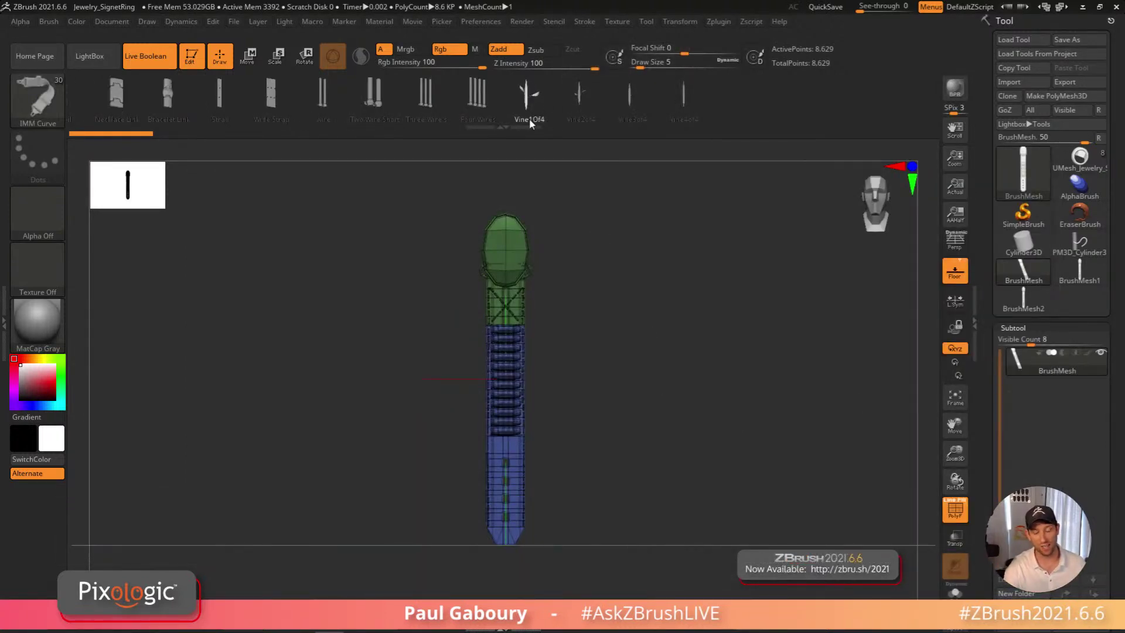
pyautogui.moveTo(343, 117); pyautogui.dragTo(703, 116)
pyautogui.moveTo(497, 114); pyautogui.dragTo(729, 114)
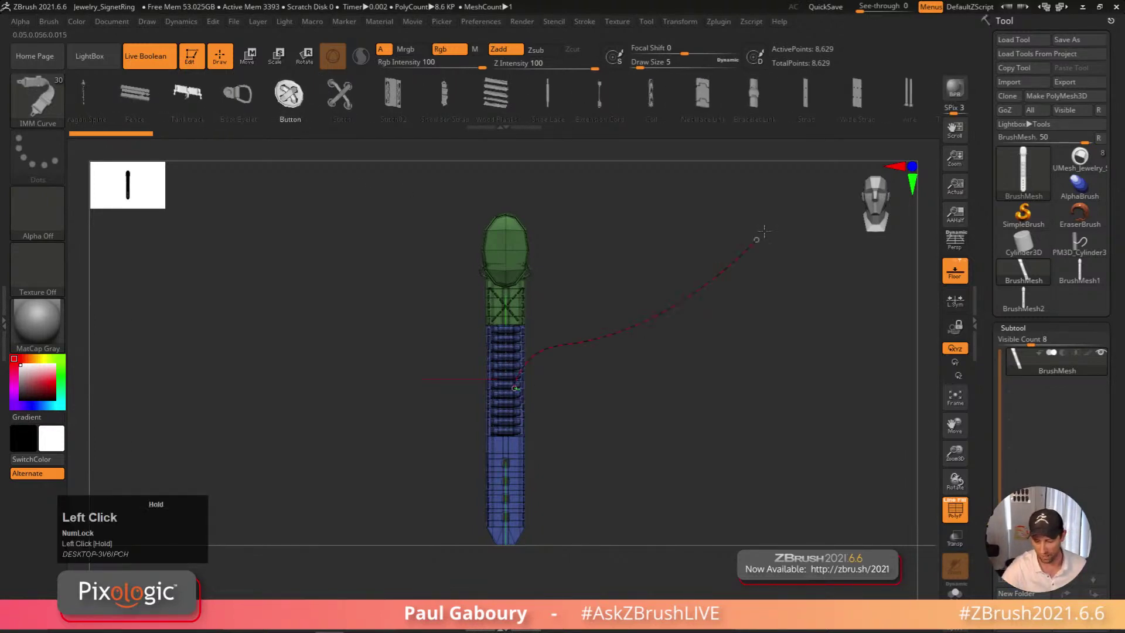
# Place a row of Button meshes along a rising curve beside the belt, and undo the insertion
pyautogui.moveTo(743, 252); pyautogui.dragTo(775, 213)
pyautogui.press('s')
pyautogui.moveTo(651, 382)
pyautogui.mouseDown()
pyautogui.moveTo(674, 381)
pyautogui.moveTo(635, 396)
pyautogui.mouseUp()
pyautogui.press('s')
pyautogui.click(635, 321)
pyautogui.keyDown('alt'); pyautogui.moveTo(682, 390); pyautogui.dragTo(643, 428, button='right'); pyautogui.keyUp('alt')
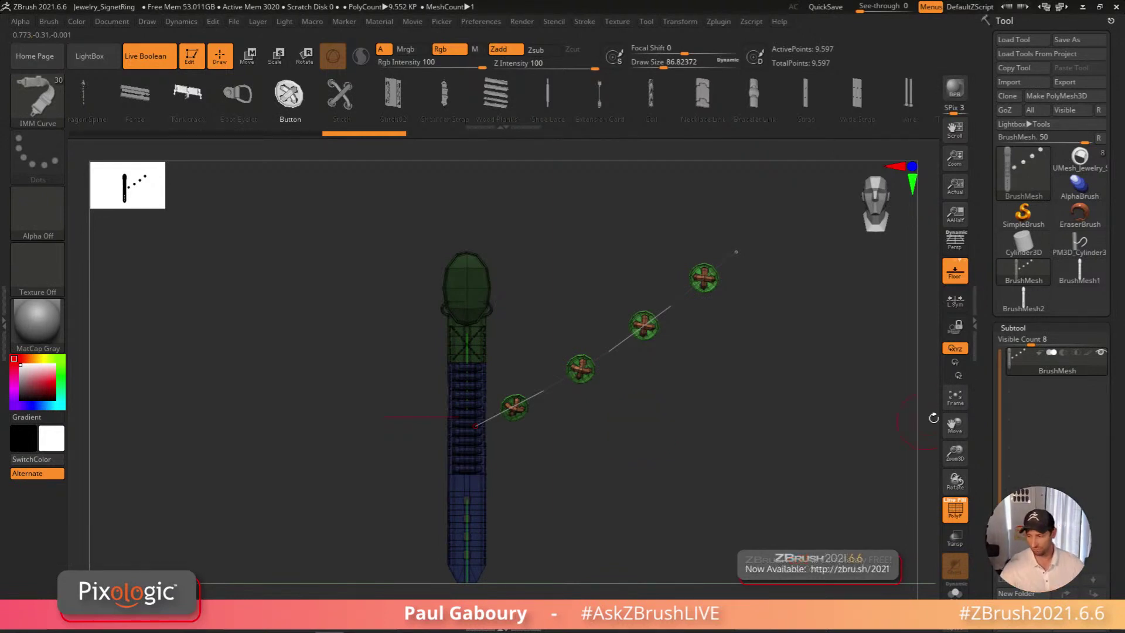
pyautogui.moveTo(688, 482); pyautogui.dragTo(657, 433, button='right')
pyautogui.press('s')
pyautogui.moveTo(618, 407); pyautogui.dragTo(604, 407)
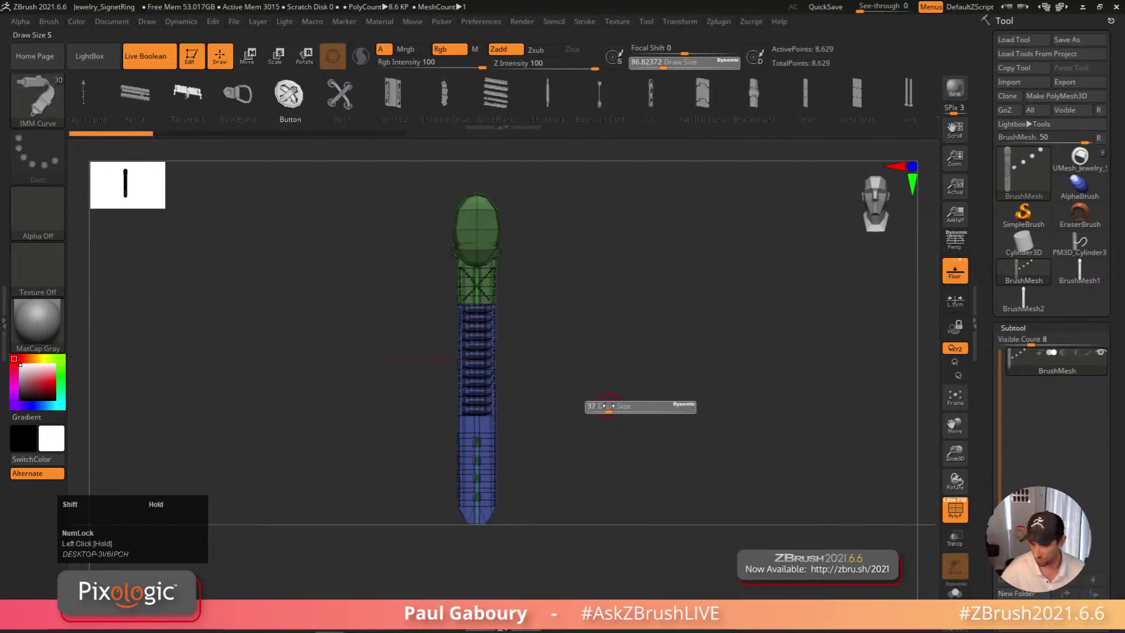
# Isolate the pointed end section with the holes, assign it its own polygroup, and restore the full belt
pyautogui.moveTo(1117, 449); pyautogui.dragTo(1118, 303)
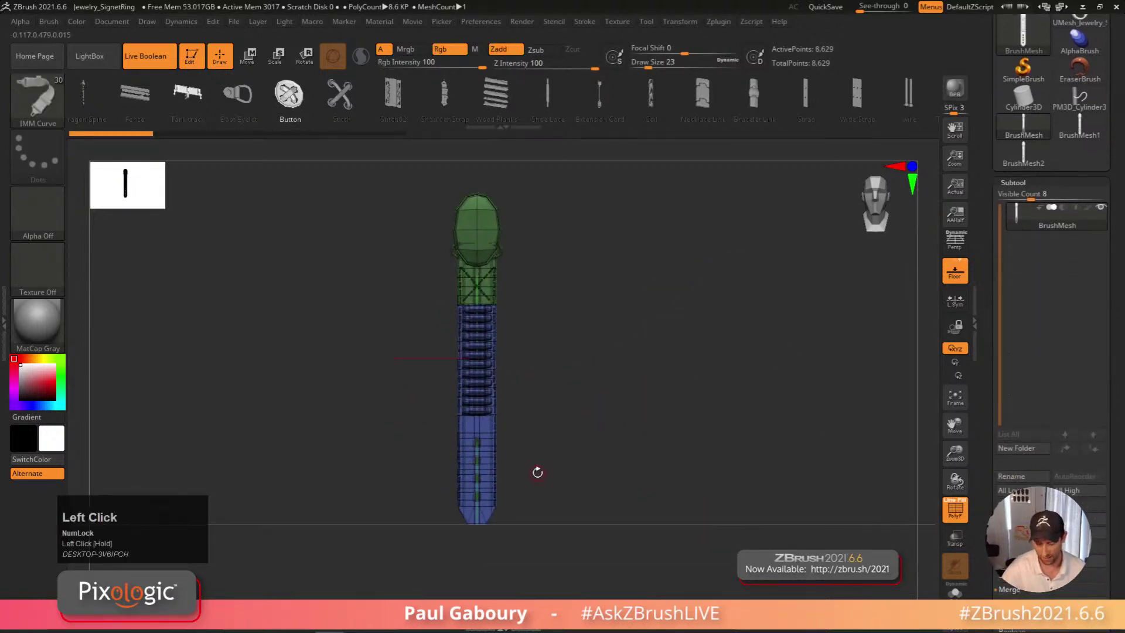
pyautogui.keyDown('ctrl'); pyautogui.keyDown('shift'); pyautogui.click(485, 454); pyautogui.keyUp('shift'); pyautogui.keyUp('ctrl')
pyautogui.hotkey('ctrl', 'w')
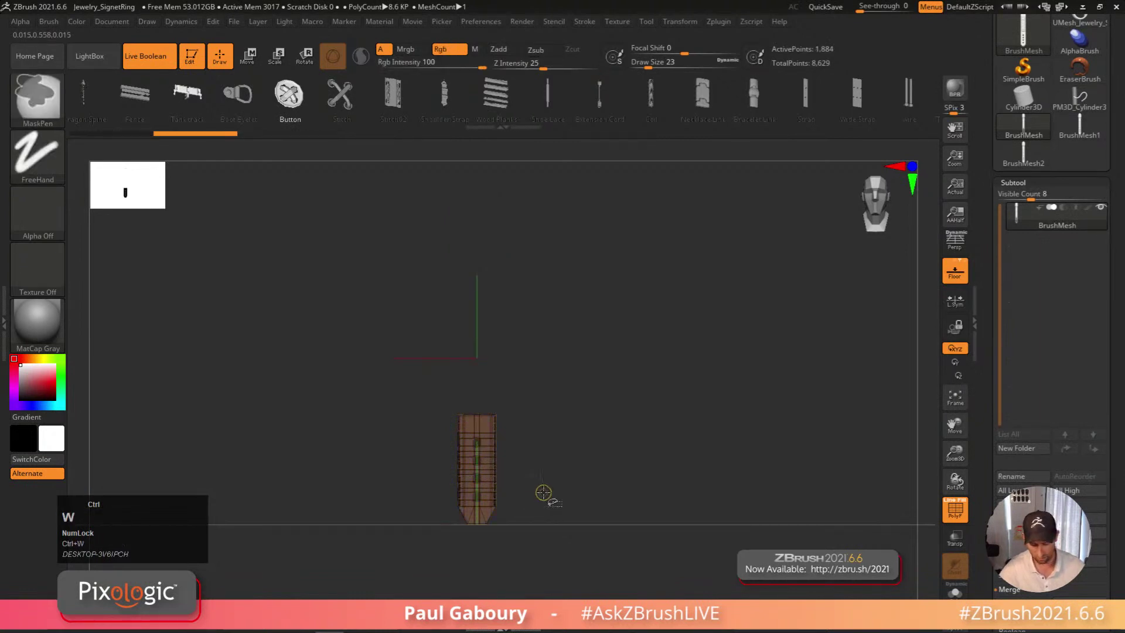
pyautogui.keyDown('ctrl'); pyautogui.keyDown('shift'); pyautogui.click(542, 494); pyautogui.keyUp('shift'); pyautogui.keyUp('ctrl')
# Isolate the belt's middle and buckle sections one after another to check that each has its own polygroup
pyautogui.keyDown('ctrl'); pyautogui.keyDown('shift'); pyautogui.click(484, 371); pyautogui.keyUp('shift'); pyautogui.keyUp('ctrl')
pyautogui.keyDown('ctrl'); pyautogui.keyDown('shift'); pyautogui.click(583, 468); pyautogui.keyUp('shift'); pyautogui.keyUp('ctrl')
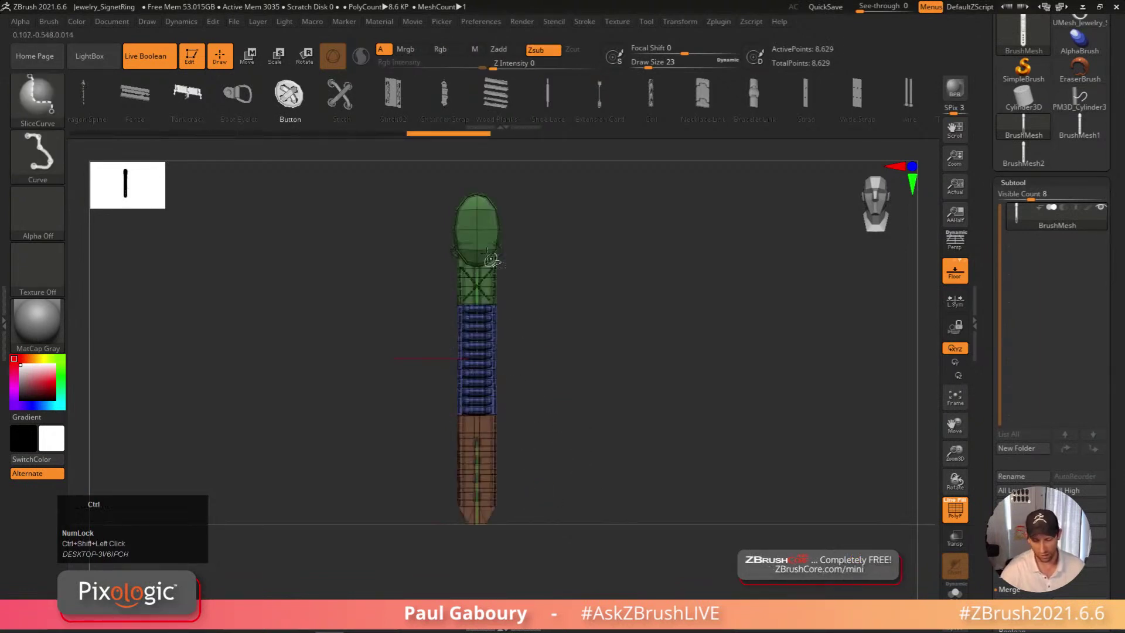
pyautogui.keyDown('ctrl'); pyautogui.keyDown('shift'); pyautogui.click(475, 242); pyautogui.keyUp('shift'); pyautogui.keyUp('ctrl')
pyautogui.keyDown('ctrl'); pyautogui.keyDown('shift'); pyautogui.click(584, 430); pyautogui.keyUp('shift'); pyautogui.keyUp('ctrl')
pyautogui.press('Right')
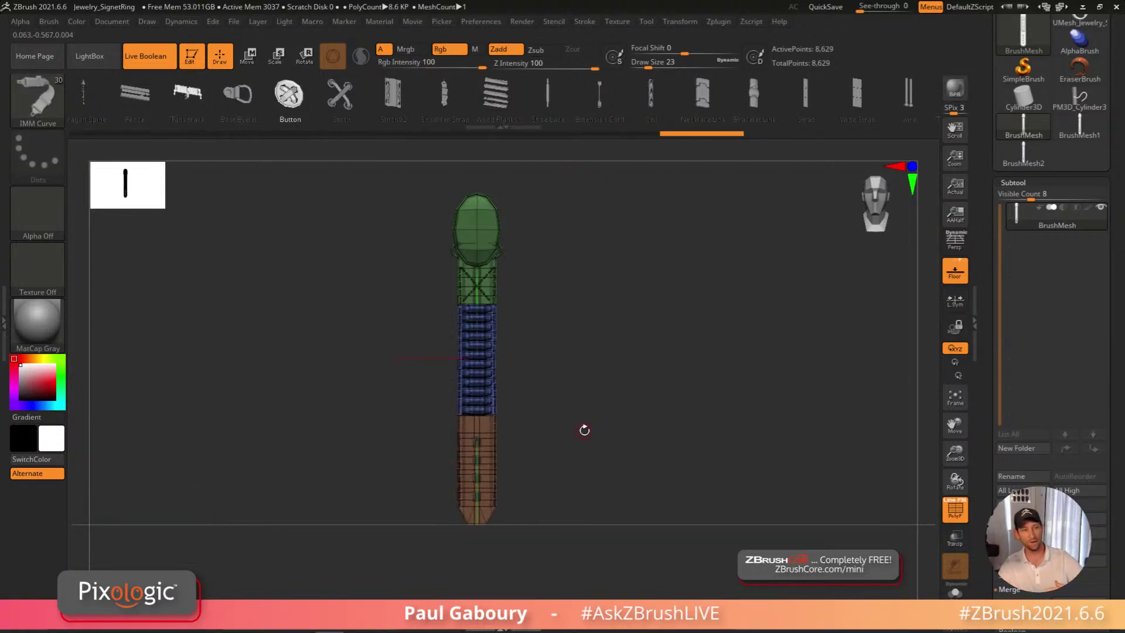
# Examine the three belt sections from an angle by isolating their polygroups in turn and restoring the rest
pyautogui.keyDown('ctrl'); pyautogui.moveTo(600, 385); pyautogui.dragTo(555, 328, button='right'); pyautogui.keyUp('ctrl')
pyautogui.keyDown('ctrl'); pyautogui.moveTo(526, 392); pyautogui.dragTo(515, 410, button='right'); pyautogui.keyUp('ctrl')
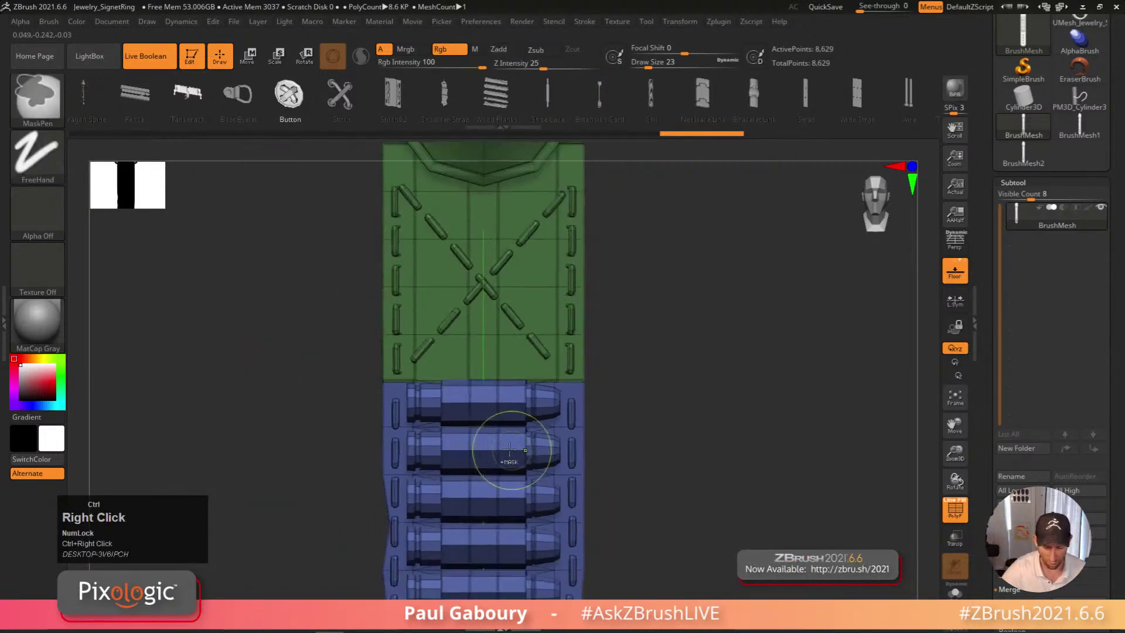
pyautogui.keyDown('ctrl'); pyautogui.keyDown('shift'); pyautogui.click(577, 326); pyautogui.keyUp('shift'); pyautogui.keyUp('ctrl')
pyautogui.moveTo(577, 327); pyautogui.dragTo(671, 370, button='right')
pyautogui.keyDown('ctrl'); pyautogui.keyDown('shift'); pyautogui.click(670, 369); pyautogui.keyUp('shift'); pyautogui.keyUp('ctrl')
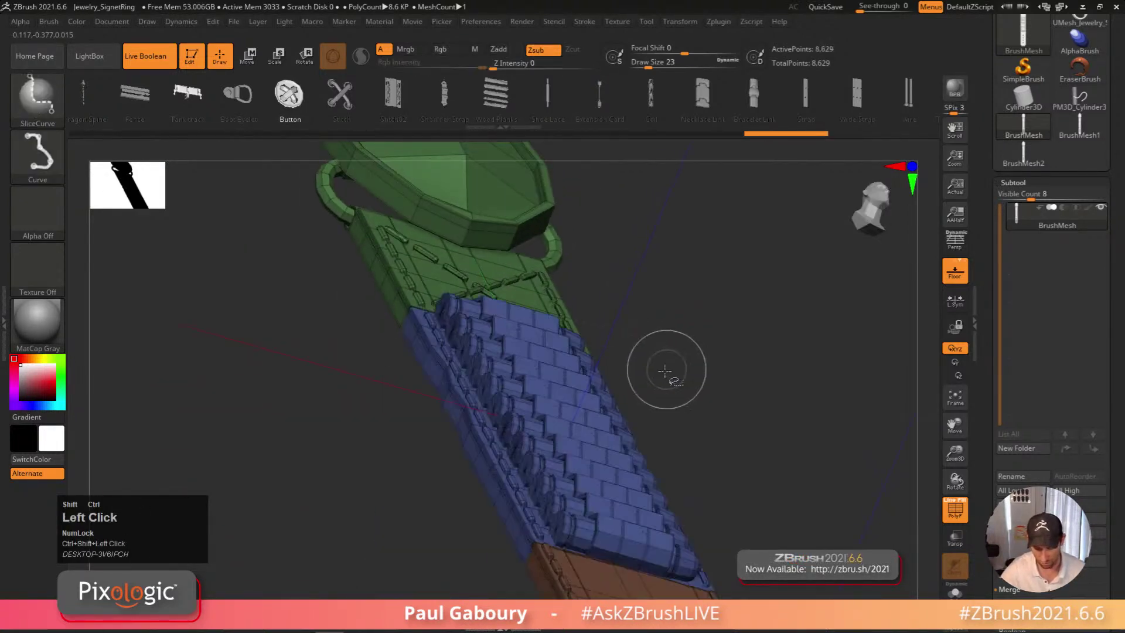
pyautogui.keyDown('ctrl'); pyautogui.keyDown('shift'); pyautogui.click(591, 495); pyautogui.keyUp('shift'); pyautogui.keyUp('ctrl')
pyautogui.moveTo(592, 496); pyautogui.dragTo(708, 339, button='right')
pyautogui.keyDown('ctrl'); pyautogui.keyDown('shift'); pyautogui.click(708, 340); pyautogui.keyUp('shift'); pyautogui.keyUp('ctrl')
pyautogui.keyDown('ctrl'); pyautogui.keyDown('shift'); pyautogui.click(565, 470); pyautogui.keyUp('shift'); pyautogui.keyUp('ctrl')
pyautogui.keyDown('ctrl'); pyautogui.keyDown('shift'); pyautogui.click(786, 404); pyautogui.keyUp('shift'); pyautogui.keyUp('ctrl')
pyautogui.moveTo(787, 404); pyautogui.dragTo(632, 406, button='right')
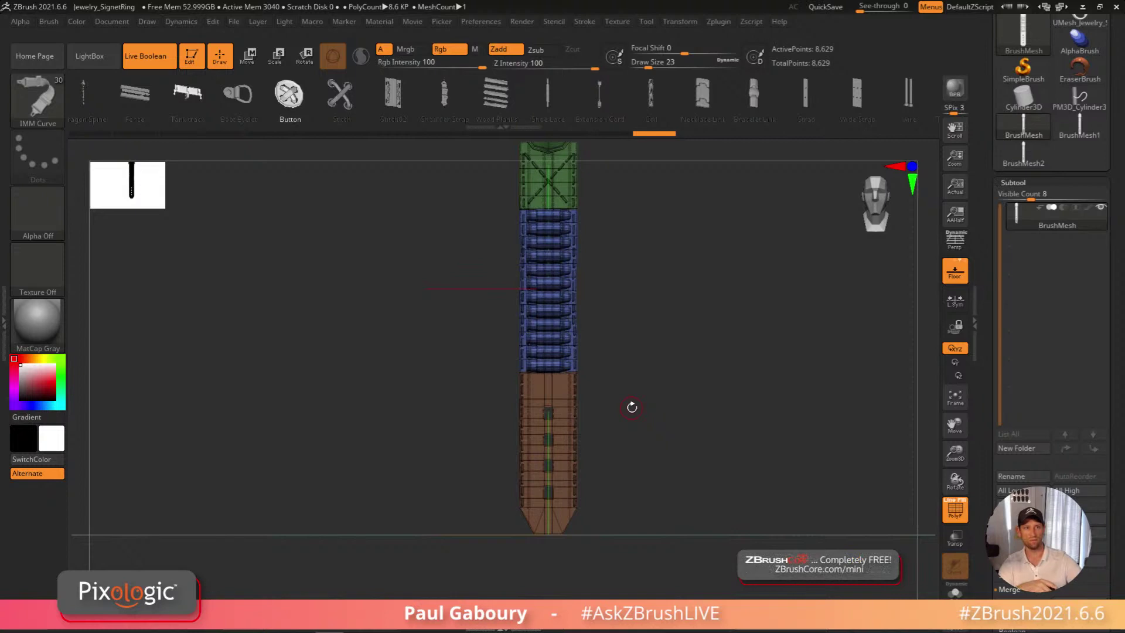
# Create two duplicates of the belt subtool, hide the original, and select the BrushMesh1 copy
pyautogui.moveTo(688, 432); pyautogui.dragTo(701, 452, button='right')
pyautogui.click(932, 422)
pyautogui.click(932, 423)
pyautogui.click(1101, 208)
pyautogui.click(1020, 248)
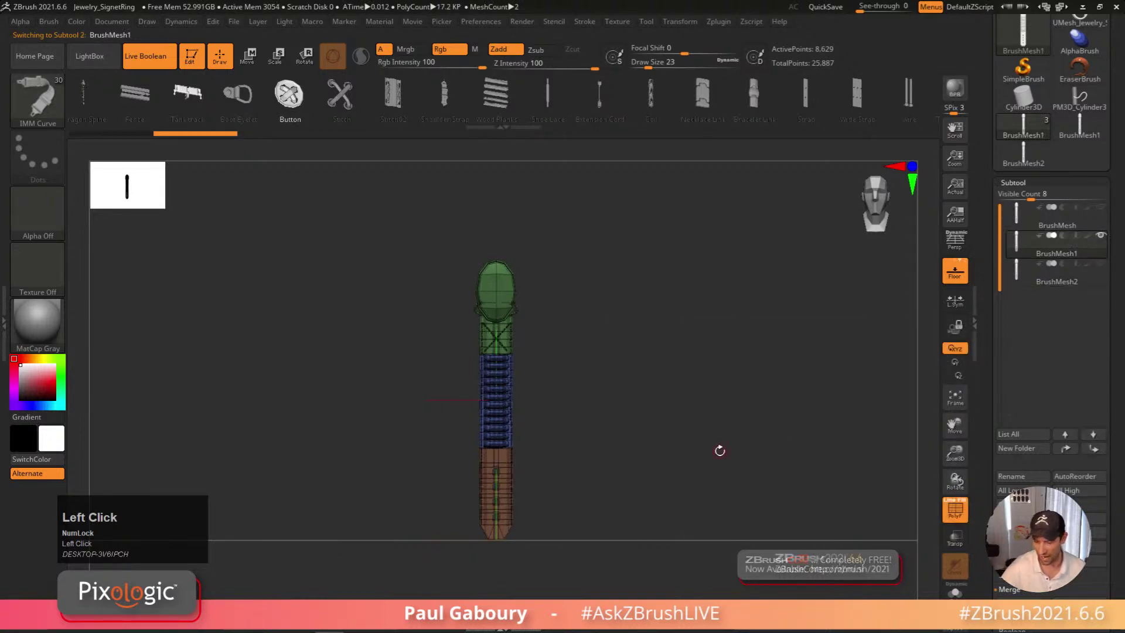
# Isolate the middle bullet section of BrushMesh1 and split it into separate polygroups with Auto Groups
pyautogui.keyDown('ctrl'); pyautogui.moveTo(520, 427); pyautogui.dragTo(522, 404, button='right'); pyautogui.keyUp('ctrl')
pyautogui.hotkey('ctrl', 'shift')
pyautogui.keyDown('ctrl'); pyautogui.keyDown('shift'); pyautogui.click(523, 428); pyautogui.keyUp('shift'); pyautogui.keyUp('ctrl')
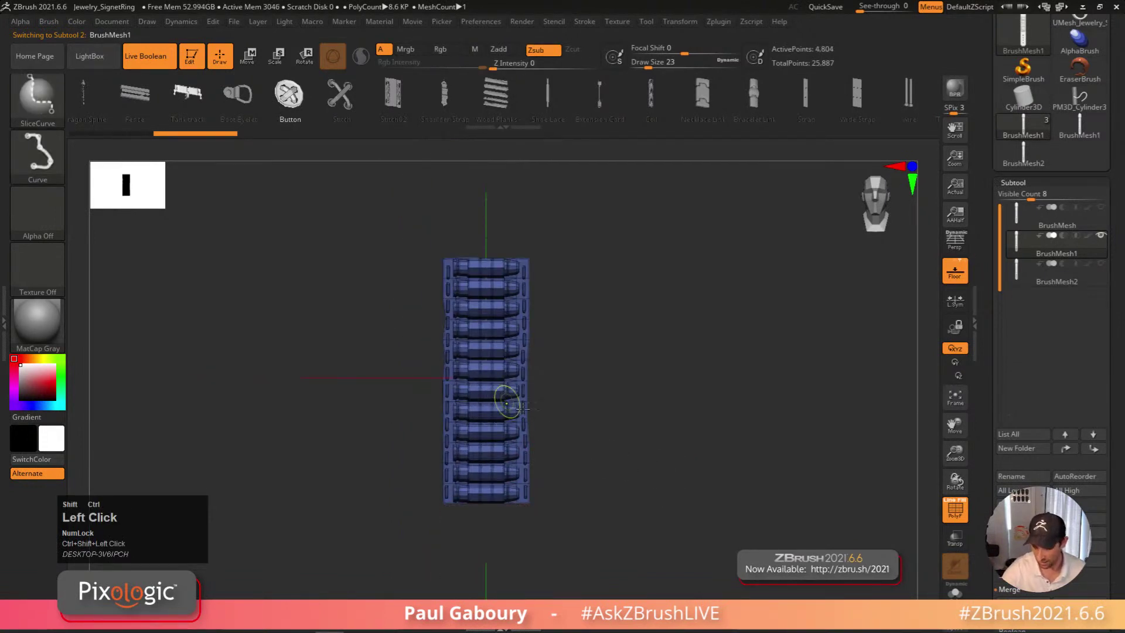
pyautogui.click(1019, 184)
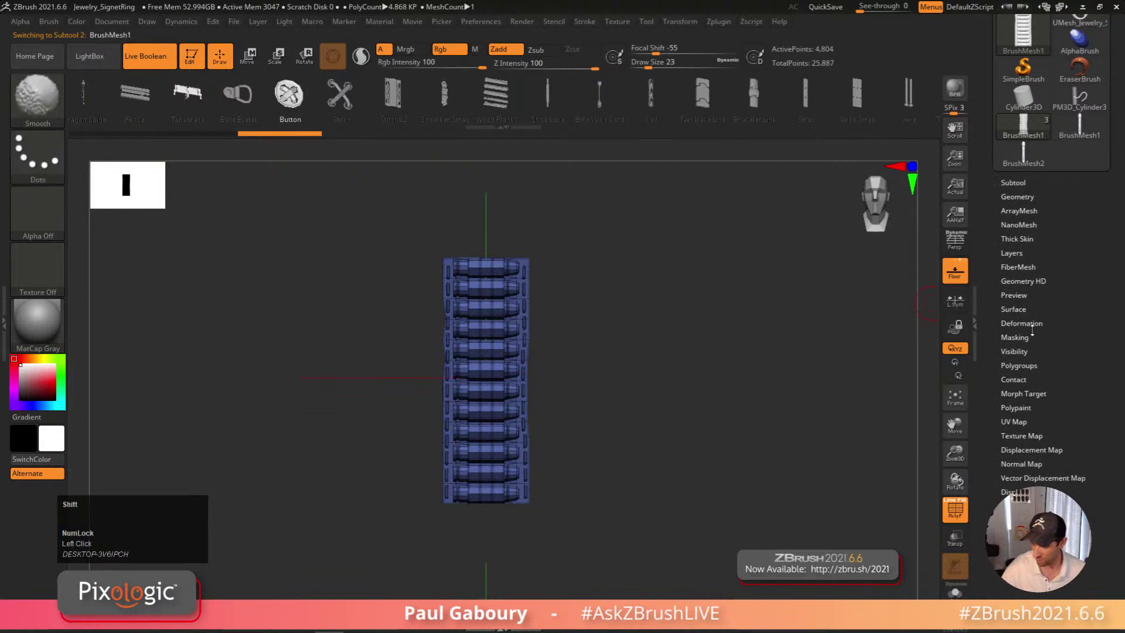
pyautogui.keyDown('shift'); pyautogui.click(1022, 365); pyautogui.keyUp('shift')
pyautogui.click(1018, 378)
# Hide every bullet in the isolated middle section, leaving only the strap, loops and stitches
pyautogui.moveTo(661, 446); pyautogui.dragTo(632, 461, button='right')
pyautogui.keyDown('ctrl'); pyautogui.moveTo(557, 523); pyautogui.dragTo(598, 468, button='right'); pyautogui.keyUp('ctrl')
pyautogui.moveTo(673, 464); pyautogui.dragTo(536, 403, button='right')
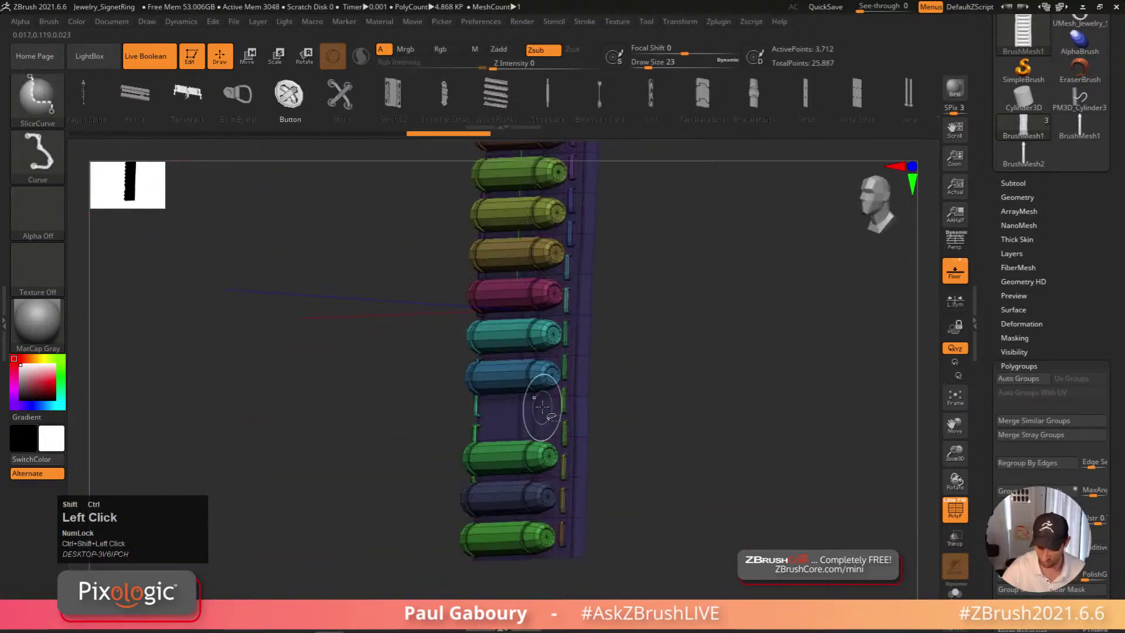
pyautogui.keyDown('ctrl'); pyautogui.keyDown('shift'); pyautogui.click(541, 408); pyautogui.keyUp('shift'); pyautogui.keyUp('ctrl')
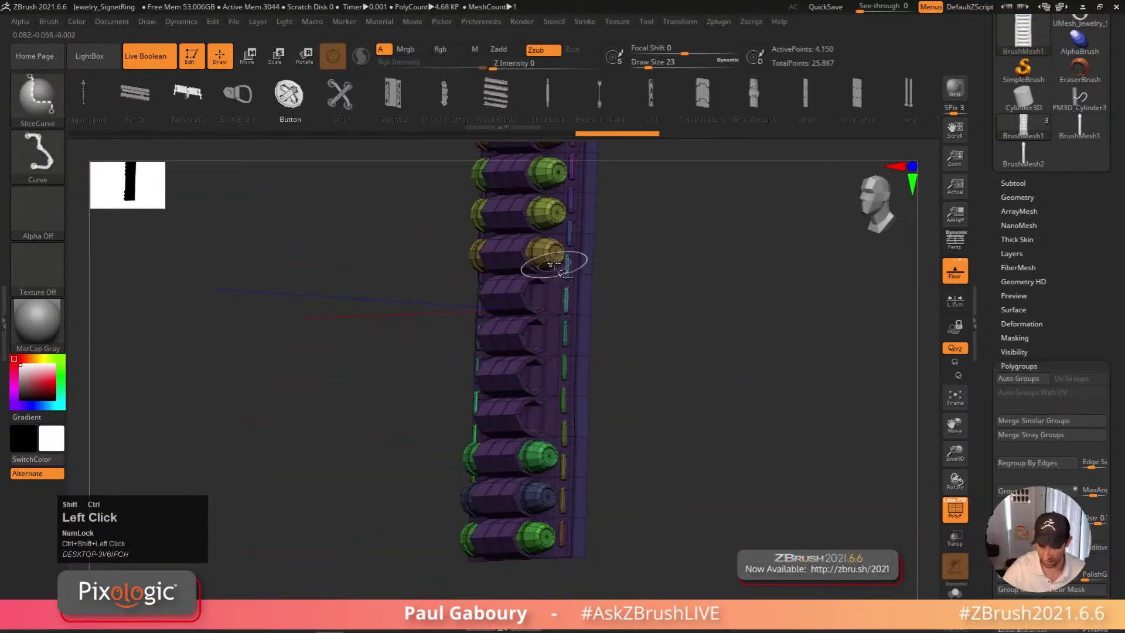
pyautogui.keyDown('ctrl'); pyautogui.keyDown('shift'); pyautogui.click(553, 176); pyautogui.keyUp('shift'); pyautogui.keyUp('ctrl')
pyautogui.keyDown('alt'); pyautogui.moveTo(610, 183); pyautogui.dragTo(557, 289, button='right'); pyautogui.keyUp('alt')
pyautogui.keyDown('ctrl'); pyautogui.keyDown('shift'); pyautogui.click(555, 244); pyautogui.keyUp('shift'); pyautogui.keyUp('ctrl')
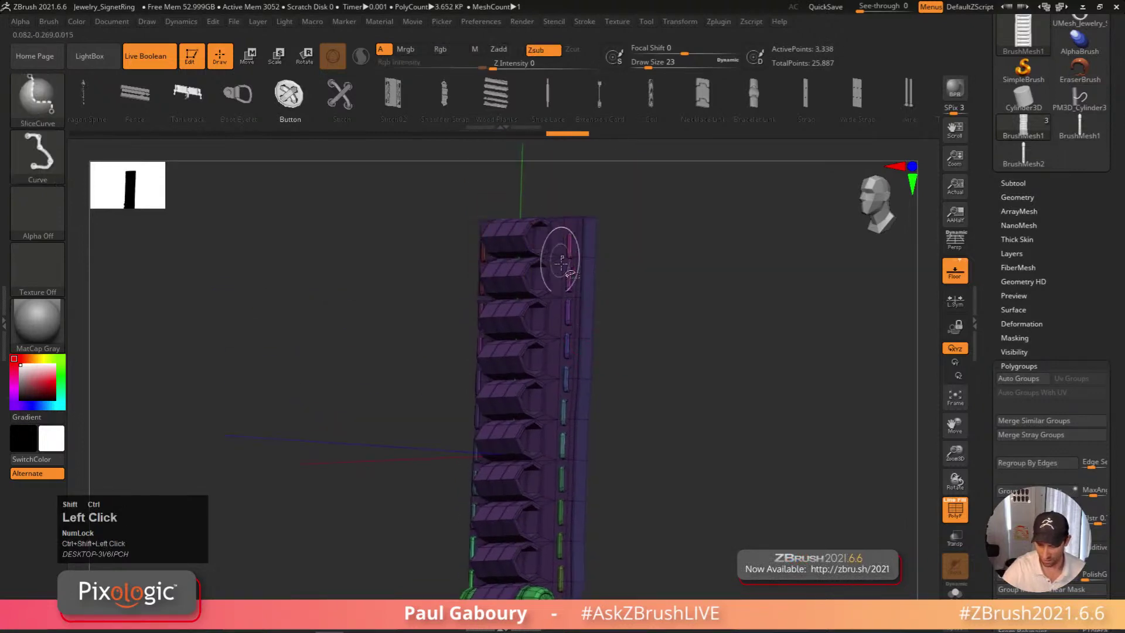
pyautogui.keyDown('alt'); pyautogui.moveTo(554, 528); pyautogui.dragTo(562, 346, button='right'); pyautogui.keyUp('alt')
pyautogui.keyDown('ctrl'); pyautogui.keyDown('shift'); pyautogui.click(545, 459); pyautogui.keyUp('shift'); pyautogui.keyUp('ctrl')
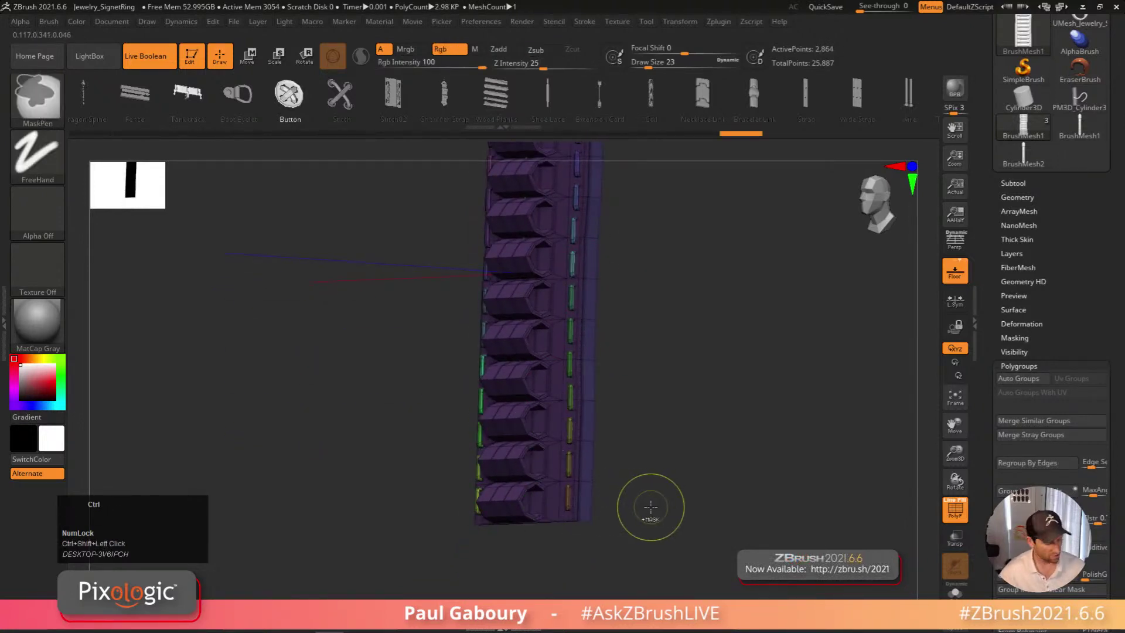
# Assign the visible middle strap a single polygroup and reveal the end sections while keeping the bullets hidden
pyautogui.hotkey('ctrl', 'w')
pyautogui.keyDown('ctrl'); pyautogui.moveTo(658, 495); pyautogui.dragTo(613, 454, button='right'); pyautogui.keyUp('ctrl')
pyautogui.keyDown('ctrl'); pyautogui.keyDown('shift'); pyautogui.moveTo(634, 463); pyautogui.dragTo(658, 512); pyautogui.keyUp('shift'); pyautogui.keyUp('ctrl')
pyautogui.hotkey('ctrl', 'z')
pyautogui.keyDown('ctrl'); pyautogui.keyDown('shift'); pyautogui.click(559, 199); pyautogui.keyUp('shift'); pyautogui.keyUp('ctrl')
pyautogui.keyDown('ctrl'); pyautogui.keyDown('shift'); pyautogui.click(558, 546); pyautogui.keyUp('shift'); pyautogui.keyUp('ctrl')
pyautogui.keyDown('ctrl'); pyautogui.keyDown('shift'); pyautogui.moveTo(634, 433); pyautogui.dragTo(678, 490); pyautogui.keyUp('shift'); pyautogui.keyUp('ctrl')
pyautogui.moveTo(644, 480); pyautogui.dragTo(818, 287, button='right')
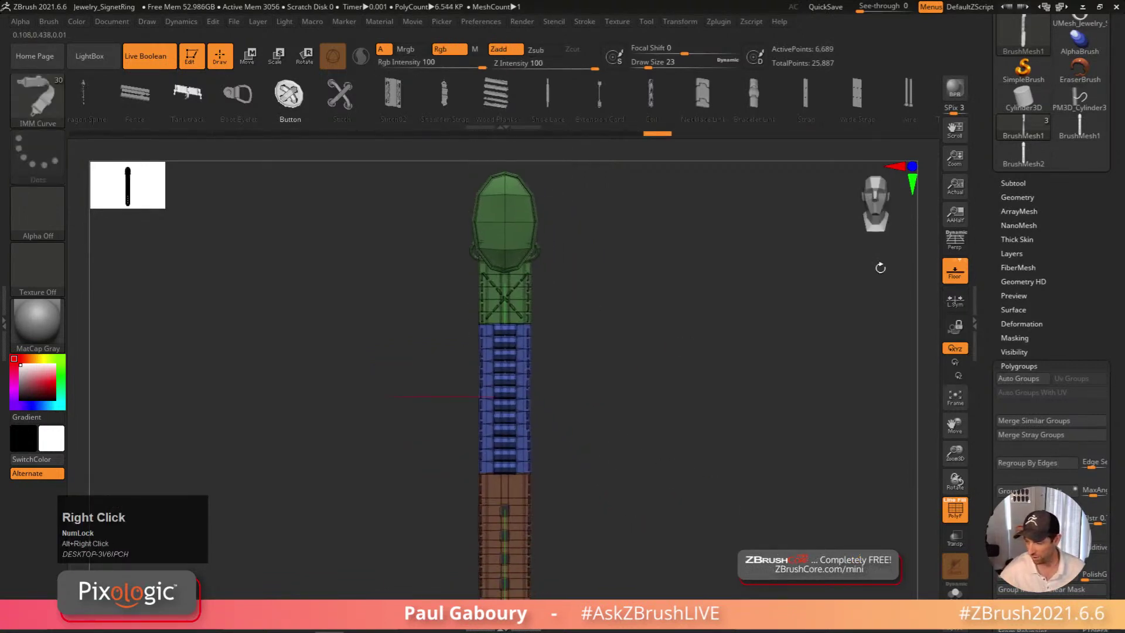
# Delete the hidden bullet geometry from the BrushMesh1 belt with Del Hidden
pyautogui.click(1017, 197)
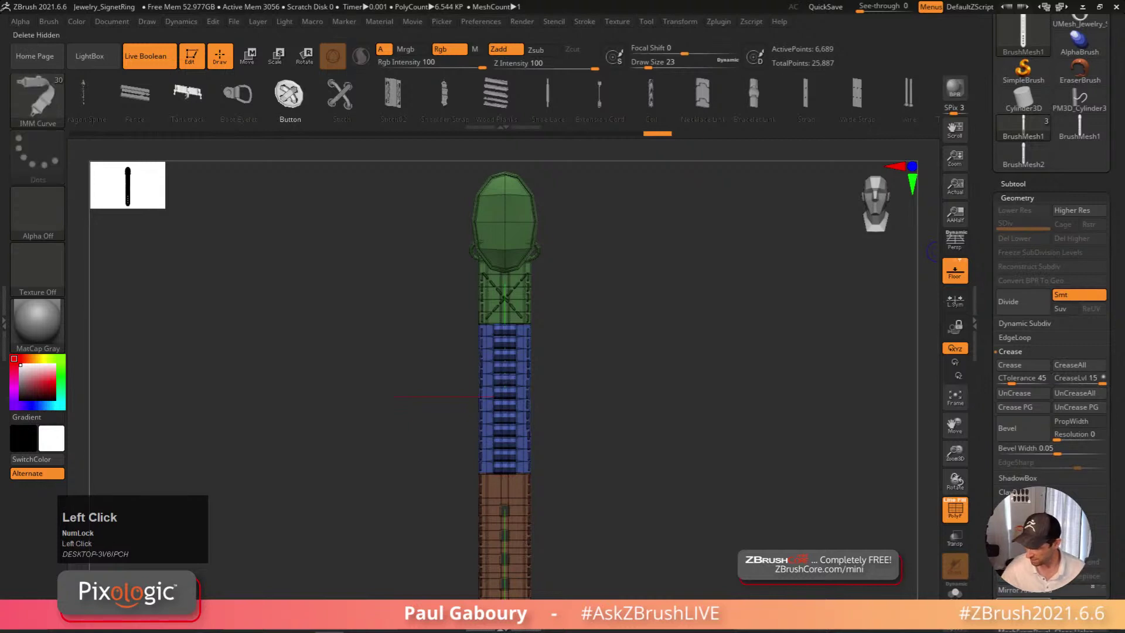
pyautogui.moveTo(631, 509); pyautogui.dragTo(573, 473, button='right')
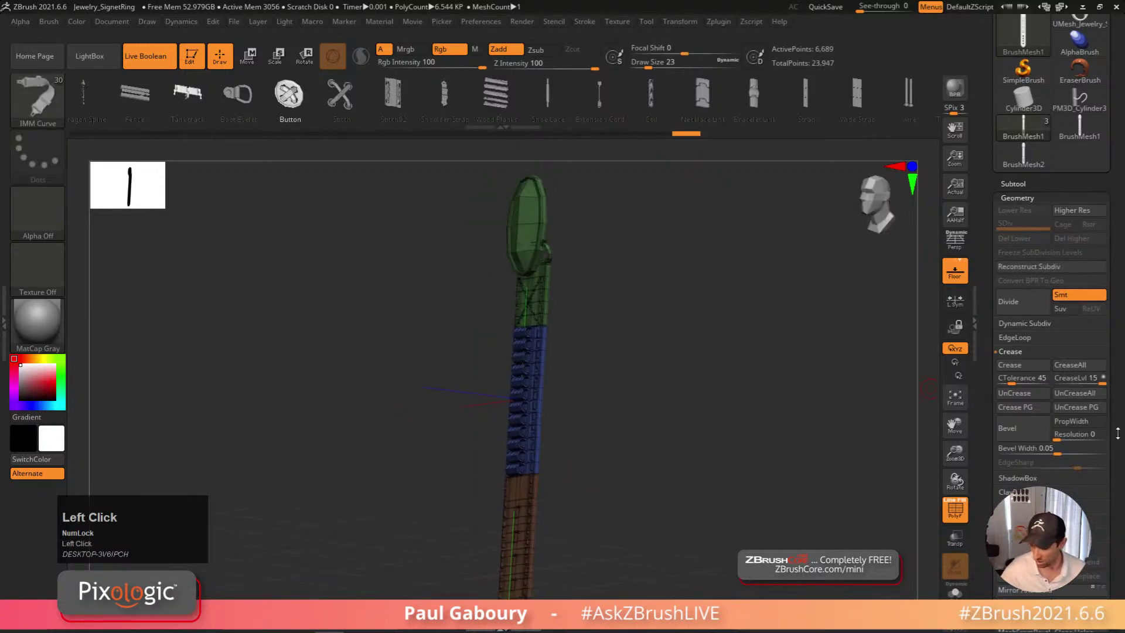
pyautogui.moveTo(1117, 436); pyautogui.dragTo(1117, 346)
pyautogui.moveTo(532, 338); pyautogui.dragTo(638, 480, button='right')
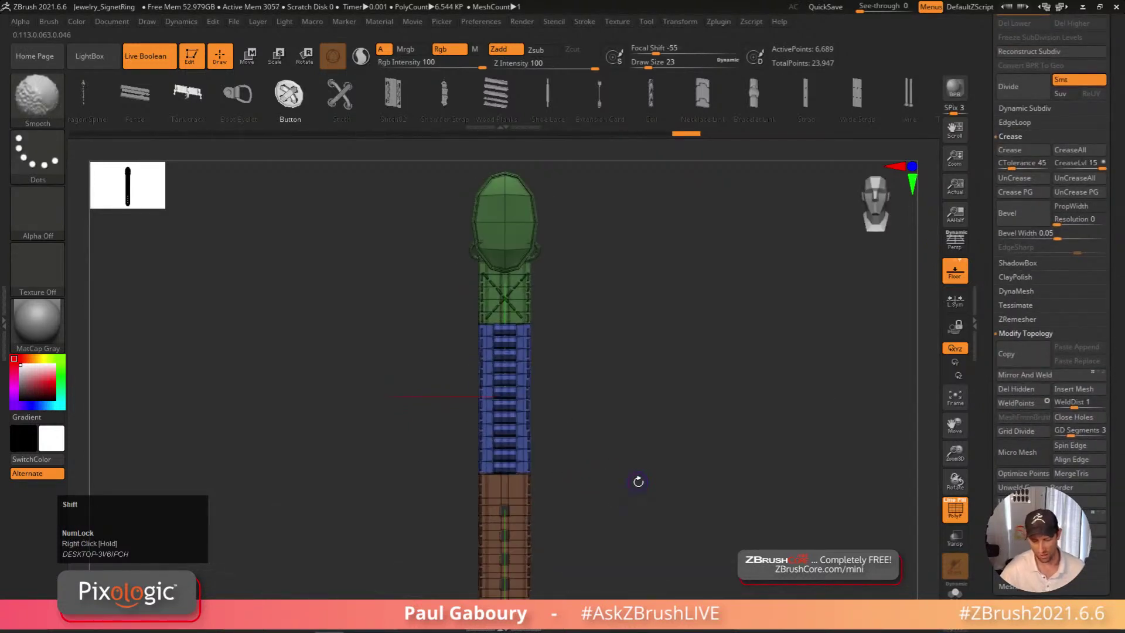
# Turn off PolyFrame, then select the BrushMesh2 subtool and make it the only visible belt
pyautogui.hotkey('shift', 'f')
pyautogui.moveTo(989, 218); pyautogui.dragTo(990, 446)
pyautogui.keyDown('shift'); pyautogui.click(1013, 195); pyautogui.keyUp('shift')
pyautogui.click(1046, 290)
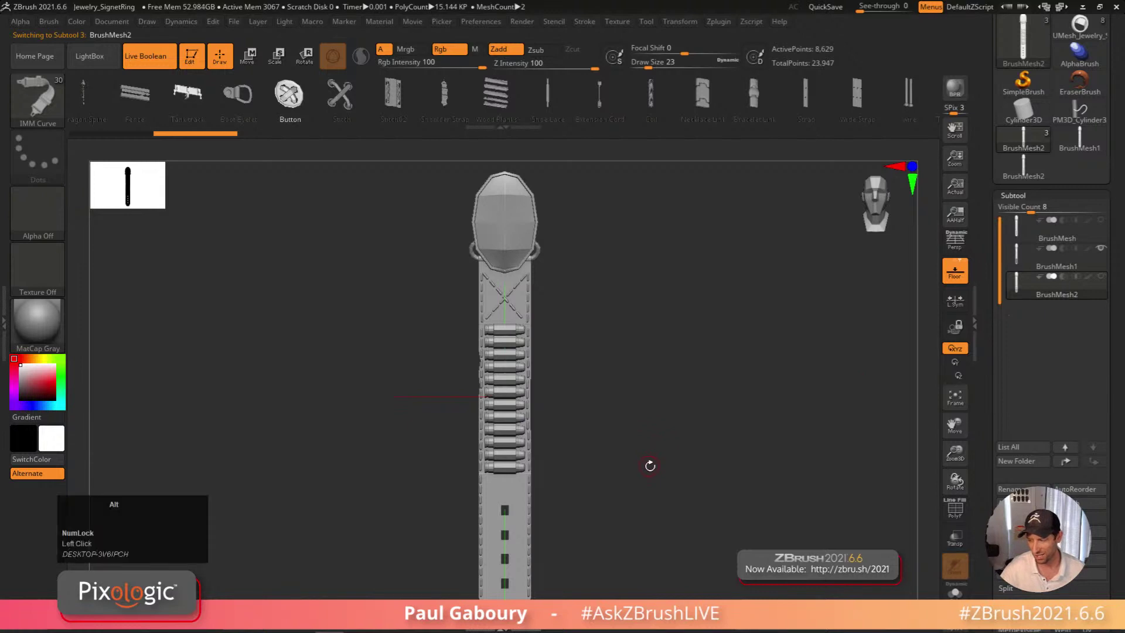
pyautogui.keyDown('alt'); pyautogui.moveTo(648, 457); pyautogui.dragTo(633, 422, button='right'); pyautogui.keyUp('alt')
pyautogui.click(1106, 260)
pyautogui.click(1101, 277)
# Select the Move brush and set its draw size to about 83
pyautogui.moveTo(774, 439)
pyautogui.mouseDown(button='right')
pyautogui.moveTo(713, 446)
pyautogui.moveTo(741, 451)
pyautogui.mouseUp(button='right')
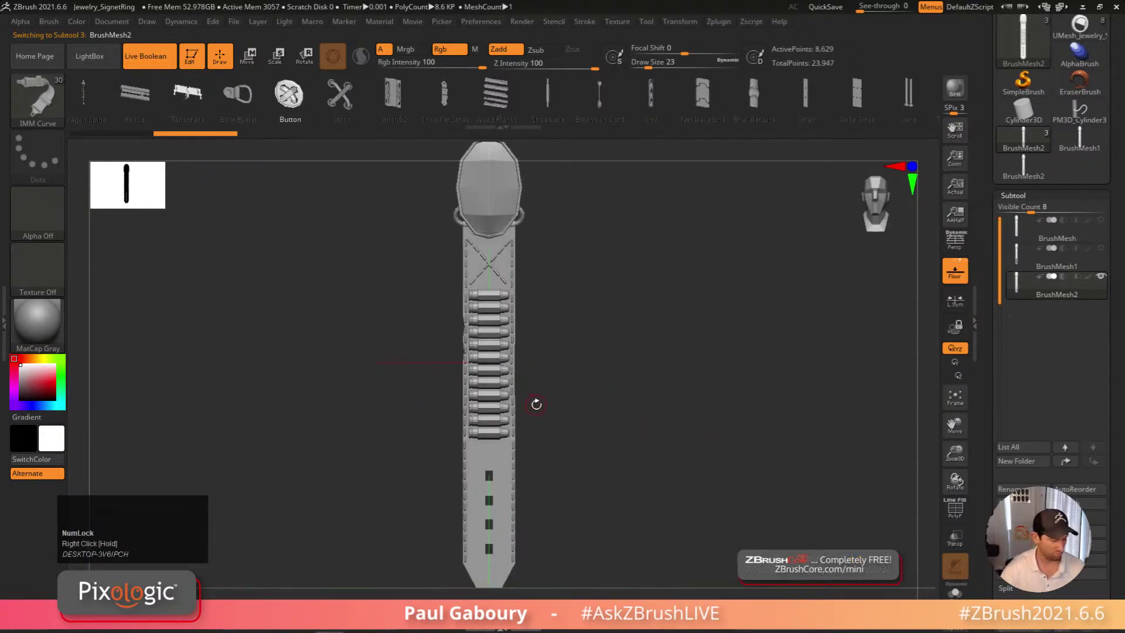
pyautogui.press('b')
pyautogui.press('m')
pyautogui.press('v')
pyautogui.press('s')
pyautogui.moveTo(544, 405); pyautogui.dragTo(549, 405)
# Isolate the middle bullet section of BrushMesh2, mask it entirely, and restore the full belt
pyautogui.keyDown('ctrl'); pyautogui.moveTo(562, 404); pyautogui.dragTo(564, 445, button='right'); pyautogui.keyUp('ctrl')
pyautogui.keyDown('ctrl'); pyautogui.keyDown('shift'); pyautogui.click(491, 344); pyautogui.keyUp('shift'); pyautogui.keyUp('ctrl')
pyautogui.keyDown('ctrl'); pyautogui.click(602, 402); pyautogui.keyUp('ctrl')
pyautogui.keyDown('ctrl'); pyautogui.keyDown('shift'); pyautogui.click(601, 401); pyautogui.keyUp('shift'); pyautogui.keyUp('ctrl')
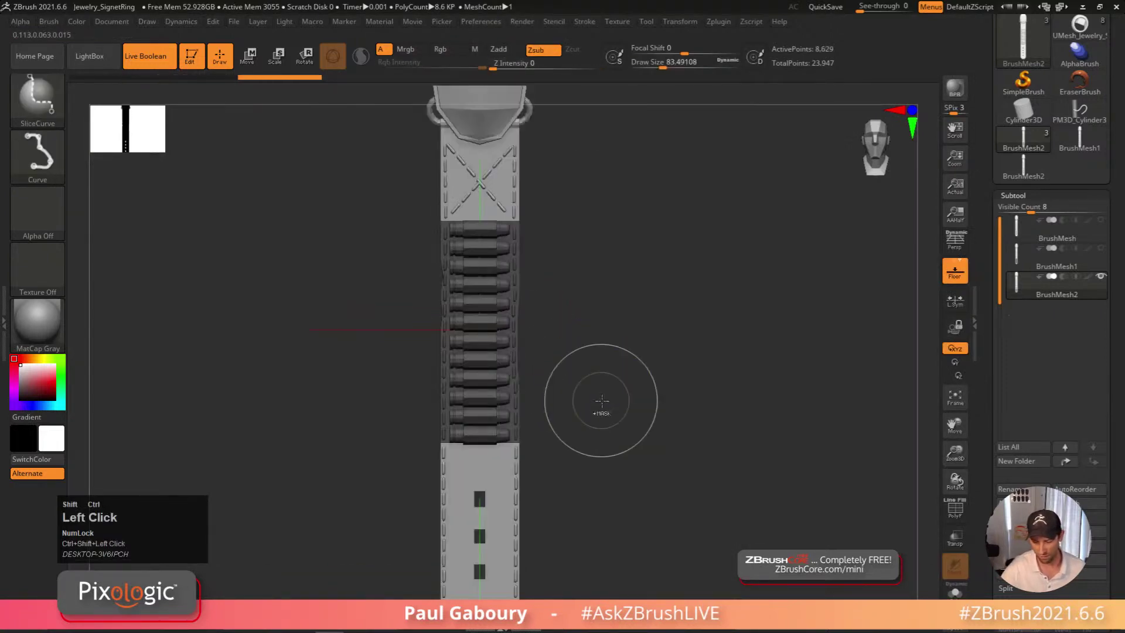
# Invert the mask on BrushMesh2 and pull the sides of its middle bullet section inward into a narrower, wavy shape
pyautogui.keyDown('ctrl'); pyautogui.click(600, 400); pyautogui.keyUp('ctrl')
pyautogui.moveTo(498, 345)
pyautogui.mouseDown()
pyautogui.moveTo(481, 328)
pyautogui.moveTo(463, 381)
pyautogui.moveTo(459, 321)
pyautogui.moveTo(472, 311)
pyautogui.moveTo(442, 381)
pyautogui.moveTo(454, 351)
pyautogui.mouseUp()
pyautogui.keyDown('ctrl'); pyautogui.rightClick(661, 465); pyautogui.keyUp('ctrl')
pyautogui.keyDown('ctrl'); pyautogui.keyDown('alt'); pyautogui.moveTo(661, 466); pyautogui.dragTo(663, 412, button='right'); pyautogui.keyUp('alt'); pyautogui.keyUp('ctrl')
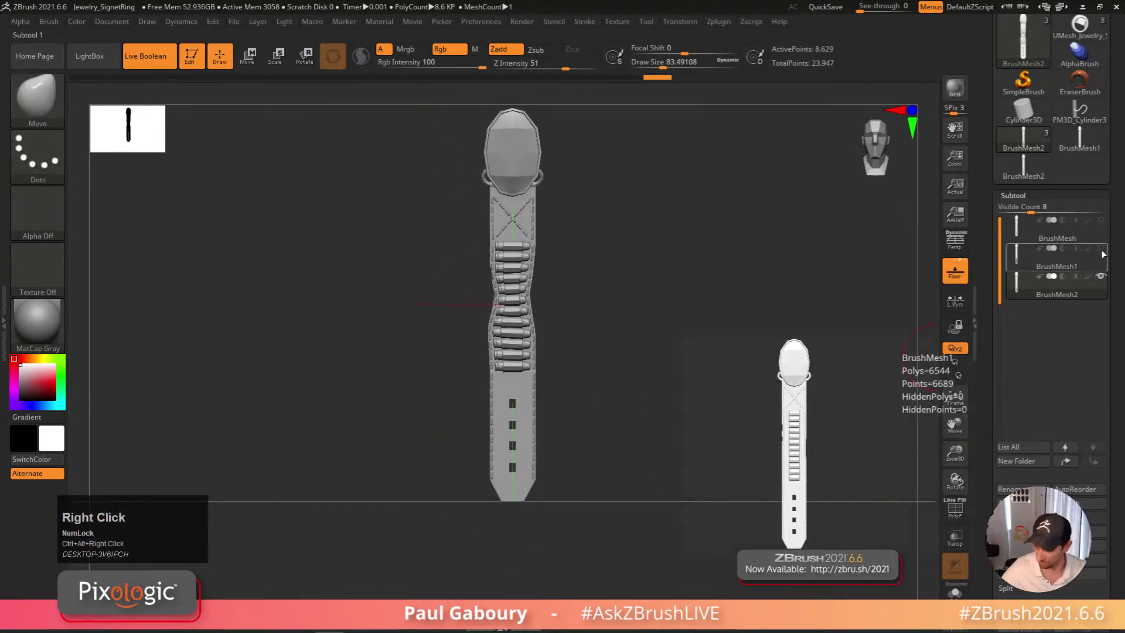
# Switch back and forth through the three belt subtools to compare their middle sections, ending on BrushMesh
pyautogui.click(1055, 258)
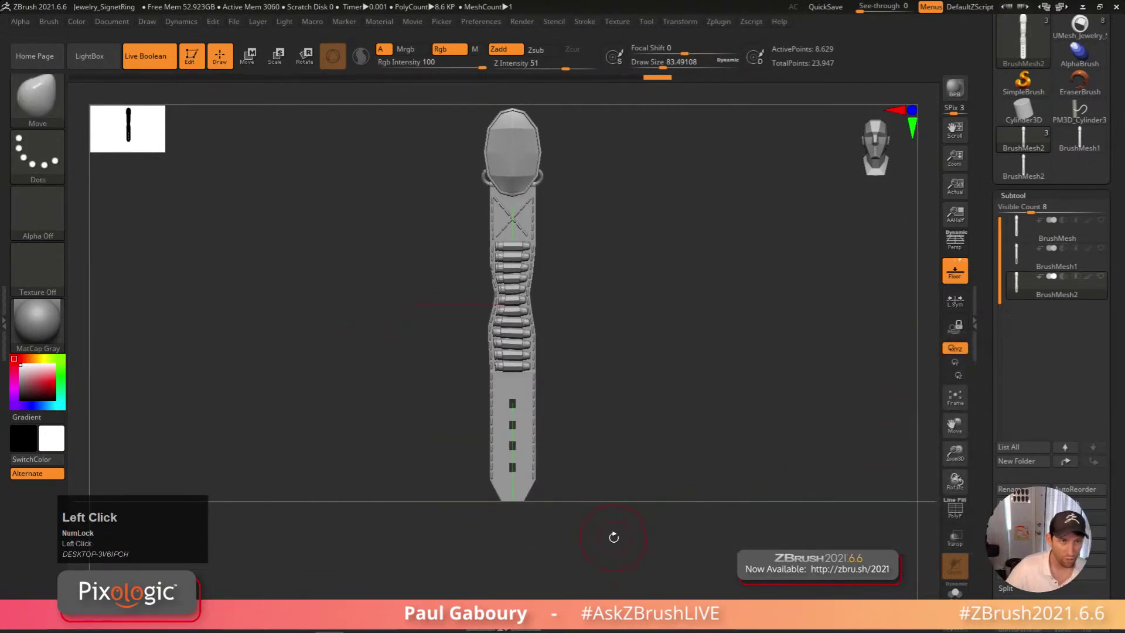
pyautogui.press('Down')
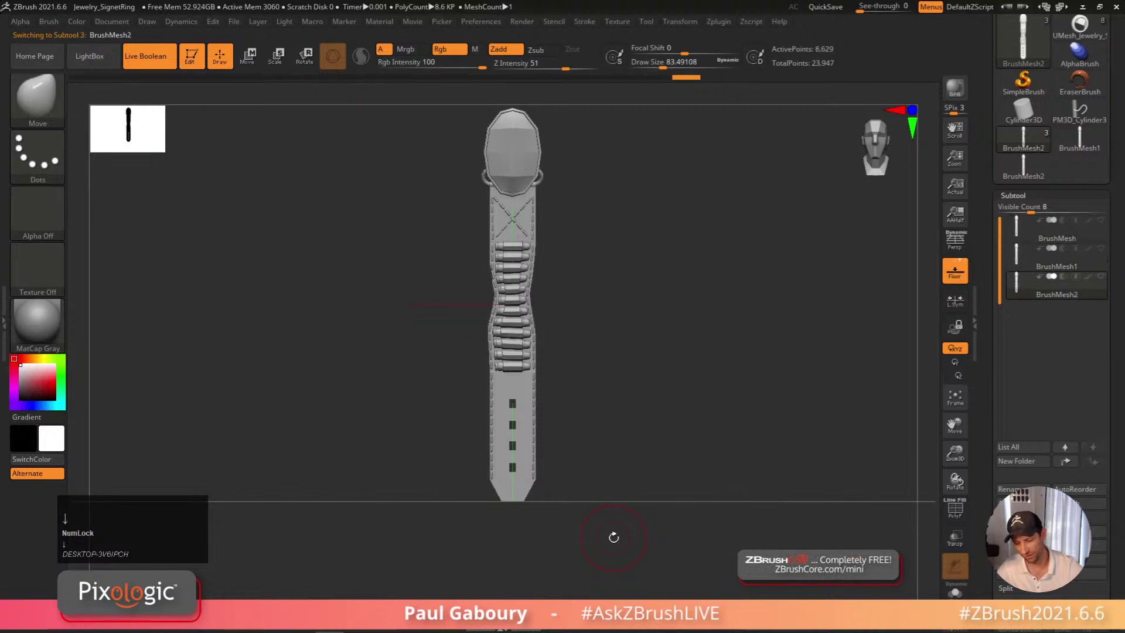
pyautogui.press('Up')
pyautogui.press('Up')
pyautogui.press('Down')
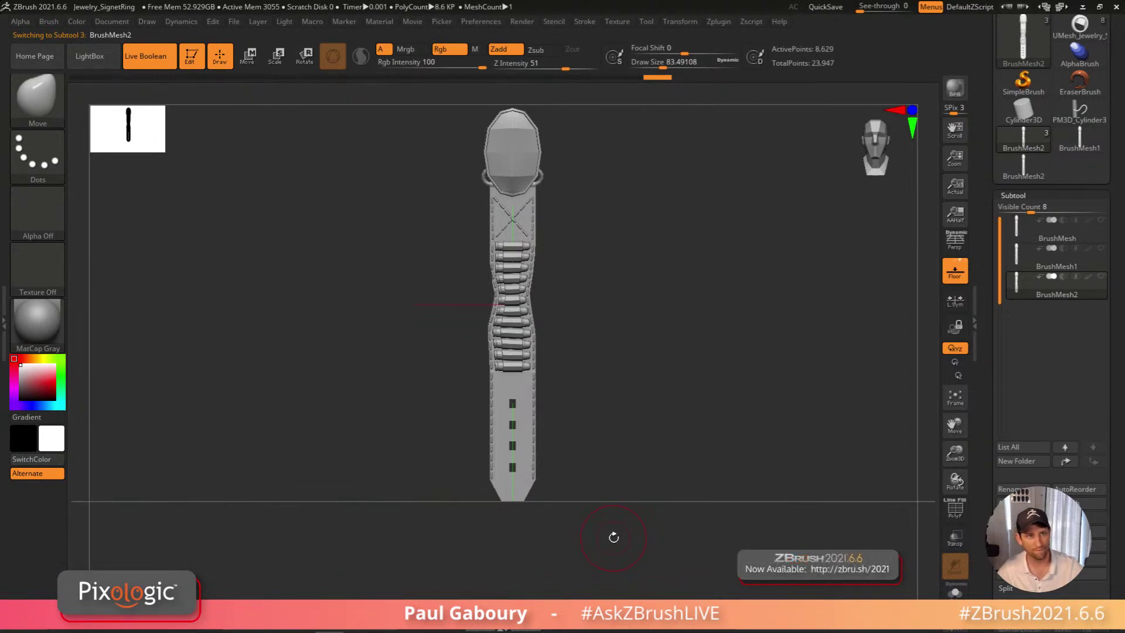
pyautogui.press('Up')
pyautogui.press('Up')
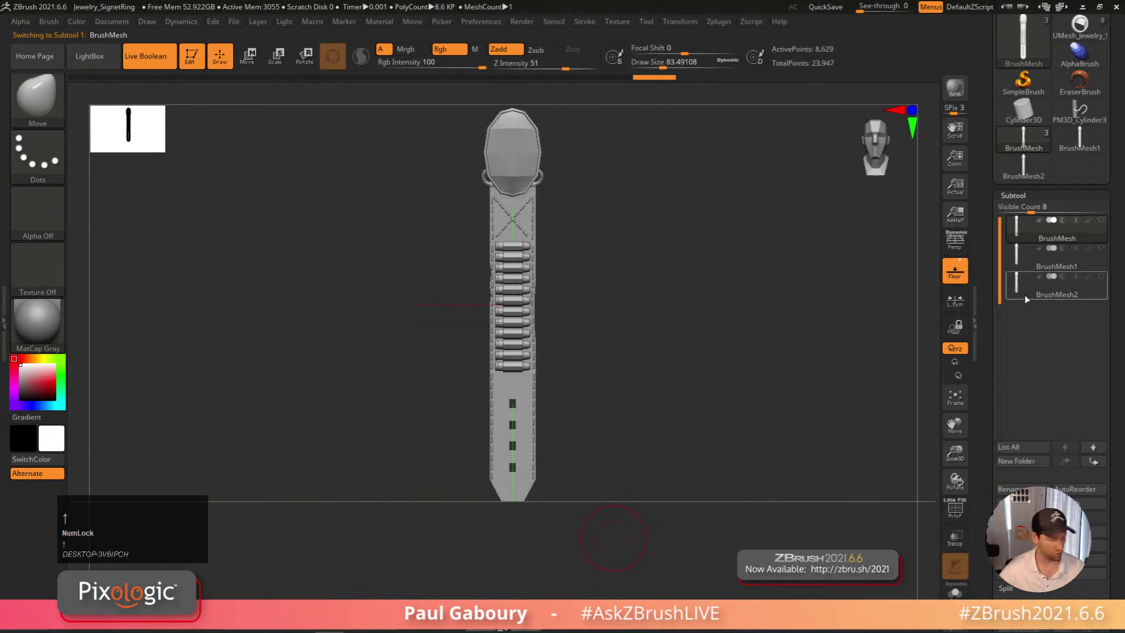
# Make all three belt subtools visible and create an InsertMultiMesh brush from them
pyautogui.keyDown('shift'); pyautogui.click(1101, 222); pyautogui.keyUp('shift')
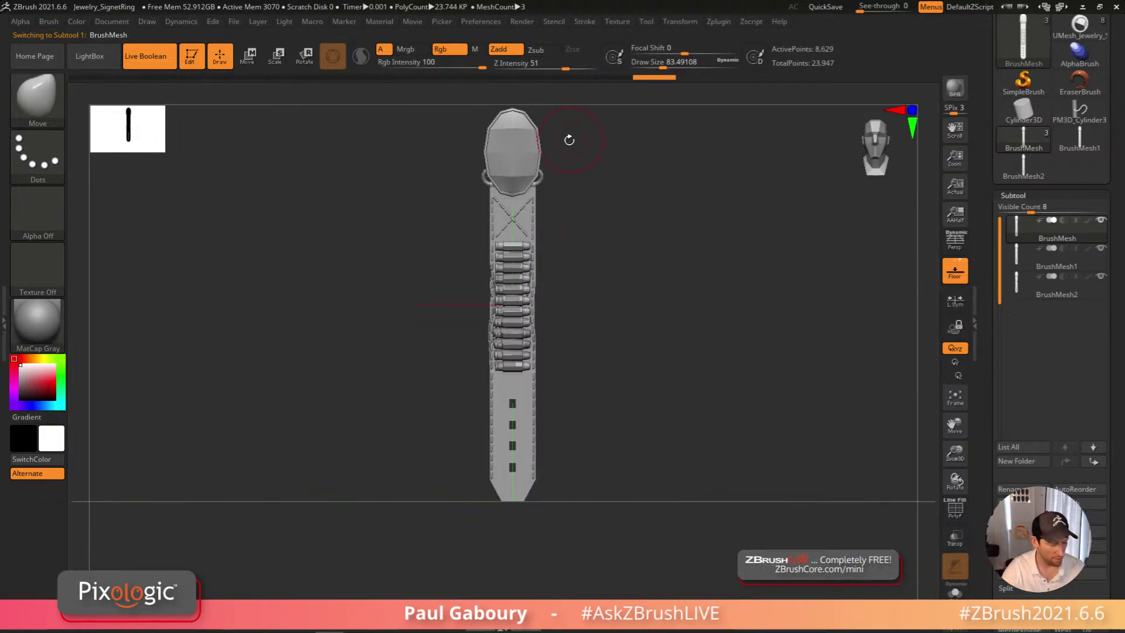
pyautogui.click(48, 21)
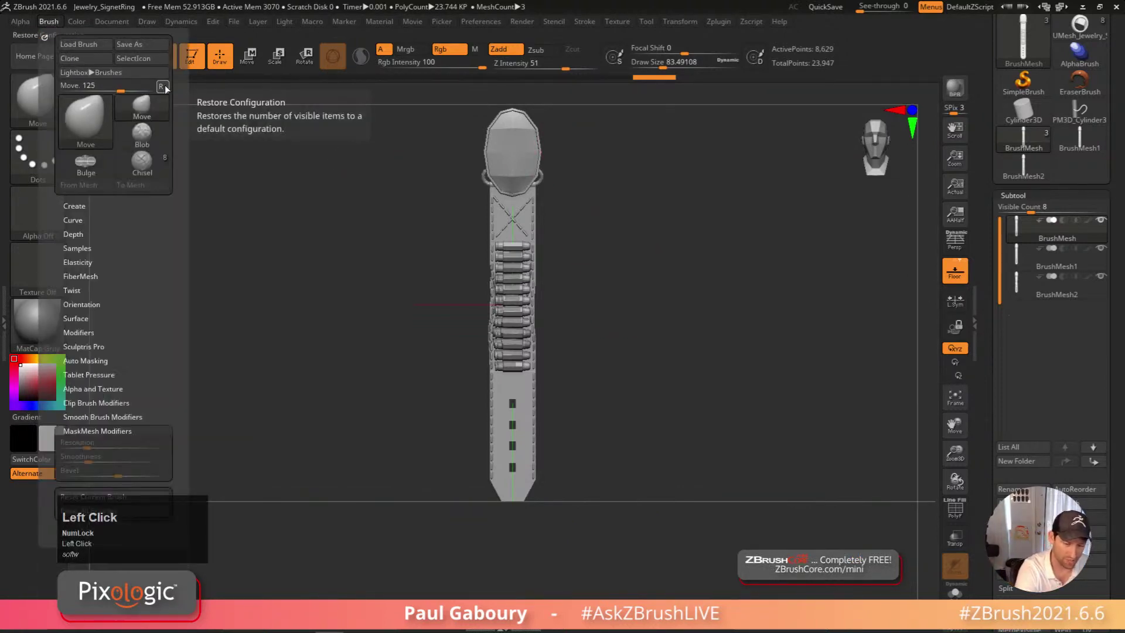
pyautogui.click(92, 206)
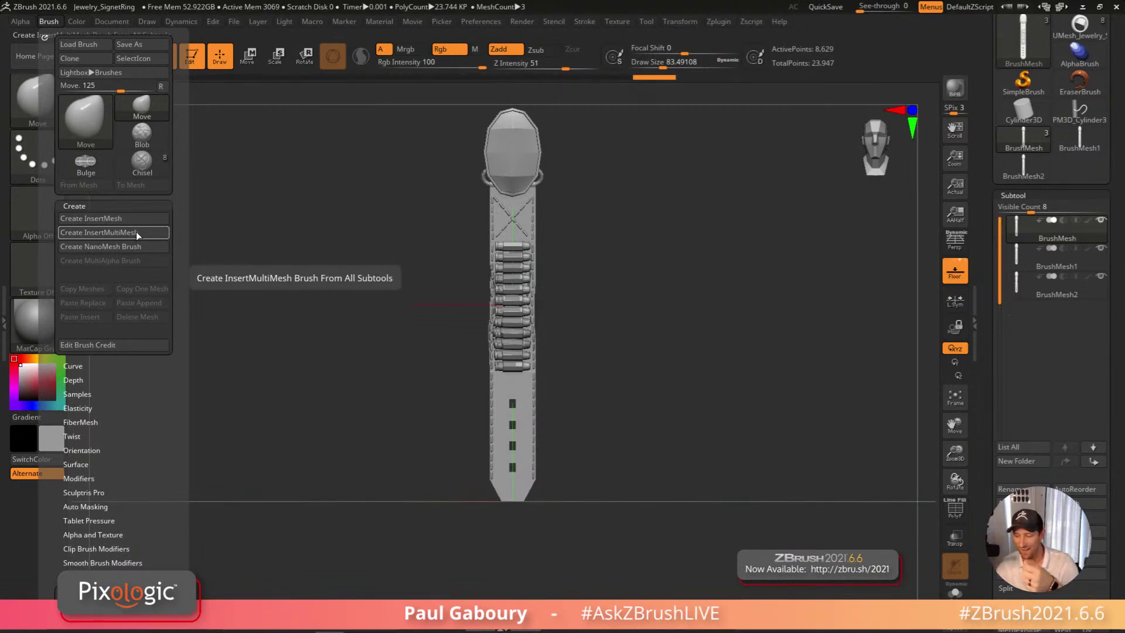
pyautogui.click(121, 232)
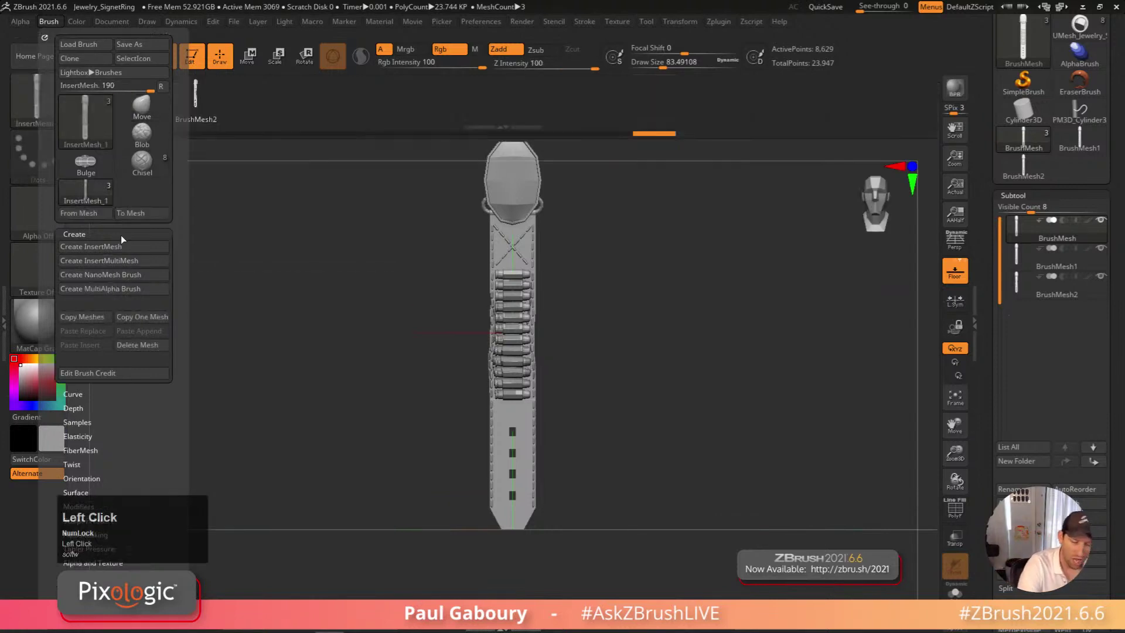
# Enlarge the insert mesh viewer to inspect the three strap meshes, and shrink it back
pyautogui.click(113, 105)
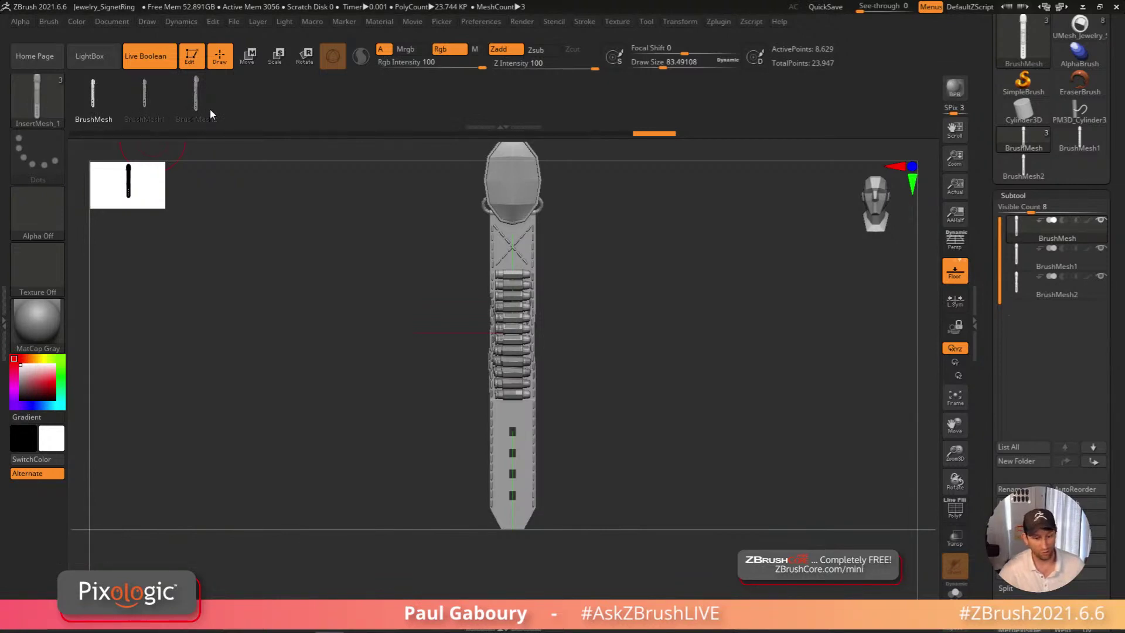
pyautogui.moveTo(526, 131); pyautogui.dragTo(580, 382)
pyautogui.moveTo(461, 270); pyautogui.dragTo(691, 246)
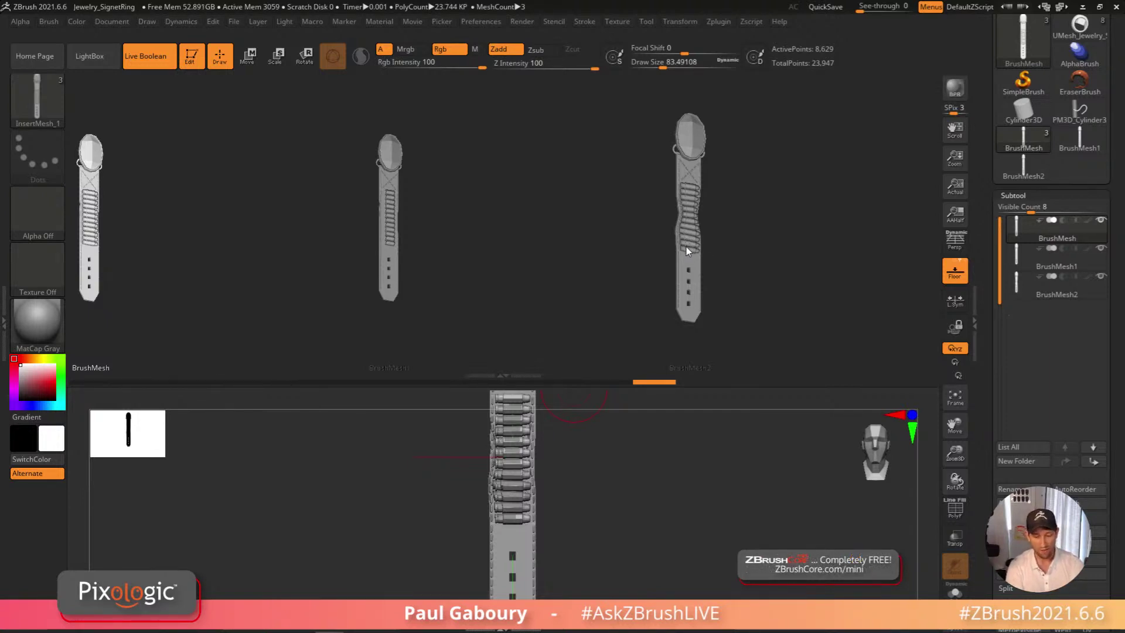
pyautogui.moveTo(518, 372); pyautogui.dragTo(522, 142)
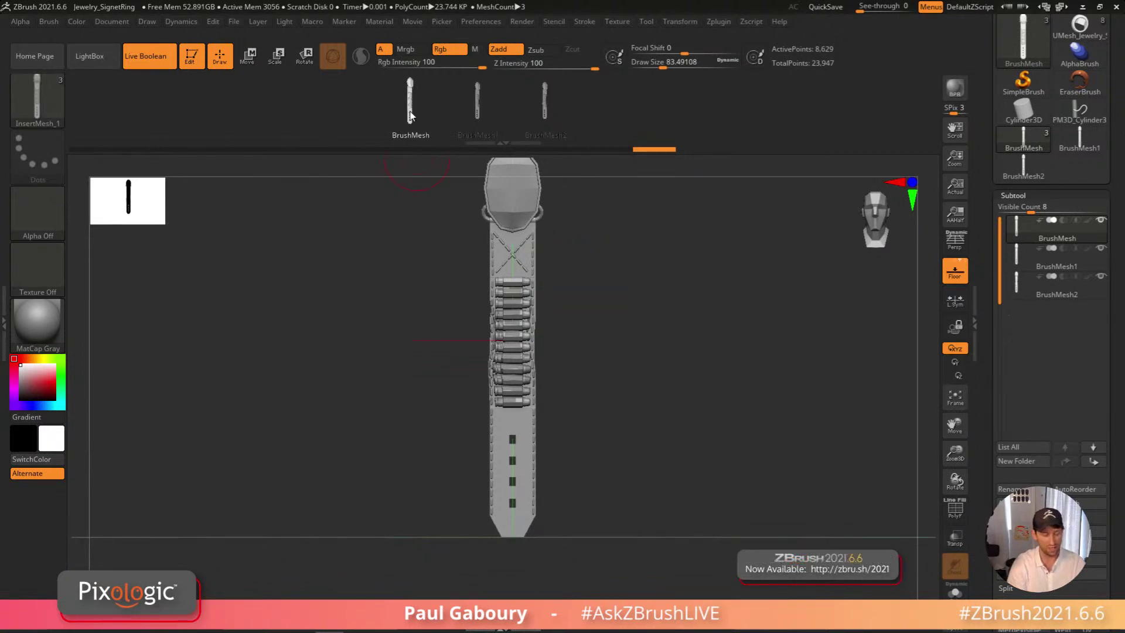
# Try inserting a single BrushMesh strap diagonally over the existing strap, and undo it
pyautogui.press(',')
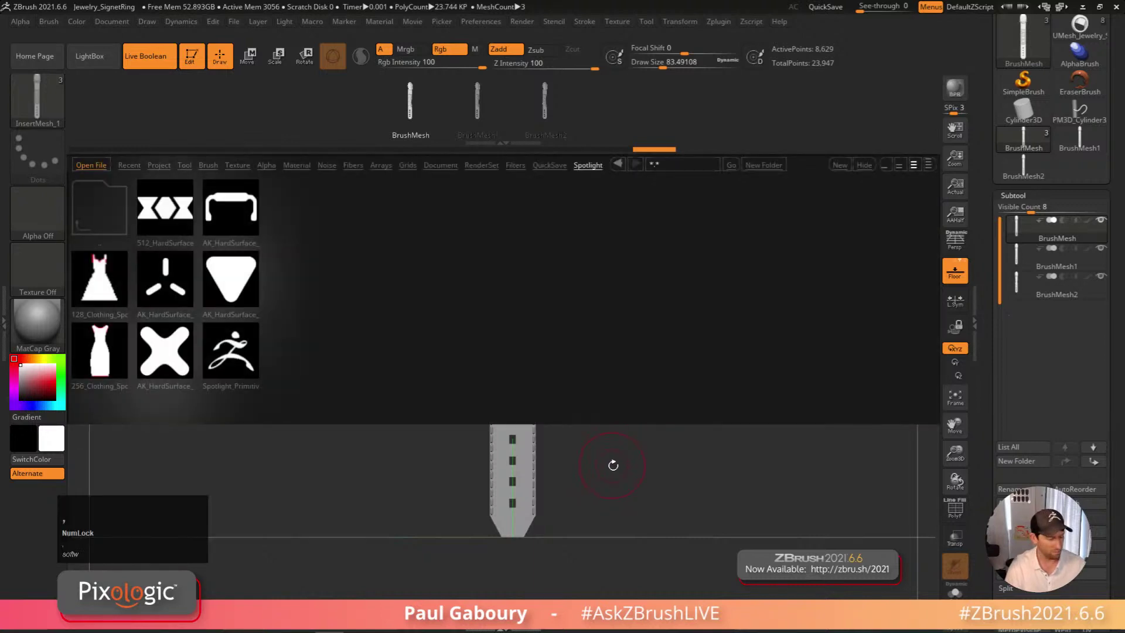
pyautogui.press(',')
pyautogui.keyDown('ctrl'); pyautogui.moveTo(553, 426); pyautogui.dragTo(575, 514); pyautogui.keyUp('ctrl')
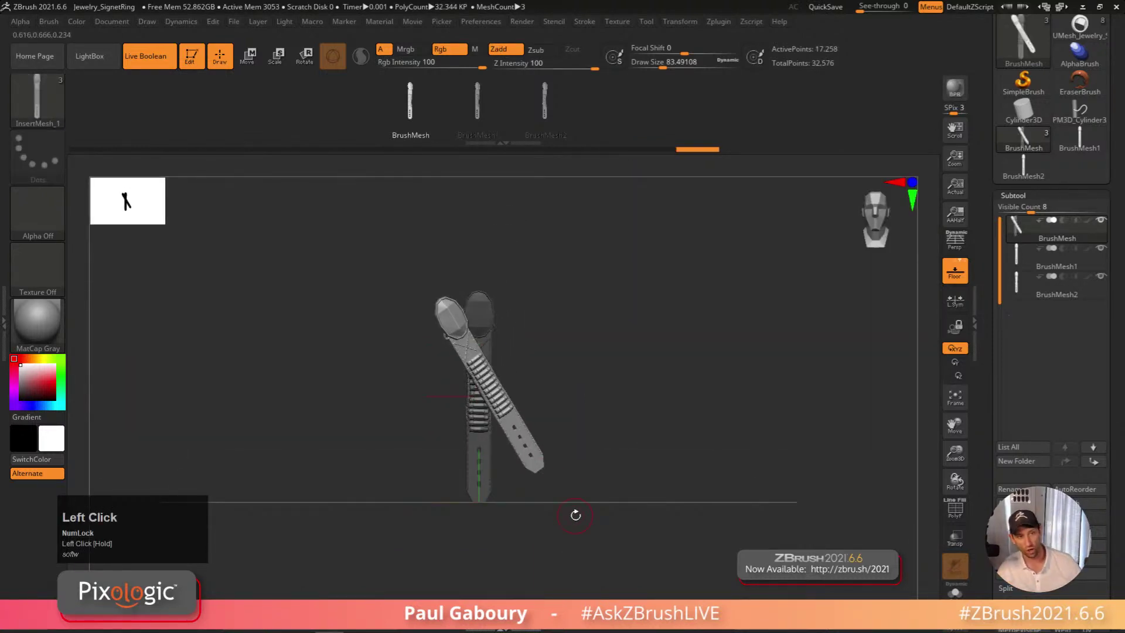
pyautogui.hotkey('ctrl', 'z')
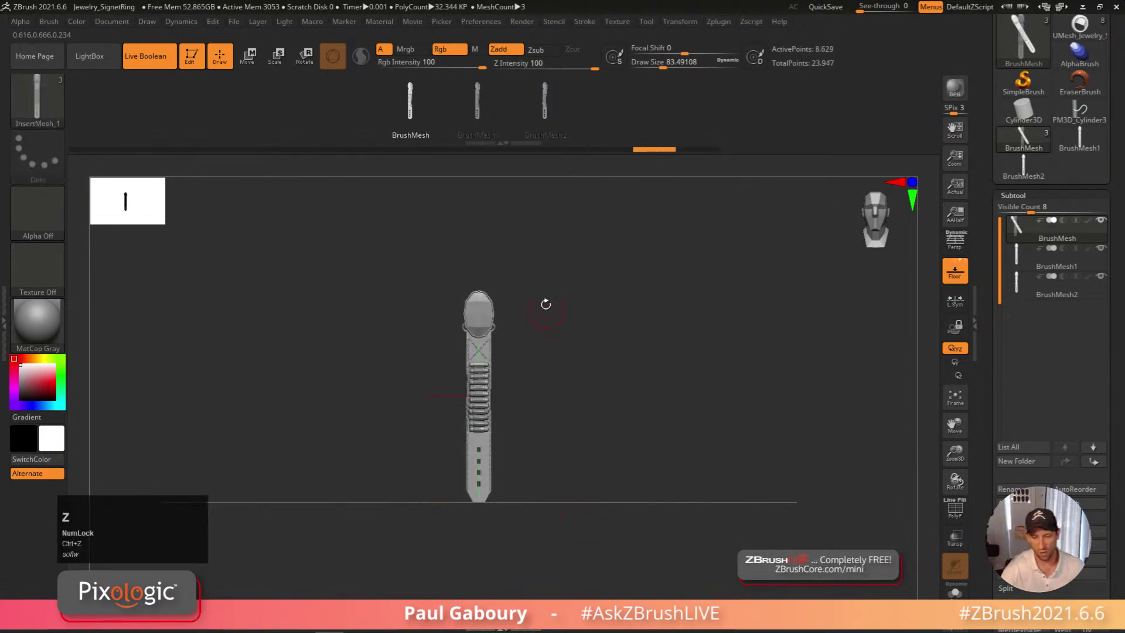
# Enable Curve Mode for the insert brush's stroke
pyautogui.click(584, 21)
pyautogui.click(630, 270)
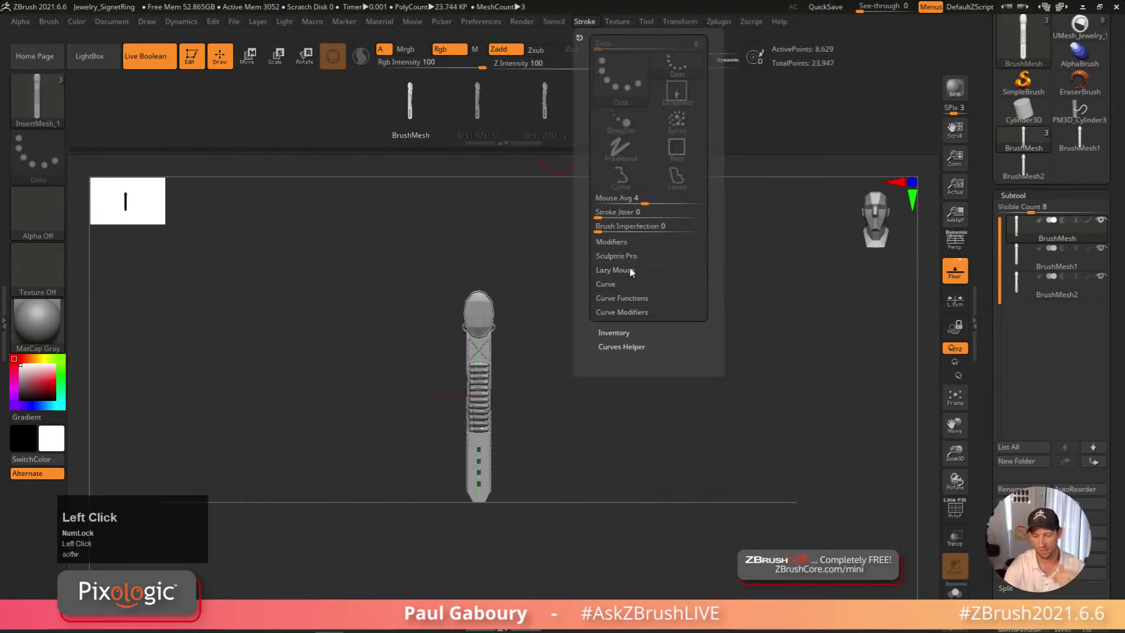
pyautogui.click(609, 284)
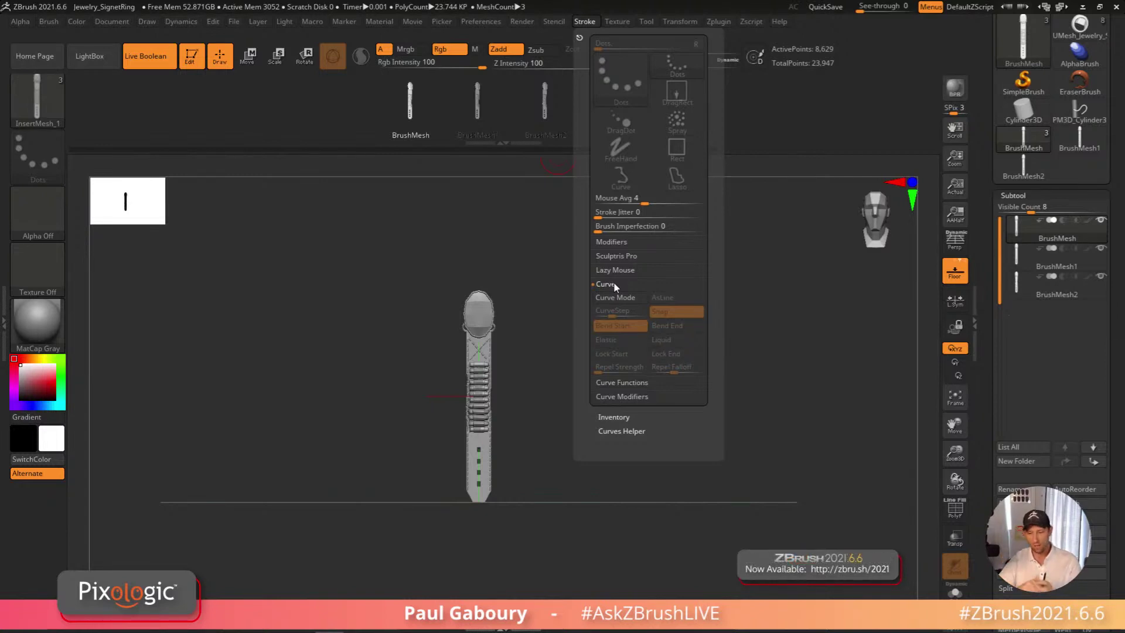
pyautogui.click(626, 297)
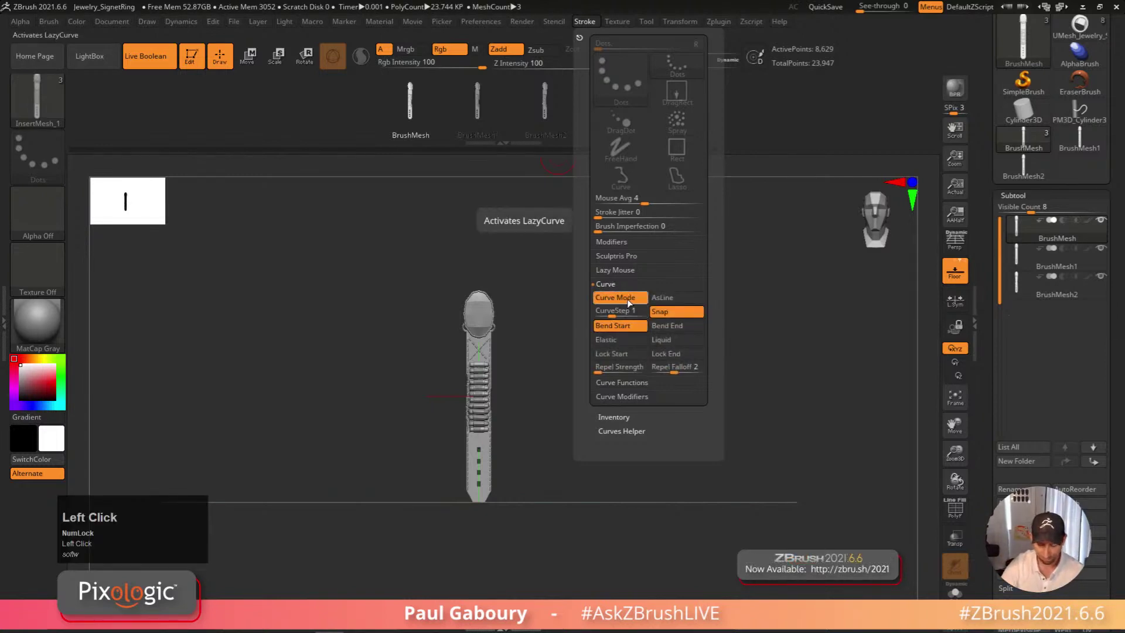
# Try a wavy BrushMesh strap curve starting at the model's buckle, updating it with the draw size raised to about 228
pyautogui.moveTo(484, 306)
pyautogui.mouseDown()
pyautogui.moveTo(683, 333)
pyautogui.moveTo(753, 212)
pyautogui.mouseUp()
pyautogui.moveTo(700, 381)
pyautogui.keyDown('alt'); pyautogui.mouseDown(button='right')
pyautogui.moveTo(656, 424)
pyautogui.moveTo(603, 447)
pyautogui.mouseUp(button='right'); pyautogui.keyUp('alt')
pyautogui.press('s')
pyautogui.click(603, 455)
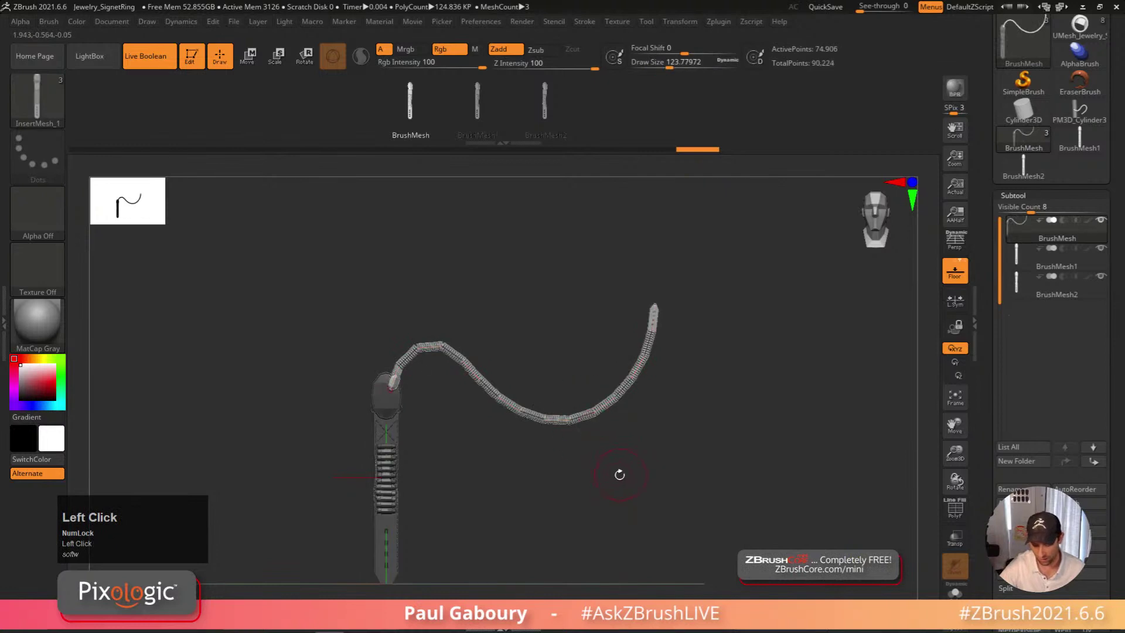
pyautogui.press('s')
pyautogui.moveTo(609, 455); pyautogui.dragTo(645, 455)
pyautogui.keyDown('alt'); pyautogui.moveTo(573, 467); pyautogui.dragTo(624, 465, button='right'); pyautogui.keyUp('alt')
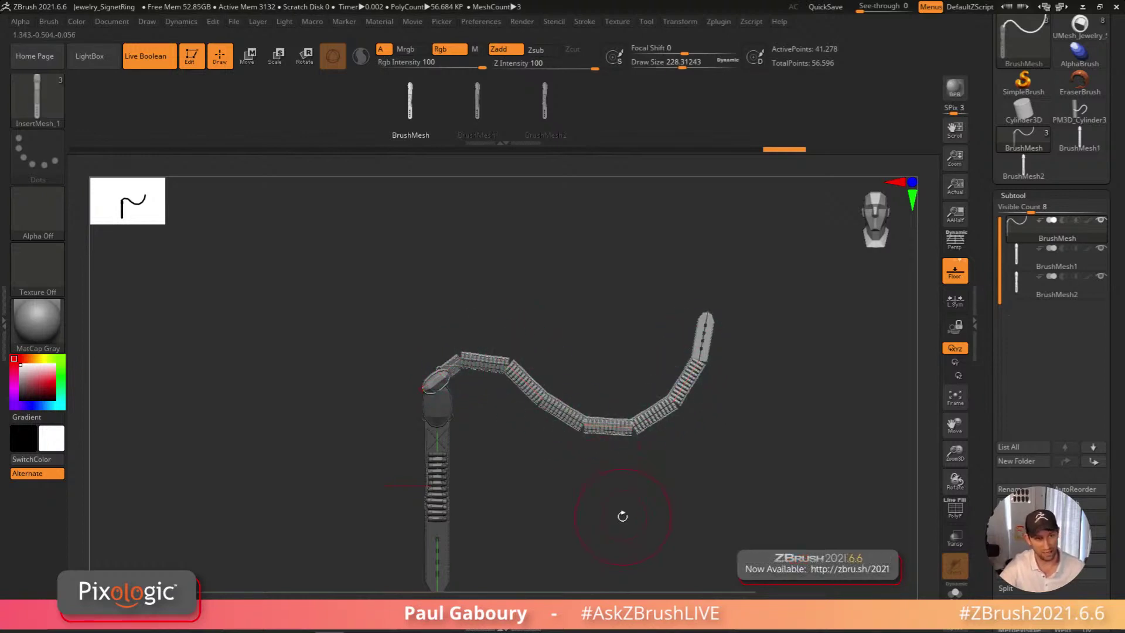
# Undo the wavy strap curve so that only the original strap is on the canvas
pyautogui.moveTo(621, 515); pyautogui.dragTo(643, 476, button='right')
pyautogui.hotkey('ctrl', 'z')
pyautogui.hotkey('ctrl', 'z')
pyautogui.hotkey('ctrl', 'z')
pyautogui.hotkey('ctrl', 'z')
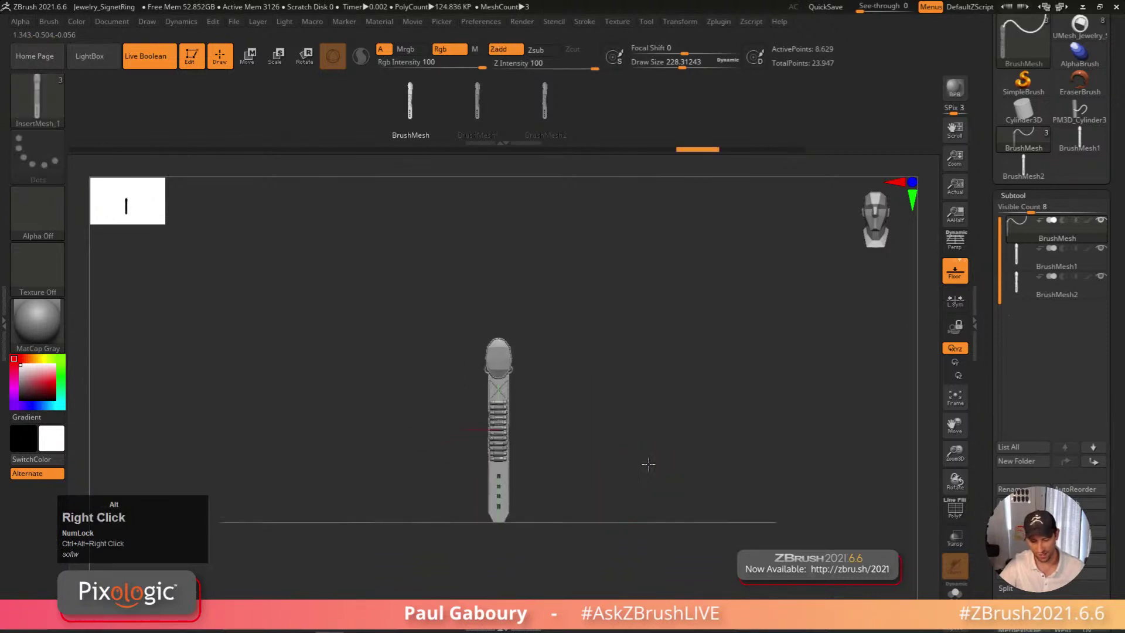
# Enable Weld Points in the insert brush's modifiers for BrushMesh
pyautogui.click(52, 23)
pyautogui.click(160, 87)
pyautogui.click(82, 206)
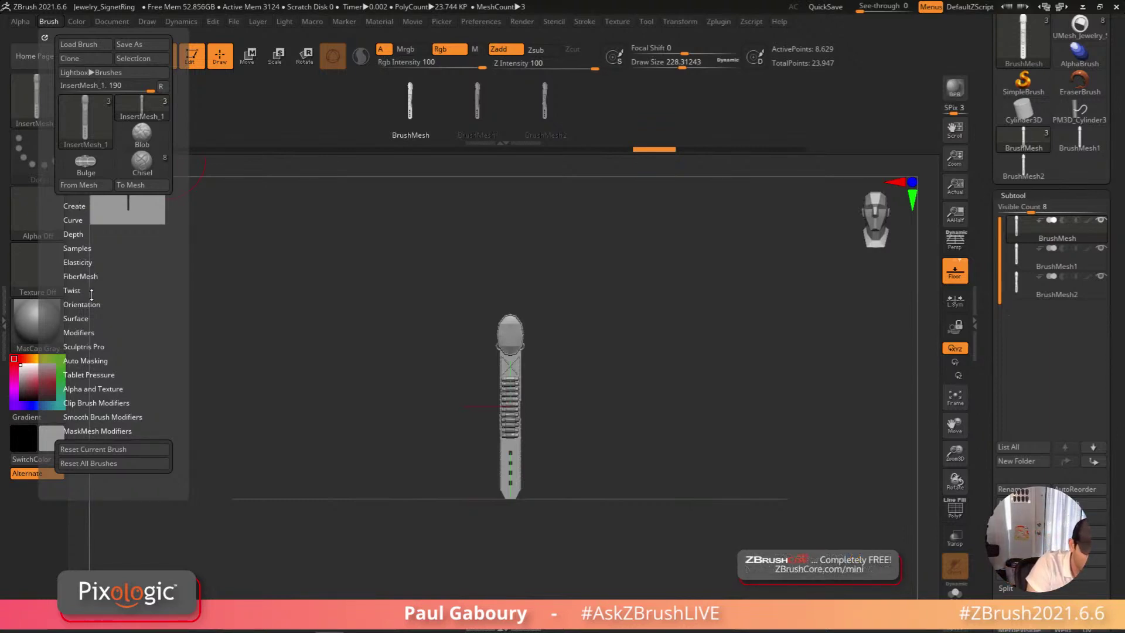
pyautogui.click(88, 333)
pyautogui.moveTo(87, 332)
pyautogui.mouseDown()
pyautogui.moveTo(97, 193)
pyautogui.moveTo(123, 176)
pyautogui.moveTo(135, 192)
pyautogui.mouseUp()
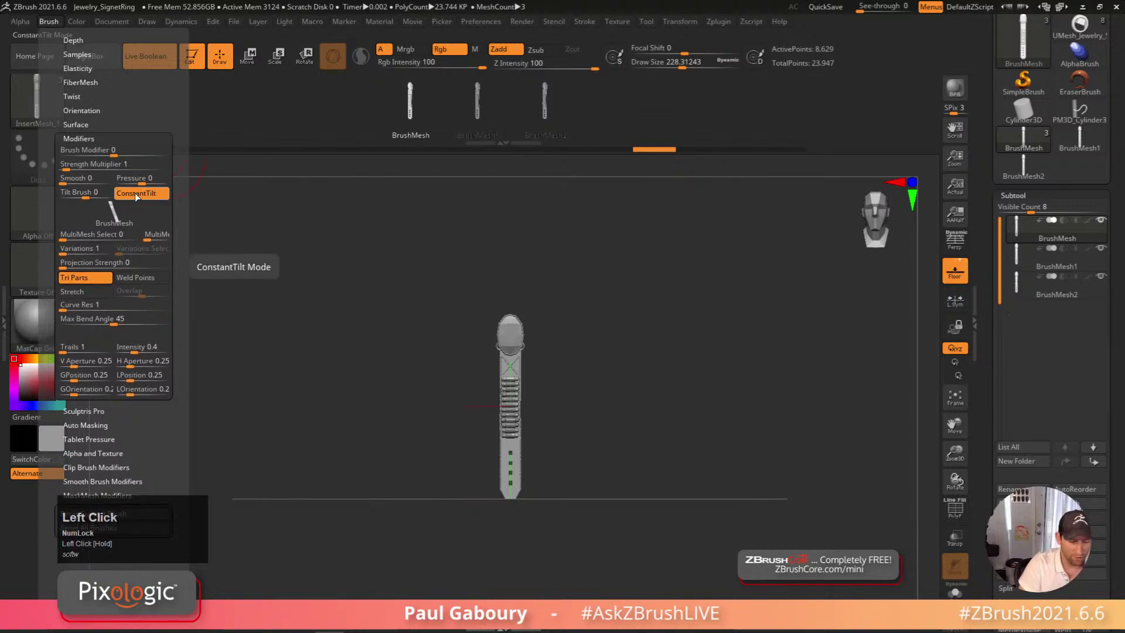
pyautogui.click(140, 278)
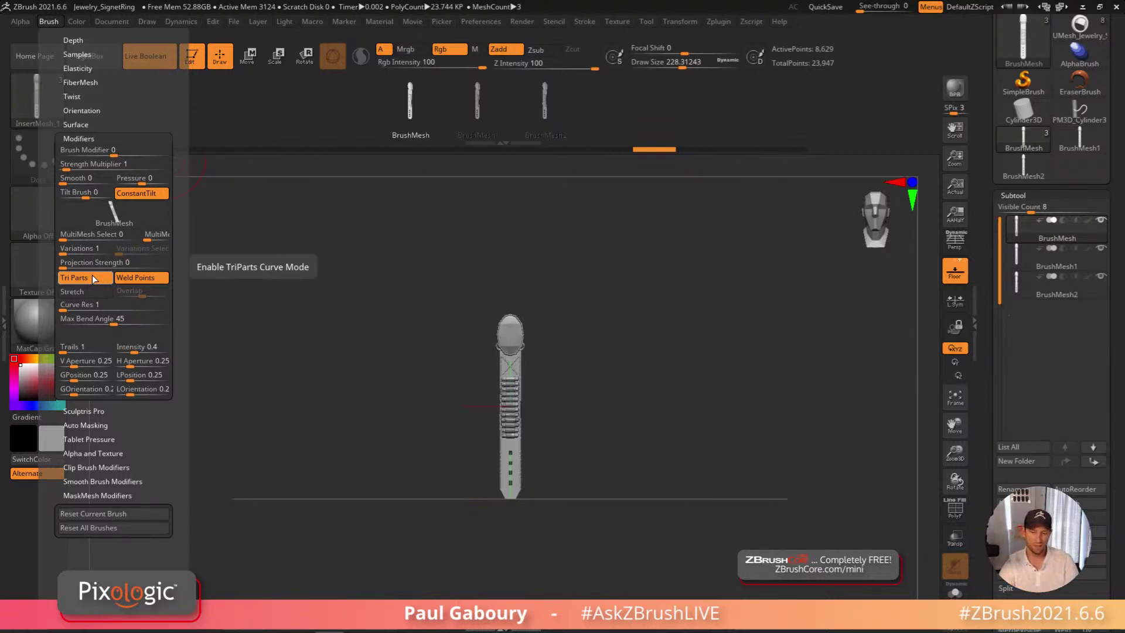
# Compare the three strap meshes in an enlarged insert mesh viewer, and shrink the viewer back
pyautogui.click(507, 136)
pyautogui.moveTo(507, 139)
pyautogui.mouseDown()
pyautogui.moveTo(513, 79)
pyautogui.moveTo(524, 363)
pyautogui.mouseUp()
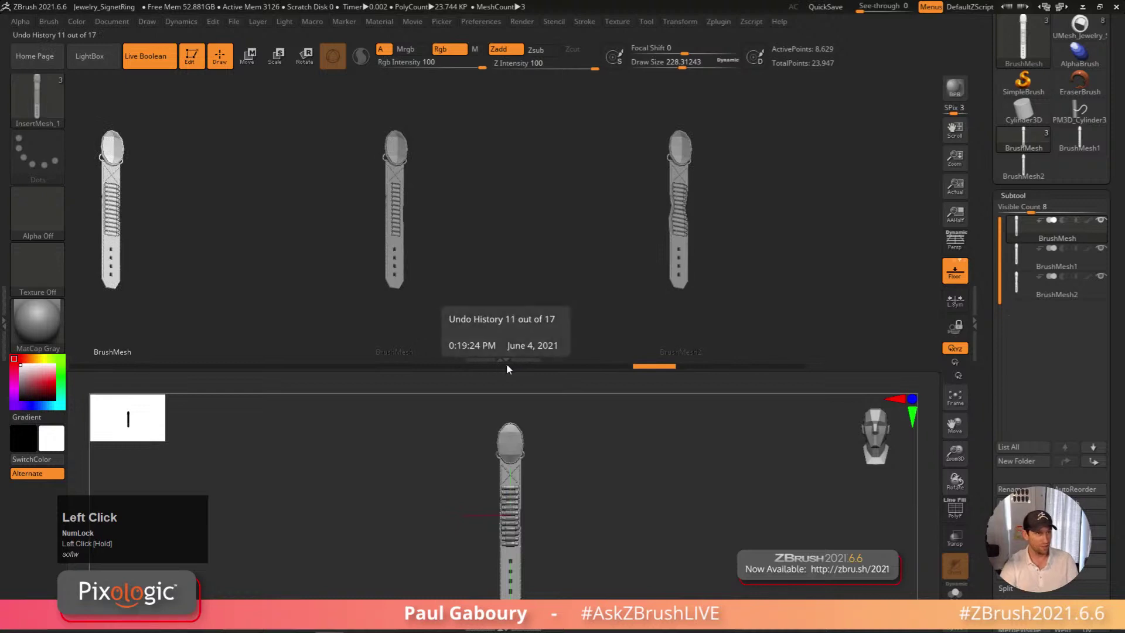
pyautogui.hotkey('shift', 'm')
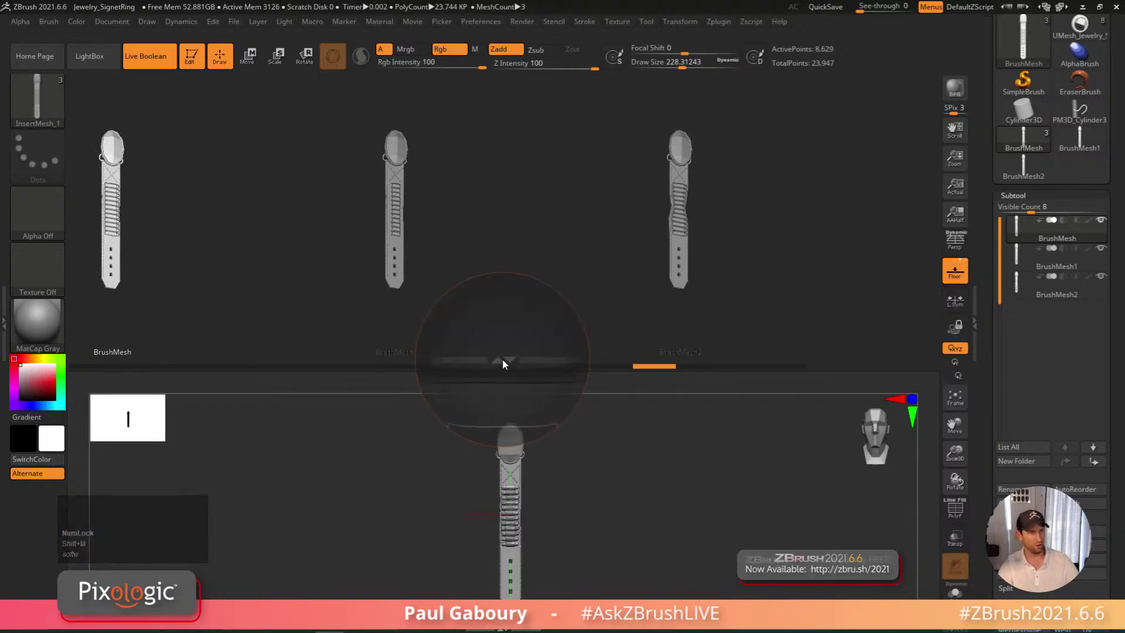
pyautogui.moveTo(501, 358); pyautogui.dragTo(515, 116)
pyautogui.hotkey('shift', 'm')
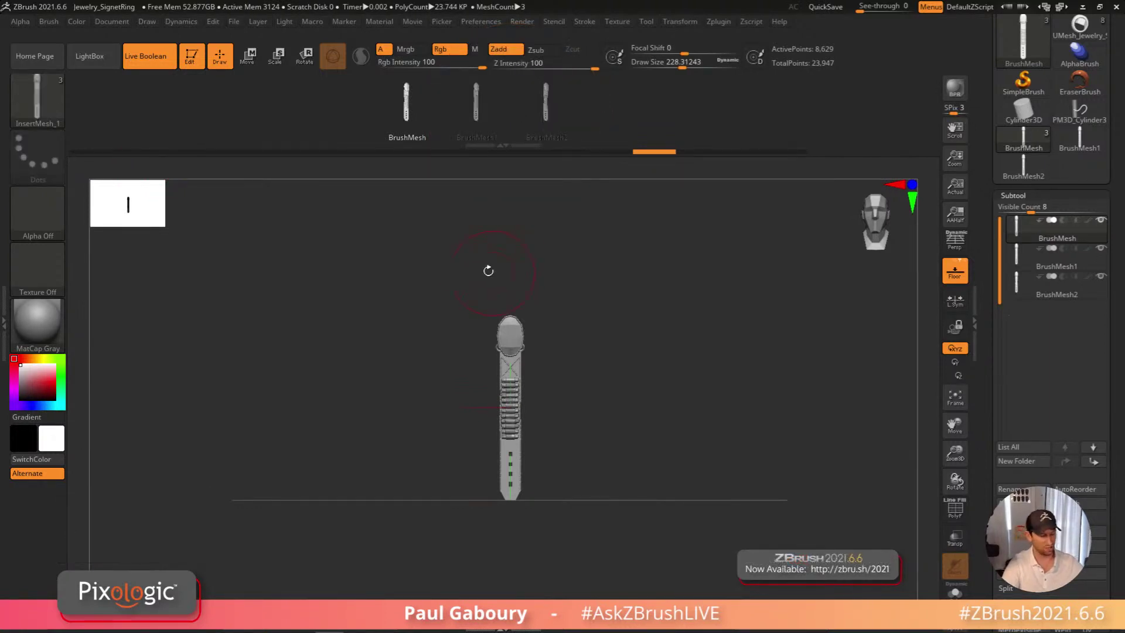
pyautogui.press('m')
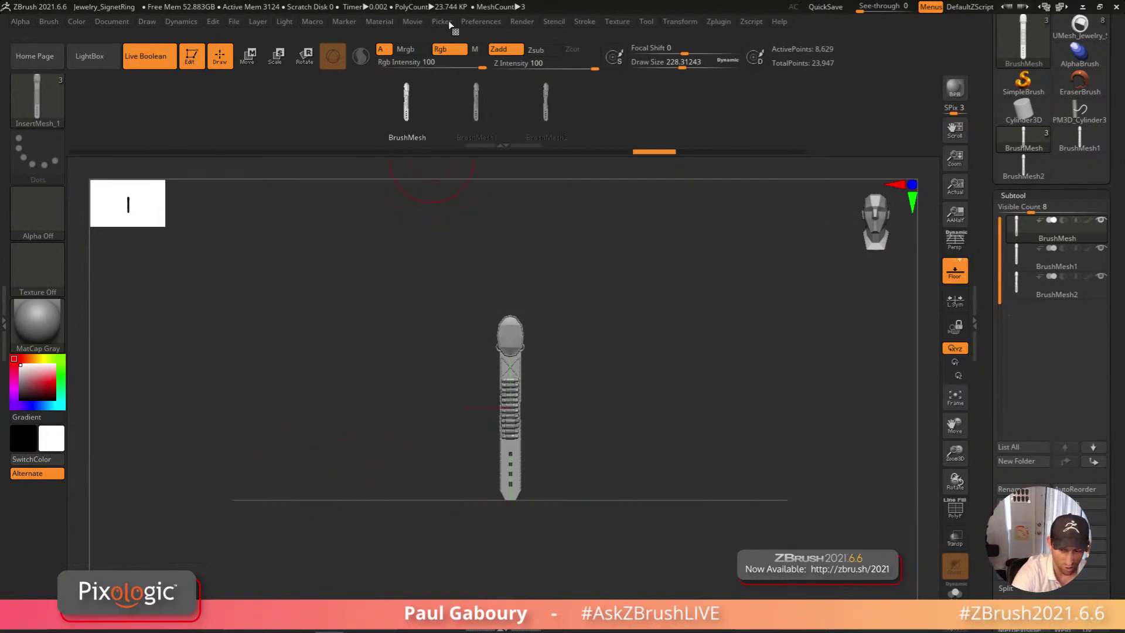
# Try IMM Viewer placements 4 and 3, and restore placement 1
pyautogui.click(477, 21)
pyautogui.click(503, 107)
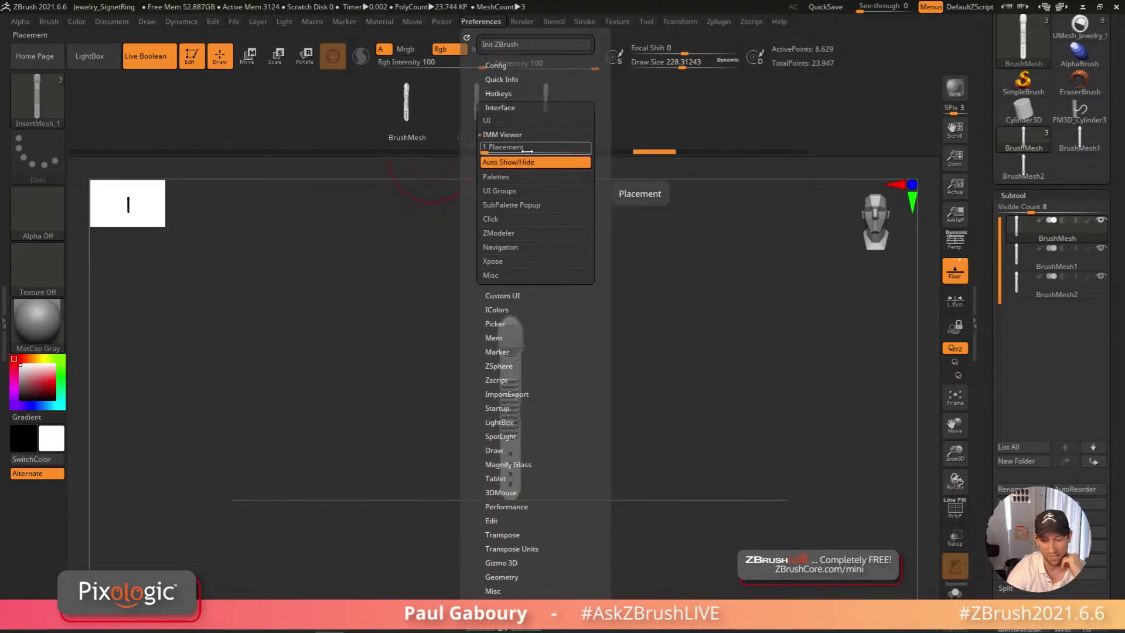
pyautogui.click(533, 152)
pyautogui.moveTo(528, 151); pyautogui.dragTo(581, 152)
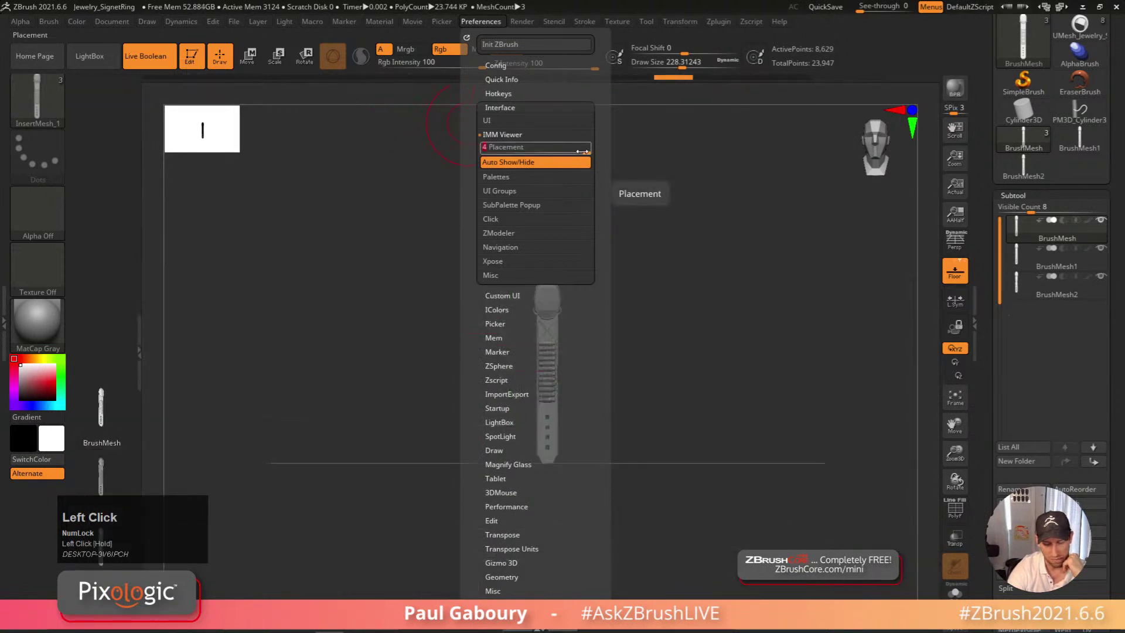
pyautogui.click(520, 151)
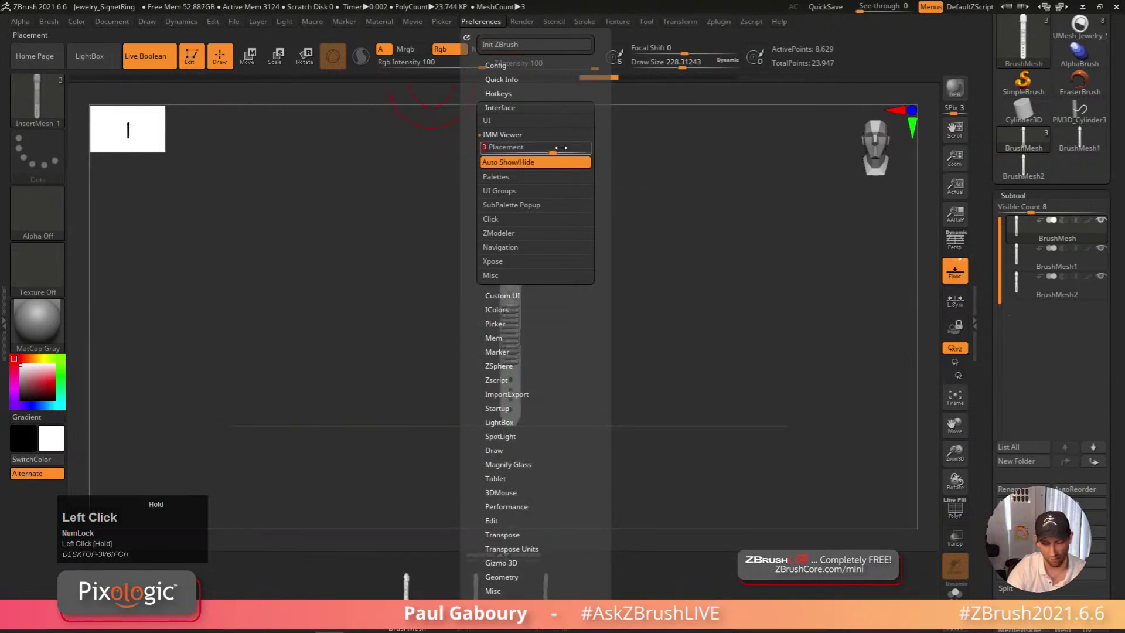
pyautogui.click(503, 151)
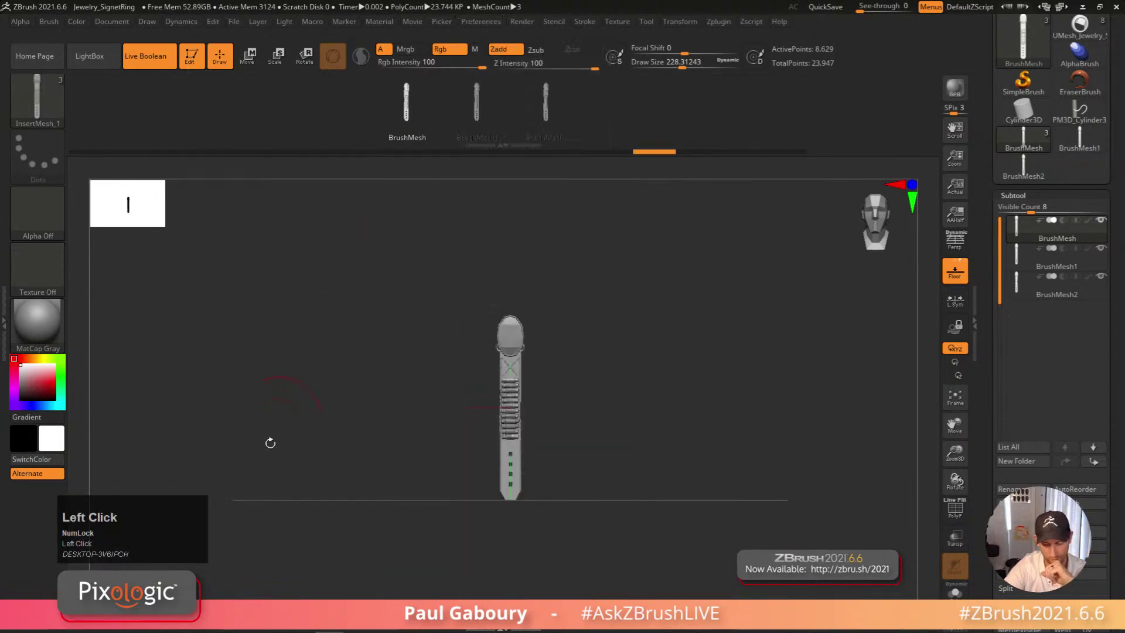
# Set the draw size to 163, and set the brush's Variations to 3 with a changed Variations Selector mode
pyautogui.press('s')
pyautogui.moveTo(600, 387); pyautogui.dragTo(602, 456, button='right')
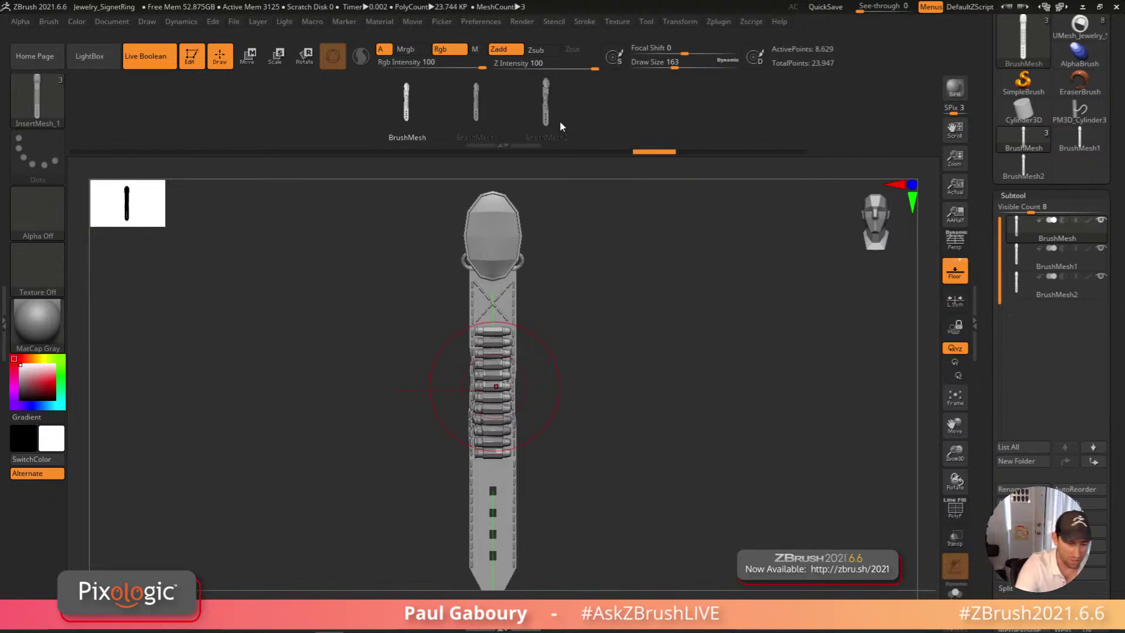
pyautogui.click(47, 21)
pyautogui.moveTo(135, 249); pyautogui.dragTo(135, 99)
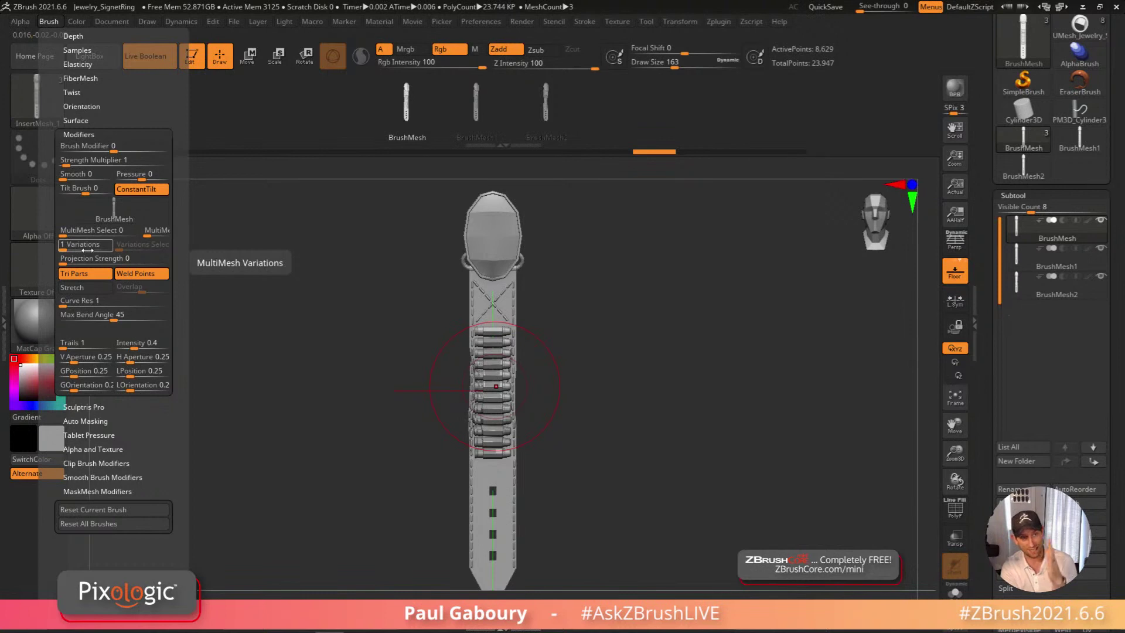
pyautogui.moveTo(66, 245); pyautogui.dragTo(68, 246)
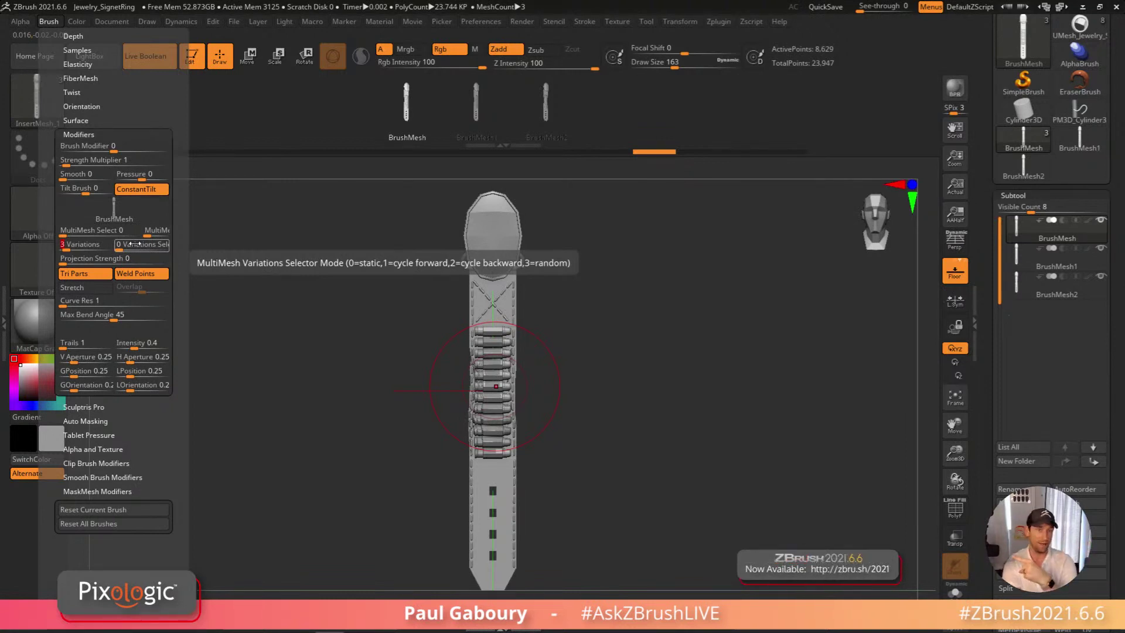
pyautogui.moveTo(133, 244); pyautogui.dragTo(167, 244)
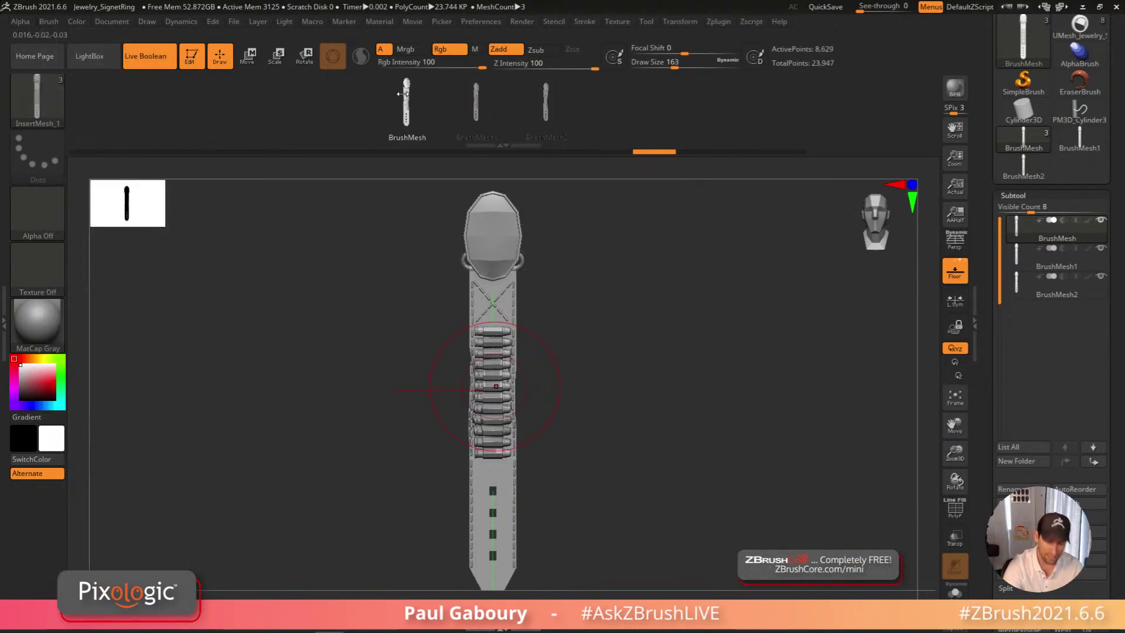
# Draw a BrushMesh strap curve beside the original strap and extend its end into a long S-shape curving downward
pyautogui.moveTo(520, 335)
pyautogui.mouseDown()
pyautogui.moveTo(635, 369)
pyautogui.moveTo(806, 201)
pyautogui.mouseUp()
pyautogui.moveTo(806, 201)
pyautogui.keyDown('alt'); pyautogui.mouseDown(button='right')
pyautogui.moveTo(748, 427)
pyautogui.moveTo(708, 297)
pyautogui.mouseUp(button='right'); pyautogui.keyUp('alt')
pyautogui.moveTo(703, 256); pyautogui.dragTo(756, 211)
pyautogui.moveTo(756, 345)
pyautogui.keyDown('alt'); pyautogui.mouseDown(button='right')
pyautogui.moveTo(628, 409)
pyautogui.moveTo(572, 301)
pyautogui.mouseUp(button='right'); pyautogui.keyUp('alt')
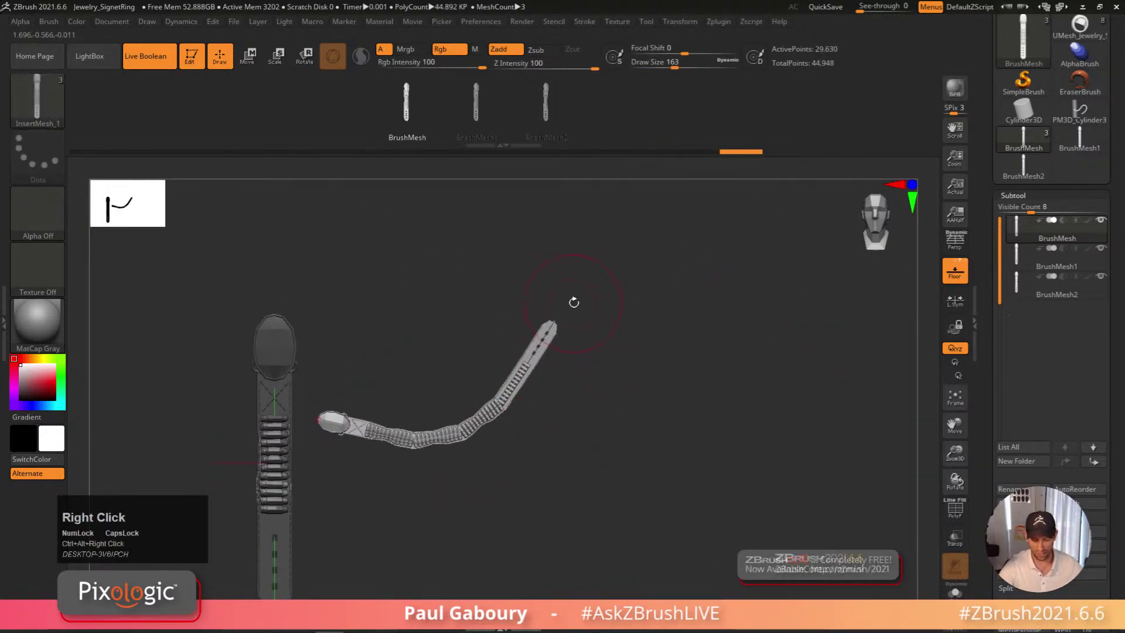
pyautogui.moveTo(559, 310); pyautogui.dragTo(811, 480)
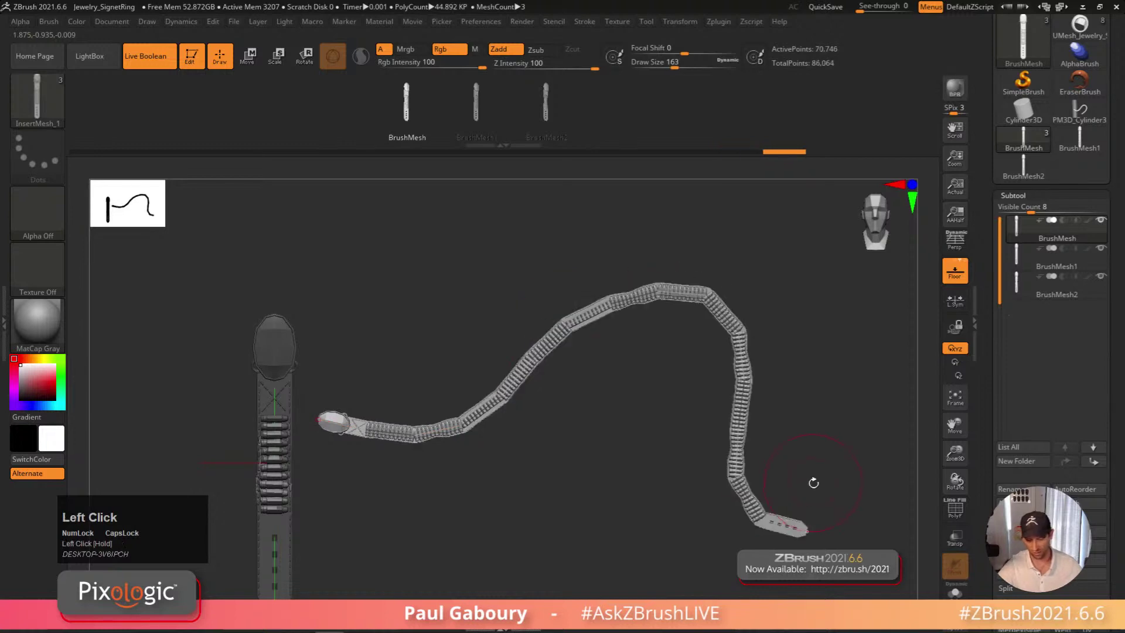
pyautogui.click(427, 494)
pyautogui.keyDown('alt'); pyautogui.moveTo(478, 532); pyautogui.dragTo(476, 492, button='right'); pyautogui.keyUp('alt')
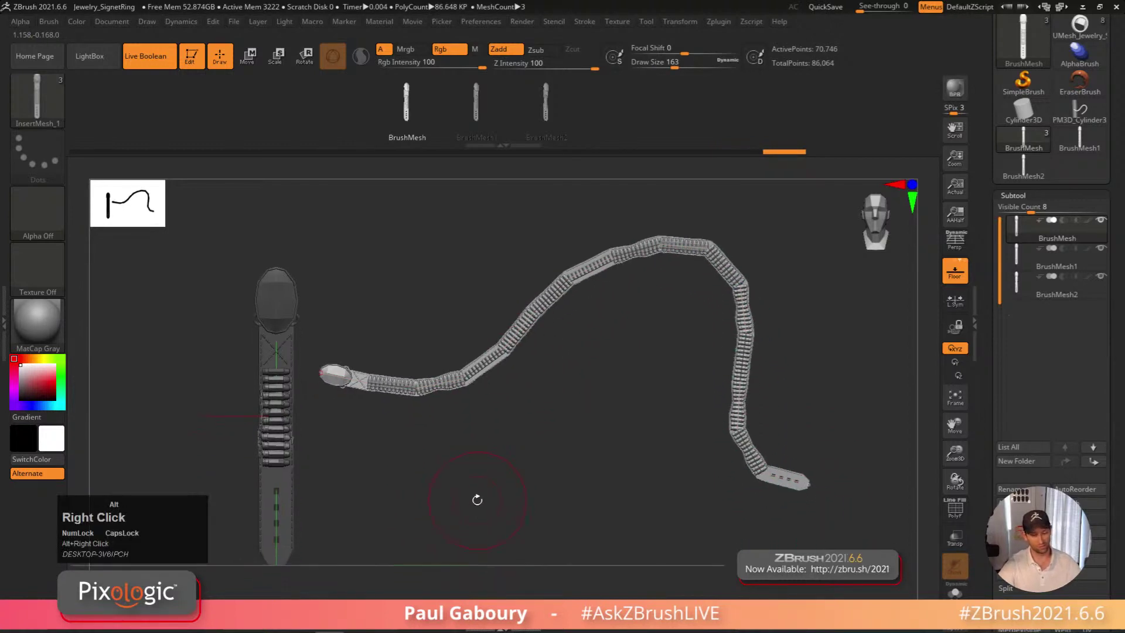
pyautogui.hotkey('shift', 'd')
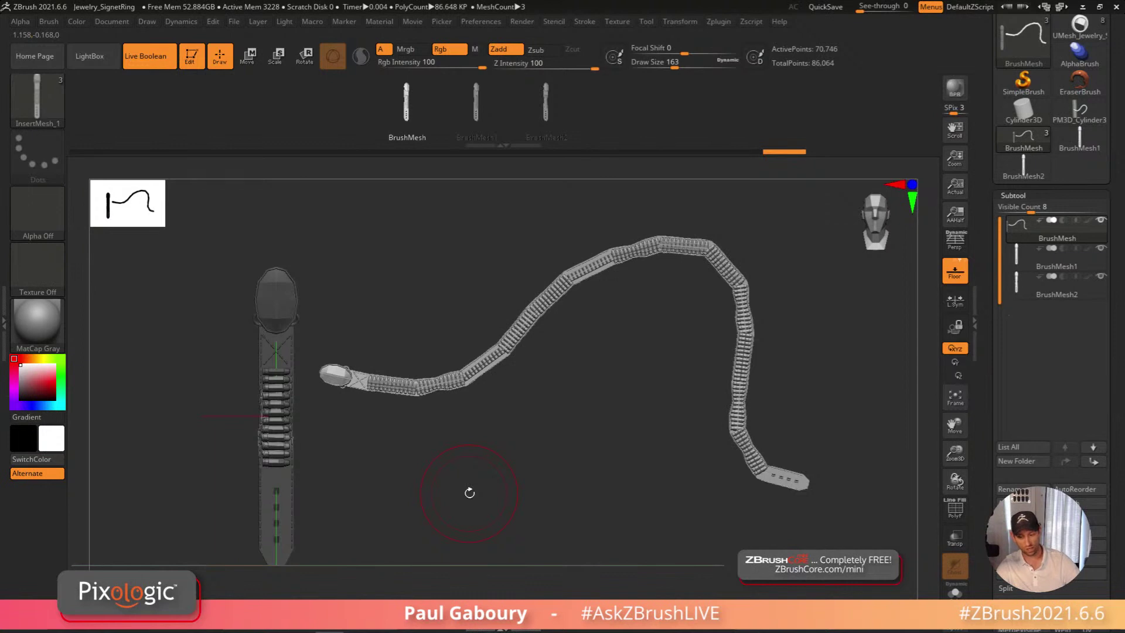
# Replace the mesh on the drawn strap curve with BrushMesh1 and enable Weld Points for that mesh
pyautogui.click(476, 114)
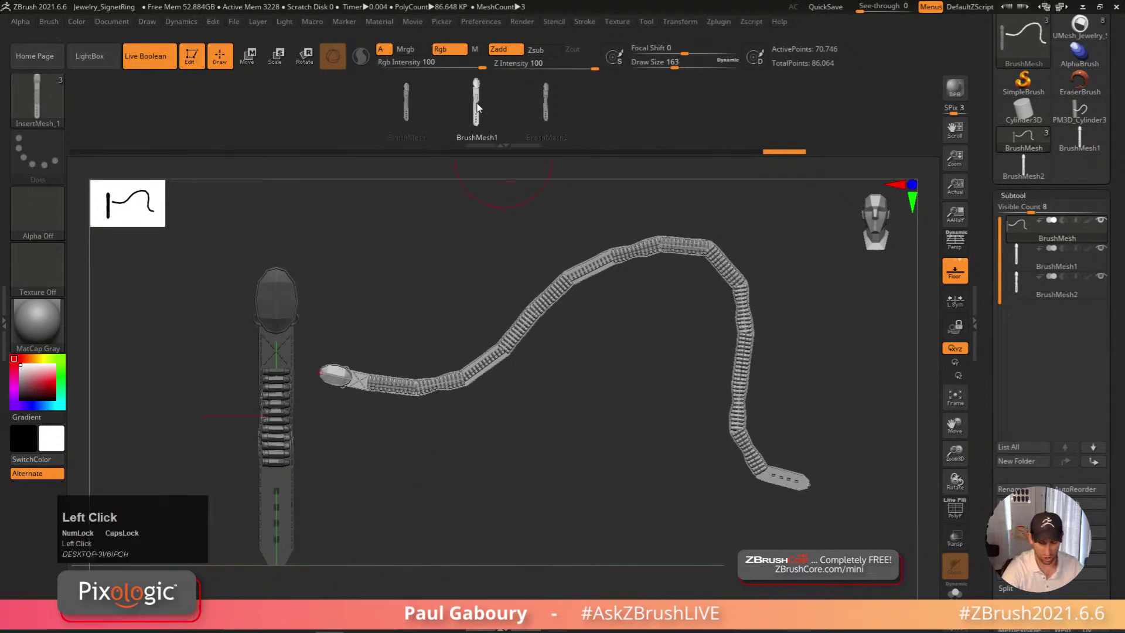
pyautogui.click(743, 364)
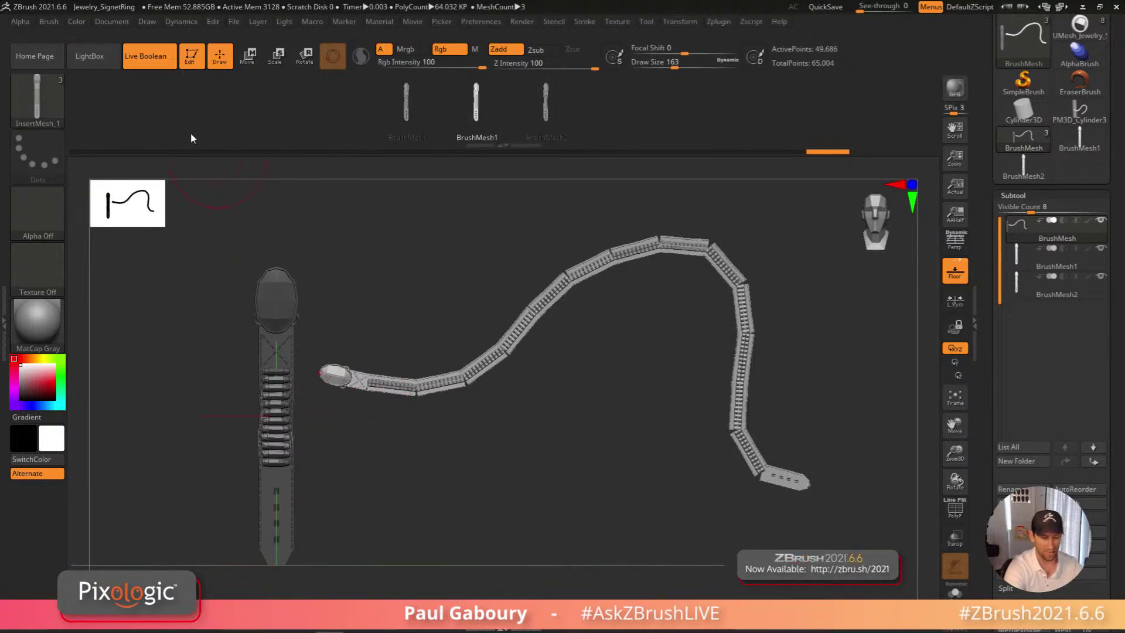
pyautogui.click(49, 21)
pyautogui.moveTo(91, 262); pyautogui.dragTo(91, 19)
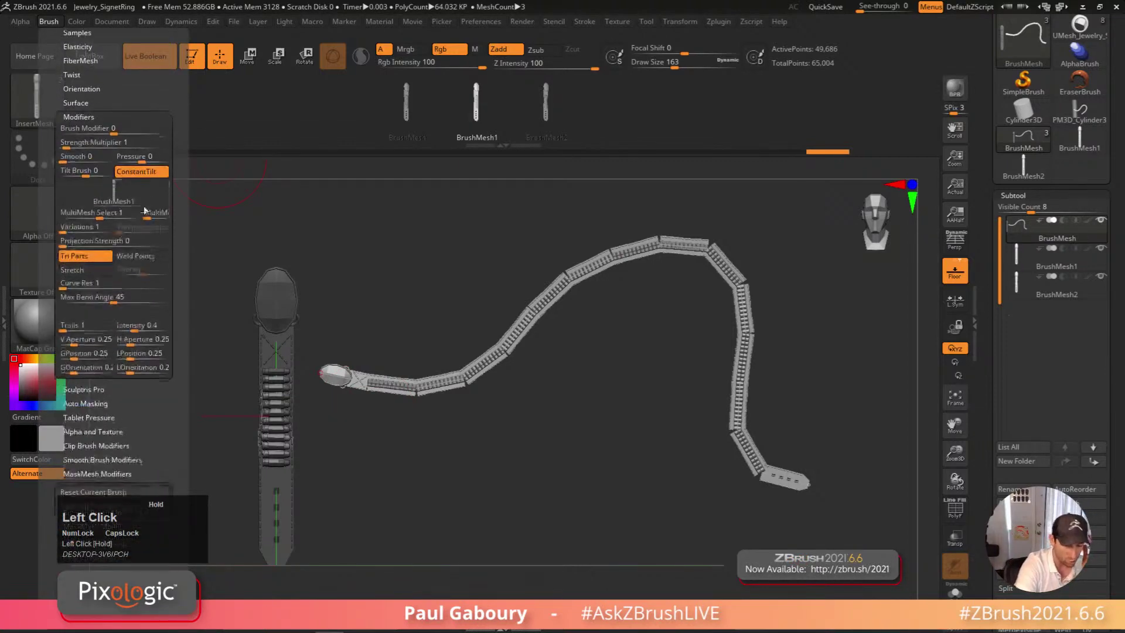
pyautogui.click(146, 256)
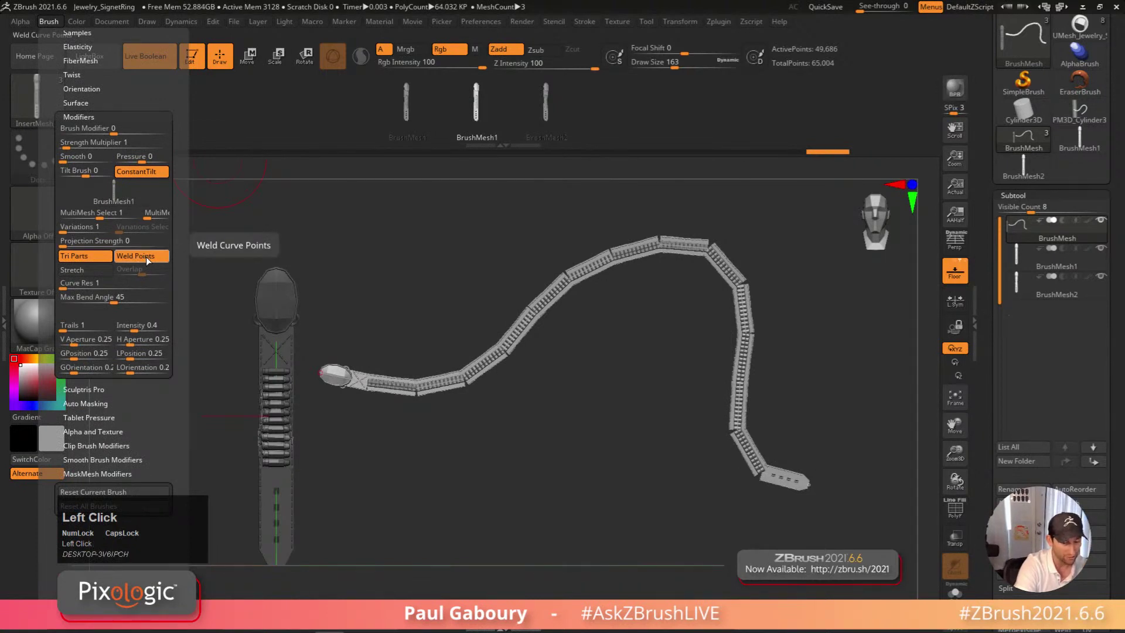
# Update the drawn strap curve with the welded points setting and reduce the draw size to about 54
pyautogui.moveTo(500, 367); pyautogui.dragTo(501, 369)
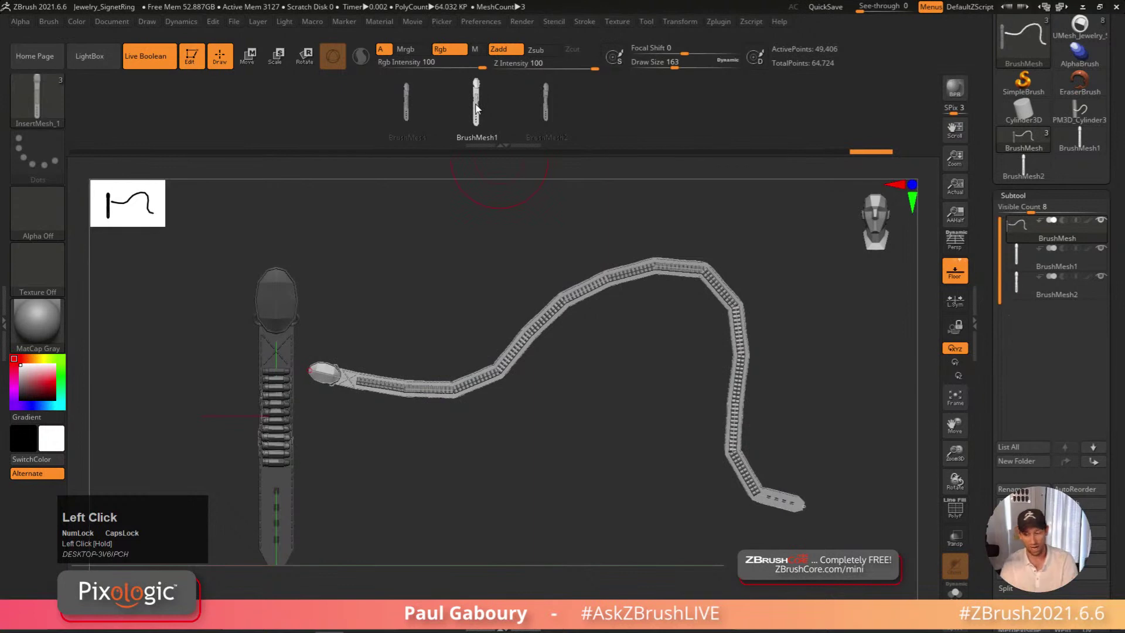
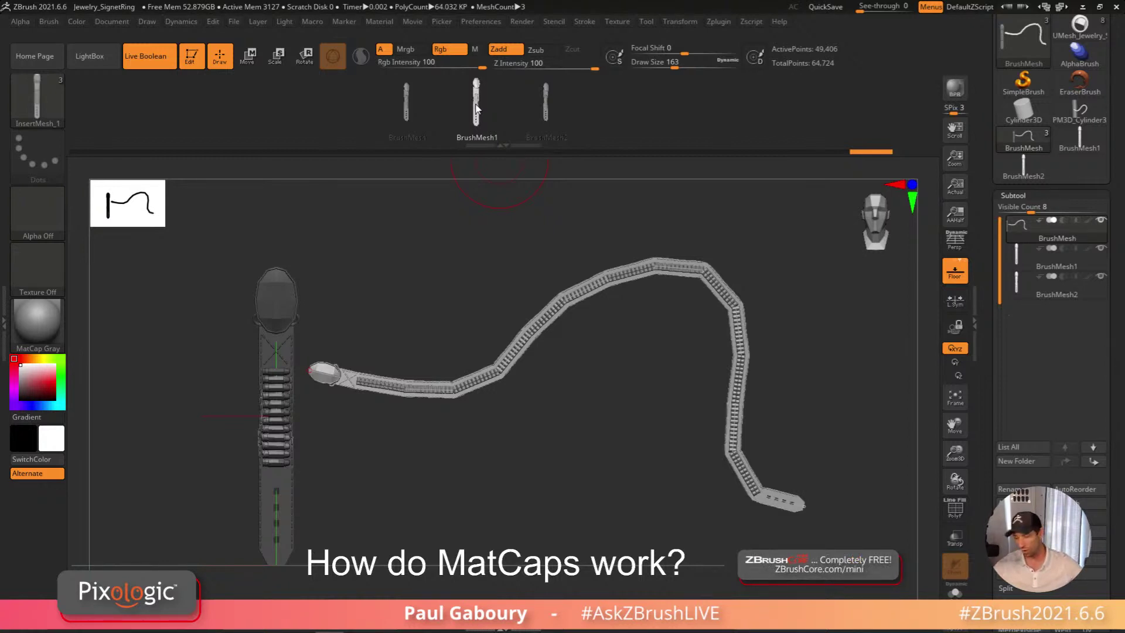
pyautogui.keyDown('alt'); pyautogui.moveTo(521, 460); pyautogui.dragTo(532, 464, button='right'); pyautogui.keyUp('alt')
pyautogui.press('s')
pyautogui.moveTo(547, 465); pyautogui.dragTo(530, 470)
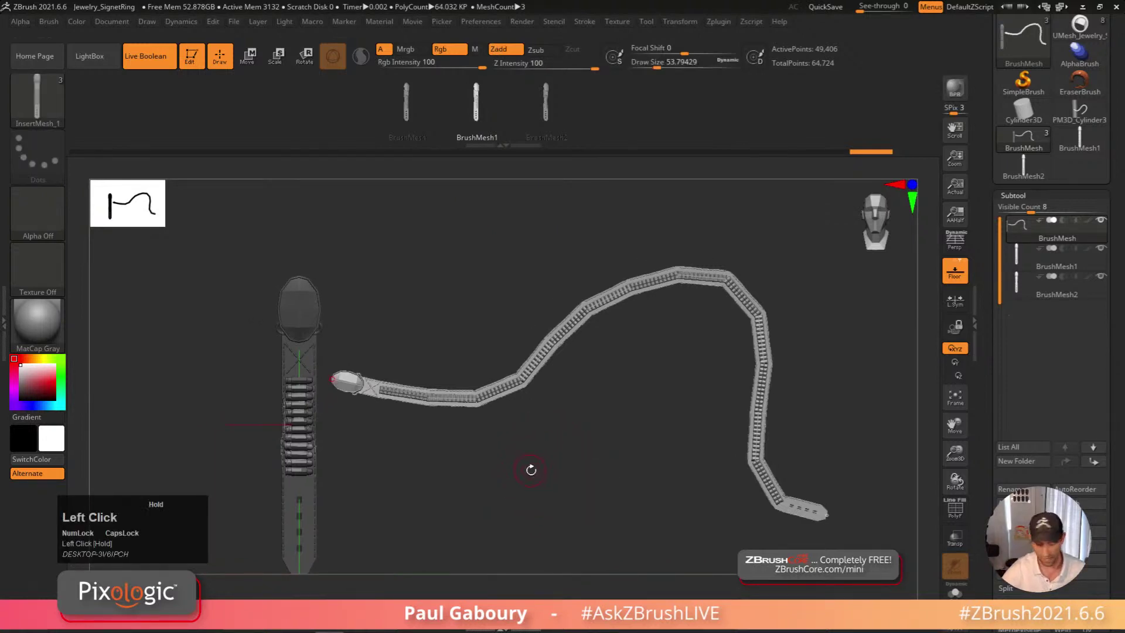
# Open the DemoGreyHound project from LightBox's demo projects folder and dismiss its introductory note
pyautogui.press(',')
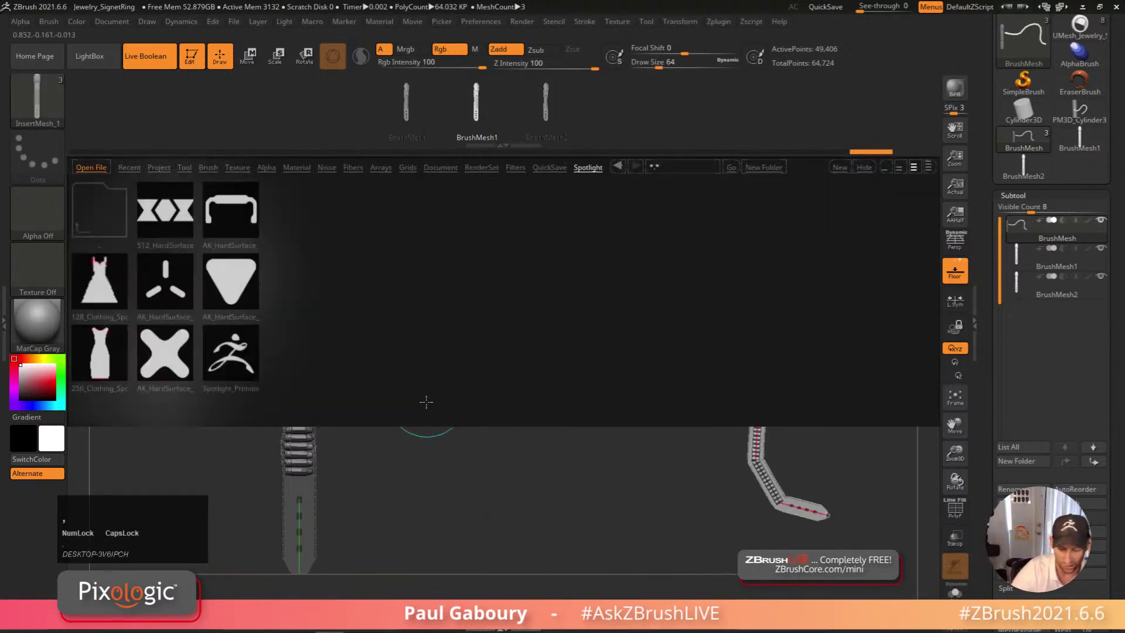
pyautogui.click(158, 168)
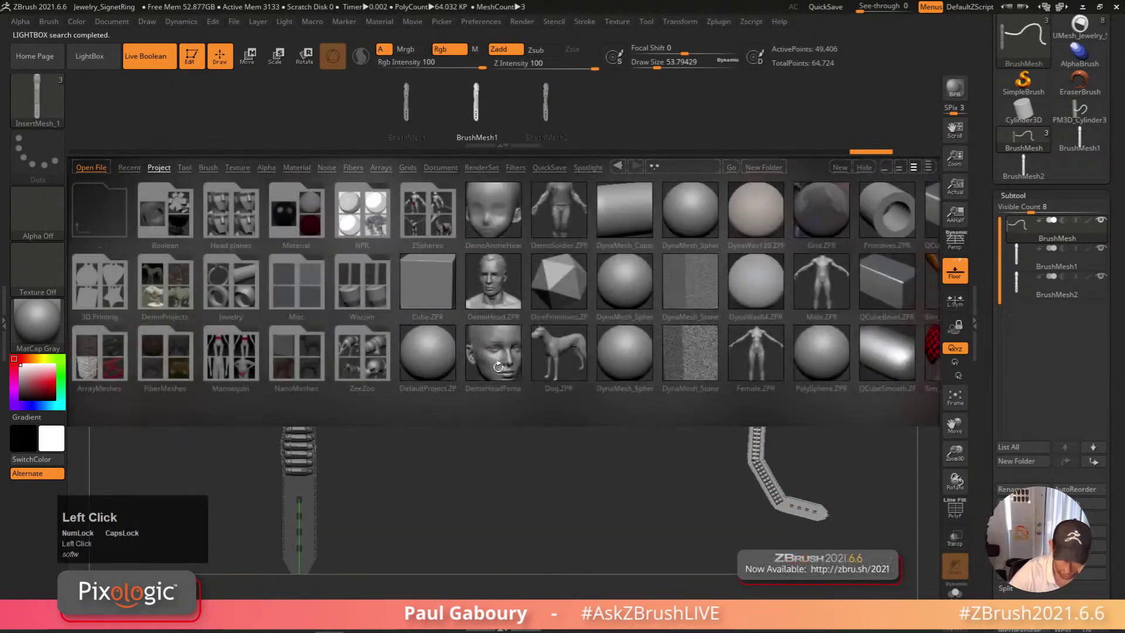
pyautogui.click(183, 296)
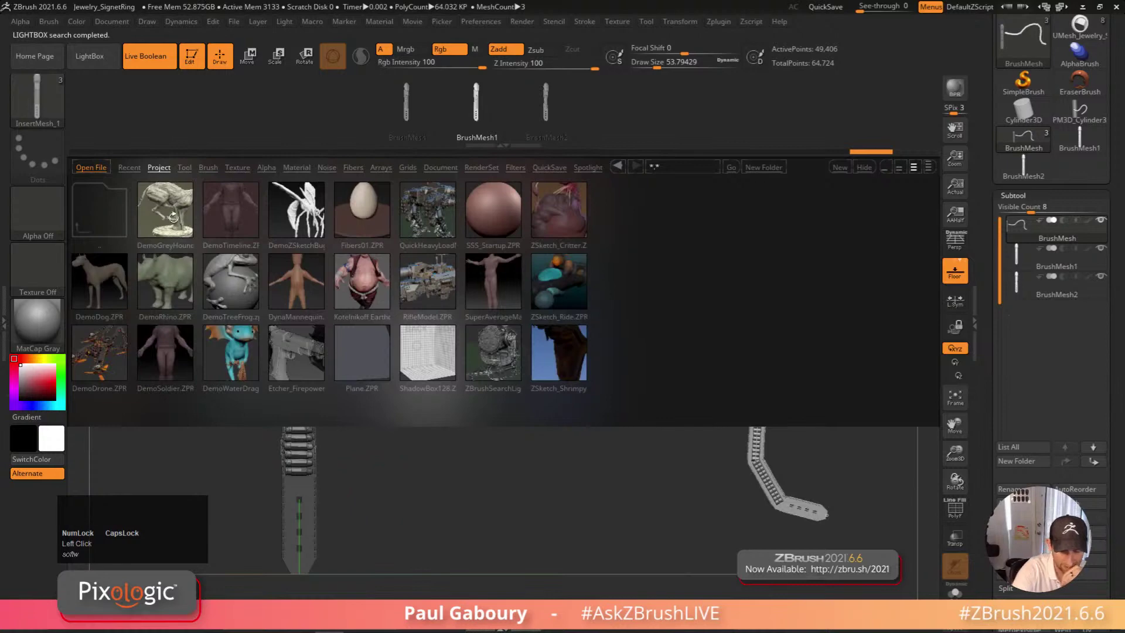
pyautogui.doubleClick(176, 212)
pyautogui.click(610, 366)
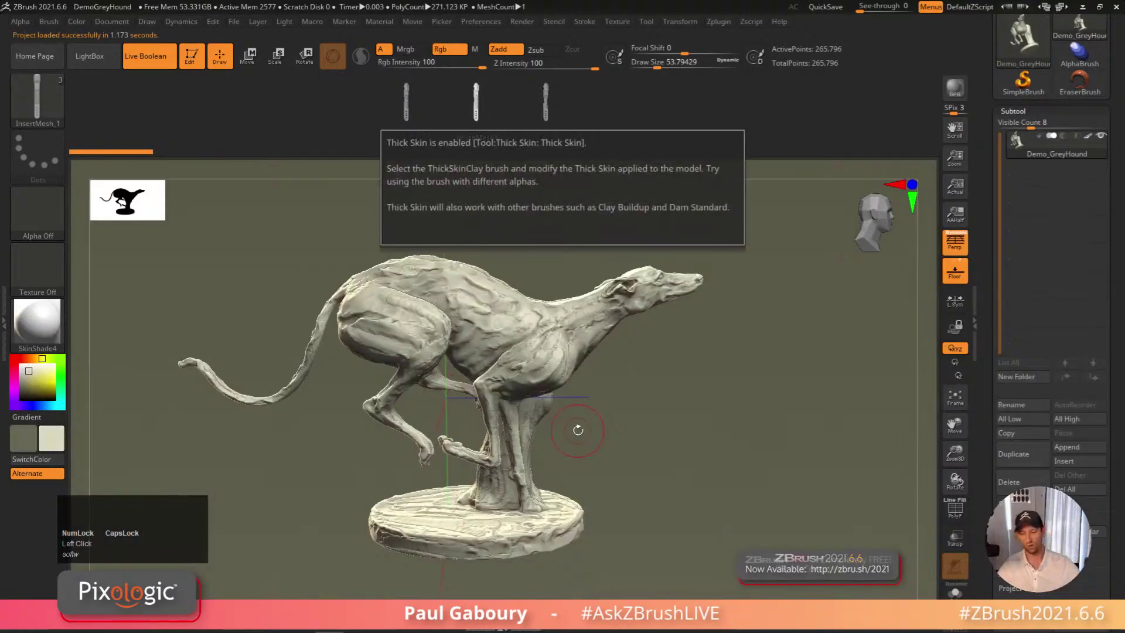
pyautogui.click(672, 422)
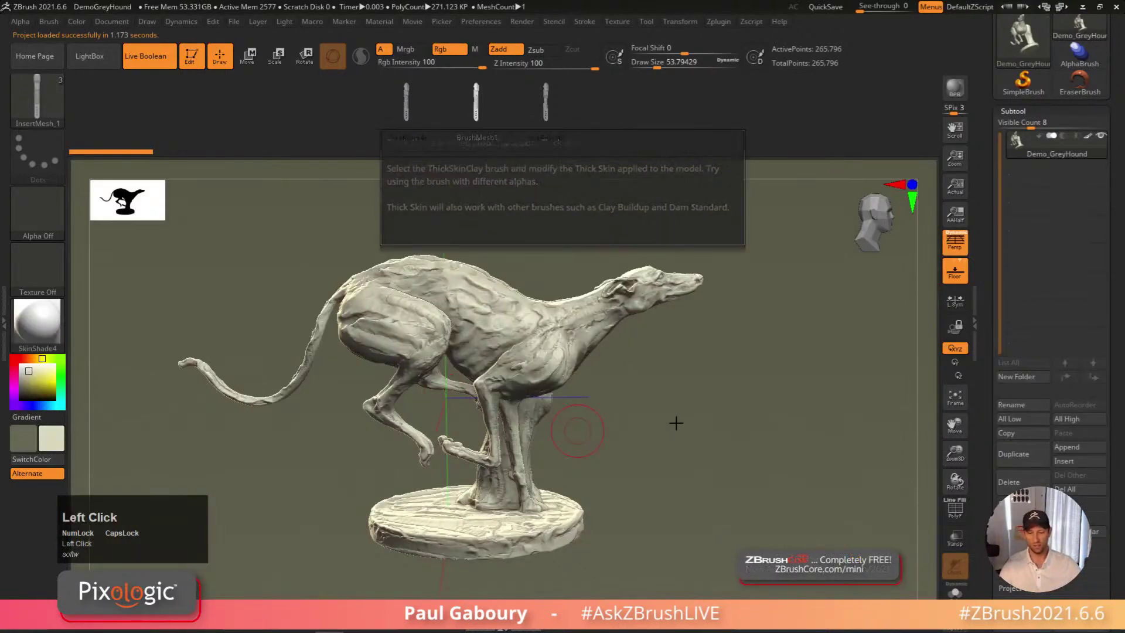
pyautogui.moveTo(683, 418); pyautogui.dragTo(671, 409, button='right')
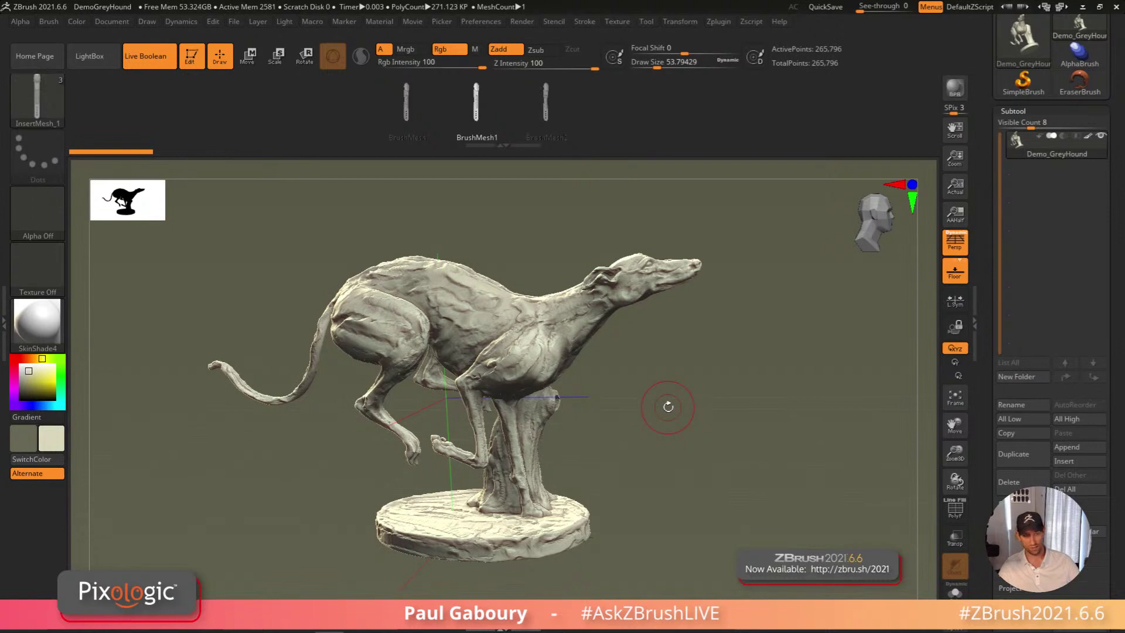
# Look over the MatCap and standard materials available for the greyhound, keeping SkinShade4
pyautogui.click(49, 317)
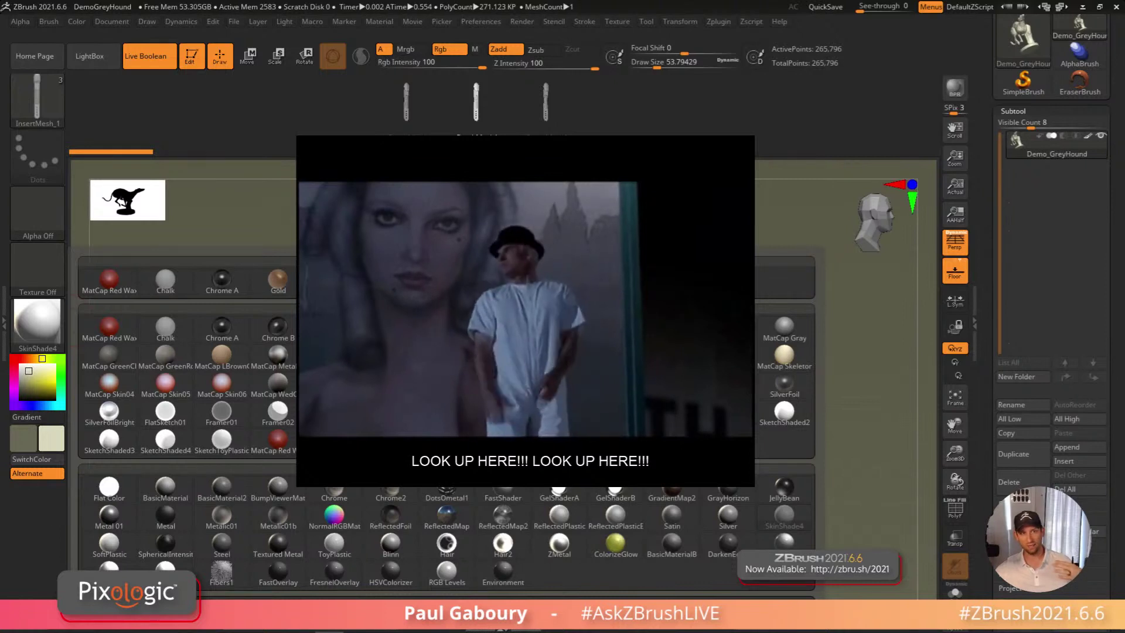
pyautogui.hotkey('ctrl', 'shift')
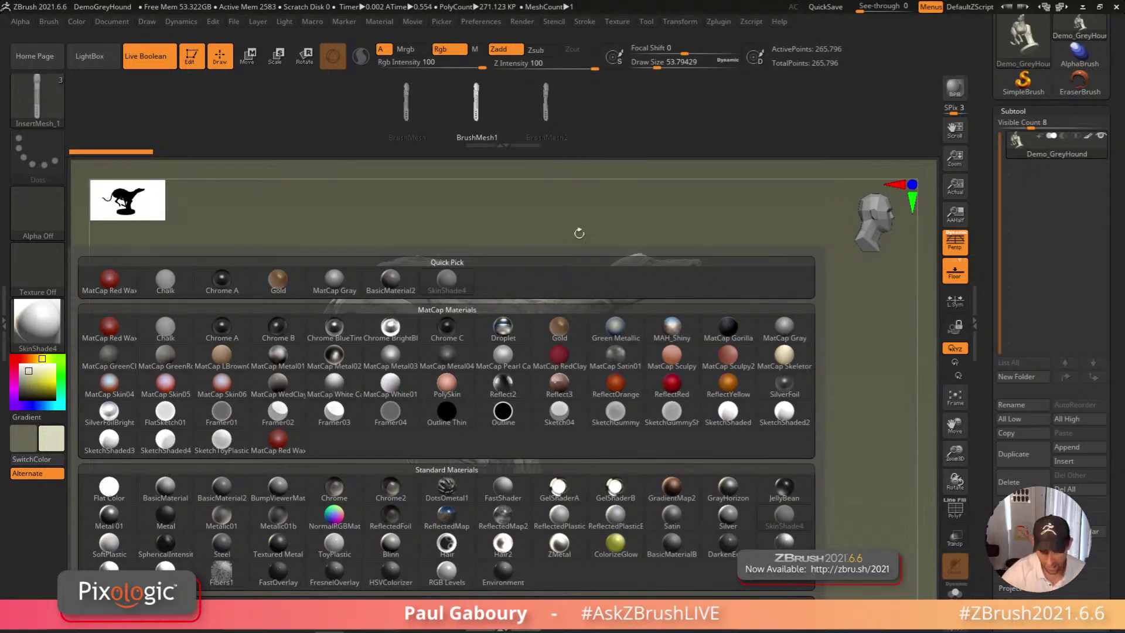
pyautogui.click(573, 275)
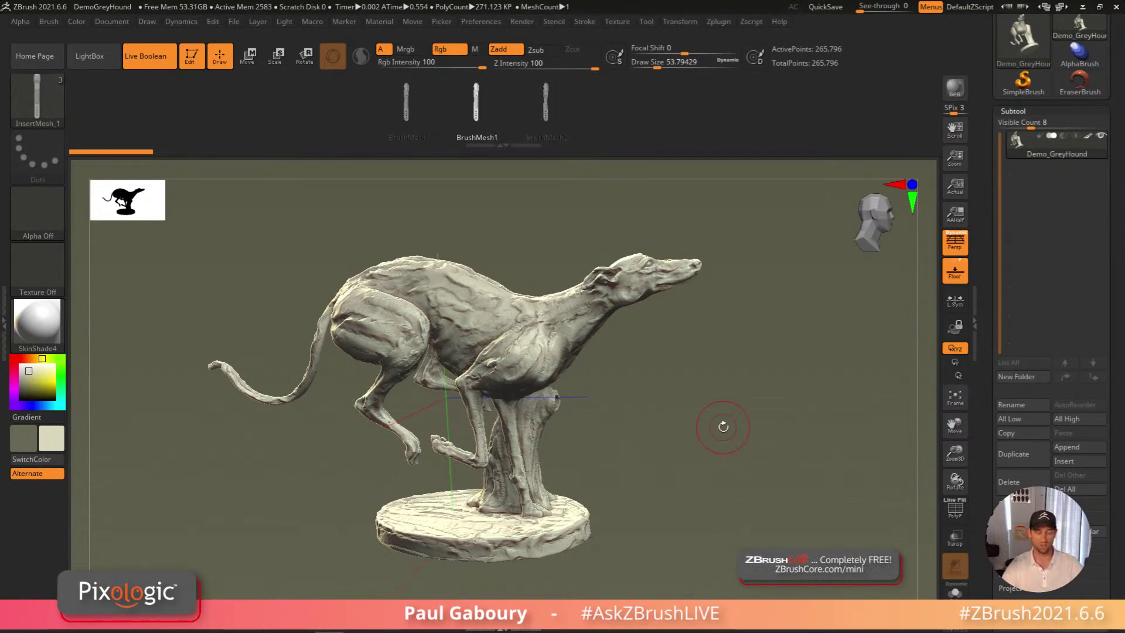
pyautogui.moveTo(683, 438)
pyautogui.mouseDown(button='right')
pyautogui.moveTo(695, 426)
pyautogui.moveTo(684, 426)
pyautogui.mouseUp(button='right')
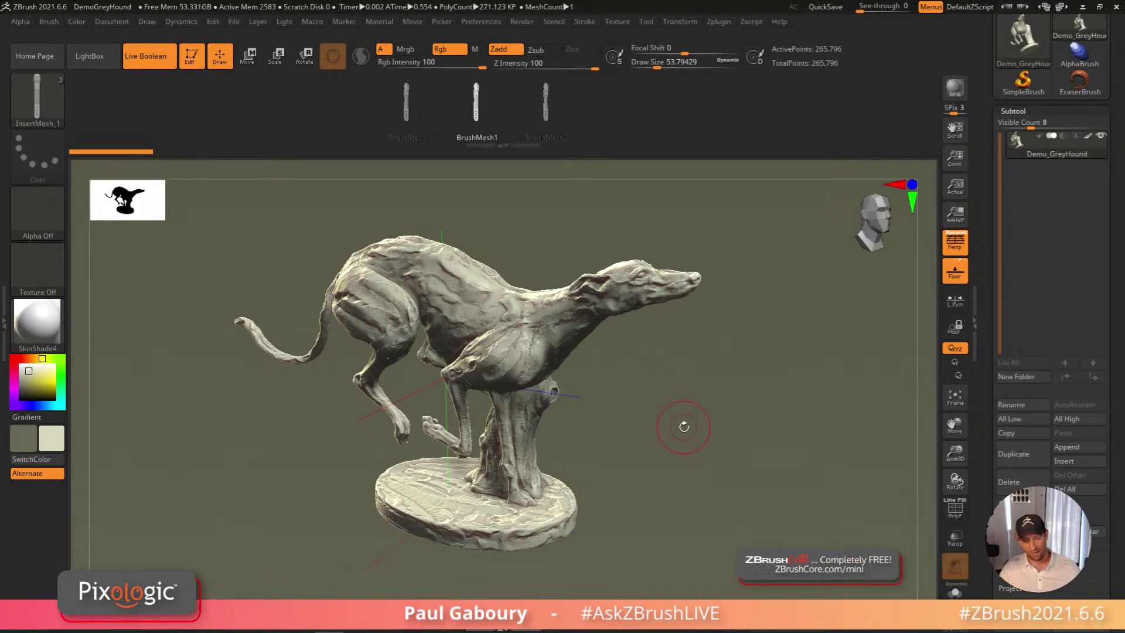
# Reposition the light on the light placement sphere to test how it shades the greyhound in SkinShade4
pyautogui.click(284, 21)
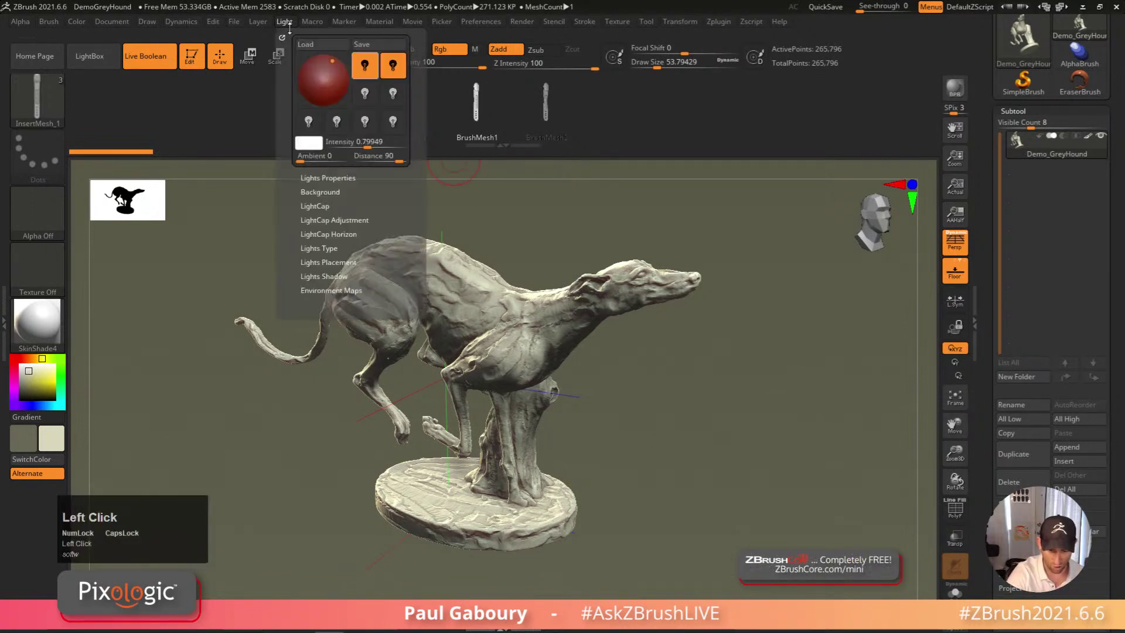
pyautogui.click(336, 69)
pyautogui.click(337, 69)
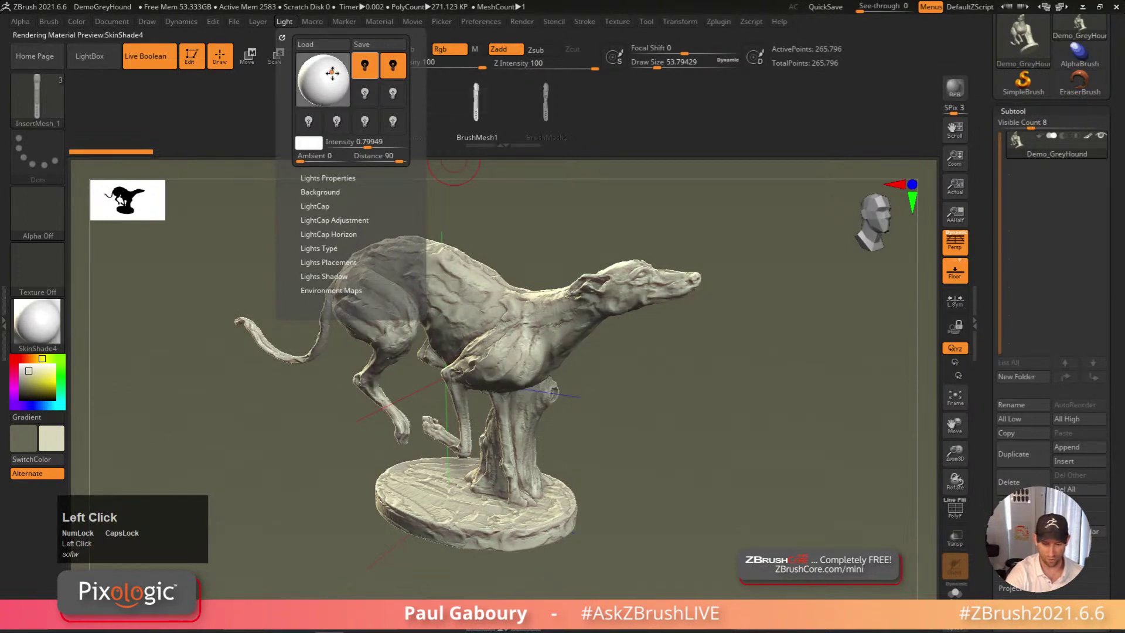
pyautogui.click(335, 65)
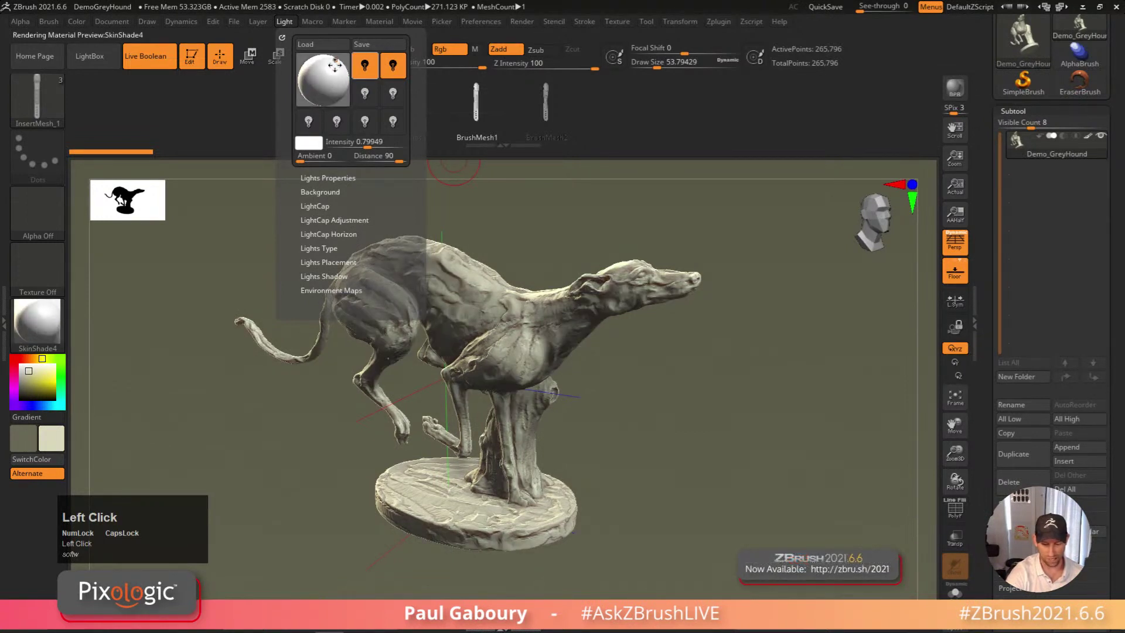
pyautogui.click(335, 65)
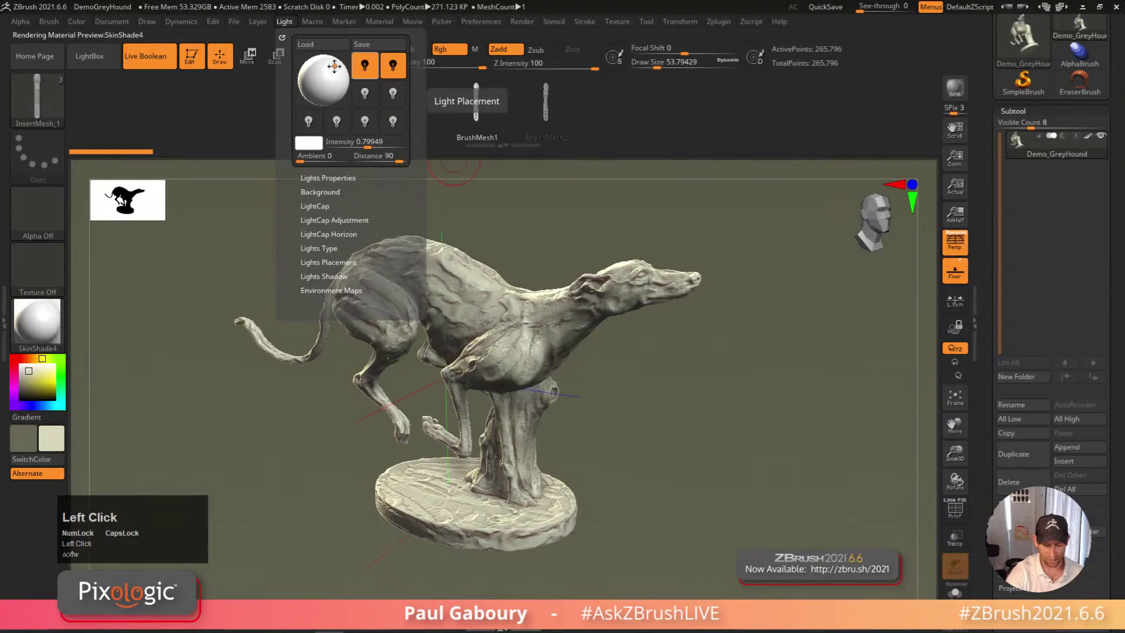
pyautogui.click(336, 64)
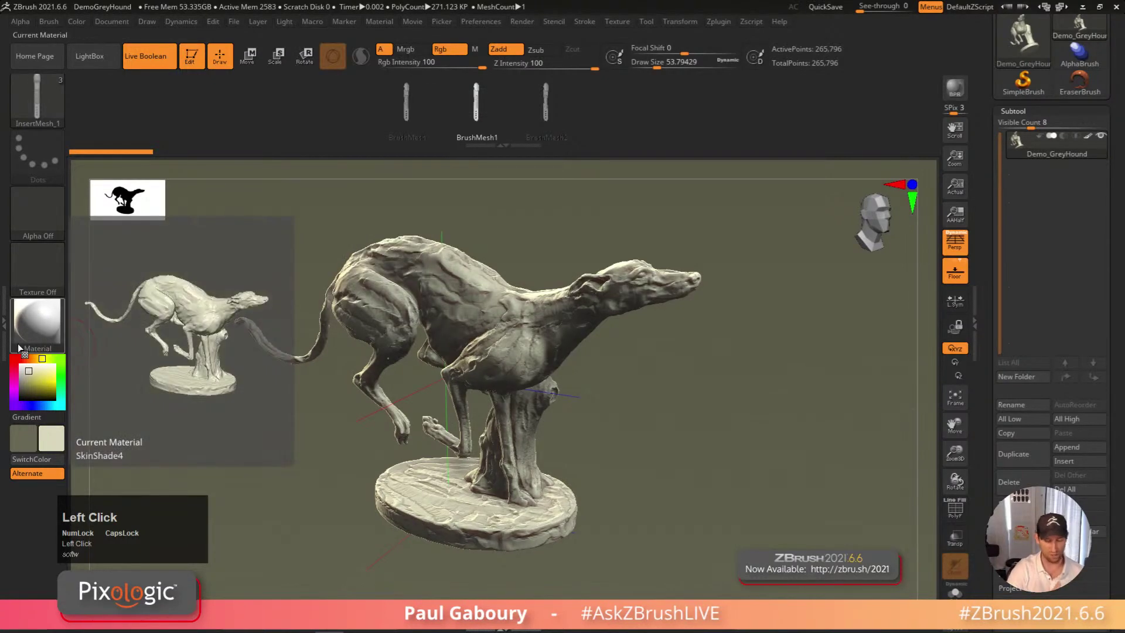
# Apply the MAH_Shiny MatCap material to the greyhound and view it from another angle
pyautogui.click(58, 322)
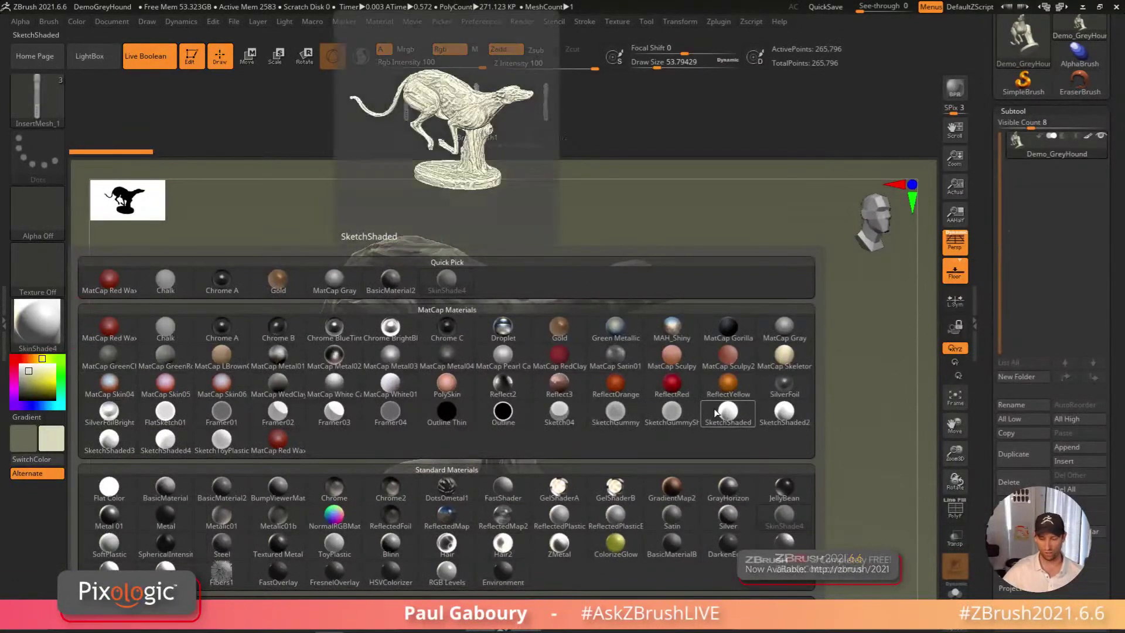
pyautogui.click(672, 326)
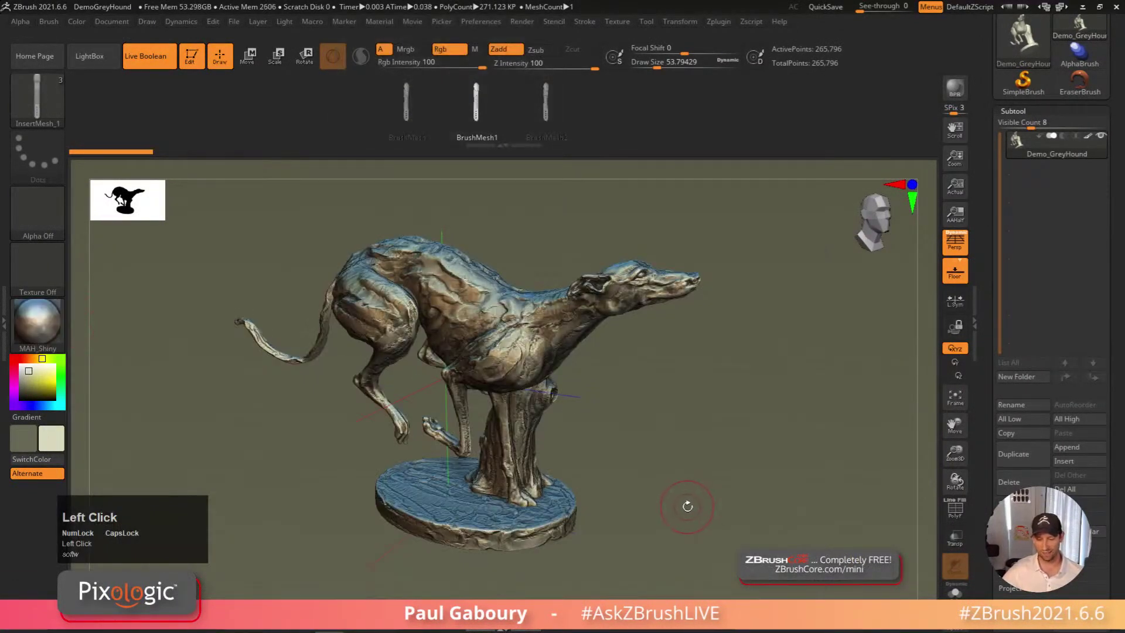
pyautogui.moveTo(686, 505); pyautogui.dragTo(505, 231, button='right')
# Shift the light placement to test its effect on the greyhound's MAH_Shiny MatCap shading
pyautogui.click(285, 21)
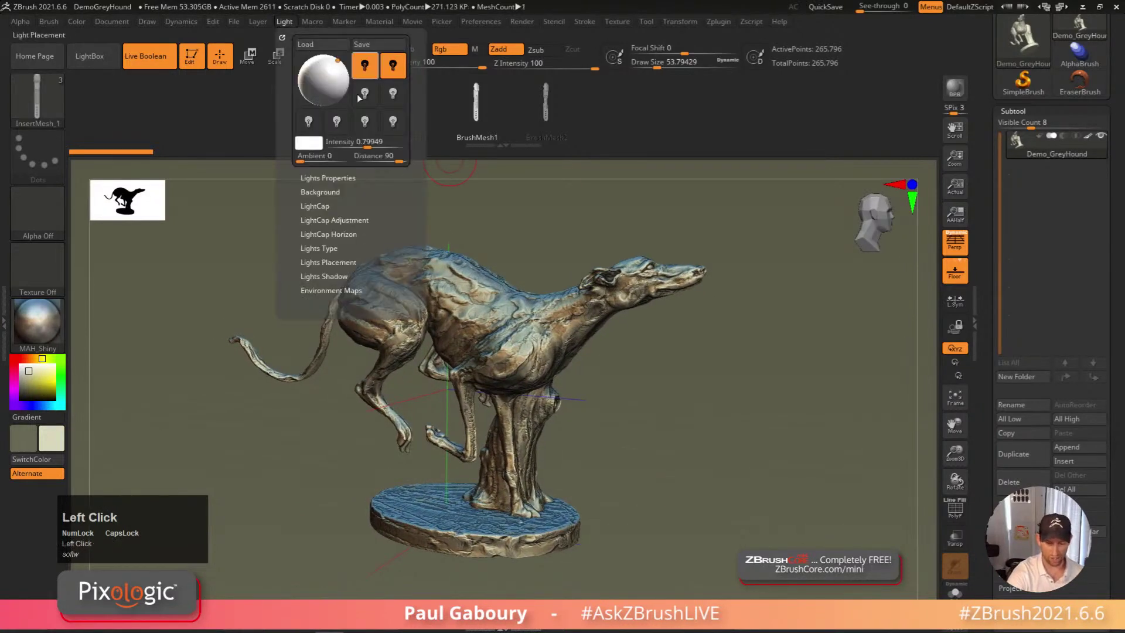
pyautogui.click(337, 69)
pyautogui.moveTo(337, 69); pyautogui.dragTo(335, 68)
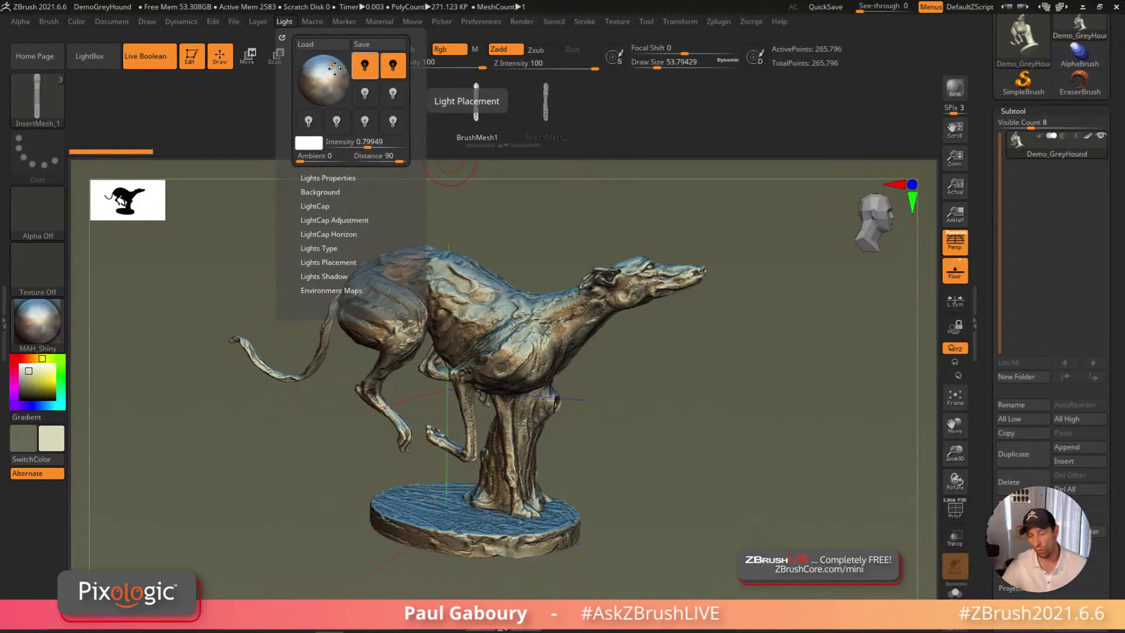
# Import the Jade_Image picture into the texture library
pyautogui.click(646, 21)
pyautogui.click(1020, 176)
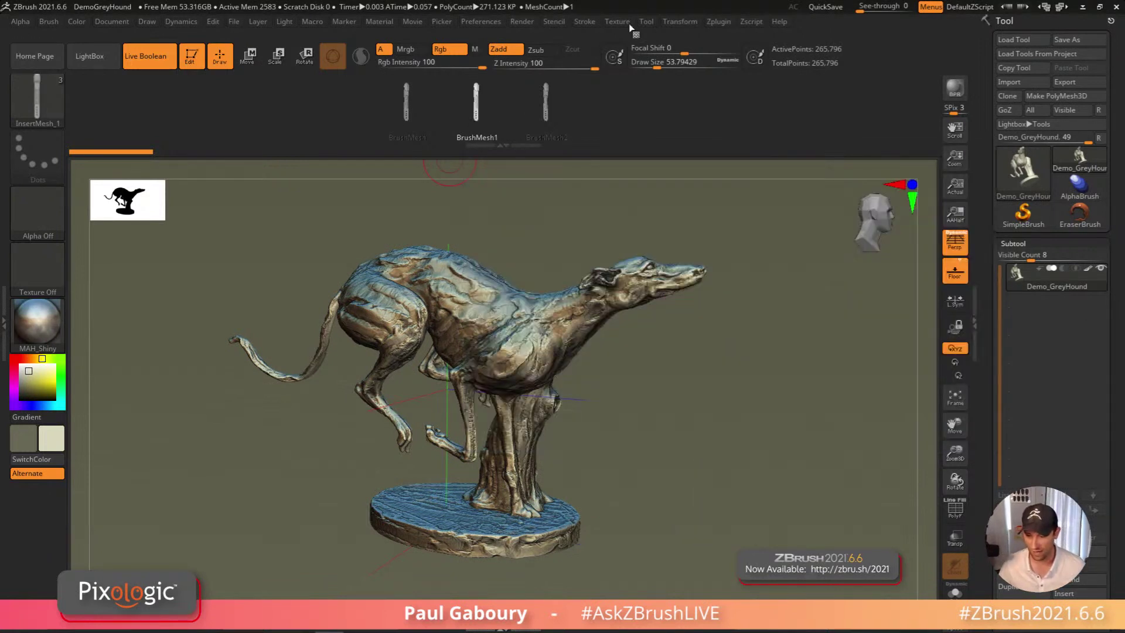
pyautogui.click(617, 22)
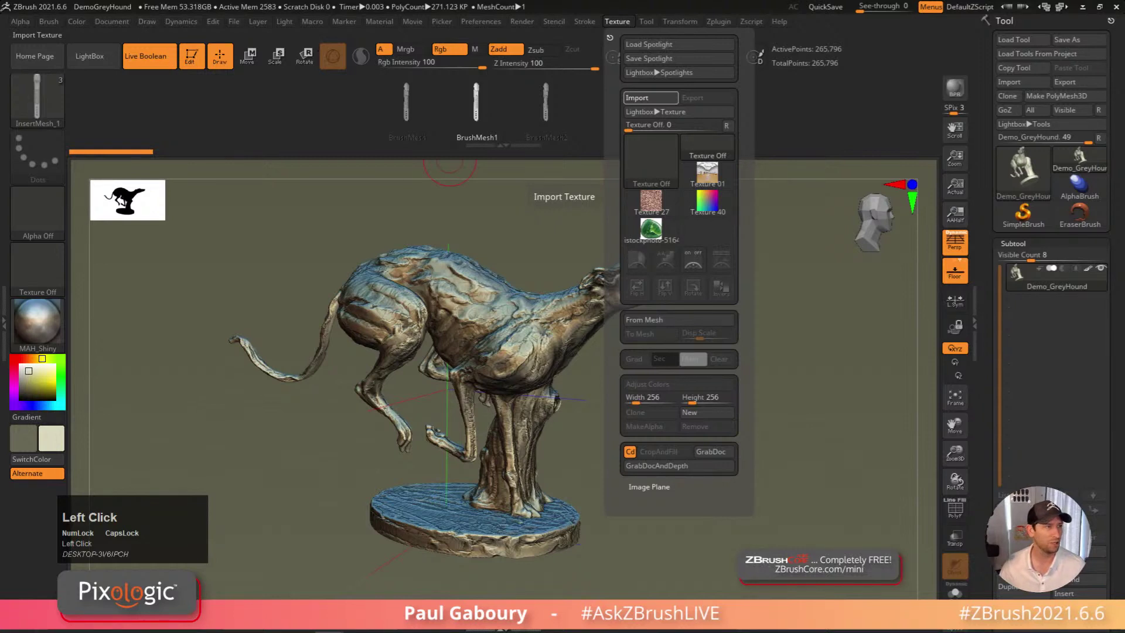
pyautogui.click(651, 98)
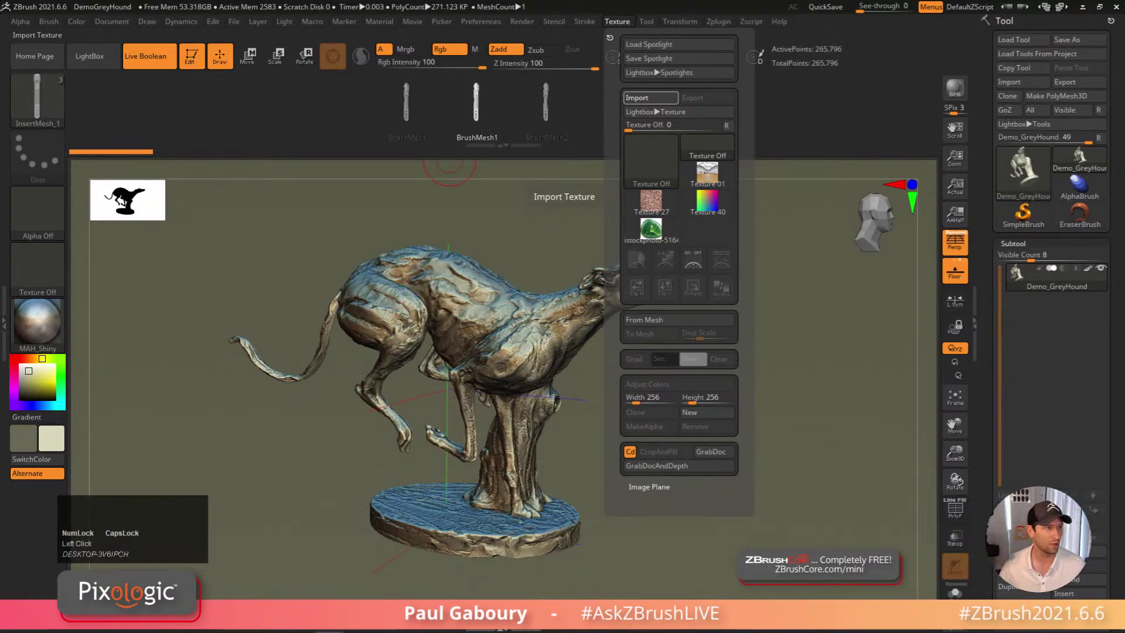
pyautogui.click(650, 97)
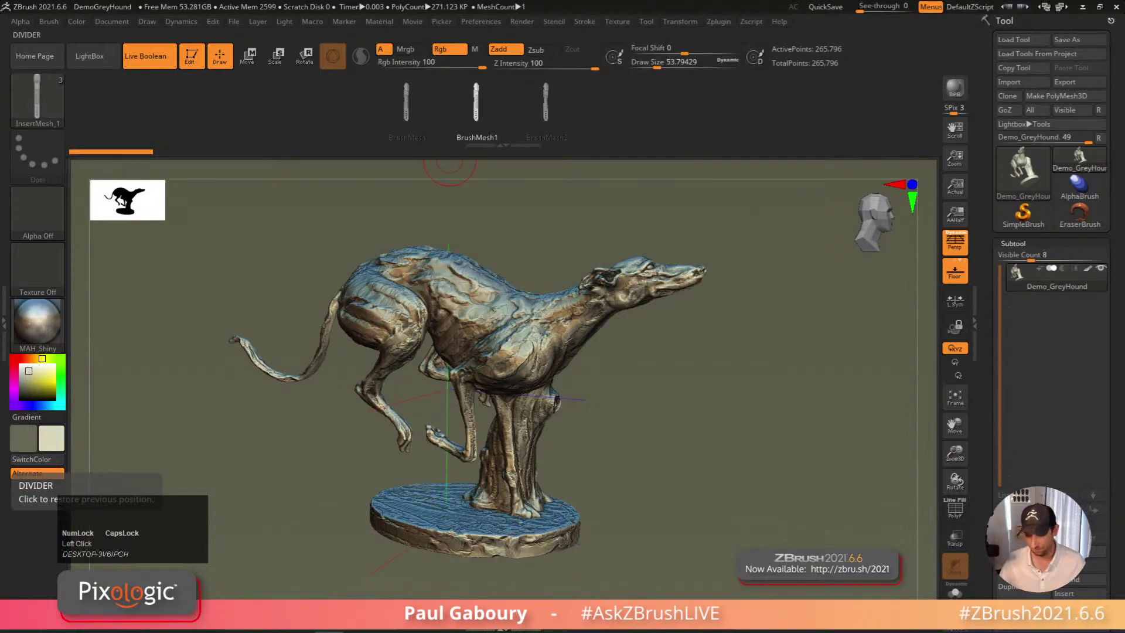
# Switch the active tool to Plane3D, convert it to a PolyMesh3D and check its wireframe facing front
pyautogui.moveTo(728, 459)
pyautogui.keyDown('ctrl'); pyautogui.mouseDown(button='right')
pyautogui.moveTo(678, 452)
pyautogui.moveTo(722, 458)
pyautogui.moveTo(703, 434)
pyautogui.mouseUp(button='right'); pyautogui.keyUp('ctrl')
pyautogui.click(1023, 170)
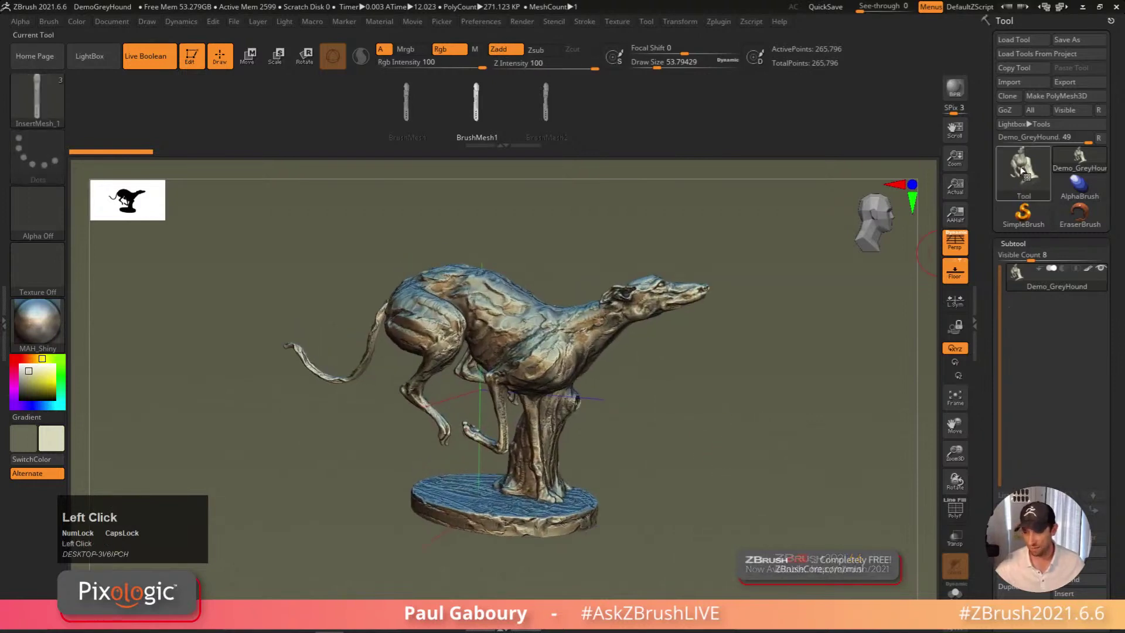
pyautogui.click(899, 224)
pyautogui.moveTo(796, 420); pyautogui.dragTo(757, 450, button='right')
pyautogui.click(1055, 96)
pyautogui.hotkey('shift', 'f')
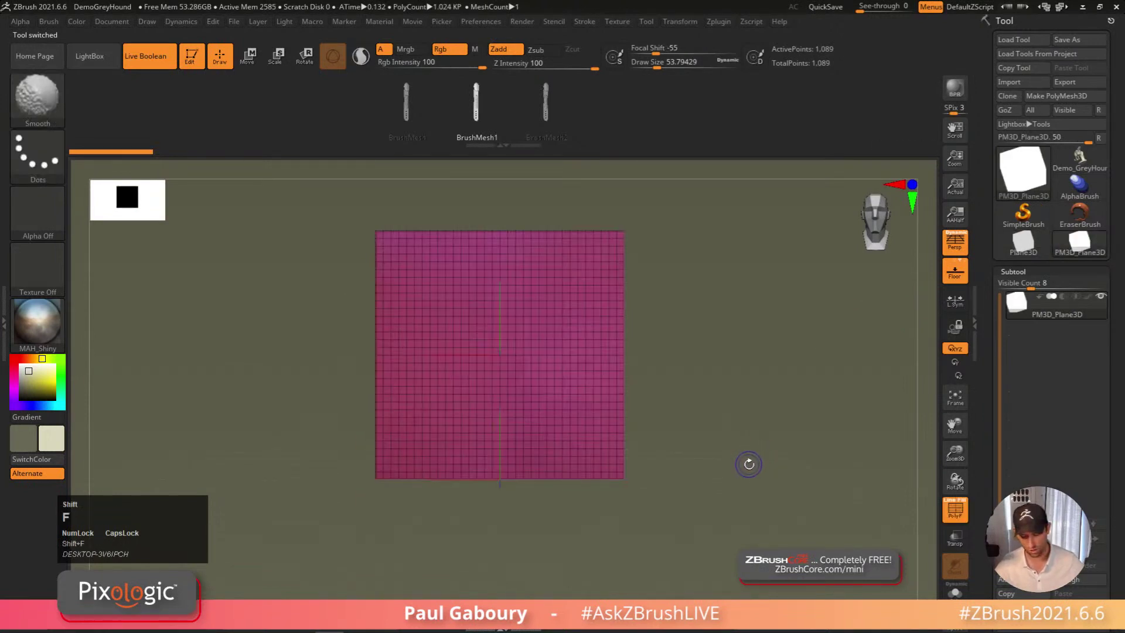
pyautogui.hotkey('shift', 'f')
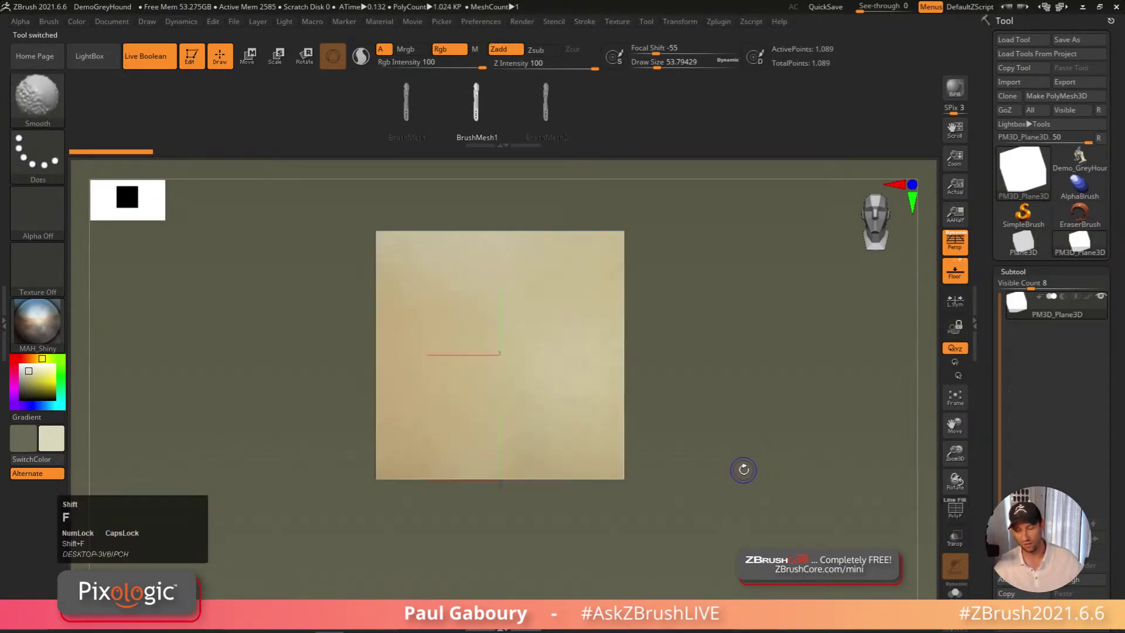
# Assign Jade_Image as the plane's texture map
pyautogui.click(1013, 271)
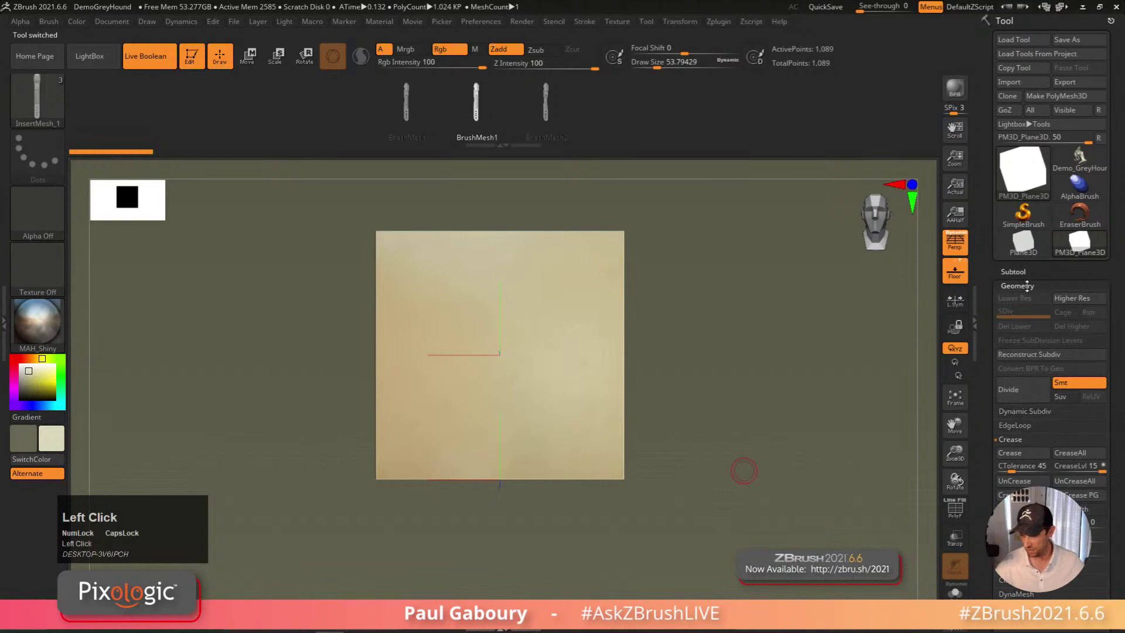
pyautogui.click(1017, 285)
pyautogui.moveTo(1085, 410); pyautogui.dragTo(1083, 334)
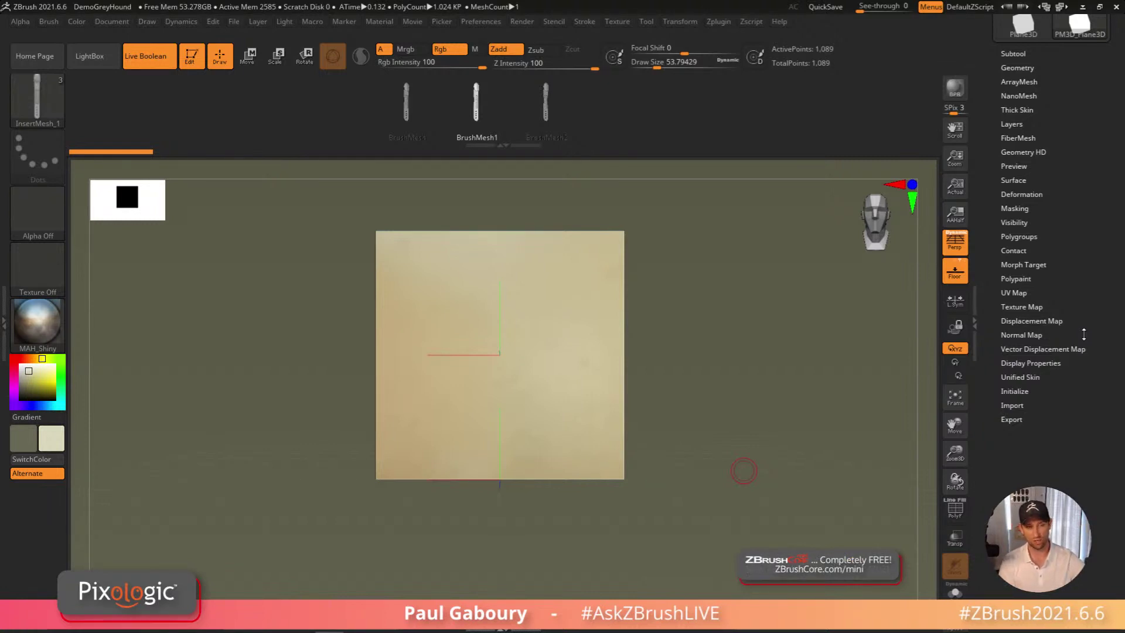
pyautogui.click(1023, 307)
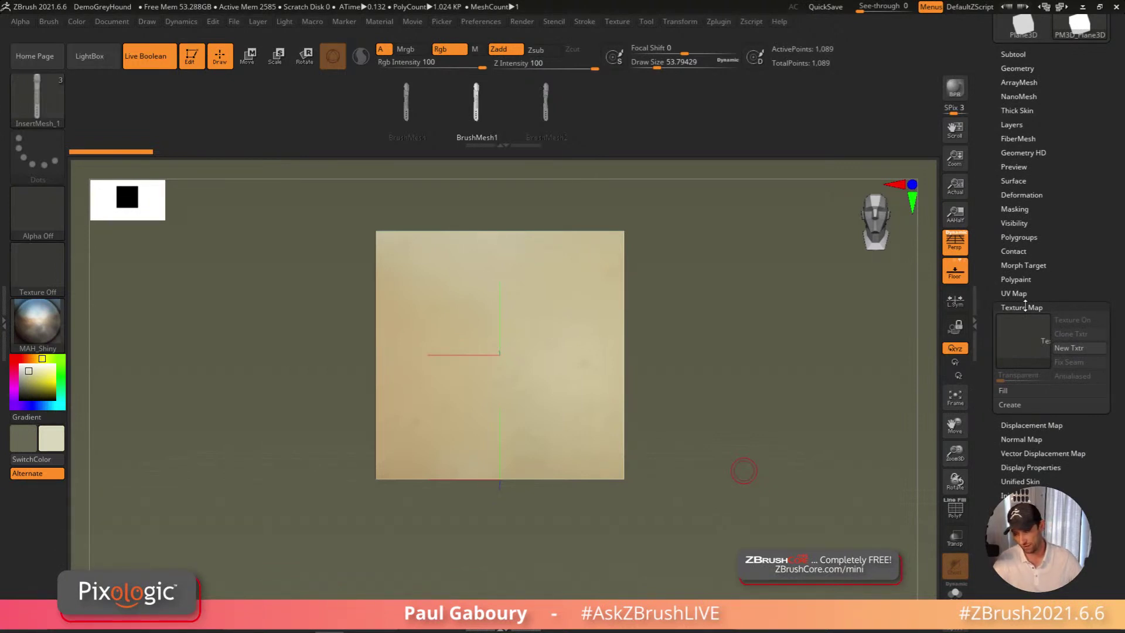
pyautogui.click(1026, 347)
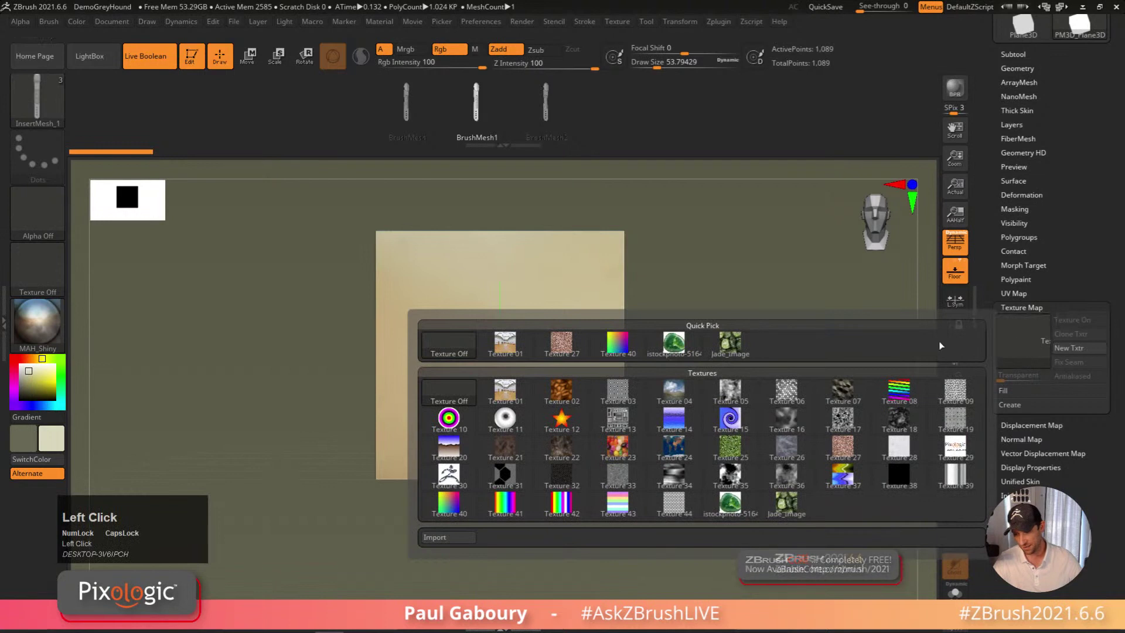
pyautogui.click(736, 342)
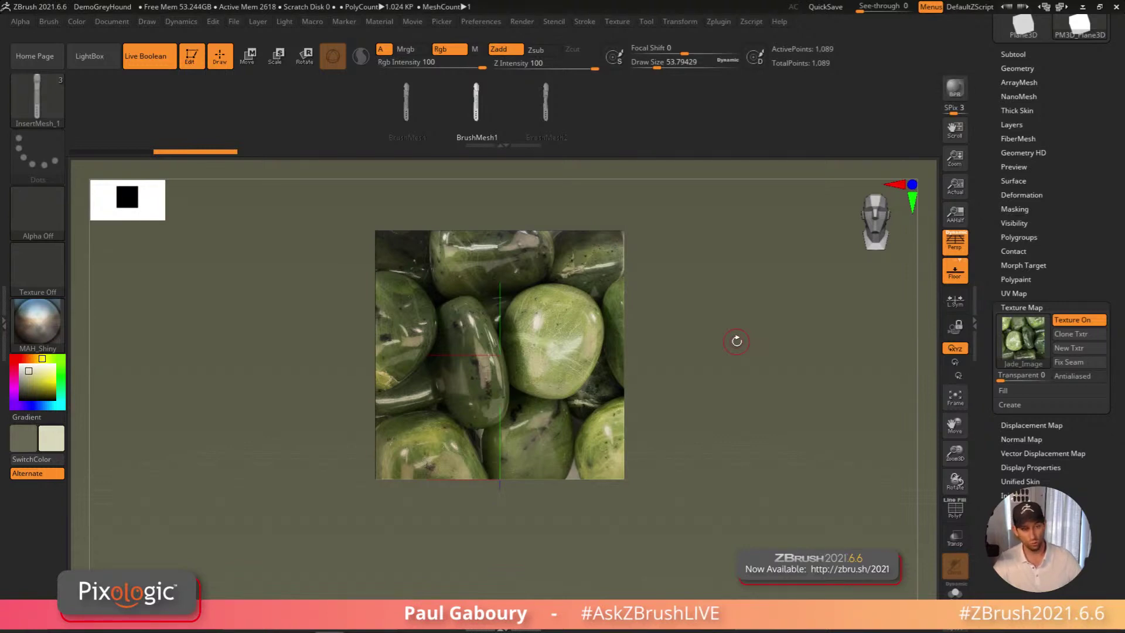
pyautogui.moveTo(50, 318)
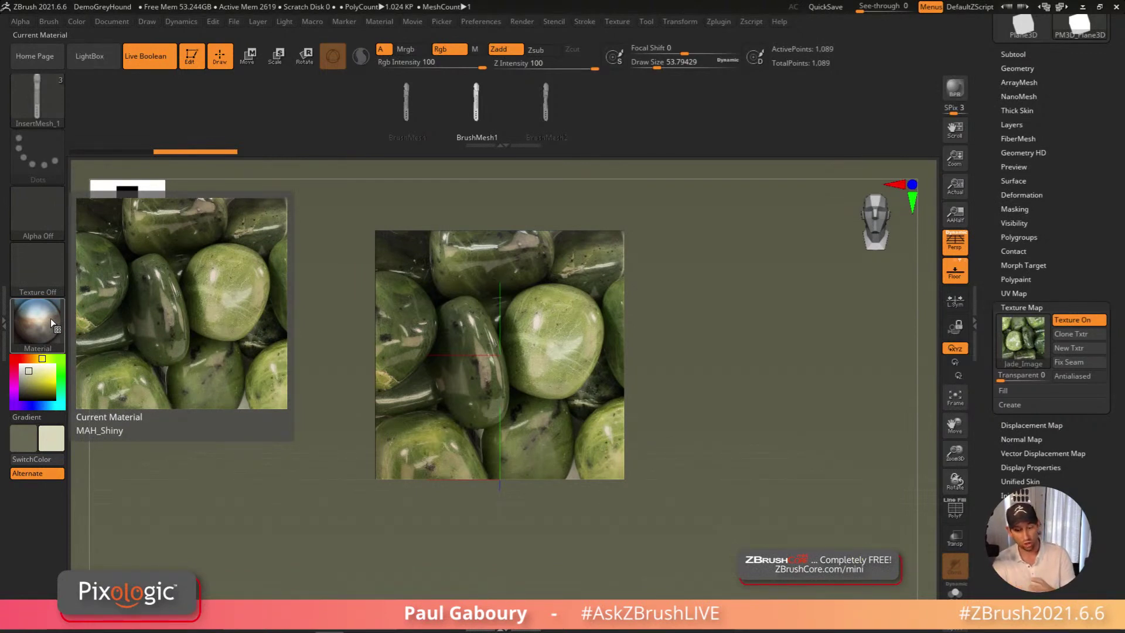
# Try MatCap Red Wax on the jade-textured plane and replace it with the Flat Color material
pyautogui.click(50, 327)
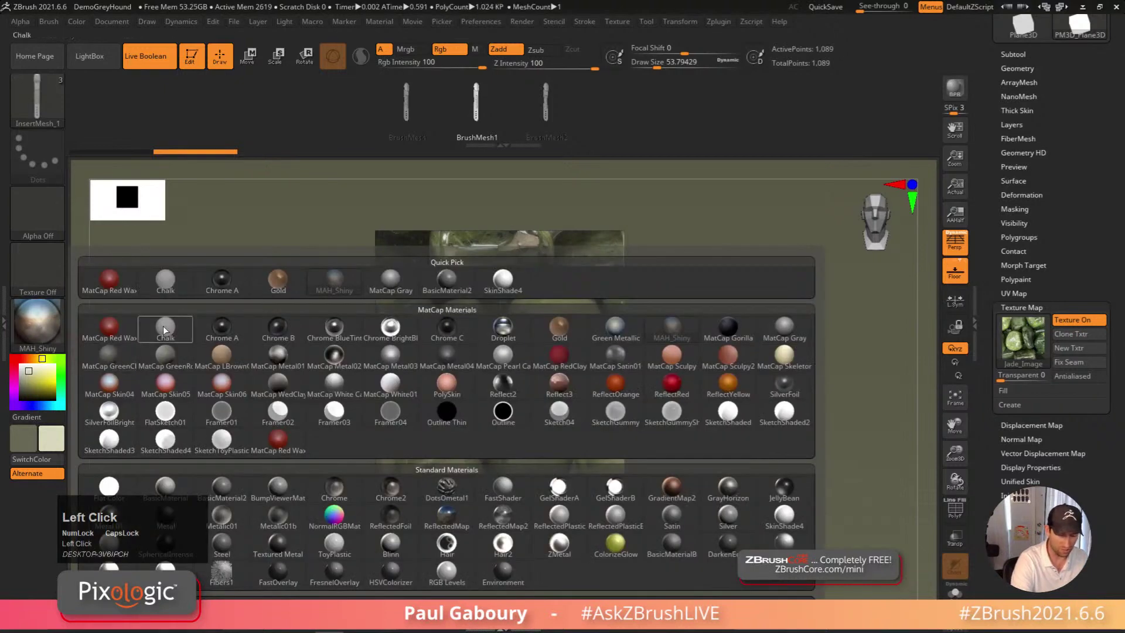
pyautogui.click(109, 328)
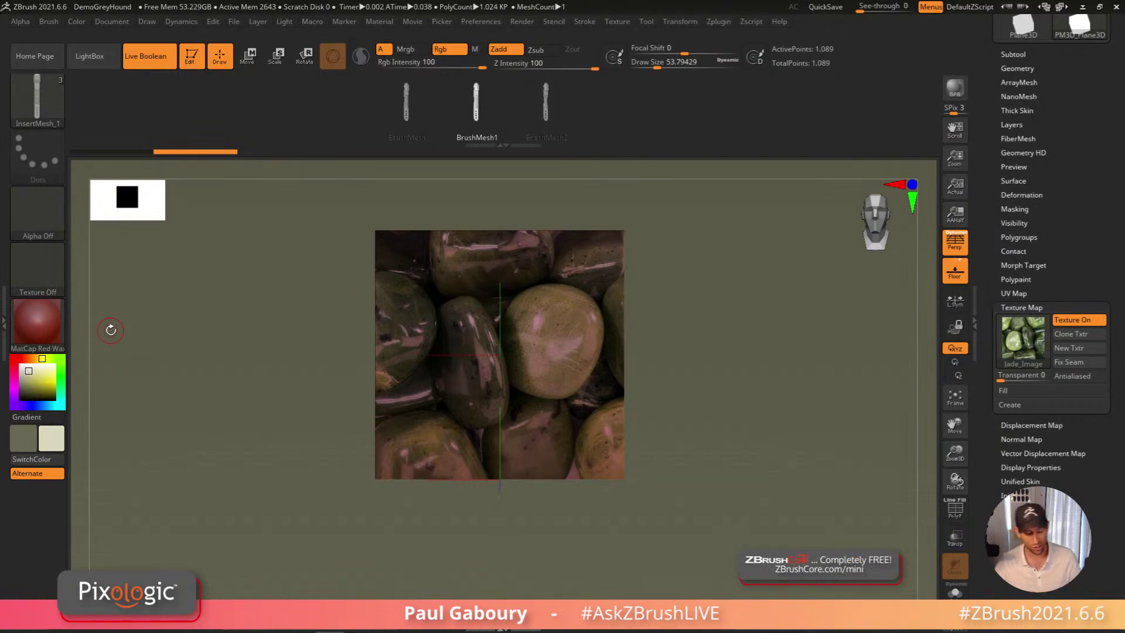
pyautogui.click(47, 321)
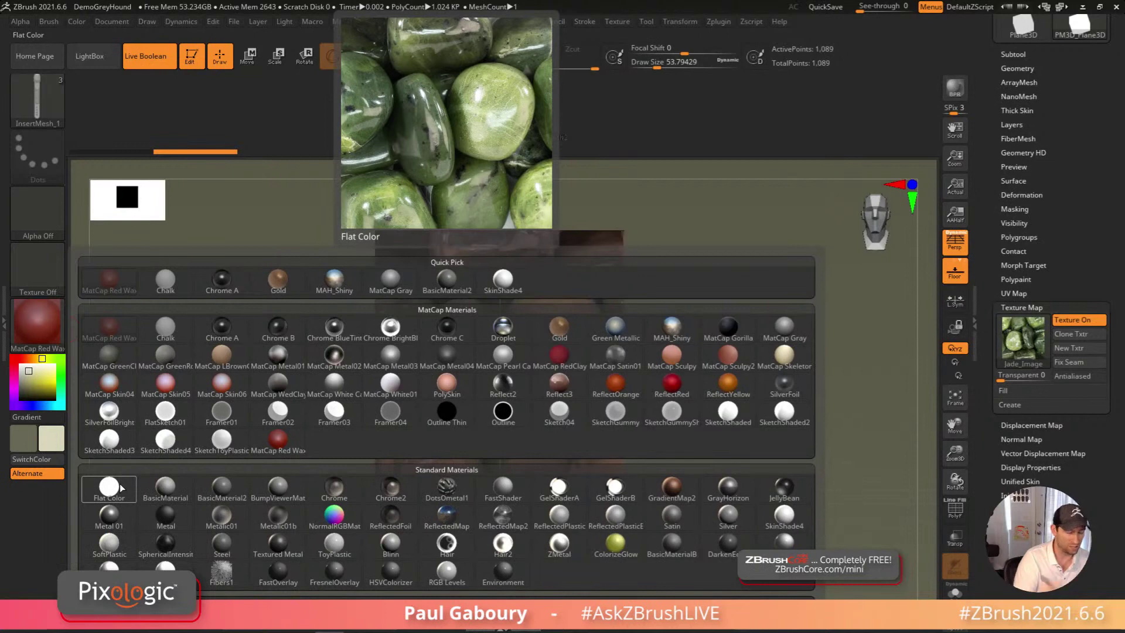
pyautogui.click(119, 489)
pyautogui.click(489, 538)
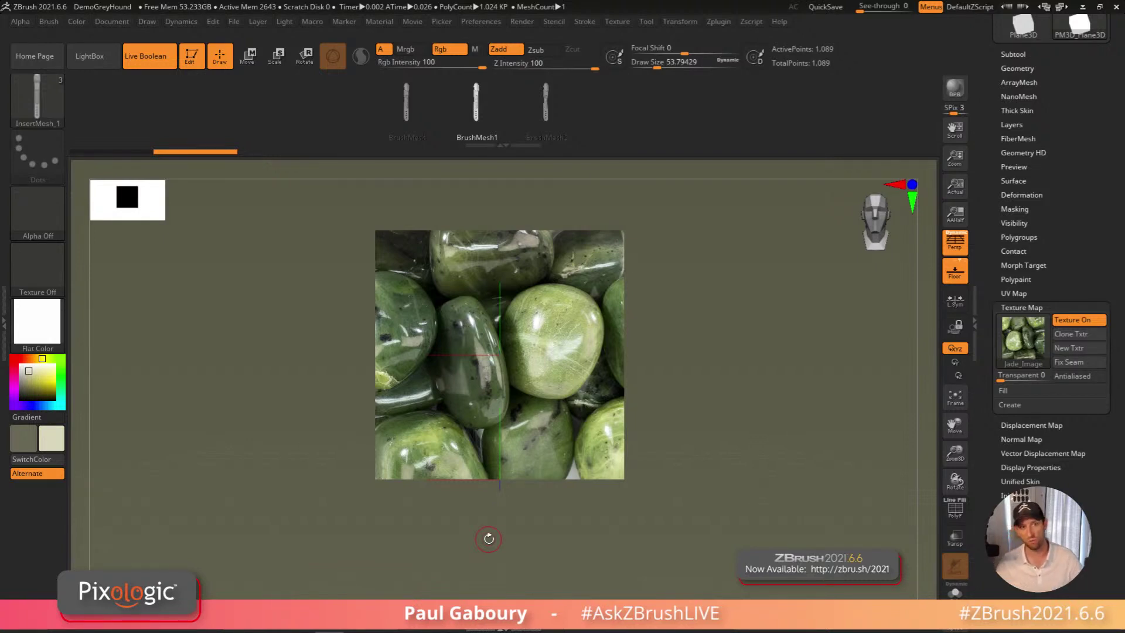
# Turn off Live Boolean and leave a smaller snapshot of the jade plane beside the editable plane on the canvas
pyautogui.moveTo(695, 428)
pyautogui.keyDown('ctrl'); pyautogui.mouseDown(button='right')
pyautogui.moveTo(563, 425)
pyautogui.moveTo(588, 427)
pyautogui.moveTo(581, 405)
pyautogui.moveTo(505, 420)
pyautogui.moveTo(476, 410)
pyautogui.mouseUp(button='right'); pyautogui.keyUp('ctrl')
pyautogui.click(162, 61)
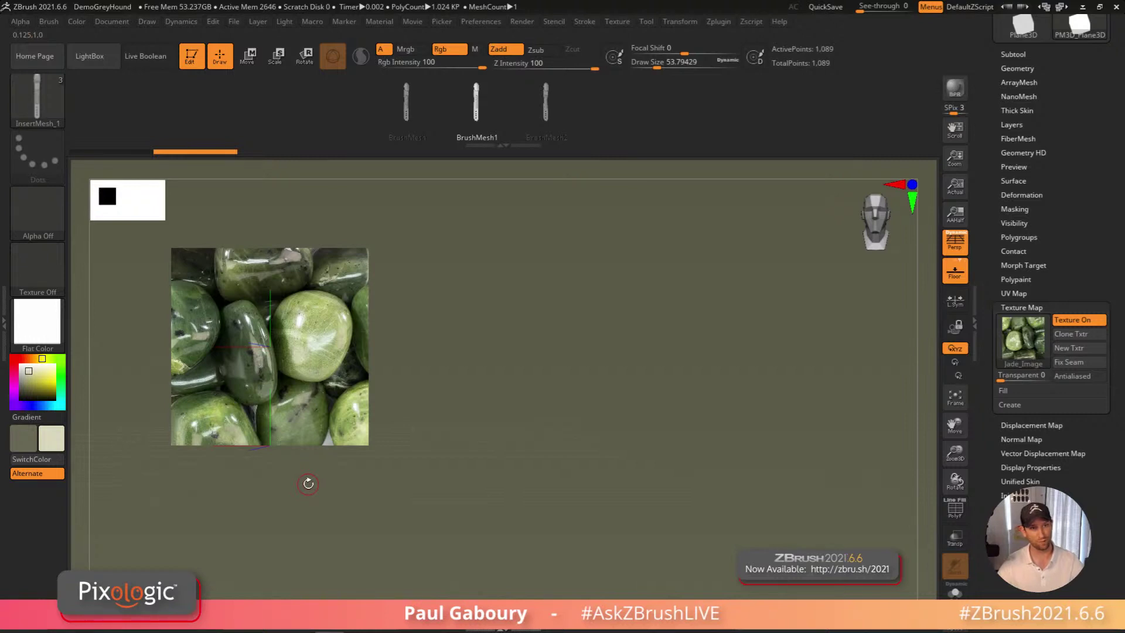
pyautogui.keyDown('ctrl'); pyautogui.moveTo(498, 446); pyautogui.dragTo(761, 446, button='right'); pyautogui.keyUp('ctrl')
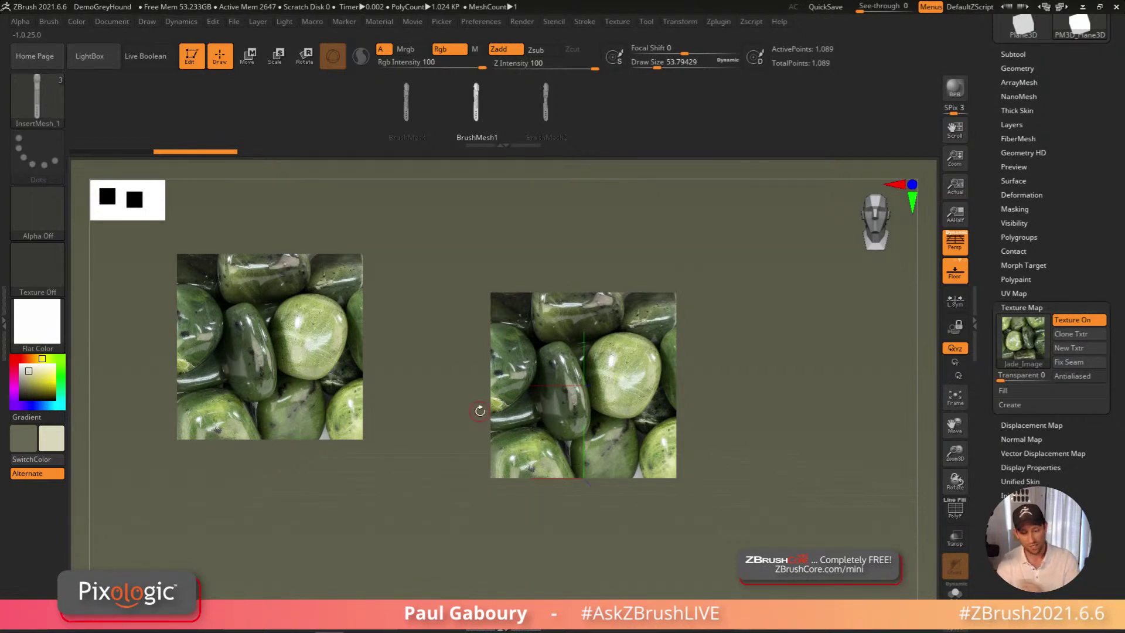
# Switch the active tool to Demo_GreyHound beside the jade snapshot and shade it with MatCap Metal03
pyautogui.click(1026, 308)
pyautogui.click(1079, 157)
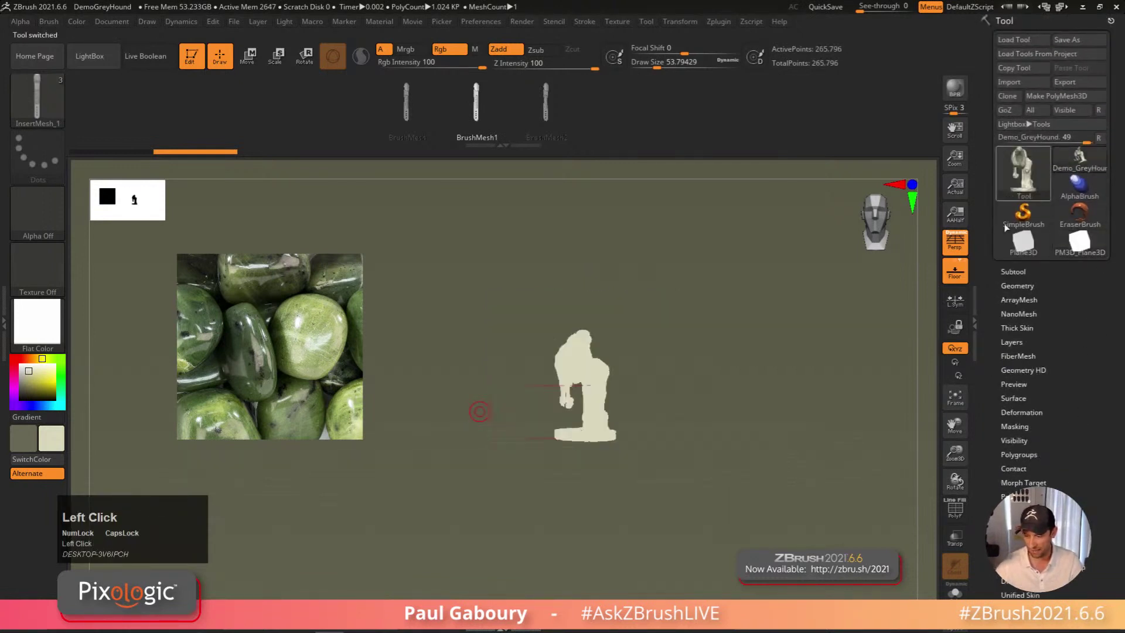
pyautogui.moveTo(736, 453)
pyautogui.mouseDown(button='right')
pyautogui.moveTo(701, 496)
pyautogui.moveTo(699, 478)
pyautogui.moveTo(817, 451)
pyautogui.moveTo(849, 430)
pyautogui.moveTo(821, 410)
pyautogui.mouseUp(button='right')
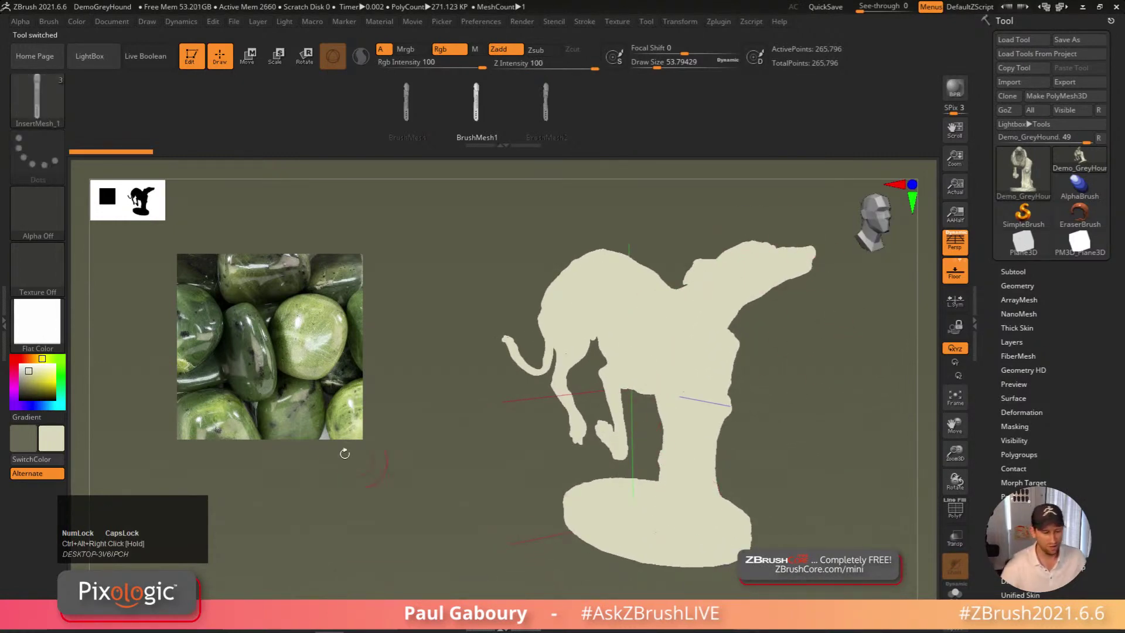
pyautogui.click(36, 329)
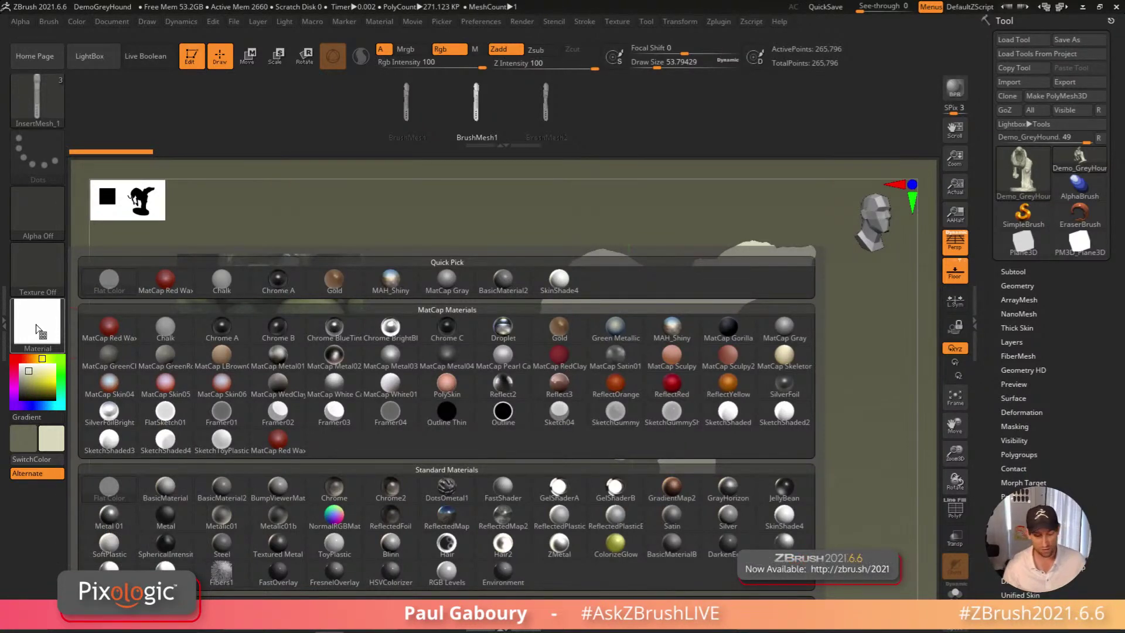
pyautogui.click(390, 354)
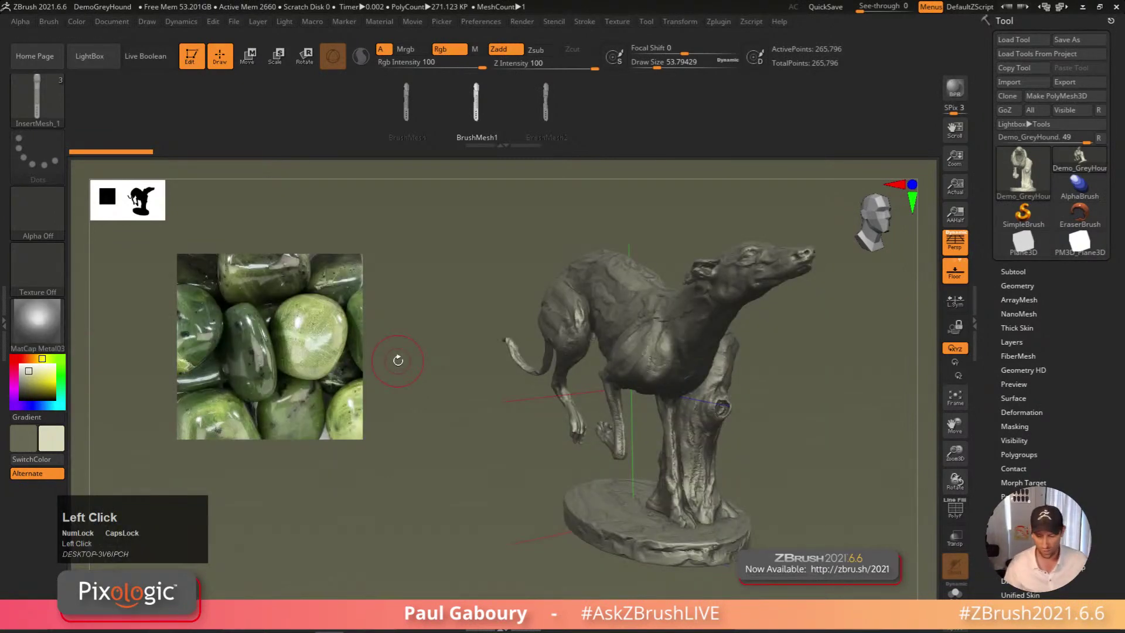
# Dock the Material palette beside the canvas and shorten its list of recent materials
pyautogui.click(3, 322)
pyautogui.moveTo(132, 21)
pyautogui.mouseDown()
pyautogui.moveTo(509, 287)
pyautogui.moveTo(540, 71)
pyautogui.moveTo(113, 197)
pyautogui.moveTo(105, 188)
pyautogui.mouseUp()
pyautogui.click(523, 21)
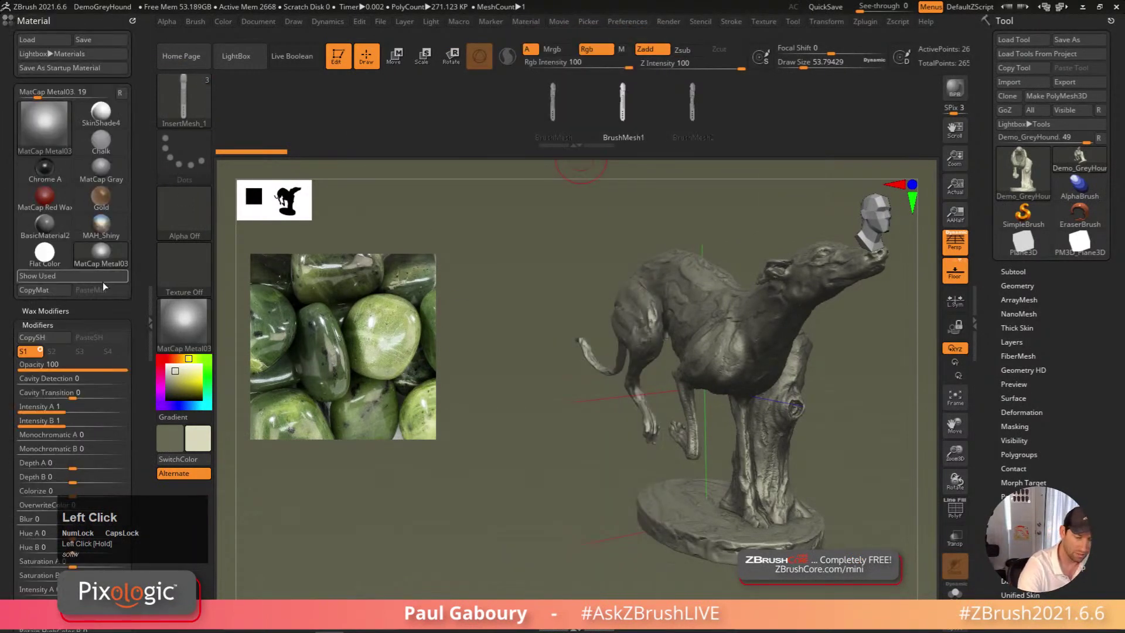
pyautogui.click(121, 93)
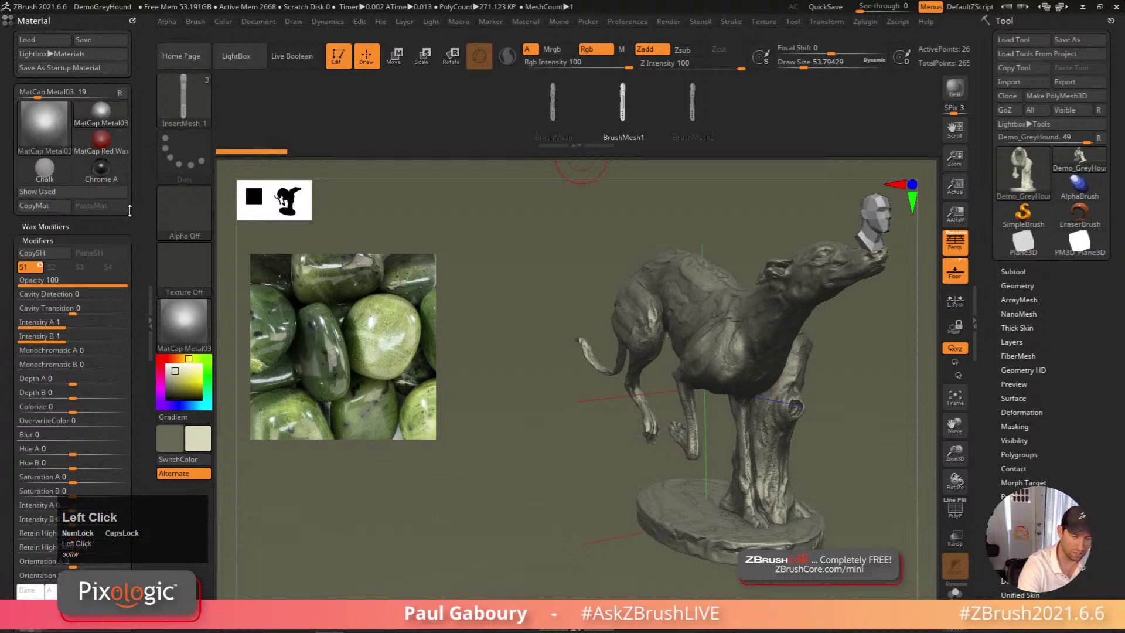
# Look through the MatCap Metal03 modifiers and examine the material texture image that drives its shading
pyautogui.click(50, 240)
pyautogui.moveTo(117, 234); pyautogui.dragTo(113, 208)
pyautogui.click(47, 213)
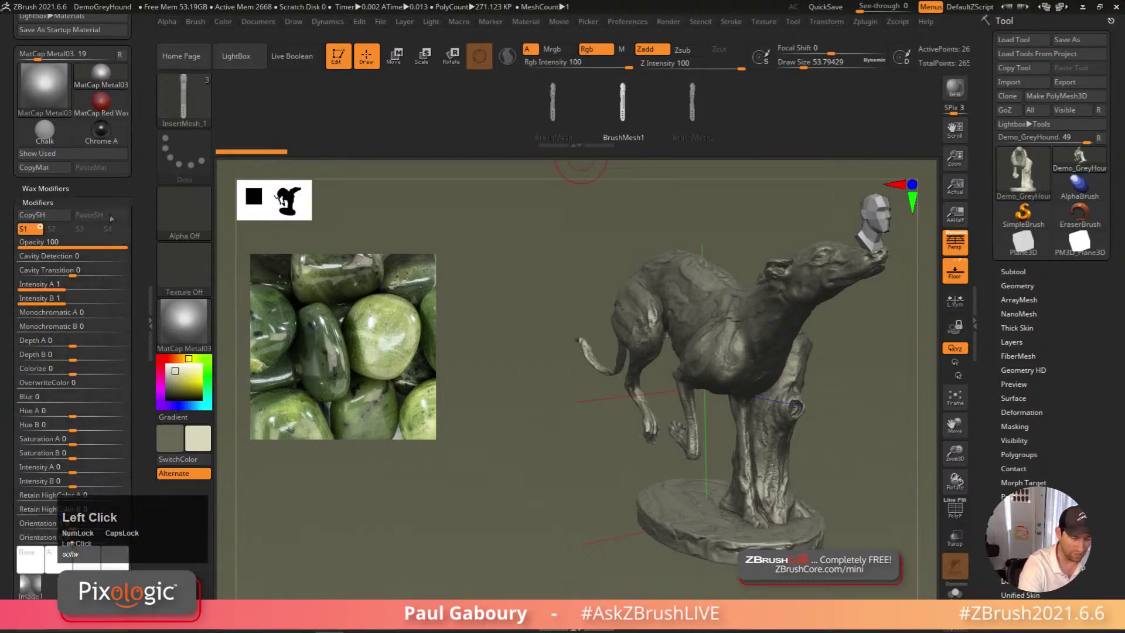
pyautogui.moveTo(139, 281); pyautogui.dragTo(136, 195)
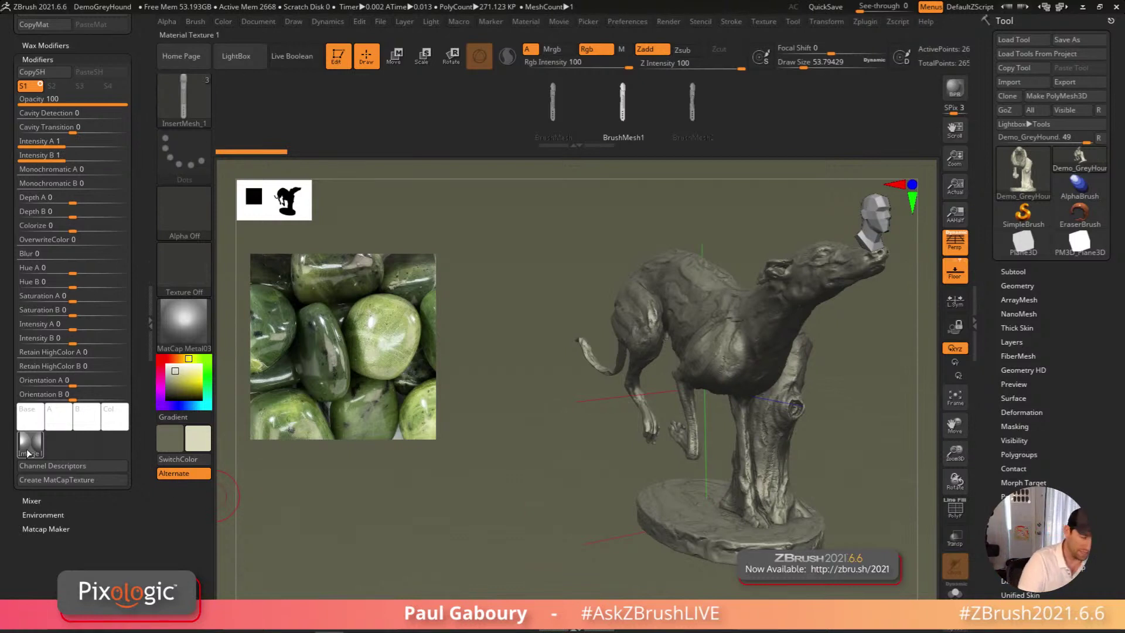
pyautogui.moveTo(27, 453)
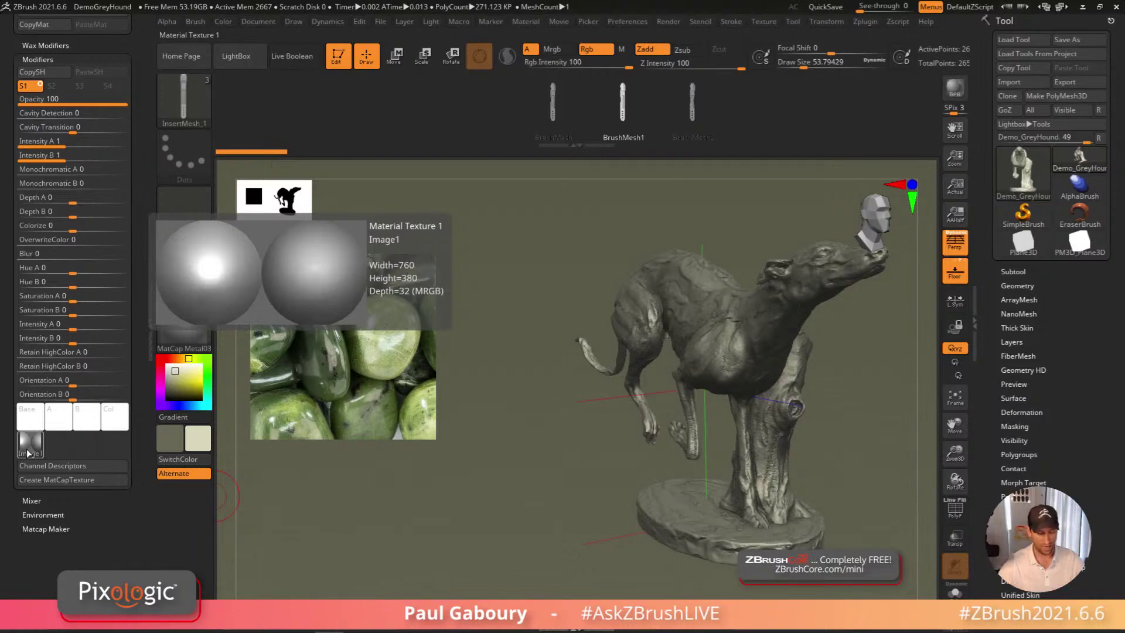
# Switch the greyhound to MatCap GreenRoma and test its hue and intensity modifiers, leaving Intensity A about 1.08 and Intensity B about 0.88
pyautogui.click(186, 321)
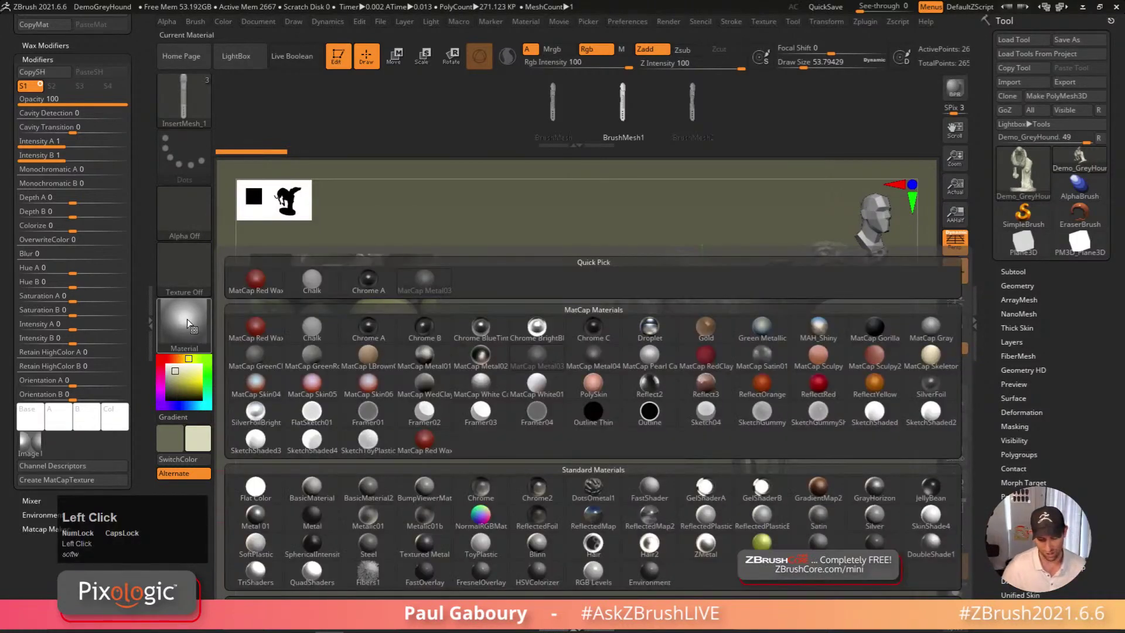
pyautogui.click(313, 355)
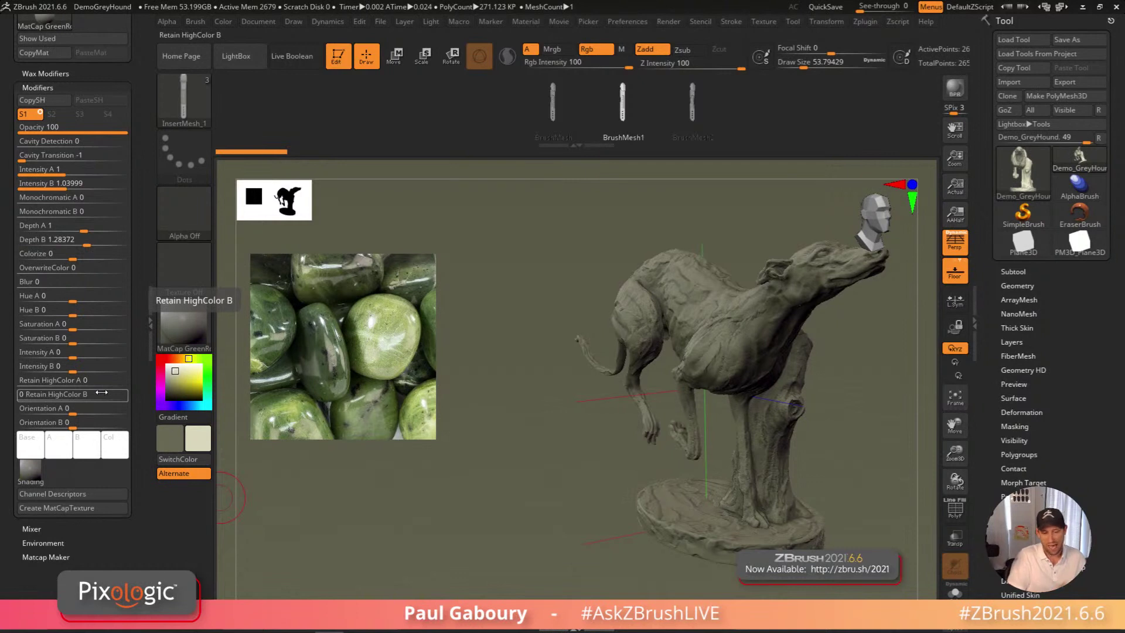
pyautogui.click(72, 310)
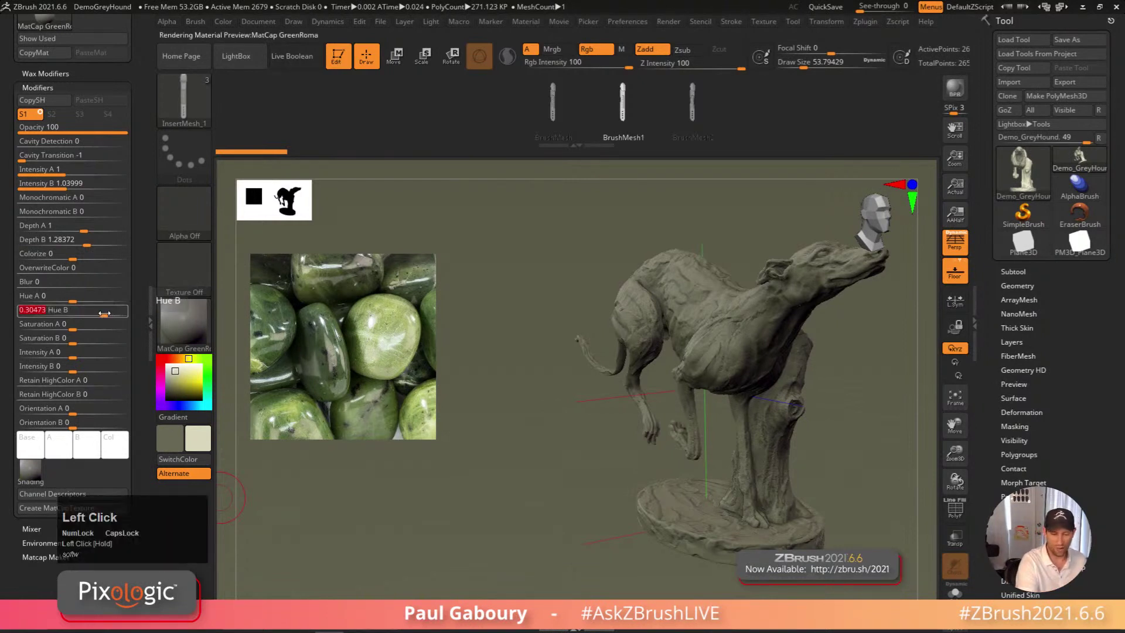
pyautogui.click(72, 310)
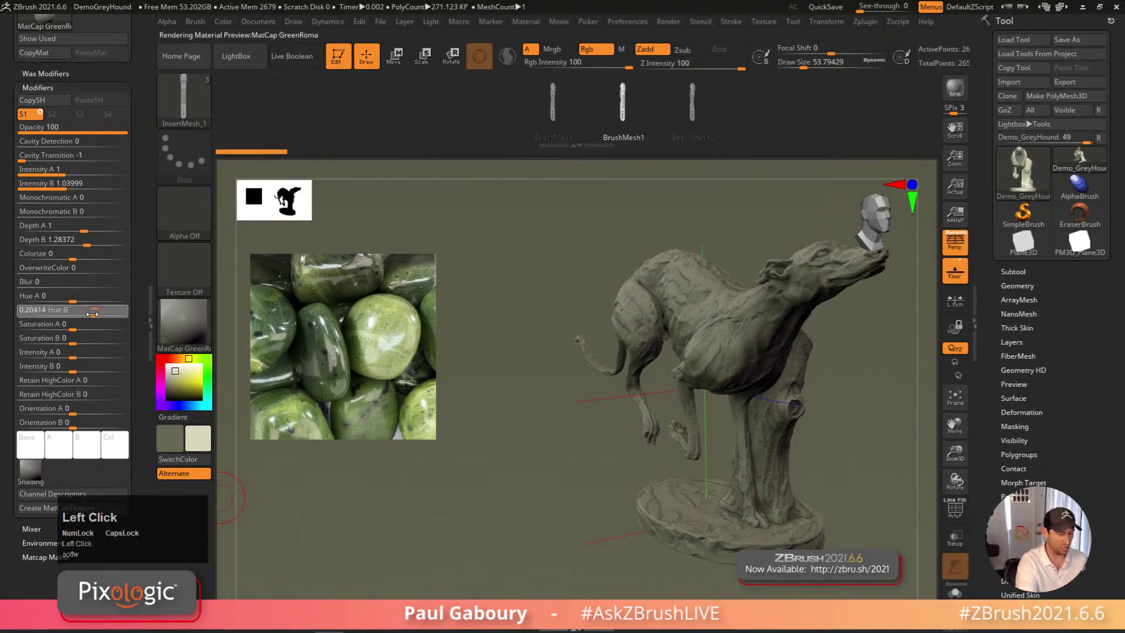
pyautogui.click(72, 311)
pyautogui.moveTo(88, 299)
pyautogui.mouseDown()
pyautogui.moveTo(32, 296)
pyautogui.moveTo(72, 298)
pyautogui.mouseUp()
pyautogui.click(99, 299)
pyautogui.click(63, 177)
pyautogui.moveTo(65, 177)
pyautogui.mouseDown()
pyautogui.moveTo(88, 177)
pyautogui.moveTo(70, 184)
pyautogui.mouseUp()
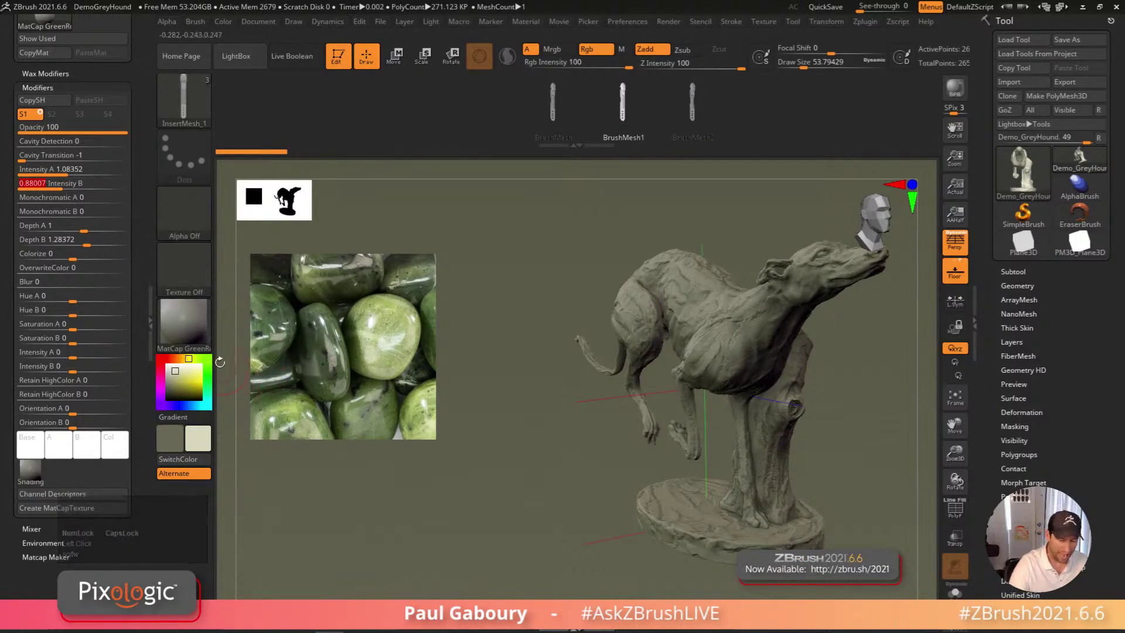
# Return the greyhound to MatCap Metal03 and try Intensity B at about 0.76 and Intensity A at about 2.07
pyautogui.click(203, 322)
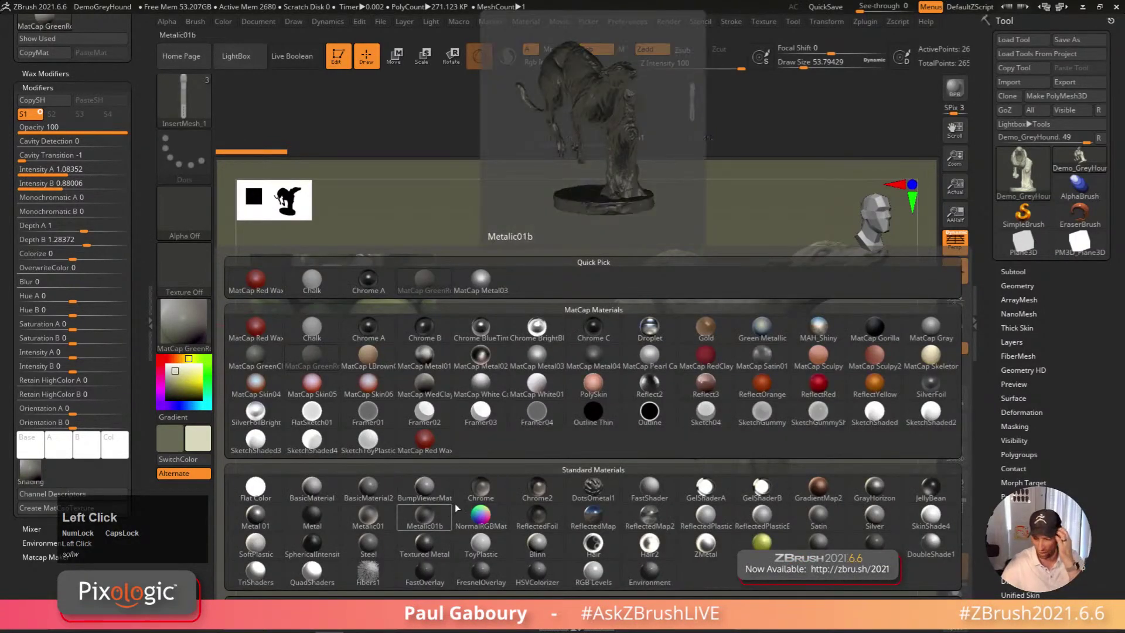
pyautogui.click(538, 384)
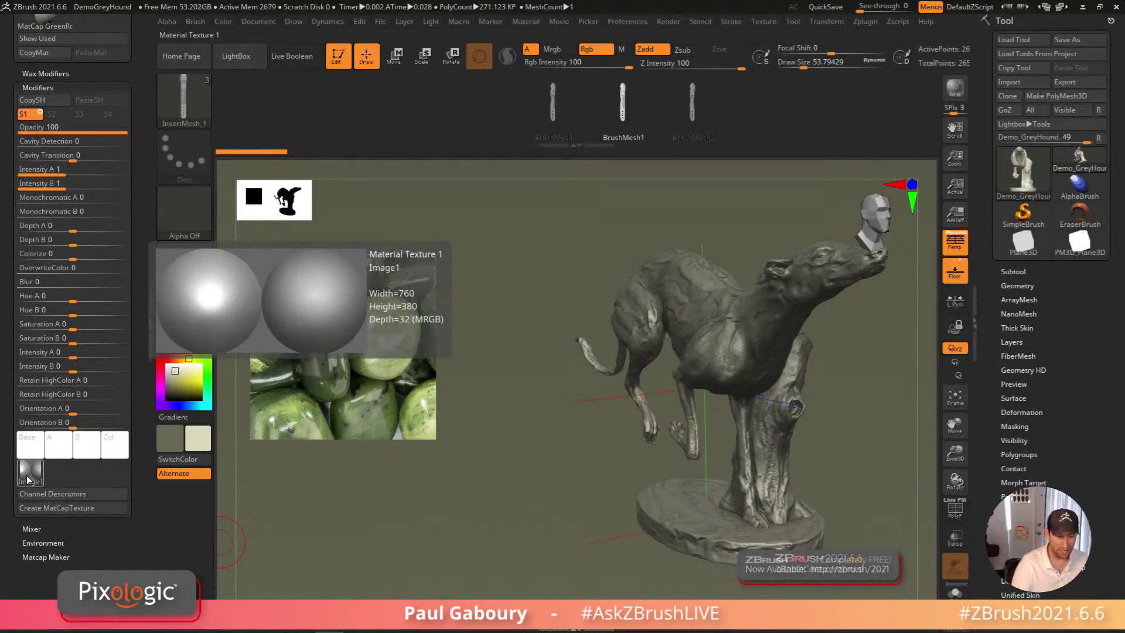
pyautogui.moveTo(71, 172)
pyautogui.mouseDown()
pyautogui.moveTo(88, 171)
pyautogui.moveTo(30, 183)
pyautogui.moveTo(59, 183)
pyautogui.mouseUp()
pyautogui.click(87, 170)
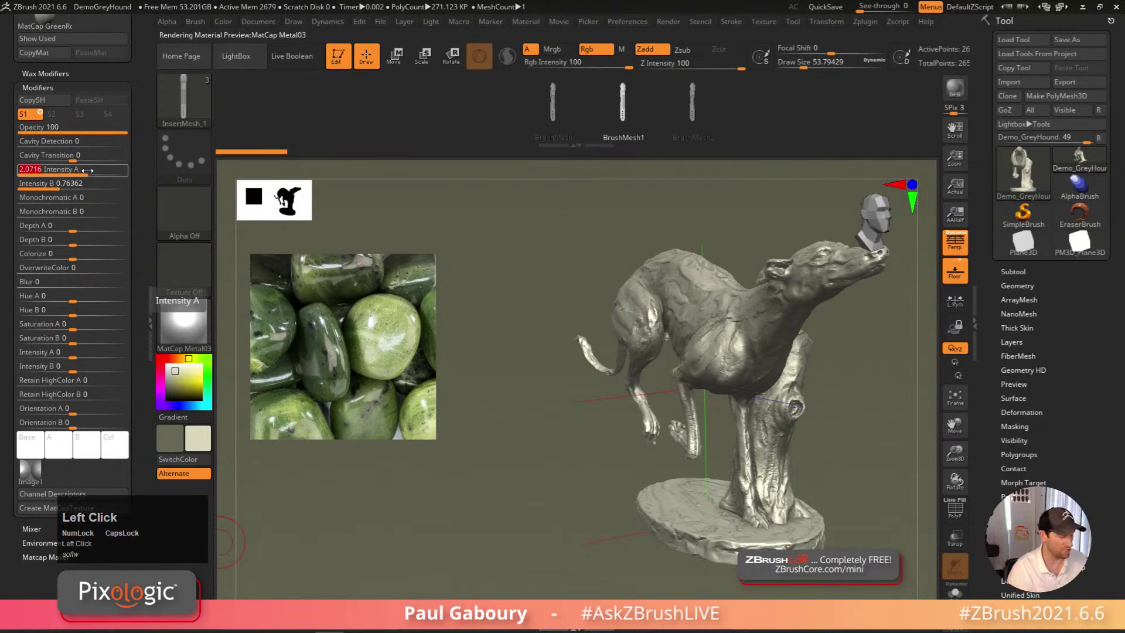
# Reset both Intensity A and Intensity B of MatCap Metal03 to 1
pyautogui.write('1')
pyautogui.click(66, 184)
pyautogui.click(66, 183)
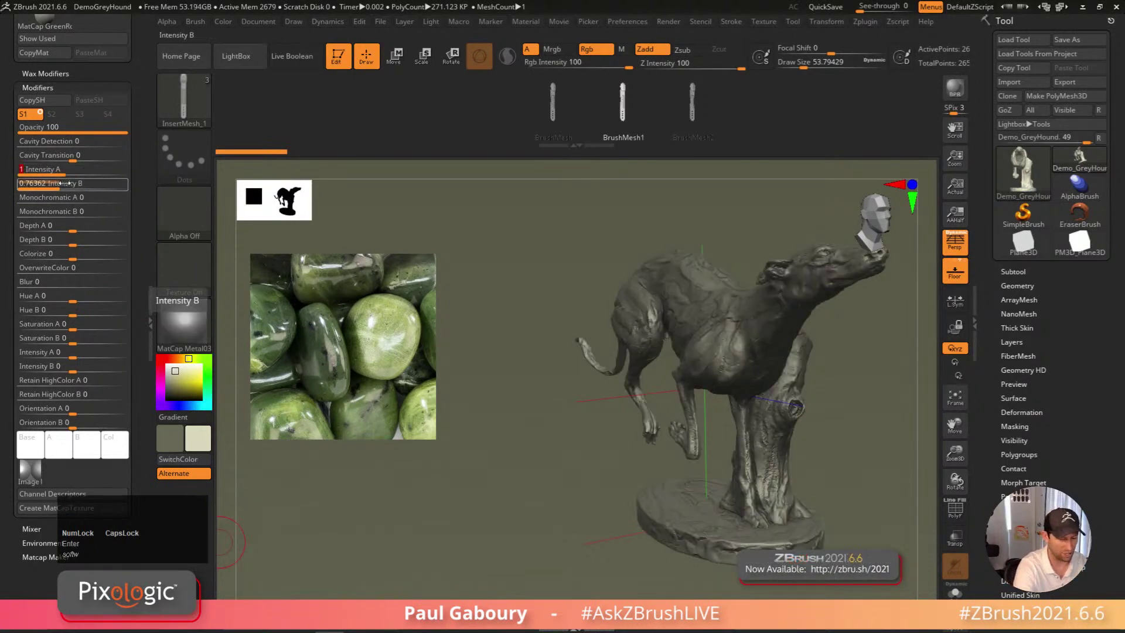
pyautogui.write('1')
pyautogui.press('Return')
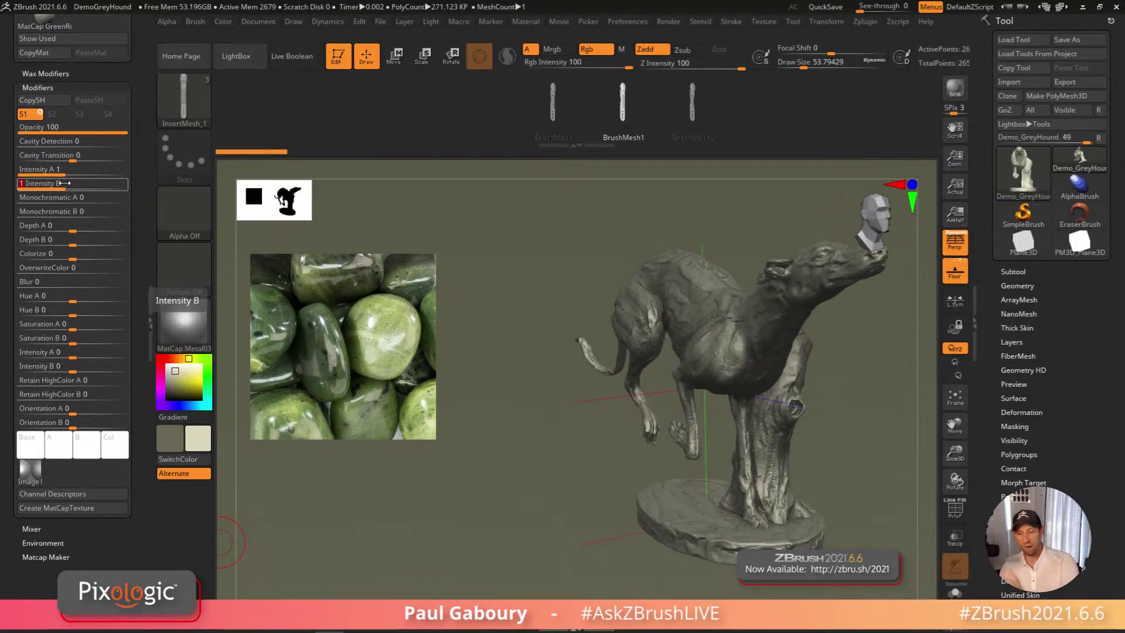
# Show the greyhound with MatCap GreenRoma again and examine that material's texture image for comparison
pyautogui.moveTo(832, 417)
pyautogui.mouseDown(button='right')
pyautogui.moveTo(859, 389)
pyautogui.moveTo(835, 409)
pyautogui.moveTo(843, 403)
pyautogui.mouseUp(button='right')
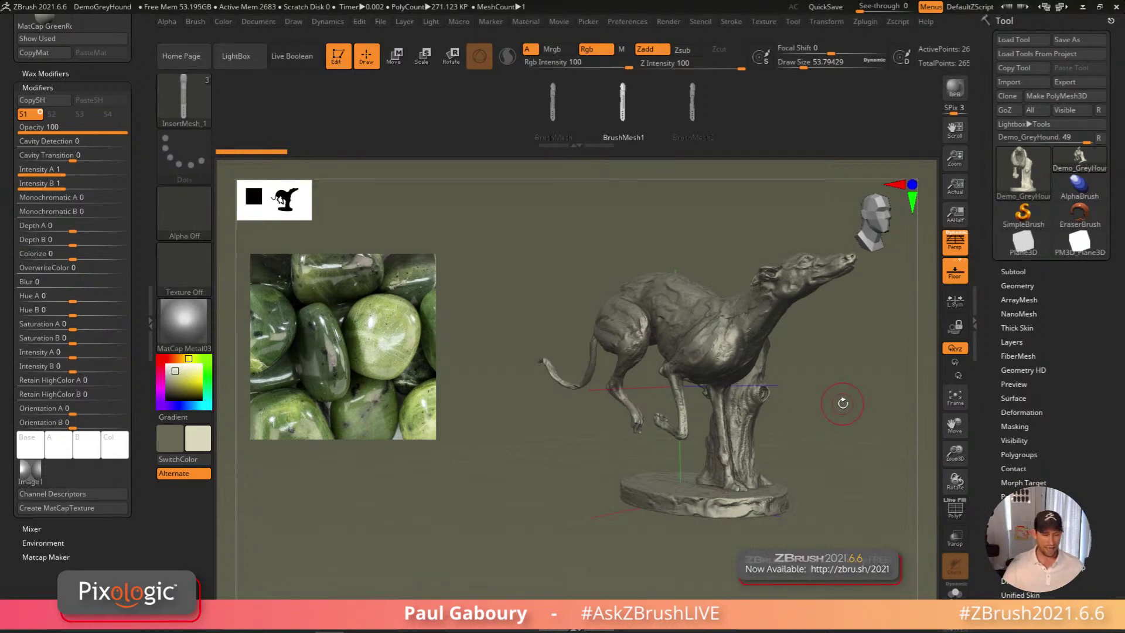
pyautogui.click(191, 325)
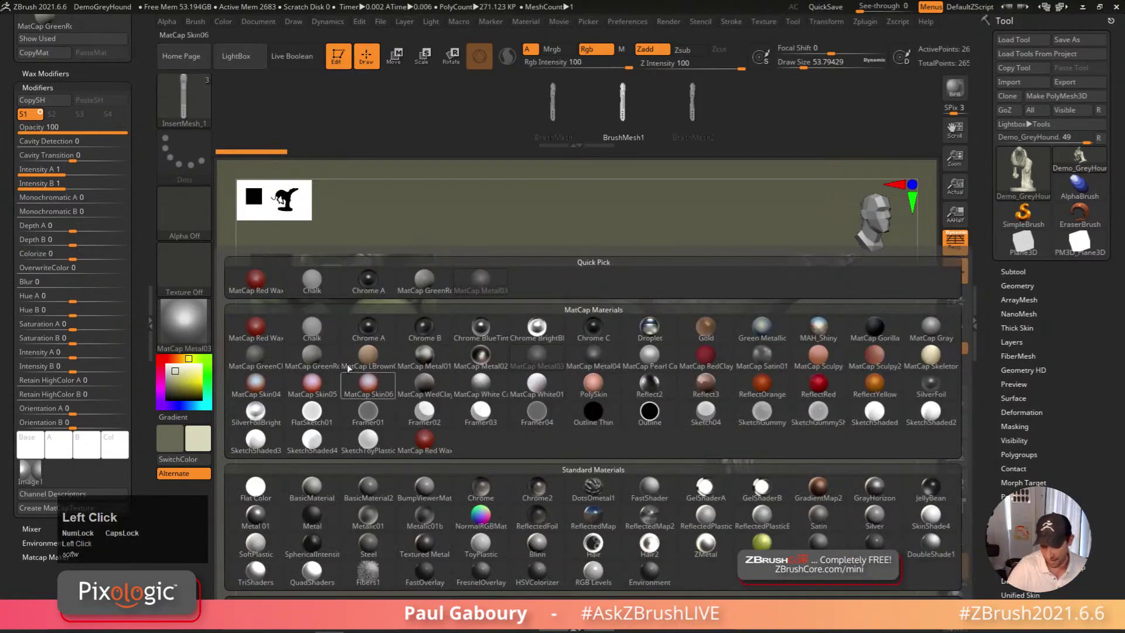
pyautogui.click(313, 357)
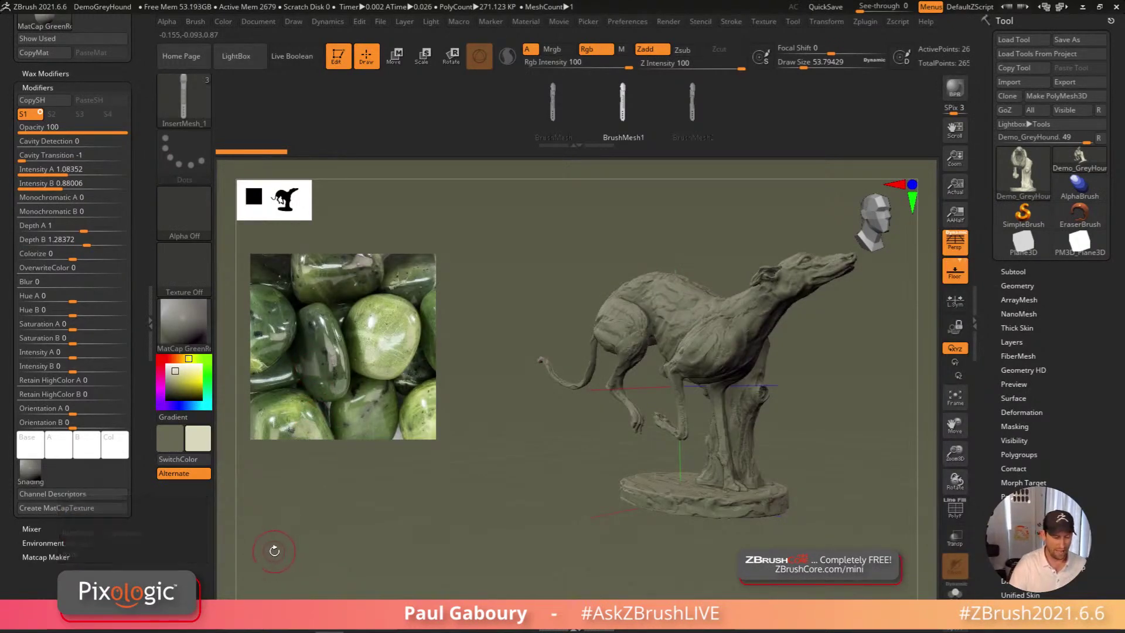
pyautogui.moveTo(40, 467)
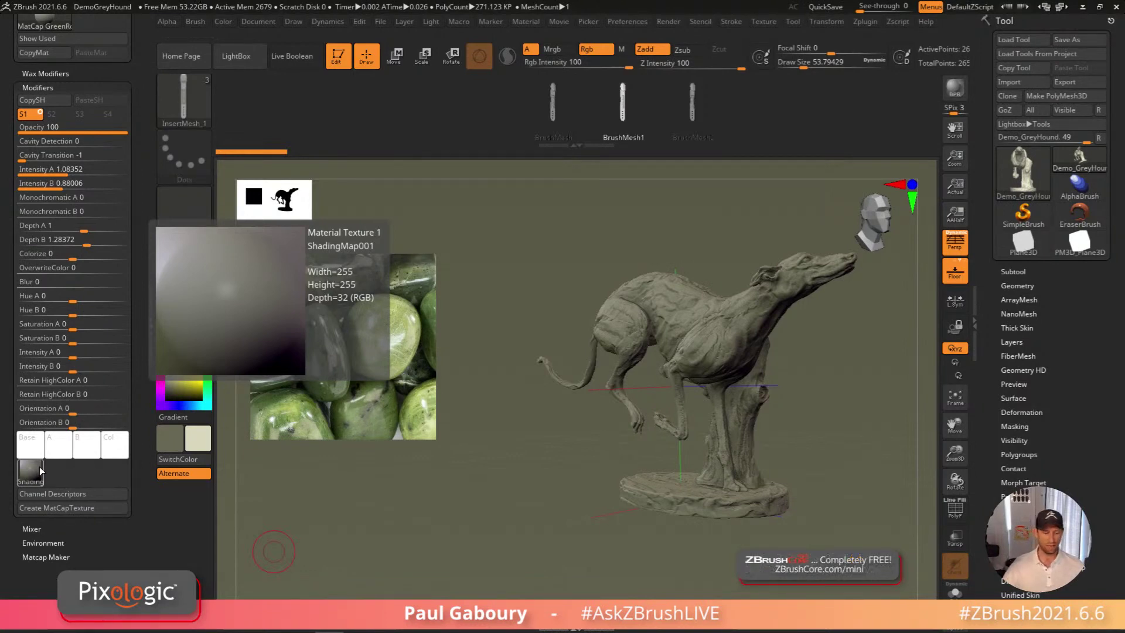
# Apply MatCap Red Wax to the greyhound, inspect its texture image and set Cavity Transition to -1
pyautogui.click(180, 326)
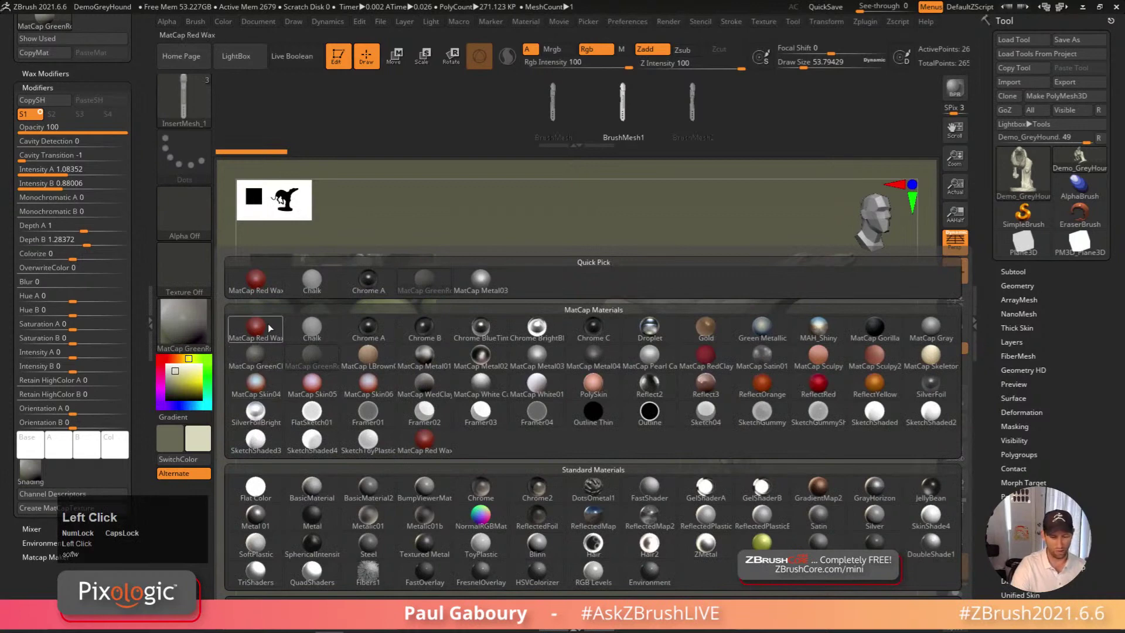
pyautogui.click(268, 325)
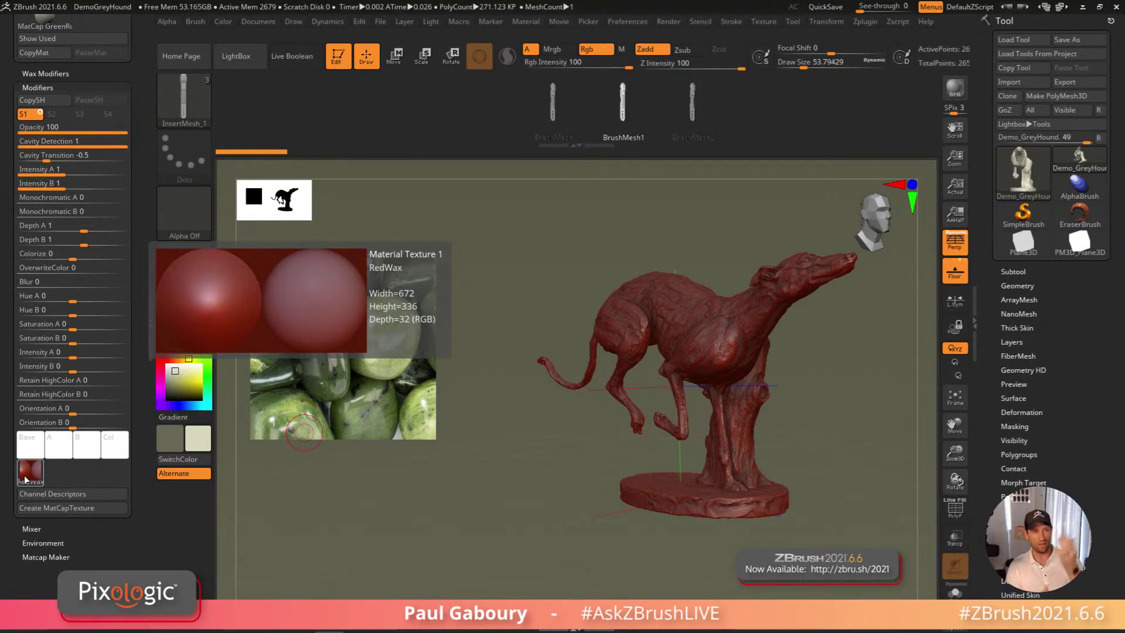
pyautogui.click(26, 157)
pyautogui.moveTo(25, 157)
pyautogui.mouseDown()
pyautogui.moveTo(131, 143)
pyautogui.moveTo(130, 161)
pyautogui.moveTo(23, 160)
pyautogui.mouseUp()
pyautogui.click(40, 141)
pyautogui.click(131, 157)
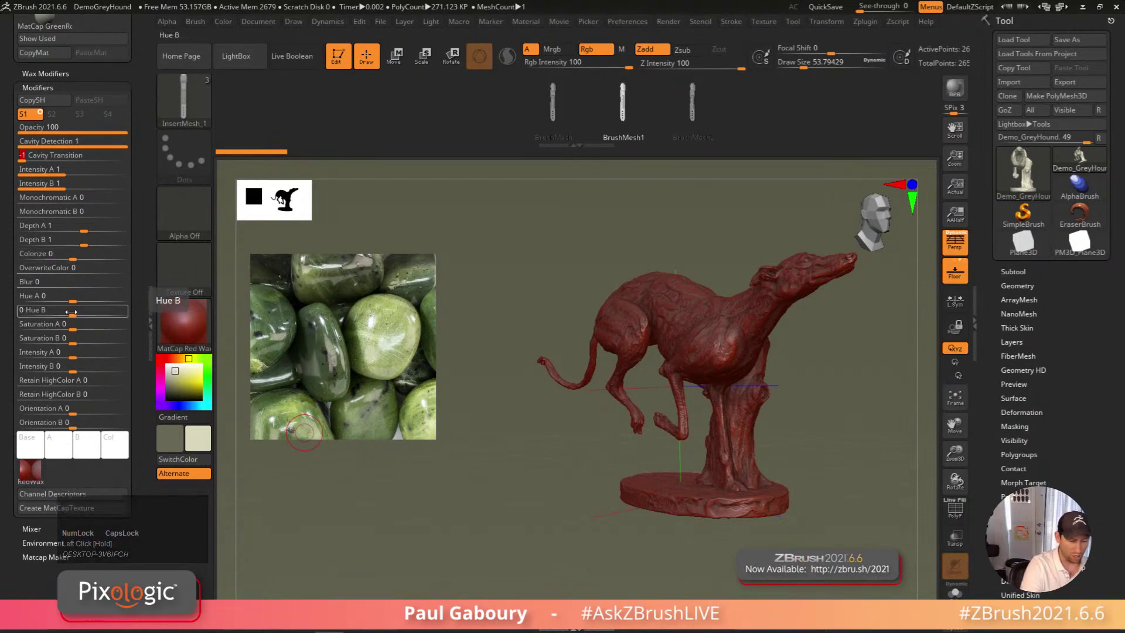
# Set MatCap Red Wax's Hue A to about 0.10 and Hue B to about 0.34, and switch the greyhound to MatCap LBrown
pyautogui.moveTo(73, 315); pyautogui.dragTo(115, 315)
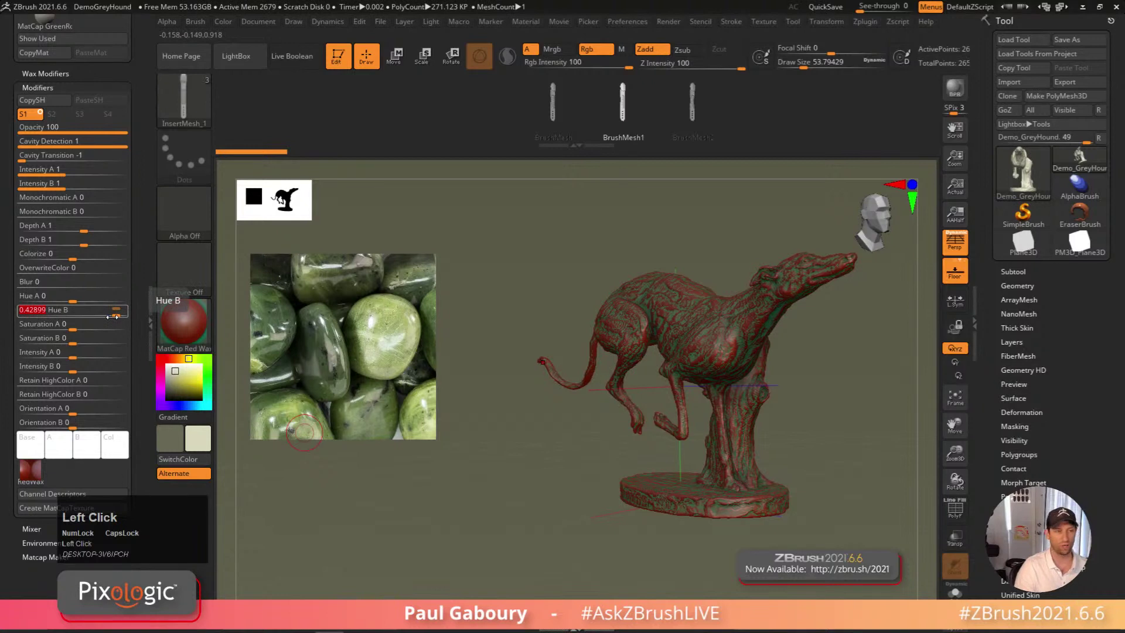
pyautogui.moveTo(88, 297); pyautogui.dragTo(107, 313)
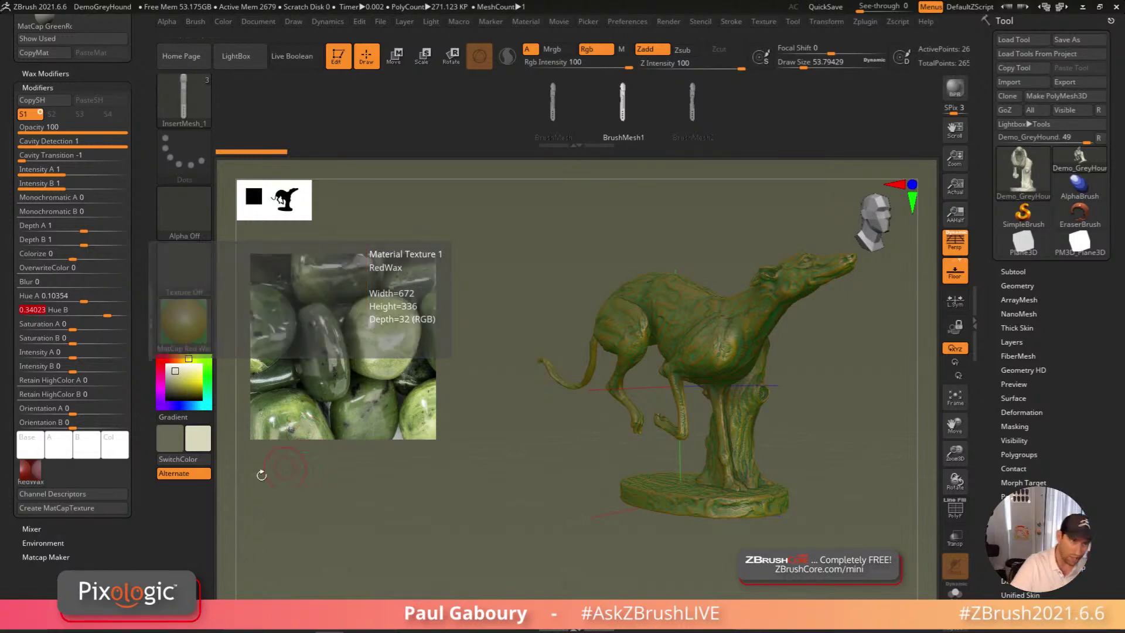
pyautogui.click(187, 313)
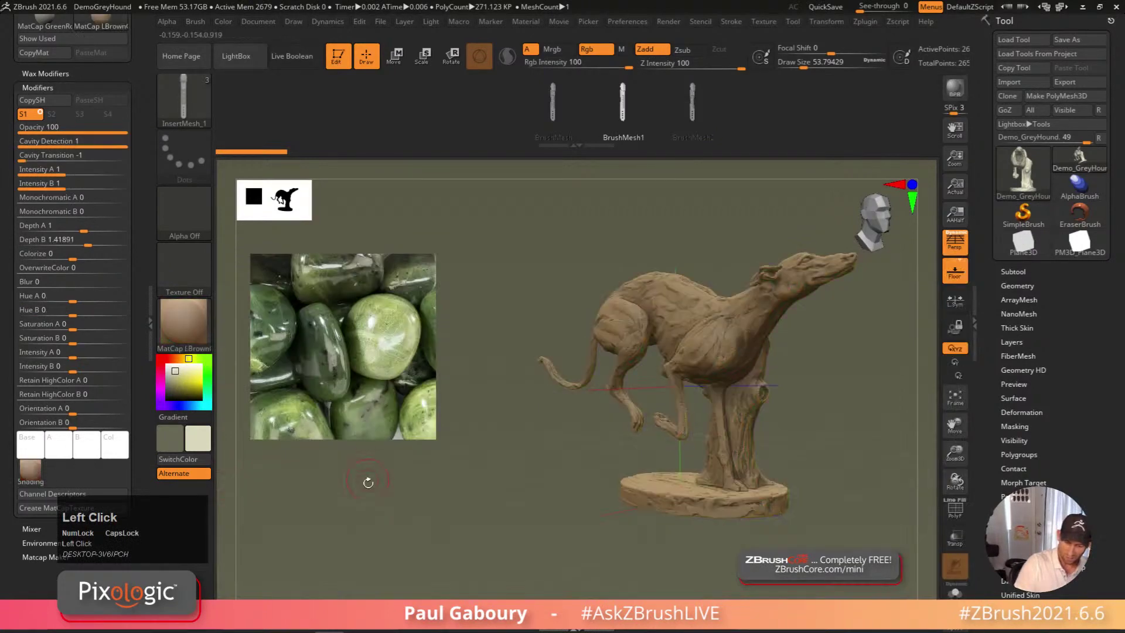
# Switch from editing the greyhound to the MatCap 2.5D tool and set its Draw Size to about 21.6
pyautogui.click(368, 354)
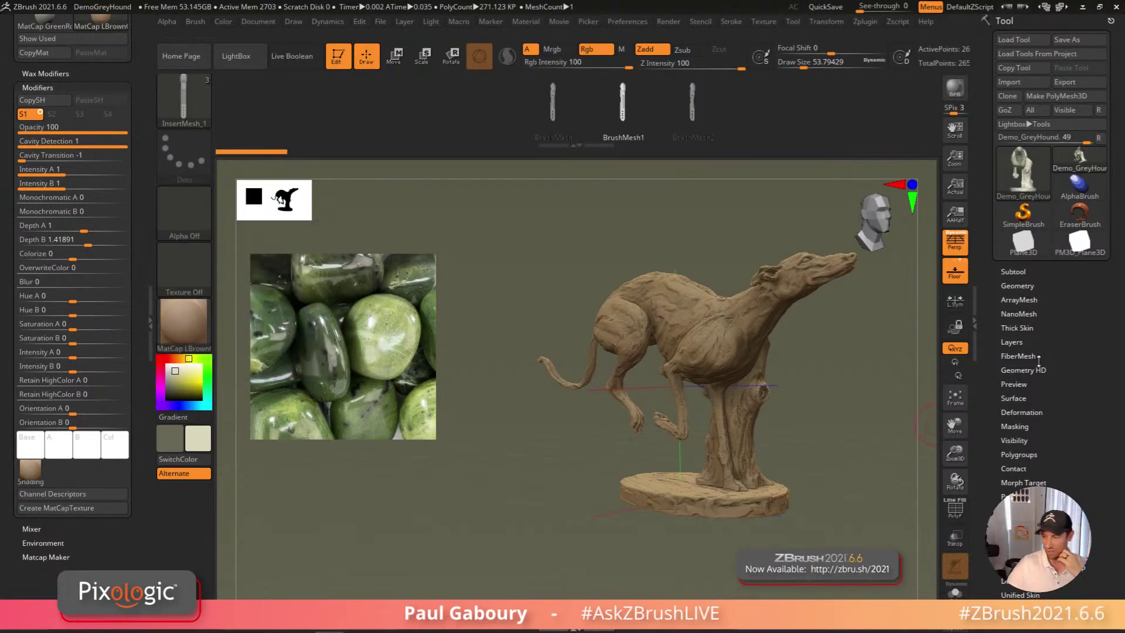
pyautogui.click(1020, 171)
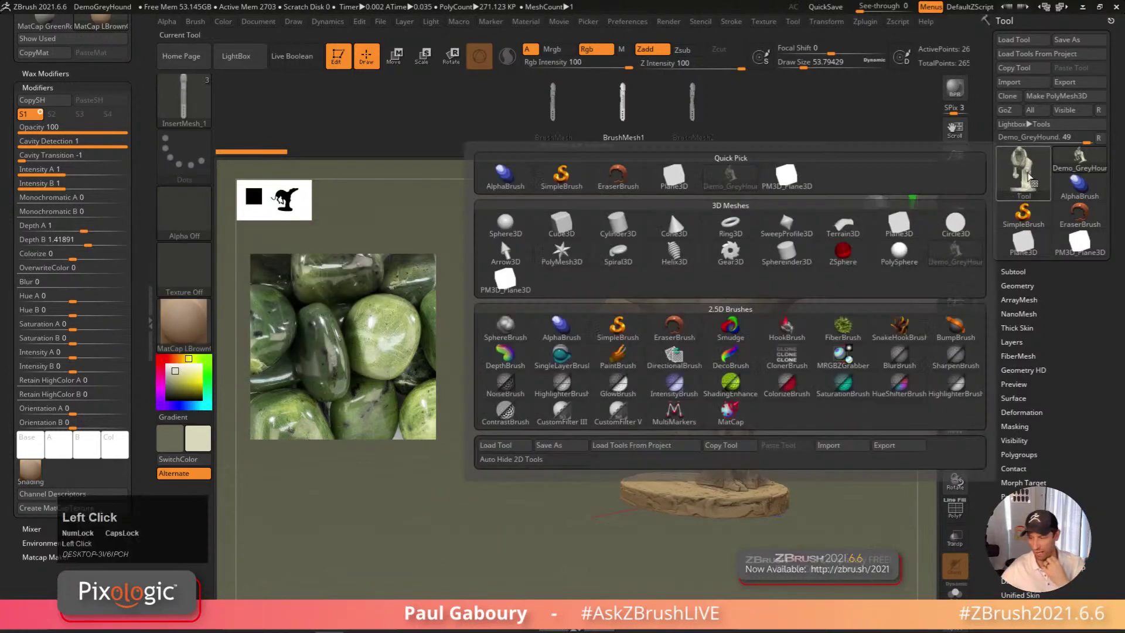
pyautogui.click(734, 415)
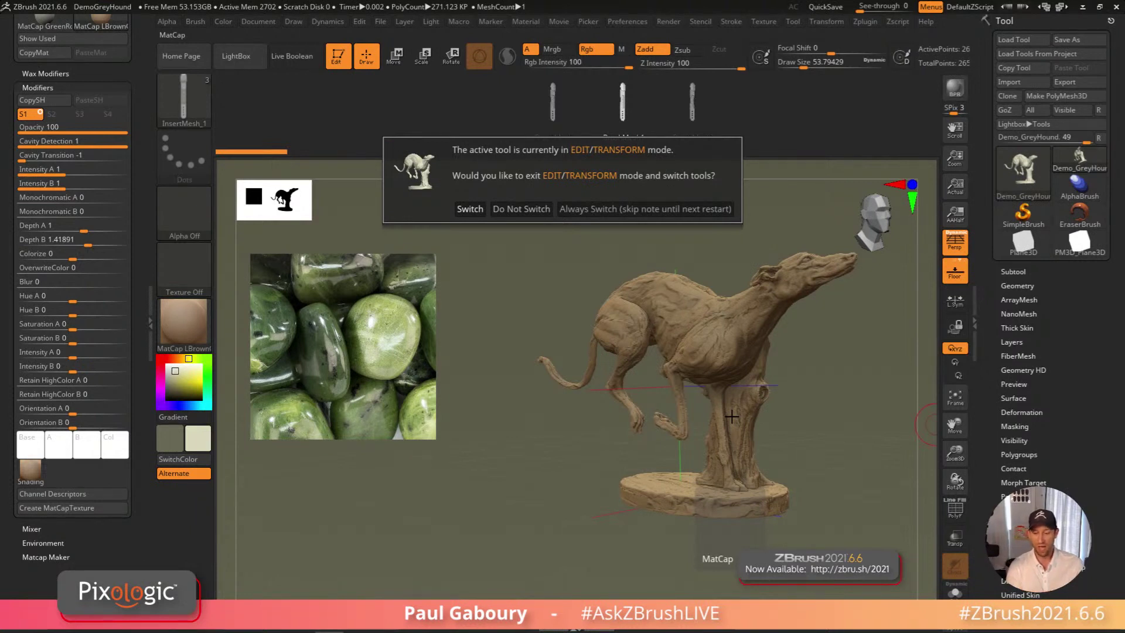
pyautogui.click(470, 209)
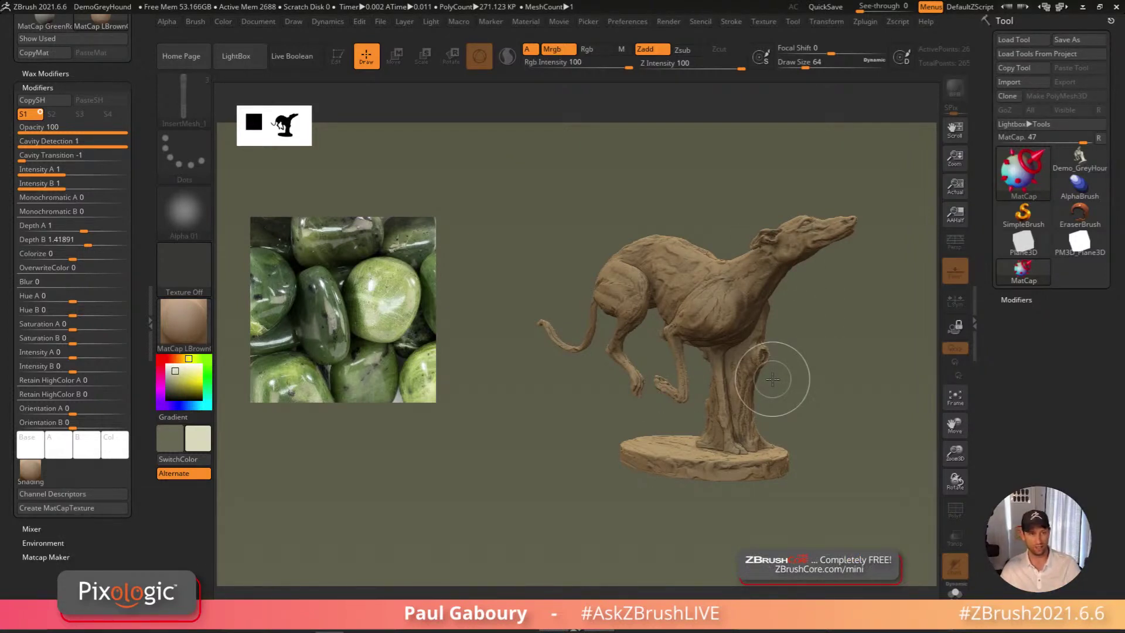
pyautogui.press('s')
pyautogui.click(513, 428)
pyautogui.press('s')
pyautogui.click(509, 428)
pyautogui.moveTo(1025, 175)
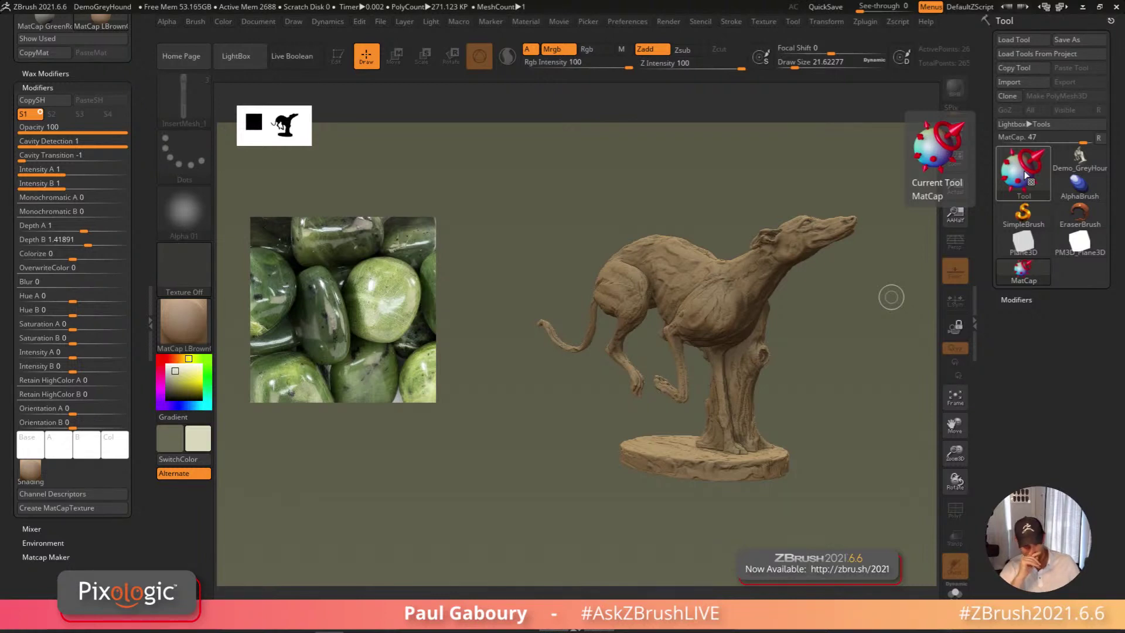
# Sample the first MatCap shading point on the reference's lower-left jade stone and set Cavity Transition to 0
pyautogui.click(281, 386)
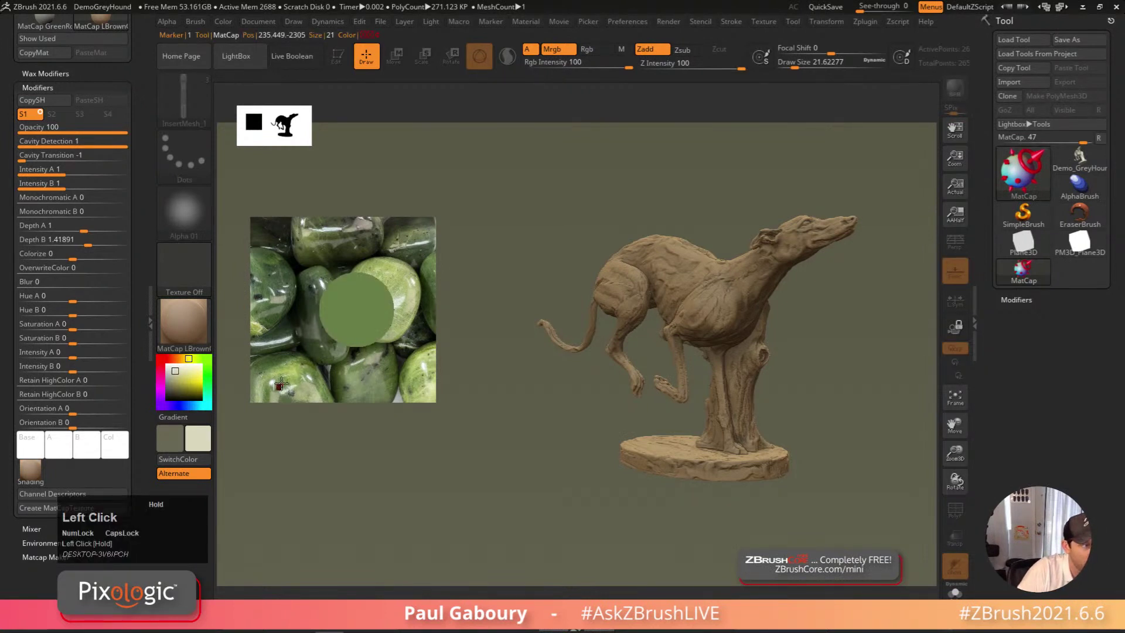
pyautogui.moveTo(281, 383); pyautogui.dragTo(575, 491)
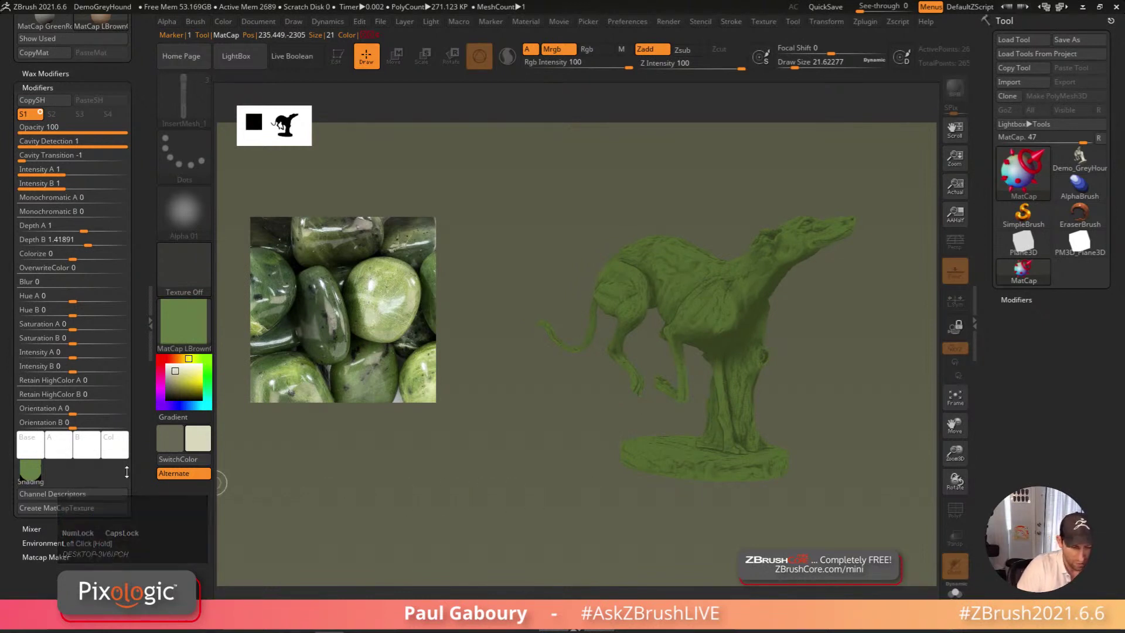
pyautogui.click(72, 156)
pyautogui.write('0')
pyautogui.press('Return')
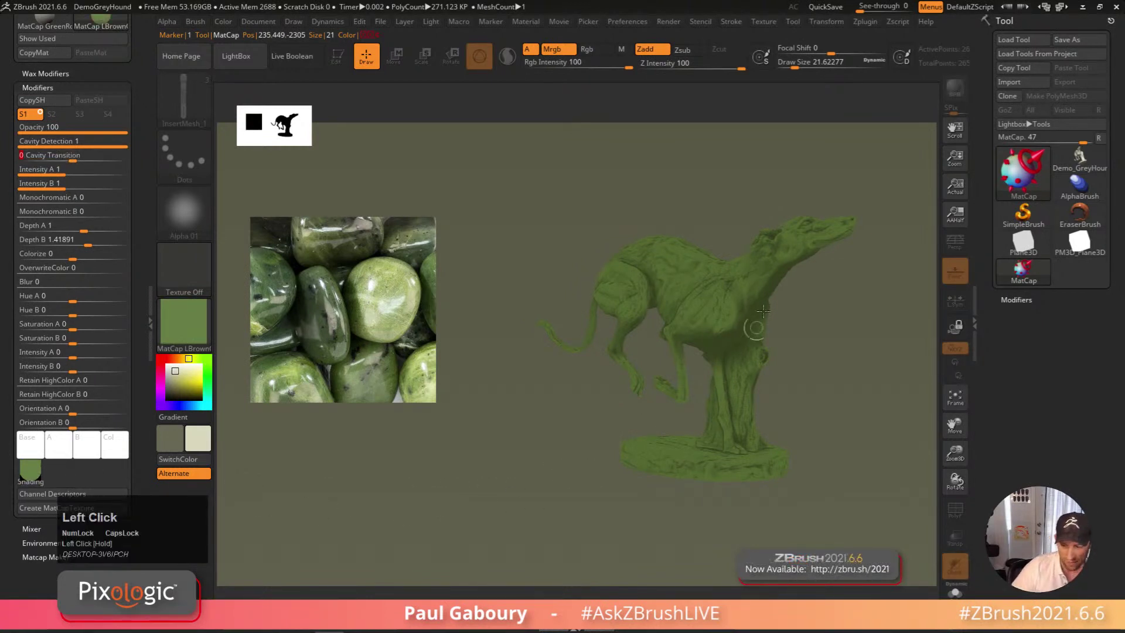
# Examine the first marker on the lower-left stone under magnification and review the Marker Radius preference
pyautogui.moveTo(28, 472)
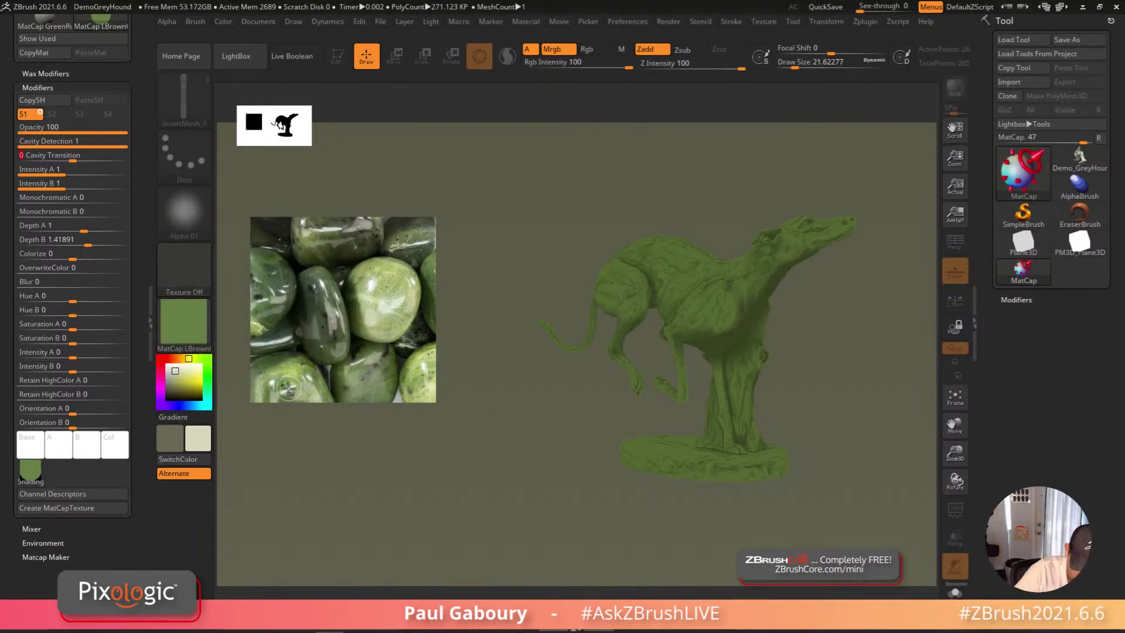
pyautogui.hotkey('shift', 'm')
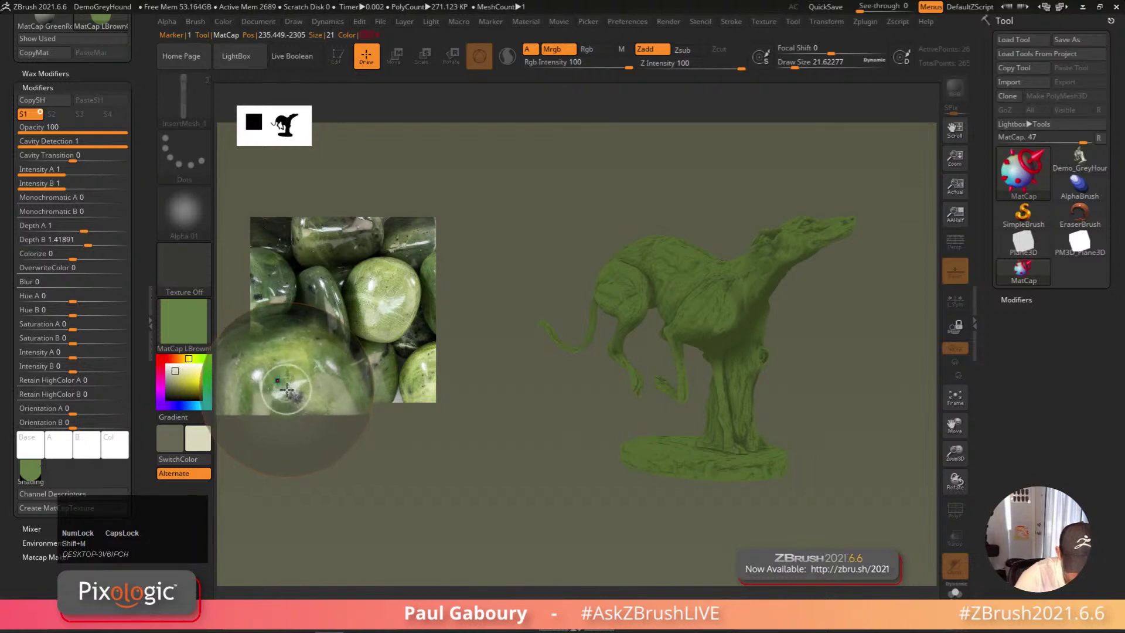
pyautogui.click(284, 388)
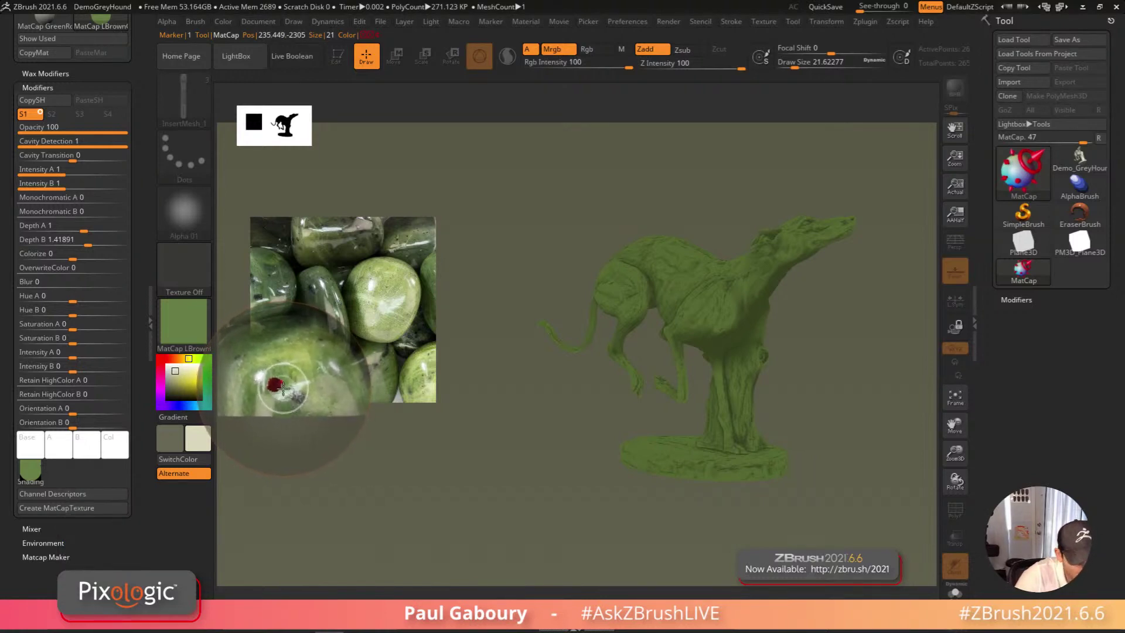
pyautogui.click(625, 20)
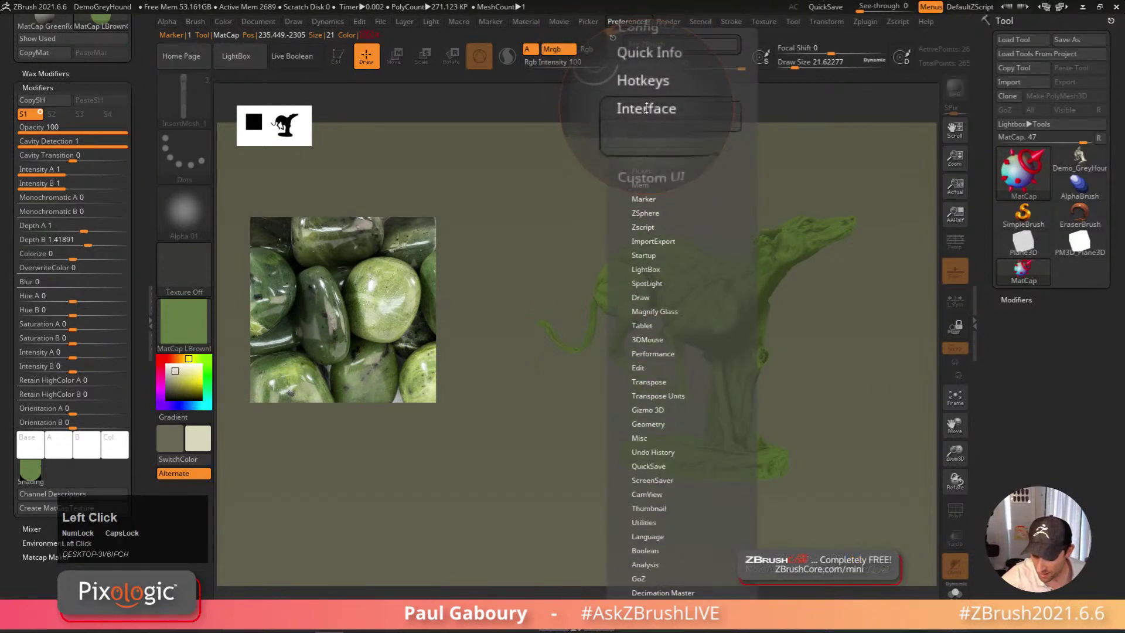
pyautogui.click(647, 146)
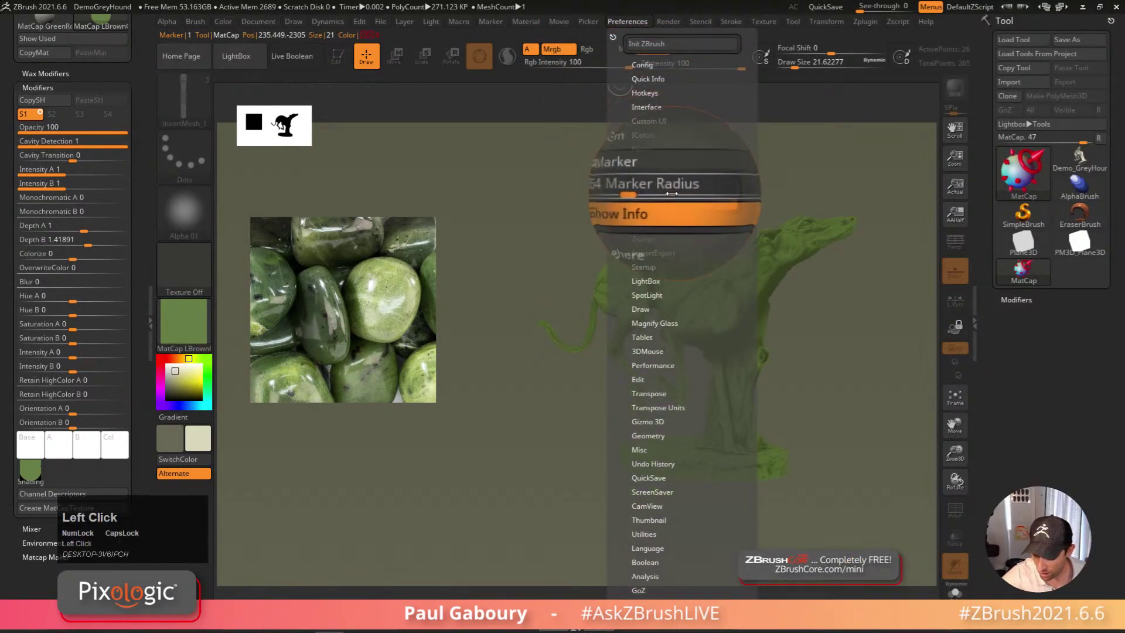
pyautogui.moveTo(674, 193)
pyautogui.mouseDown()
pyautogui.moveTo(494, 414)
pyautogui.moveTo(356, 495)
pyautogui.moveTo(346, 469)
pyautogui.mouseUp()
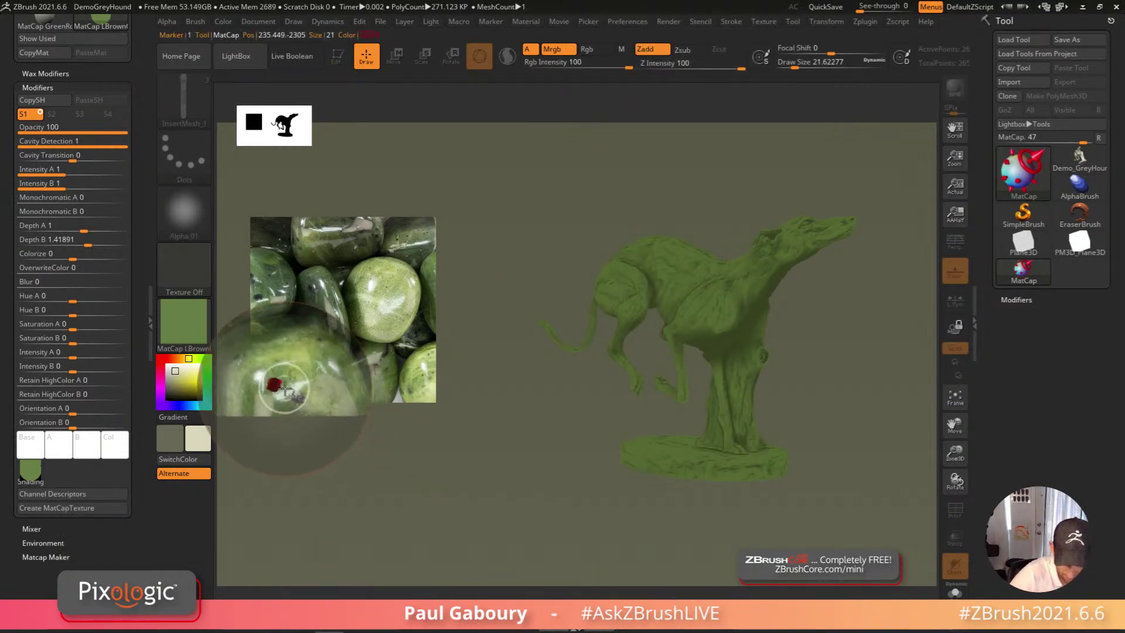
pyautogui.keyDown('shift'); pyautogui.click(284, 388); pyautogui.keyUp('shift')
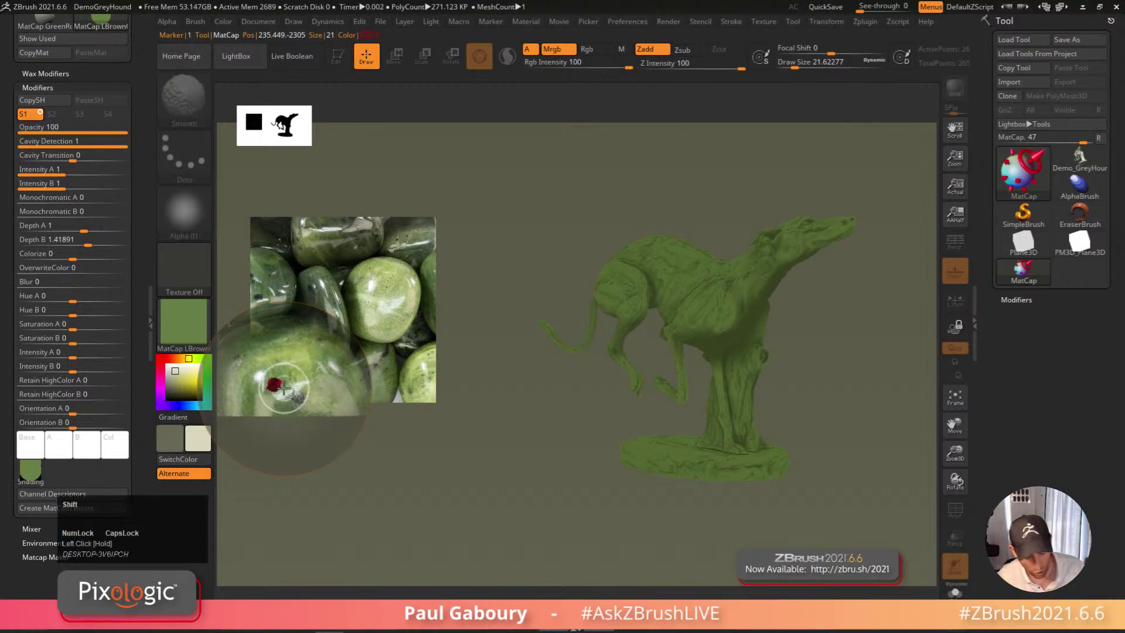
pyautogui.hotkey('shift', 'm')
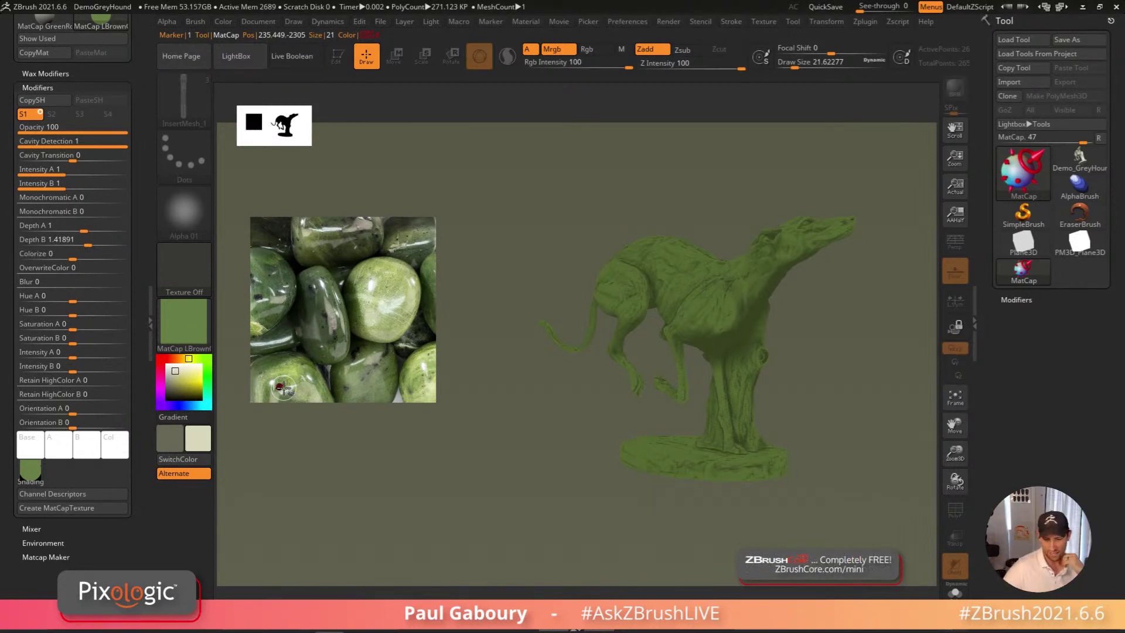
# Add MatCap samples with matching normals on the round light stone's upper right, the bottom centre stone and the top stone
pyautogui.moveTo(399, 270)
pyautogui.mouseDown()
pyautogui.moveTo(386, 265)
pyautogui.moveTo(406, 274)
pyautogui.moveTo(405, 261)
pyautogui.mouseUp()
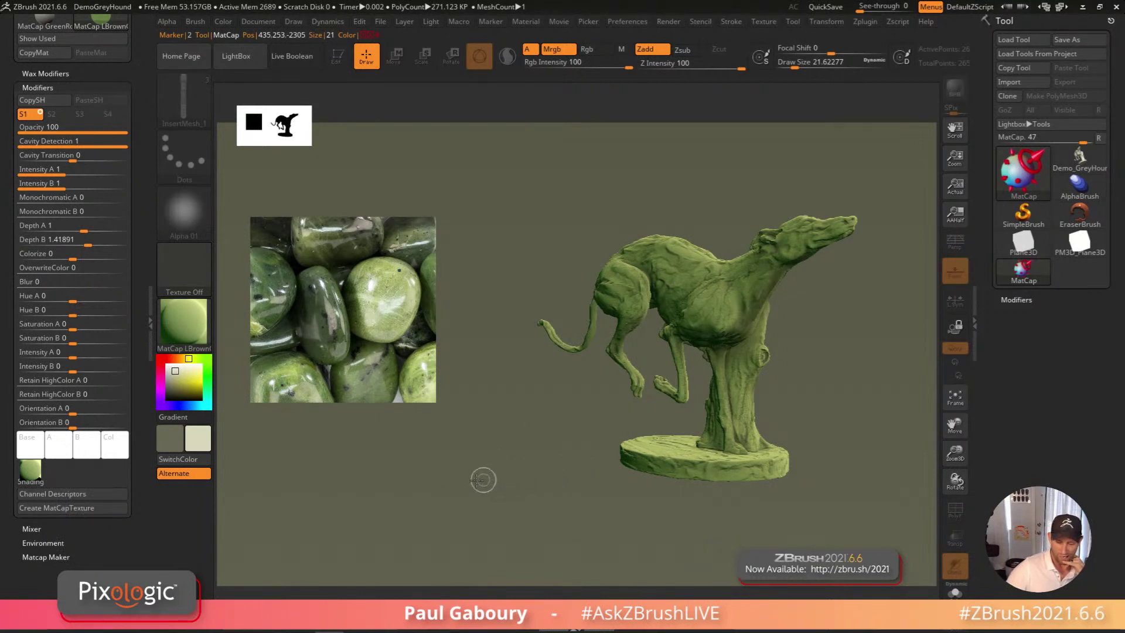
pyautogui.click(356, 369)
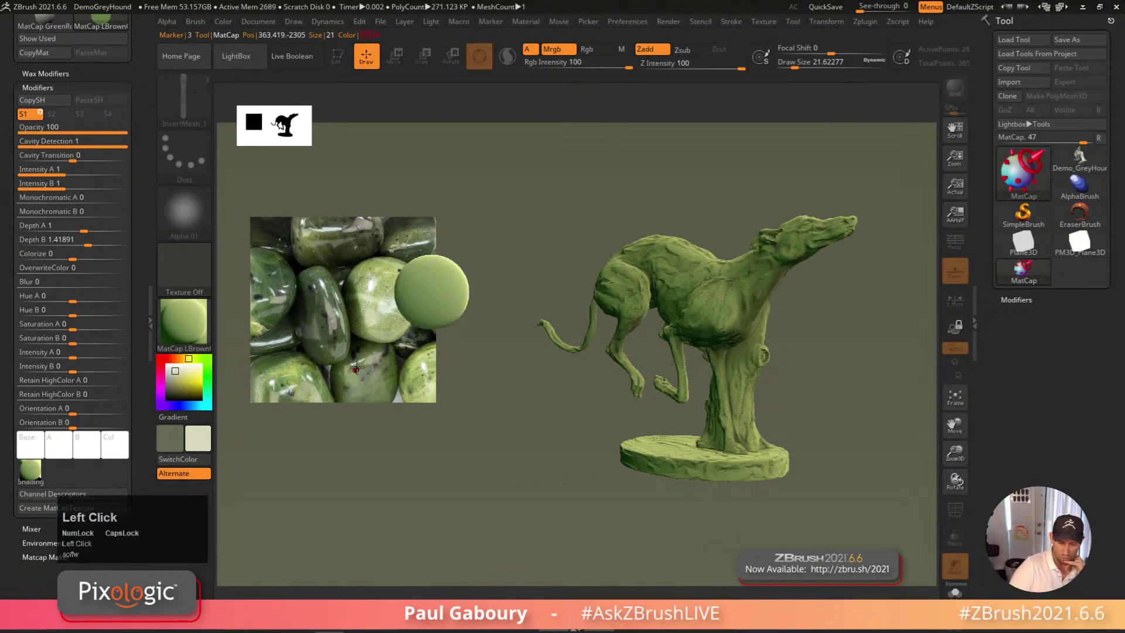
pyautogui.moveTo(356, 368); pyautogui.dragTo(351, 375)
pyautogui.moveTo(365, 243)
pyautogui.mouseDown()
pyautogui.moveTo(358, 256)
pyautogui.moveTo(398, 243)
pyautogui.mouseUp()
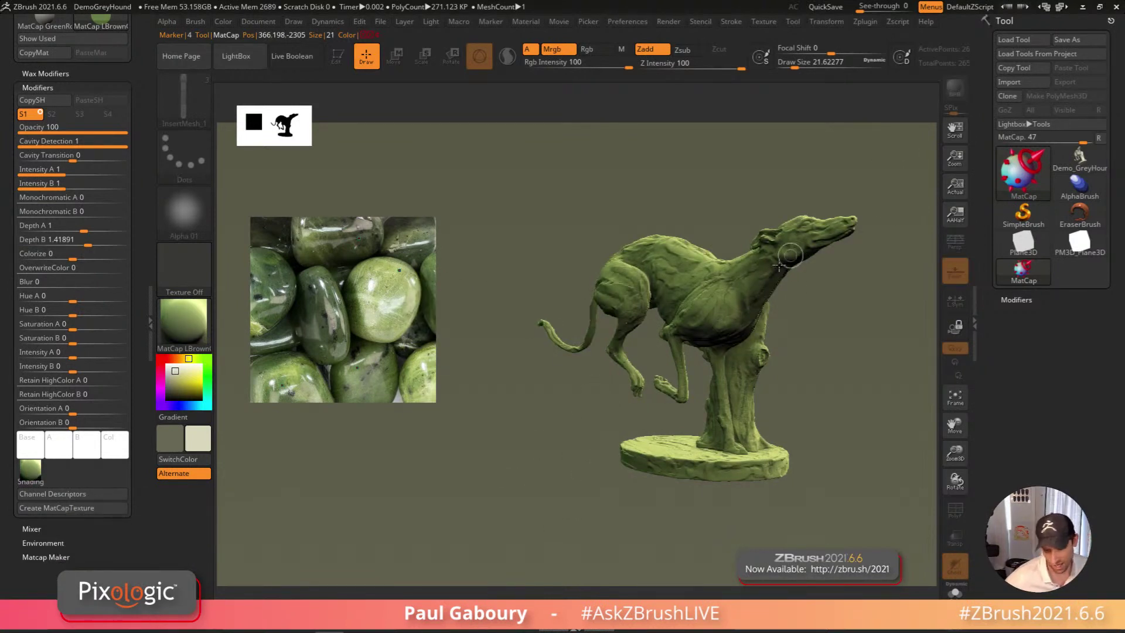
# Try MatCap samples on the dark stone in the reference's upper-right corner and on its left stone, and remove those markers
pyautogui.moveTo(412, 241); pyautogui.dragTo(422, 219)
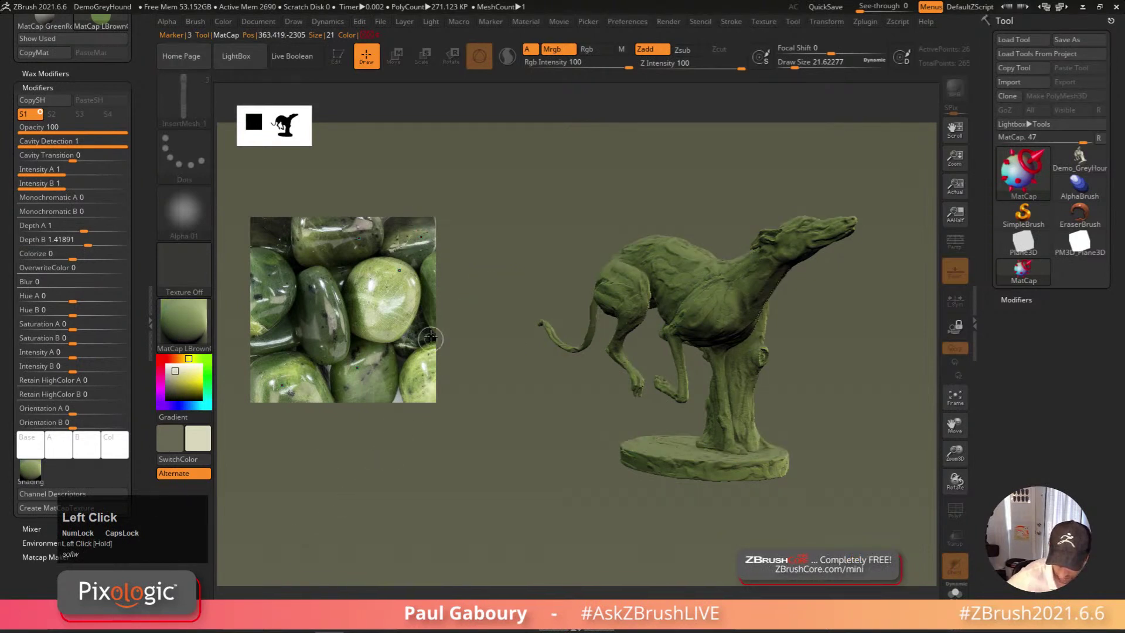
pyautogui.click(421, 235)
pyautogui.click(422, 236)
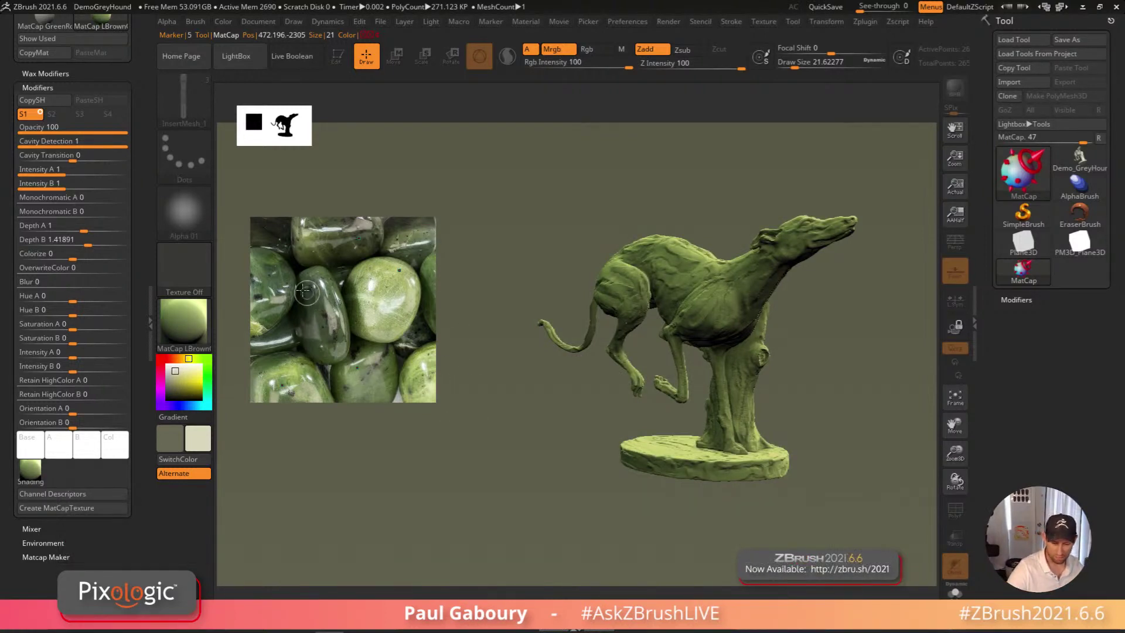
pyautogui.moveTo(269, 258); pyautogui.dragTo(278, 233)
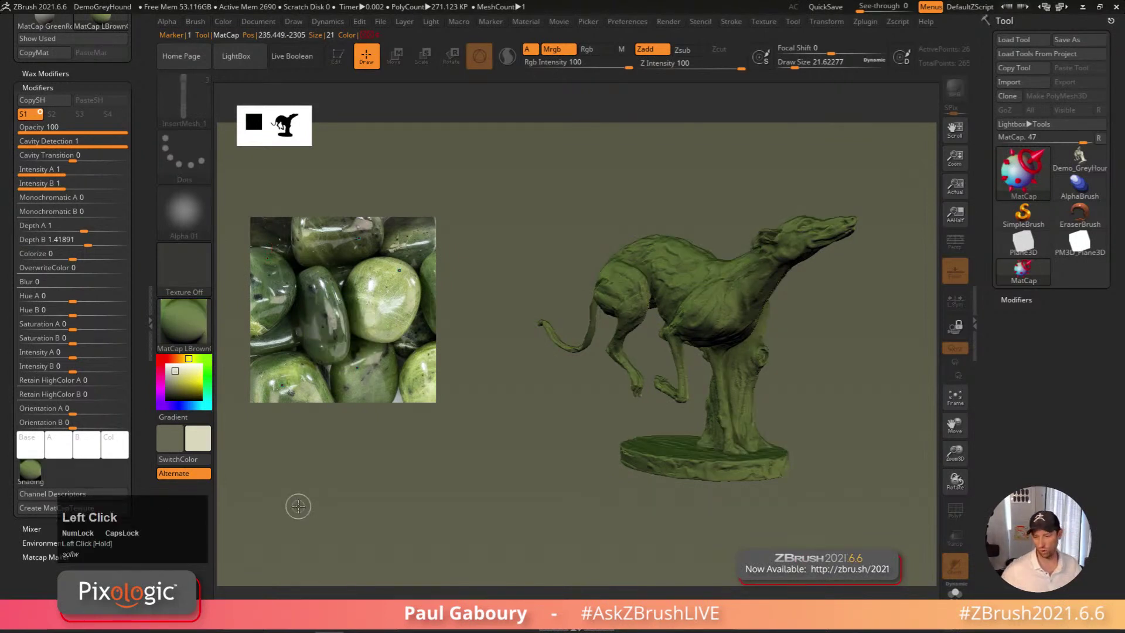
pyautogui.keyDown('alt'); pyautogui.click(268, 257); pyautogui.keyUp('alt')
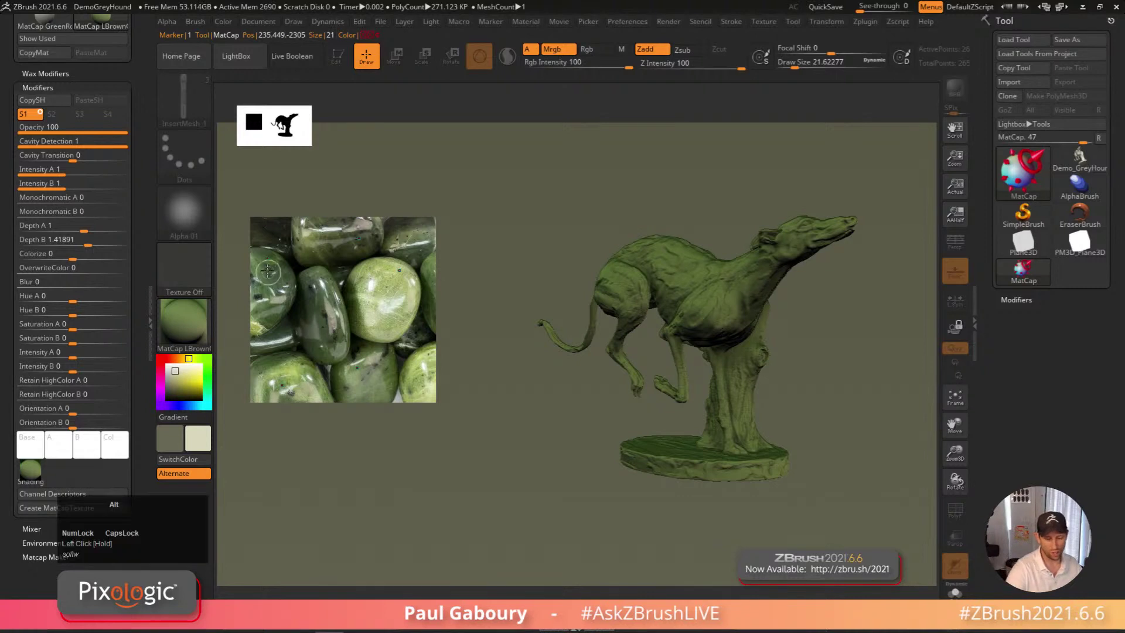
pyautogui.keyDown('alt'); pyautogui.moveTo(268, 256); pyautogui.dragTo(269, 256); pyautogui.keyUp('alt')
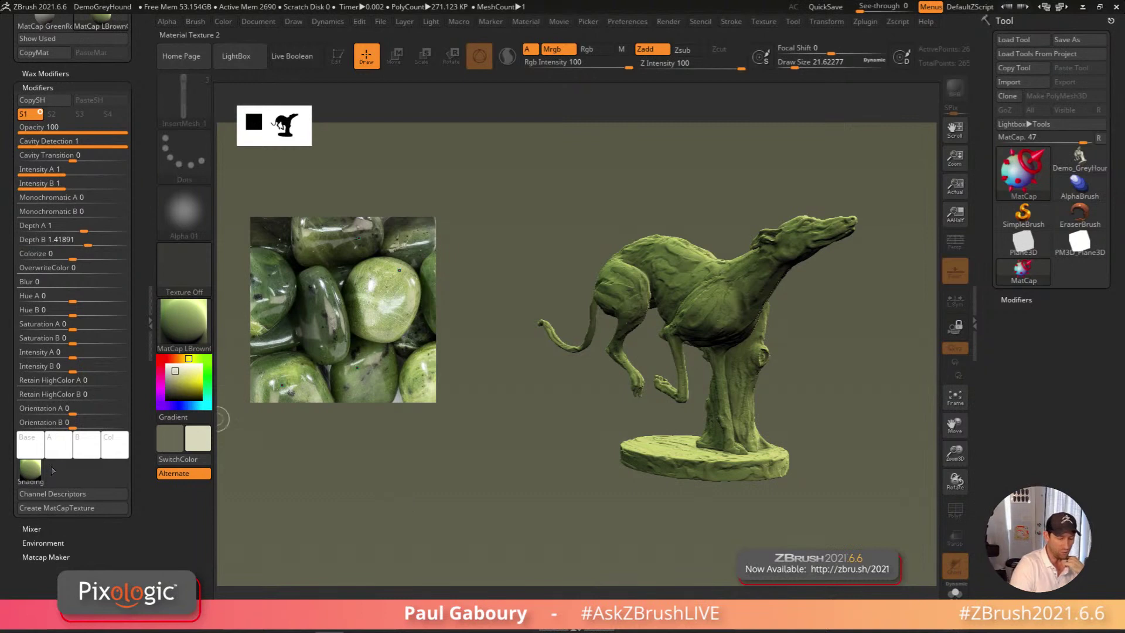
# Sample the pale gap near the reference's lower right, its upper-right corner and the dark area below the round stone
pyautogui.moveTo(36, 469)
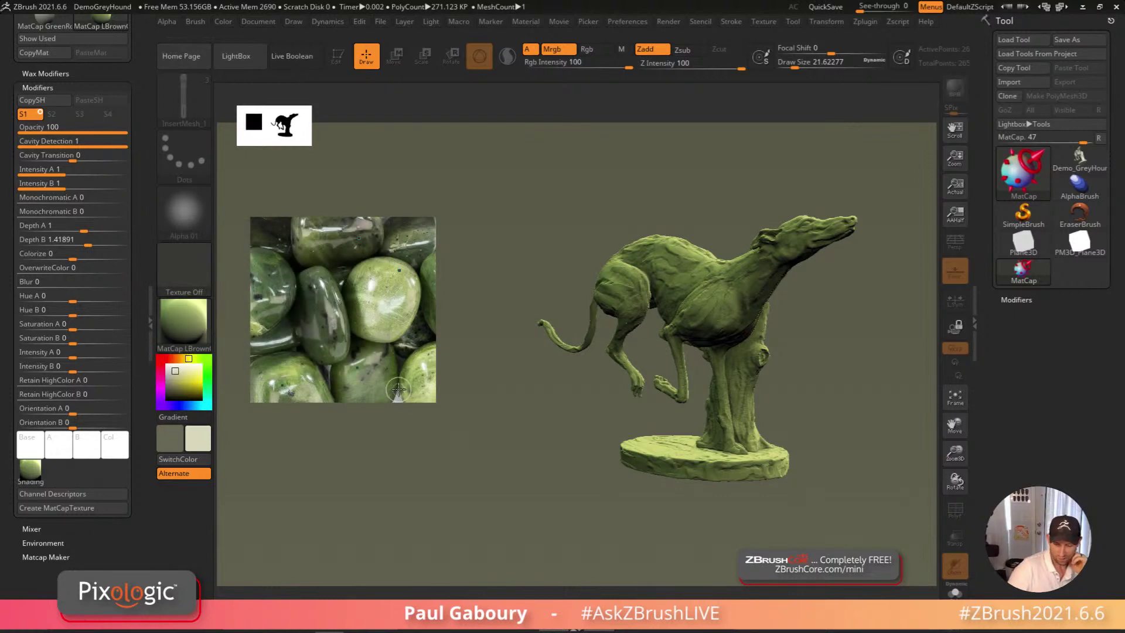
pyautogui.moveTo(401, 390)
pyautogui.mouseDown()
pyautogui.moveTo(347, 442)
pyautogui.moveTo(321, 497)
pyautogui.mouseUp()
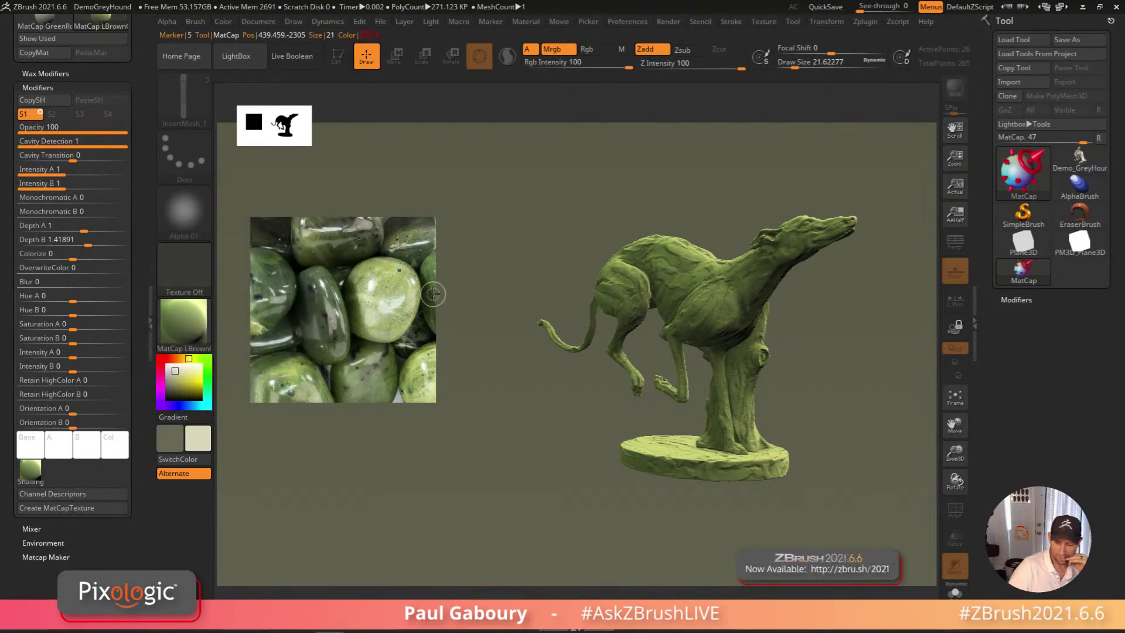
pyautogui.moveTo(433, 234); pyautogui.dragTo(437, 232)
pyautogui.moveTo(404, 346); pyautogui.dragTo(403, 375)
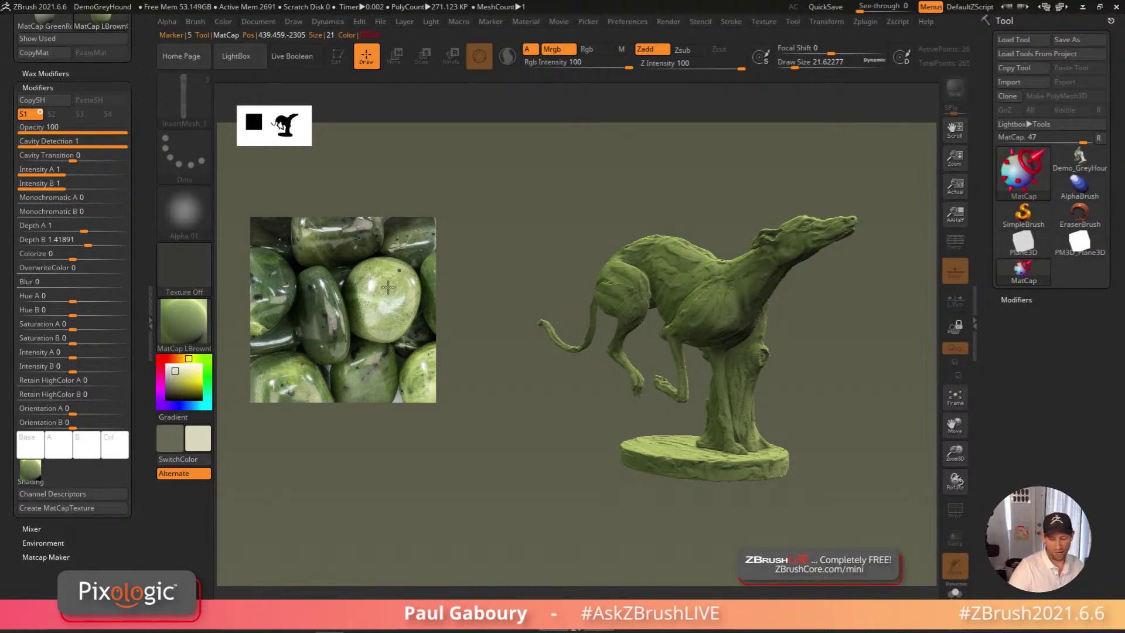
# Add a highlight sample on the upper left of the round light stone and tighten its specular size to 11.11.21
pyautogui.click(370, 283)
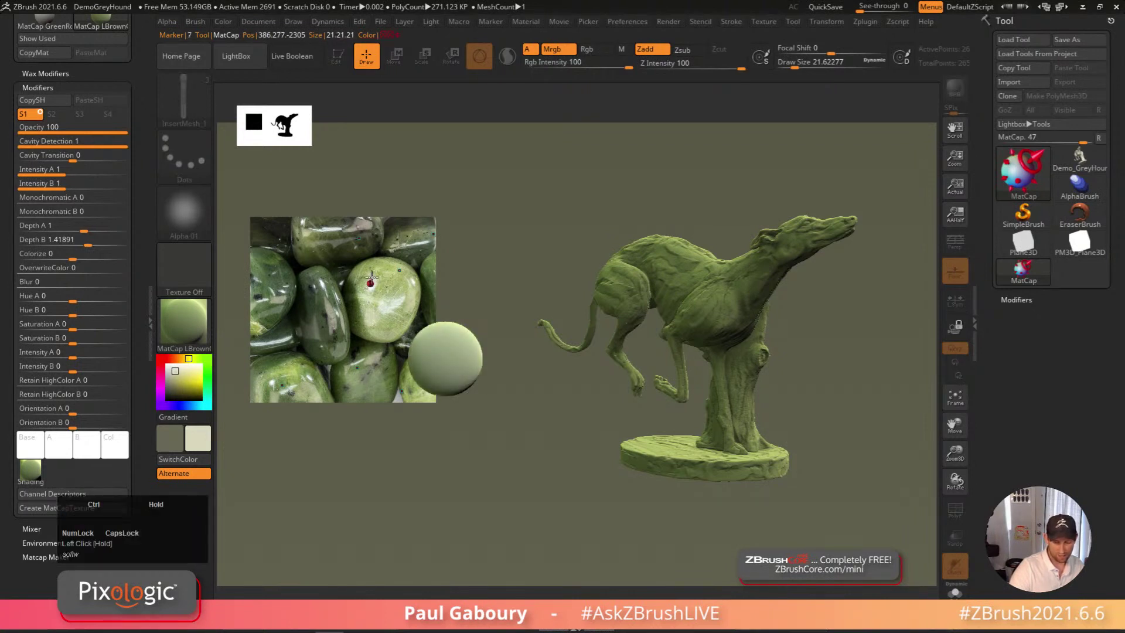
pyautogui.click(370, 283)
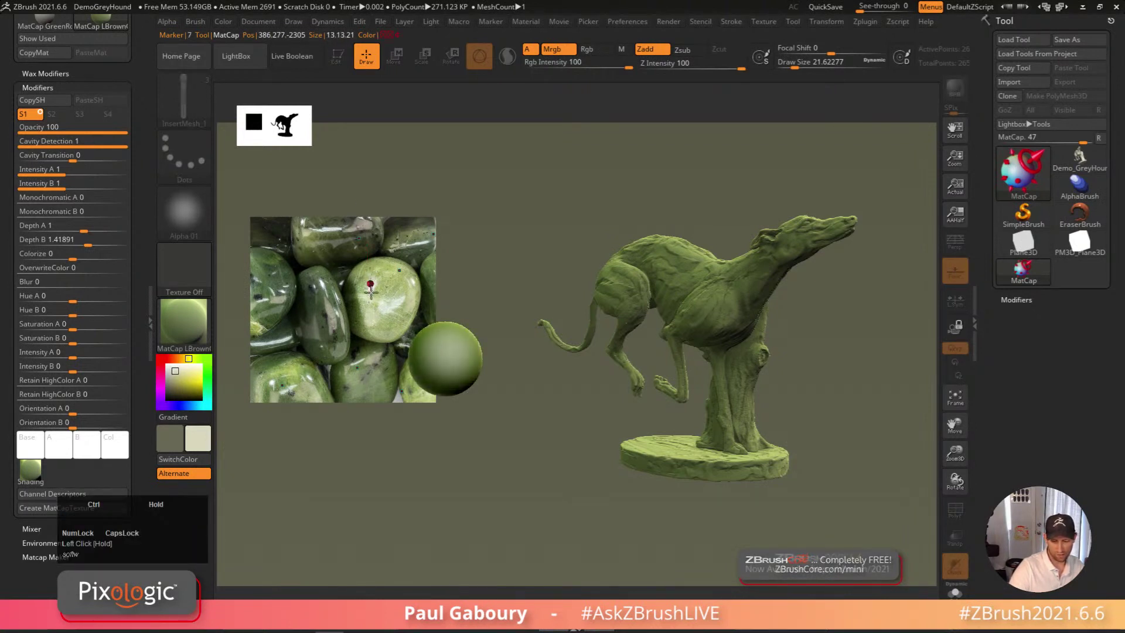
pyautogui.moveTo(373, 279)
pyautogui.mouseDown()
pyautogui.moveTo(356, 287)
pyautogui.moveTo(375, 279)
pyautogui.moveTo(357, 283)
pyautogui.moveTo(368, 285)
pyautogui.mouseUp()
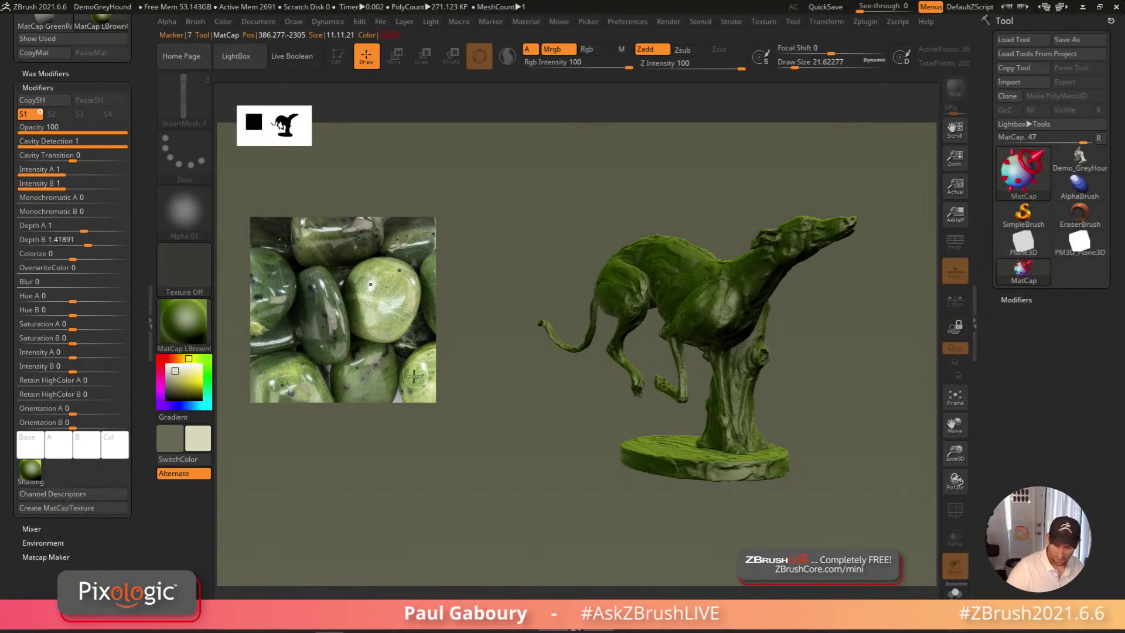
# Add highlight samples on the lower-left stone with size 18.18.21 and on the round stone's lower right with size 1.1.21
pyautogui.moveTo(272, 382)
pyautogui.mouseDown()
pyautogui.moveTo(309, 312)
pyautogui.moveTo(290, 348)
pyautogui.moveTo(260, 366)
pyautogui.moveTo(282, 372)
pyautogui.mouseUp()
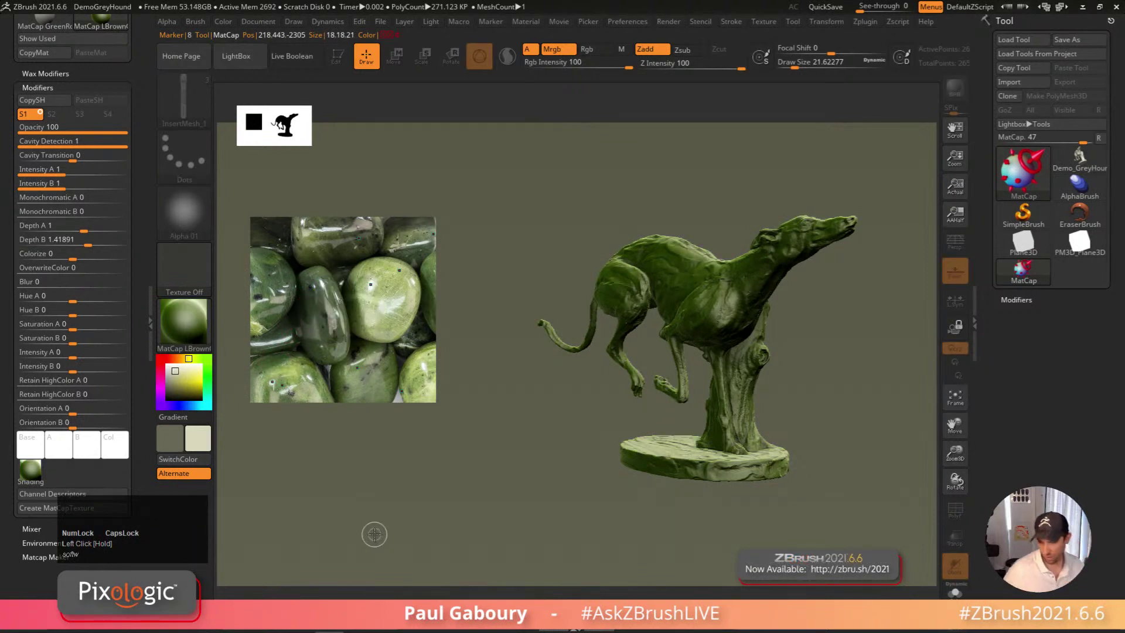
pyautogui.moveTo(399, 307)
pyautogui.mouseDown()
pyautogui.moveTo(393, 300)
pyautogui.moveTo(400, 308)
pyautogui.mouseUp()
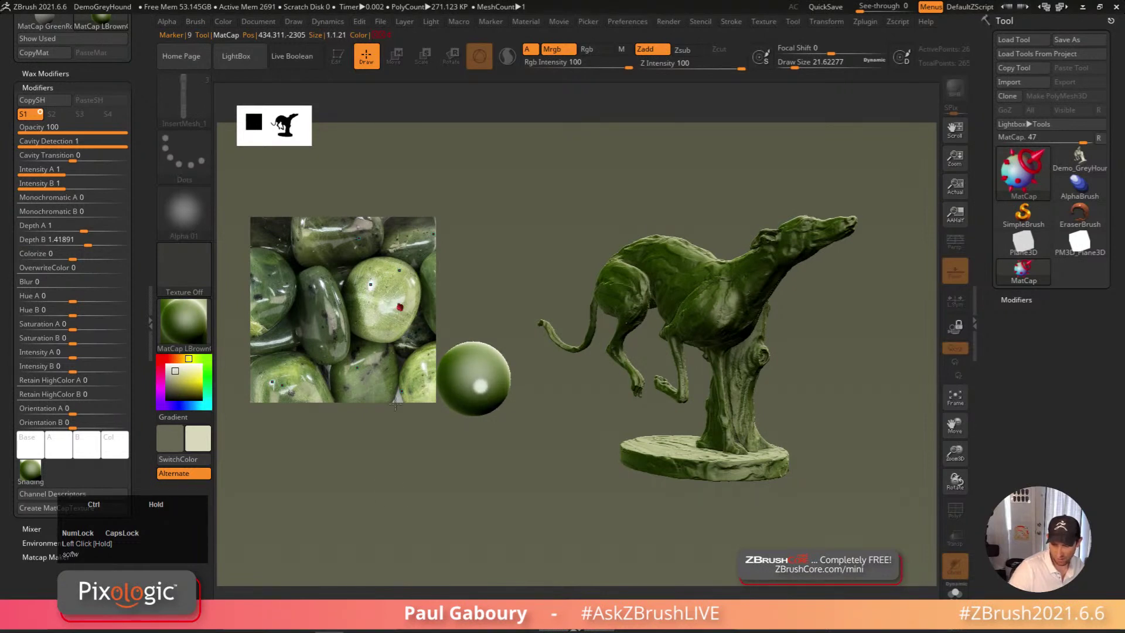
pyautogui.moveTo(401, 371); pyautogui.dragTo(400, 375)
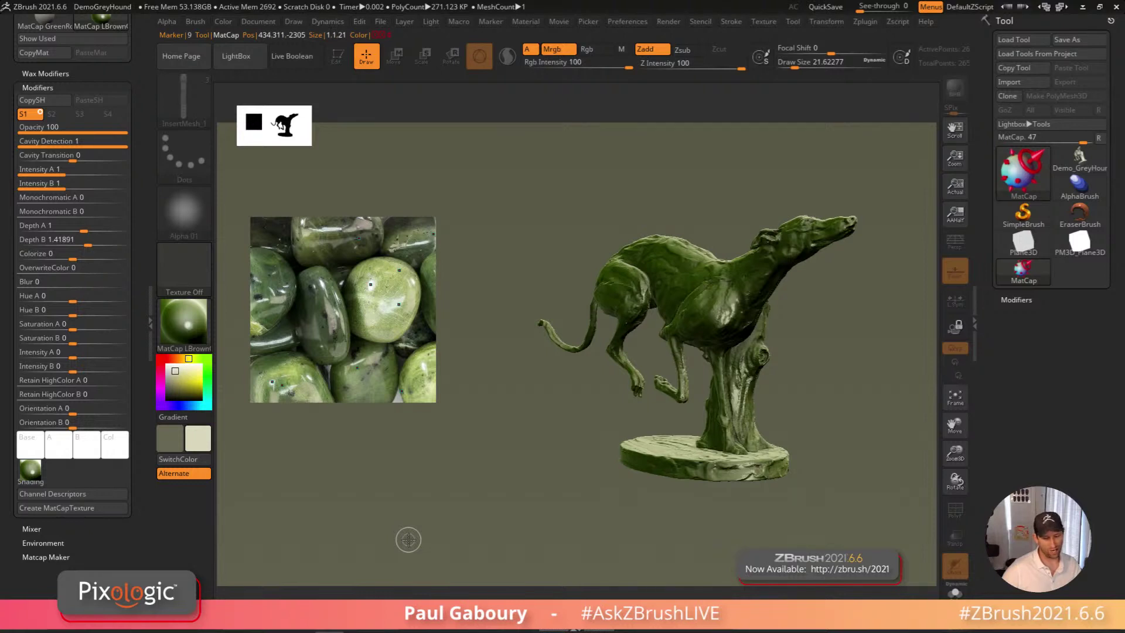
# Add MatCap samples along the far left stone and the upper edge of the top stone in the jade reference
pyautogui.moveTo(250, 286)
pyautogui.mouseDown()
pyautogui.moveTo(219, 270)
pyautogui.moveTo(234, 277)
pyautogui.mouseUp()
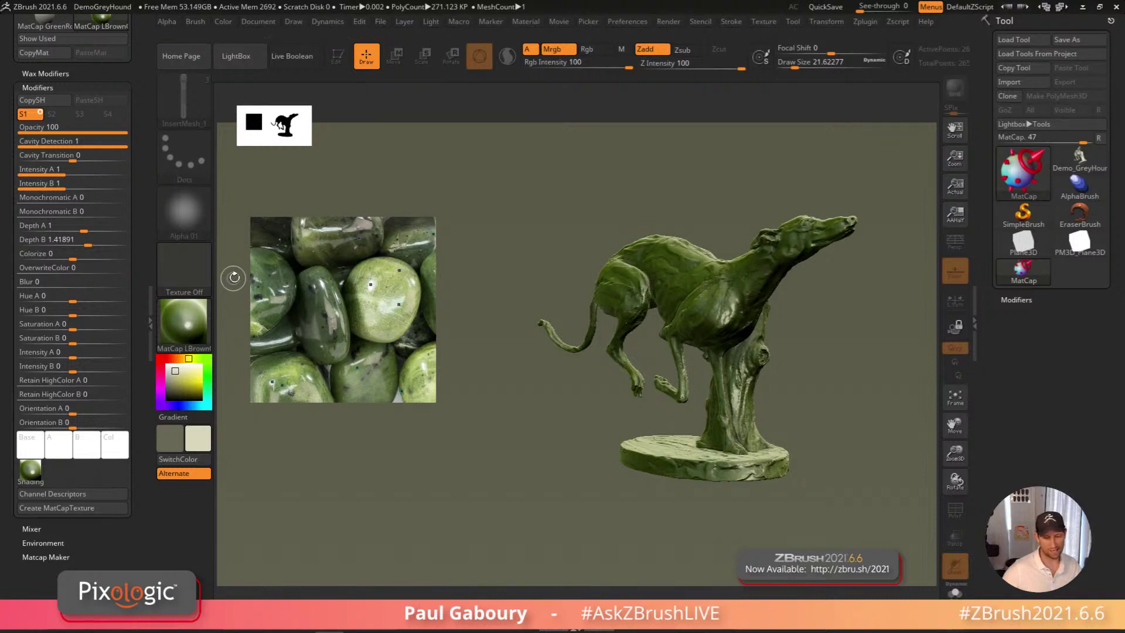
pyautogui.moveTo(330, 227); pyautogui.dragTo(335, 218)
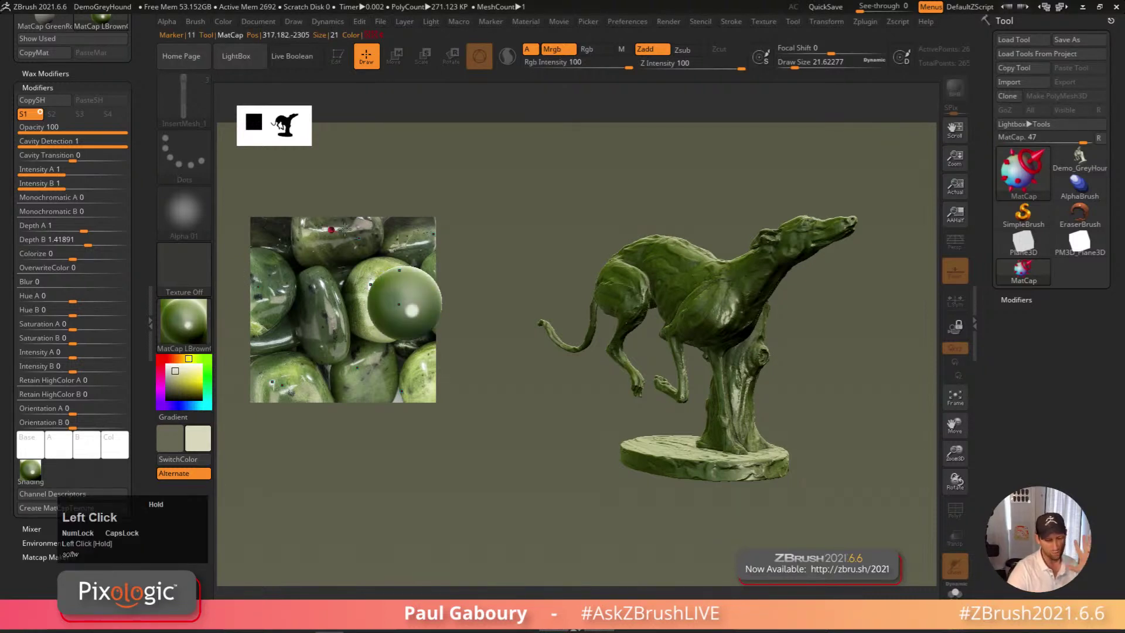
pyautogui.moveTo(313, 202)
pyautogui.mouseDown()
pyautogui.moveTo(333, 232)
pyautogui.moveTo(320, 210)
pyautogui.moveTo(335, 231)
pyautogui.moveTo(357, 211)
pyautogui.moveTo(410, 223)
pyautogui.moveTo(339, 226)
pyautogui.moveTo(363, 223)
pyautogui.mouseUp()
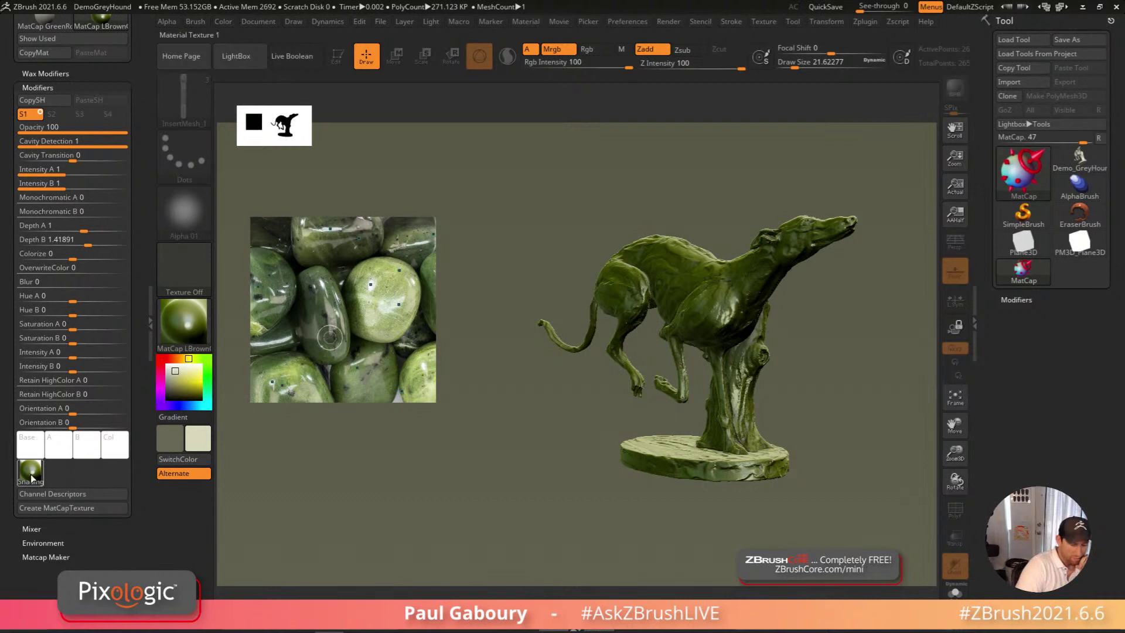
pyautogui.moveTo(31, 477)
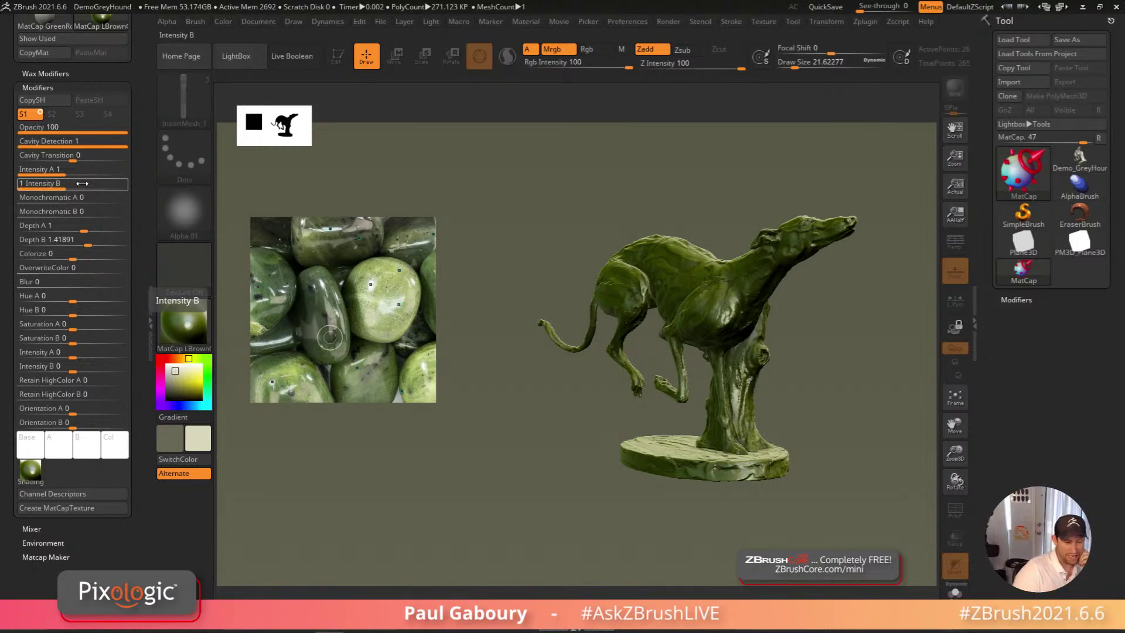
# Set the material's Depth A to about 2.75 and Intensity A to about 1.46, leaving Saturation A at 0
pyautogui.moveTo(85, 225); pyautogui.dragTo(101, 227)
pyautogui.moveTo(65, 170); pyautogui.dragTo(86, 172)
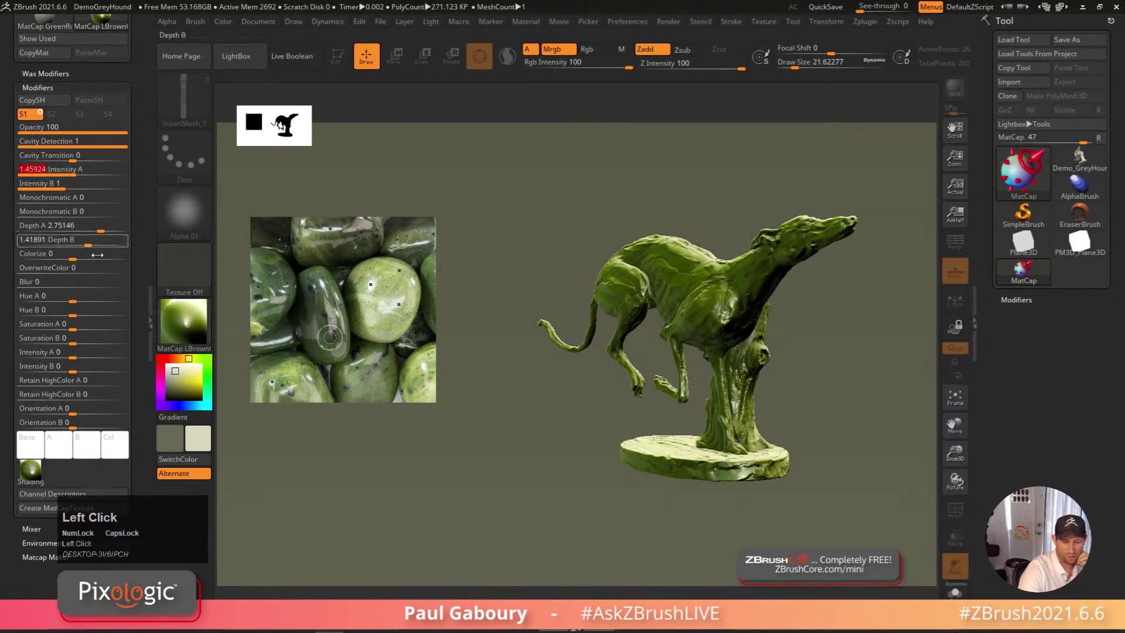
pyautogui.moveTo(80, 298); pyautogui.dragTo(72, 330)
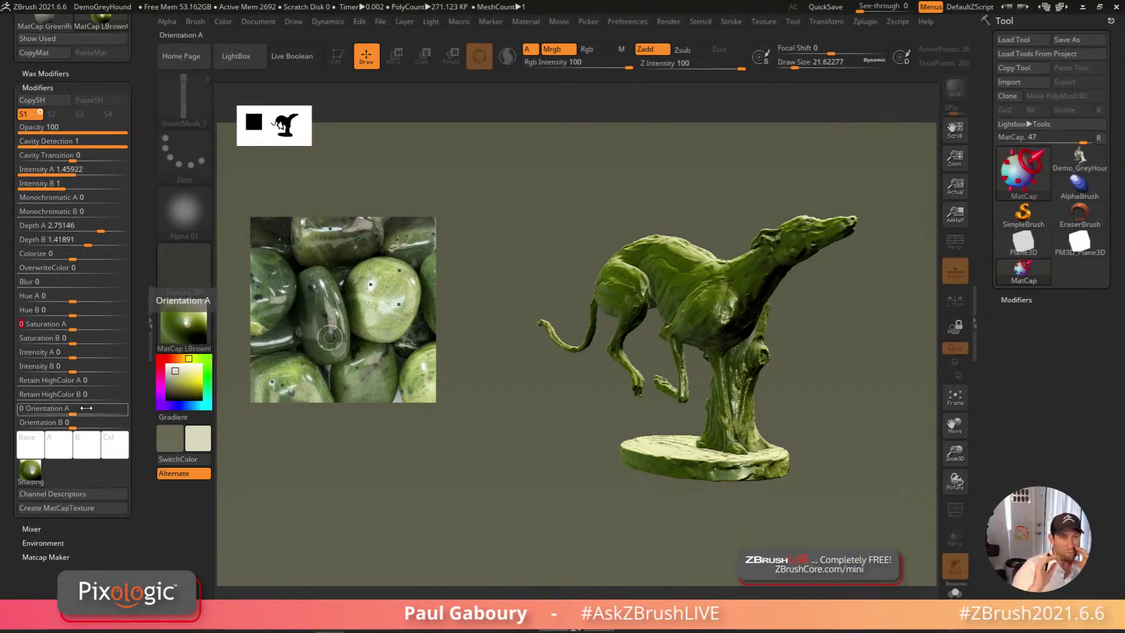
# Open the Matcap Maker settings and set Gloss to about 0.53
pyautogui.moveTo(139, 425); pyautogui.dragTo(63, 366)
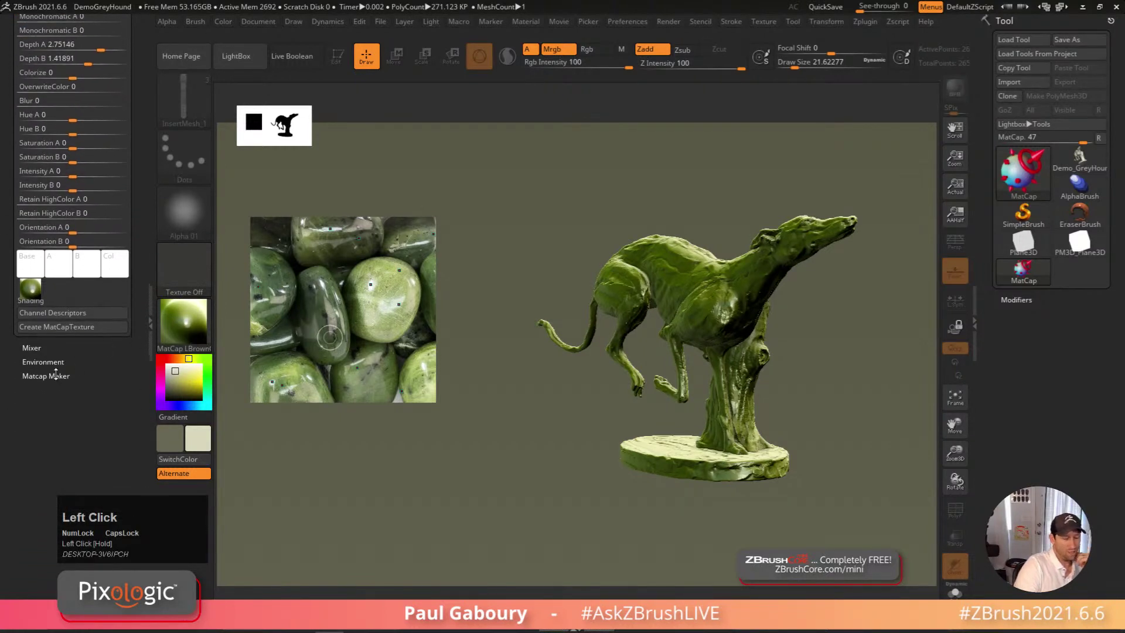
pyautogui.click(56, 376)
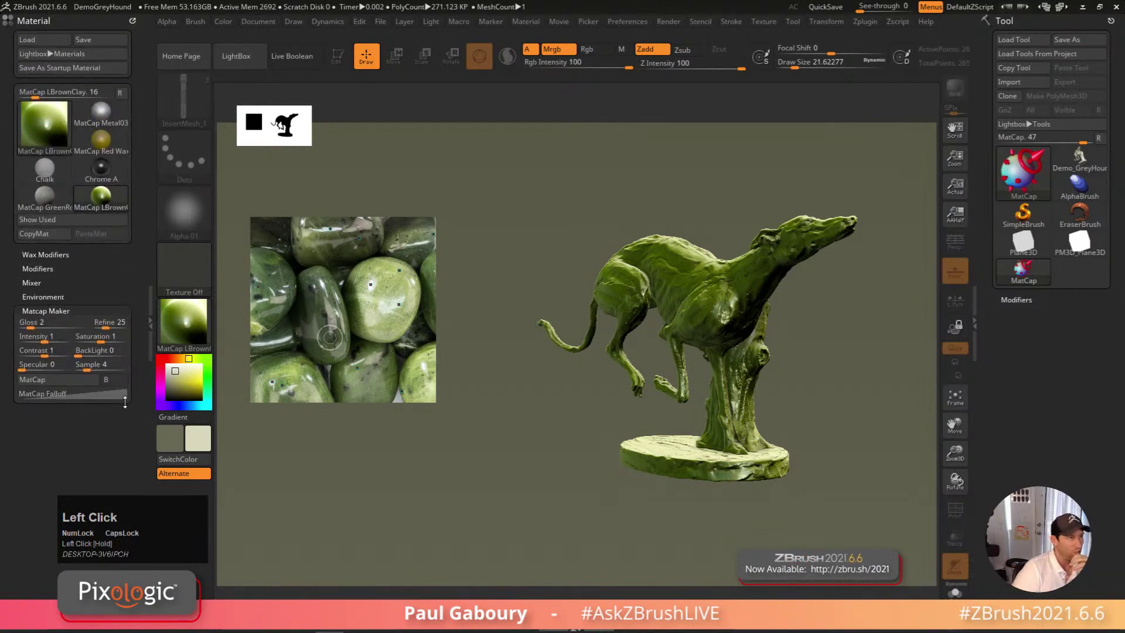
pyautogui.moveTo(29, 324); pyautogui.dragTo(40, 325)
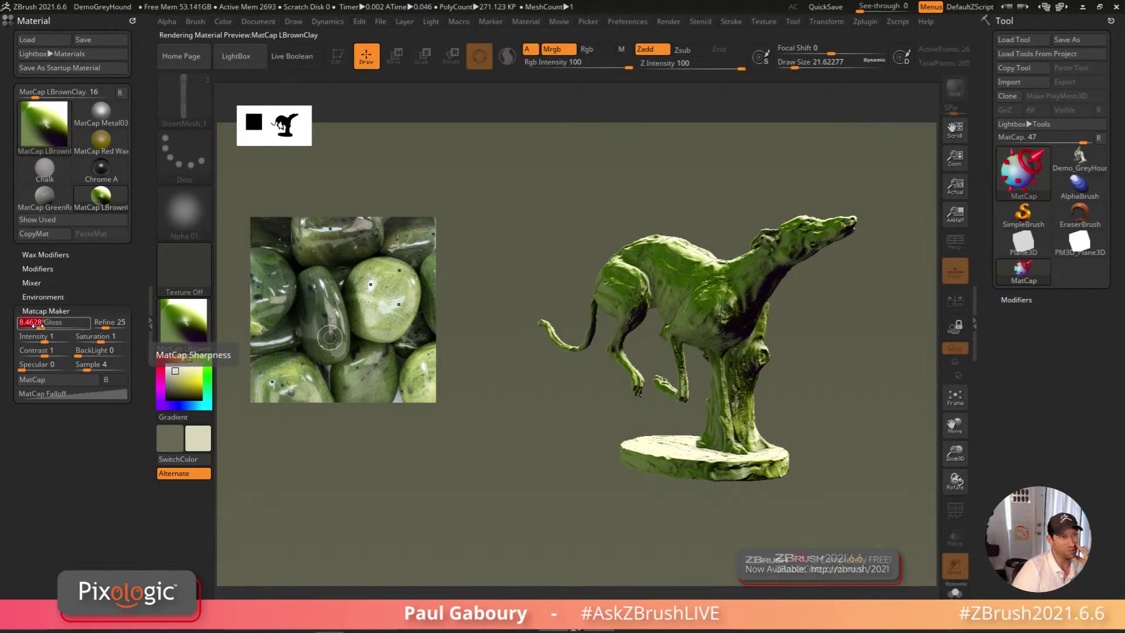
pyautogui.moveTo(38, 325); pyautogui.dragTo(31, 323)
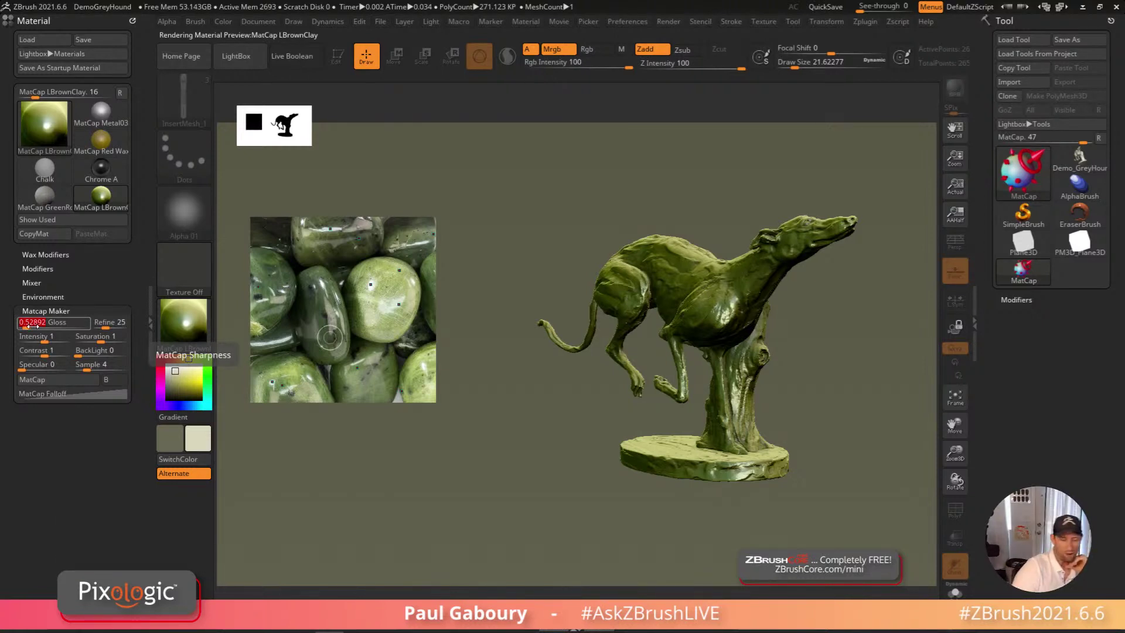
# Set Matcap Maker Refine to 17, Intensity to 1.0256, Saturation to about 1.10, Contrast to 1.1282, BackLight to about 0.115 and Specular to 2
pyautogui.click(107, 325)
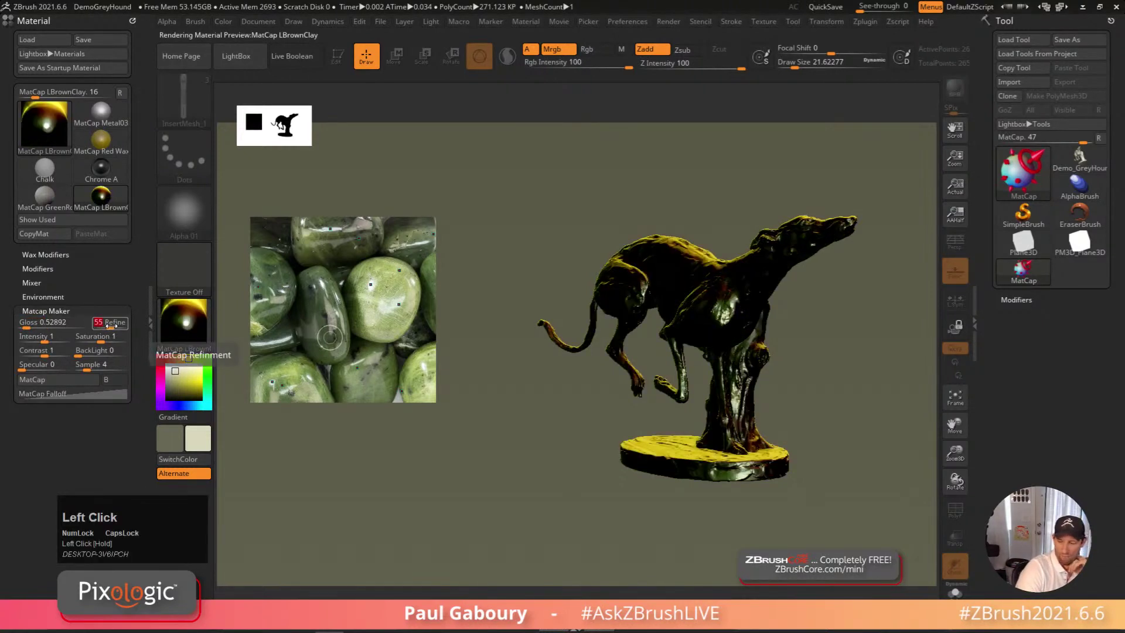
pyautogui.moveTo(108, 325); pyautogui.dragTo(66, 349)
pyautogui.moveTo(52, 350); pyautogui.dragTo(23, 365)
pyautogui.write('2')
pyautogui.press('Return')
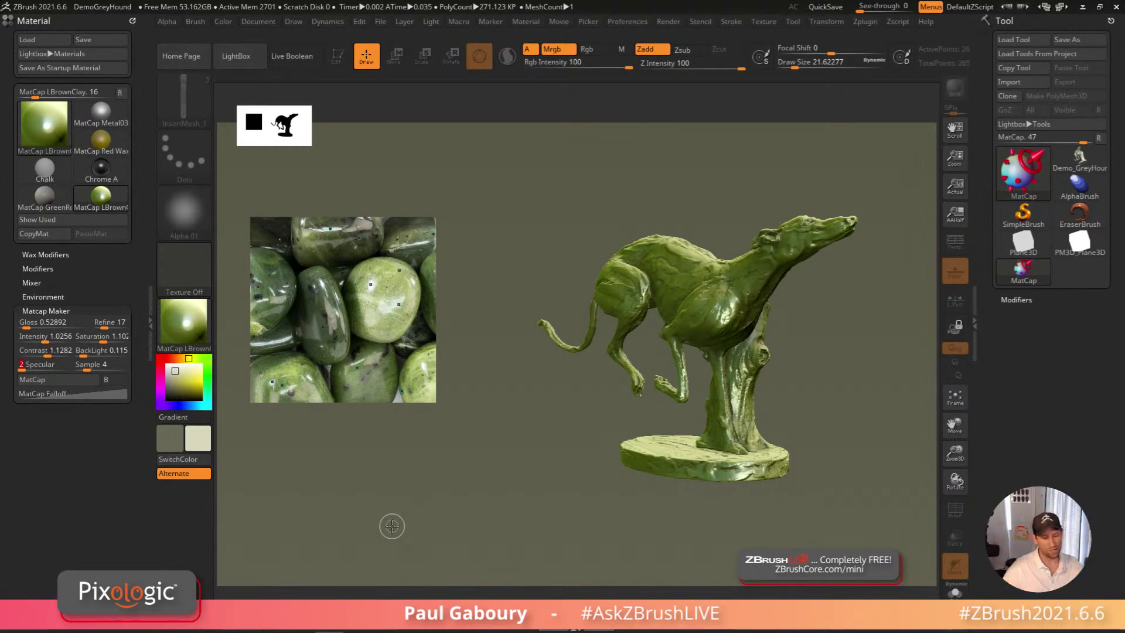
# Enable the MatCap B channel, sample the round light stone's lower edge, and check the two-sphere shading texture
pyautogui.click(38, 268)
pyautogui.moveTo(135, 510); pyautogui.dragTo(136, 201)
pyautogui.moveTo(33, 294)
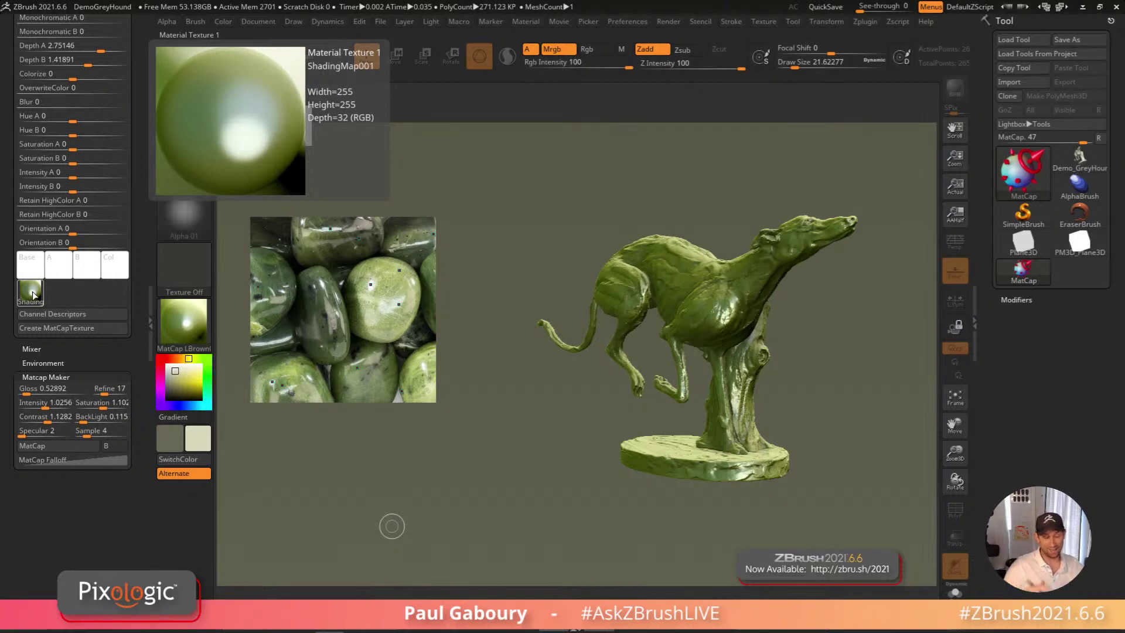
pyautogui.moveTo(135, 410); pyautogui.dragTo(136, 323)
pyautogui.click(119, 363)
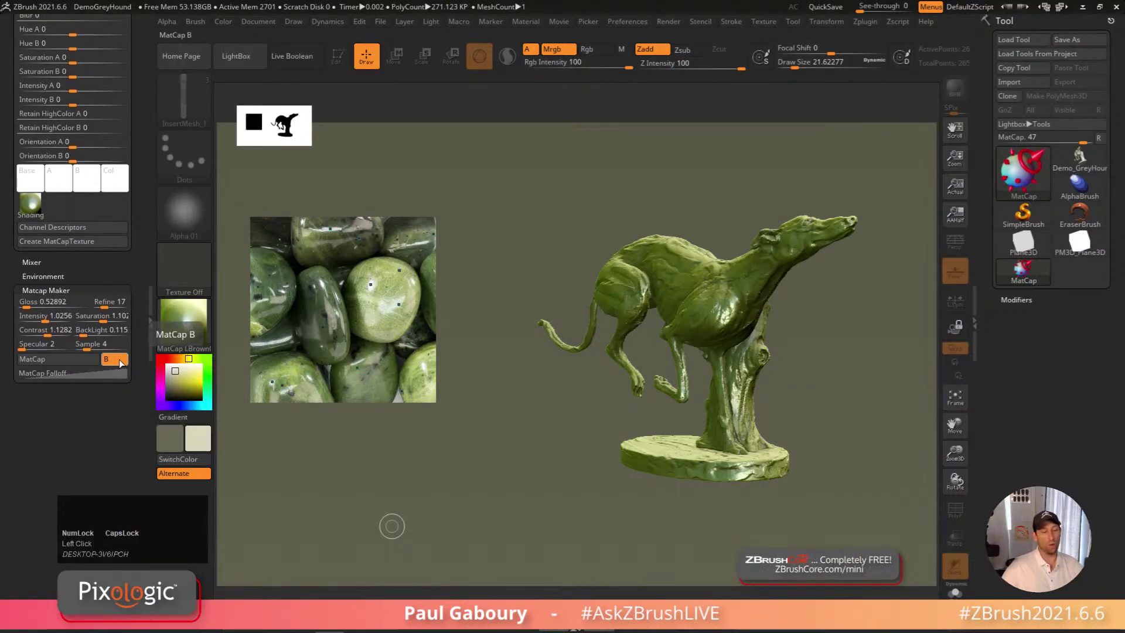
pyautogui.moveTo(383, 335); pyautogui.dragTo(390, 334)
pyautogui.moveTo(392, 373); pyautogui.dragTo(392, 373)
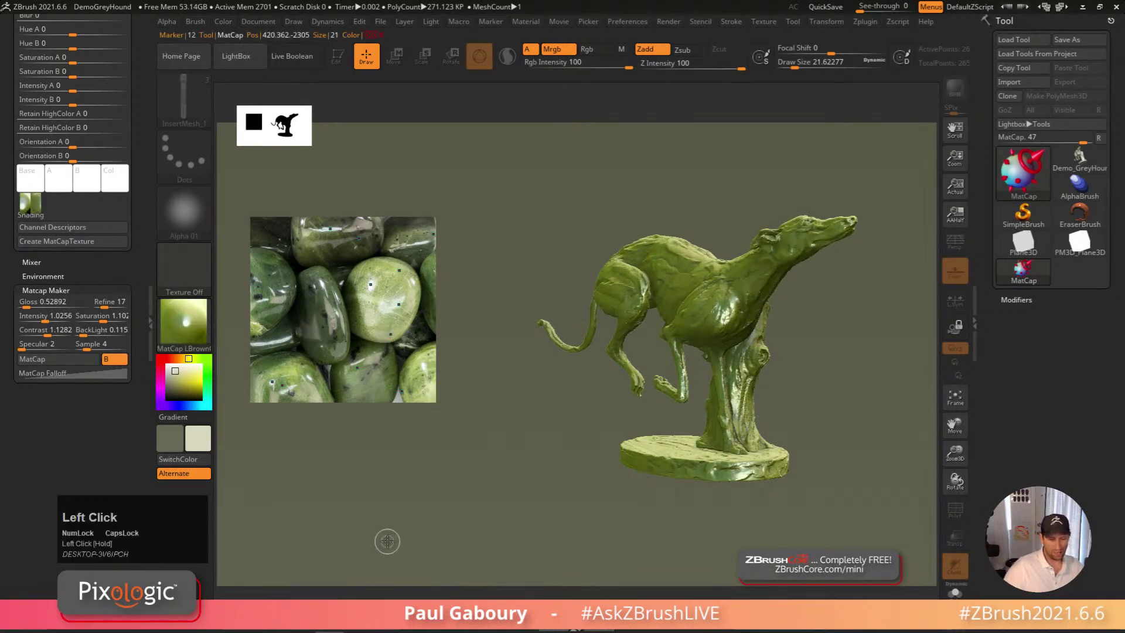
pyautogui.moveTo(37, 201)
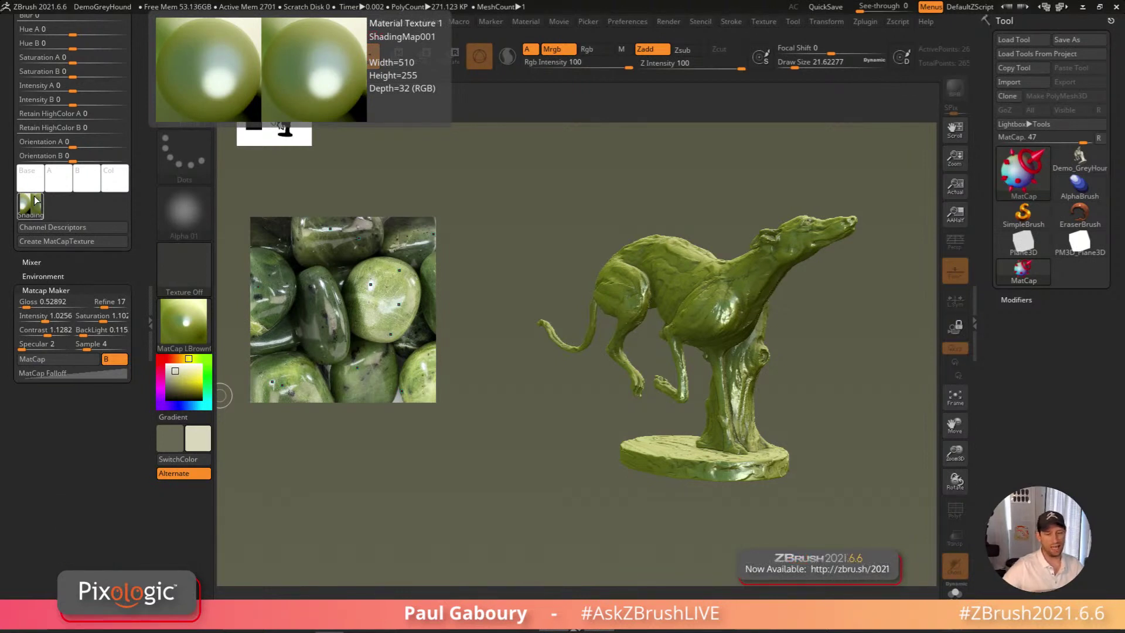
# Delete MatCap samples on the round stone and left stone, and add a sample near the round stone's right edge
pyautogui.keyDown('alt'); pyautogui.click(399, 304); pyautogui.keyUp('alt')
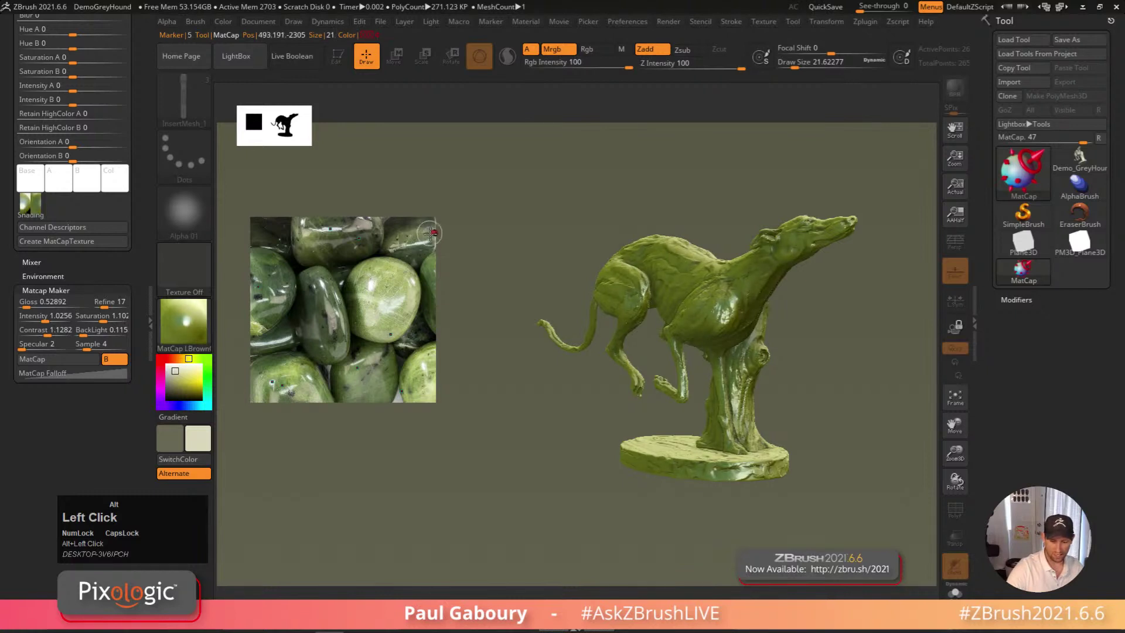
pyautogui.click(265, 287)
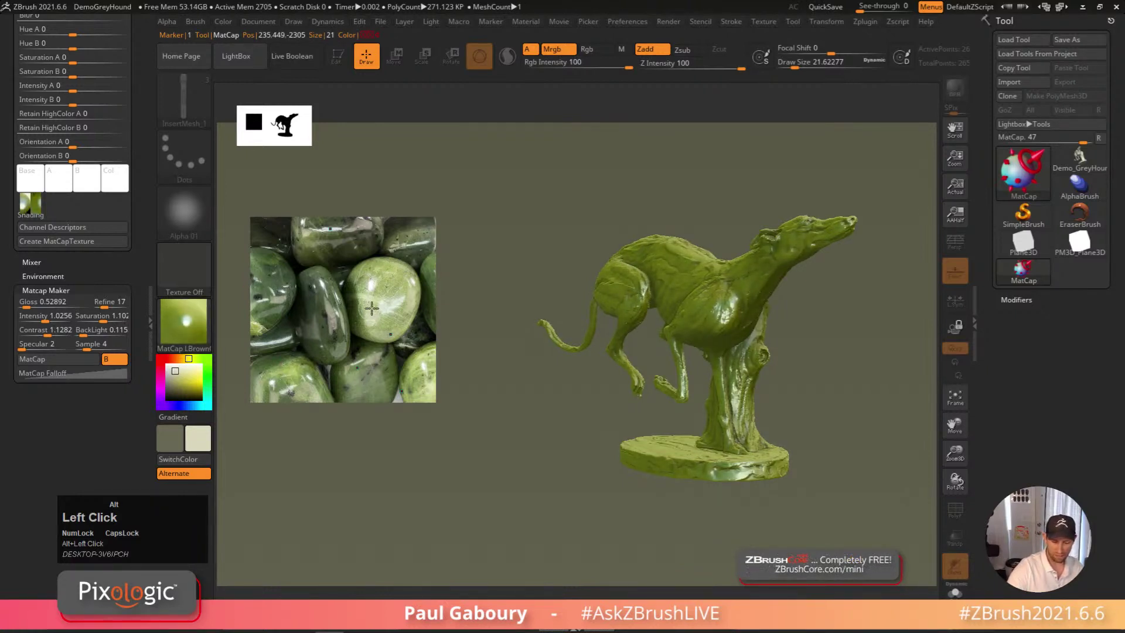
pyautogui.click(294, 467)
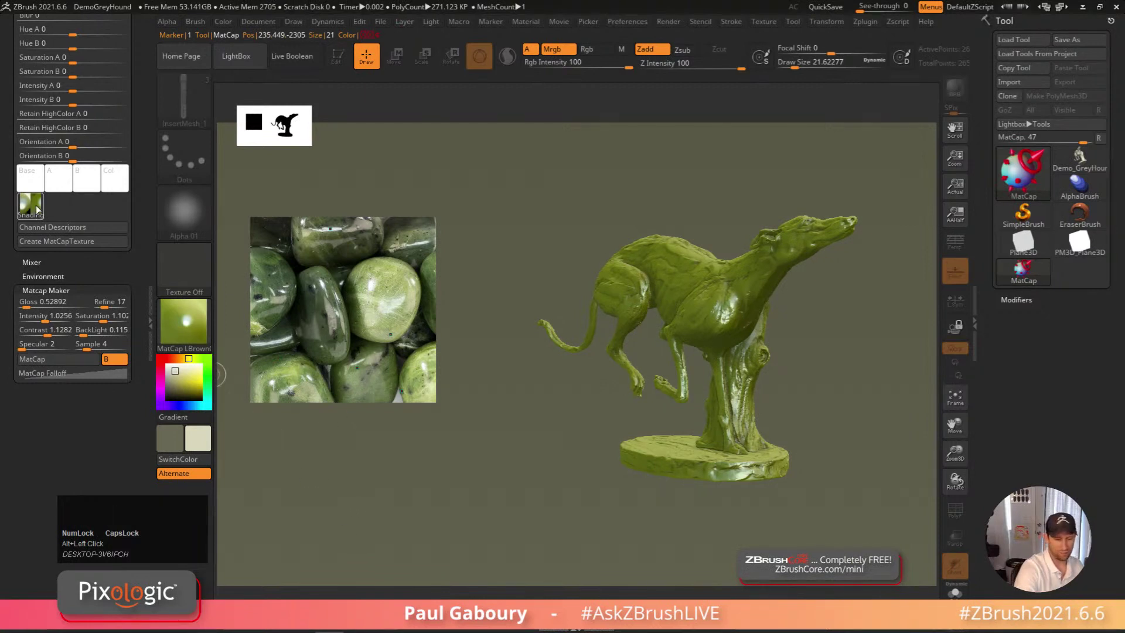
pyautogui.moveTo(37, 209)
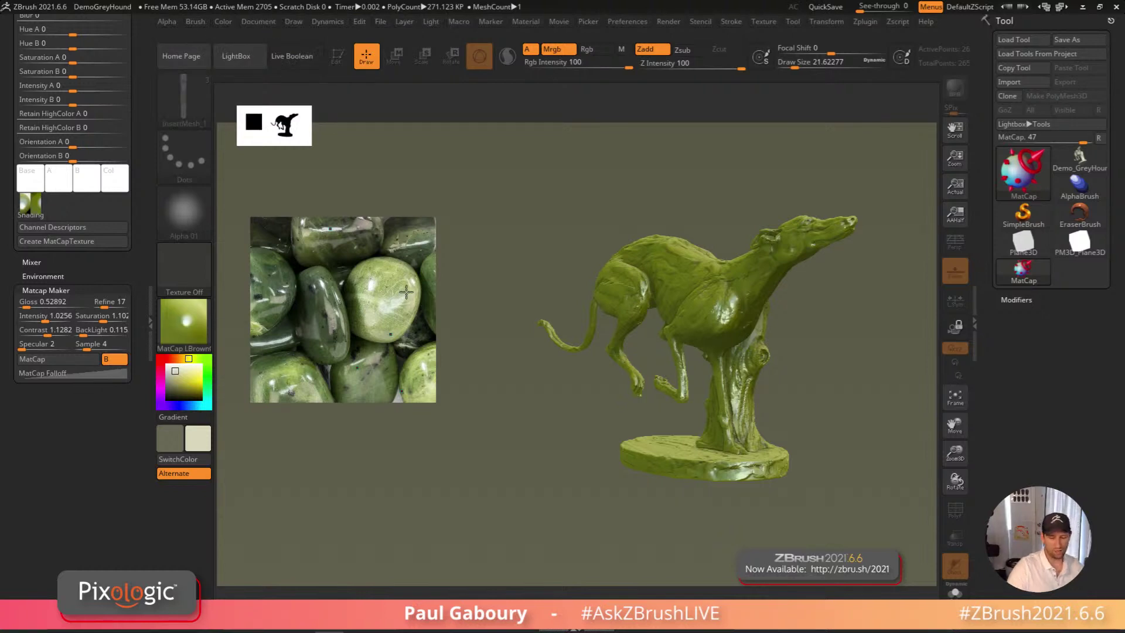
pyautogui.moveTo(412, 291); pyautogui.dragTo(411, 292)
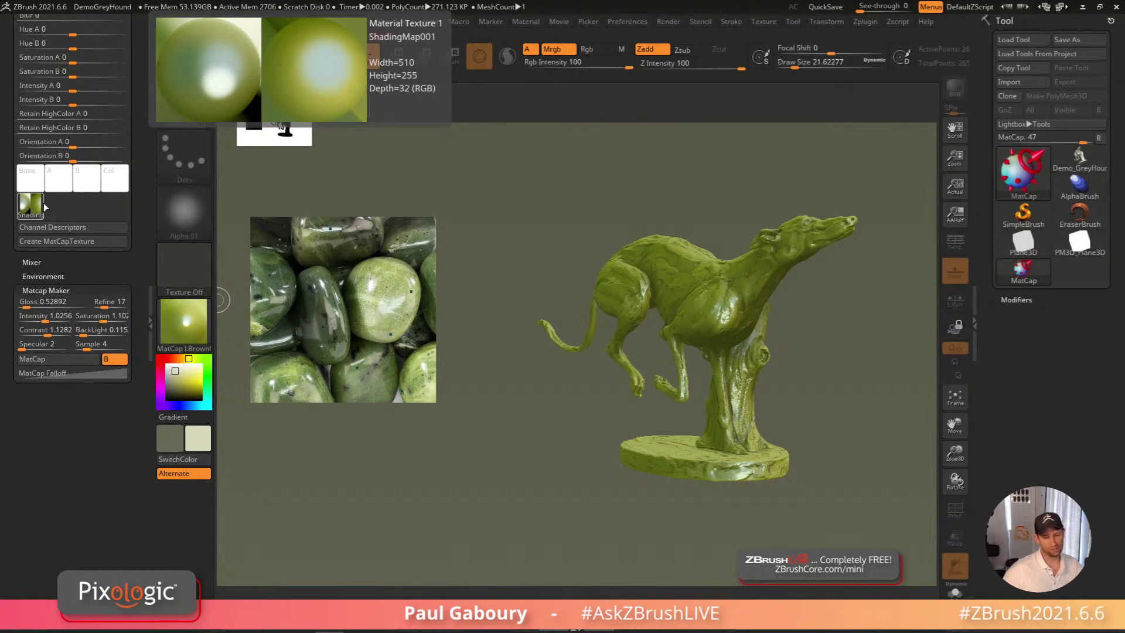
# Set the material's Cavity Transition to 0.53845, Intensity A to 1.2789, Intensity B to 0.57487 and Hue B to about 0.003
pyautogui.moveTo(139, 244)
pyautogui.mouseDown()
pyautogui.moveTo(139, 259)
pyautogui.moveTo(108, 230)
pyautogui.moveTo(59, 257)
pyautogui.mouseUp()
pyautogui.scroll(10, 117, 246)
pyautogui.moveTo(134, 333); pyautogui.dragTo(134, 294)
pyautogui.moveTo(73, 347)
pyautogui.mouseDown()
pyautogui.moveTo(84, 347)
pyautogui.moveTo(35, 344)
pyautogui.moveTo(73, 348)
pyautogui.mouseUp()
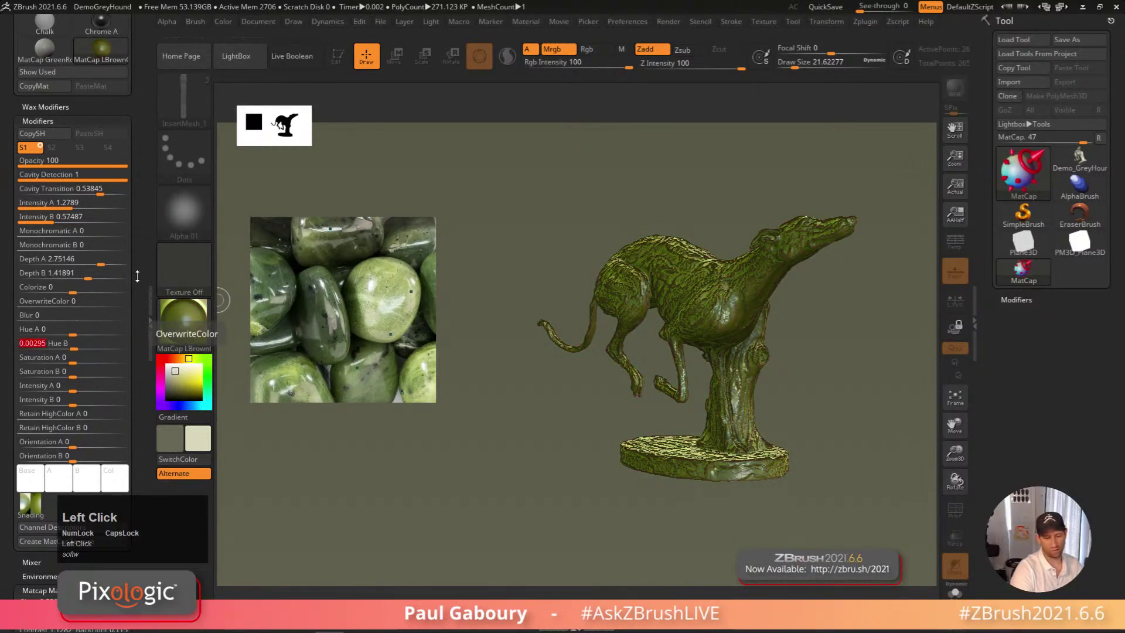
# Set the material's Intensity B to 0.46389 and Cavity Transition to 0
pyautogui.moveTo(100, 190); pyautogui.dragTo(65, 190)
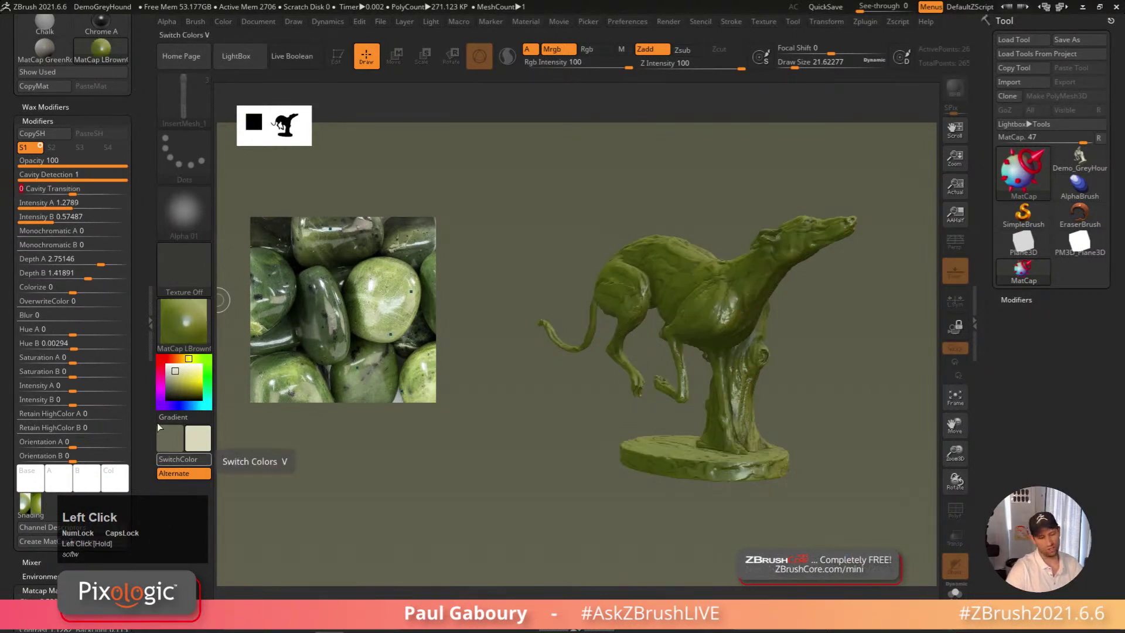
pyautogui.moveTo(54, 217); pyautogui.dragTo(74, 188)
pyautogui.write('0')
pyautogui.press('Return')
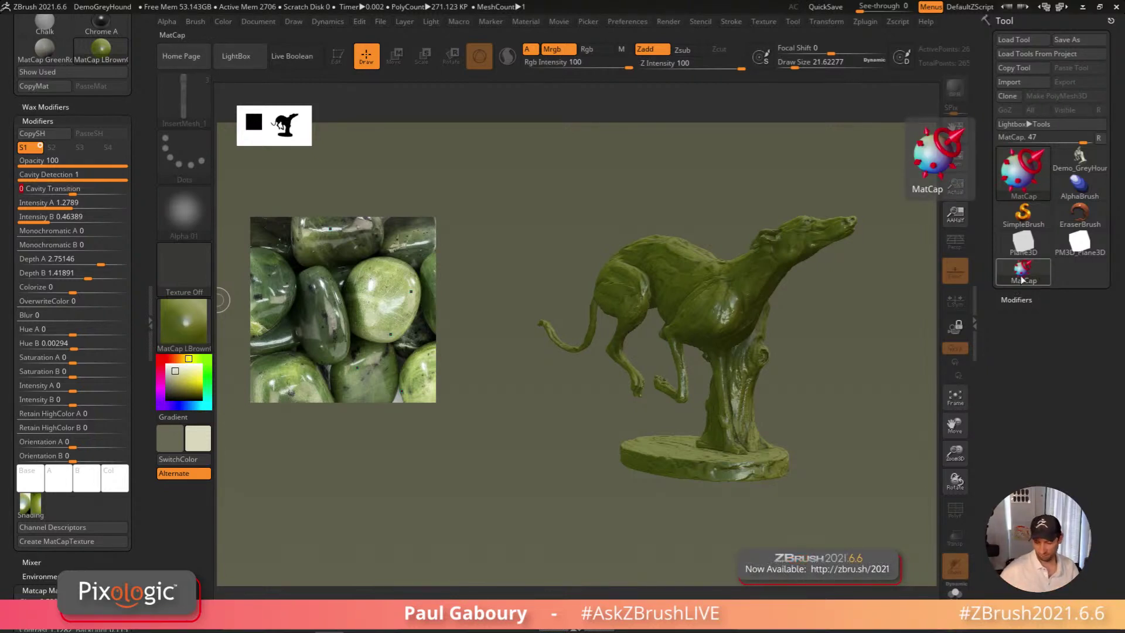
# Select the greyhound tool, clear the canvas, draw the greyhound large in edit mode and rotate it to a side view
pyautogui.click(1077, 168)
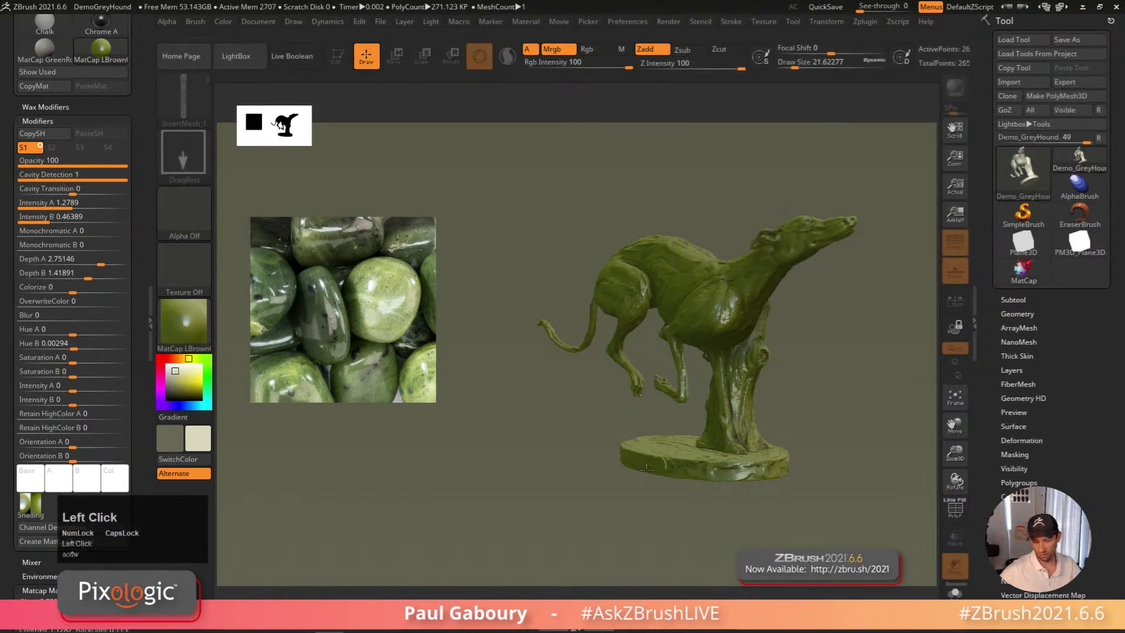
pyautogui.hotkey('ctrl', 'n')
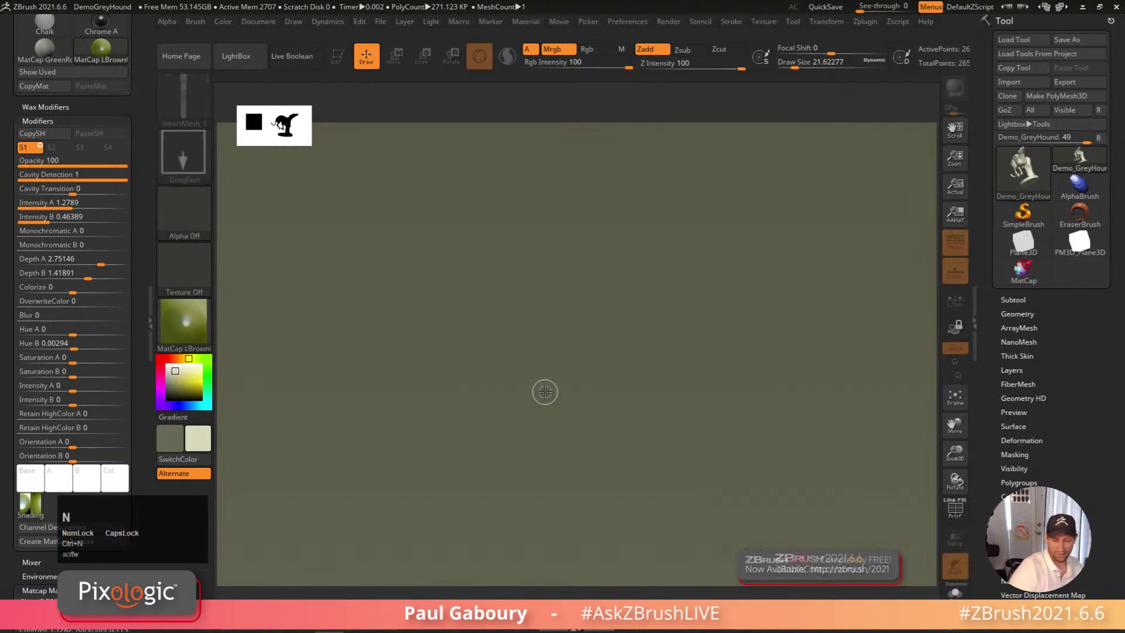
pyautogui.moveTo(560, 347)
pyautogui.mouseDown()
pyautogui.moveTo(561, 433)
pyautogui.moveTo(621, 427)
pyautogui.moveTo(601, 466)
pyautogui.mouseUp()
pyautogui.press('t')
pyautogui.moveTo(600, 466); pyautogui.dragTo(477, 414, button='right')
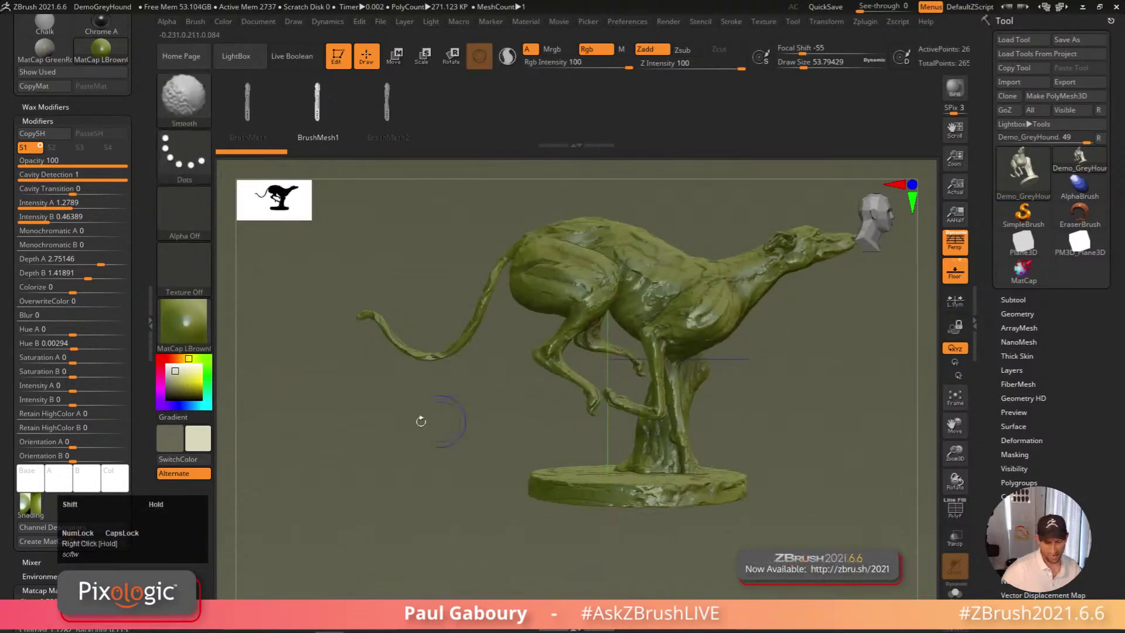
# Start saving the current jade MatCap as a ZMaterial file
pyautogui.click(188, 321)
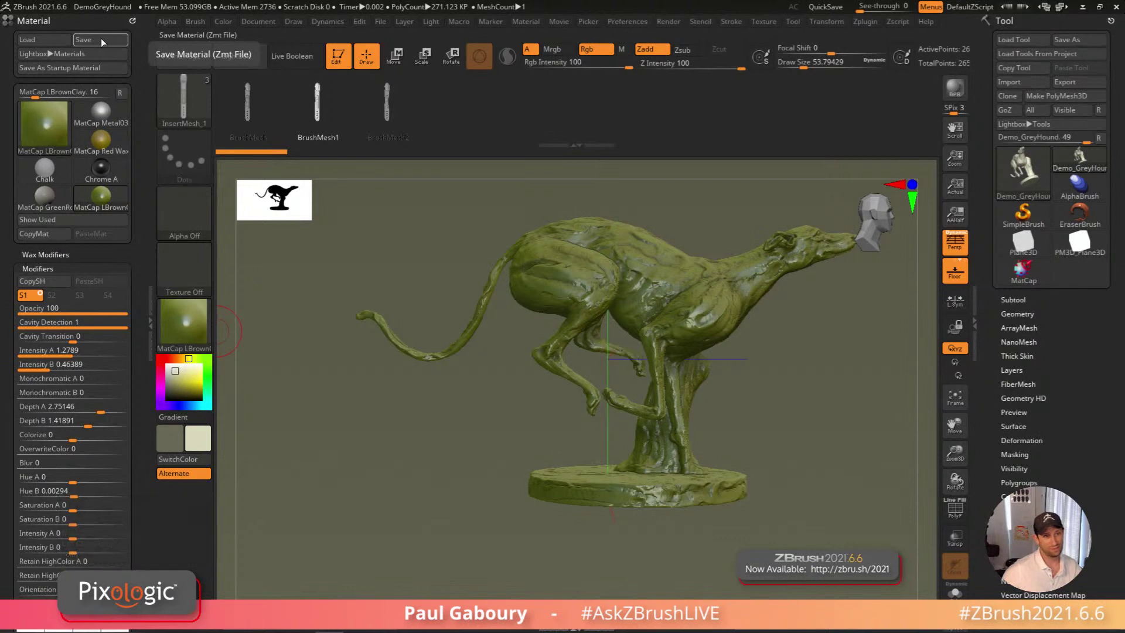
pyautogui.click(101, 40)
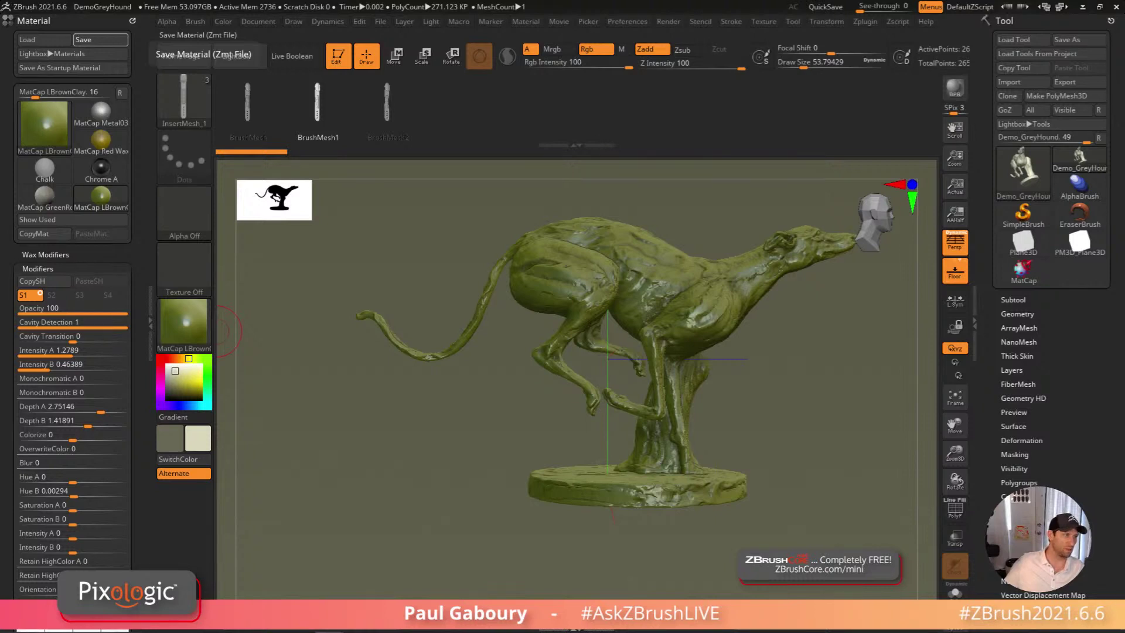
pyautogui.click(100, 40)
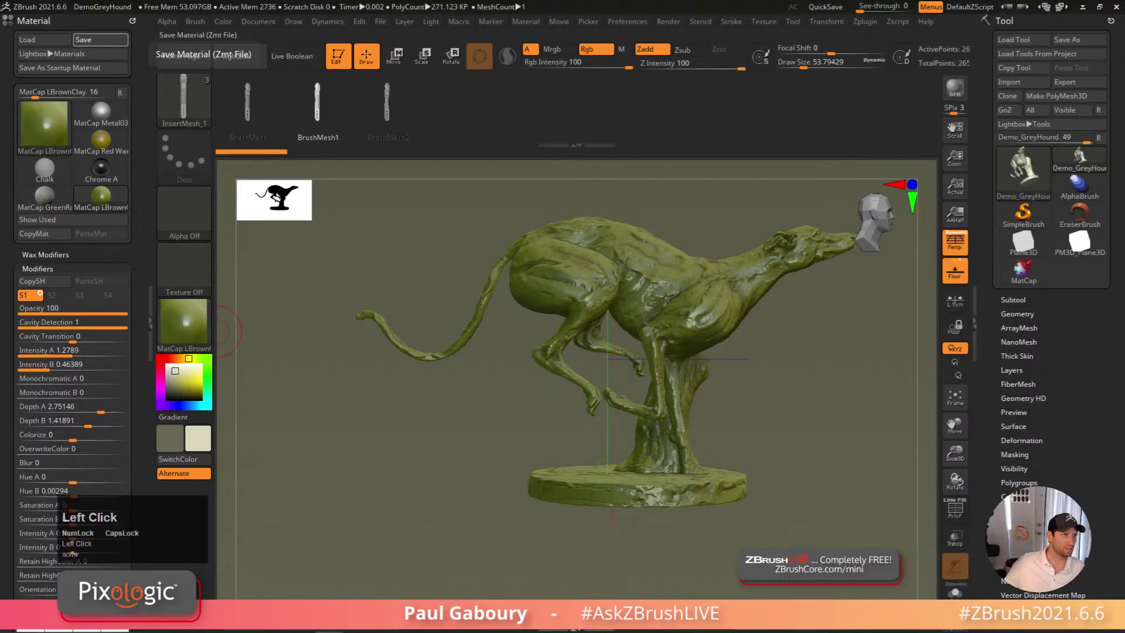
pyautogui.scroll(-1, 101, 40)
pyautogui.click(100, 40)
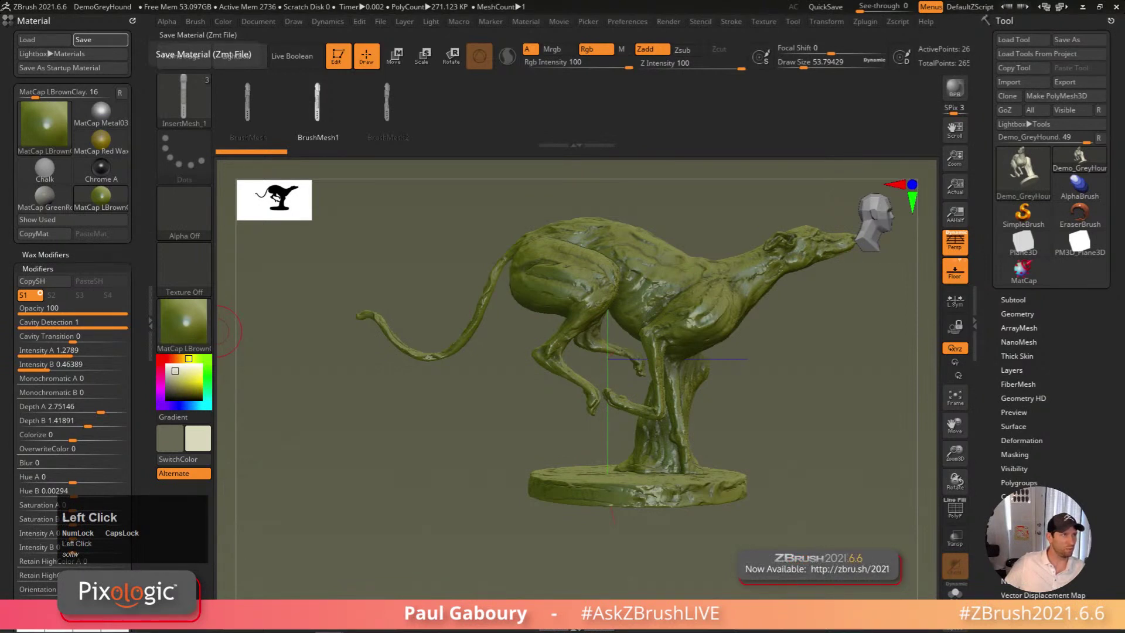
pyautogui.click(100, 40)
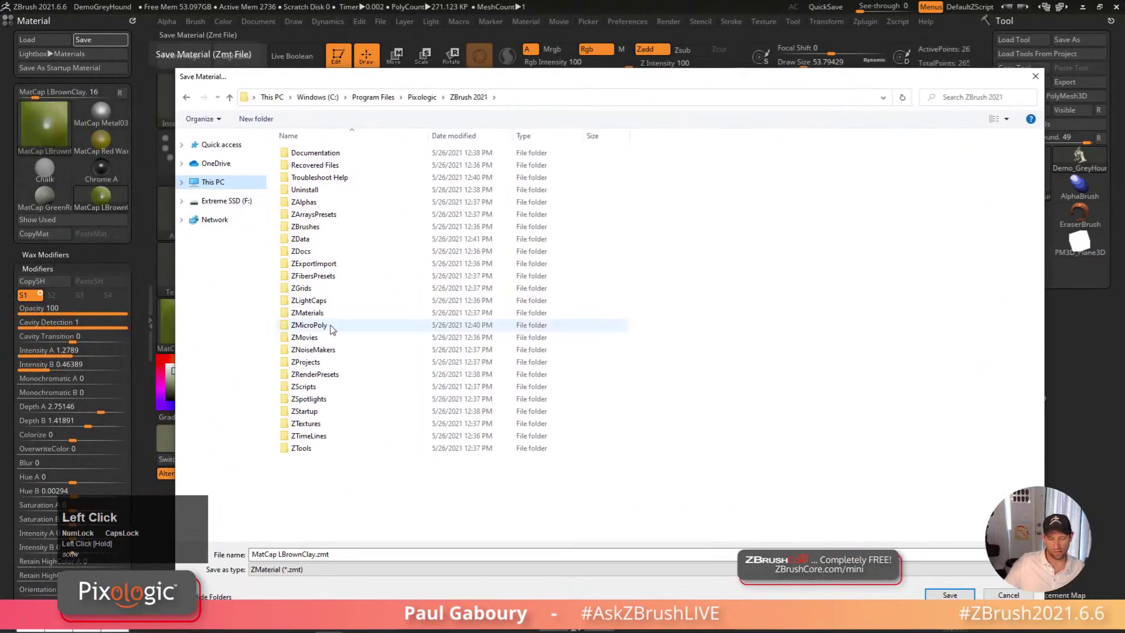
# Save the material in the ZMaterials folder under the file name JadeStone
pyautogui.doubleClick(307, 313)
pyautogui.moveTo(321, 553); pyautogui.dragTo(233, 557)
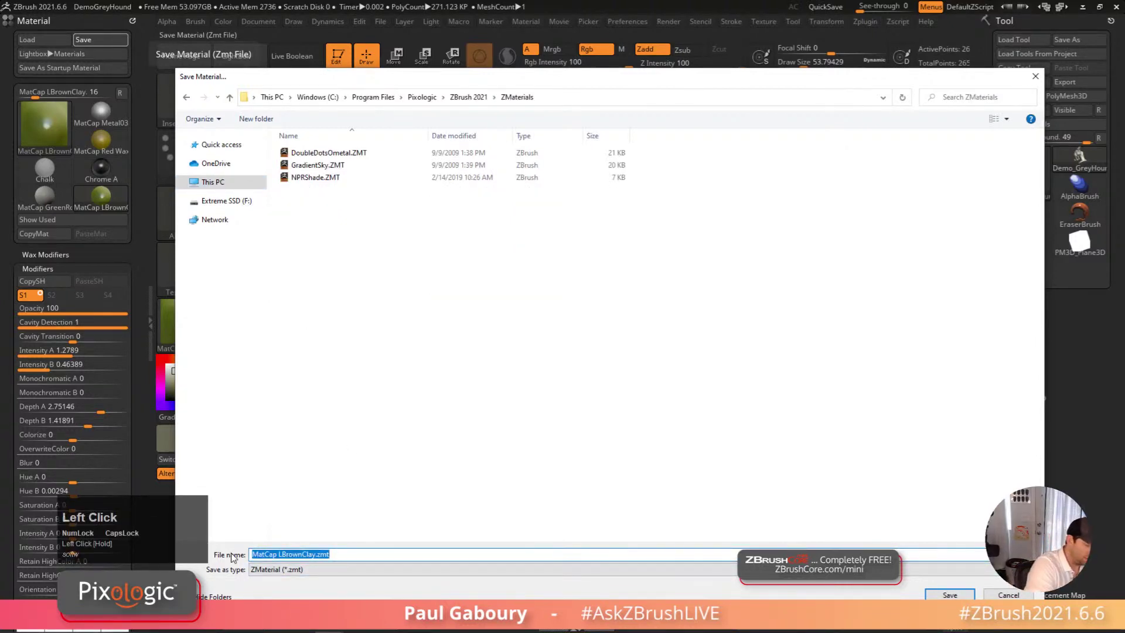
pyautogui.write('jADE')
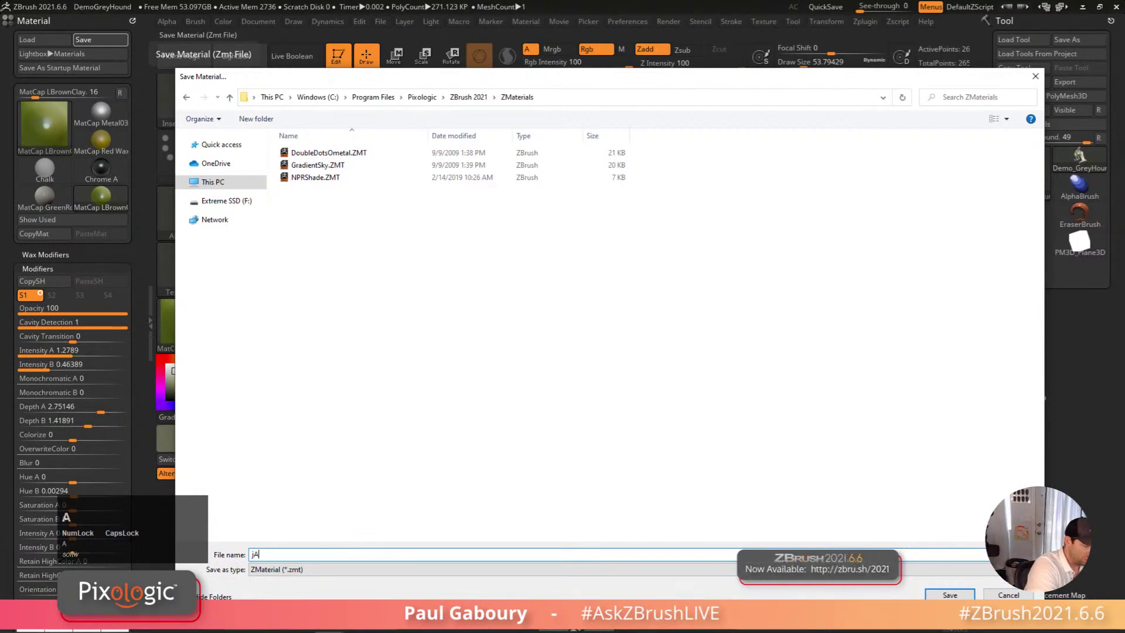
pyautogui.press('BackSpace')
pyautogui.press('BackSpace')
pyautogui.press('capslock')
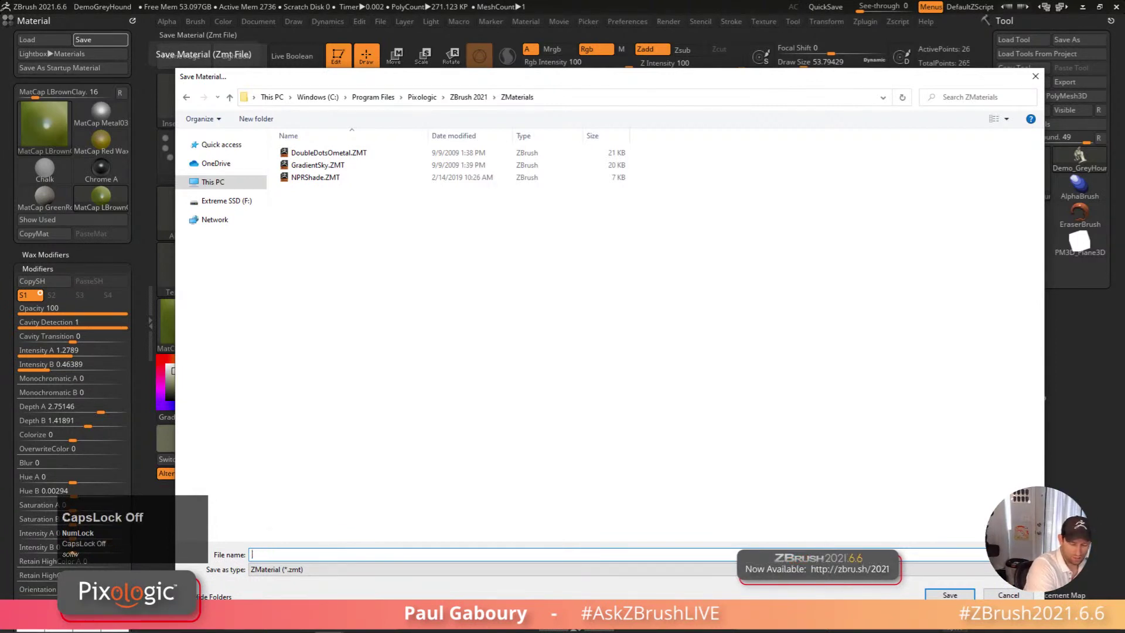
pyautogui.write('Jade')
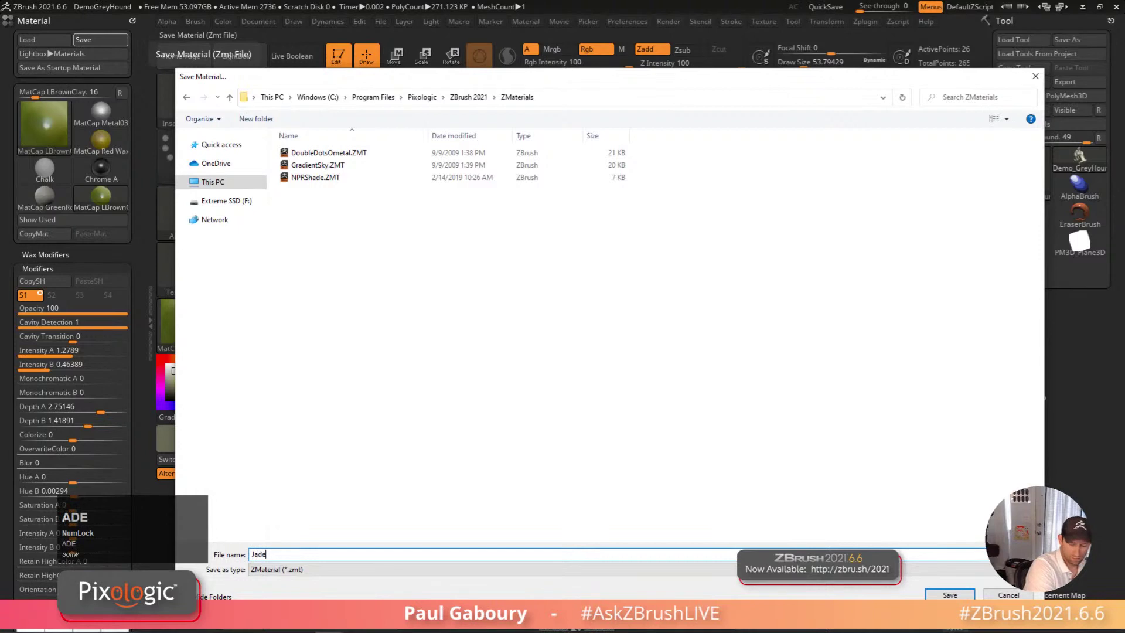
pyautogui.write('Stone')
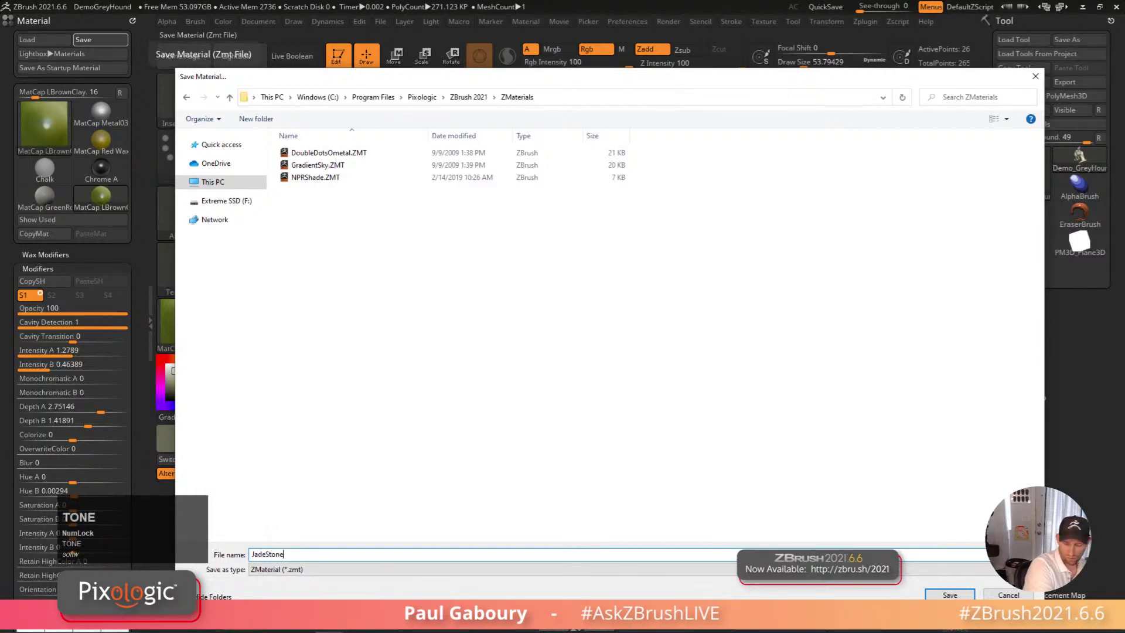
pyautogui.press('Return')
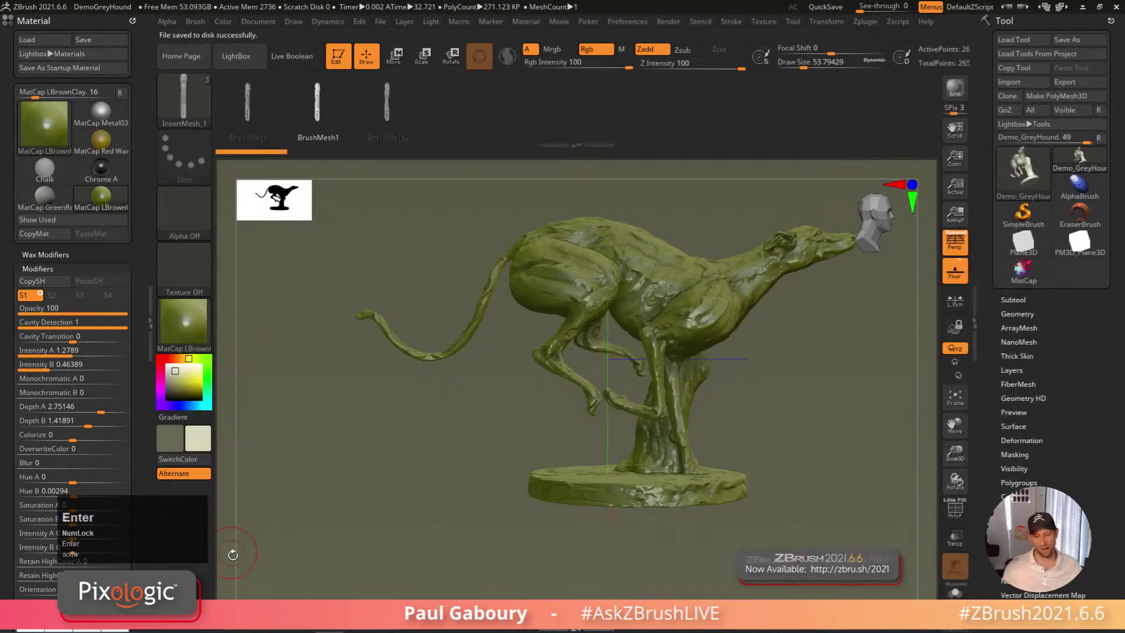
# Load the saved JadeStone material from the LightBox material library onto the greyhound
pyautogui.press(',')
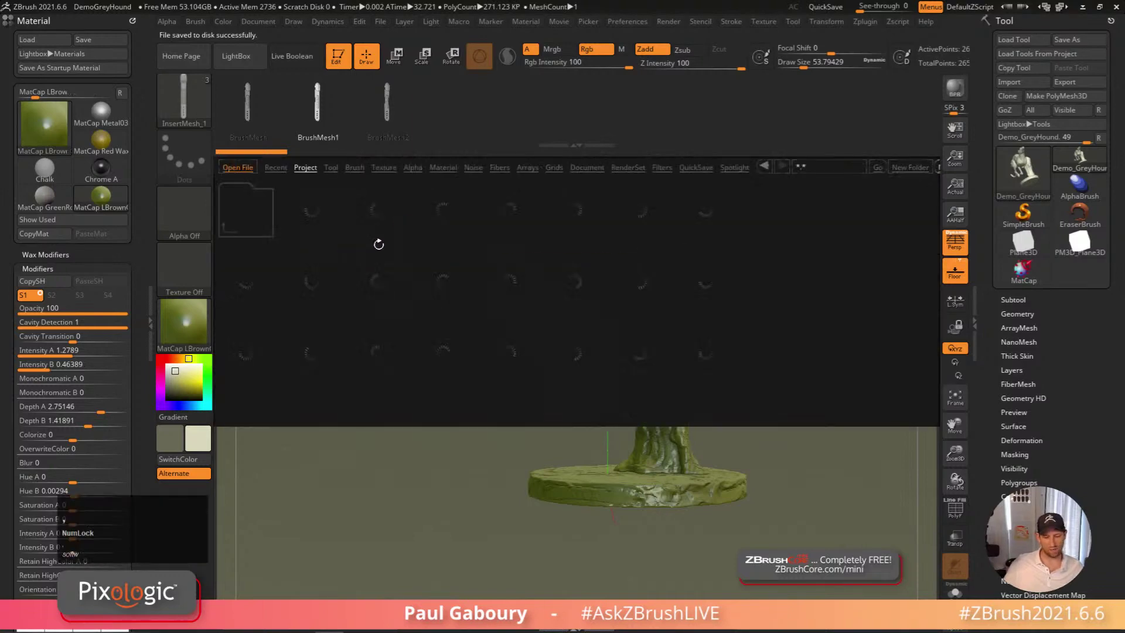
pyautogui.click(443, 167)
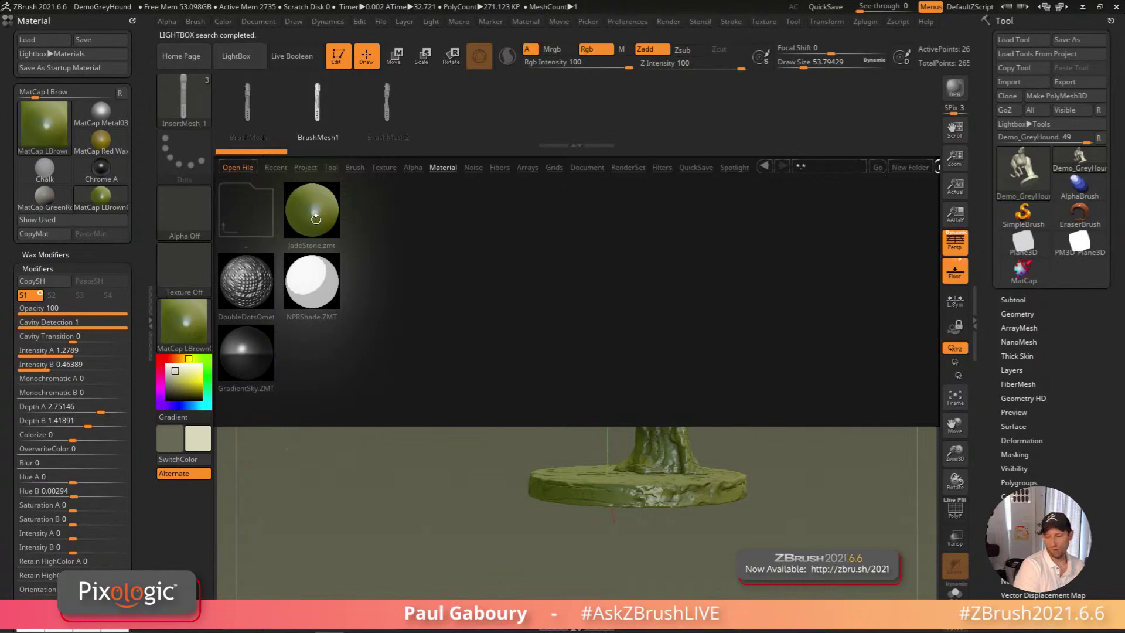
pyautogui.doubleClick(316, 219)
pyautogui.moveTo(143, 325); pyautogui.dragTo(145, 256)
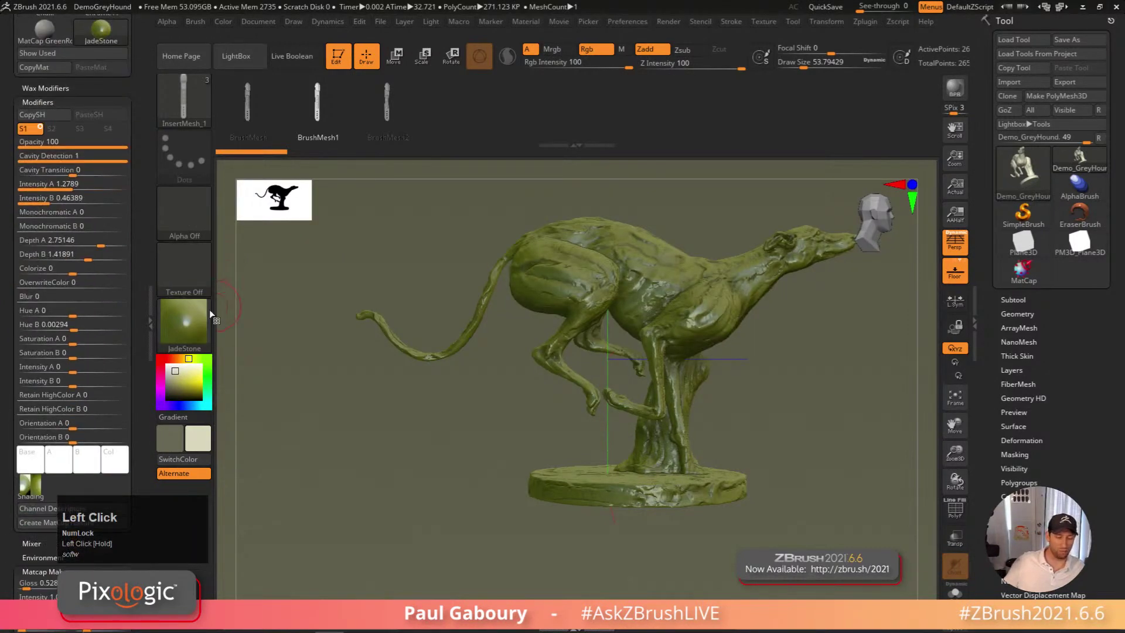
# Apply the MatCap Metal02 material to the greyhound and turn the model to a three-quarter view
pyautogui.click(185, 323)
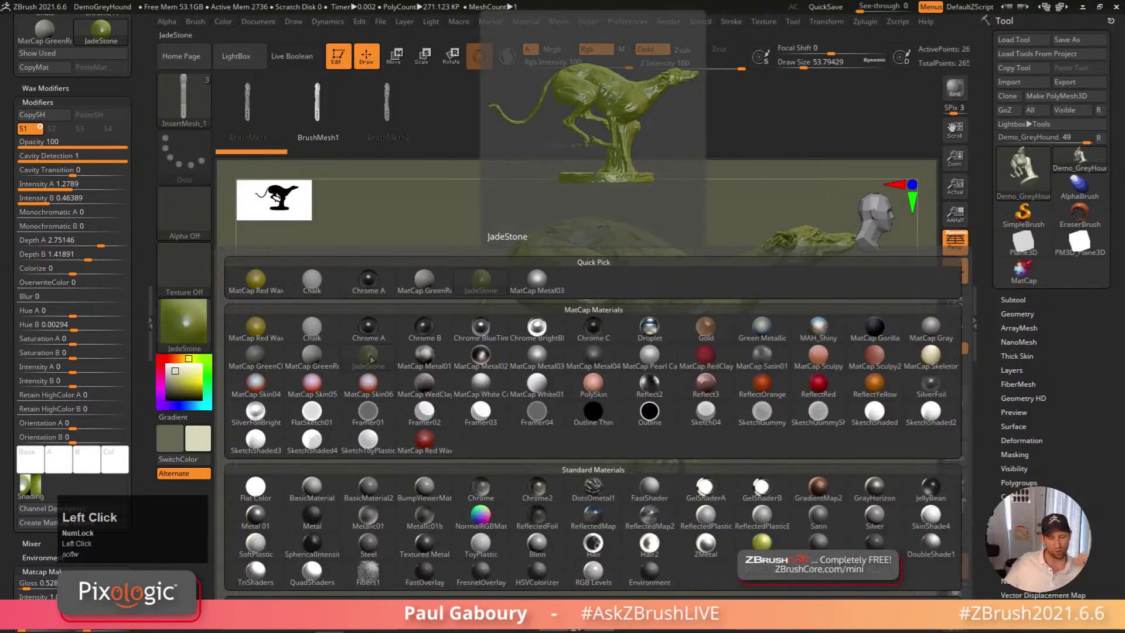
pyautogui.click(498, 354)
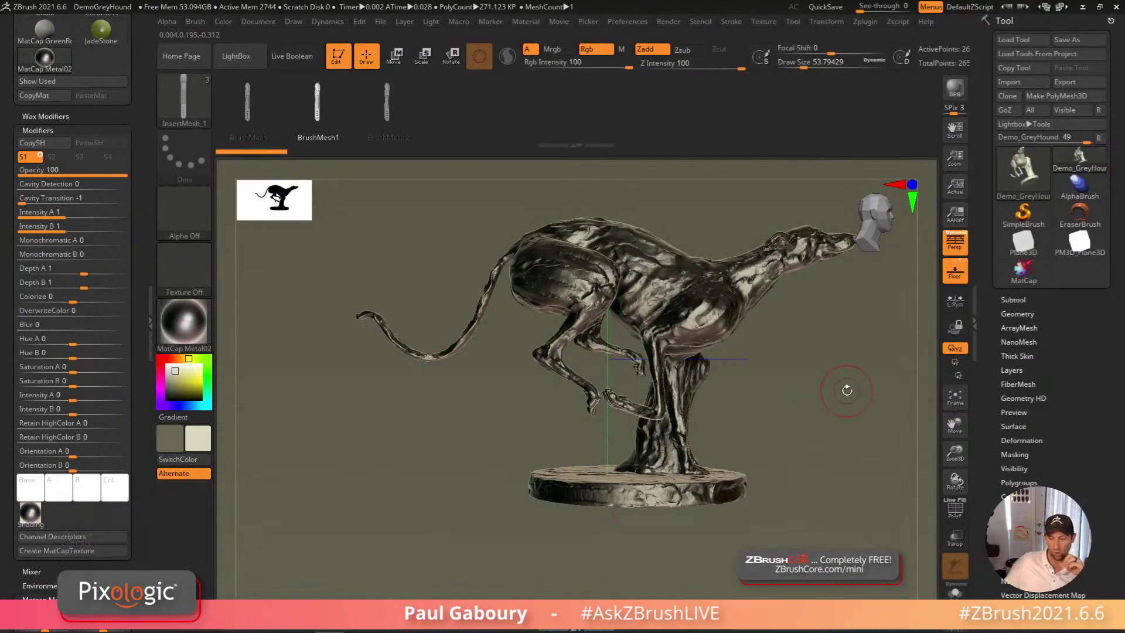
pyautogui.moveTo(847, 390); pyautogui.dragTo(235, 466, button='right')
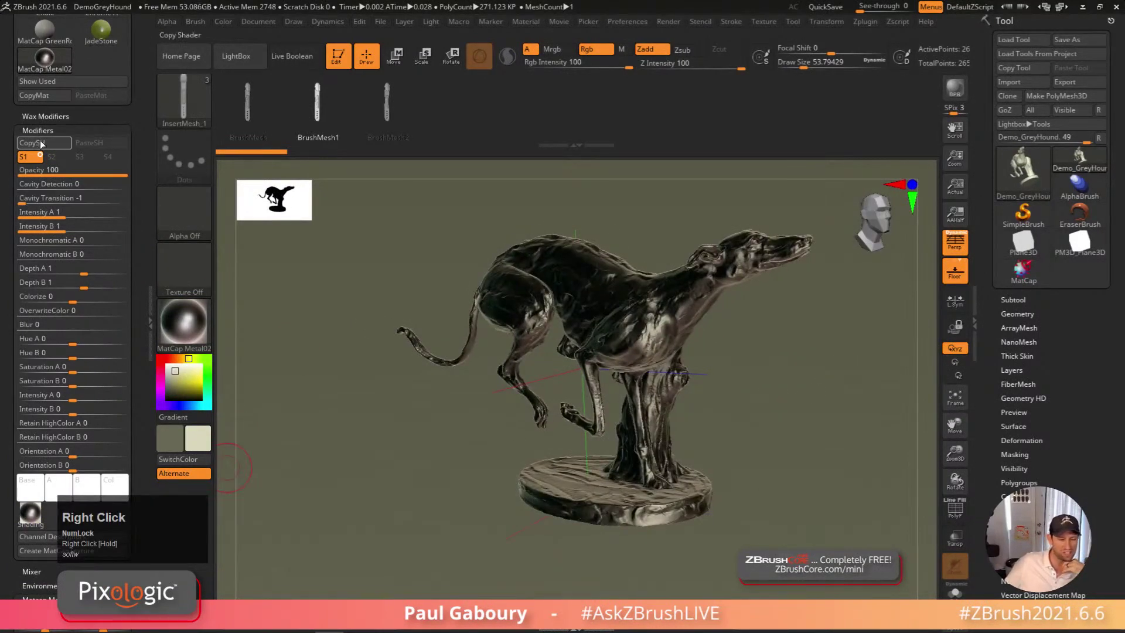
# Replace the MatCap Metal02 shading texture with the imported sphere.3.psd from the Files for Stream folder
pyautogui.click(39, 597)
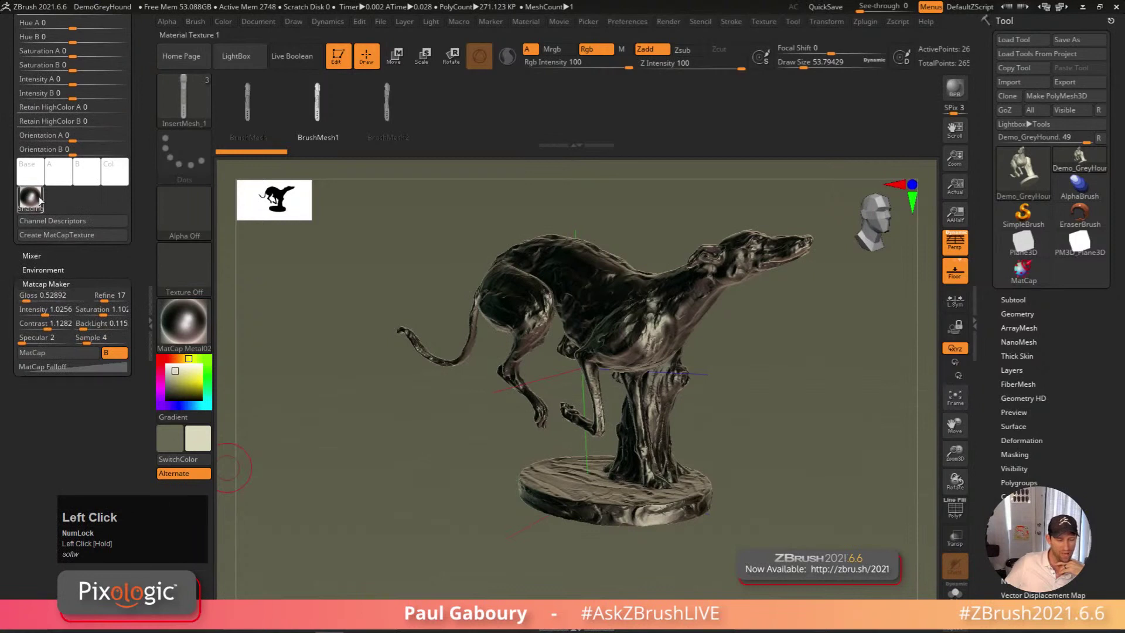
pyautogui.moveTo(134, 199); pyautogui.dragTo(142, 230)
pyautogui.click(32, 218)
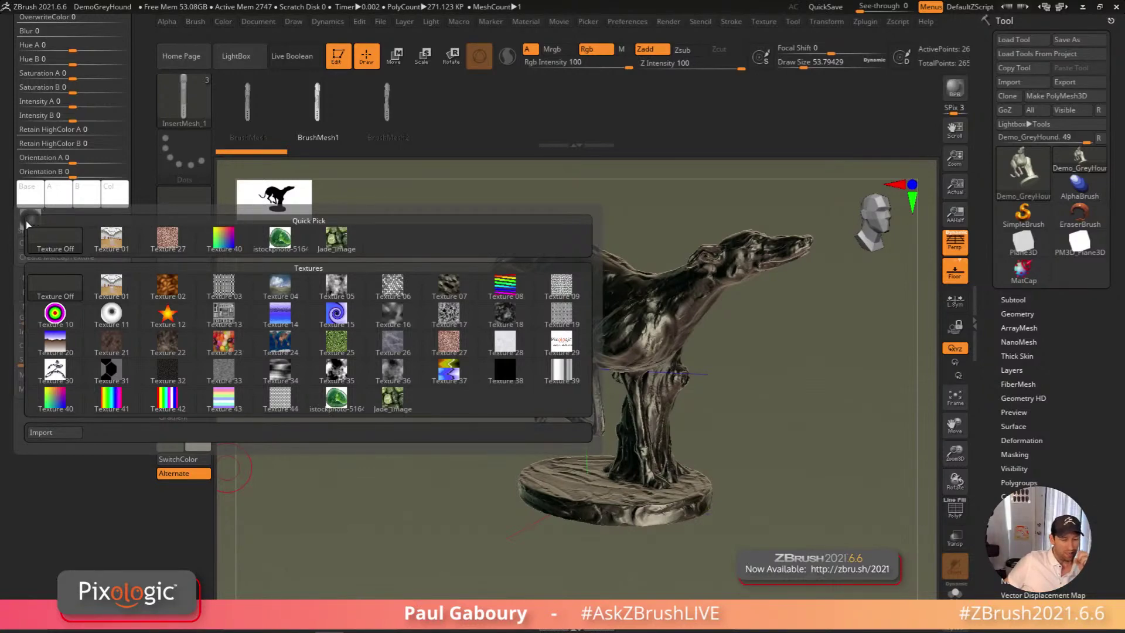
pyautogui.click(55, 374)
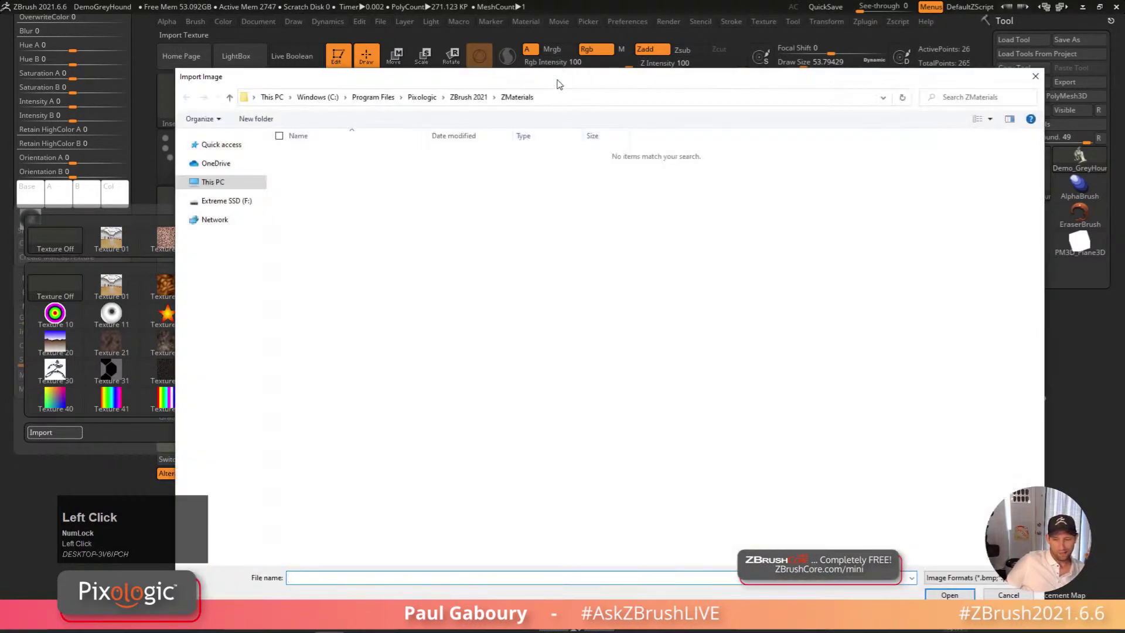
pyautogui.moveTo(559, 84); pyautogui.dragTo(40, 22)
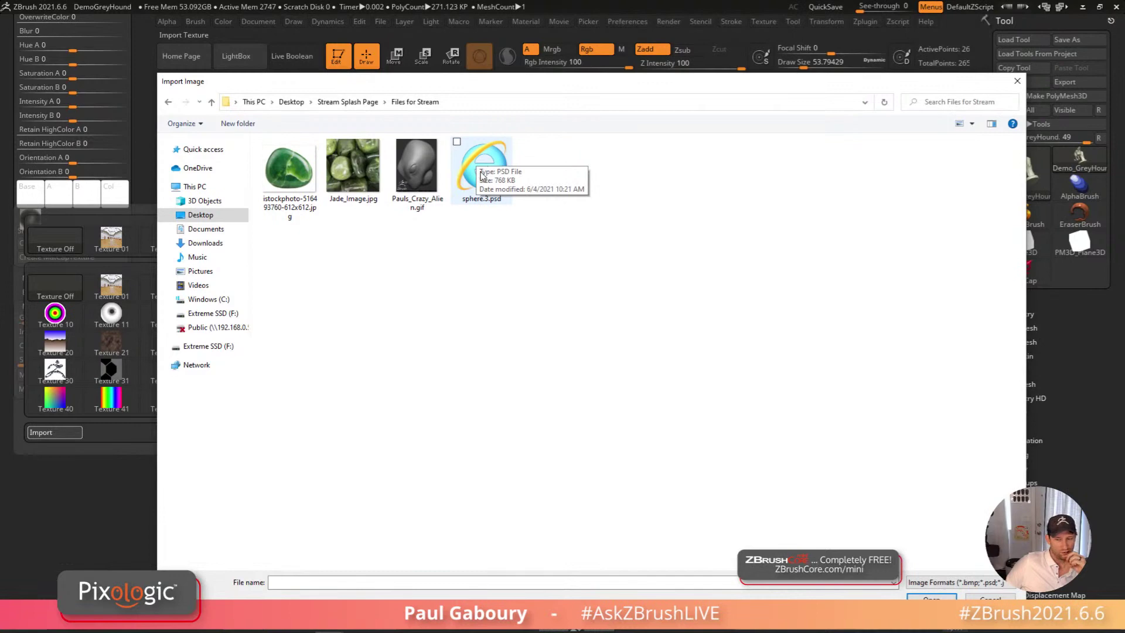
pyautogui.doubleClick(481, 175)
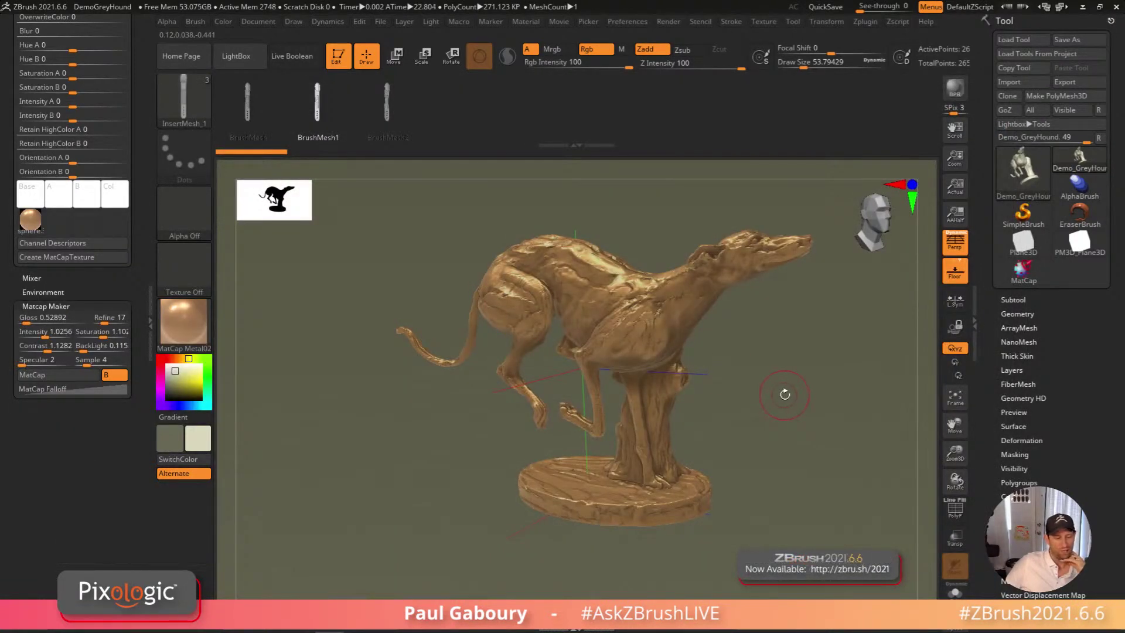
pyautogui.moveTo(784, 422); pyautogui.dragTo(759, 467, button='right')
pyautogui.moveTo(730, 455); pyautogui.dragTo(762, 381, button='right')
pyautogui.moveTo(779, 421)
pyautogui.mouseDown(button='right')
pyautogui.moveTo(703, 459)
pyautogui.moveTo(737, 385)
pyautogui.moveTo(809, 322)
pyautogui.moveTo(779, 448)
pyautogui.moveTo(721, 402)
pyautogui.mouseUp(button='right')
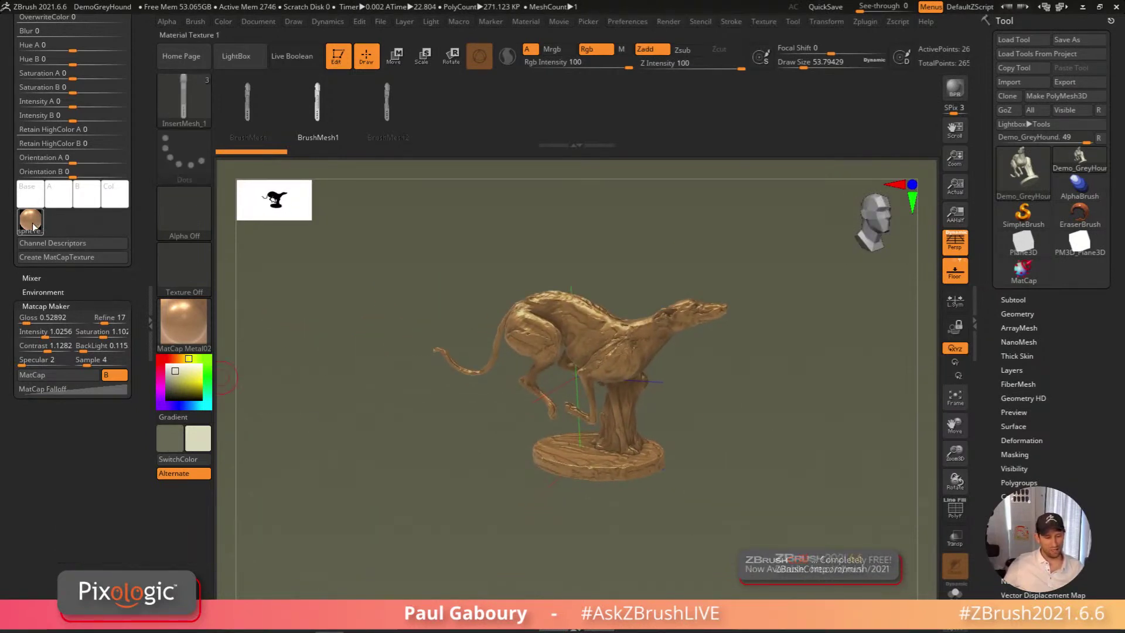
# Examine the sphere.3 material texture and compare it with the RedWax texture of the MatCap Red Wax material
pyautogui.moveTo(33, 225)
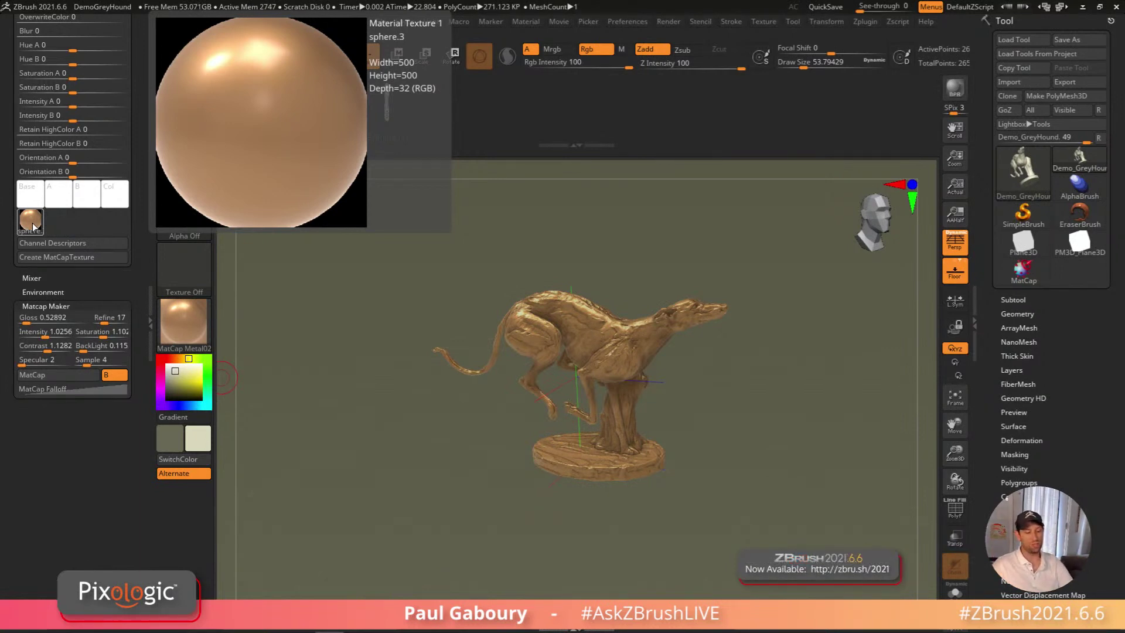
pyautogui.click(199, 322)
pyautogui.click(311, 363)
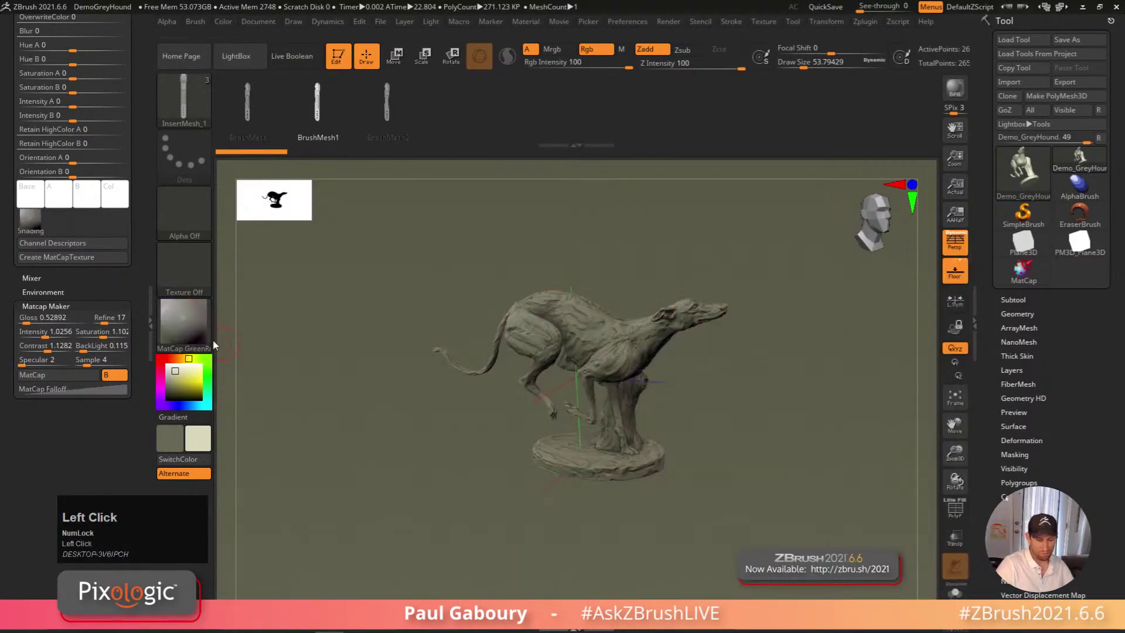
pyautogui.click(184, 319)
pyautogui.click(256, 327)
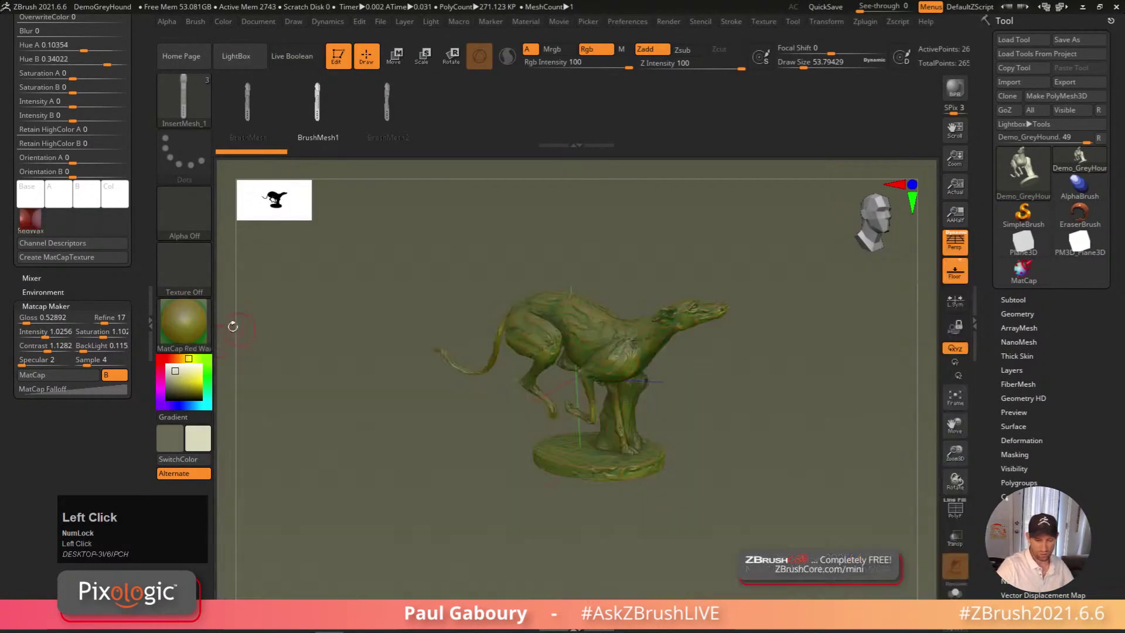
pyautogui.moveTo(35, 231)
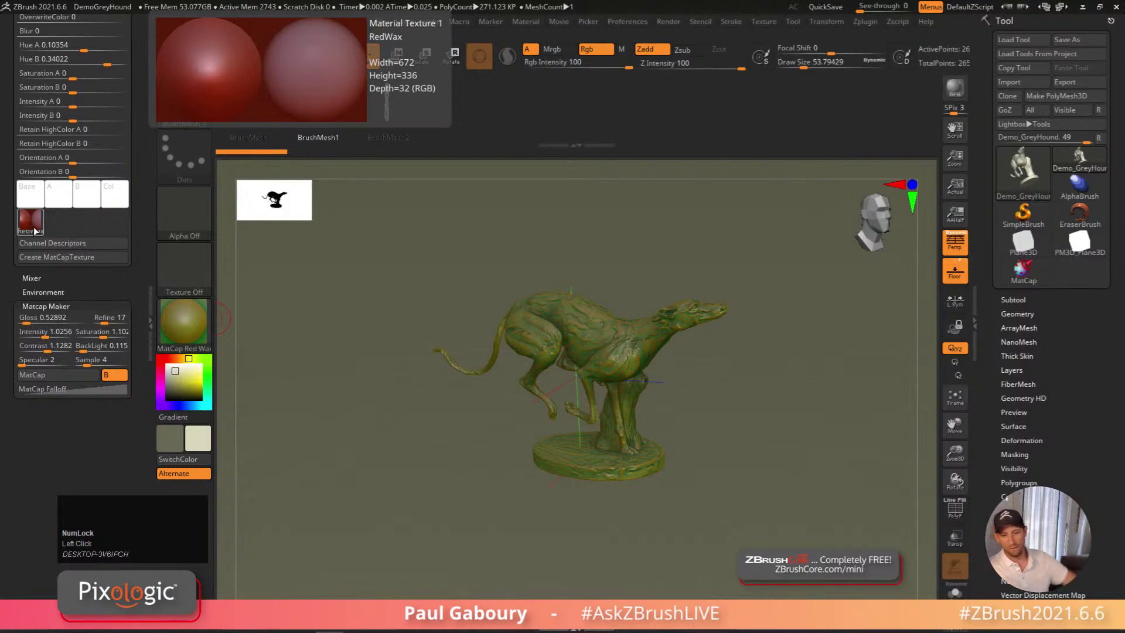
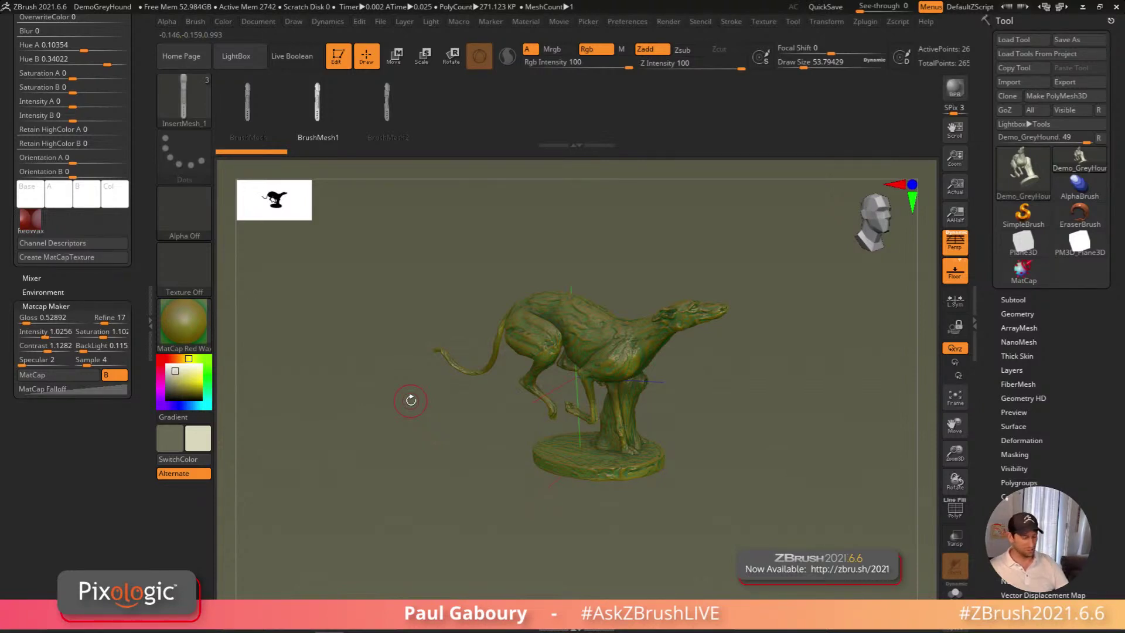
# Open the DemoAnimeHead project from the LightBox project library
pyautogui.press(',')
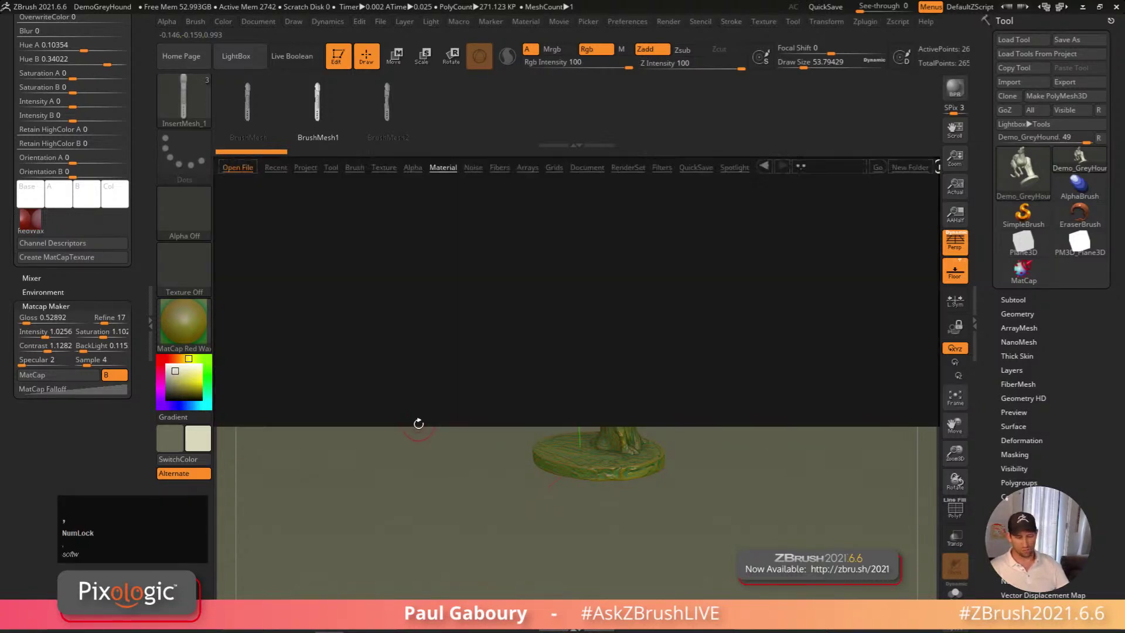
pyautogui.click(307, 166)
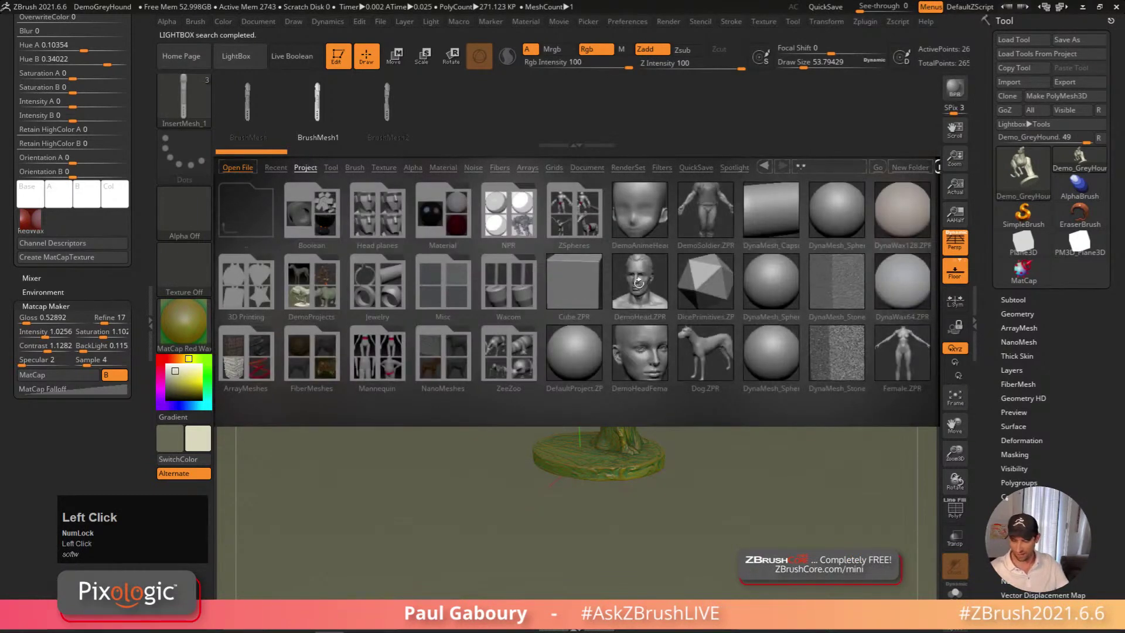
pyautogui.click(642, 214)
pyautogui.click(605, 364)
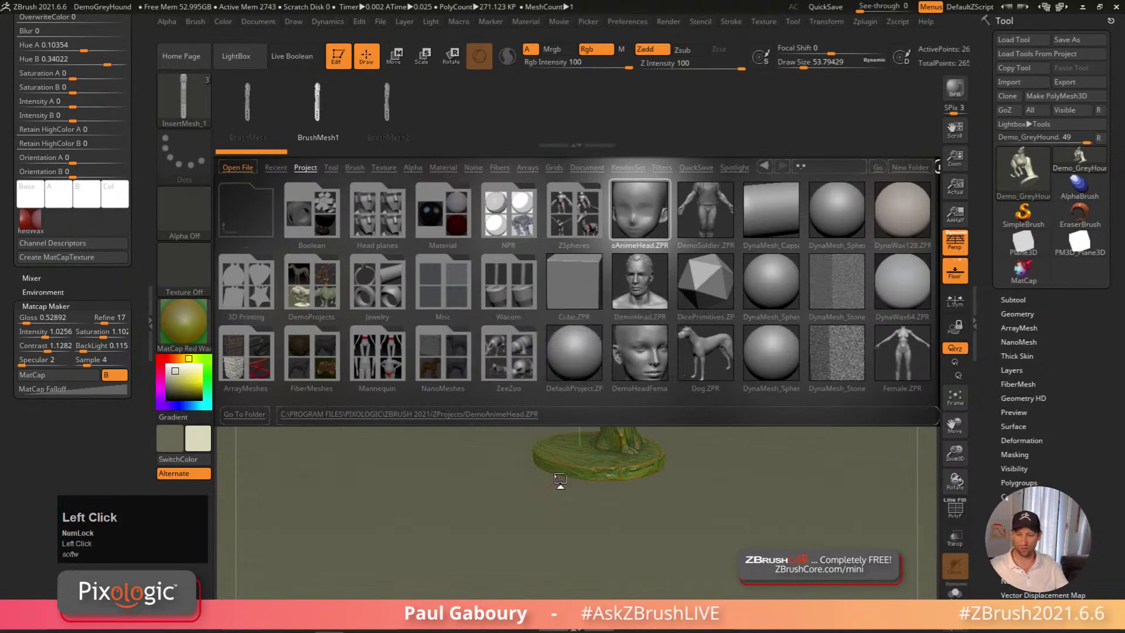
# Choose the ClayBuildup brush, set its Draw Size to 14 and turn the anime head to a front view
pyautogui.press('b')
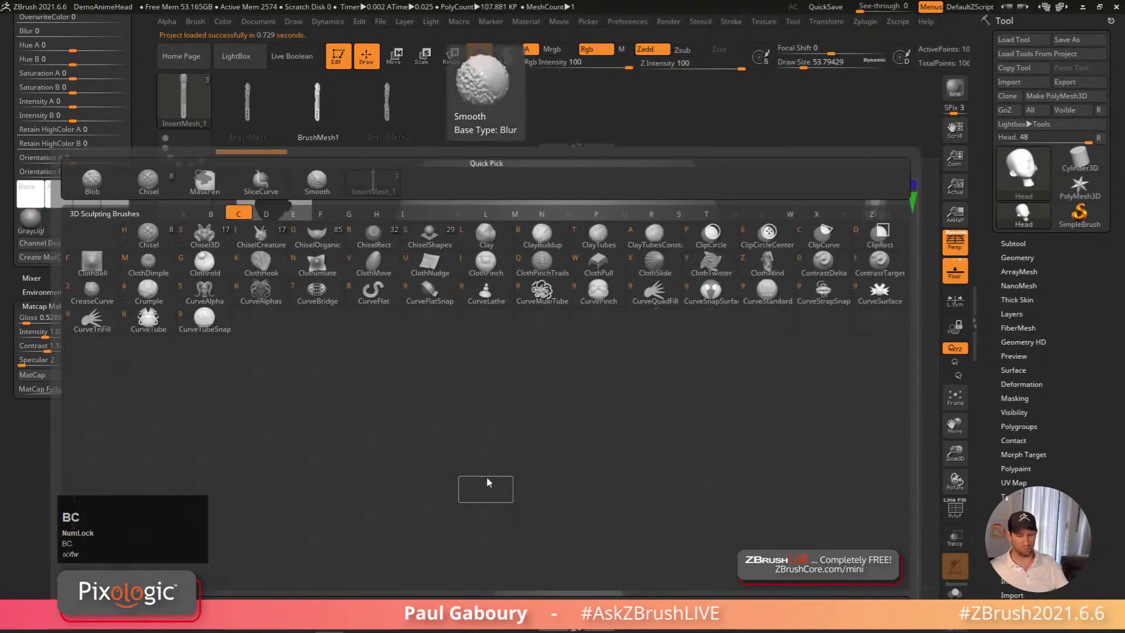
pyautogui.click(487, 475)
pyautogui.keyDown('alt'); pyautogui.moveTo(658, 414); pyautogui.dragTo(607, 404, button='right'); pyautogui.keyUp('alt')
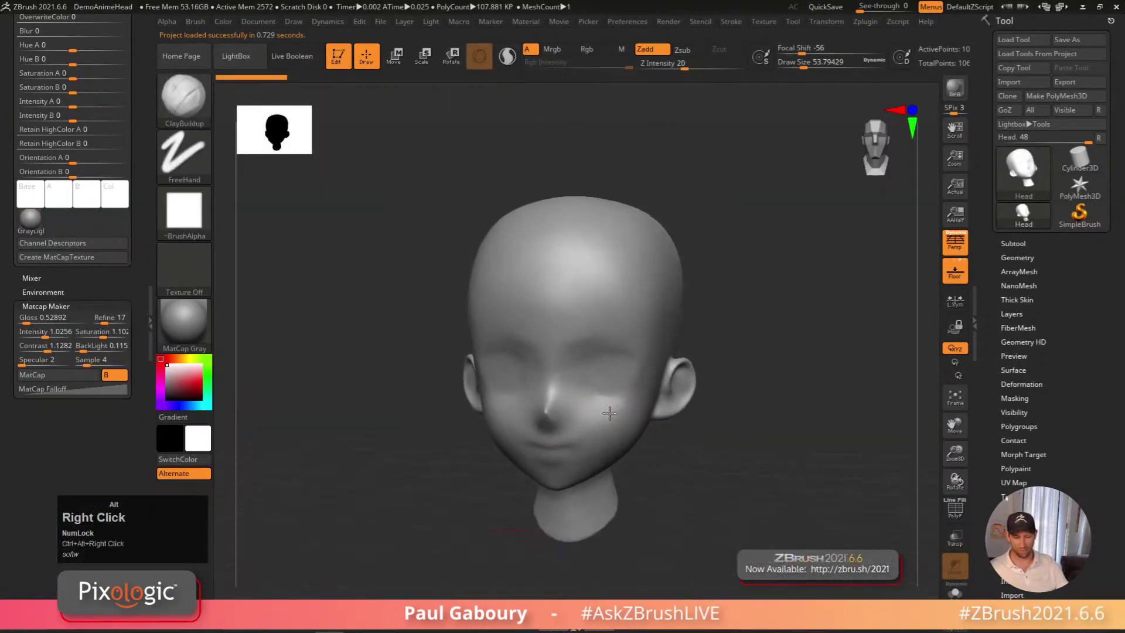
pyautogui.press('s')
pyautogui.click(722, 342)
pyautogui.moveTo(723, 342); pyautogui.dragTo(716, 343)
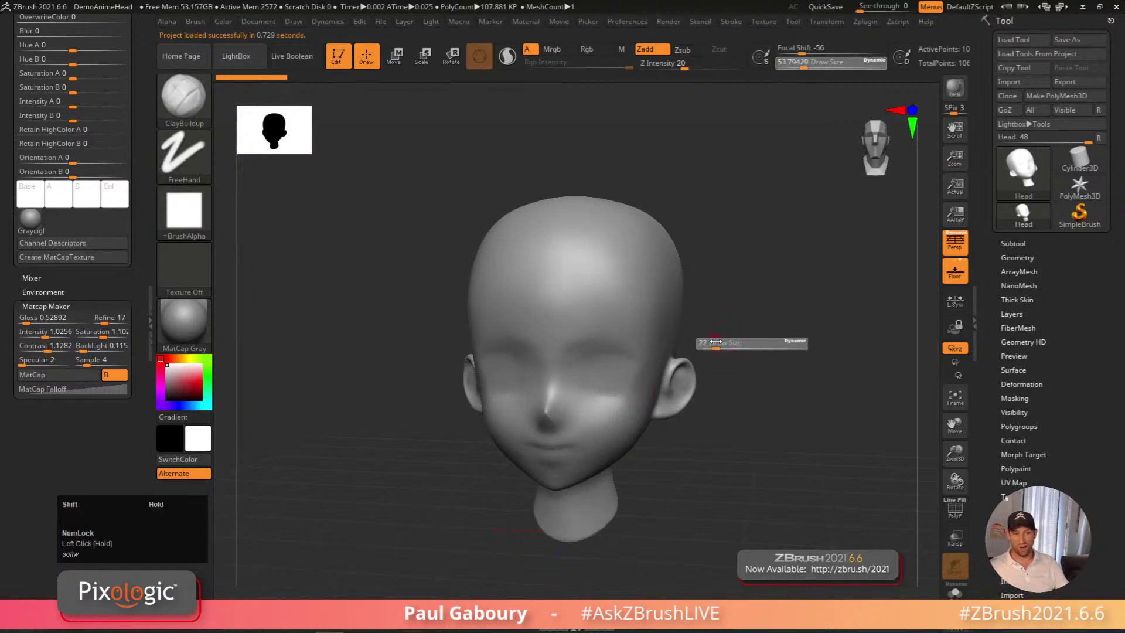
pyautogui.moveTo(716, 342); pyautogui.dragTo(721, 337, button='right')
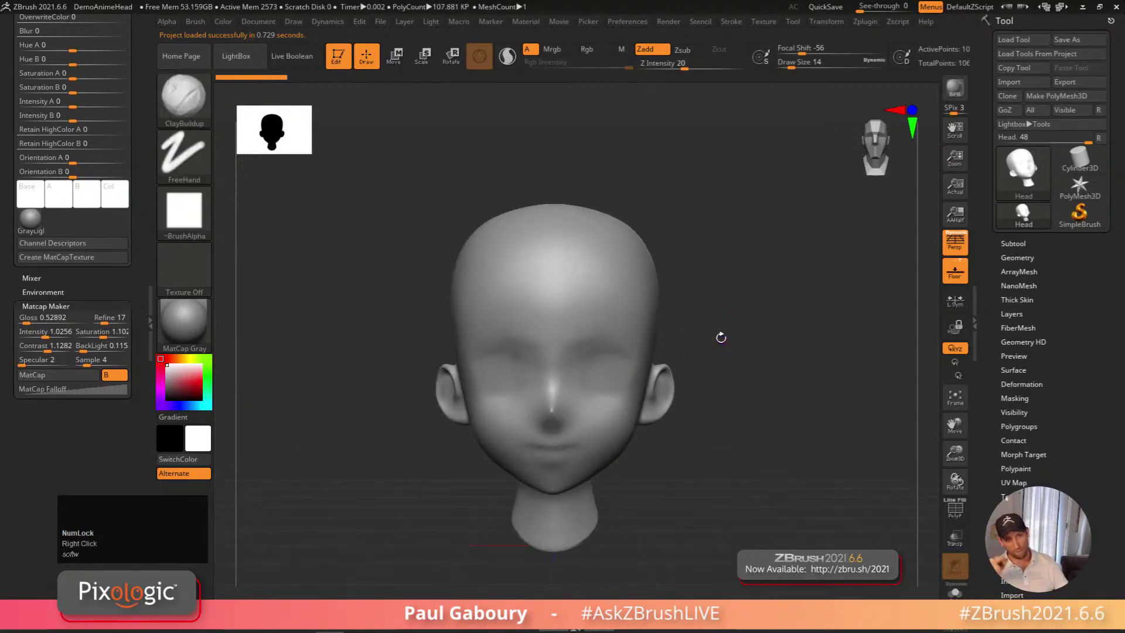
# Dock the Dynamics palette in place of the Material palette, with On Brushed enabled and Self Collision set to 0
pyautogui.moveTo(140, 238); pyautogui.dragTo(142, 551)
pyautogui.moveTo(138, 107); pyautogui.dragTo(134, 253)
pyautogui.click(130, 22)
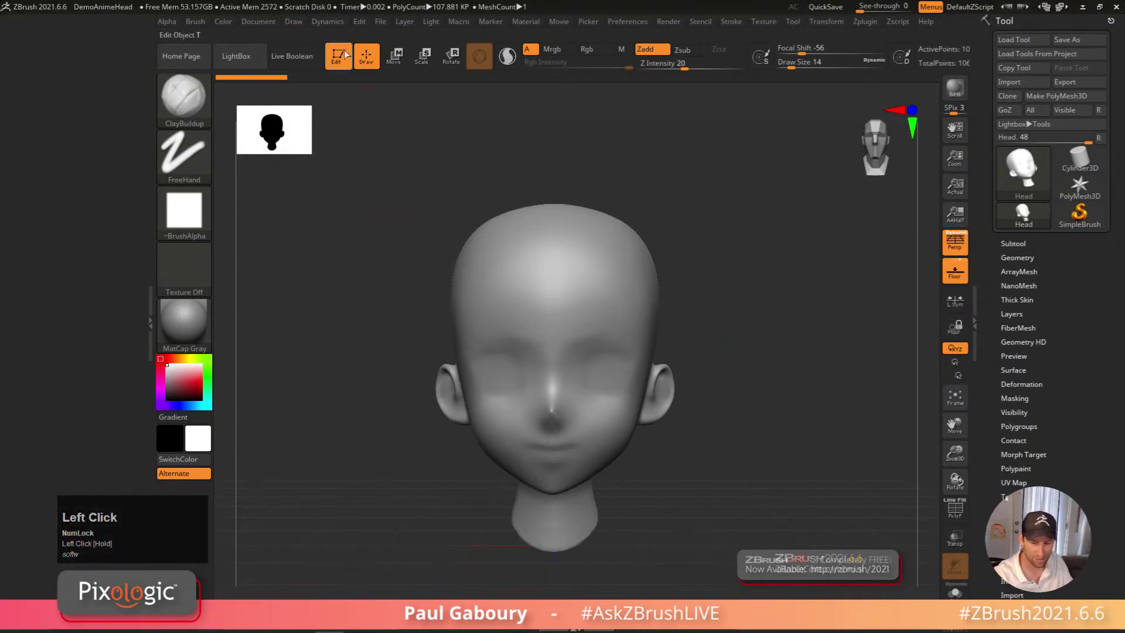
pyautogui.click(325, 22)
pyautogui.moveTo(316, 34)
pyautogui.mouseDown()
pyautogui.moveTo(103, 118)
pyautogui.moveTo(35, 79)
pyautogui.mouseUp()
pyautogui.click(100, 80)
pyautogui.moveTo(49, 119); pyautogui.dragTo(24, 118)
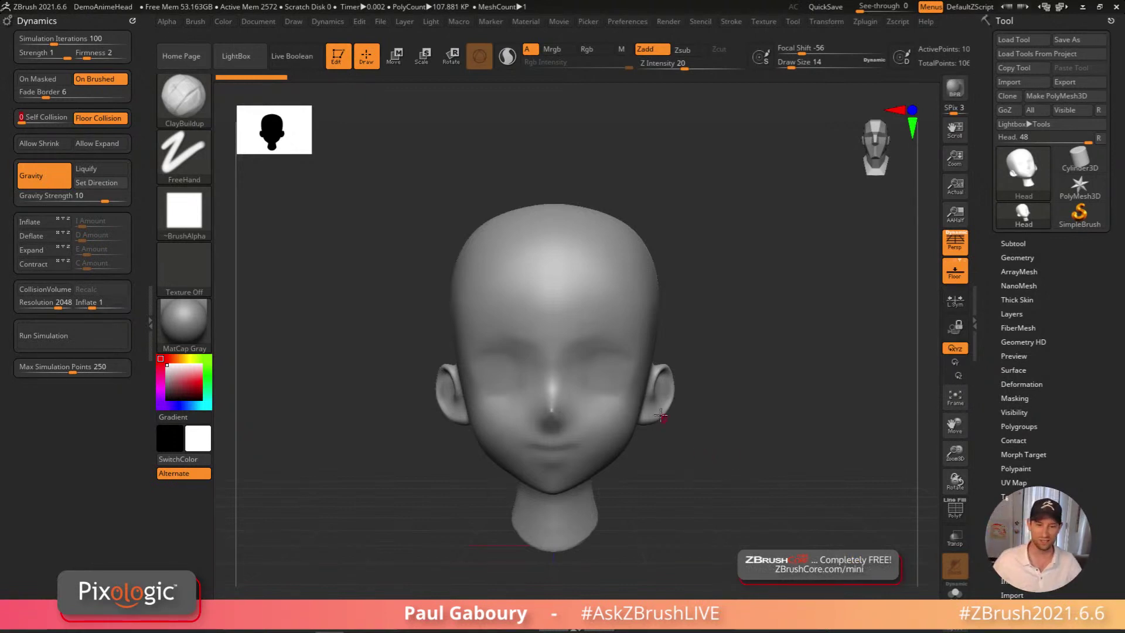
# Switch the active tool to Plane3D and convert the plane to a PolyMesh3D
pyautogui.click(1022, 168)
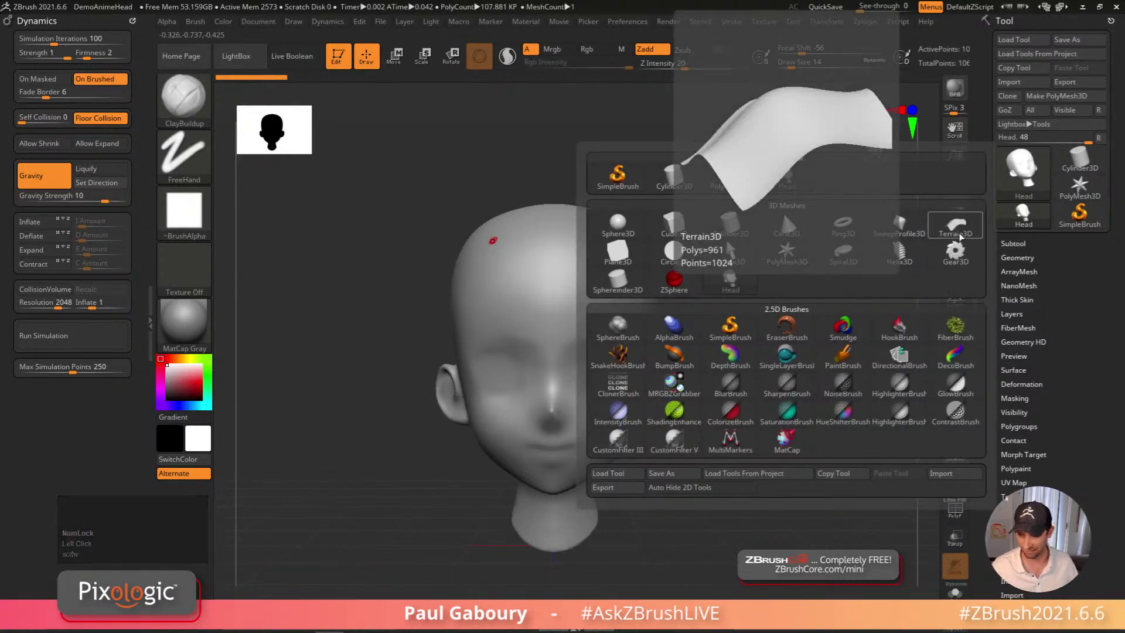
pyautogui.click(618, 252)
pyautogui.moveTo(787, 459); pyautogui.dragTo(704, 451, button='right')
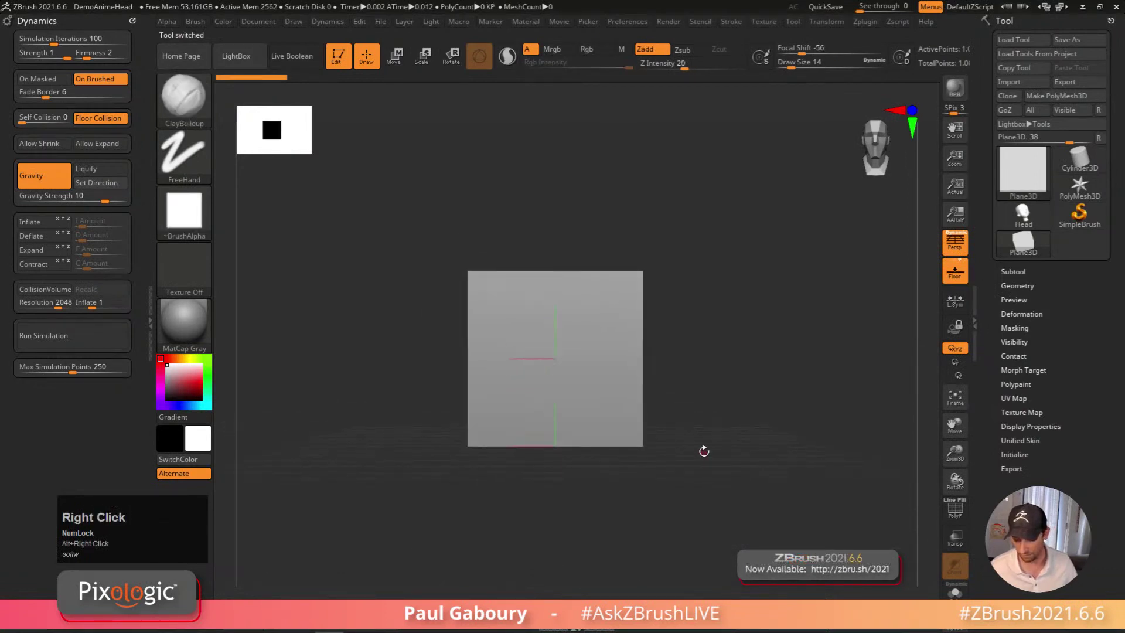
pyautogui.click(1061, 96)
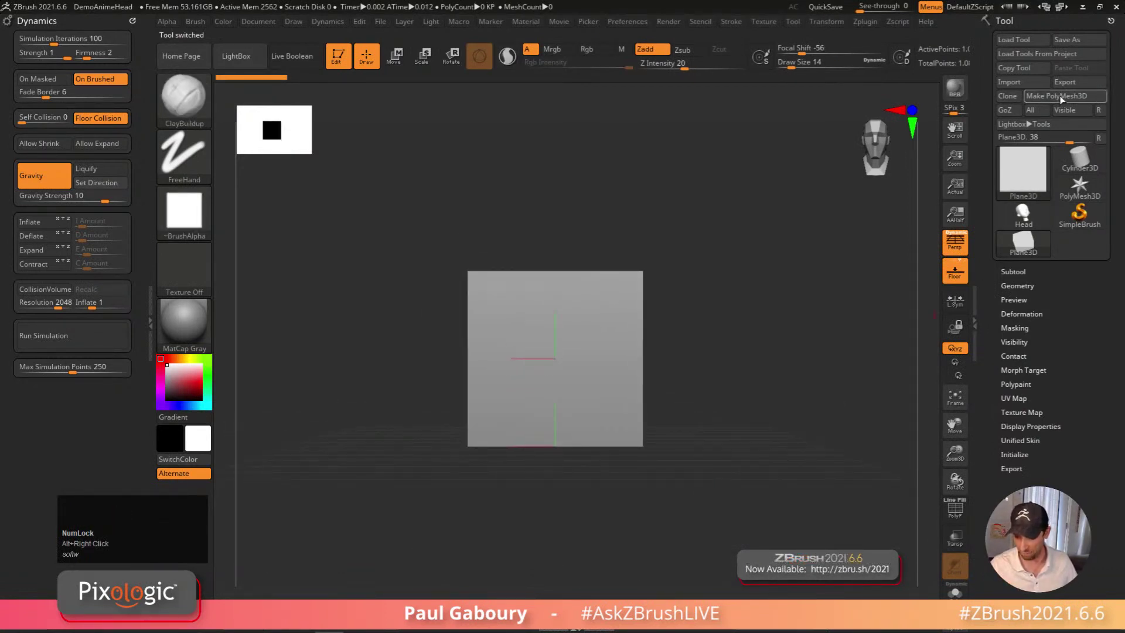
# Rotate the plane with the Move gizmo so that it lies flat, parallel to the floor
pyautogui.moveTo(733, 428); pyautogui.dragTo(680, 444, button='right')
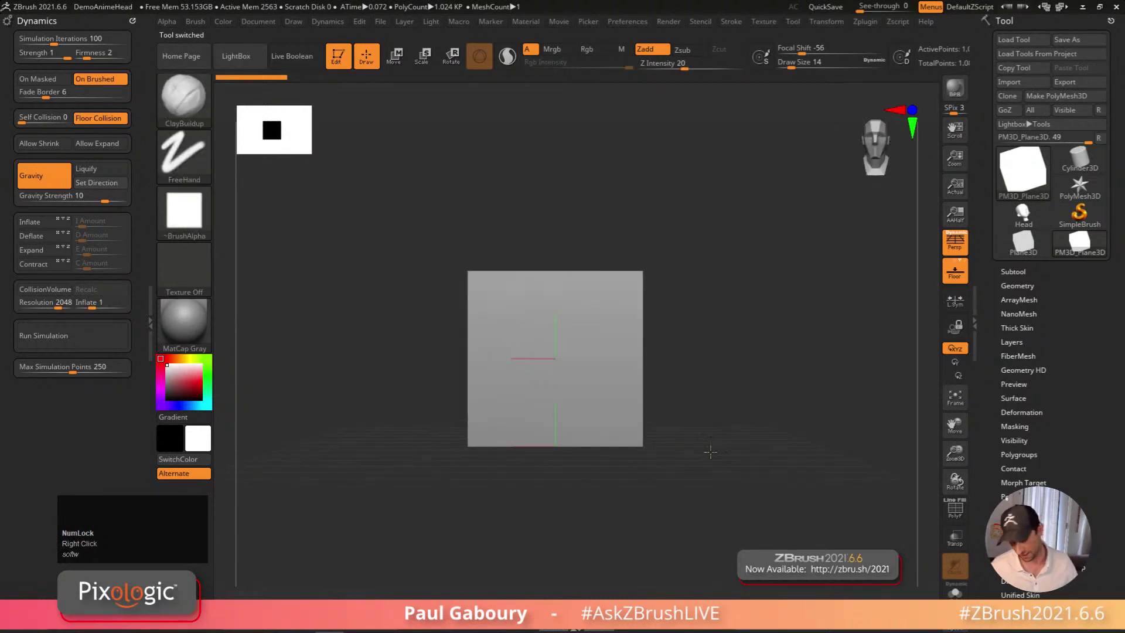
pyautogui.press('w')
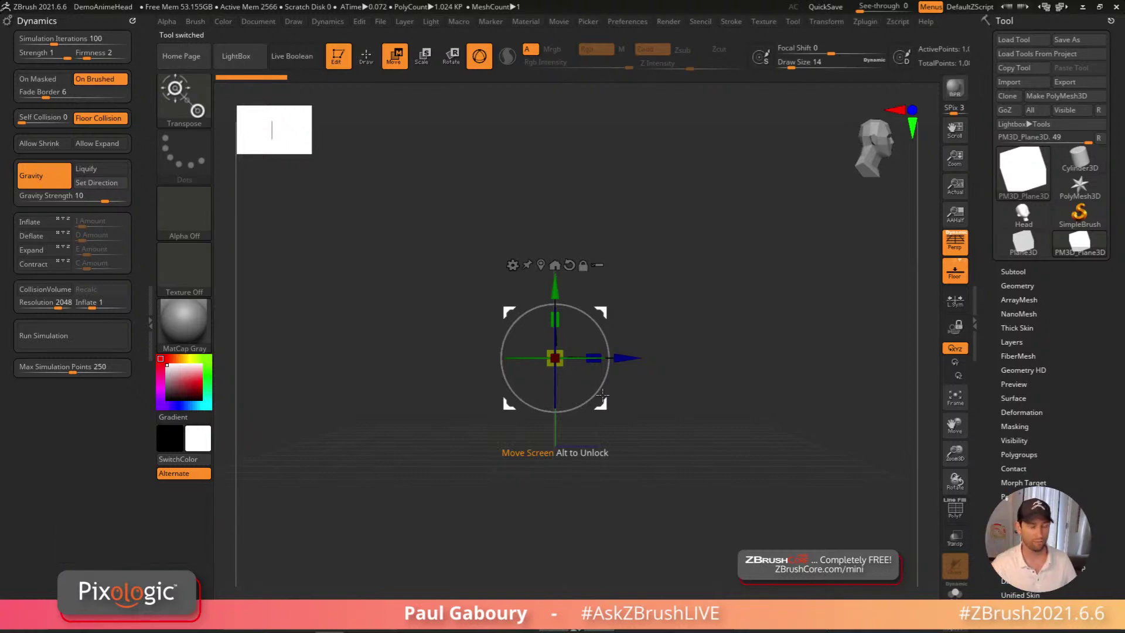
pyautogui.keyDown('shift'); pyautogui.moveTo(607, 391); pyautogui.dragTo(589, 306); pyautogui.keyUp('shift')
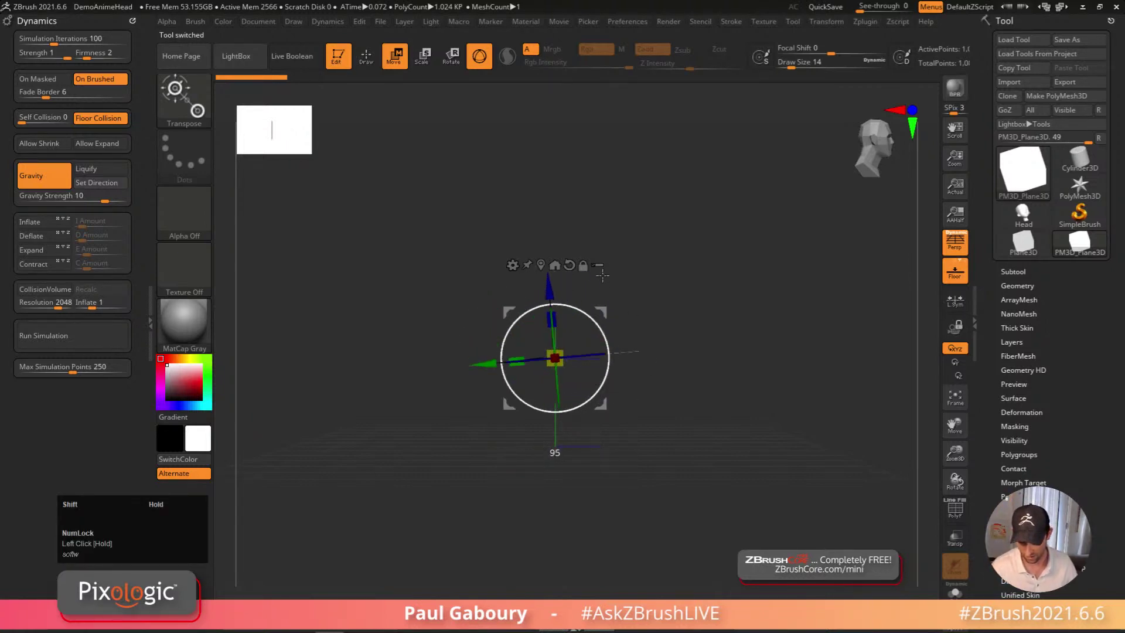
pyautogui.moveTo(753, 378); pyautogui.dragTo(712, 433, button='right')
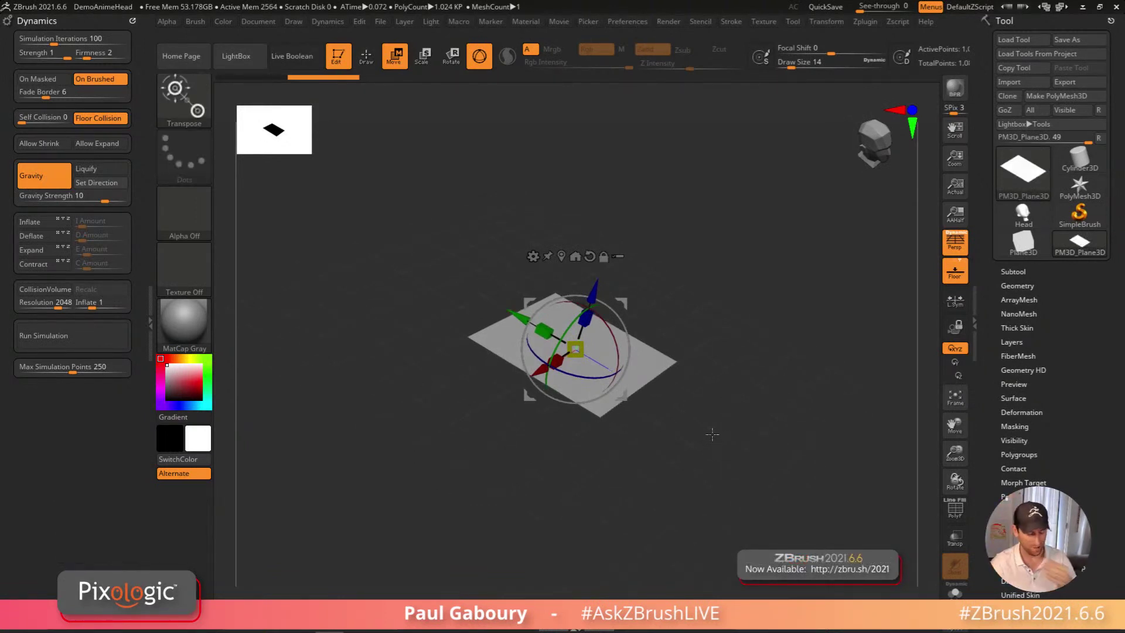
# Display the plane's wireframe, return to Draw mode and hide the floor grid
pyautogui.hotkey('shift', 'f')
pyautogui.press('q')
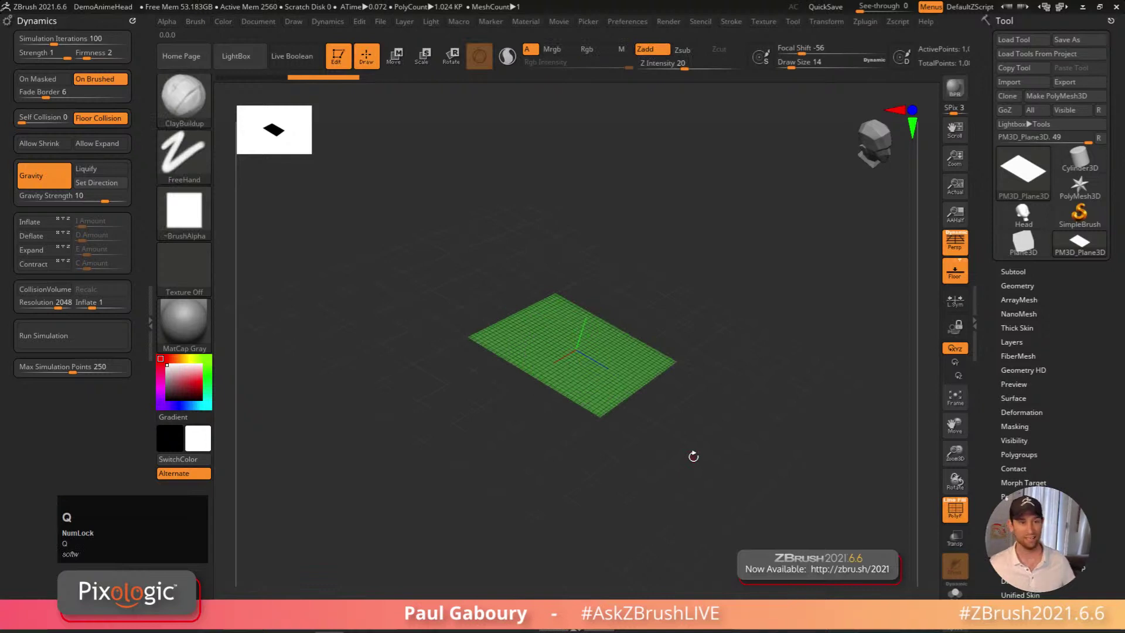
pyautogui.keyDown('ctrl'); pyautogui.moveTo(676, 455); pyautogui.dragTo(704, 468, button='right'); pyautogui.keyUp('ctrl')
pyautogui.hotkey('shift', 'p')
pyautogui.moveTo(748, 440)
pyautogui.keyDown('ctrl'); pyautogui.keyDown('alt'); pyautogui.mouseDown(button='right')
pyautogui.moveTo(754, 478)
pyautogui.moveTo(811, 449)
pyautogui.mouseUp(button='right'); pyautogui.keyUp('alt'); pyautogui.keyUp('ctrl')
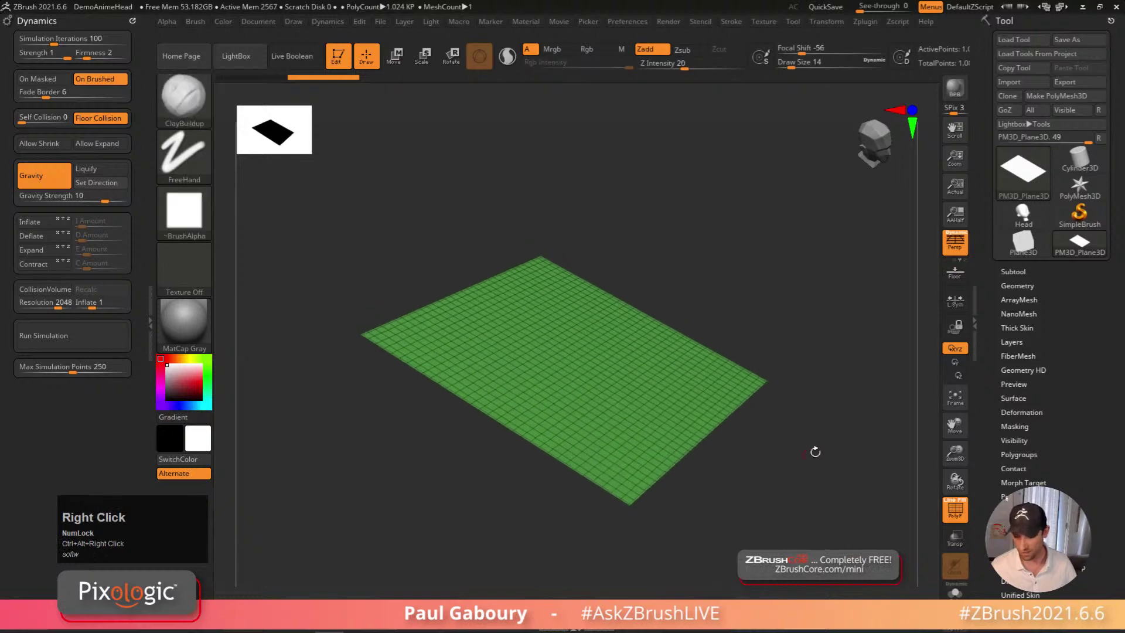
# Enable Dynamic Subdiv on the plane, toggling it off and on again to compare the meshes
pyautogui.click(1017, 285)
pyautogui.moveTo(1029, 418); pyautogui.dragTo(1030, 354)
pyautogui.click(1029, 348)
pyautogui.click(1023, 363)
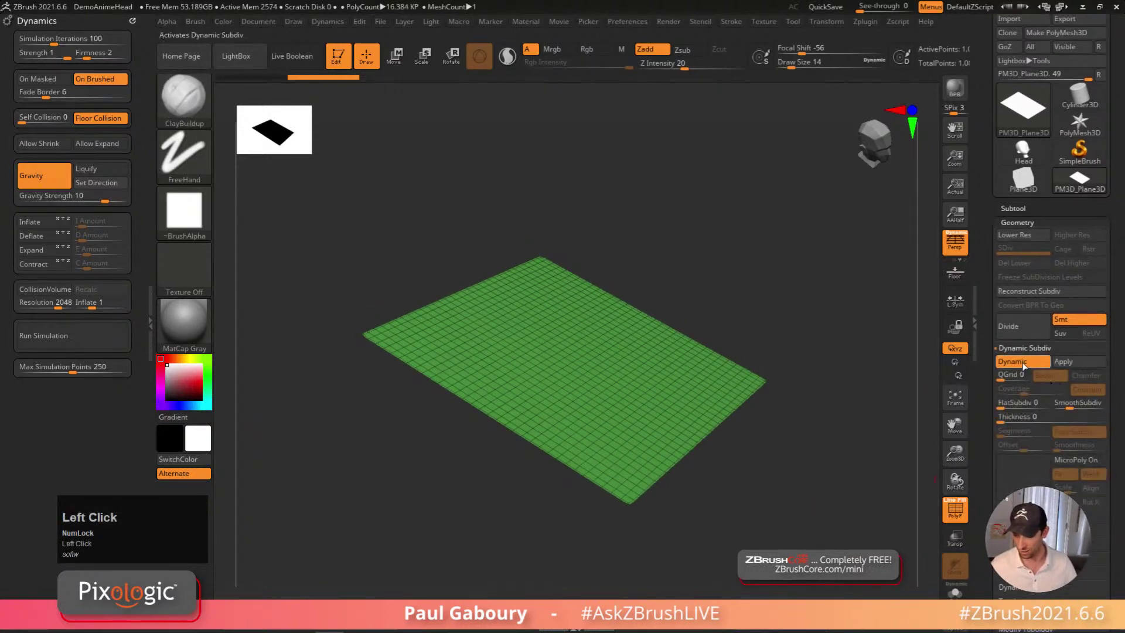
pyautogui.hotkey('shift', 'd')
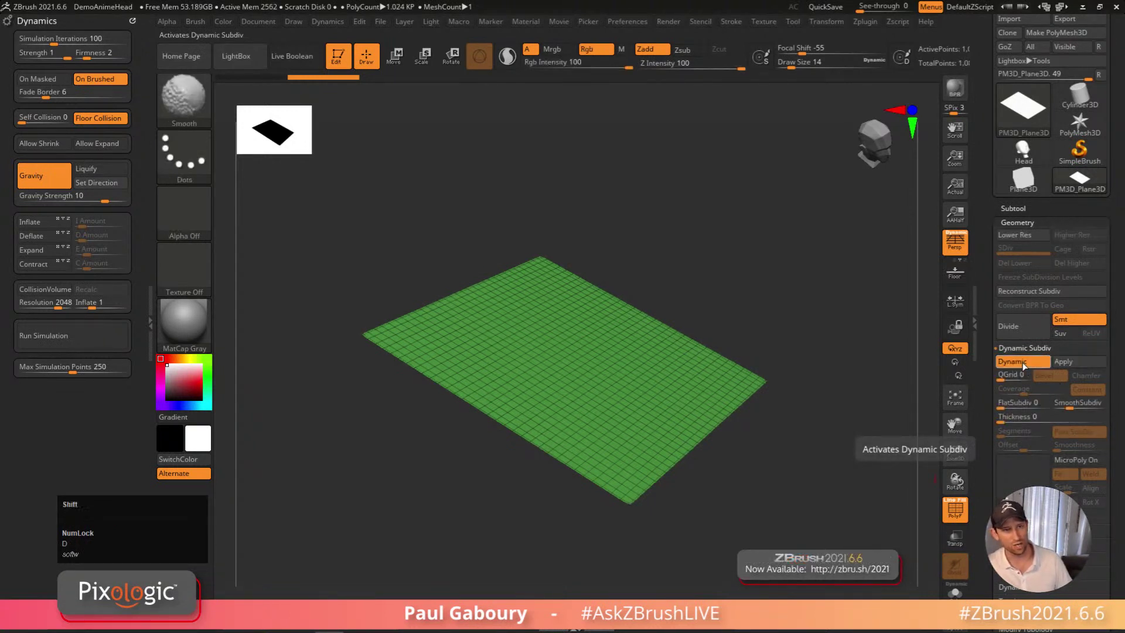
pyautogui.press('d')
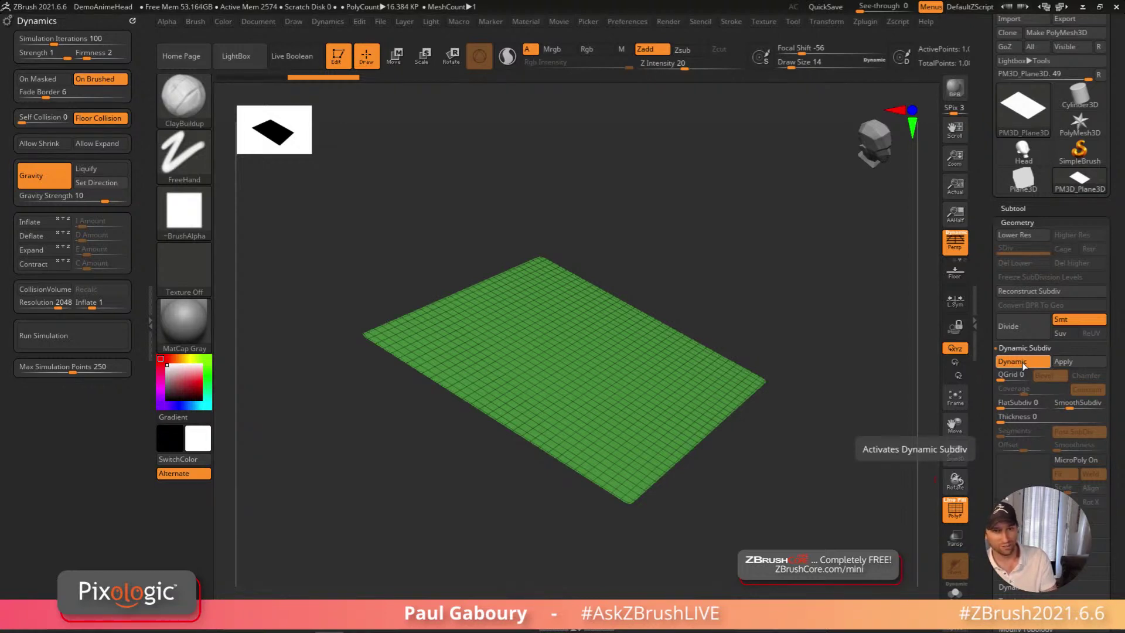
# Apply the Outline MatCap material to the plane
pyautogui.click(188, 322)
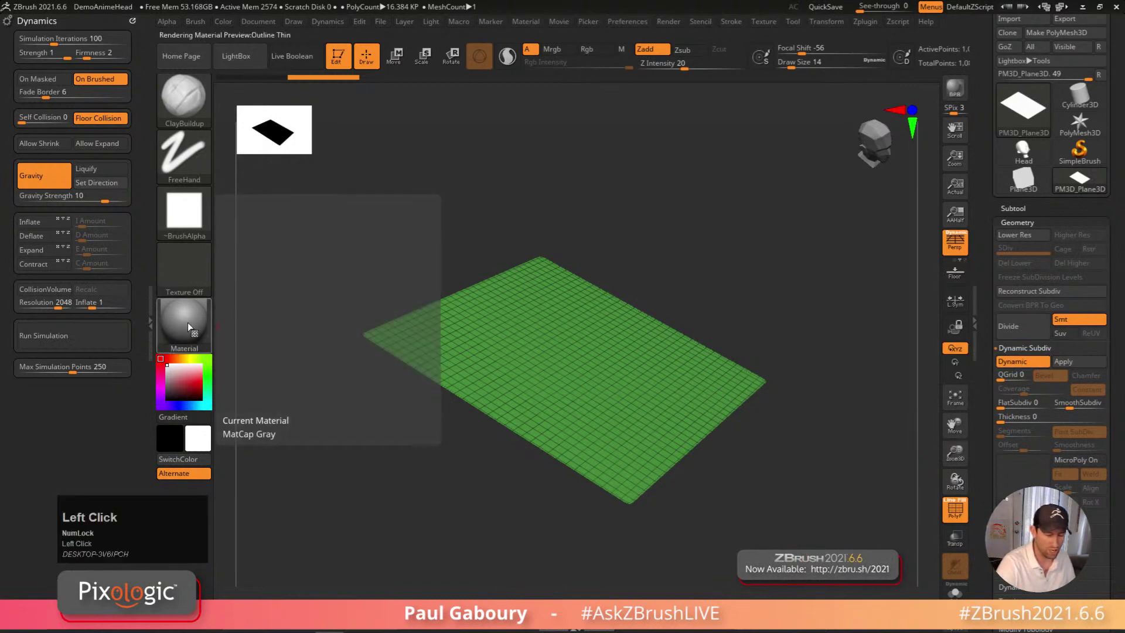
pyautogui.moveTo(650, 421)
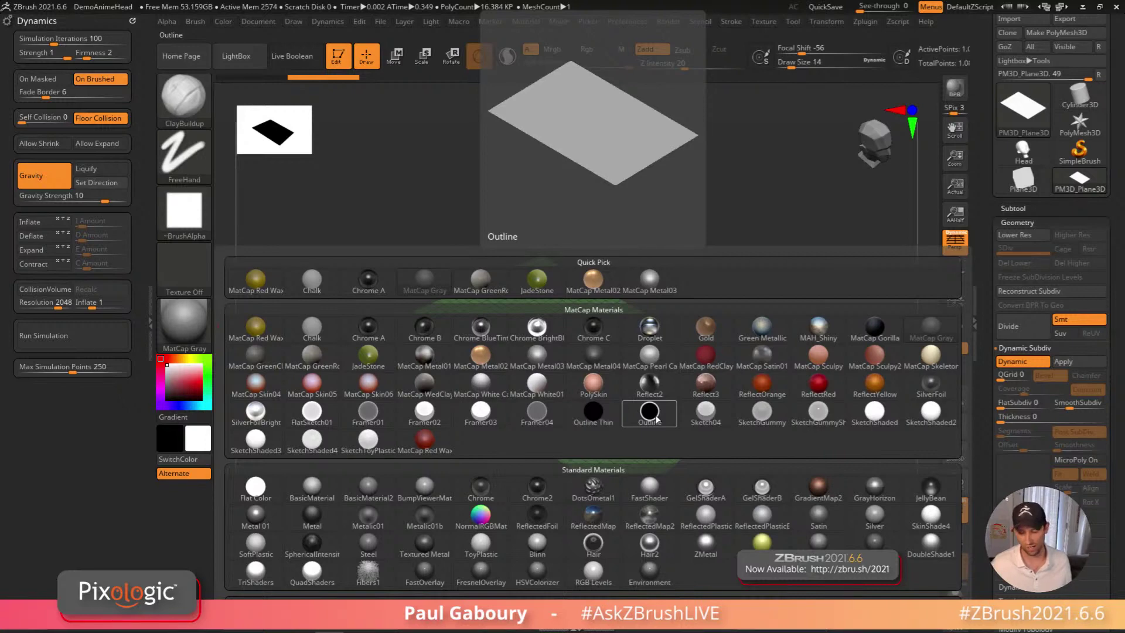
pyautogui.click(657, 419)
pyautogui.click(188, 320)
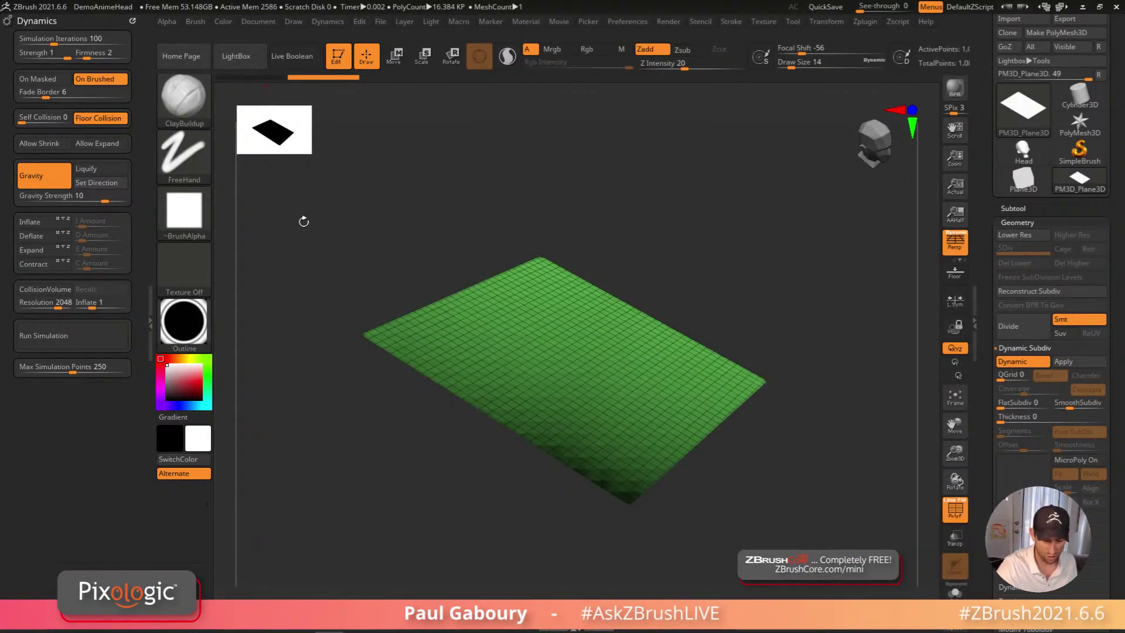
pyautogui.moveTo(206, 328)
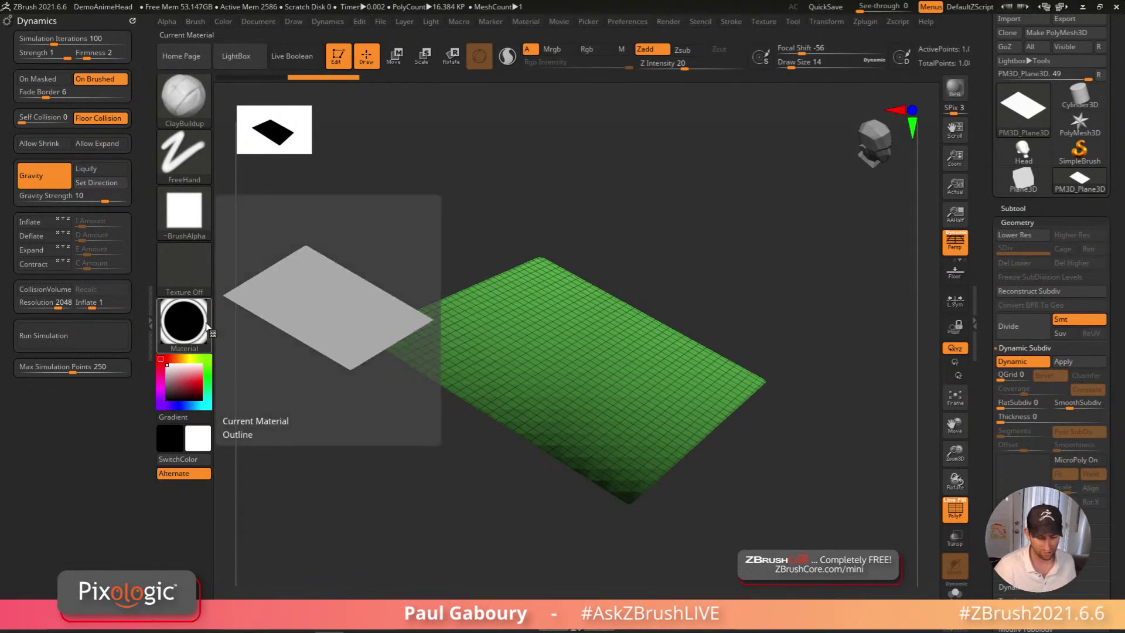
# Switch to the Head tool and examine the Outline material's shading and its source MatCap texture
pyautogui.click(1024, 152)
pyautogui.moveTo(733, 410); pyautogui.dragTo(736, 457, button='right')
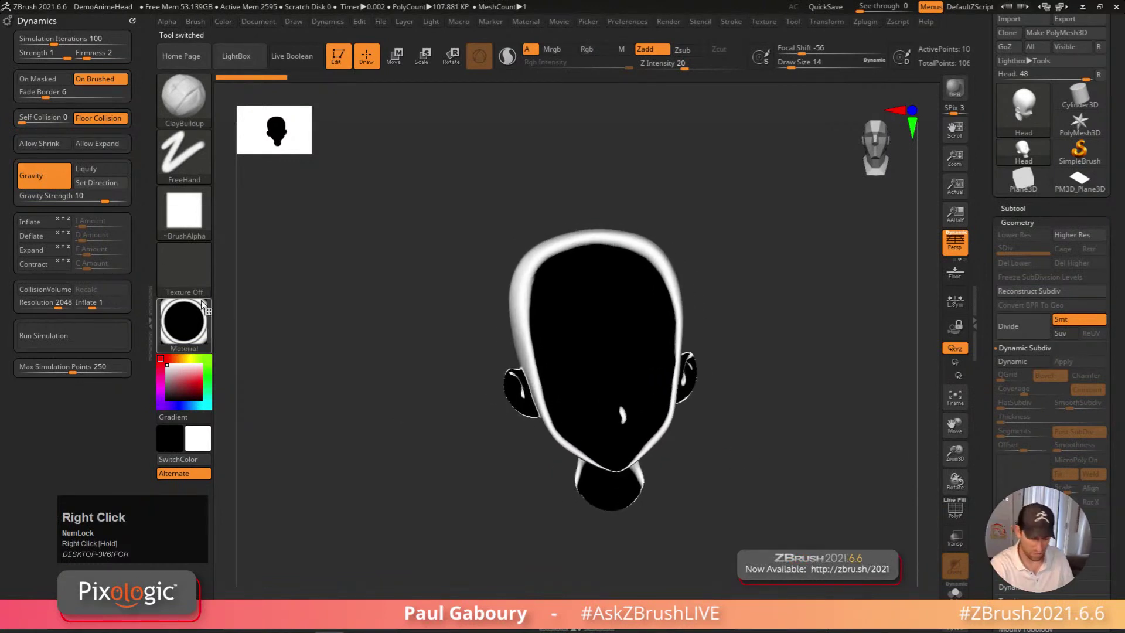
pyautogui.moveTo(202, 311)
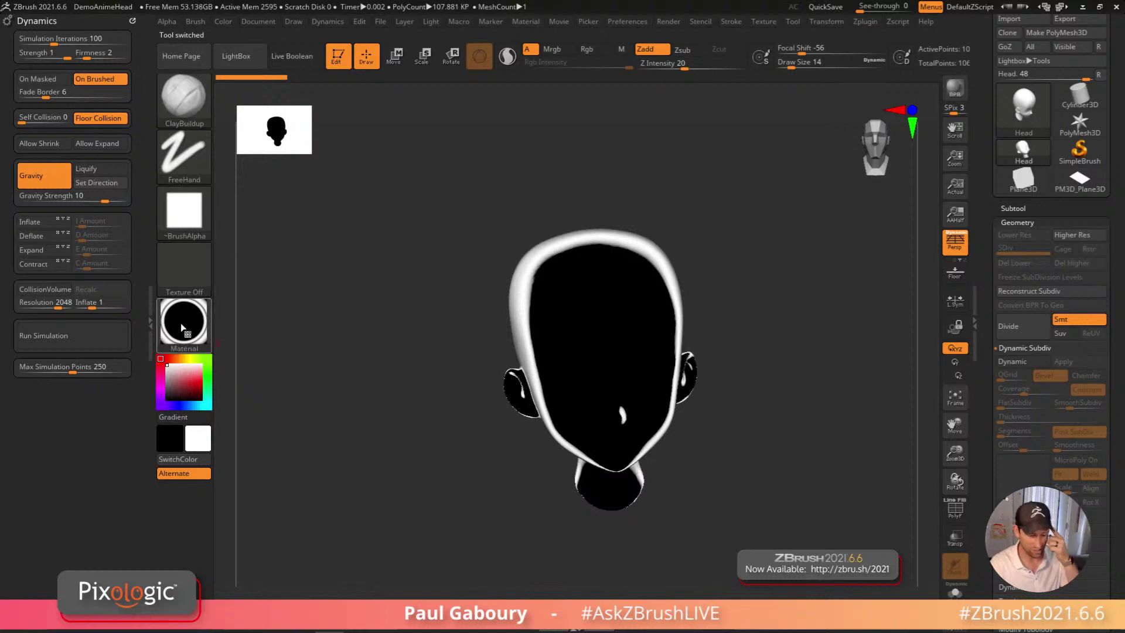
pyautogui.moveTo(182, 328)
pyautogui.click(525, 21)
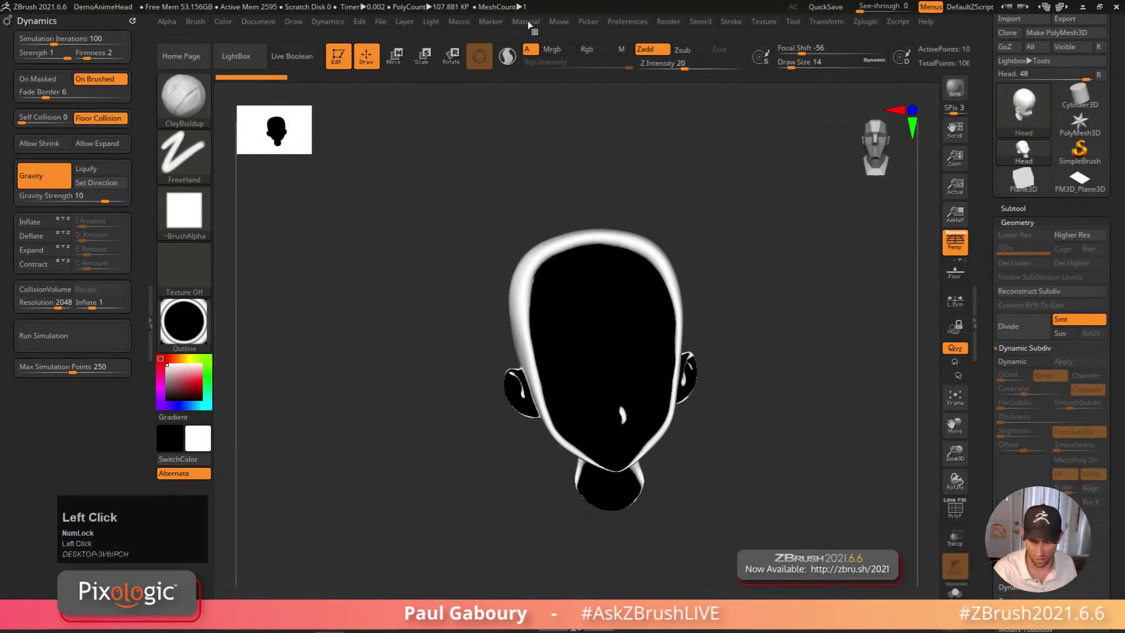
pyautogui.scroll(-5, 652, 317)
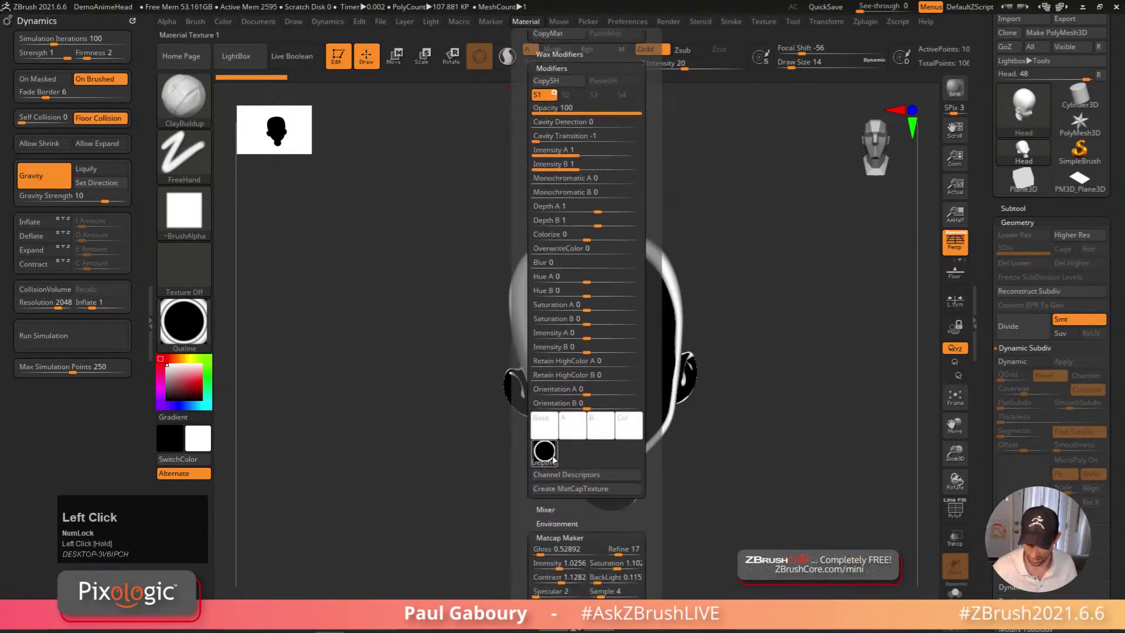
pyautogui.click(552, 459)
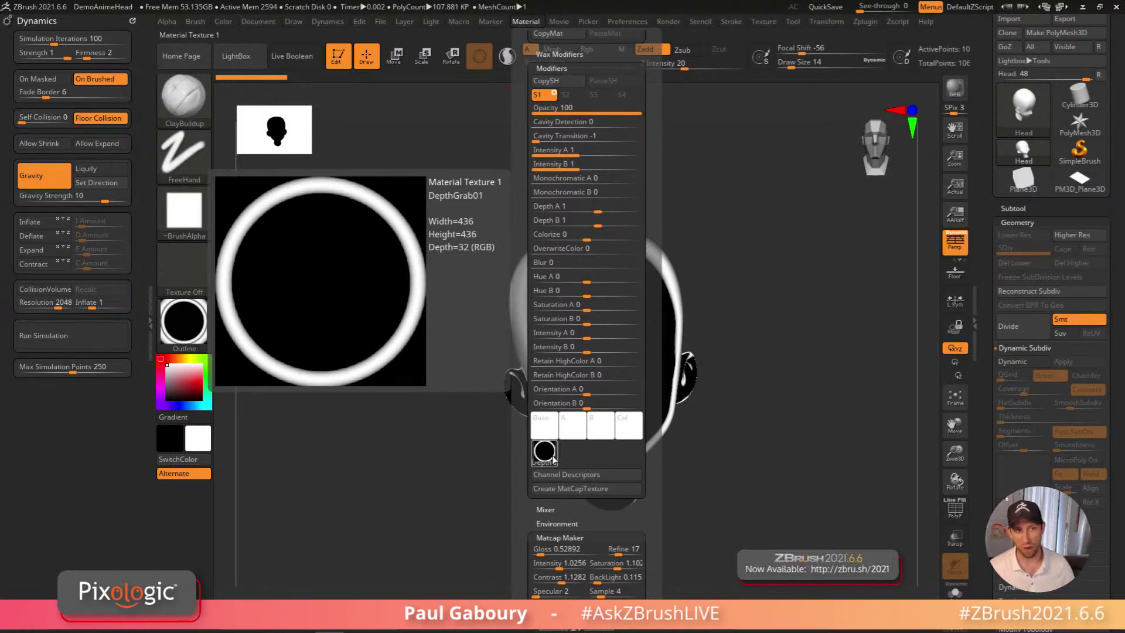
# Choose BasicMaterial2 and make PM3D_Plane3D the active tool again with its wireframe displayed
pyautogui.click(189, 321)
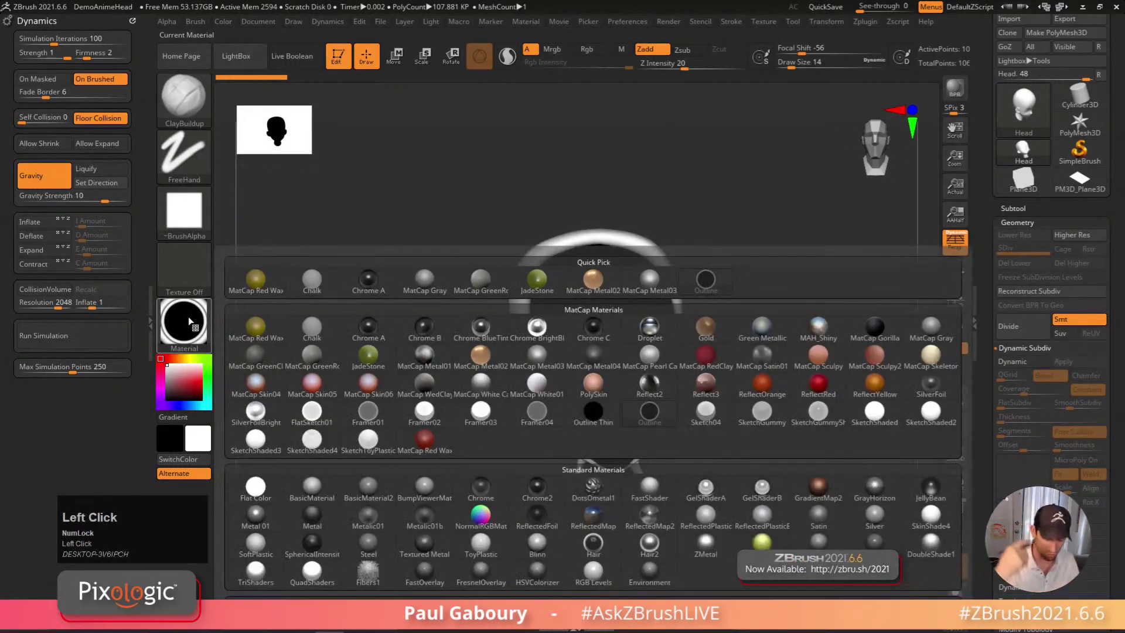
pyautogui.rightClick(377, 491)
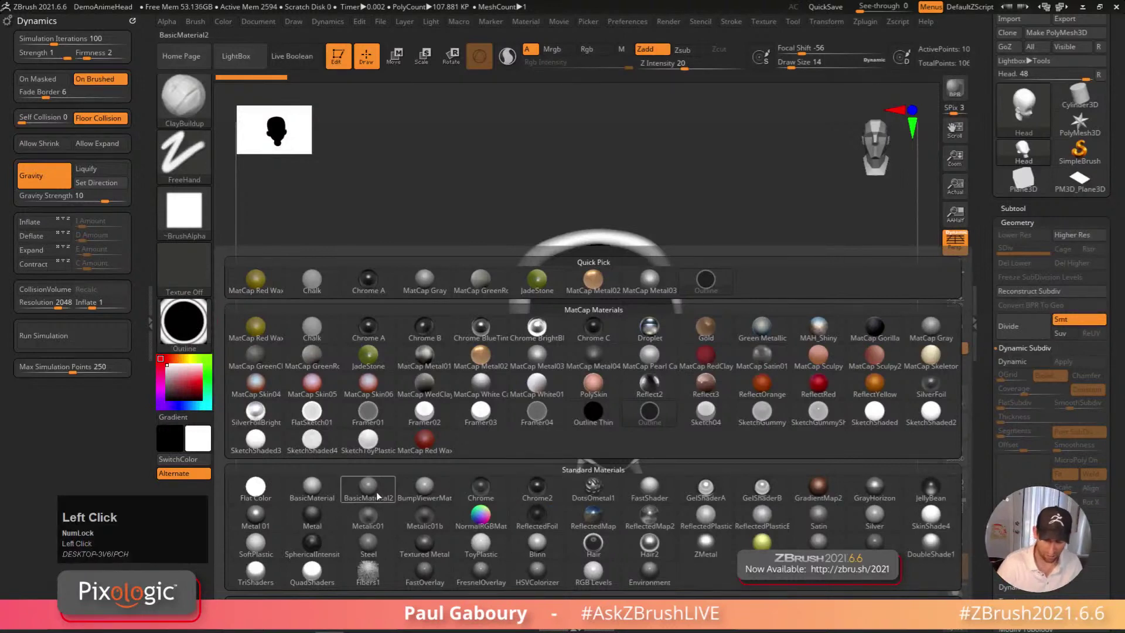
pyautogui.moveTo(706, 482)
pyautogui.mouseDown(button='right')
pyautogui.moveTo(713, 492)
pyautogui.moveTo(736, 467)
pyautogui.moveTo(701, 466)
pyautogui.mouseUp(button='right')
pyautogui.keyDown('alt'); pyautogui.moveTo(701, 465); pyautogui.dragTo(730, 469, button='right'); pyautogui.keyUp('alt')
pyautogui.click(1079, 181)
pyautogui.hotkey('shift', 'f')
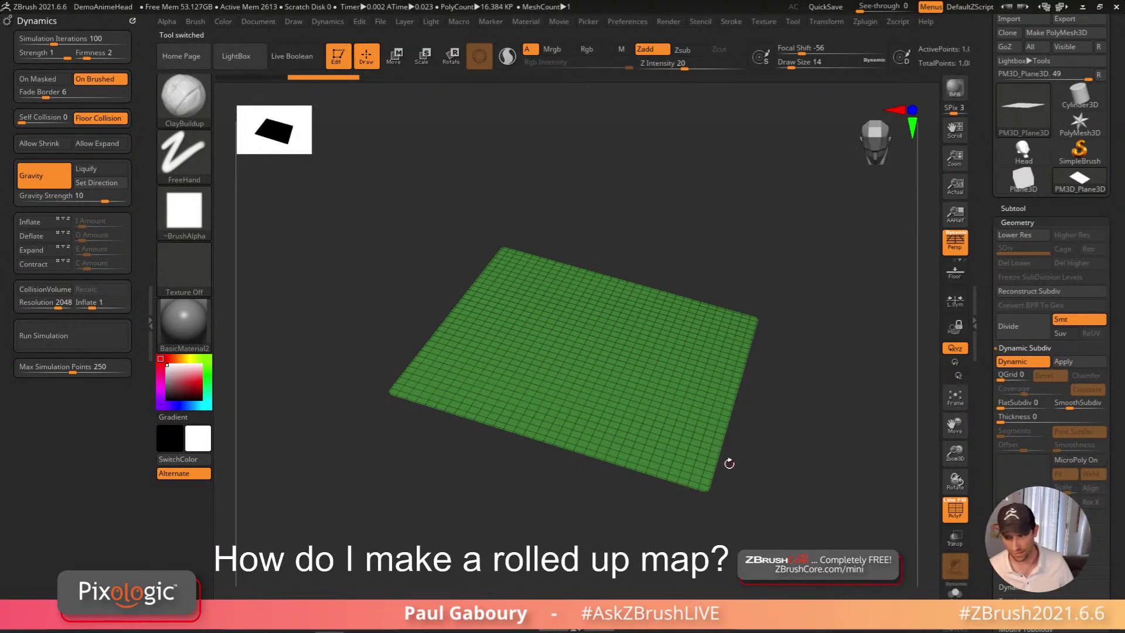
pyautogui.moveTo(726, 460); pyautogui.dragTo(756, 457, button='right')
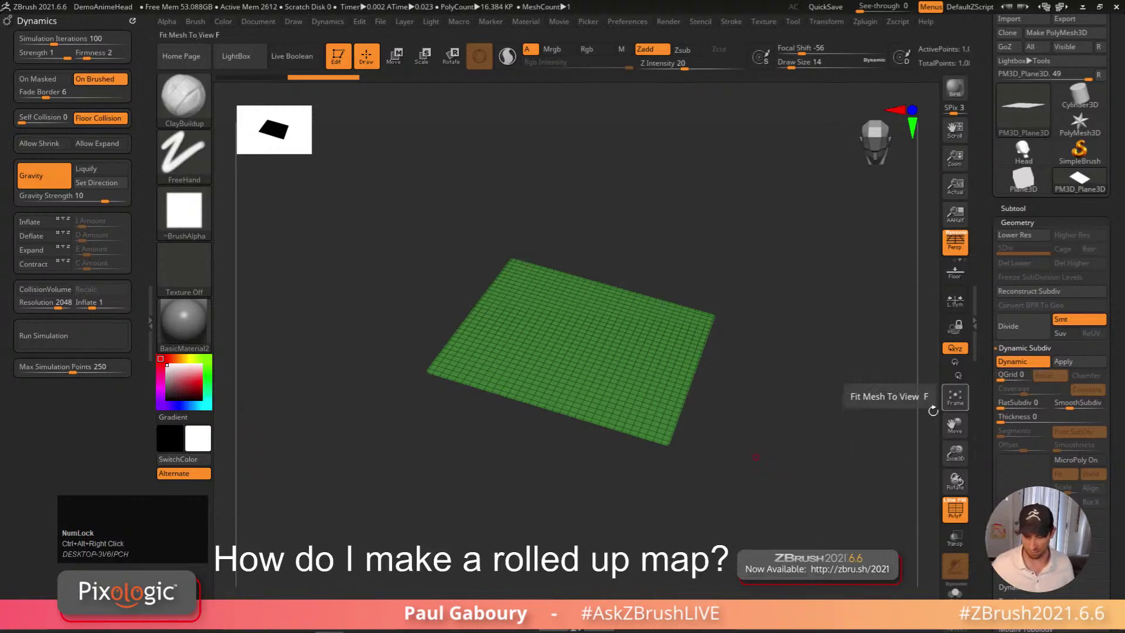
# Set the plane's Dynamic Subdiv Thickness to 0.02332
pyautogui.moveTo(1120, 431); pyautogui.dragTo(1120, 425)
pyautogui.moveTo(1023, 359); pyautogui.dragTo(1032, 358)
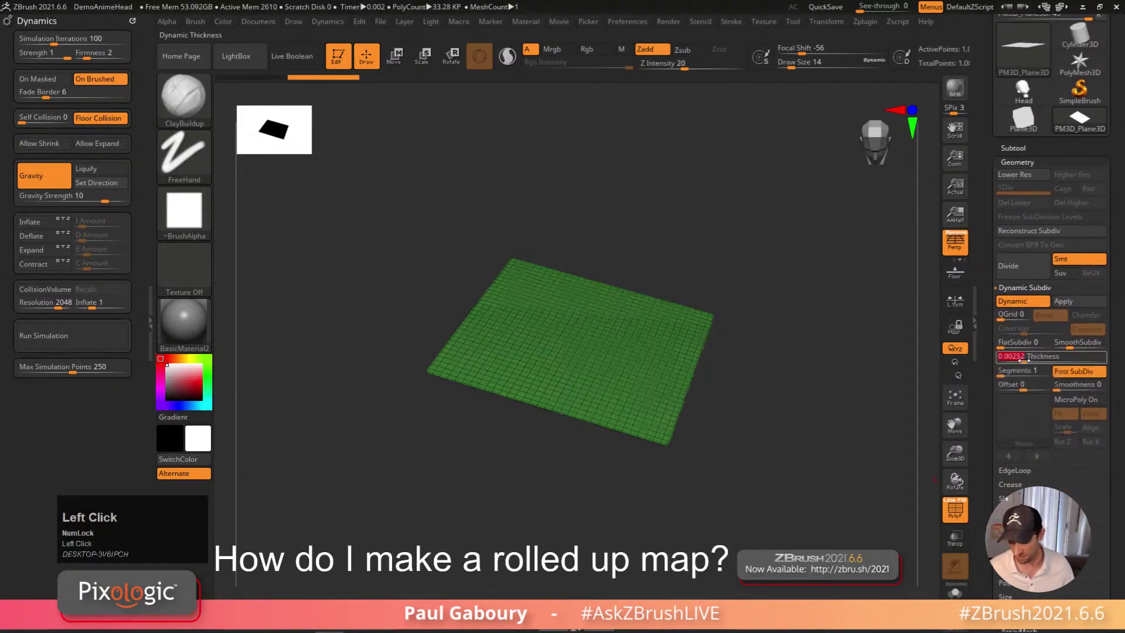
pyautogui.moveTo(773, 419); pyautogui.dragTo(719, 404, button='right')
pyautogui.moveTo(1031, 359); pyautogui.dragTo(1010, 359)
pyautogui.moveTo(794, 442)
pyautogui.keyDown('ctrl'); pyautogui.mouseDown(button='right')
pyautogui.moveTo(795, 492)
pyautogui.moveTo(795, 463)
pyautogui.mouseUp(button='right'); pyautogui.keyUp('ctrl')
pyautogui.moveTo(1022, 359); pyautogui.dragTo(1030, 358)
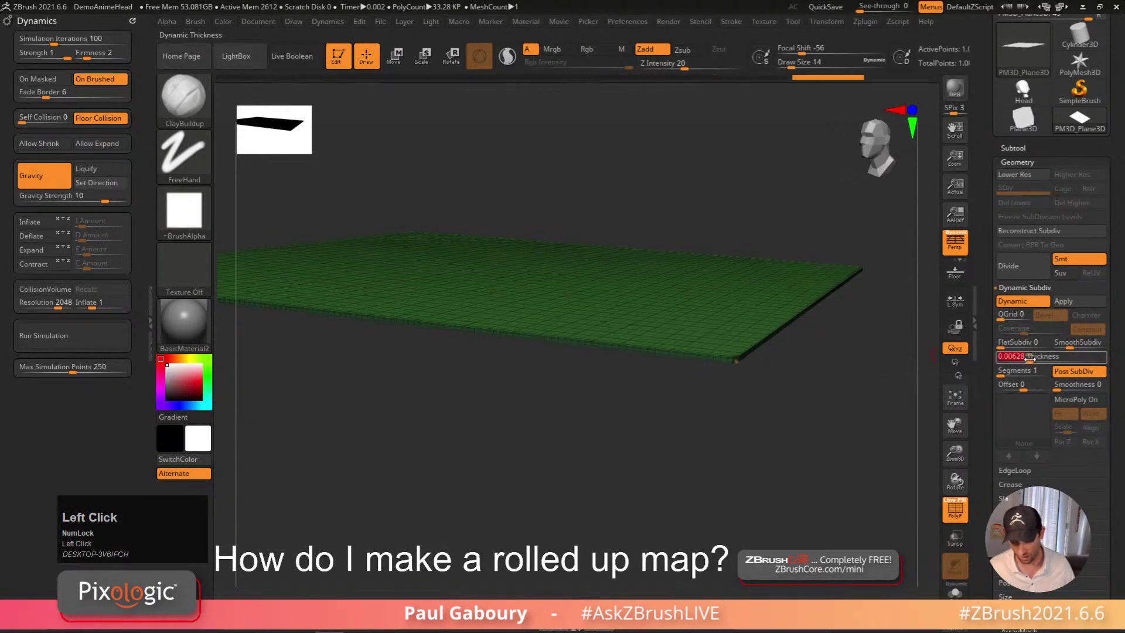
pyautogui.moveTo(630, 375); pyautogui.dragTo(636, 422, button='right')
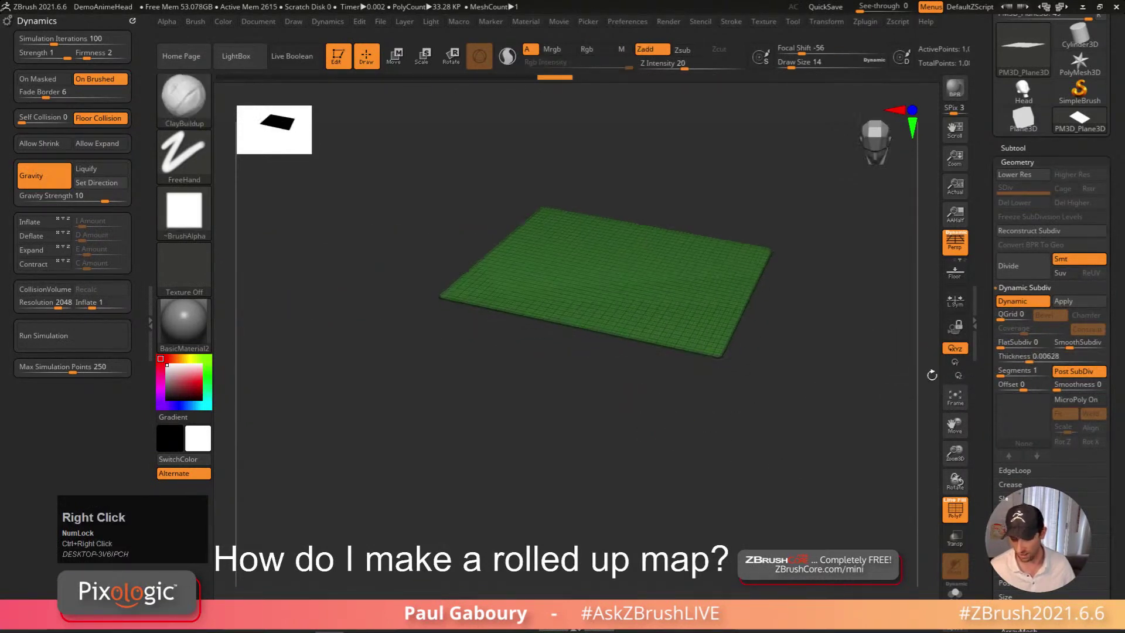
pyautogui.click(1031, 358)
pyautogui.moveTo(750, 463)
pyautogui.mouseDown(button='right')
pyautogui.moveTo(746, 437)
pyautogui.moveTo(683, 439)
pyautogui.moveTo(753, 442)
pyautogui.mouseUp(button='right')
pyautogui.moveTo(1035, 358); pyautogui.dragTo(1040, 359)
pyautogui.keyDown('alt'); pyautogui.moveTo(683, 494); pyautogui.dragTo(705, 453, button='right'); pyautogui.keyUp('alt')
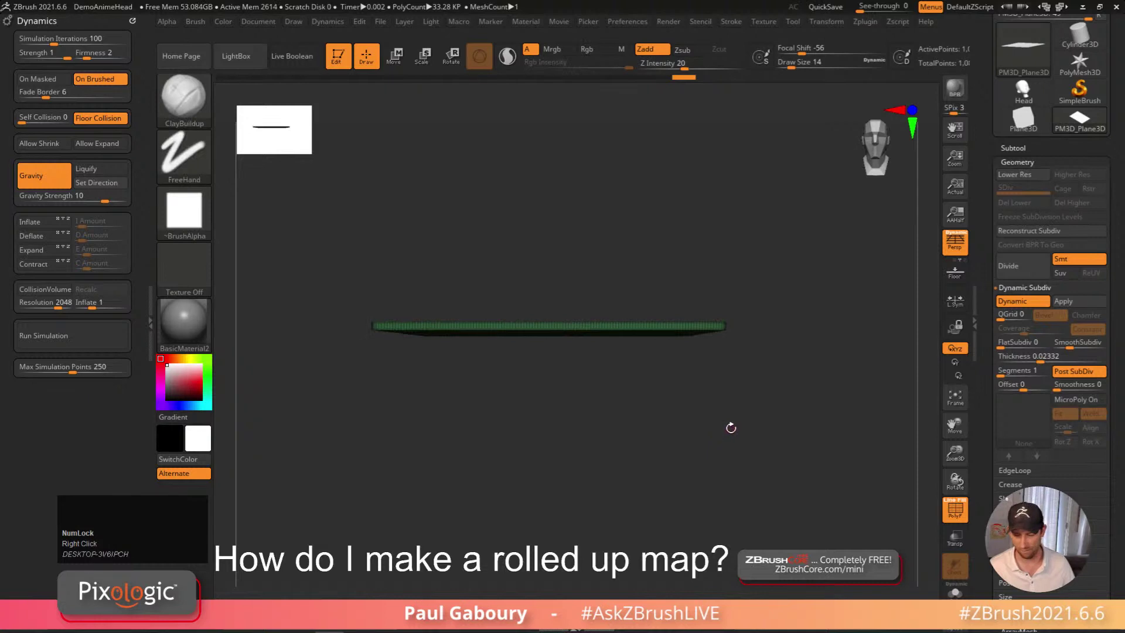
# Turn off perspective and mask the whole plane except for a narrow strip along one side edge
pyautogui.click(955, 242)
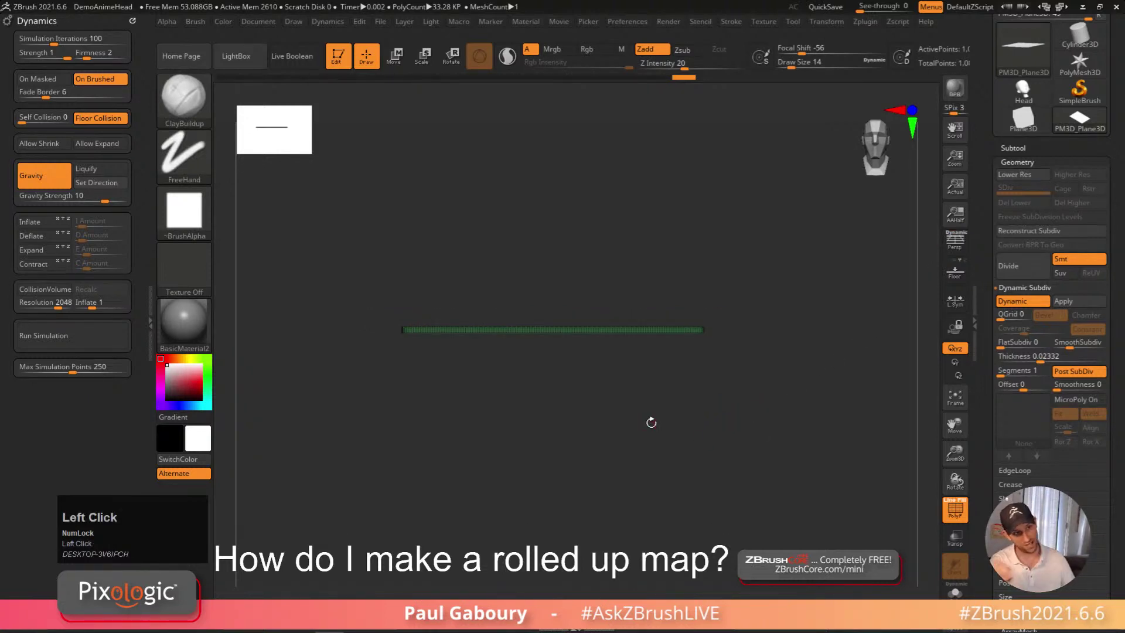
pyautogui.moveTo(651, 422); pyautogui.dragTo(630, 497, button='right')
pyautogui.keyDown('shift'); pyautogui.moveTo(555, 463); pyautogui.dragTo(470, 517, button='right'); pyautogui.keyUp('shift')
pyautogui.moveTo(406, 529)
pyautogui.keyDown('ctrl'); pyautogui.mouseDown()
pyautogui.moveTo(465, 359)
pyautogui.moveTo(457, 143)
pyautogui.moveTo(475, 142)
pyautogui.mouseUp(); pyautogui.keyUp('ctrl')
pyautogui.moveTo(522, 283); pyautogui.dragTo(641, 498, button='right')
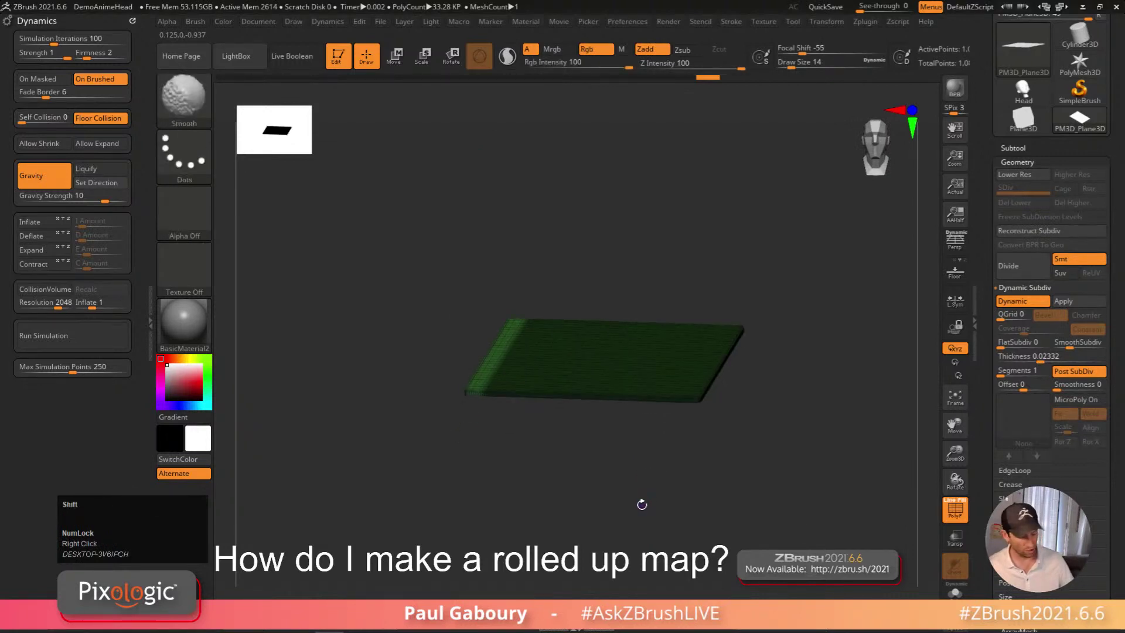
# Turn off Dynamic Subdiv to check the mask on the base mesh, restore the subdivision and hide the wireframe
pyautogui.hotkey('shift', 'f')
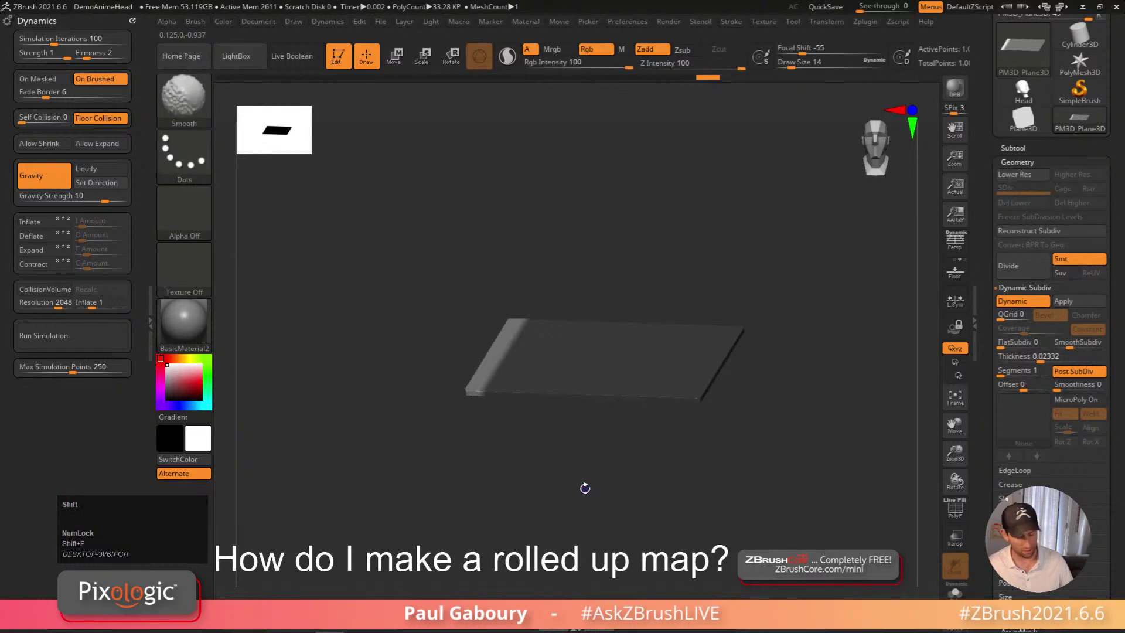
pyautogui.hotkey('shift', 'd')
pyautogui.hotkey('shift', 'f')
pyautogui.moveTo(582, 484); pyautogui.dragTo(479, 274, button='right')
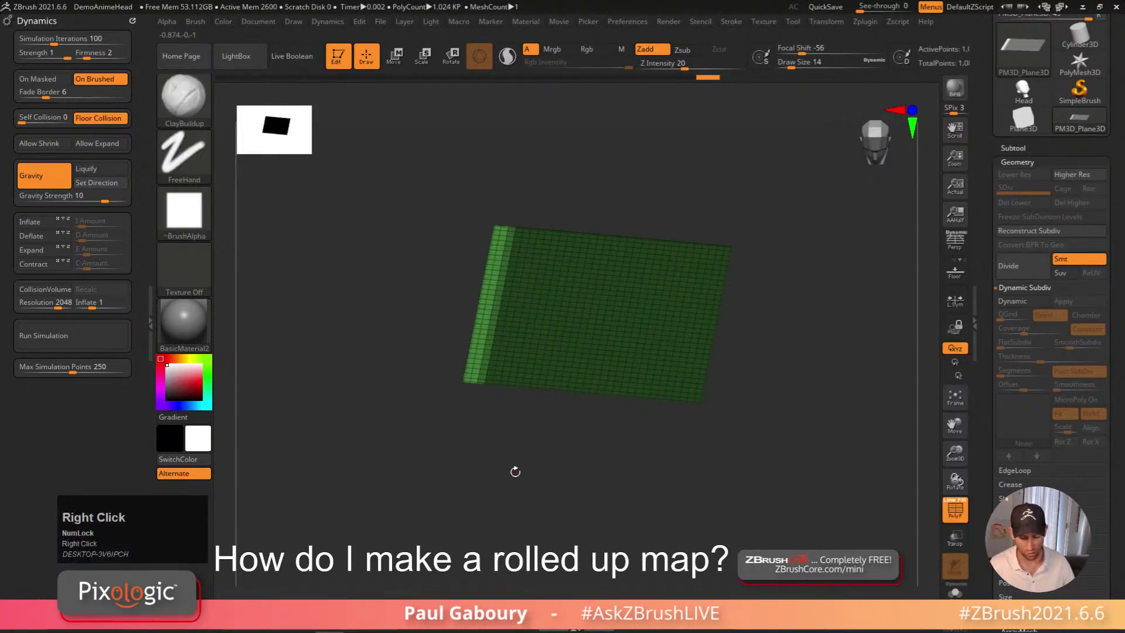
pyautogui.keyDown('shift'); pyautogui.moveTo(509, 466); pyautogui.dragTo(522, 478, button='right'); pyautogui.keyUp('shift')
pyautogui.press('ctrl')
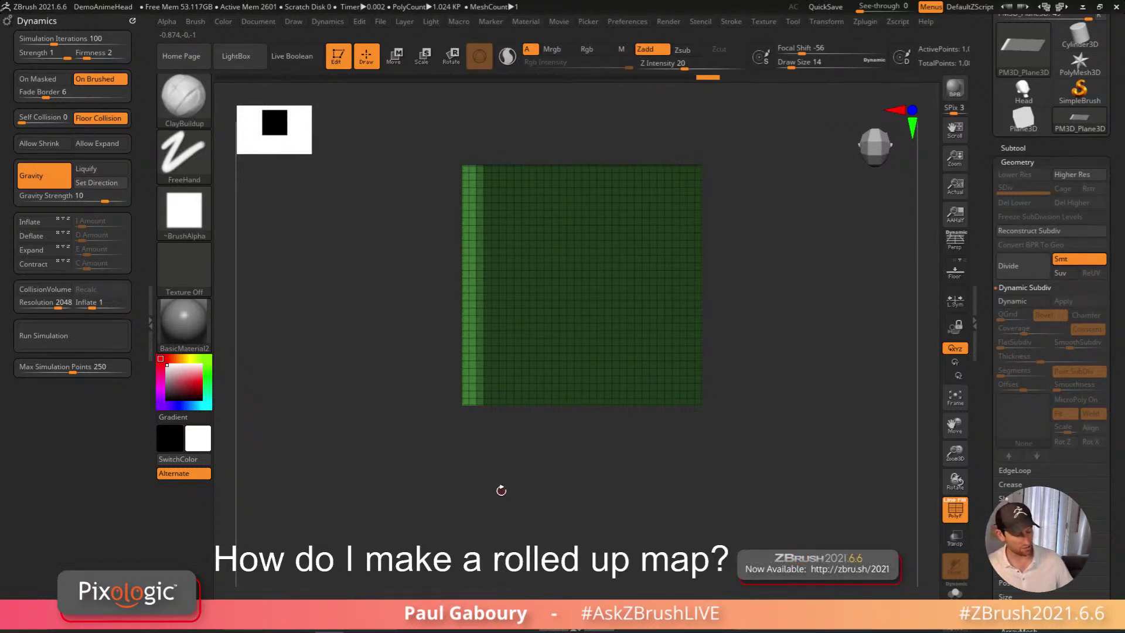
pyautogui.press('d')
pyautogui.moveTo(672, 521)
pyautogui.mouseDown(button='right')
pyautogui.moveTo(667, 461)
pyautogui.moveTo(597, 477)
pyautogui.moveTo(682, 492)
pyautogui.moveTo(674, 466)
pyautogui.mouseUp(button='right')
pyautogui.hotkey('shift', 'f')
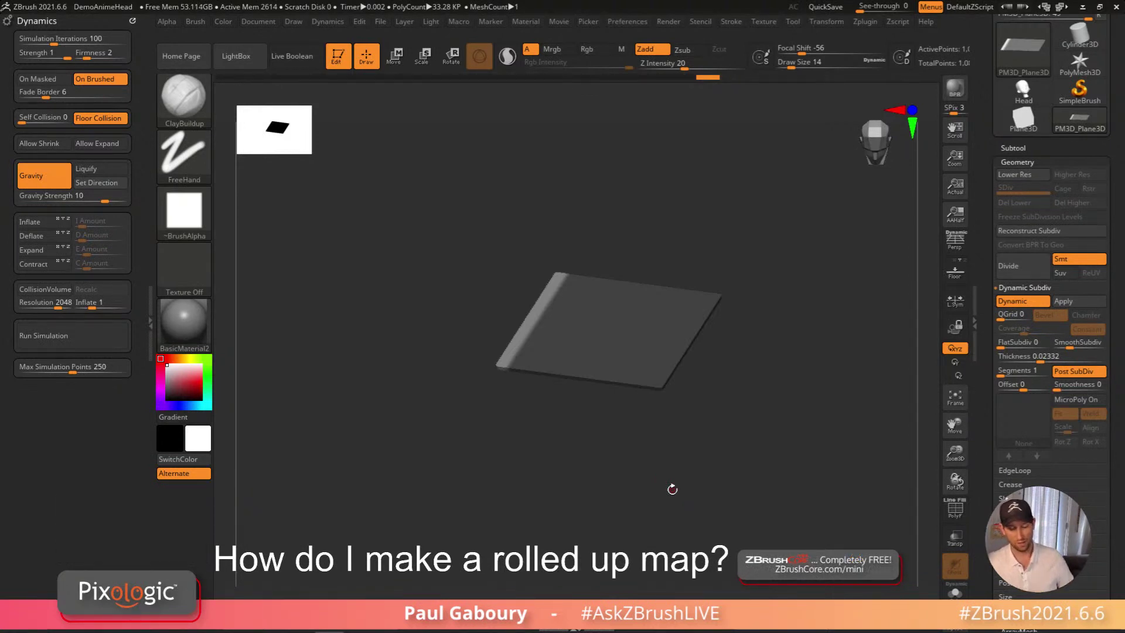
# Activate the Move gizmo on the masked plane, view it edge-on and choose the TransposeCloth brush
pyautogui.press('w')
pyautogui.keyDown('shift'); pyautogui.moveTo(644, 404); pyautogui.dragTo(728, 316, button='right'); pyautogui.keyUp('shift')
pyautogui.moveTo(787, 289); pyautogui.dragTo(676, 285, button='right')
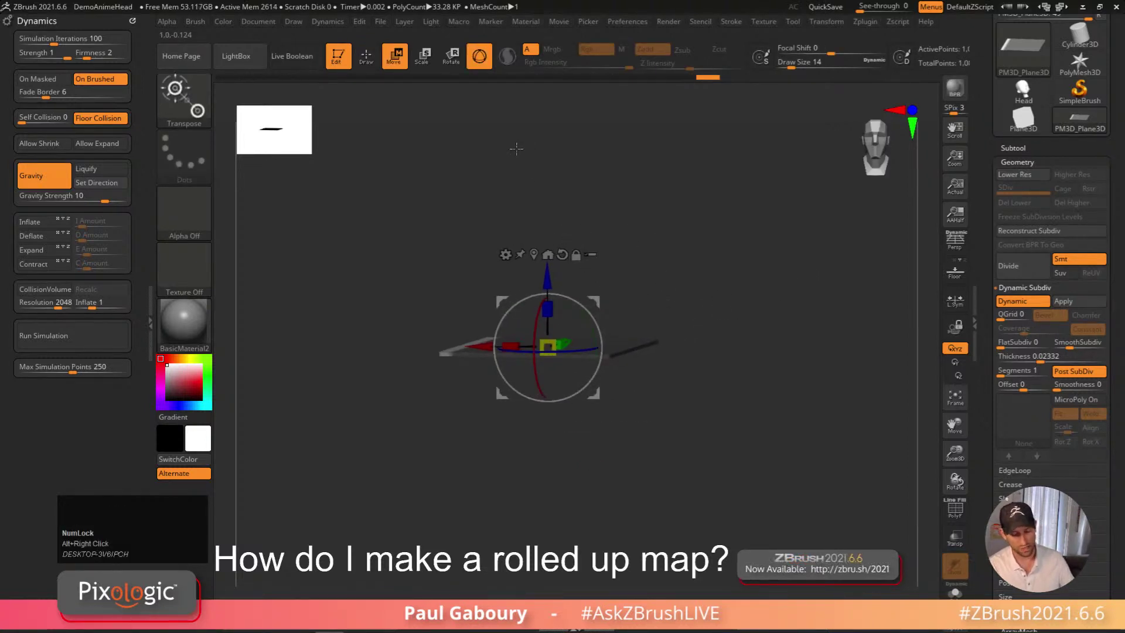
pyautogui.press('b')
pyautogui.press('t')
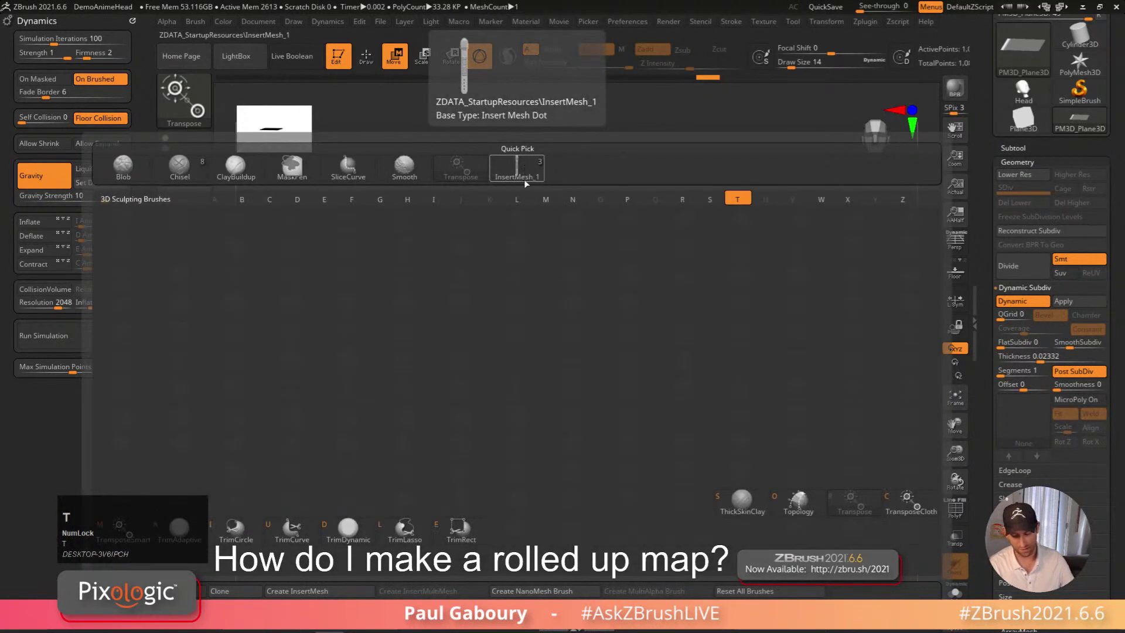
pyautogui.click(910, 505)
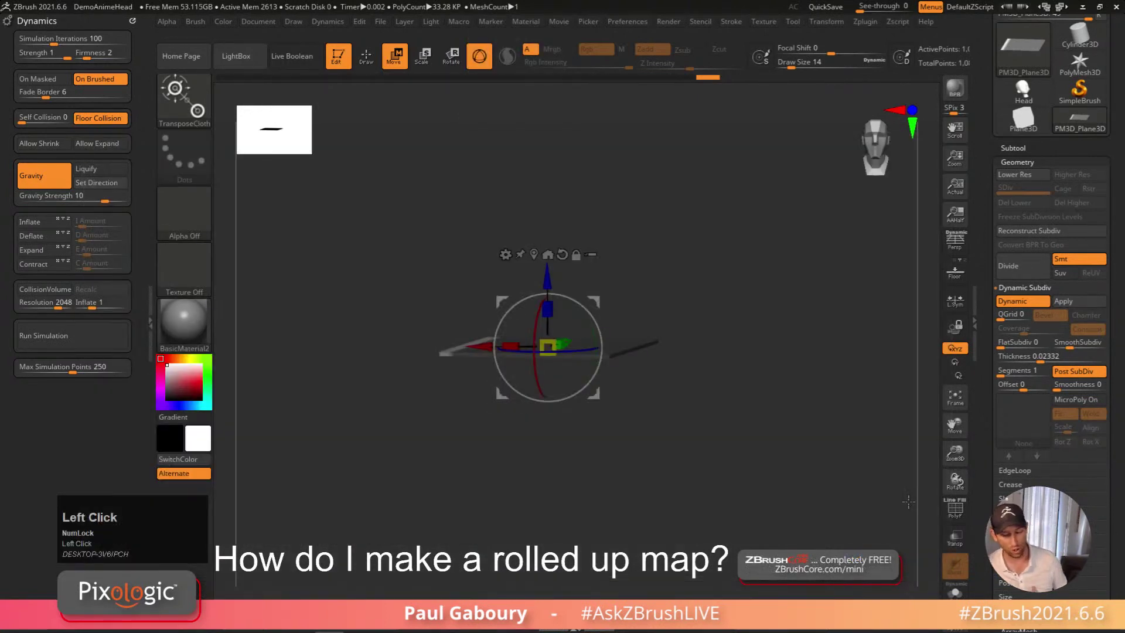
# Try moving the masked plane with the TransposeCloth gizmo while the simulation is limited to brushed points, and undo the moves
pyautogui.moveTo(547, 272)
pyautogui.mouseDown()
pyautogui.moveTo(548, 252)
pyautogui.moveTo(548, 303)
pyautogui.moveTo(548, 256)
pyautogui.mouseUp()
pyautogui.keyDown('shift'); pyautogui.moveTo(572, 436); pyautogui.dragTo(566, 469, button='right'); pyautogui.keyUp('shift')
pyautogui.moveTo(551, 250)
pyautogui.mouseDown()
pyautogui.moveTo(550, 296)
pyautogui.moveTo(551, 261)
pyautogui.mouseUp()
pyautogui.moveTo(601, 383); pyautogui.dragTo(548, 341)
pyautogui.hotkey('ctrl', 'z')
pyautogui.hotkey('ctrl', 'z')
pyautogui.hotkey('ctrl', 'z')
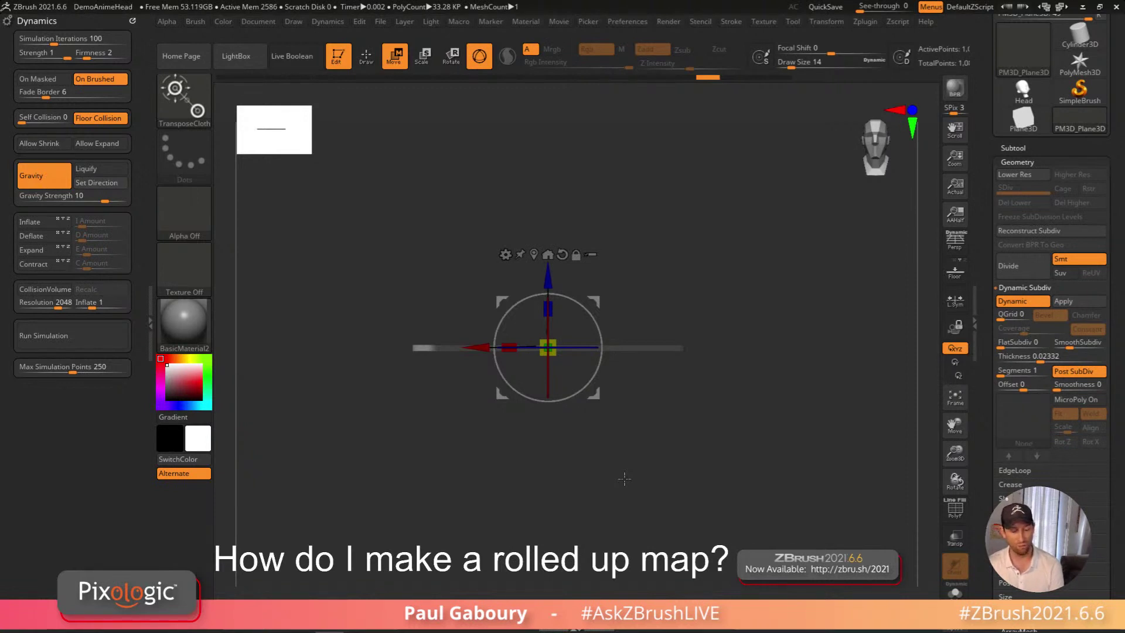
# Switch the cloth simulation to On Masked and test bending the plane by moving its unmasked strip, undoing each trial
pyautogui.click(45, 79)
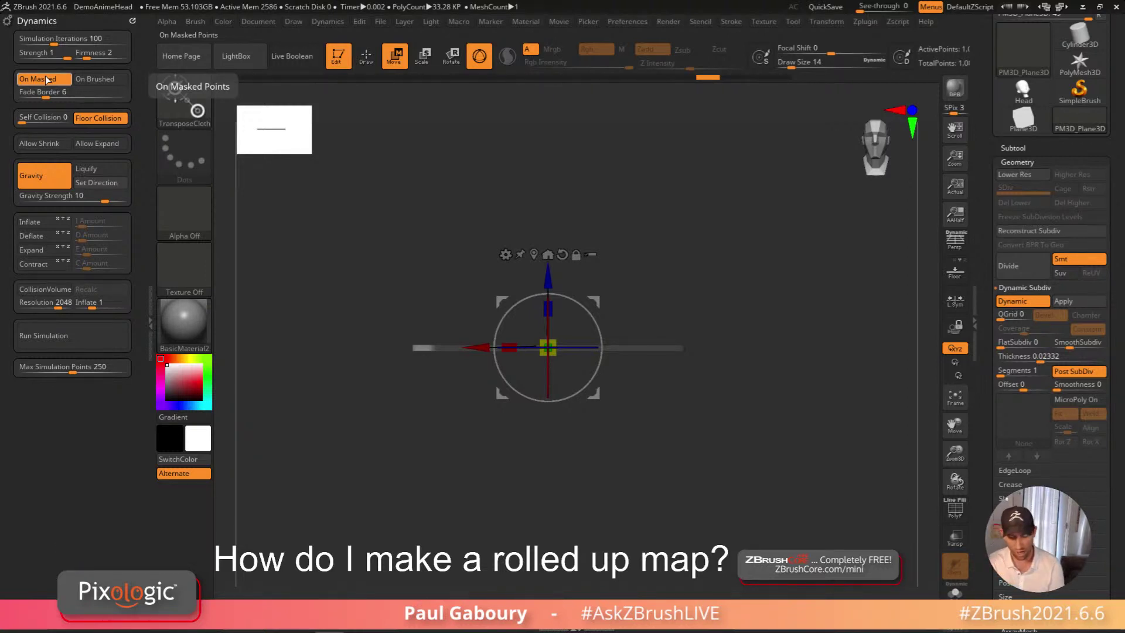
pyautogui.moveTo(595, 394); pyautogui.dragTo(631, 422)
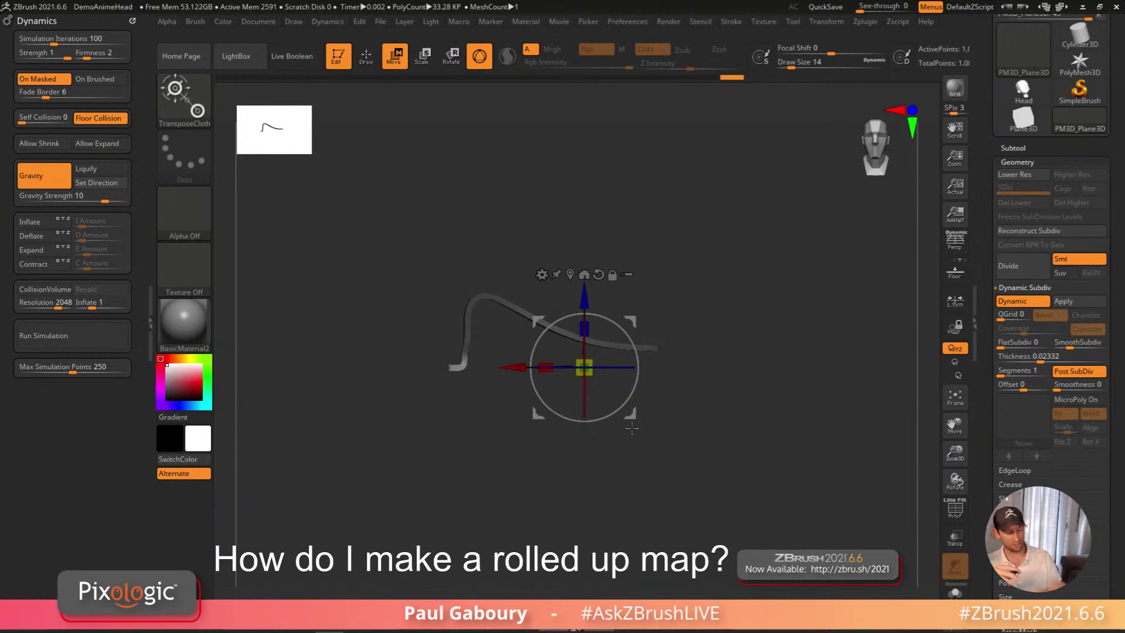
pyautogui.hotkey('ctrl', 'z')
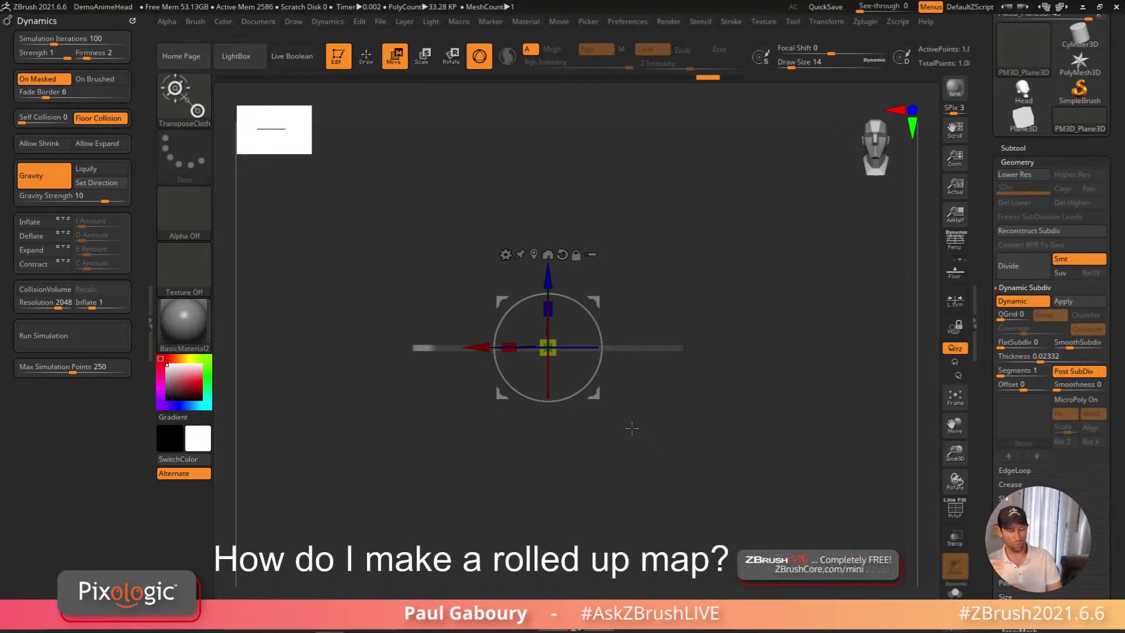
pyautogui.keyDown('alt'); pyautogui.moveTo(632, 428); pyautogui.dragTo(778, 426); pyautogui.keyUp('alt')
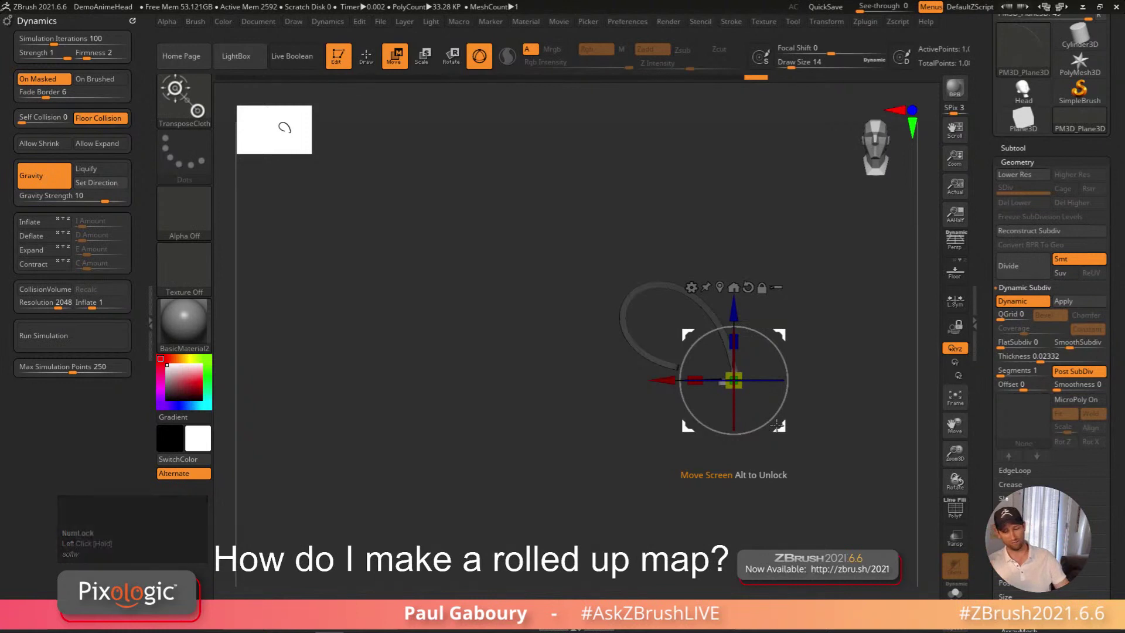
pyautogui.hotkey('ctrl', 'z')
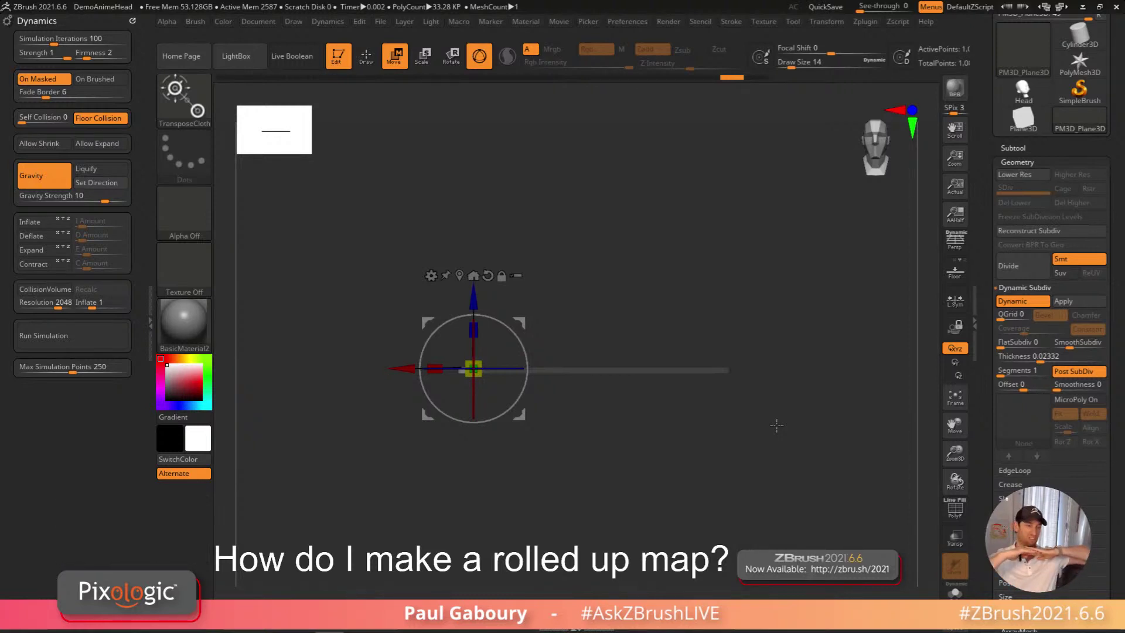
# Set the cloth simulation's Self Collision to 2 and view the plane edge-on
pyautogui.moveTo(777, 426); pyautogui.dragTo(713, 464)
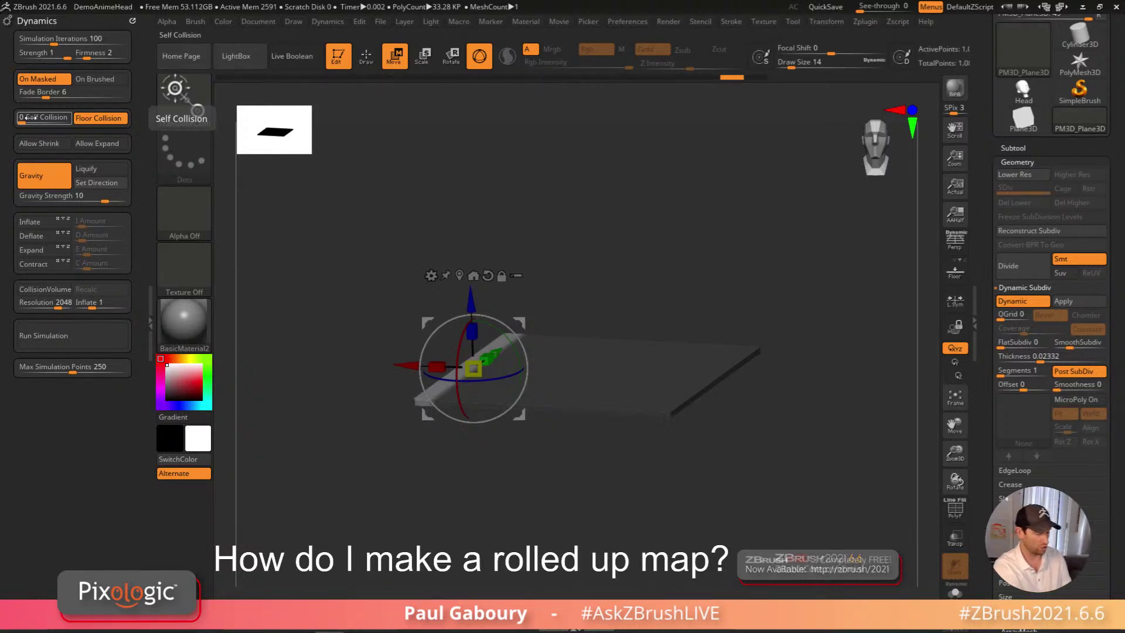
pyautogui.press('m')
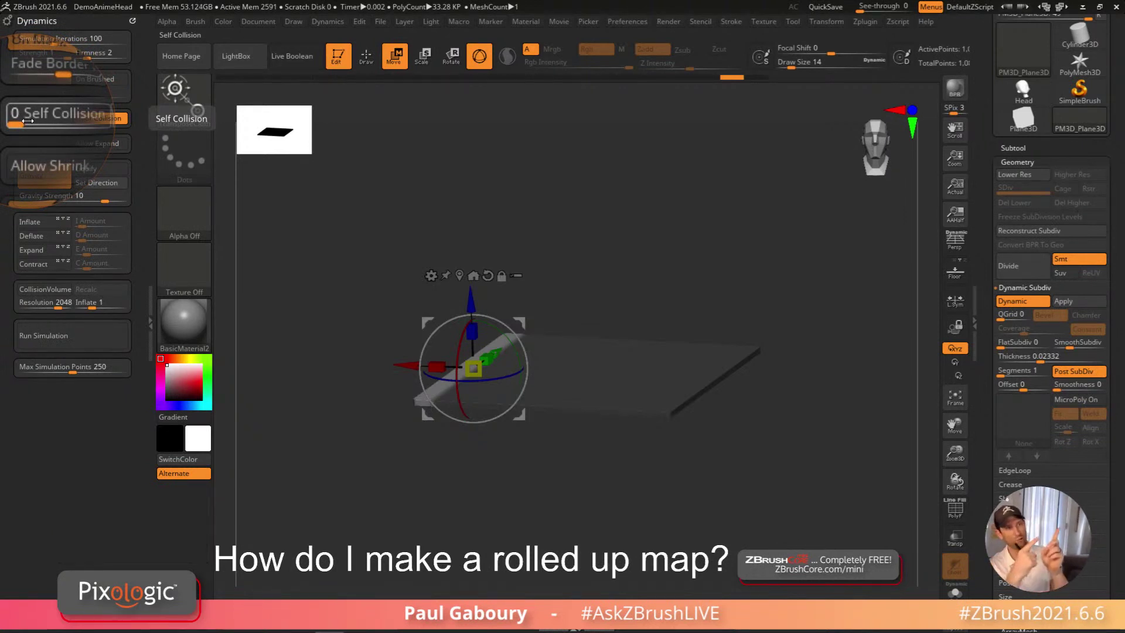
pyautogui.press('m')
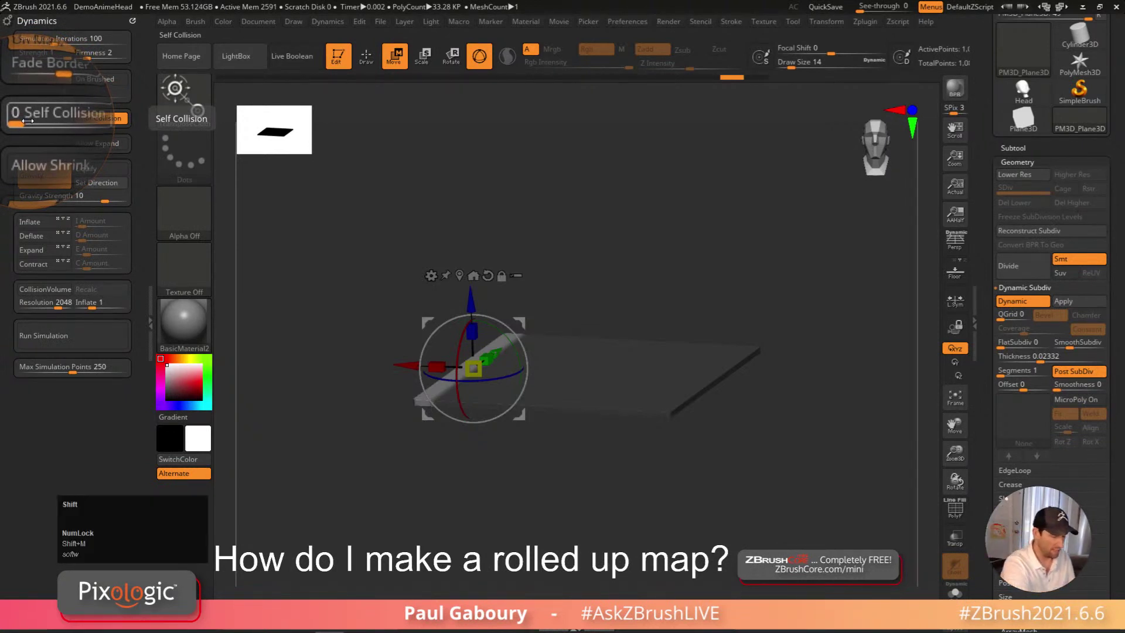
pyautogui.moveTo(22, 117); pyautogui.dragTo(41, 118)
pyautogui.moveTo(577, 466)
pyautogui.keyDown('ctrl'); pyautogui.keyDown('alt'); pyautogui.mouseDown(button='right')
pyautogui.moveTo(585, 475)
pyautogui.moveTo(587, 461)
pyautogui.mouseUp(button='right'); pyautogui.keyUp('alt'); pyautogui.keyUp('ctrl')
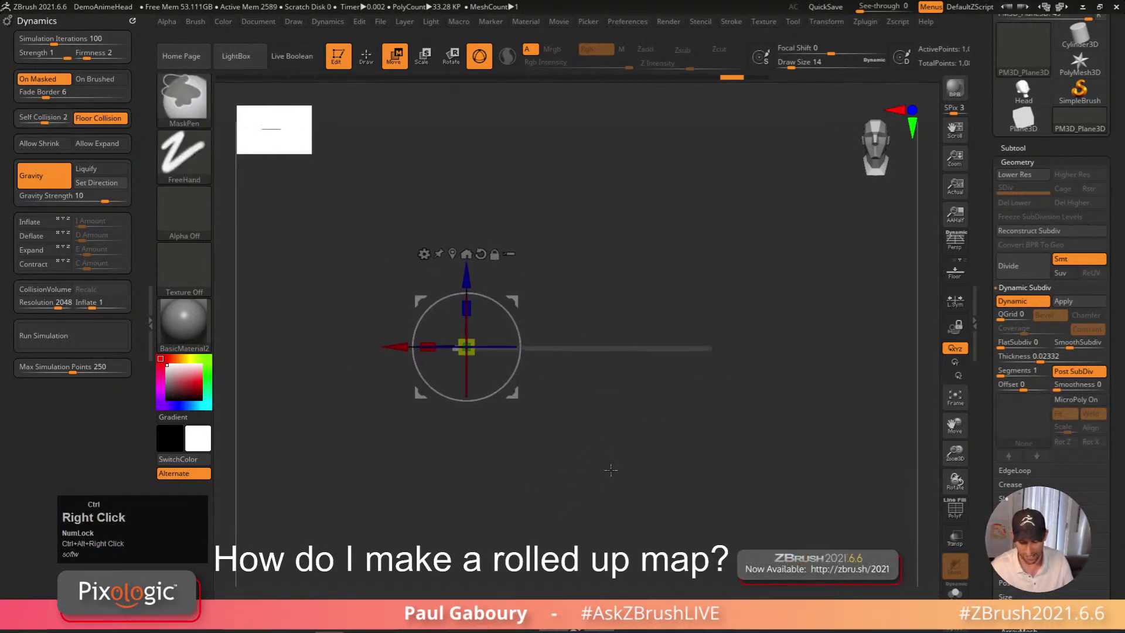
# Try rolling up the plane by moving its unmasked strip across the sheet with self collision active
pyautogui.moveTo(497, 413)
pyautogui.mouseDown()
pyautogui.moveTo(479, 394)
pyautogui.moveTo(521, 318)
pyautogui.moveTo(609, 303)
pyautogui.moveTo(659, 378)
pyautogui.moveTo(668, 448)
pyautogui.moveTo(655, 491)
pyautogui.moveTo(609, 519)
pyautogui.moveTo(549, 517)
pyautogui.moveTo(511, 469)
pyautogui.moveTo(516, 399)
pyautogui.moveTo(555, 345)
pyautogui.moveTo(613, 364)
pyautogui.moveTo(621, 422)
pyautogui.moveTo(592, 466)
pyautogui.moveTo(558, 453)
pyautogui.moveTo(540, 375)
pyautogui.moveTo(559, 337)
pyautogui.moveTo(592, 379)
pyautogui.moveTo(591, 415)
pyautogui.mouseUp()
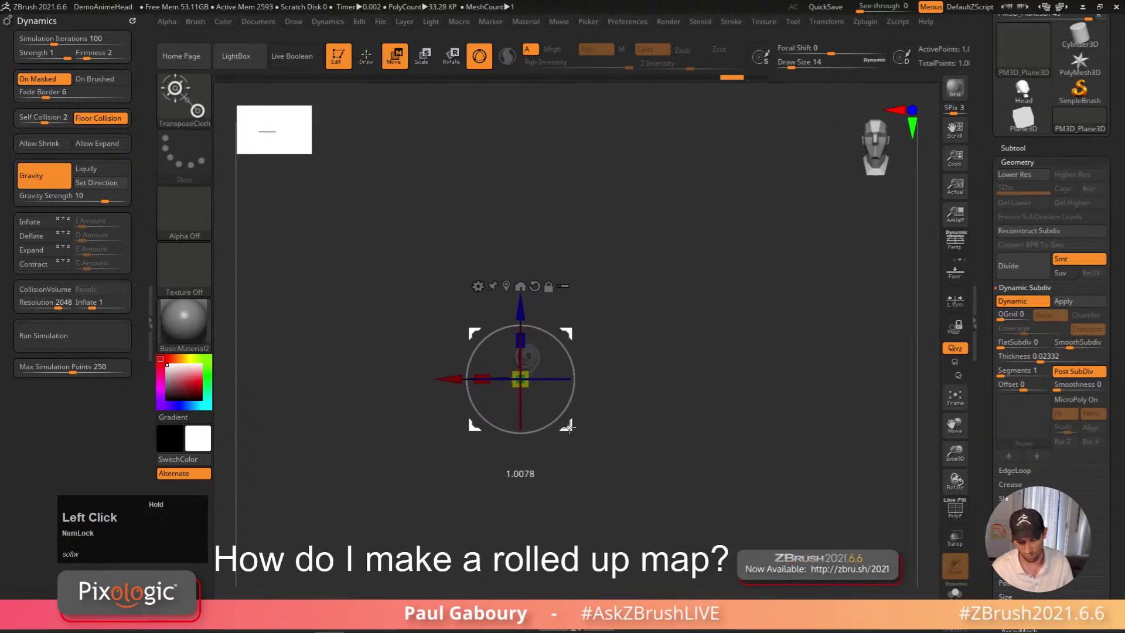
pyautogui.moveTo(554, 414); pyautogui.dragTo(555, 414)
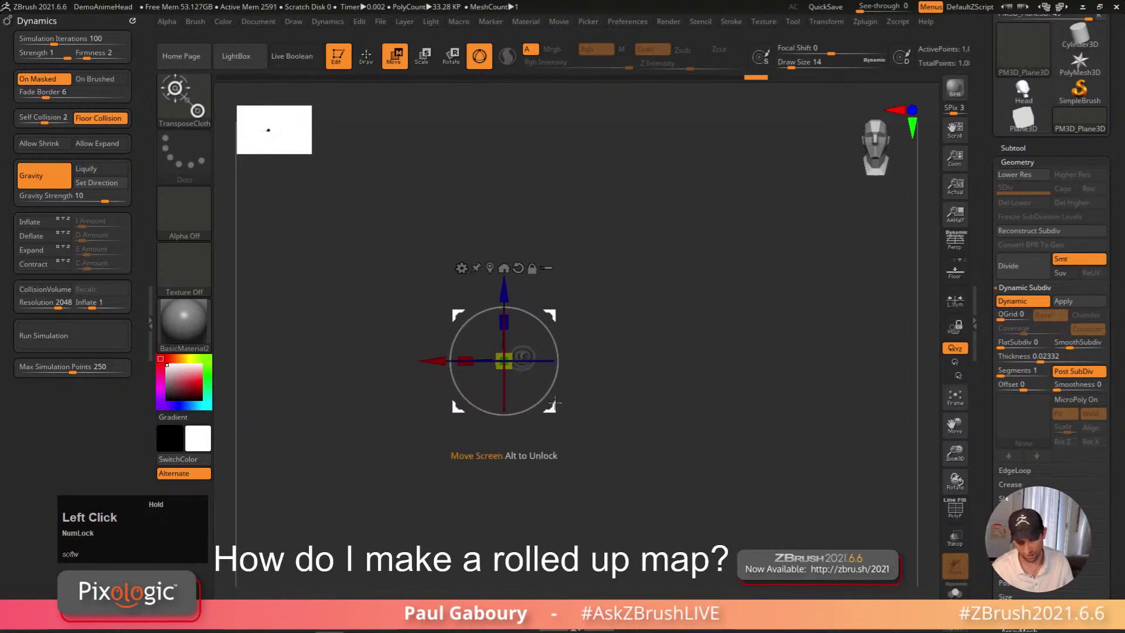
pyautogui.moveTo(618, 448); pyautogui.dragTo(628, 482, button='right')
pyautogui.moveTo(513, 421)
pyautogui.keyDown('alt'); pyautogui.mouseDown(button='right')
pyautogui.moveTo(580, 432)
pyautogui.moveTo(504, 405)
pyautogui.mouseUp(button='right'); pyautogui.keyUp('alt')
pyautogui.moveTo(504, 406); pyautogui.dragTo(644, 367)
pyautogui.moveTo(654, 381); pyautogui.dragTo(651, 379)
pyautogui.keyDown('alt'); pyautogui.moveTo(706, 412); pyautogui.dragTo(486, 461, button='right'); pyautogui.keyUp('alt')
# Try curling the plane again by moving its strip down and over the sheet, undoing both attempts
pyautogui.moveTo(434, 437); pyautogui.dragTo(491, 498)
pyautogui.hotkey('ctrl', 'z')
pyautogui.moveTo(434, 340); pyautogui.dragTo(631, 259)
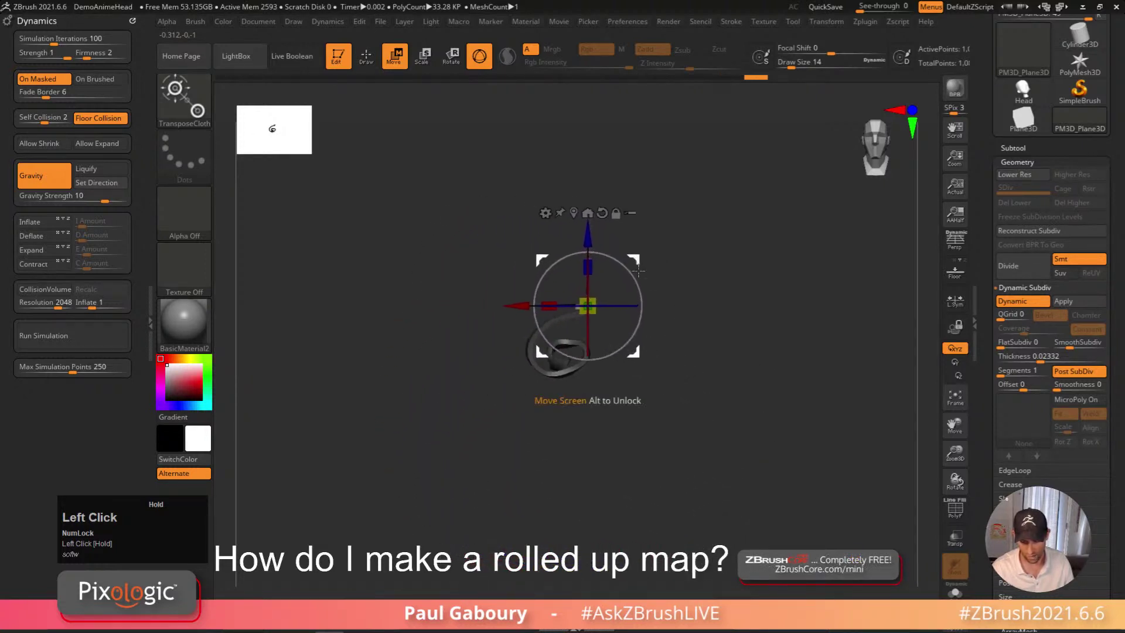
pyautogui.moveTo(632, 259); pyautogui.dragTo(614, 443, button='right')
pyautogui.hotkey('ctrl', 'z')
# Turn off Floor Collision and roll the plane into a tight spiral by moving its unmasked strip across the sheet
pyautogui.moveTo(645, 509); pyautogui.dragTo(610, 434, button='right')
pyautogui.click(110, 120)
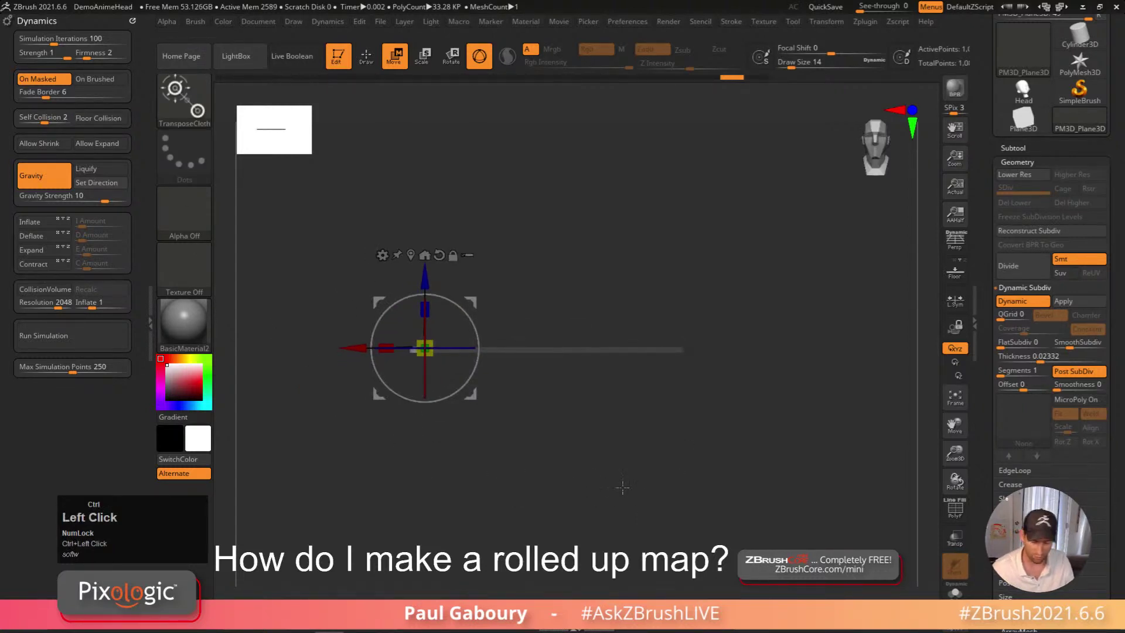
pyautogui.moveTo(490, 459); pyautogui.dragTo(472, 393, button='right')
pyautogui.moveTo(470, 390)
pyautogui.mouseDown()
pyautogui.moveTo(475, 352)
pyautogui.moveTo(590, 281)
pyautogui.moveTo(685, 326)
pyautogui.moveTo(726, 407)
pyautogui.moveTo(716, 477)
pyautogui.moveTo(635, 526)
pyautogui.moveTo(562, 526)
pyautogui.moveTo(494, 463)
pyautogui.moveTo(495, 325)
pyautogui.moveTo(557, 284)
pyautogui.moveTo(631, 336)
pyautogui.moveTo(667, 426)
pyautogui.moveTo(630, 483)
pyautogui.moveTo(562, 508)
pyautogui.moveTo(512, 426)
pyautogui.moveTo(557, 323)
pyautogui.moveTo(614, 362)
pyautogui.moveTo(623, 452)
pyautogui.moveTo(581, 468)
pyautogui.moveTo(531, 411)
pyautogui.moveTo(549, 364)
pyautogui.moveTo(577, 394)
pyautogui.moveTo(604, 382)
pyautogui.mouseUp()
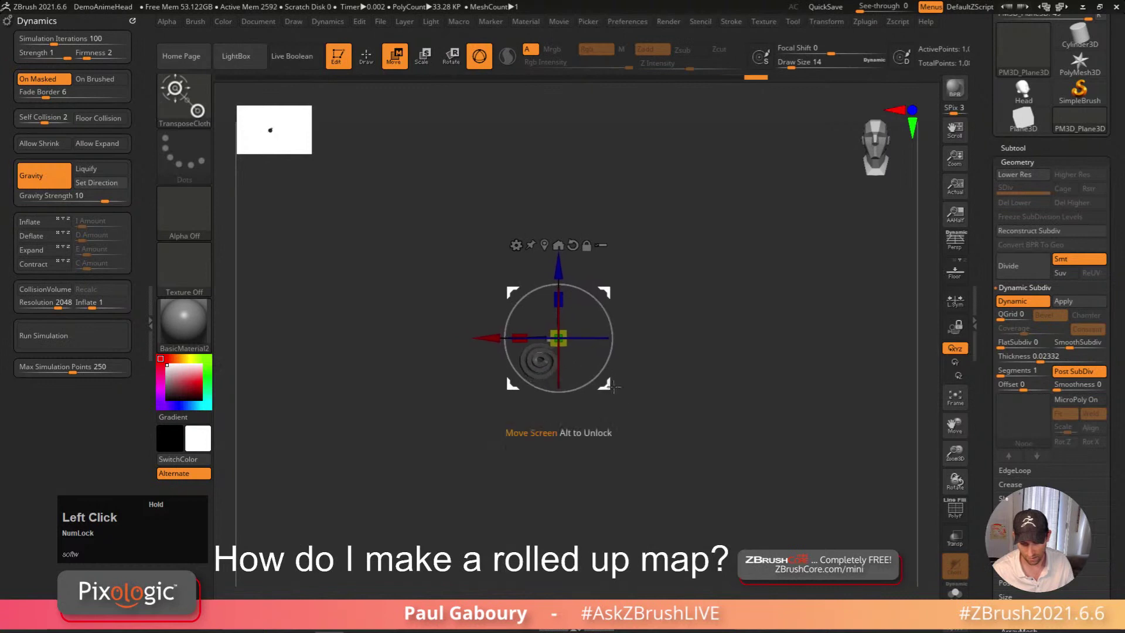
# Return to Draw mode and examine the rolled sheet from an angle with its wireframe shown and hidden
pyautogui.rightClick(637, 471)
pyautogui.press('q')
pyautogui.hotkey('shift', 'f')
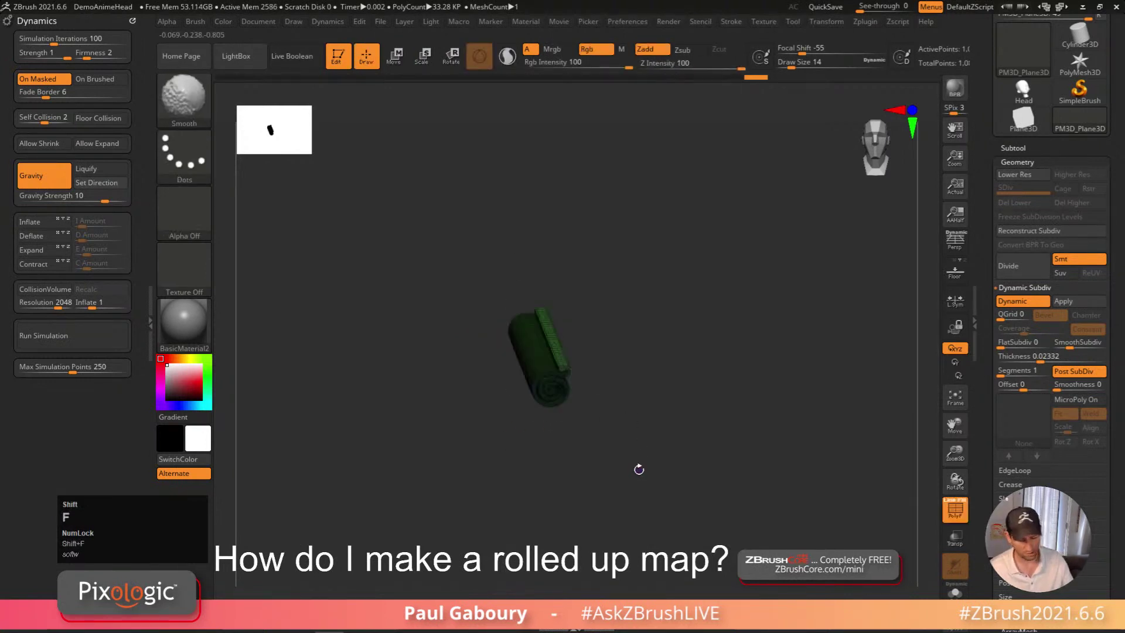
pyautogui.moveTo(637, 472)
pyautogui.mouseDown(button='right')
pyautogui.moveTo(657, 473)
pyautogui.moveTo(648, 462)
pyautogui.moveTo(620, 515)
pyautogui.moveTo(657, 444)
pyautogui.moveTo(621, 460)
pyautogui.moveTo(639, 454)
pyautogui.mouseUp(button='right')
pyautogui.hotkey('shift', 'f')
pyautogui.hotkey('shift', 'd')
# Apply Dynamic Subdiv to convert the rolled sheet's thickness into real geometry
pyautogui.moveTo(1119, 605); pyautogui.dragTo(1119, 119)
pyautogui.keyDown('shift'); pyautogui.click(1040, 427); pyautogui.keyUp('shift')
pyautogui.moveTo(721, 457)
pyautogui.mouseDown(button='right')
pyautogui.moveTo(705, 492)
pyautogui.moveTo(695, 410)
pyautogui.moveTo(659, 480)
pyautogui.moveTo(684, 493)
pyautogui.mouseUp(button='right')
pyautogui.click(1035, 469)
pyautogui.scroll(10, 1077, 283)
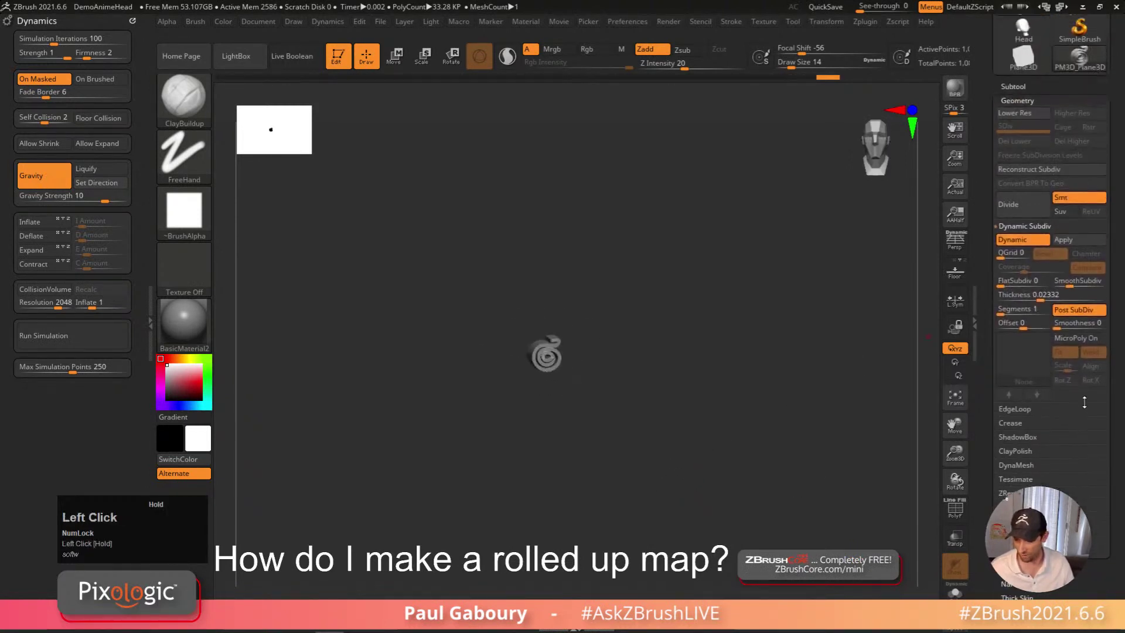
pyautogui.click(1076, 286)
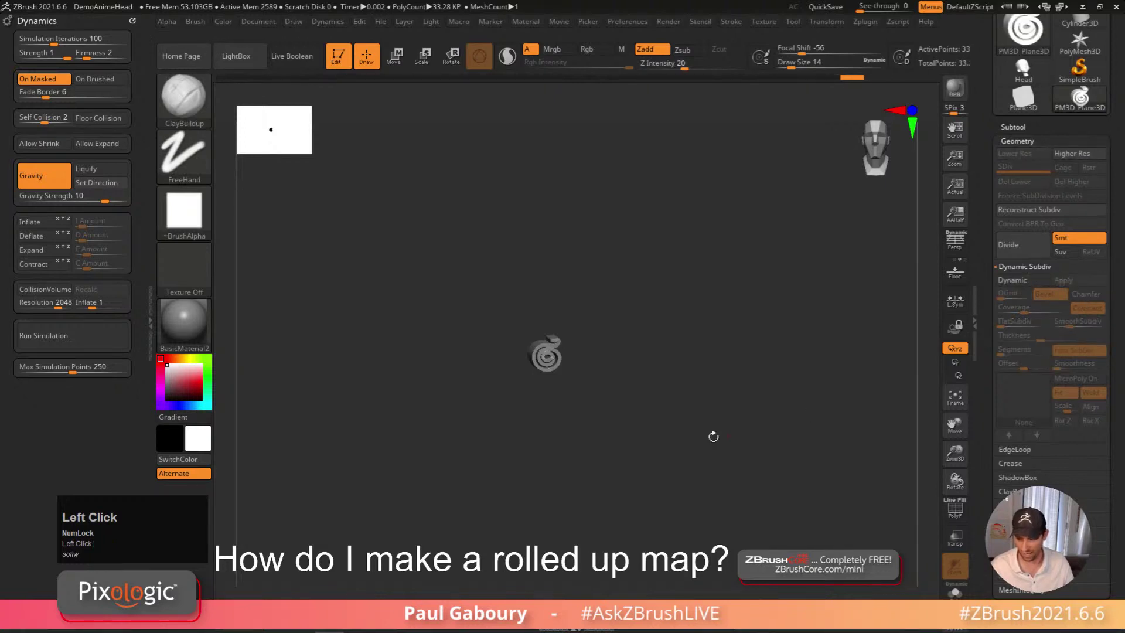
# Display the polygroups up close, give one face of the rolled sheet its own polygroup and show the whole mesh
pyautogui.moveTo(725, 434); pyautogui.dragTo(678, 469, button='right')
pyautogui.hotkey('shift', 'f')
pyautogui.press('f')
pyautogui.keyDown('ctrl'); pyautogui.moveTo(695, 514); pyautogui.dragTo(635, 414, button='right'); pyautogui.keyUp('ctrl')
pyautogui.keyDown('ctrl'); pyautogui.keyDown('shift'); pyautogui.click(554, 380); pyautogui.keyUp('shift'); pyautogui.keyUp('ctrl')
pyautogui.keyDown('ctrl'); pyautogui.keyDown('shift'); pyautogui.moveTo(702, 426); pyautogui.dragTo(728, 490); pyautogui.keyUp('shift'); pyautogui.keyUp('ctrl')
pyautogui.hotkey('ctrl', 'w')
pyautogui.keyDown('ctrl'); pyautogui.keyDown('shift'); pyautogui.click(727, 486); pyautogui.keyUp('shift'); pyautogui.keyUp('ctrl')
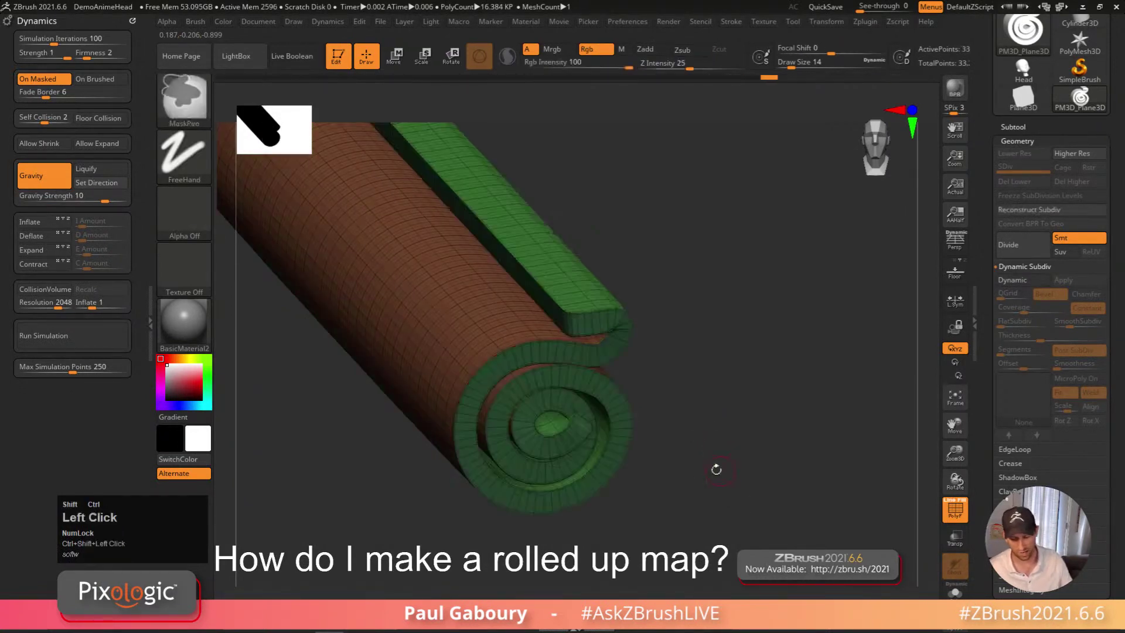
# Isolate the sheet's opposite face, assign it a new polygroup and restore the full roll with the wireframe hidden
pyautogui.keyDown('ctrl'); pyautogui.keyDown('shift'); pyautogui.click(553, 426); pyautogui.keyUp('shift'); pyautogui.keyUp('ctrl')
pyautogui.hotkey('ctrl', 'w')
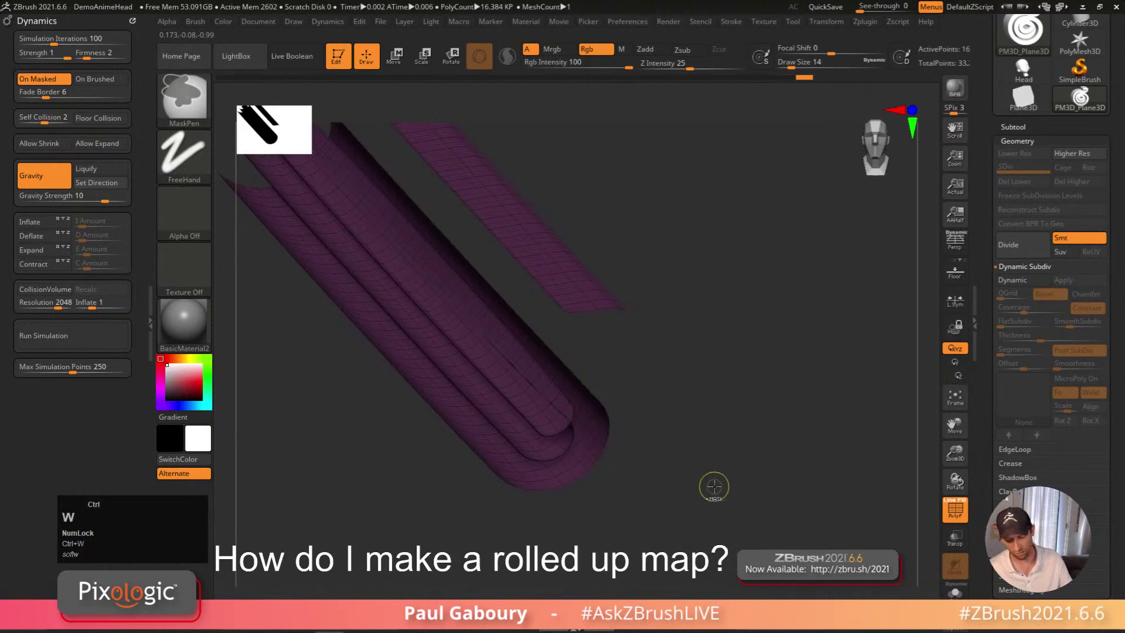
pyautogui.keyDown('ctrl'); pyautogui.keyDown('shift'); pyautogui.click(691, 469); pyautogui.keyUp('shift'); pyautogui.keyUp('ctrl')
pyautogui.moveTo(673, 452)
pyautogui.mouseDown(button='right')
pyautogui.moveTo(691, 439)
pyautogui.moveTo(694, 455)
pyautogui.moveTo(726, 462)
pyautogui.moveTo(726, 427)
pyautogui.moveTo(719, 457)
pyautogui.moveTo(717, 448)
pyautogui.mouseUp(button='right')
pyautogui.hotkey('shift', 'f')
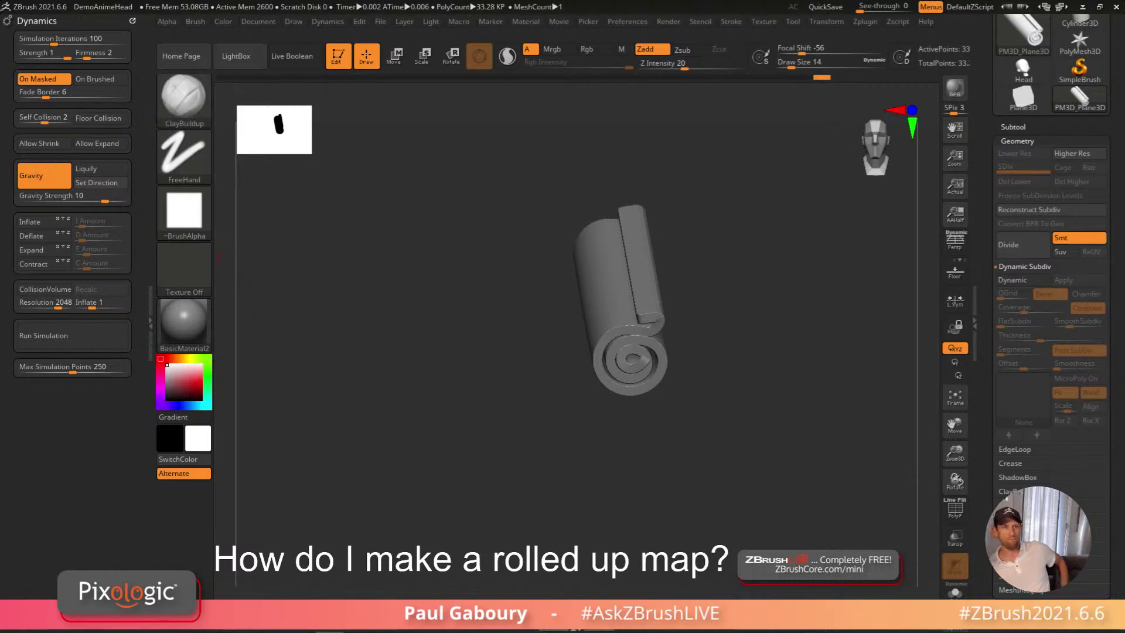
pyautogui.scroll(1, 218, 258)
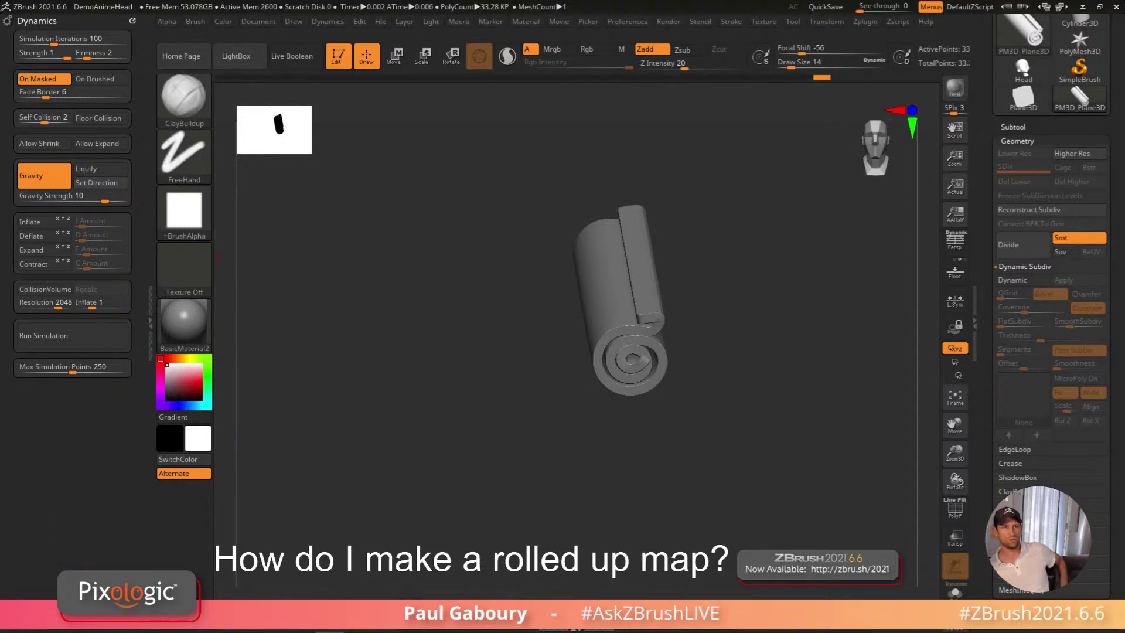
pyautogui.scroll(1, 562, 317)
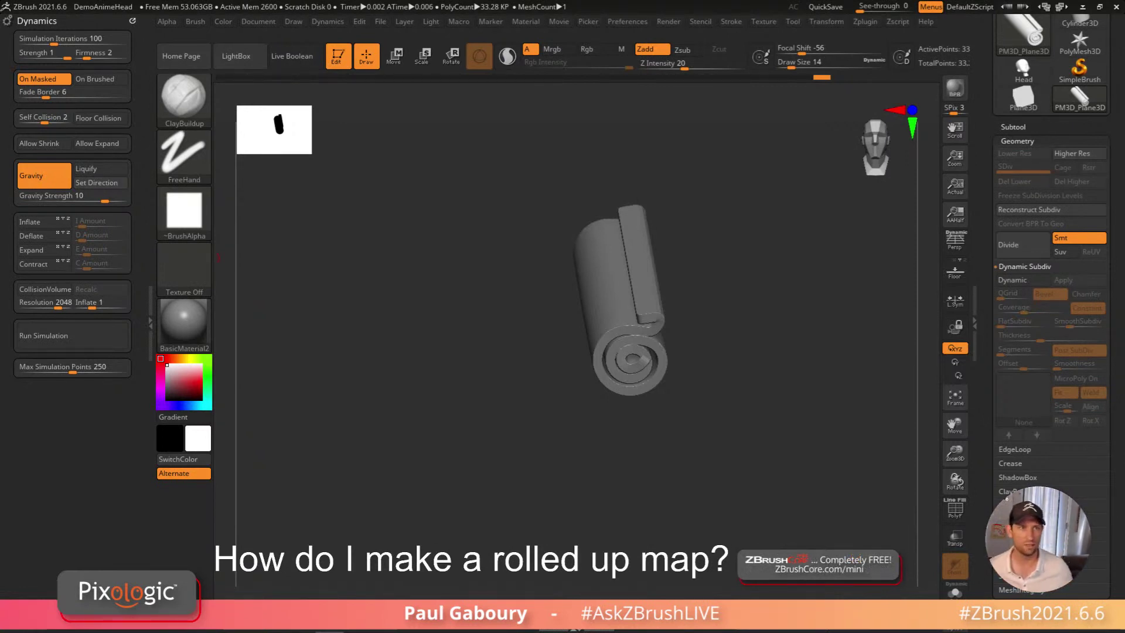
pyautogui.scroll(1, 574, 328)
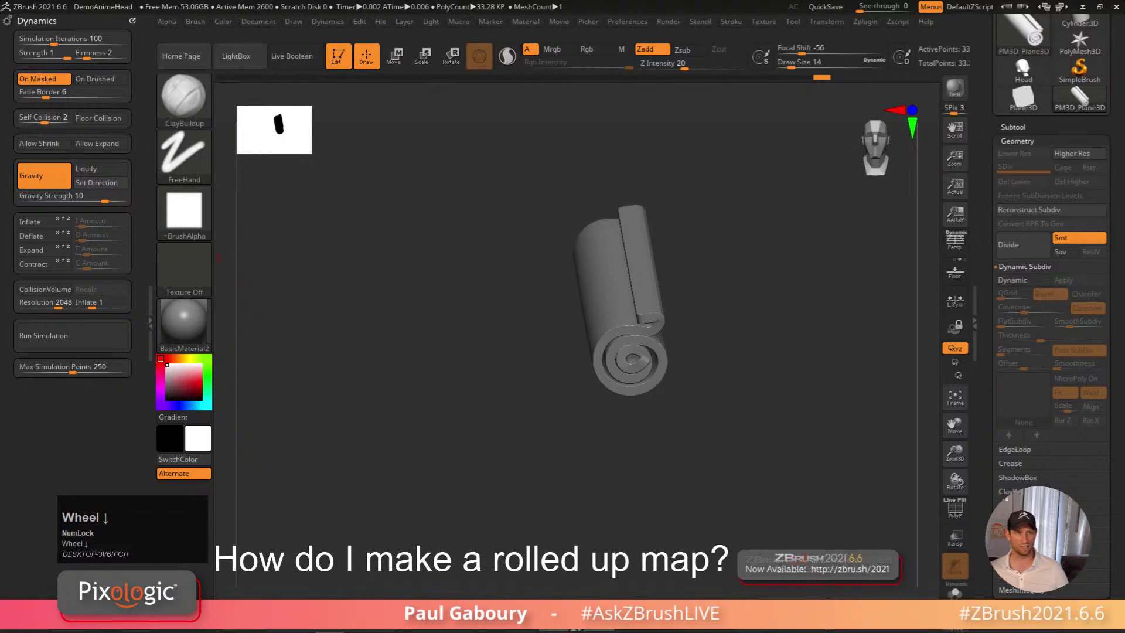
pyautogui.scroll(-1, 574, 328)
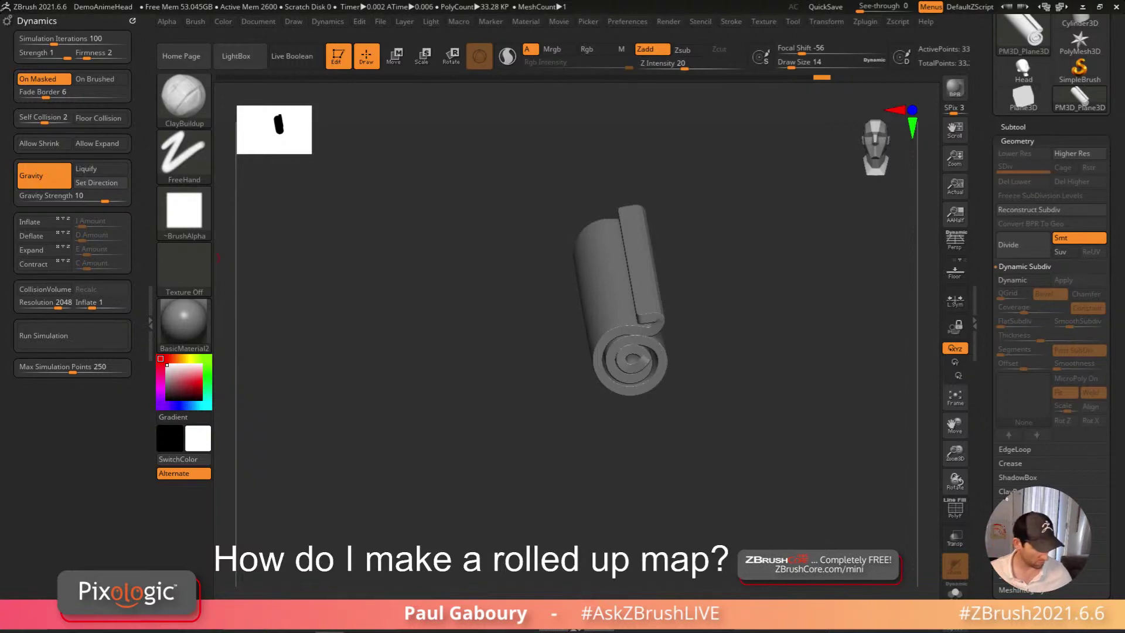
# Switch to the Head model and set the brush Draw Size to about 59
pyautogui.click(1015, 125)
pyautogui.click(1023, 69)
pyautogui.moveTo(644, 404)
pyautogui.mouseDown(button='right')
pyautogui.moveTo(662, 422)
pyautogui.moveTo(564, 447)
pyautogui.mouseUp(button='right')
pyautogui.press('s')
pyautogui.click(611, 408)
# Carve a wide, smile-shaped mouth cavity below the nose with the ClayBuildup brush
pyautogui.press('b')
pyautogui.press('c')
pyautogui.press('b')
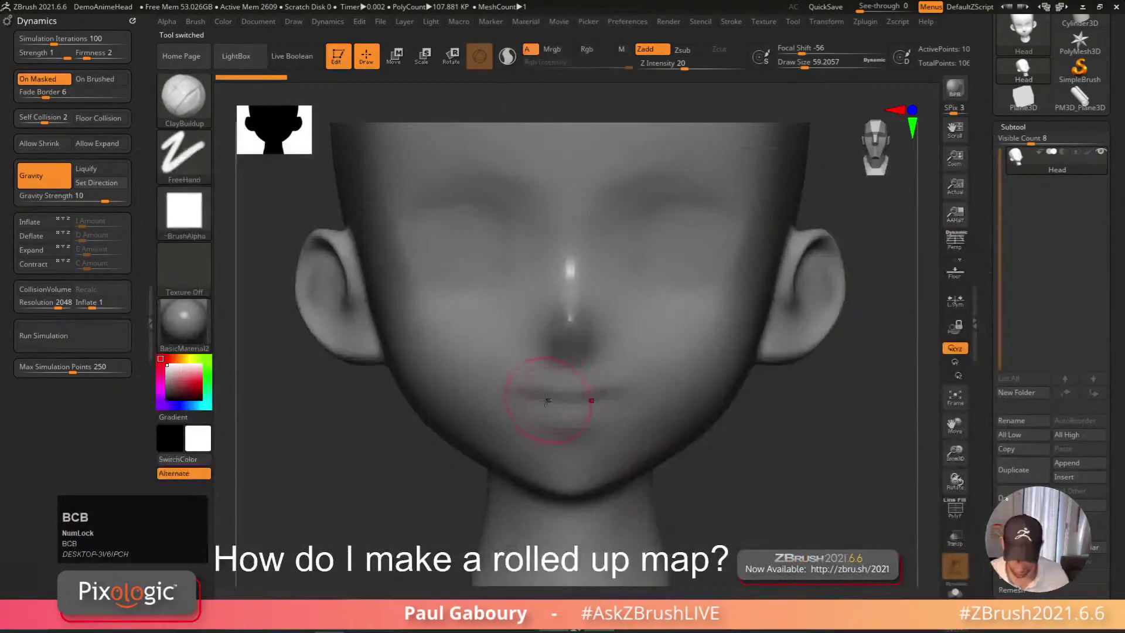
pyautogui.moveTo(547, 400)
pyautogui.keyDown('alt'); pyautogui.mouseDown()
pyautogui.moveTo(559, 400)
pyautogui.moveTo(524, 395)
pyautogui.moveTo(563, 402)
pyautogui.moveTo(523, 392)
pyautogui.moveTo(623, 425)
pyautogui.moveTo(504, 381)
pyautogui.moveTo(638, 384)
pyautogui.moveTo(516, 398)
pyautogui.moveTo(568, 405)
pyautogui.moveTo(645, 381)
pyautogui.moveTo(669, 385)
pyautogui.mouseUp(); pyautogui.keyUp('alt')
pyautogui.moveTo(669, 385); pyautogui.dragTo(746, 491, button='right')
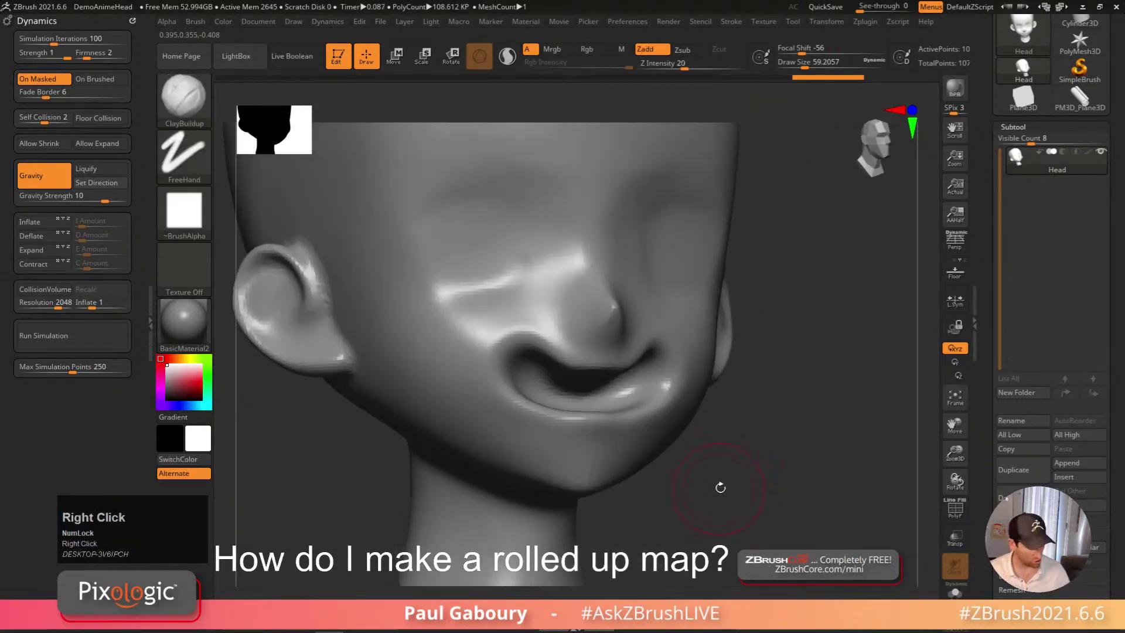
# Choose the IMM Primitives brush, reduce Draw Size to 18 and select the Insert Sphere mesh
pyautogui.press('b')
pyautogui.press('i')
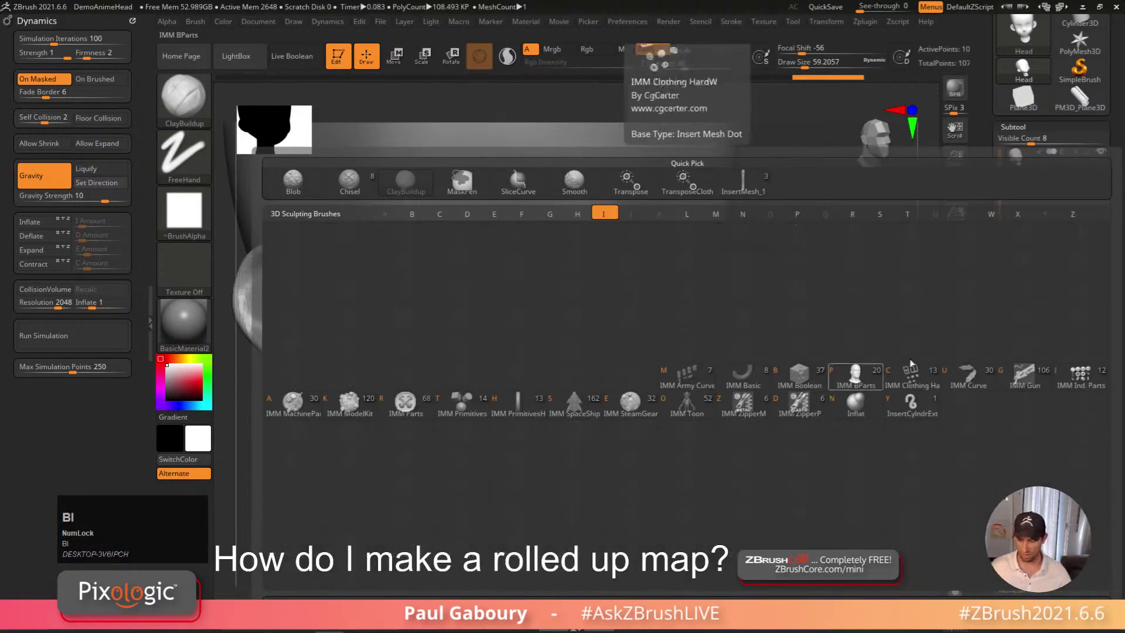
pyautogui.click(460, 403)
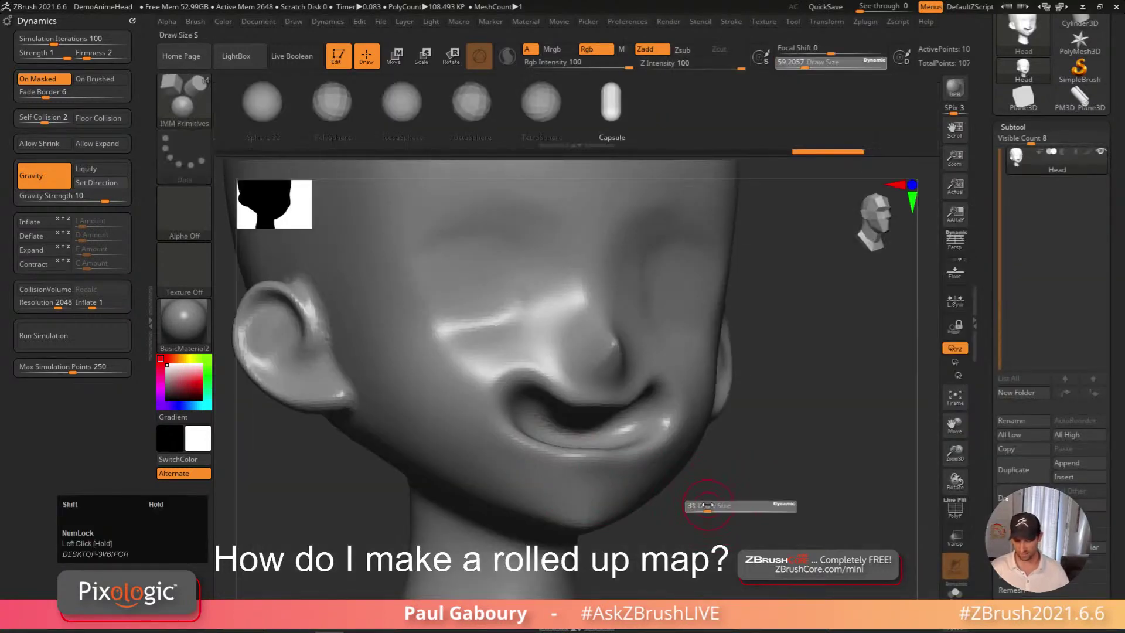
pyautogui.moveTo(703, 505); pyautogui.dragTo(508, 343, button='right')
pyautogui.click(496, 343)
pyautogui.hotkey('ctrl', 'z')
pyautogui.moveTo(410, 103); pyautogui.dragTo(578, 102)
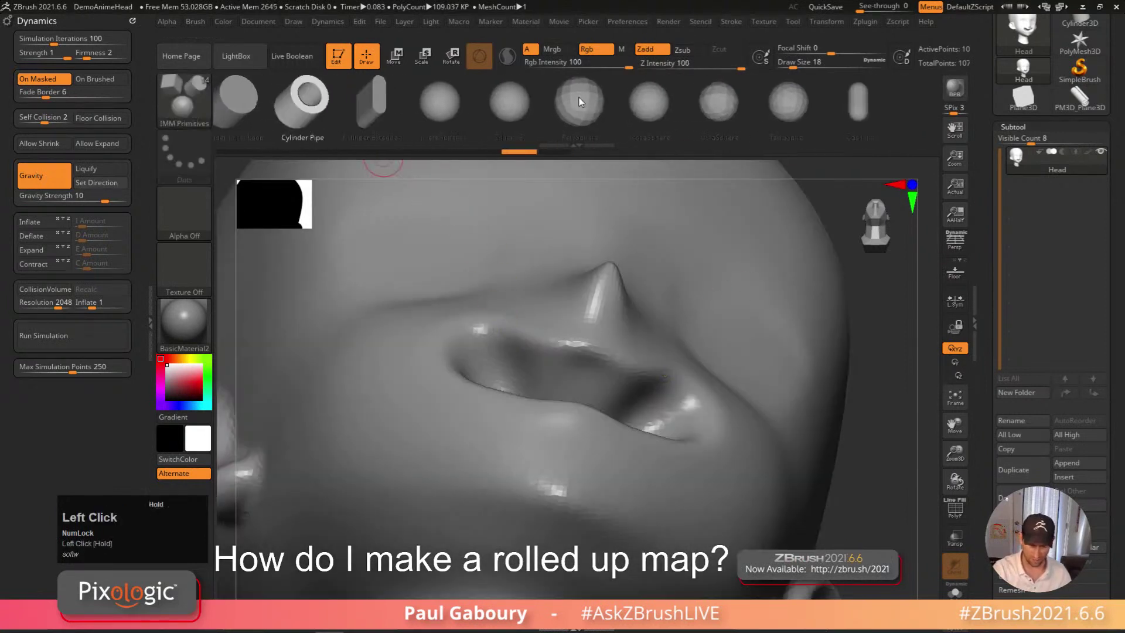
pyautogui.moveTo(349, 104); pyautogui.dragTo(591, 101)
pyautogui.click(591, 101)
# Try placing a row of spheres as teeth along the mouth cavity, and undo the insertions
pyautogui.moveTo(490, 345); pyautogui.dragTo(578, 381)
pyautogui.moveTo(577, 382); pyautogui.dragTo(673, 513, button='right')
pyautogui.hotkey('ctrl', 'z')
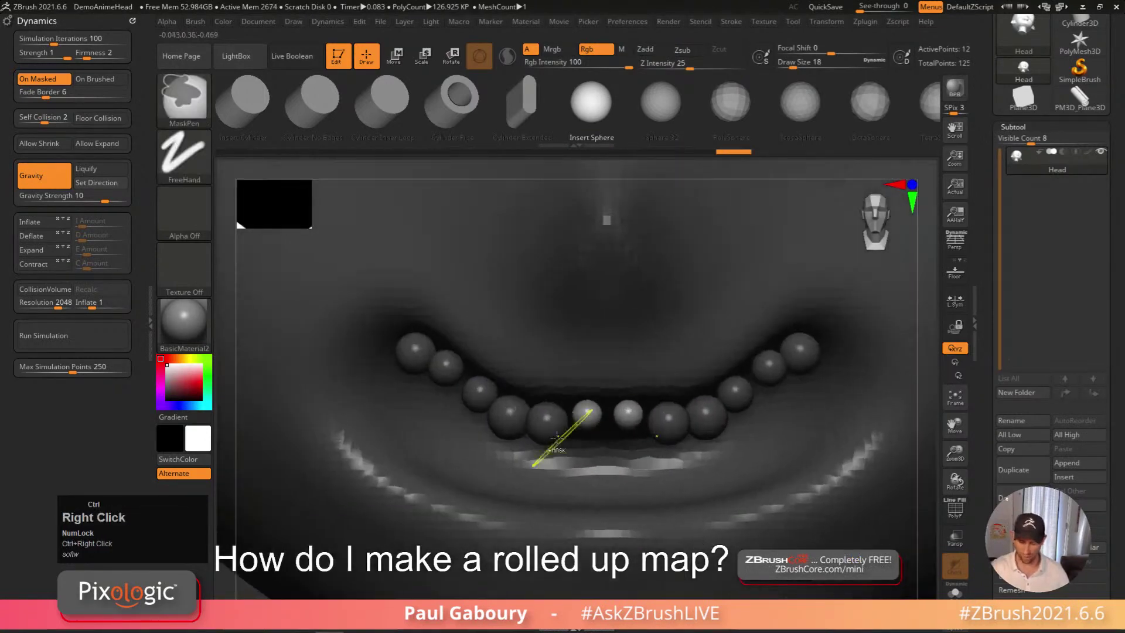
pyautogui.hotkey('ctrl', 'z')
pyautogui.hotkey('ctrl', 'z')
pyautogui.hotkey('ctrl', 'z')
pyautogui.hotkey('ctrl', 'z')
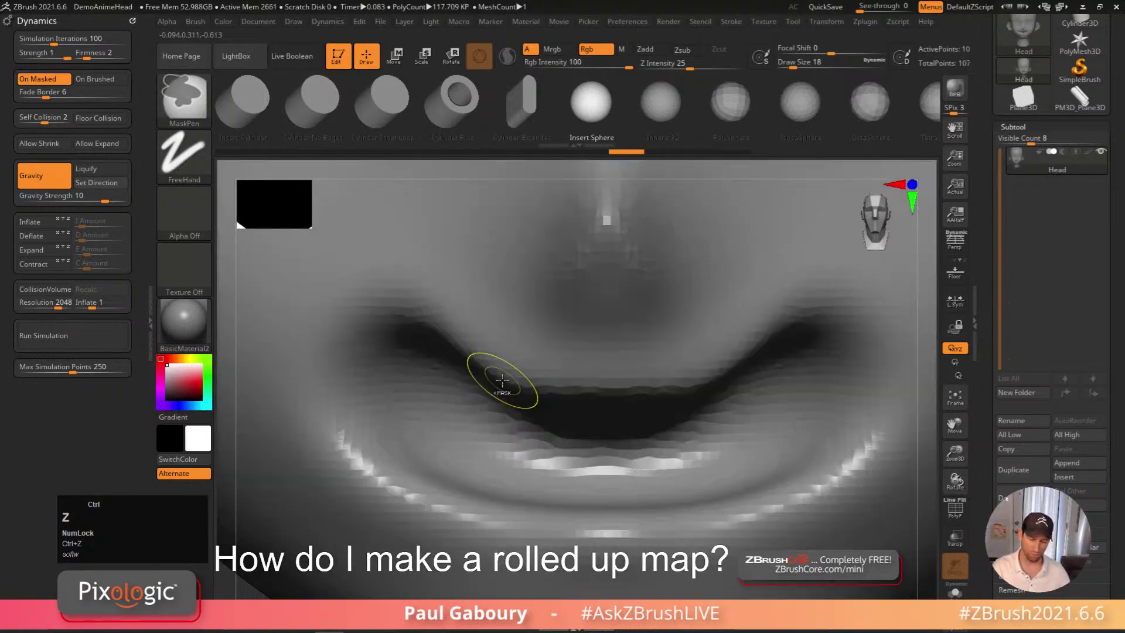
# Adjust how deeply the IMM Primitives brush embeds its inserted meshes in the brush's Depth settings
pyautogui.click(196, 22)
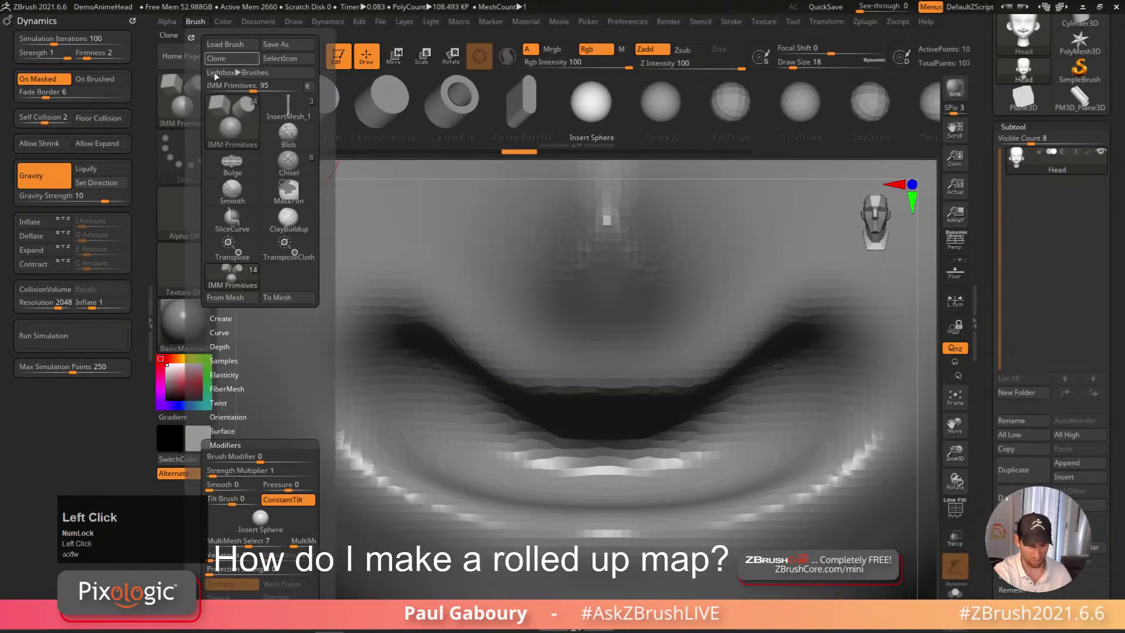
pyautogui.click(307, 87)
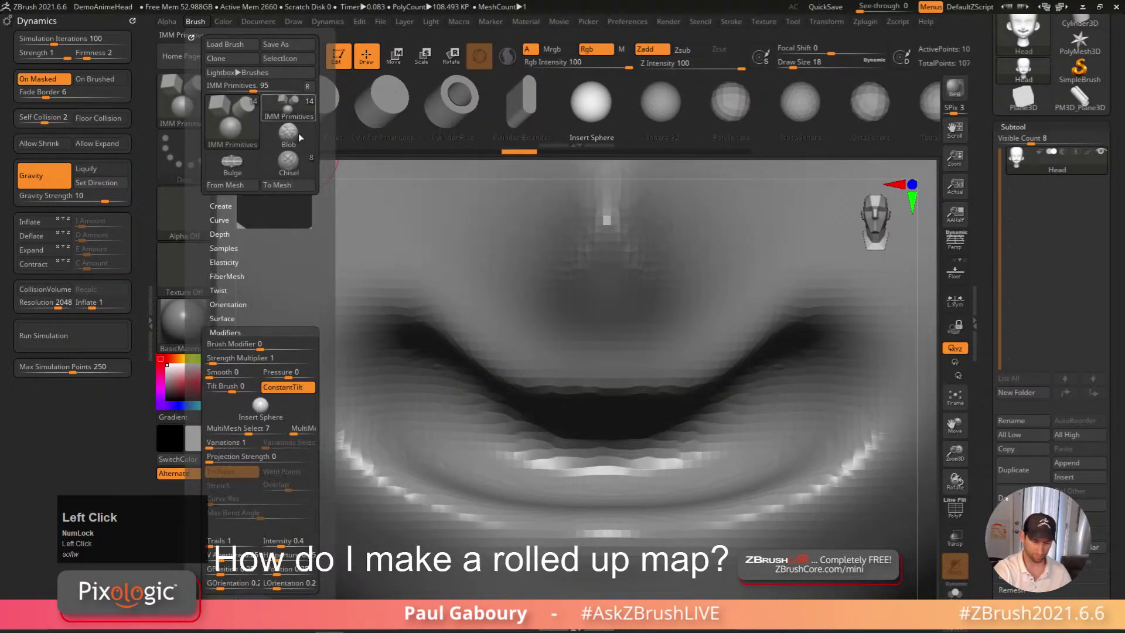
pyautogui.click(220, 233)
pyautogui.moveTo(289, 218)
pyautogui.mouseDown()
pyautogui.moveTo(289, 186)
pyautogui.moveTo(300, 217)
pyautogui.mouseUp()
# Insert a symmetrical row of small spheres as teeth along the upper edge of the mouth cavity
pyautogui.moveTo(363, 264); pyautogui.dragTo(460, 293, button='right')
pyautogui.moveTo(457, 320)
pyautogui.mouseDown()
pyautogui.moveTo(520, 368)
pyautogui.moveTo(608, 404)
pyautogui.mouseUp()
pyautogui.moveTo(609, 404); pyautogui.dragTo(662, 434, button='right')
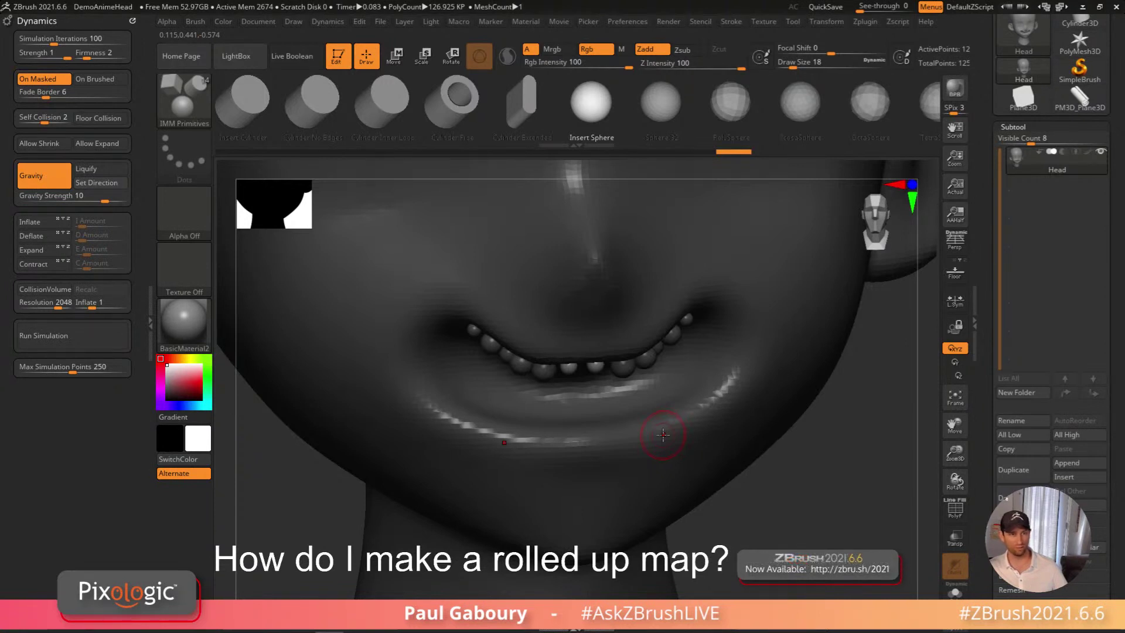
# Insert a symmetrical row of small spheres as teeth along the lower edge of the mouth cavity
pyautogui.moveTo(592, 401); pyautogui.dragTo(451, 413, button='right')
pyautogui.moveTo(452, 413)
pyautogui.mouseDown()
pyautogui.moveTo(521, 450)
pyautogui.moveTo(562, 455)
pyautogui.mouseUp()
pyautogui.moveTo(645, 495); pyautogui.dragTo(837, 405, button='right')
pyautogui.hotkey('shift', 'f')
pyautogui.hotkey('shift', 'f')
pyautogui.moveTo(751, 456); pyautogui.dragTo(602, 436, button='right')
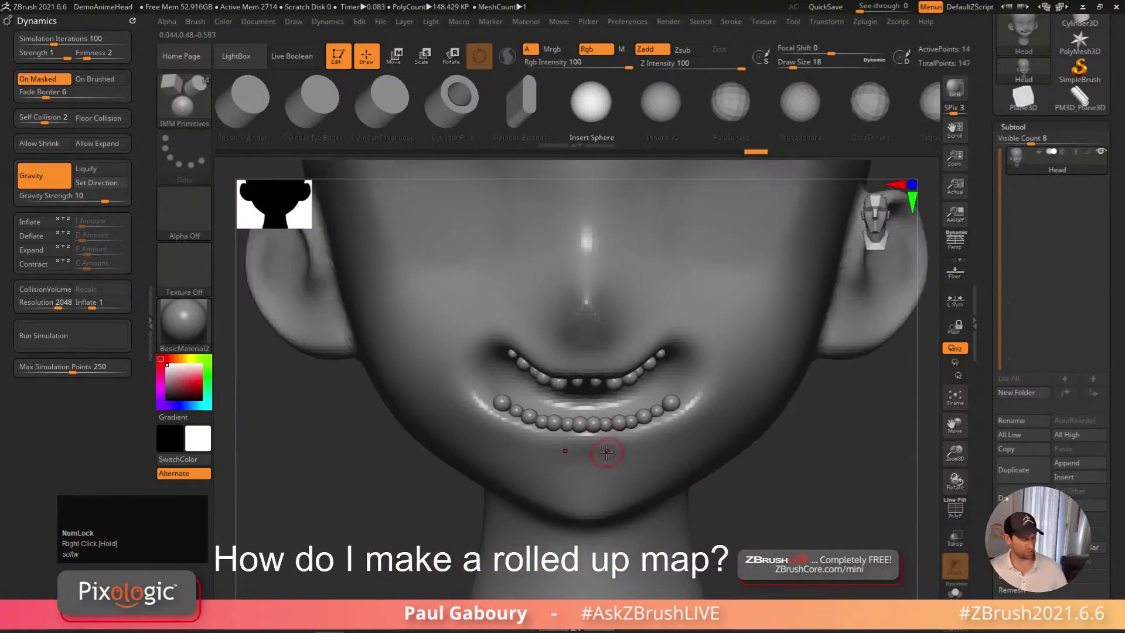
# Stretch the outer lower teeth into pointed, fang-like shapes with the Move Topological brush
pyautogui.press('b')
pyautogui.press('m')
pyautogui.press('t')
pyautogui.keyDown('ctrl'); pyautogui.moveTo(604, 450); pyautogui.dragTo(615, 465, button='right'); pyautogui.keyUp('ctrl')
pyautogui.moveTo(463, 402)
pyautogui.mouseDown()
pyautogui.moveTo(458, 369)
pyautogui.moveTo(460, 380)
pyautogui.mouseUp()
pyautogui.moveTo(438, 399)
pyautogui.mouseDown()
pyautogui.moveTo(434, 364)
pyautogui.moveTo(431, 397)
pyautogui.moveTo(406, 354)
pyautogui.mouseUp()
pyautogui.moveTo(407, 387); pyautogui.dragTo(408, 397)
pyautogui.moveTo(405, 355); pyautogui.dragTo(407, 376)
pyautogui.moveTo(413, 367); pyautogui.dragTo(427, 251, button='right')
pyautogui.moveTo(427, 252); pyautogui.dragTo(427, 261)
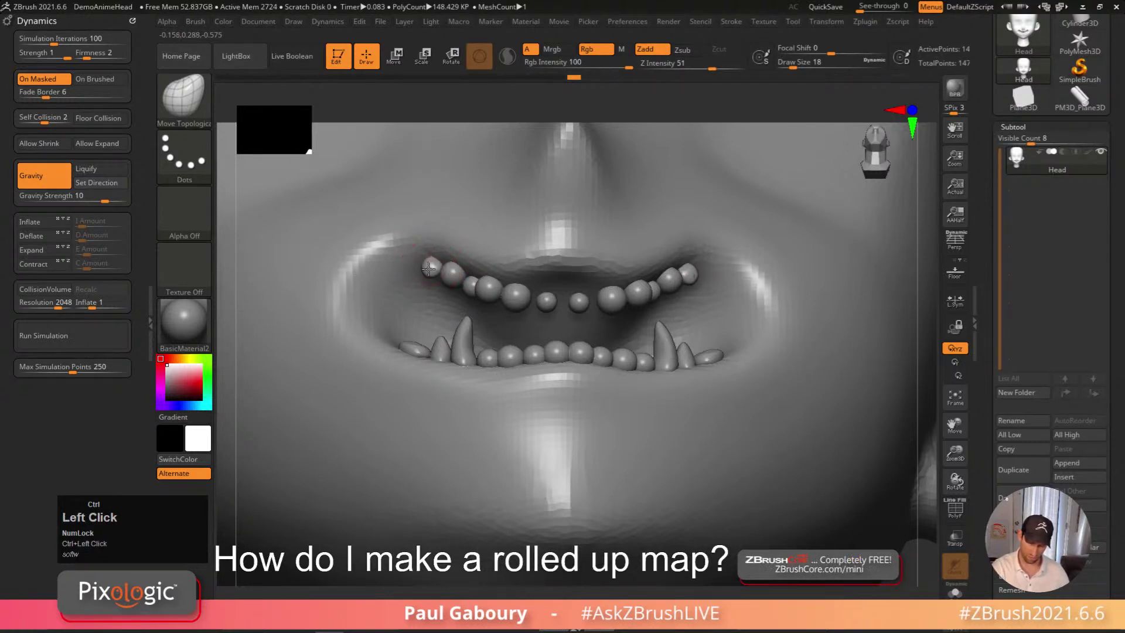
# Reshape the outer upper teeth with Move Topological and smooth them
pyautogui.moveTo(447, 271); pyautogui.dragTo(451, 280)
pyautogui.moveTo(451, 279); pyautogui.dragTo(448, 292, button='right')
pyautogui.keyDown('shift'); pyautogui.click(448, 292); pyautogui.keyUp('shift')
pyautogui.keyDown('shift'); pyautogui.moveTo(467, 290); pyautogui.dragTo(480, 325); pyautogui.keyUp('shift')
pyautogui.moveTo(480, 325); pyautogui.dragTo(740, 508, button='right')
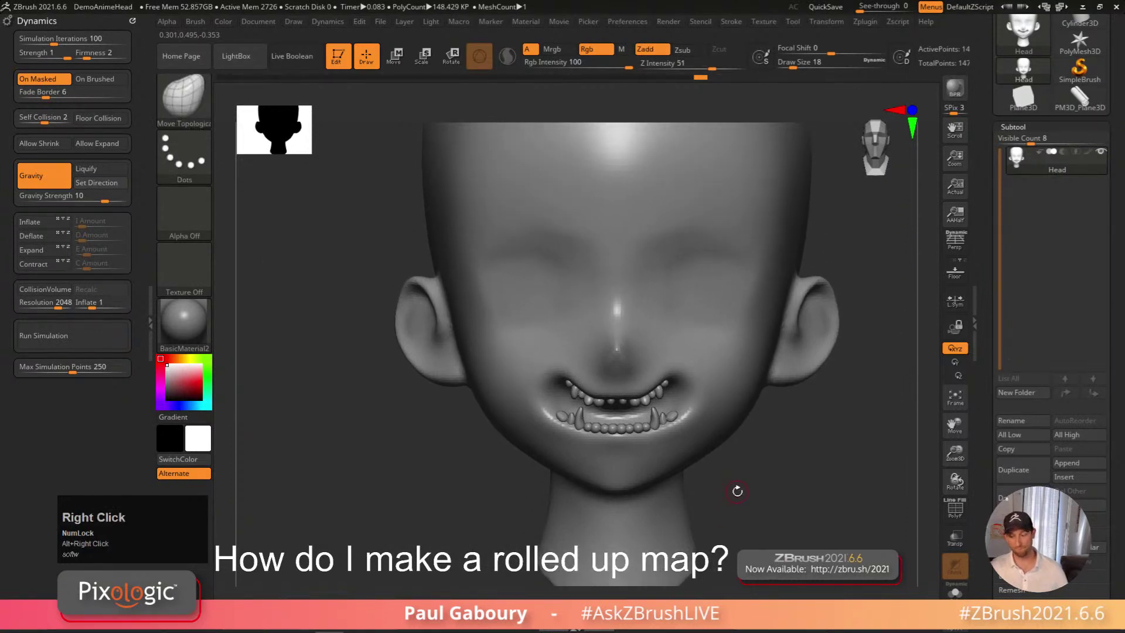
# Isolate the head mesh and split the hidden teeth into their own subtool
pyautogui.keyDown('ctrl'); pyautogui.keyDown('shift'); pyautogui.click(737, 403); pyautogui.keyUp('shift'); pyautogui.keyUp('ctrl')
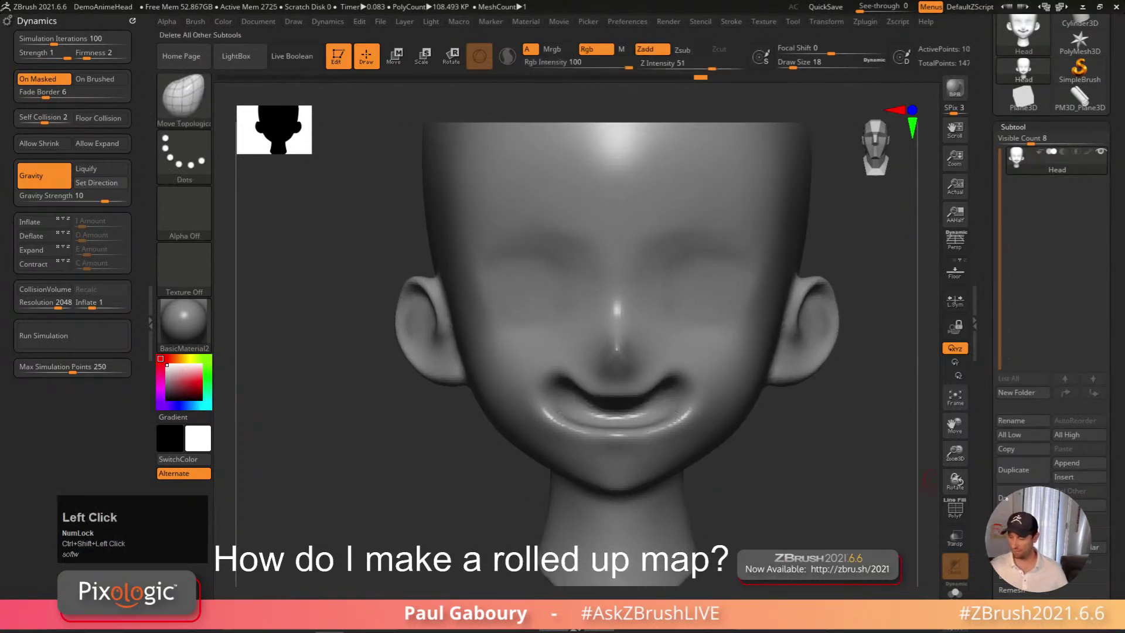
pyautogui.click(1064, 476)
pyautogui.click(790, 423)
pyautogui.moveTo(791, 423); pyautogui.dragTo(690, 429, button='right')
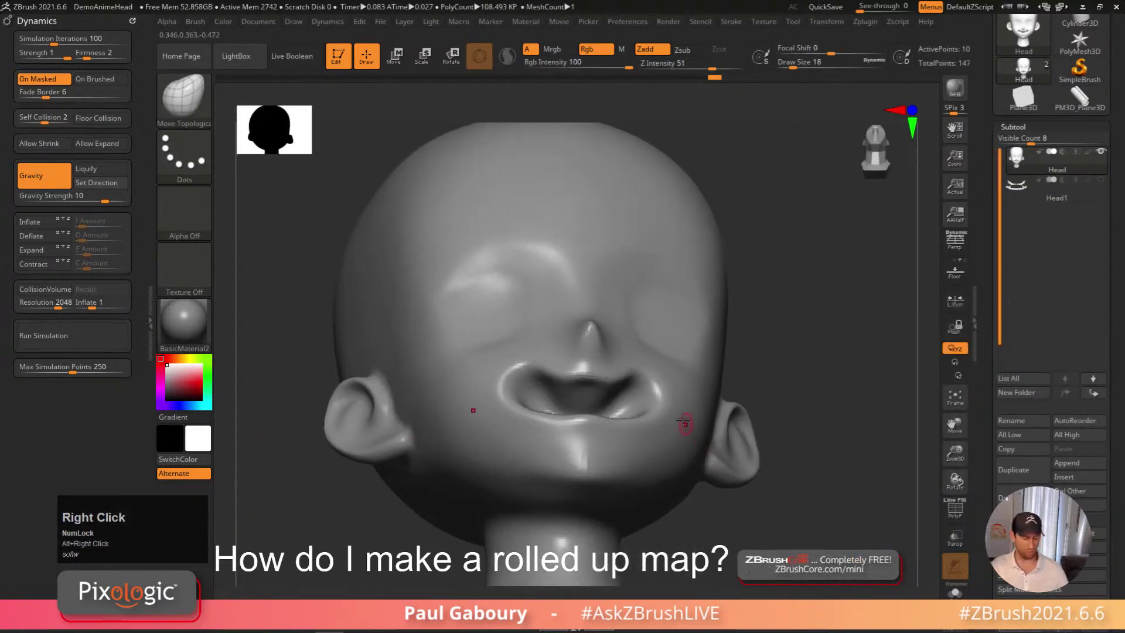
# Choose the IMM Primitives brush and reduce Draw Size to 11
pyautogui.press('b')
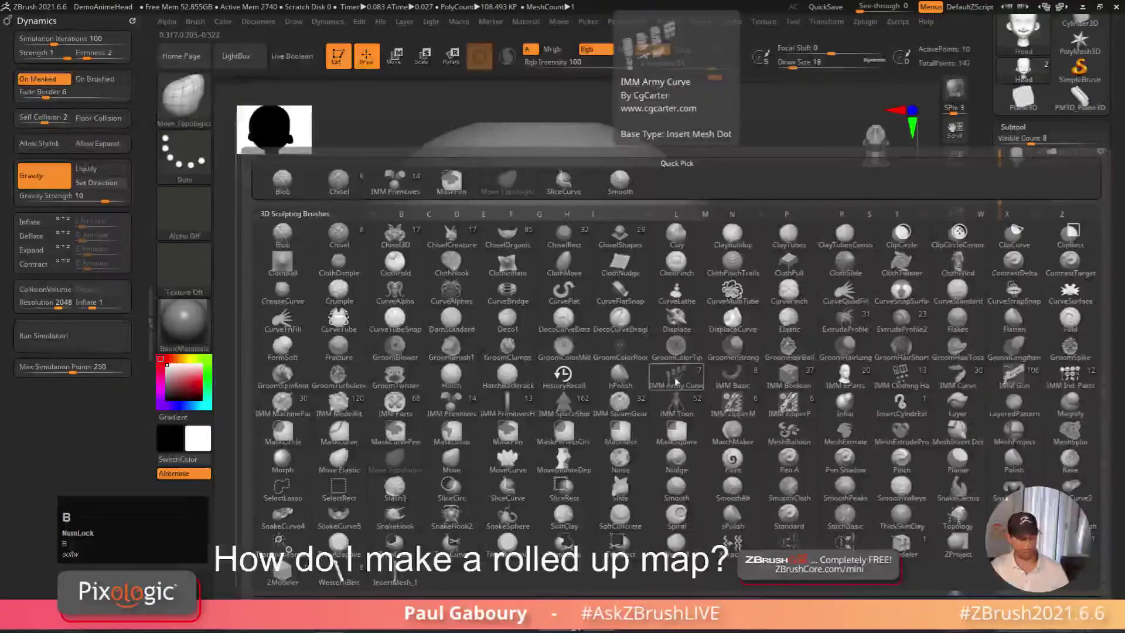
pyautogui.press('i')
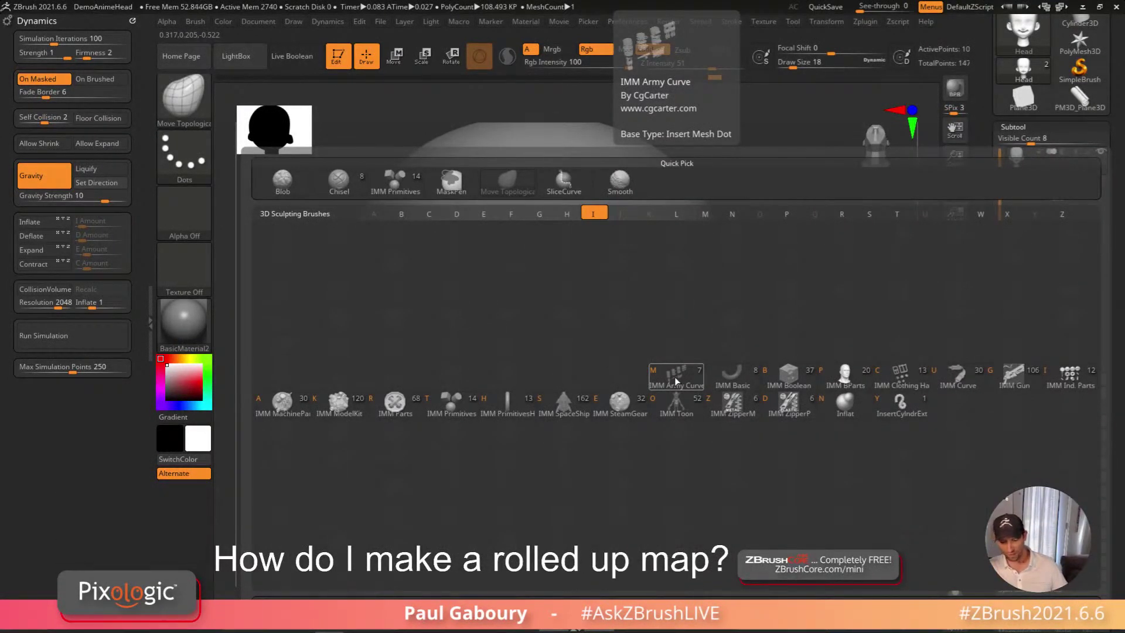
pyautogui.click(451, 402)
pyautogui.press('s')
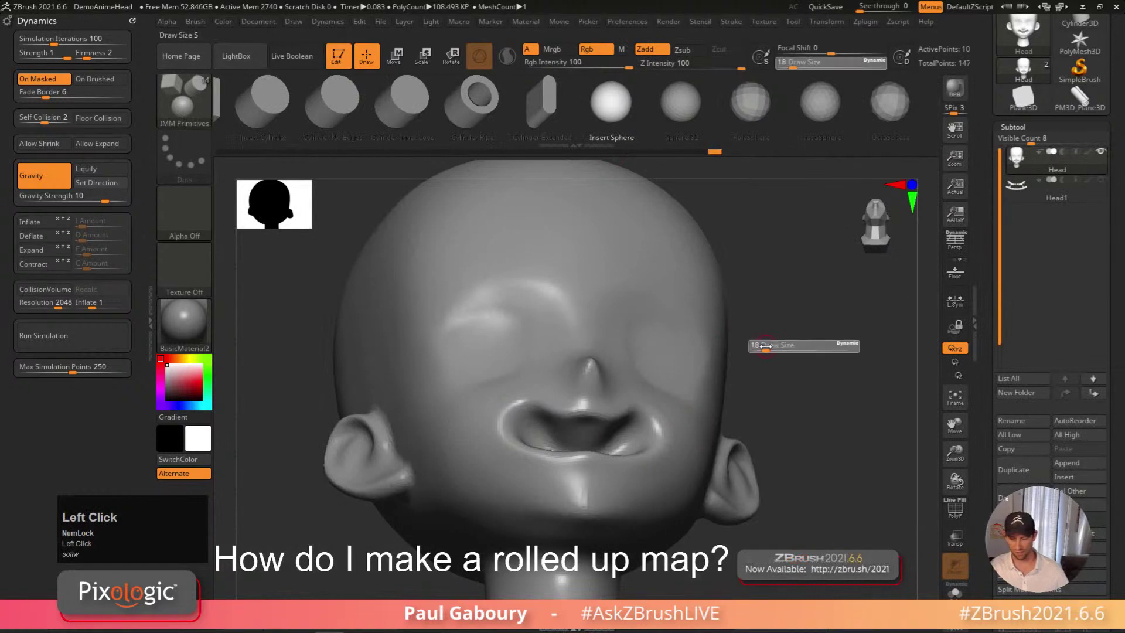
pyautogui.moveTo(766, 346); pyautogui.dragTo(761, 345)
# Try inserting a curve of smaller spheres along the upper mouth edge using the stroke's Curve settings, and undo it
pyautogui.click(732, 22)
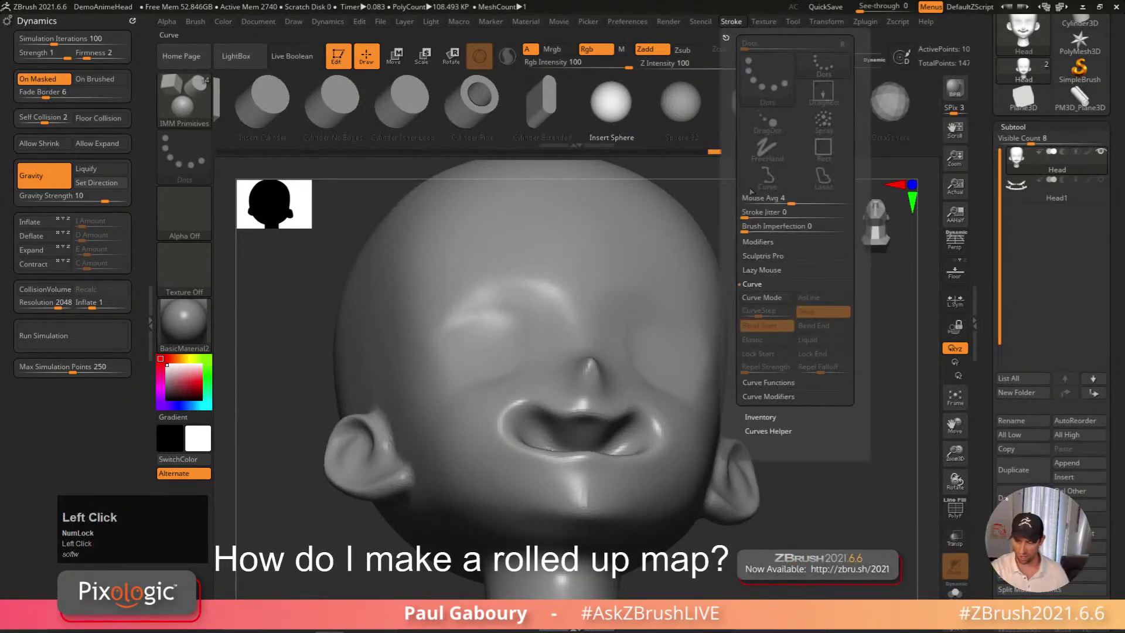
pyautogui.click(768, 316)
pyautogui.moveTo(524, 408); pyautogui.dragTo(641, 415)
pyautogui.moveTo(641, 414)
pyautogui.mouseDown(button='right')
pyautogui.moveTo(574, 434)
pyautogui.moveTo(501, 404)
pyautogui.mouseUp(button='right')
pyautogui.moveTo(499, 401); pyautogui.dragTo(551, 402)
pyautogui.moveTo(675, 405); pyautogui.dragTo(675, 406)
pyautogui.moveTo(675, 405); pyautogui.dragTo(703, 452, button='right')
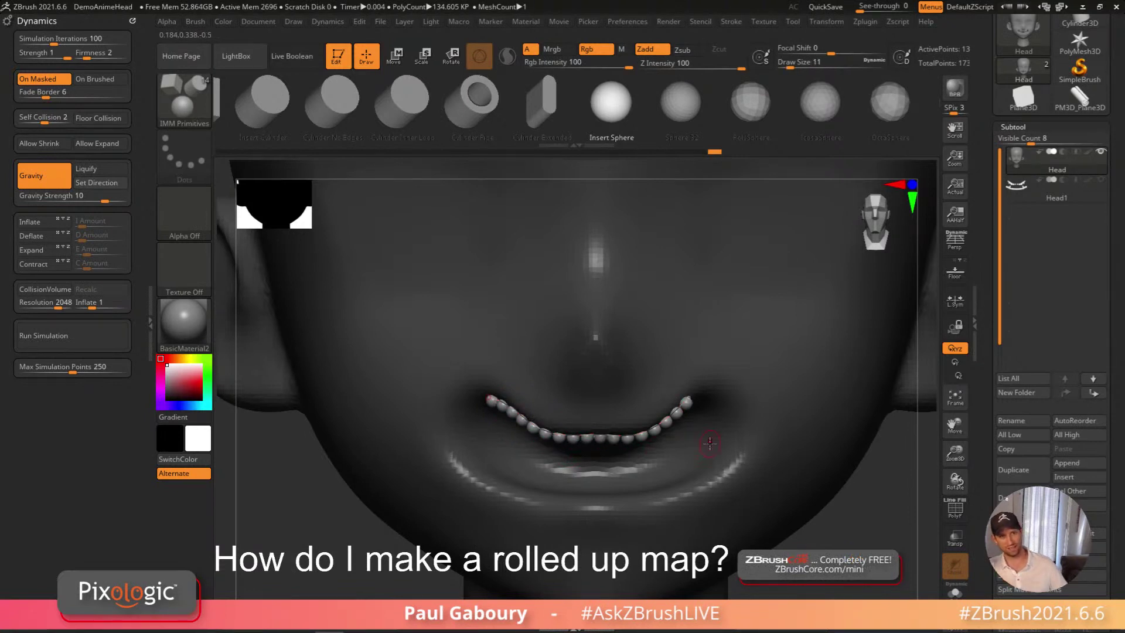
pyautogui.hotkey('ctrl', 'z')
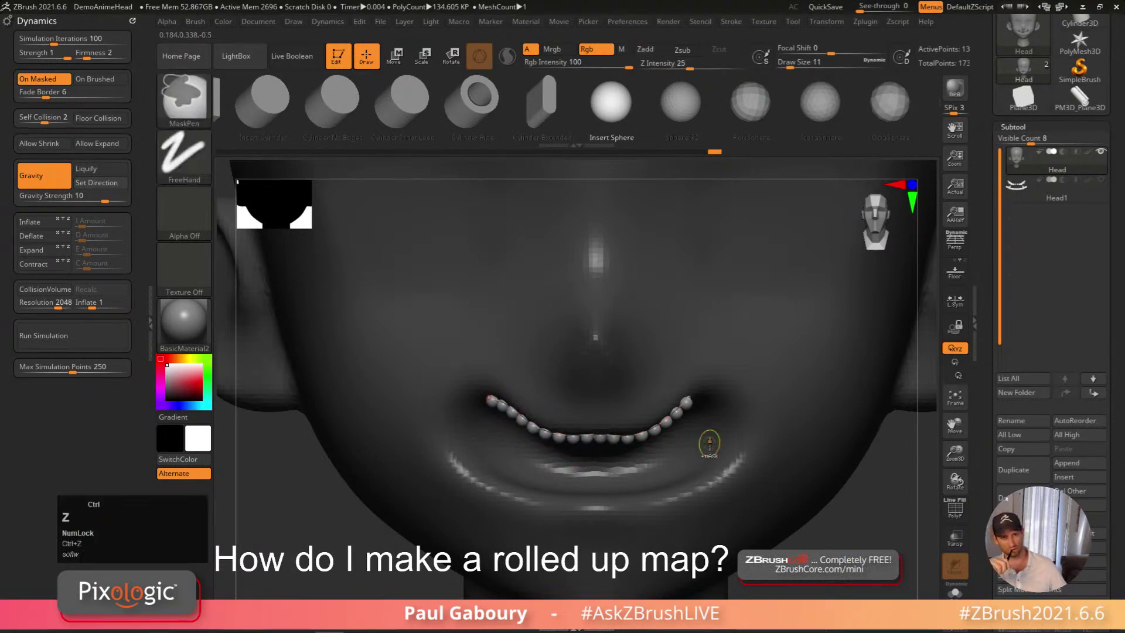
# Open the DemoHeadFemale project and bring the face into close view
pyautogui.moveTo(769, 362)
pyautogui.keyDown('ctrl'); pyautogui.mouseDown(button='right')
pyautogui.moveTo(679, 345)
pyautogui.moveTo(635, 319)
pyautogui.moveTo(646, 372)
pyautogui.moveTo(684, 293)
pyautogui.mouseUp(button='right'); pyautogui.keyUp('ctrl')
pyautogui.press(',')
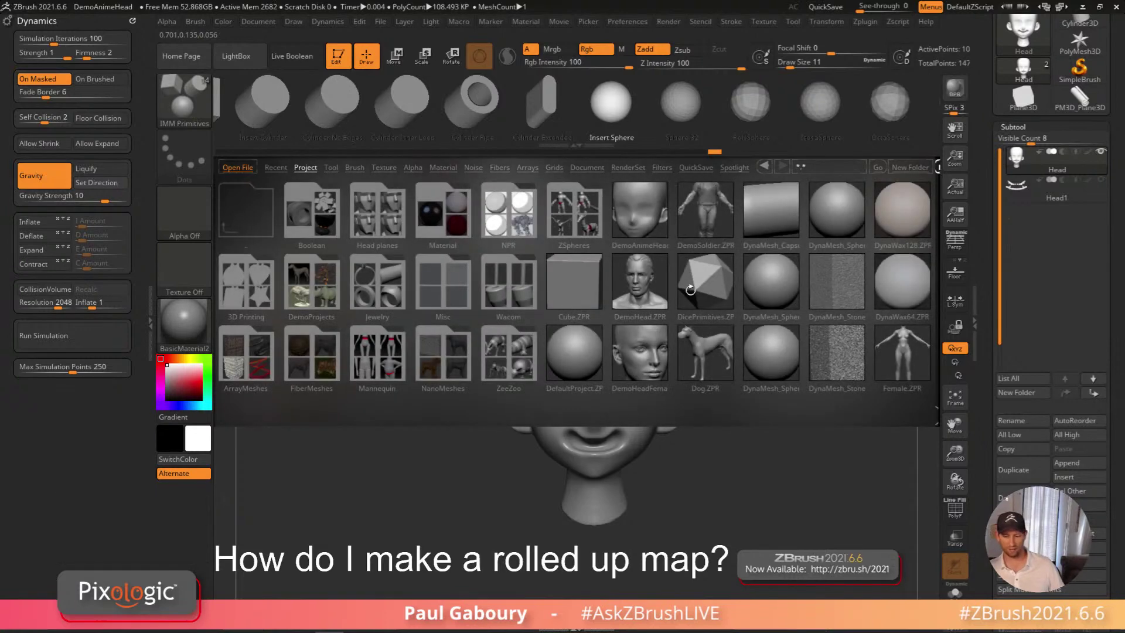
pyautogui.doubleClick(639, 331)
pyautogui.click(557, 363)
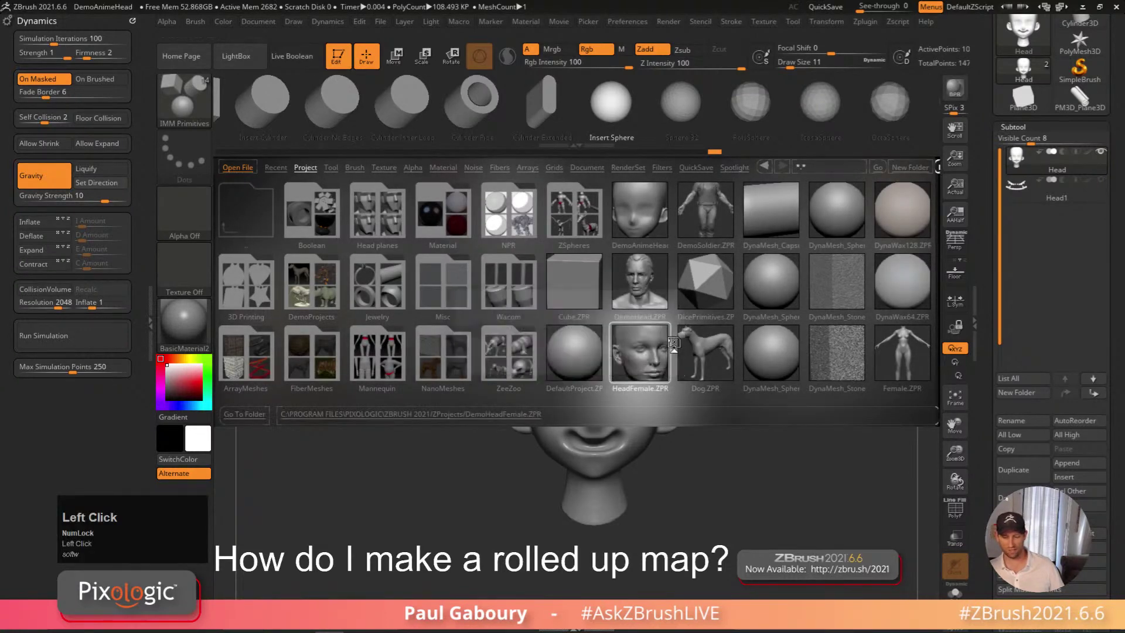
pyautogui.moveTo(557, 326)
pyautogui.mouseDown(button='right')
pyautogui.moveTo(530, 331)
pyautogui.moveTo(502, 314)
pyautogui.moveTo(518, 269)
pyautogui.mouseUp(button='right')
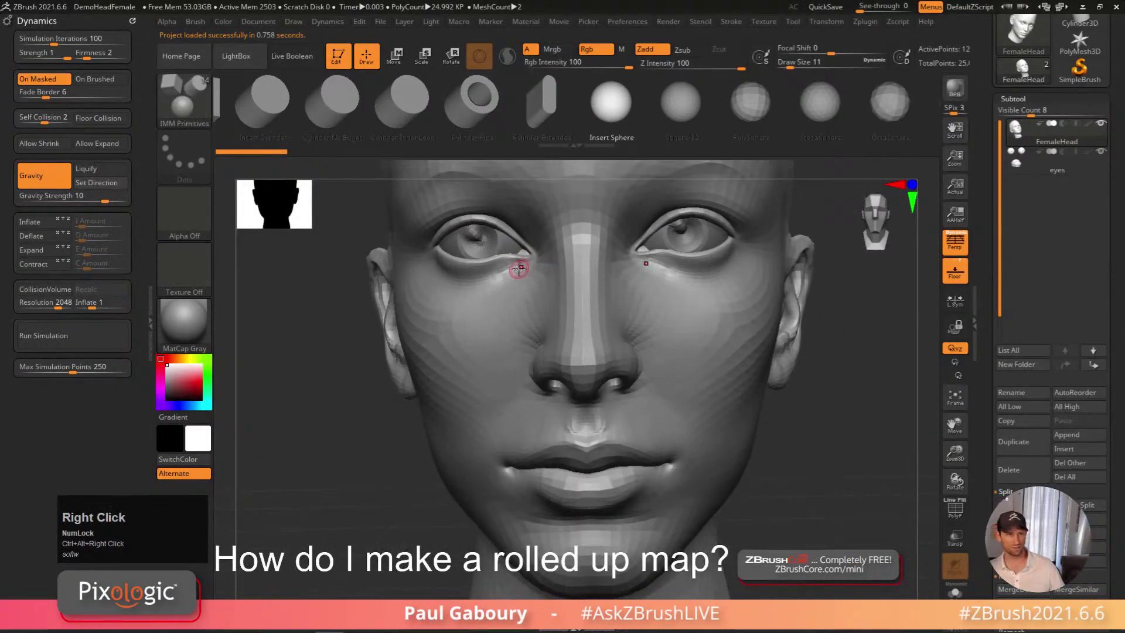
# Open the DemoHead project without saving changes to the current one
pyautogui.press(',')
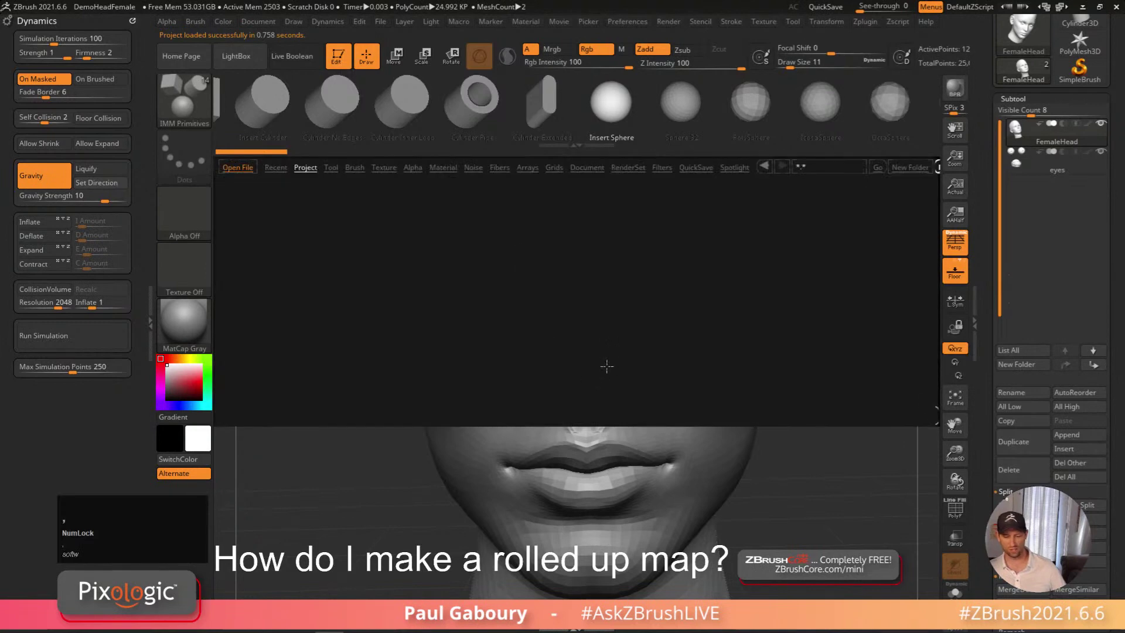
pyautogui.doubleClick(635, 275)
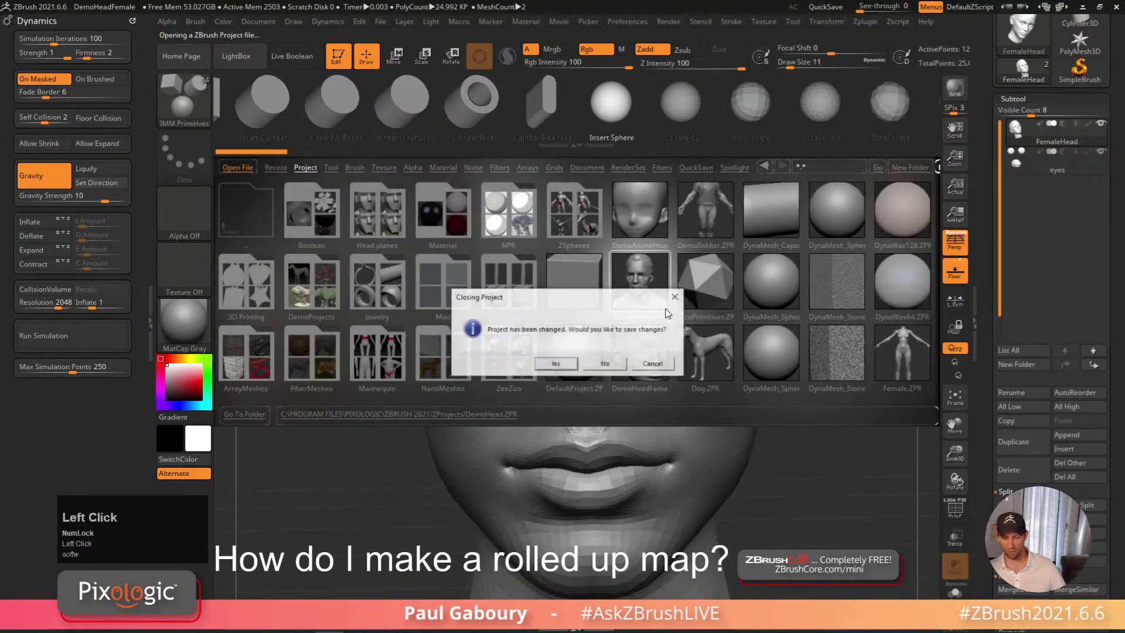
pyautogui.click(605, 363)
pyautogui.moveTo(498, 331)
pyautogui.keyDown('ctrl'); pyautogui.mouseDown(button='right')
pyautogui.moveTo(569, 340)
pyautogui.moveTo(549, 327)
pyautogui.mouseUp(button='right'); pyautogui.keyUp('ctrl')
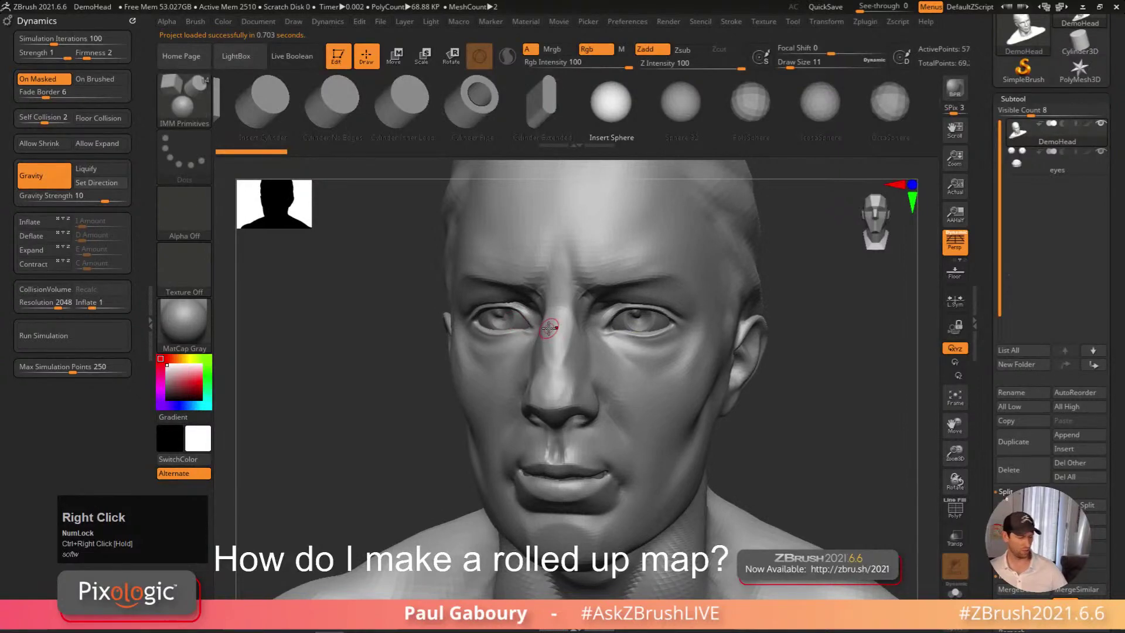
pyautogui.press('b')
pyautogui.press('b')
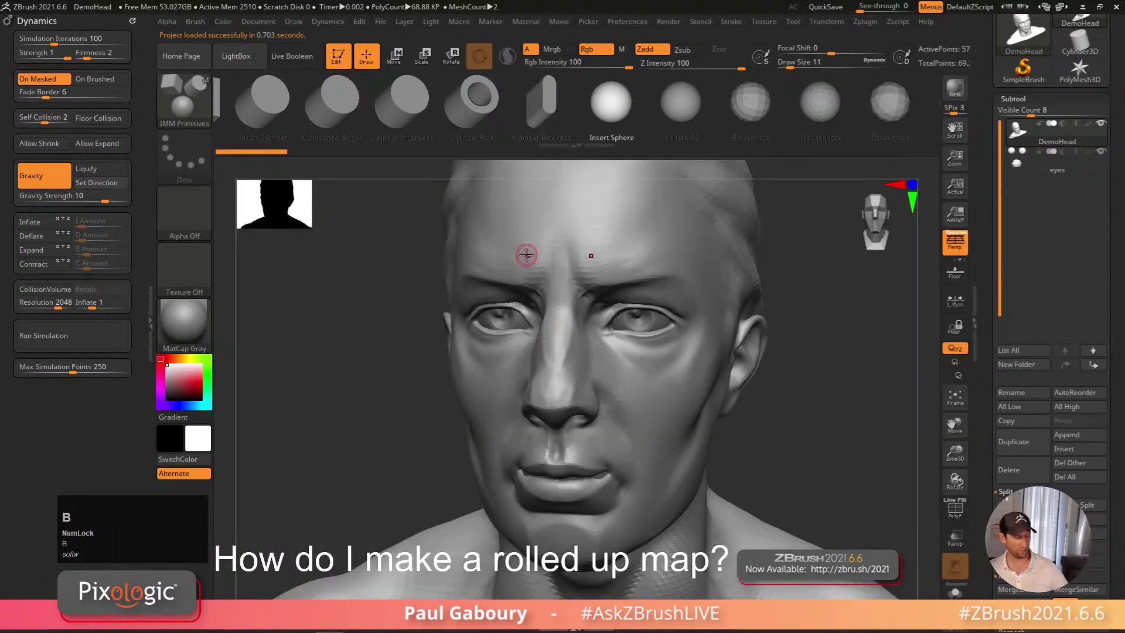
# Load the Nickz_humanMaleAverage tool from the LightBox tool library
pyautogui.press(',')
pyautogui.click(477, 303)
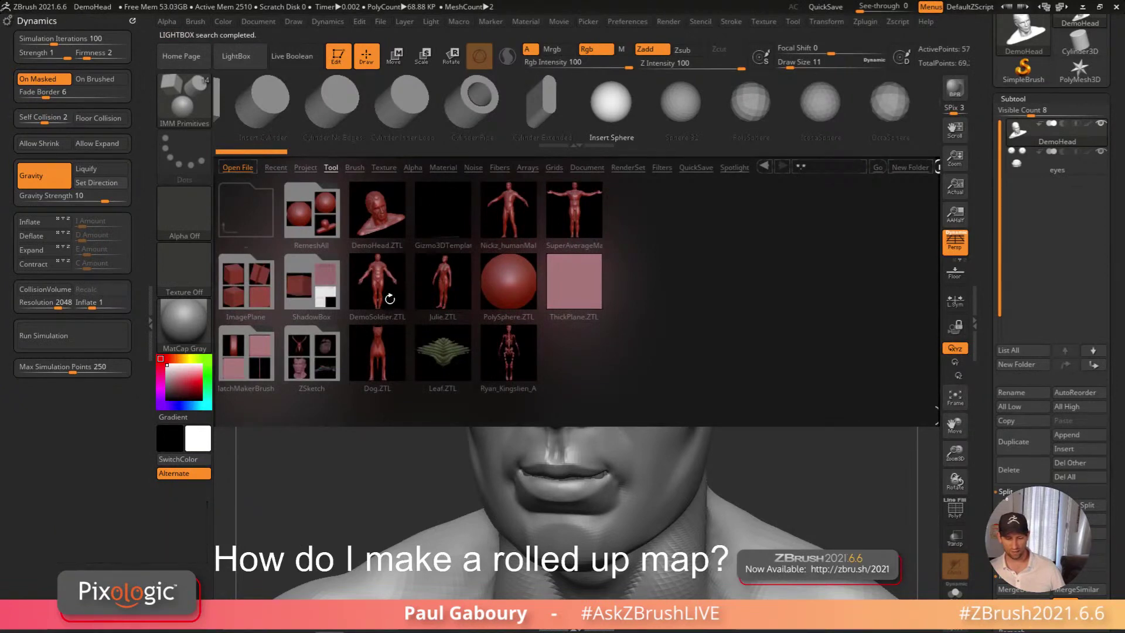
pyautogui.doubleClick(512, 199)
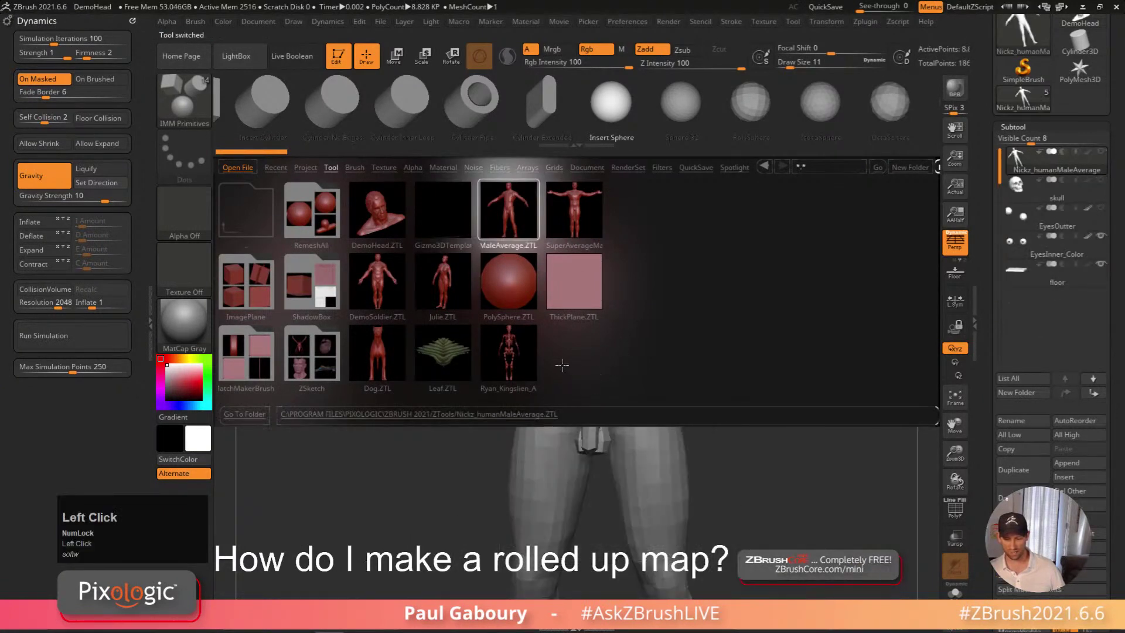
pyautogui.press(',')
pyautogui.moveTo(656, 413)
pyautogui.keyDown('ctrl'); pyautogui.mouseDown(button='right')
pyautogui.moveTo(691, 268)
pyautogui.moveTo(706, 389)
pyautogui.moveTo(697, 410)
pyautogui.mouseUp(button='right'); pyautogui.keyUp('ctrl')
# Select the EyesInner_Color subtool and examine the inner eye geometry with and without polyframe
pyautogui.click(1069, 241)
pyautogui.moveTo(786, 422); pyautogui.dragTo(766, 435, button='right')
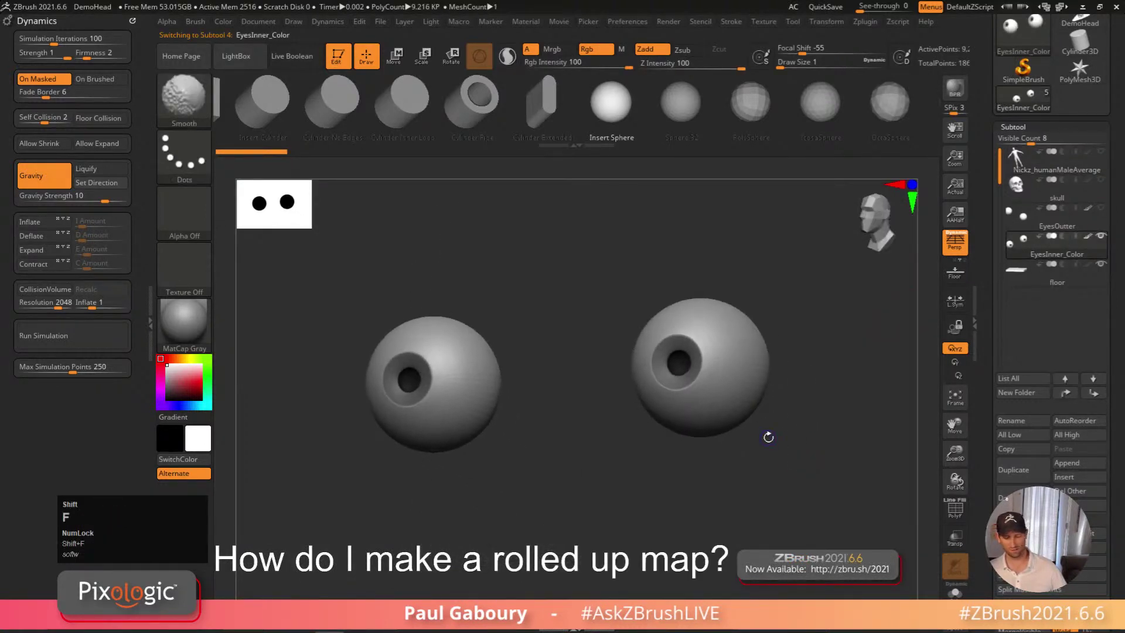
pyautogui.hotkey('shift', 'f')
pyautogui.hotkey('shift', 'f')
pyautogui.moveTo(729, 389)
pyautogui.mouseDown(button='right')
pyautogui.moveTo(630, 363)
pyautogui.moveTo(610, 417)
pyautogui.moveTo(644, 367)
pyautogui.mouseUp(button='right')
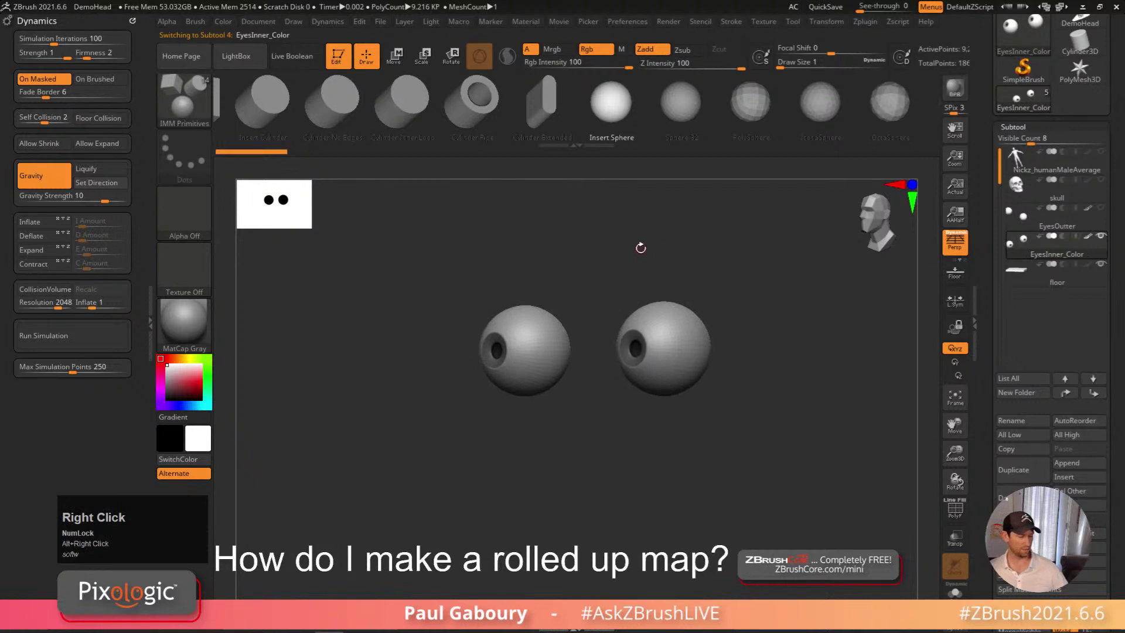
# Load the skeletal anatomy model tool from the LightBox library and frame the full figure
pyautogui.press(',')
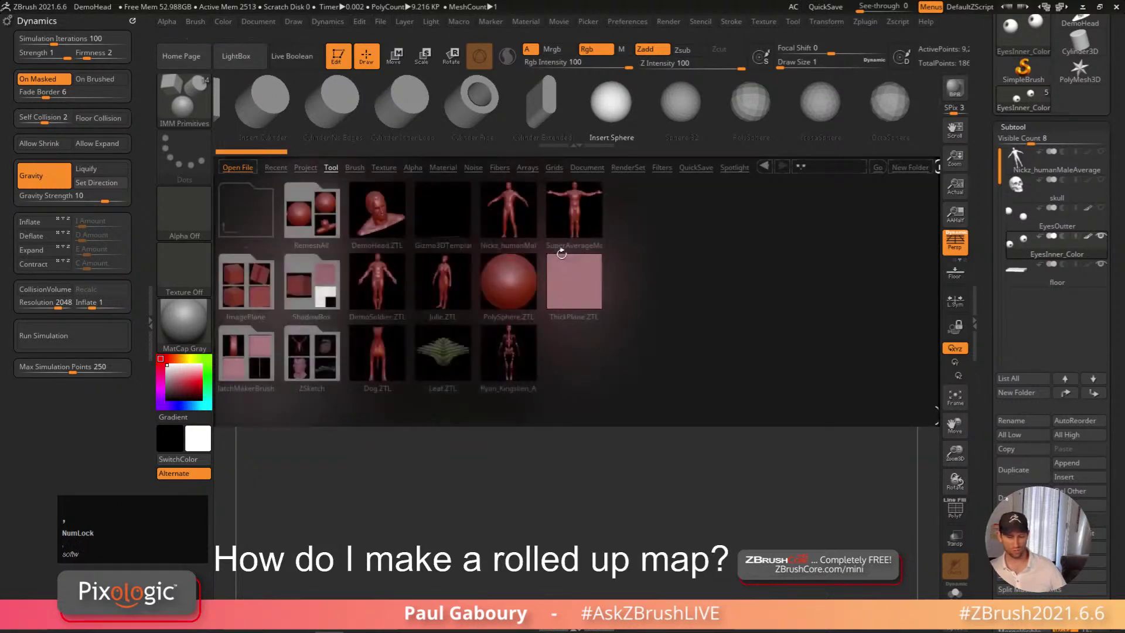
pyautogui.doubleClick(519, 350)
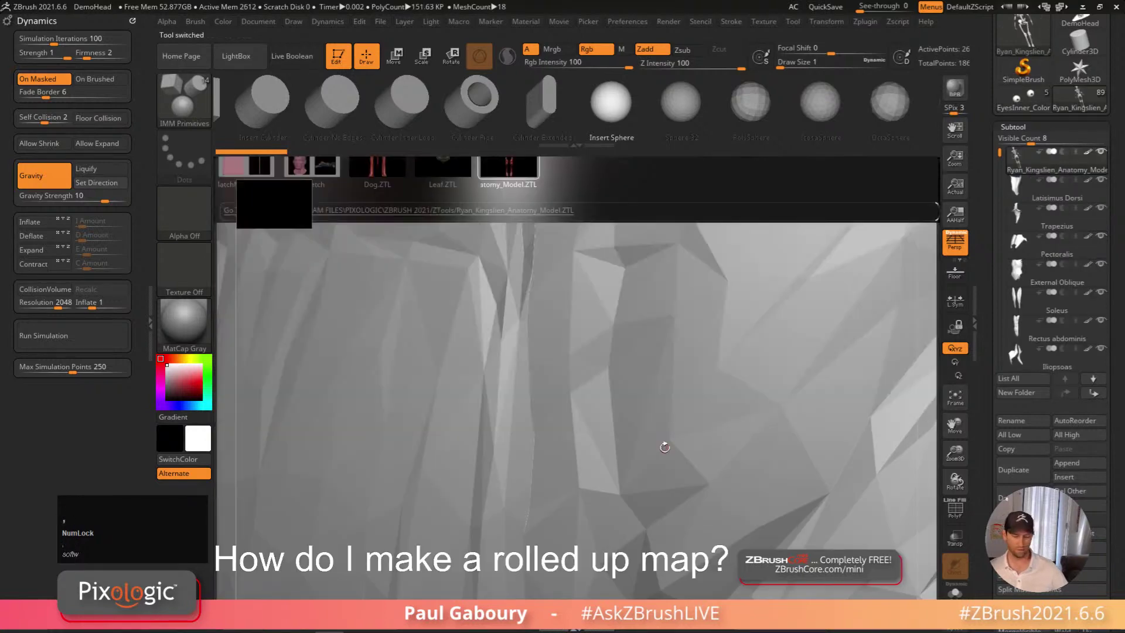
pyautogui.press('f')
pyautogui.moveTo(594, 291)
pyautogui.mouseDown(button='right')
pyautogui.moveTo(566, 293)
pyautogui.moveTo(541, 379)
pyautogui.moveTo(572, 375)
pyautogui.moveTo(561, 375)
pyautogui.moveTo(551, 295)
pyautogui.moveTo(510, 315)
pyautogui.moveTo(520, 294)
pyautogui.mouseUp(button='right')
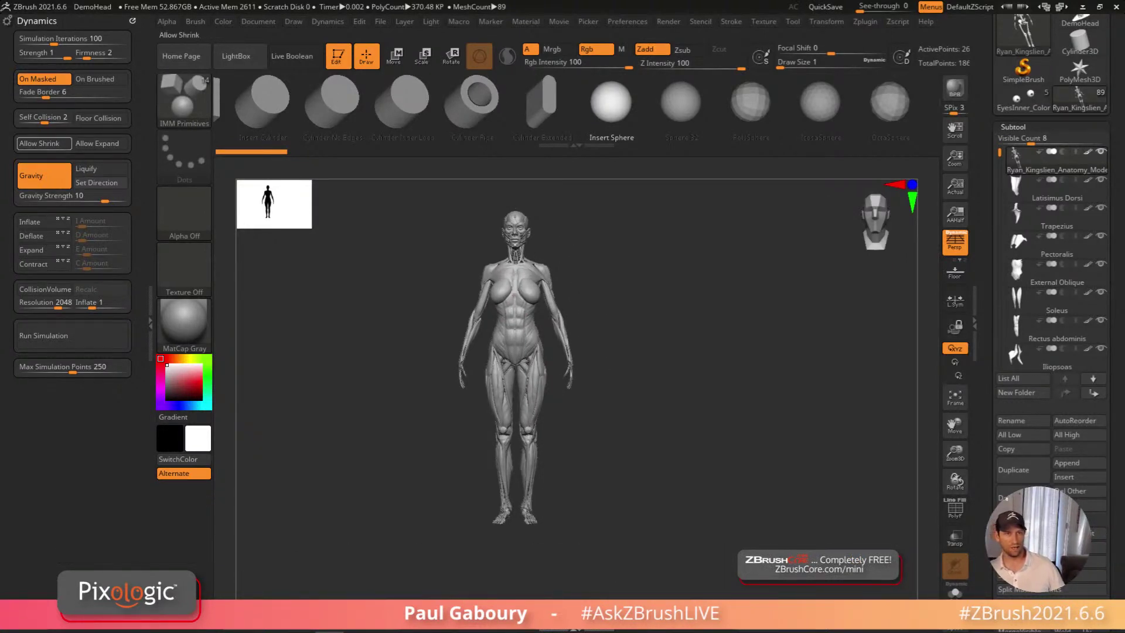
pyautogui.scroll(-1, 41, 142)
pyautogui.click(41, 143)
pyautogui.scroll(1, 41, 143)
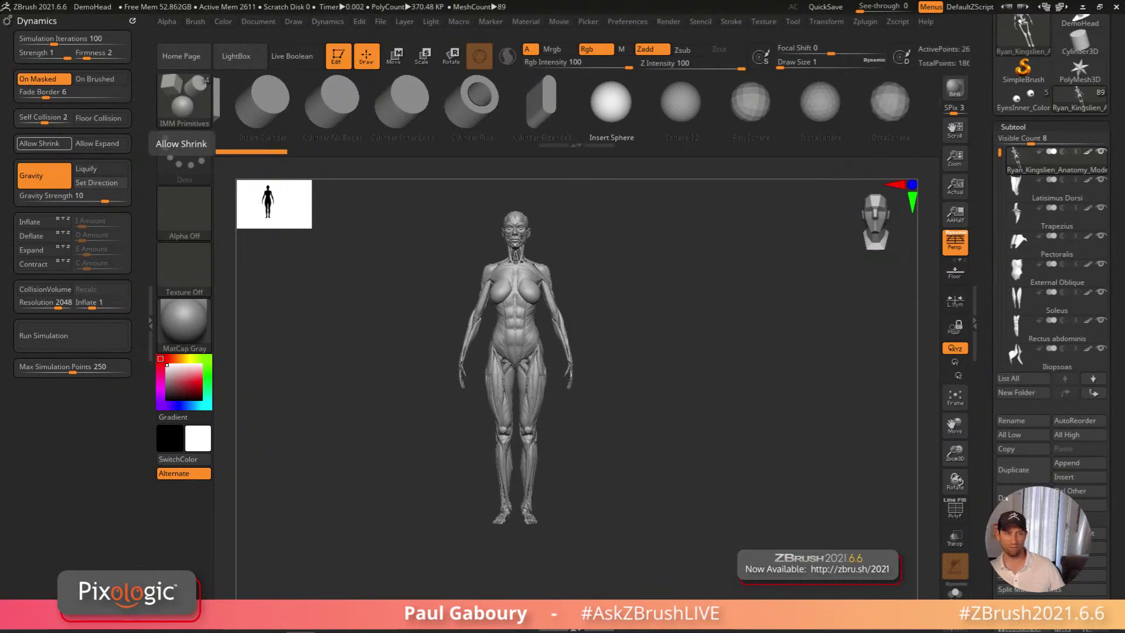
pyautogui.scroll(-1, 44, 143)
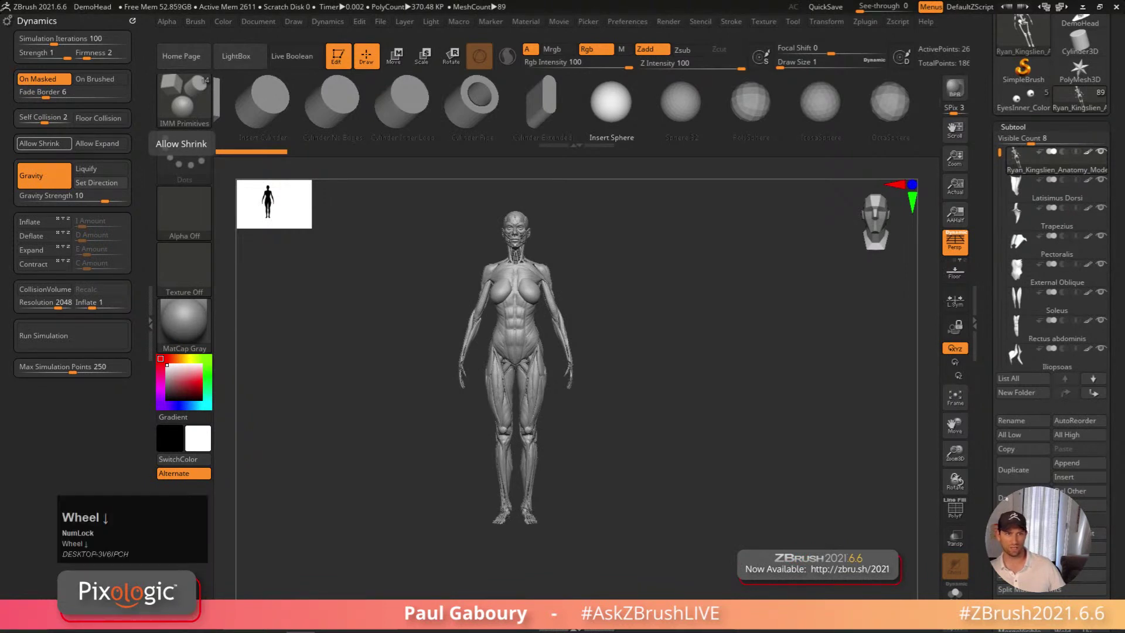
pyautogui.scroll(1, 44, 142)
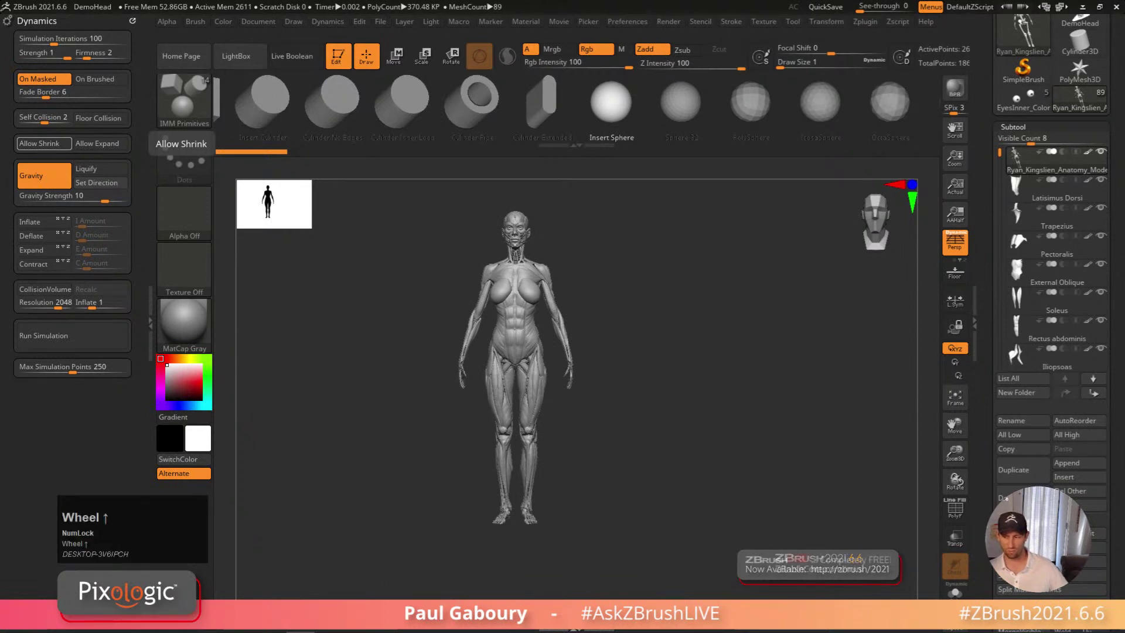
# Switch back to the DemoHead tool and delete its lower subdivision levels
pyautogui.moveTo(990, 258); pyautogui.dragTo(991, 405)
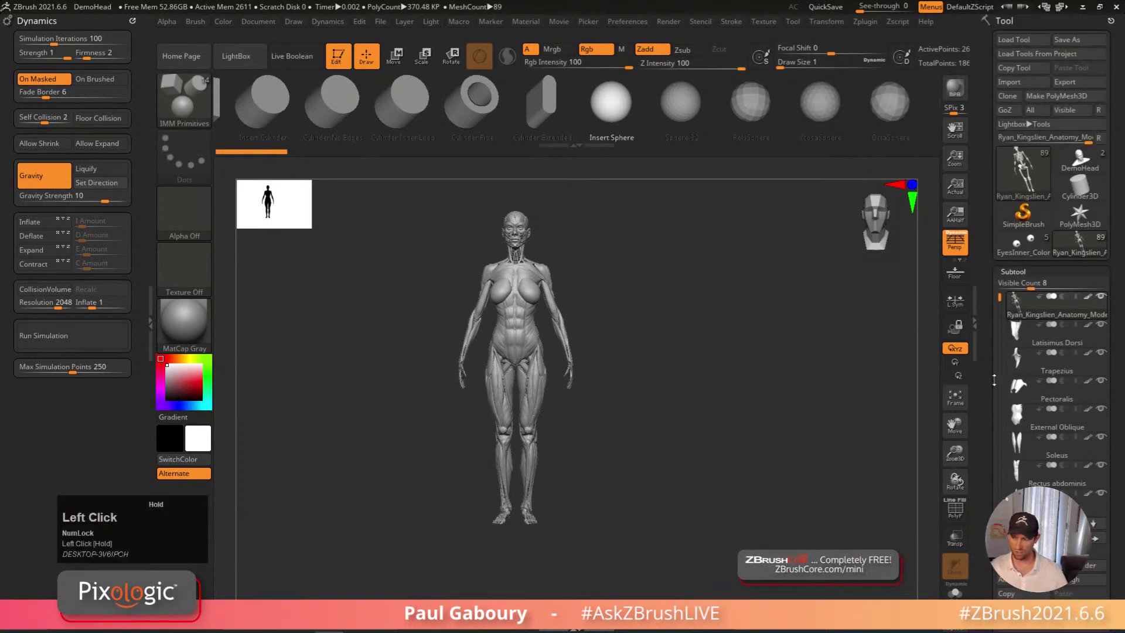
pyautogui.click(1080, 159)
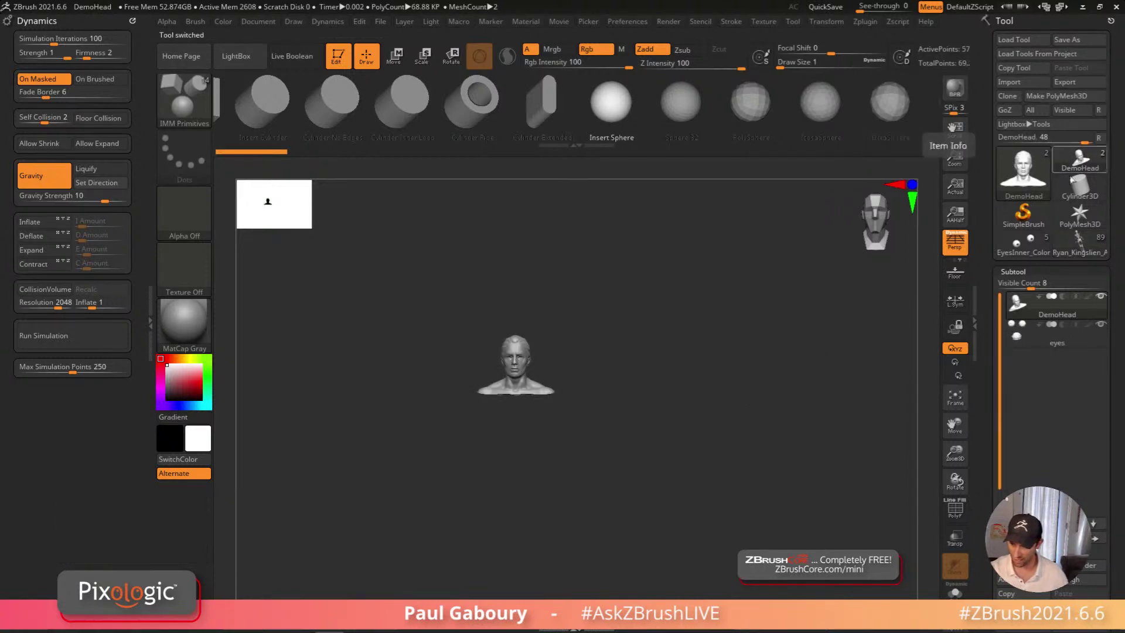
pyautogui.click(1018, 272)
pyautogui.click(1027, 286)
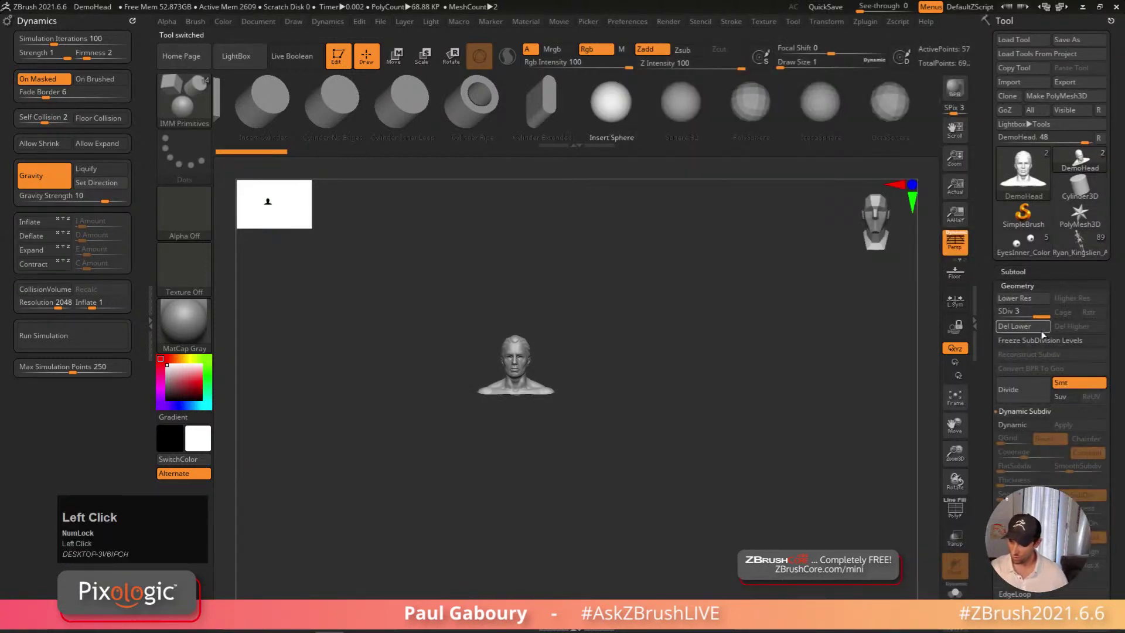
pyautogui.moveTo(836, 410)
pyautogui.keyDown('alt'); pyautogui.mouseDown(button='right')
pyautogui.moveTo(683, 450)
pyautogui.moveTo(710, 464)
pyautogui.mouseUp(button='right'); pyautogui.keyUp('alt')
# Draw a symmetrical pair of long wavy horns out of DemoHead's upper forehead with the CurveAlpha brush at an enlarged Draw Size
pyautogui.press('s')
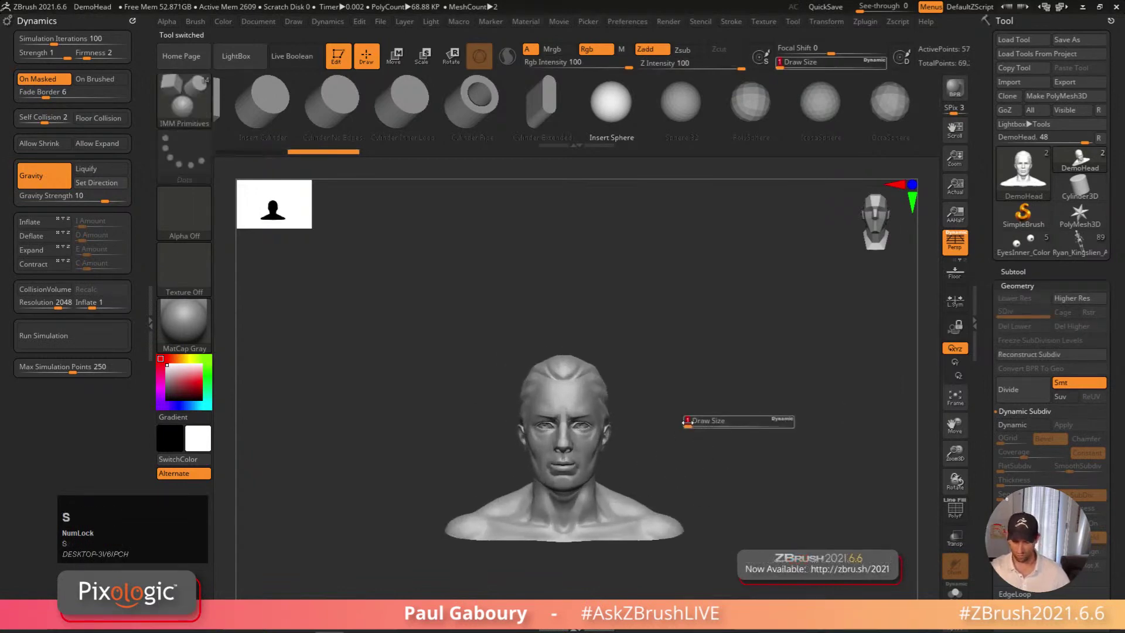
pyautogui.moveTo(709, 425); pyautogui.dragTo(706, 426)
pyautogui.press('b')
pyautogui.press('c')
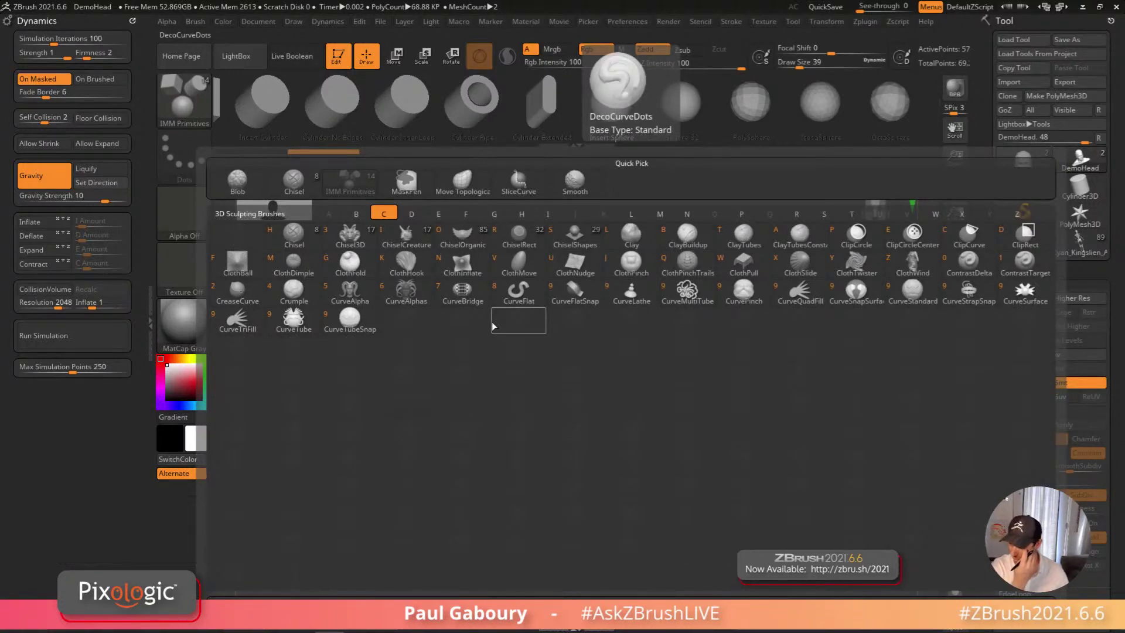
pyautogui.click(359, 297)
pyautogui.moveTo(586, 340); pyautogui.dragTo(807, 254)
pyautogui.moveTo(806, 253); pyautogui.dragTo(711, 410, button='right')
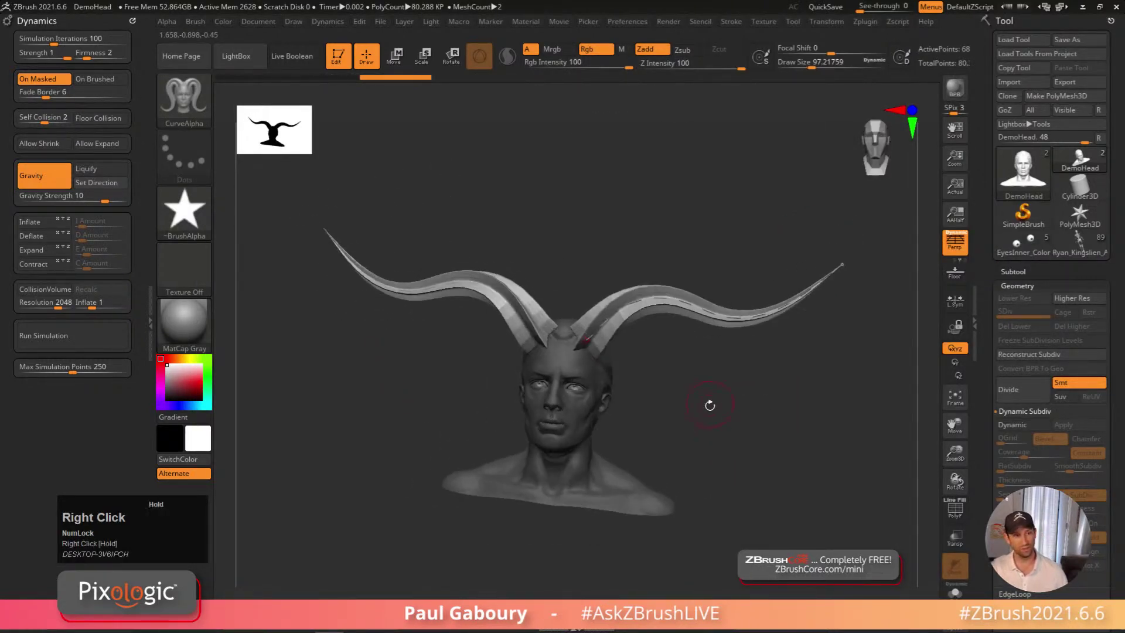
# Rebuild the pair of horns along their curve with the square Alpha 28 as profile and set Z Intensity to 12
pyautogui.click(184, 211)
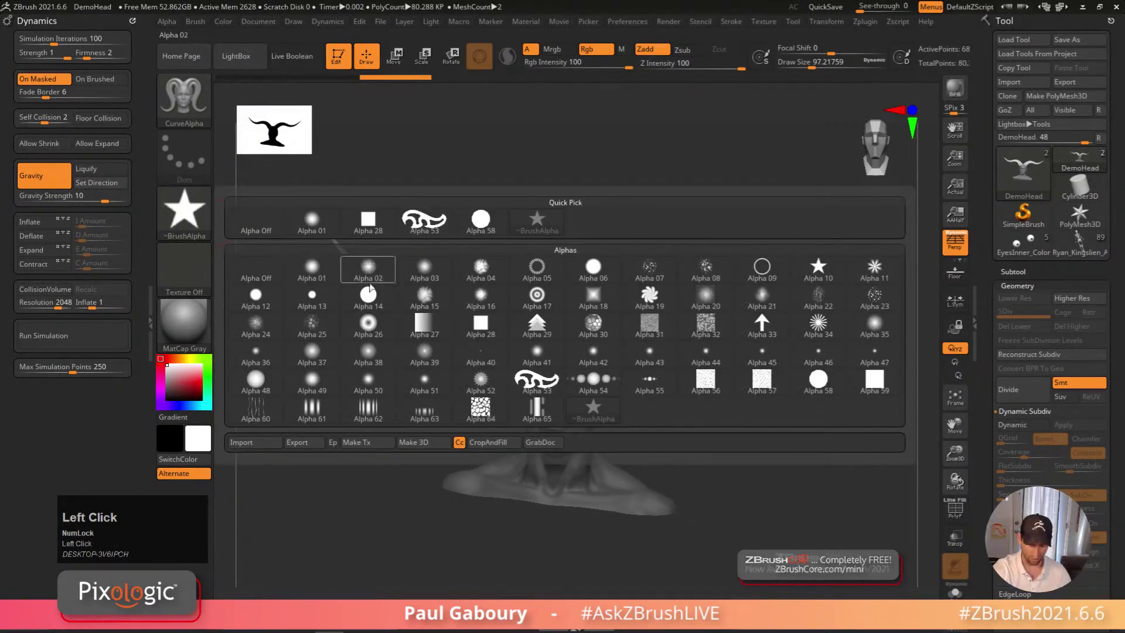
pyautogui.click(480, 325)
pyautogui.click(616, 339)
pyautogui.moveTo(683, 410); pyautogui.dragTo(691, 428, button='right')
pyautogui.write('12')
pyautogui.press('Return')
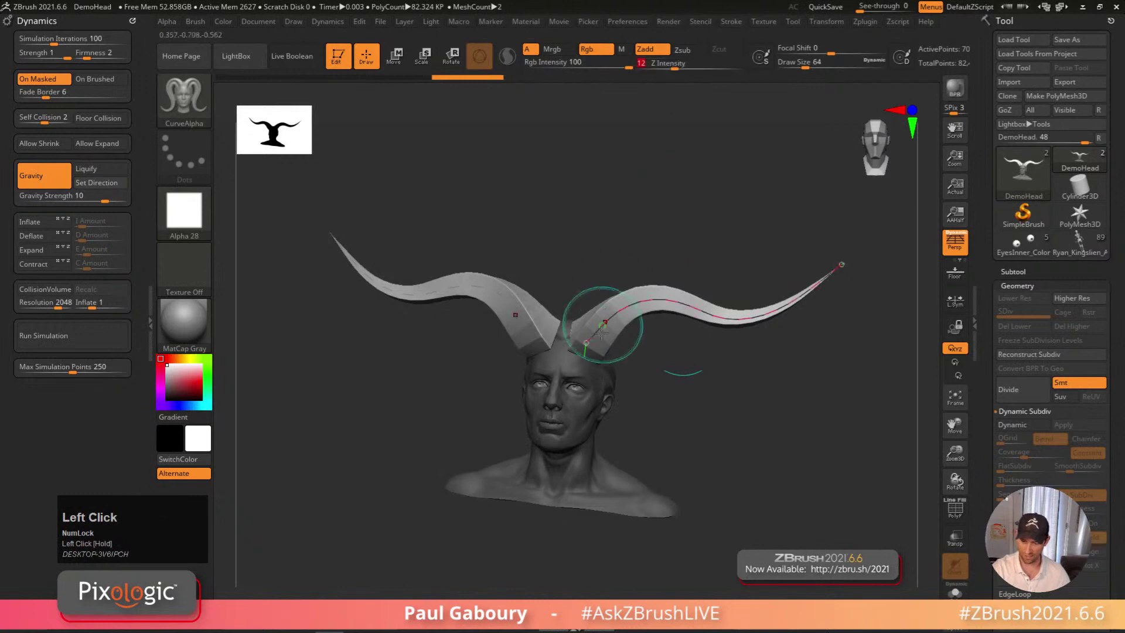
# Flatten the horns by updating their curve at Z Intensity 5, inspect their thickness, and undo the horns
pyautogui.click(693, 322)
pyautogui.write('5')
pyautogui.press('Return')
pyautogui.click(611, 326)
pyautogui.moveTo(611, 327); pyautogui.dragTo(674, 466, button='right')
pyautogui.hotkey('ctrl', 'z')
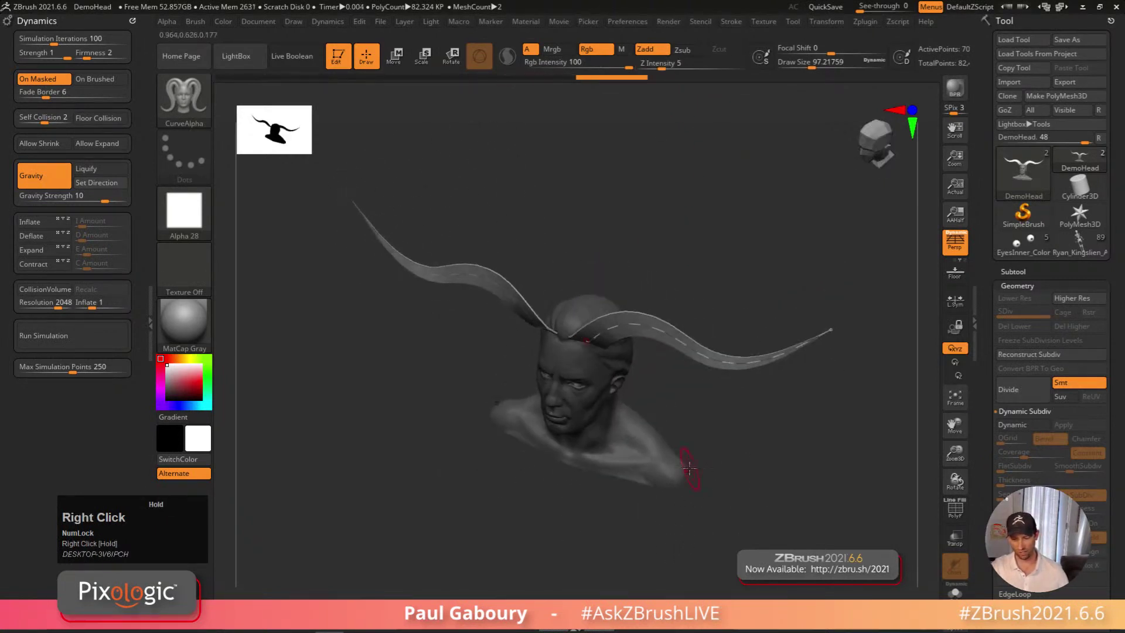
pyautogui.hotkey('ctrl', 'z')
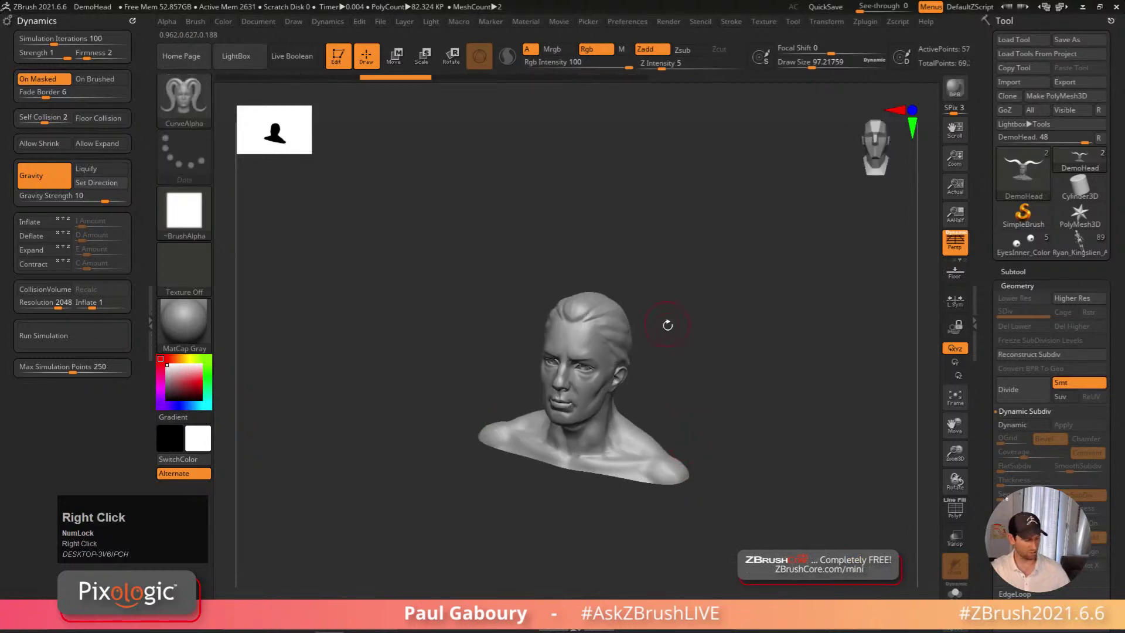
# Try drawing a flat strip out from the head with the CurveFlat brush and undo it
pyautogui.press('b')
pyautogui.press('c')
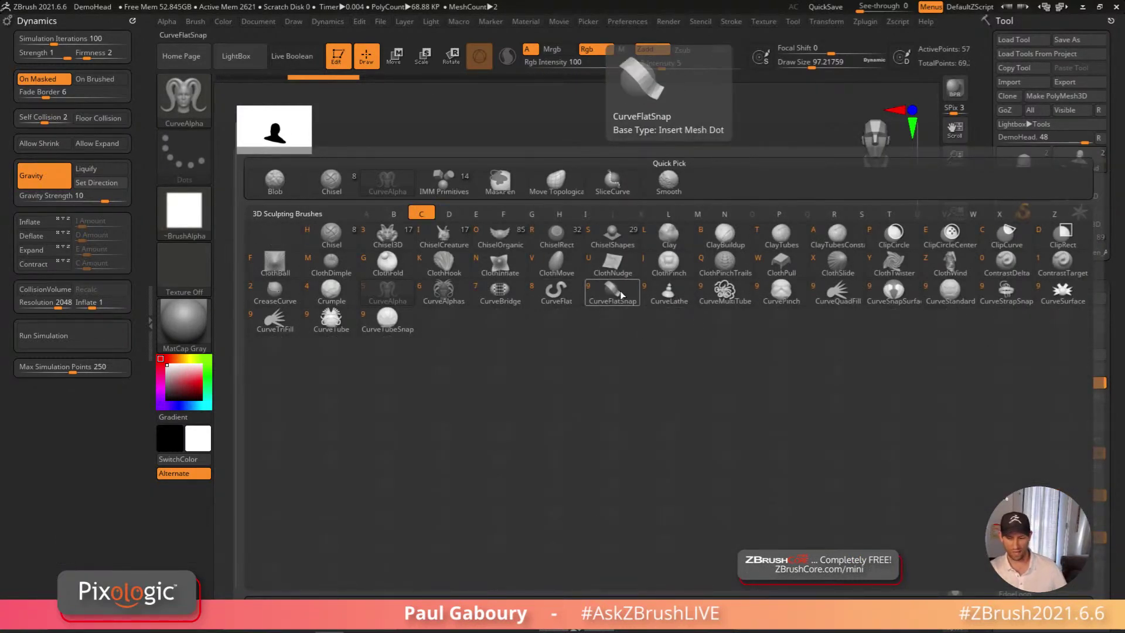
pyautogui.click(556, 290)
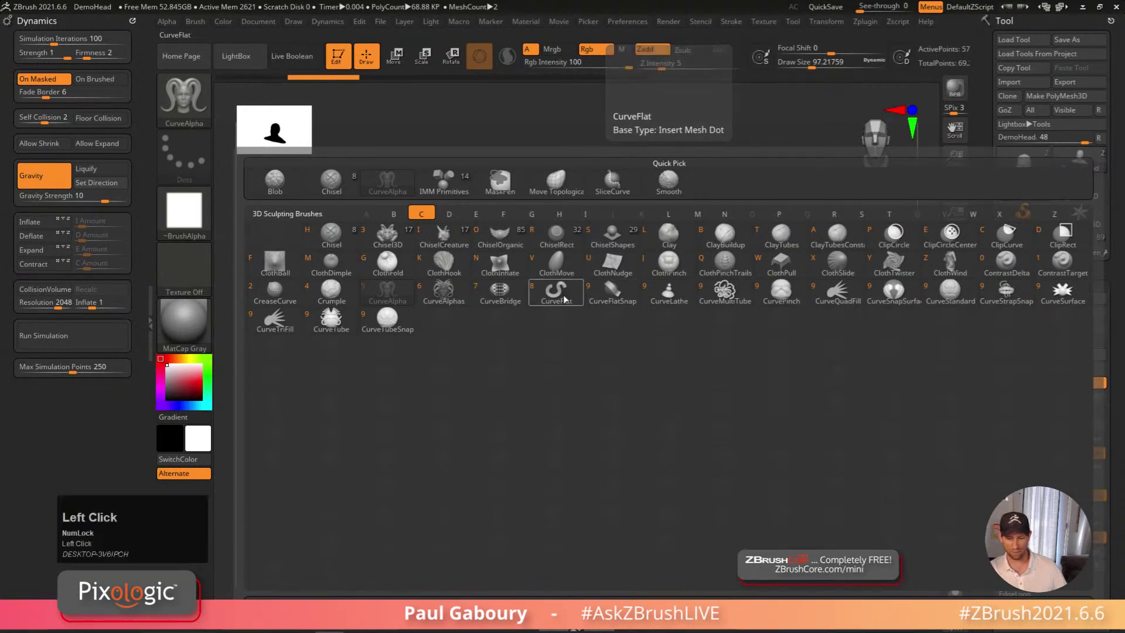
pyautogui.moveTo(580, 321)
pyautogui.mouseDown()
pyautogui.moveTo(670, 443)
pyautogui.moveTo(739, 420)
pyautogui.moveTo(712, 423)
pyautogui.moveTo(806, 430)
pyautogui.mouseUp()
pyautogui.hotkey('ctrl', 'z')
# Reduce the Draw Size to about 44, turn on polyframe, and test another CurveFlat strip beside the head before undoing it
pyautogui.press('s')
pyautogui.moveTo(837, 423); pyautogui.dragTo(768, 431, button='right')
pyautogui.moveTo(767, 431)
pyautogui.keyDown('ctrl'); pyautogui.mouseDown(button='right')
pyautogui.moveTo(729, 470)
pyautogui.moveTo(761, 477)
pyautogui.moveTo(787, 423)
pyautogui.mouseUp(button='right'); pyautogui.keyUp('ctrl')
pyautogui.hotkey('shift', 'f')
pyautogui.moveTo(787, 423); pyautogui.dragTo(656, 404)
pyautogui.moveTo(656, 404)
pyautogui.mouseDown(button='right')
pyautogui.moveTo(732, 446)
pyautogui.moveTo(781, 454)
pyautogui.moveTo(703, 372)
pyautogui.mouseUp(button='right')
pyautogui.hotkey('ctrl', 'z')
# Try surface-snapped flat strips from the side of the head down the neck to the shoulder with CurveFlatSnap, undoing each one
pyautogui.press('b')
pyautogui.click(630, 292)
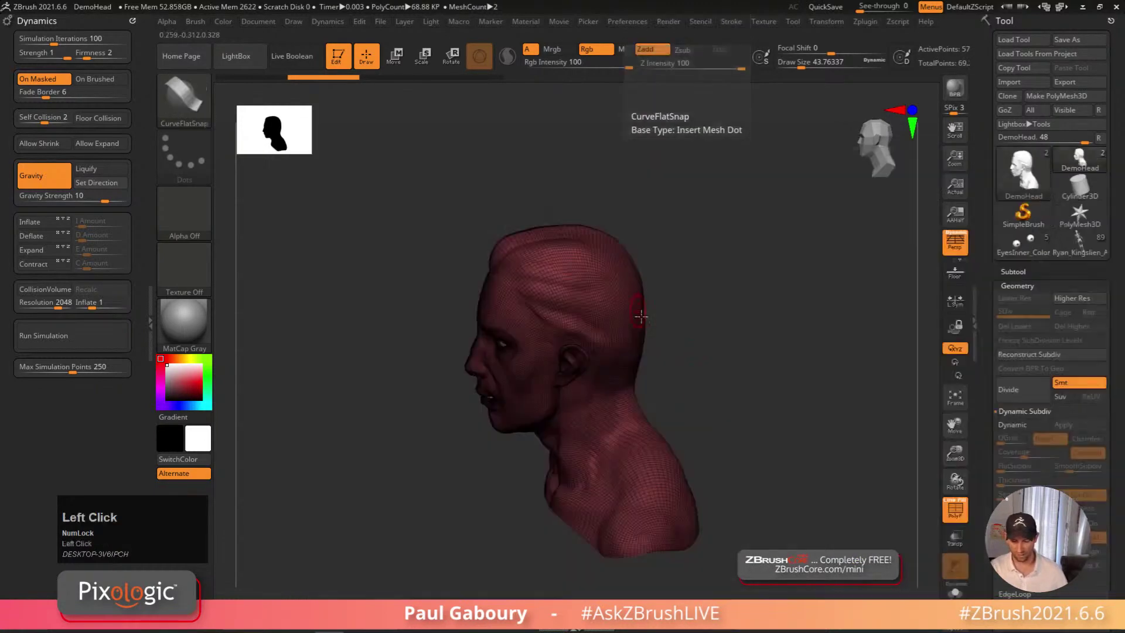
pyautogui.moveTo(571, 261); pyautogui.dragTo(668, 514)
pyautogui.moveTo(760, 488)
pyautogui.mouseDown(button='right')
pyautogui.moveTo(781, 472)
pyautogui.moveTo(778, 490)
pyautogui.mouseUp(button='right')
pyautogui.hotkey('ctrl', 'z')
pyautogui.moveTo(560, 271); pyautogui.dragTo(536, 371)
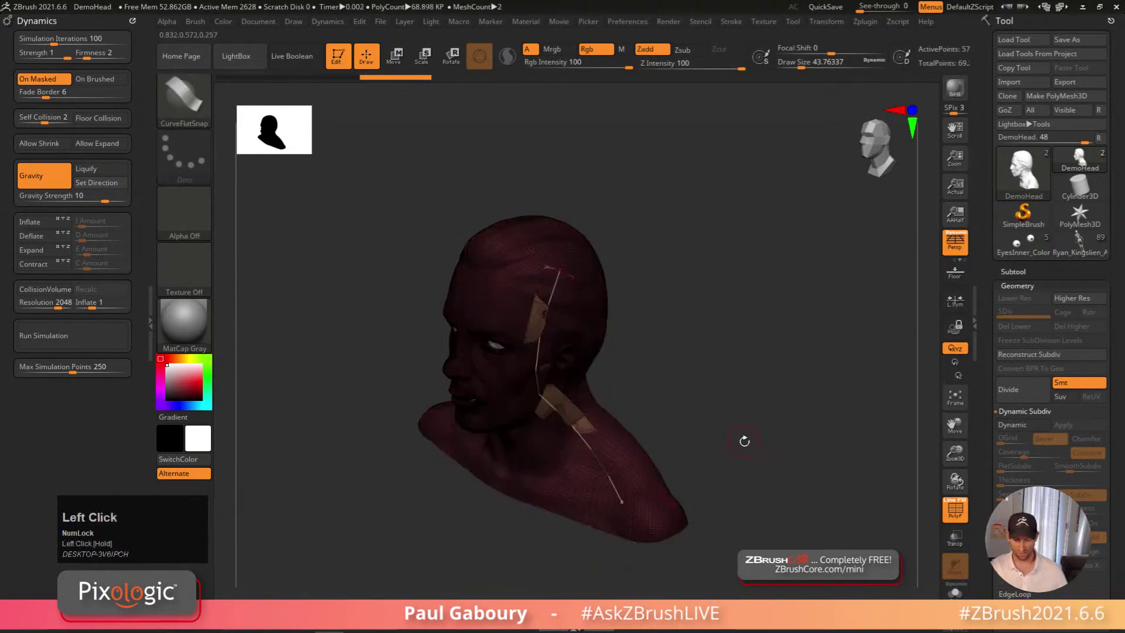
pyautogui.moveTo(741, 444); pyautogui.dragTo(711, 407, button='right')
pyautogui.hotkey('ctrl', 'z')
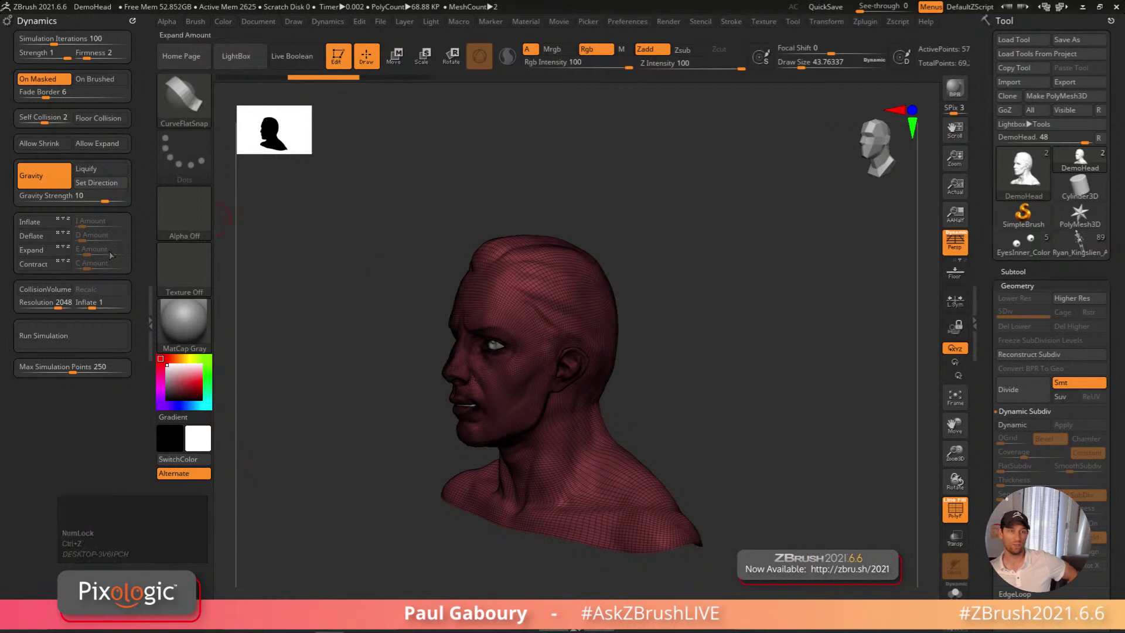
pyautogui.scroll(-1, 230, 220)
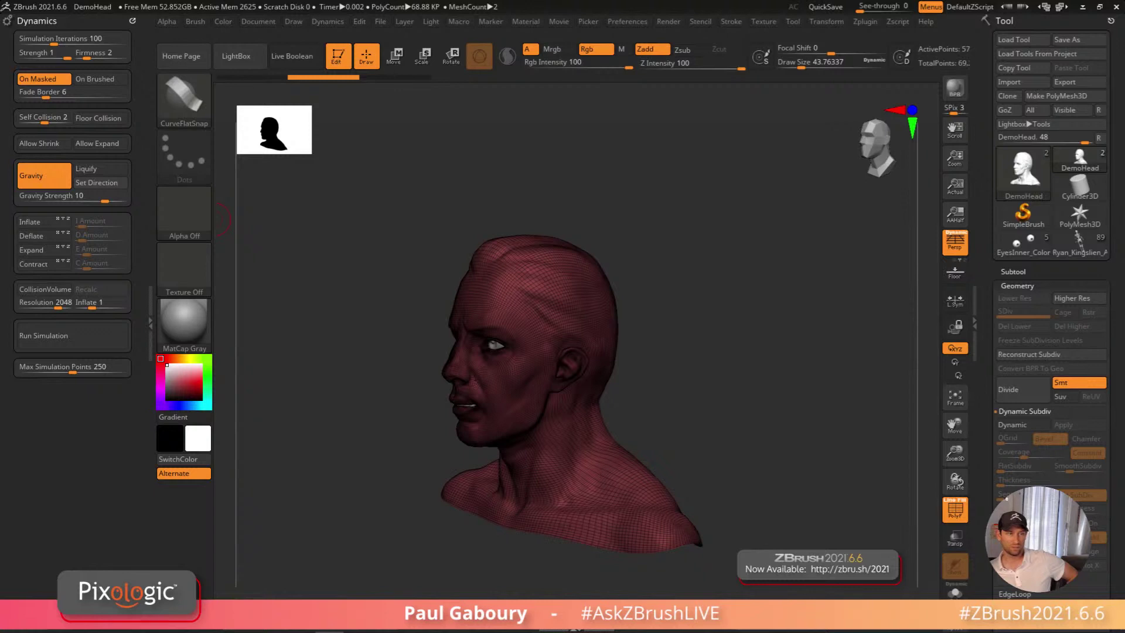
pyautogui.scroll(1, 230, 219)
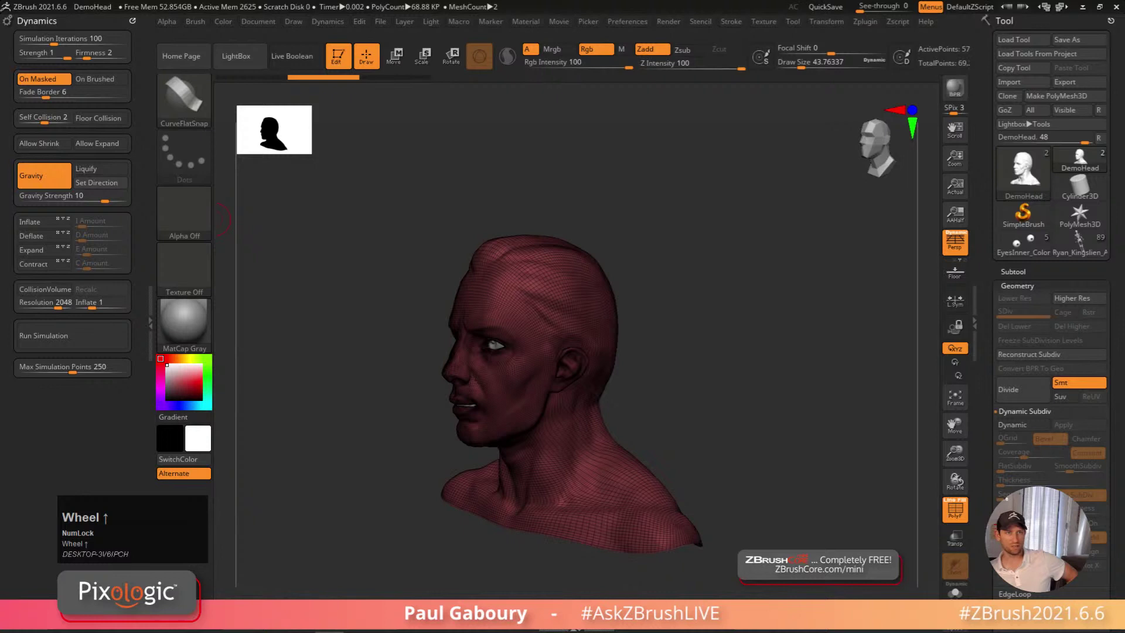
pyautogui.scroll(-1, 230, 220)
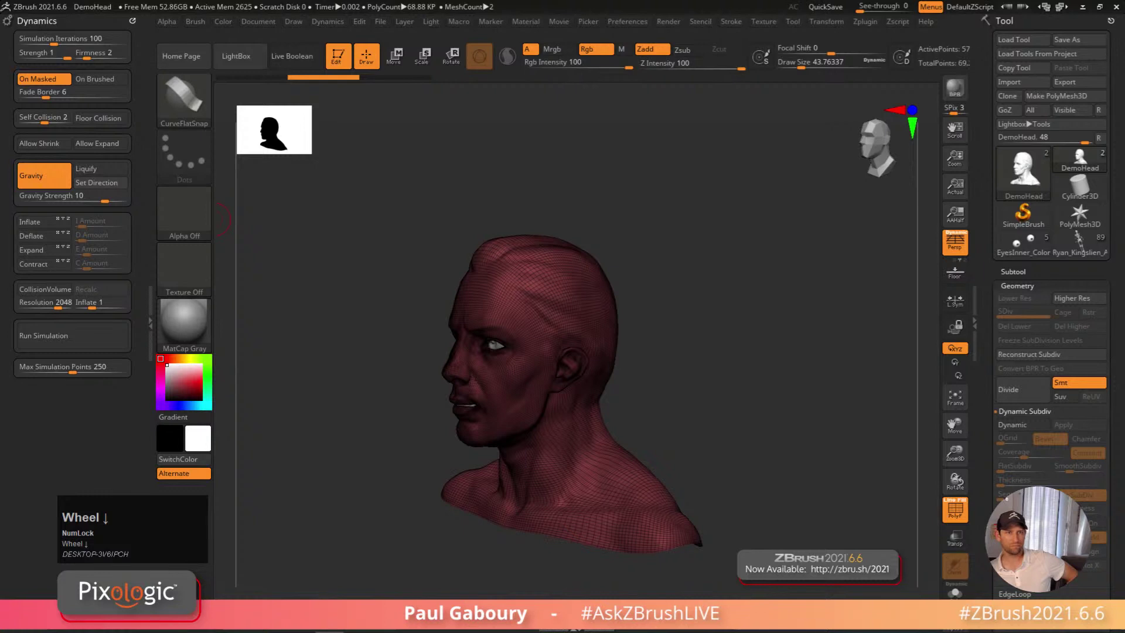
pyautogui.scroll(1, 222, 219)
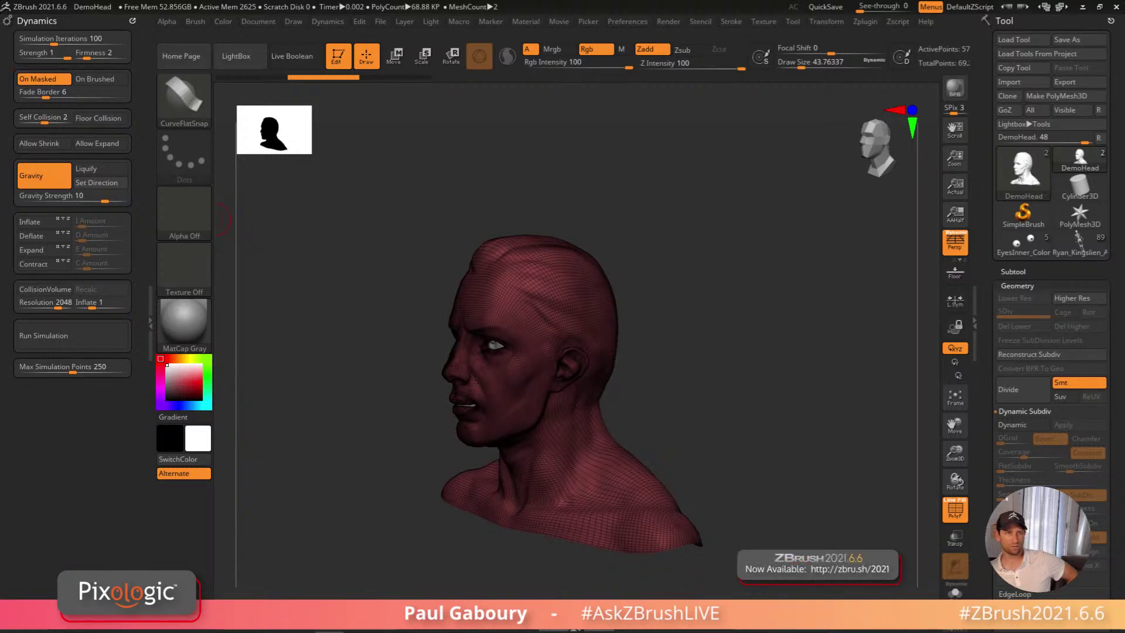
pyautogui.scroll(-1, 563, 352)
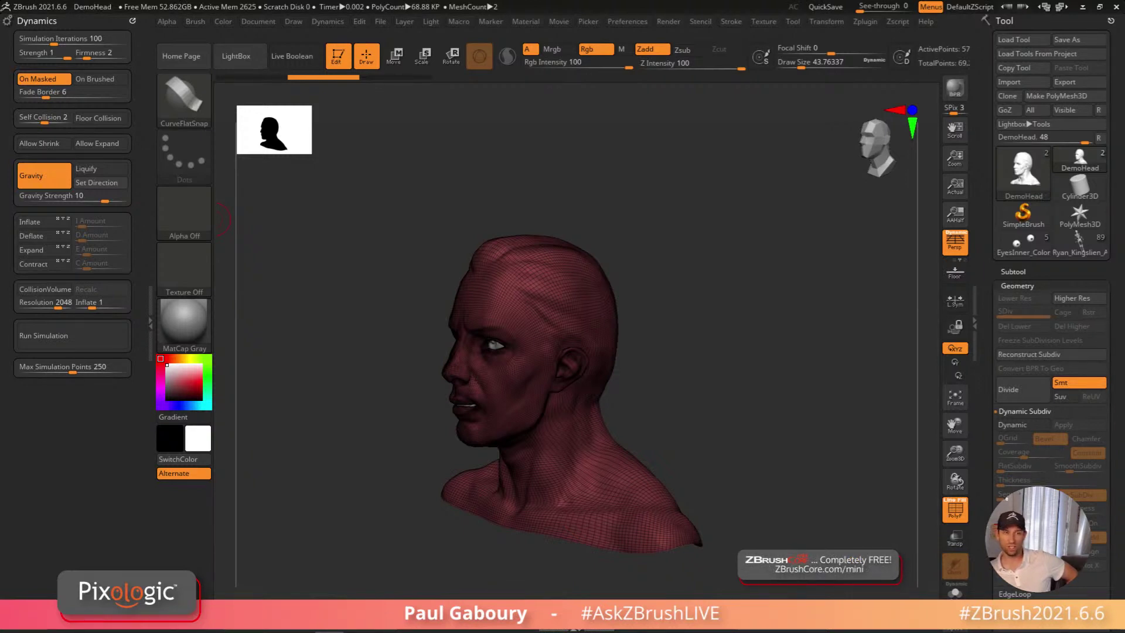
pyautogui.scroll(-1, 574, 340)
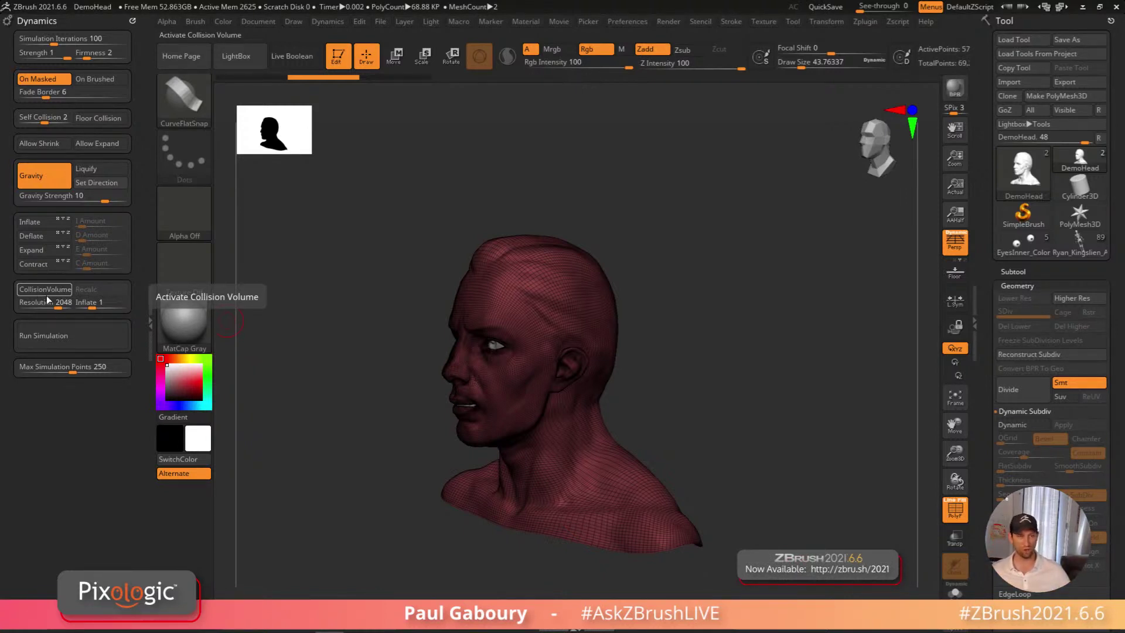
pyautogui.scroll(-1, 70, 293)
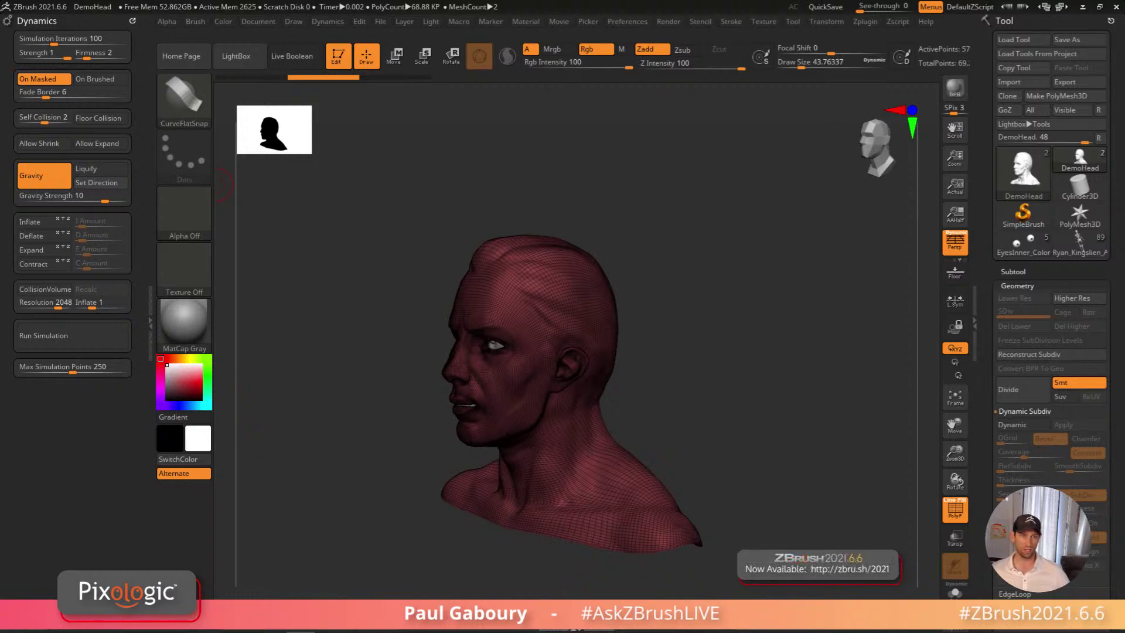
# Switch to the web browser and load the pixologic.com home page in a window over ZBrush
pyautogui.click(228, 185)
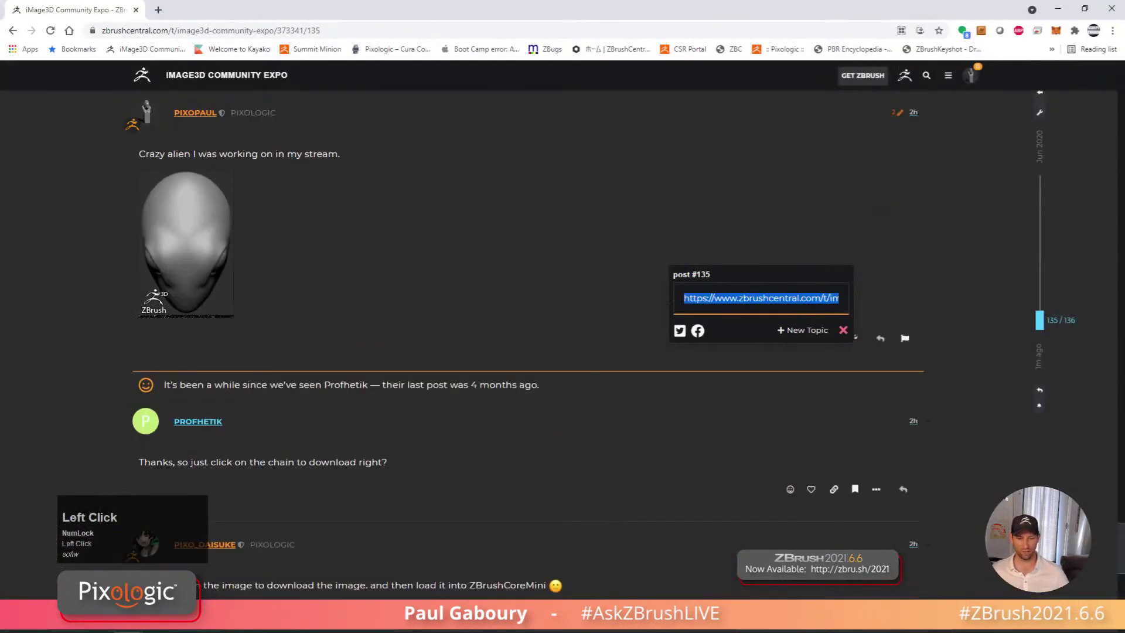
pyautogui.moveTo(820, 10); pyautogui.dragTo(0, 80)
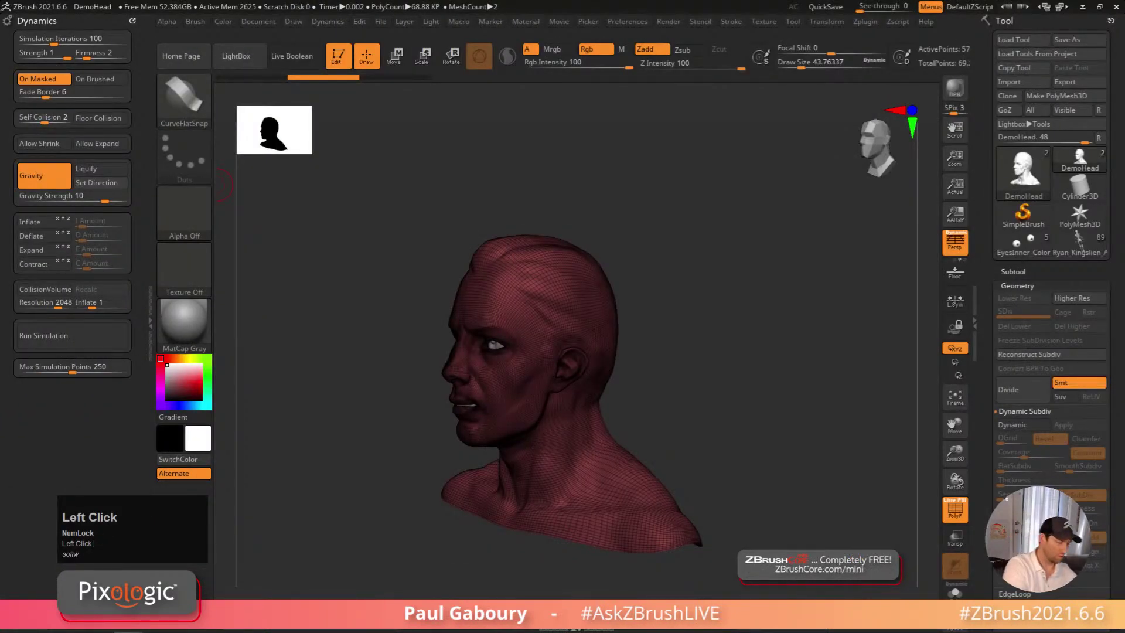
pyautogui.press('p')
pyautogui.press('Return')
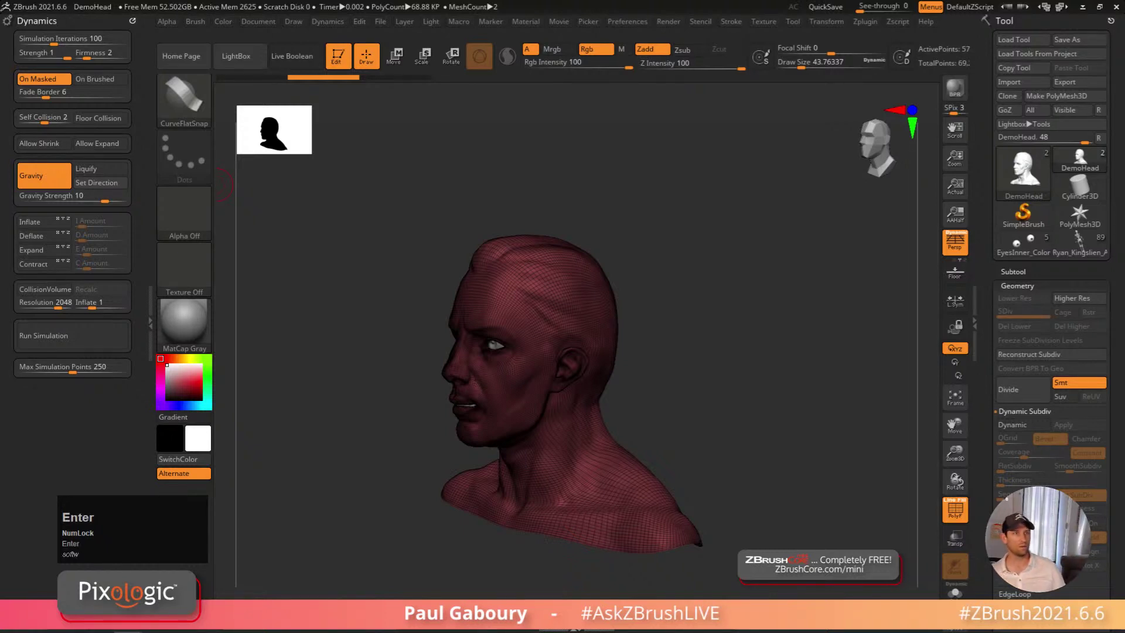
pyautogui.click(221, 184)
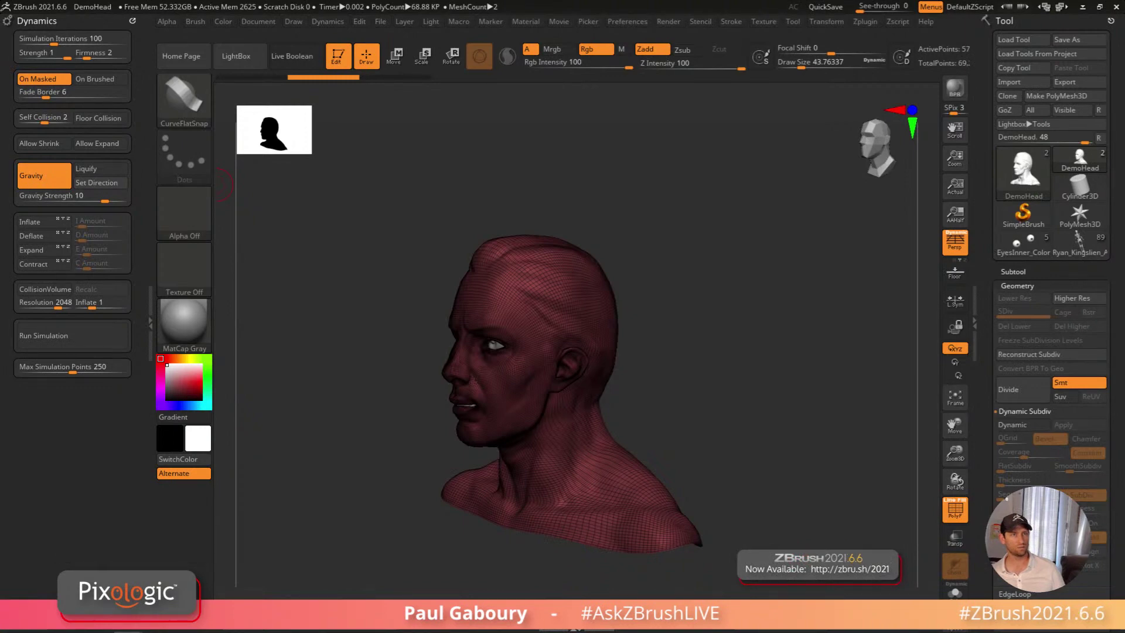
pyautogui.click(221, 185)
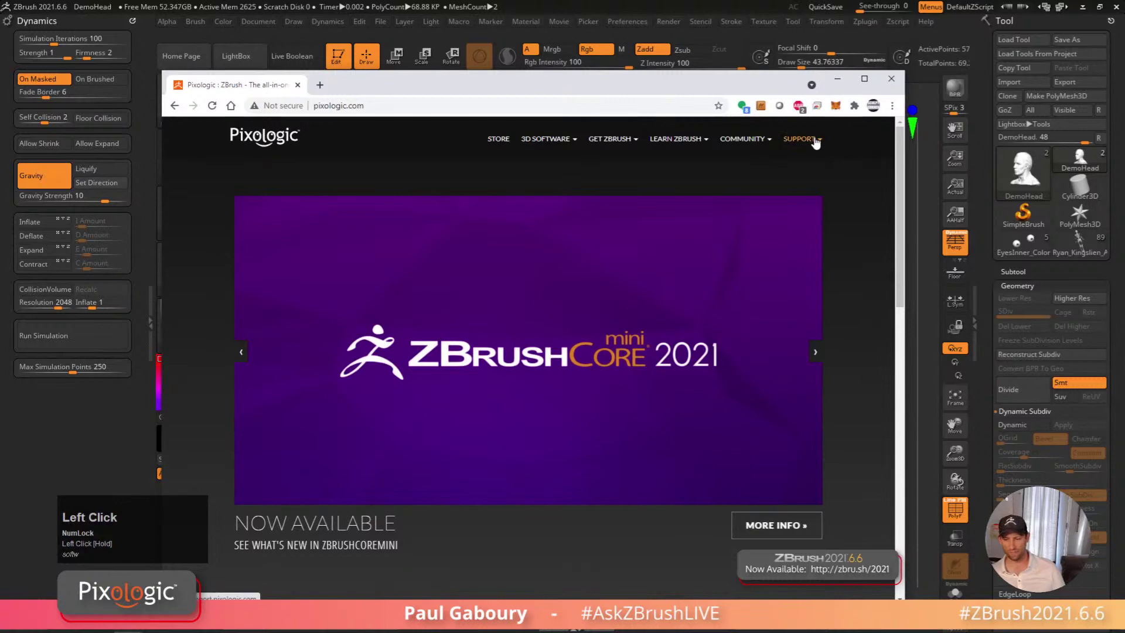
# Open the ZBrush Plugins page of Pixologic's support Resource Center
pyautogui.click(816, 140)
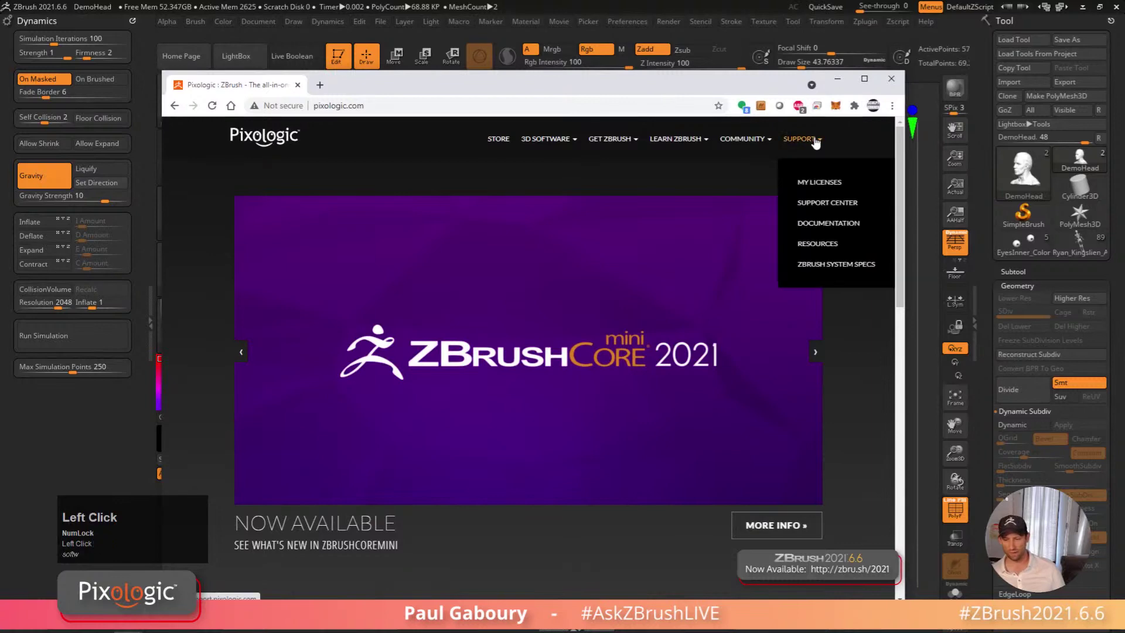
pyautogui.click(819, 244)
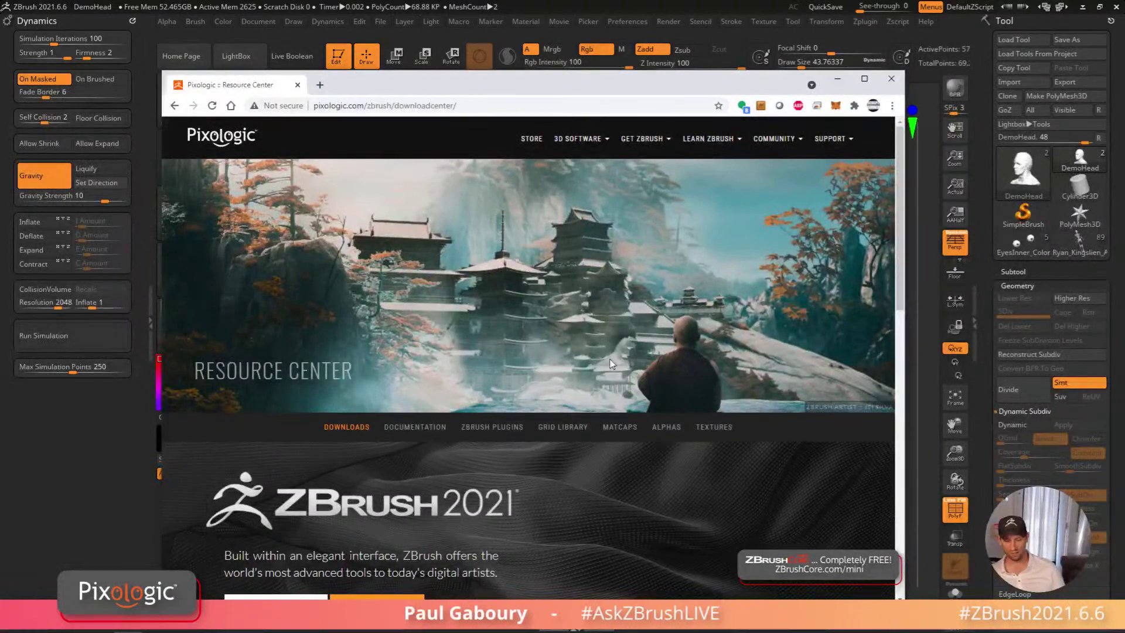
pyautogui.click(499, 433)
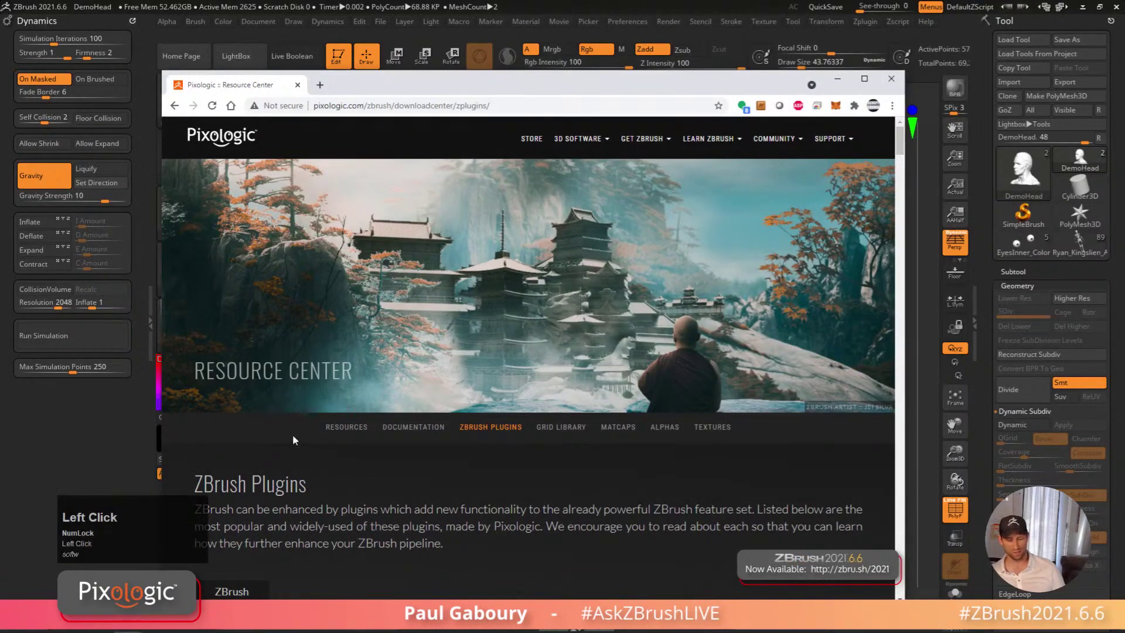
# Look through the bundled plugins and the additional downloadable ones, from ZBrush Compositor to Precision Move, and return to ZBrush by minimizing the browser
pyautogui.scroll(-10, 579, 487)
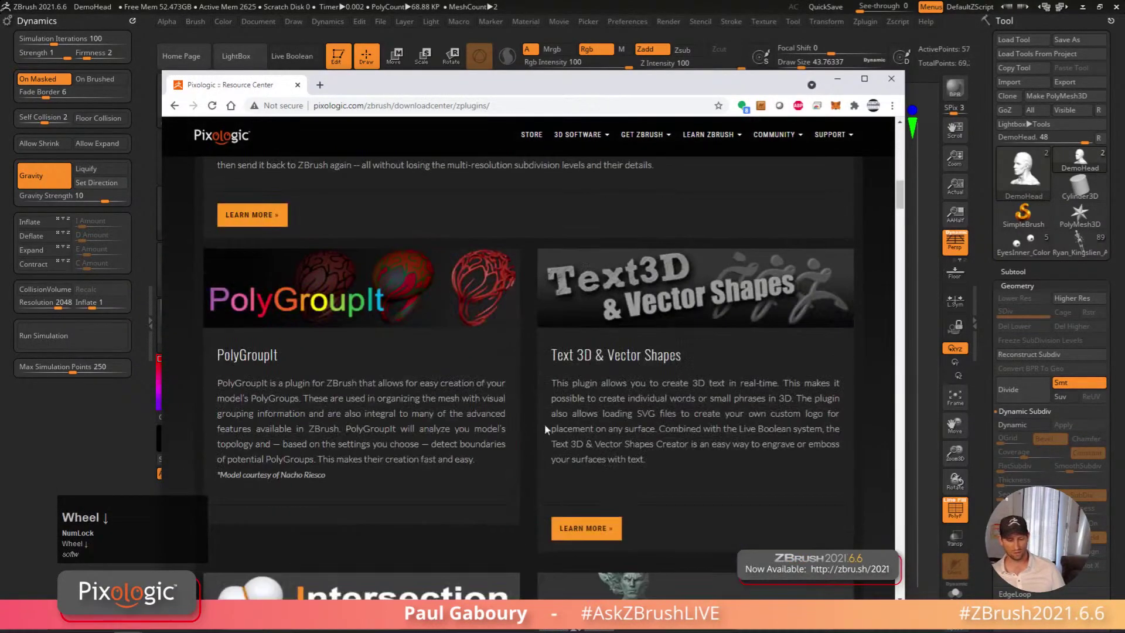
pyautogui.scroll(-20, 520, 379)
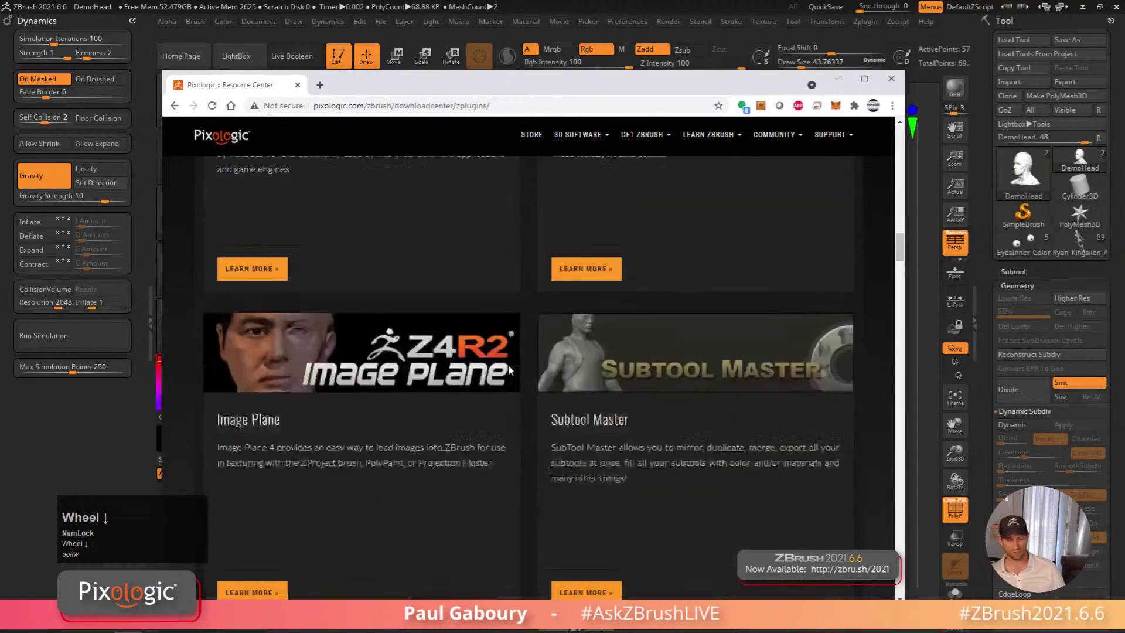
pyautogui.scroll(-20, 520, 379)
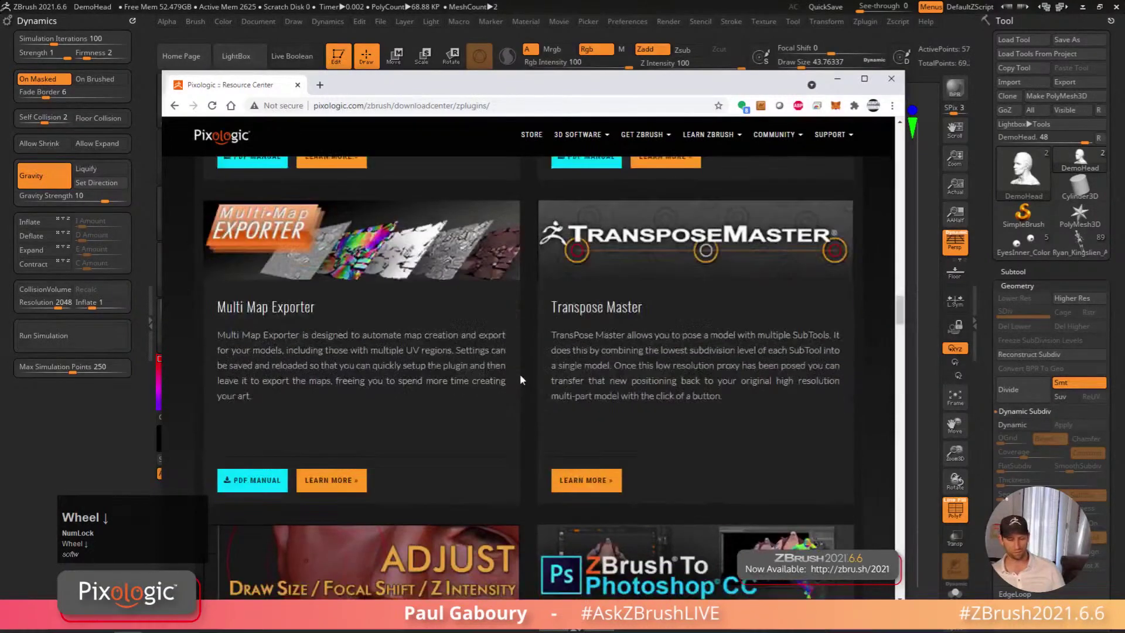
pyautogui.scroll(-15, 520, 380)
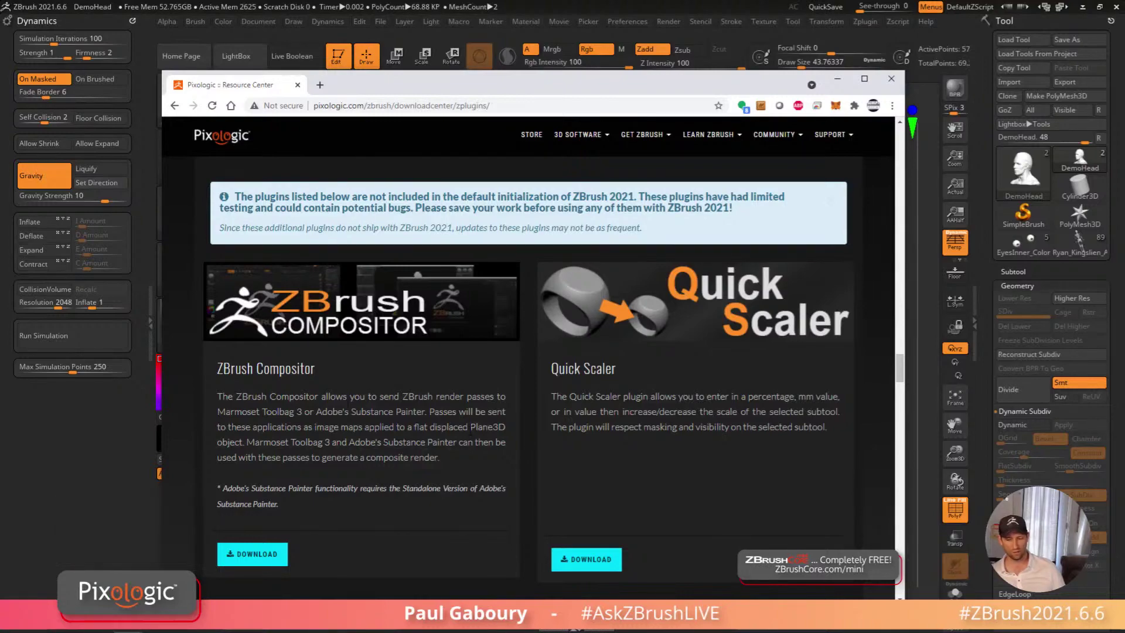
pyautogui.scroll(-6, 462, 382)
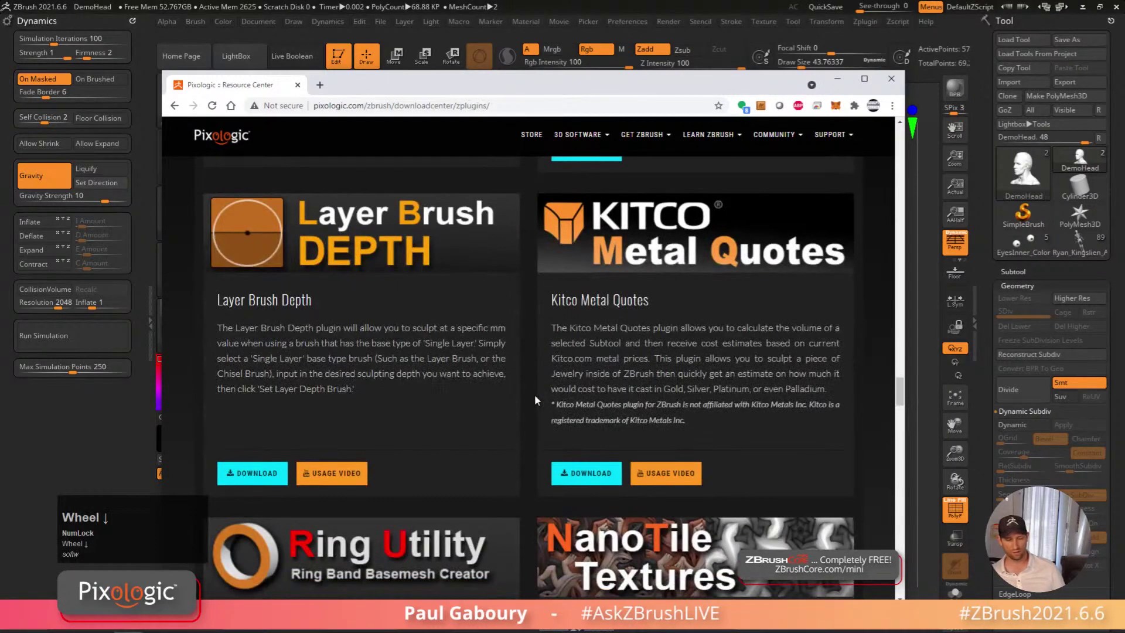
pyautogui.scroll(-8, 534, 395)
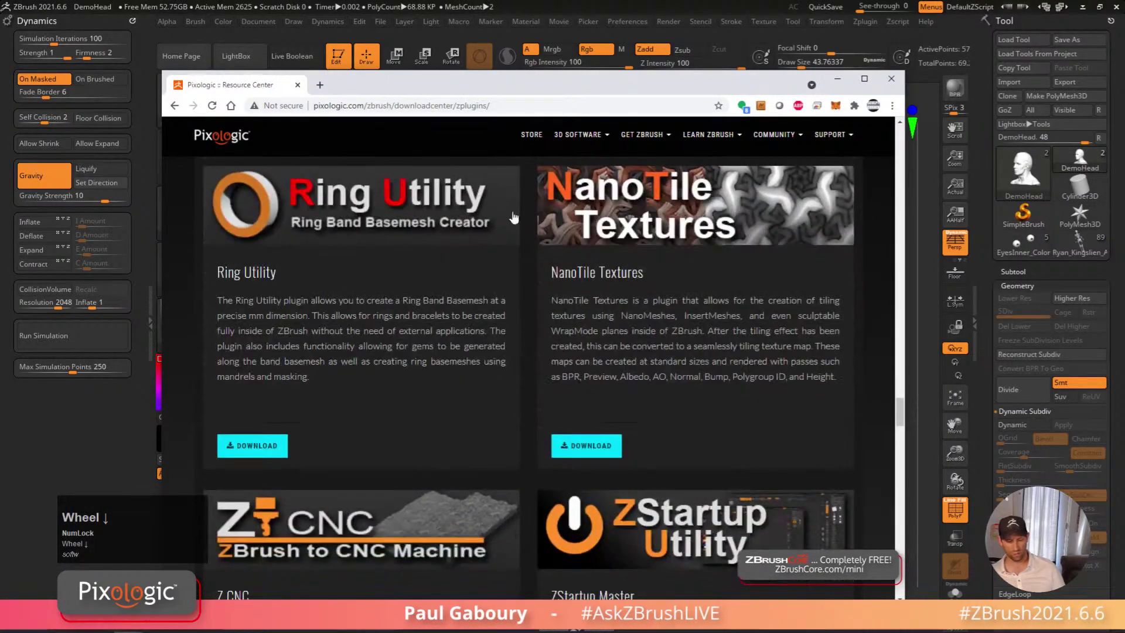
pyautogui.scroll(-6, 597, 352)
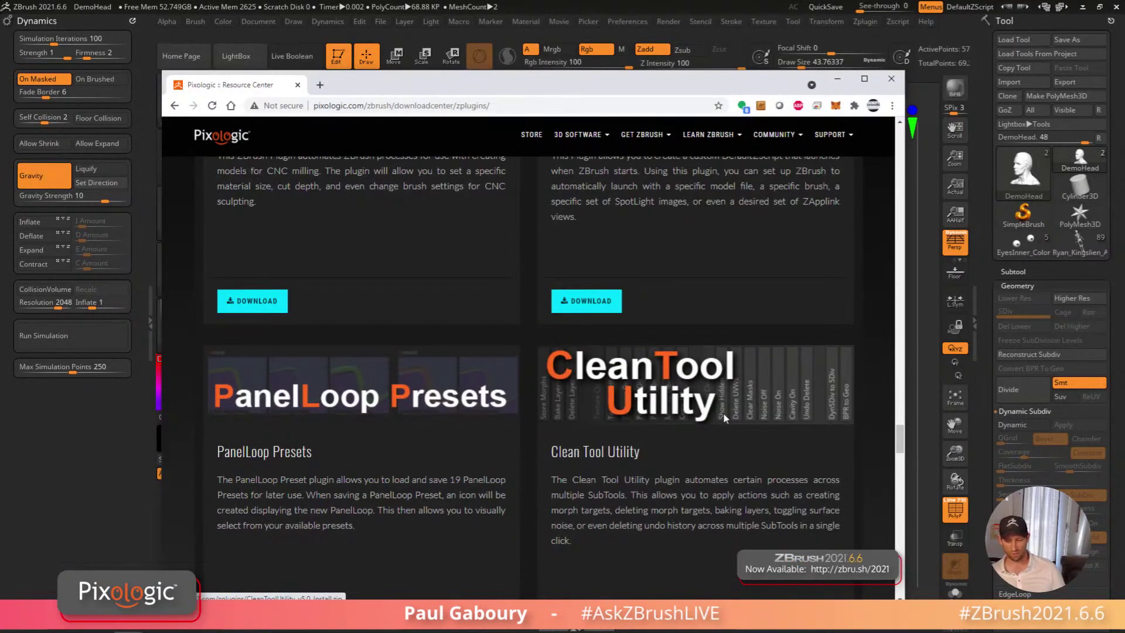
pyautogui.scroll(-6, 603, 416)
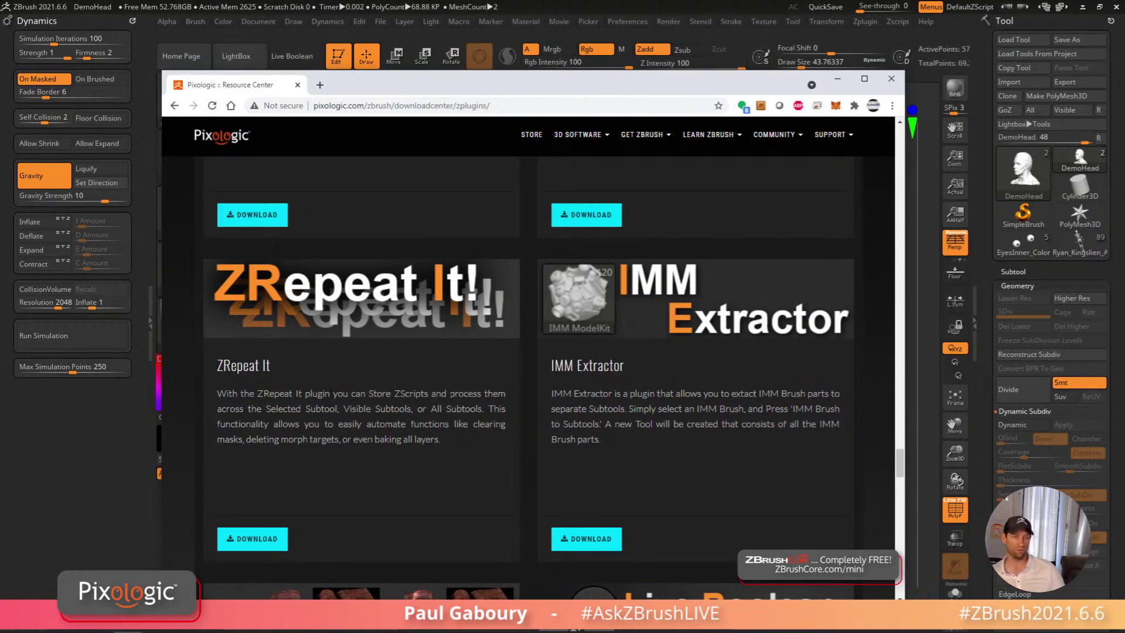
pyautogui.scroll(-4, 697, 349)
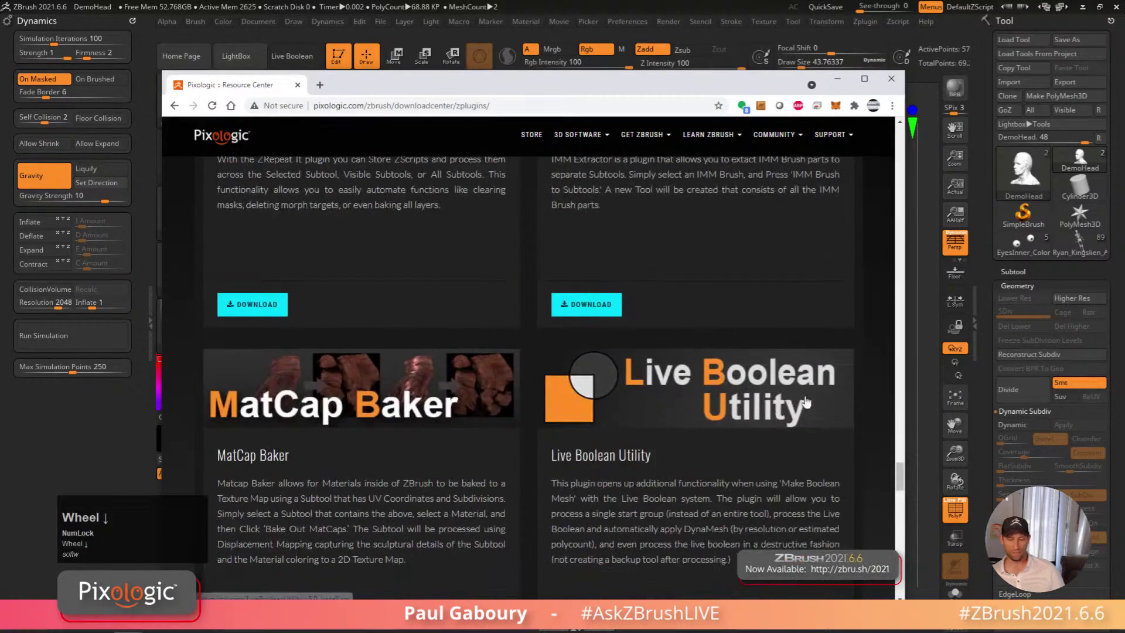
pyautogui.scroll(-3, 690, 392)
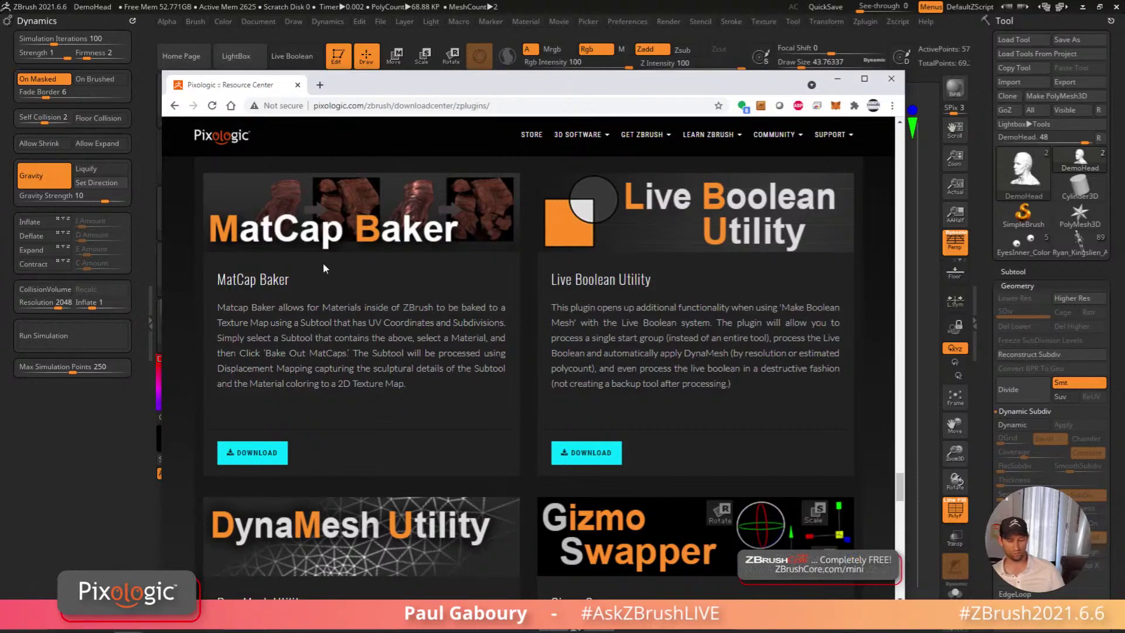
pyautogui.scroll(-10, 501, 361)
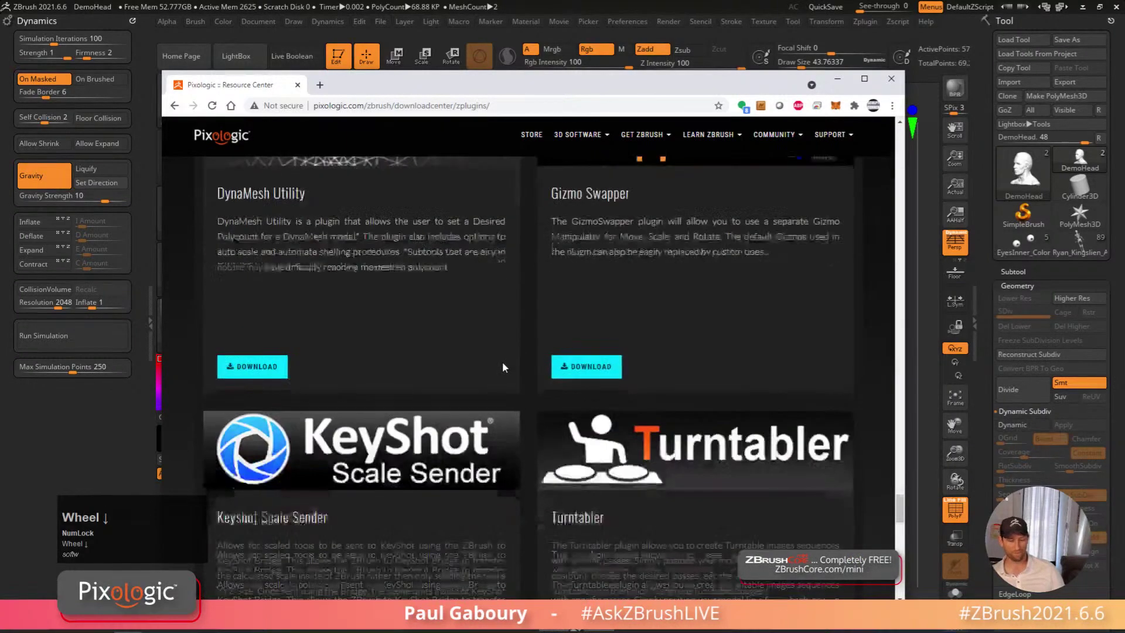
pyautogui.scroll(-7, 508, 369)
pyautogui.scroll(1, 507, 371)
pyautogui.scroll(2, 506, 368)
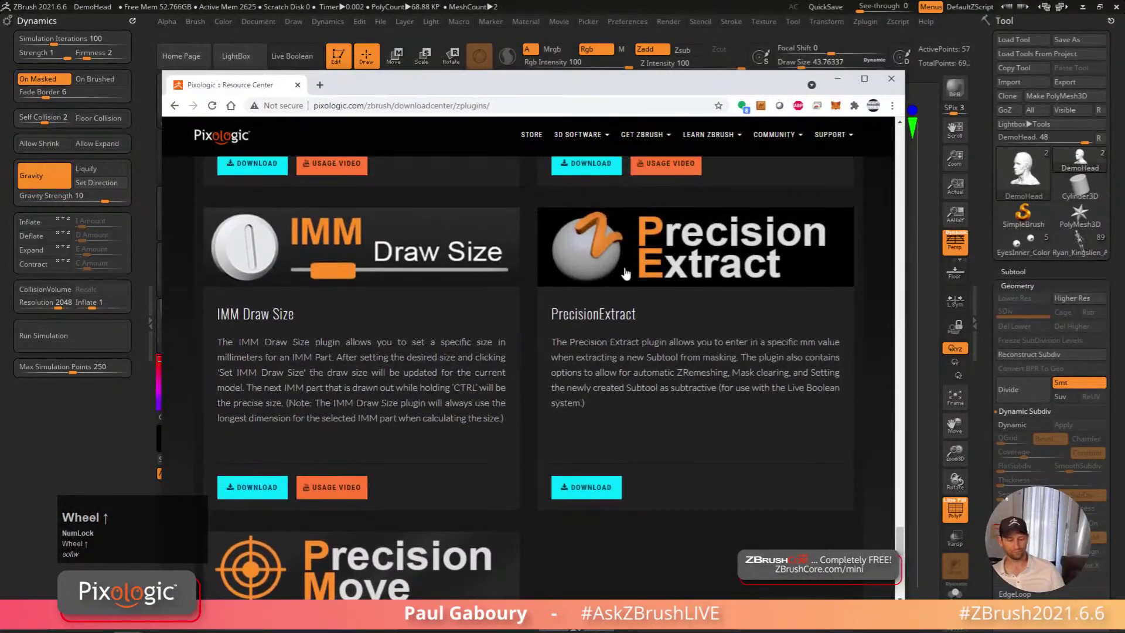
pyautogui.click(838, 82)
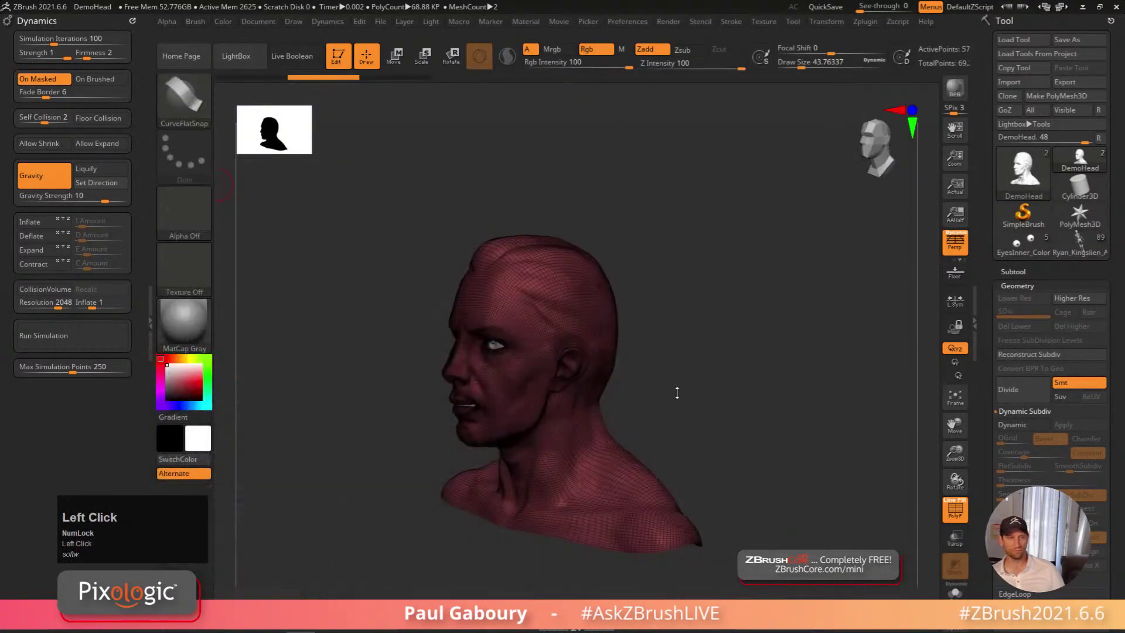
pyautogui.scroll(-1, 562, 351)
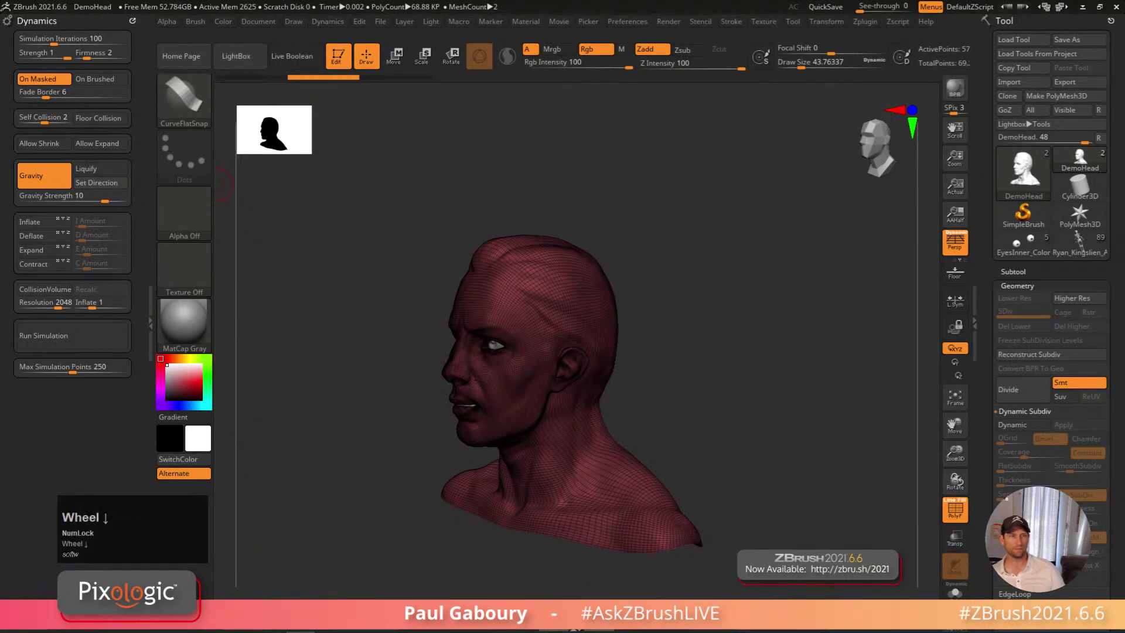
pyautogui.scroll(1, 562, 351)
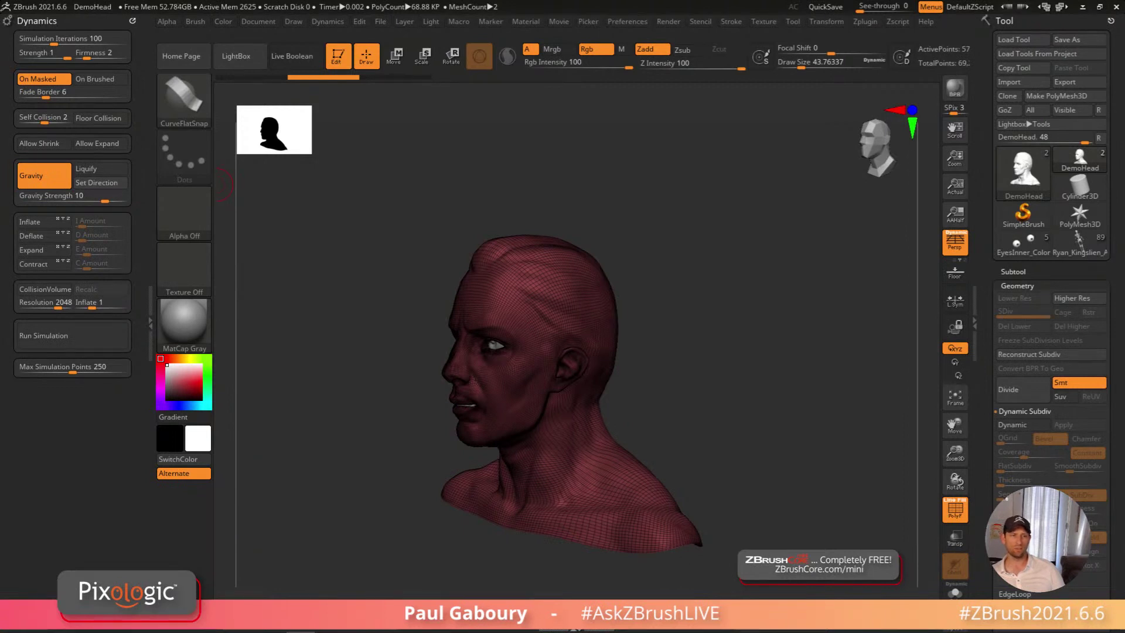
pyautogui.scroll(1, 574, 334)
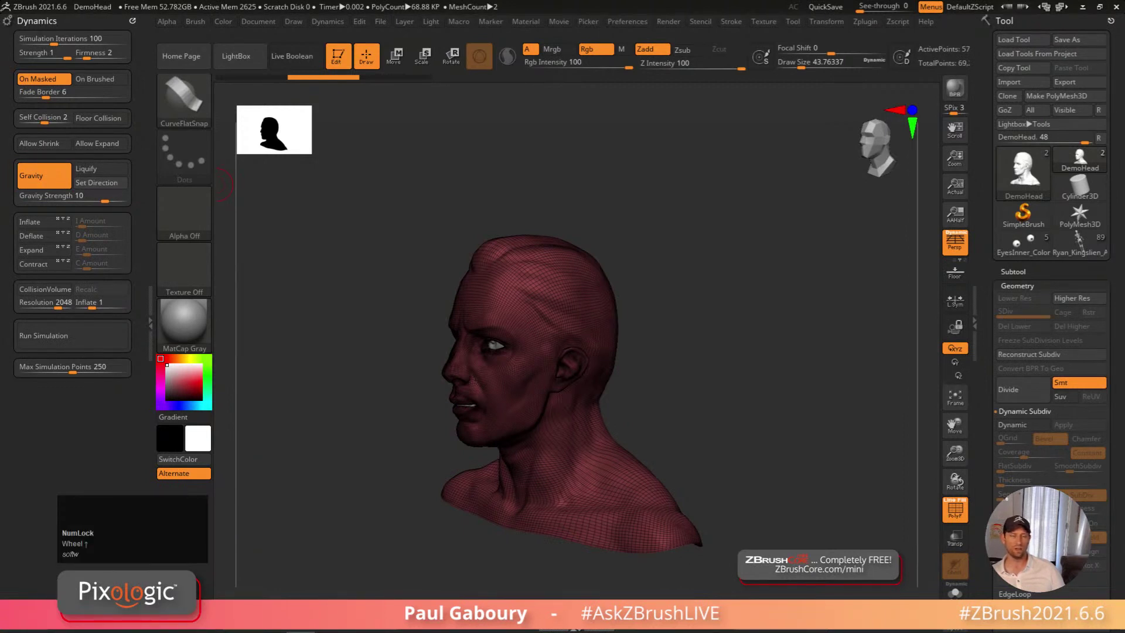
pyautogui.scroll(-1, 574, 334)
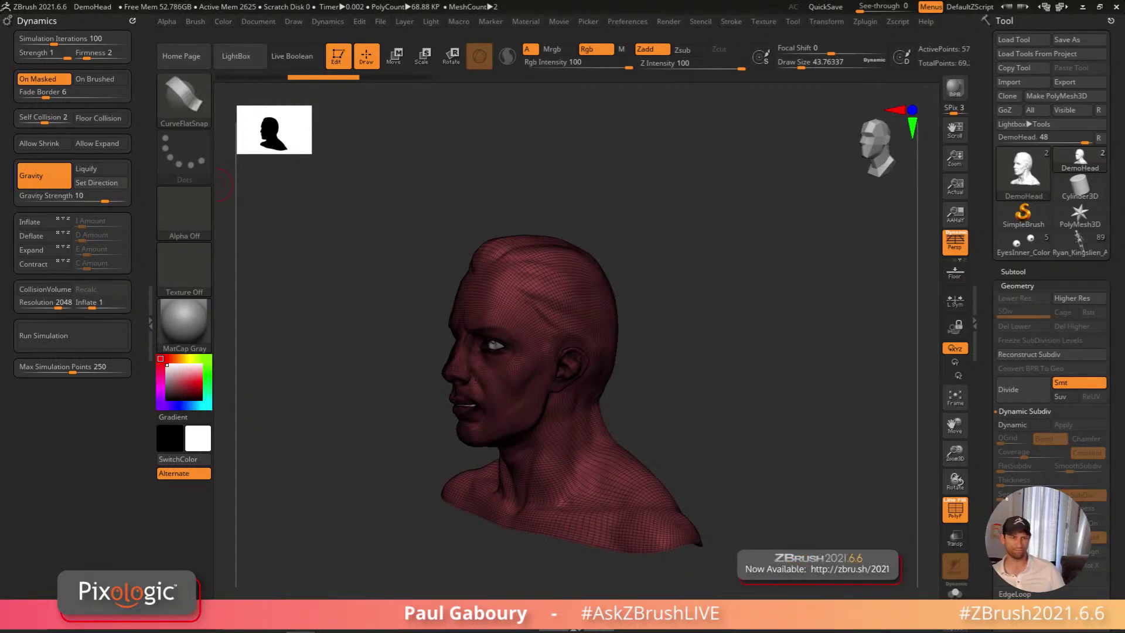
pyautogui.scroll(-1, 574, 334)
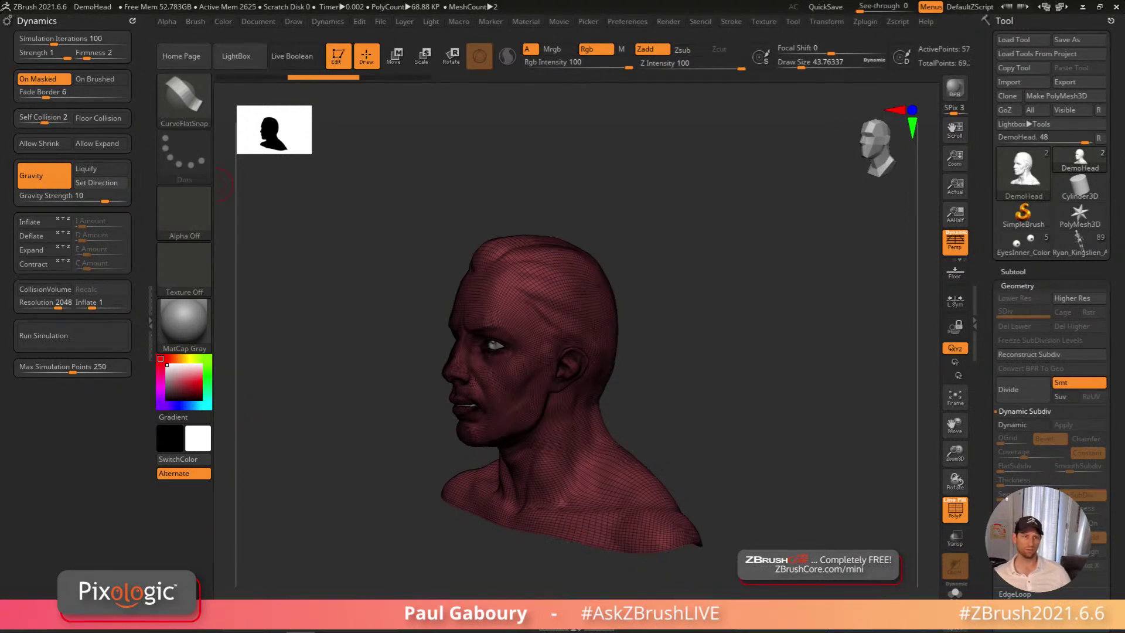
pyautogui.scroll(1, 223, 185)
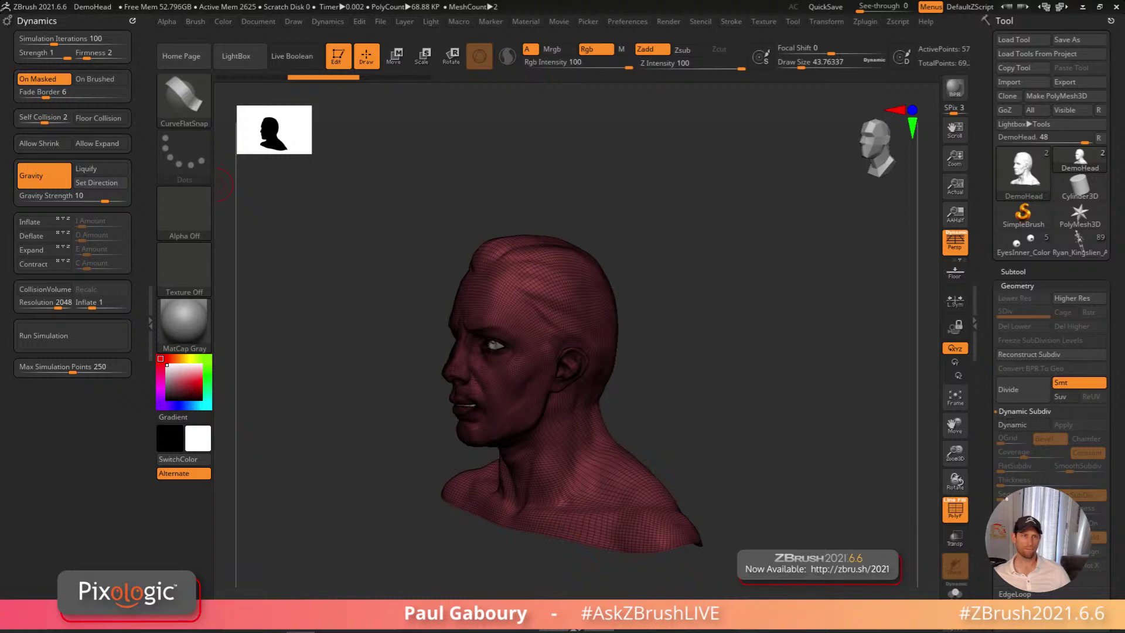
pyautogui.scroll(1, 223, 185)
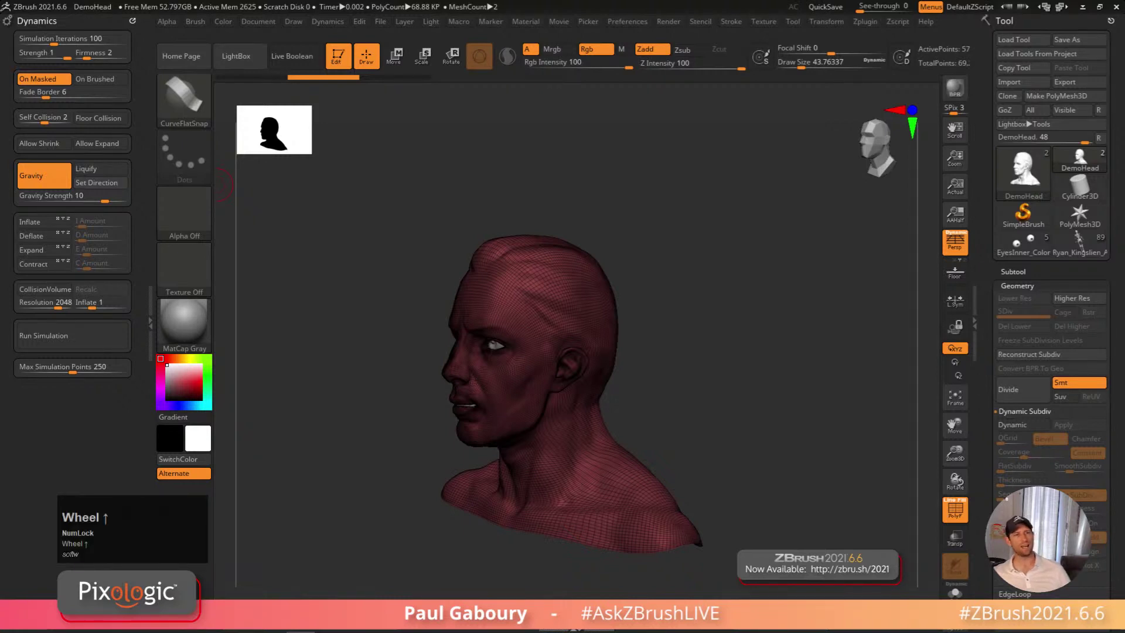
pyautogui.scroll(-1, 223, 184)
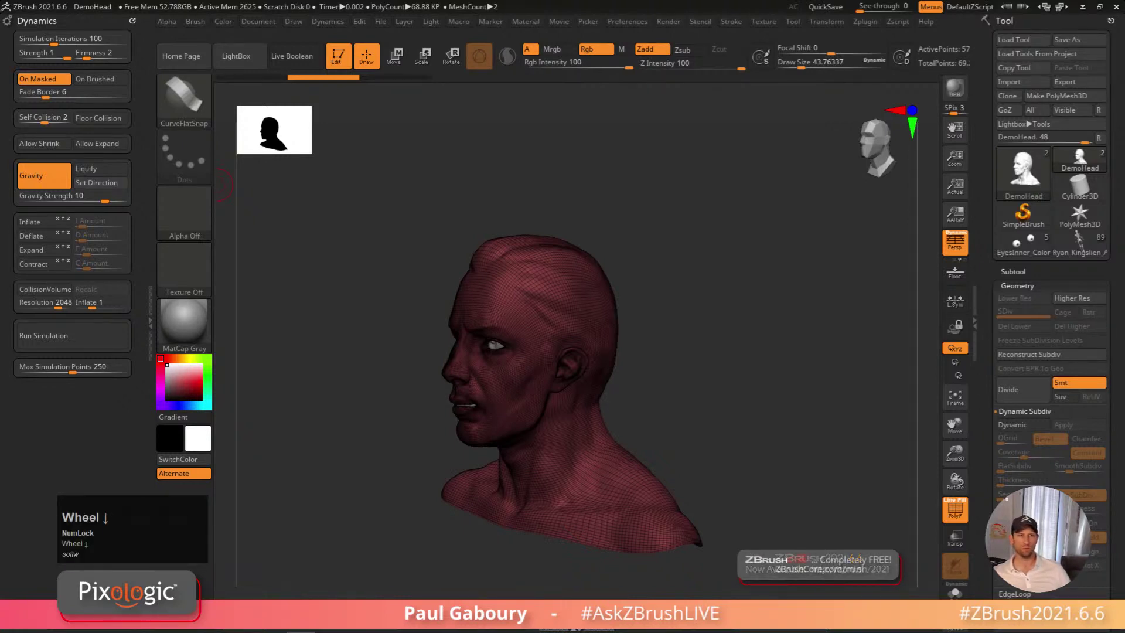